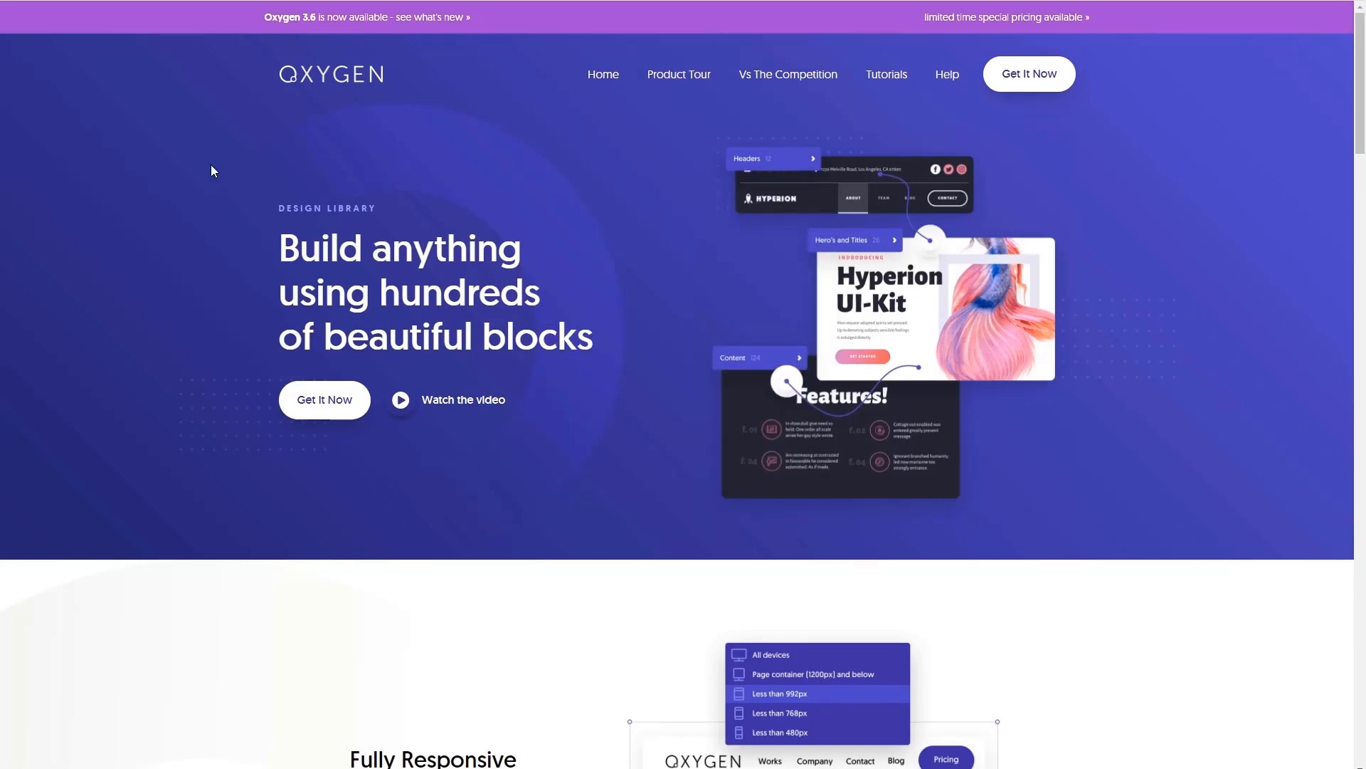
- Look through the Oxygen design library page, down to its website template gallery
scroll(211, 166, "down", 10)
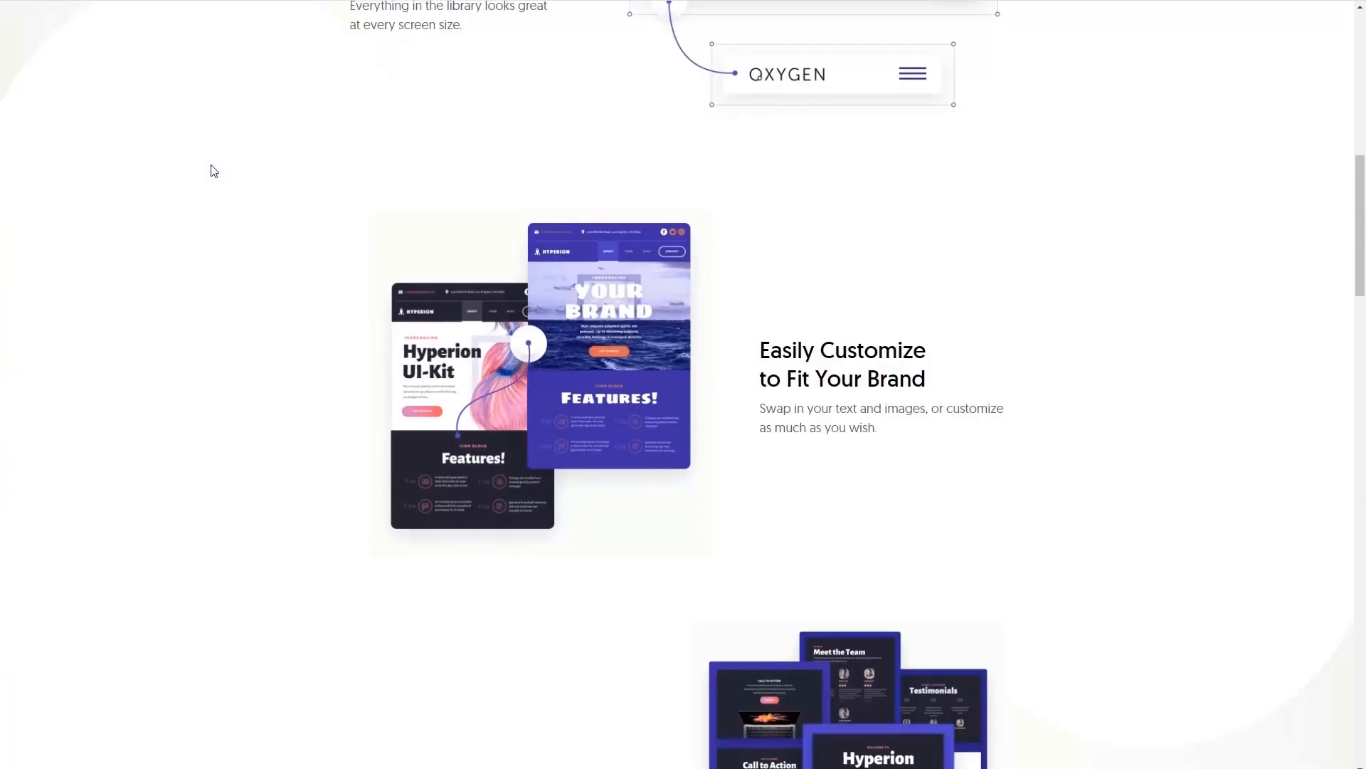
scroll(213, 171, "down", 15)
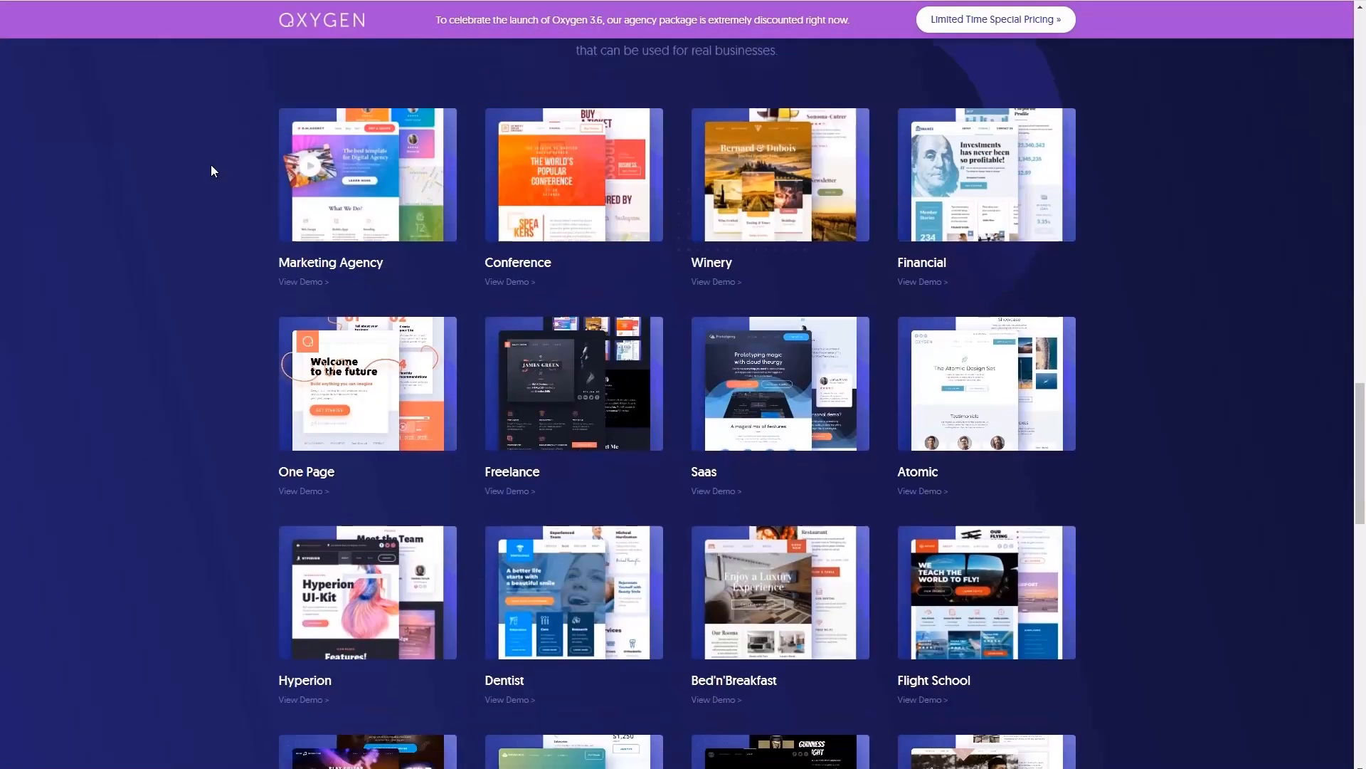
scroll(209, 166, "up", 2)
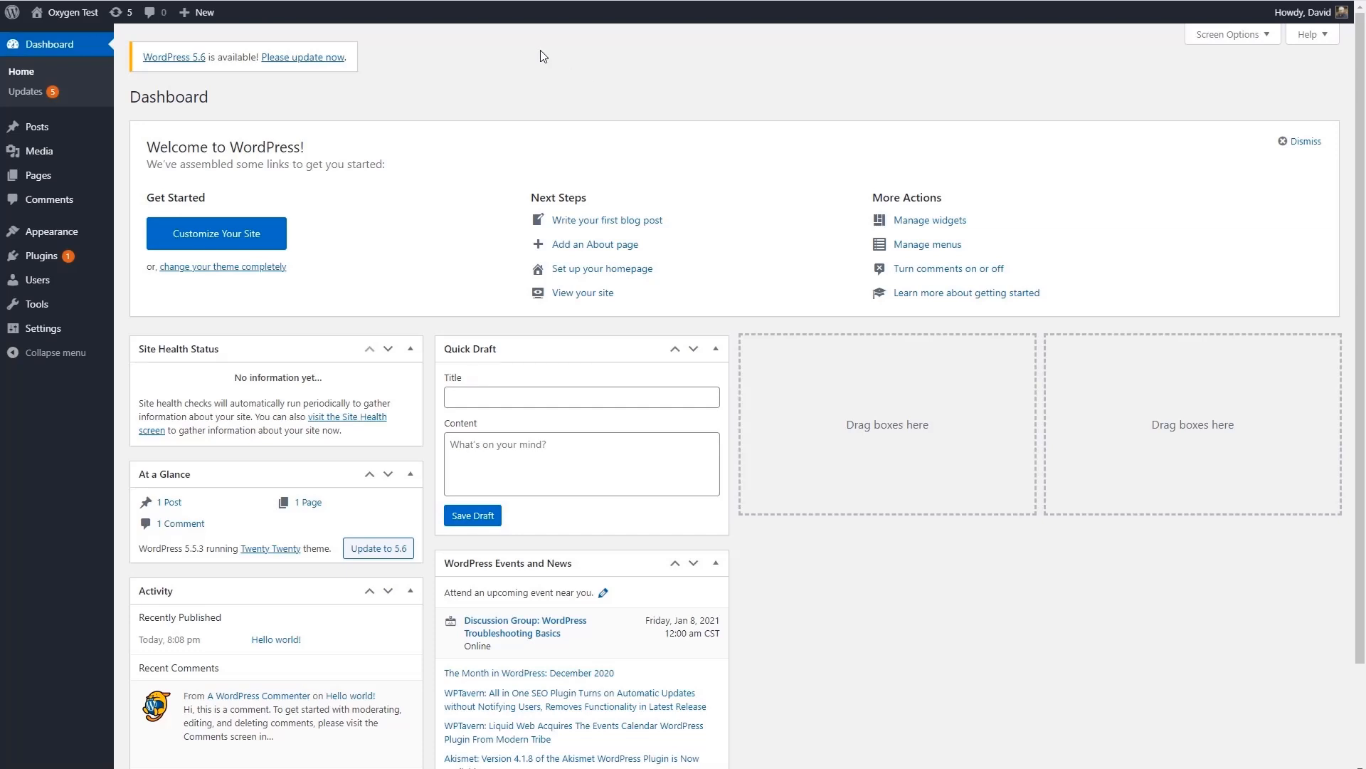
- View the Oxygen Test site's front end and return to the WordPress dashboard
mouse_move(85, 14)
left_click(50, 13)
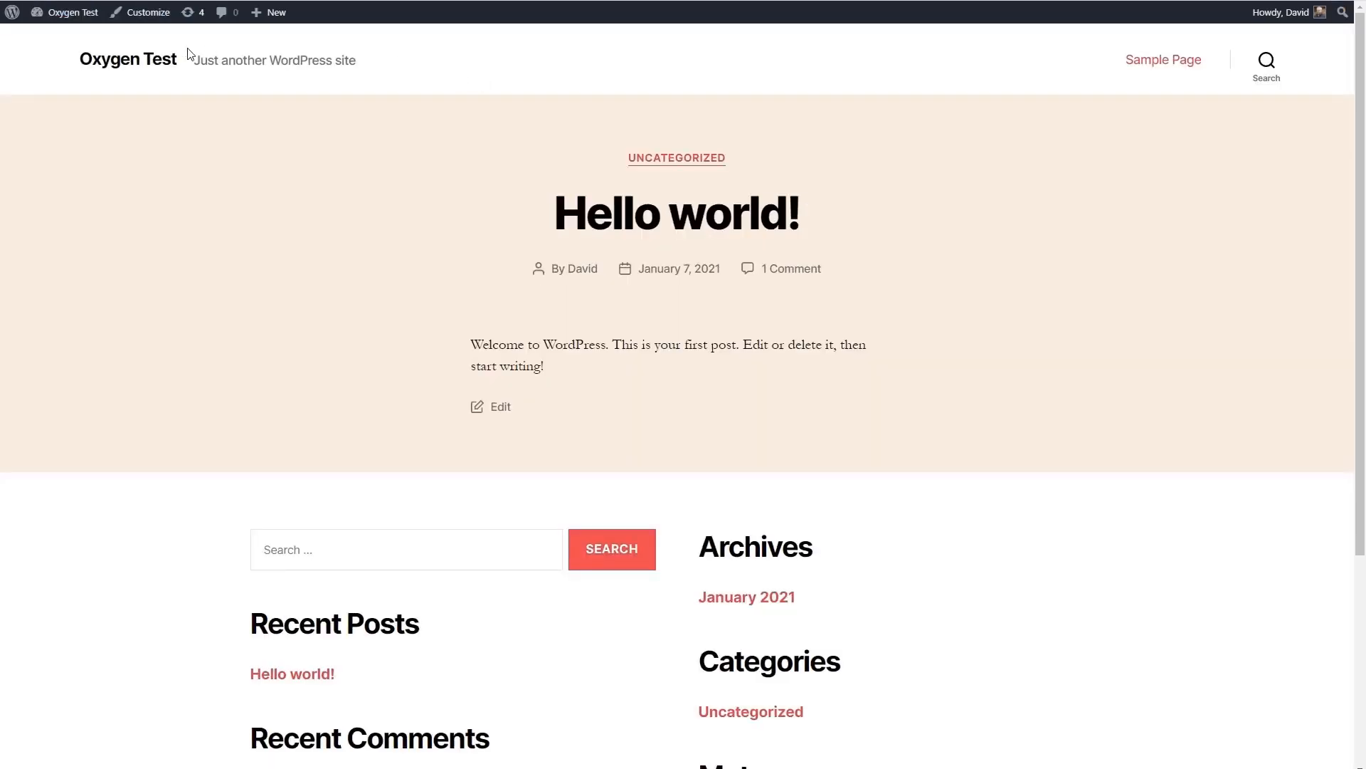
left_click(84, 25)
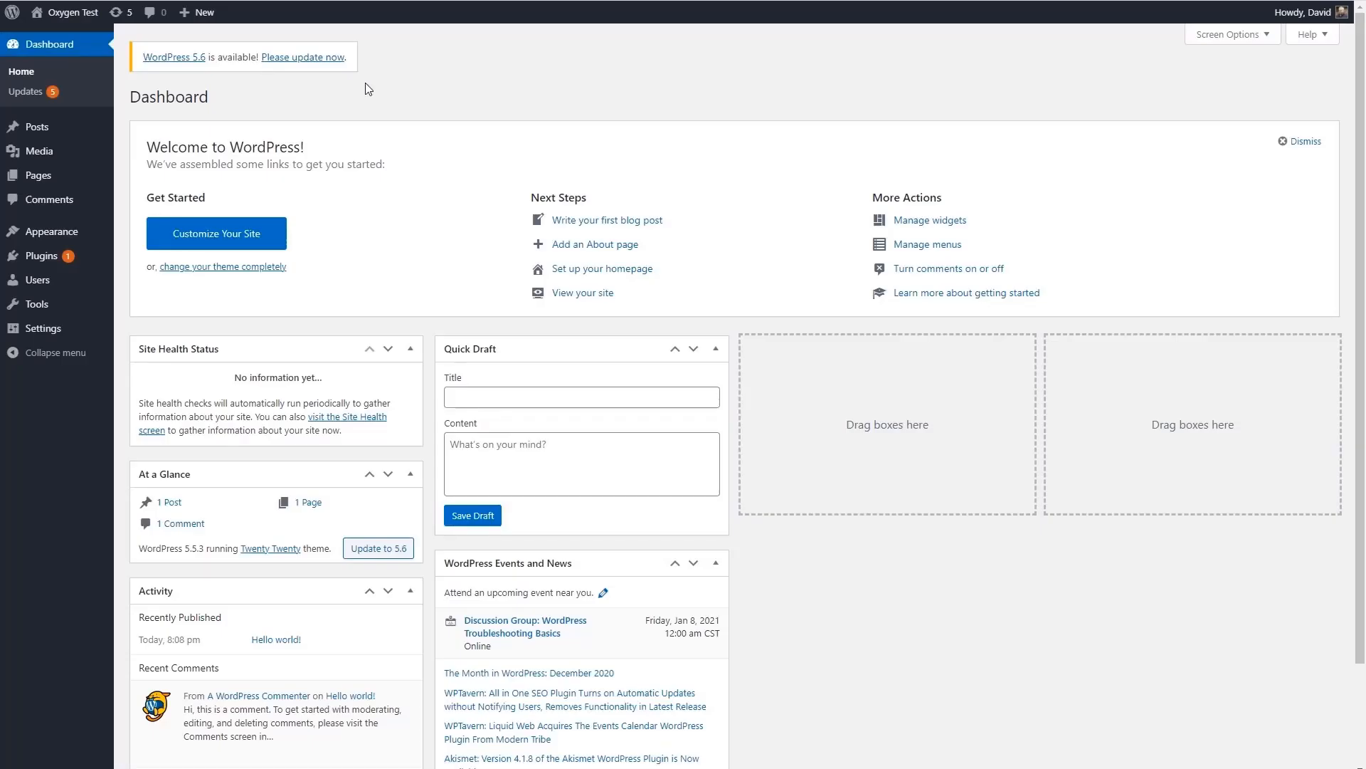
- Delete the Akismet Anti-Spam and Hello Dolly plugins together with a bulk action
left_click(44, 261)
left_click(146, 177)
left_click(198, 151)
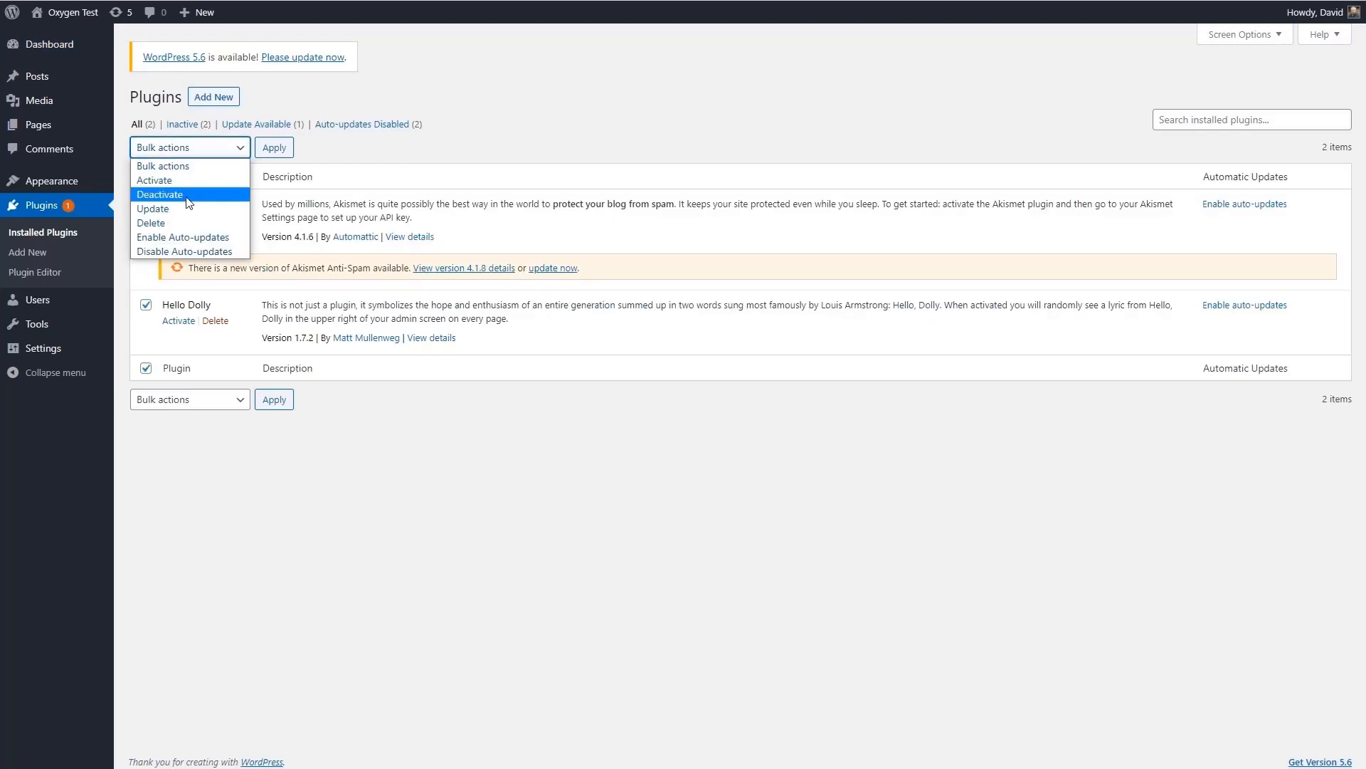
left_click(160, 223)
left_click(274, 147)
left_click(752, 82)
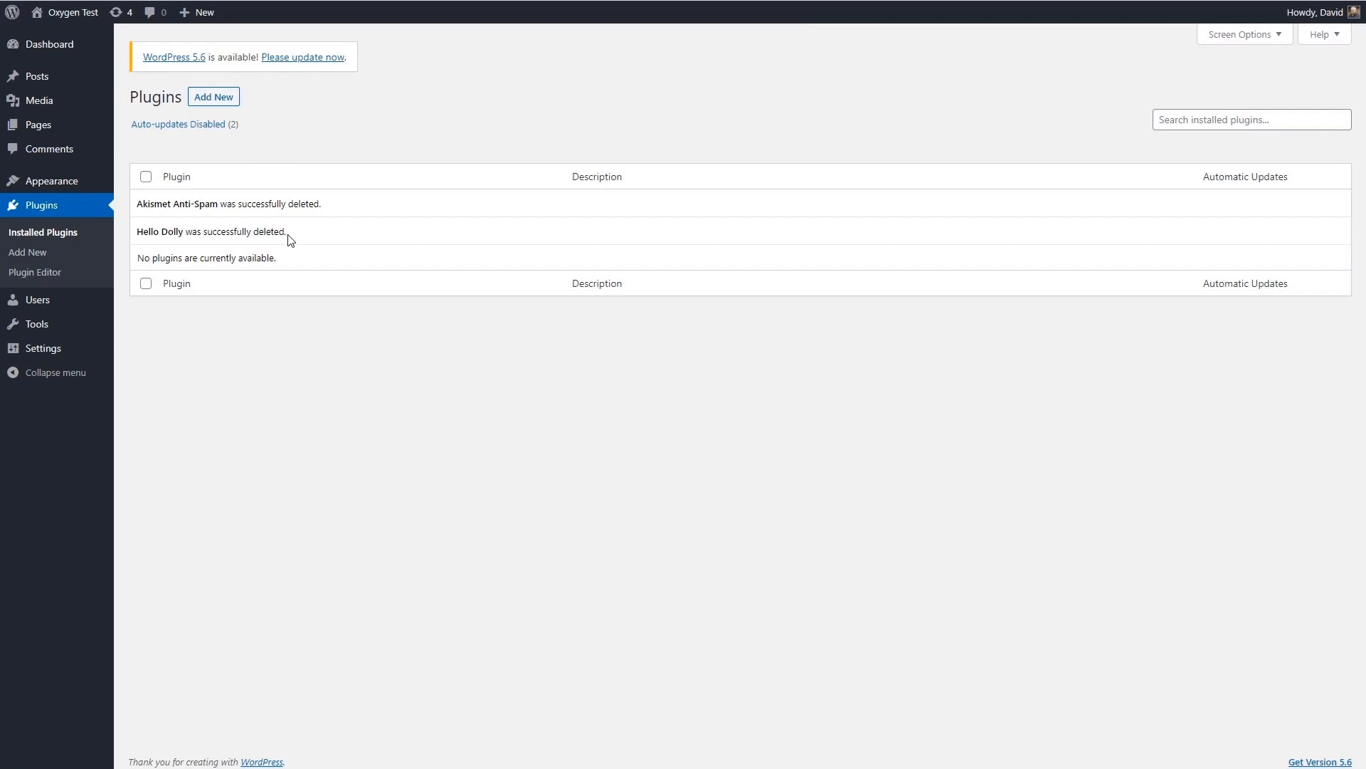
- Update the Twenty Twenty theme and delete the Twenty Nineteen theme
left_click(140, 184)
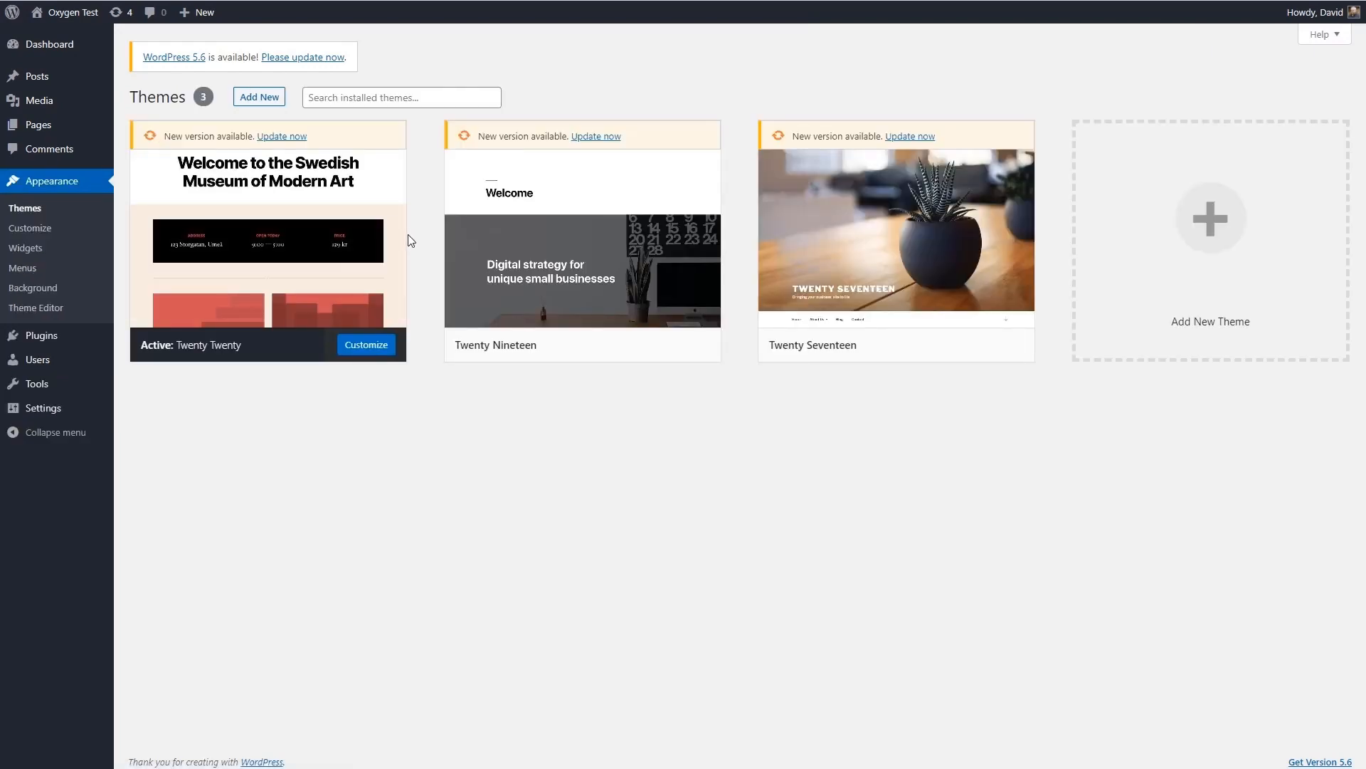
left_click(287, 136)
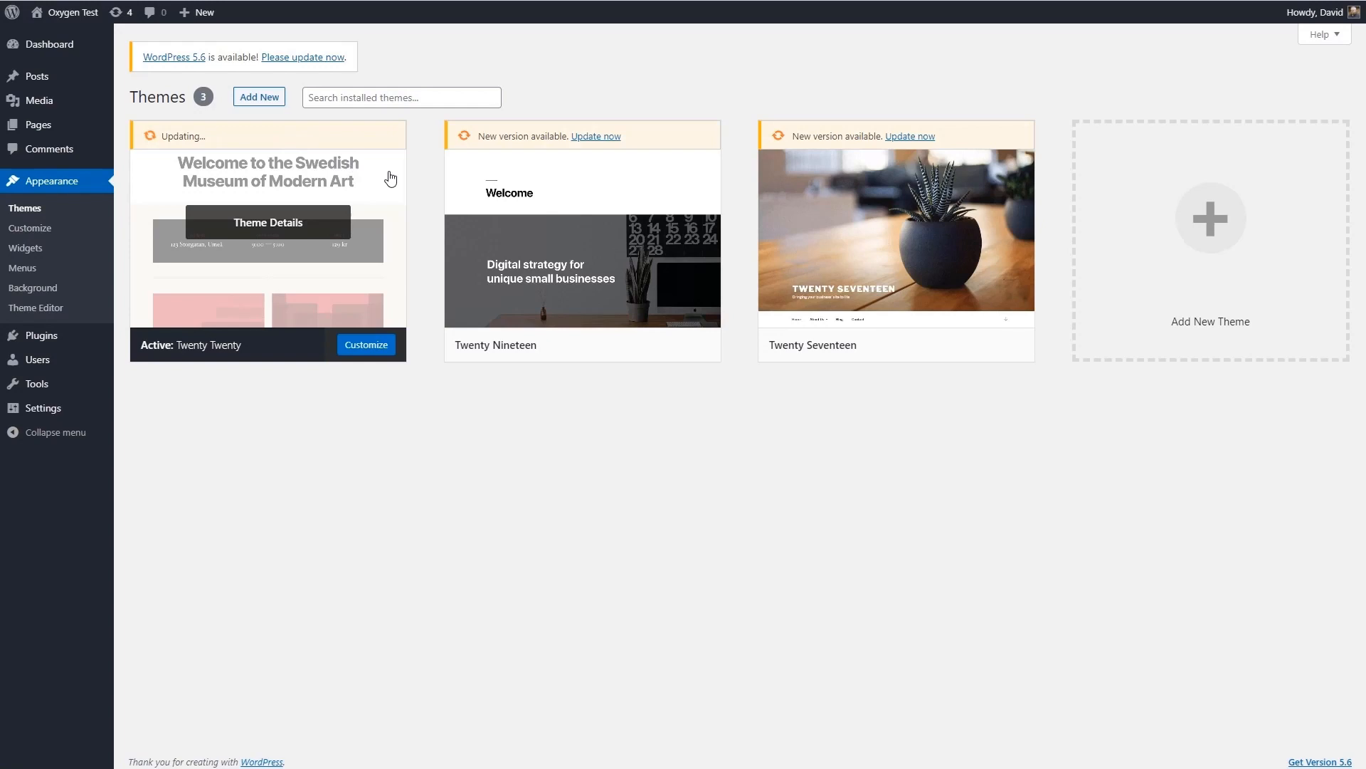
left_click(477, 213)
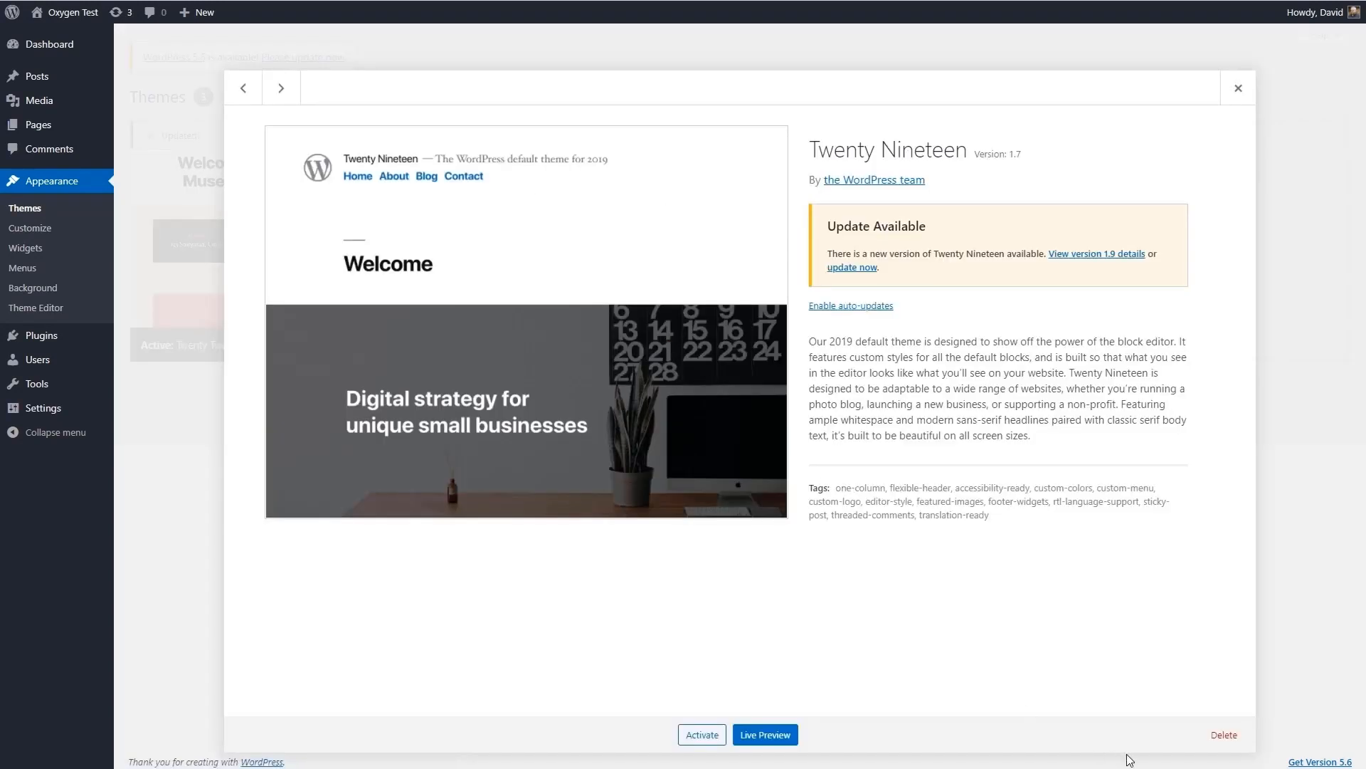
left_click(1225, 735)
left_click(832, 94)
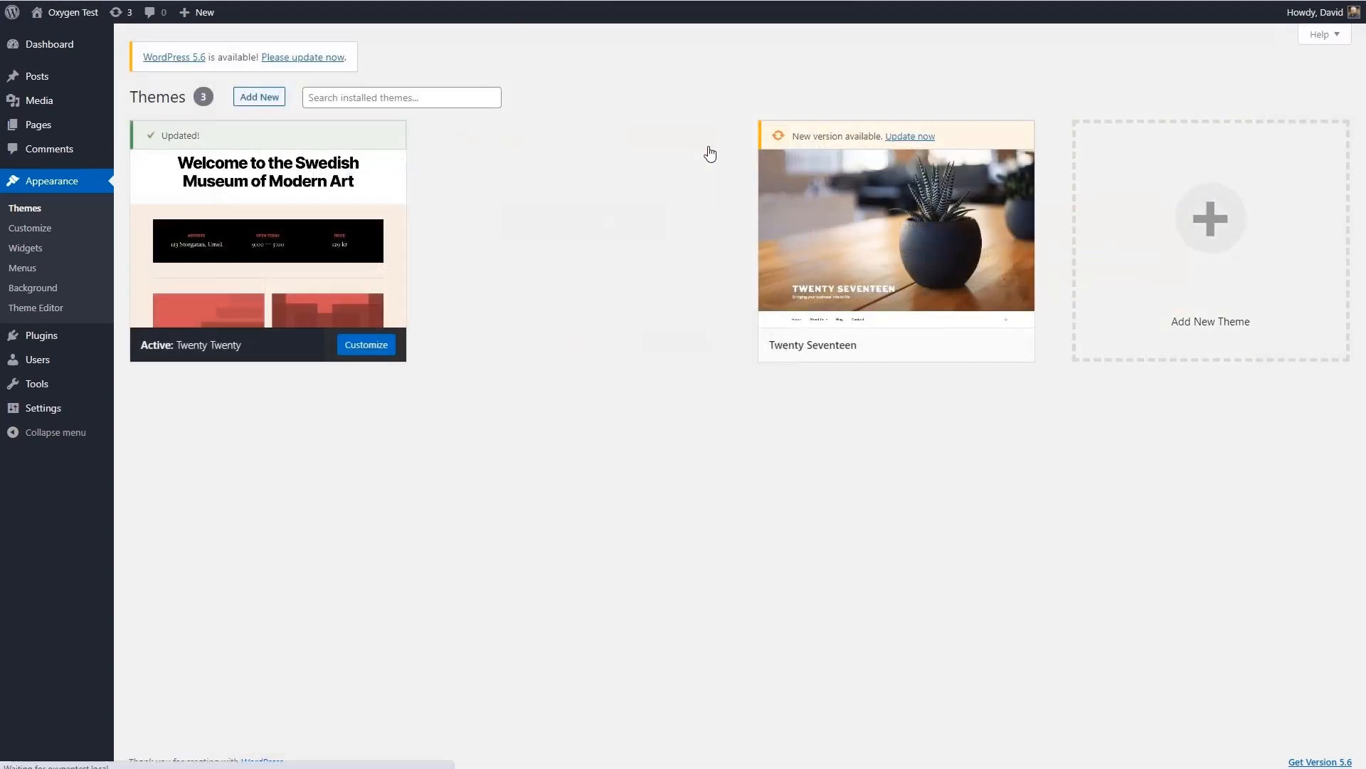
- Delete the Twenty Seventeen theme from the installed themes
left_click(661, 176)
left_click(1224, 734)
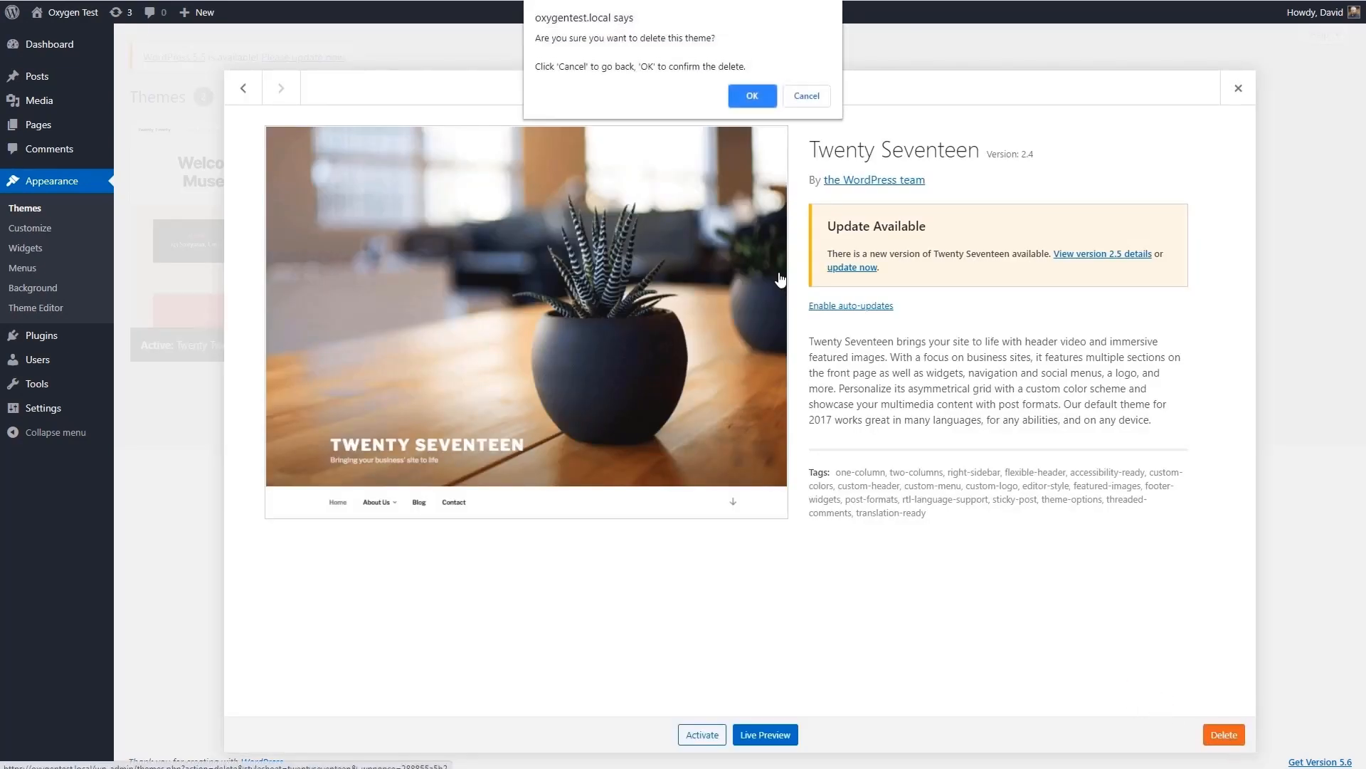
left_click(744, 95)
left_click(513, 192)
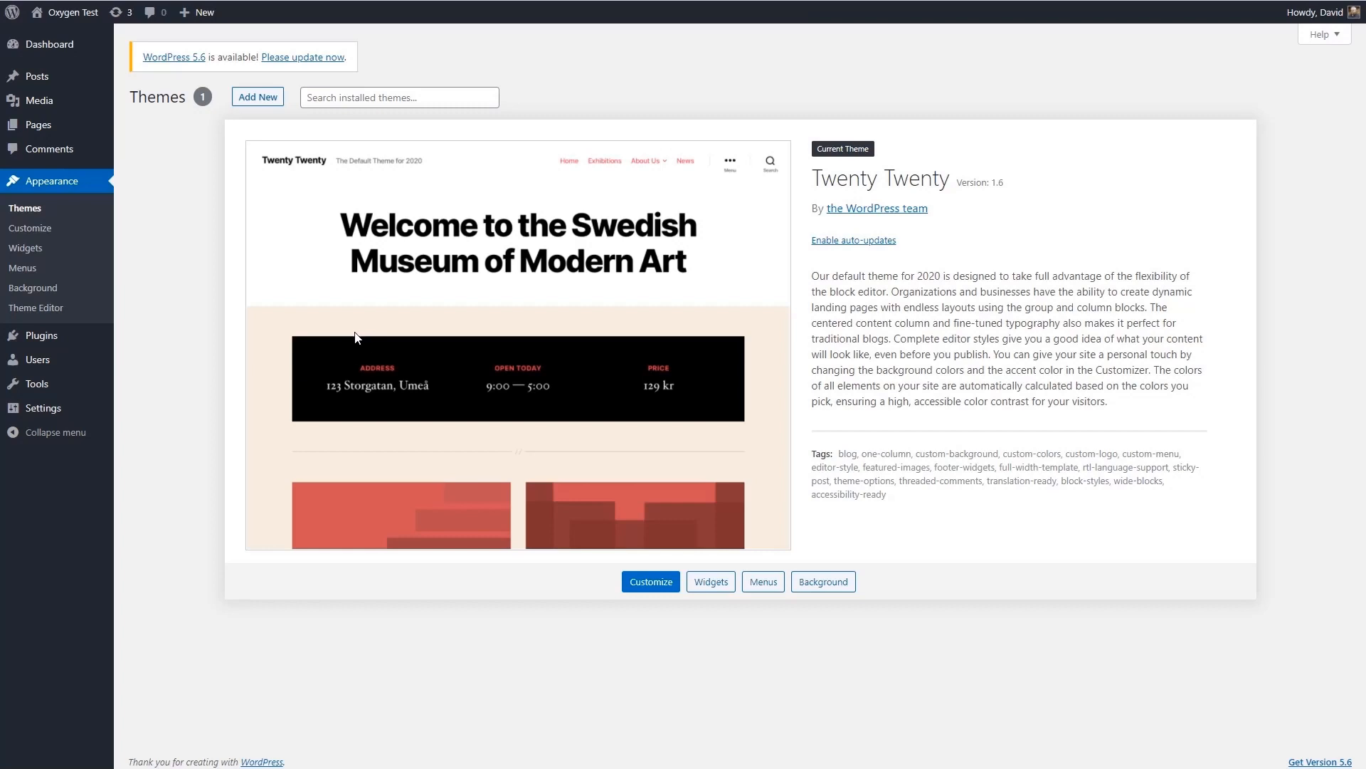
- Update WordPress to version 5.6 and run the required database update
left_click(298, 58)
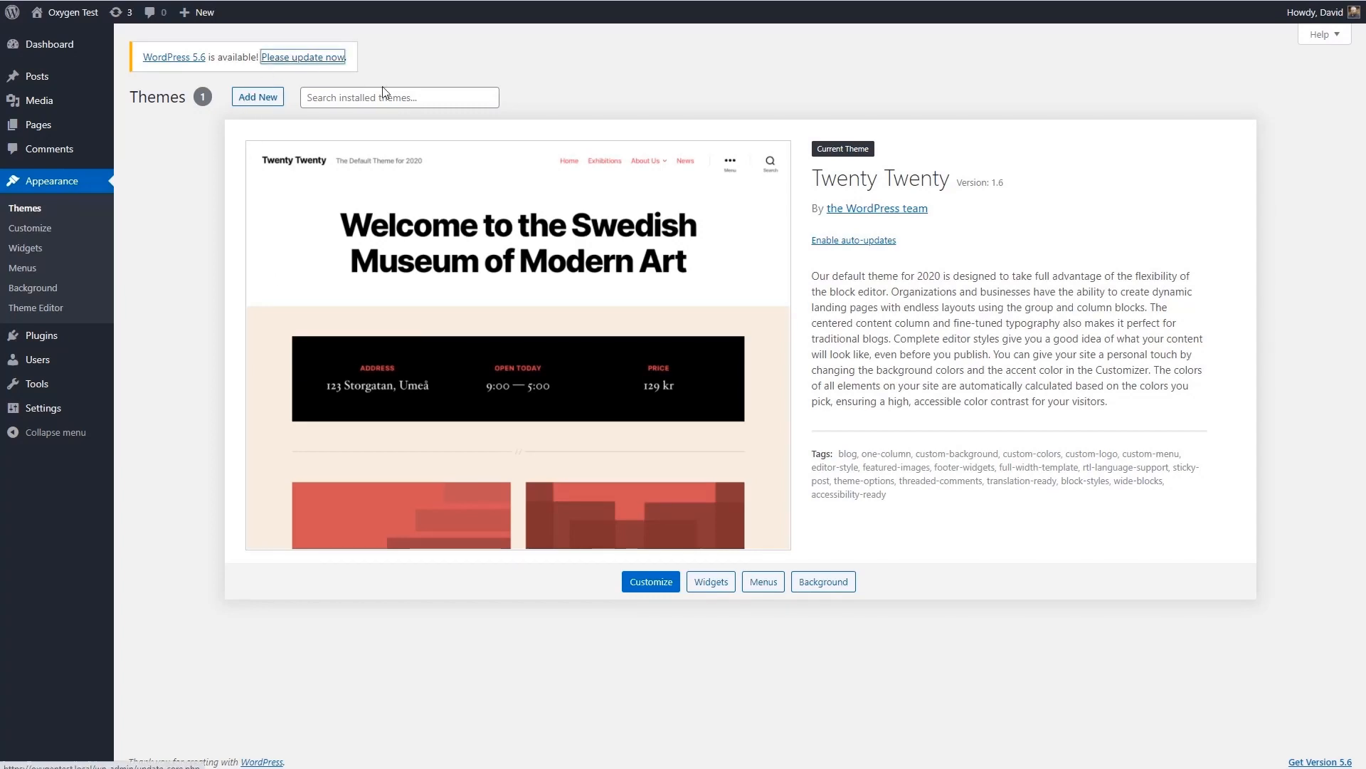
left_click(162, 207)
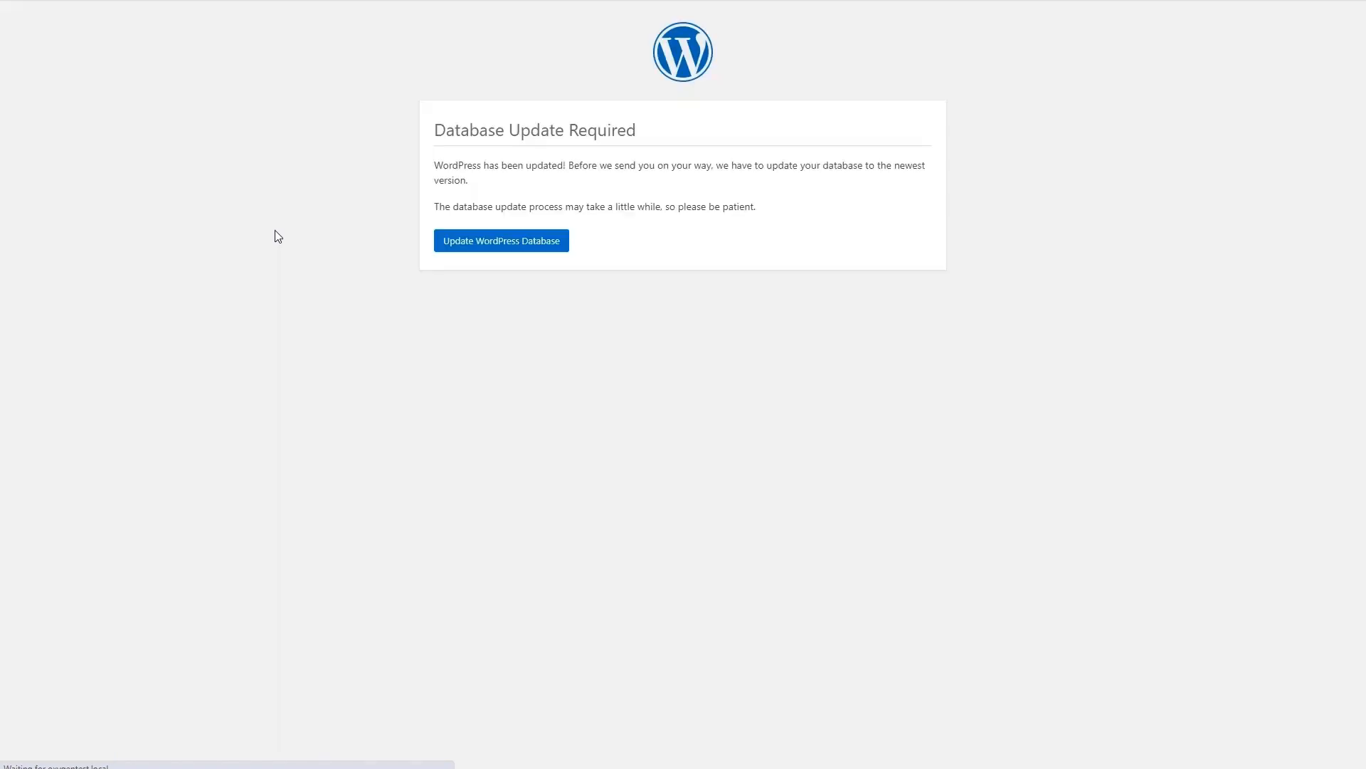
left_click(486, 246)
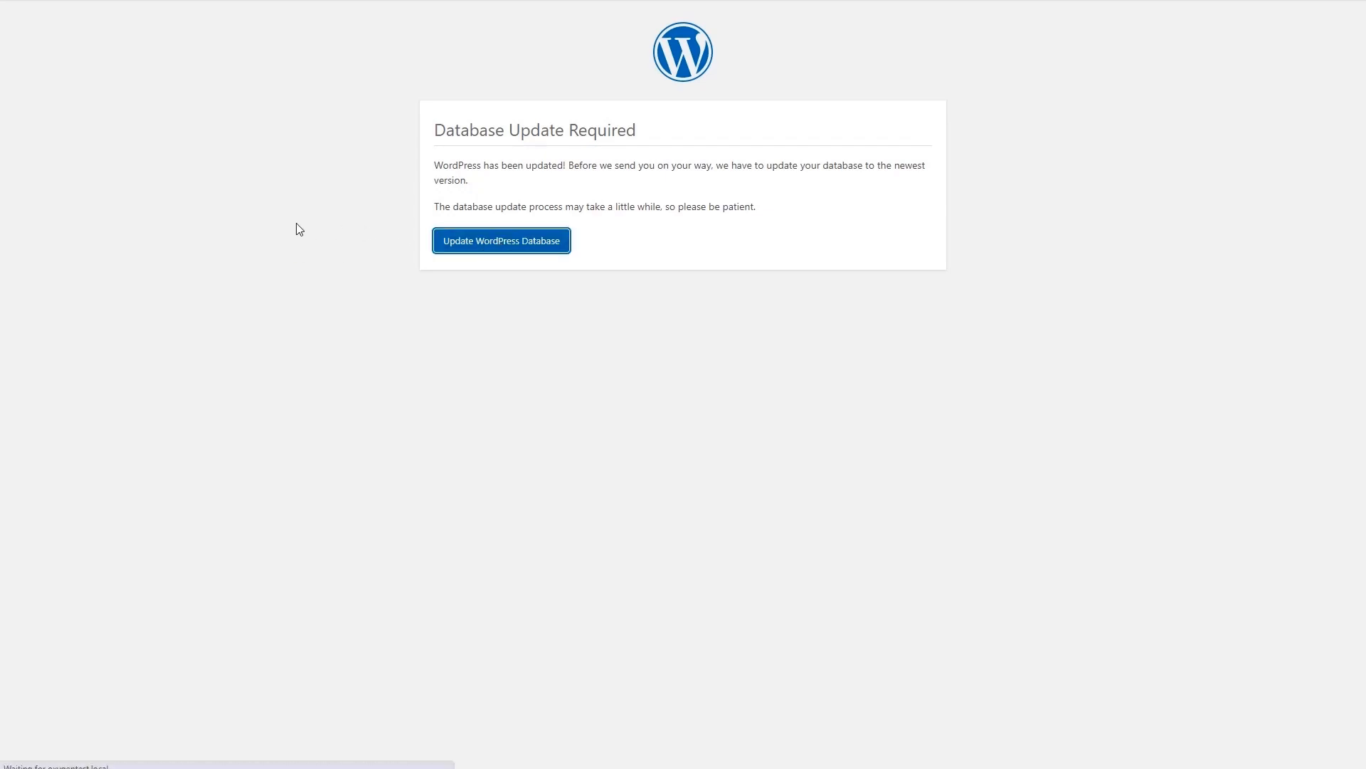
left_click(461, 201)
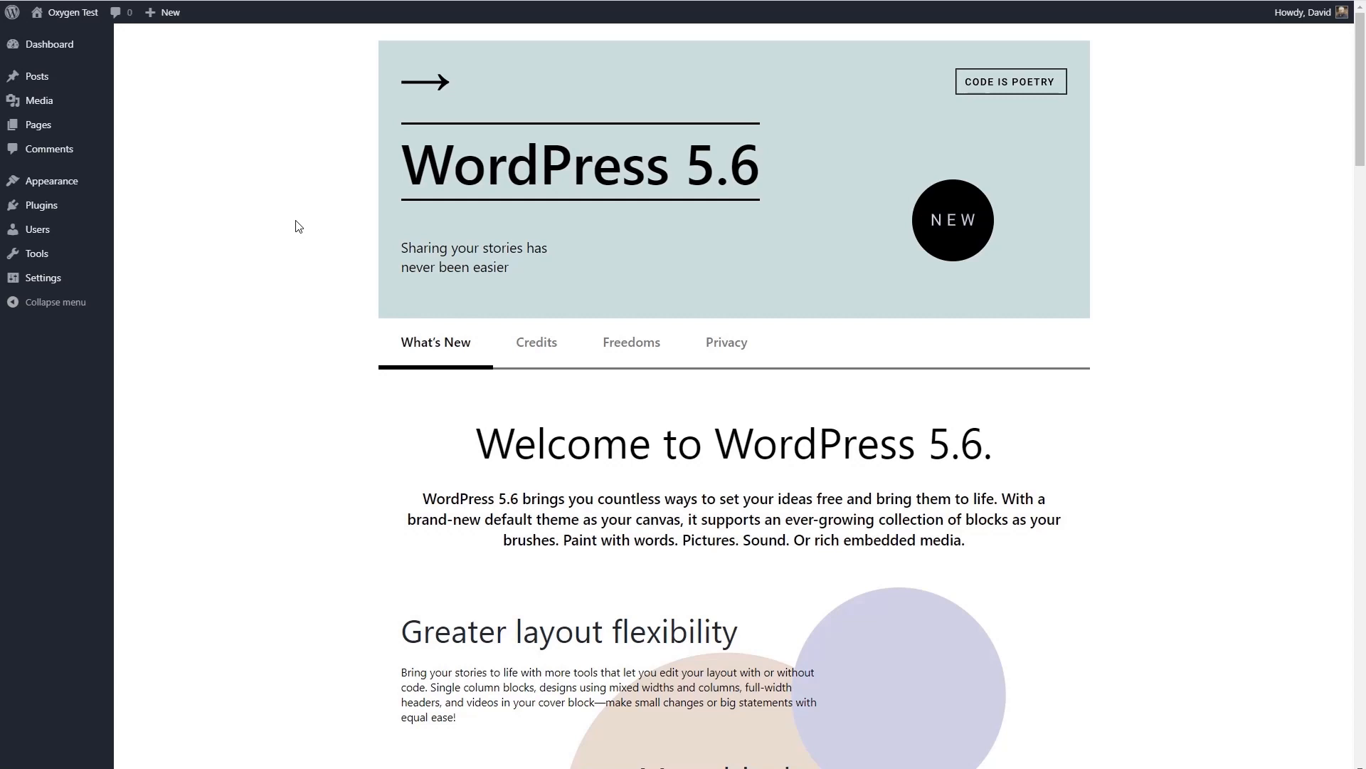
- In the general settings, set the timezone to Chicago and the week to start on Sunday, and save
mouse_move(61, 207)
left_click(137, 204)
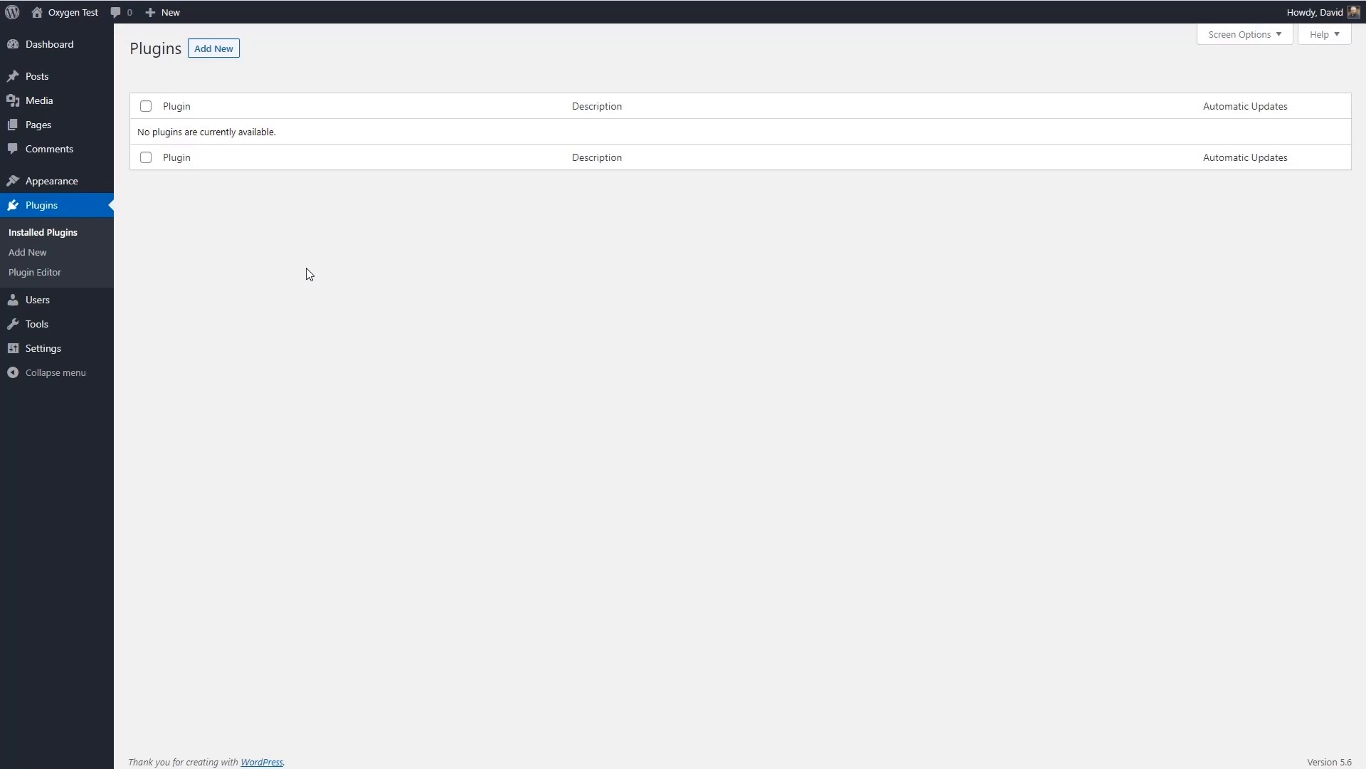
mouse_move(34, 352)
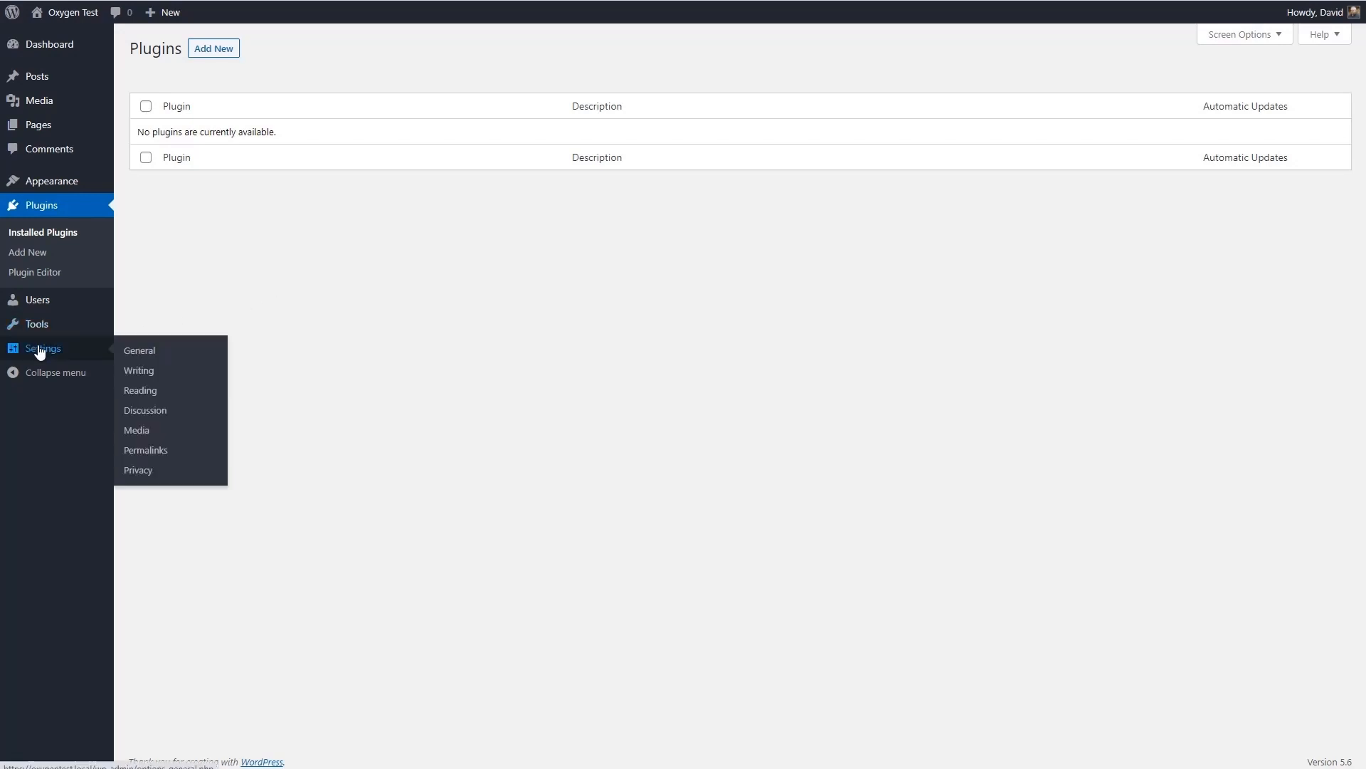
left_click(137, 351)
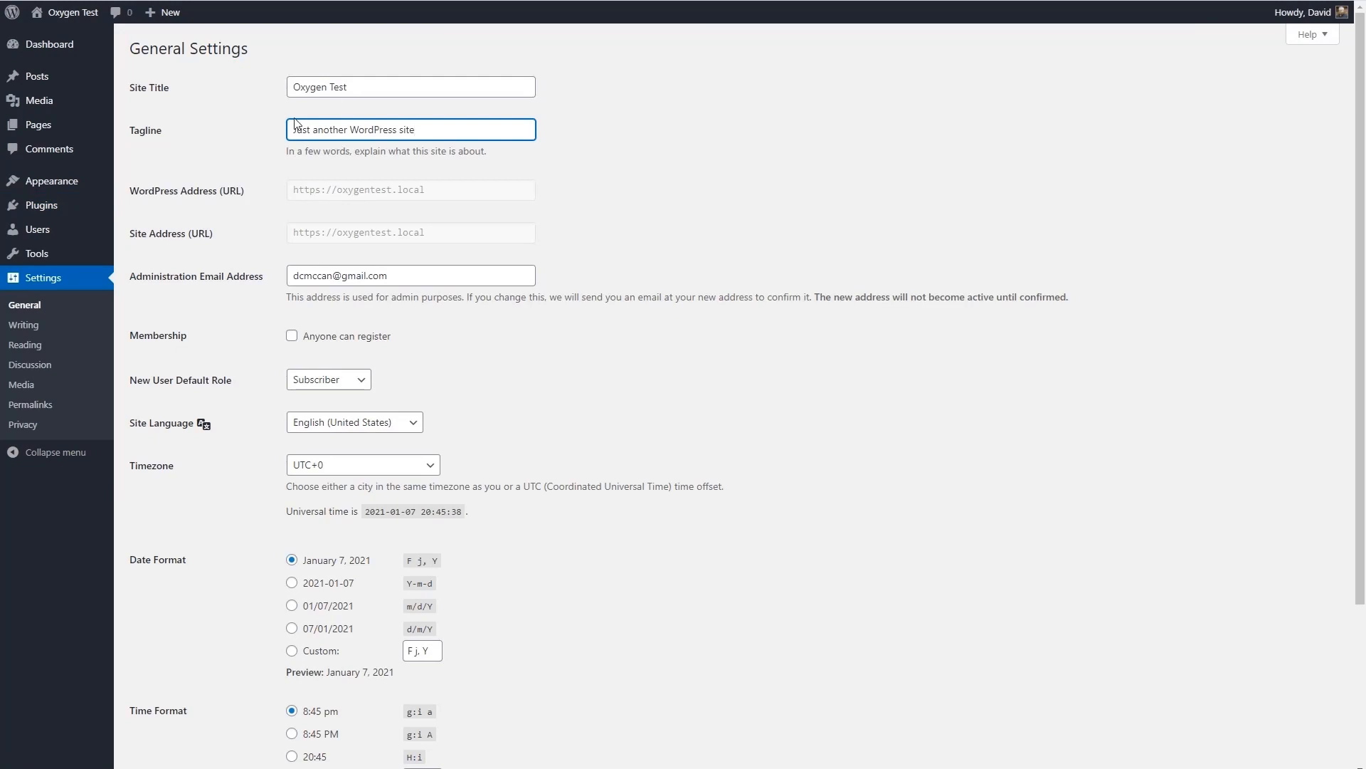
scroll(386, 269, "down", 3)
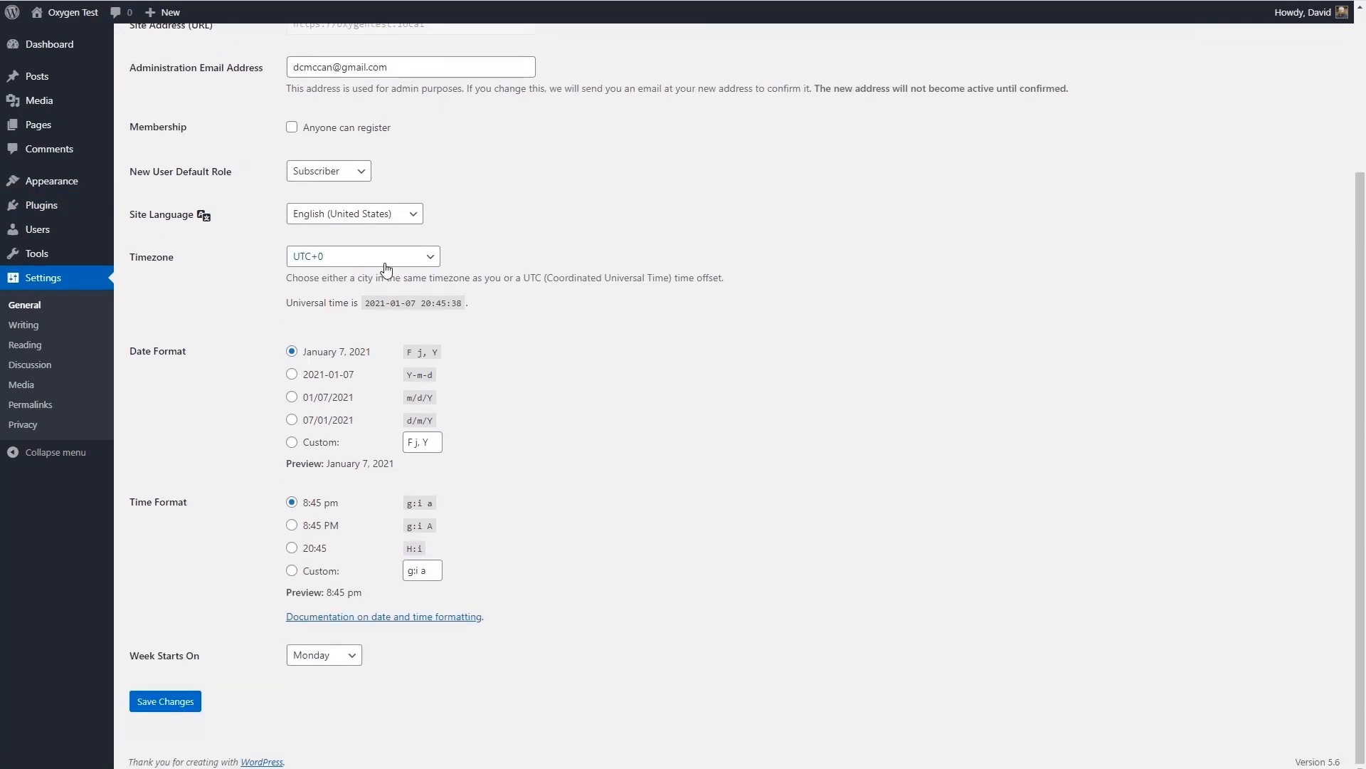
left_click(385, 269)
type("chi")
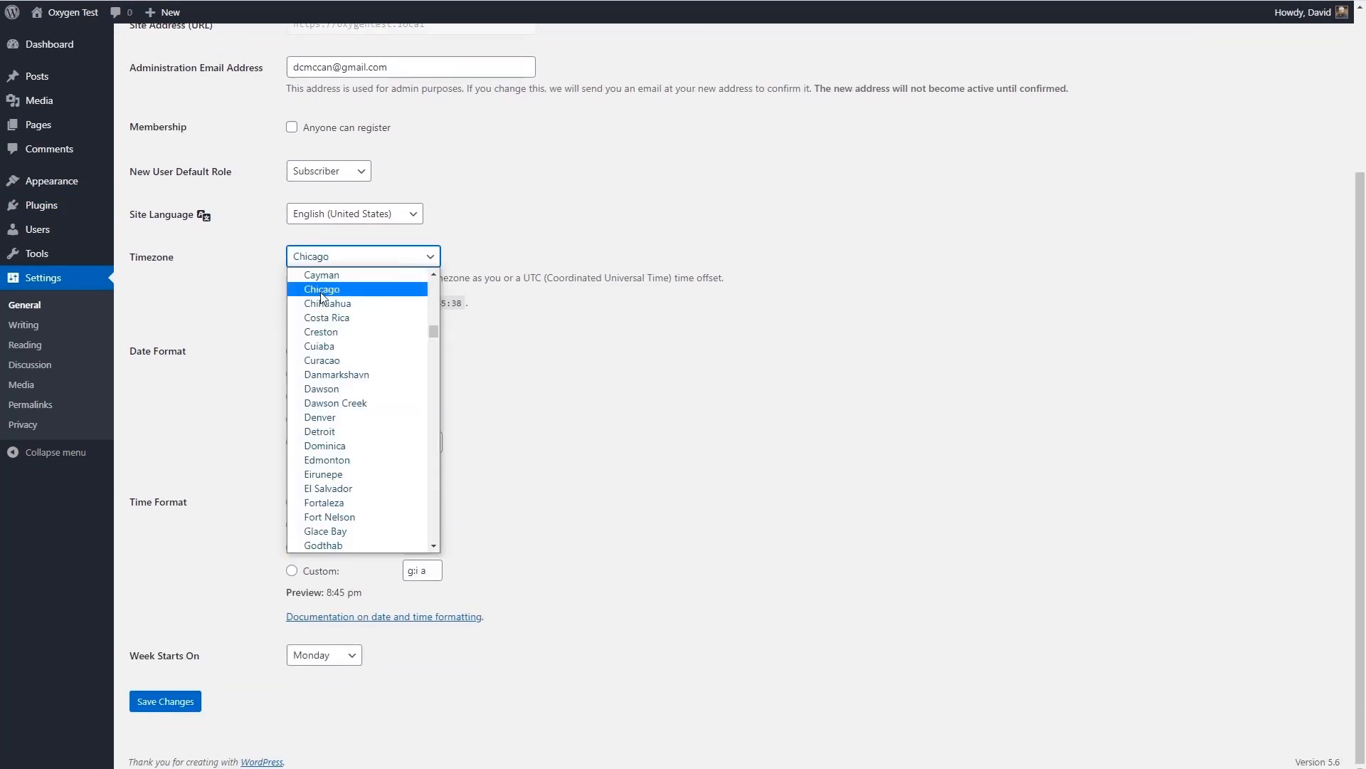
left_click(320, 290)
left_click(317, 653)
left_click(314, 674)
left_click(176, 700)
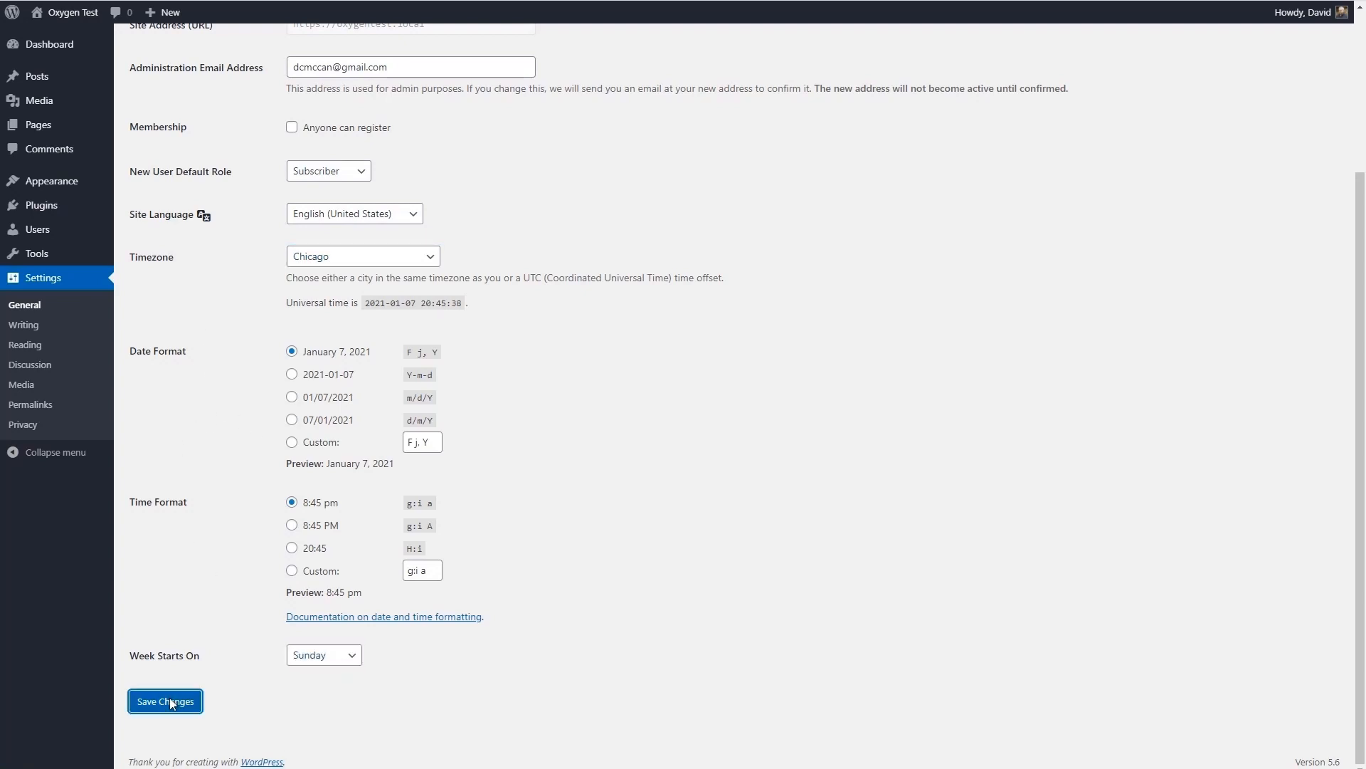
- Rename the Uncategorized post category to General with the slug general, and update it
left_click(24, 324)
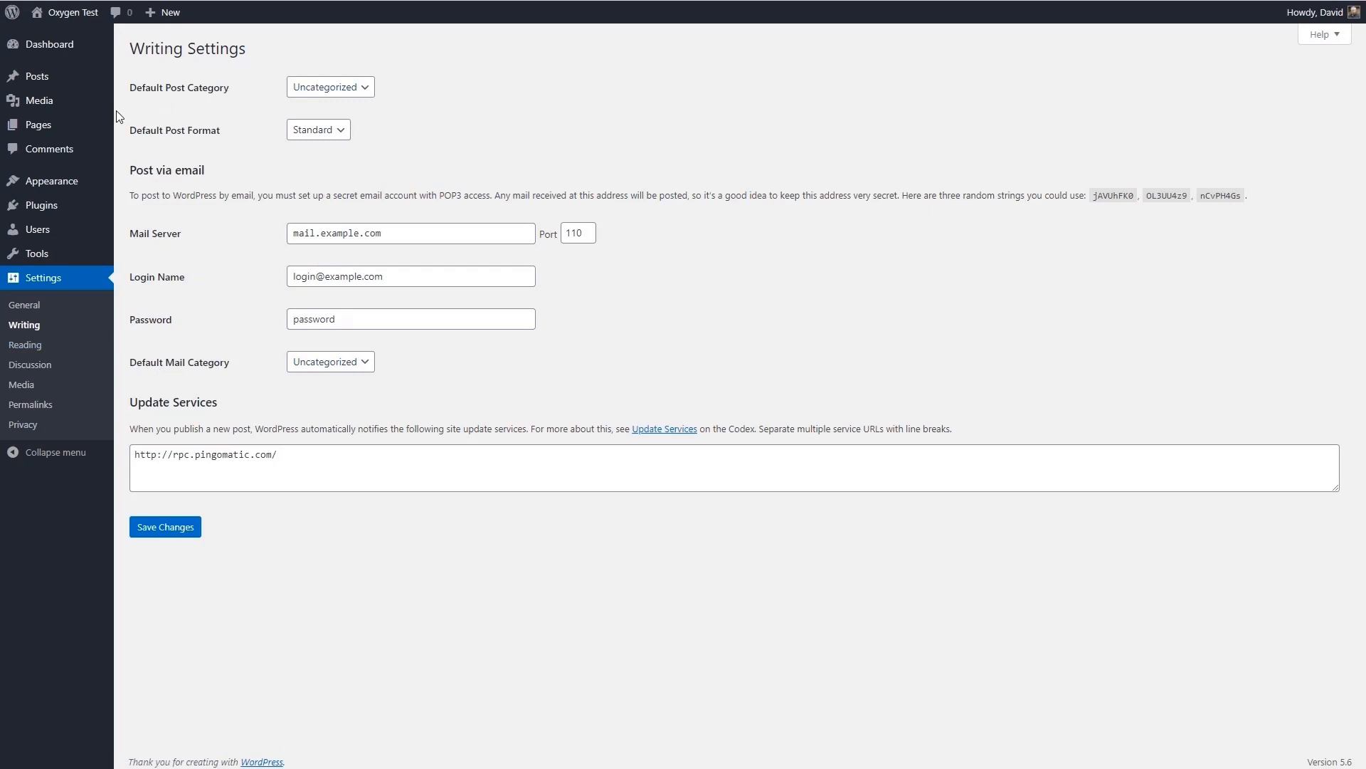
left_click(53, 78)
left_click(30, 143)
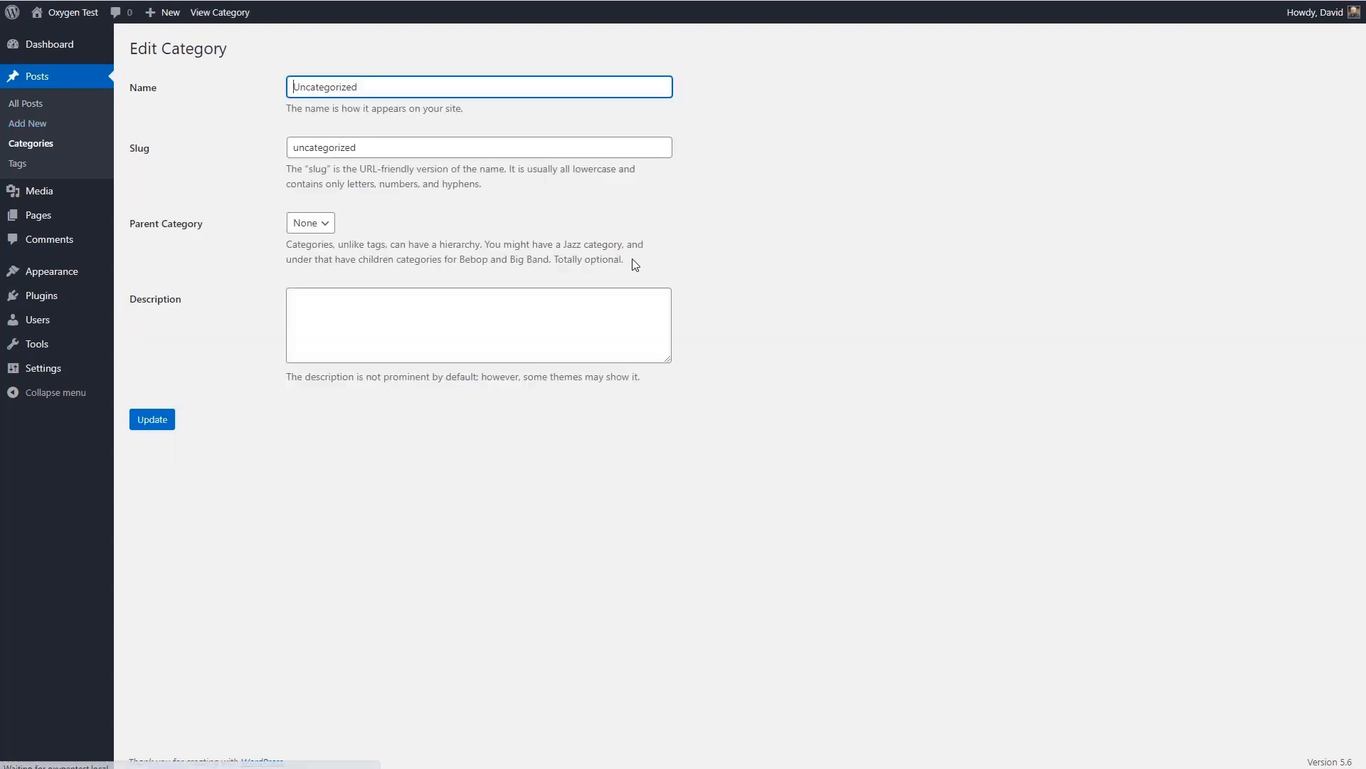
left_click_drag(361, 86, 252, 84)
type("General")
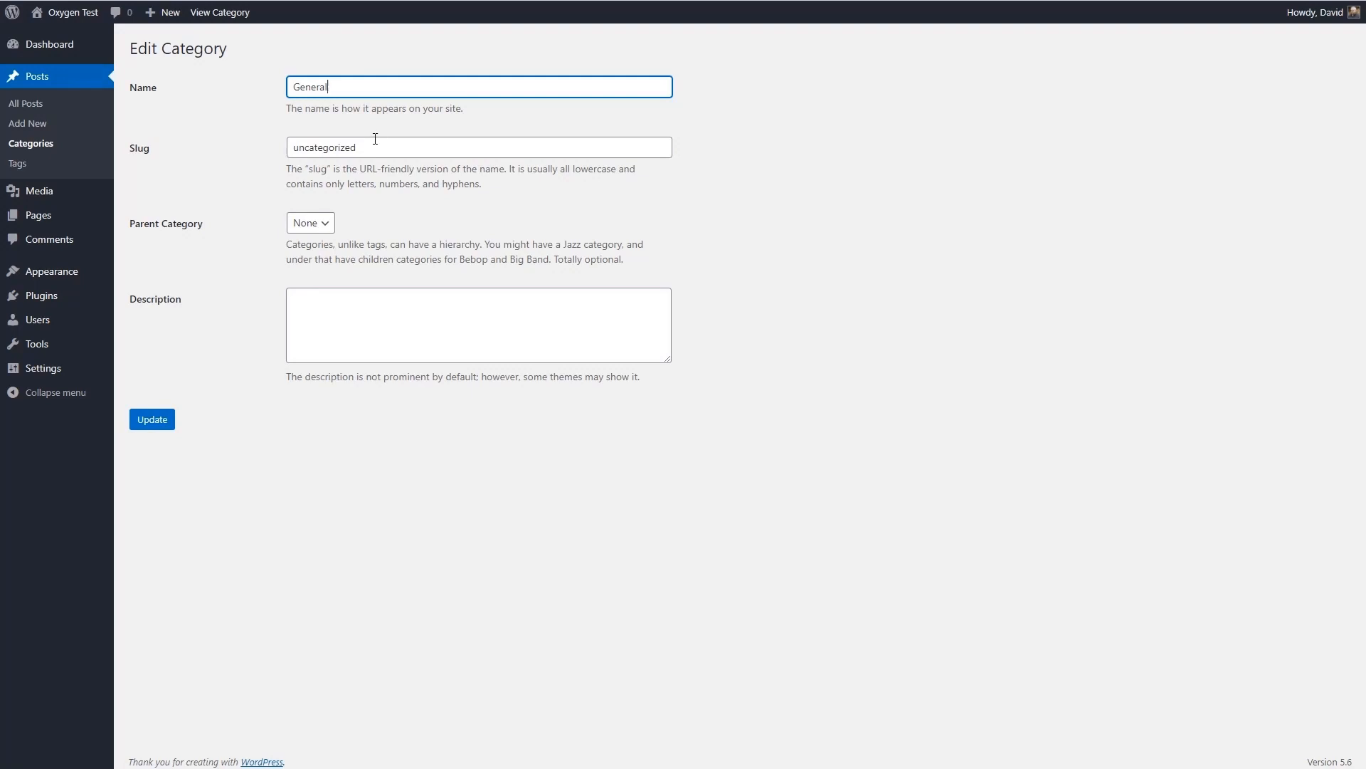
key("Tab")
type("general")
left_click(158, 422)
- Check the default post category in the writing settings
mouse_move(116, 339)
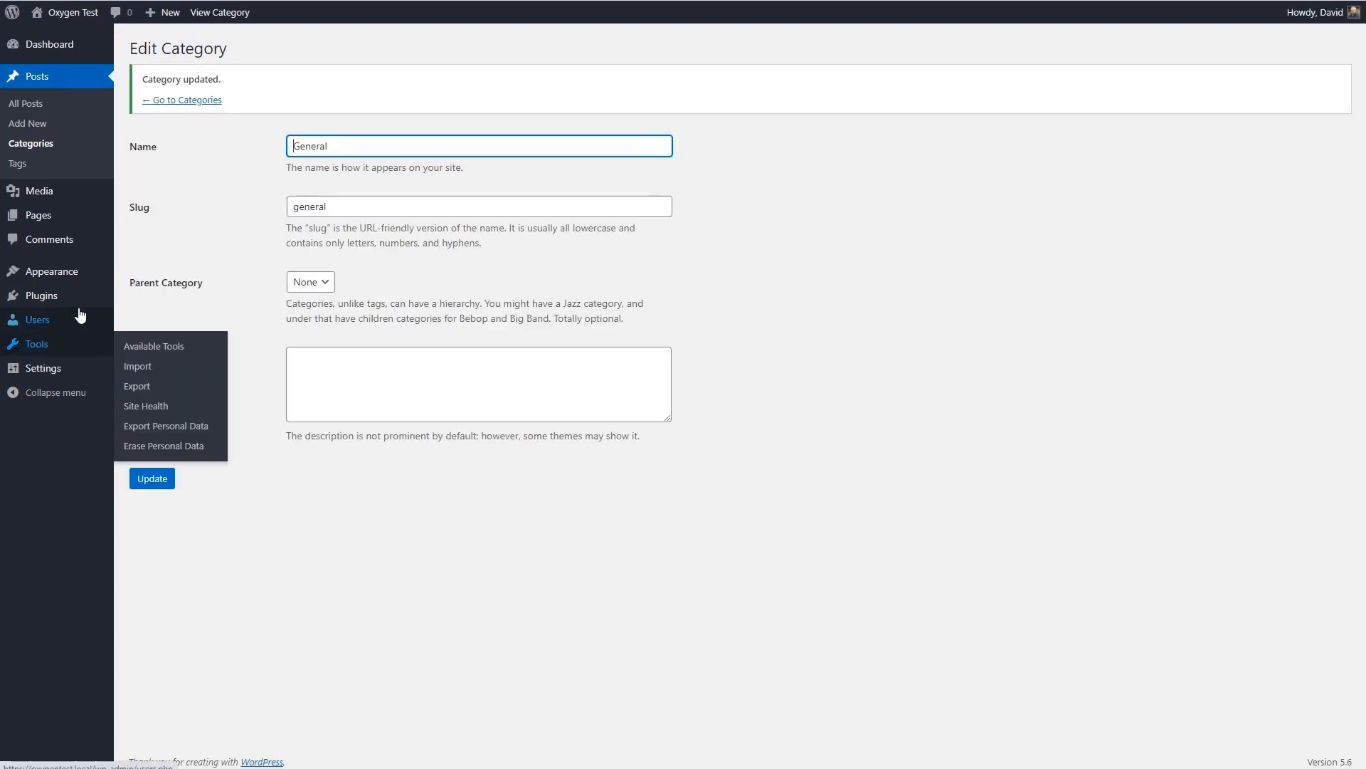
mouse_move(59, 373)
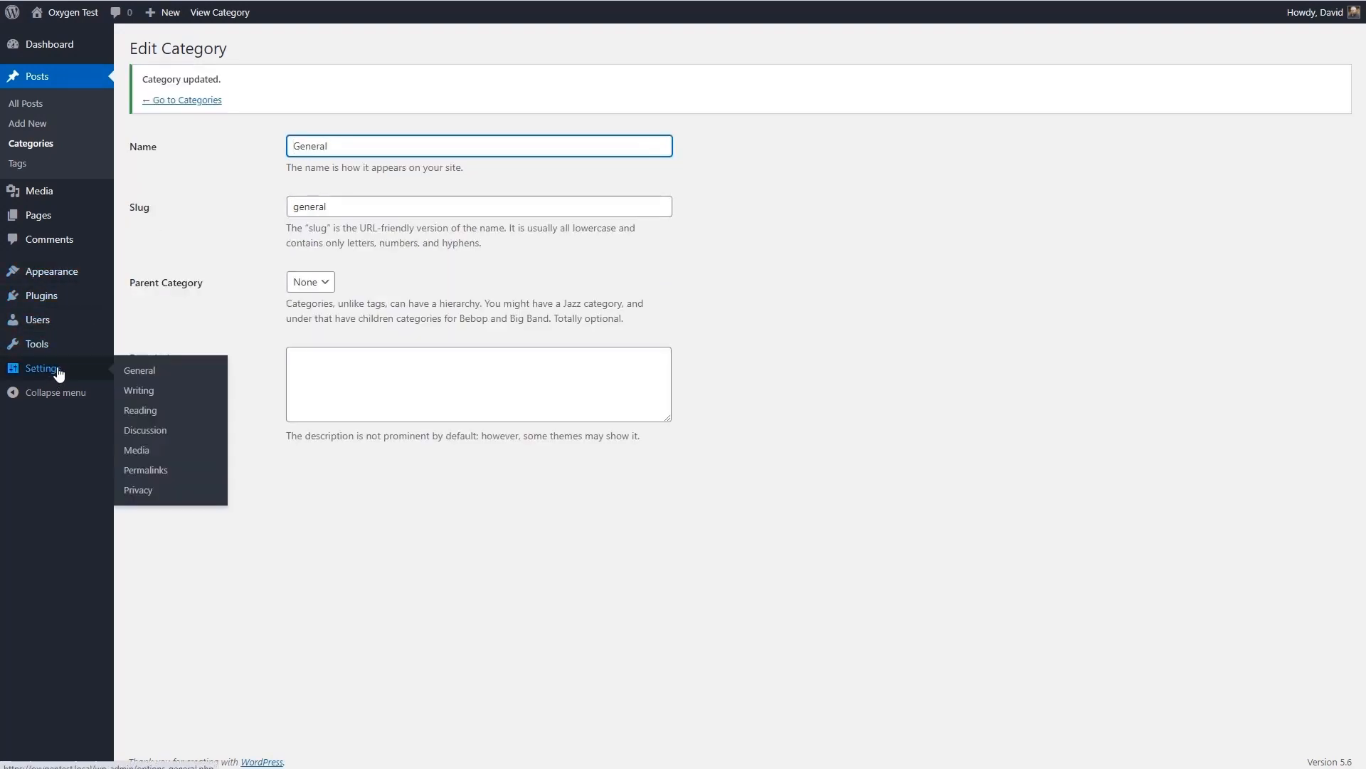
left_click(138, 390)
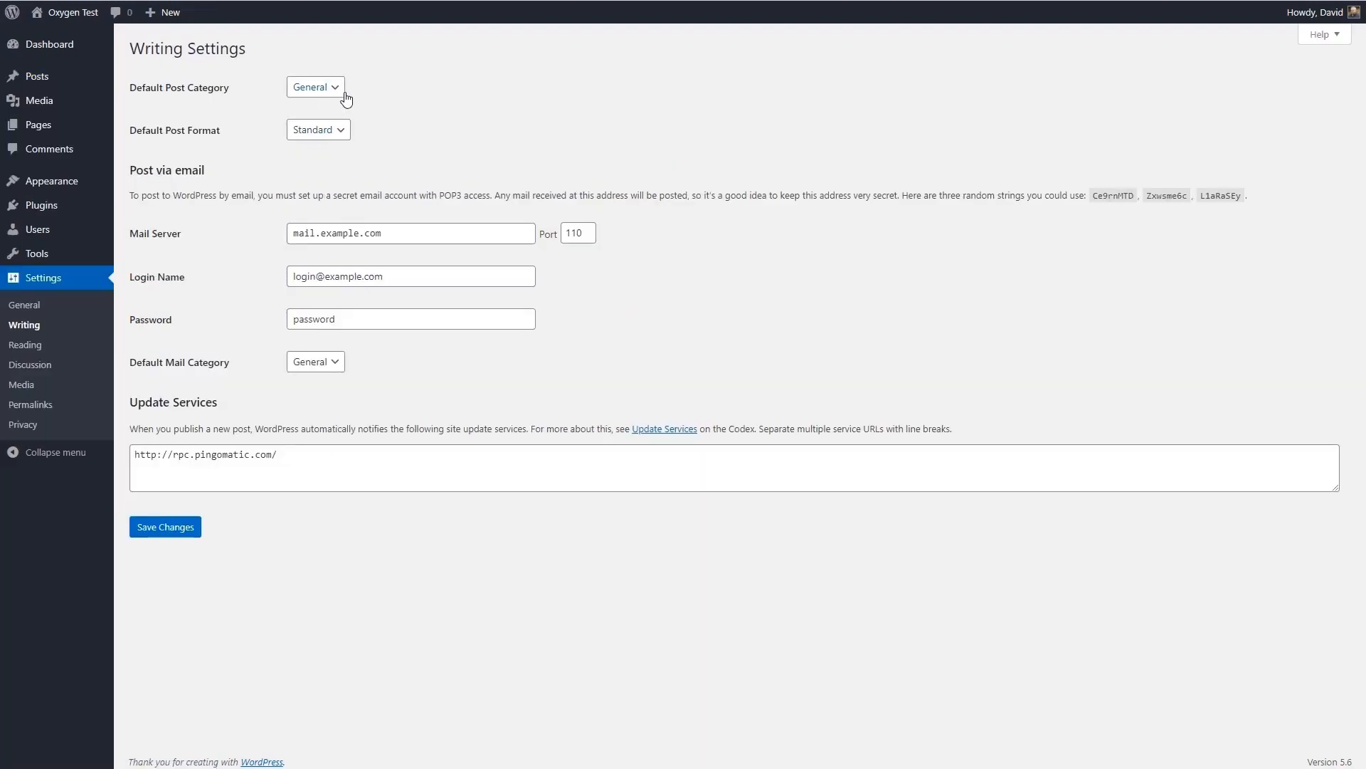
- In the reading settings, make feeds include only a summary of each post, and save
left_click(31, 346)
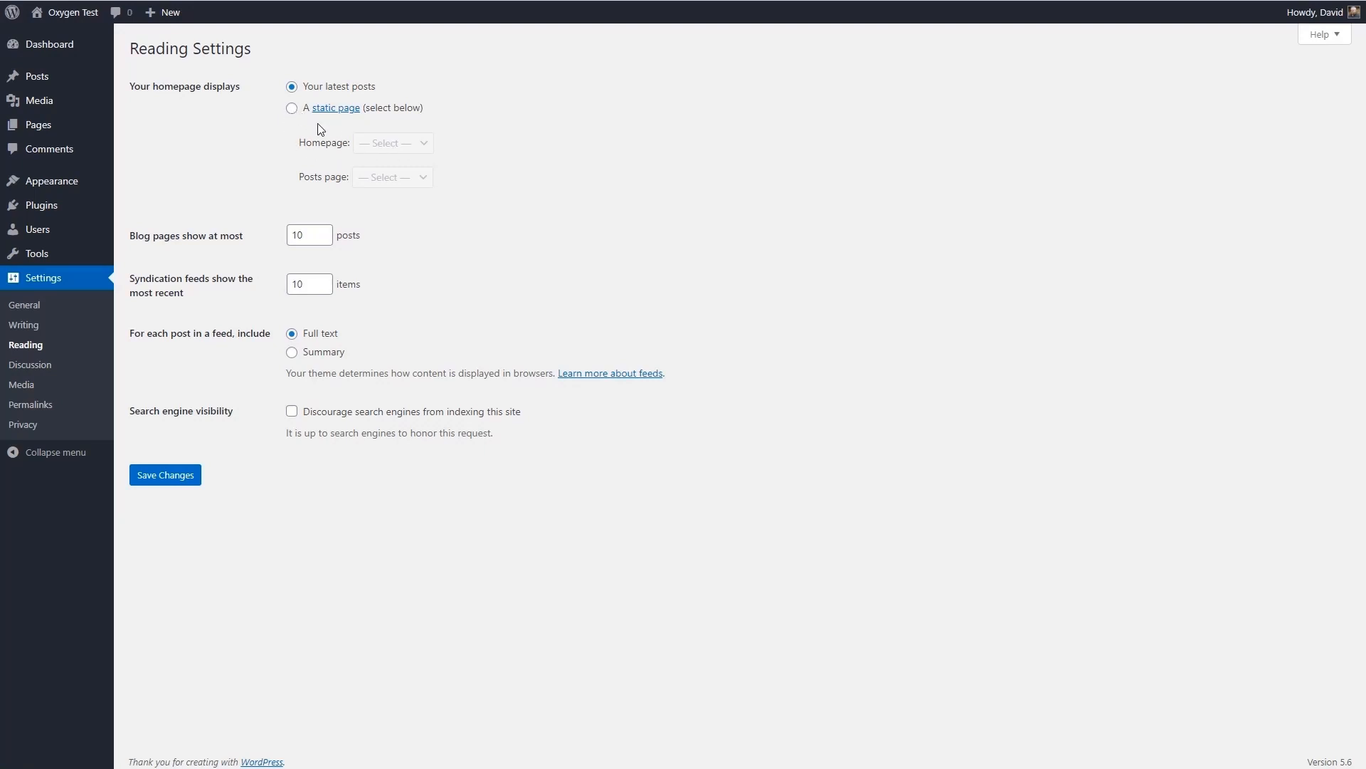
left_click(292, 352)
left_click(187, 478)
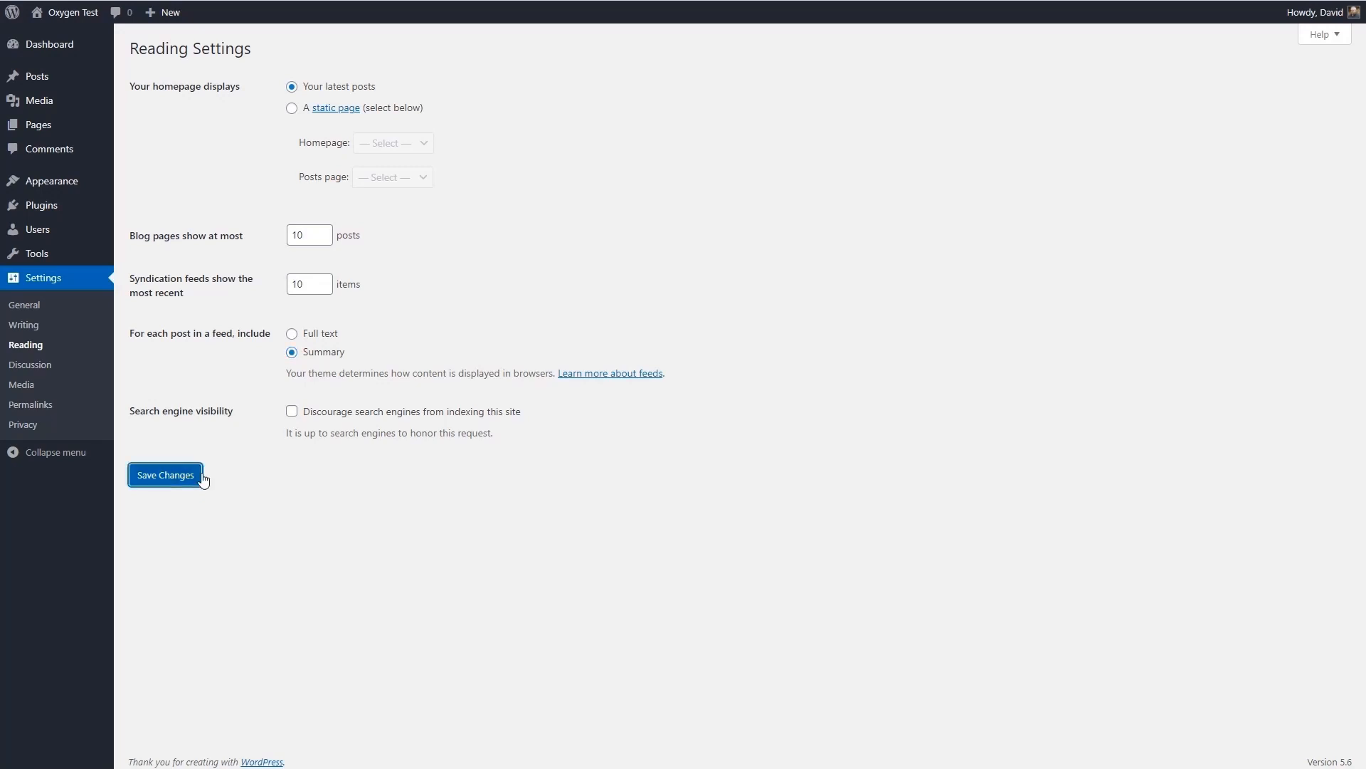
- In the discussion settings, require comments to be manually approved before they appear, and save
left_click(28, 366)
left_click(291, 459)
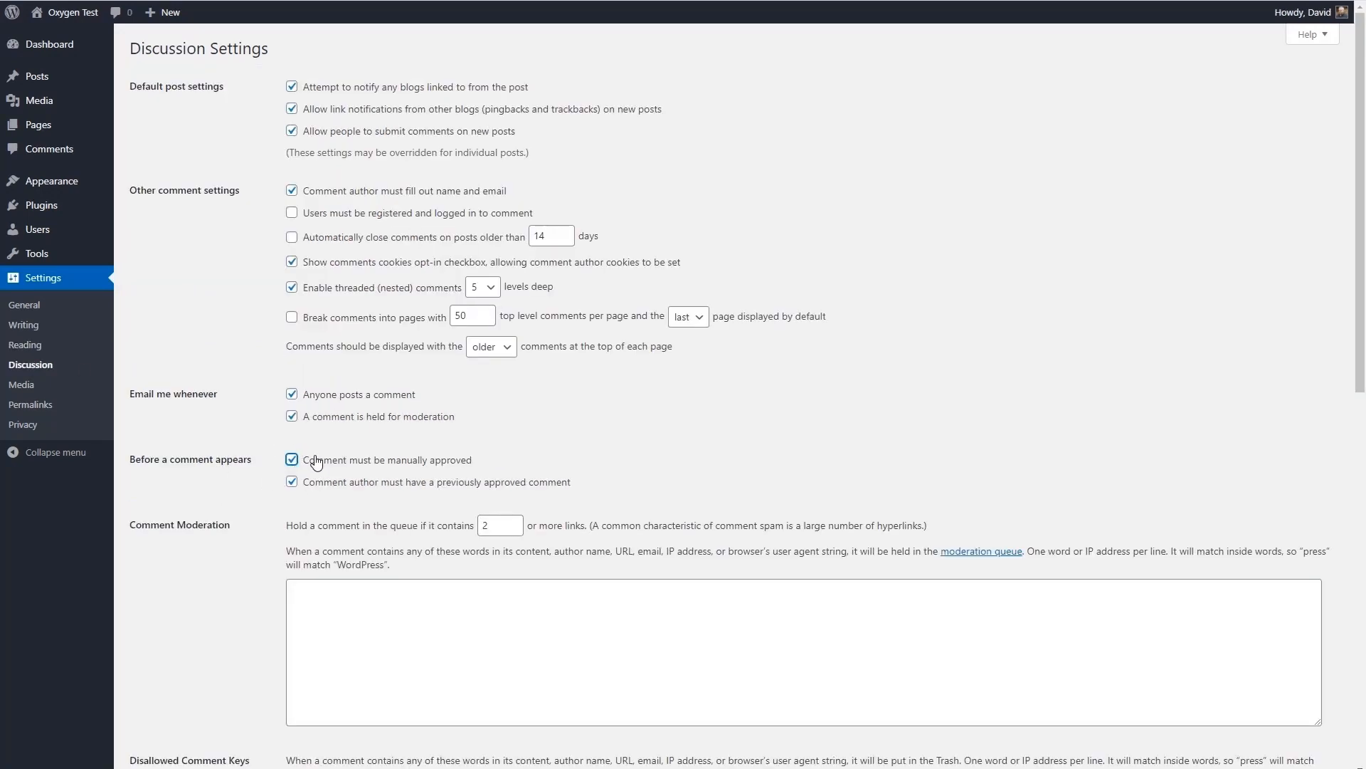
scroll(313, 461, "down", 8)
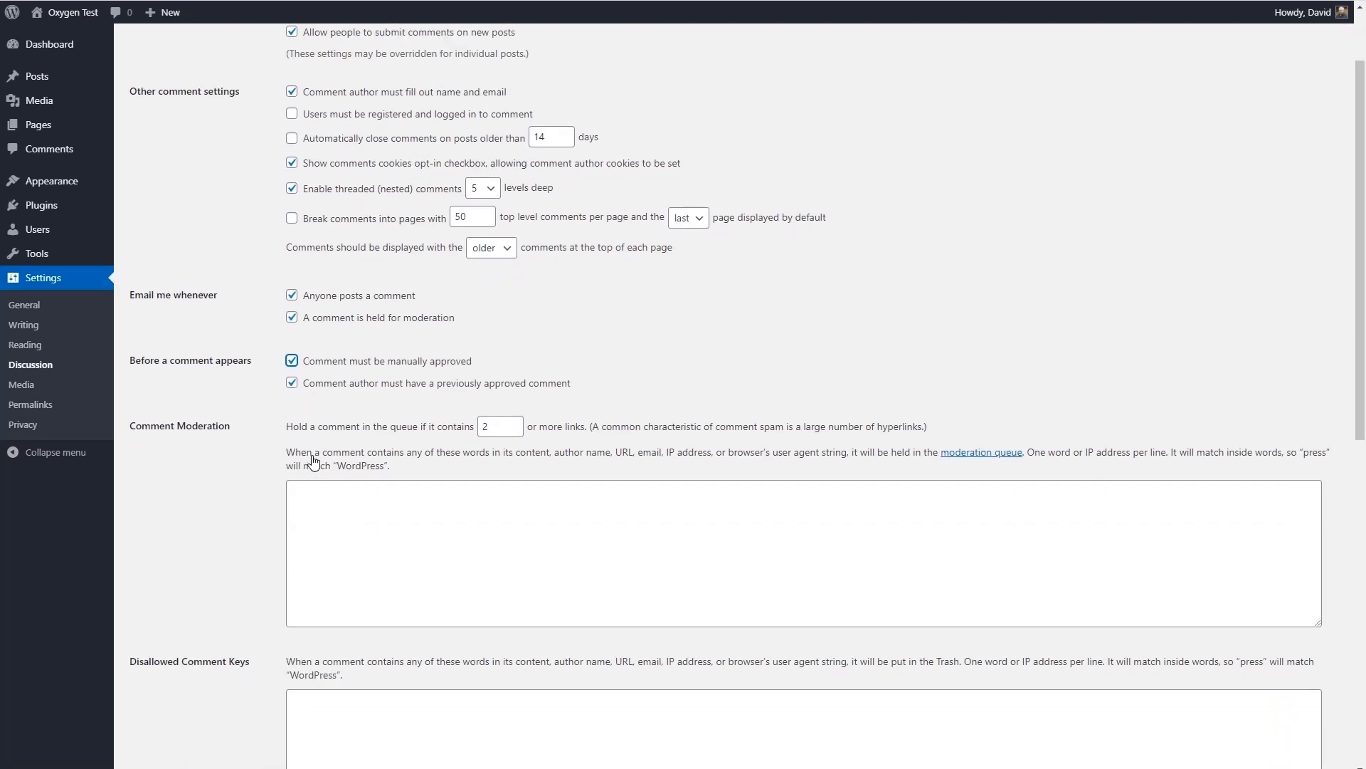
scroll(312, 461, "down", 3)
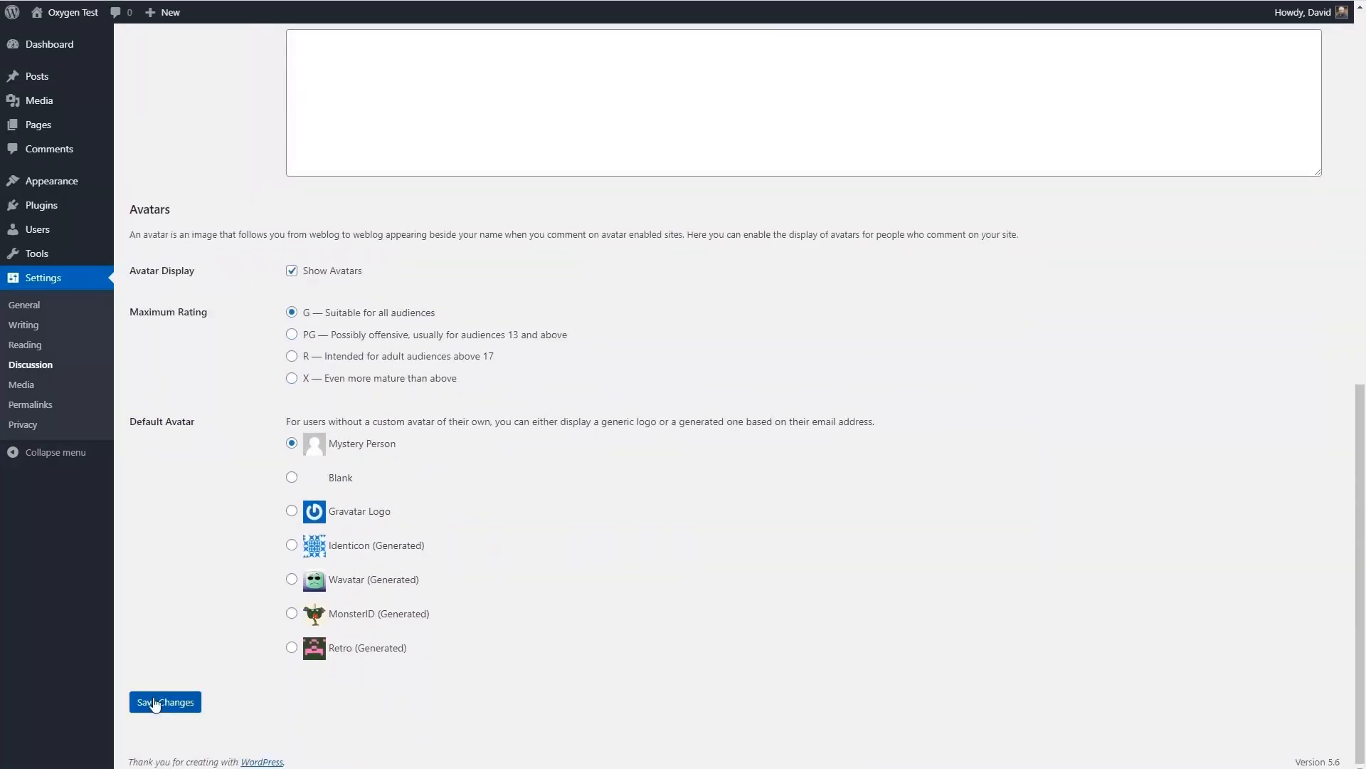
left_click(146, 700)
- Check the media settings, and set the permalink structure to Post name and save it
left_click(29, 385)
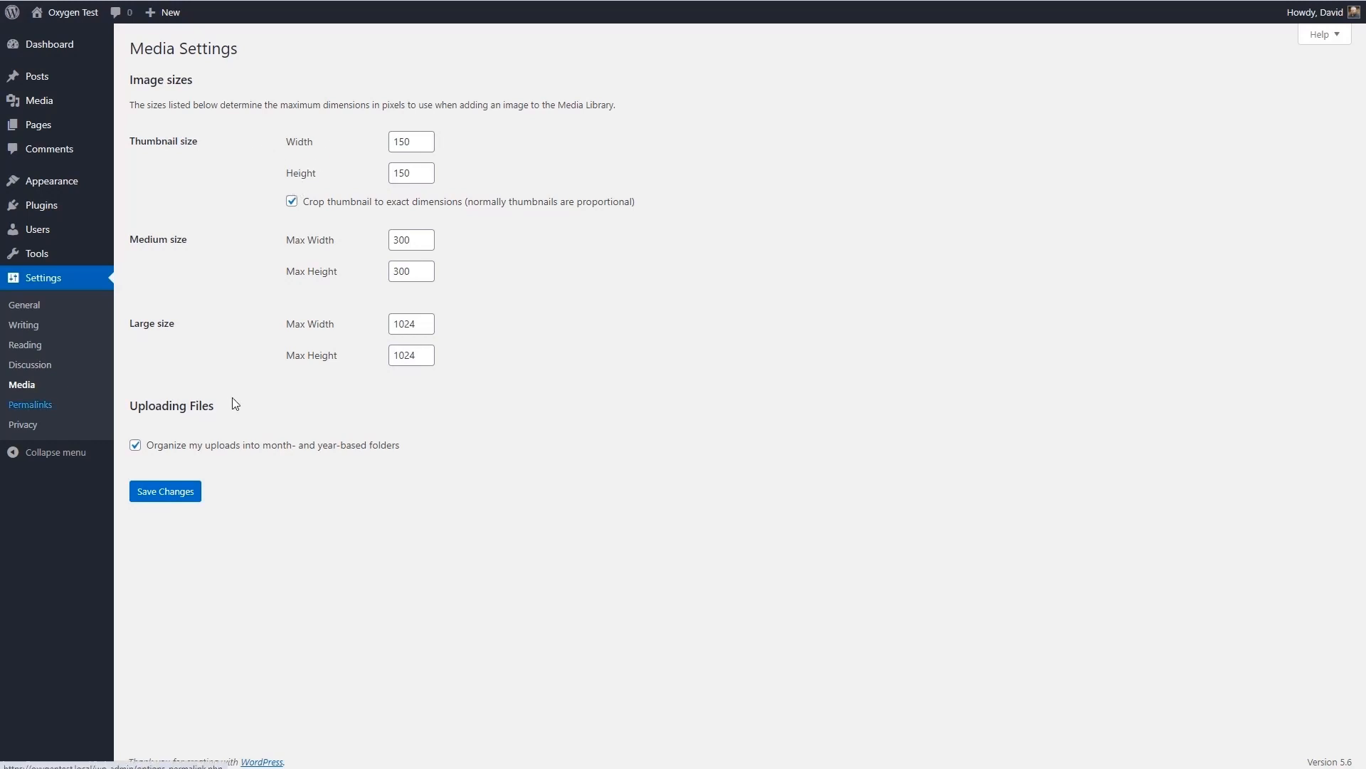
left_click(30, 404)
left_click(154, 318)
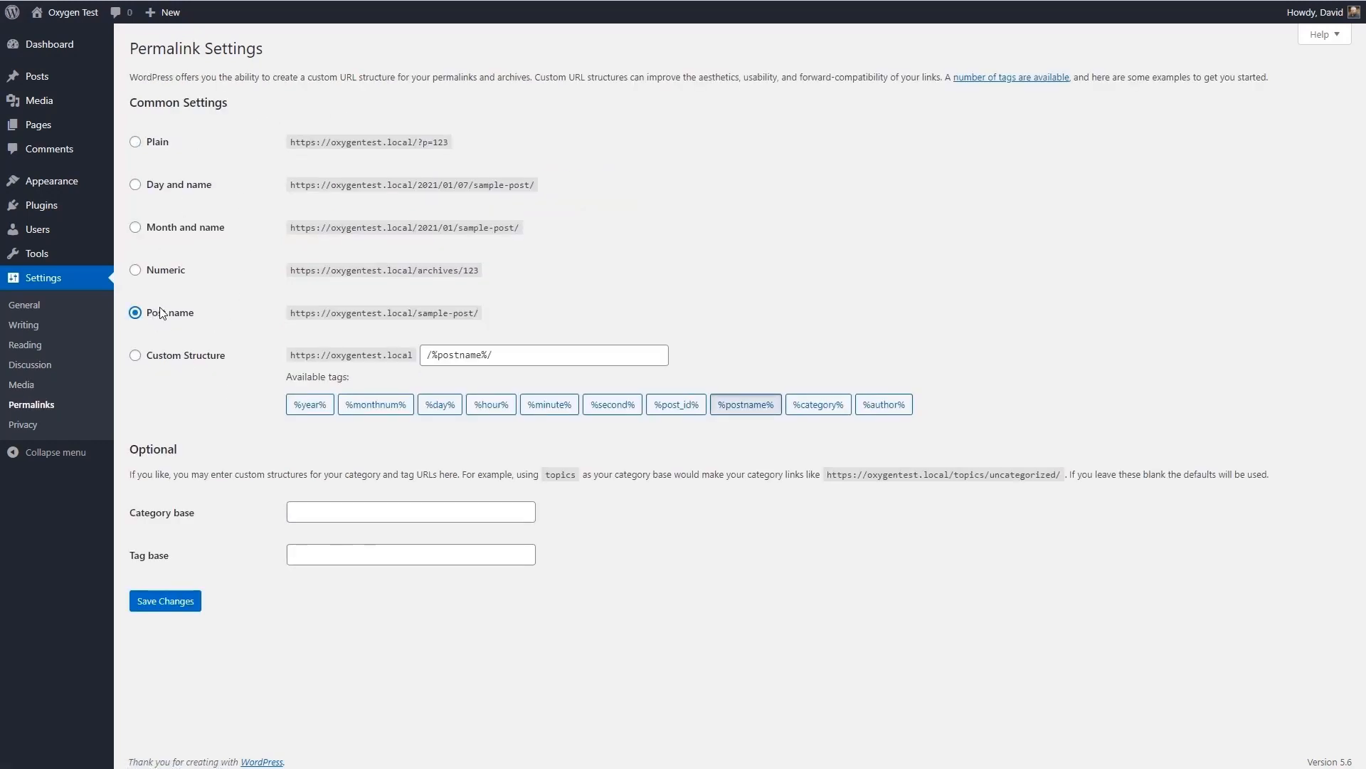
left_click(177, 602)
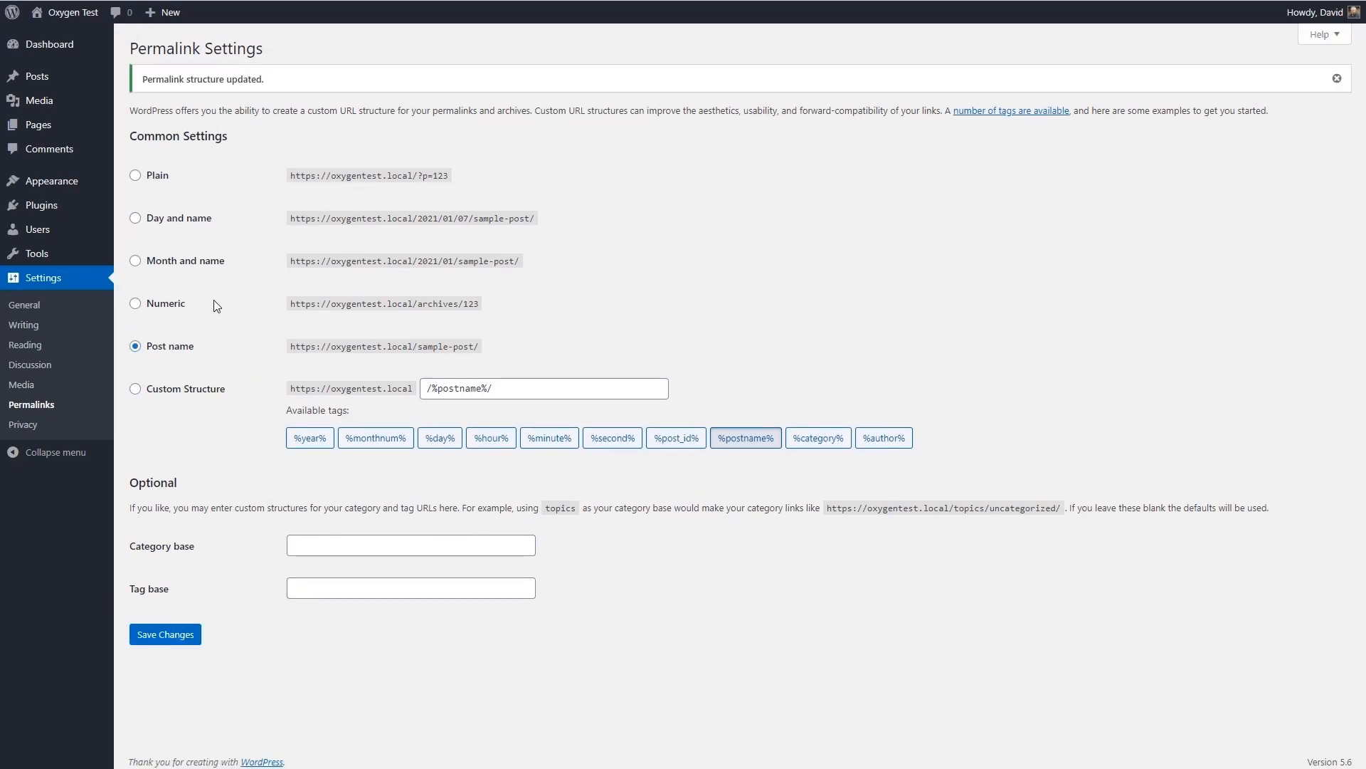
- Install and activate the Oxygen plugin from oxygen.3.6.1.zip, choosing the blank installation type
mouse_move(49, 208)
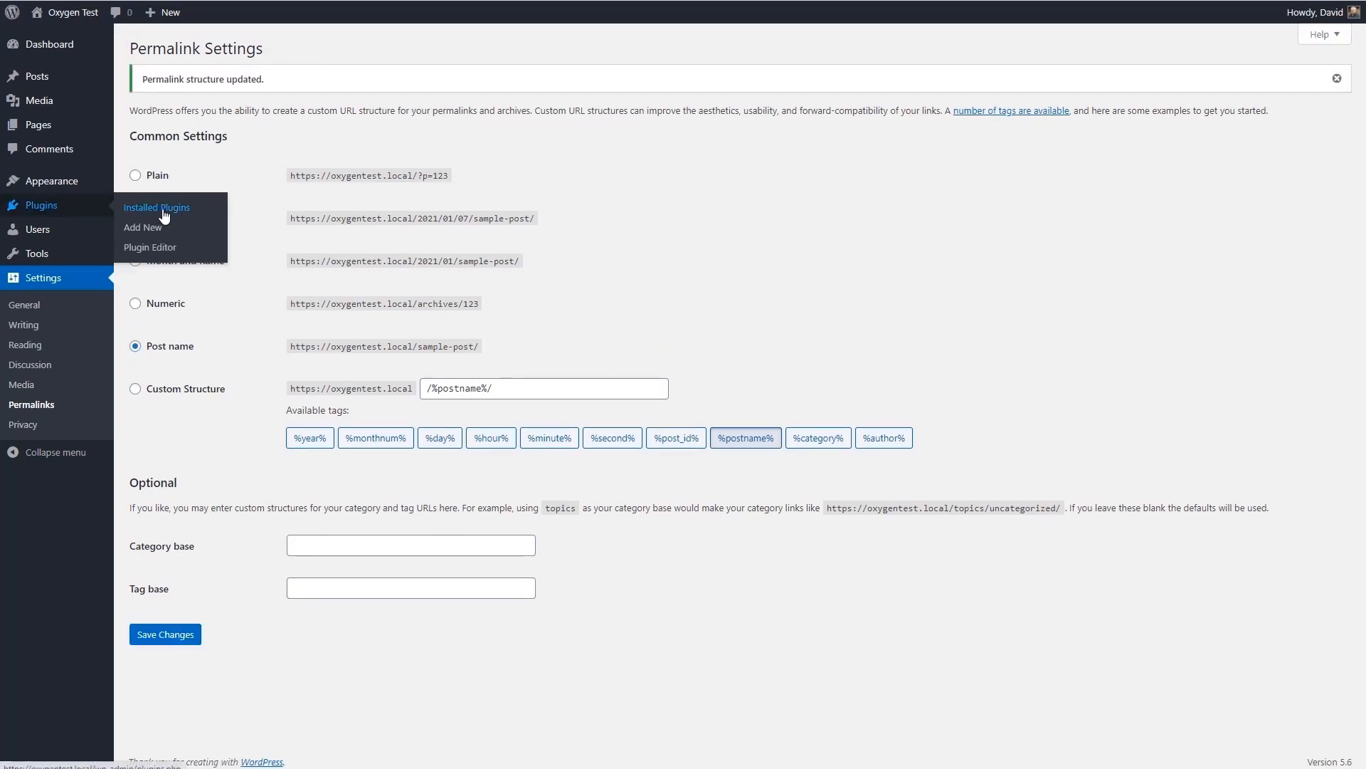
left_click(134, 209)
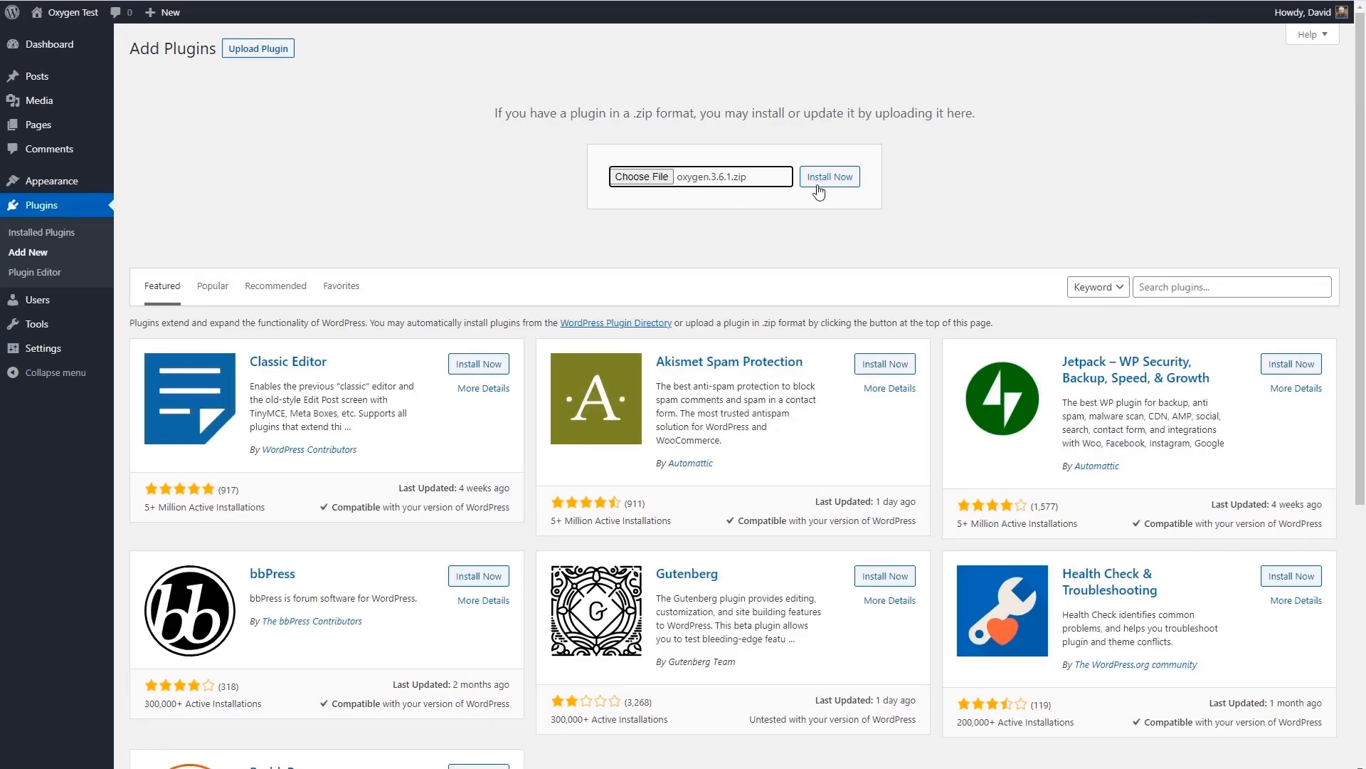
left_click(819, 185)
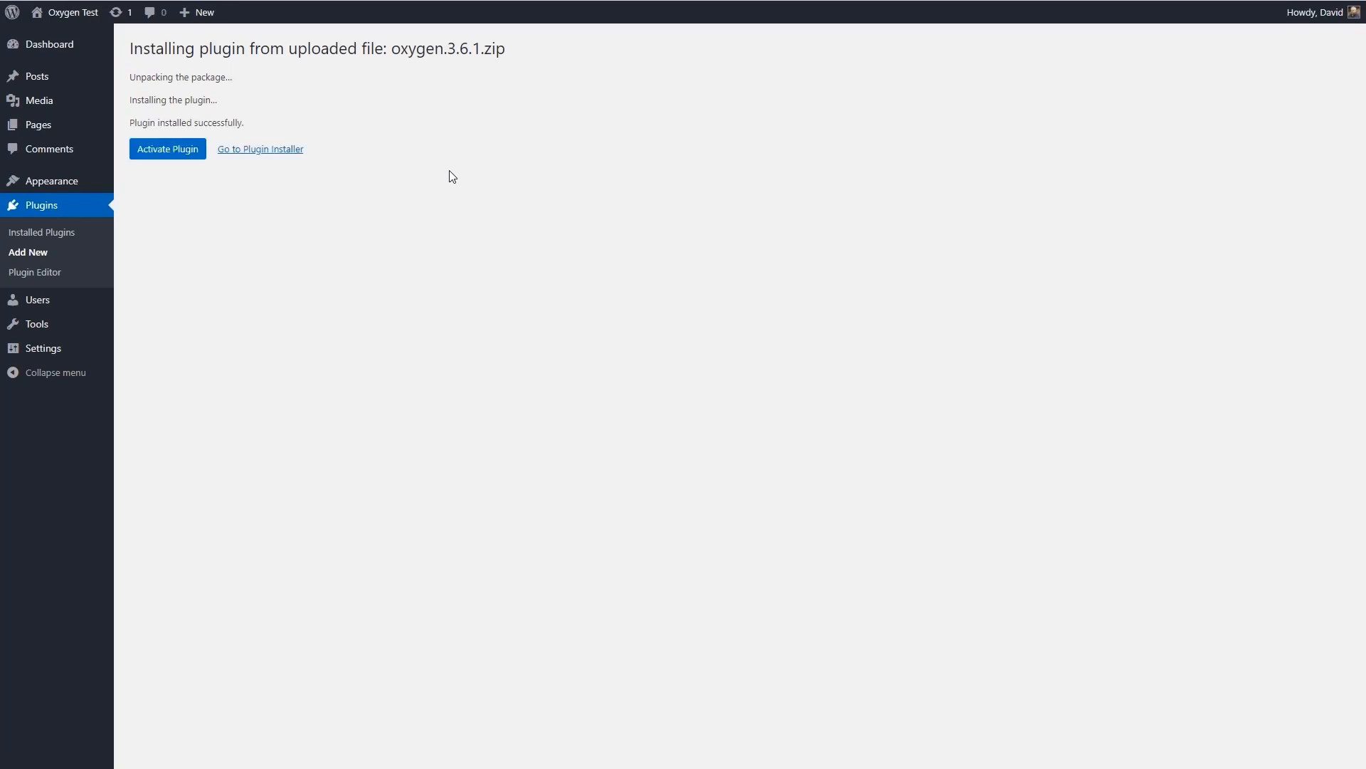
left_click(165, 146)
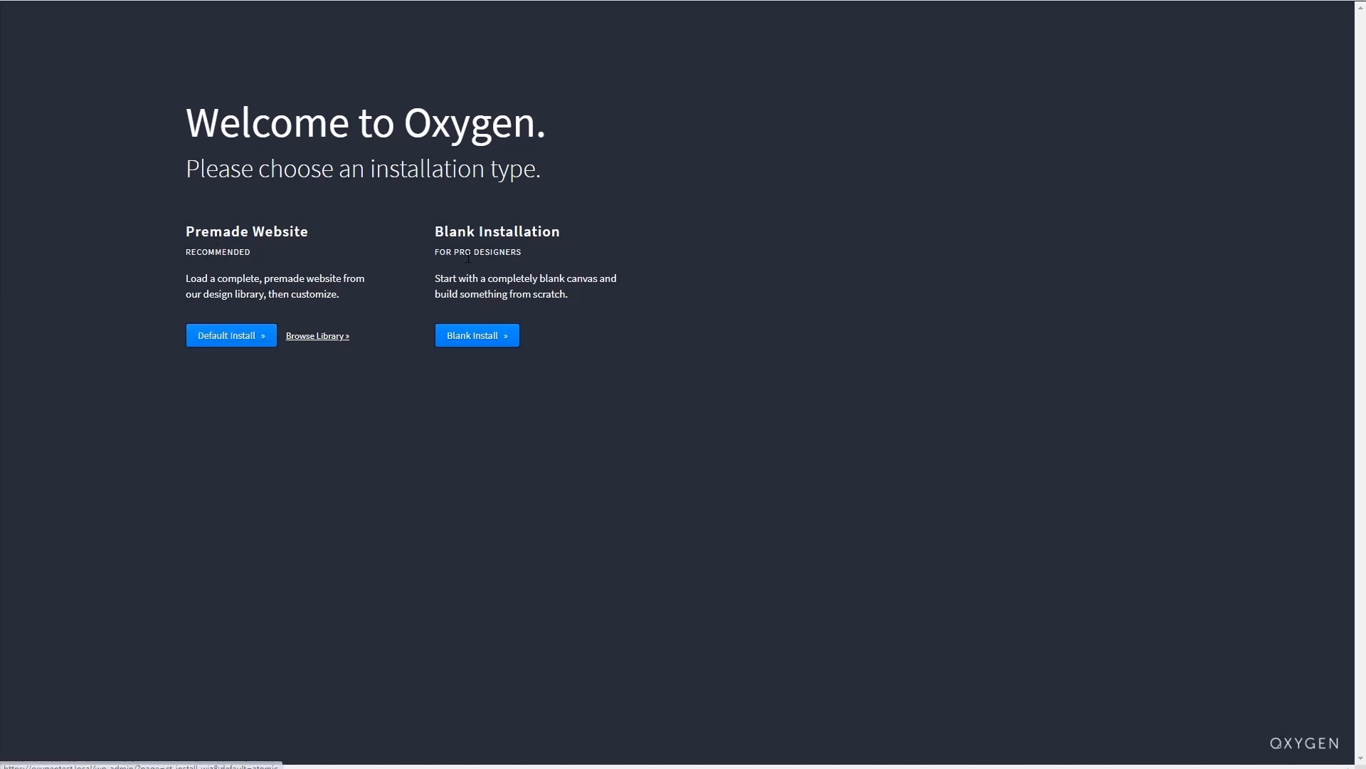
left_click(457, 336)
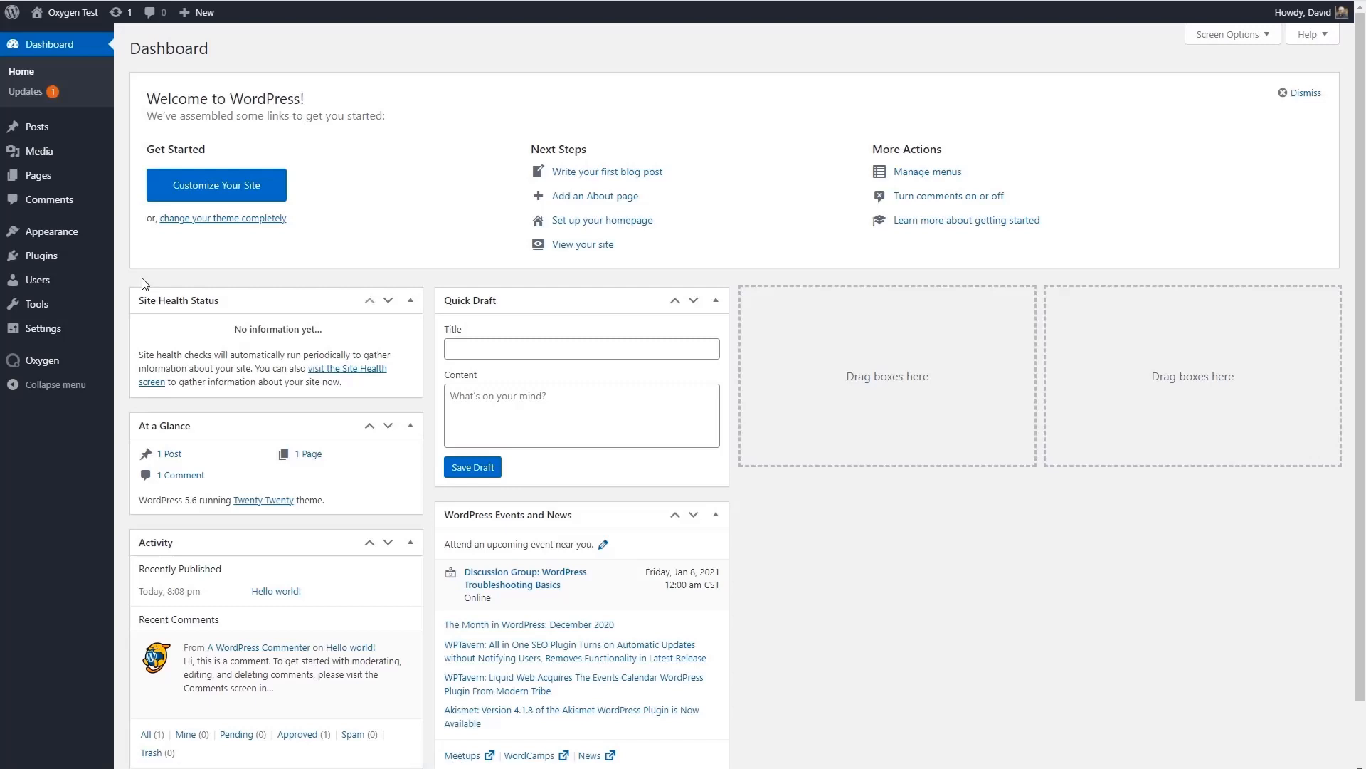
- Update all themes that have a new version available, including Twenty Twenty-One
left_click(30, 93)
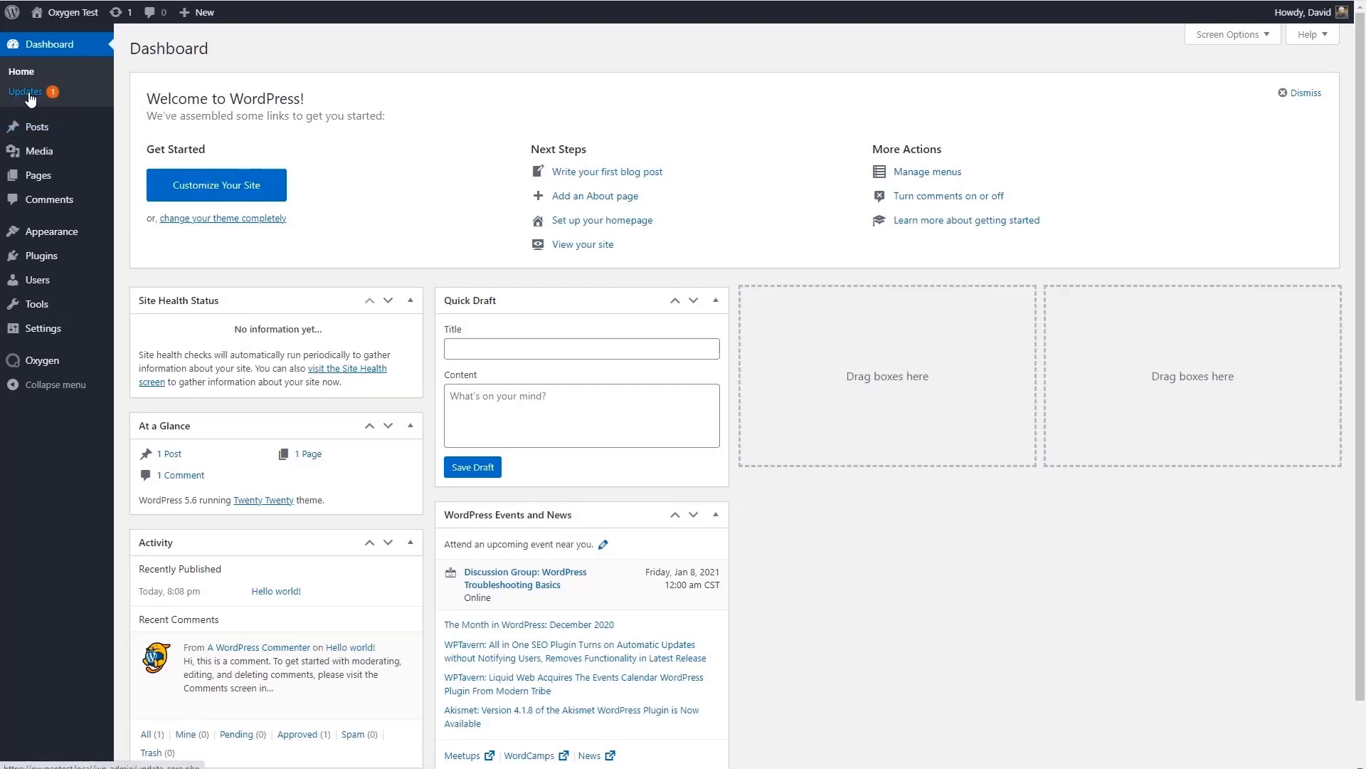
left_click(144, 580)
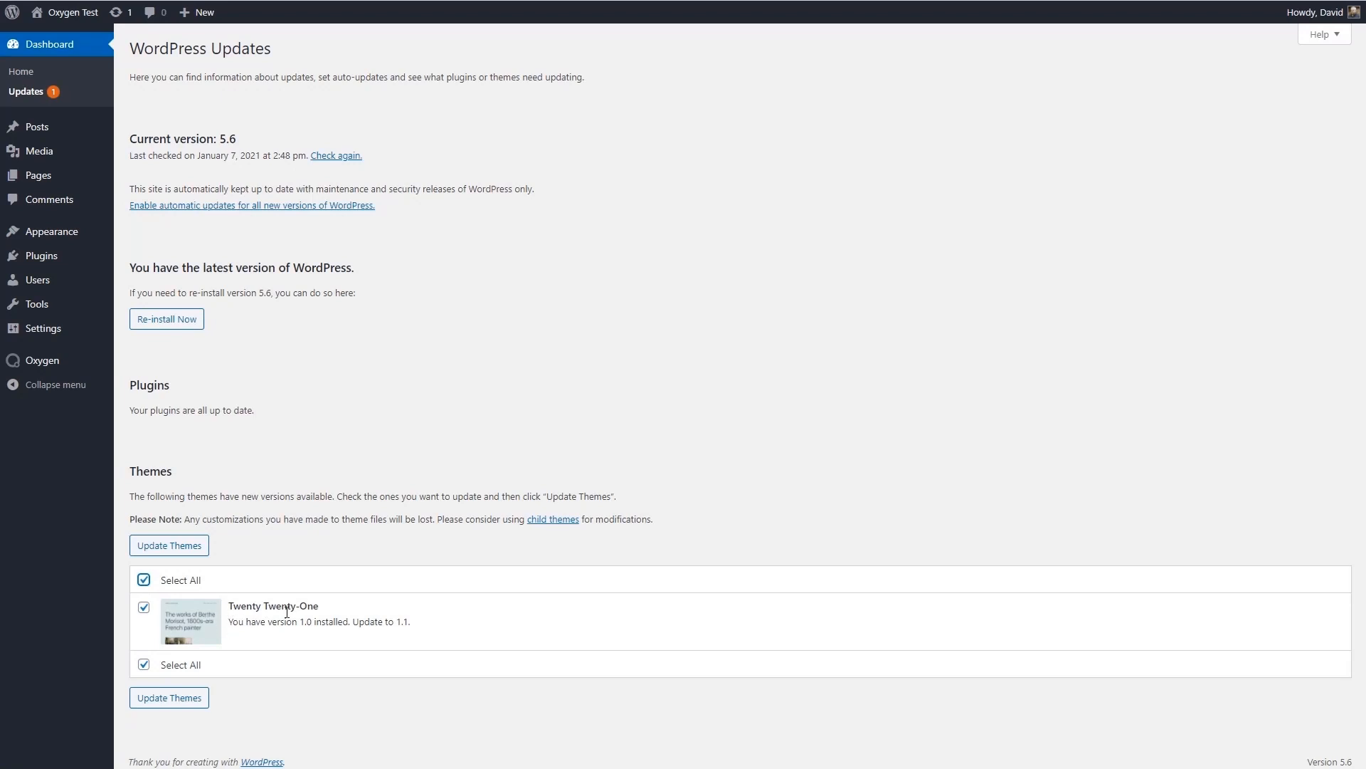
left_click(184, 554)
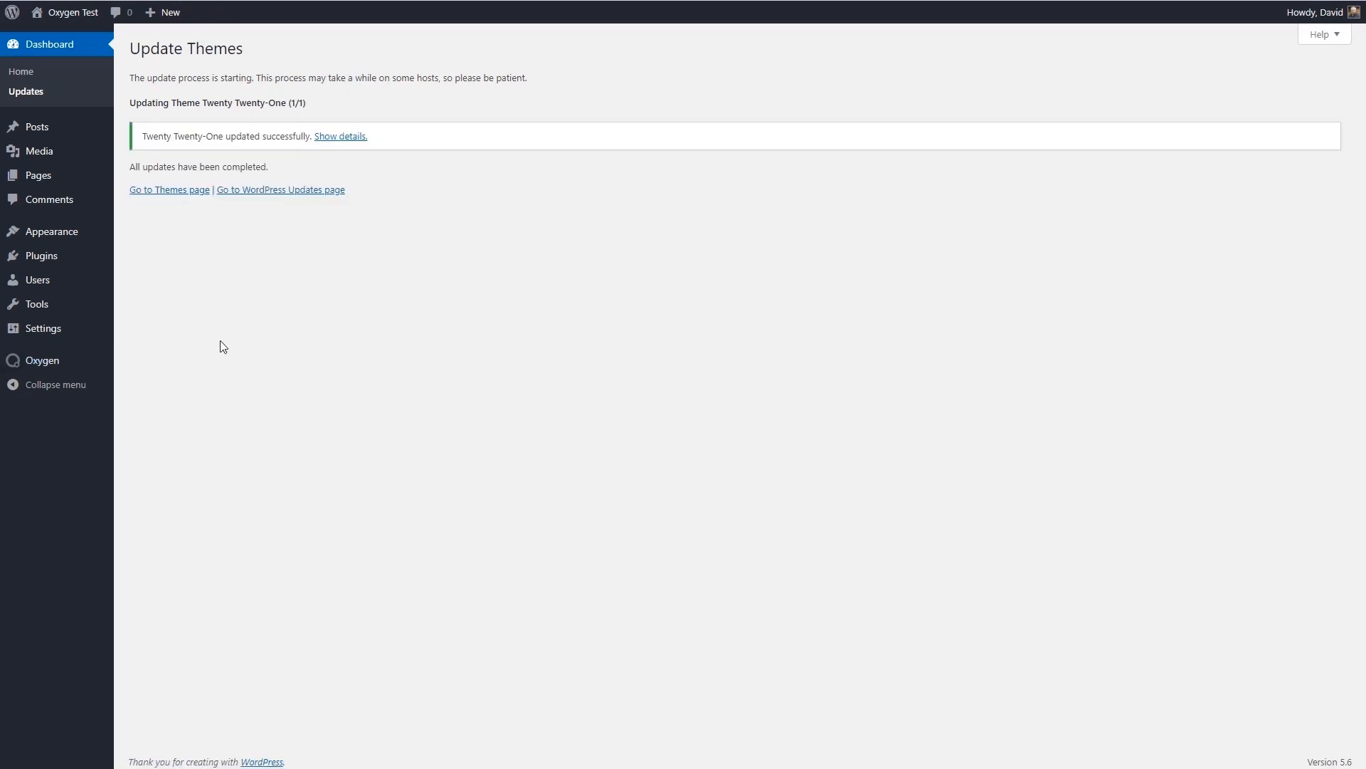
- Look through Oxygen's home page and its list of templates
mouse_move(57, 367)
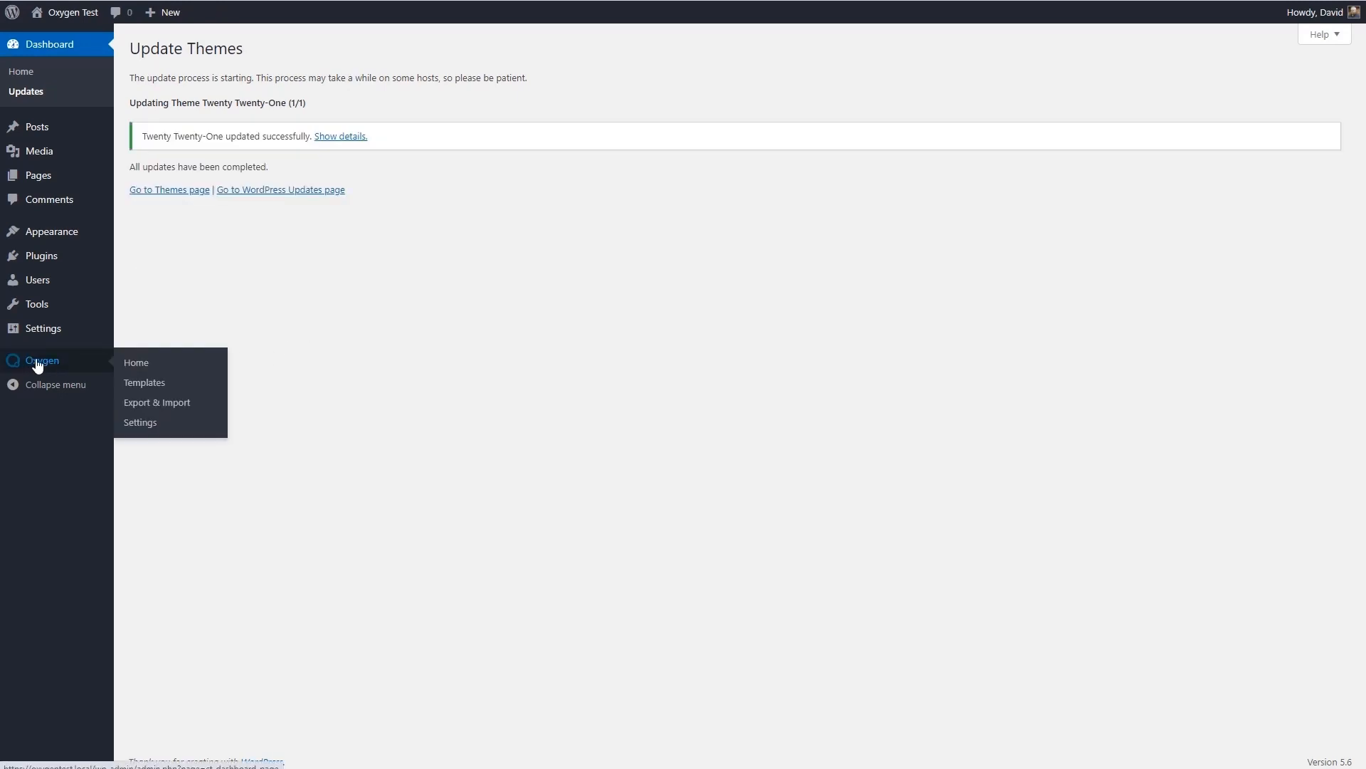
left_click(27, 365)
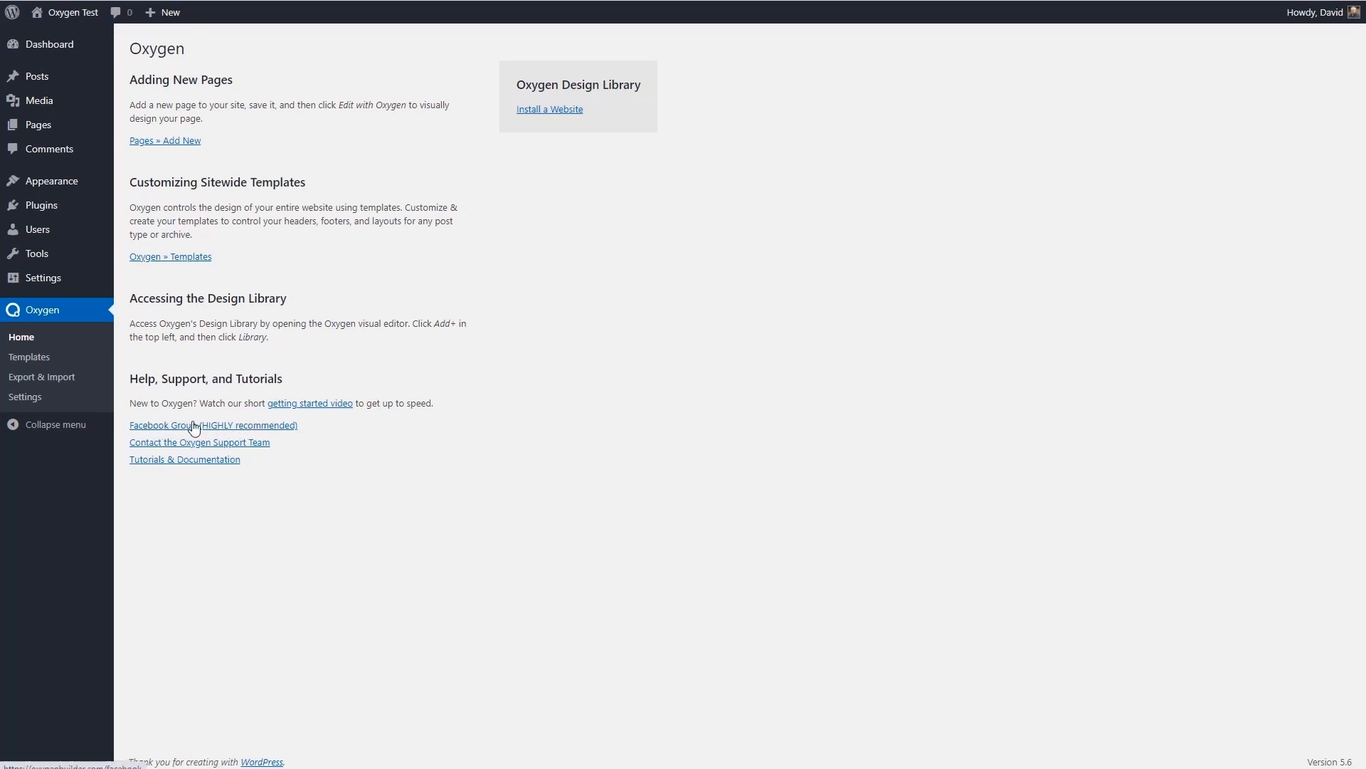
left_click(33, 356)
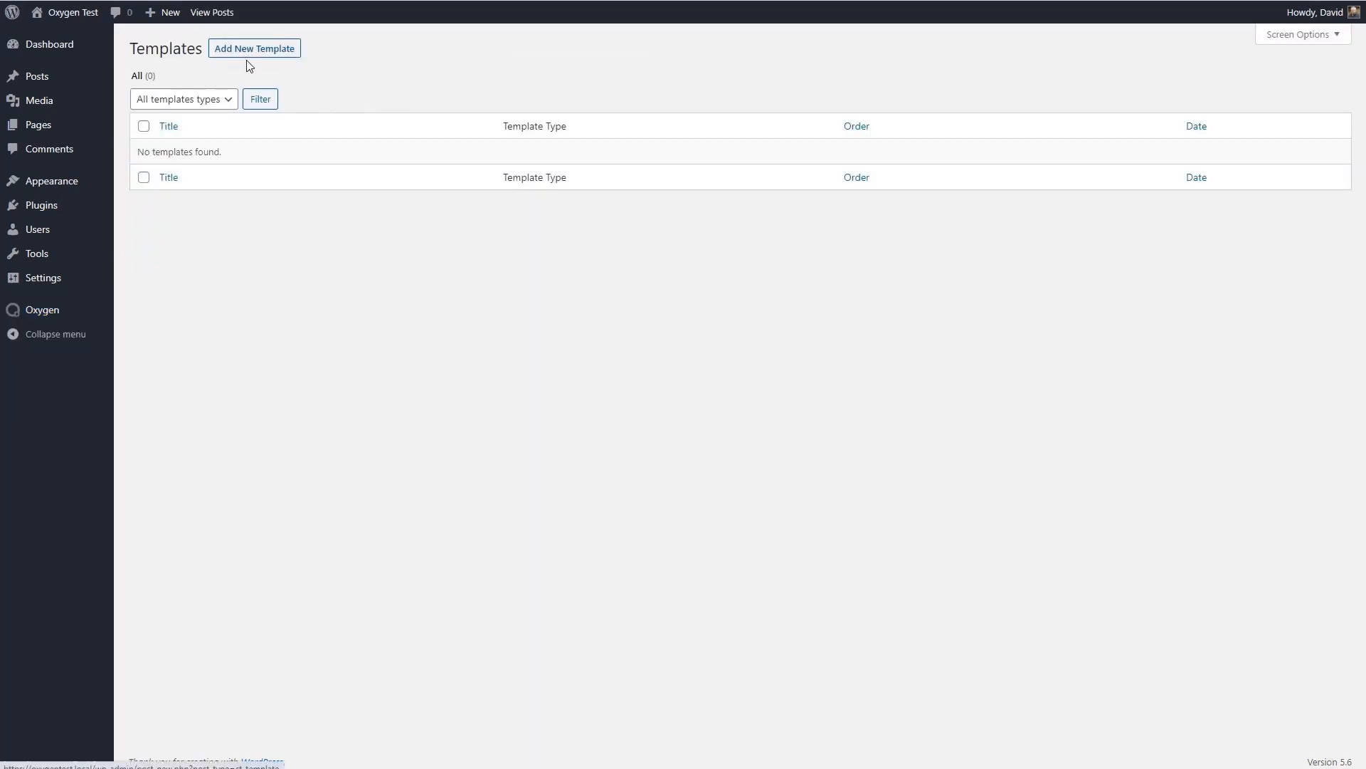
left_click(50, 313)
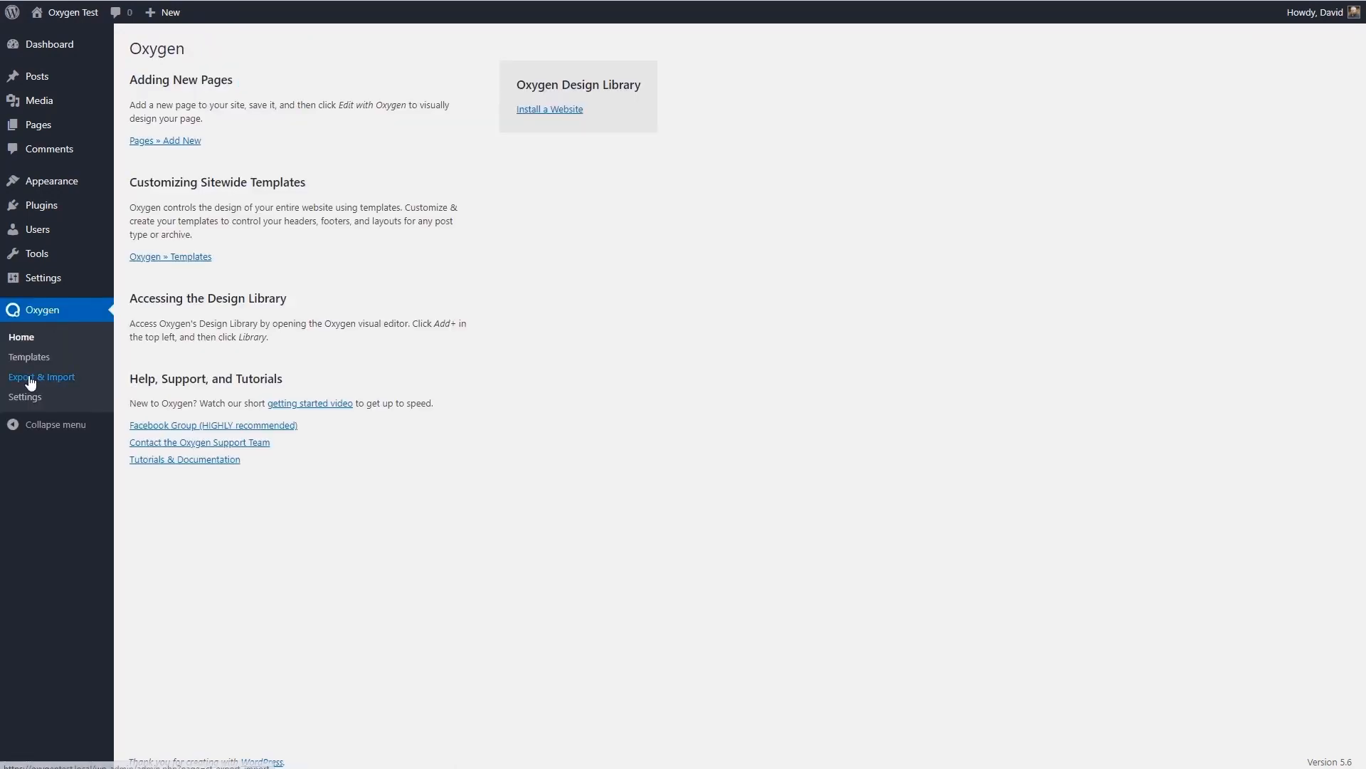
- Examine Oxygen's export and import options, selecting the whole export code to inspect it
left_click(57, 378)
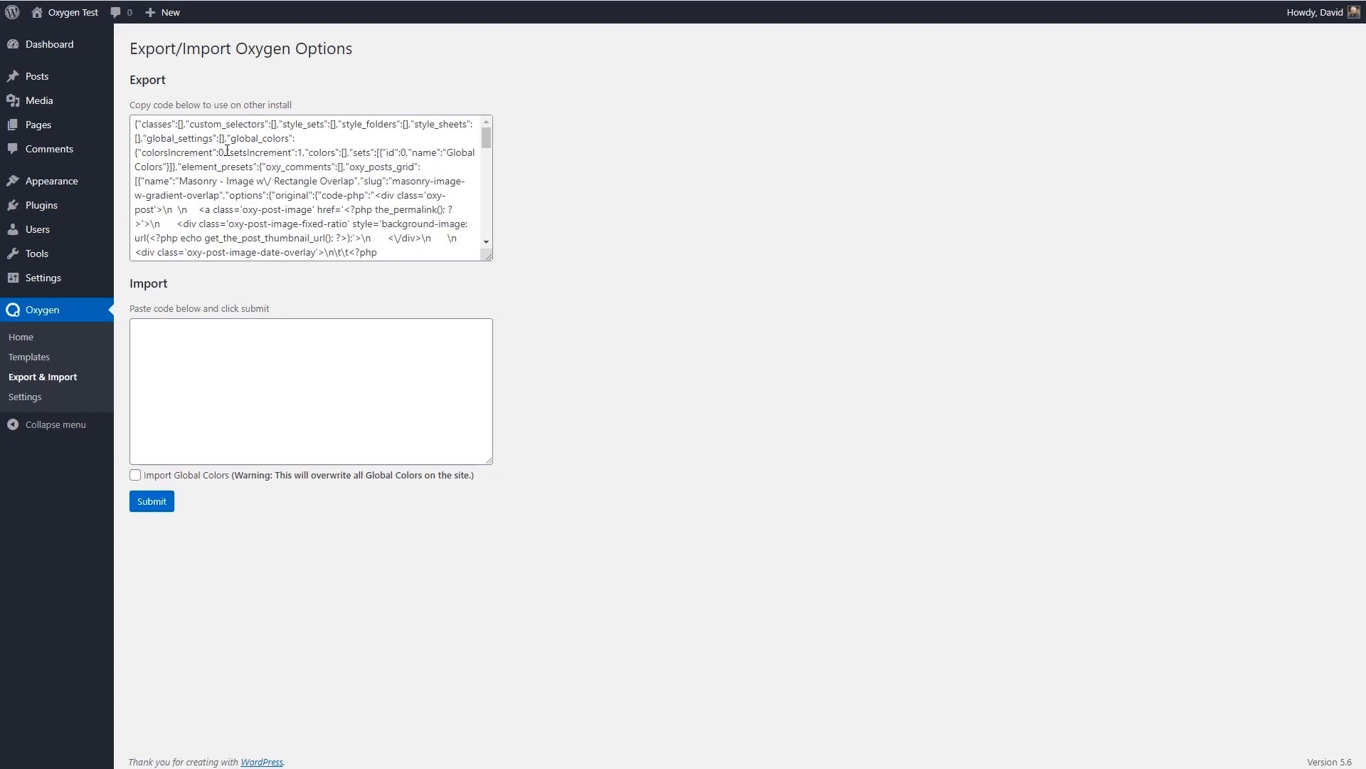
left_click(236, 357)
left_click(211, 169)
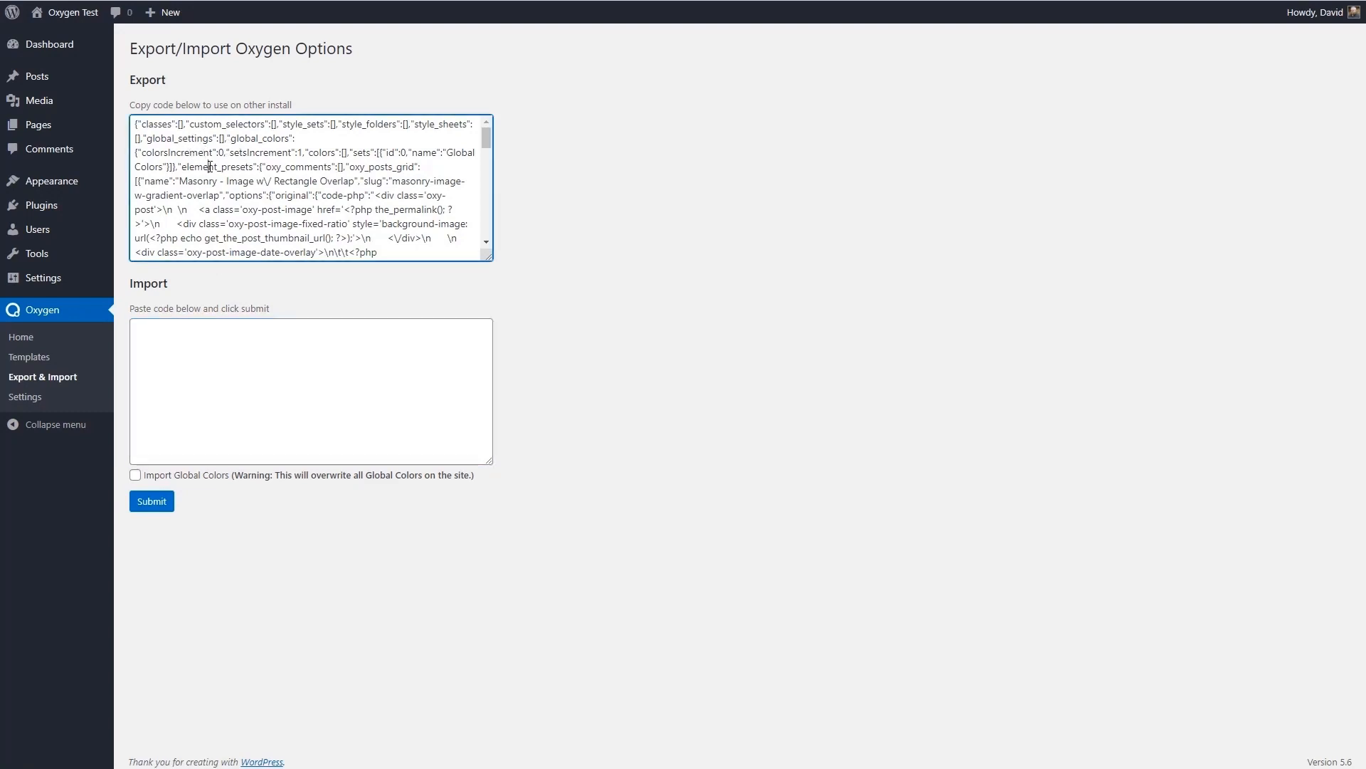
key("ctrl+a")
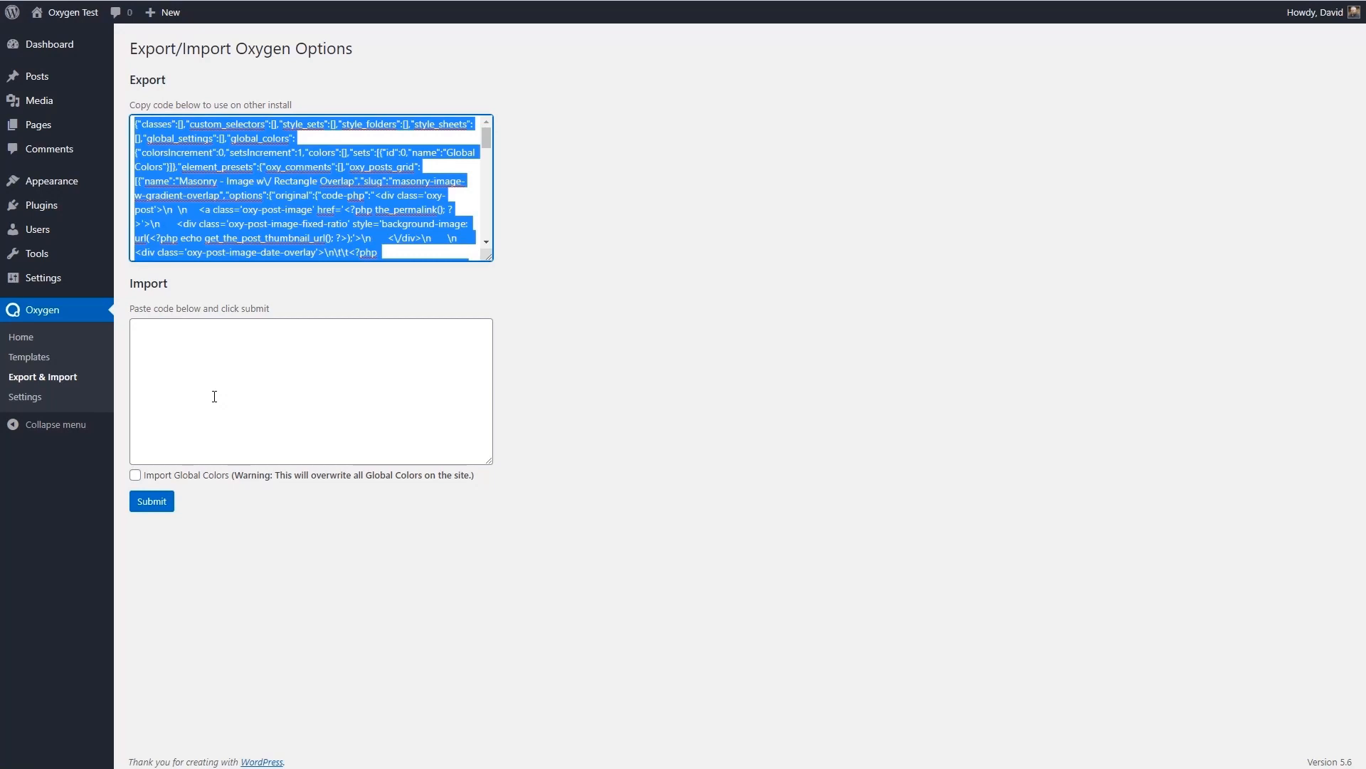
left_click(254, 275)
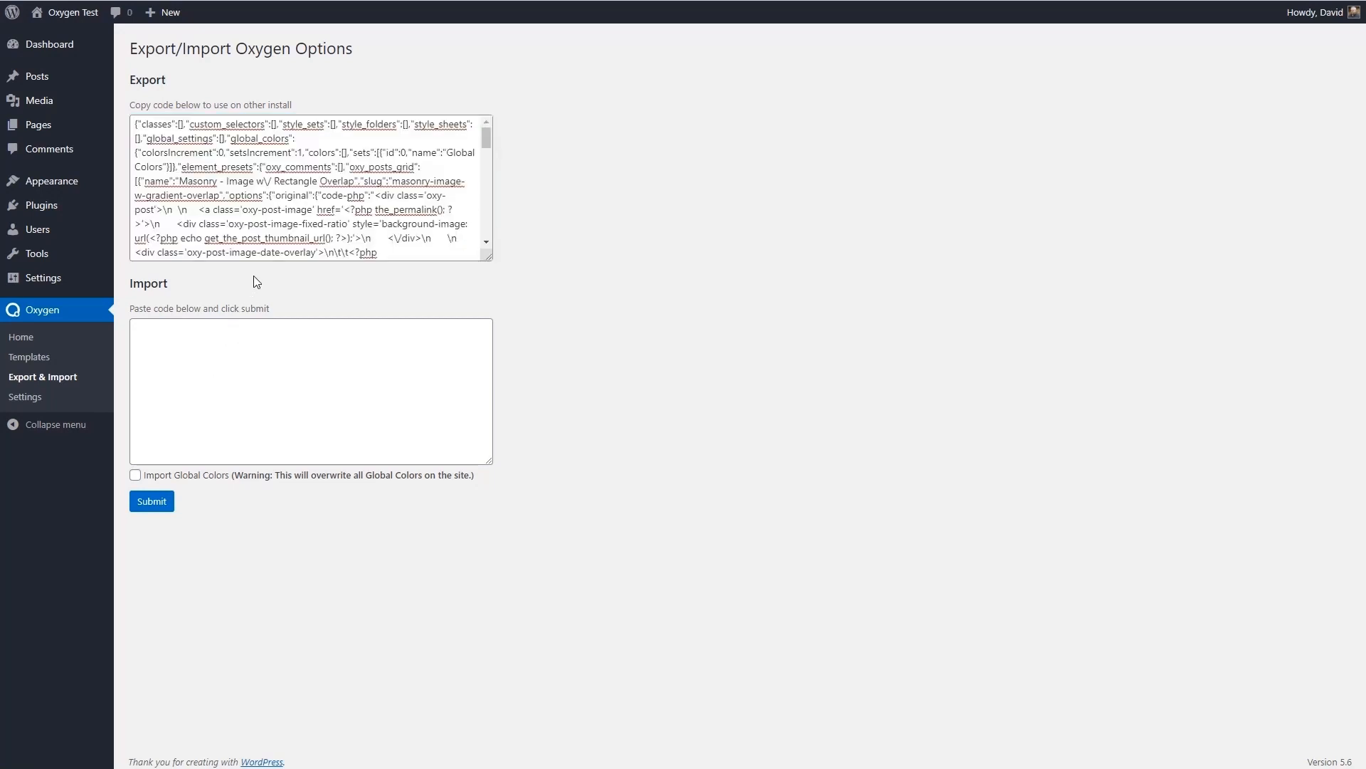
- Enable the Selector Detector in Oxygen's general settings and save the changes
left_click(32, 396)
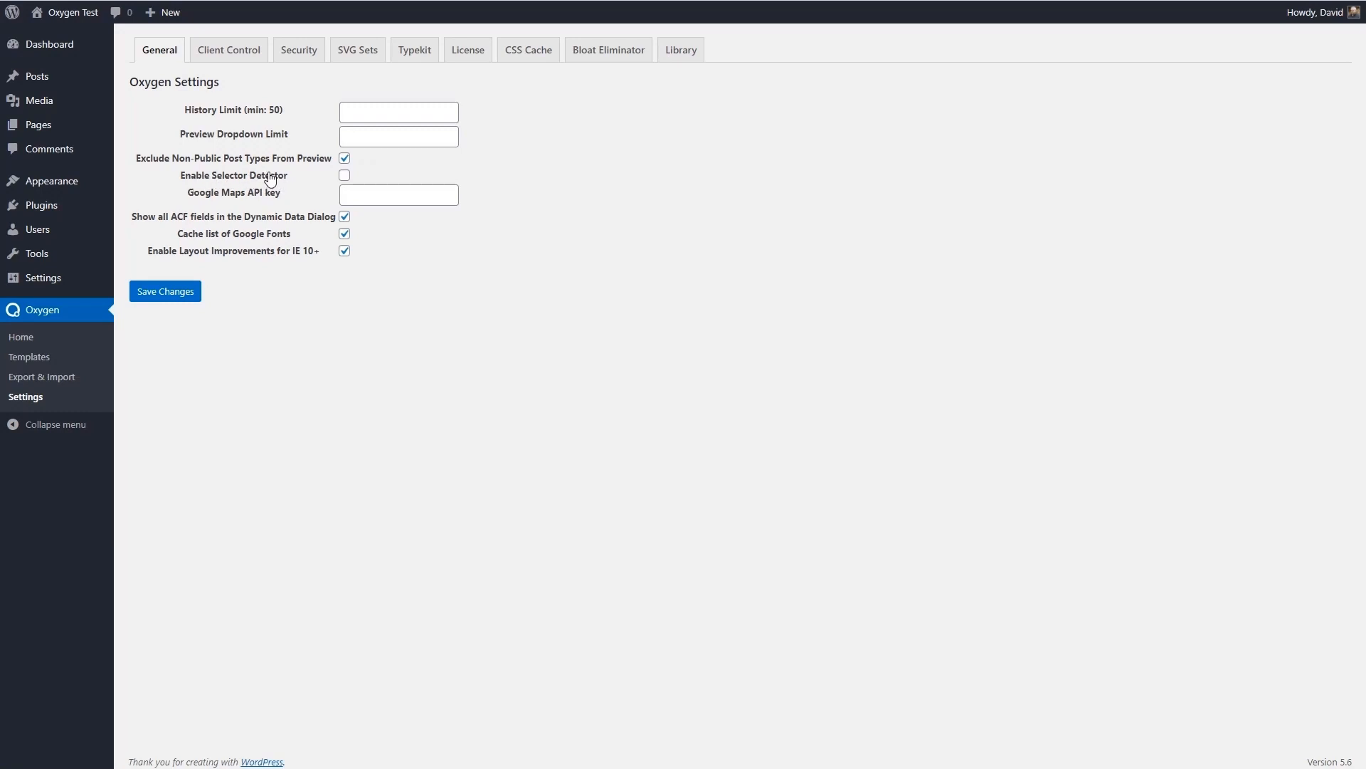
left_click(344, 175)
left_click(161, 292)
- In Oxygen's client control settings, hide the Oxygen metabox on the user_request and wp_block post types, and save
left_click(224, 57)
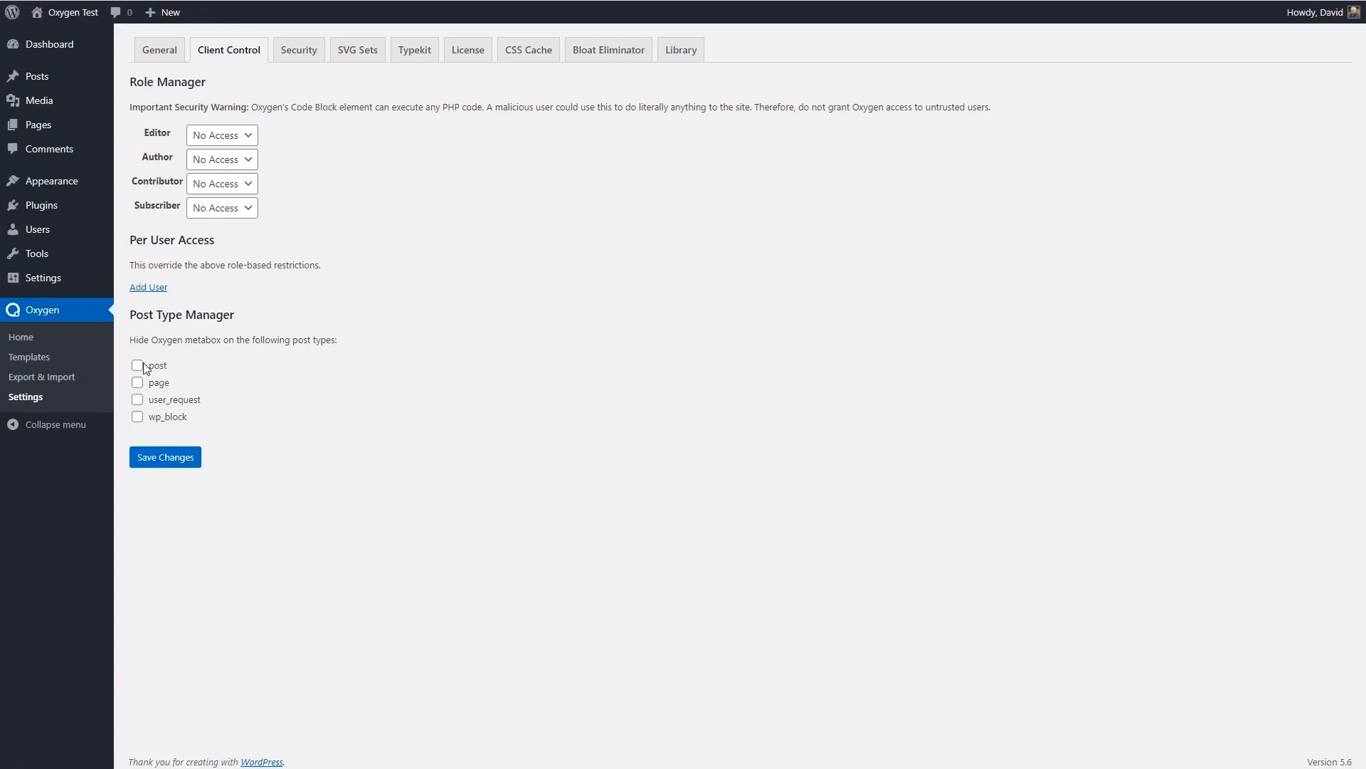
left_click(137, 399)
left_click(137, 417)
left_click(176, 459)
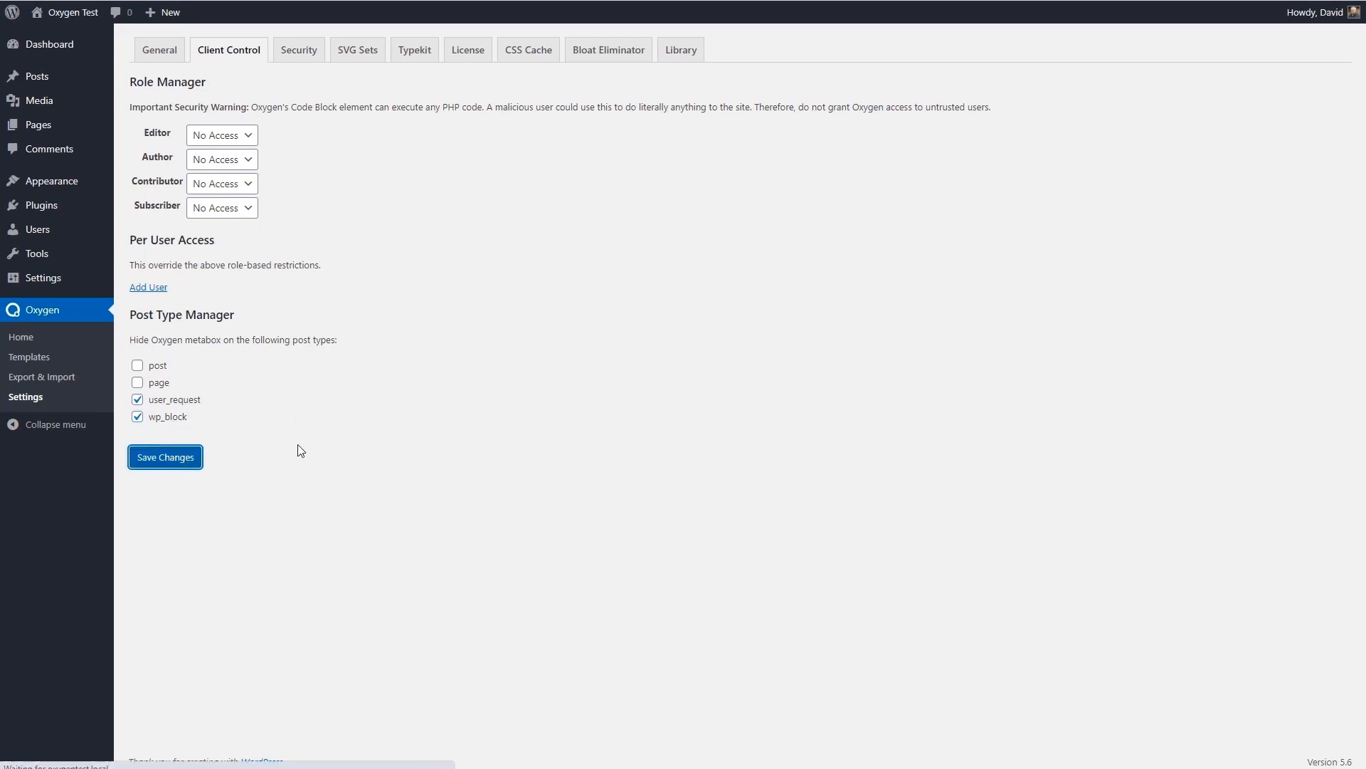
- Review Oxygen's security, SVG sets, Typekit, CSS cache, bloat eliminator and library settings
left_click(300, 51)
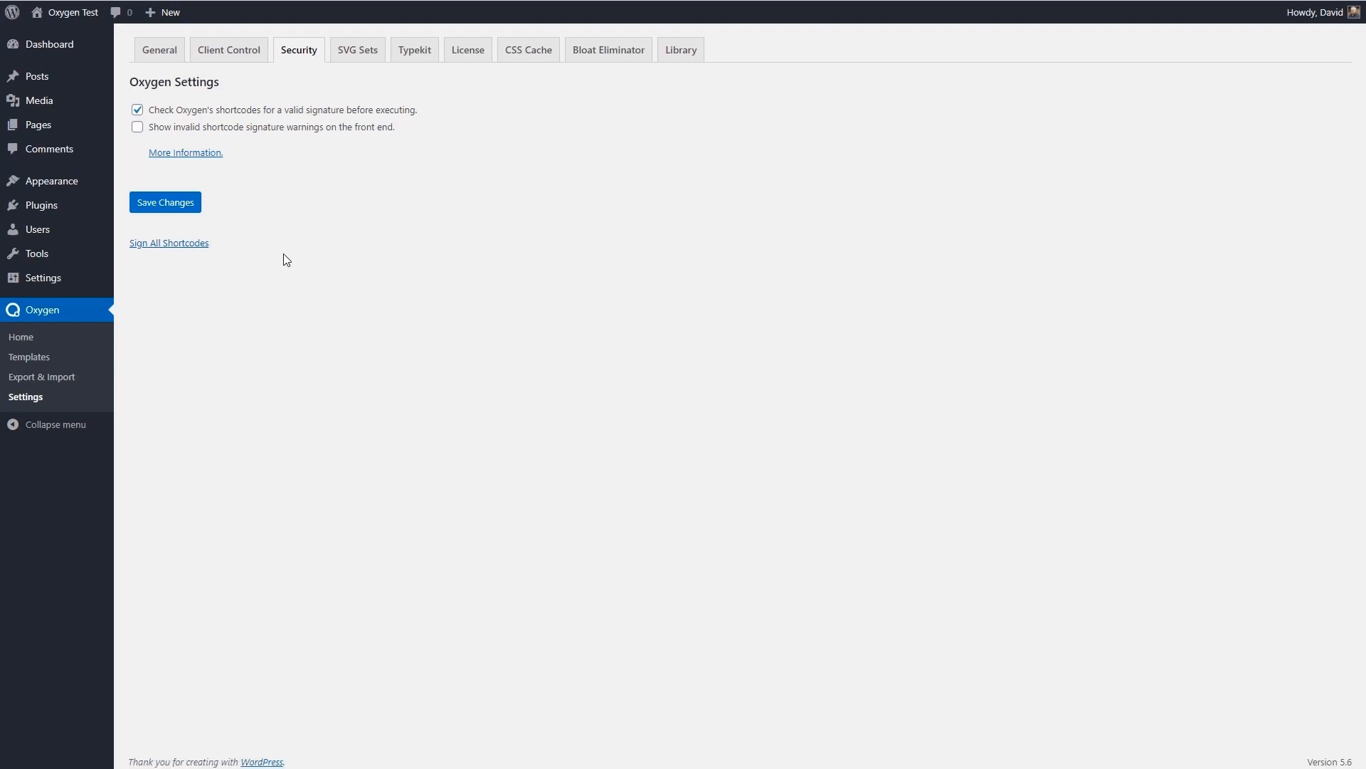
left_click(348, 52)
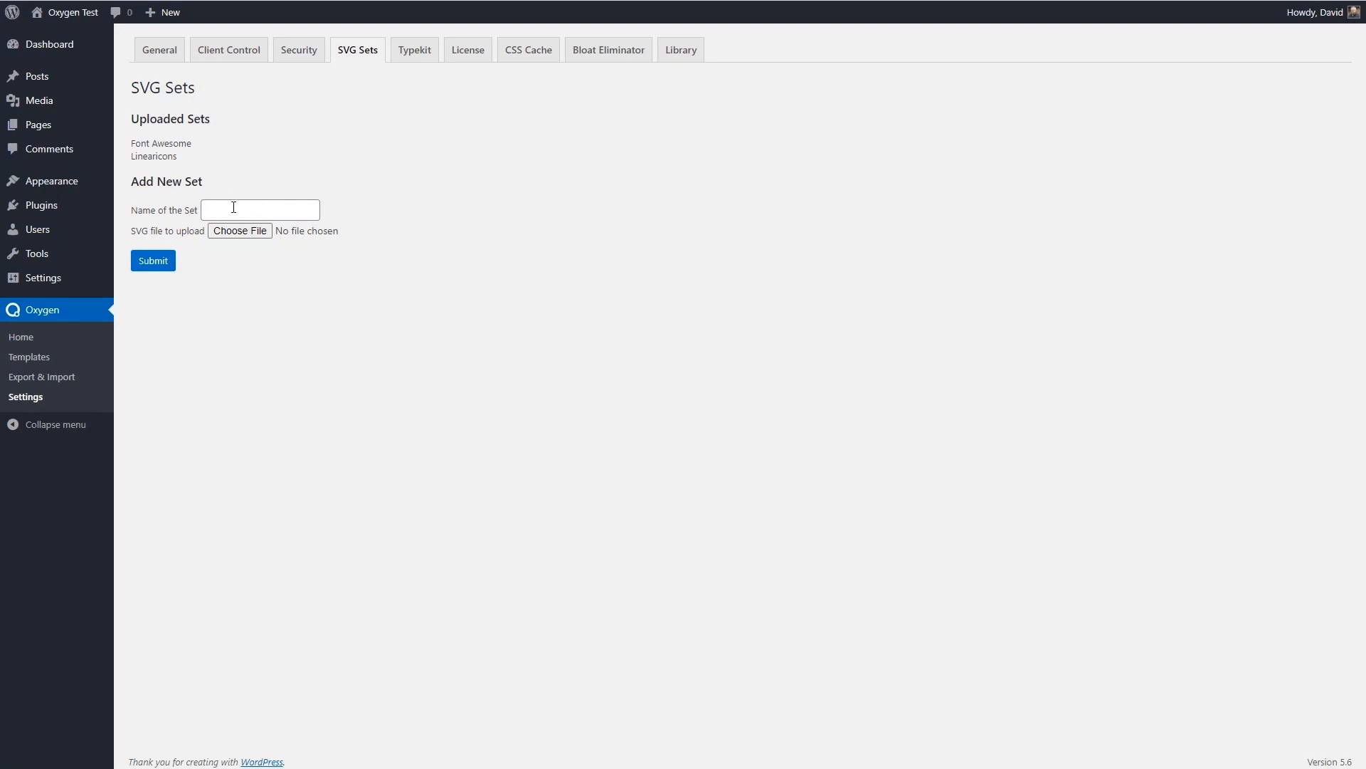
left_click(415, 52)
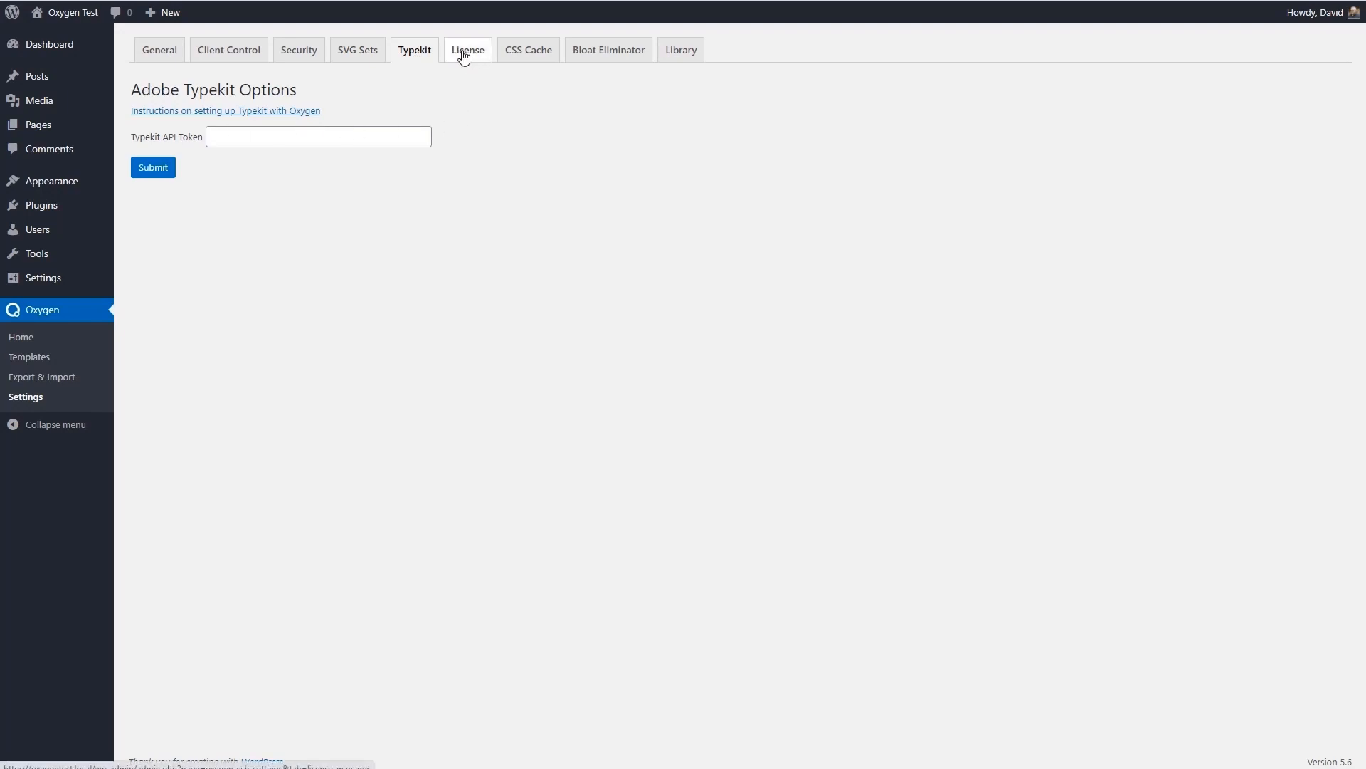
left_click(530, 52)
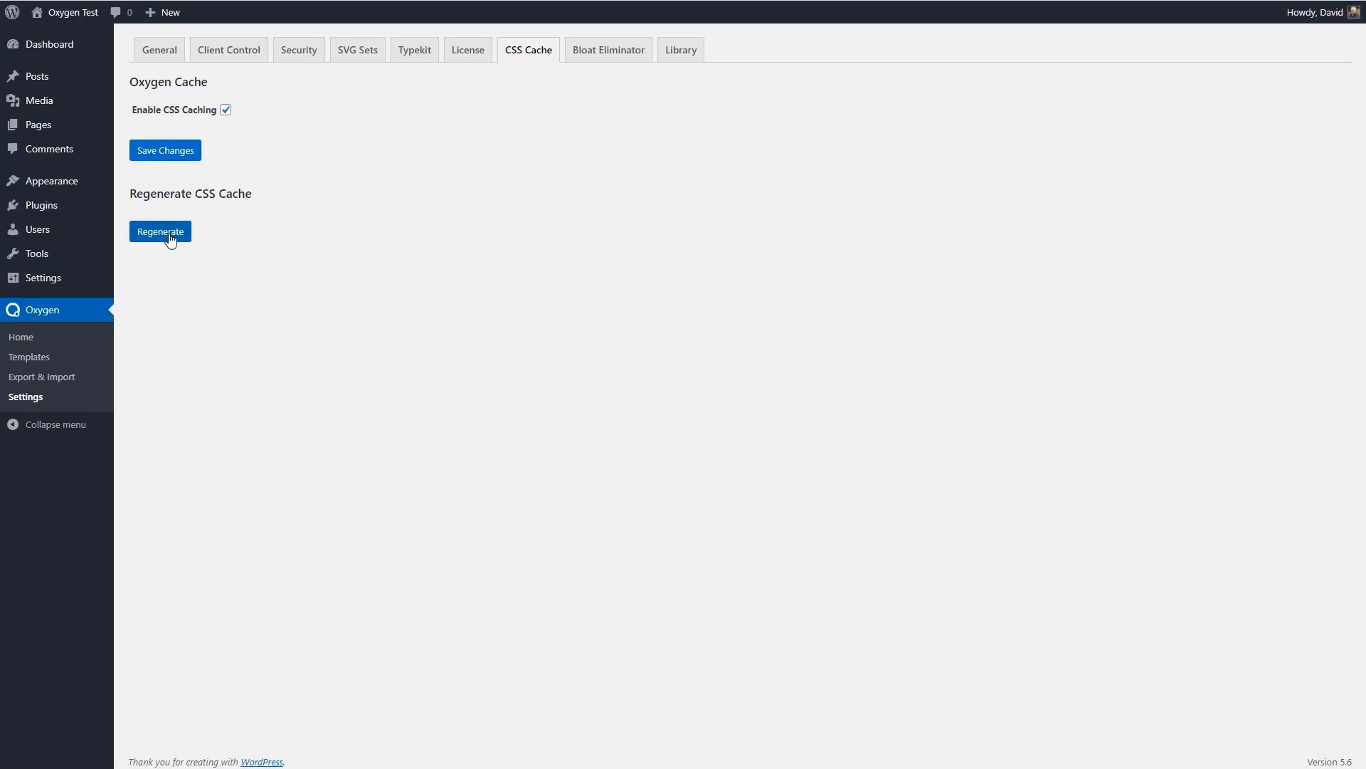
left_click(602, 56)
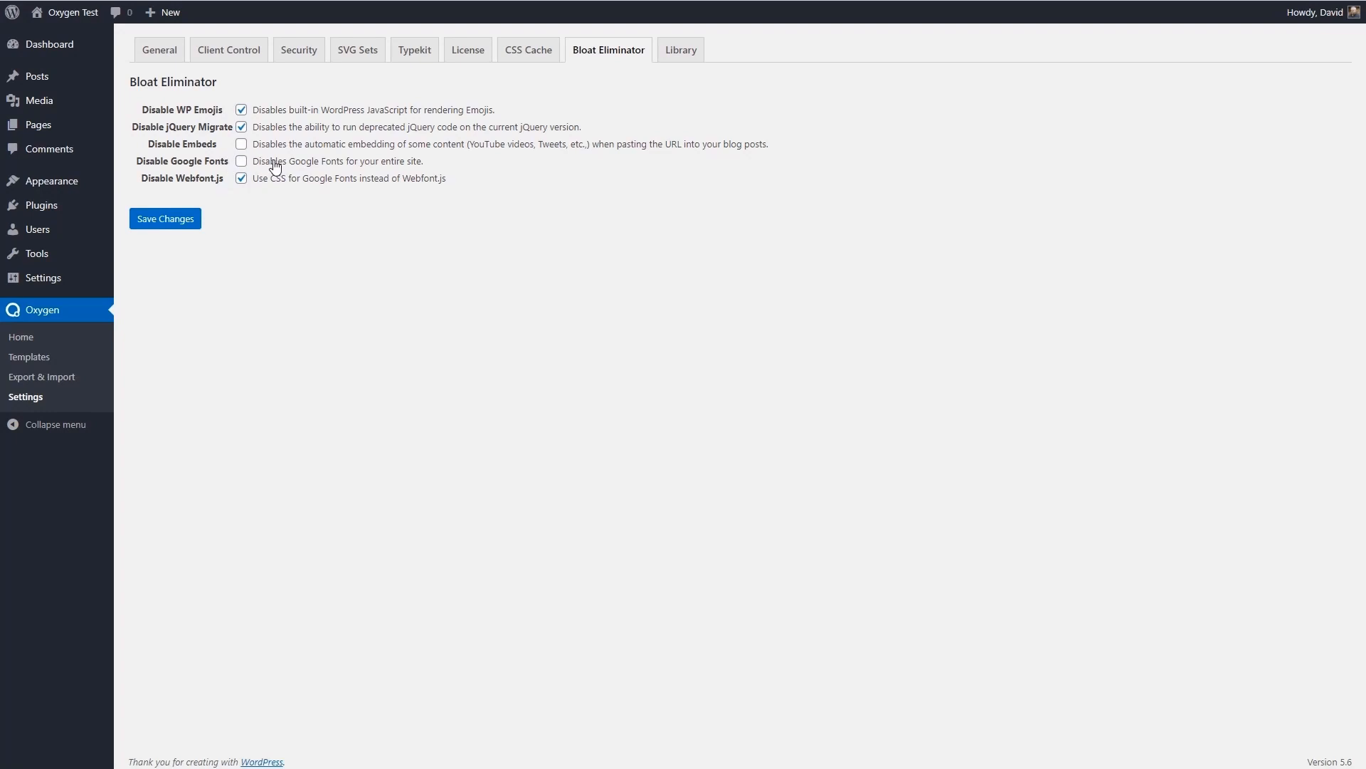
left_click(681, 53)
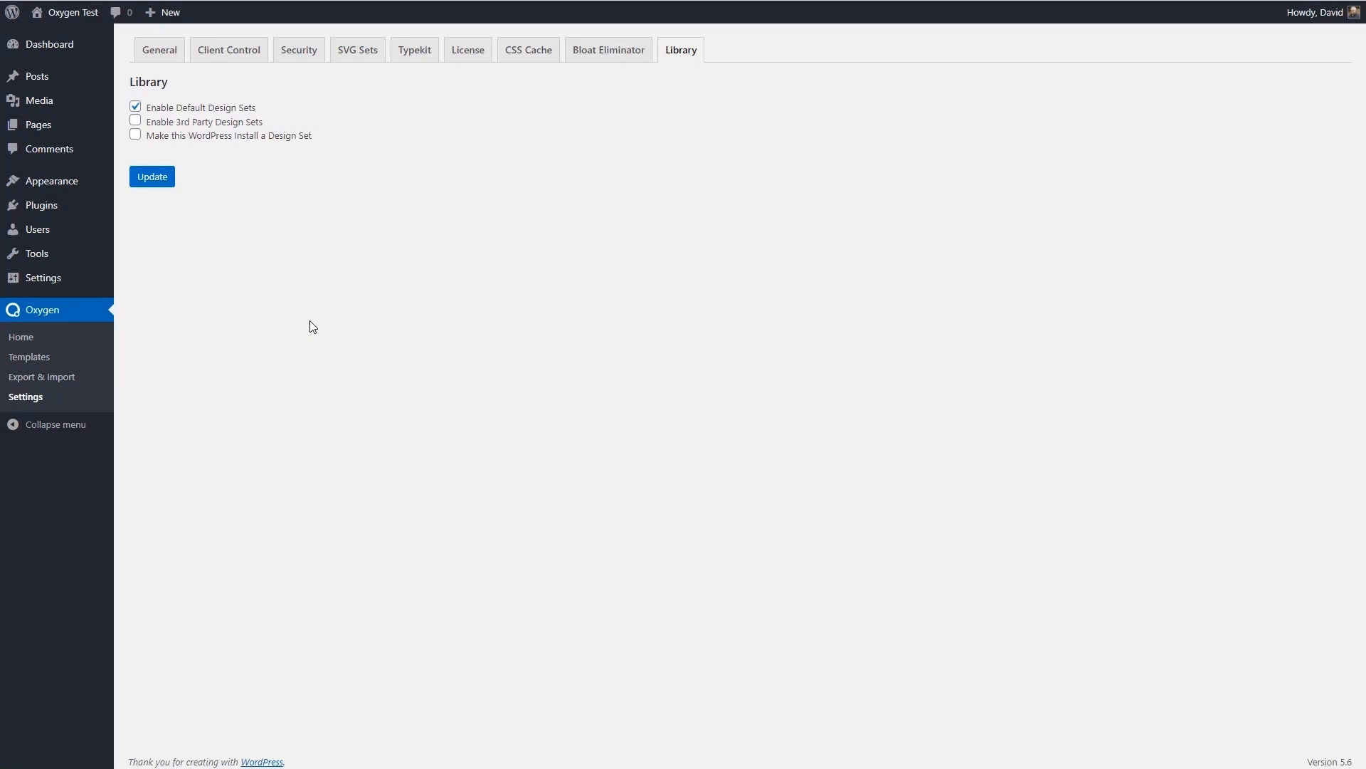
- Start a new Oxygen template titled Base Template
left_click(68, 359)
left_click(277, 63)
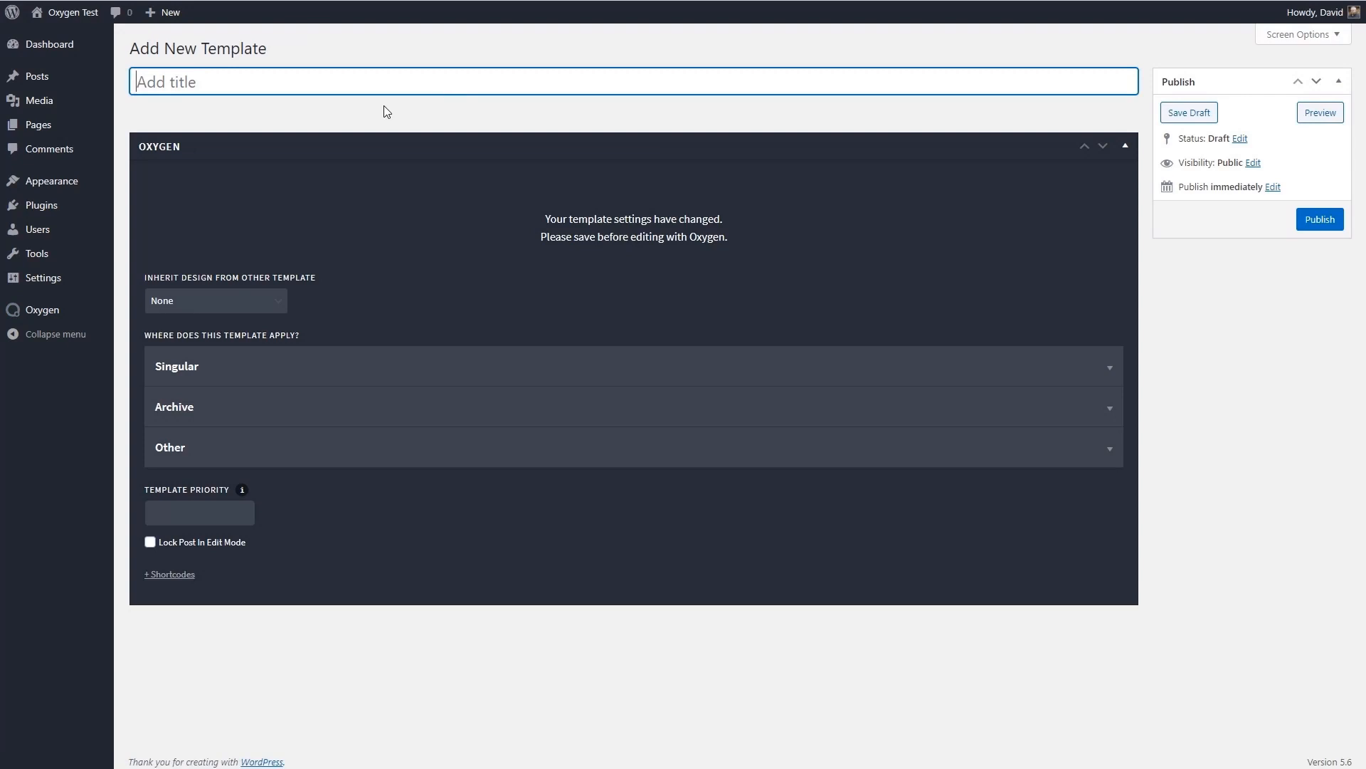
type("Base Template")
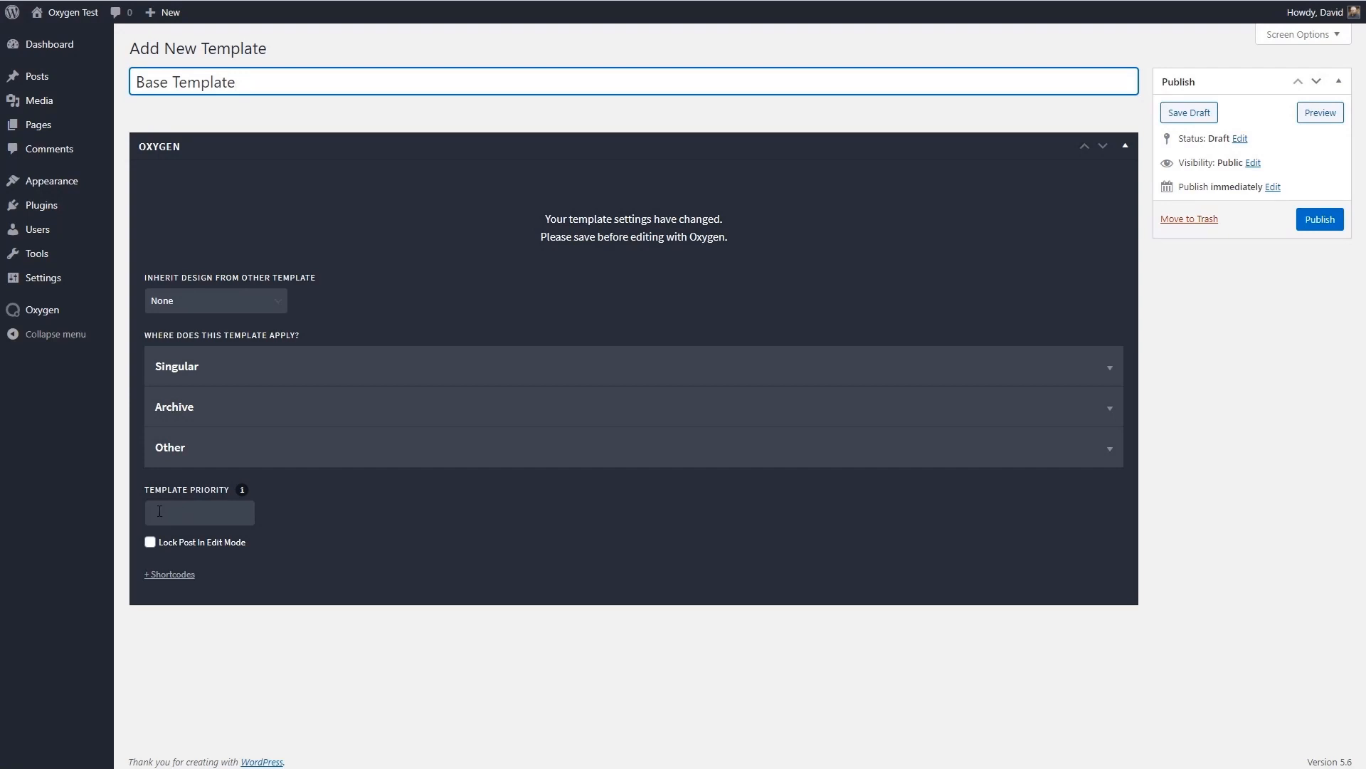
- Examine the singular and archive conditions that control where the new template applies
left_click(291, 367)
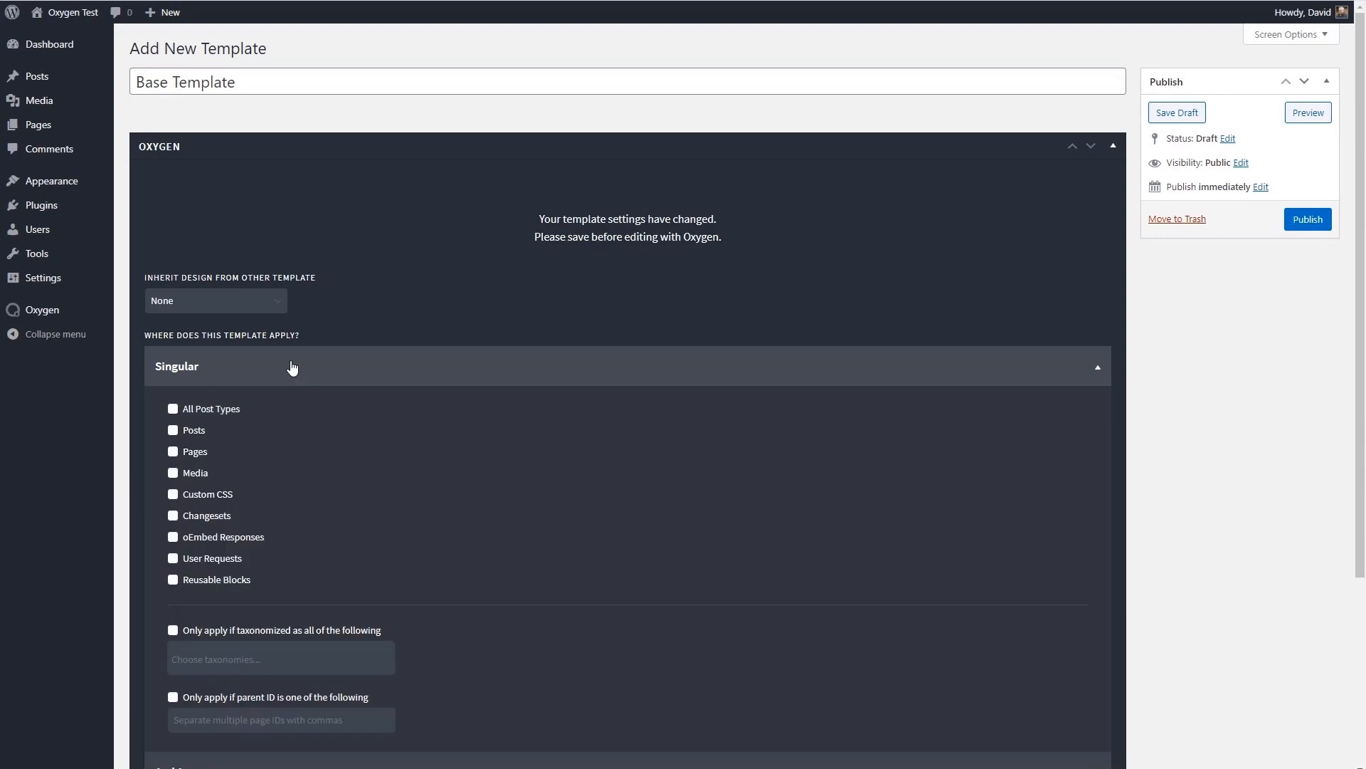
scroll(322, 355, "down", 2)
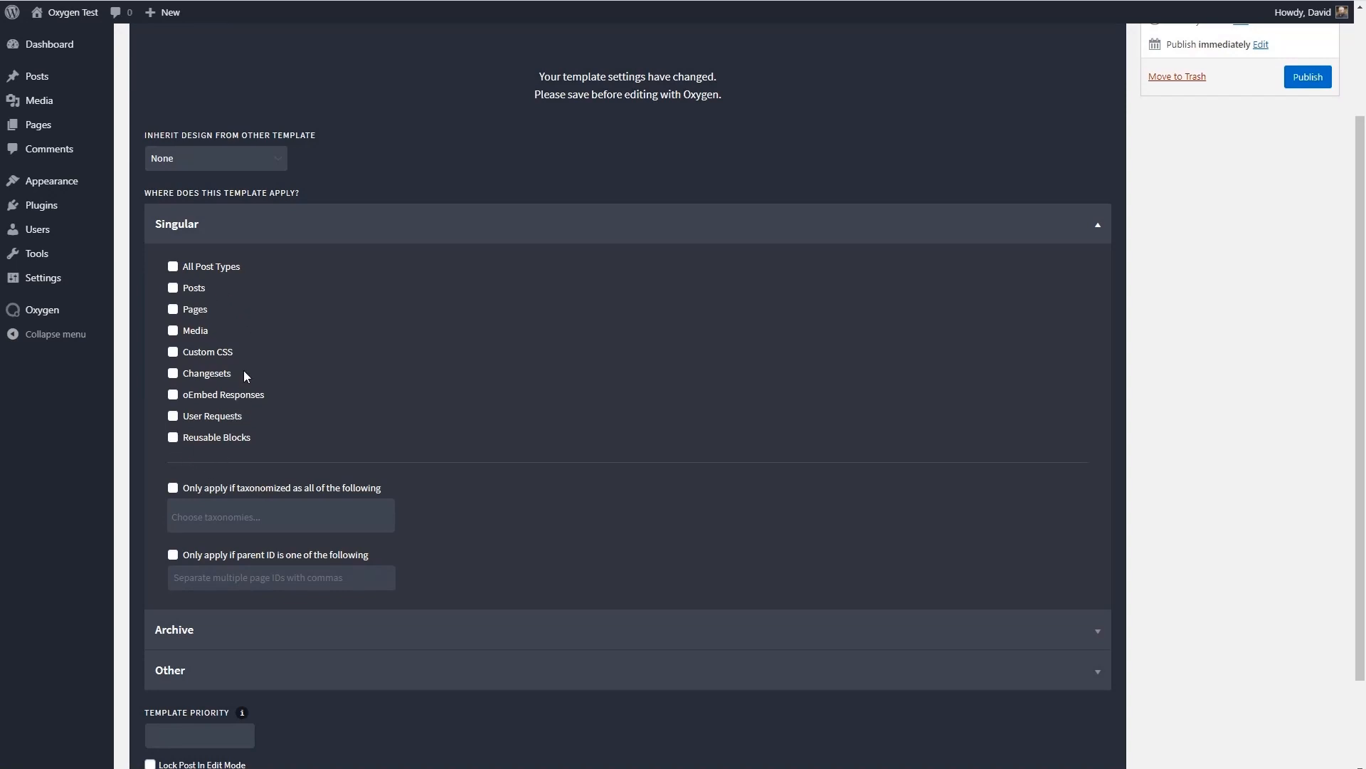
scroll(244, 317, "down", 2)
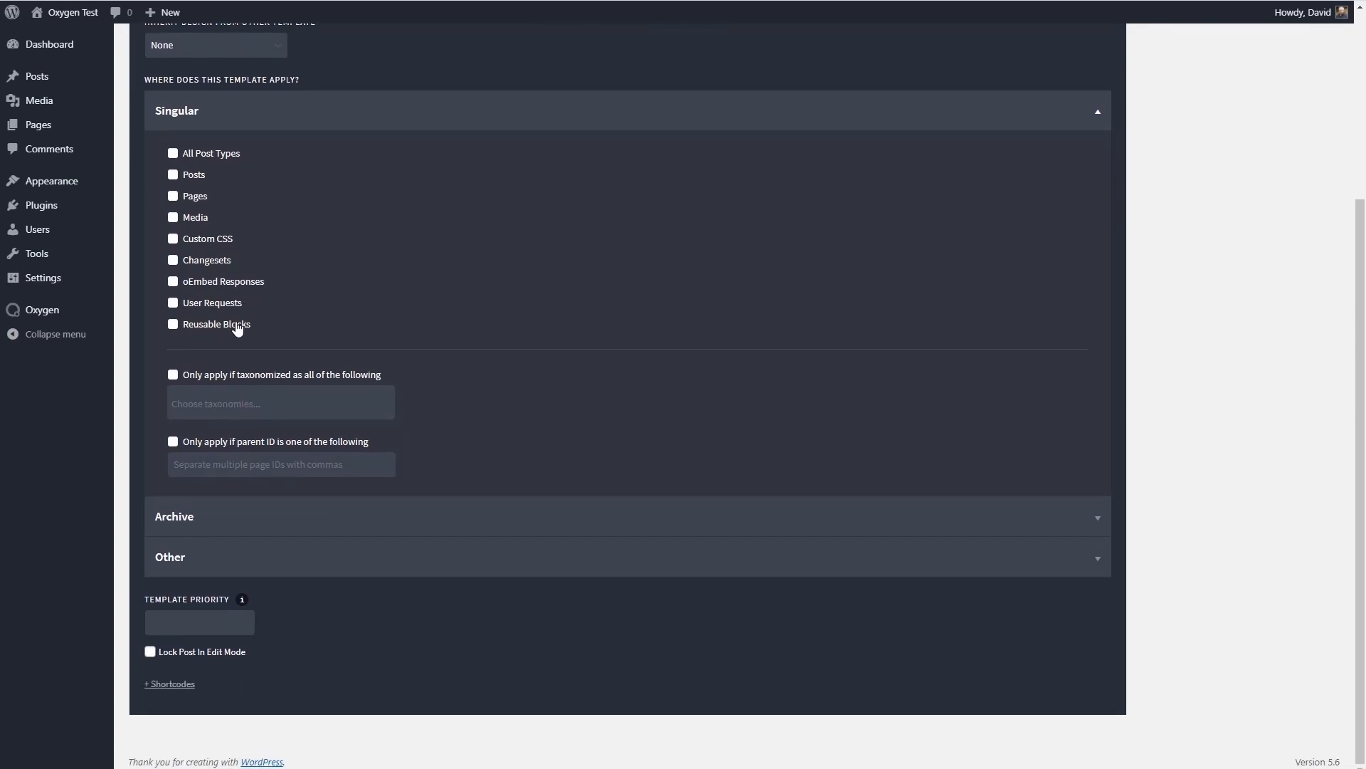
left_click(288, 115)
left_click(230, 412)
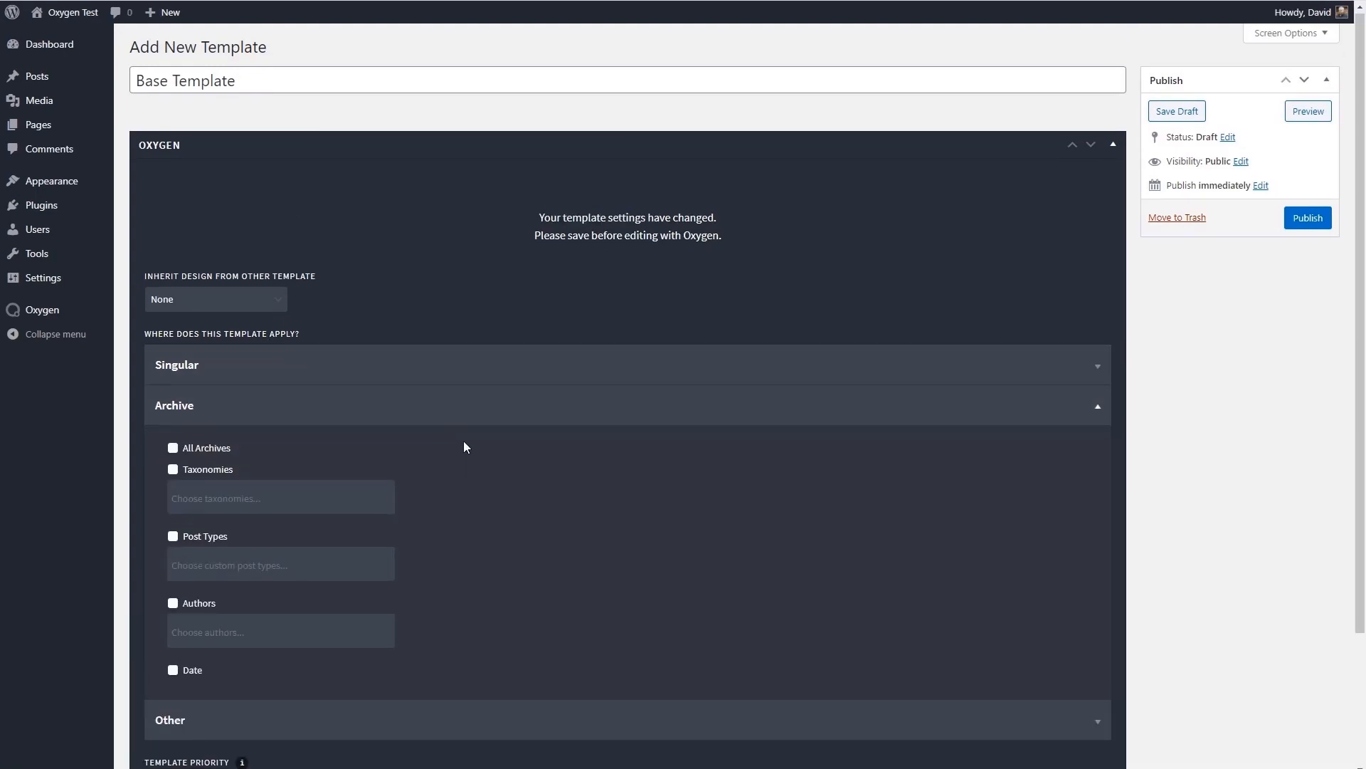
scroll(455, 420, "down", 2)
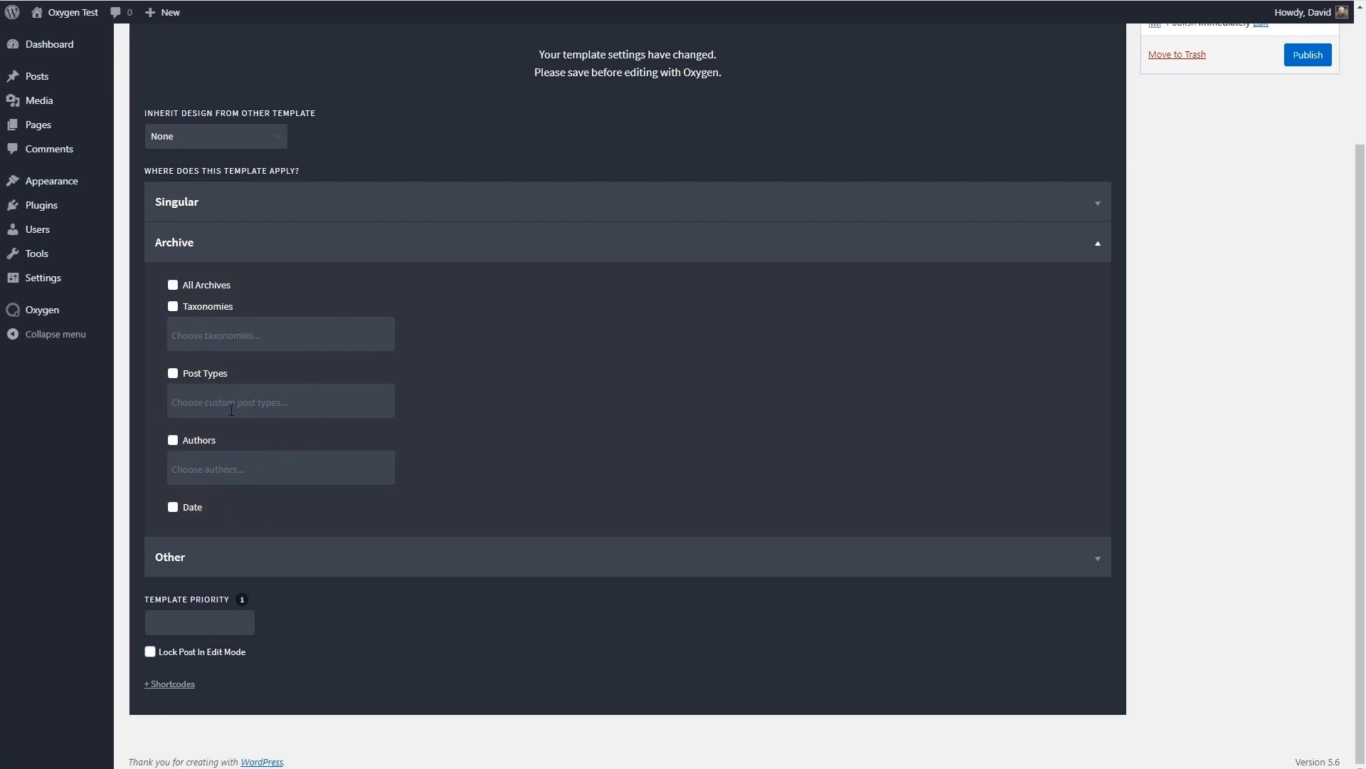
- Make the base template apply to every otherwise unassigned page by enabling its Catch All condition
left_click(290, 242)
left_click(356, 447)
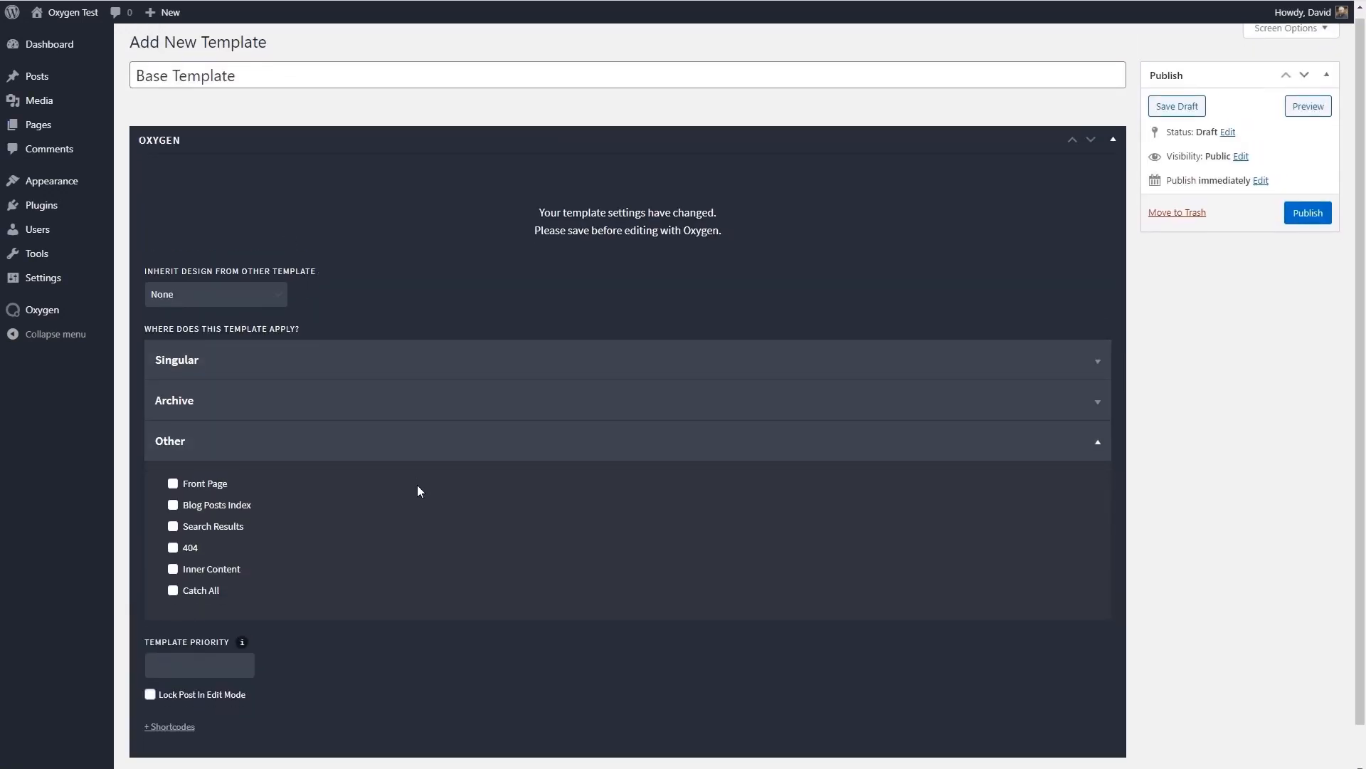
scroll(304, 424, "down", 1)
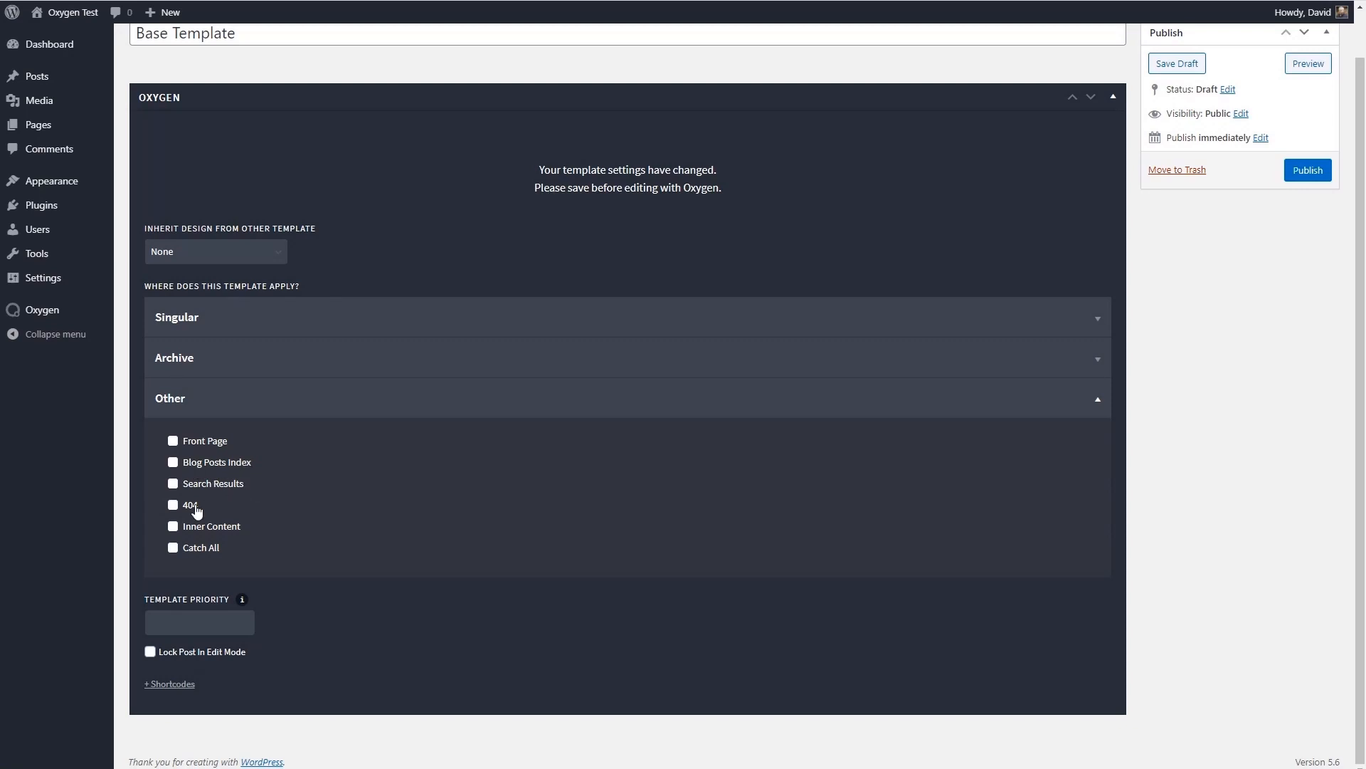
left_click(173, 548)
- Check the template's shortcodes area, then publish the template and open it for editing with Oxygen
left_click(156, 685)
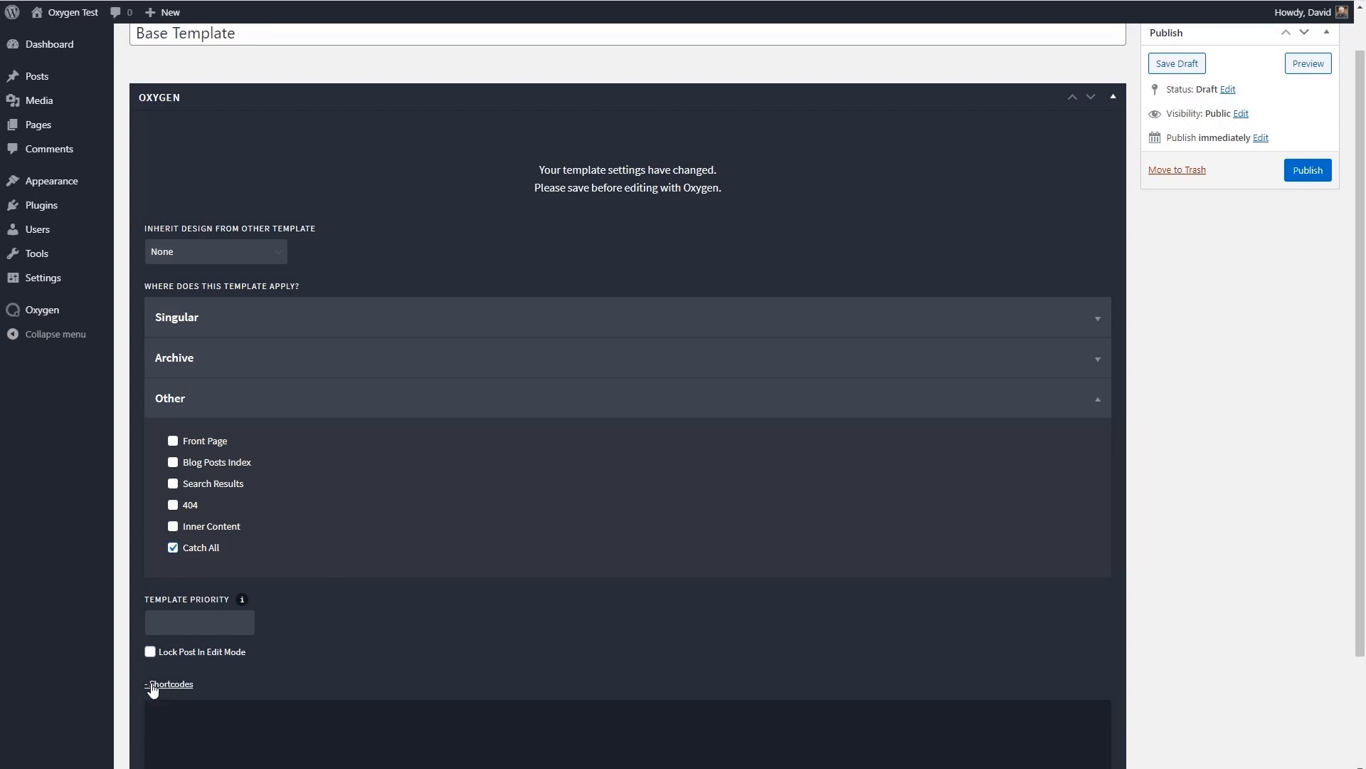
scroll(314, 686, "down", 3)
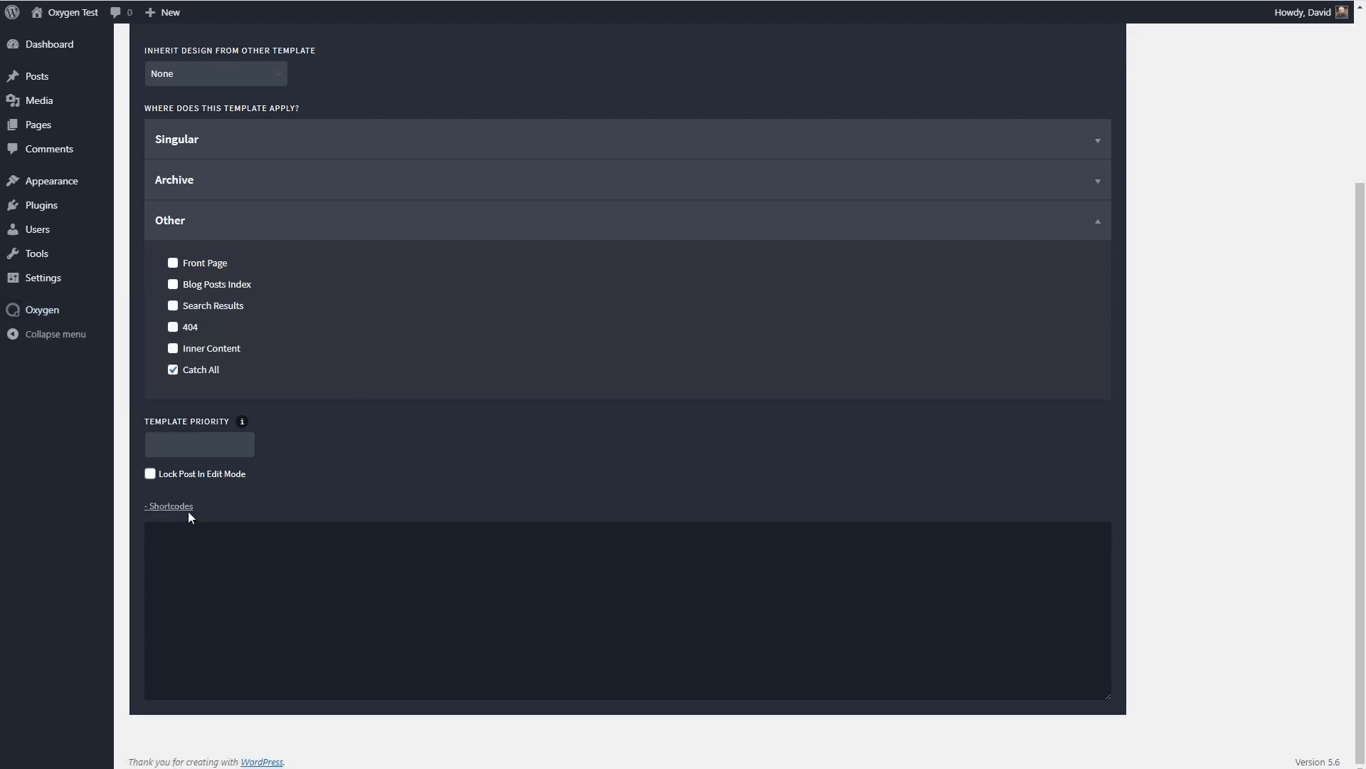
left_click(152, 506)
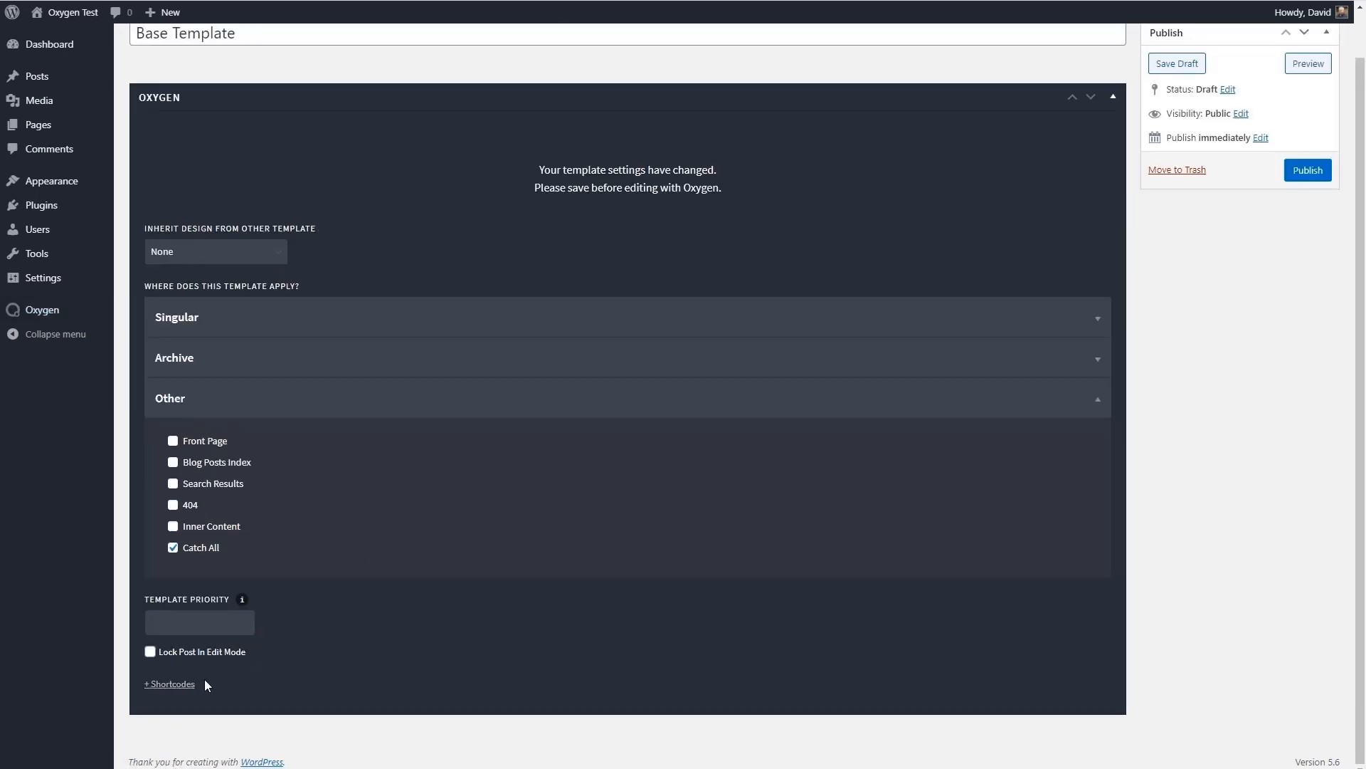
left_click(1309, 170)
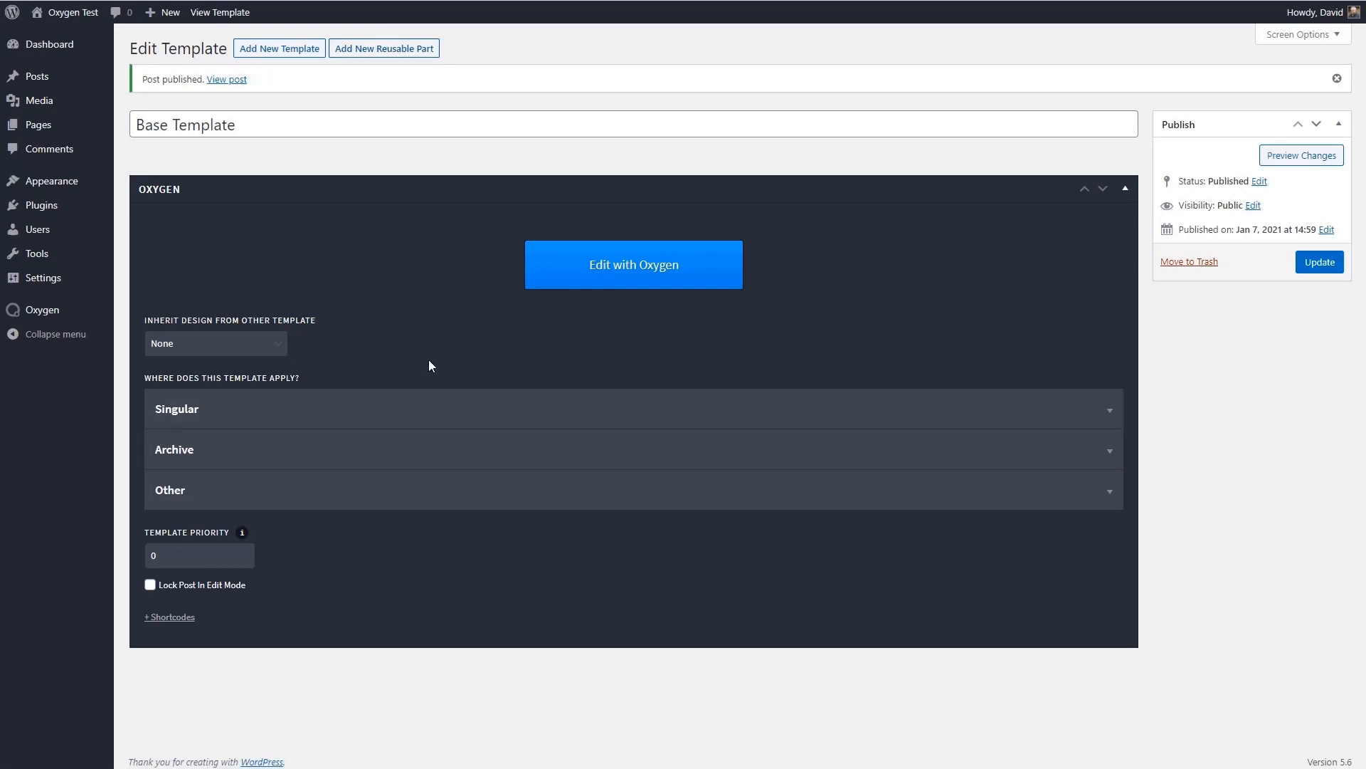
left_click(637, 268)
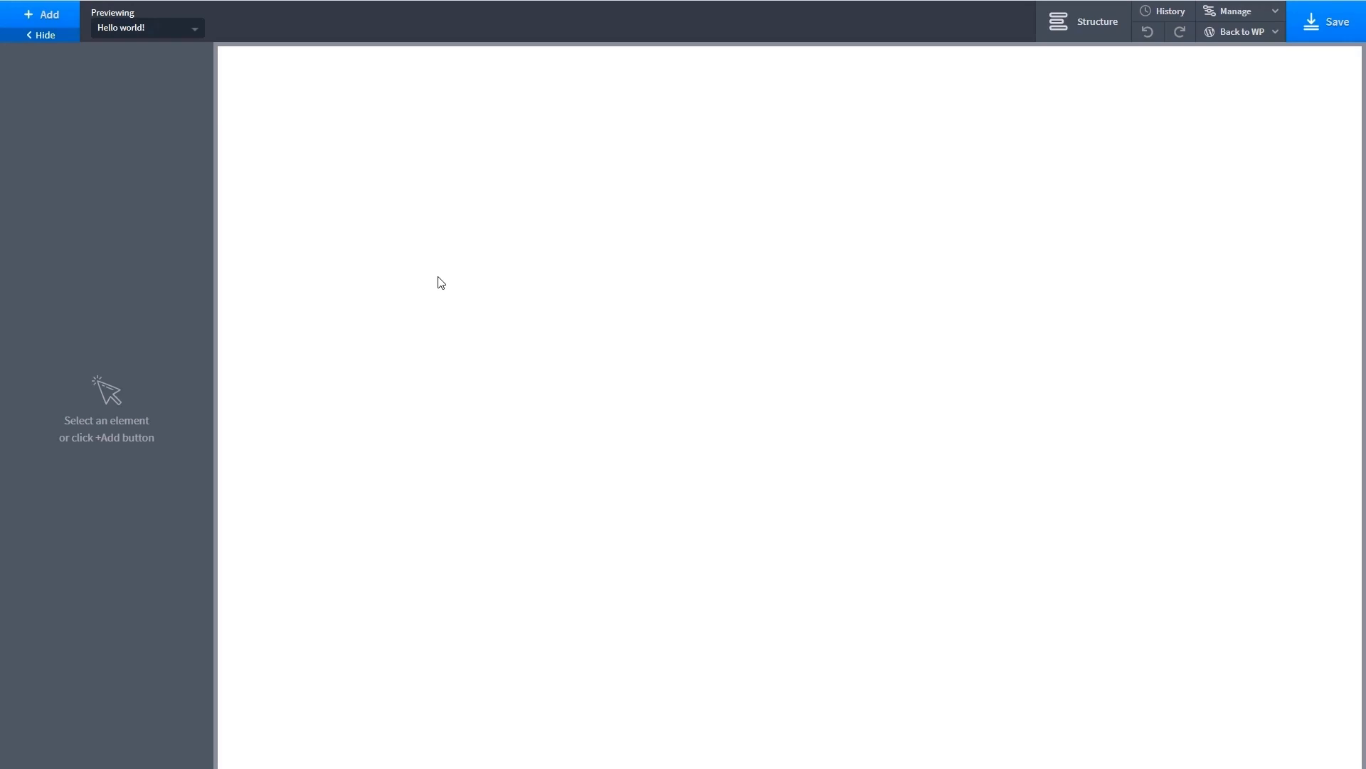
- Examine the Basics, Helpers and WordPress elements that can be added, including dynamic data, widgets and sidebars
left_click(30, 17)
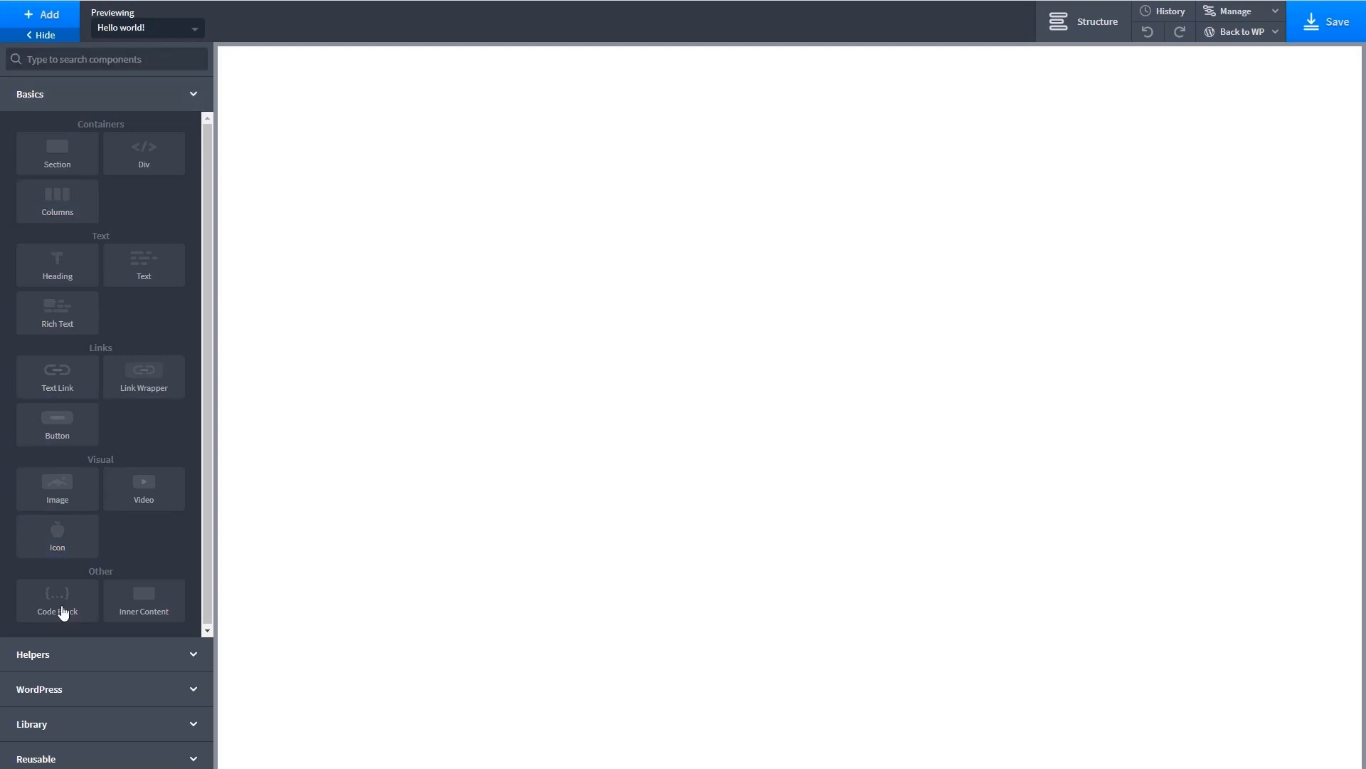
left_click(73, 656)
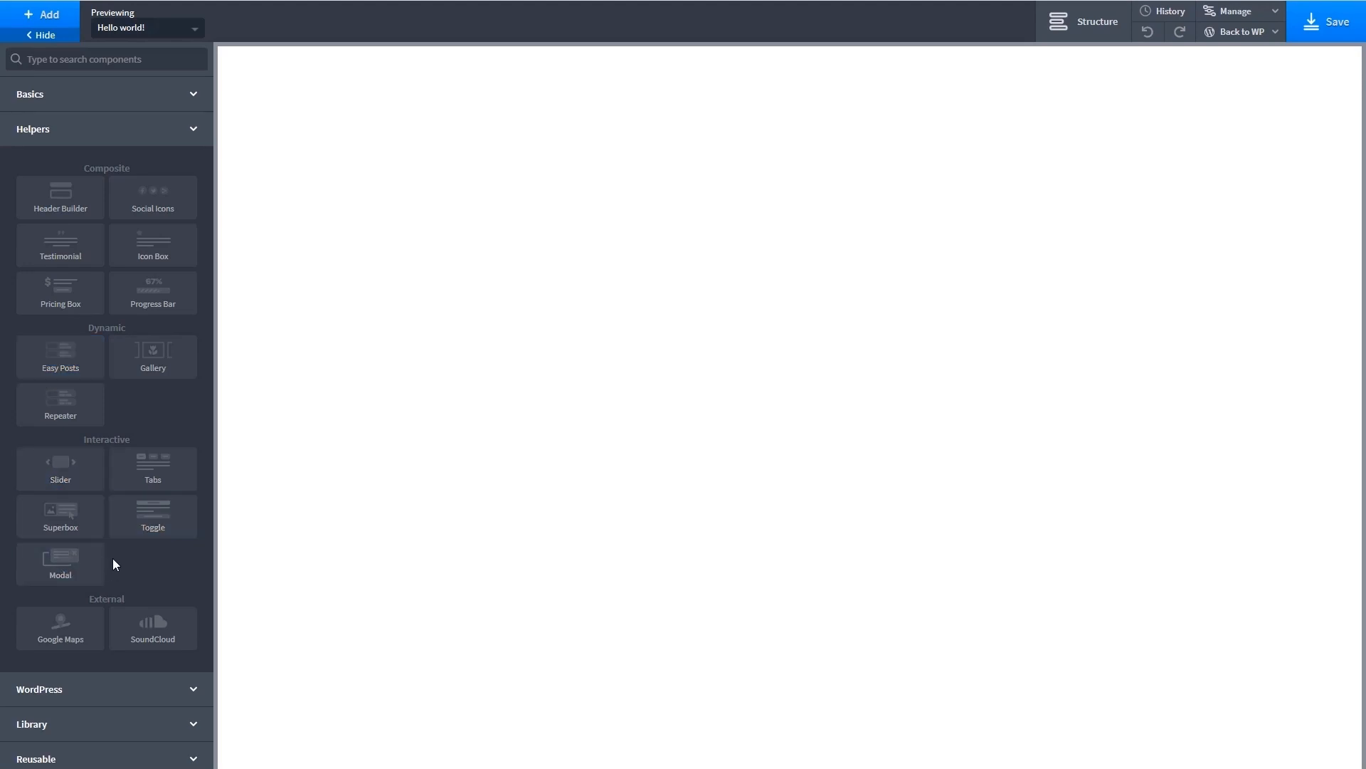
left_click(107, 689)
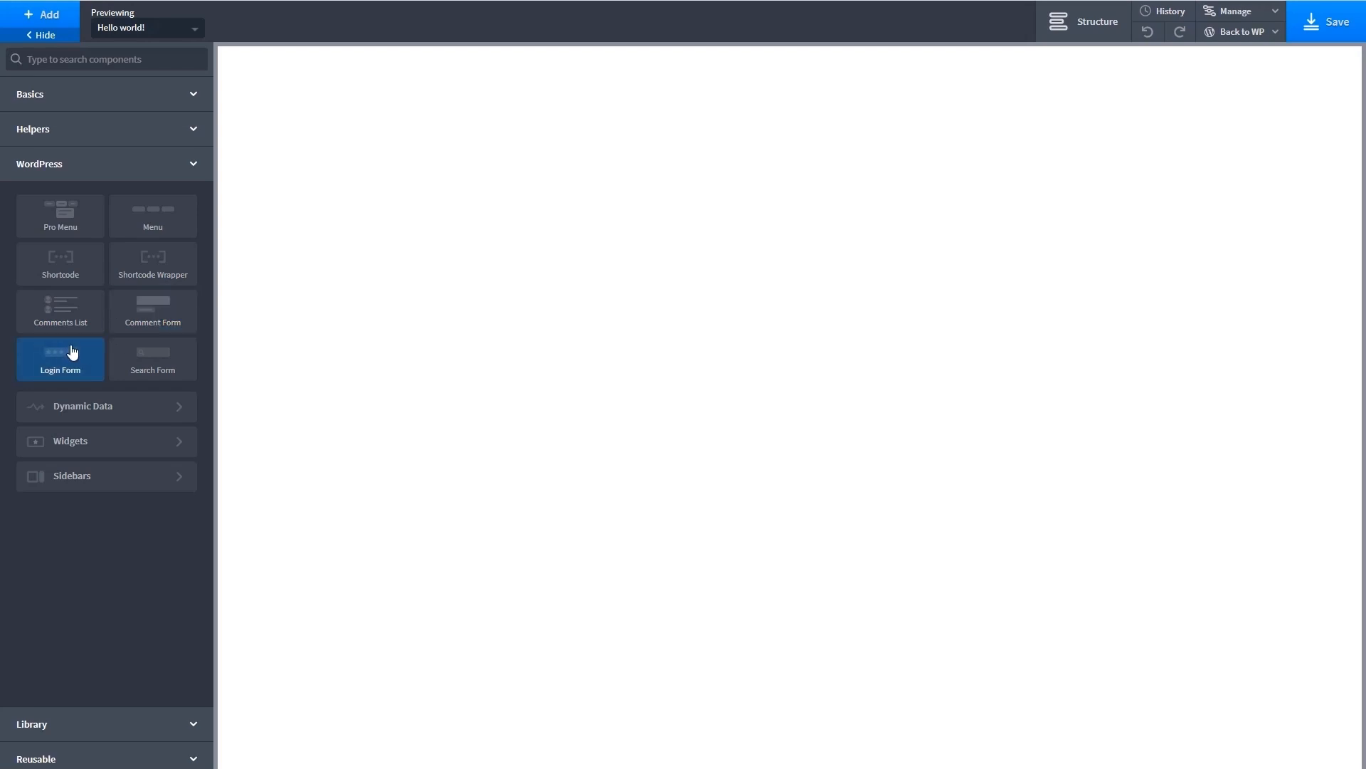
left_click(166, 409)
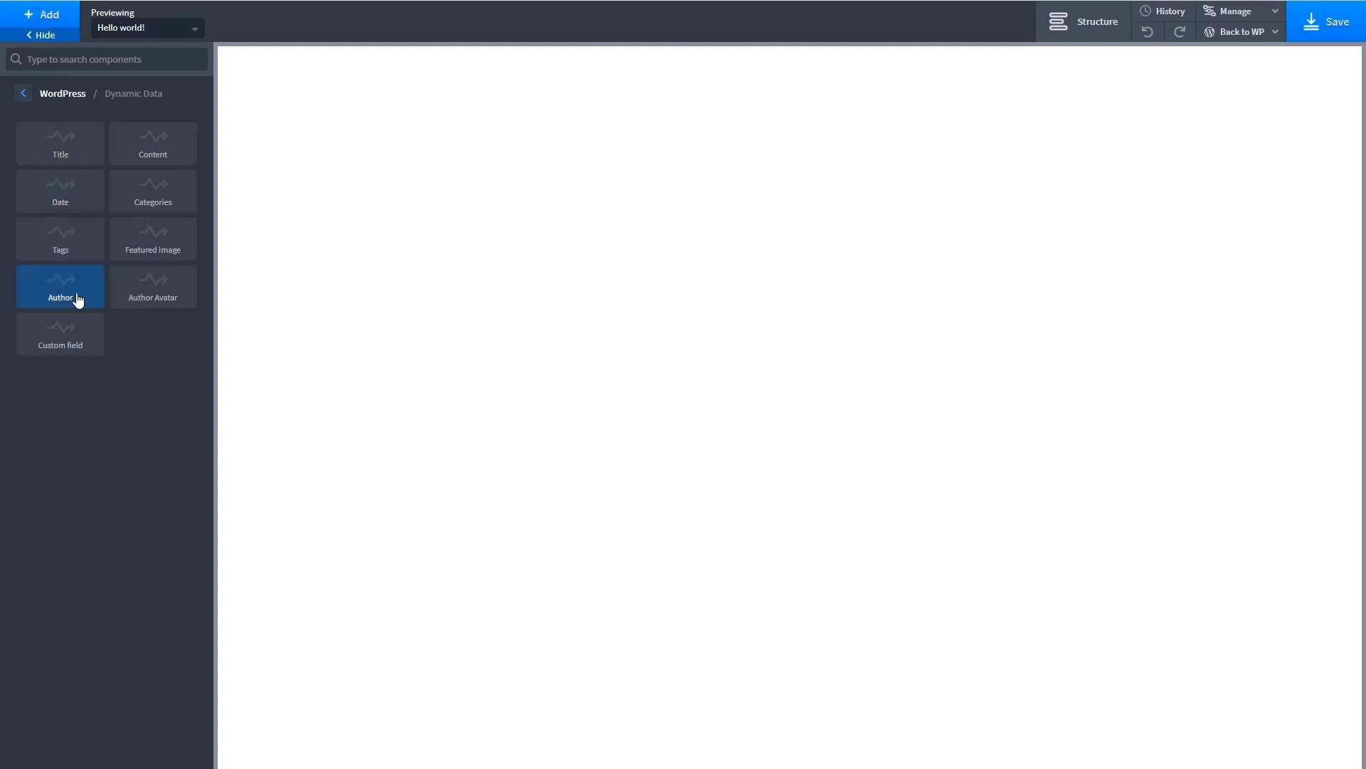
left_click(24, 94)
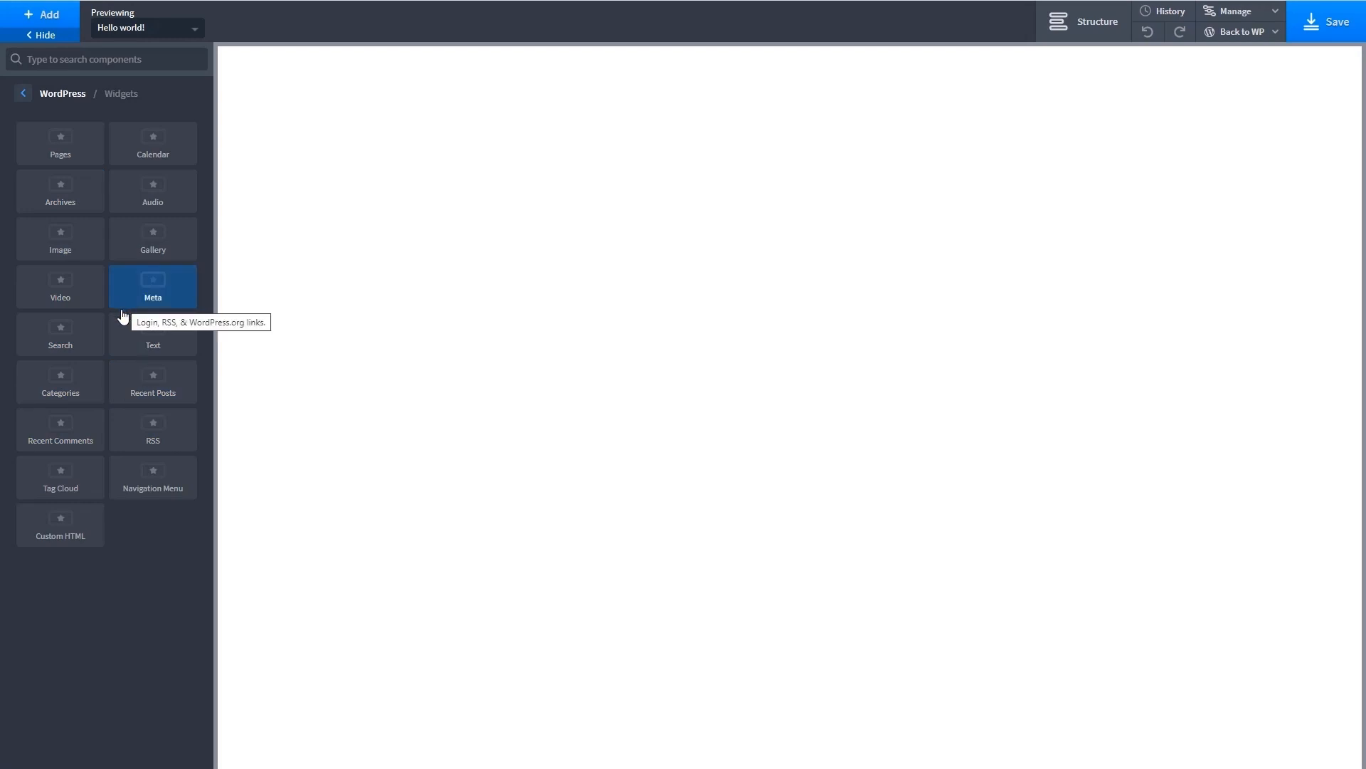
left_click(23, 94)
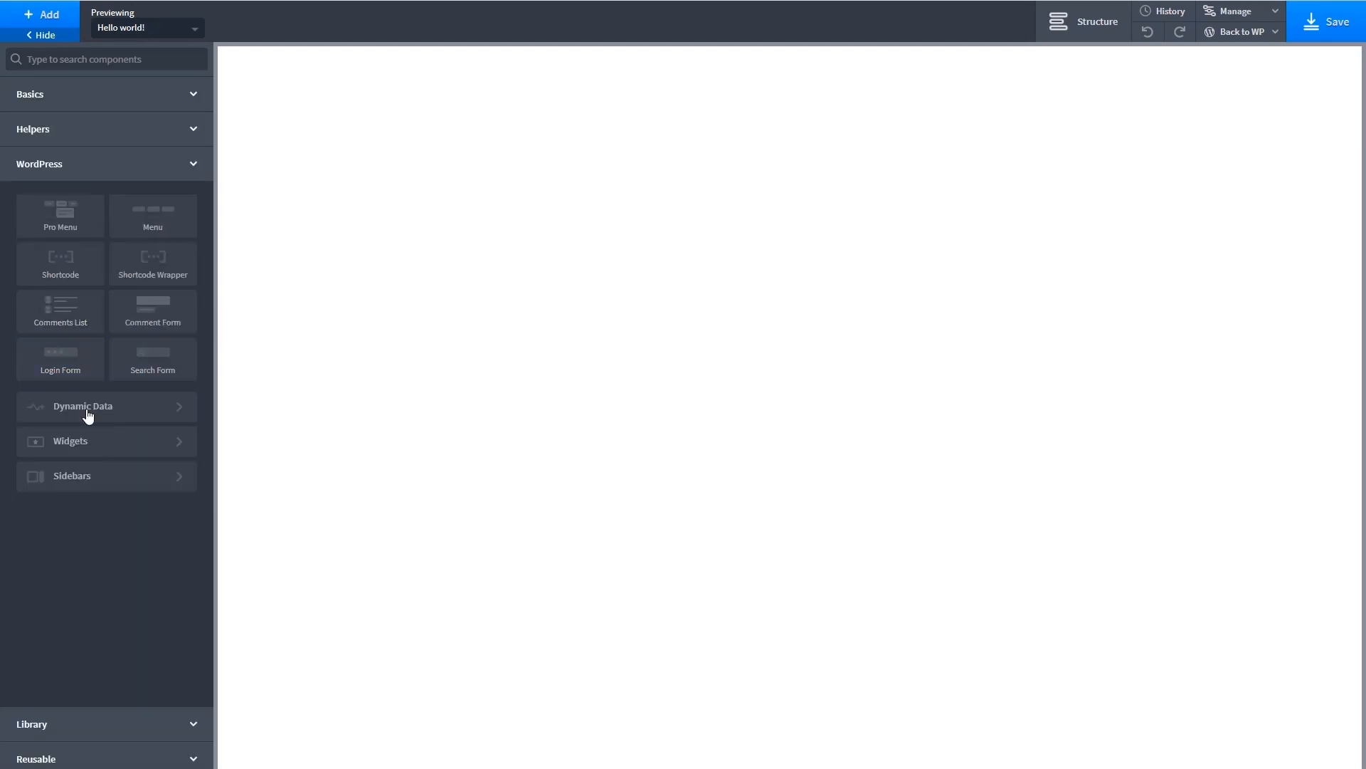
left_click(80, 481)
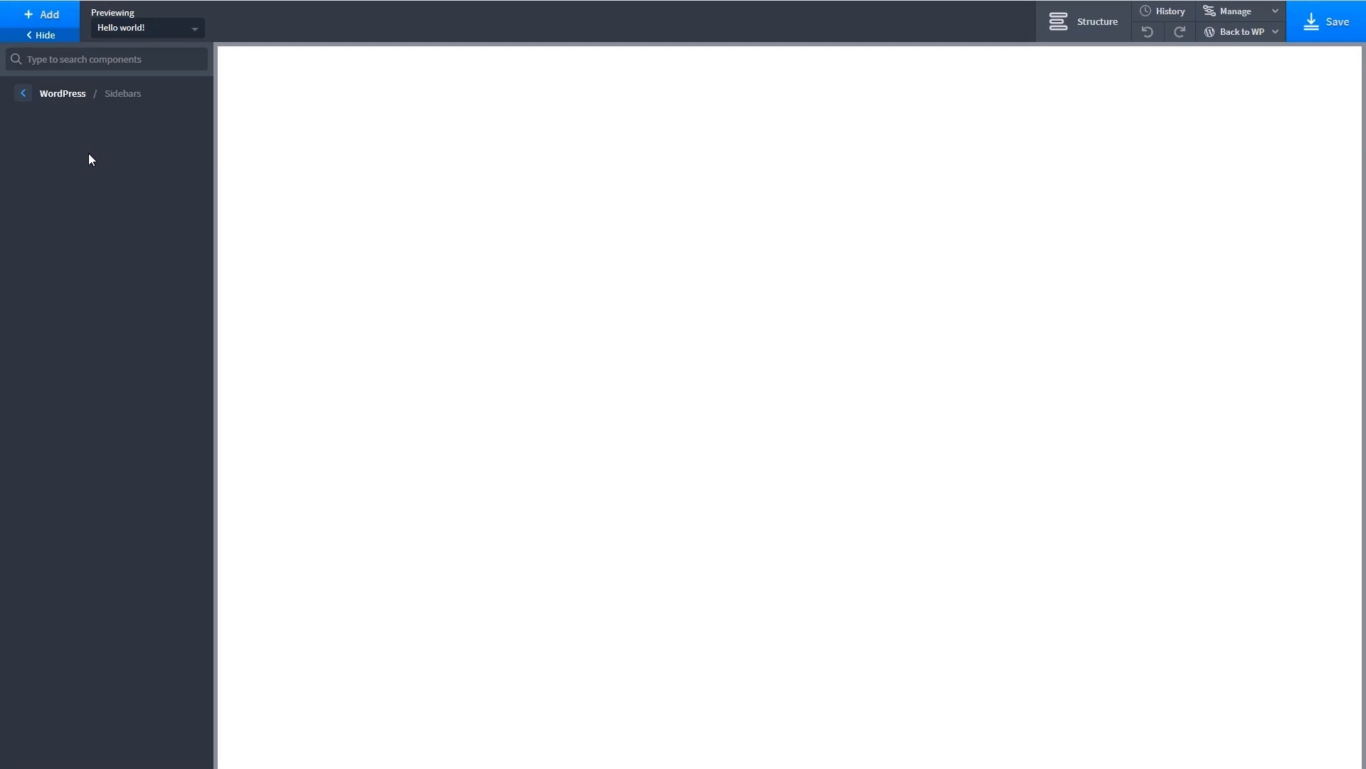
left_click(45, 99)
- Browse the library's design sets, including Atomic's templates and its sections and elements, and check the reusable parts
left_click(83, 723)
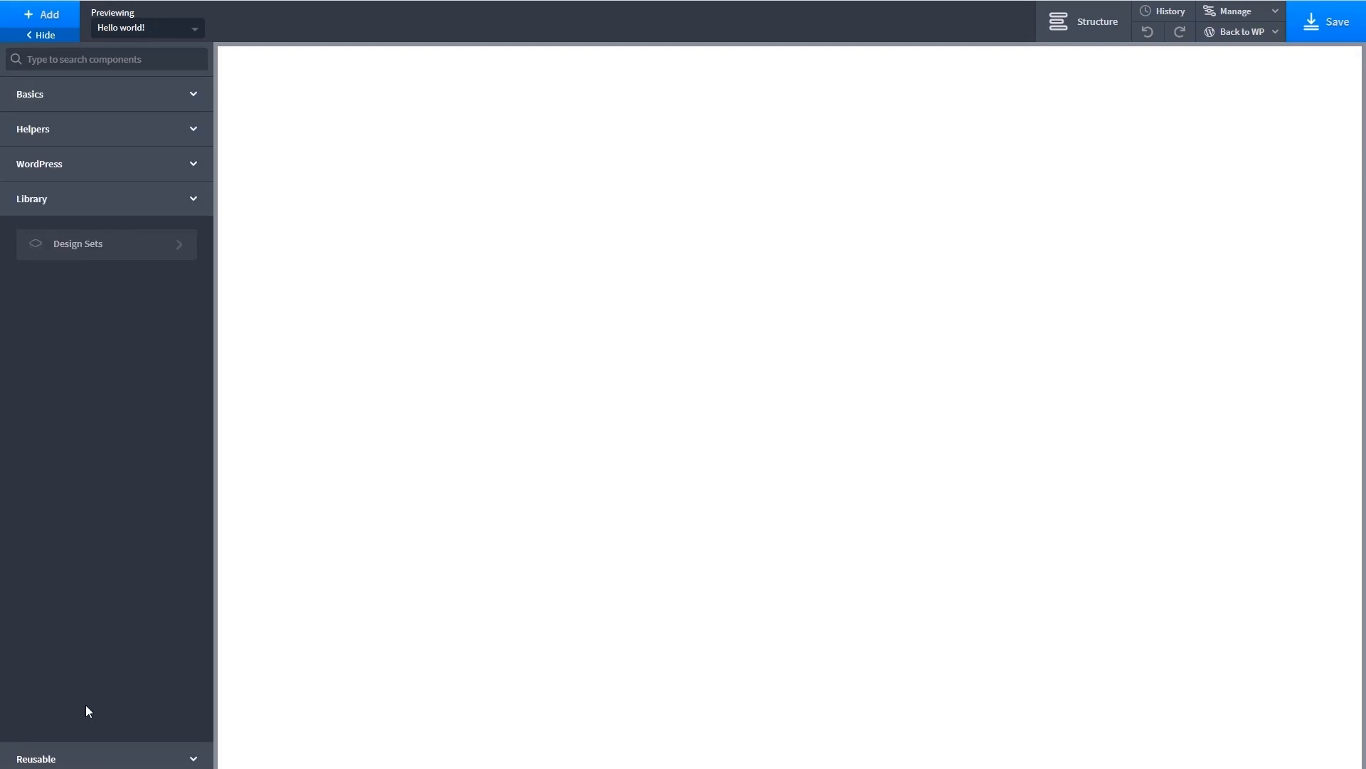
left_click(150, 247)
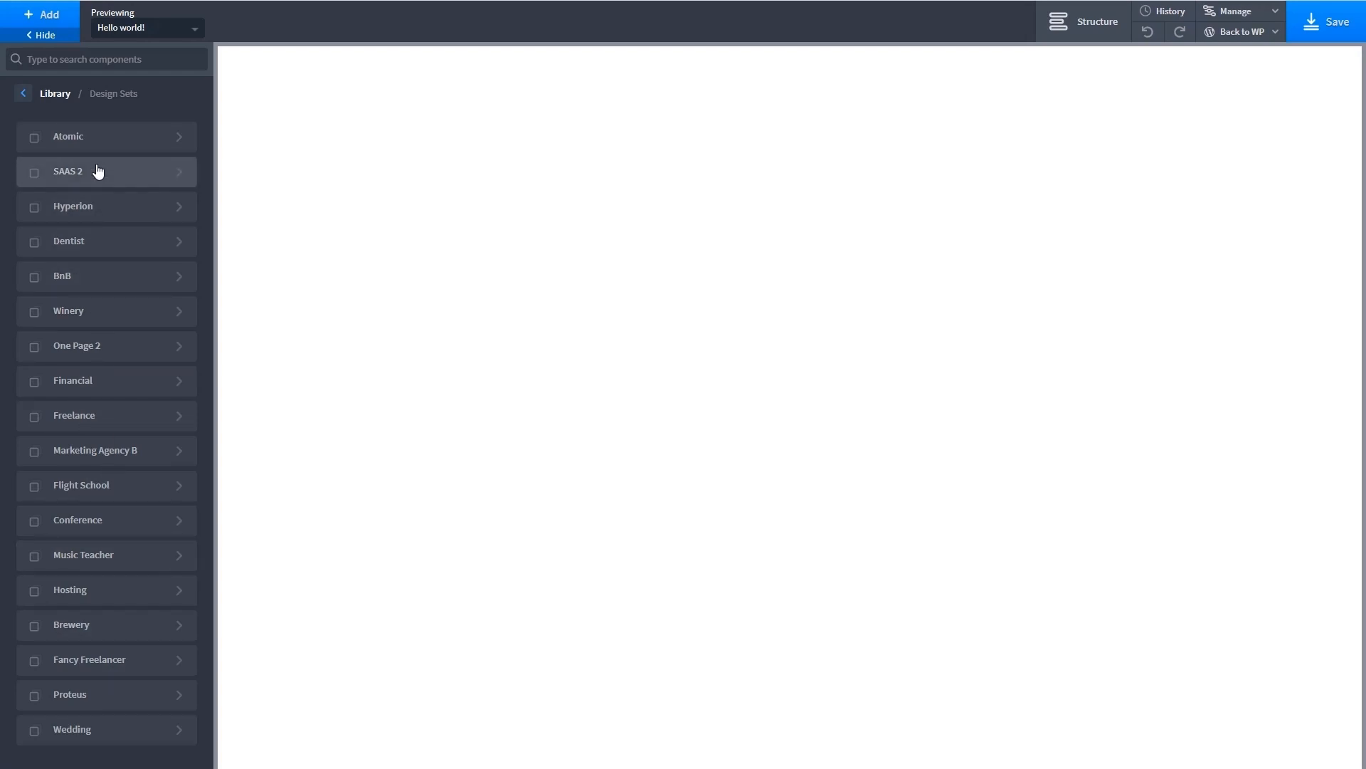
left_click(99, 141)
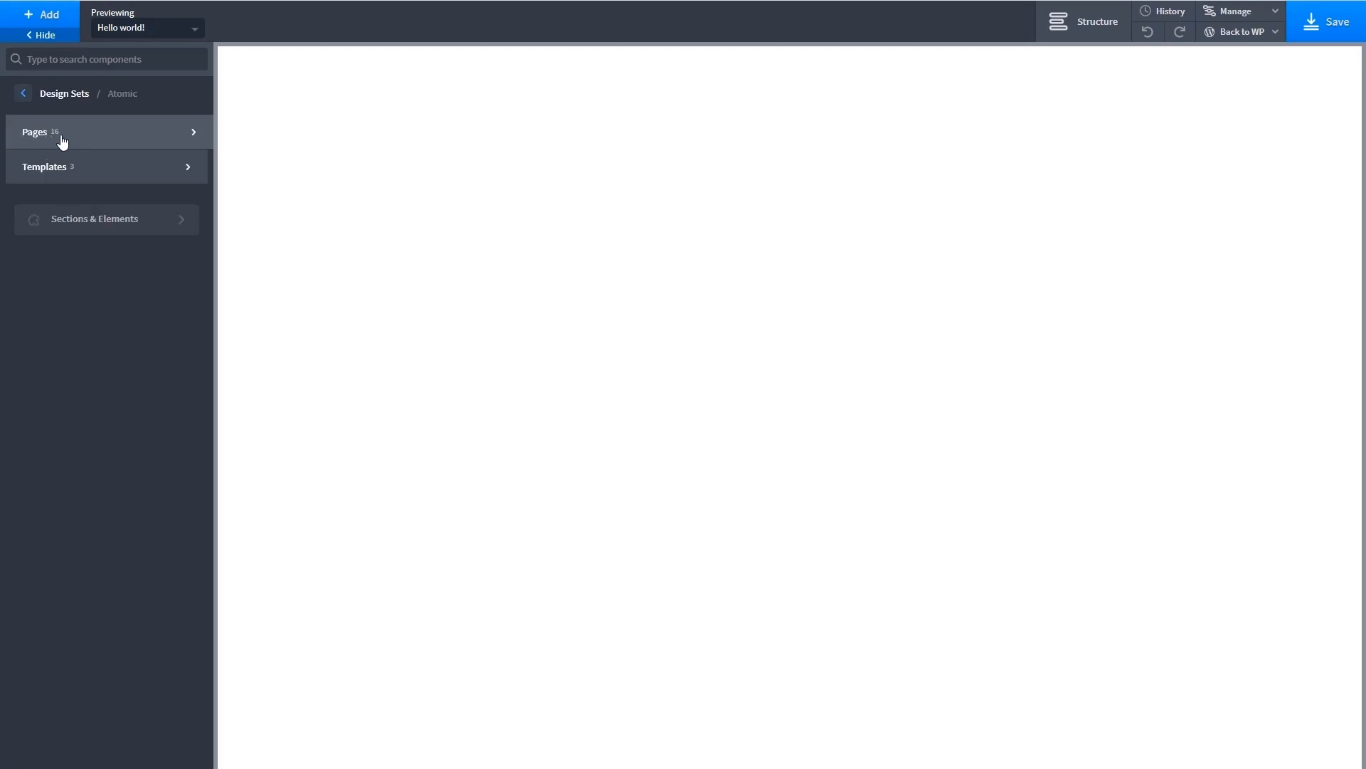
left_click(158, 175)
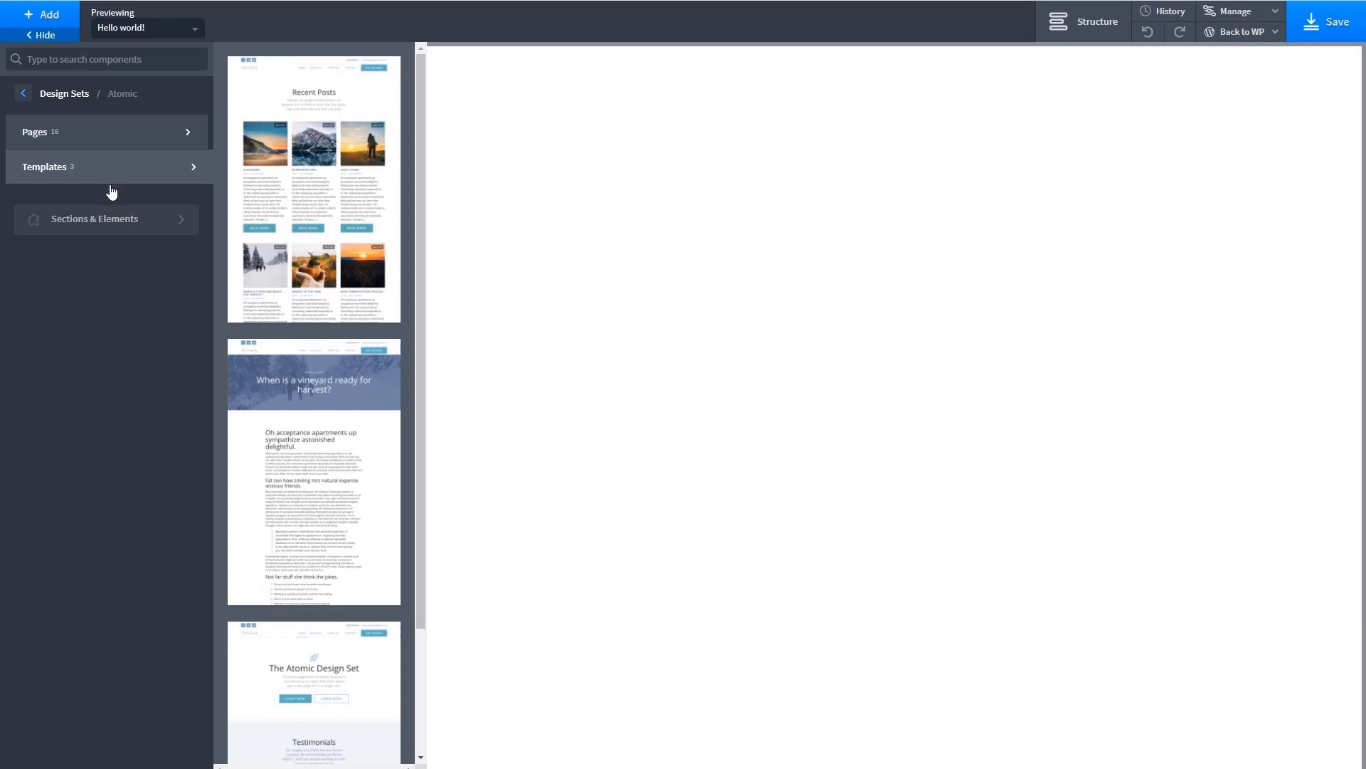
left_click(111, 225)
mouse_move(110, 226)
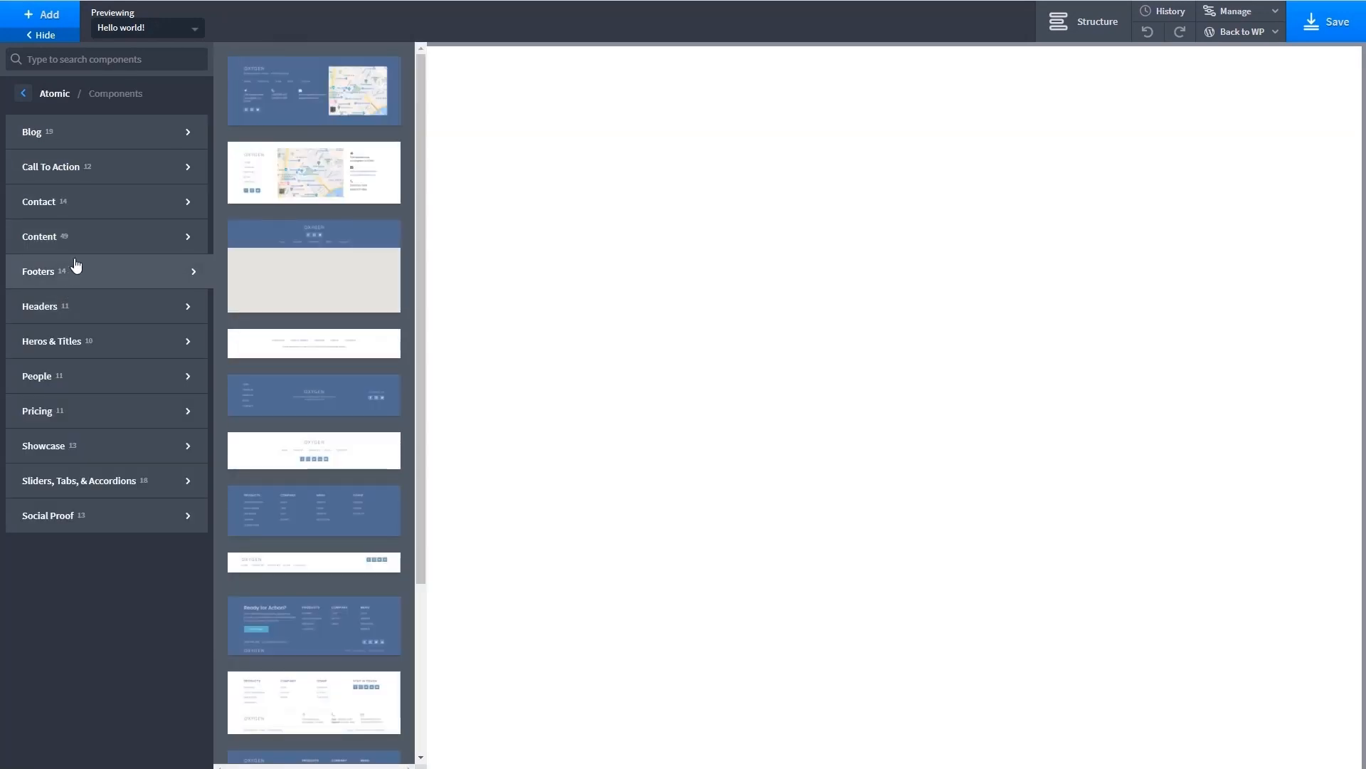
mouse_move(66, 324)
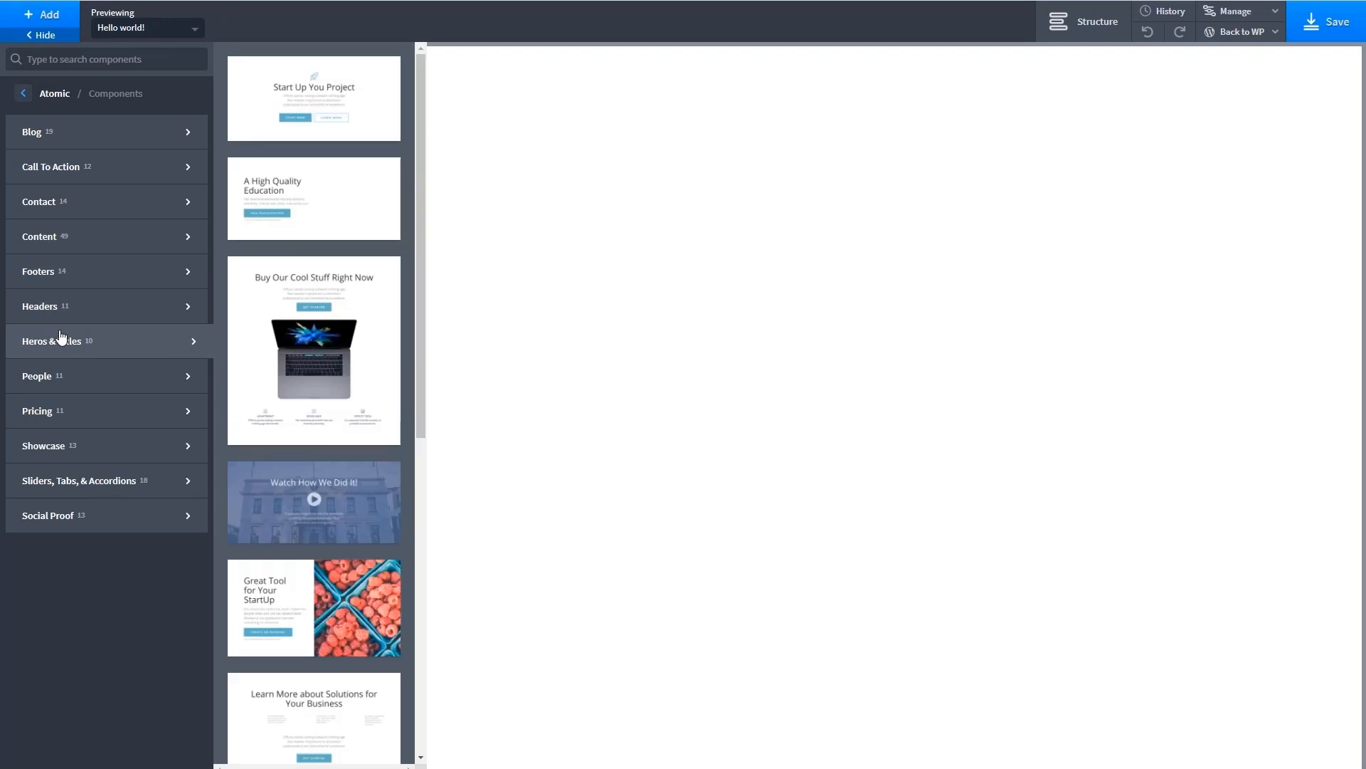
mouse_move(68, 400)
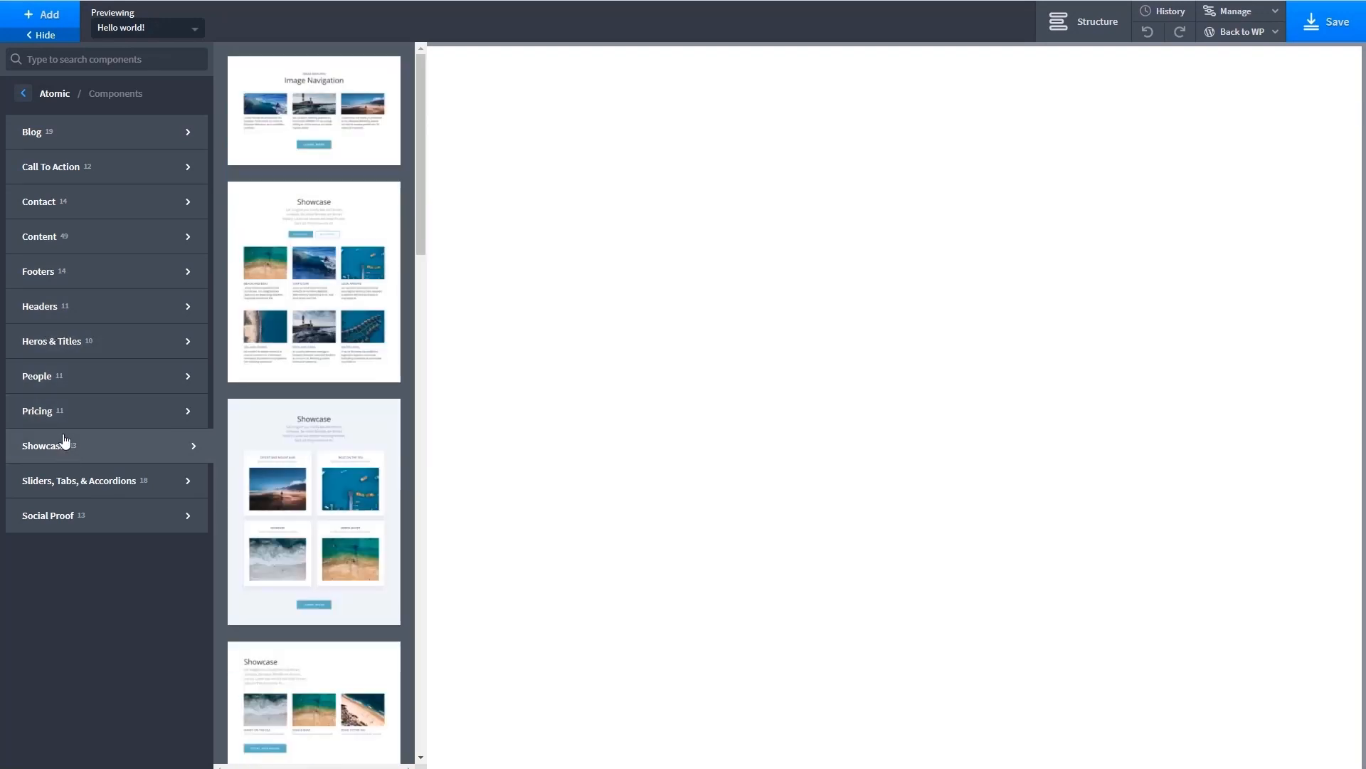
left_click(23, 93)
left_click(23, 93)
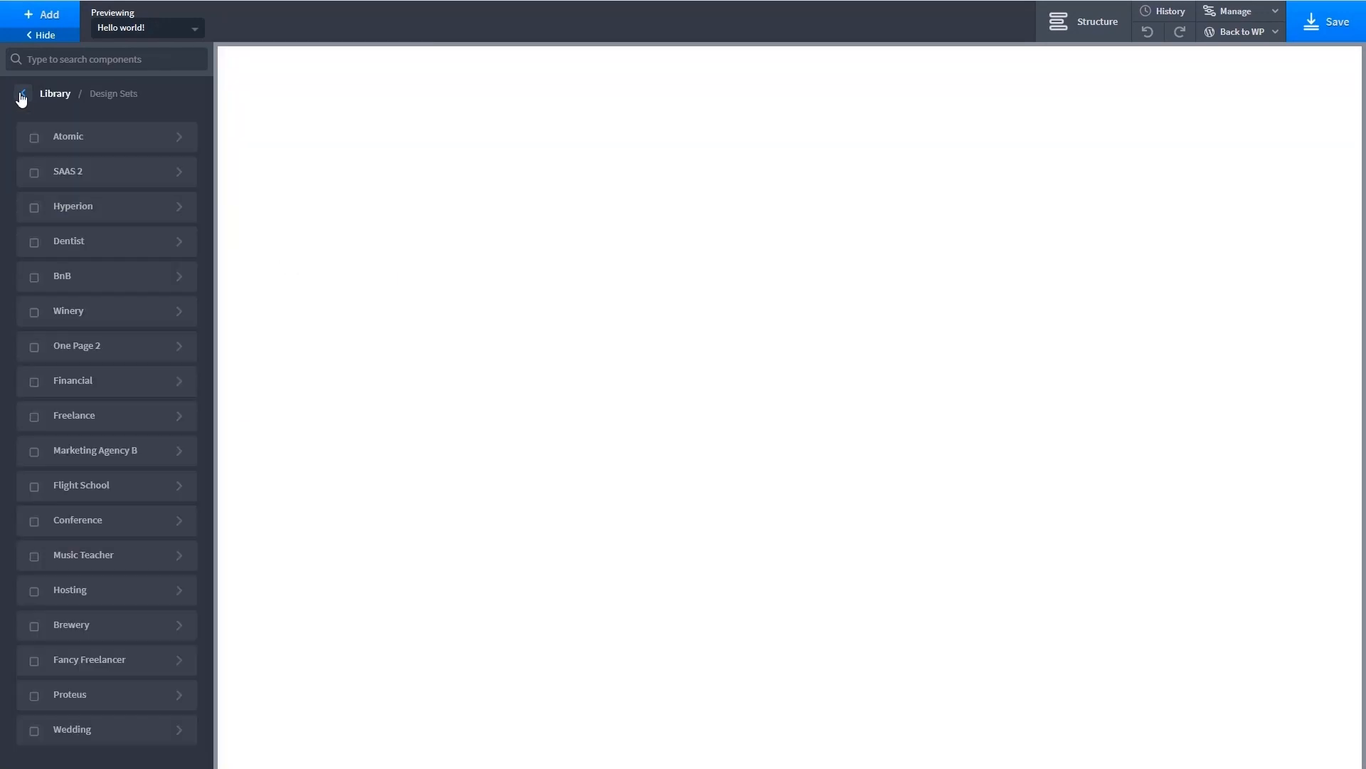
left_click(23, 94)
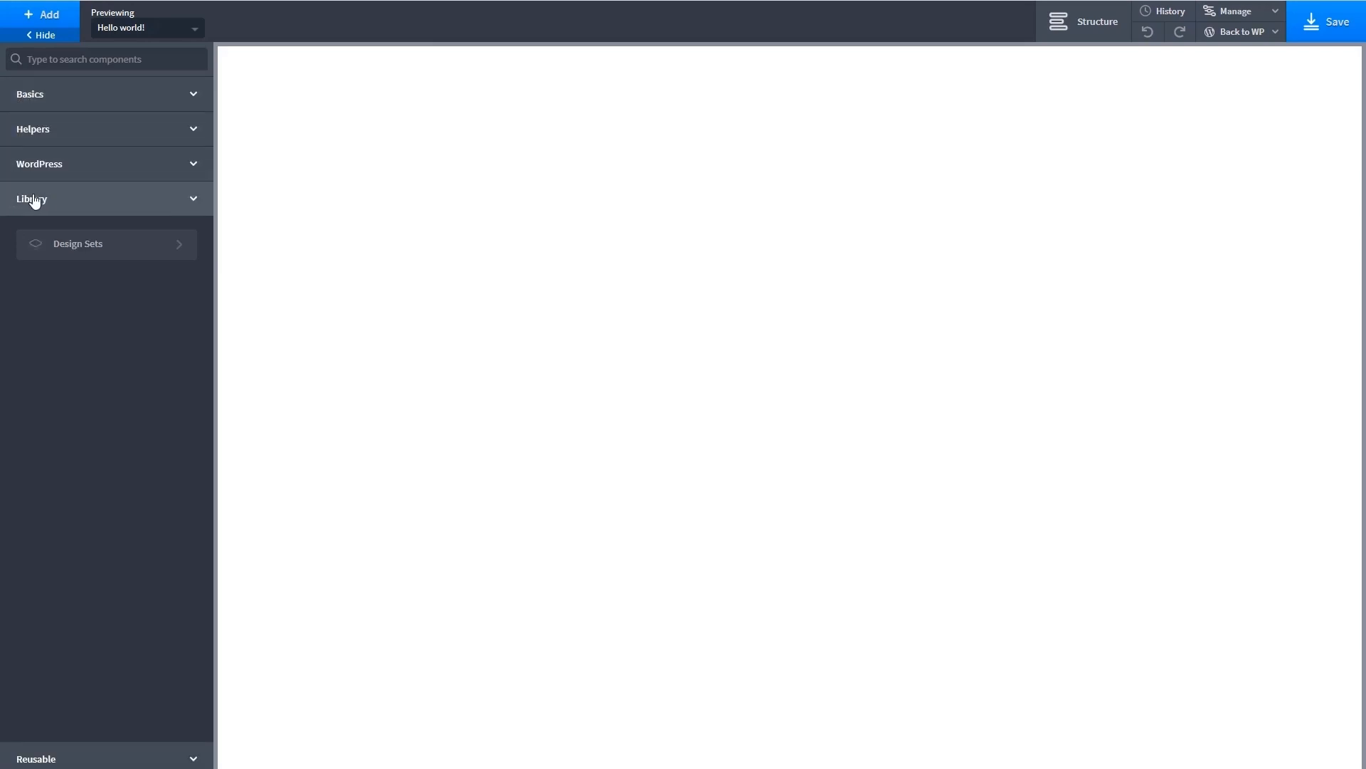
left_click(30, 751)
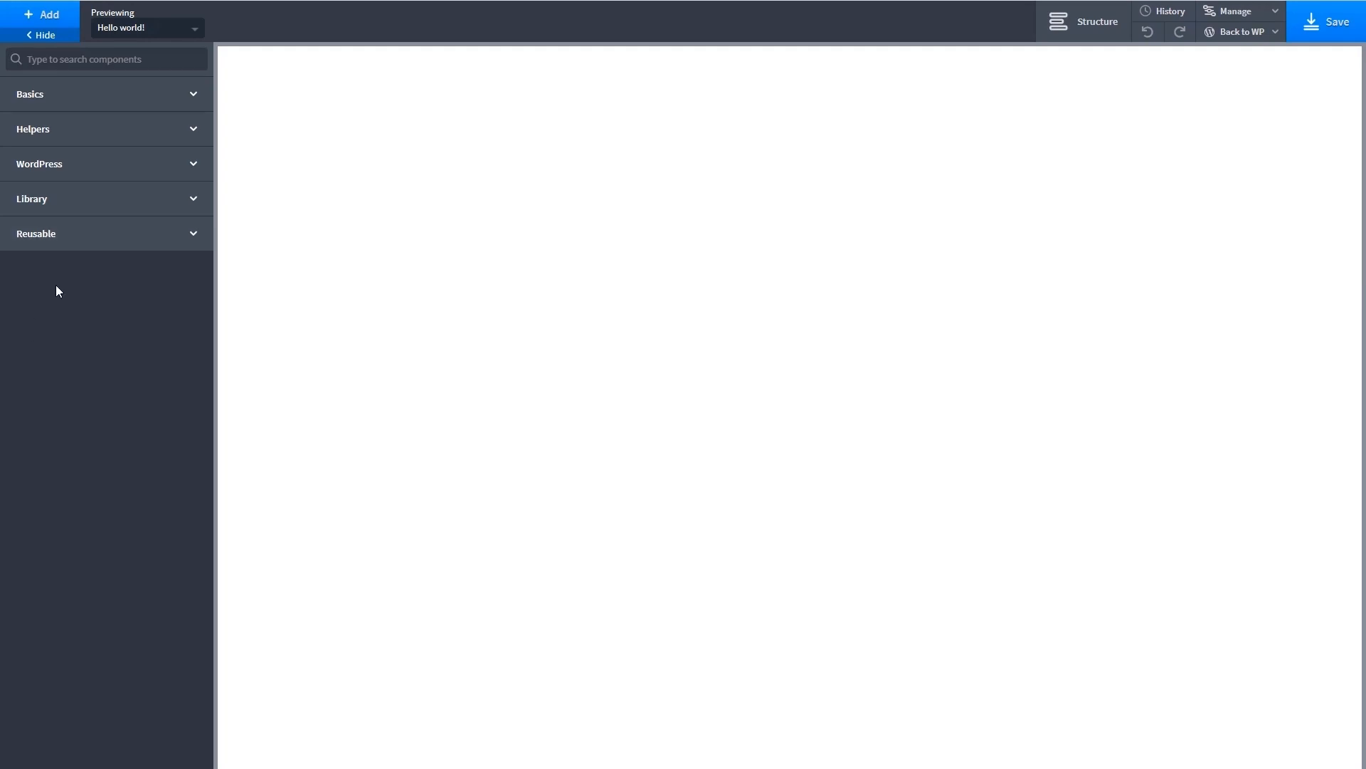
- Examine the content choices for previewing the template, its element structure and its edit history
left_click(34, 37)
left_click(35, 36)
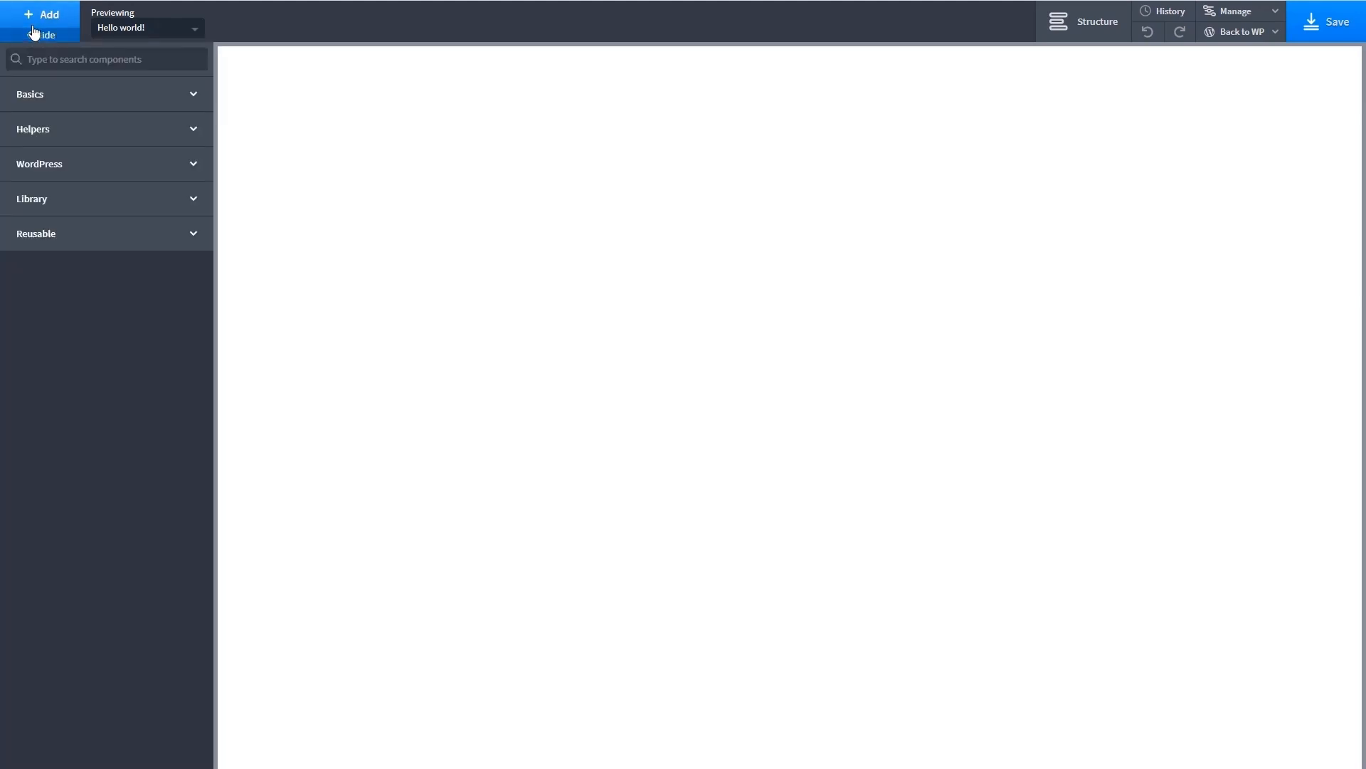
left_click(192, 34)
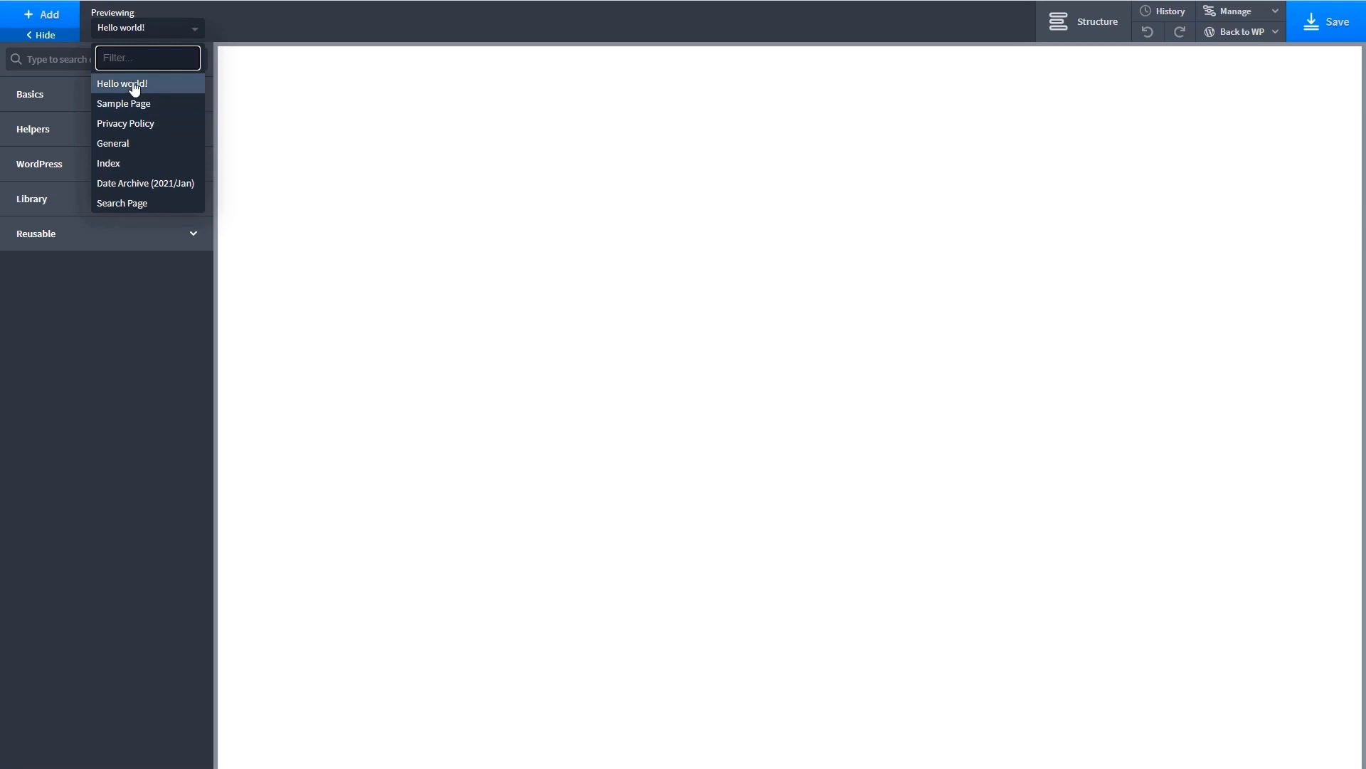
left_click(131, 59)
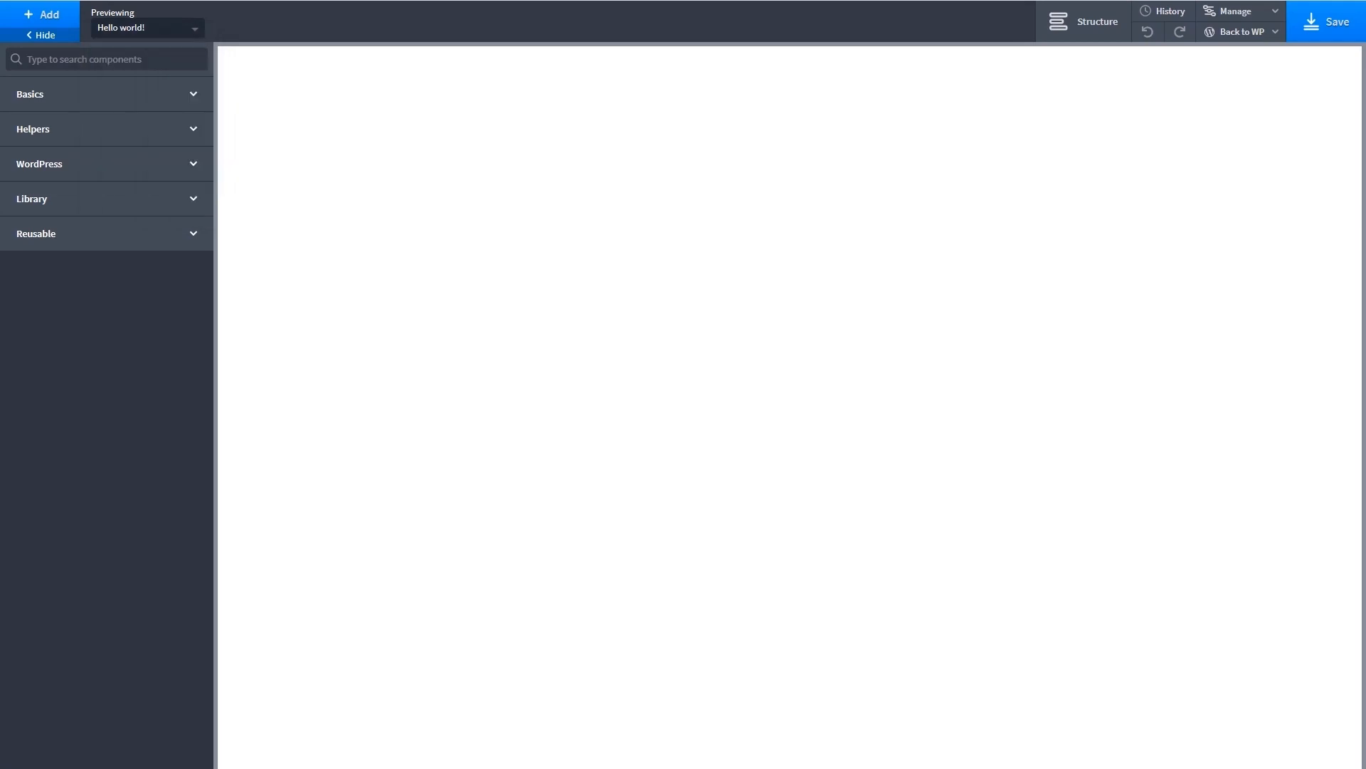
left_click(1075, 22)
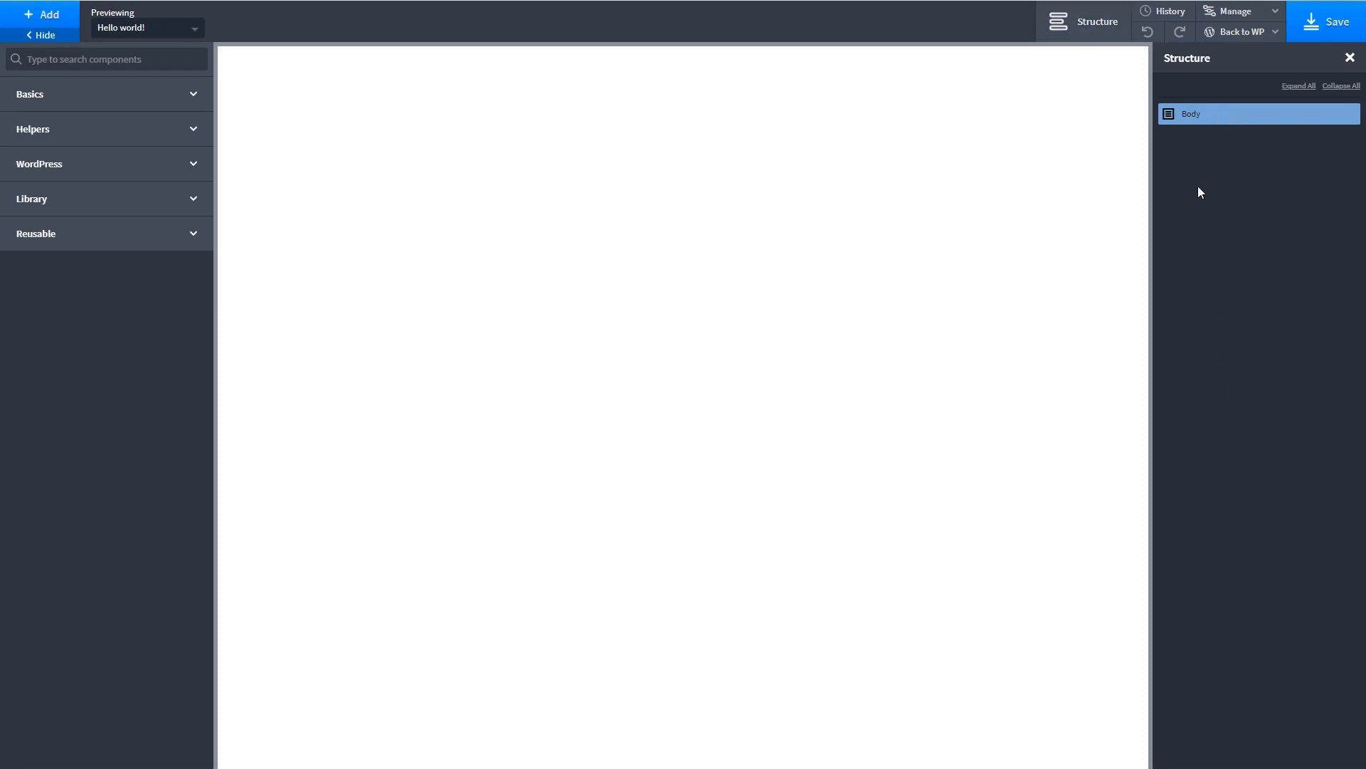
left_click(1089, 24)
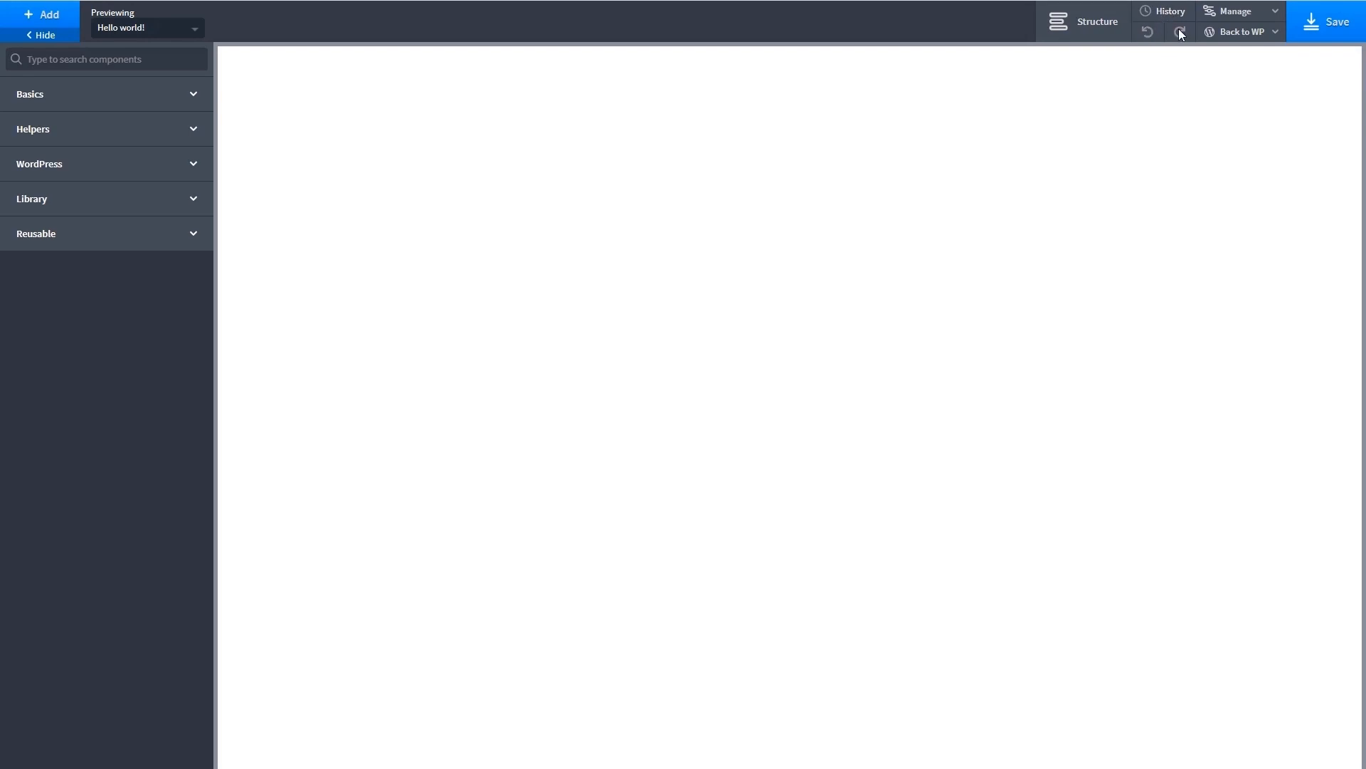
left_click(1161, 17)
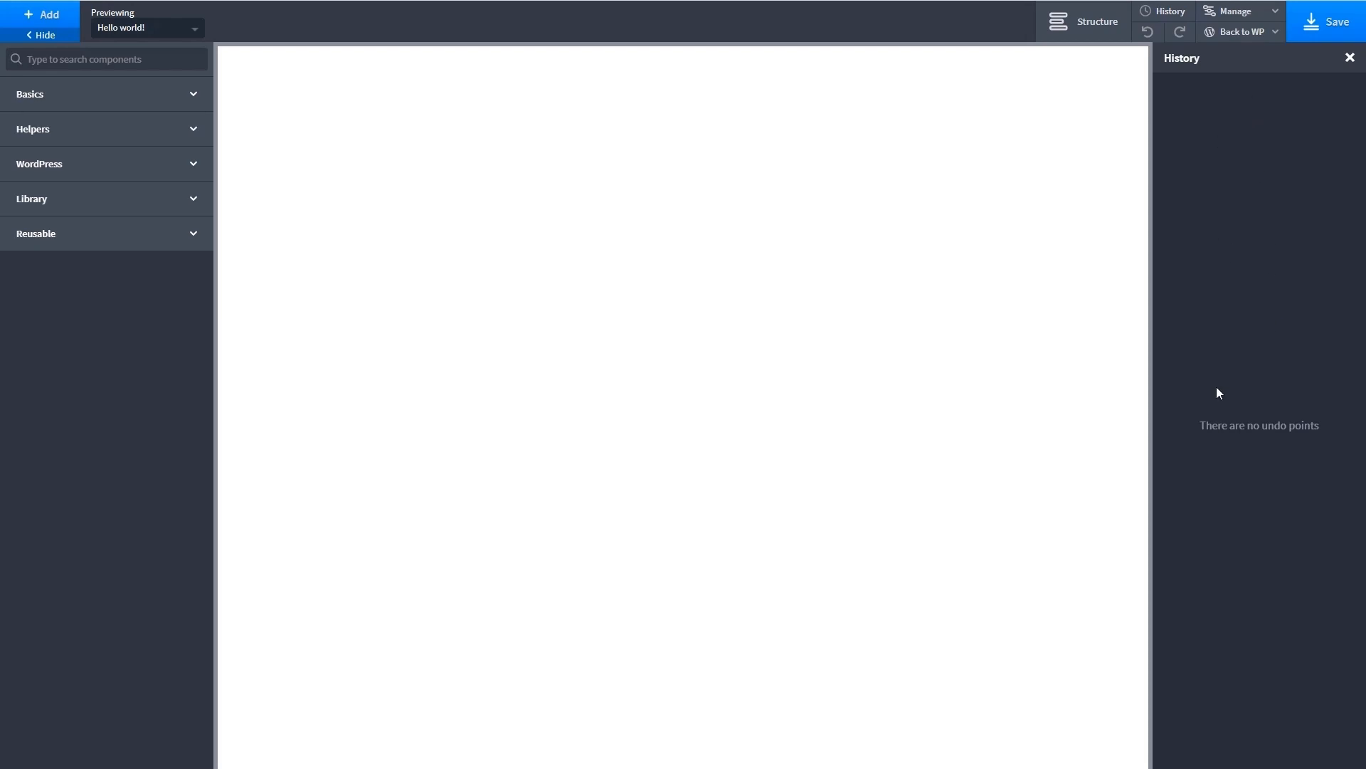
left_click(1175, 15)
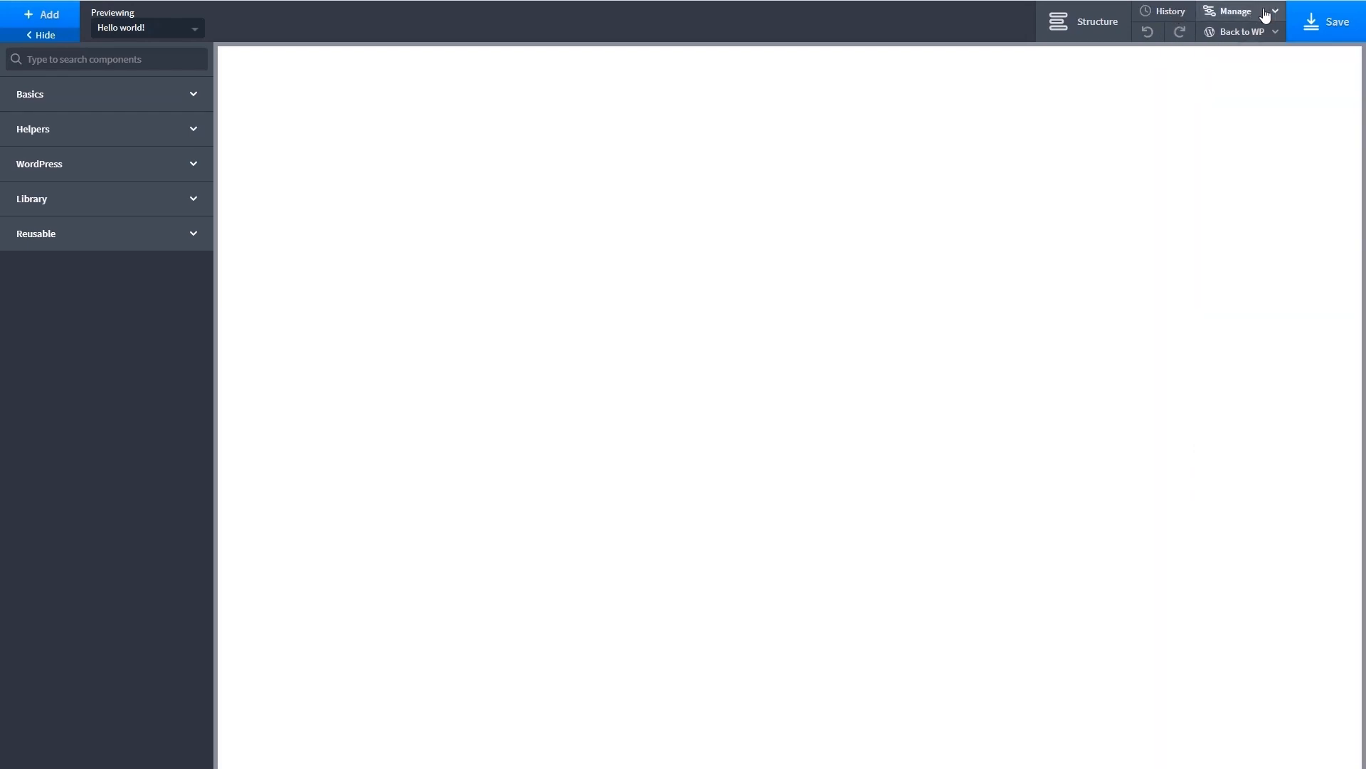
- Set the page width to 1290 px in the page settings and open the Animate On Scroll options
left_click(1274, 14)
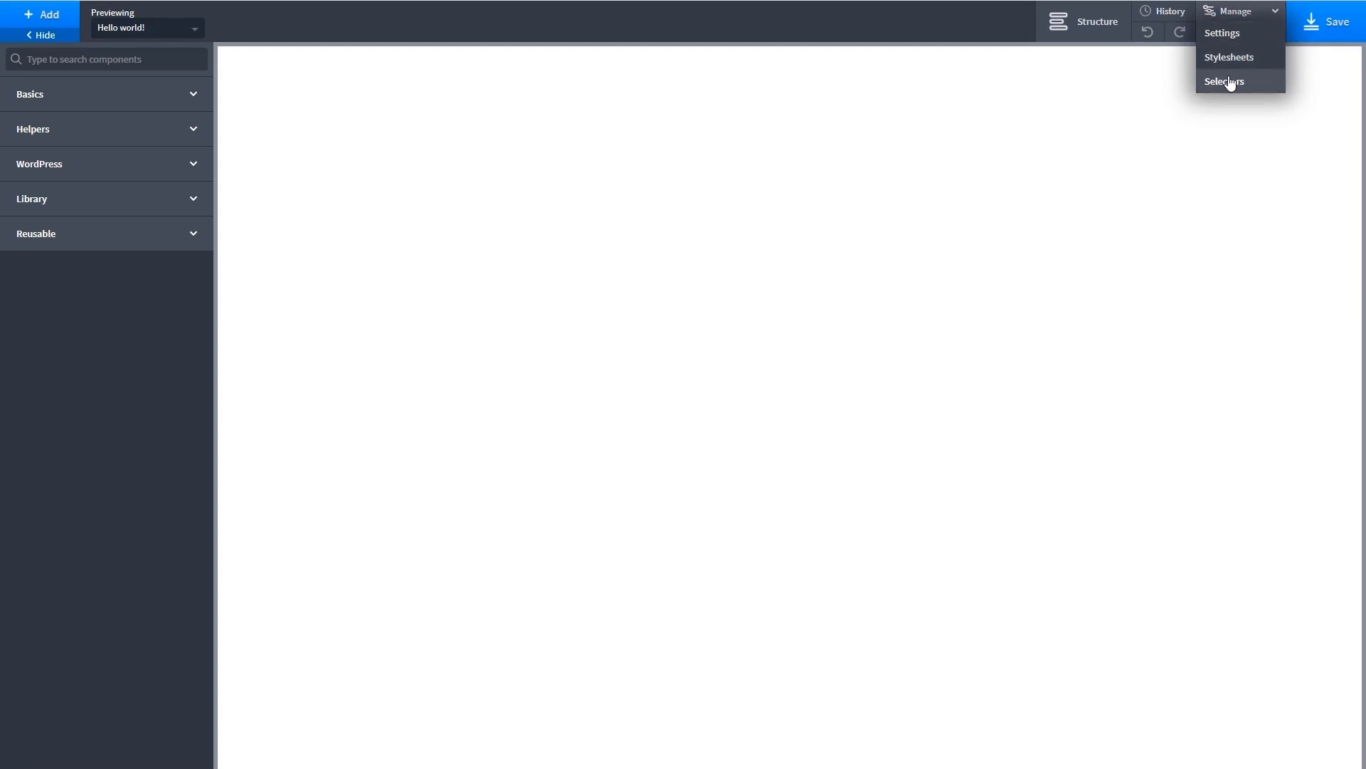
left_click(1217, 34)
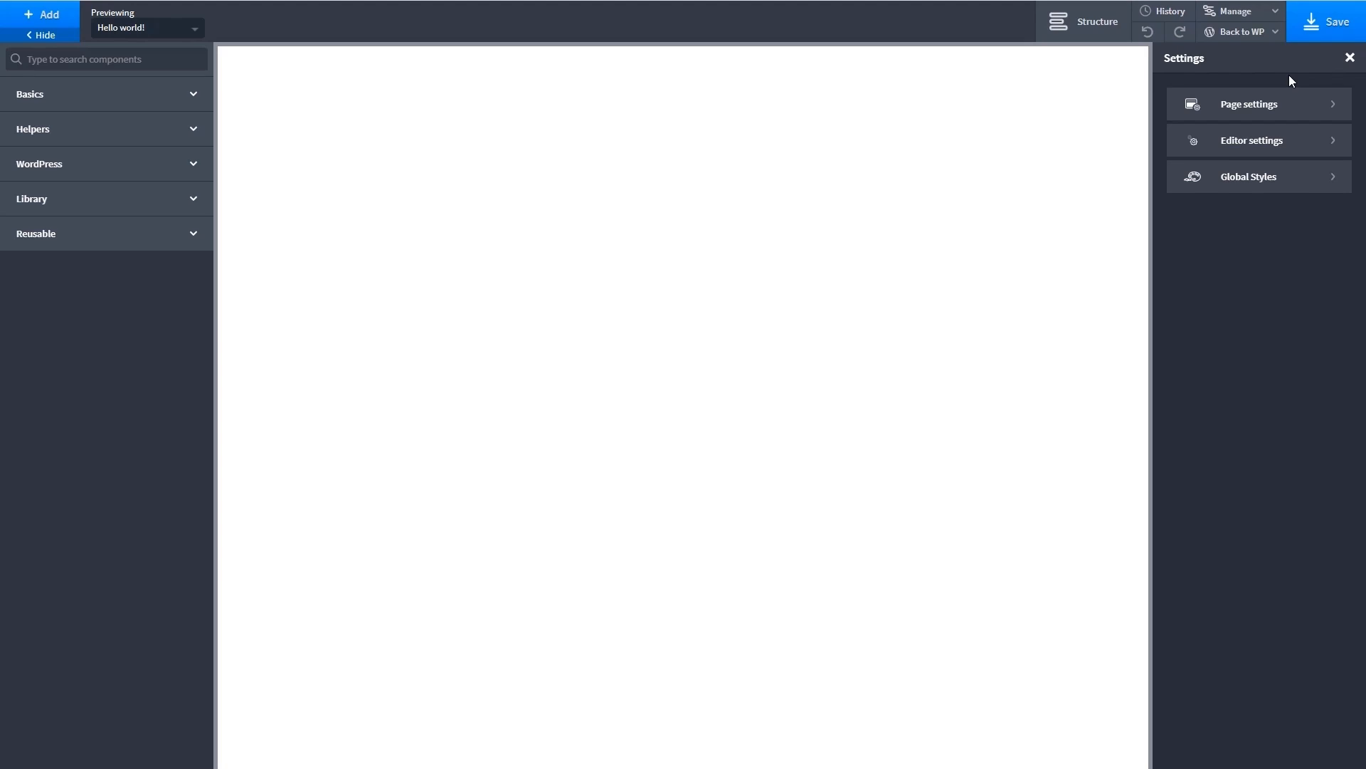
left_click(1328, 108)
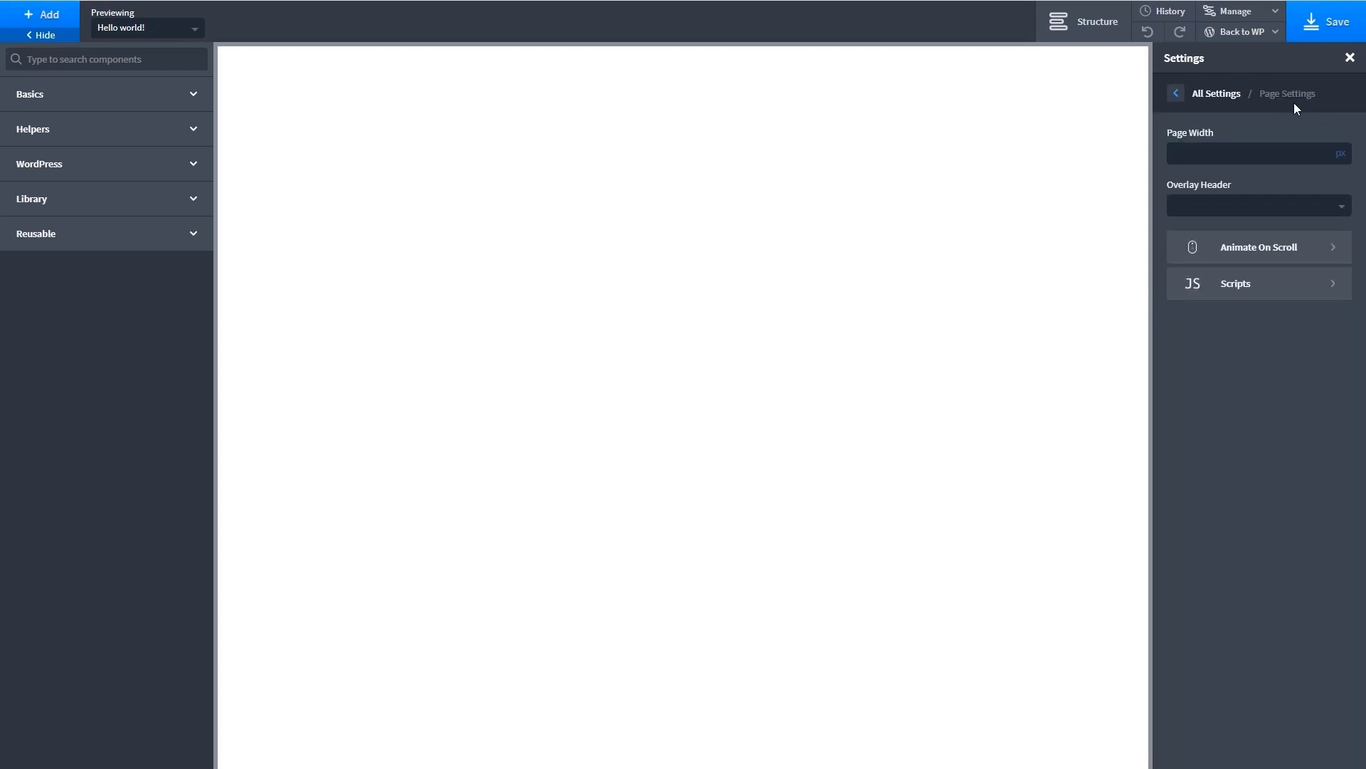
type("1290")
left_click(1316, 247)
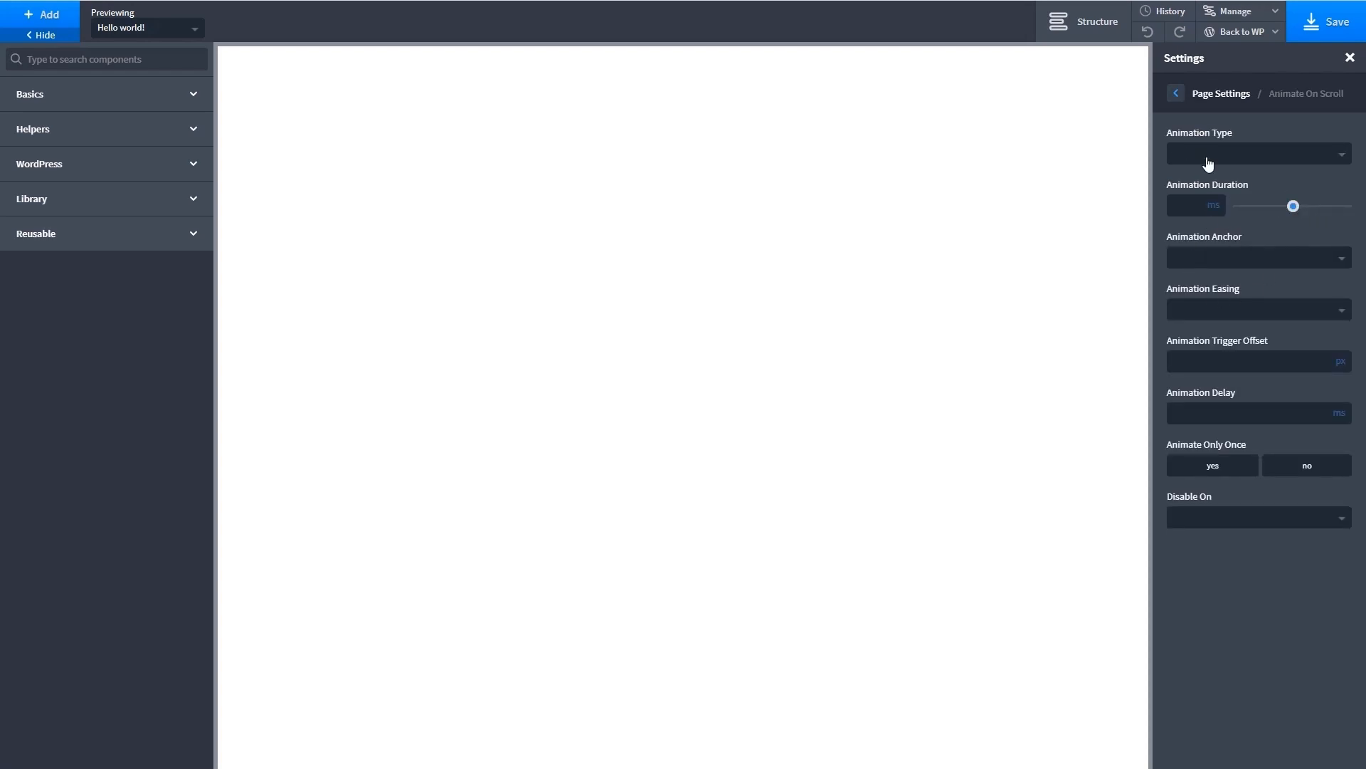
- Enable Smooth Scroll to Hash Links in the page's script settings and check the editor settings
left_click(1176, 95)
left_click(1297, 295)
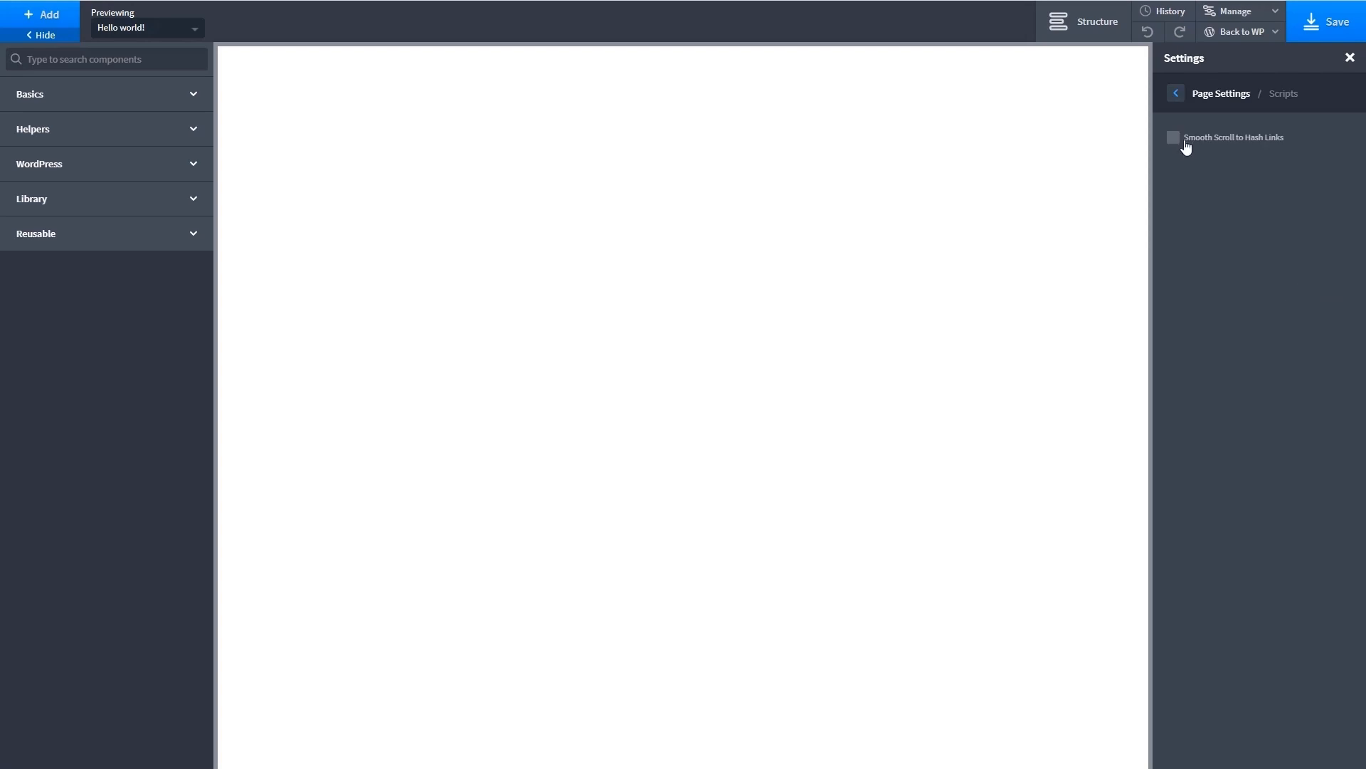
left_click(1173, 141)
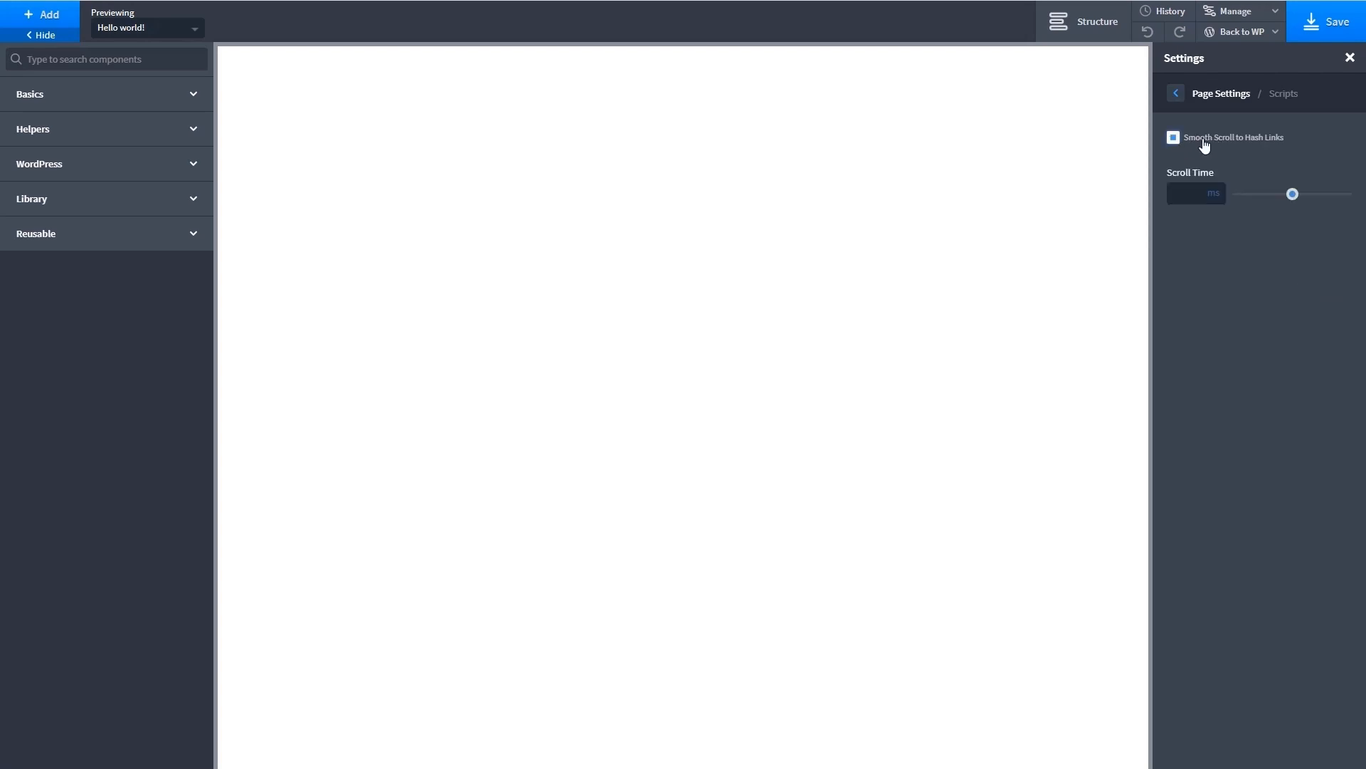
left_click(1176, 95)
left_click(1177, 96)
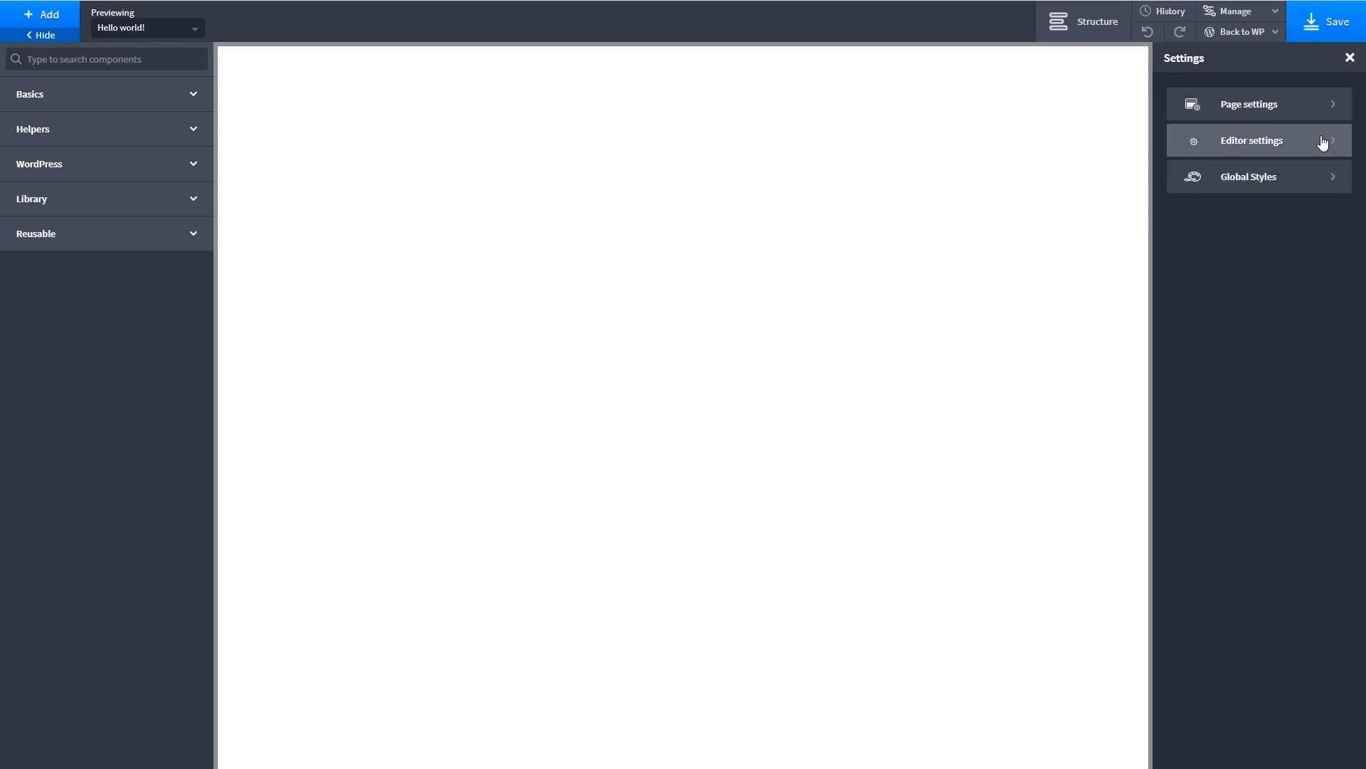
left_click(1323, 143)
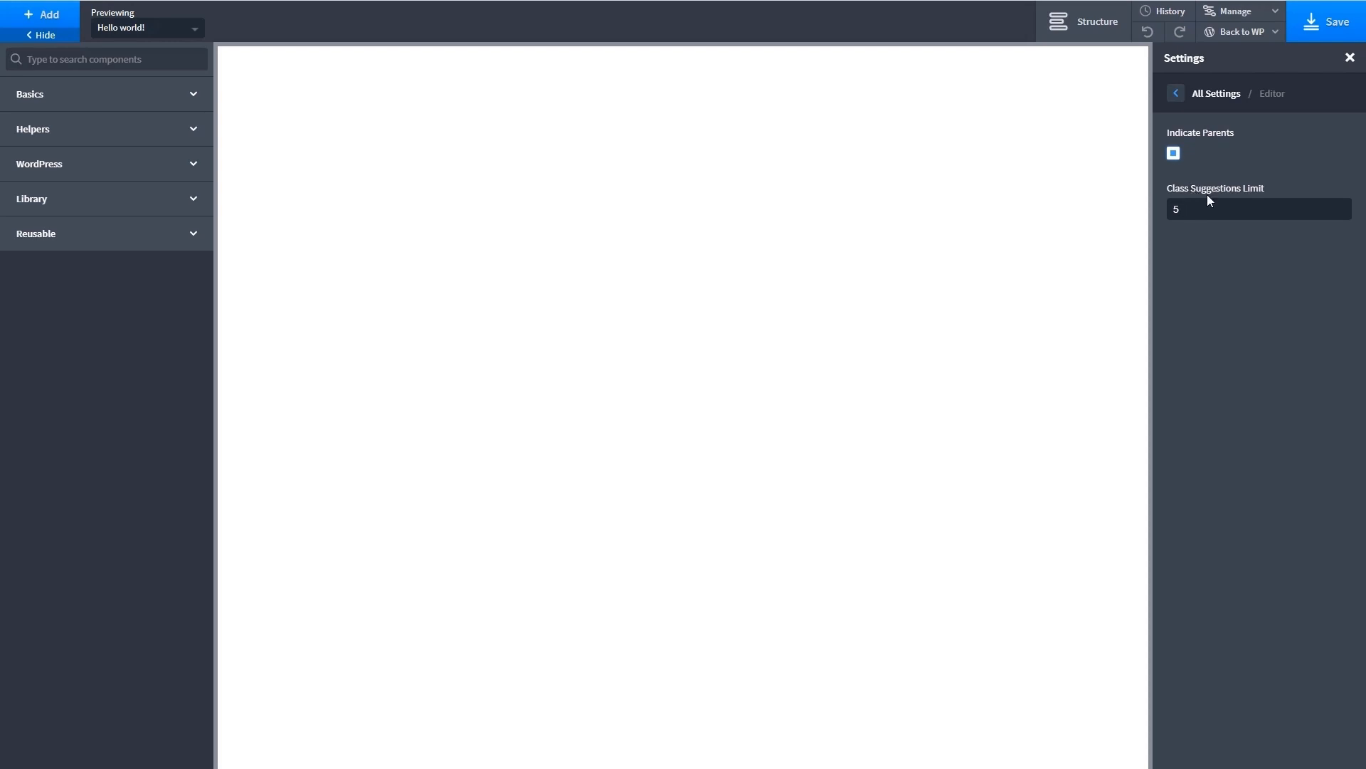
left_click(1177, 100)
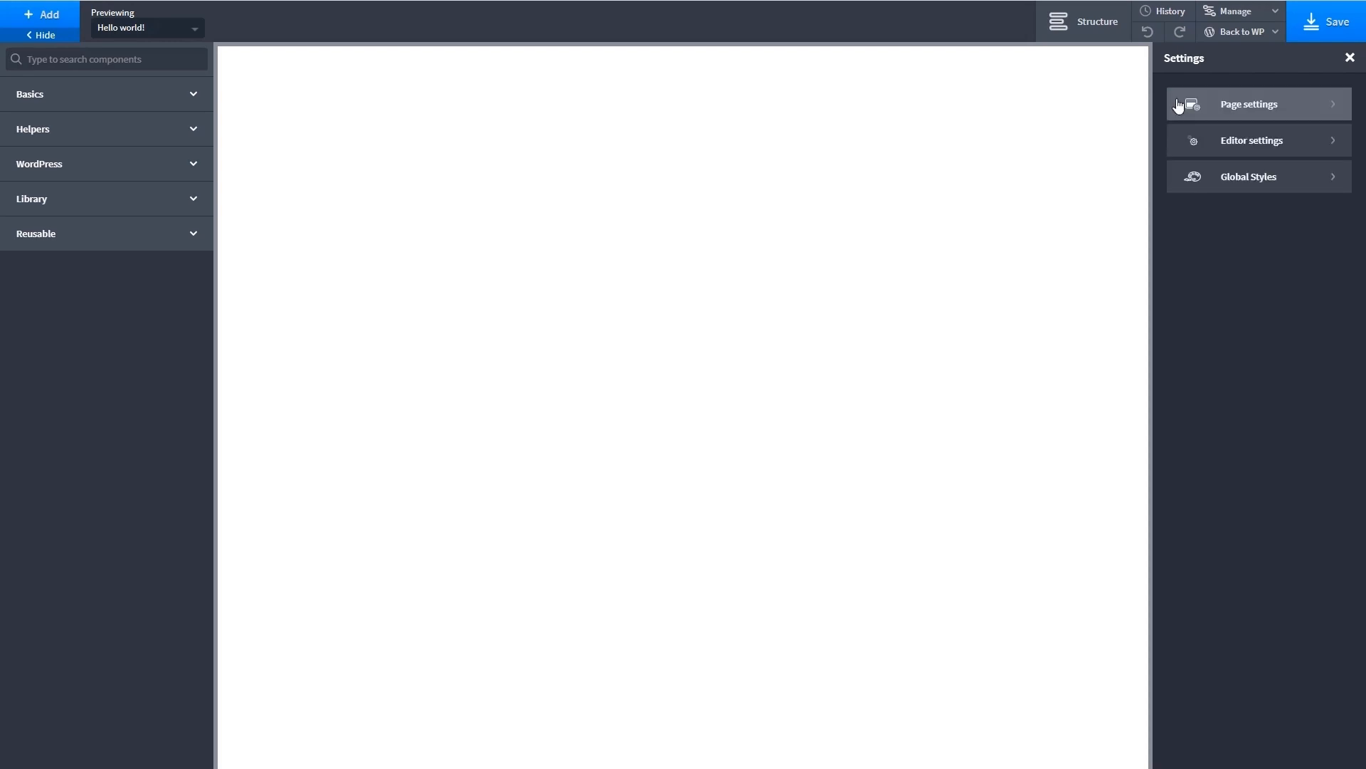
- Add a color named Medium Orange with the value #f2743b to the Global Colors set in the global styles
left_click(1312, 179)
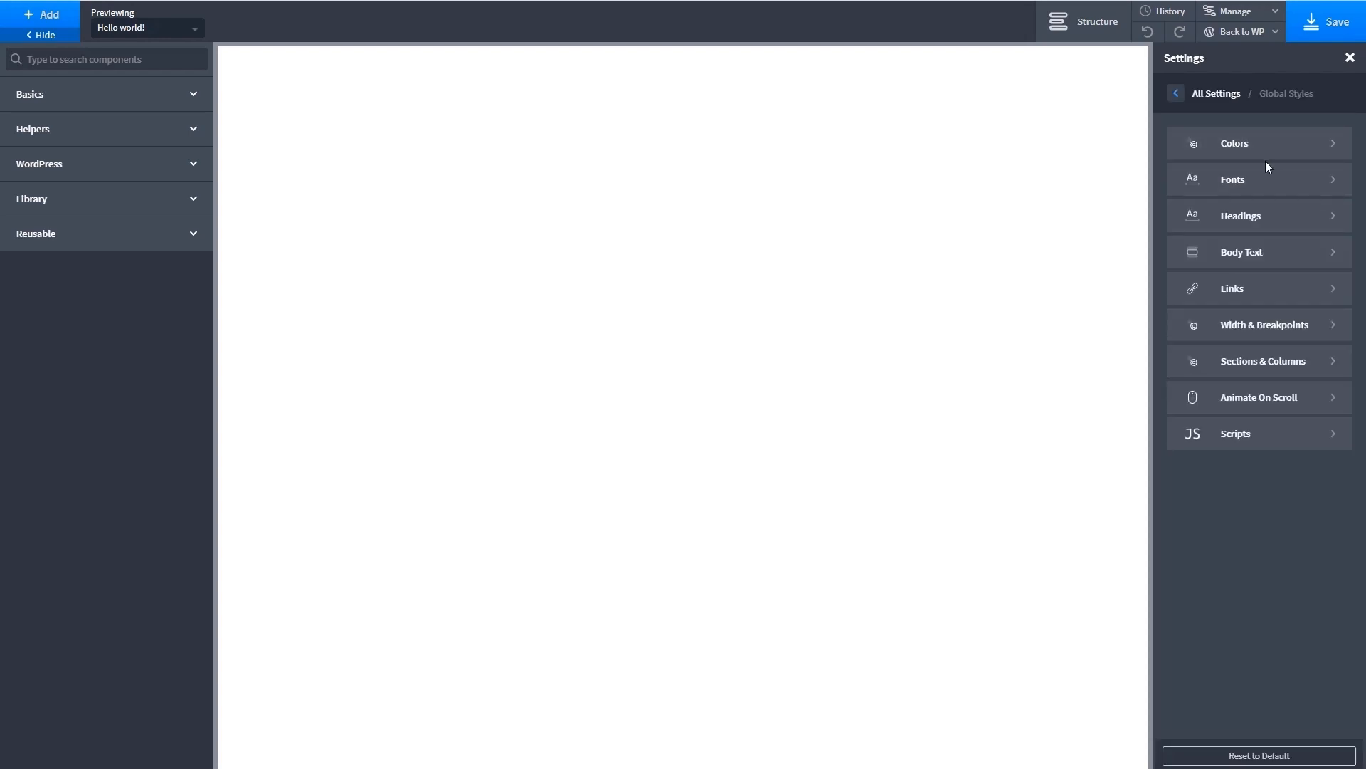
left_click(1330, 147)
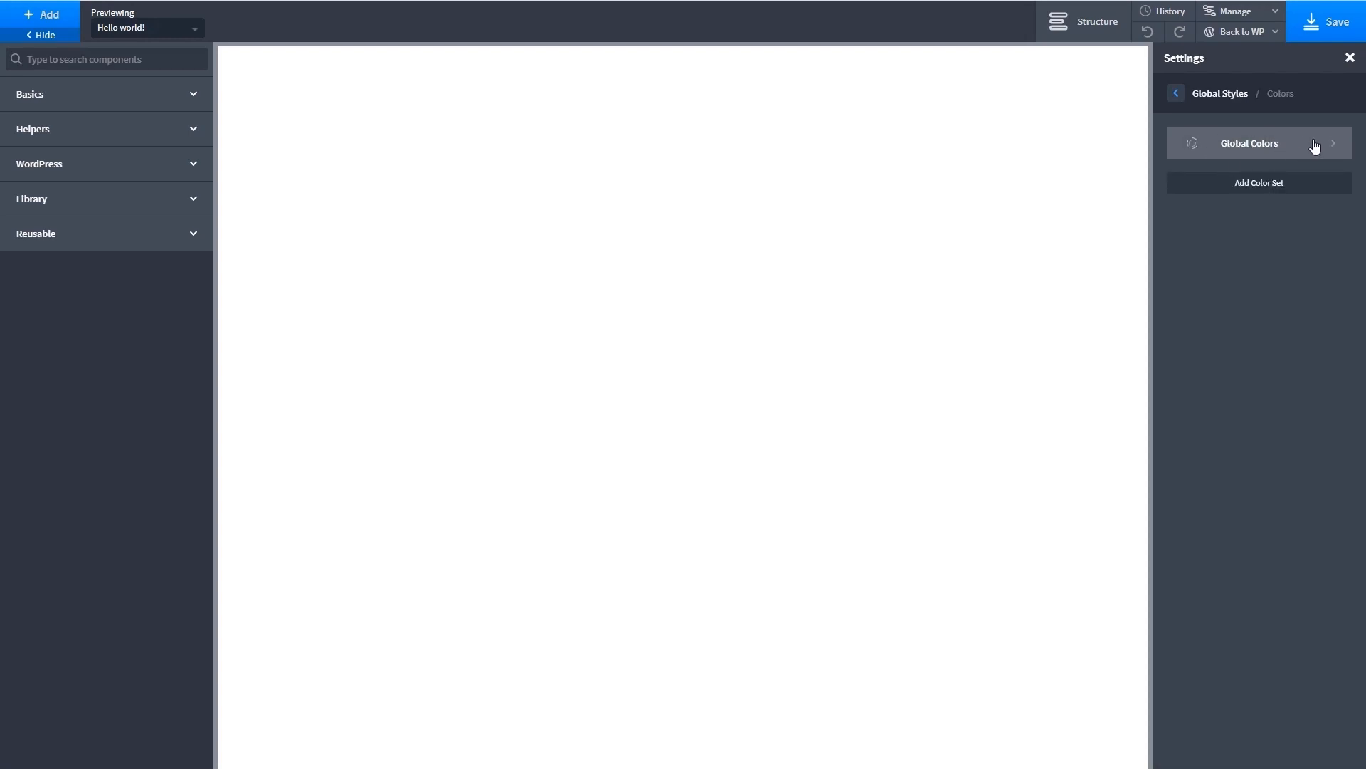
left_click(1315, 146)
left_click(1259, 139)
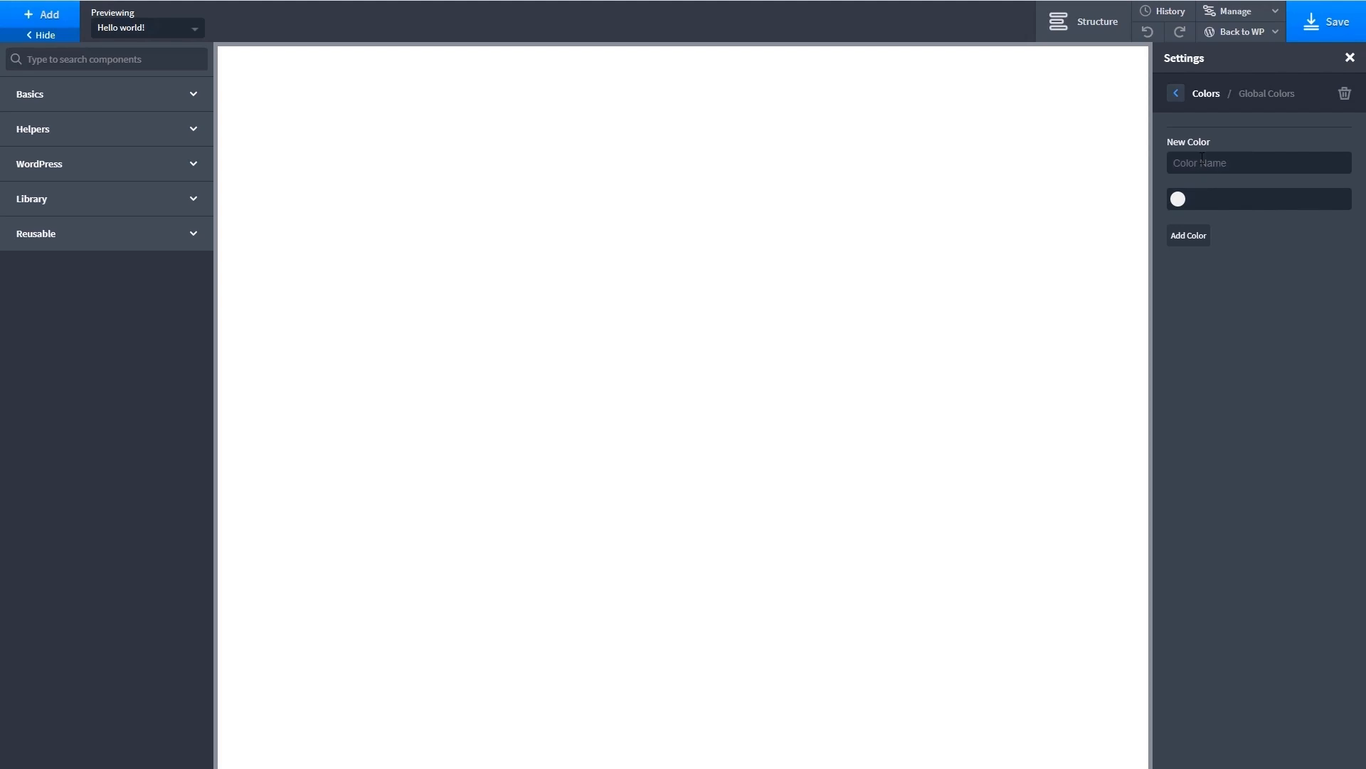
type("Medium Orange")
left_click(1239, 199)
type("#f2743b")
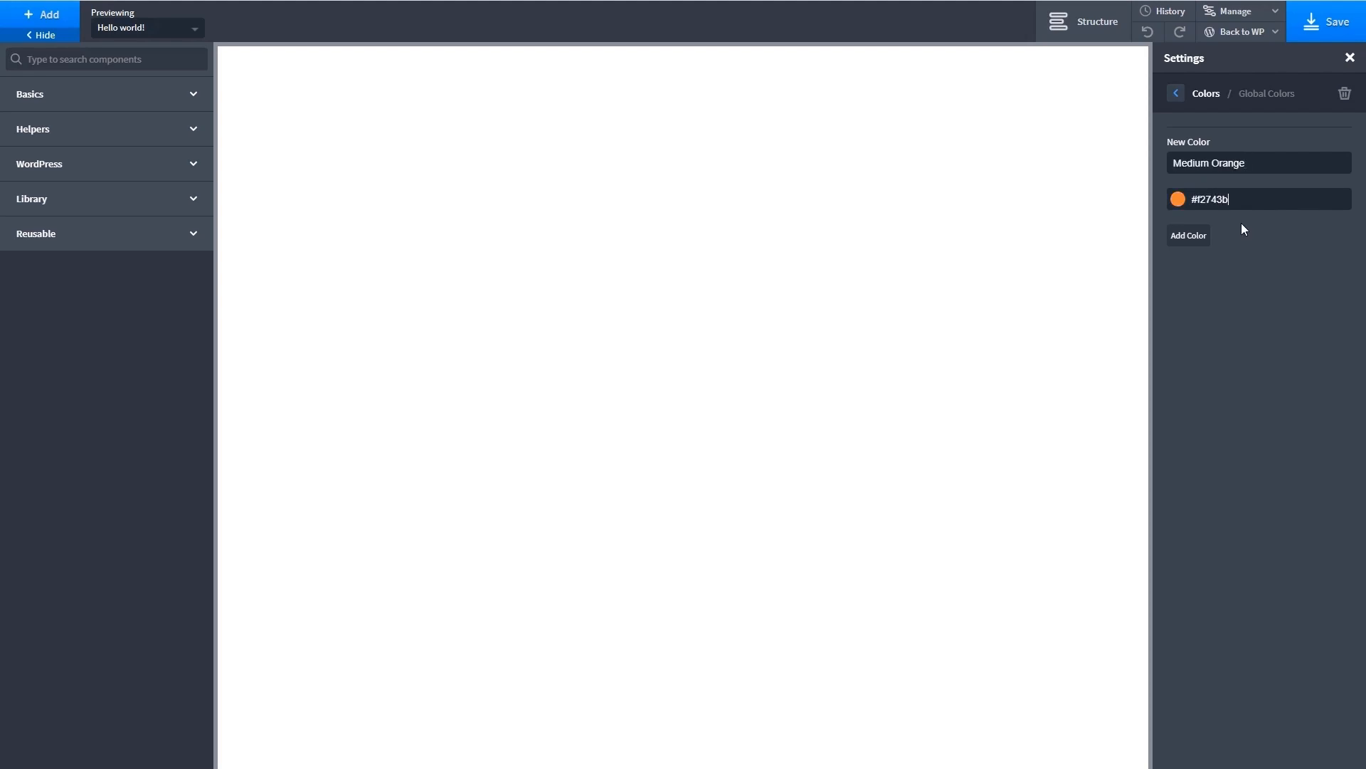
left_click(1183, 239)
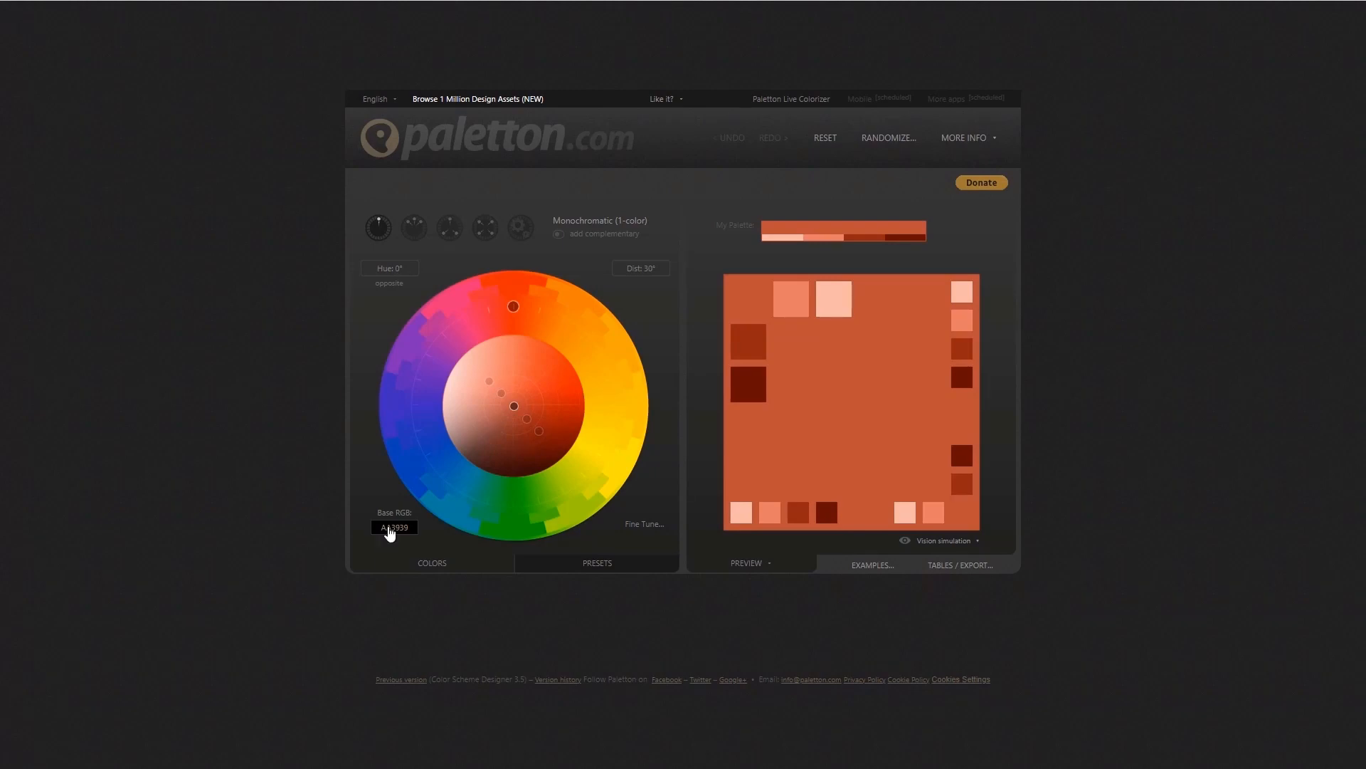
- In Paletton, set the base color to #f2743b and switch the scheme to Tetrad (4-colors)
left_click(390, 528)
type("#f2743b")
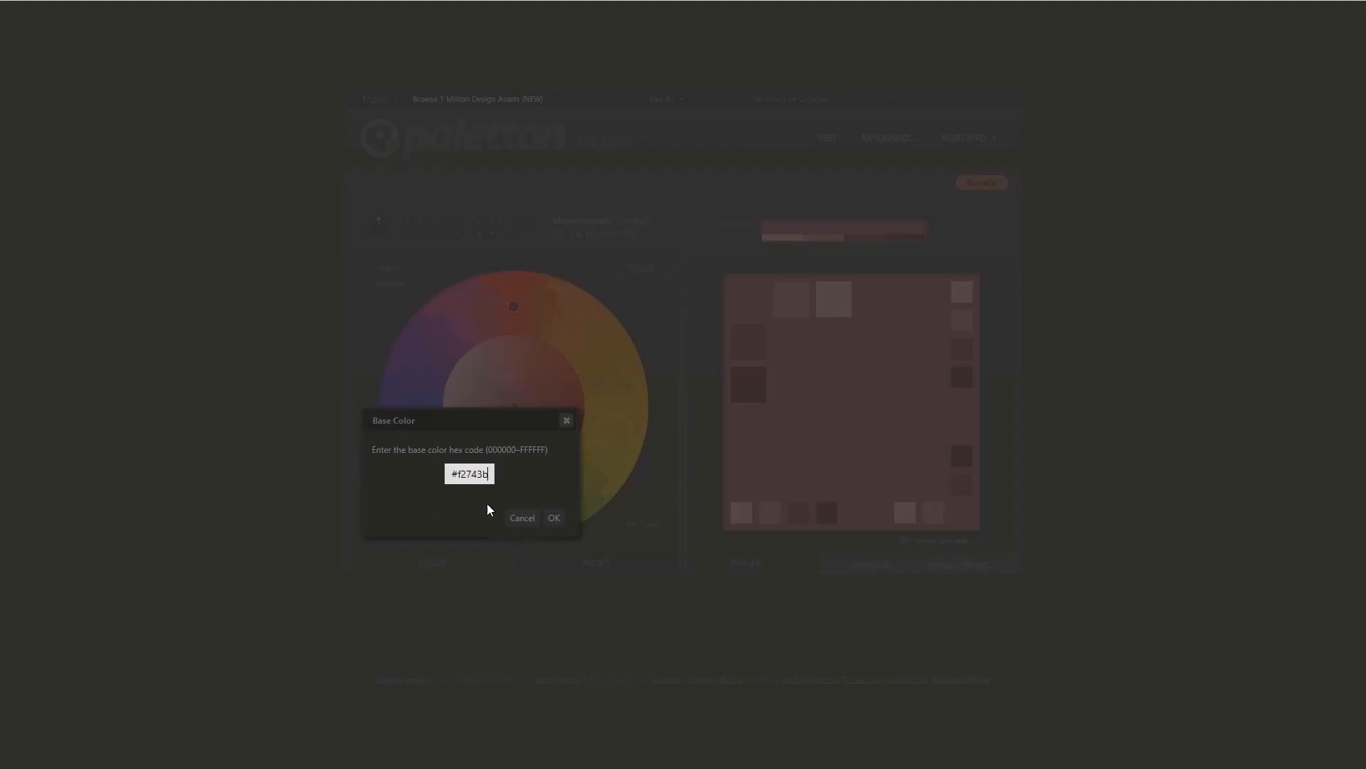
left_click(554, 519)
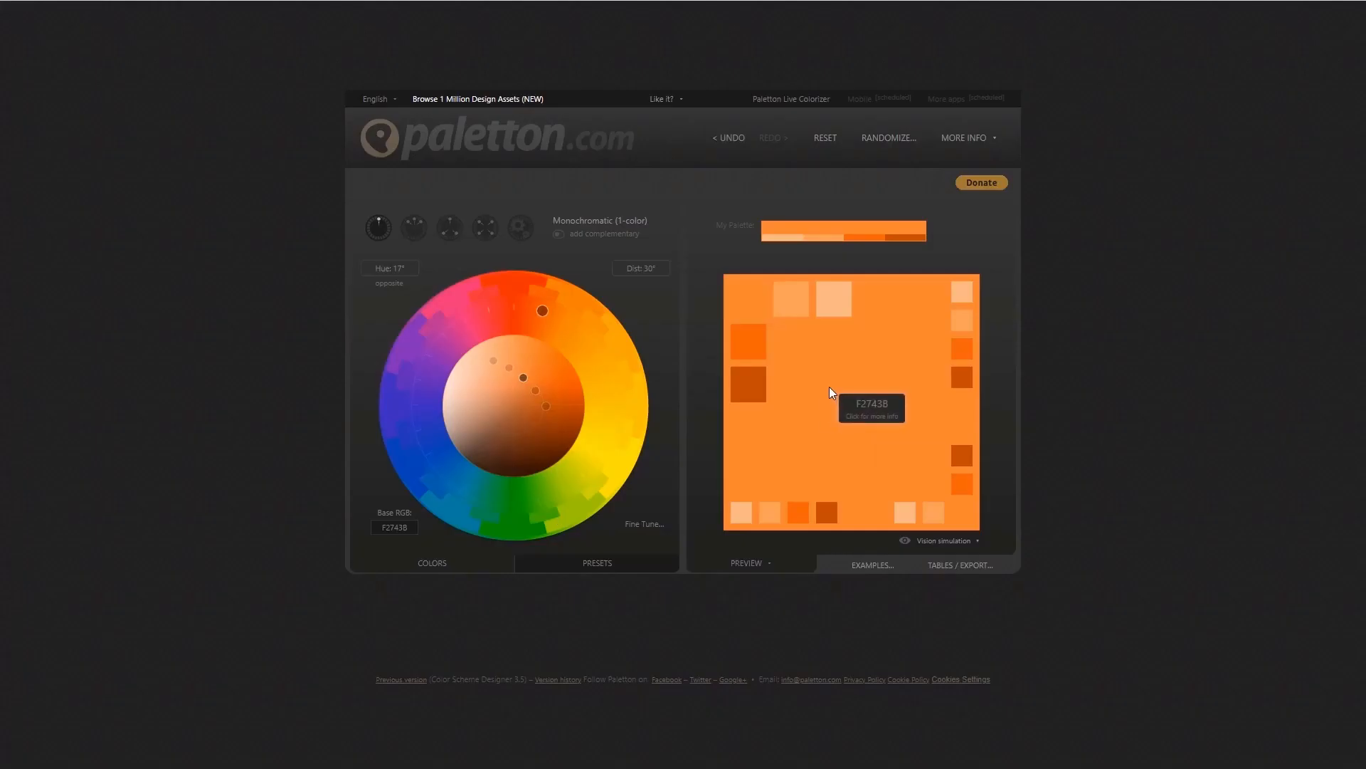
left_click(487, 229)
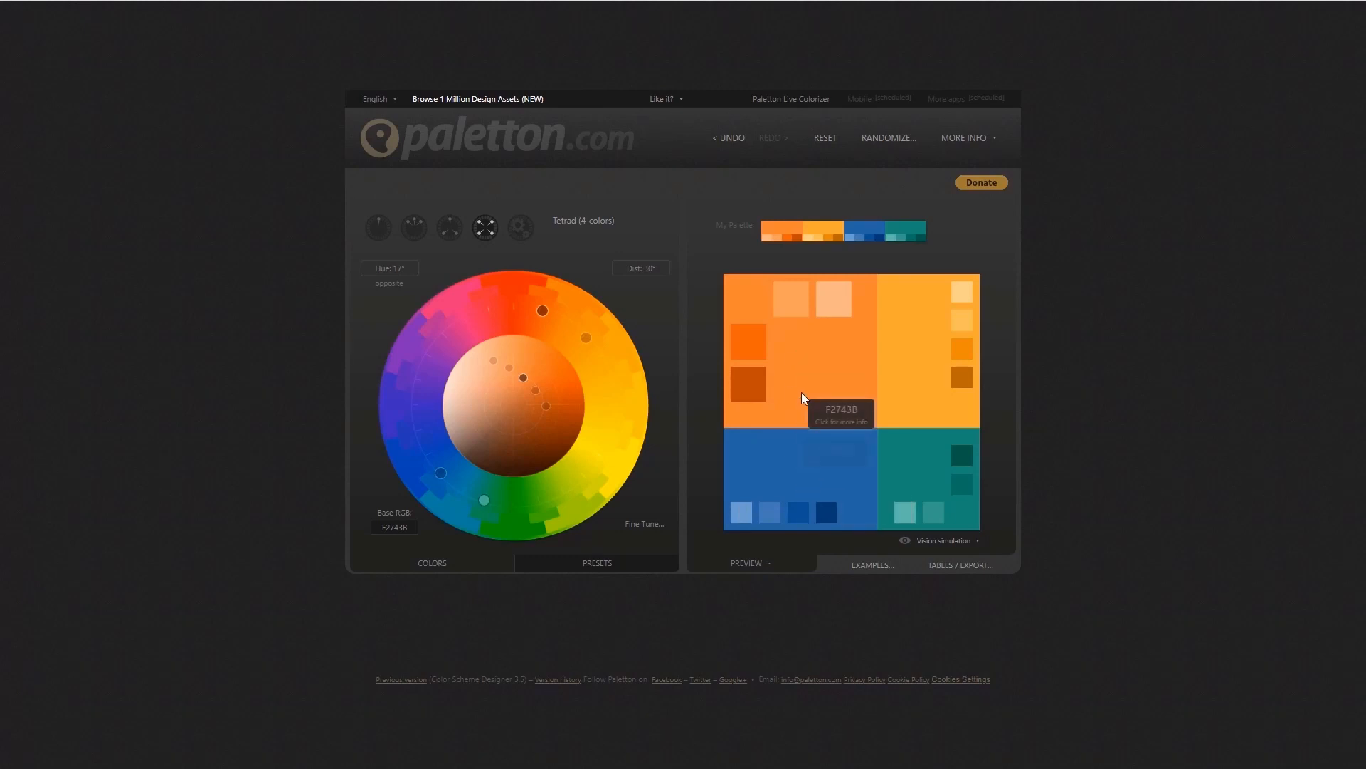
- Copy the lightest orange shade's hex code from Paletton and add it in Oxygen as global color Light Orange, #ffaf8b
left_click(834, 296)
double_click(849, 509)
key("ctrl+c")
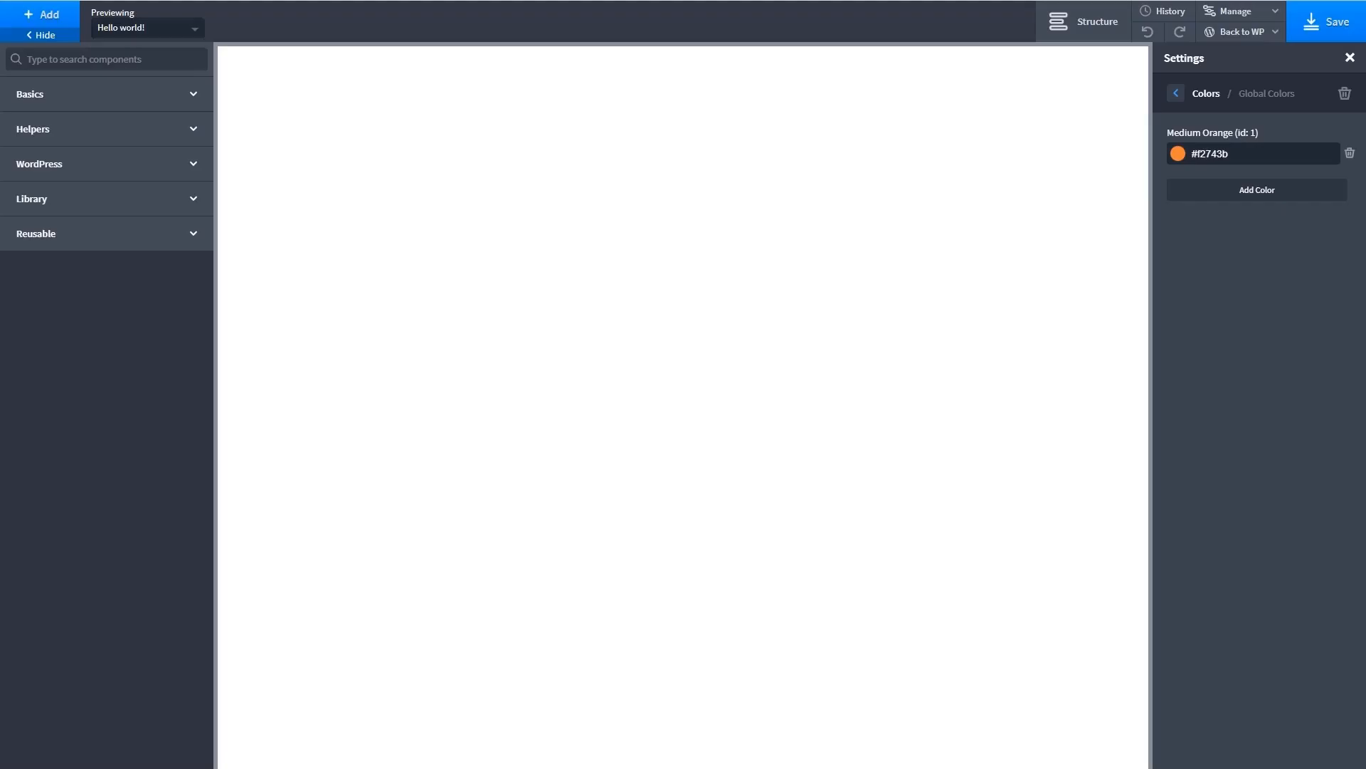
left_click(1241, 190)
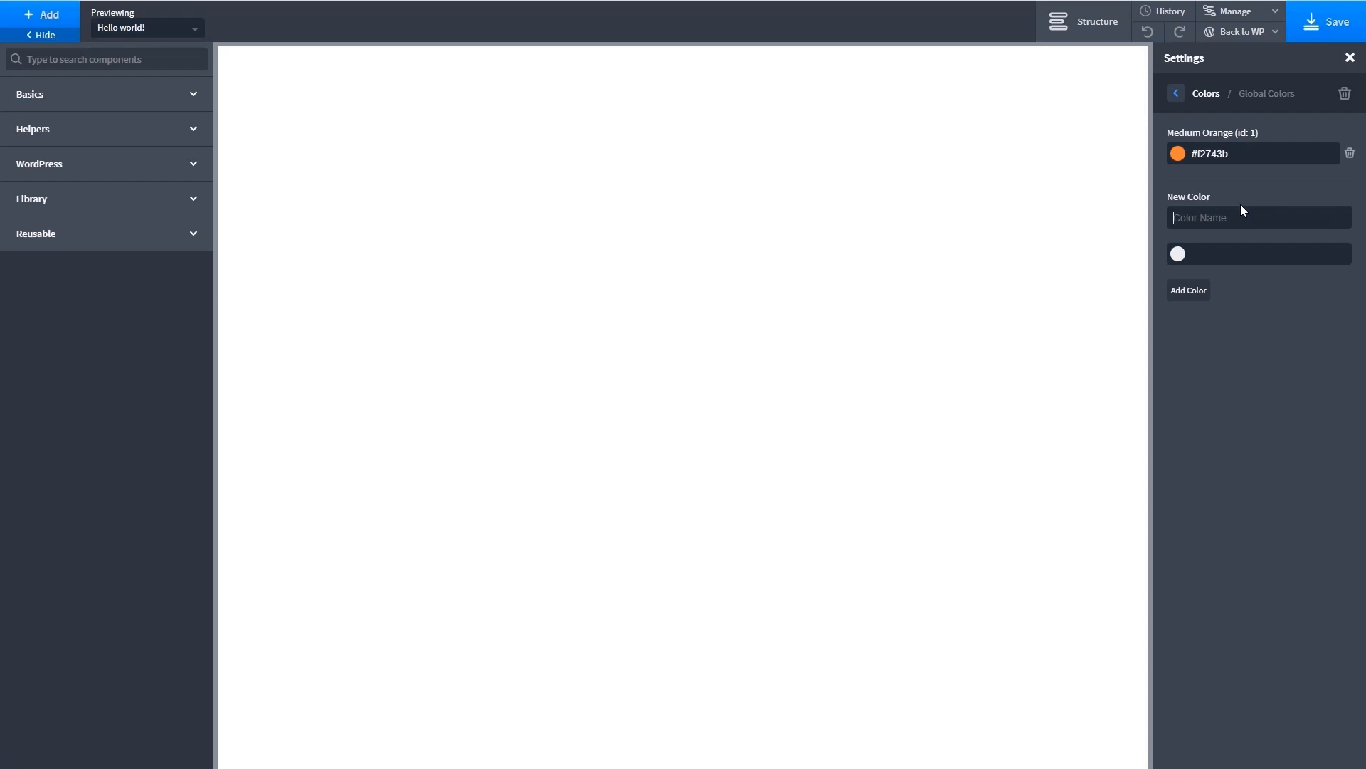
type("Light Orange")
key("Tab")
key("ctrl+v")
left_click(1187, 296)
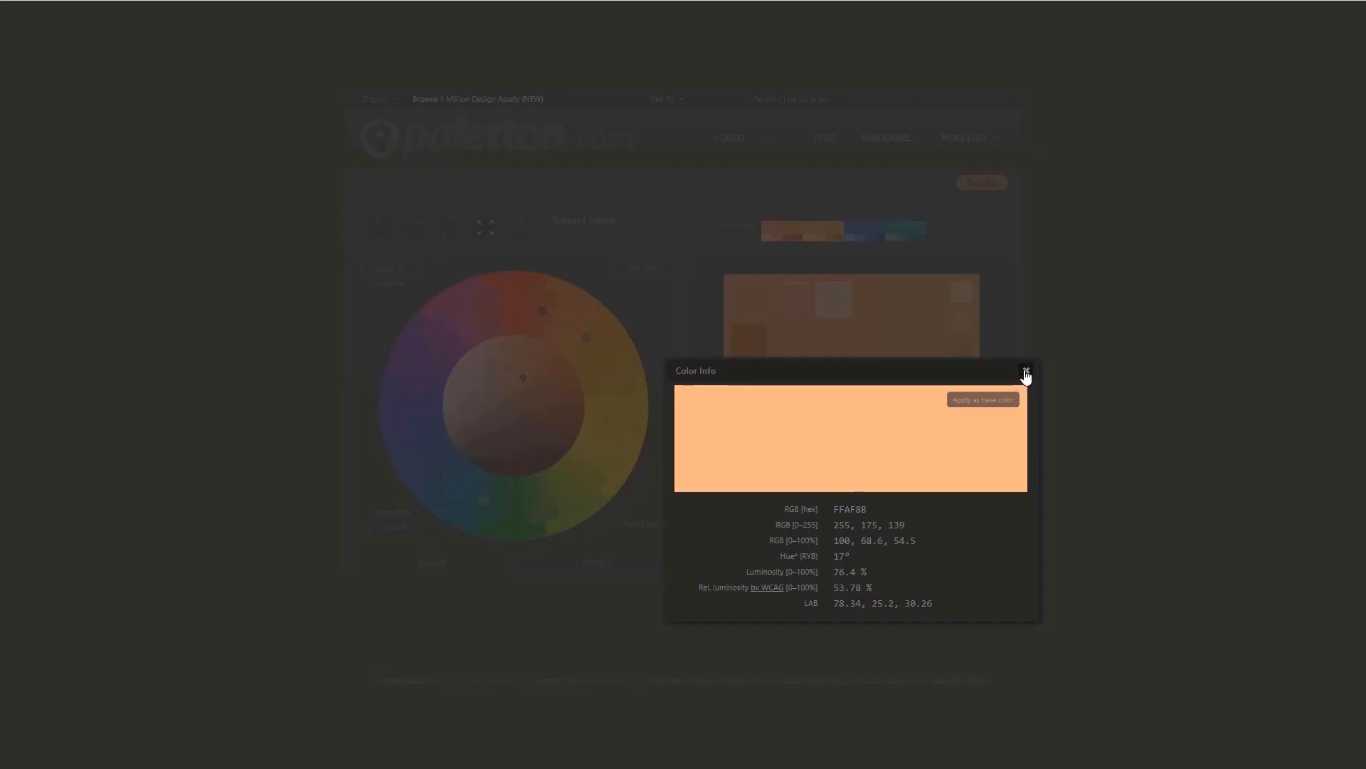
- Copy the darkest orange shade's hex code from Paletton and add it in Oxygen as global color Dark Orange, #a93906
left_click(1024, 372)
left_click(748, 385)
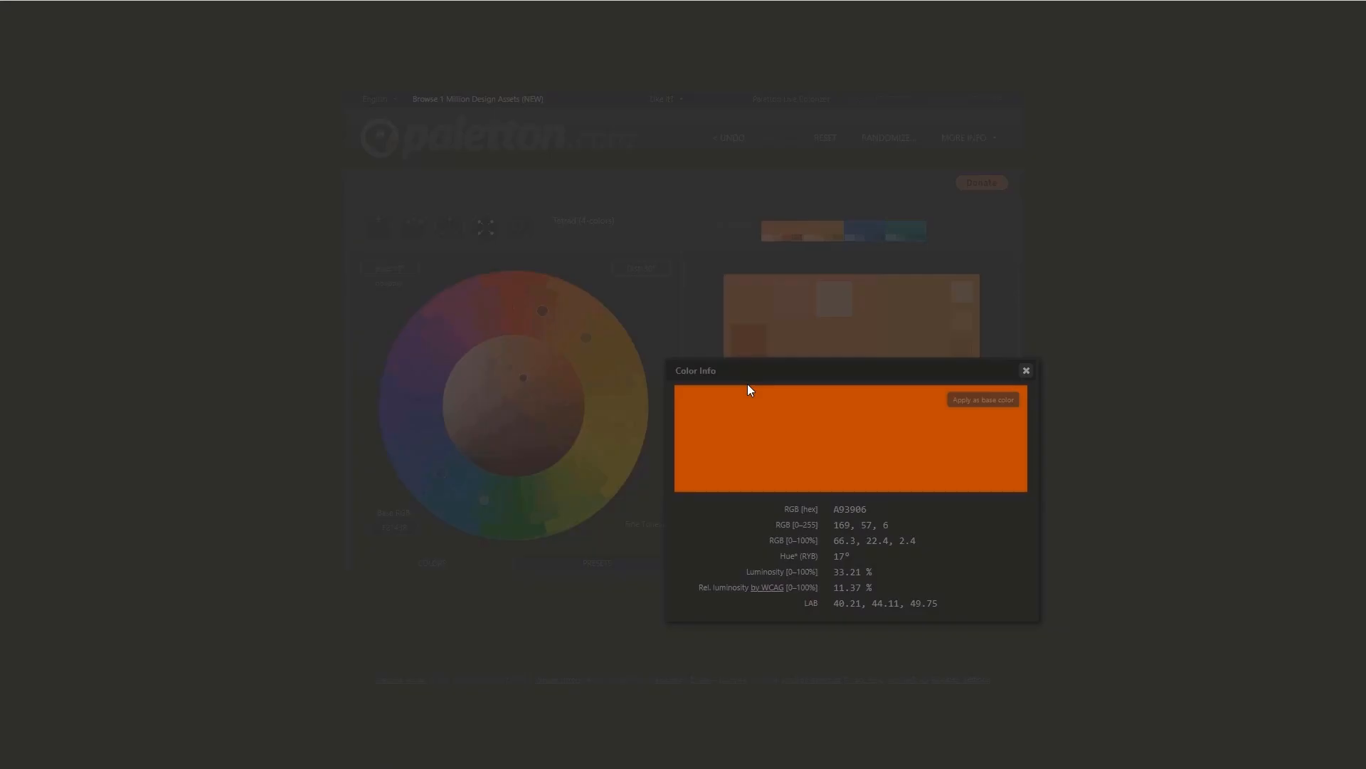
double_click(850, 509)
left_click(1026, 370)
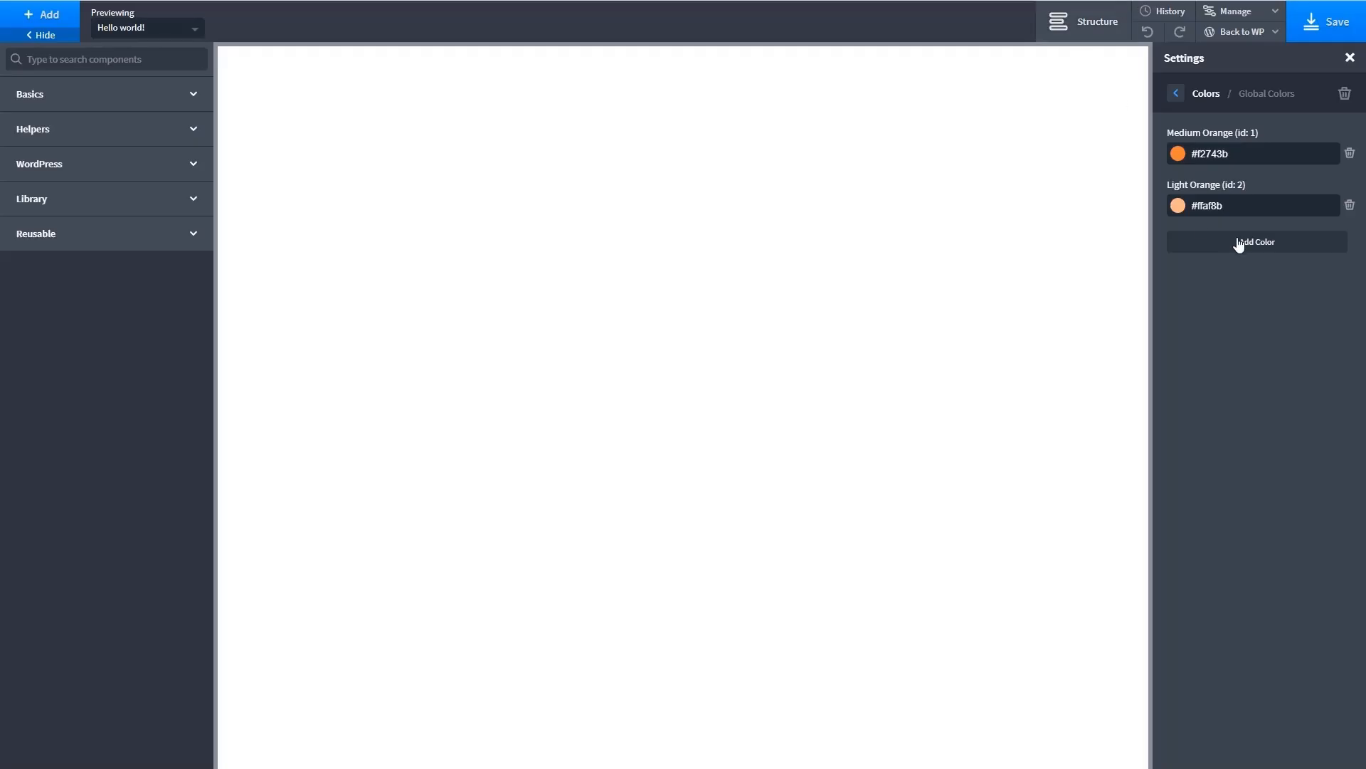
left_click(1239, 243)
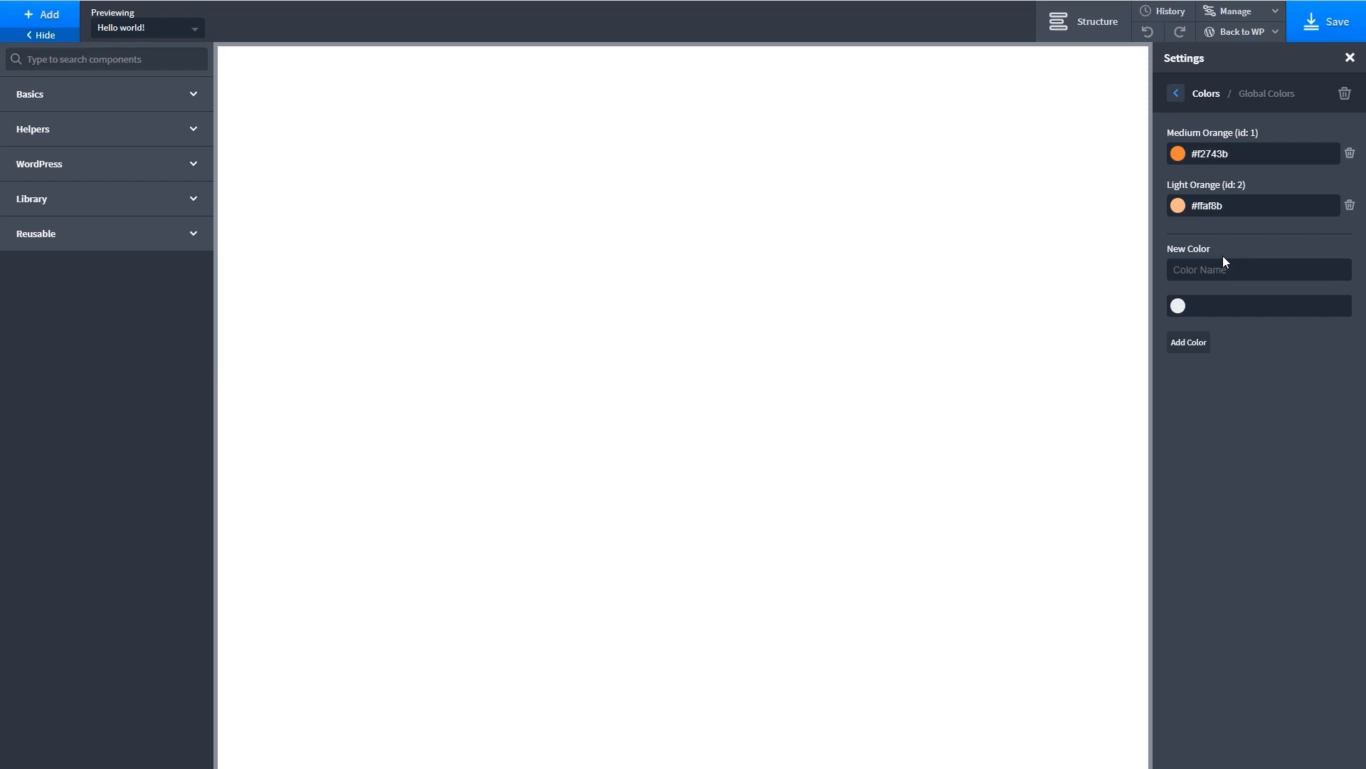
type("#D95012")
left_click(1189, 344)
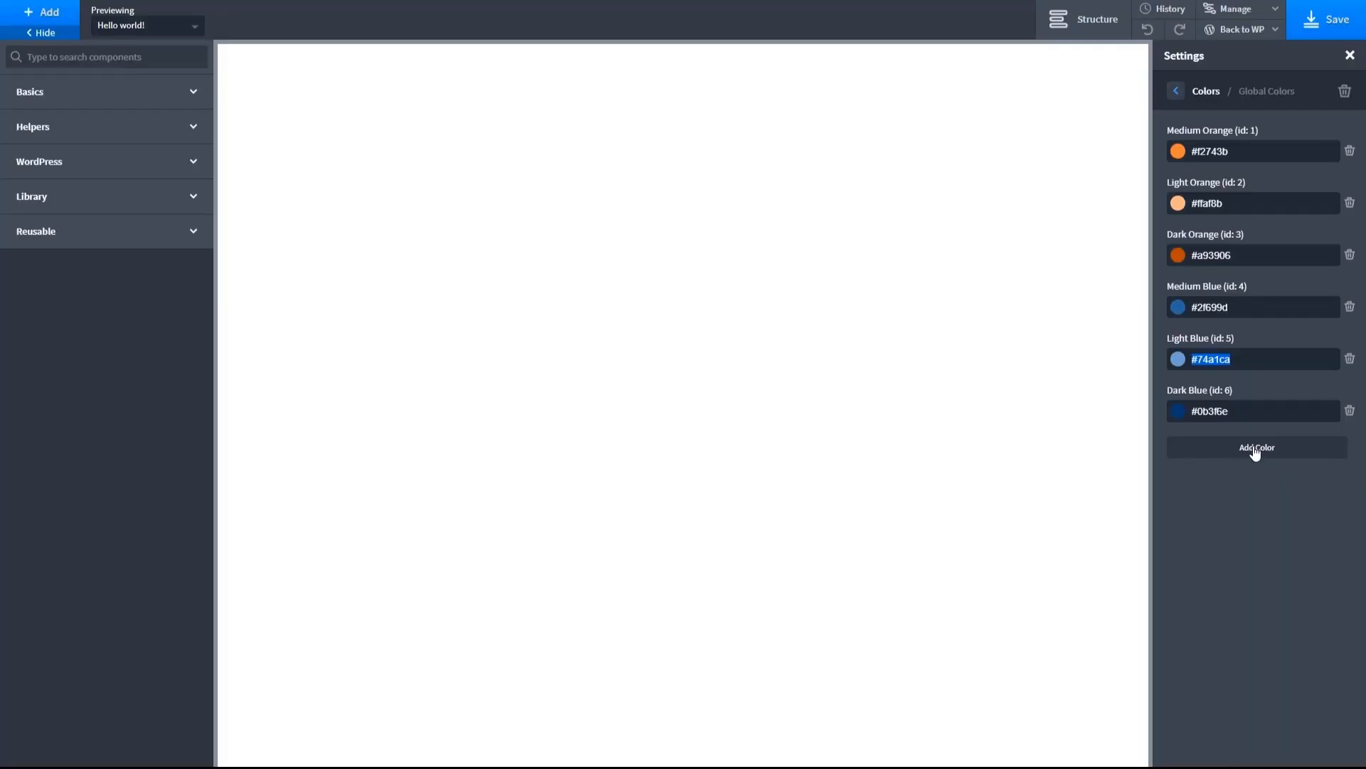
- Add a global color named Blue White, lightening the light blue #74a1ca to #eaf1ff
left_click(1256, 448)
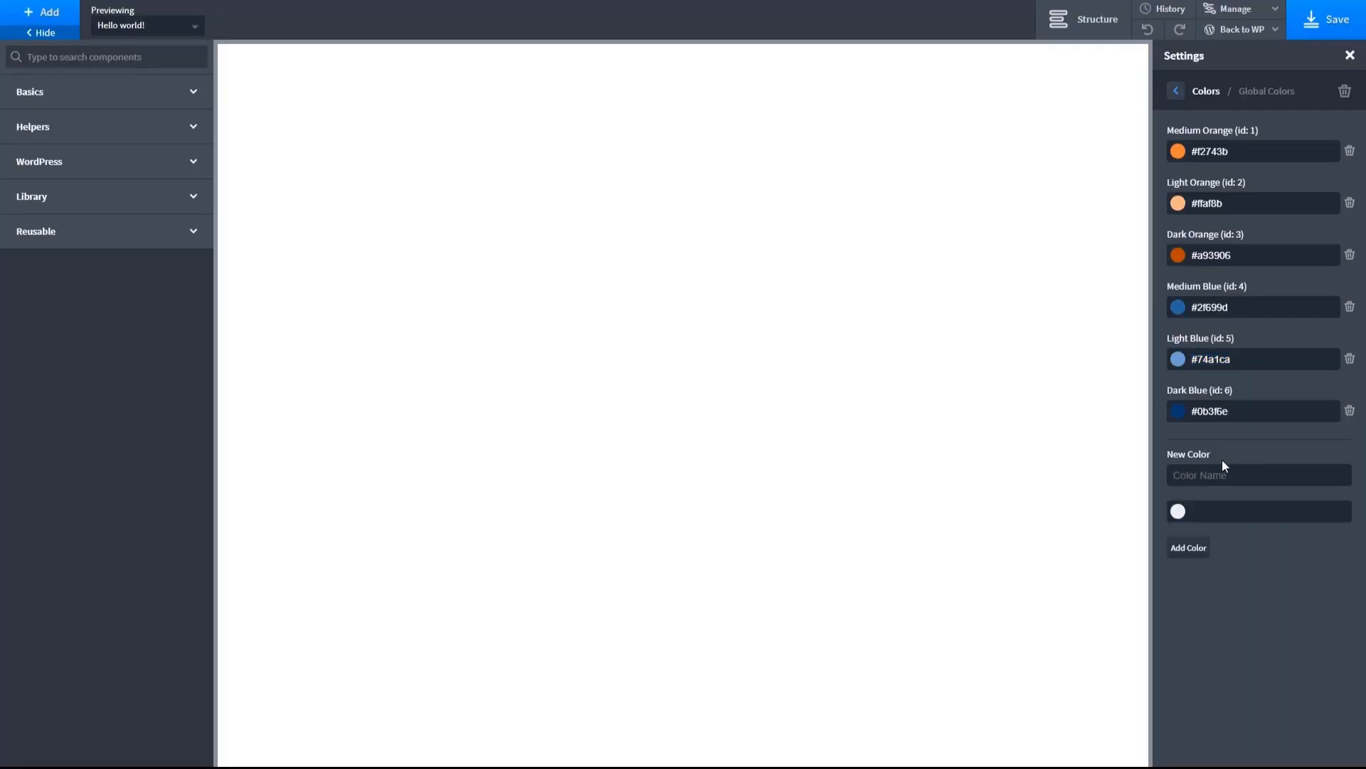
type("Blue White")
left_click(1179, 512)
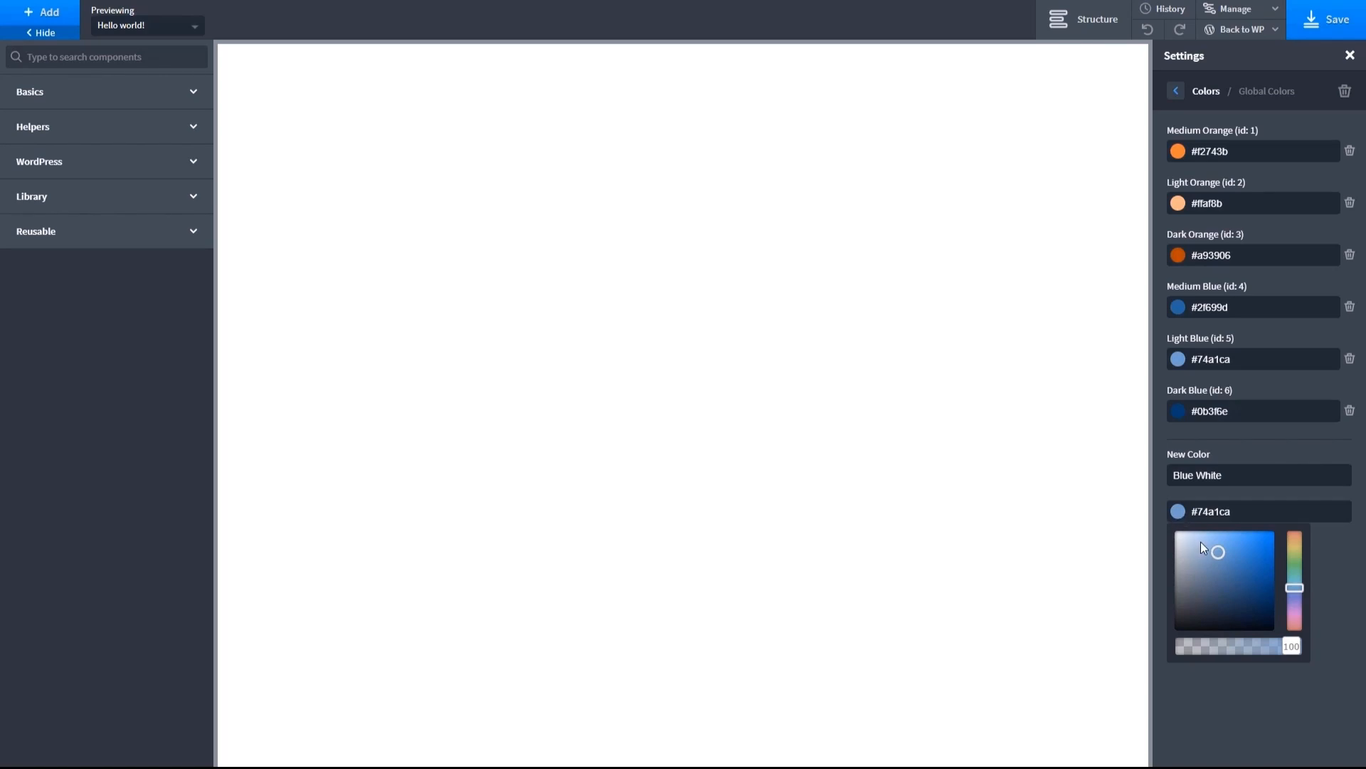
left_click_drag(1219, 552, 1183, 531)
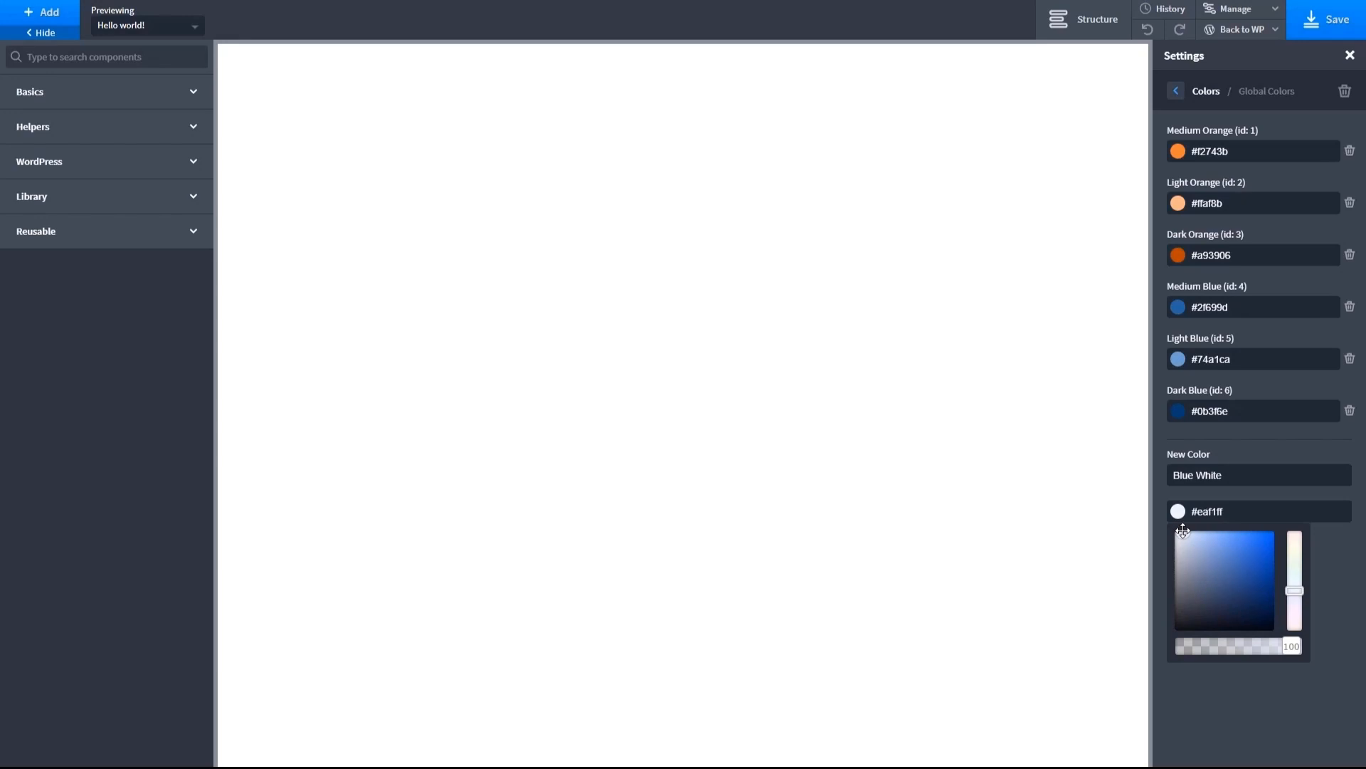
left_click(1161, 523)
left_click(1193, 554)
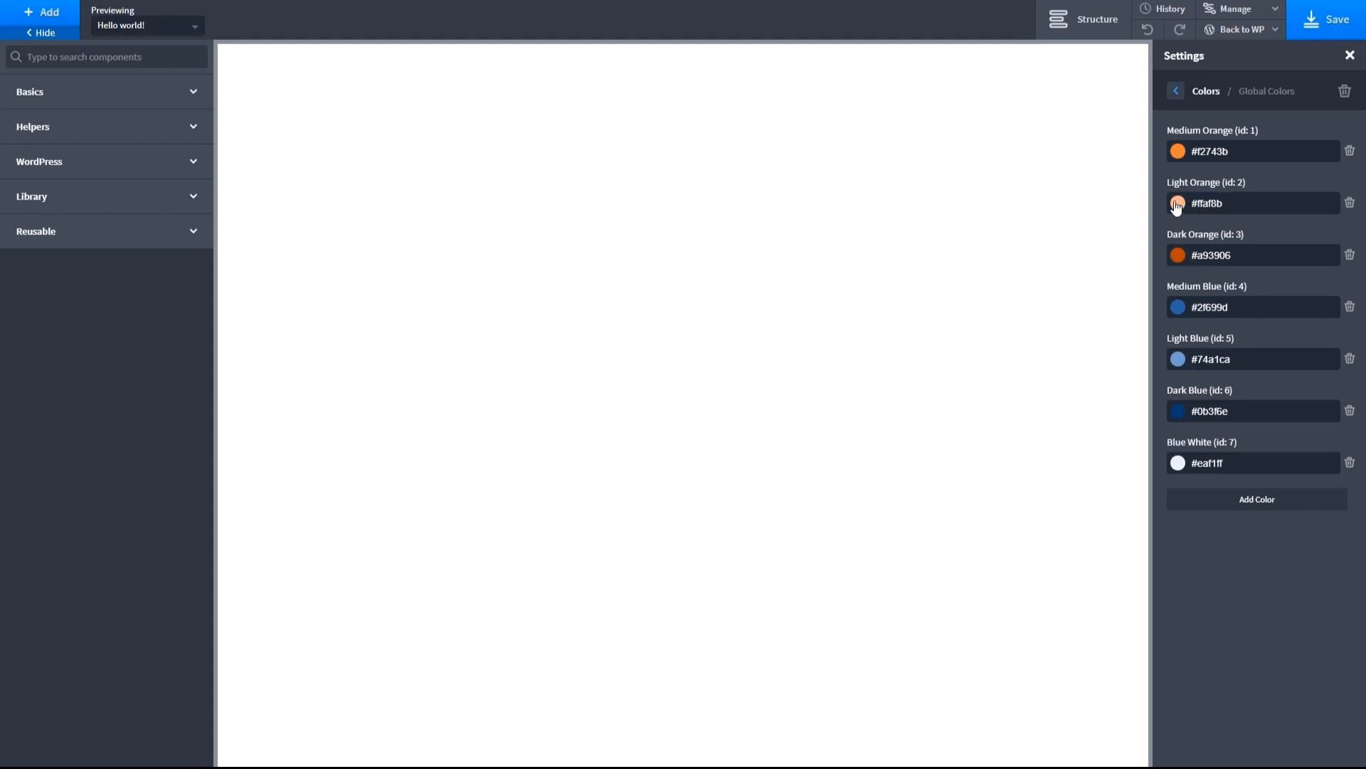
- Add a global color named Orange White, lightening the medium orange to #efd9ce, and save the template
left_click_drag(1229, 152, 1192, 153)
left_click(1245, 500)
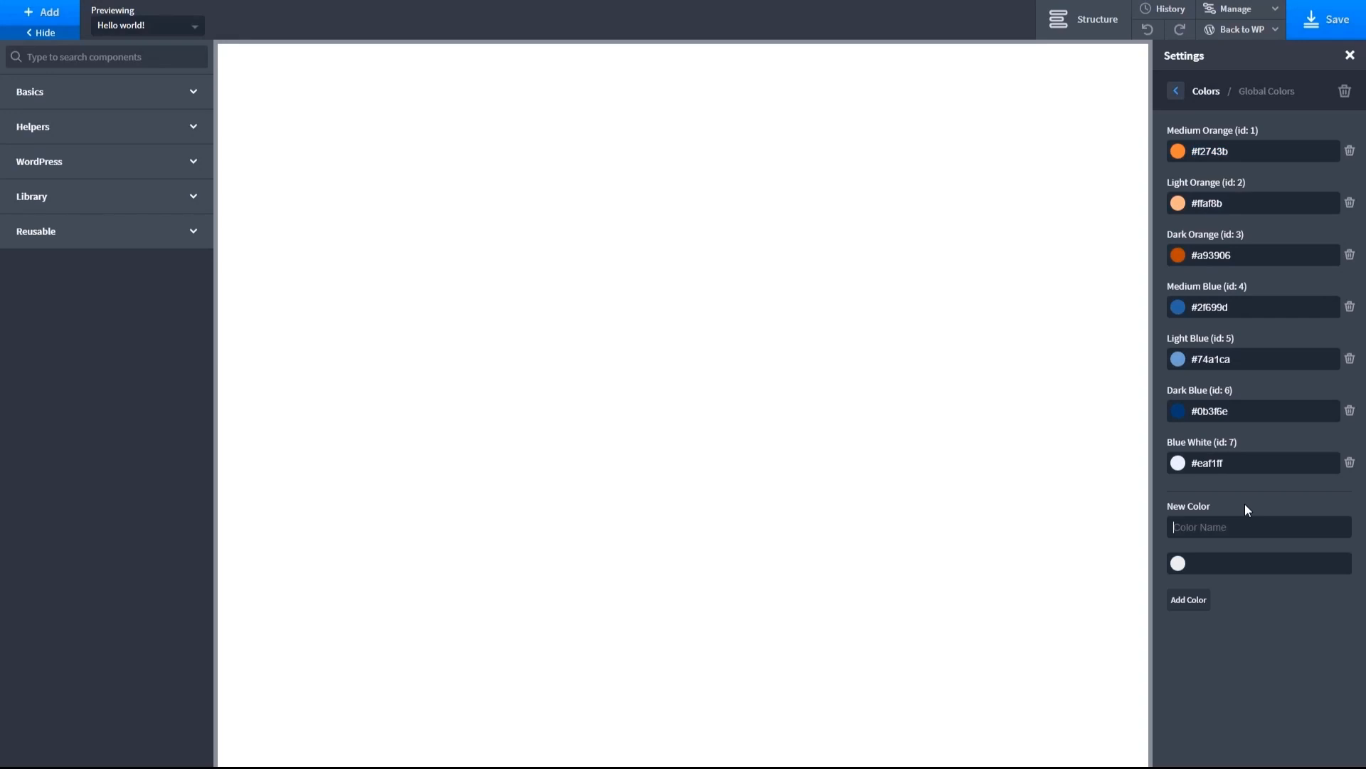
type("Orange White")
left_click(1214, 564)
type("#efd9ce")
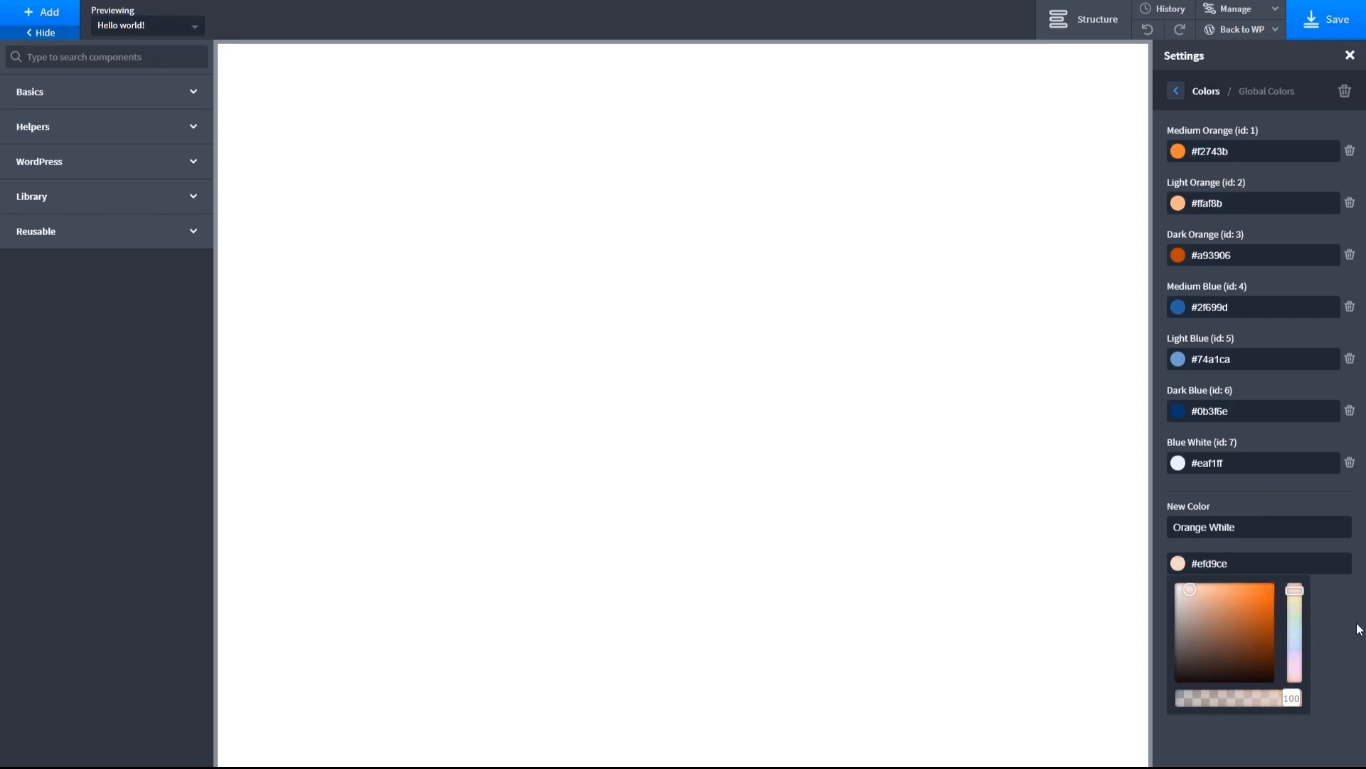
left_click(1195, 607)
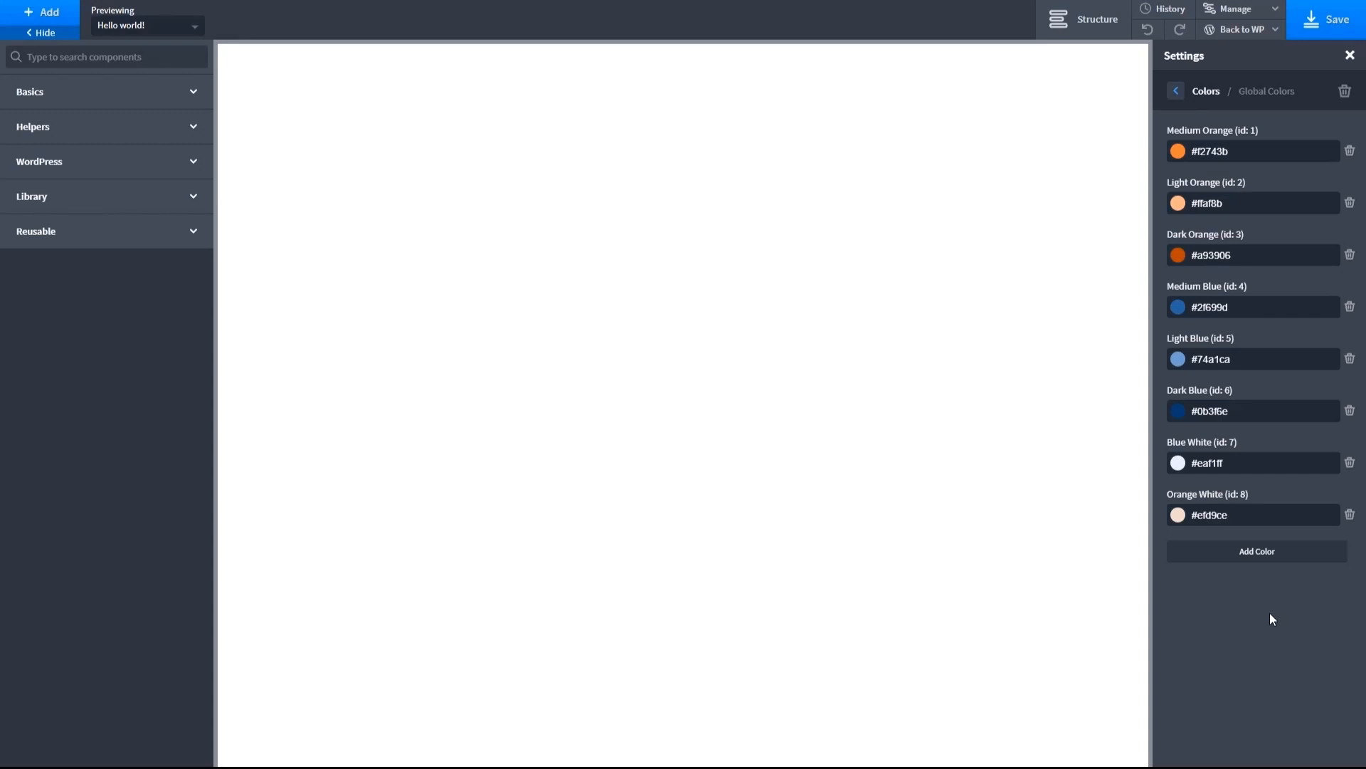
left_click(1318, 25)
- Set the global display font to Roboto
left_click(1177, 91)
left_click(1178, 94)
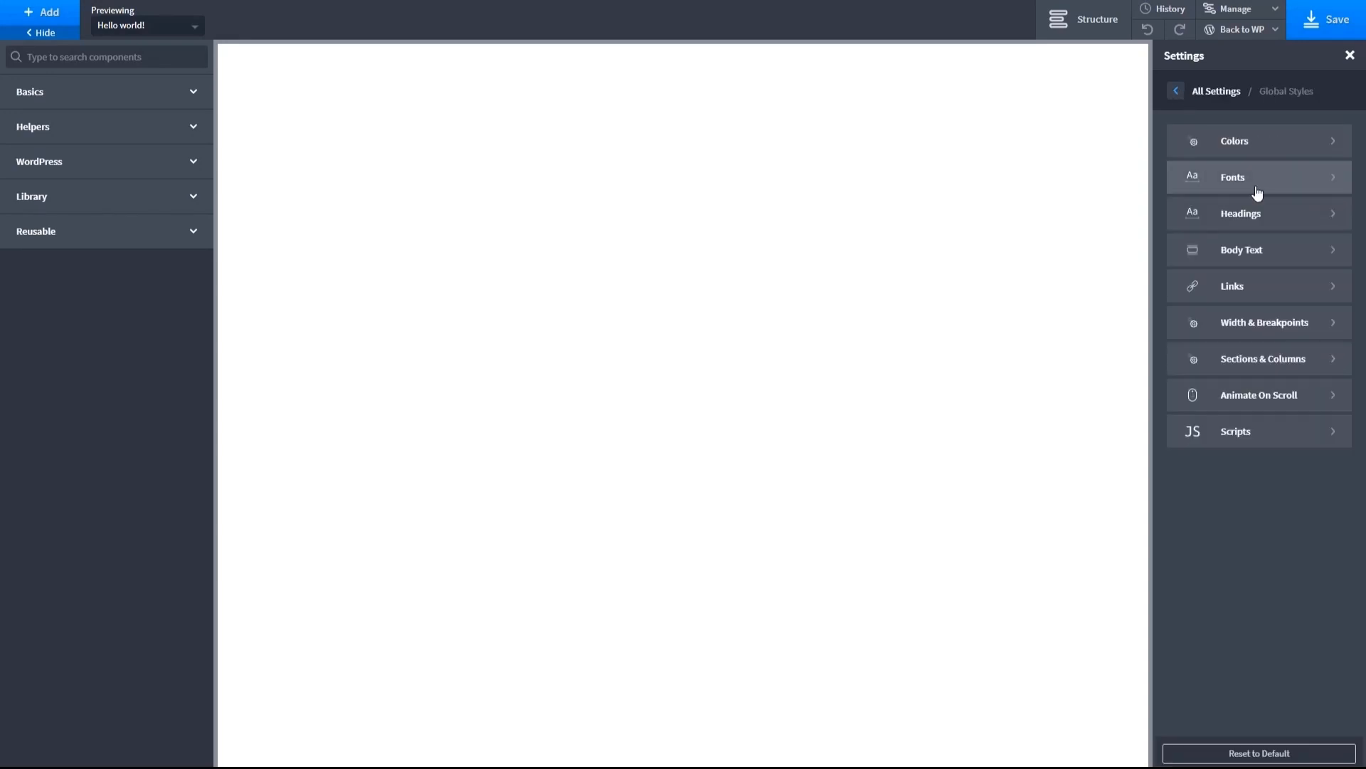
left_click(1255, 188)
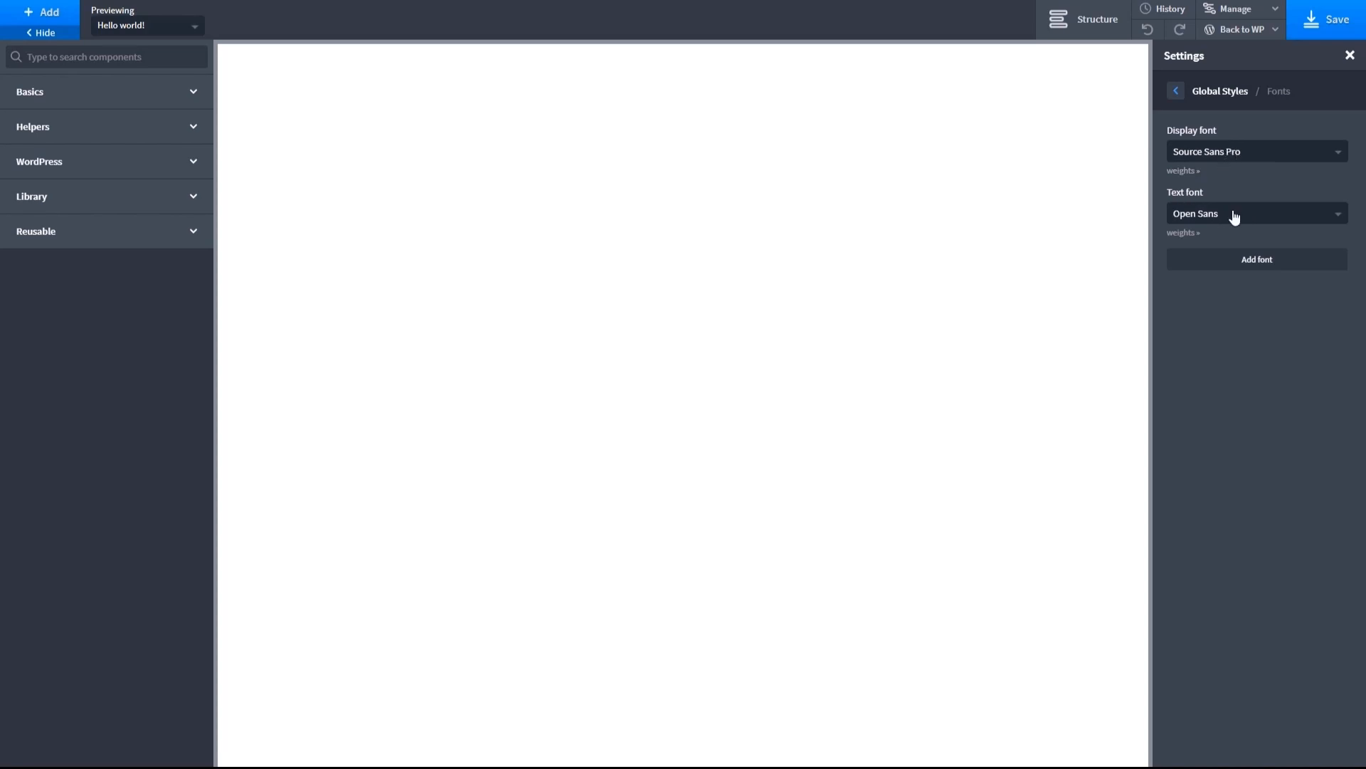
left_click(1255, 154)
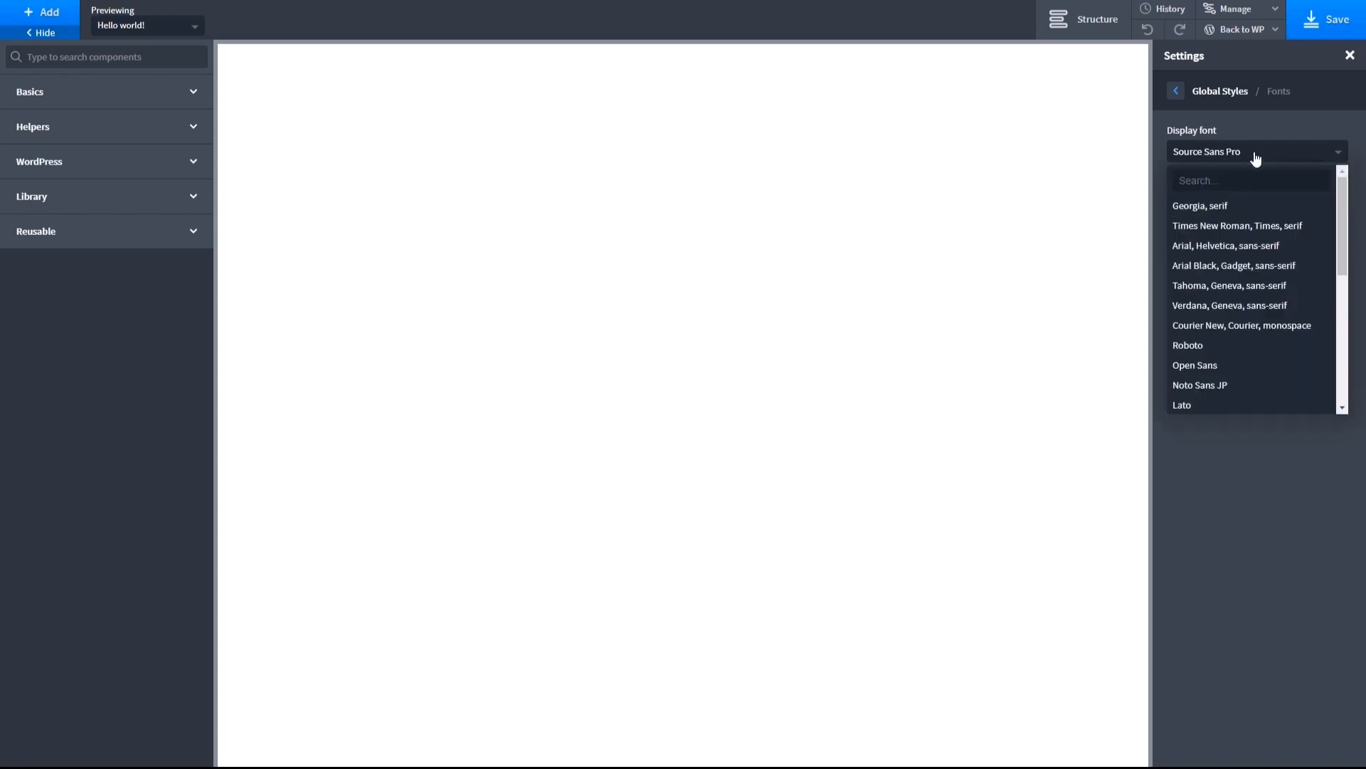
left_click(1186, 346)
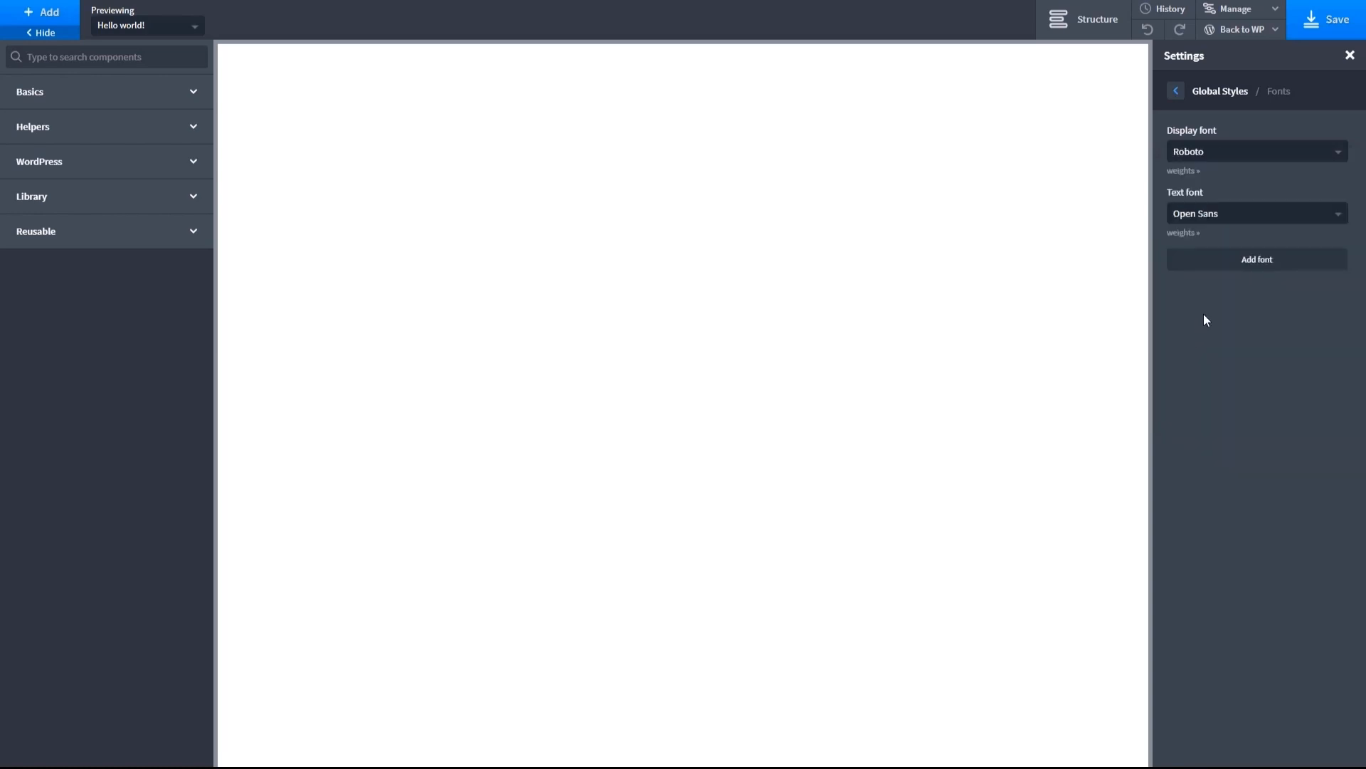
left_click(1176, 91)
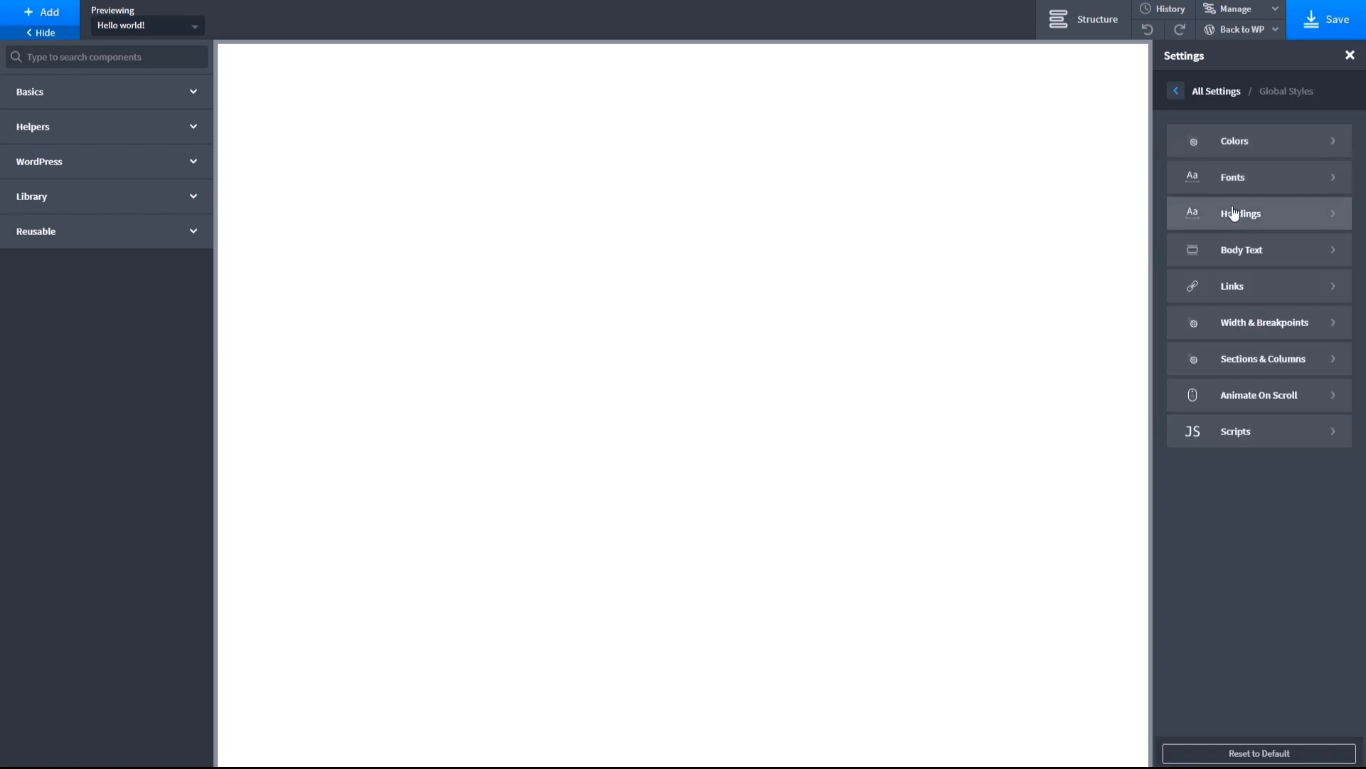
- Set the global H1 heading color to the Dark Blue global color
left_click(1234, 214)
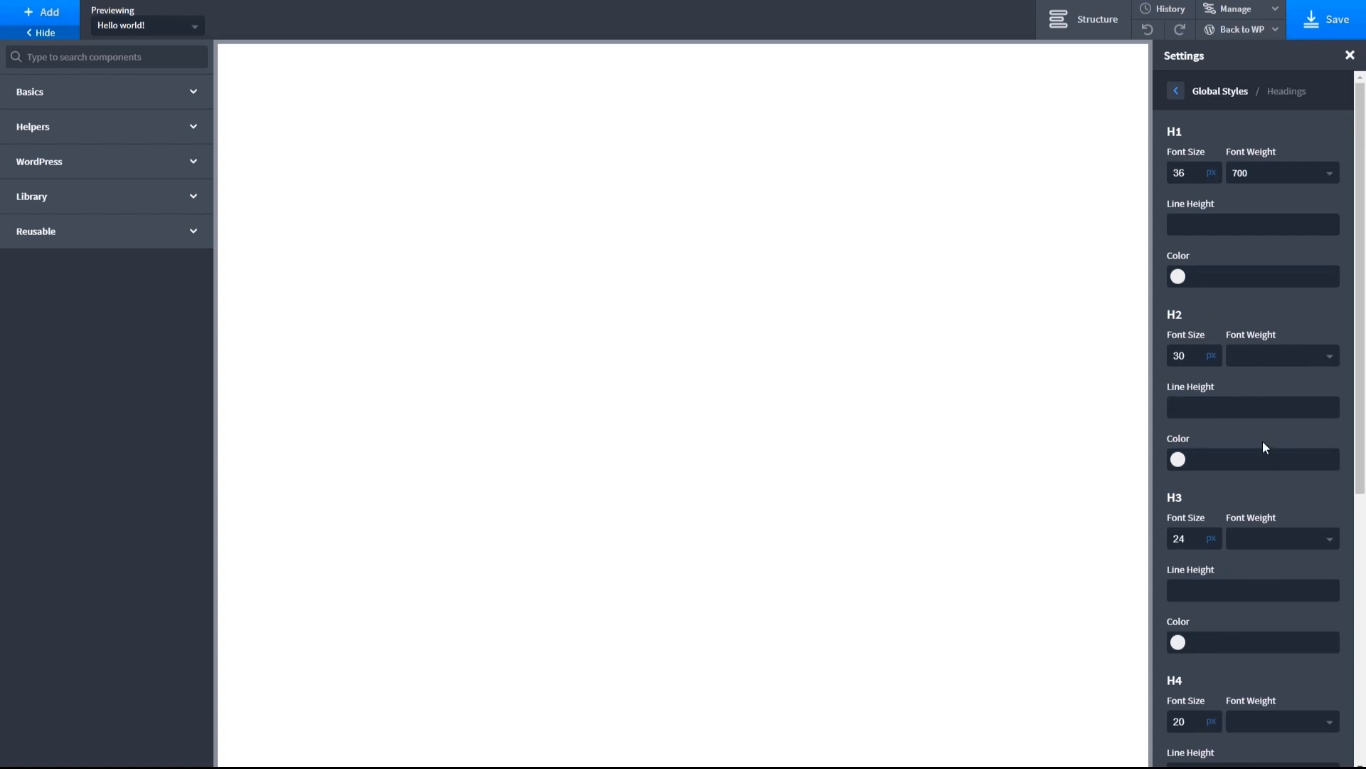
left_click(1178, 277)
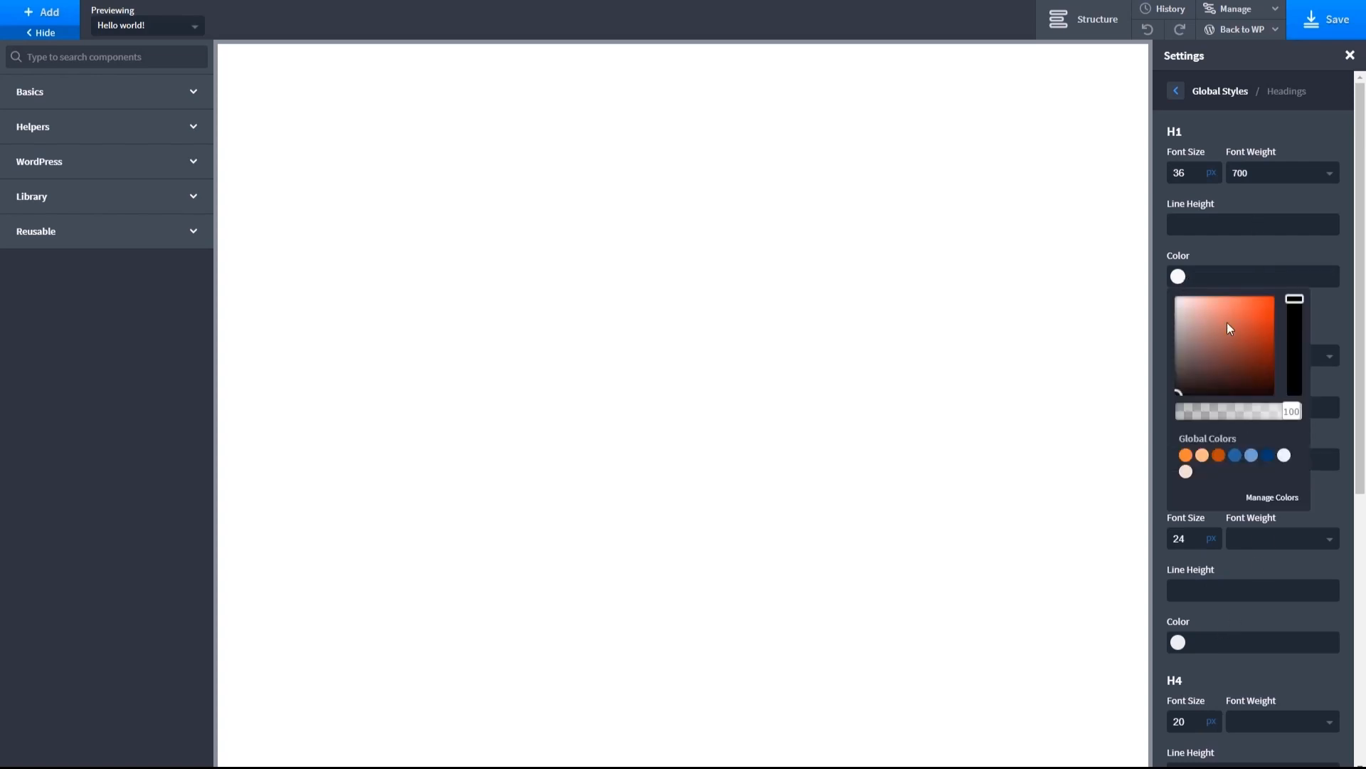
left_click(1269, 455)
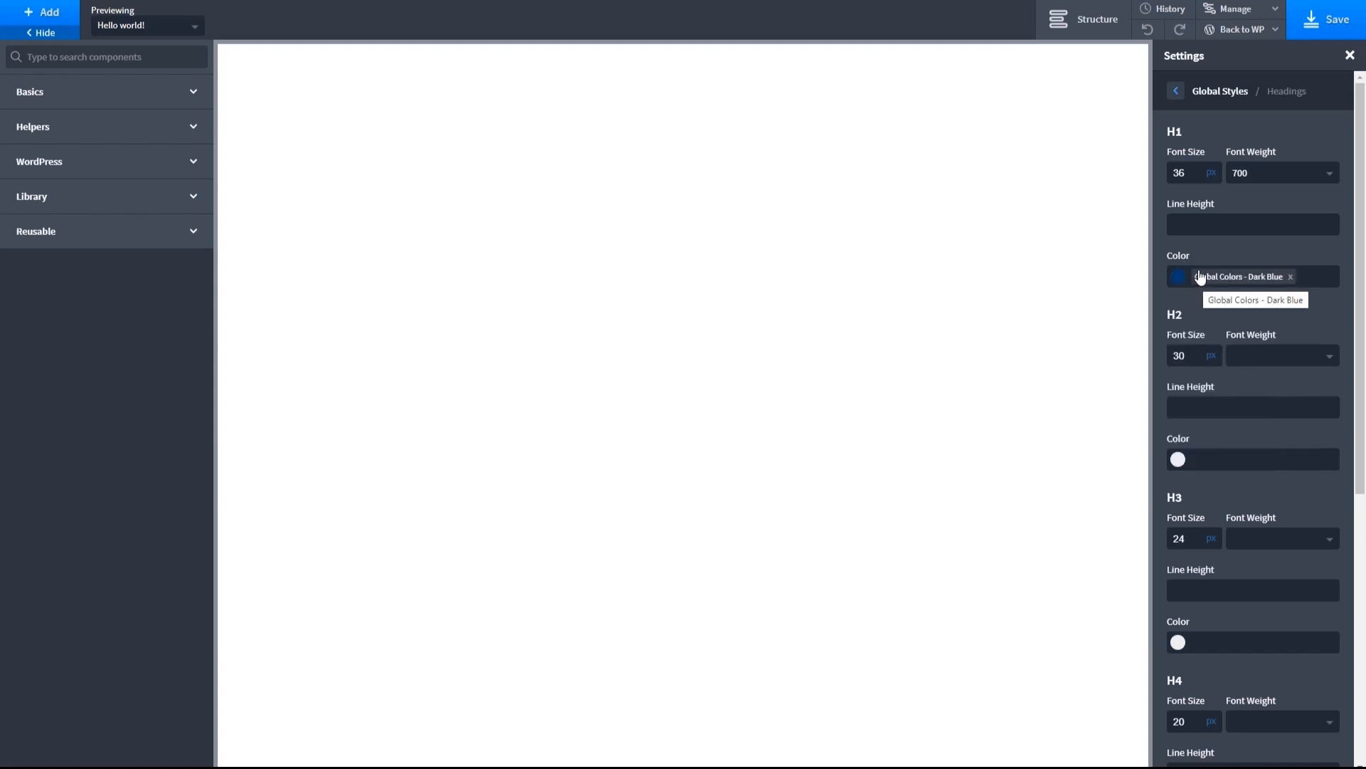
- Set the global body text to font size 18 px and a custom dark blue color #354d6b
left_click(1175, 92)
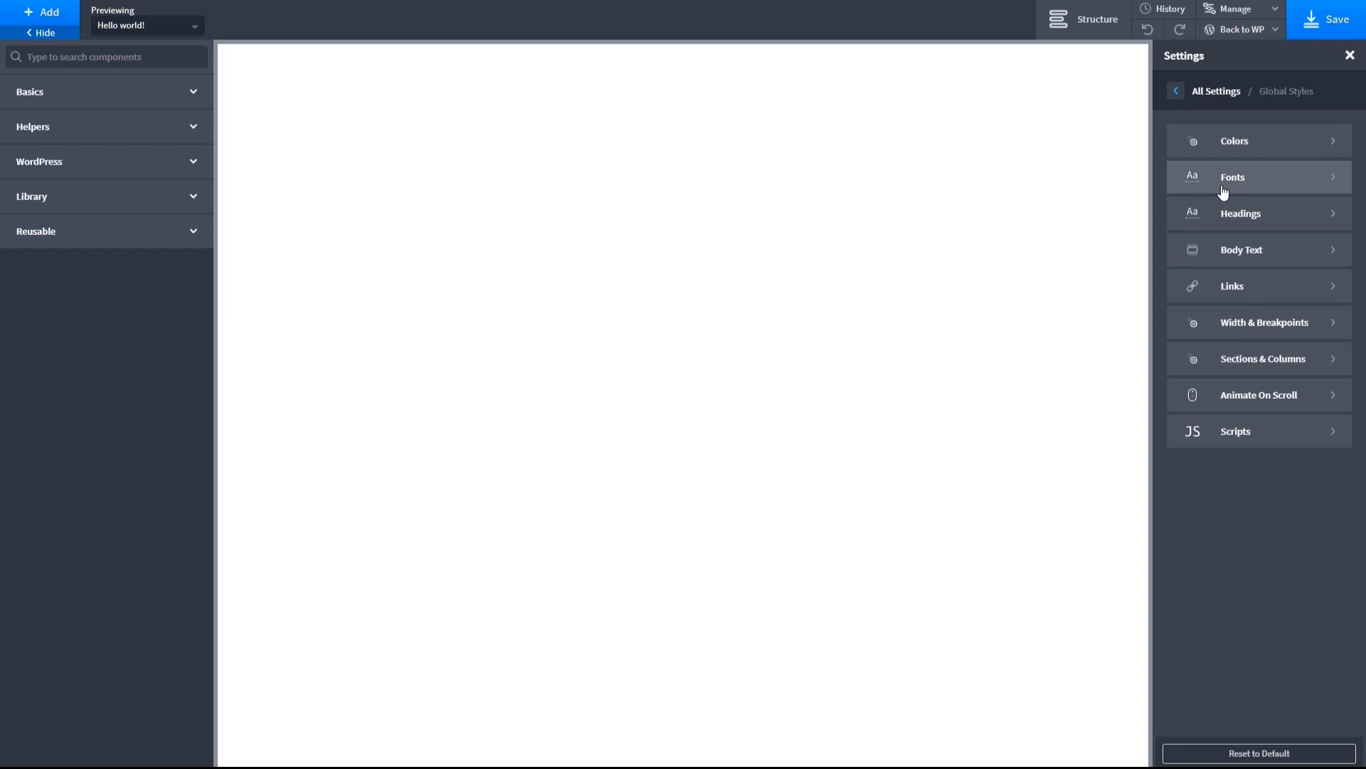
left_click(1231, 247)
double_click(1215, 147)
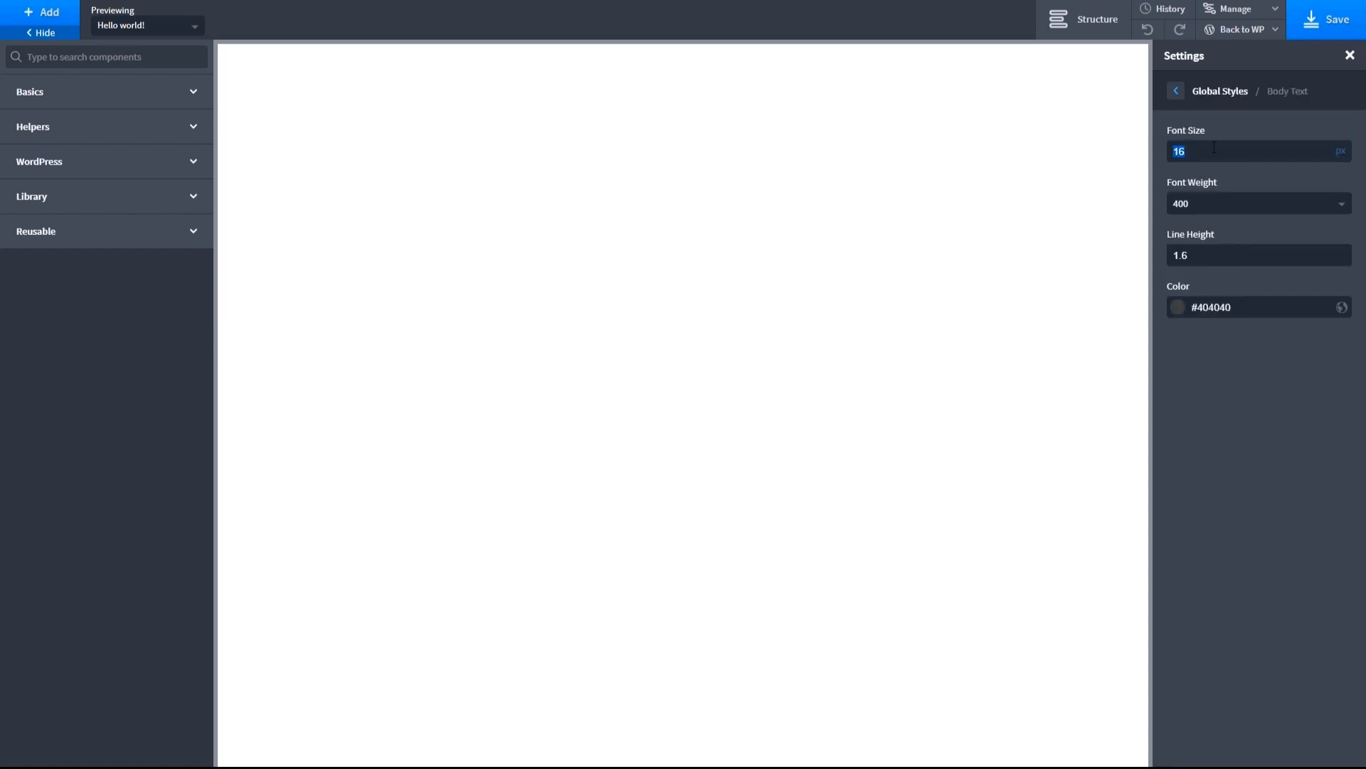
type("18")
left_click(1180, 308)
left_click(1267, 486)
left_click_drag(1266, 384, 1223, 385)
left_click(1339, 491)
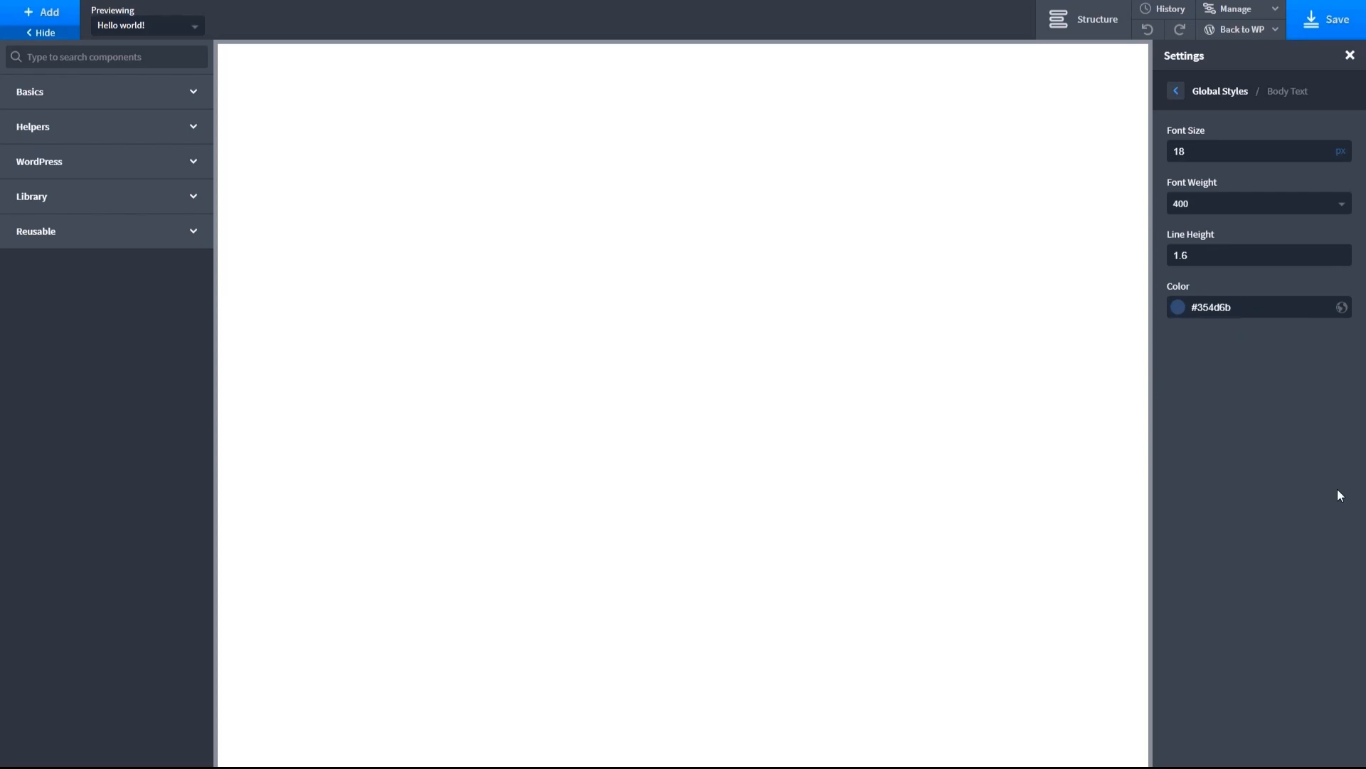
left_click(1177, 93)
left_click(1220, 284)
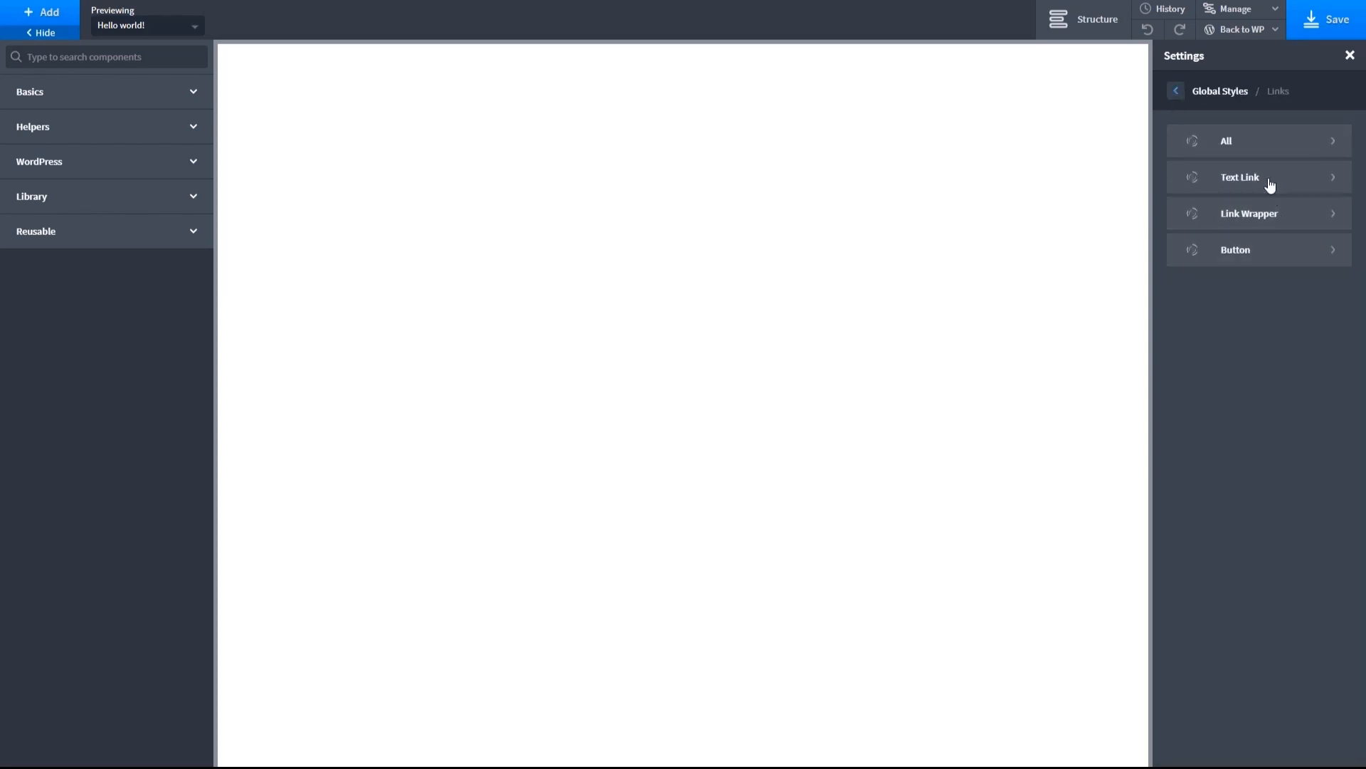
left_click(1286, 146)
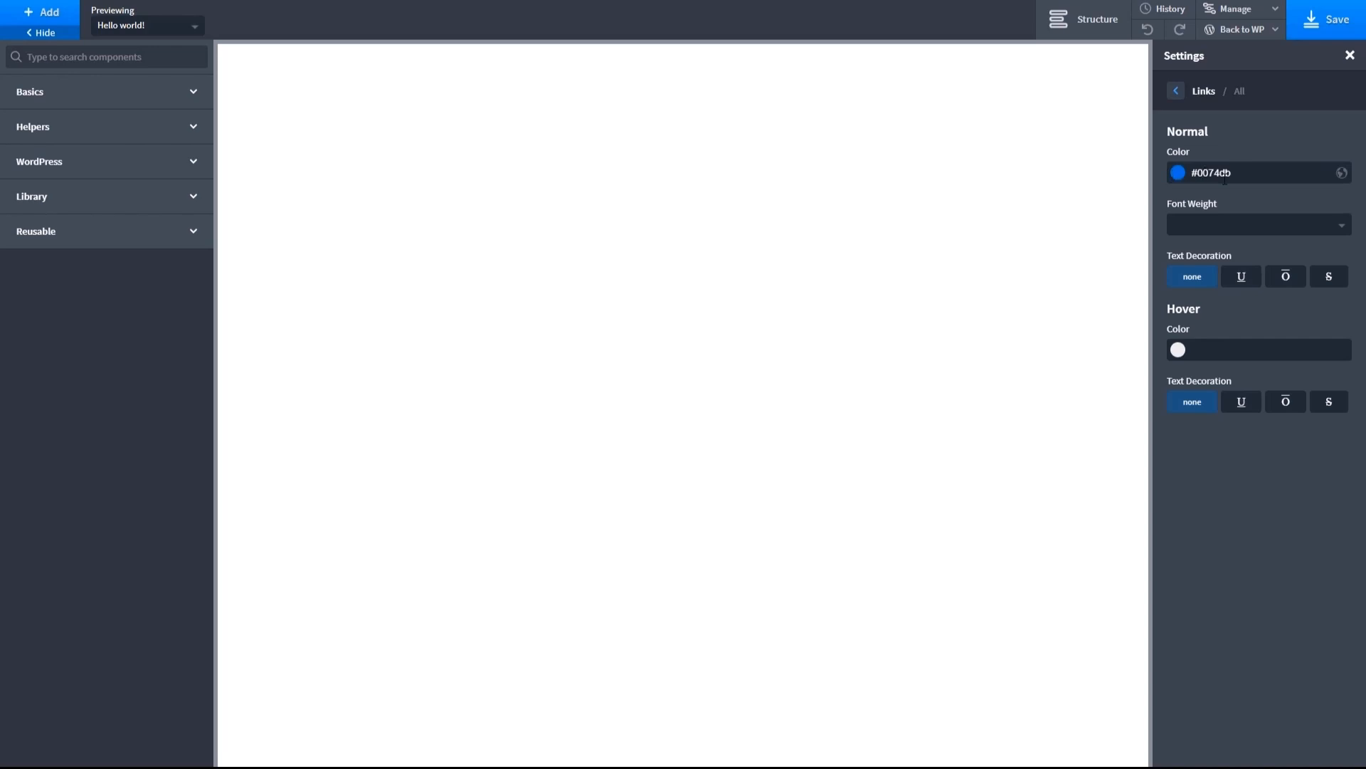
left_click(1177, 99)
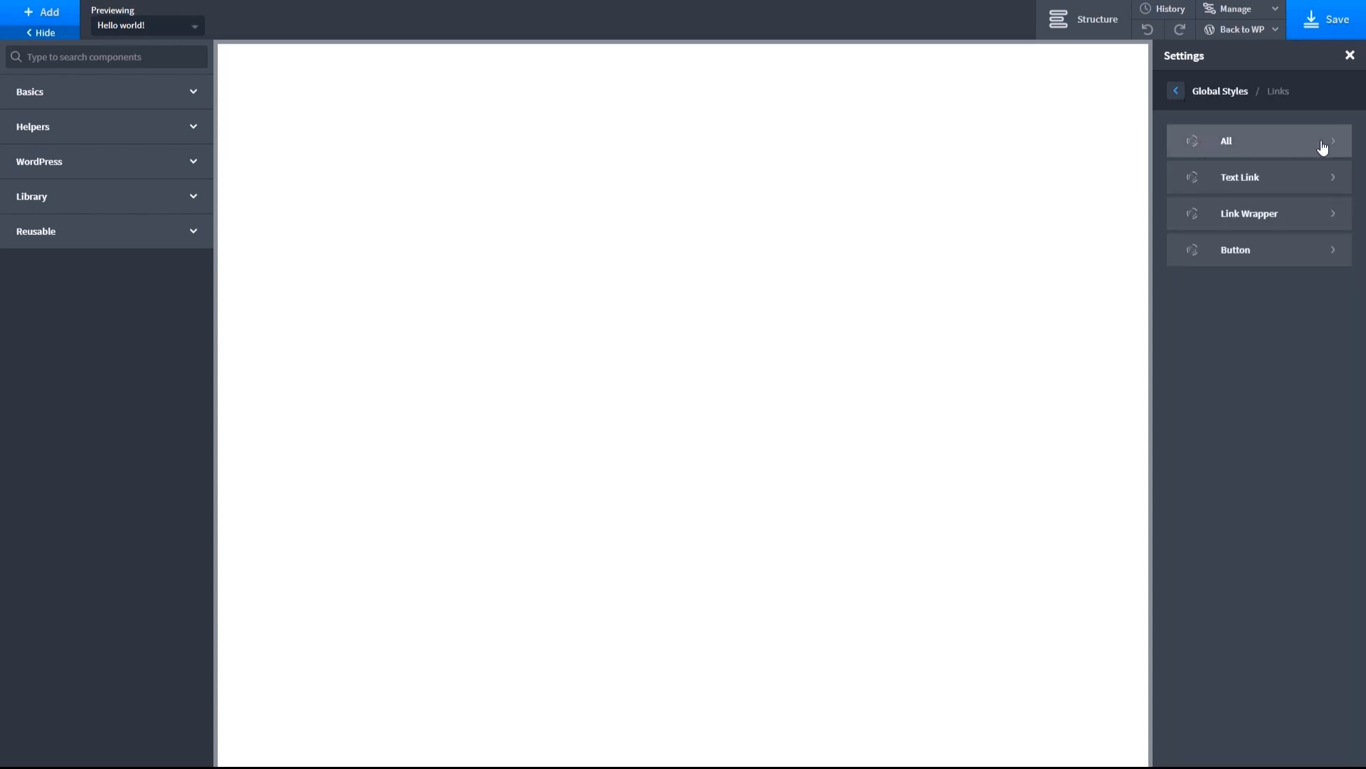
- Save the body text color as a new global color named Blue Text in the Global Colors set
left_click(1203, 93)
left_click(1288, 254)
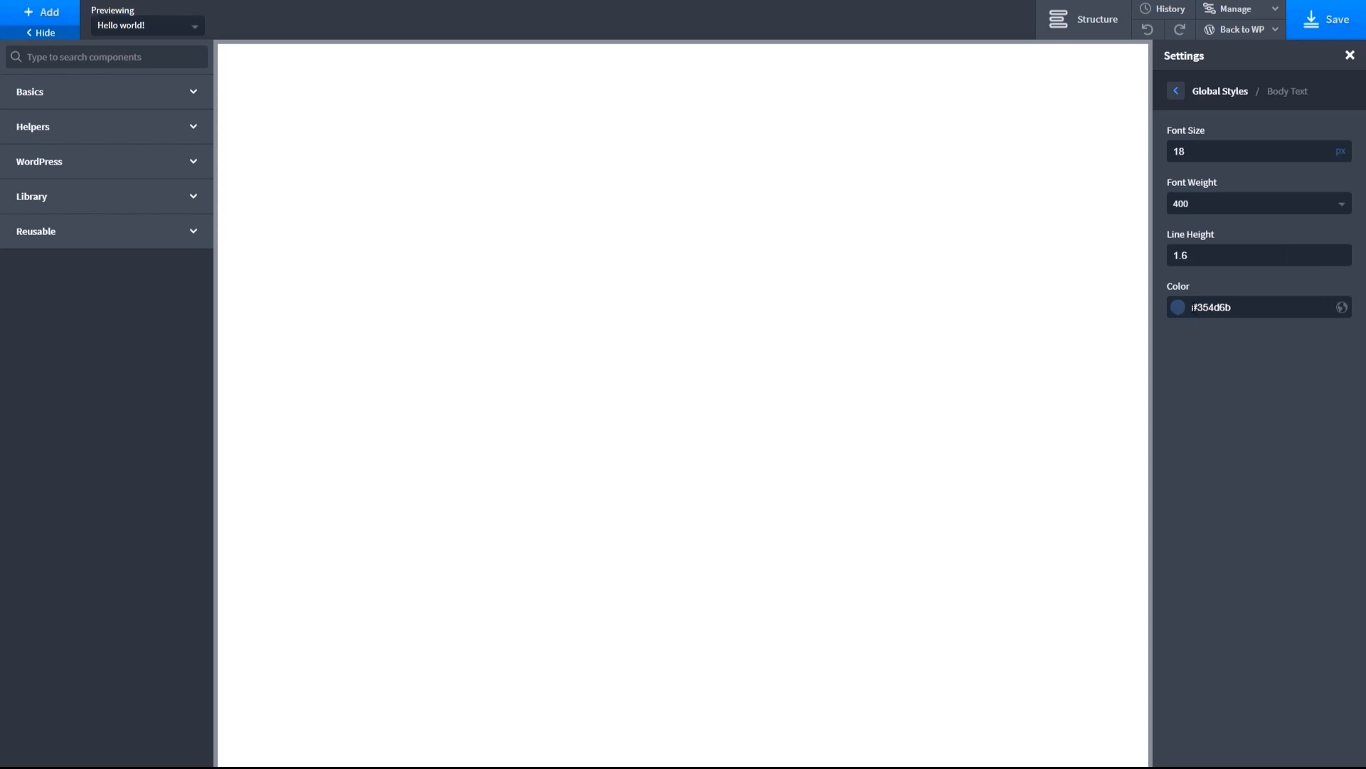
left_click(1341, 309)
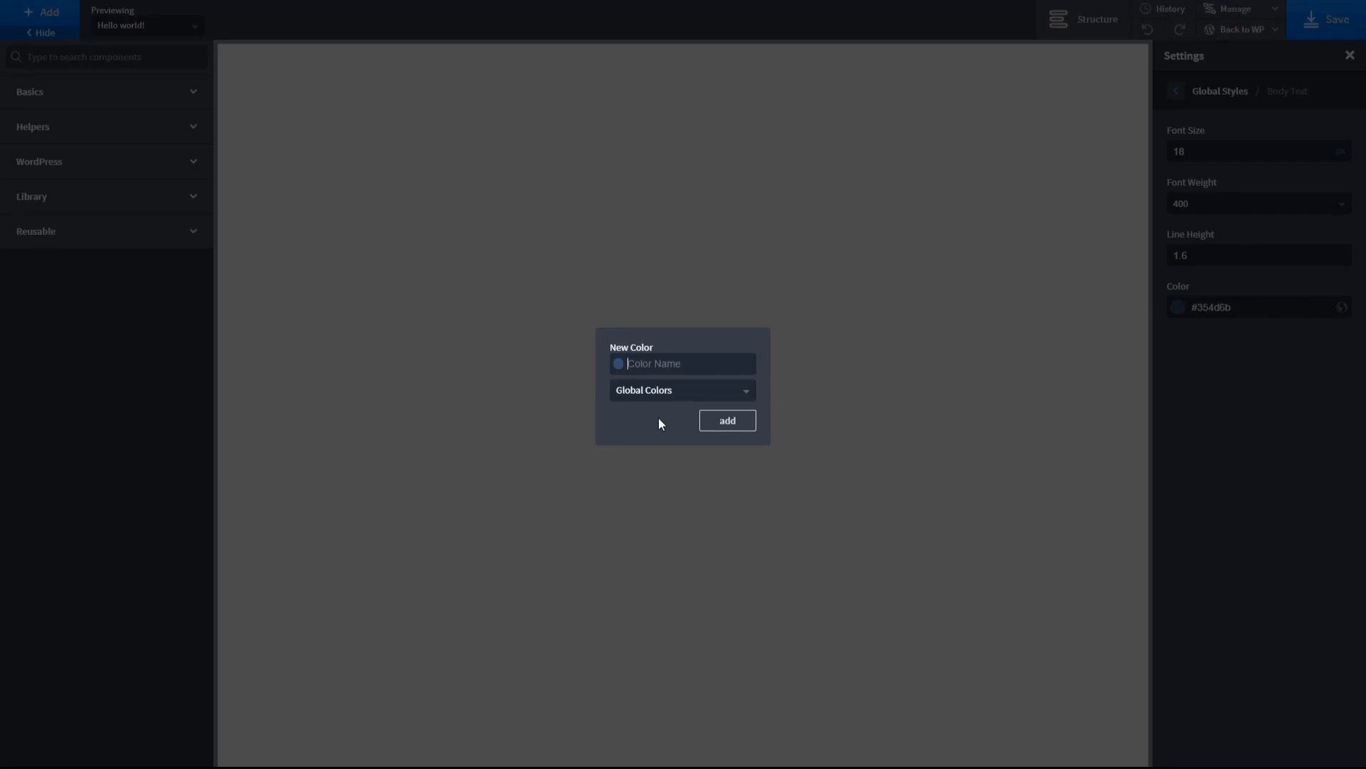
type("Blue Text")
left_click(727, 421)
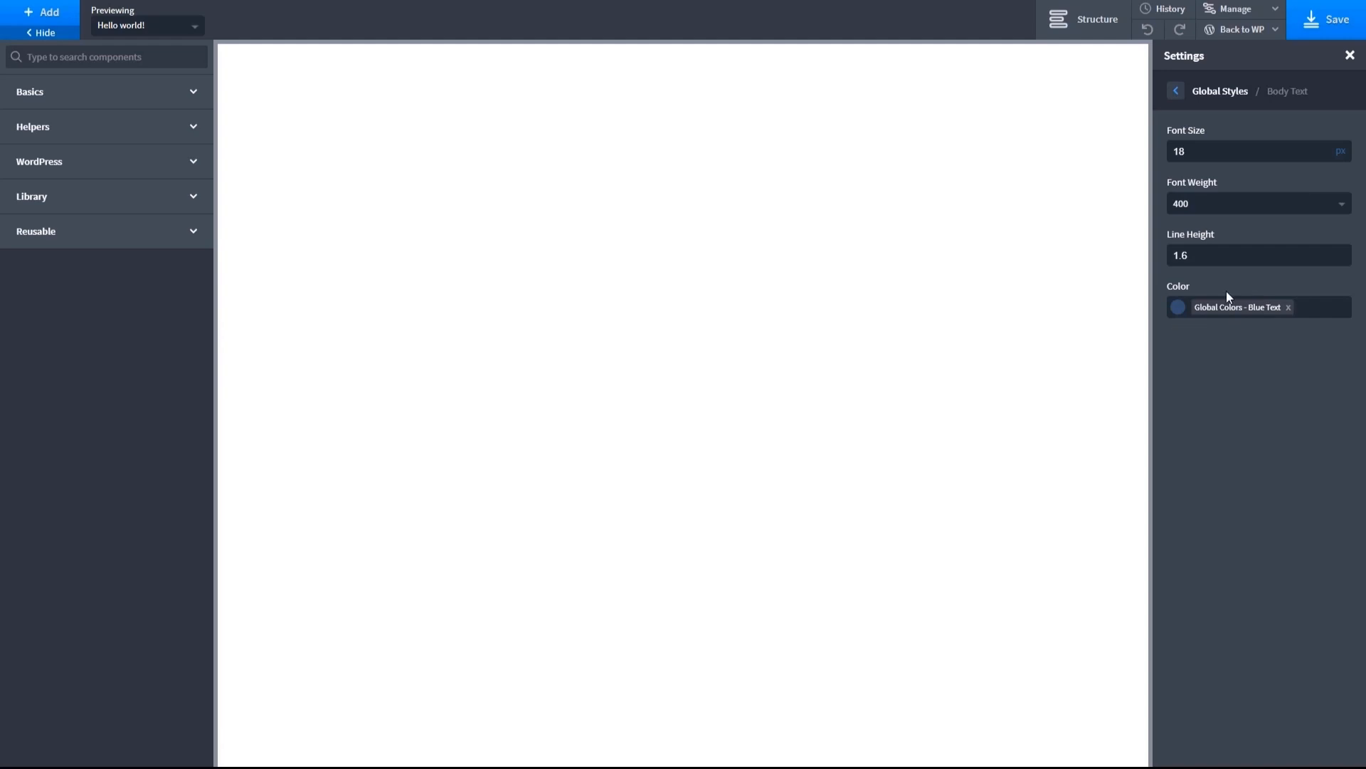
- Set the normal color of global text links to the Blue Text global color
left_click(1178, 100)
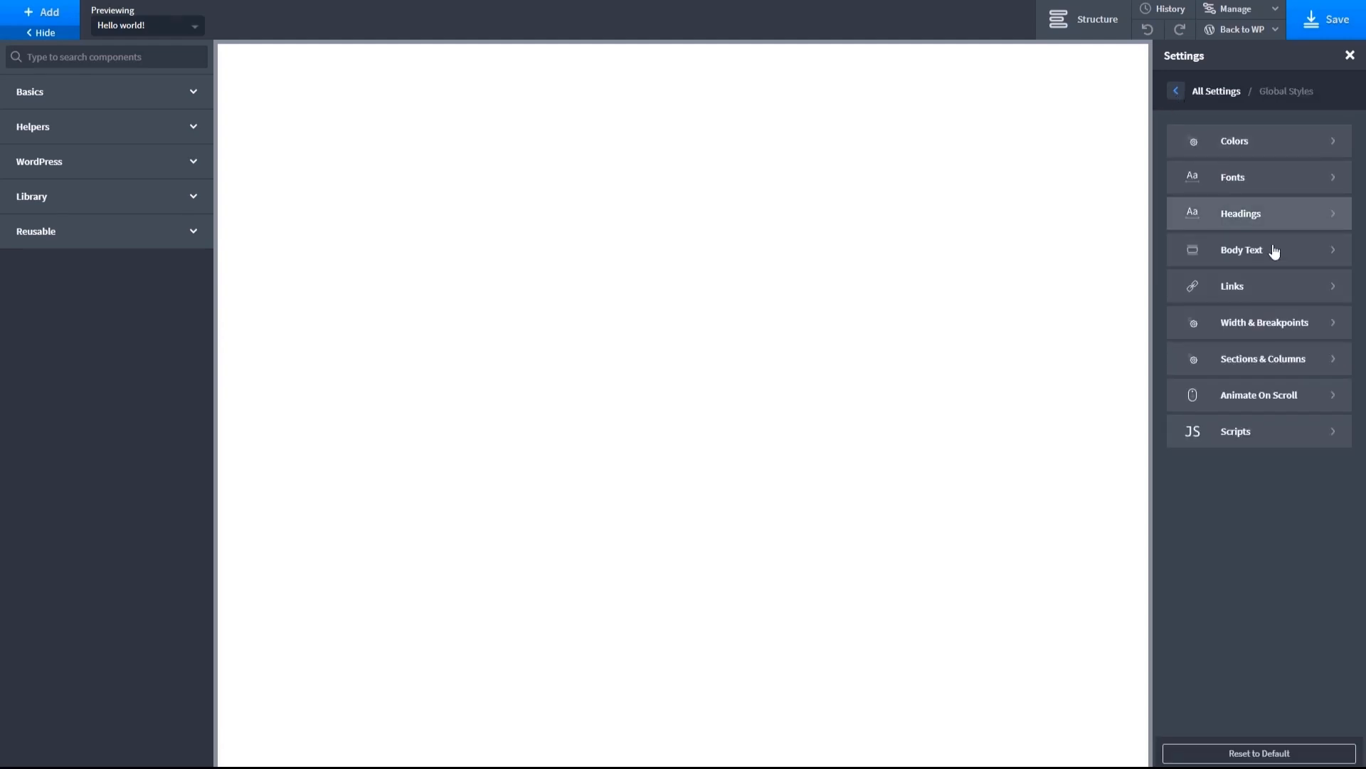
left_click(1313, 288)
left_click(1326, 178)
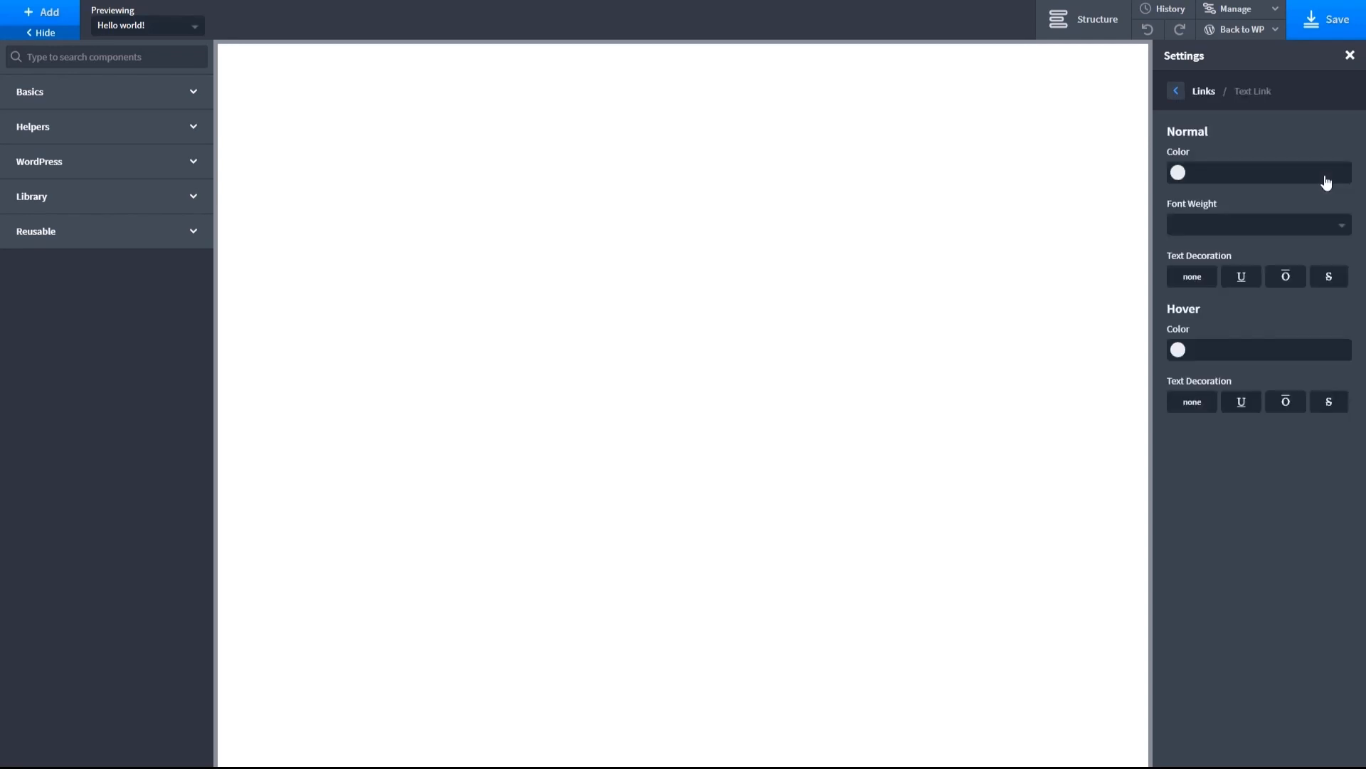
left_click(1178, 174)
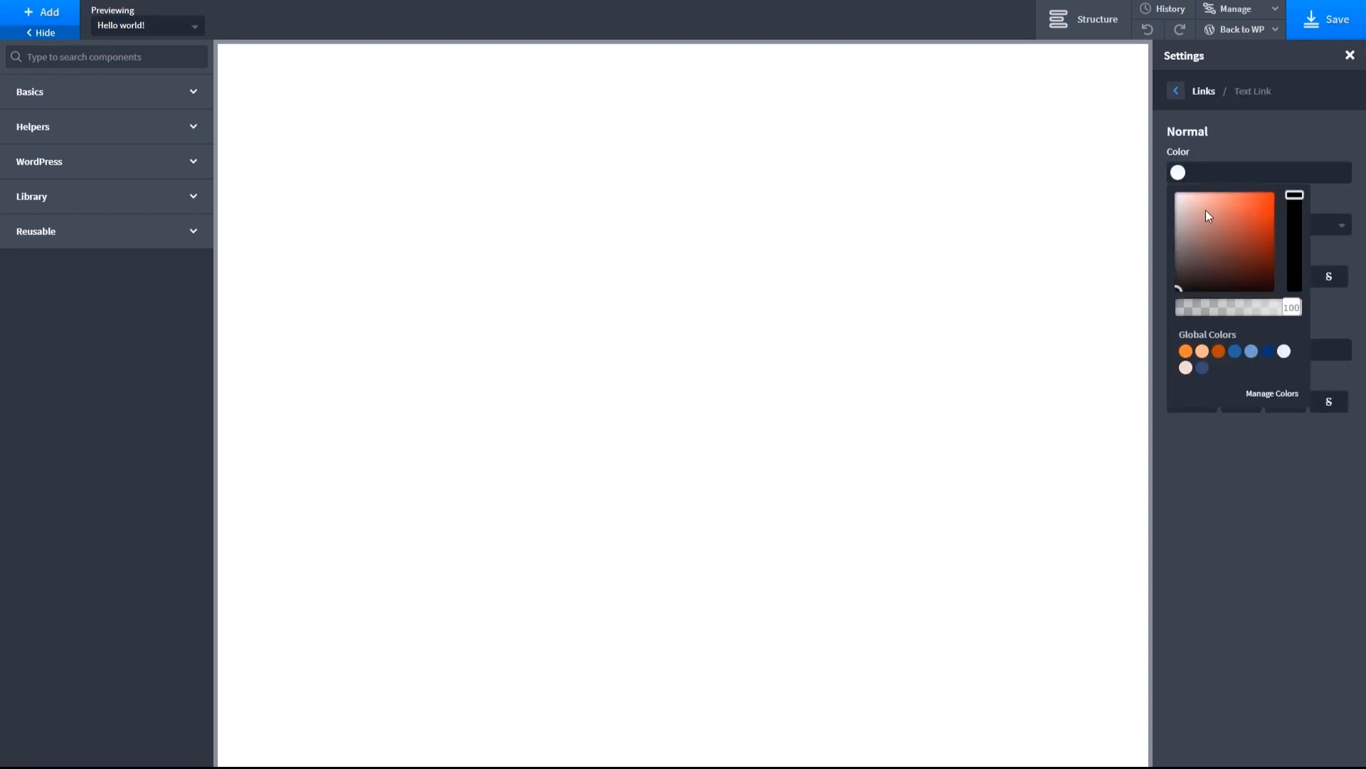
left_click(1202, 368)
left_click(1338, 314)
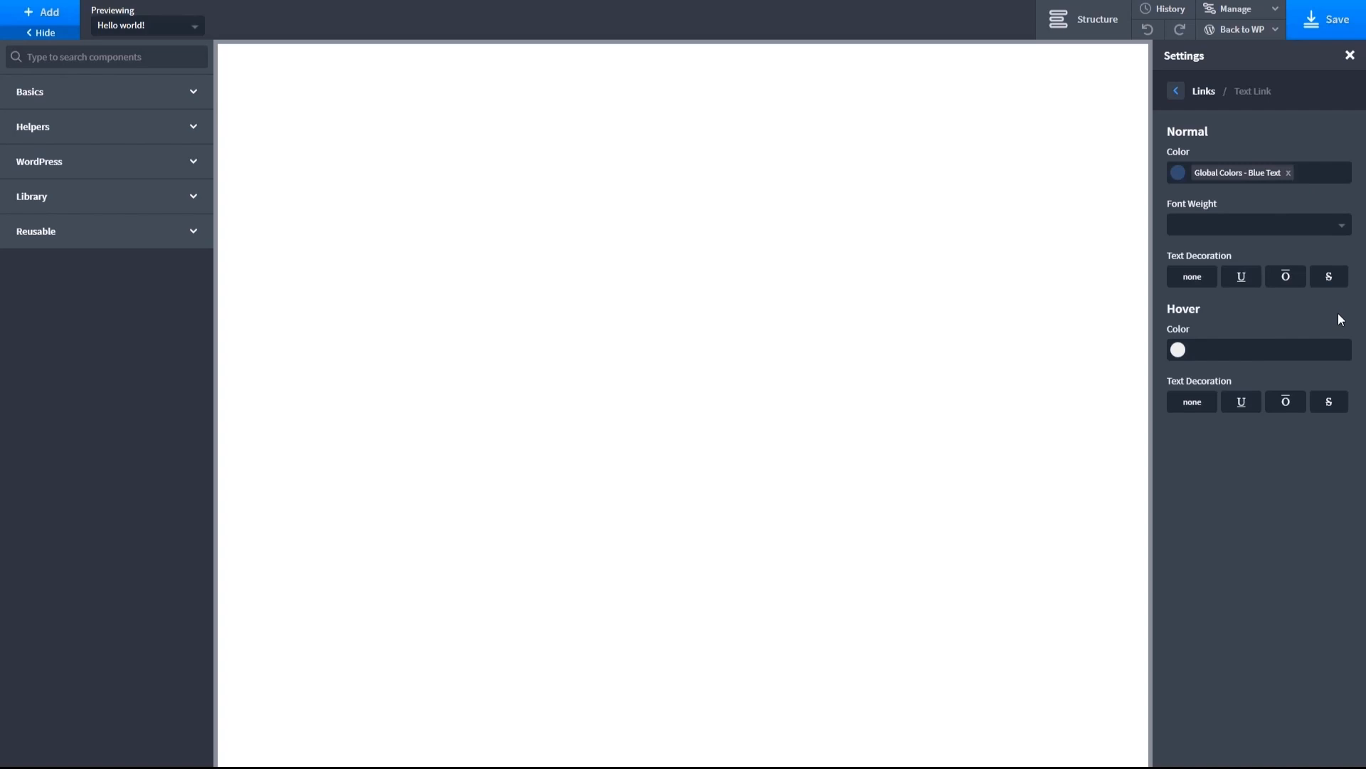
left_click(1178, 350)
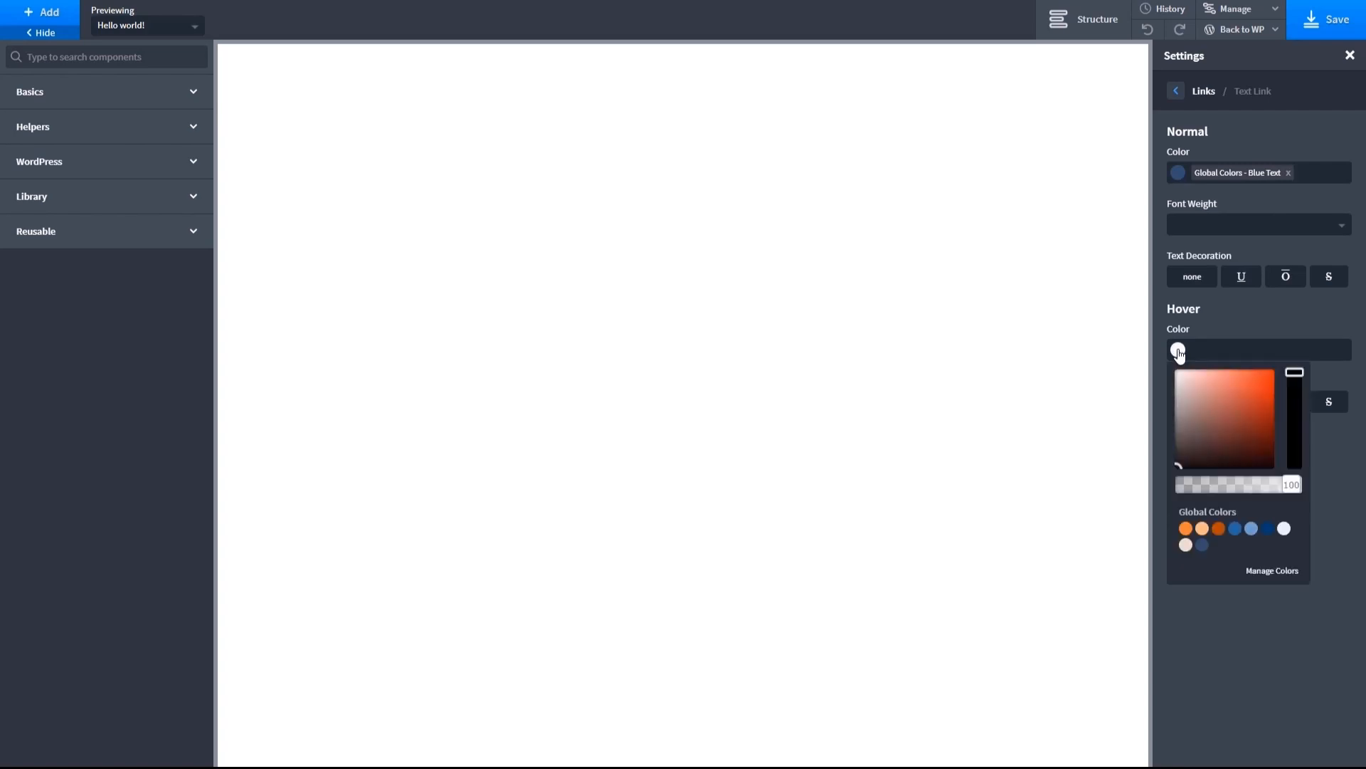
left_click(1218, 528)
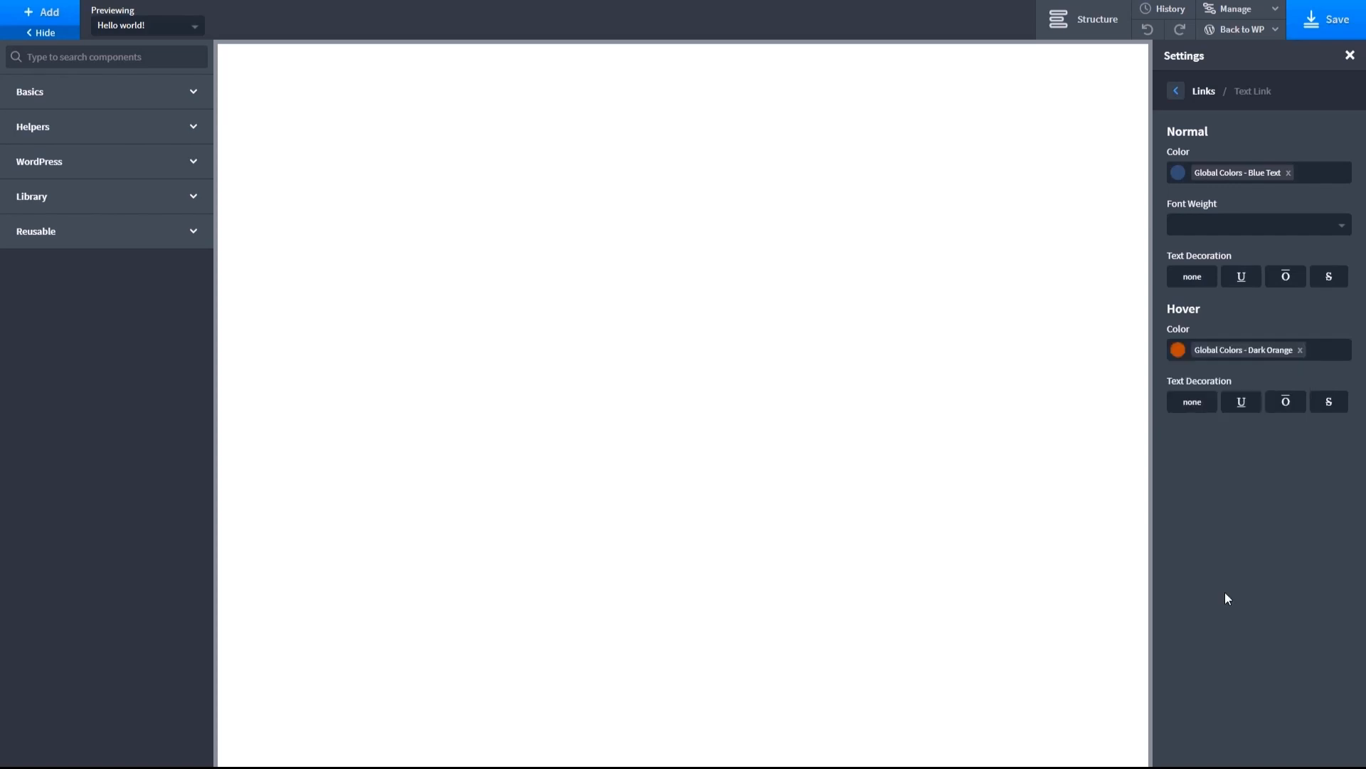
left_click(1300, 351)
- Set the hover text decoration of global text links to underline
left_click(1244, 403)
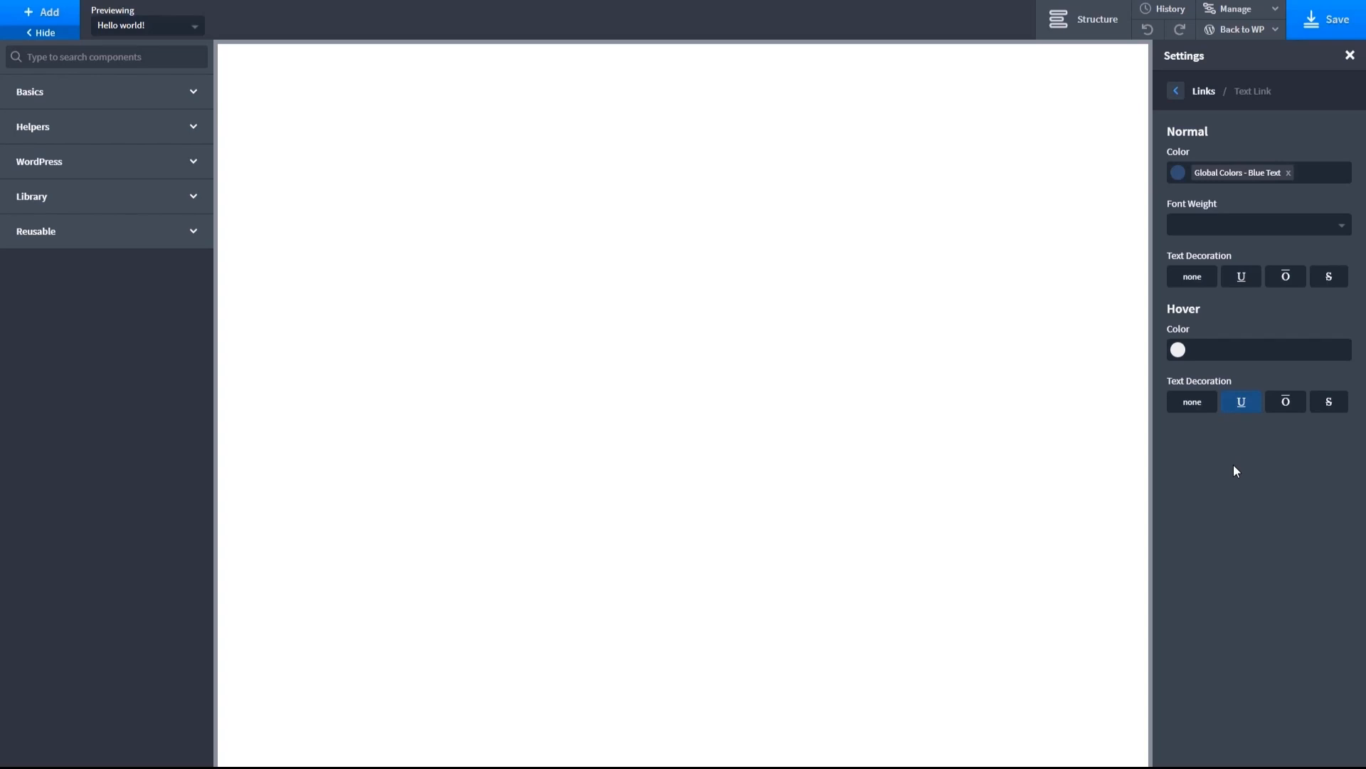
left_click(1176, 91)
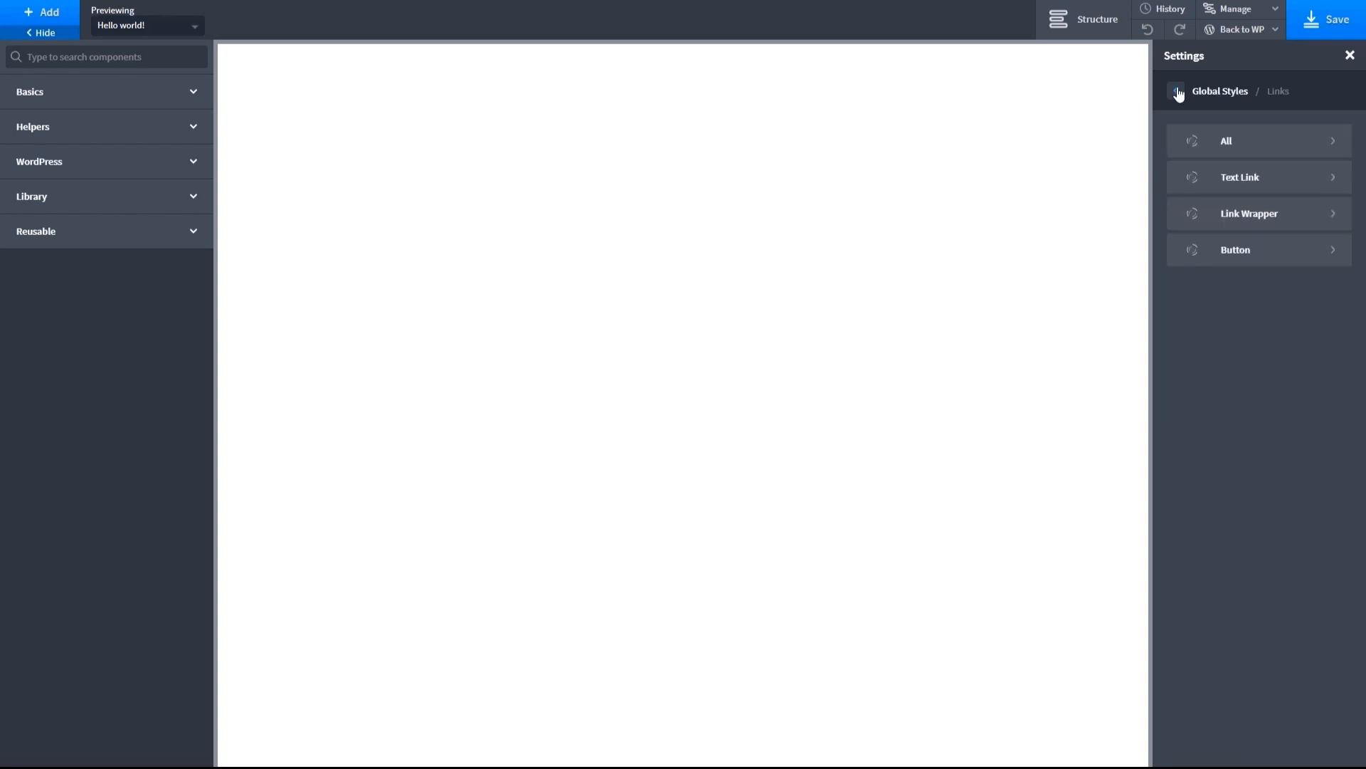
- Open the border radius in the global button link styles and save the template
left_click(1334, 249)
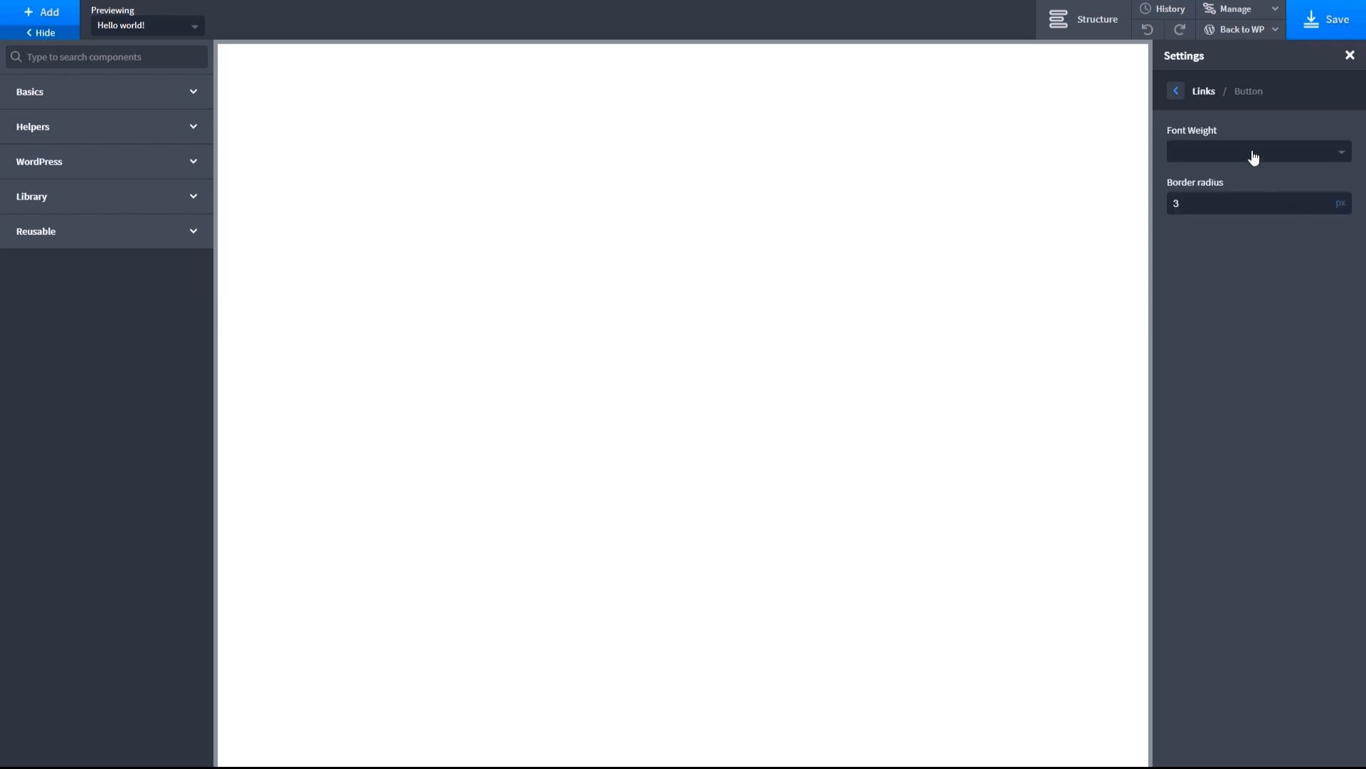
left_click_drag(1210, 204, 1169, 205)
left_click(1203, 91)
left_click(1332, 16)
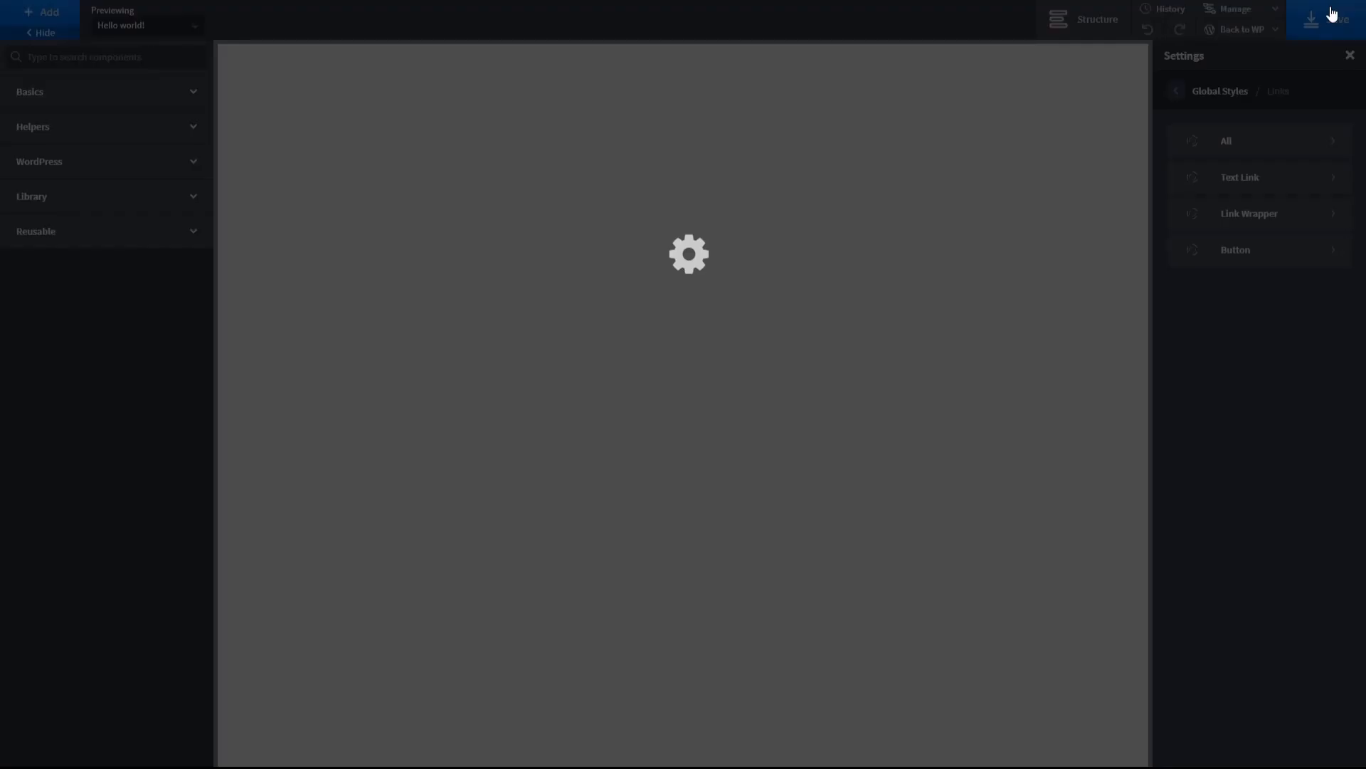
- Set the global page width to 1290 px
left_click(1177, 91)
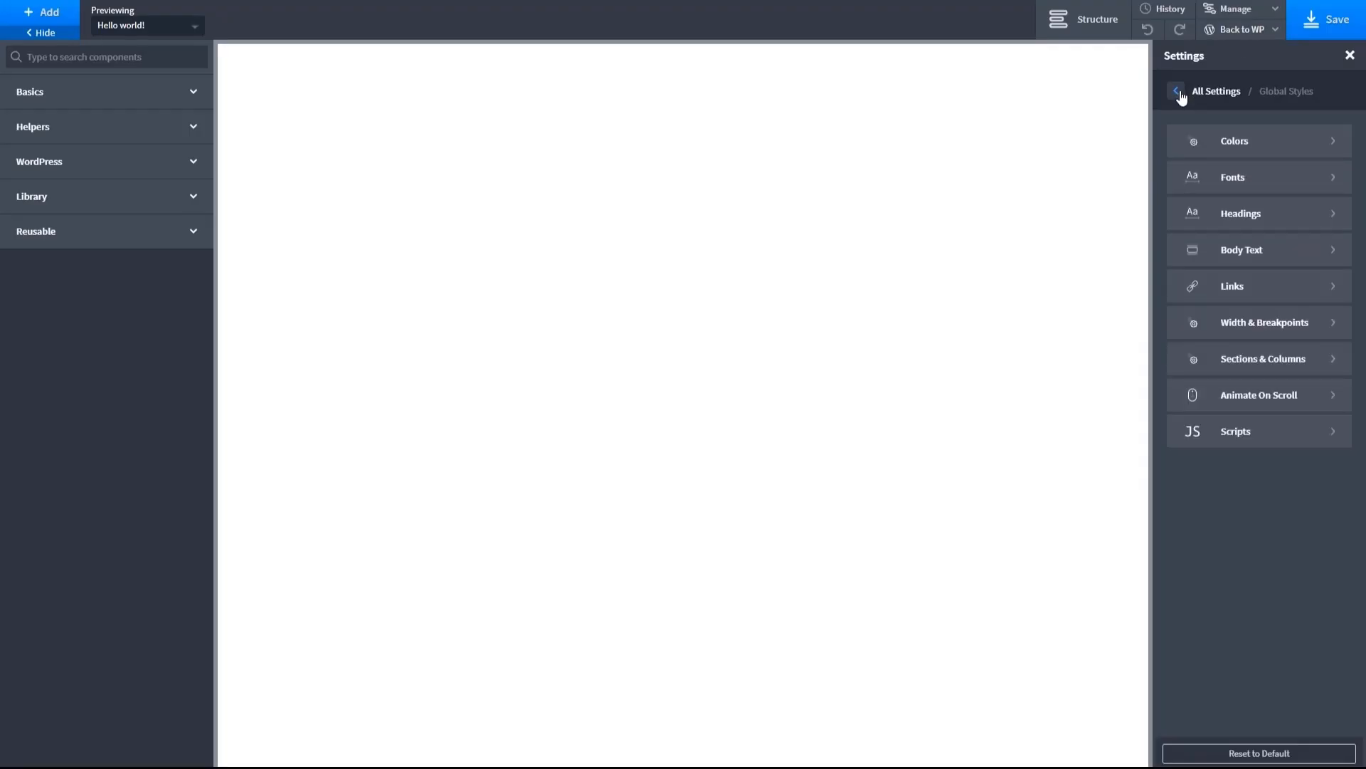
left_click(1314, 326)
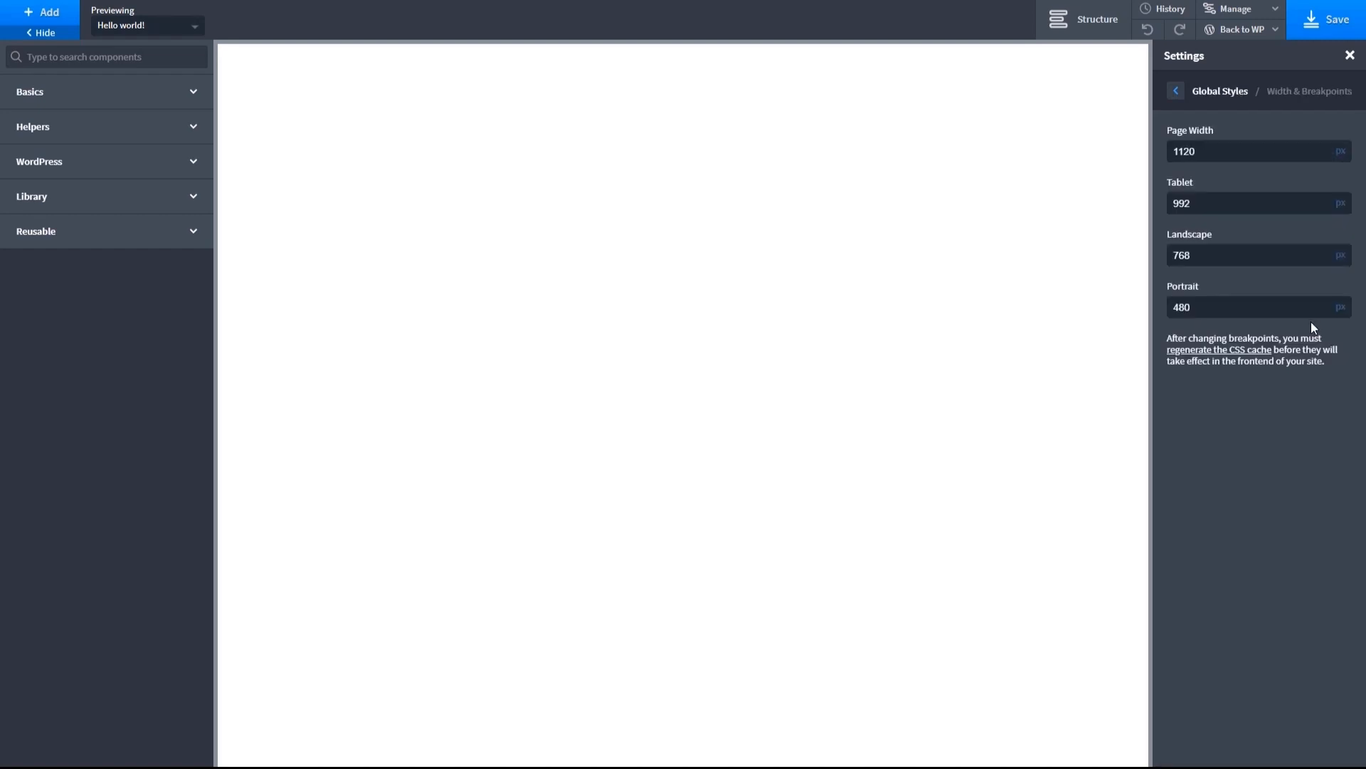
double_click(1184, 152)
type("1290")
left_click(1176, 91)
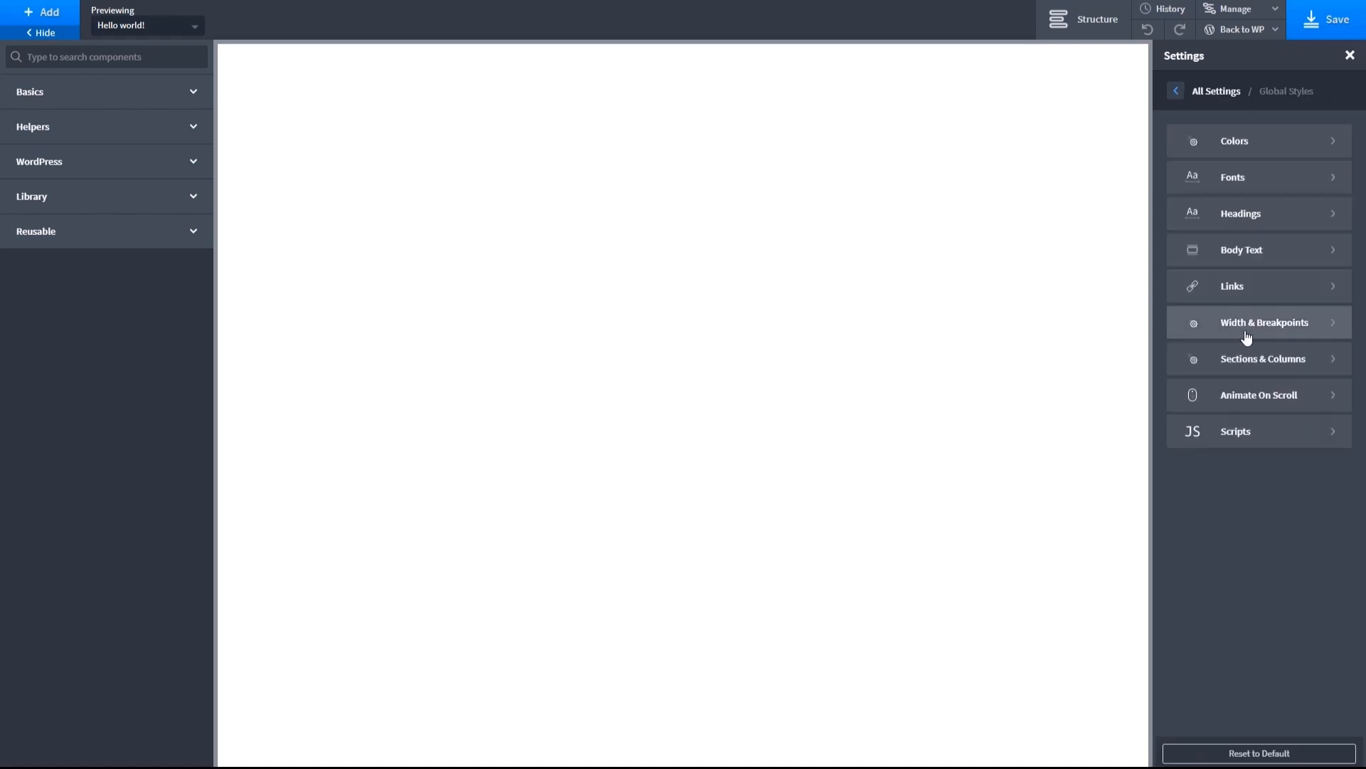
- Set the global section container padding to 55 px at the top and bottom
left_click(1251, 362)
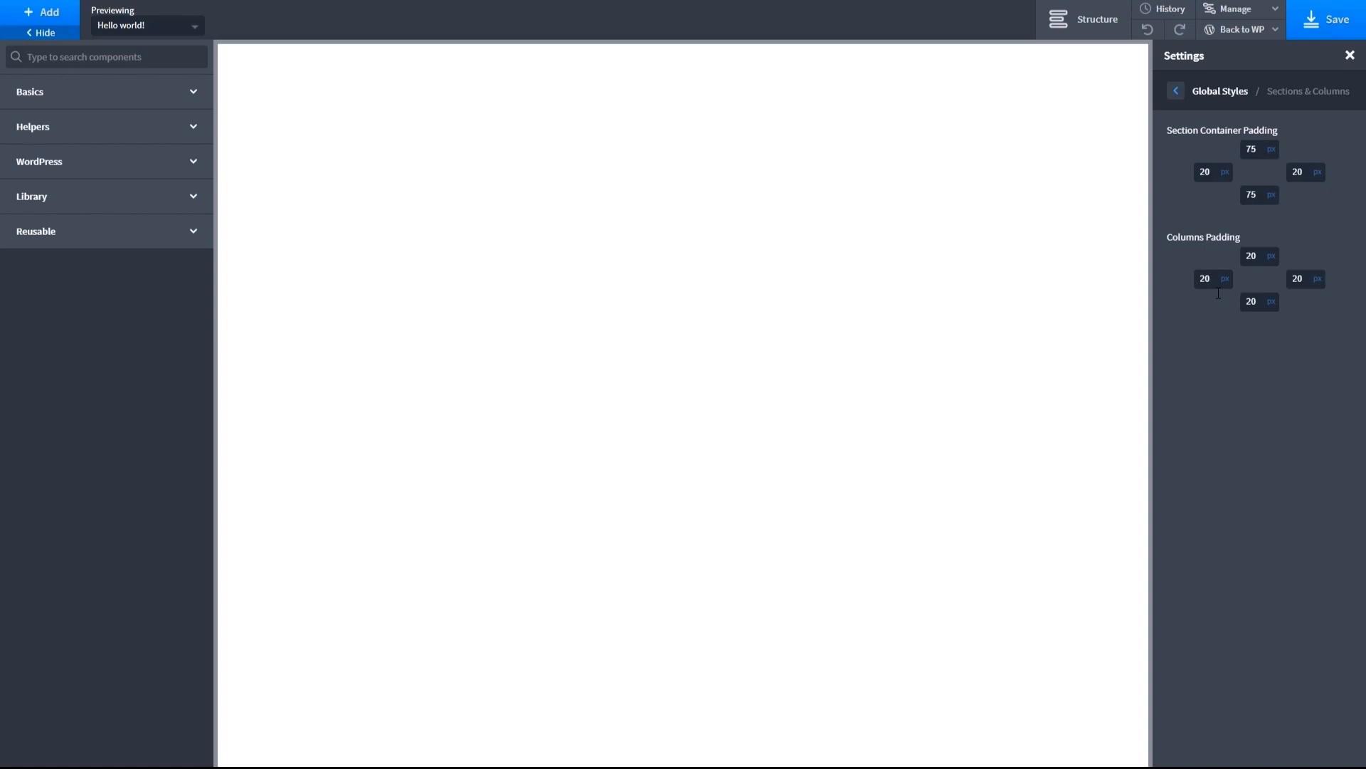
double_click(1250, 148)
type("55")
double_click(1250, 194)
type("55")
left_click(1307, 207)
left_click(1176, 90)
- Check the global Animate On Scroll and Scripts settings, and save the template
left_click(1254, 395)
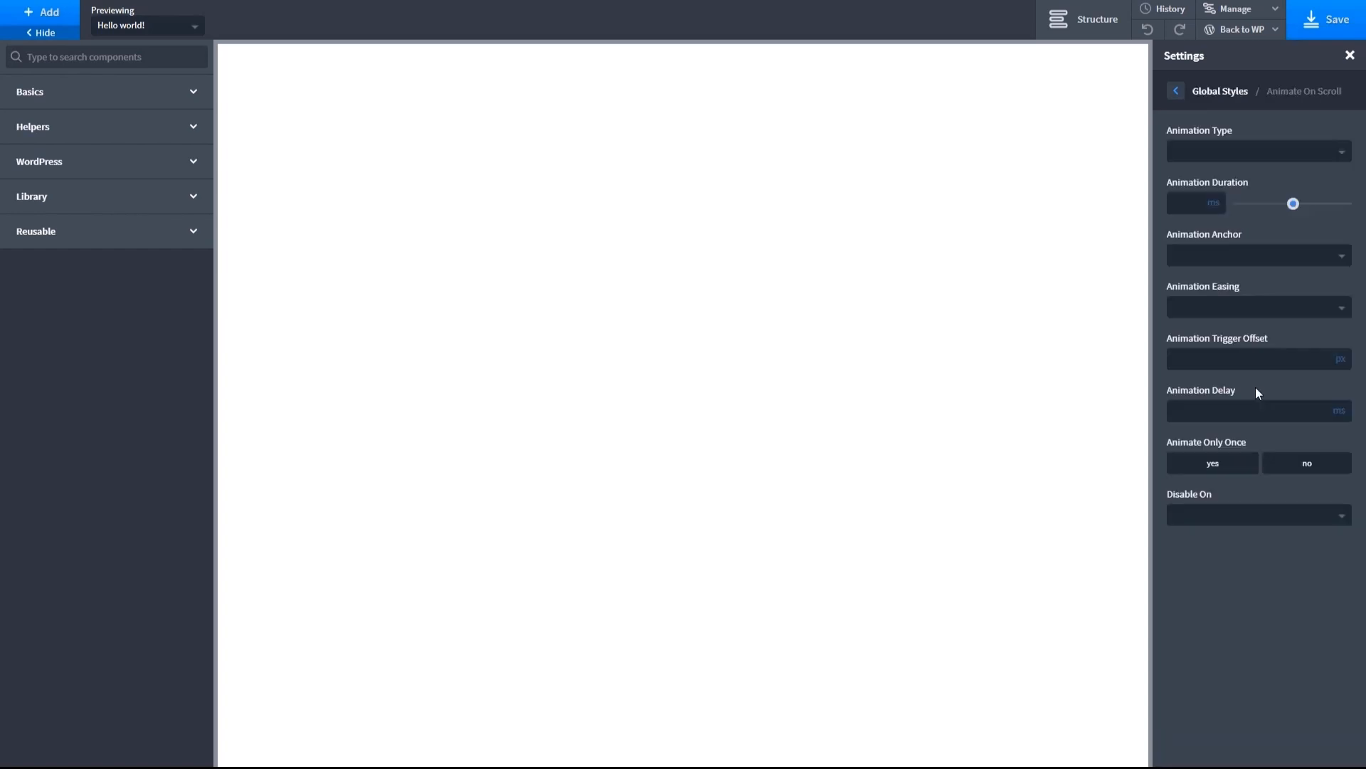
left_click(1179, 93)
left_click(1254, 430)
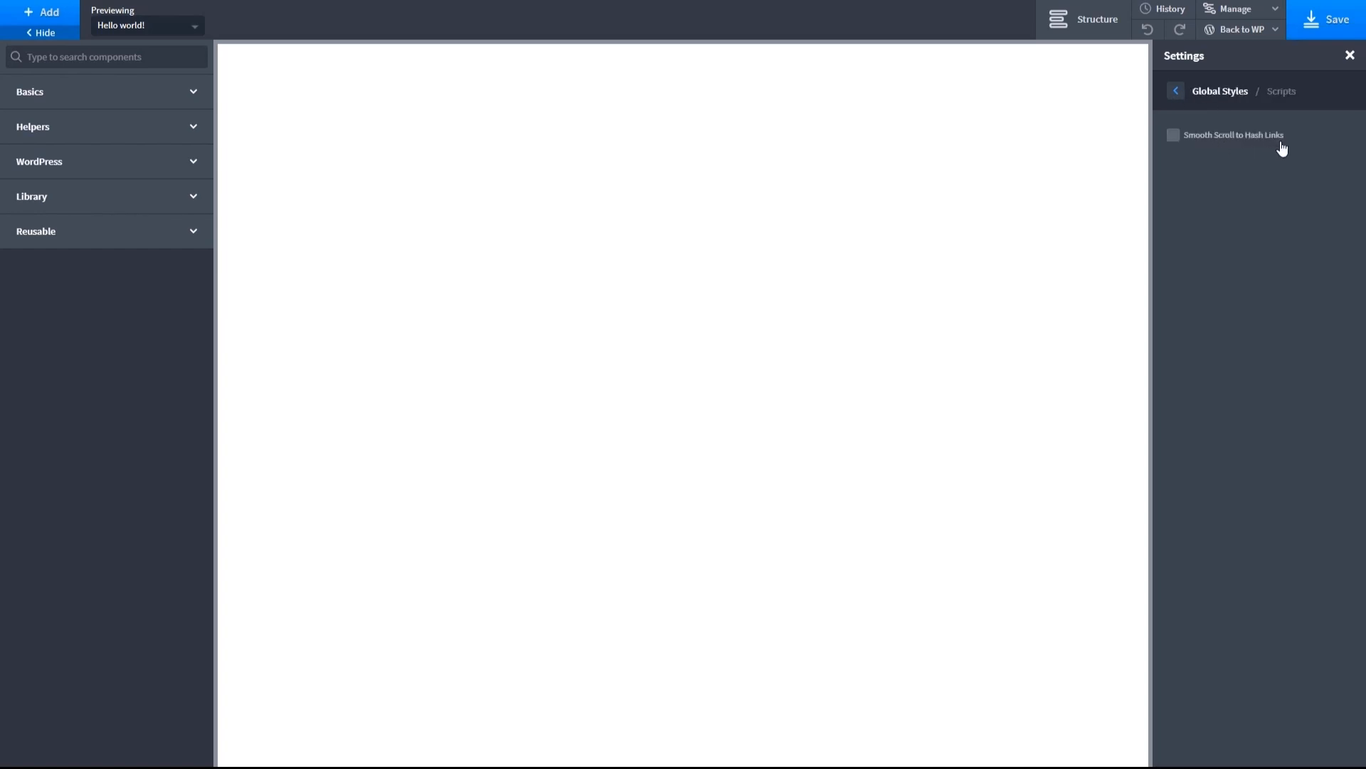
left_click(1178, 94)
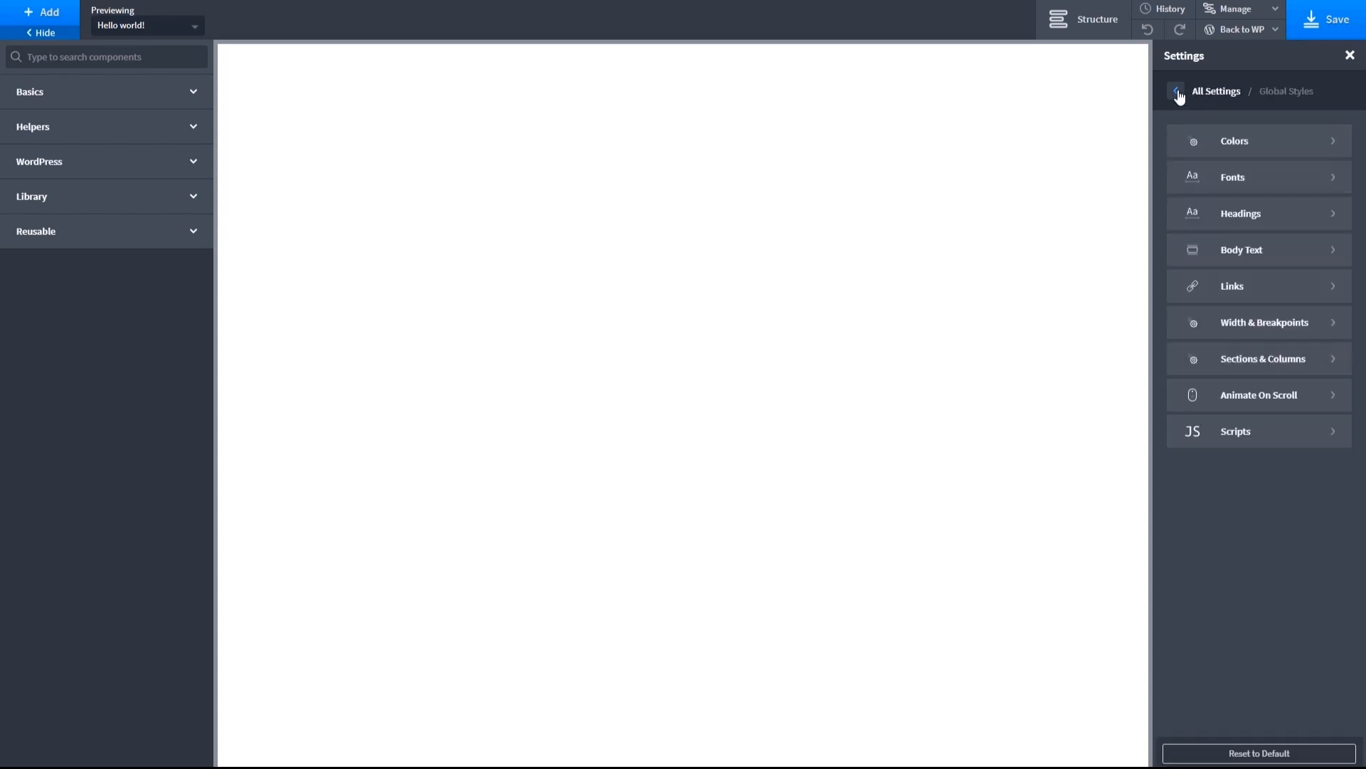
left_click(1318, 21)
left_click(1349, 55)
- Add a new stylesheet named site
left_click(1267, 9)
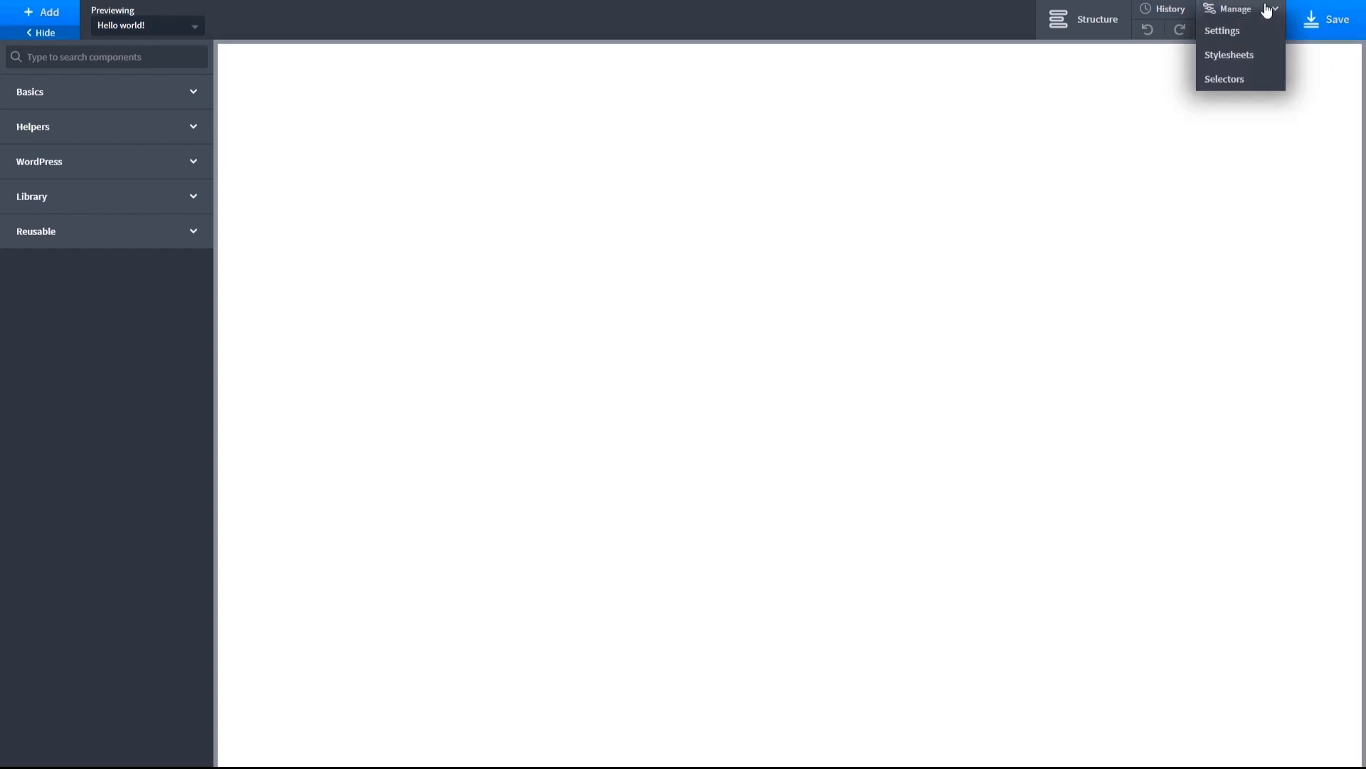
left_click(1239, 58)
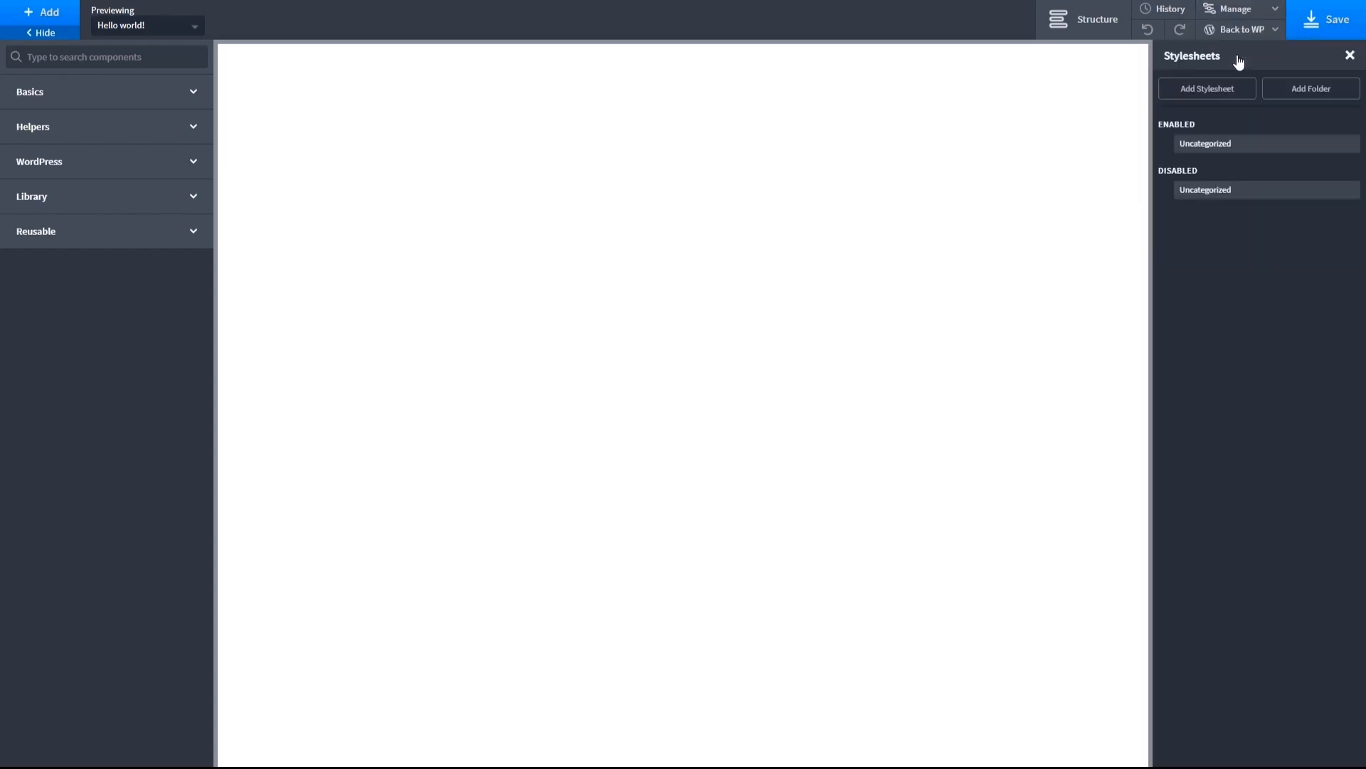
left_click(1222, 93)
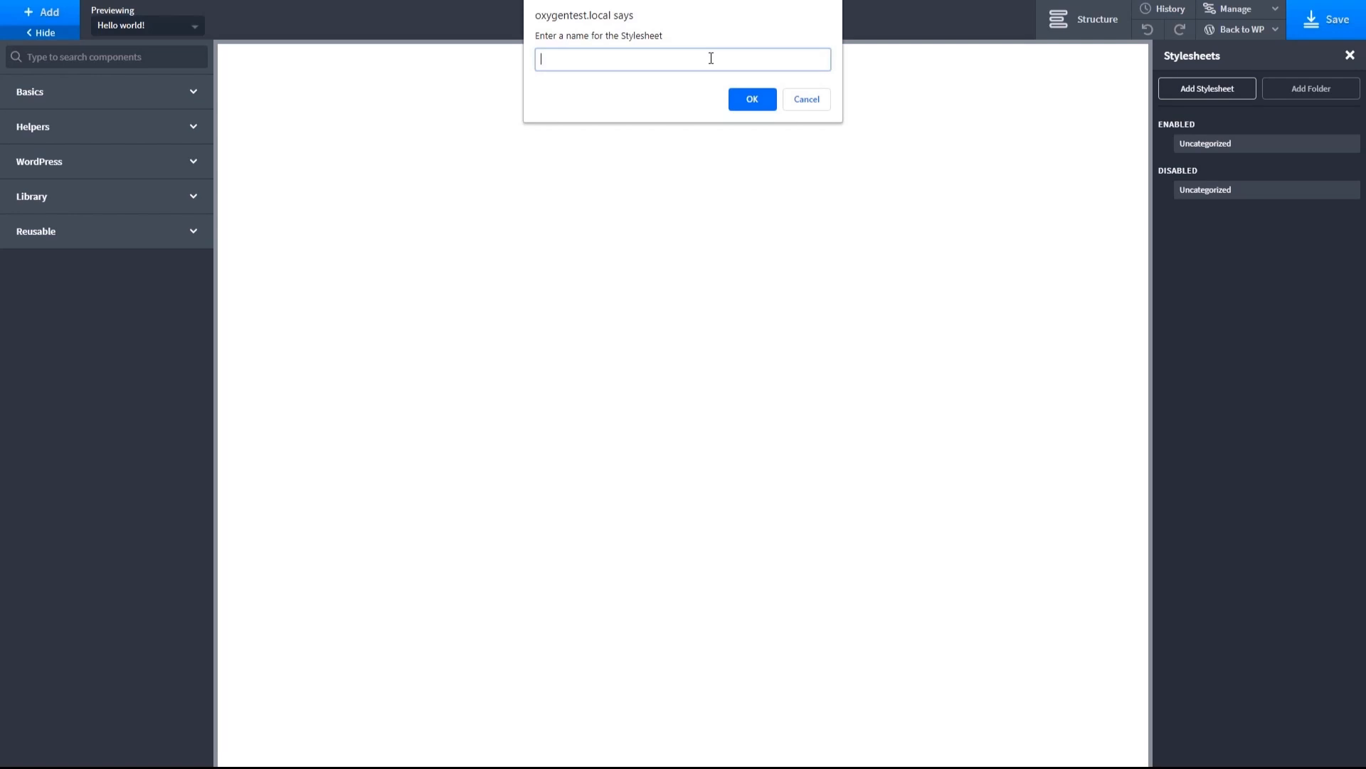
type("site")
left_click(749, 99)
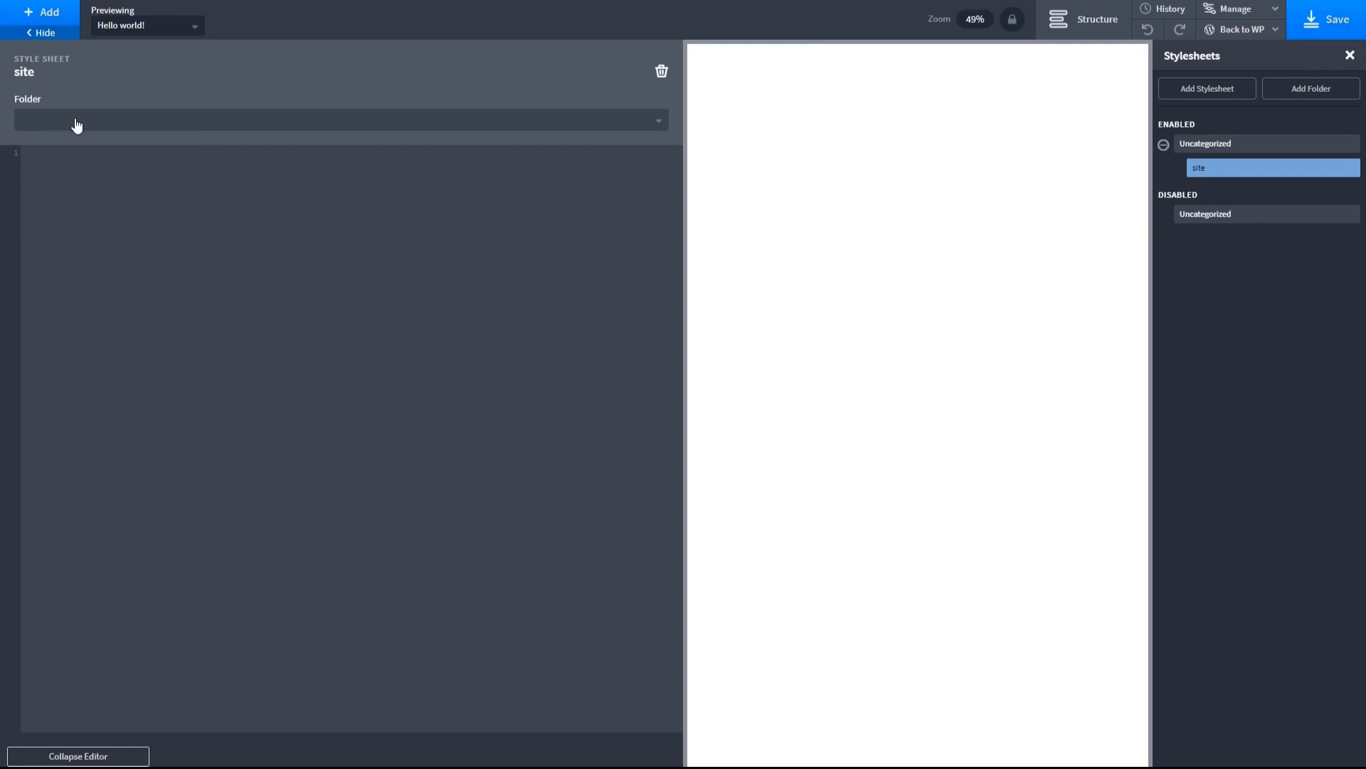
left_click(1352, 57)
left_click(1244, 17)
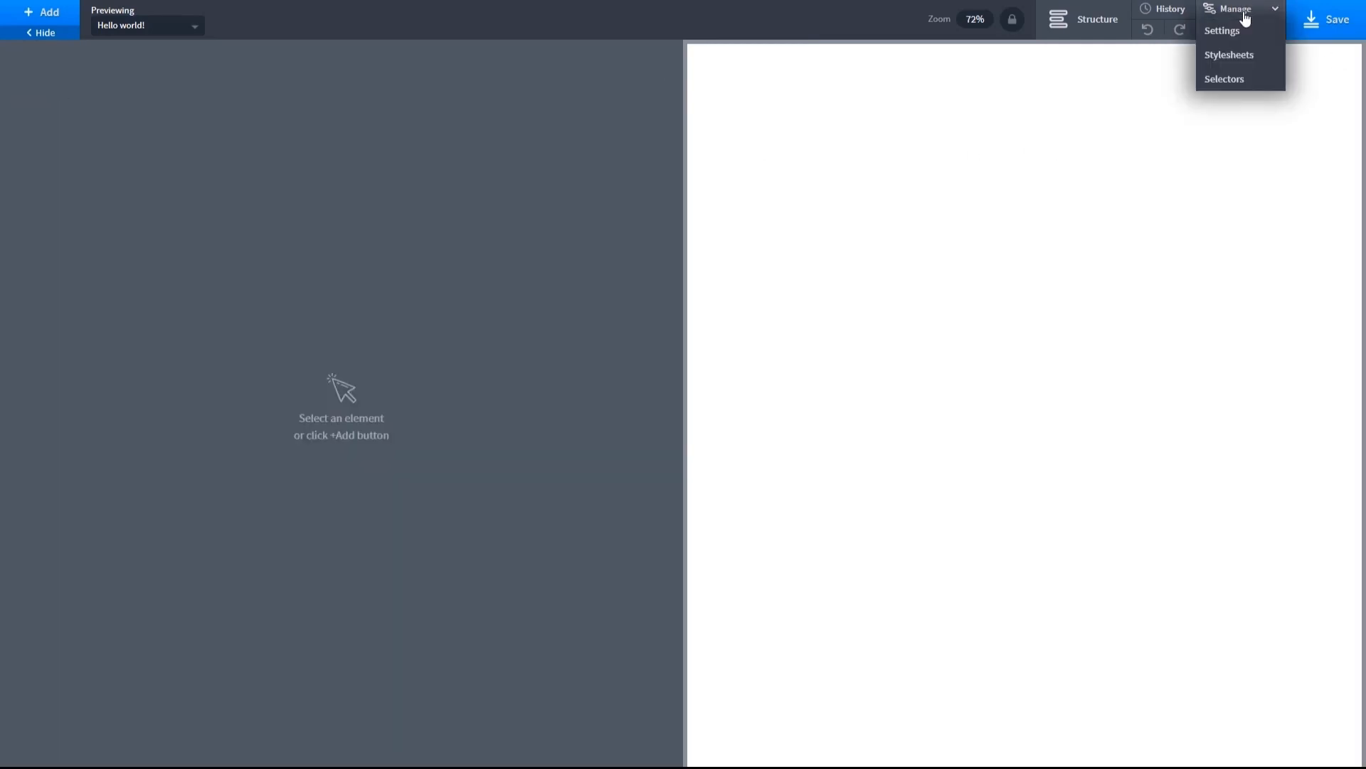
left_click(1223, 79)
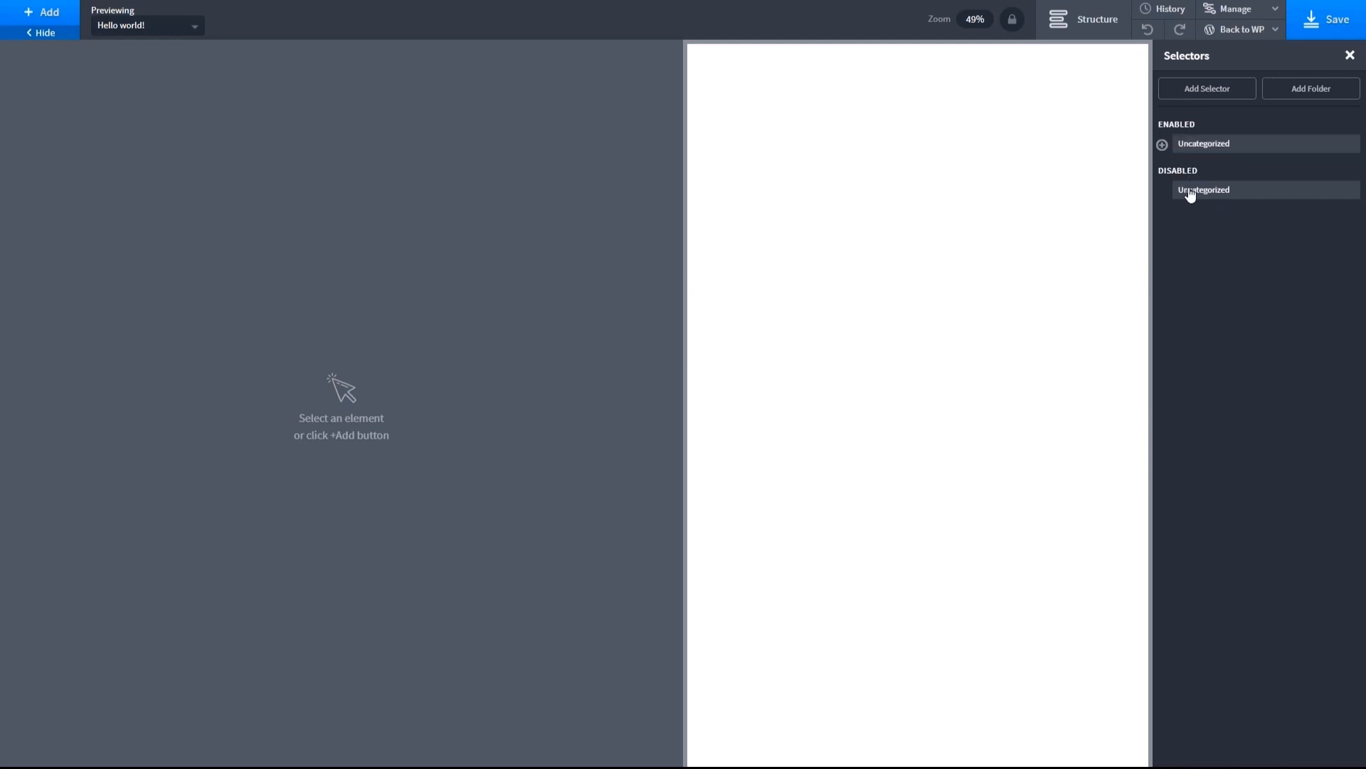
left_click(1351, 57)
mouse_move(1267, 30)
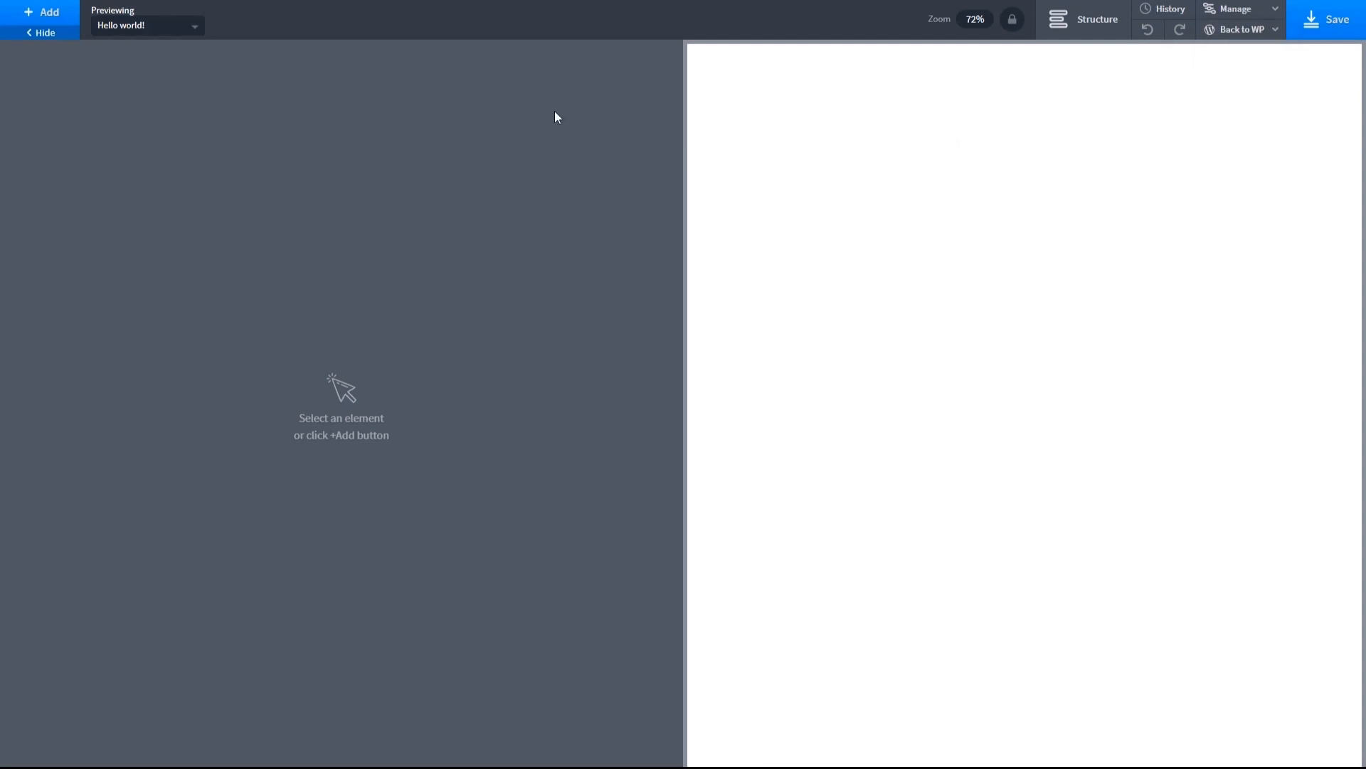
- Add a Header Builder component to the empty template
left_click(50, 13)
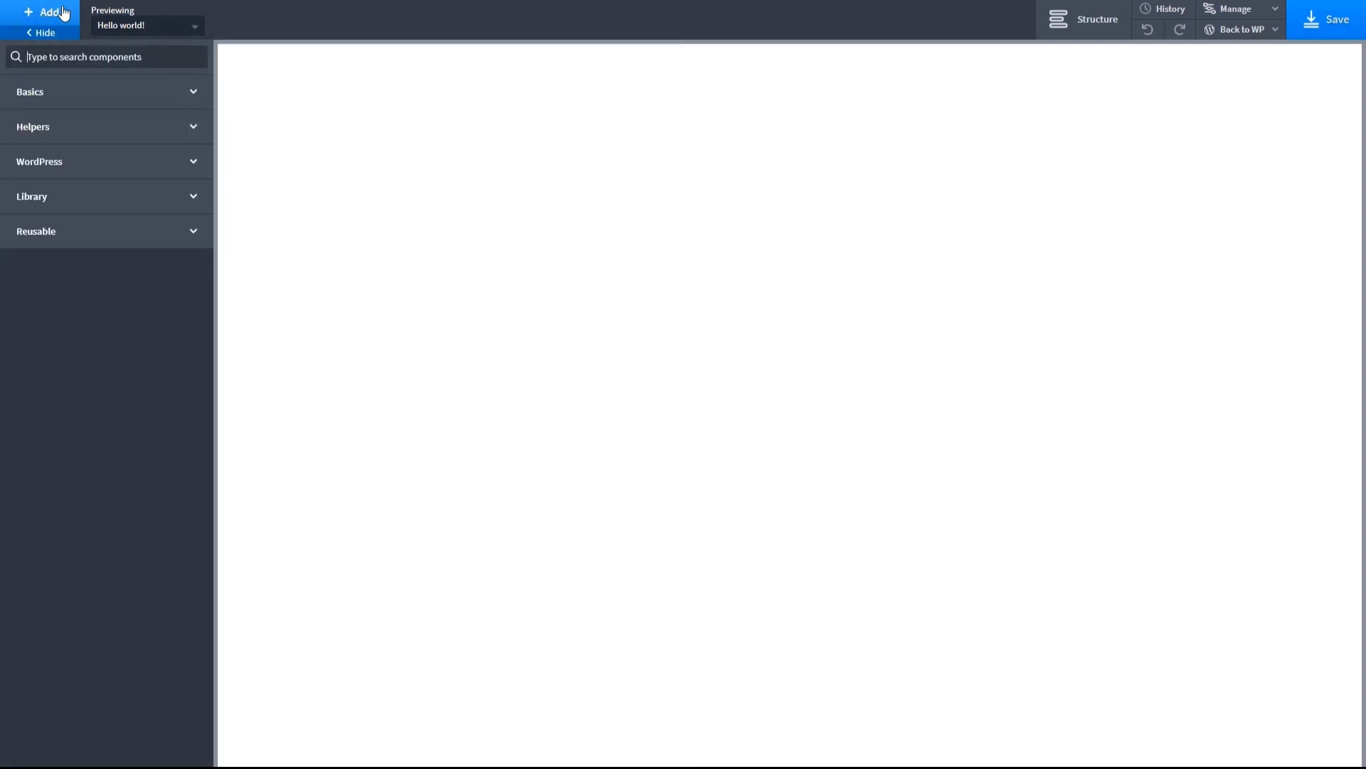
left_click(117, 134)
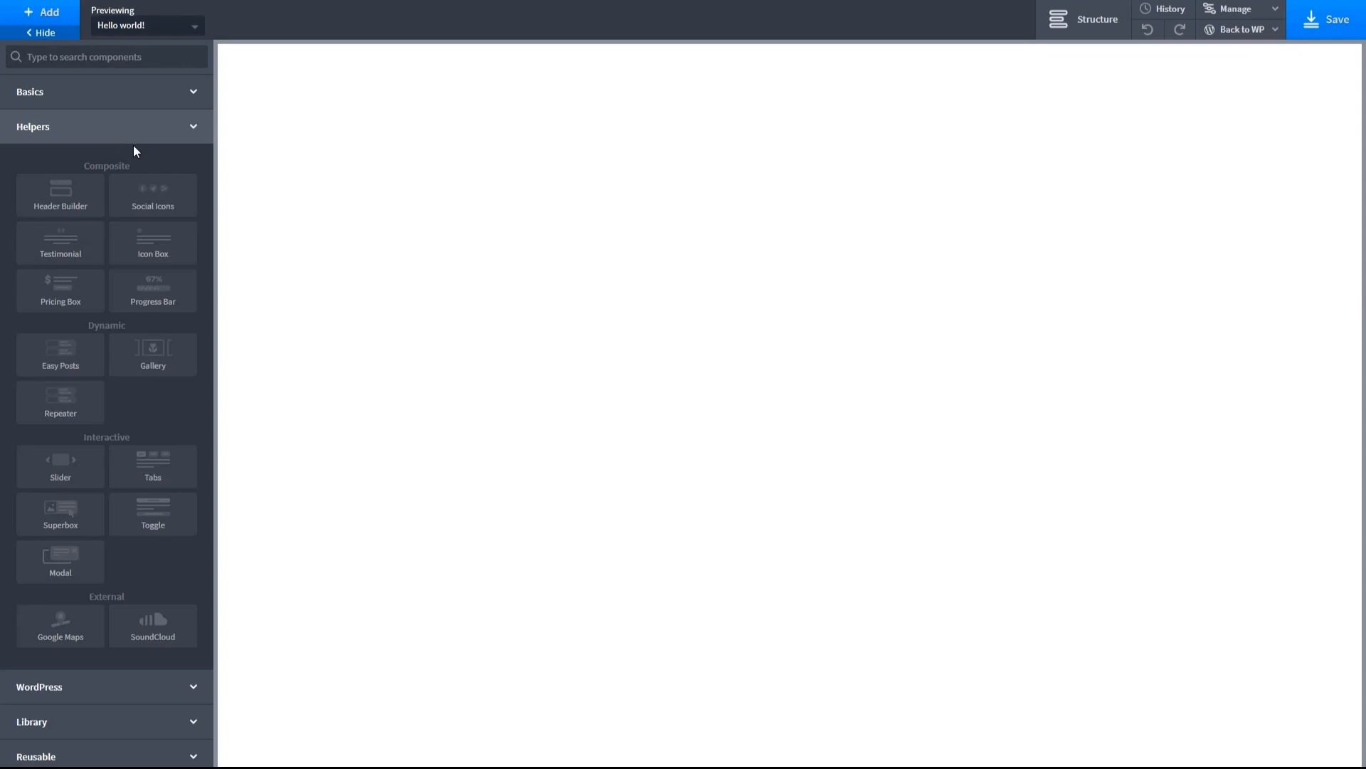
left_click(62, 195)
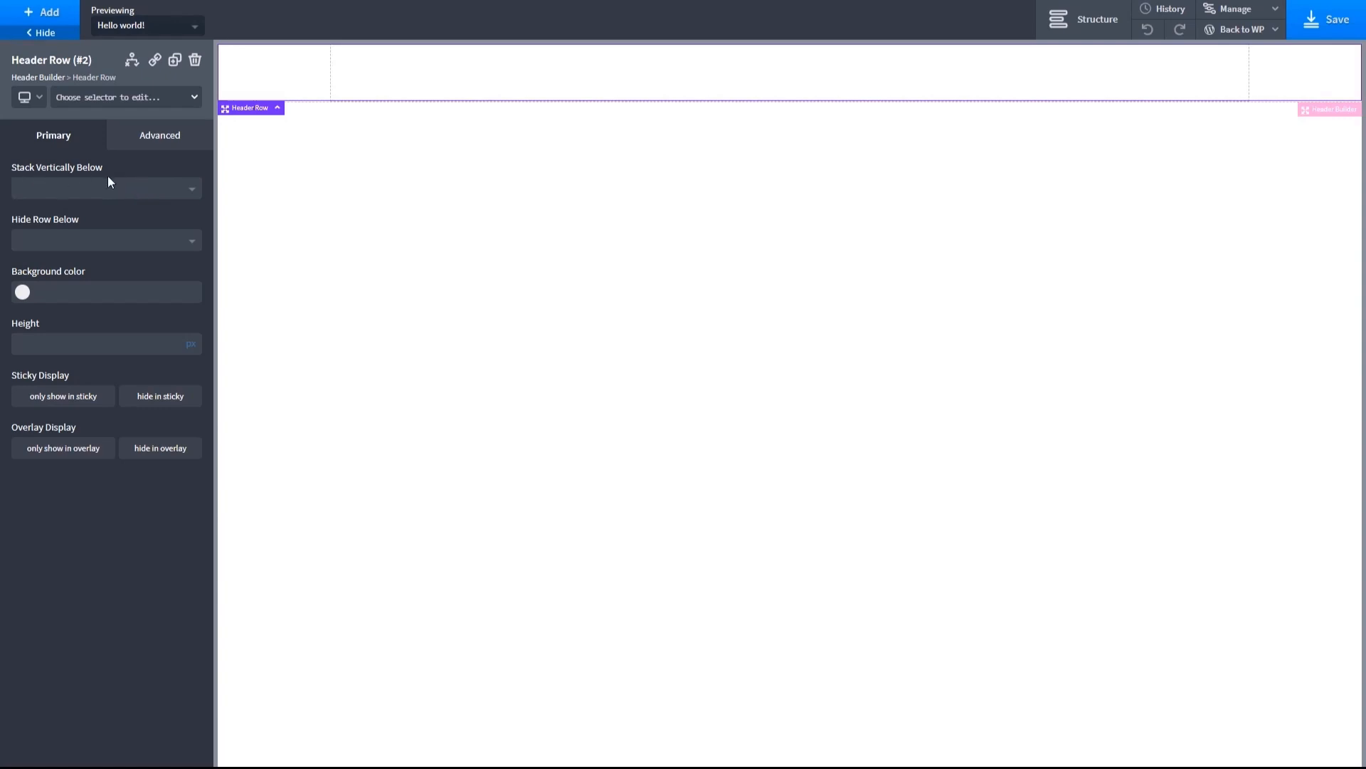
- Set the header row's background colour to the global colour Blue White
left_click(22, 293)
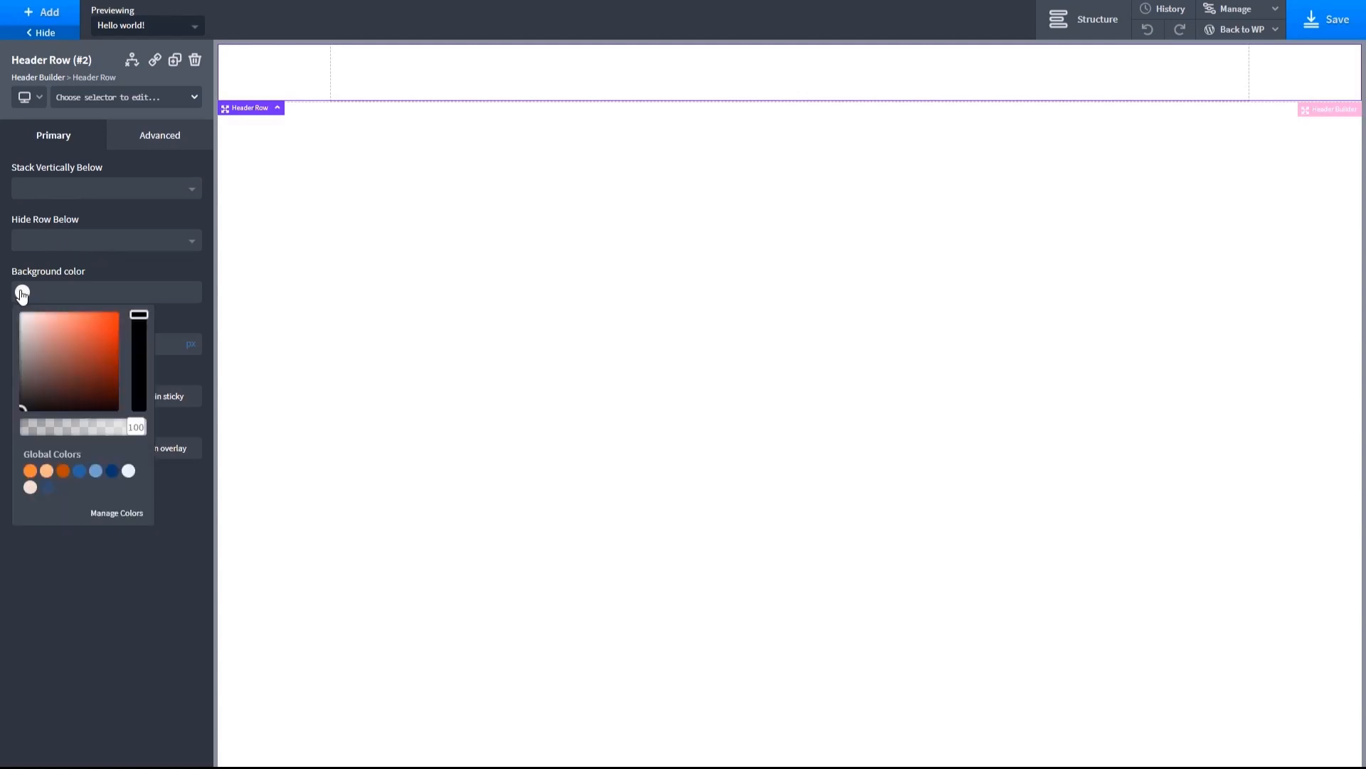
left_click(129, 472)
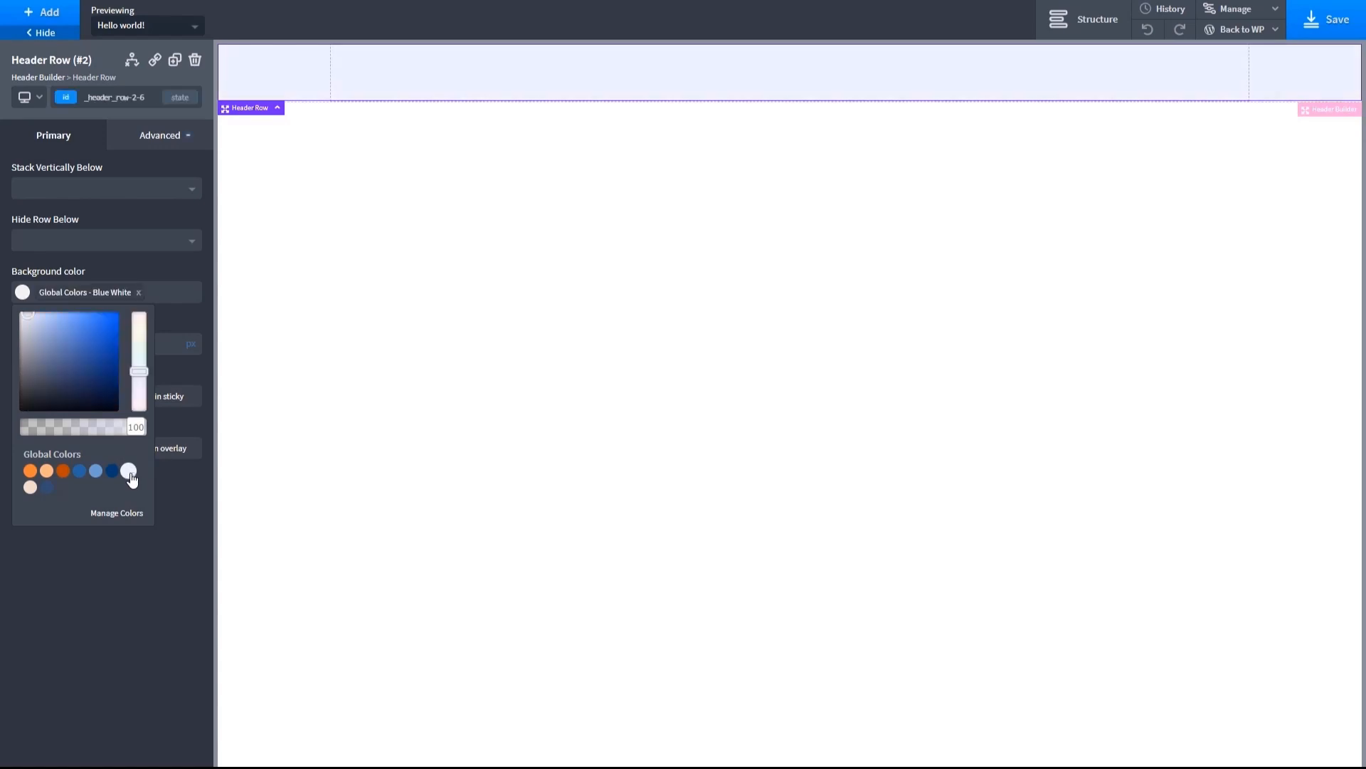
left_click(180, 322)
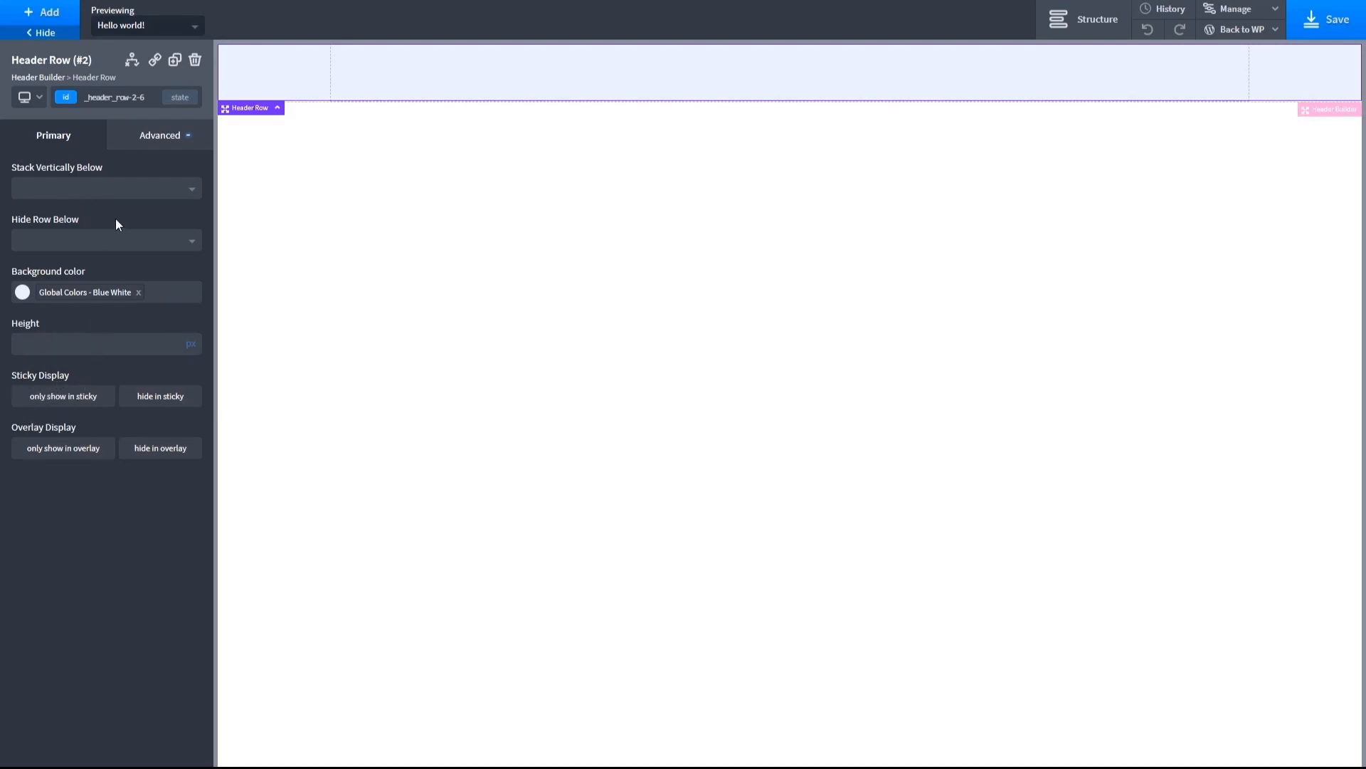
left_click(44, 16)
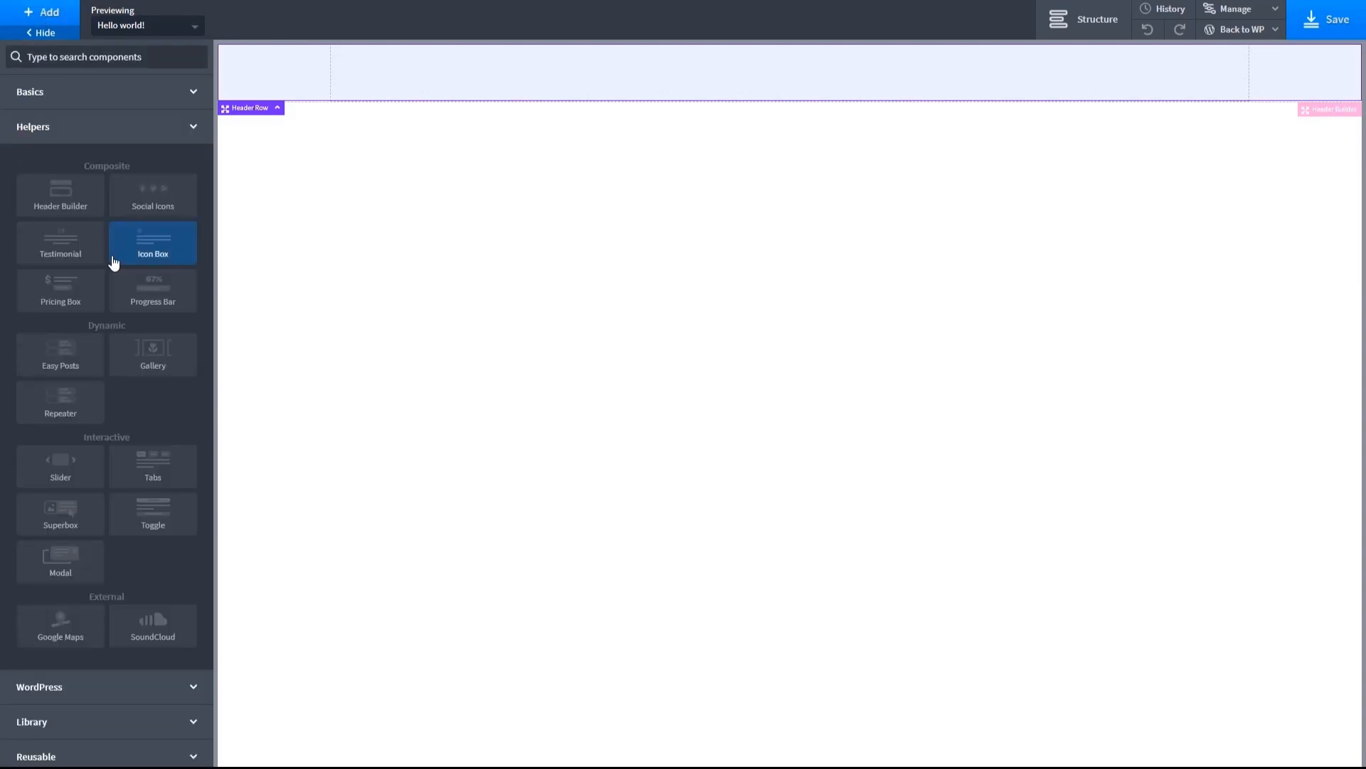
left_click(50, 92)
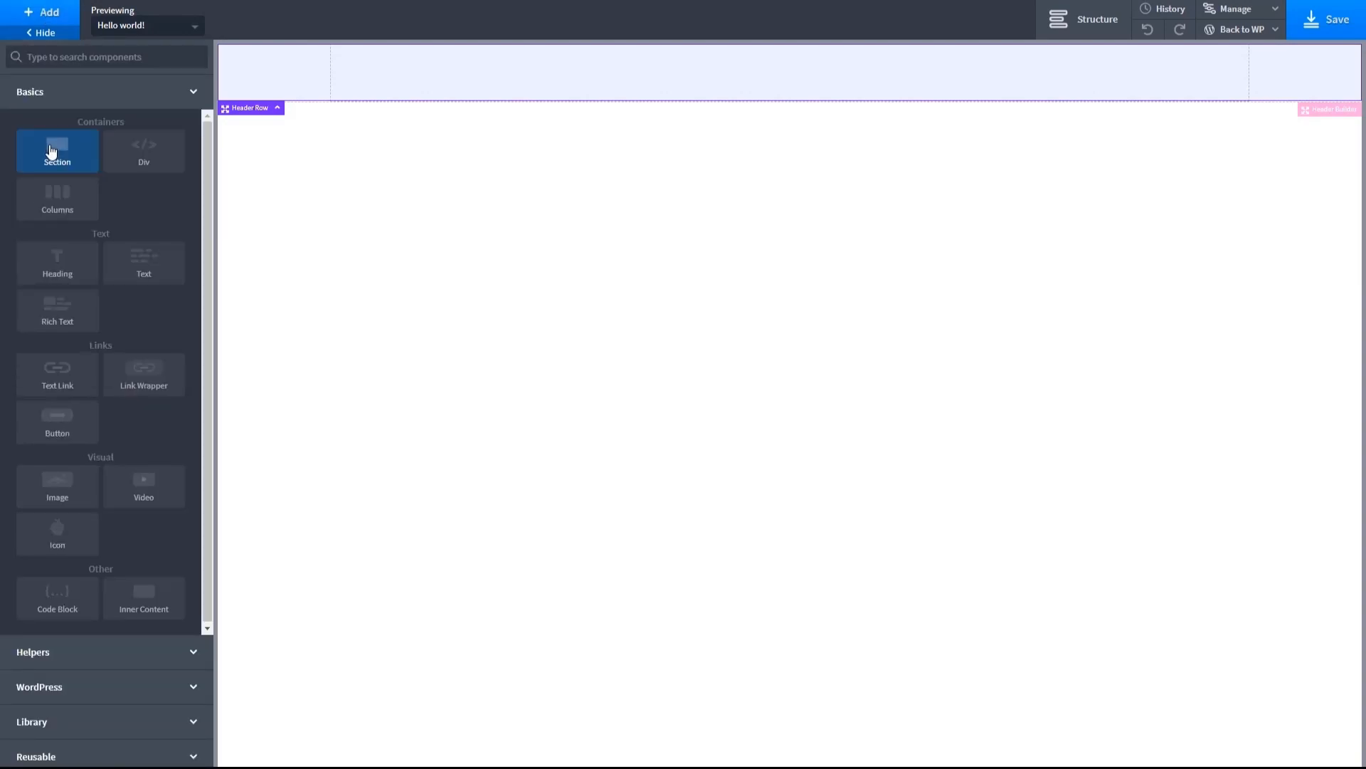
left_click(142, 375)
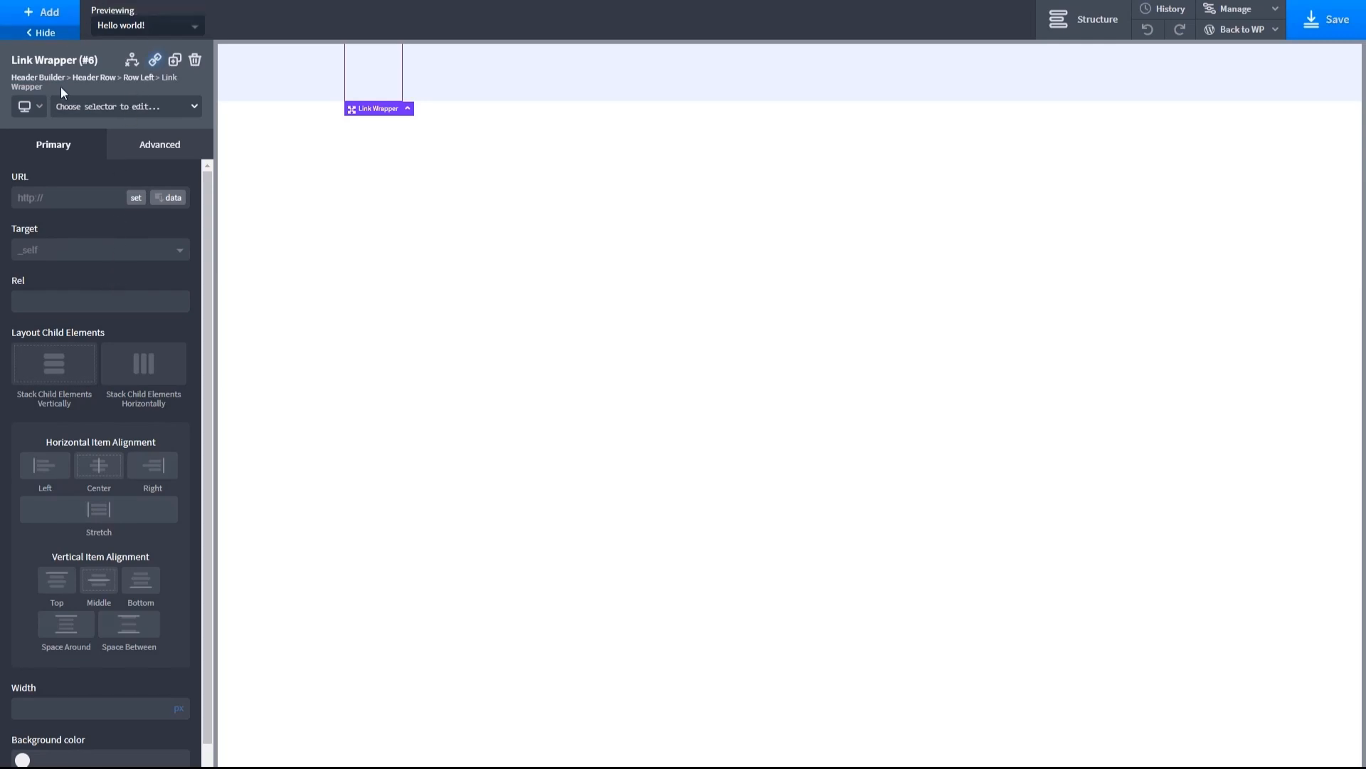
left_click(54, 194)
type("https://oxygentest.local/")
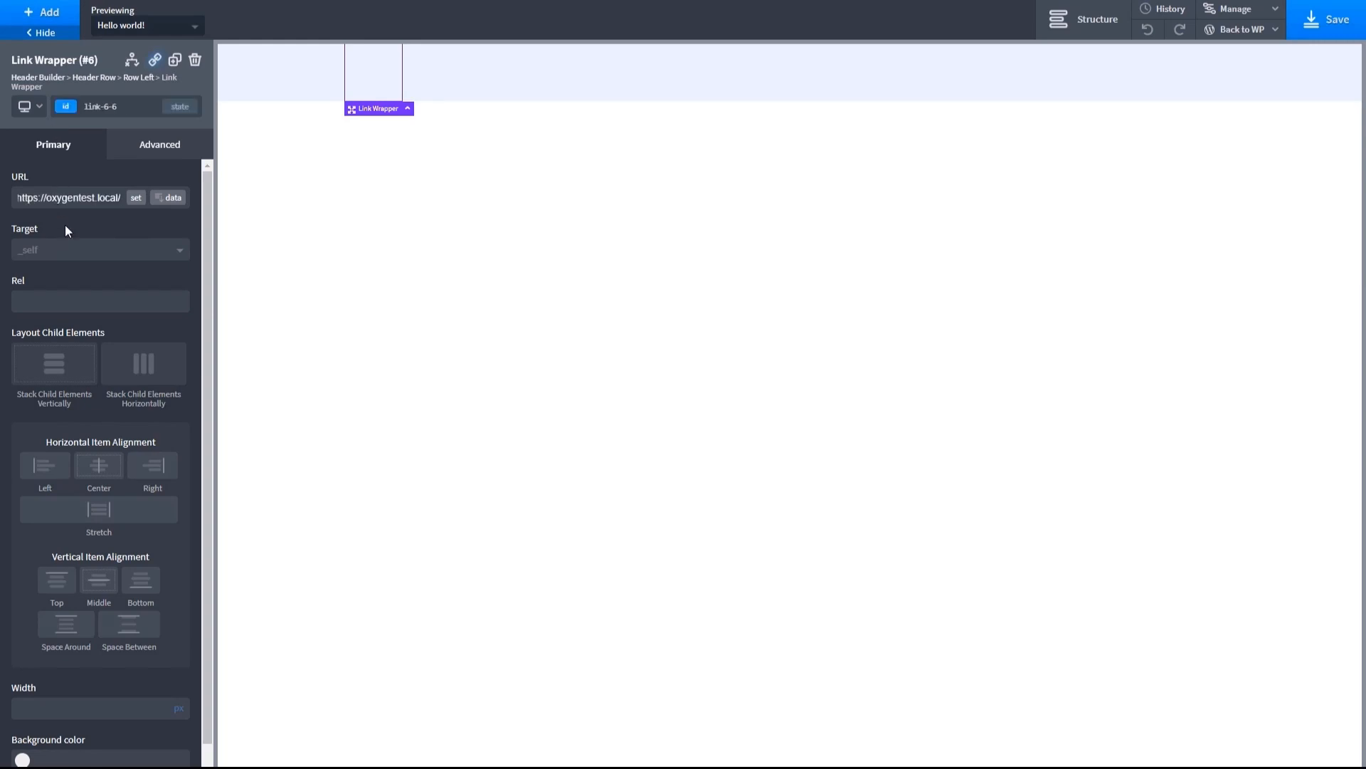
key("Home")
left_click_drag(44, 197, 24, 197)
key("BackSpace")
- Add an Image inside the link wrapper and upload wpdynamicdata-logo.png to the media library as its source
left_click(46, 13)
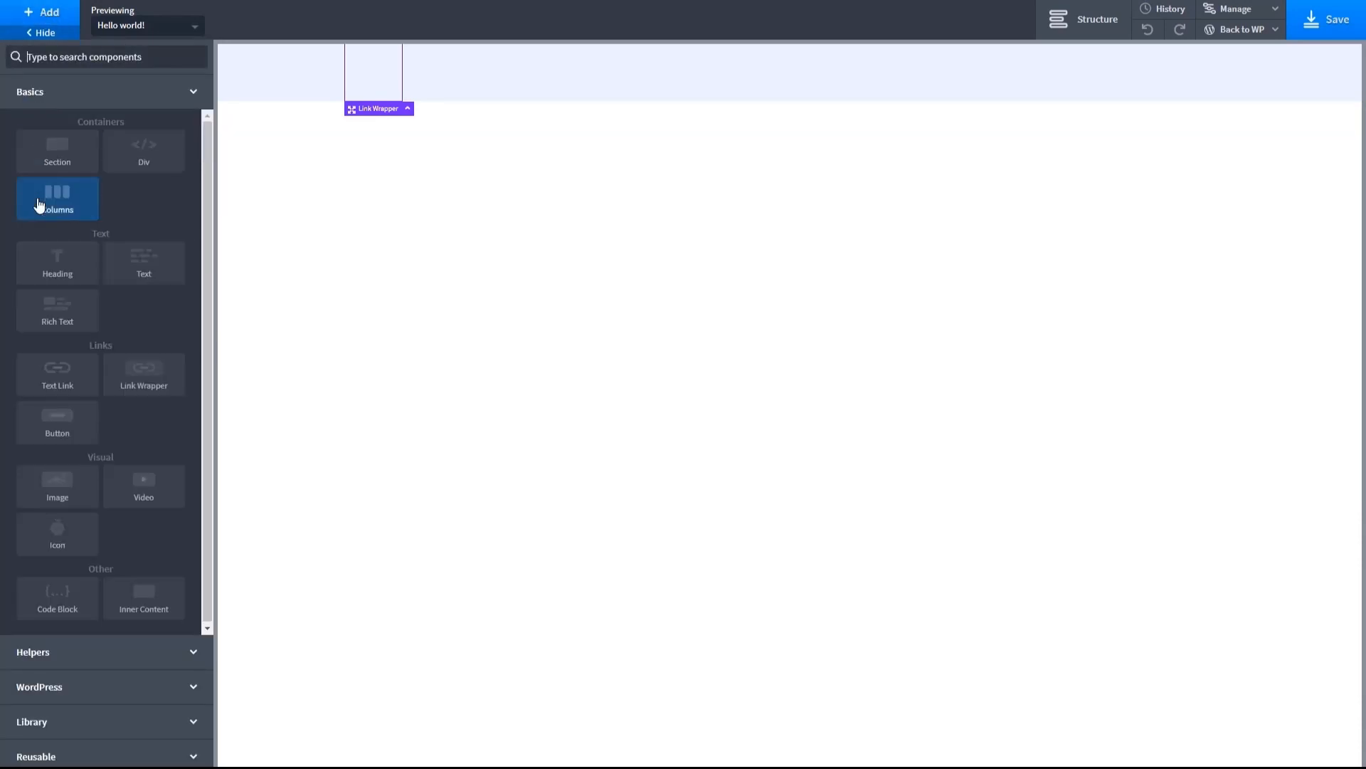
left_click(54, 481)
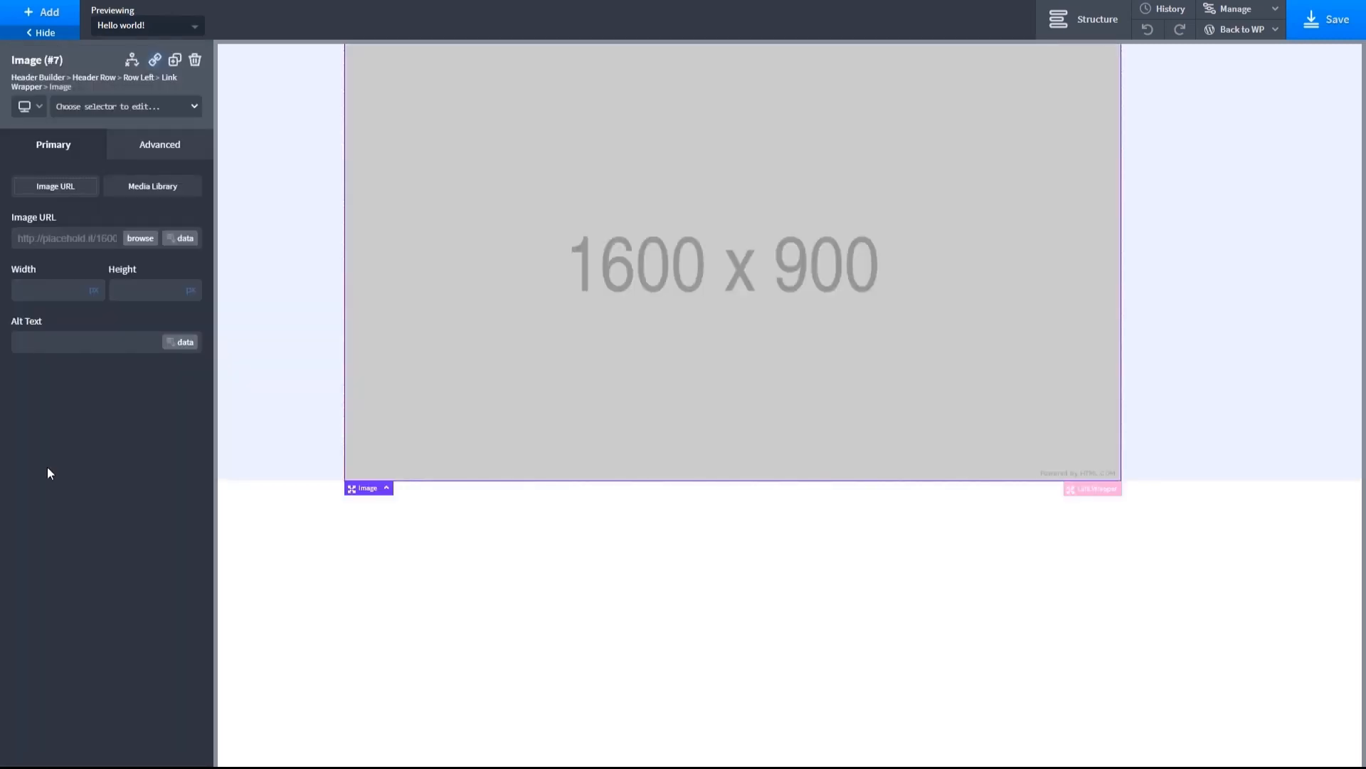
left_click(139, 188)
left_click(179, 237)
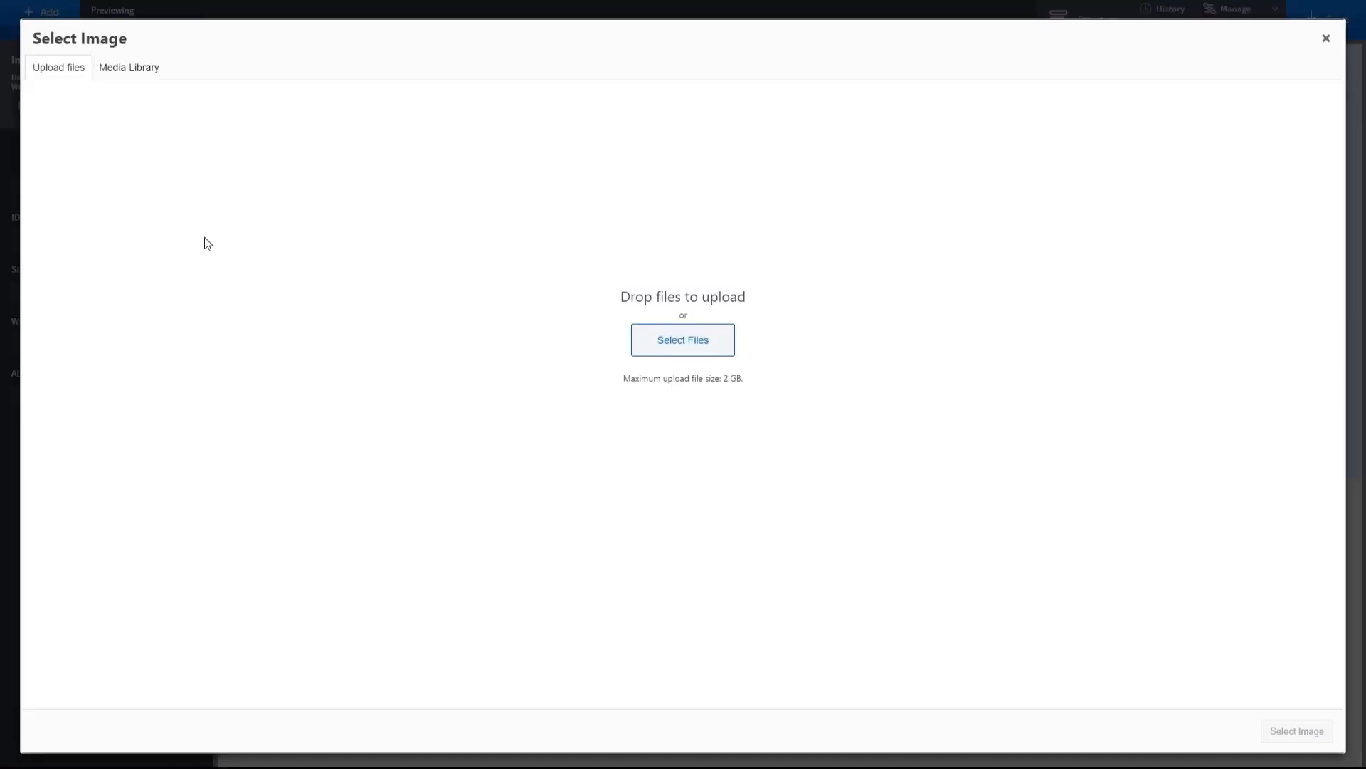
left_click(650, 339)
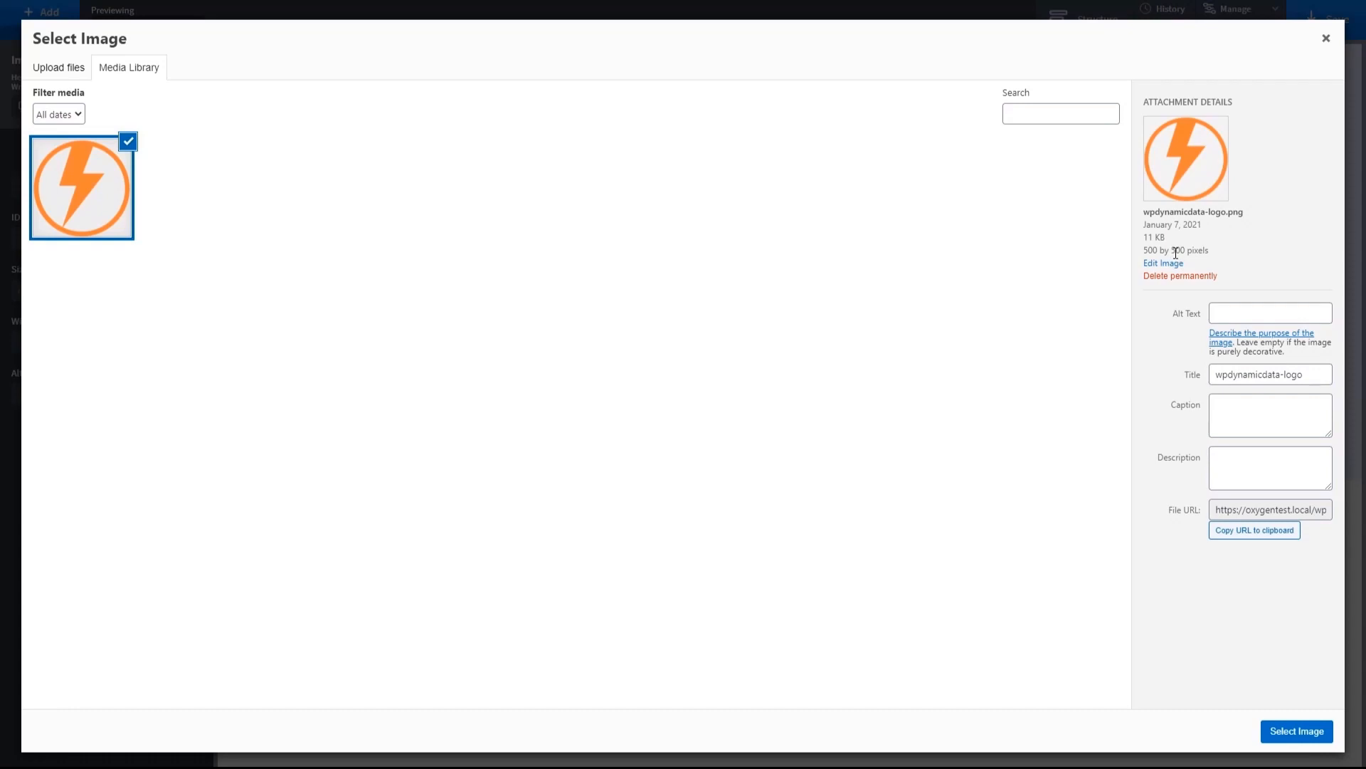
- Set the logo attachment's alt text and title to "WP Dynamic Toolbox" and insert it as the header image
left_click(1231, 312)
type("WP Dynamic Toolbox")
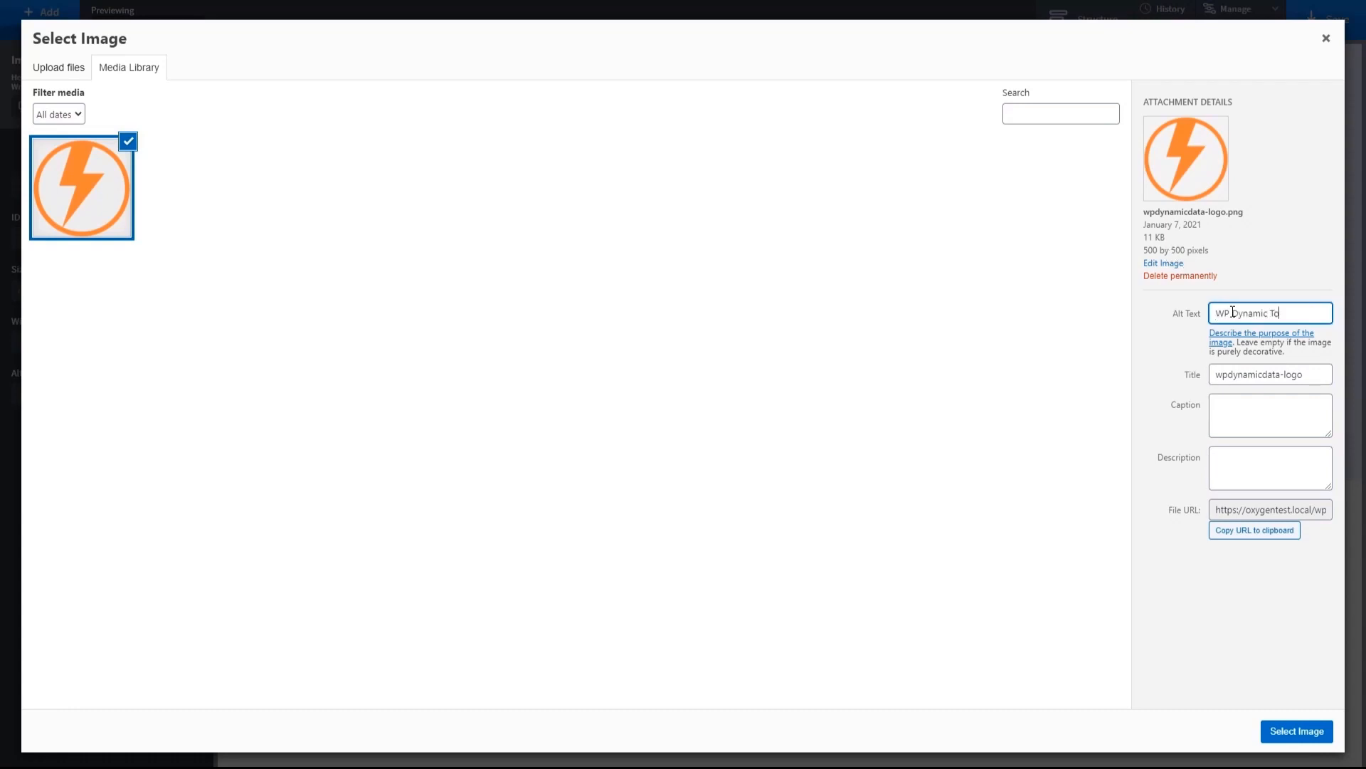
key("ctrl+a")
key("ctrl+c")
key("Tab")
key("Tab")
key("ctrl+v")
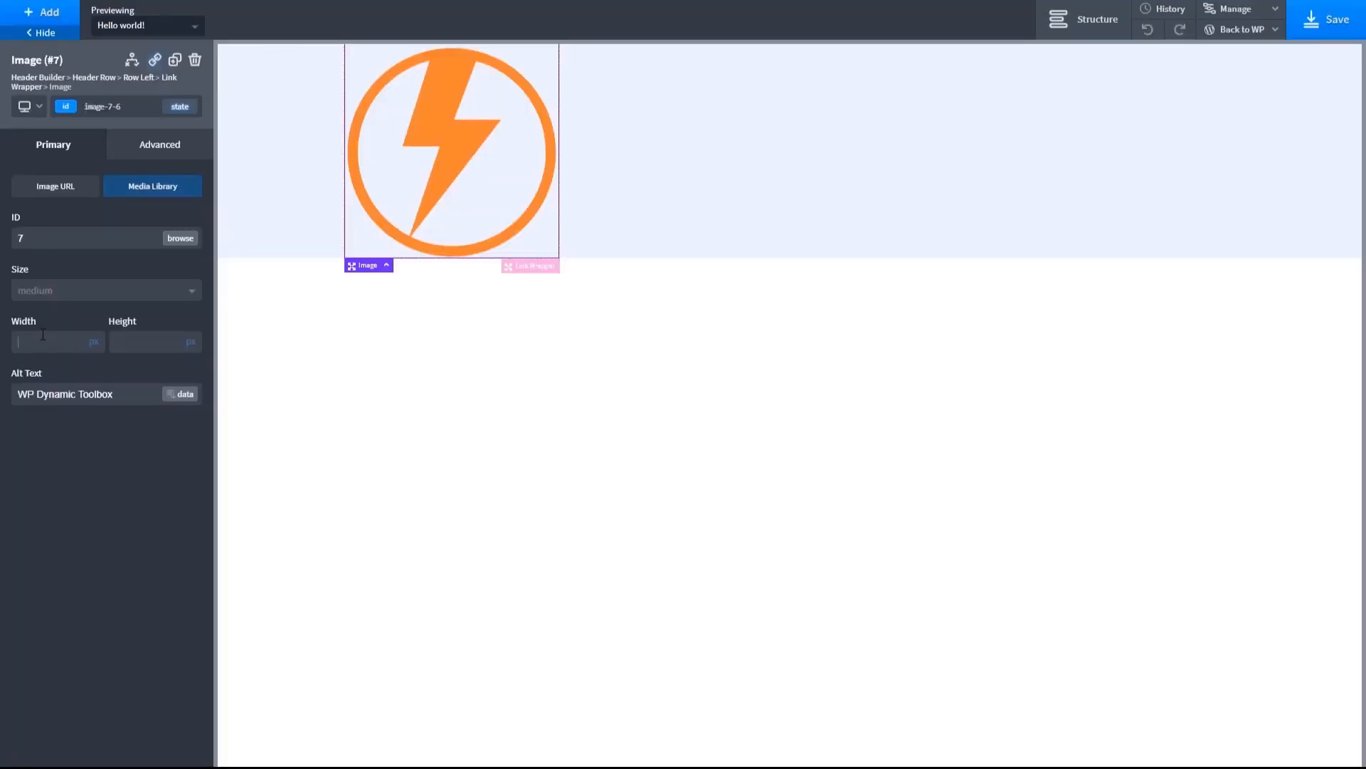
- Set the logo image's width and height to 50 px each
type("40")
key("BackSpace")
key("BackSpace")
type("50")
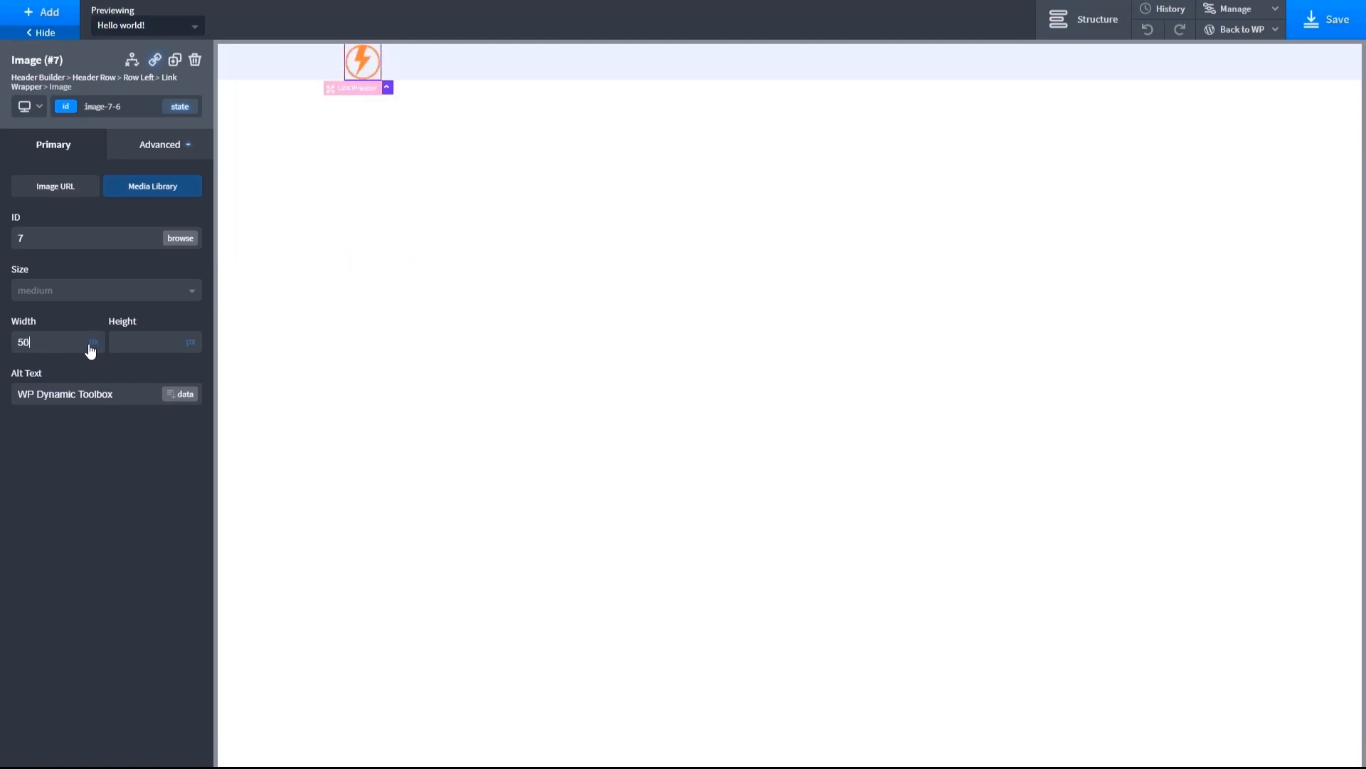
left_click(140, 343)
type("50")
- Add a Text component inside the link wrapper and replace its placeholder with "WP Dynamic Toolbox"
left_click(37, 18)
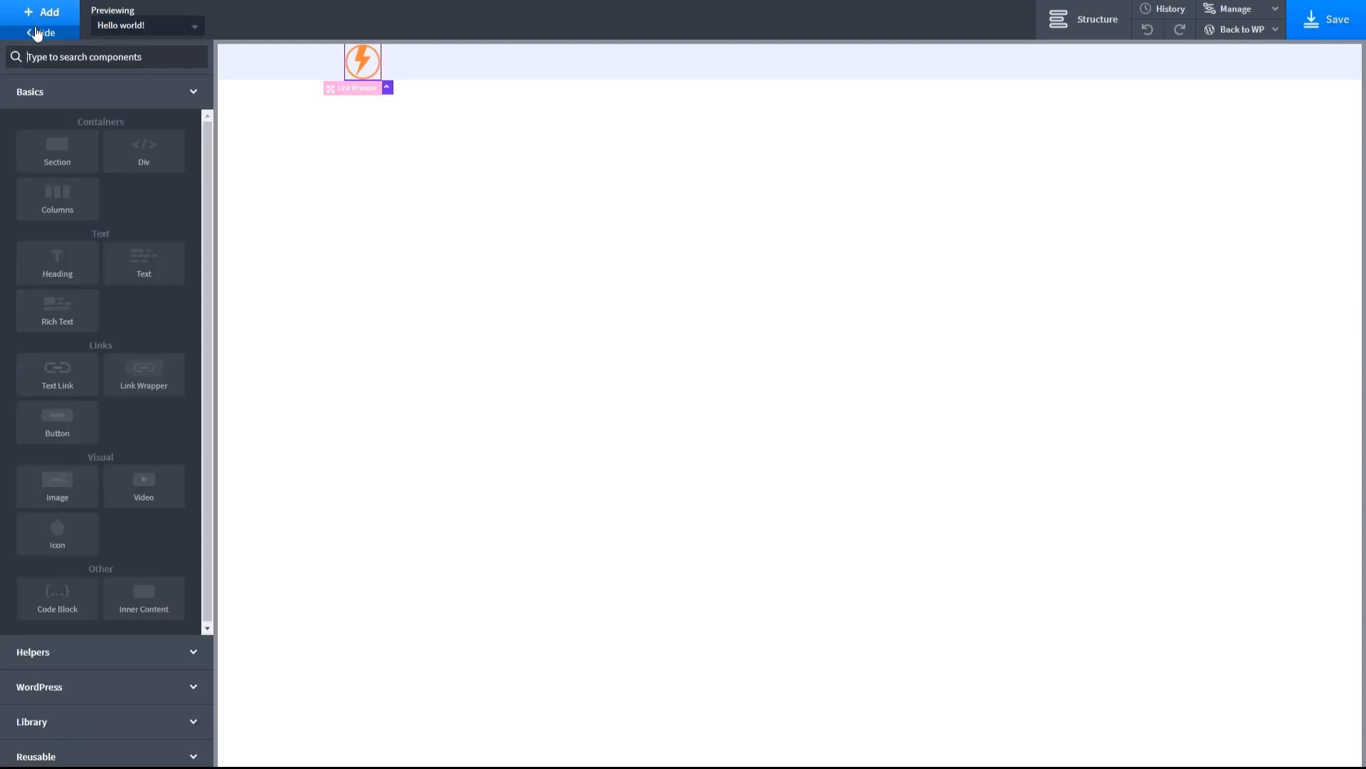
left_click(137, 266)
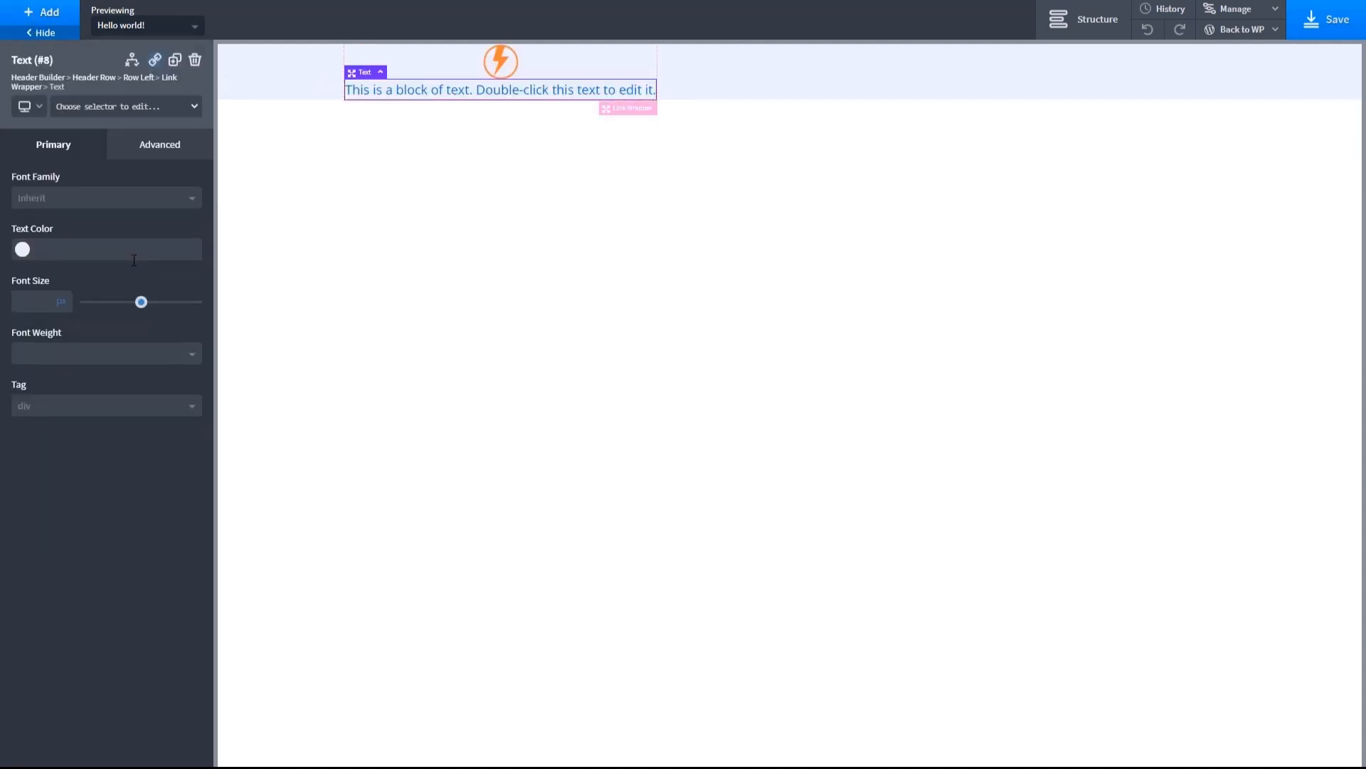
double_click(611, 89)
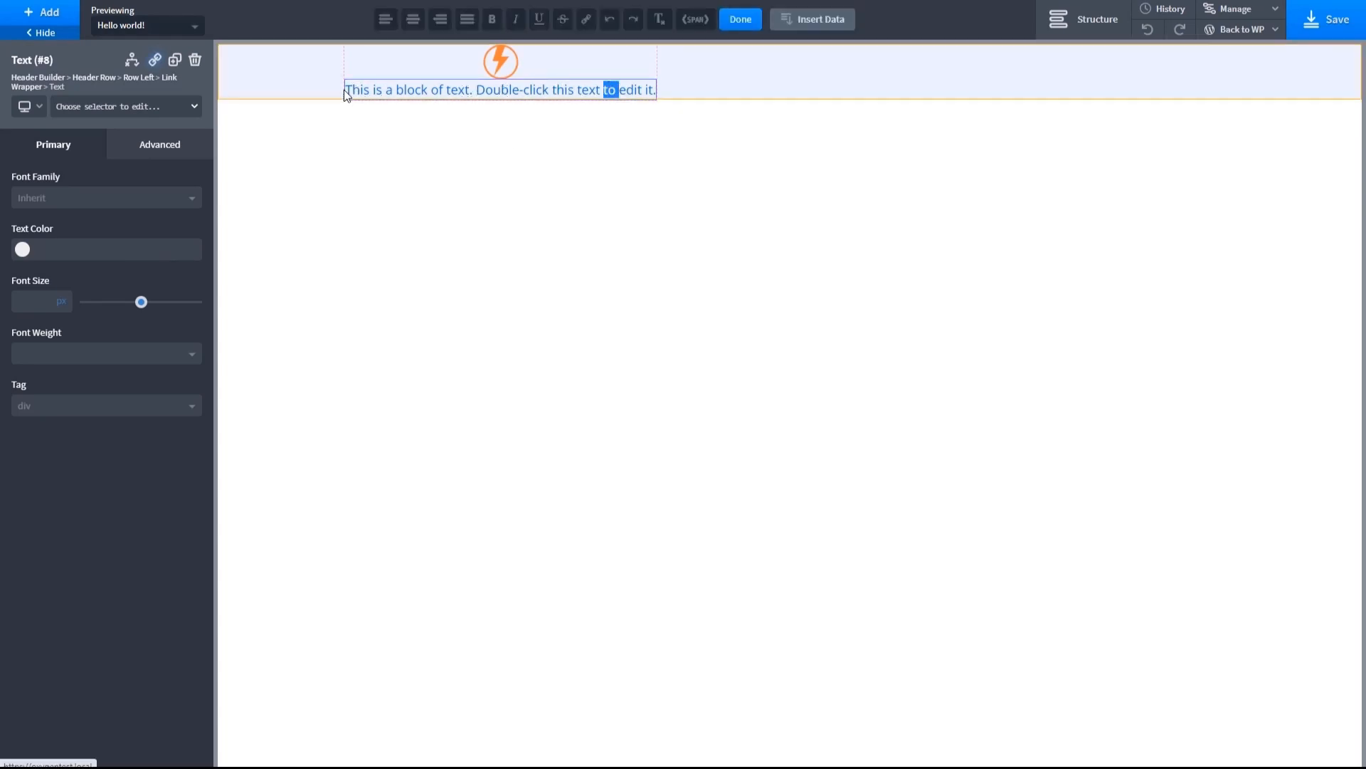
left_click_drag(345, 90, 654, 91)
key("BackSpace")
type("WP Dy")
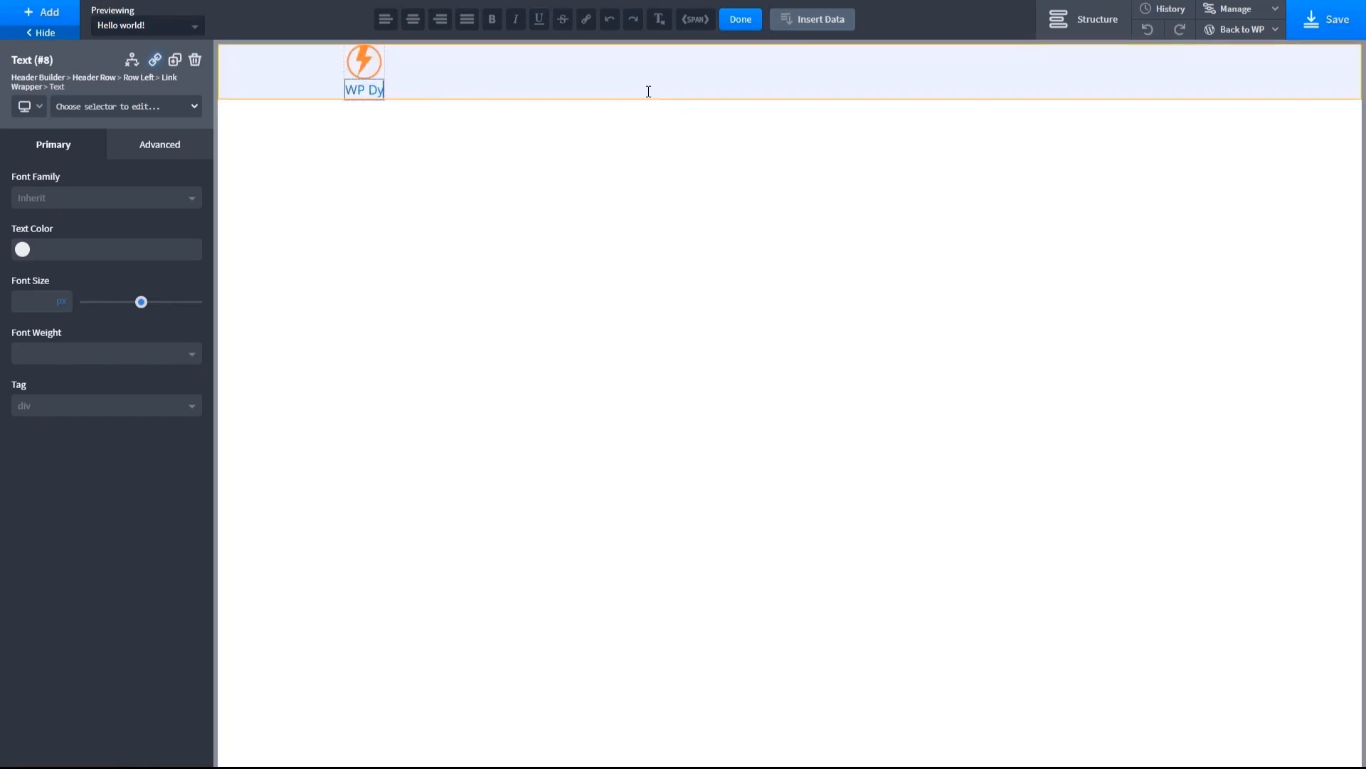
type("namic Toolbox")
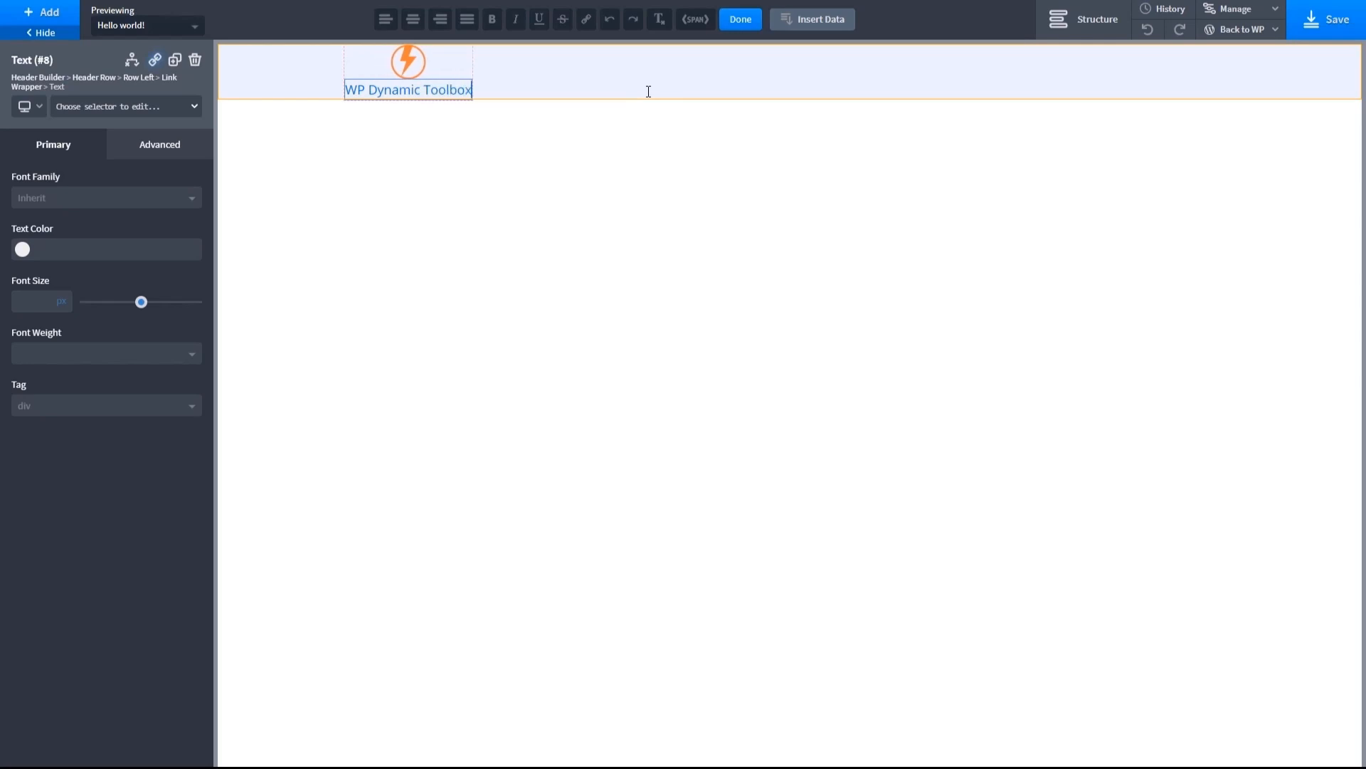
- Colour the site name text with the global colour Medium Orange and set its font weight to 800
left_click(22, 250)
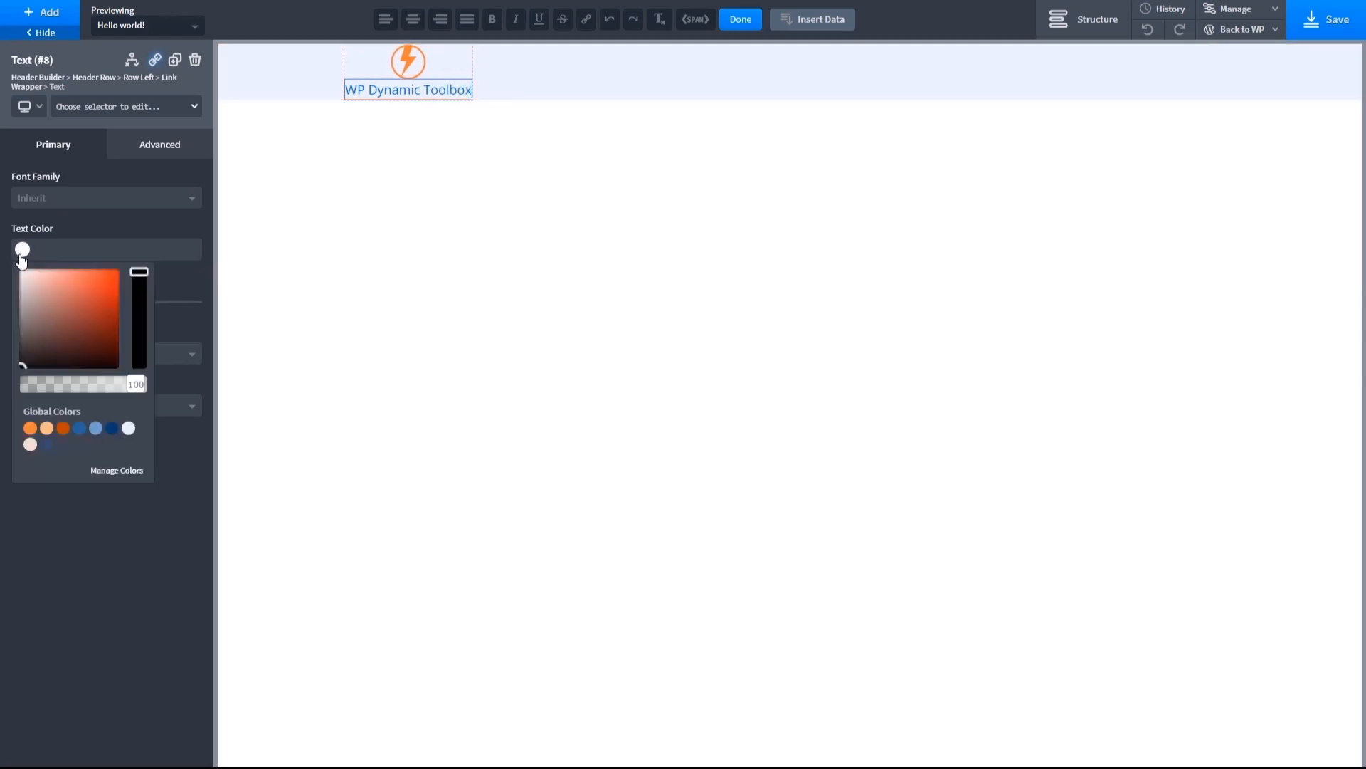
left_click(29, 429)
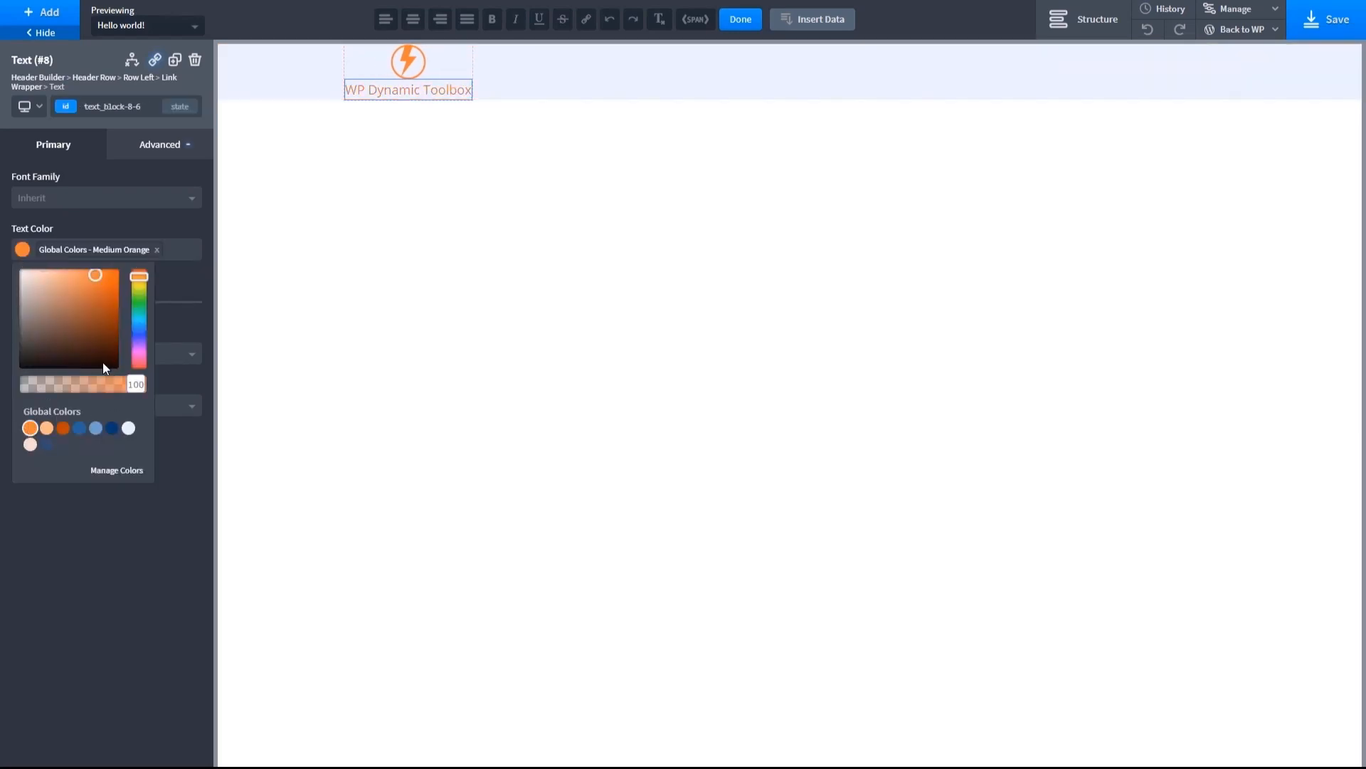
left_click(165, 319)
left_click(62, 354)
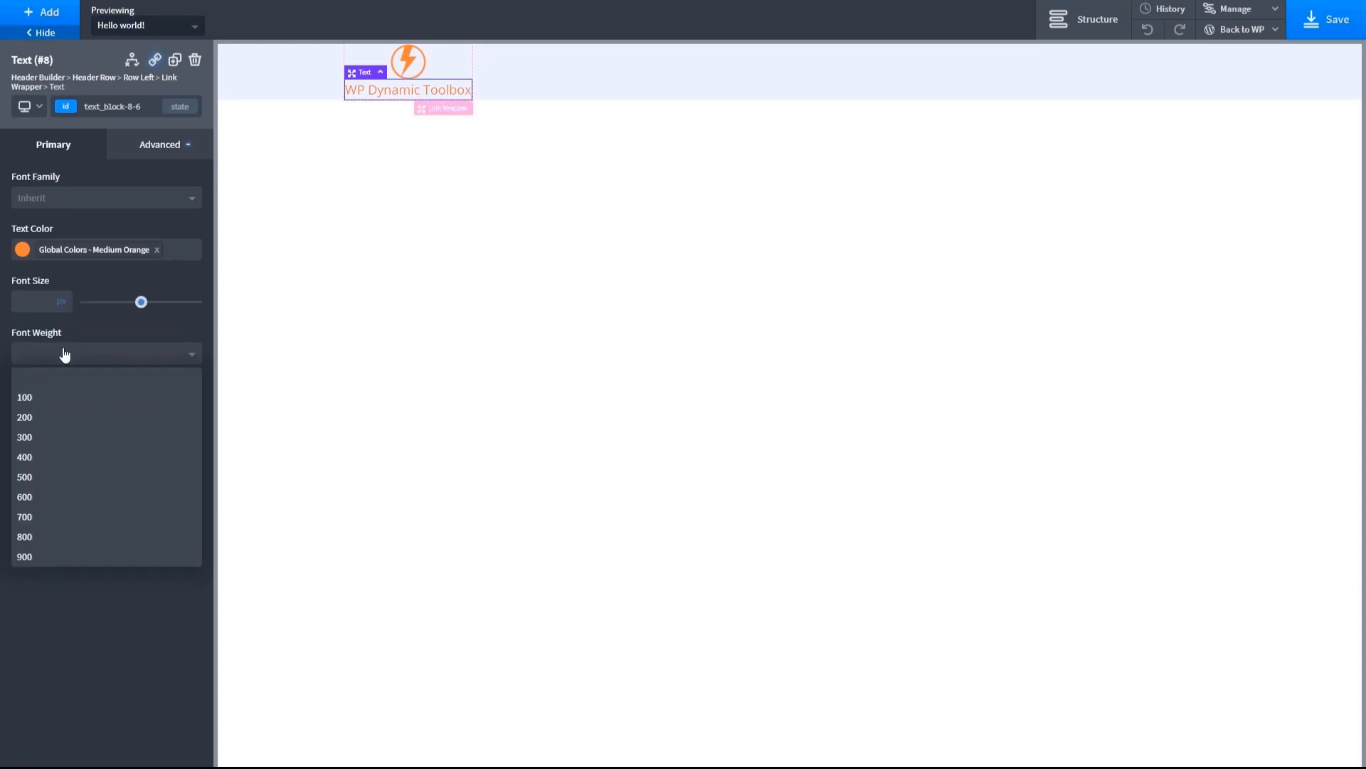
left_click(31, 528)
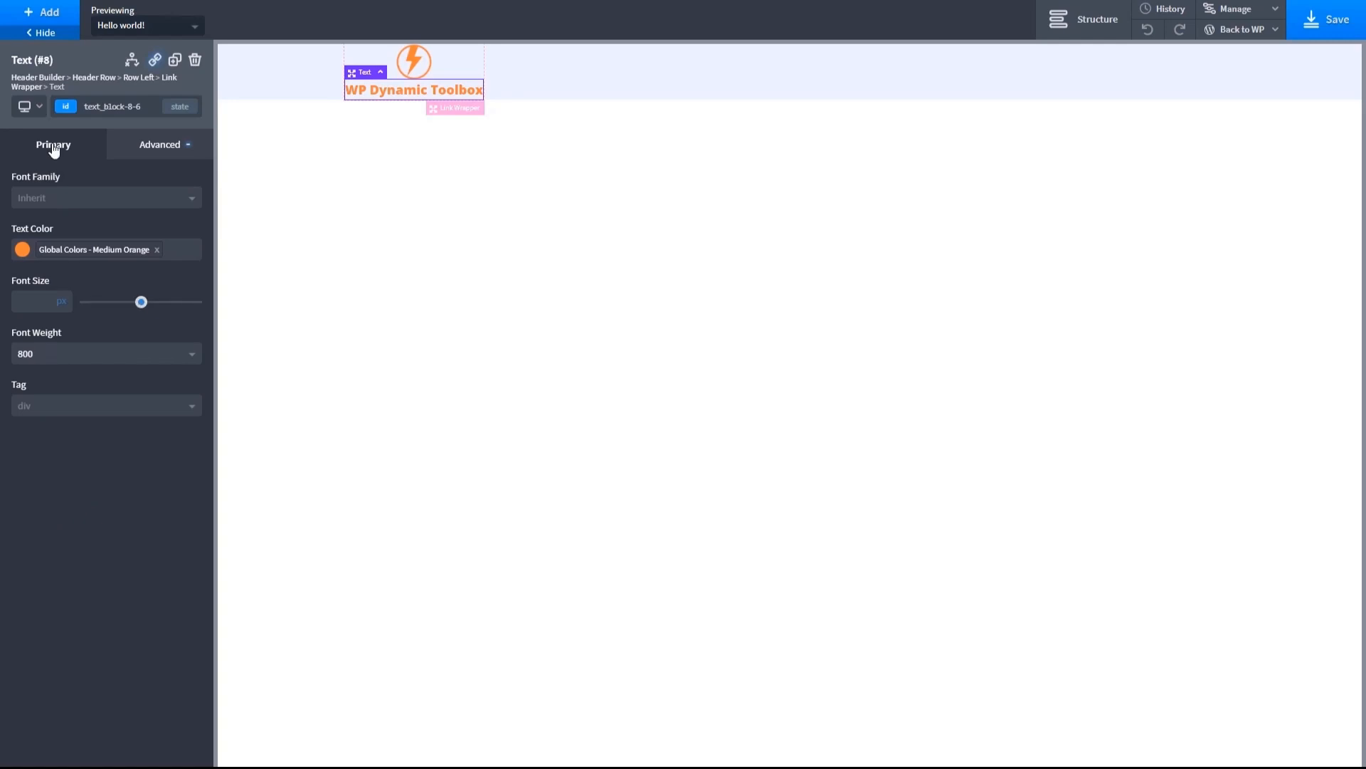
- Stack the link wrapper's child elements horizontally and give the logo image a 10 px right margin
left_click(358, 55)
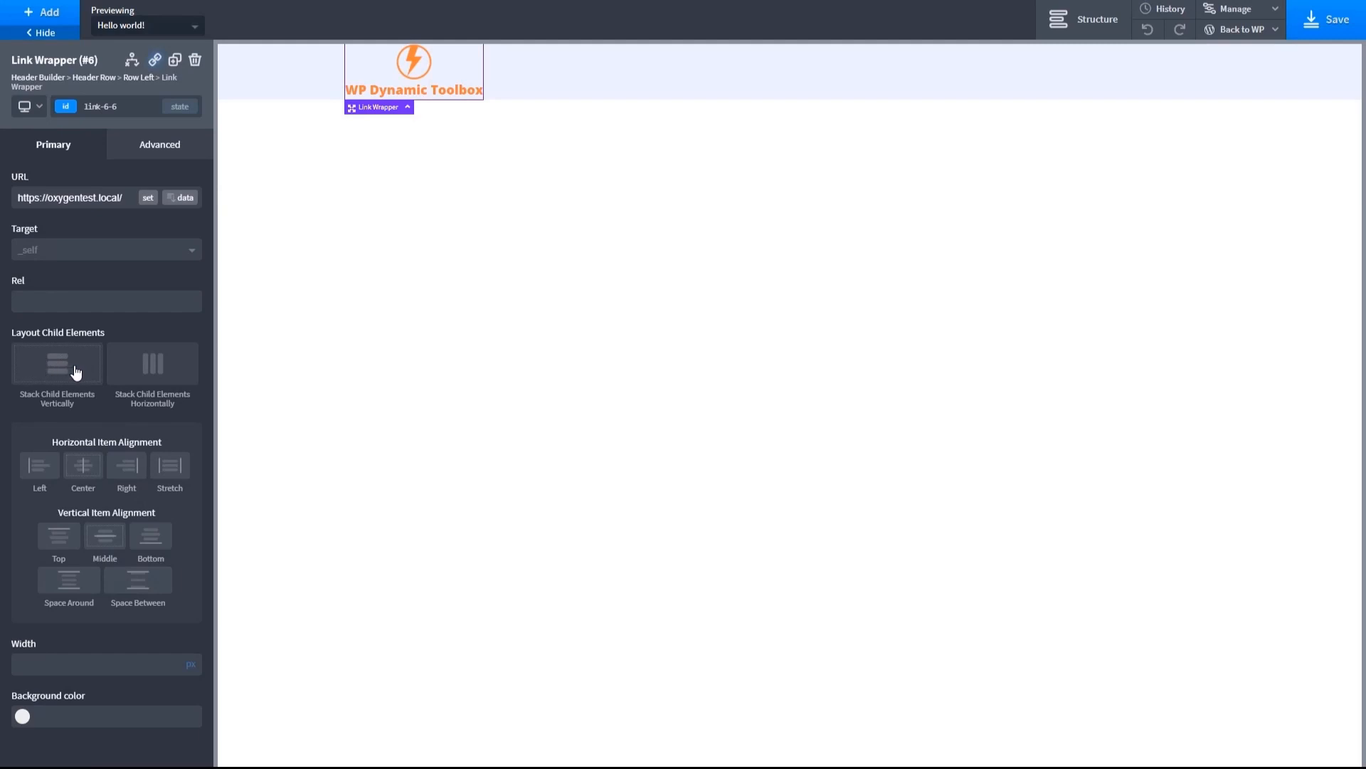
left_click(145, 373)
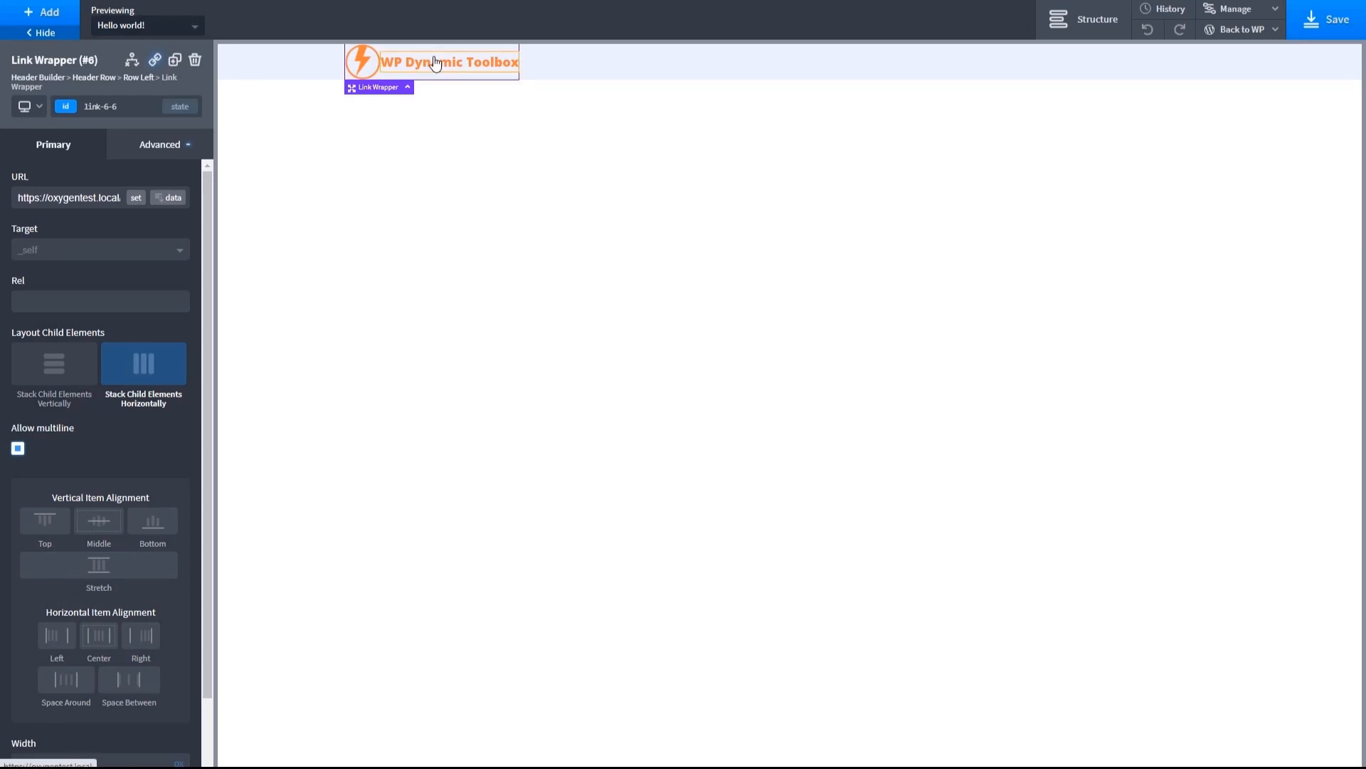
left_click(367, 66)
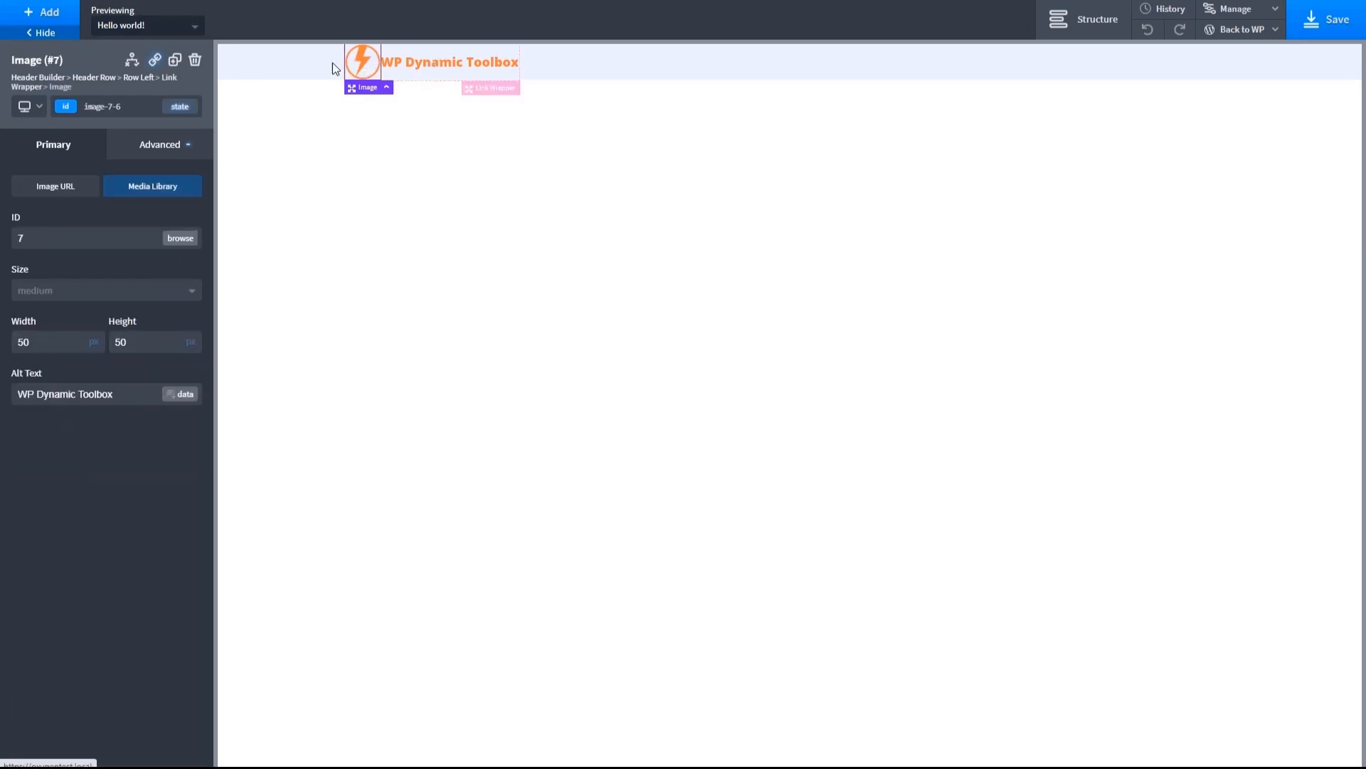
left_click(165, 145)
left_click(102, 226)
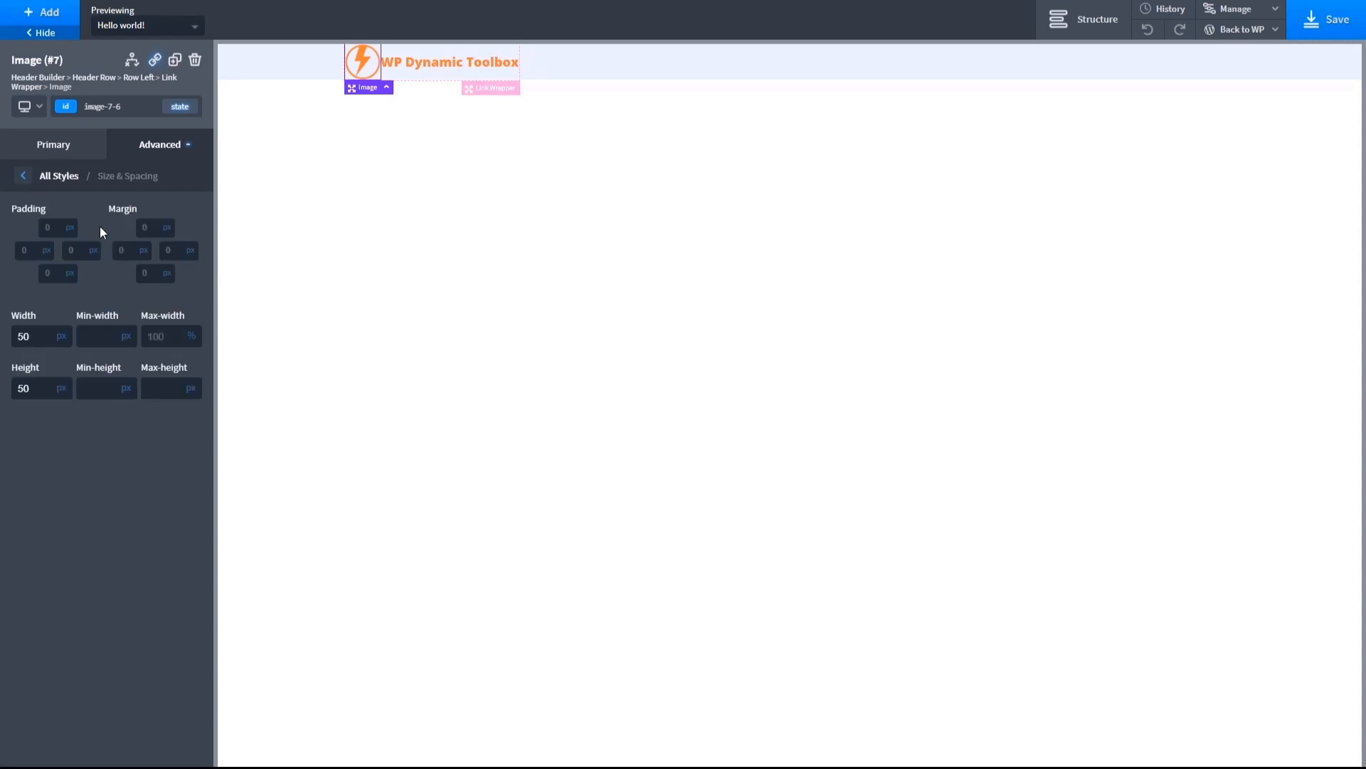
left_click(173, 249)
type("15")
key("BackSpace")
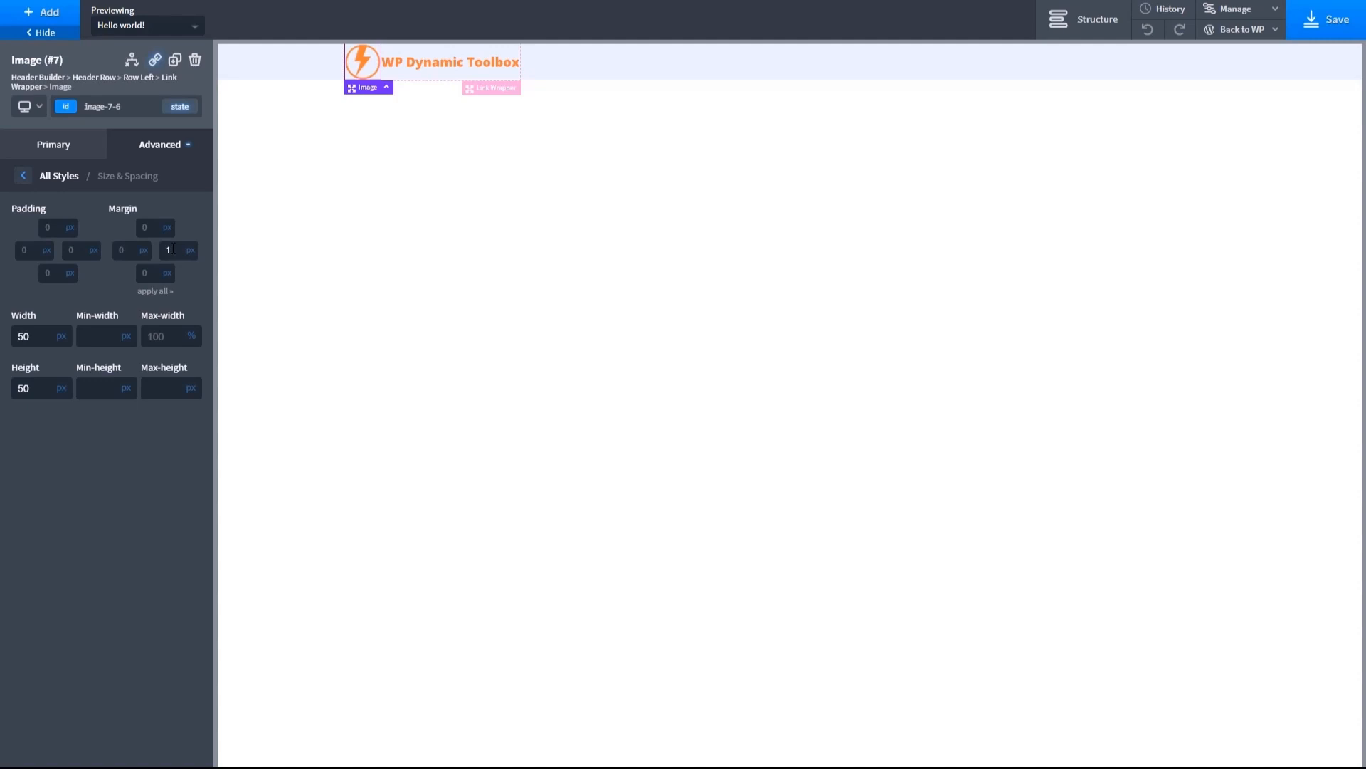
type("0")
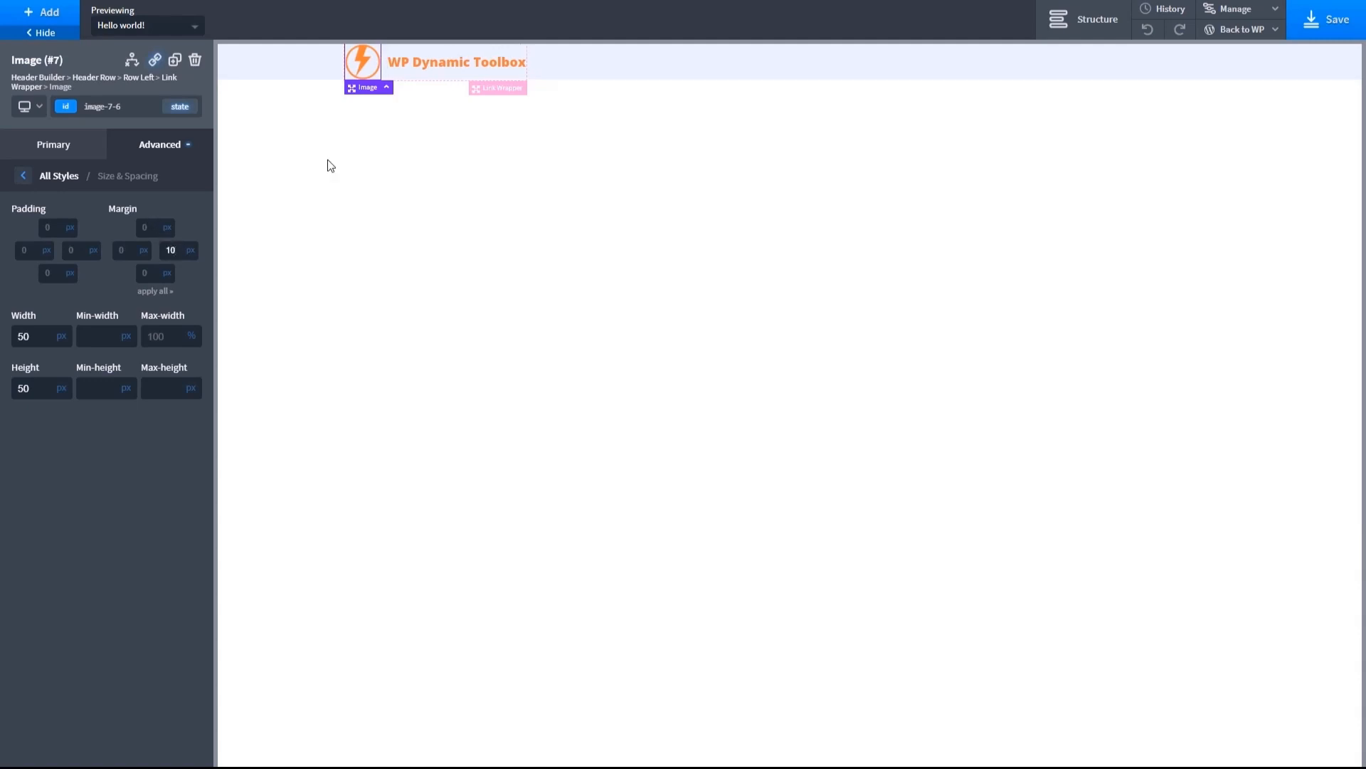
- Enlarge the site name's font so the text nearly matches the logo's height, and select the header row
left_click(418, 65)
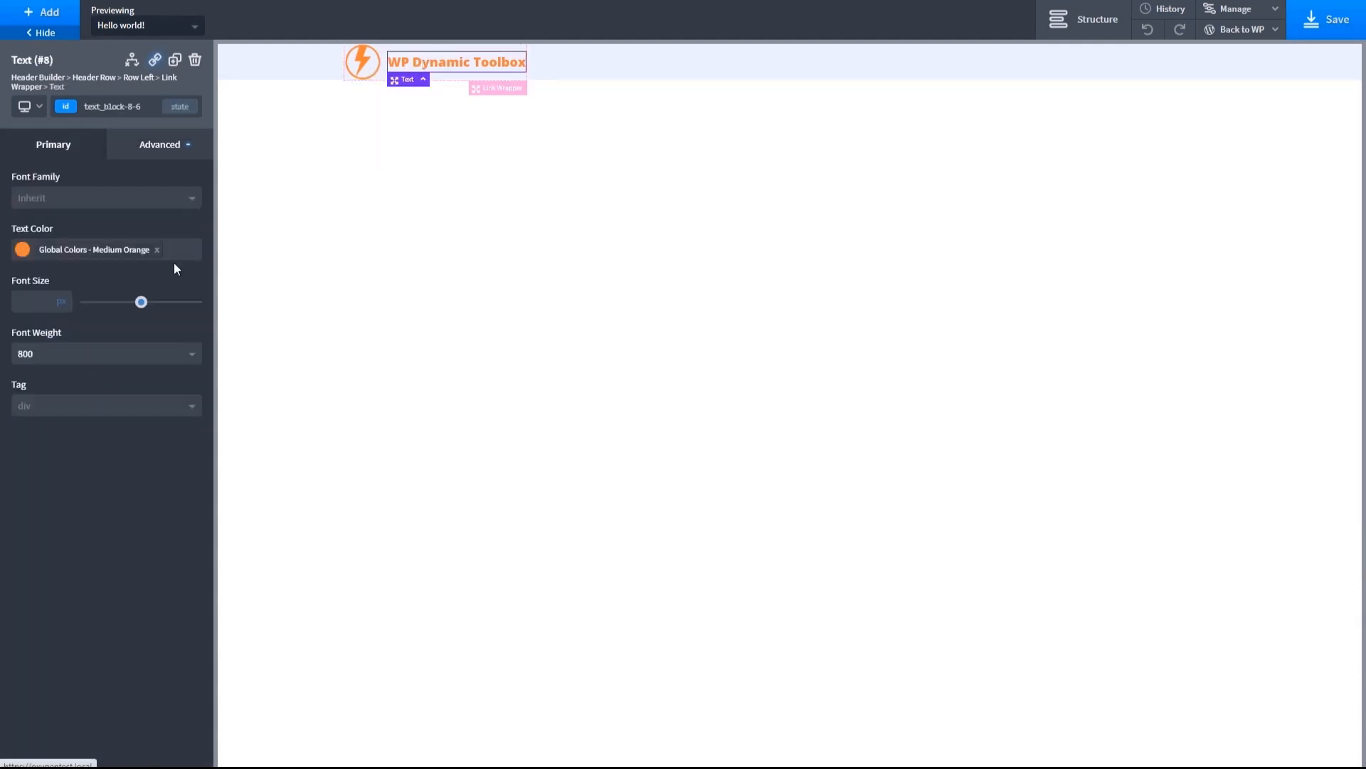
left_click(141, 303)
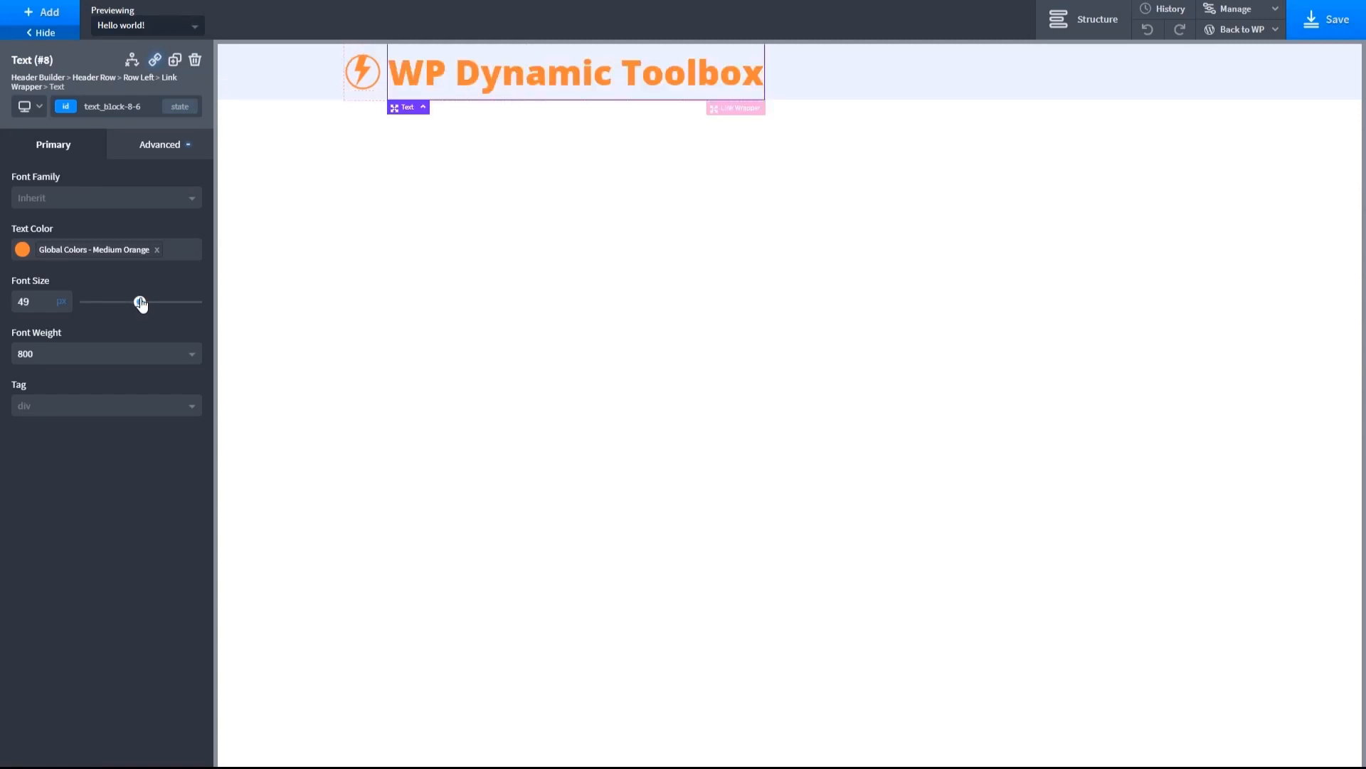
left_click_drag(141, 303, 125, 305)
left_click(238, 61)
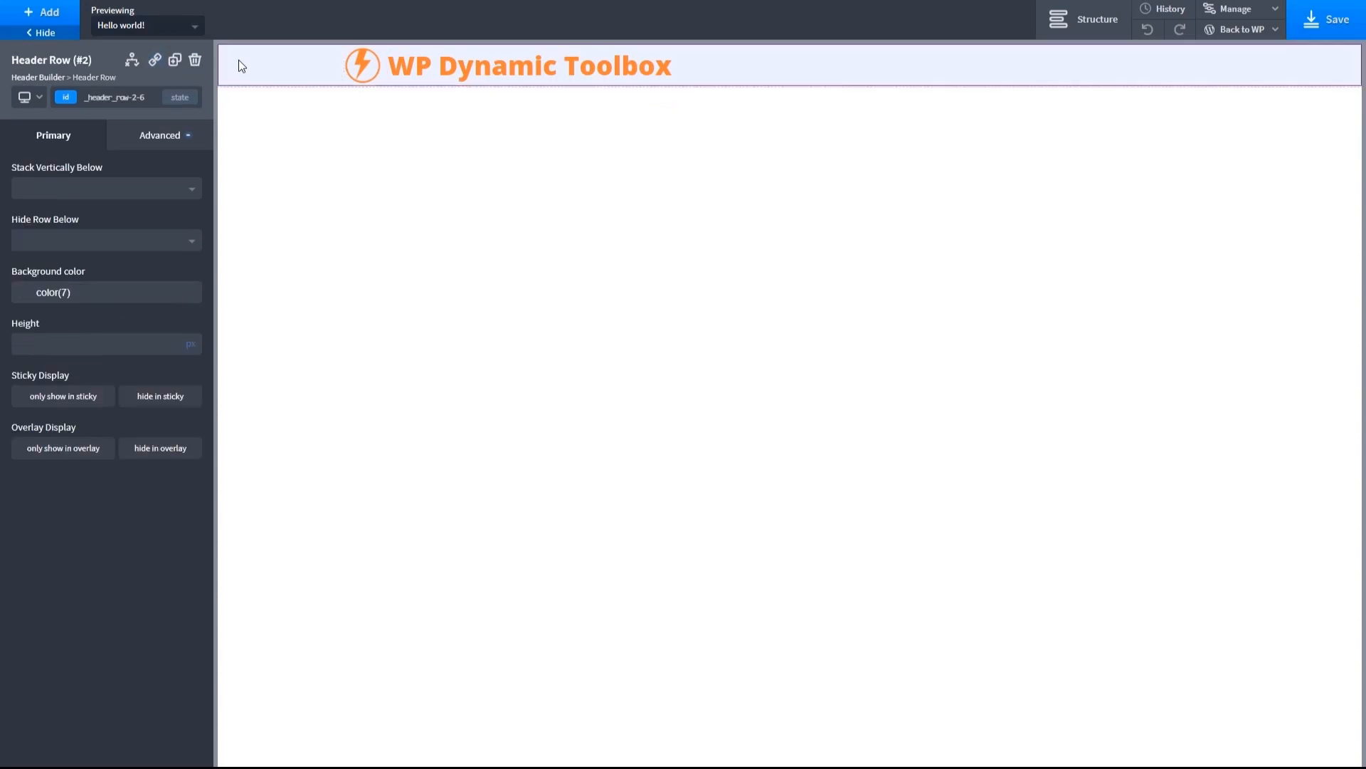
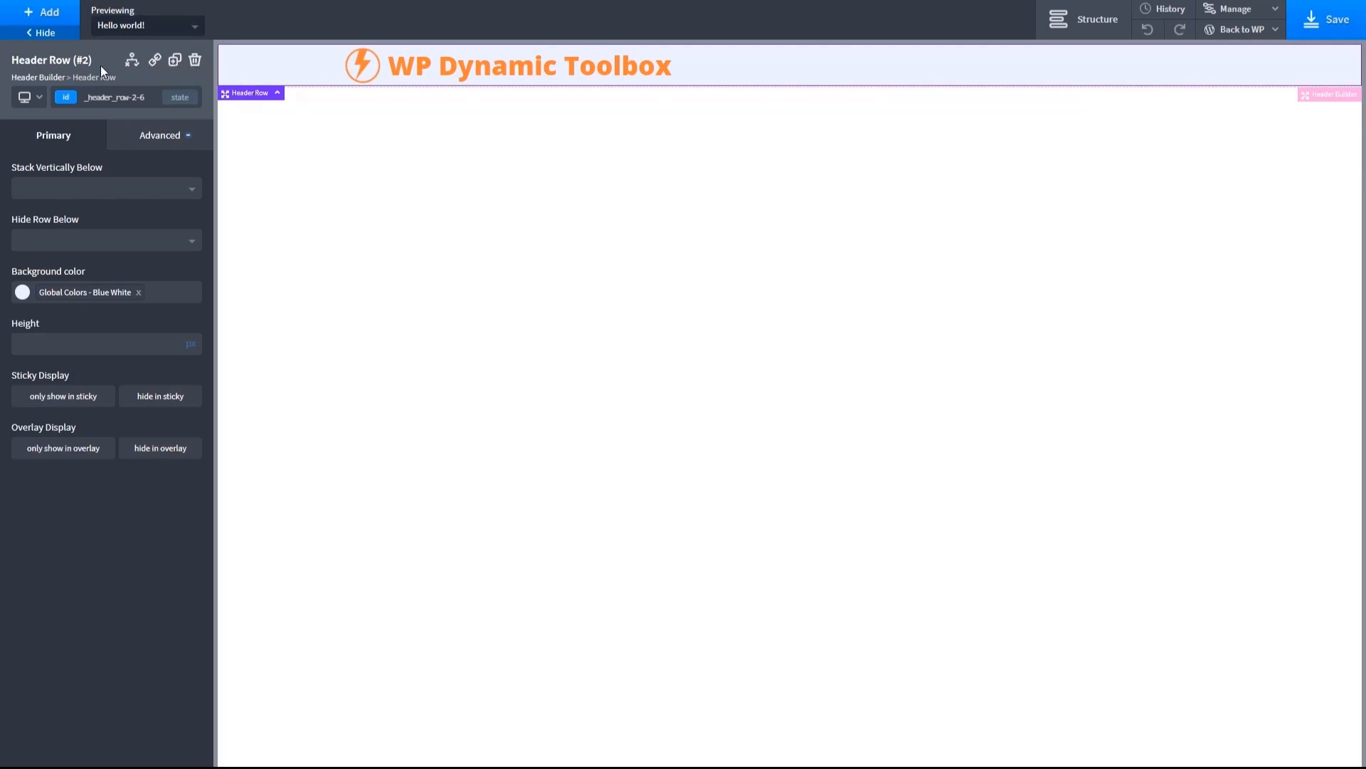
left_click(40, 98)
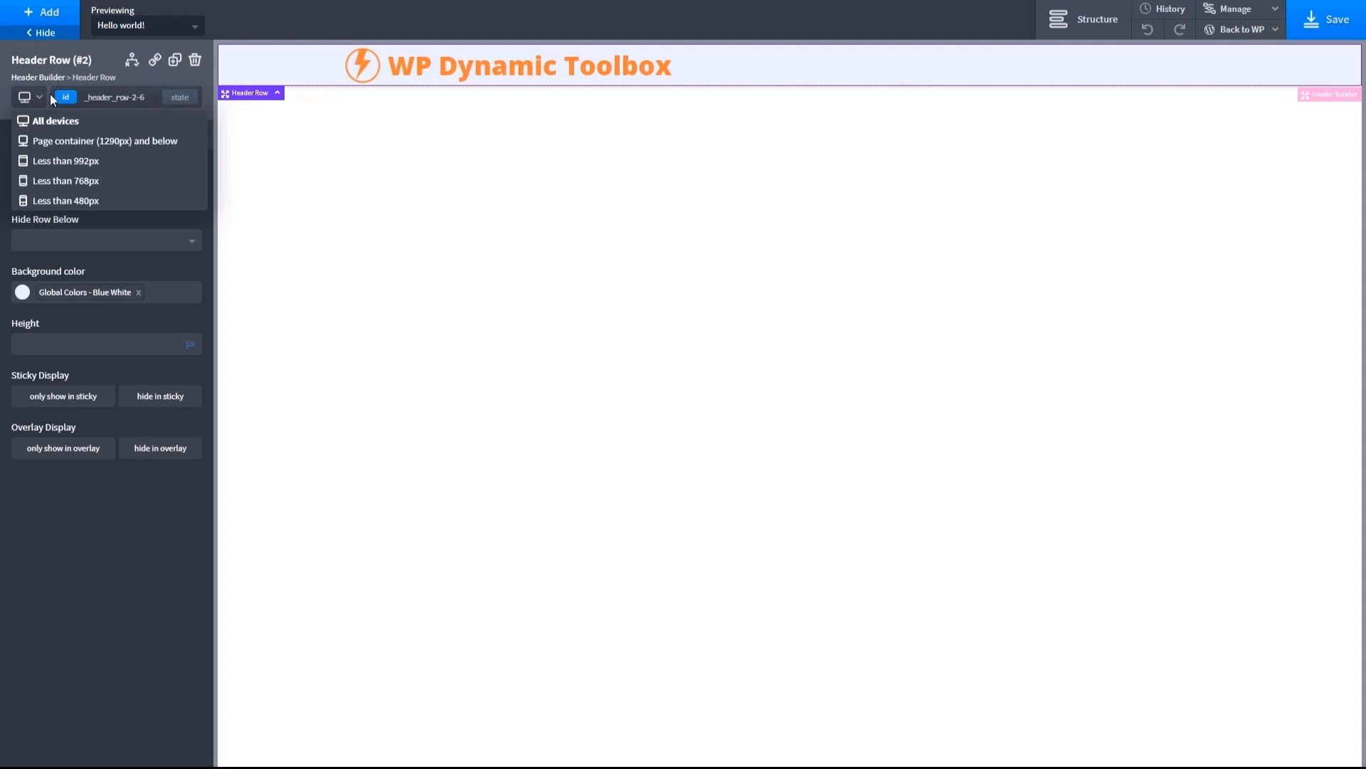
left_click(115, 96)
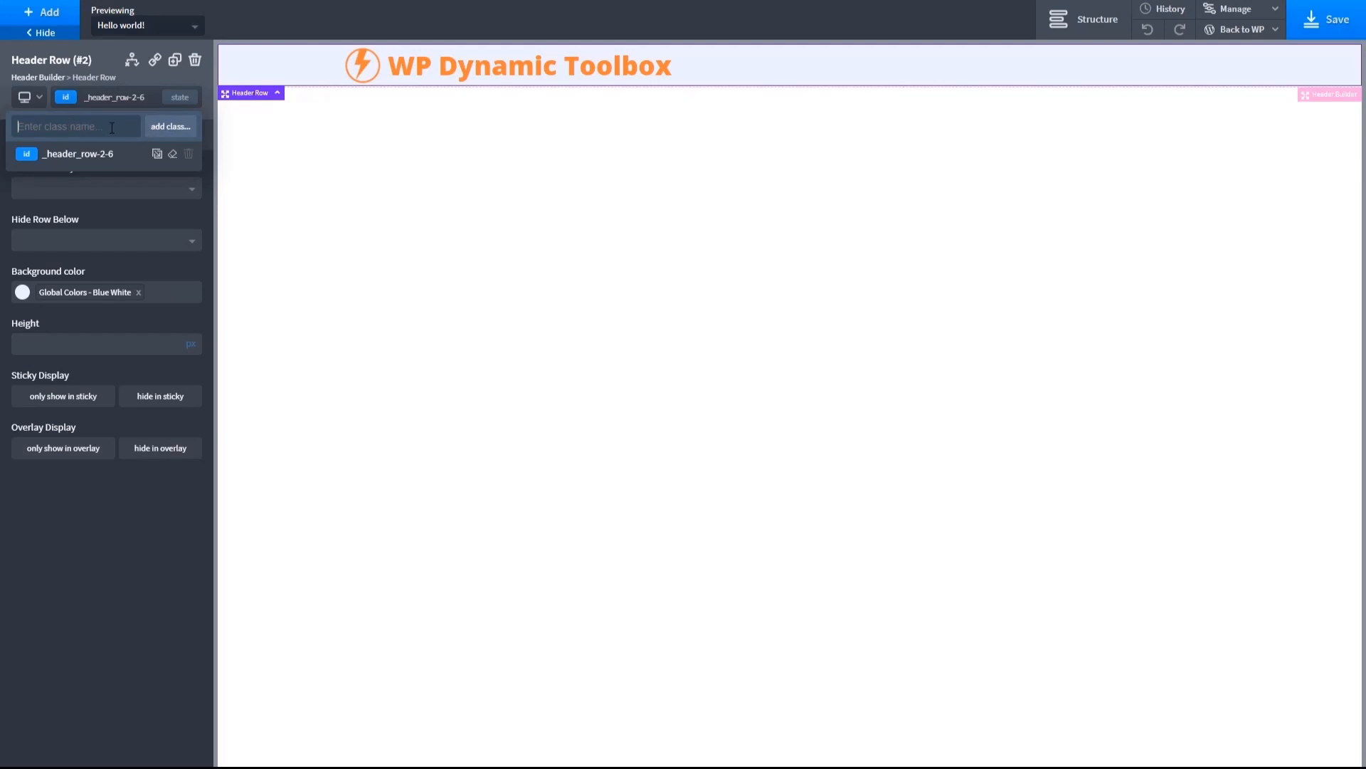
left_click(132, 84)
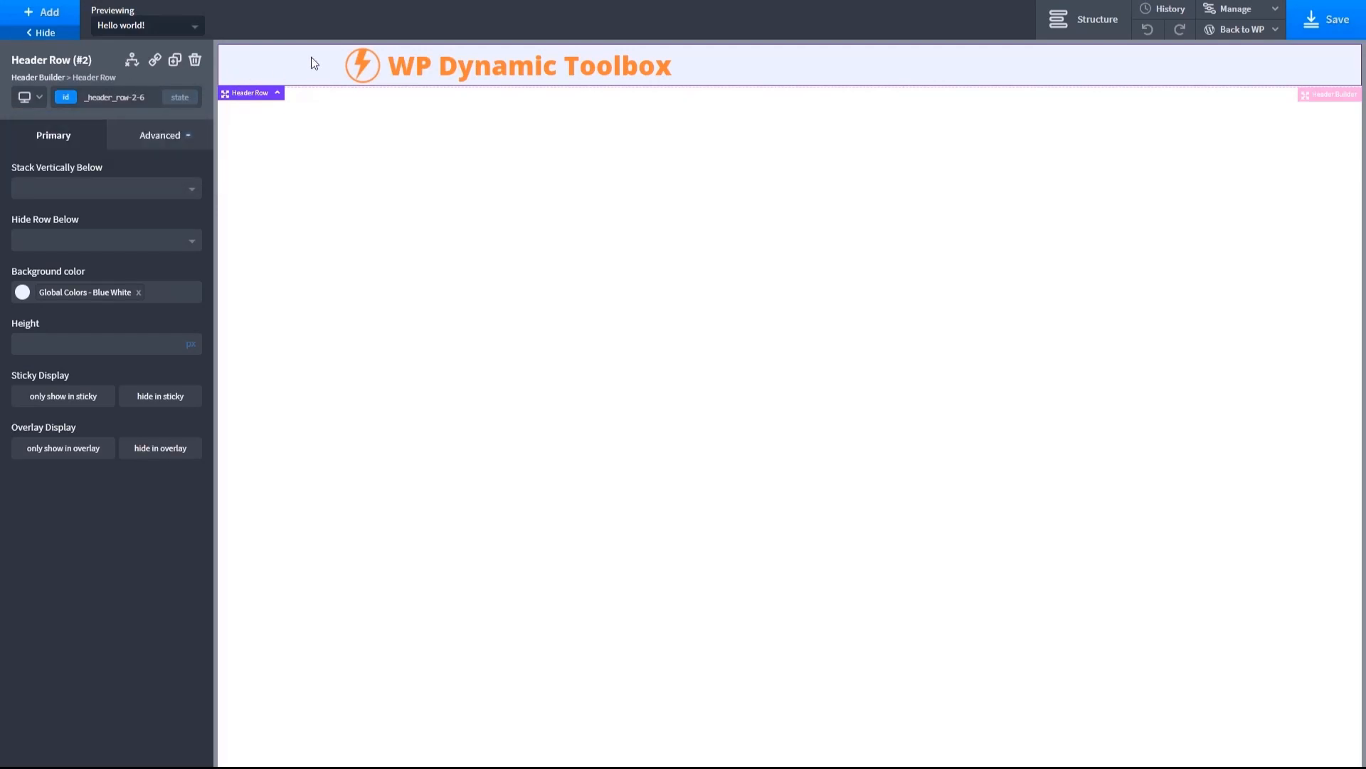
- Set the header row's top and bottom padding to 10 px and save the template
left_click(159, 135)
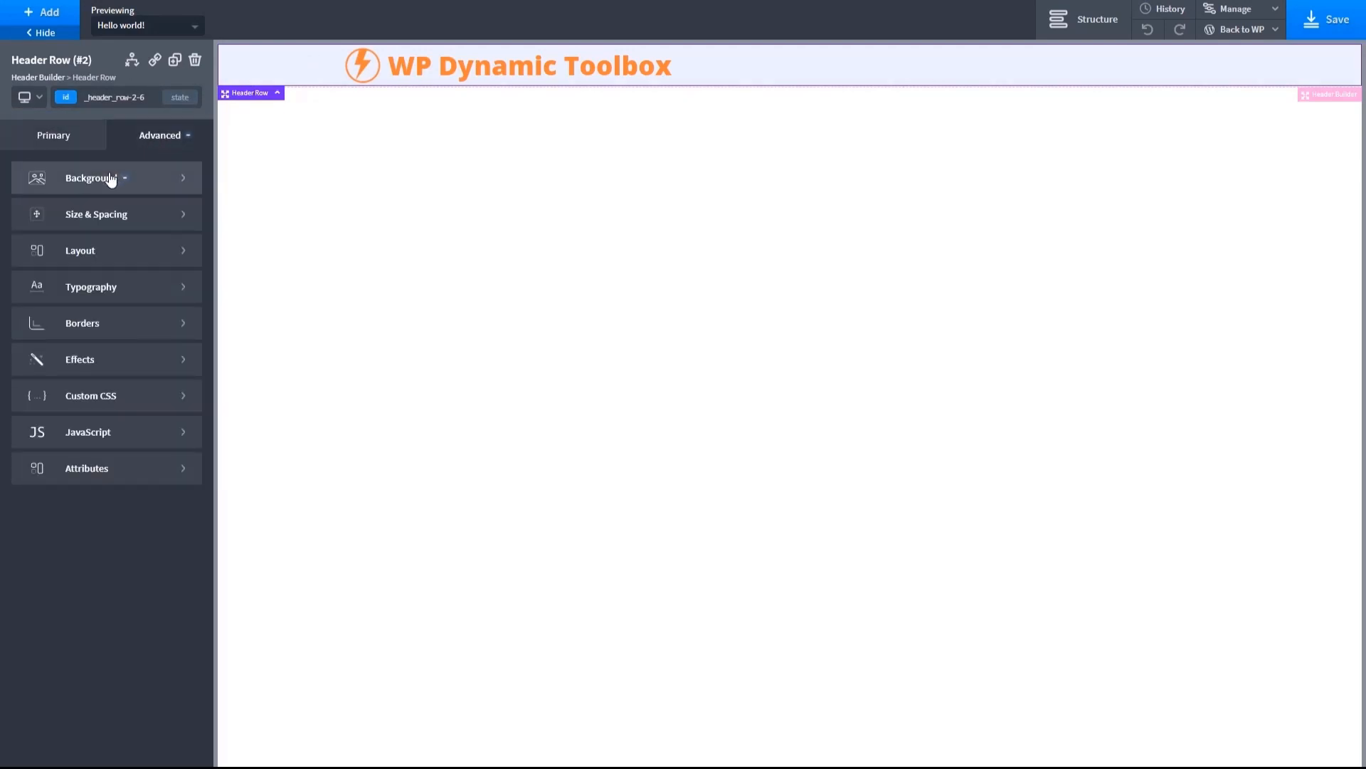
left_click(82, 222)
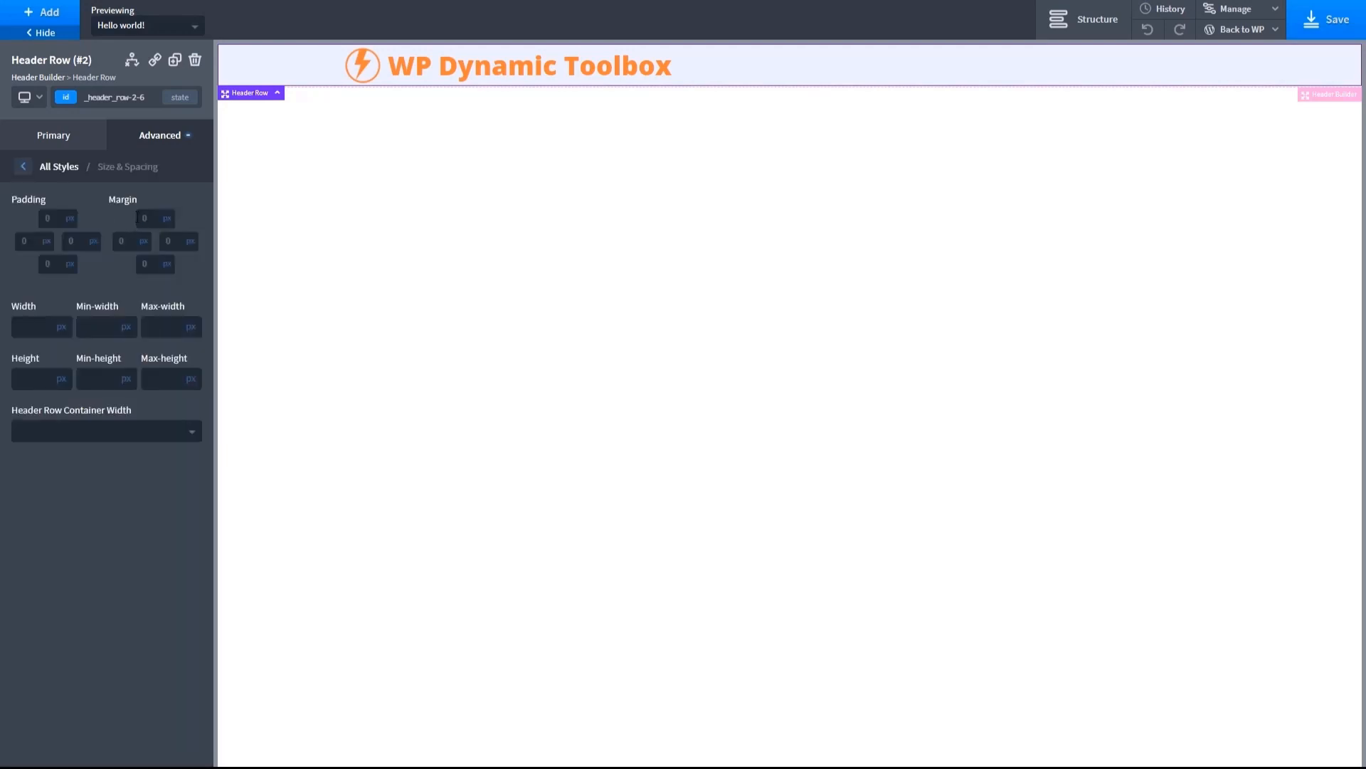
left_click(60, 217)
type("10")
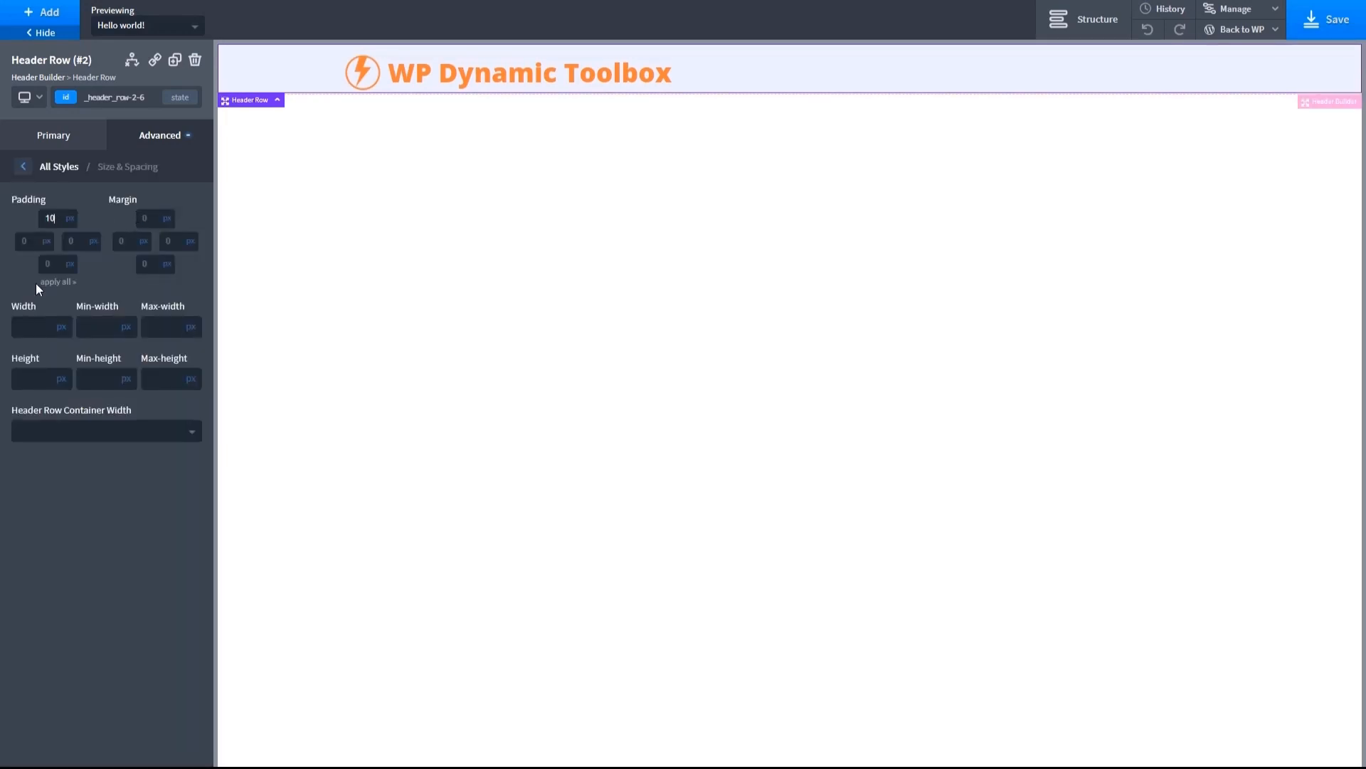
left_click(60, 260)
type("10")
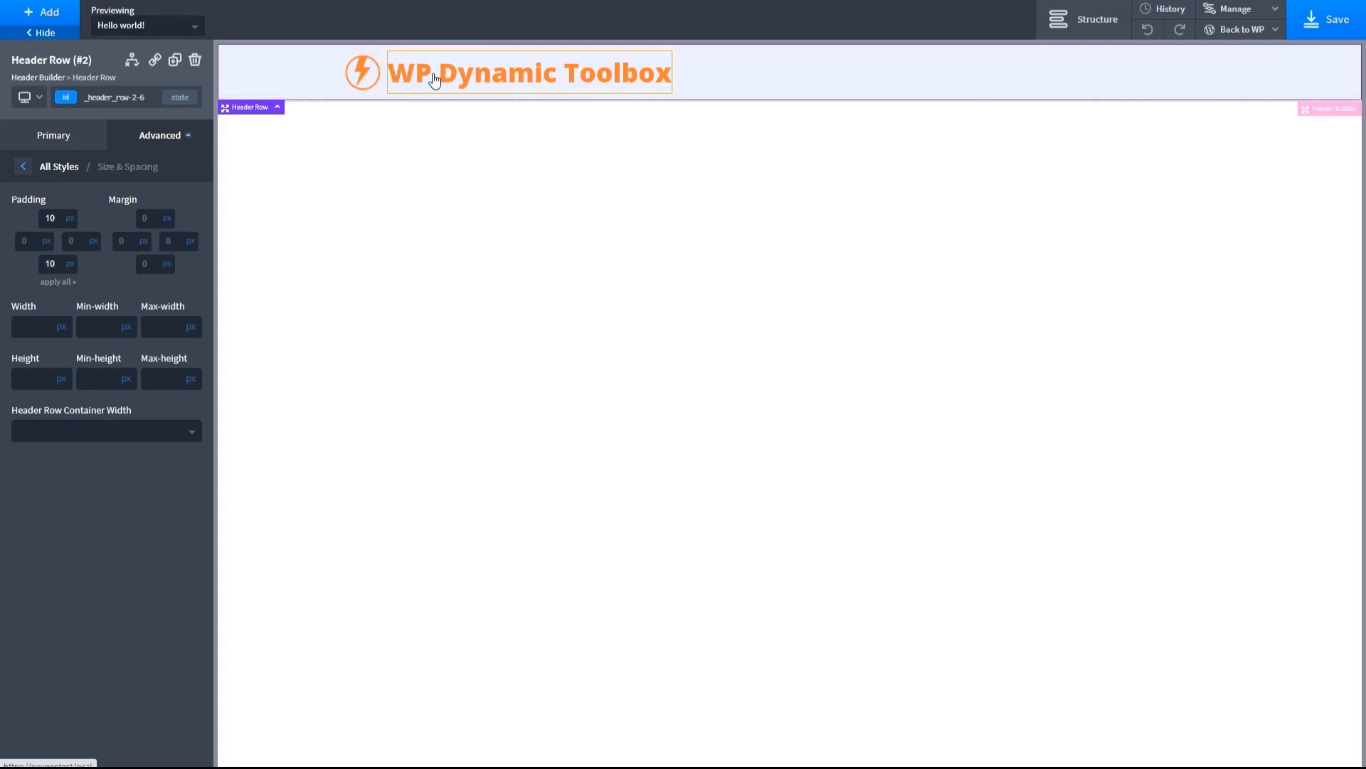
left_click(1314, 24)
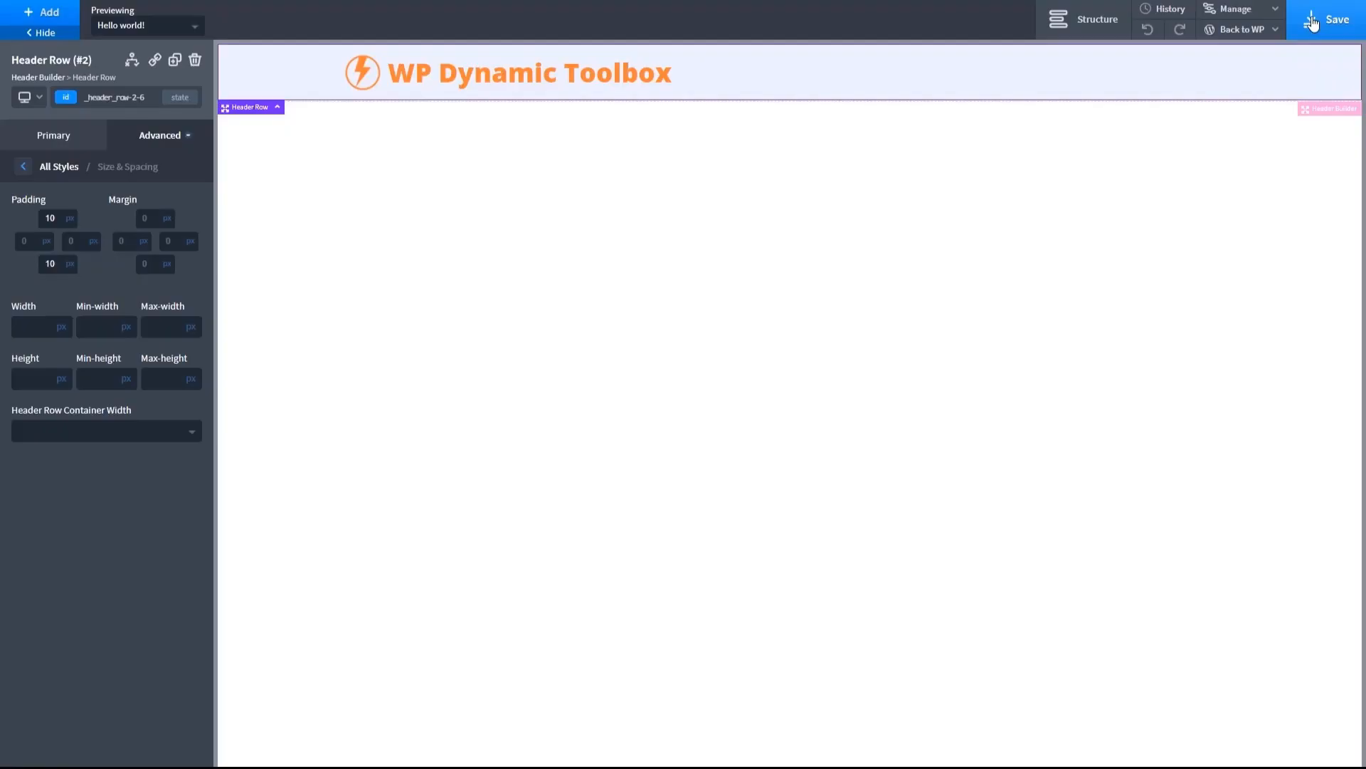
- Regenerate Oxygen's CSS cache from the WordPress admin and view the site's front end
mouse_move(1277, 33)
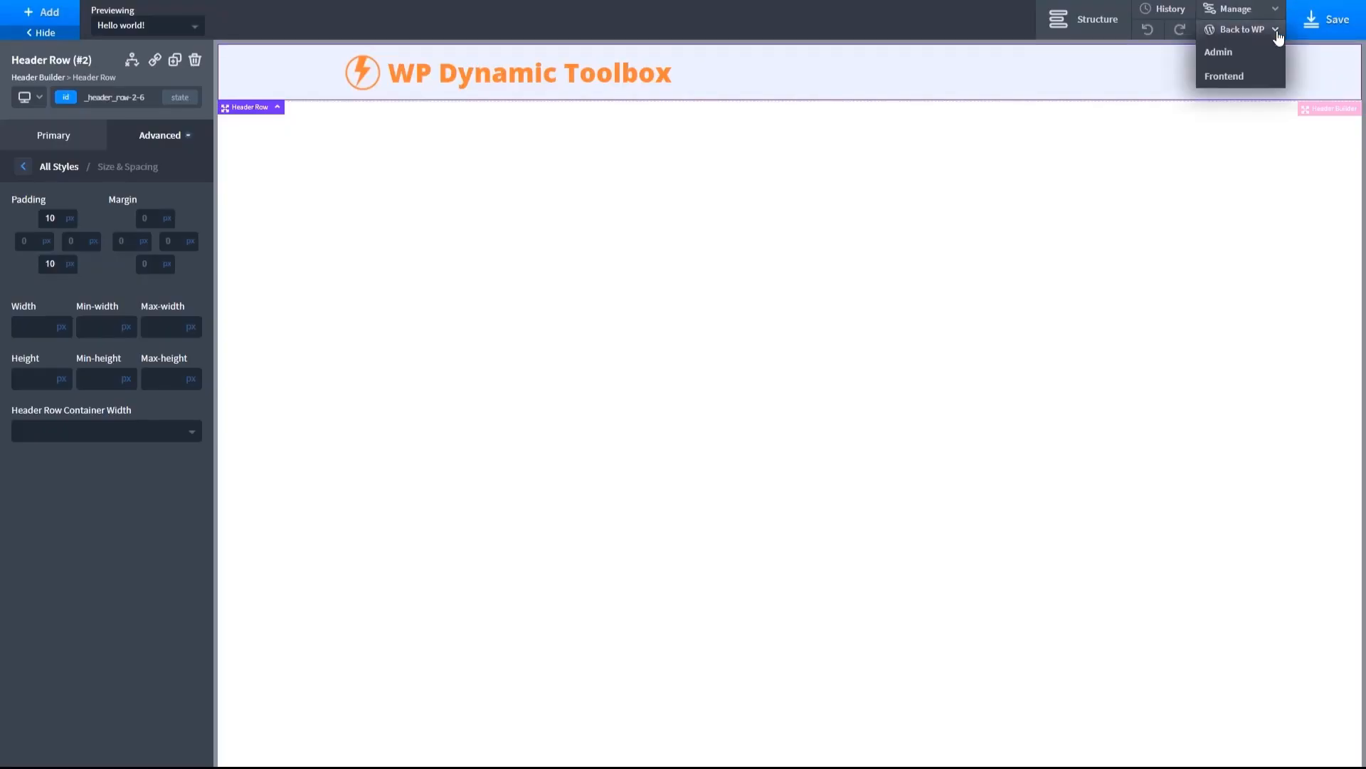
left_click(1219, 53)
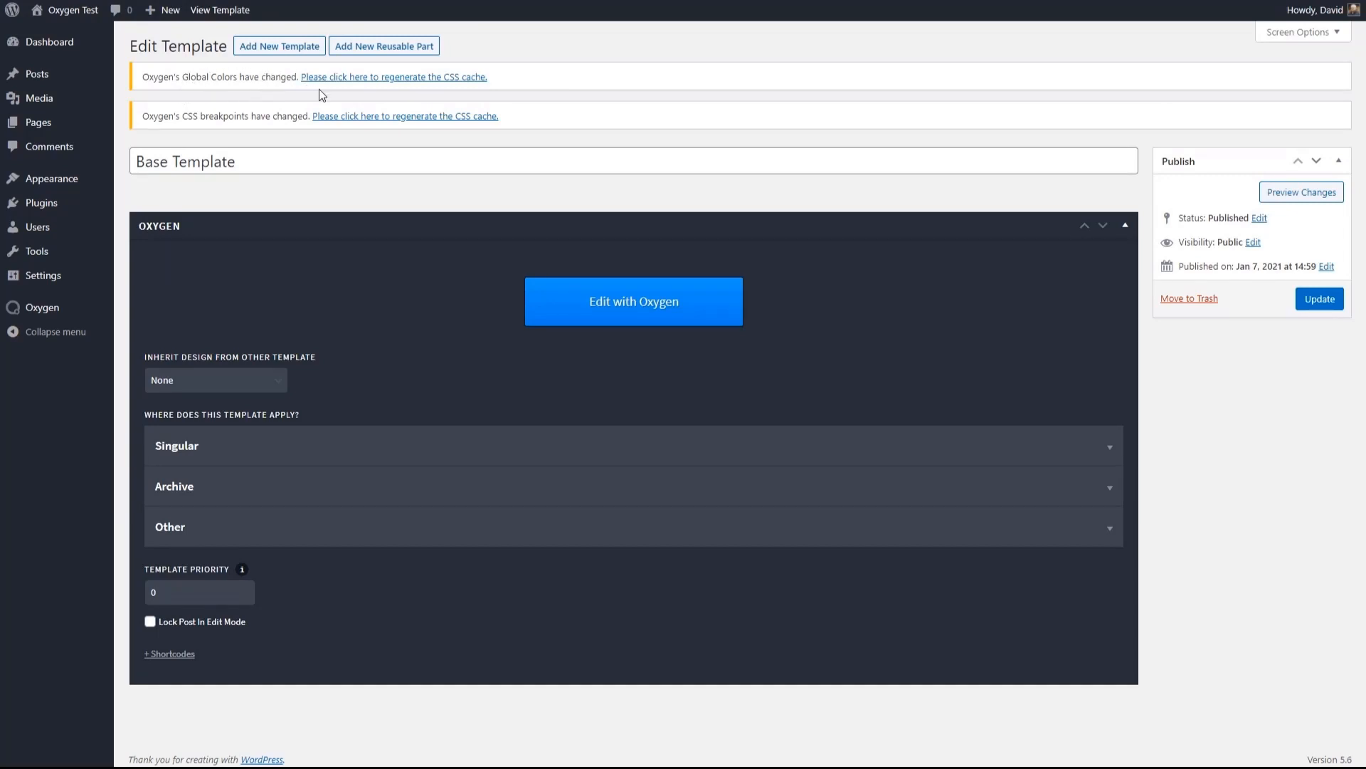
left_click(390, 80)
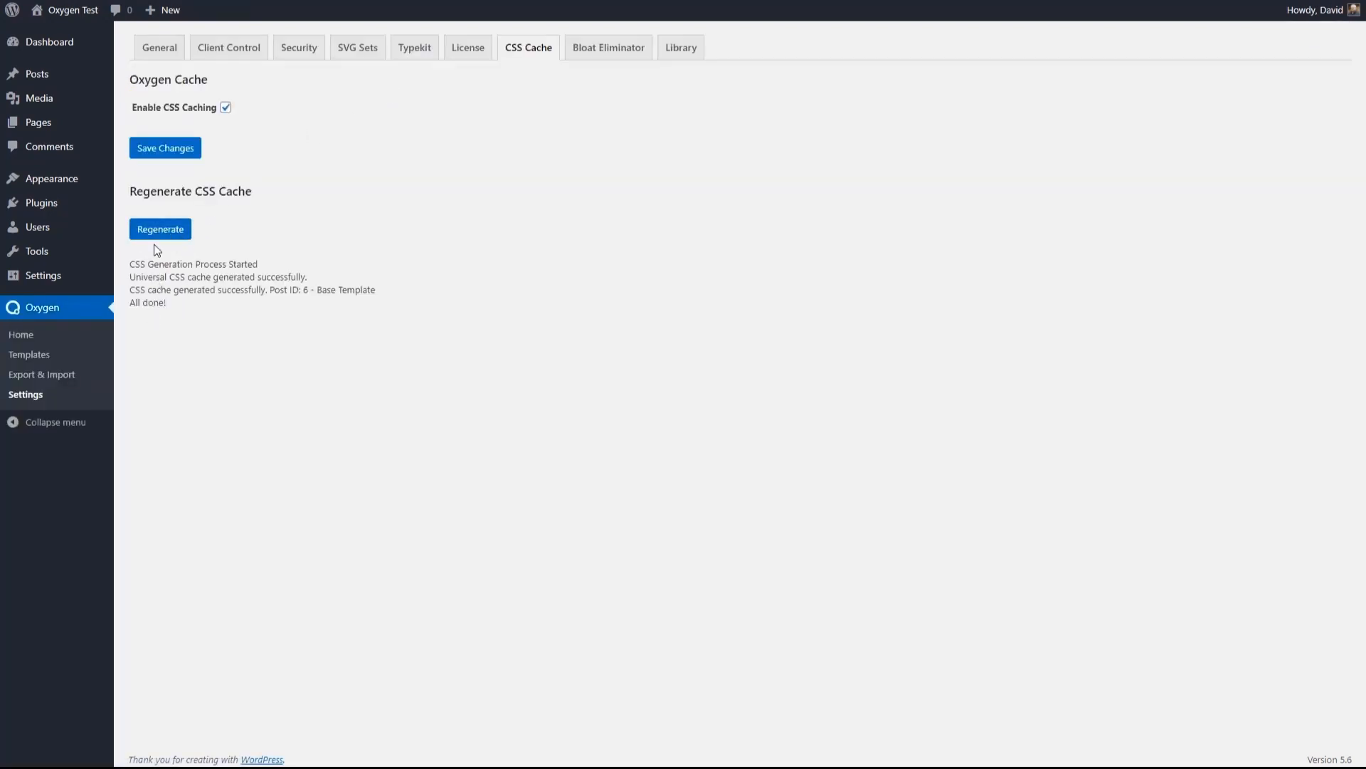
left_click(92, 27)
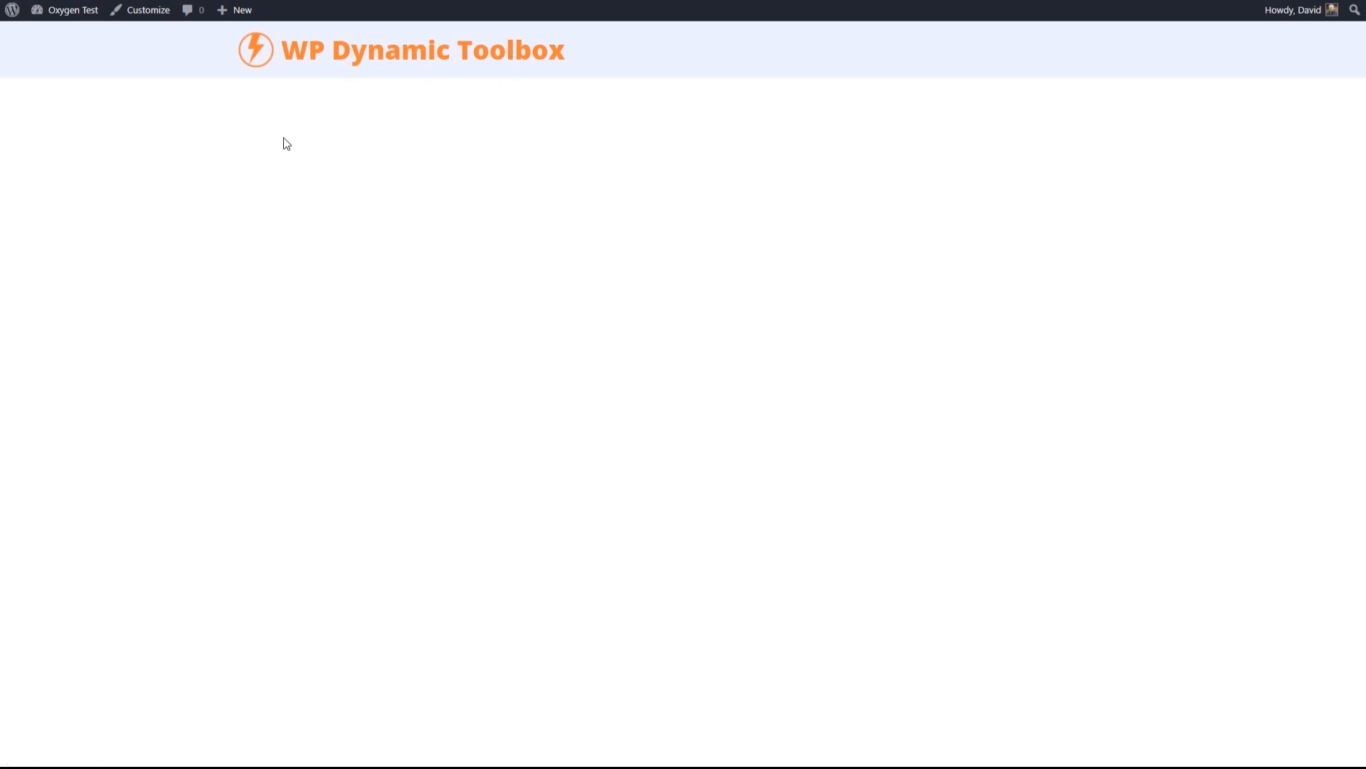
- Create a WordPress navigation menu named "main-menu"
mouse_move(61, 10)
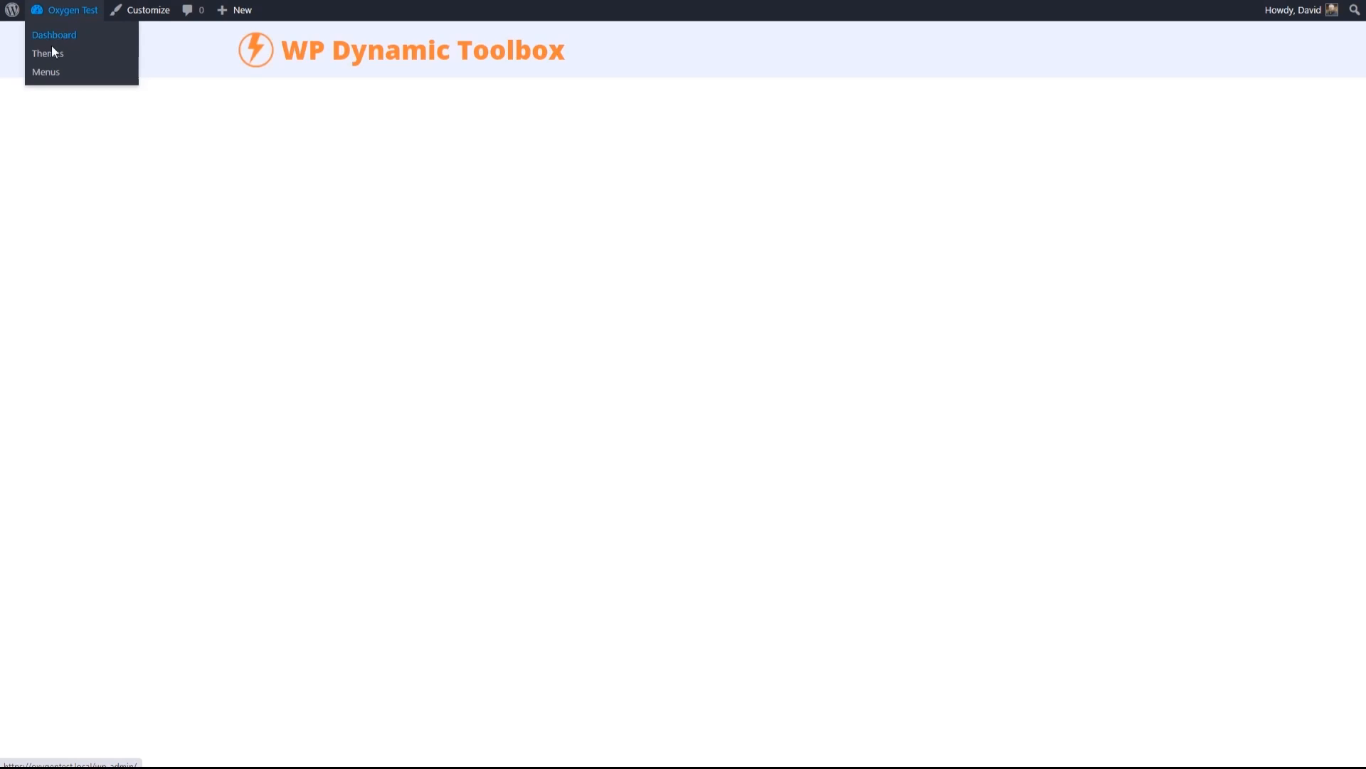
left_click(42, 74)
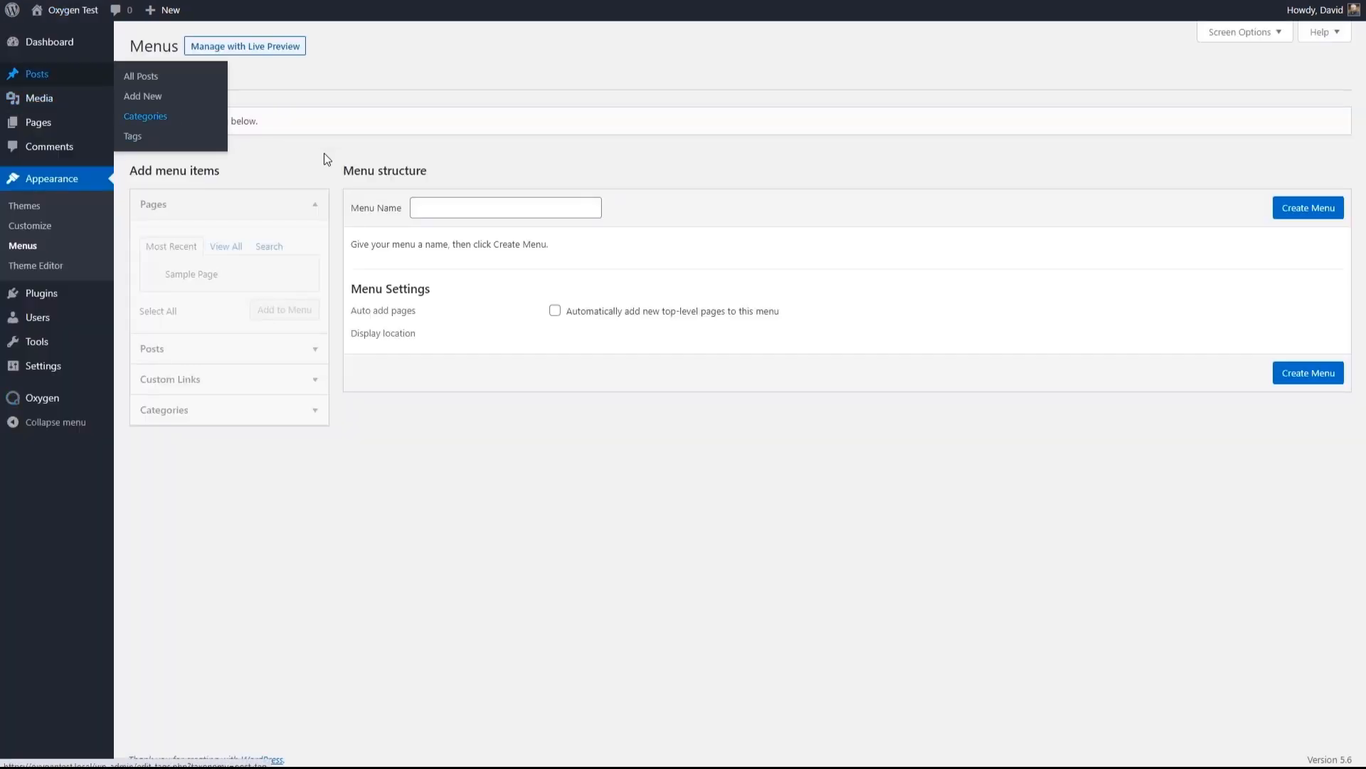
left_click(432, 205)
type("main-menu")
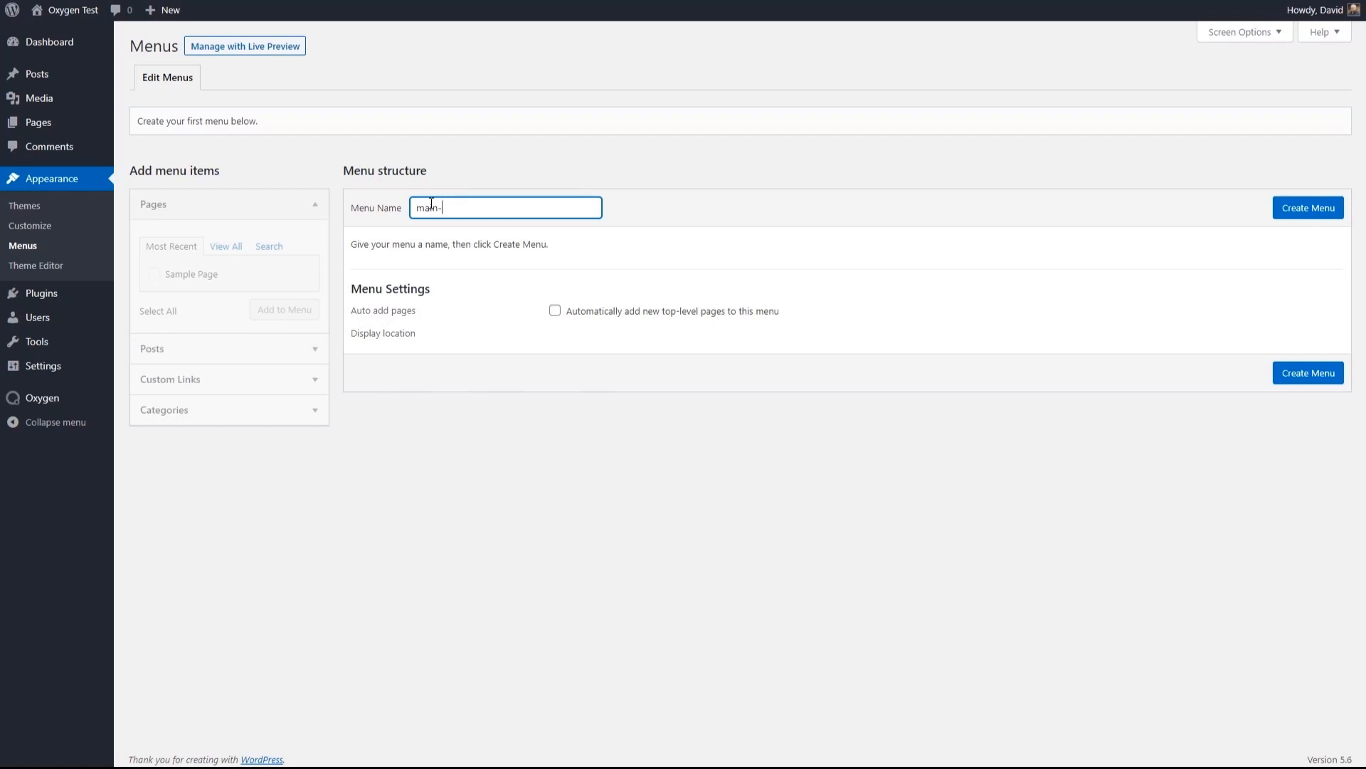
left_click(1295, 209)
left_click(251, 380)
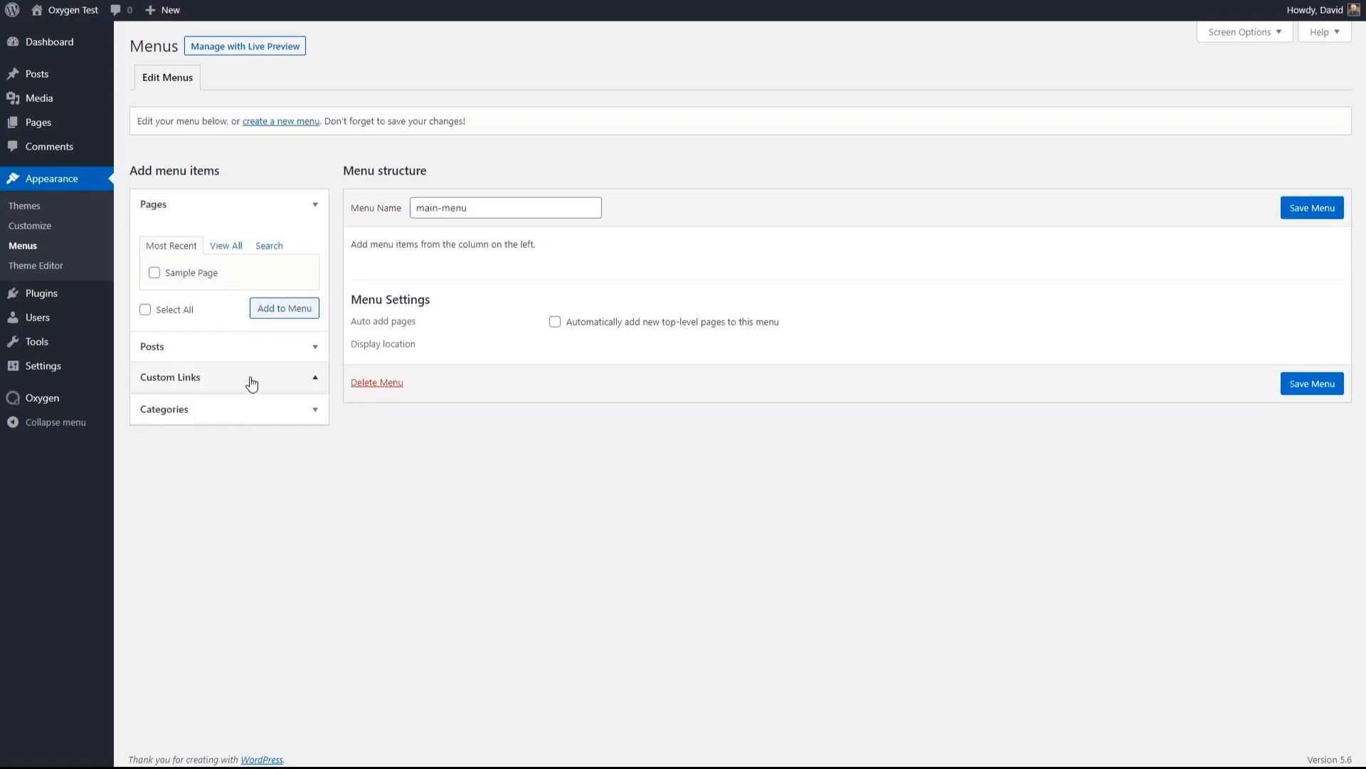
left_click(247, 311)
type("https://oxygentest.local")
left_click(259, 340)
type("Home")
left_click(265, 376)
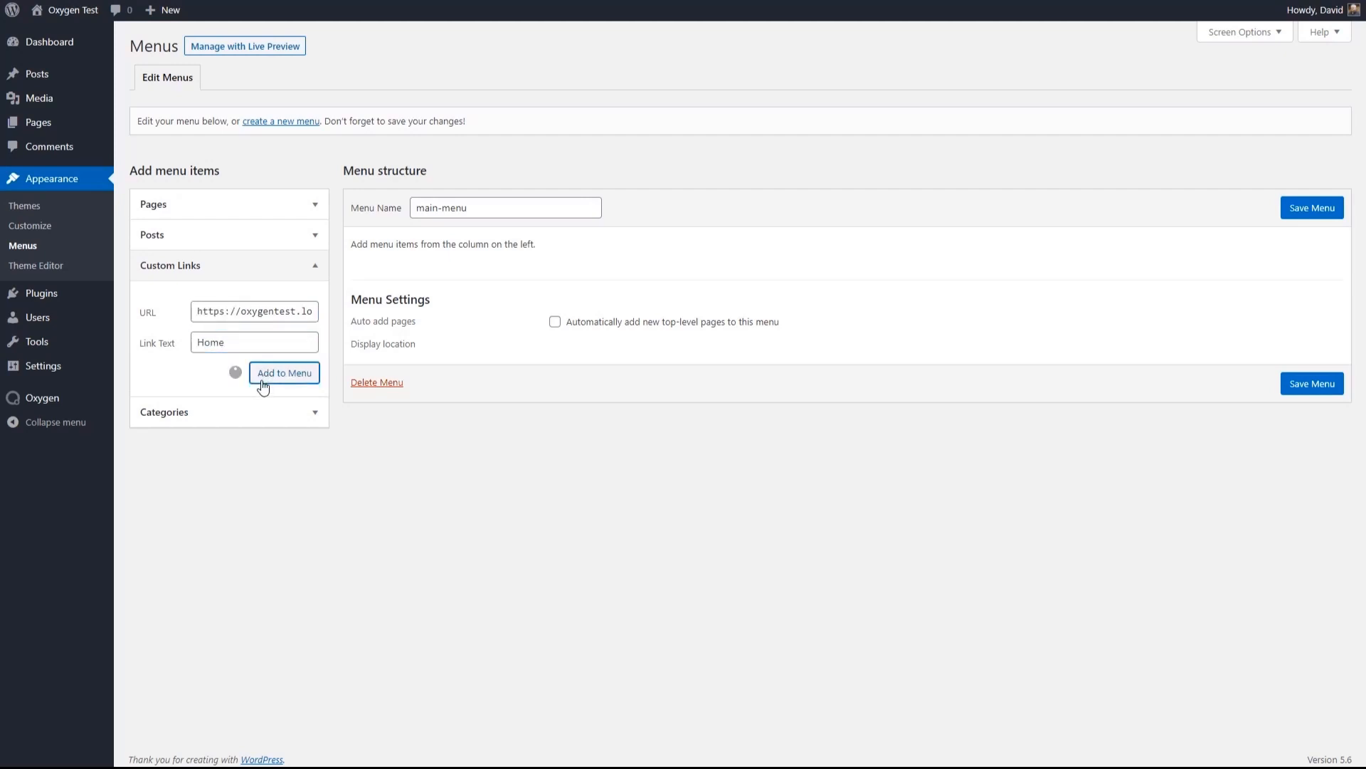
left_click(222, 314)
type("https://oxygentest.local/")
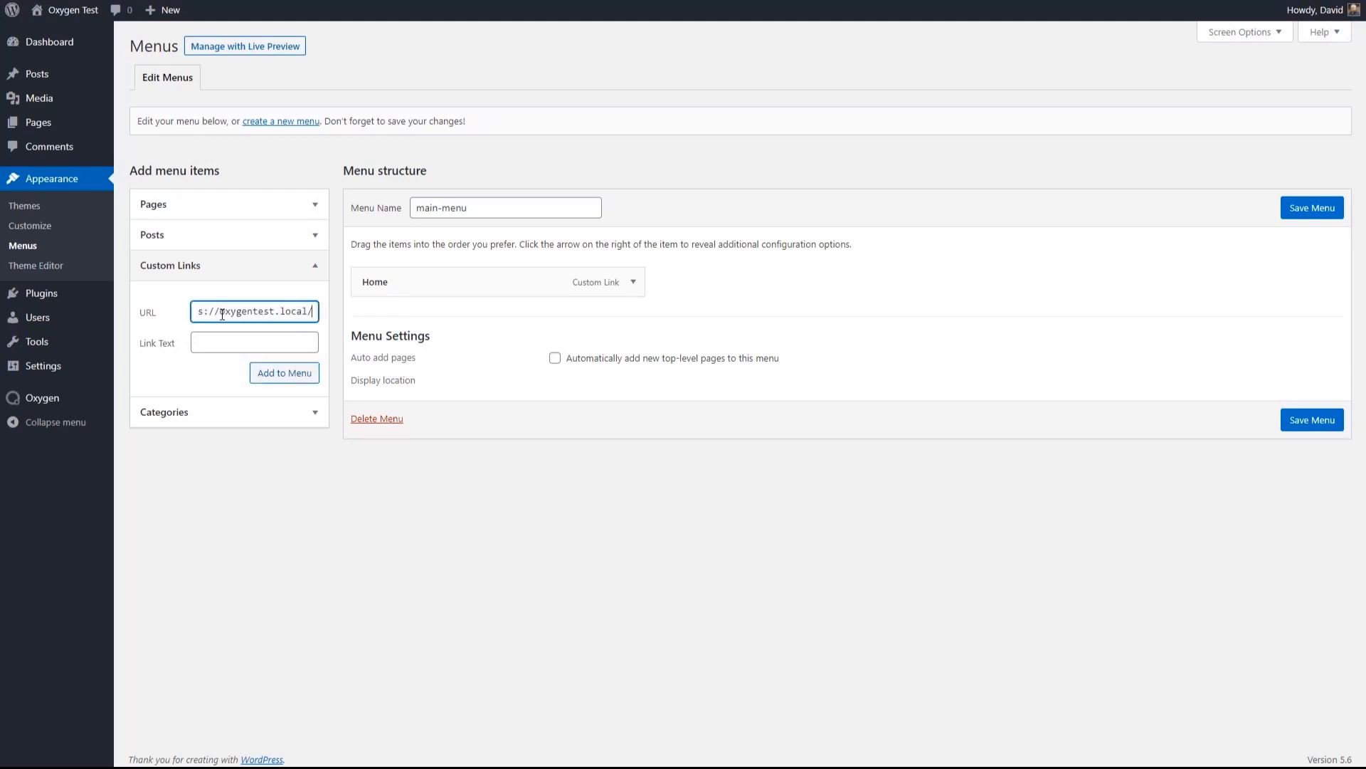
type("toolbox")
left_click(221, 342)
type("Toolbox")
left_click(268, 375)
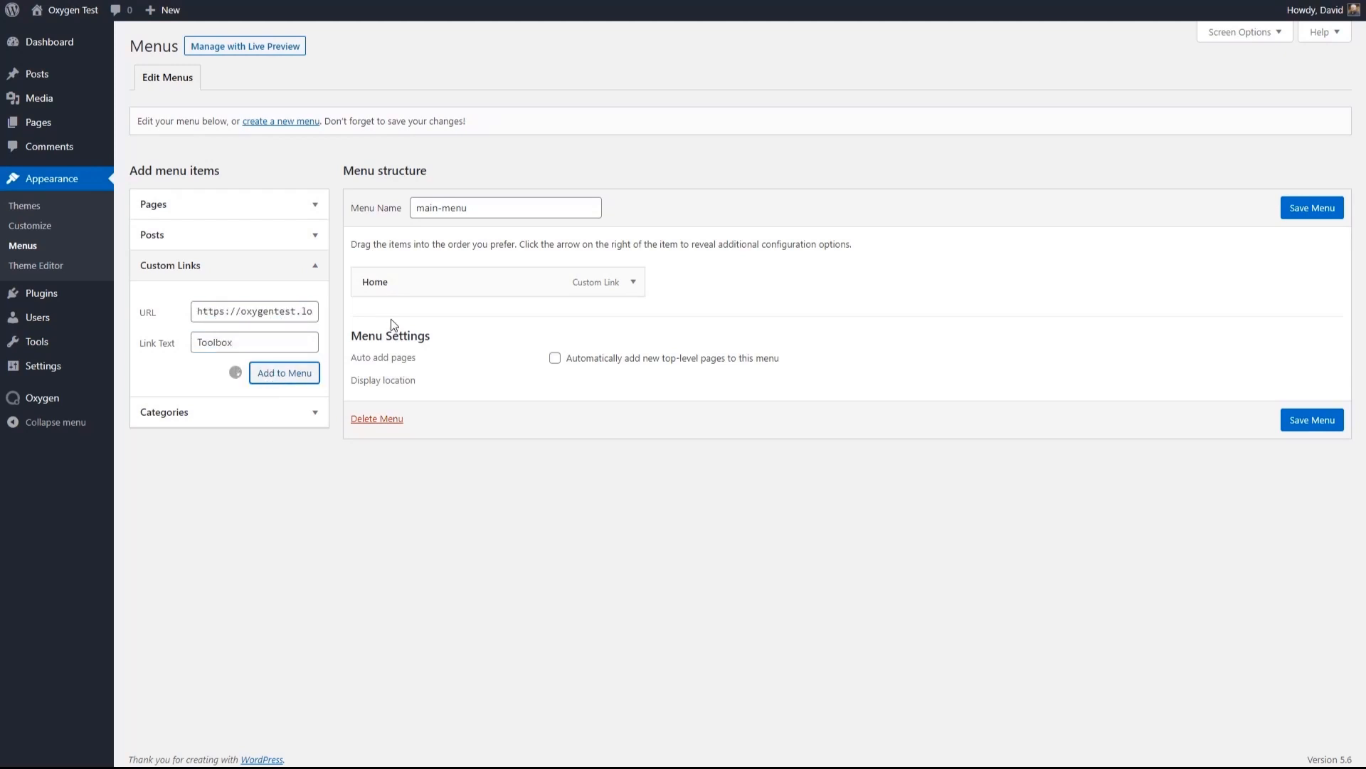
left_click(1292, 211)
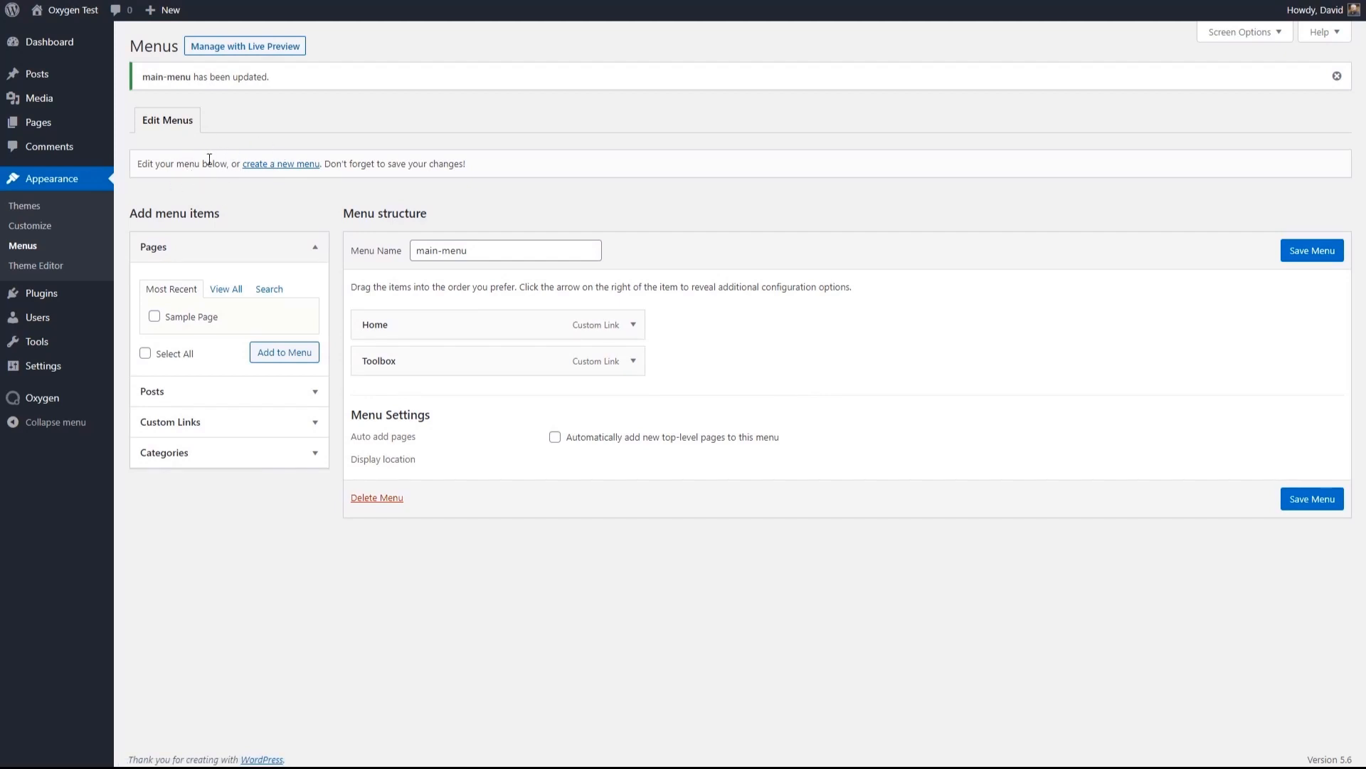
- Create a second navigation menu named "top-menu"
left_click(290, 165)
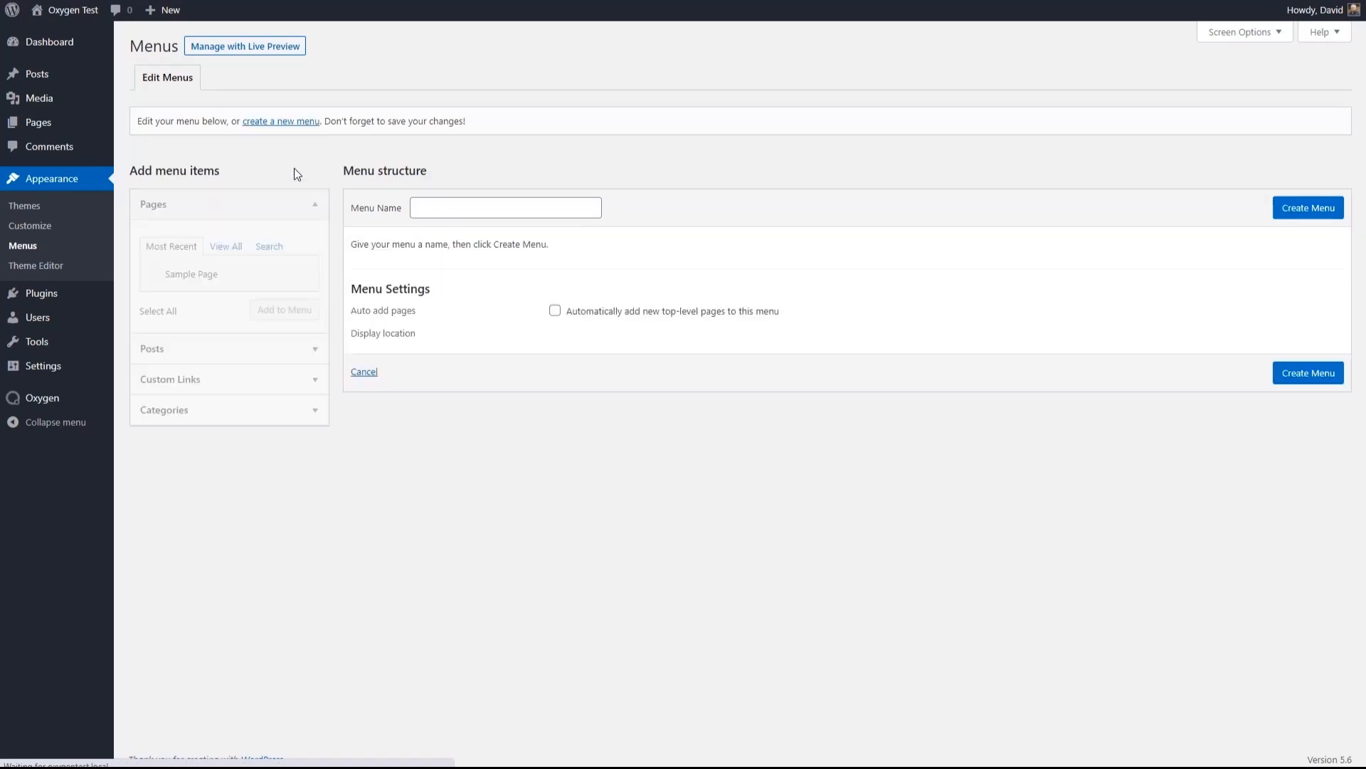
left_click(467, 208)
type("t")
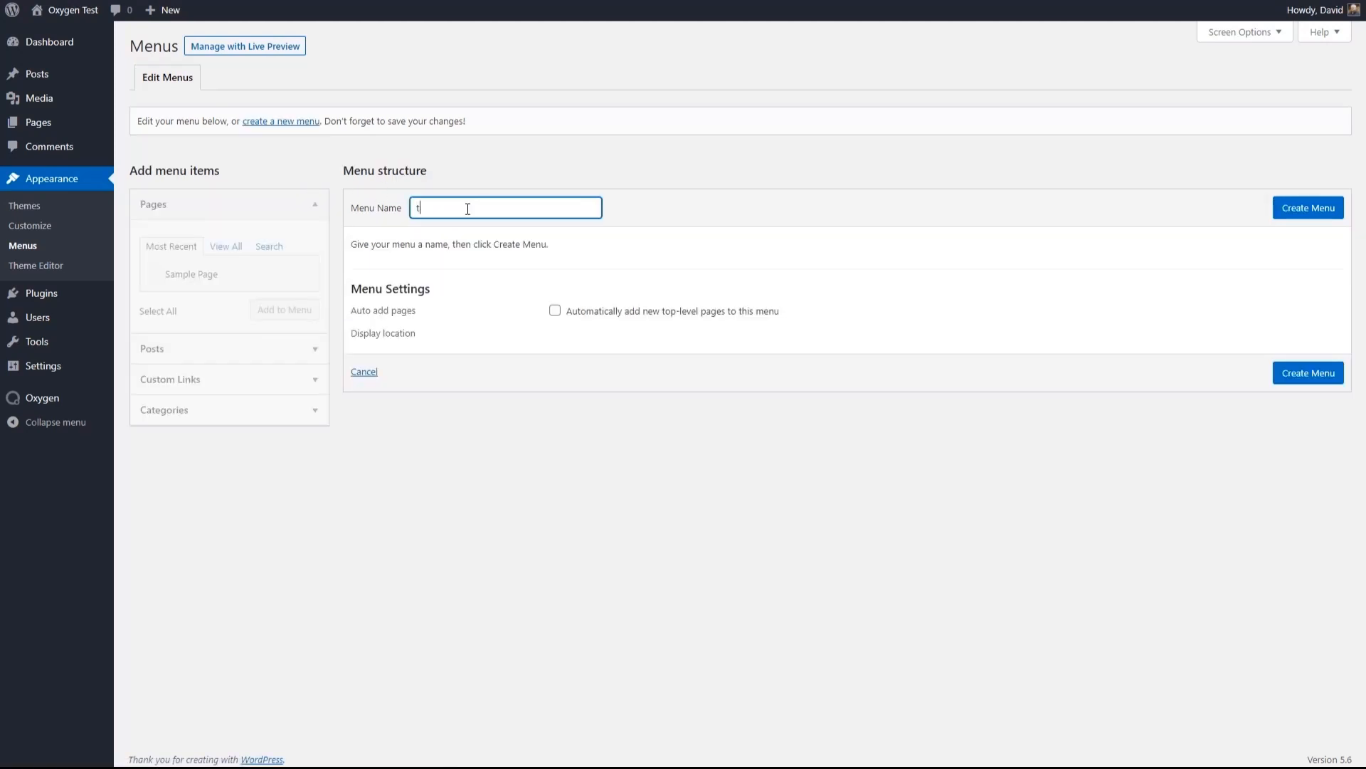
type("op-menu")
left_click(1292, 208)
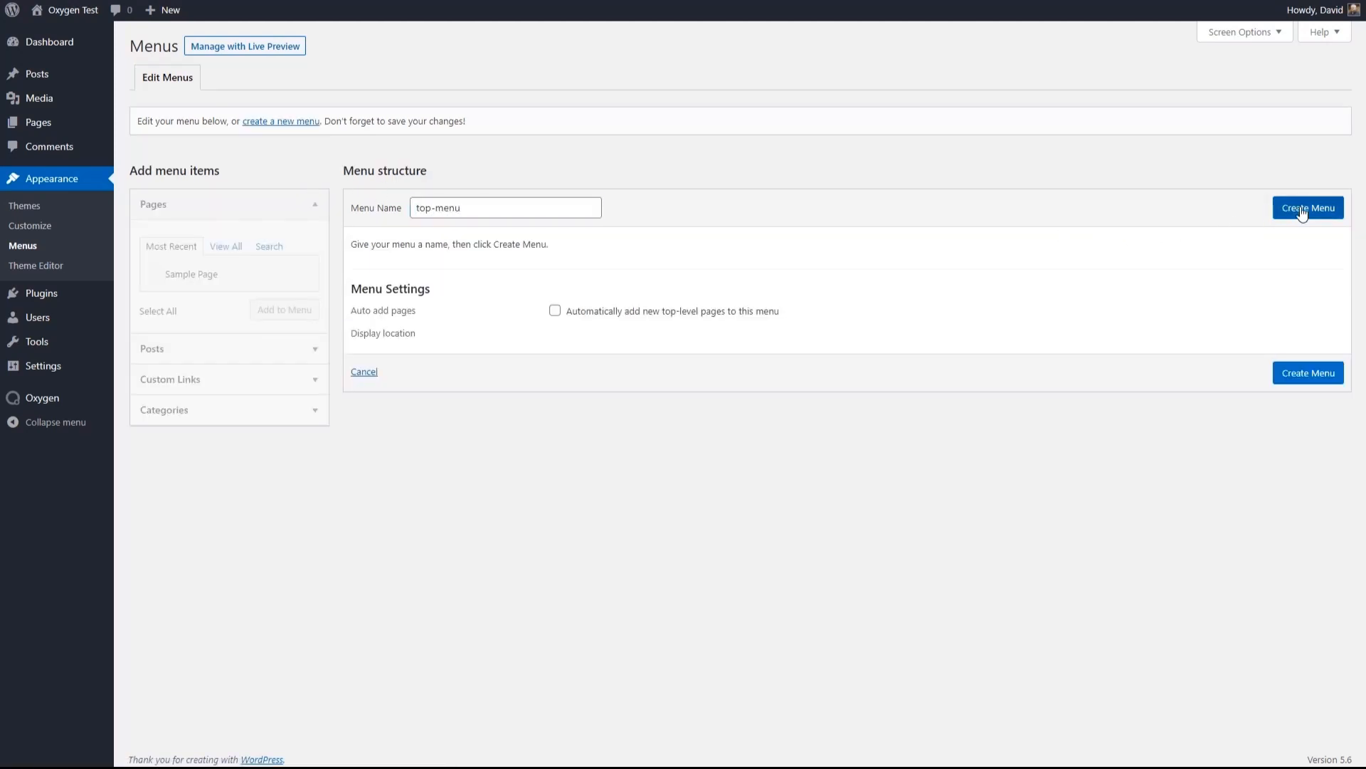
left_click(294, 390)
left_click(254, 320)
type("https://oxygentest.local/")
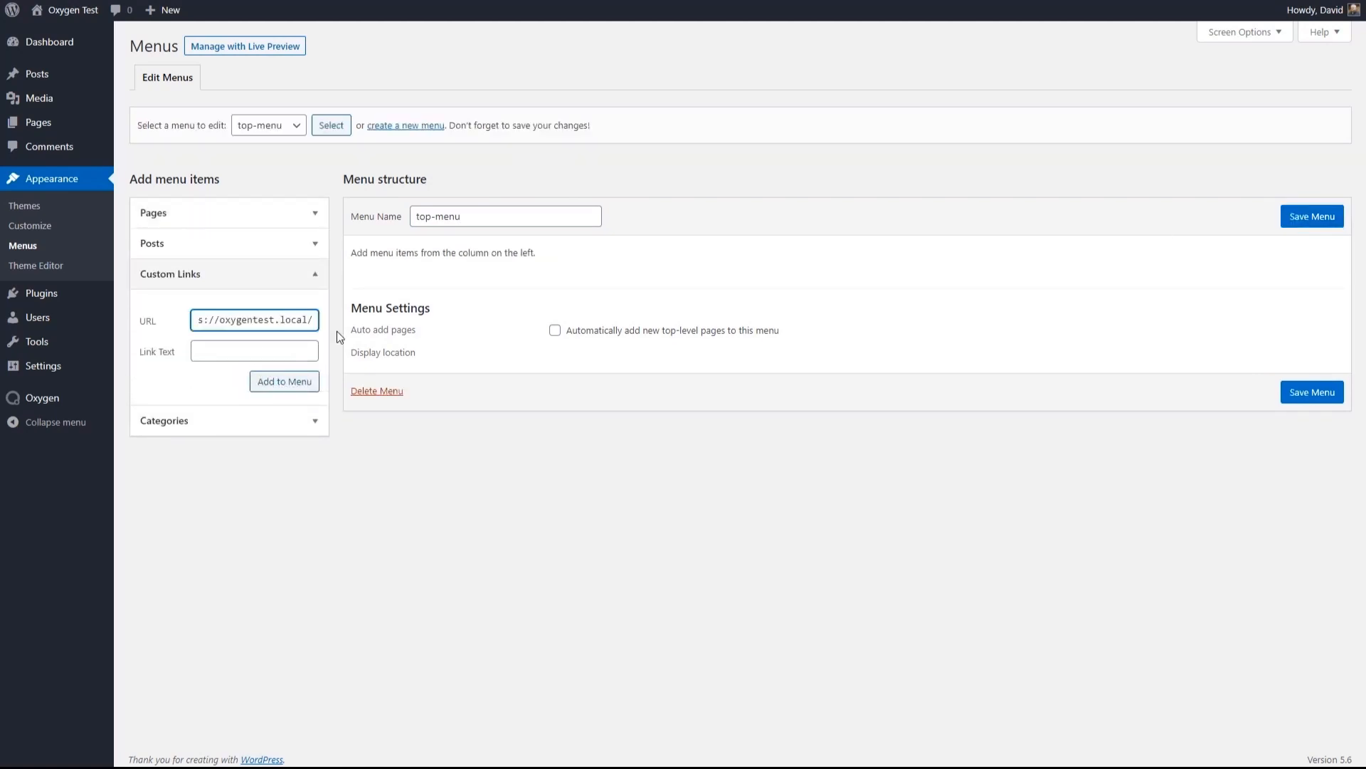
type("about")
left_click(258, 356)
type("About")
left_click(283, 386)
left_click(258, 315)
type("contact")
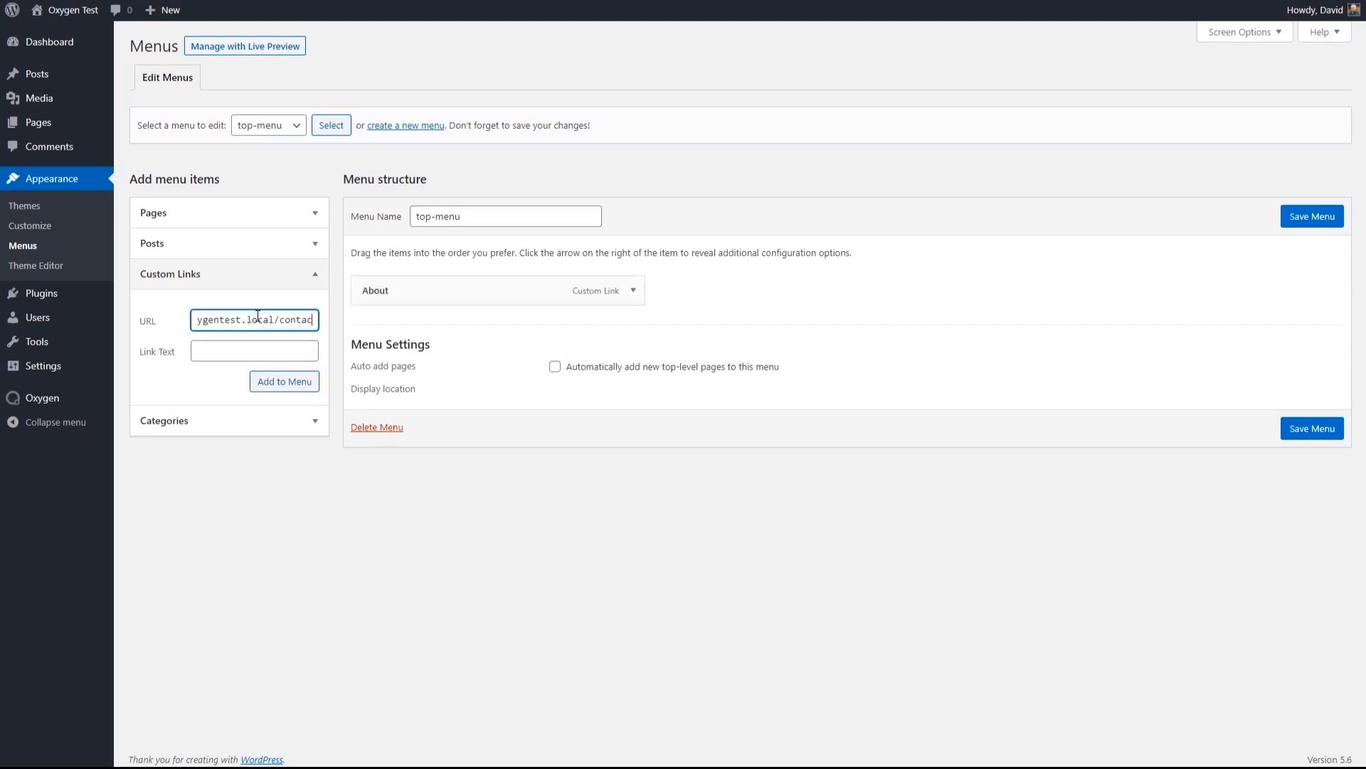
left_click(255, 348)
type("Contact")
left_click(261, 382)
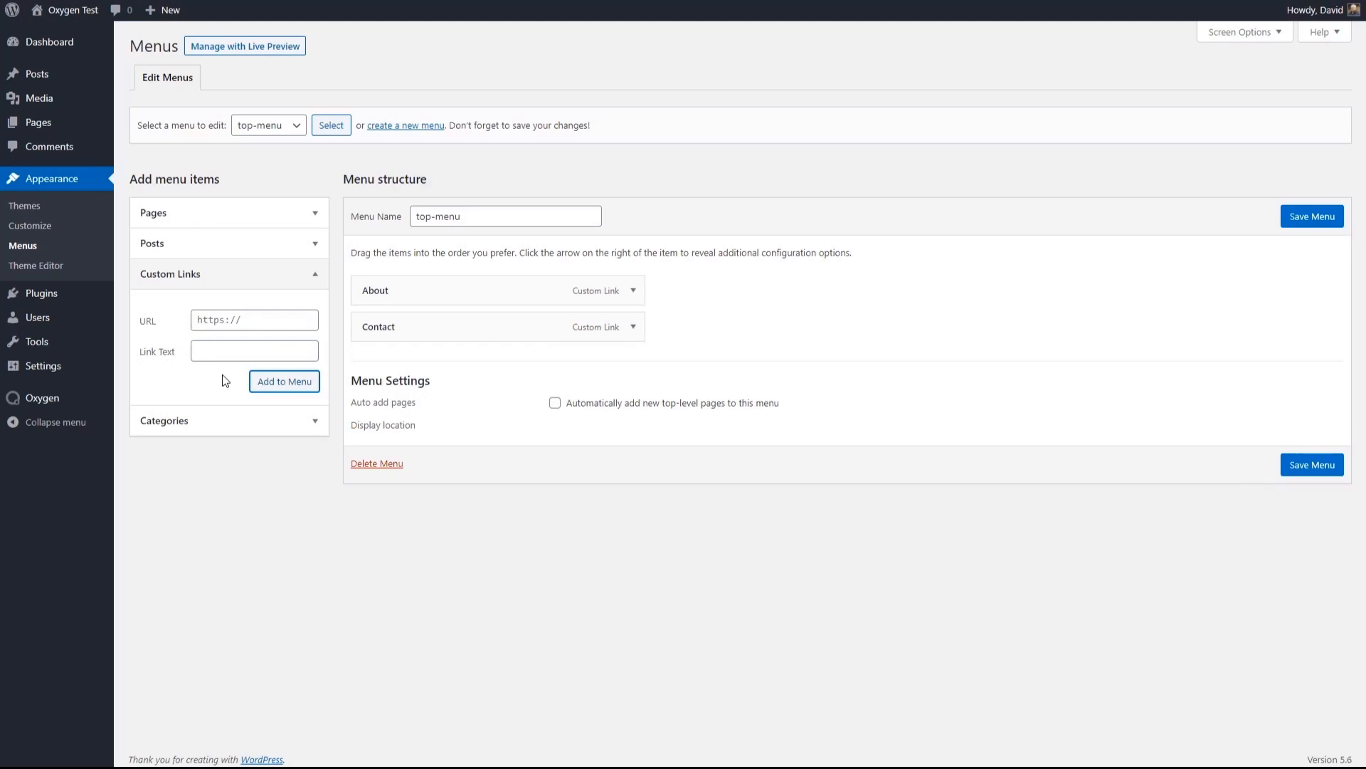
left_click(1314, 218)
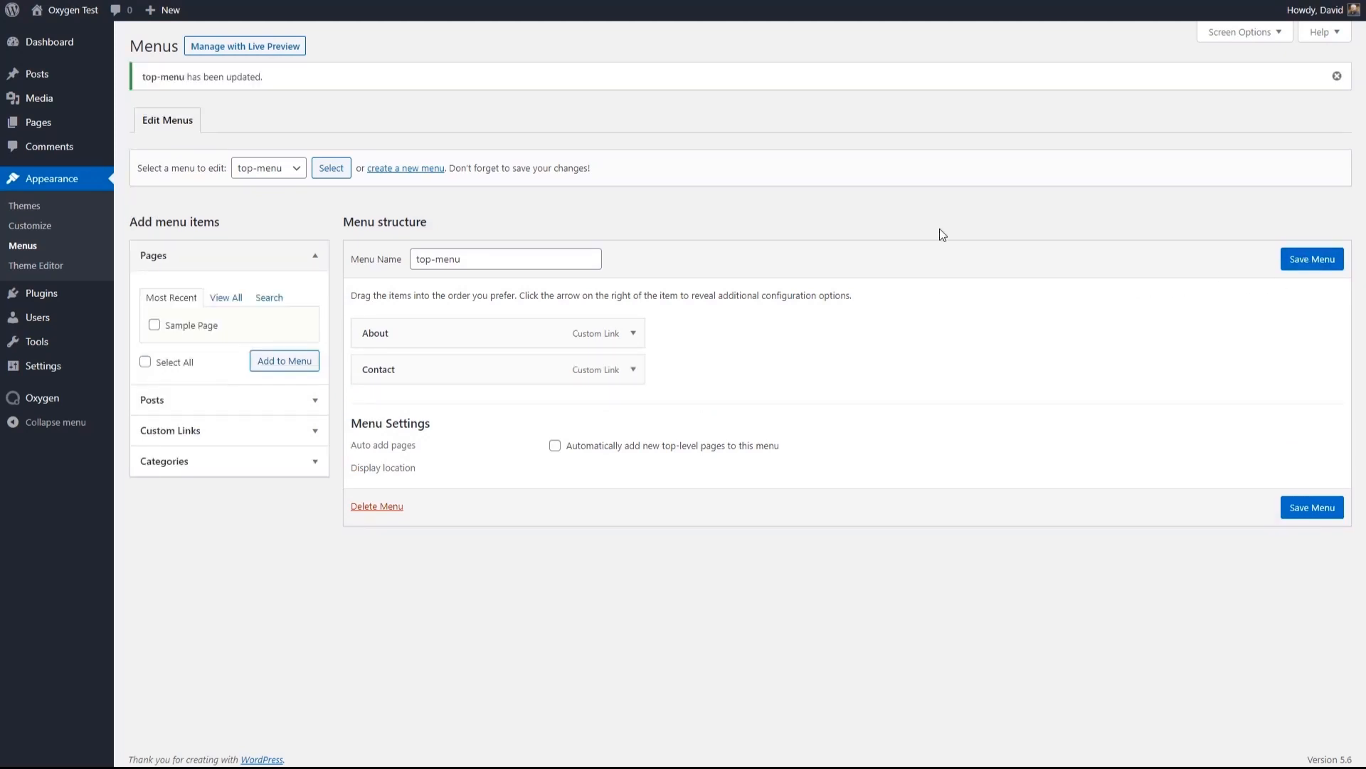
- Reopen the Base Template in the Oxygen editor and select the header row
mouse_move(64, 402)
left_click(136, 421)
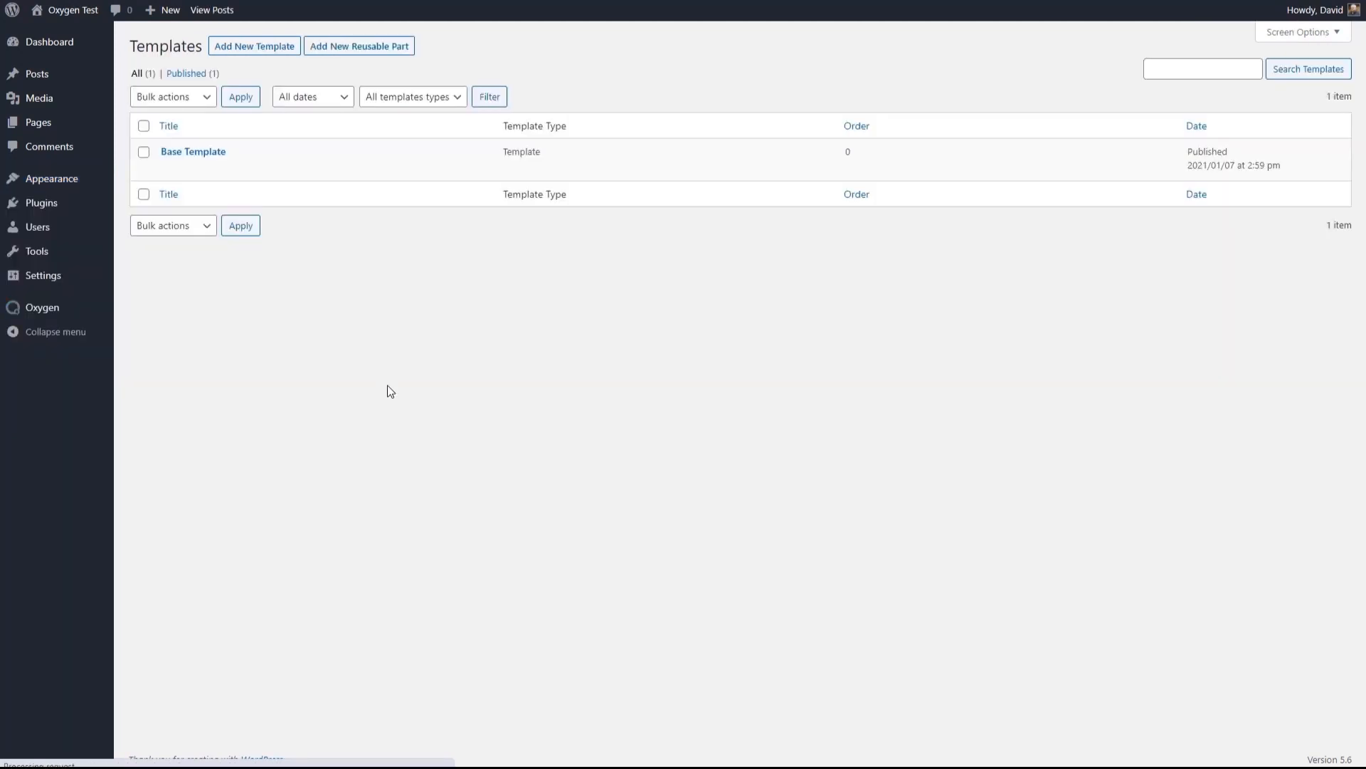
left_click(308, 169)
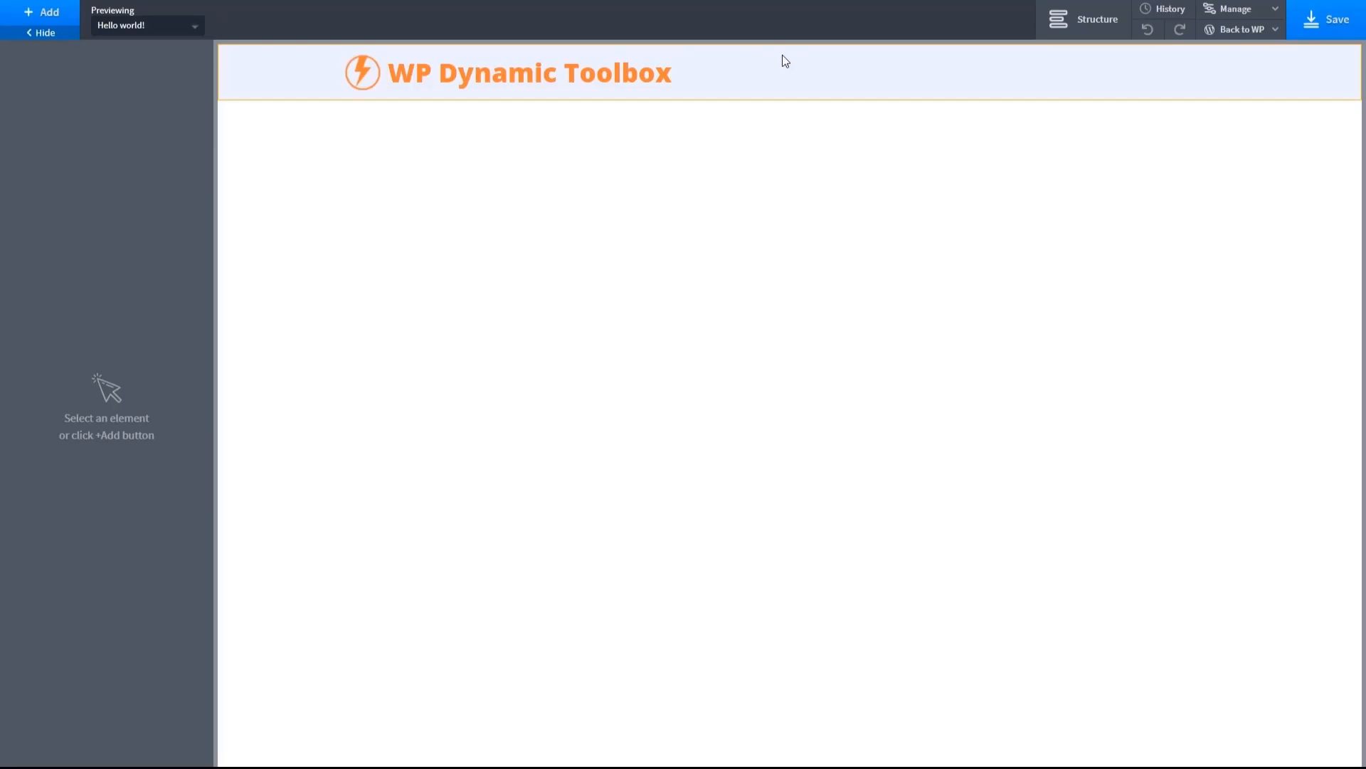
left_click(769, 68)
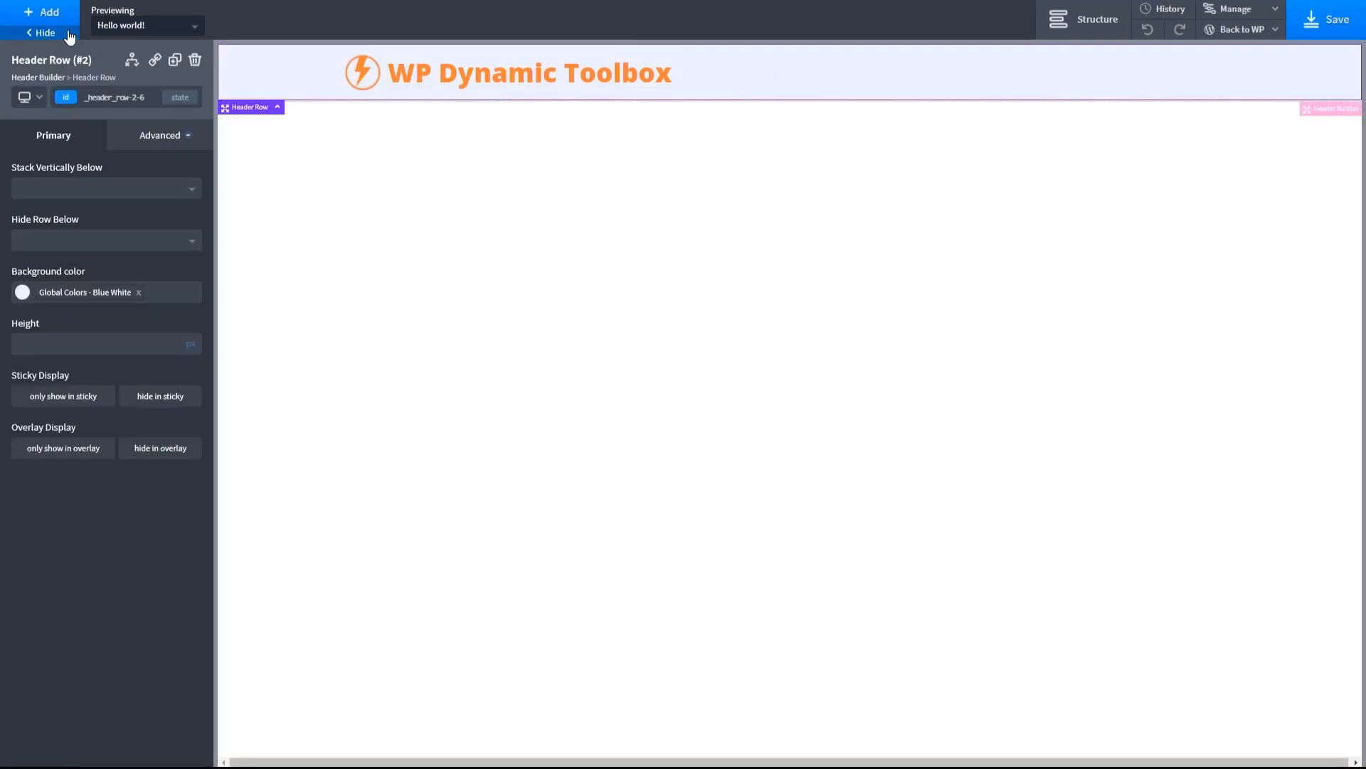
- Add a Pro Menu component to the header row using main-menu, and show the template's element structure
left_click(50, 20)
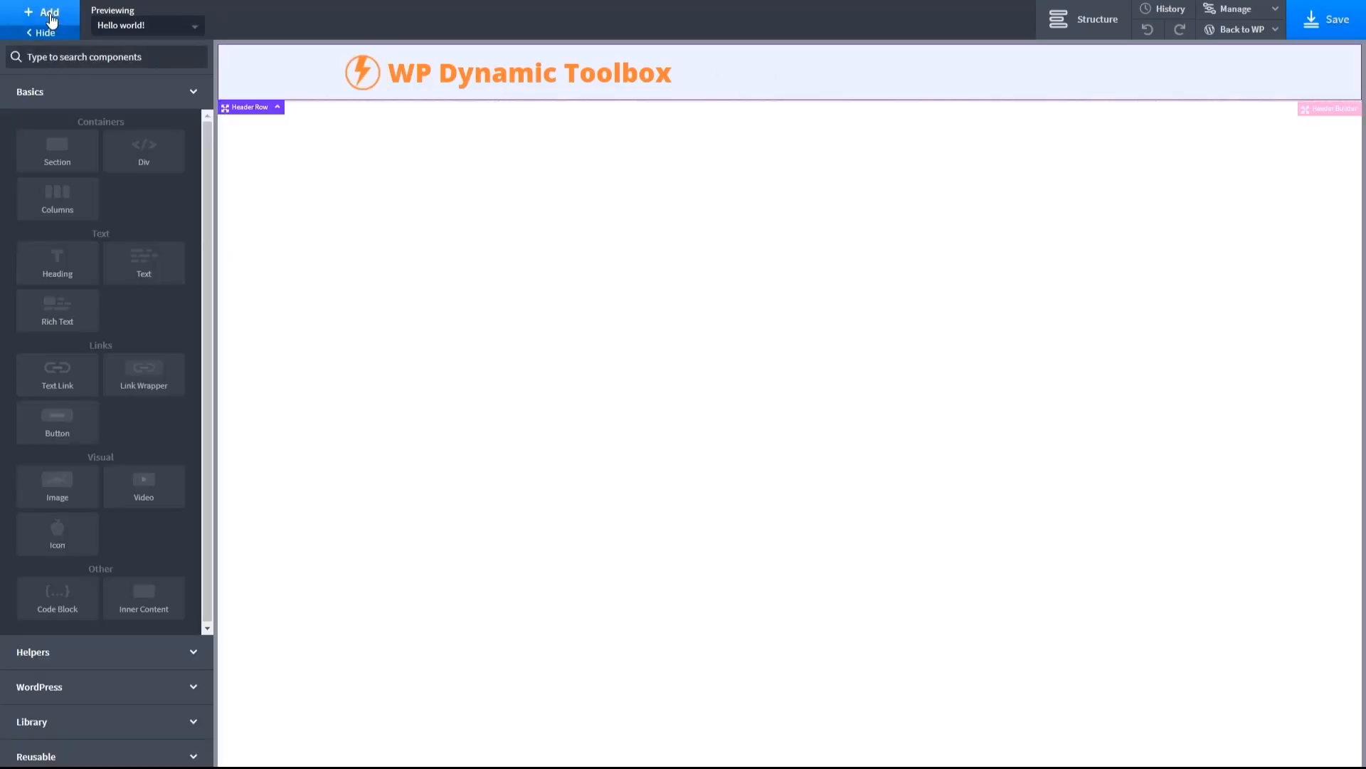
left_click(30, 651)
left_click(71, 689)
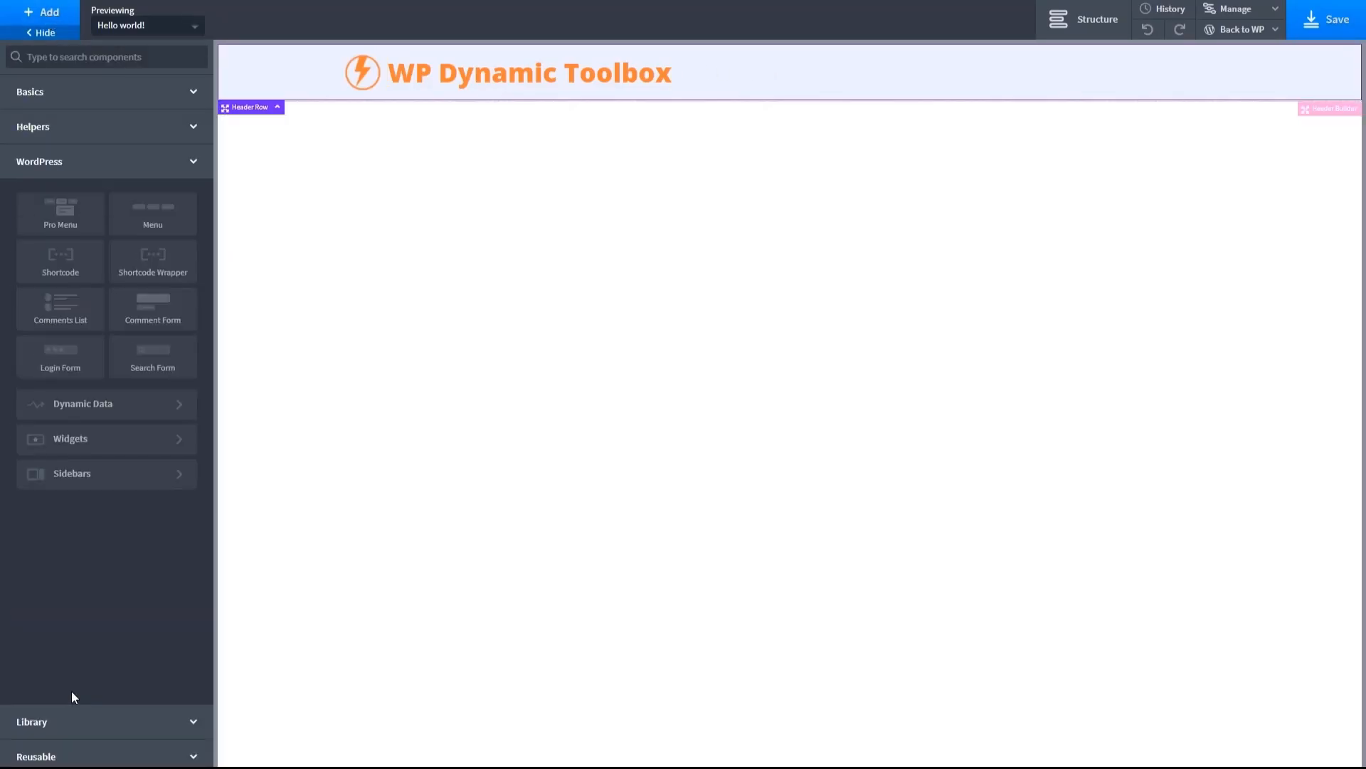
left_click(61, 215)
left_click(191, 200)
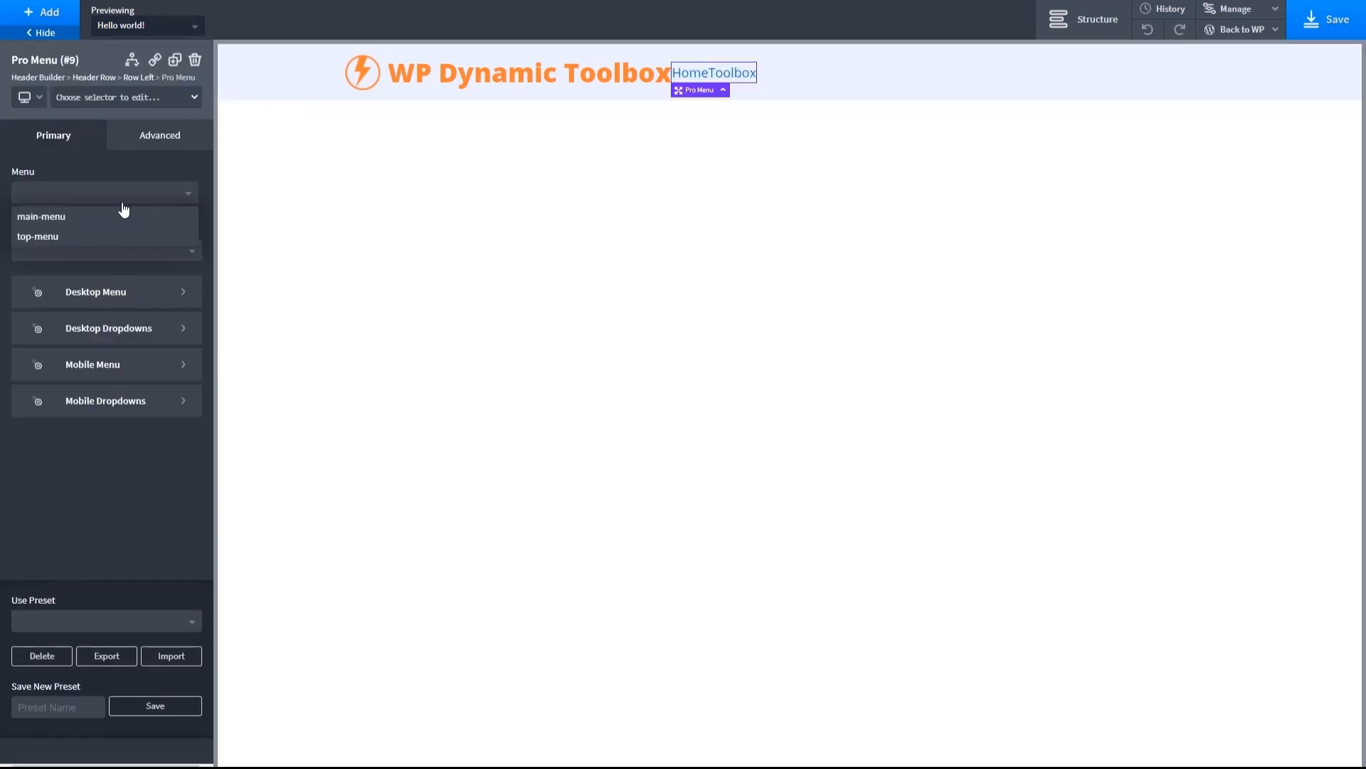
left_click(68, 220)
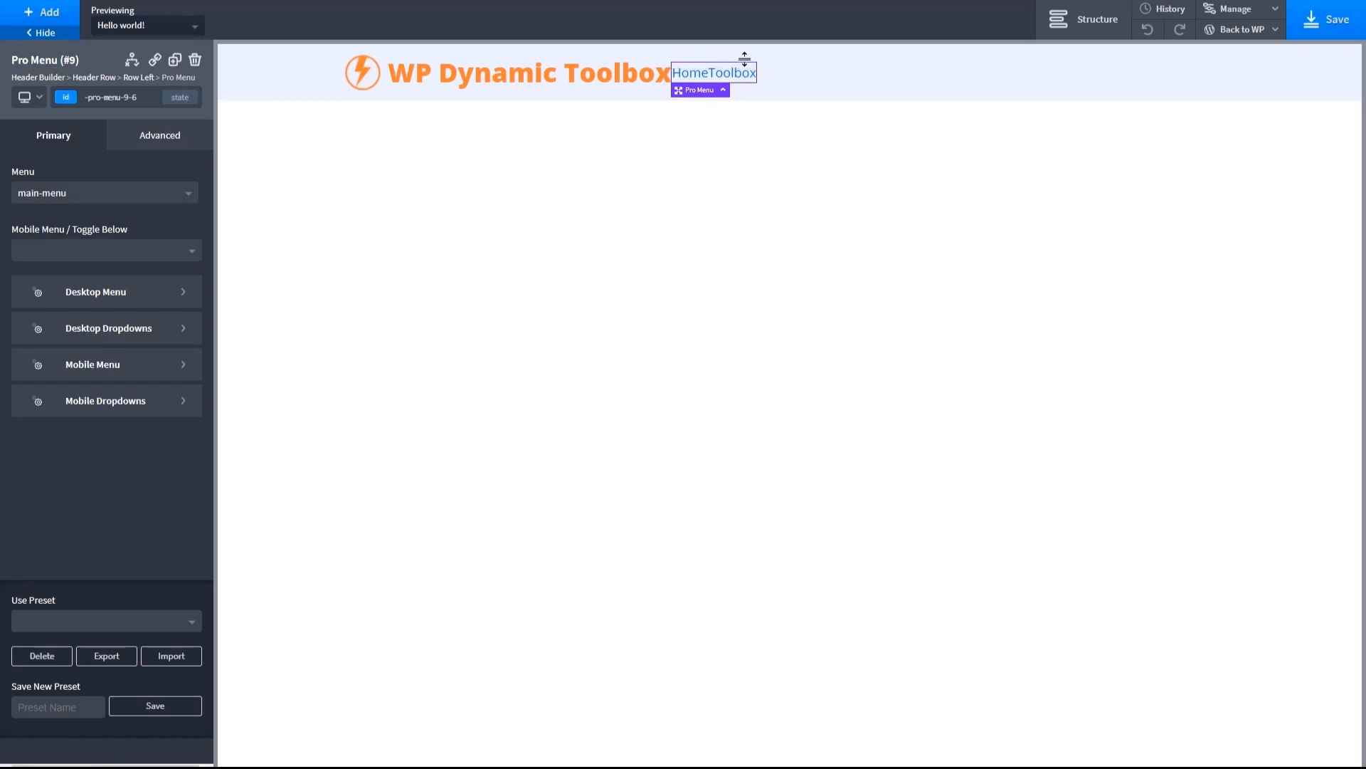
left_click(1059, 21)
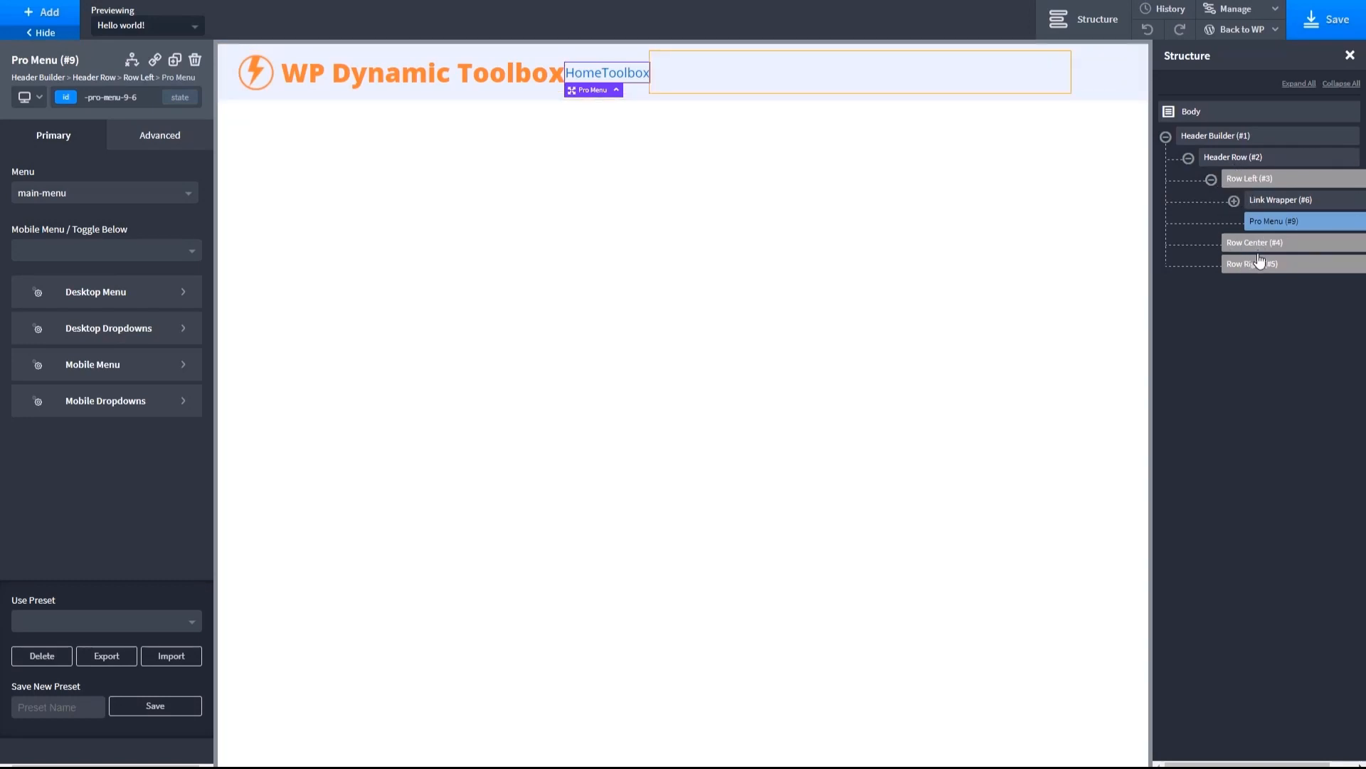
- Move the Pro Menu into Row Right and set its desktop menu items' left margin to 20 px
left_click_drag(1271, 224, 1266, 259)
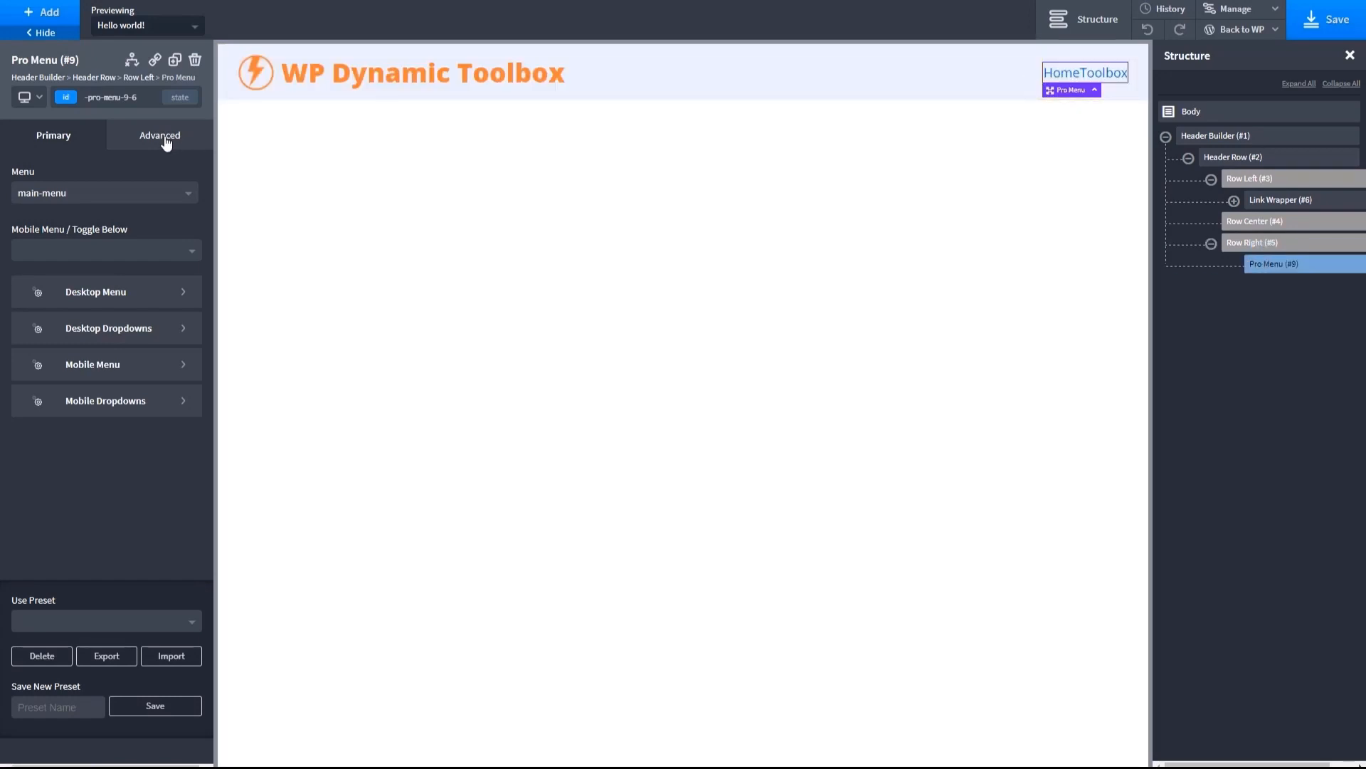
left_click(168, 289)
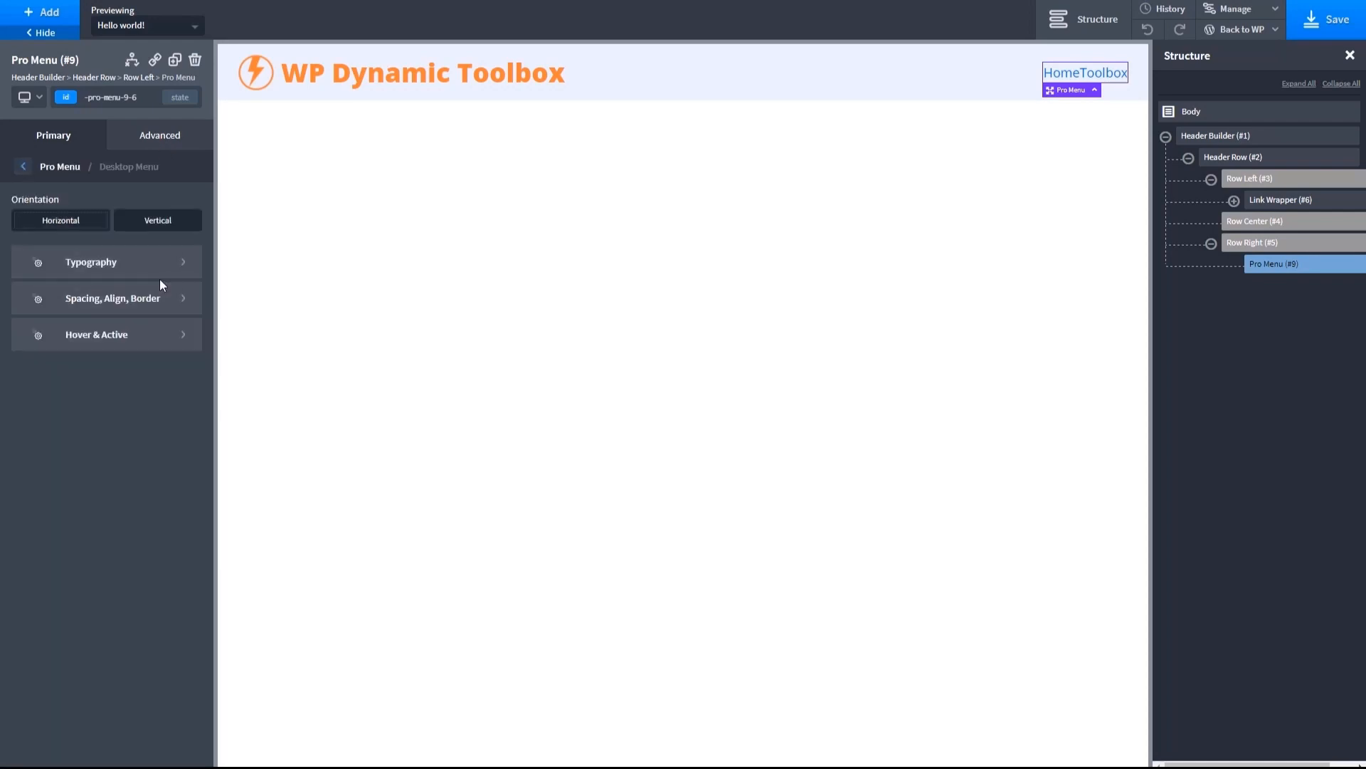
left_click(175, 294)
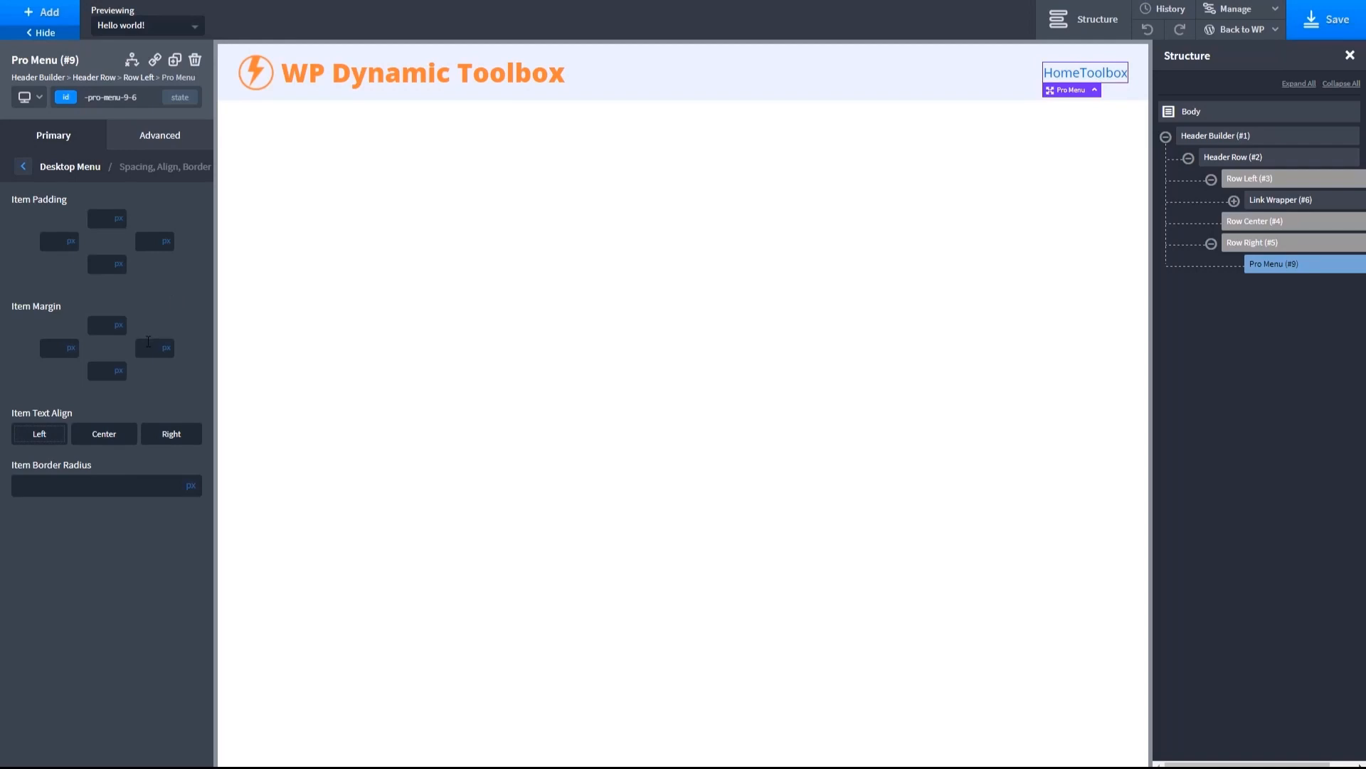
left_click(148, 343)
type("10")
key("BackSpace")
key("BackSpace")
left_click(53, 347)
type("20")
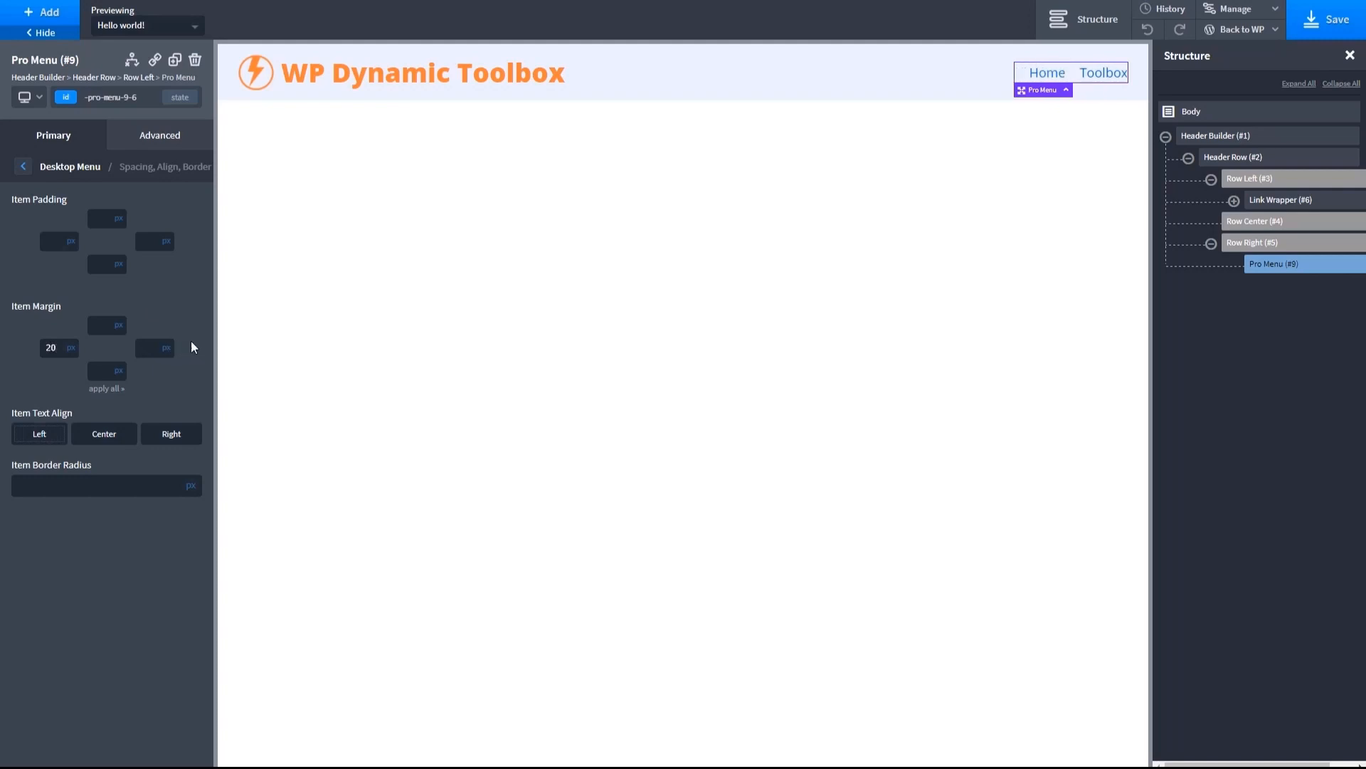
- Set the desktop menu's text color to the global Medium Orange and its font weight to 600
left_click(25, 167)
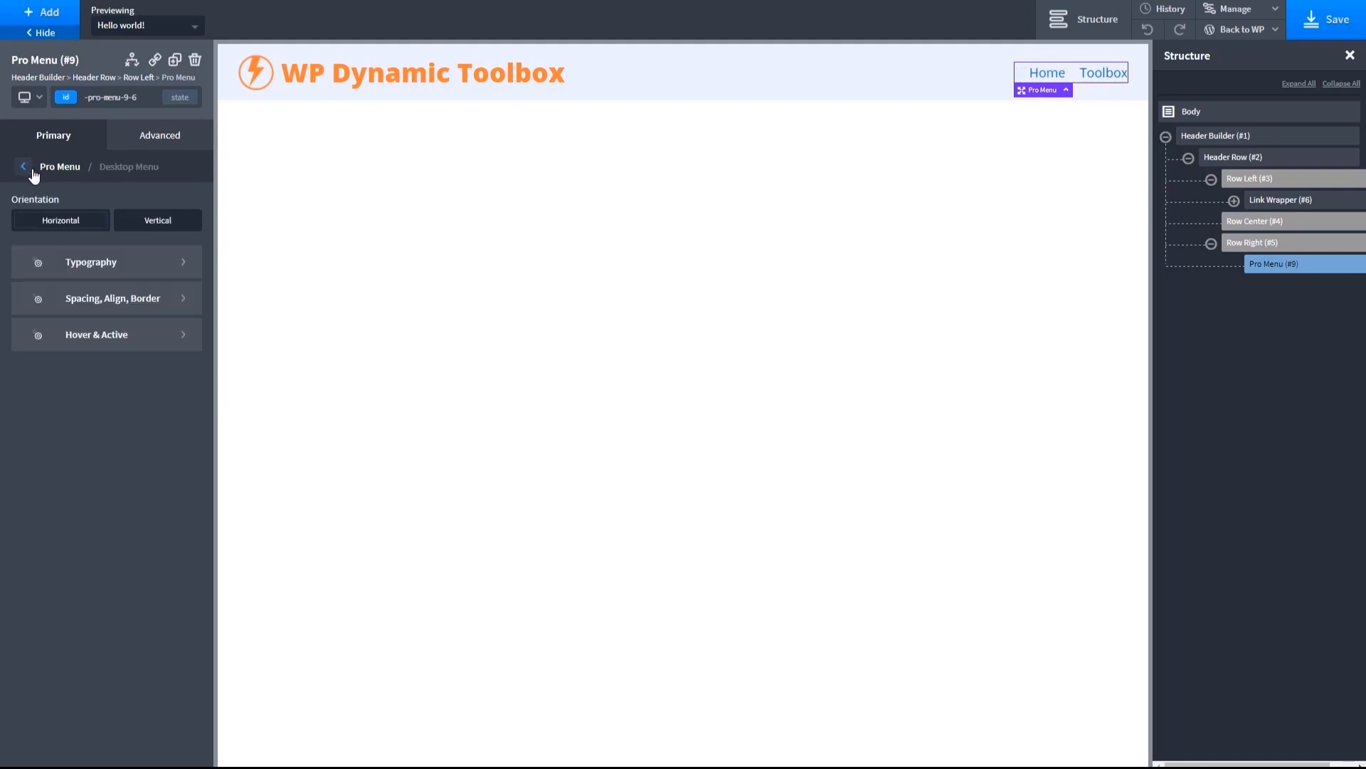
left_click(93, 262)
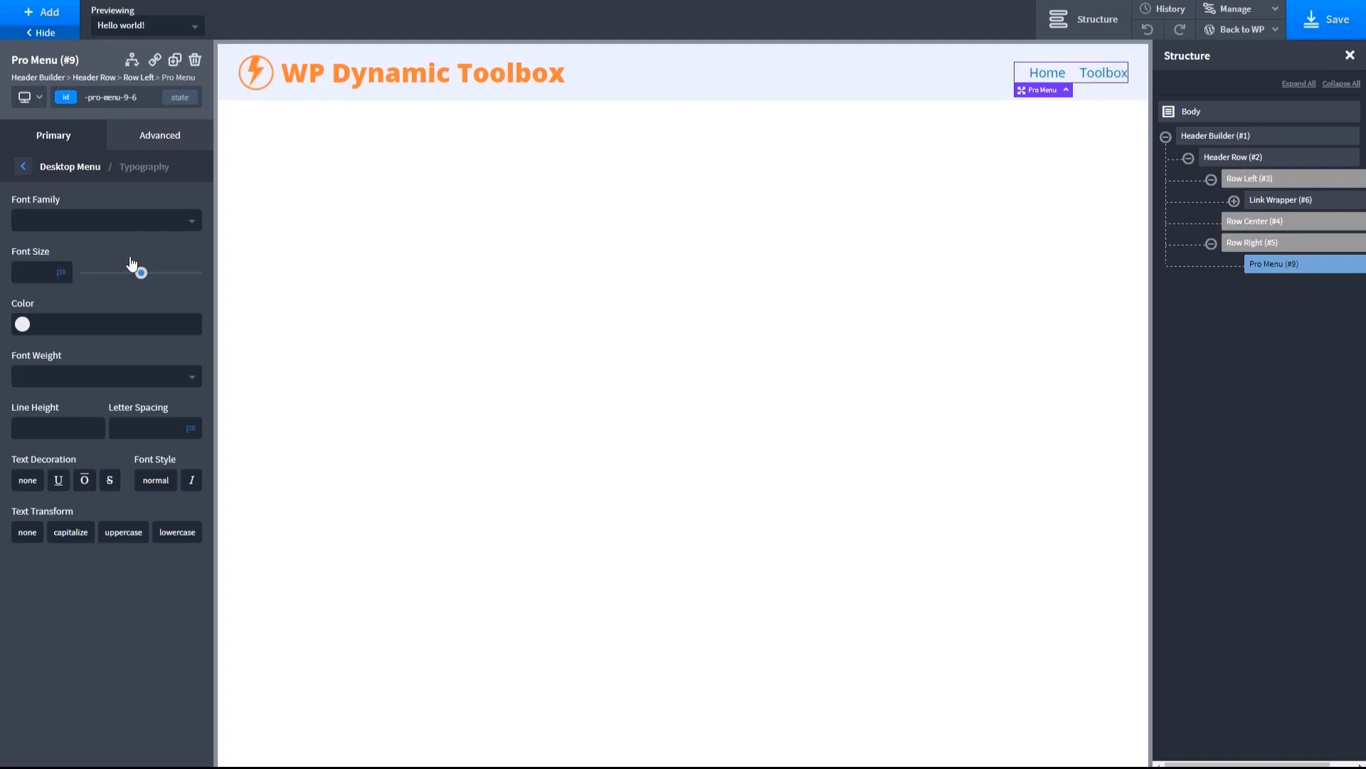
left_click(22, 323)
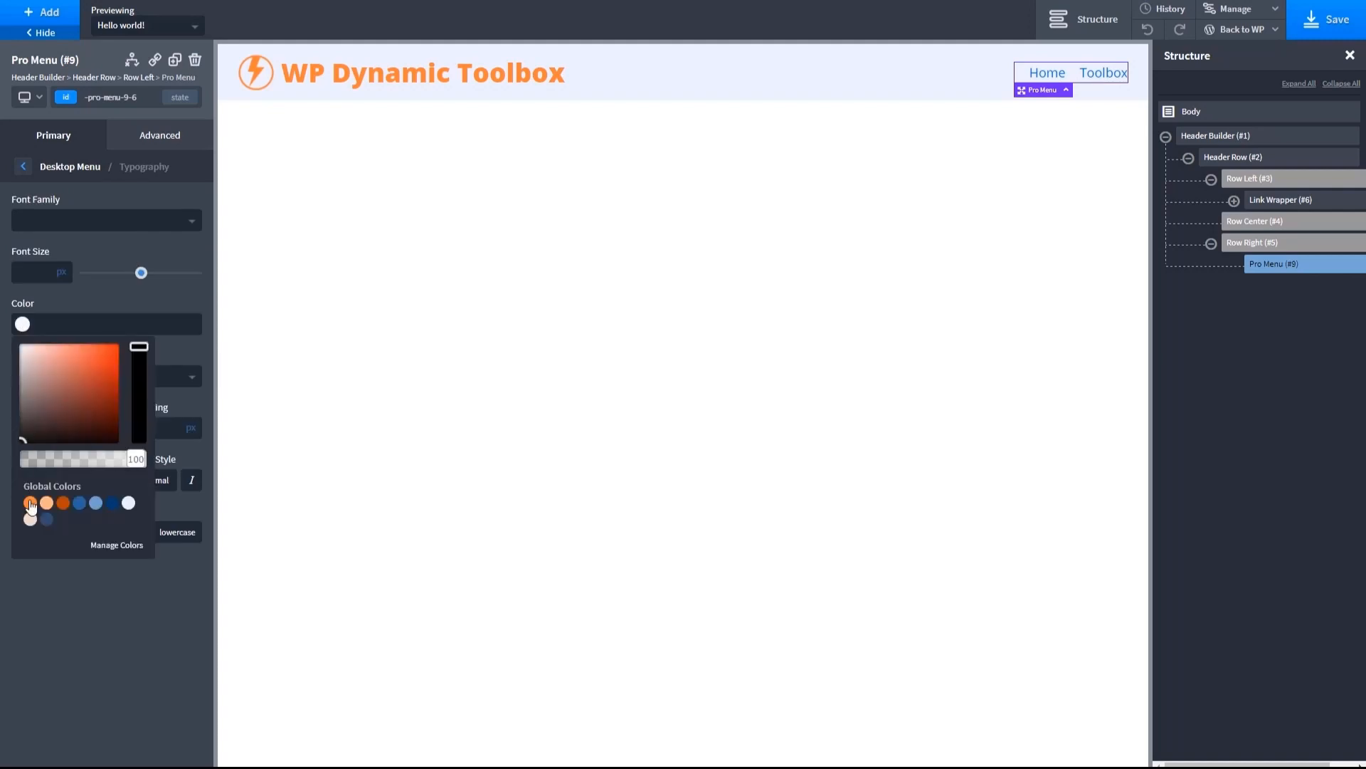
left_click(30, 504)
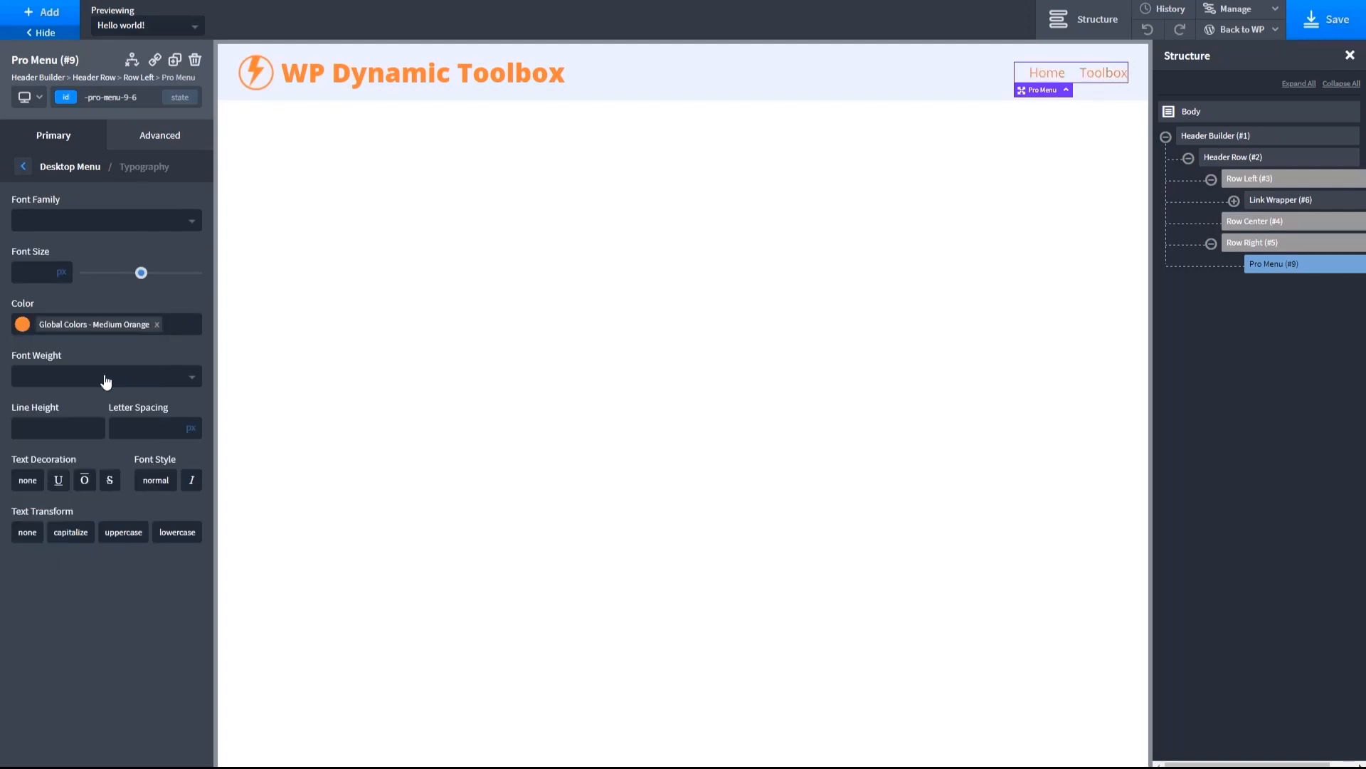
left_click(92, 377)
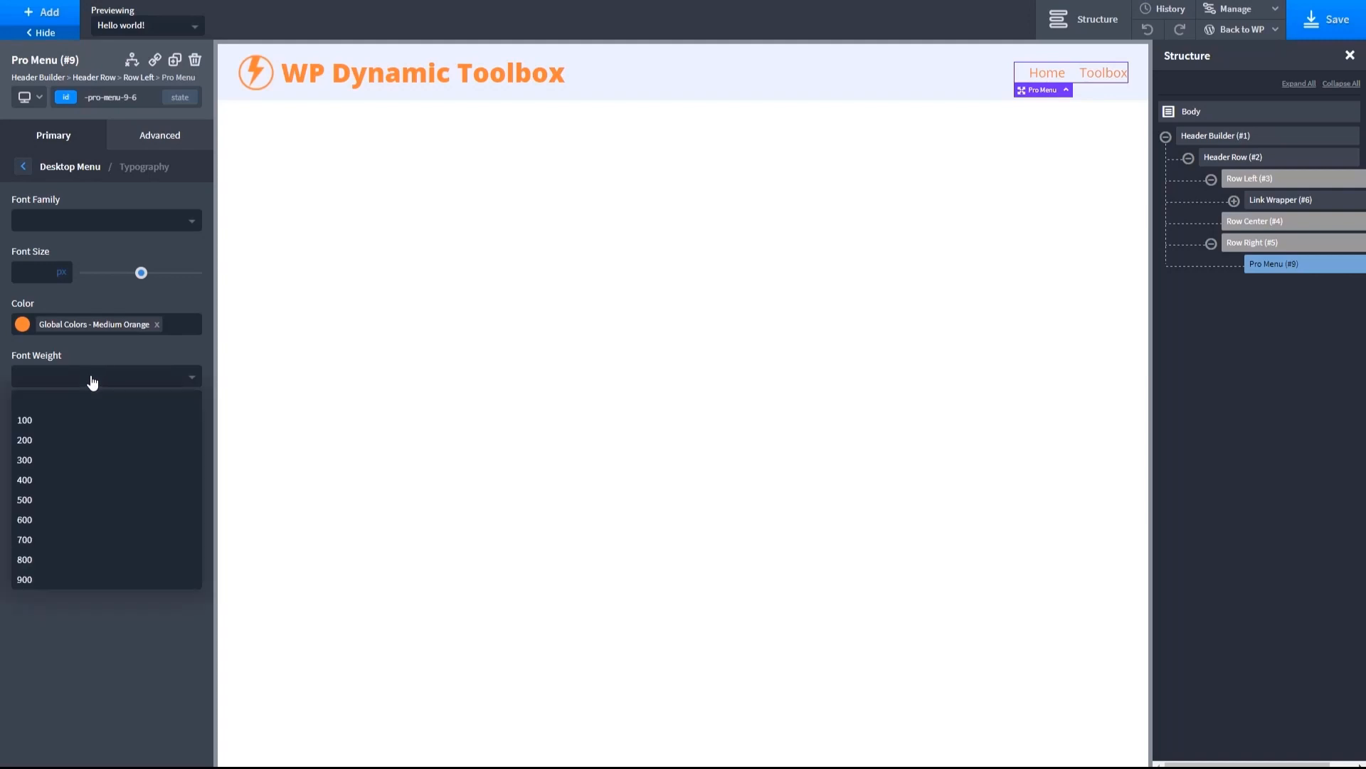
left_click(36, 496)
left_click(44, 377)
left_click(29, 518)
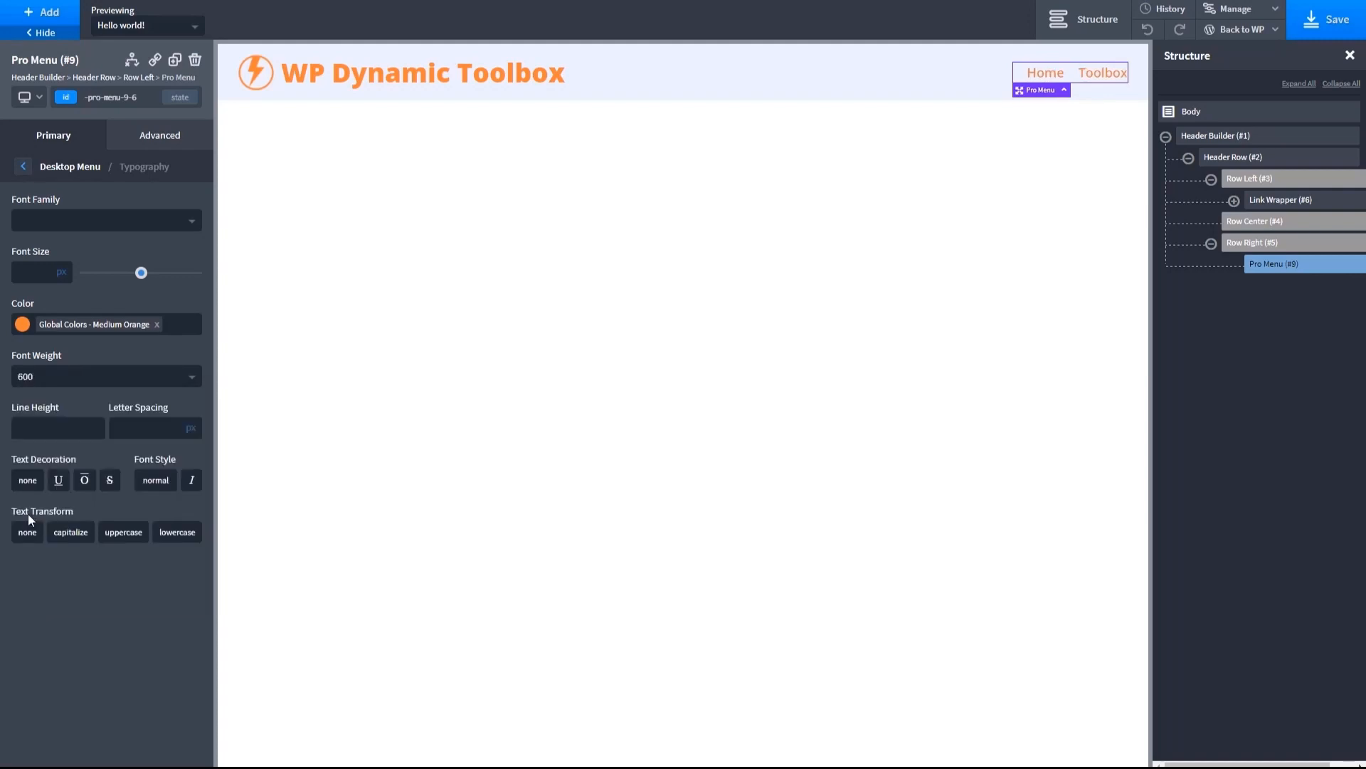
- Set the desktop menu's hover text color to global Dark Orange and its hover background color to Orange White
left_click(24, 171)
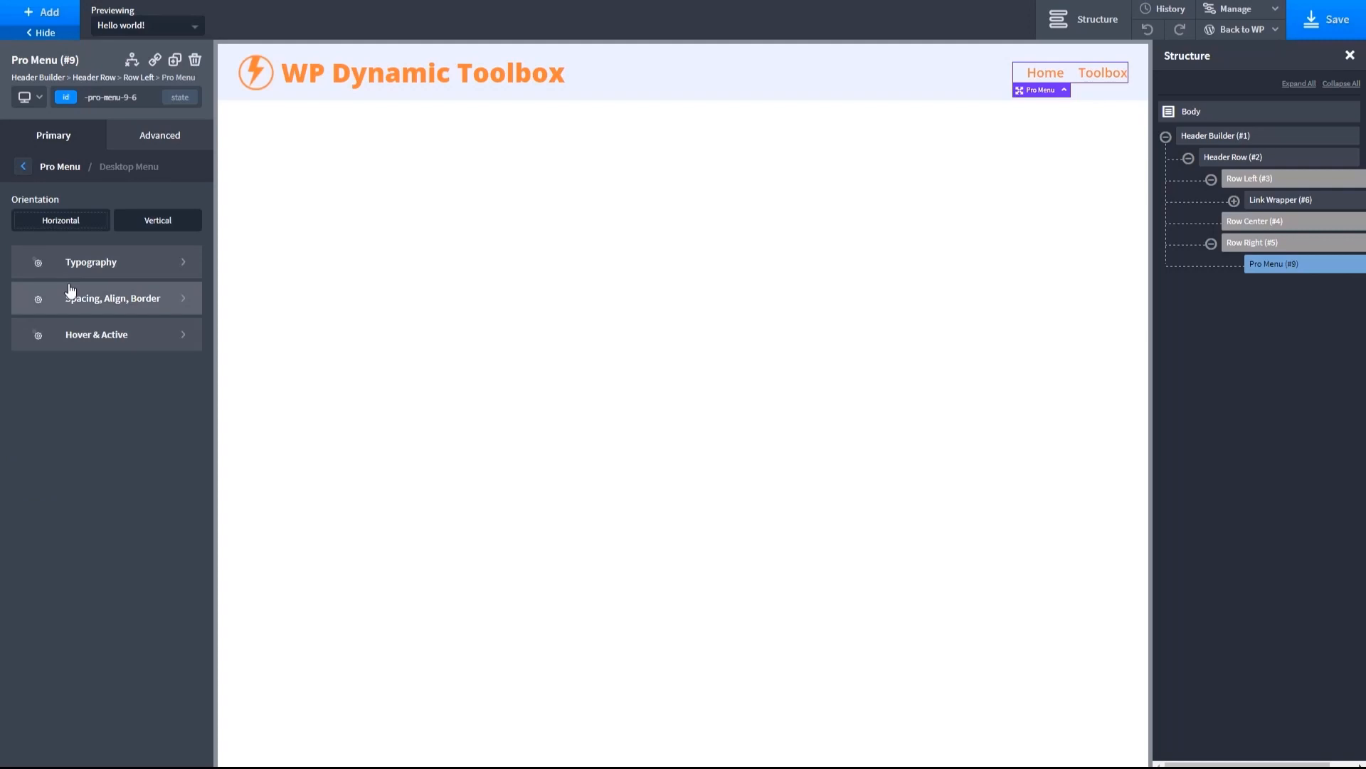
left_click(84, 343)
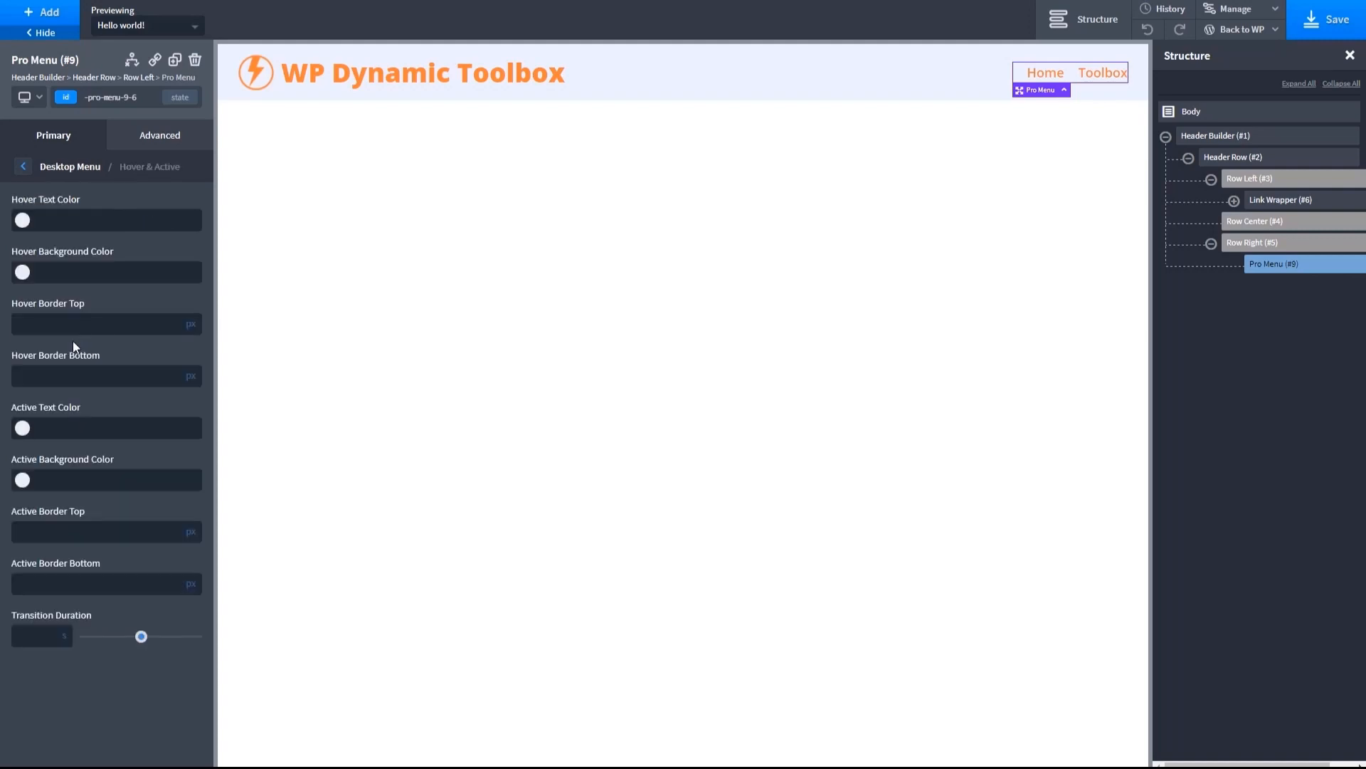
left_click(22, 222)
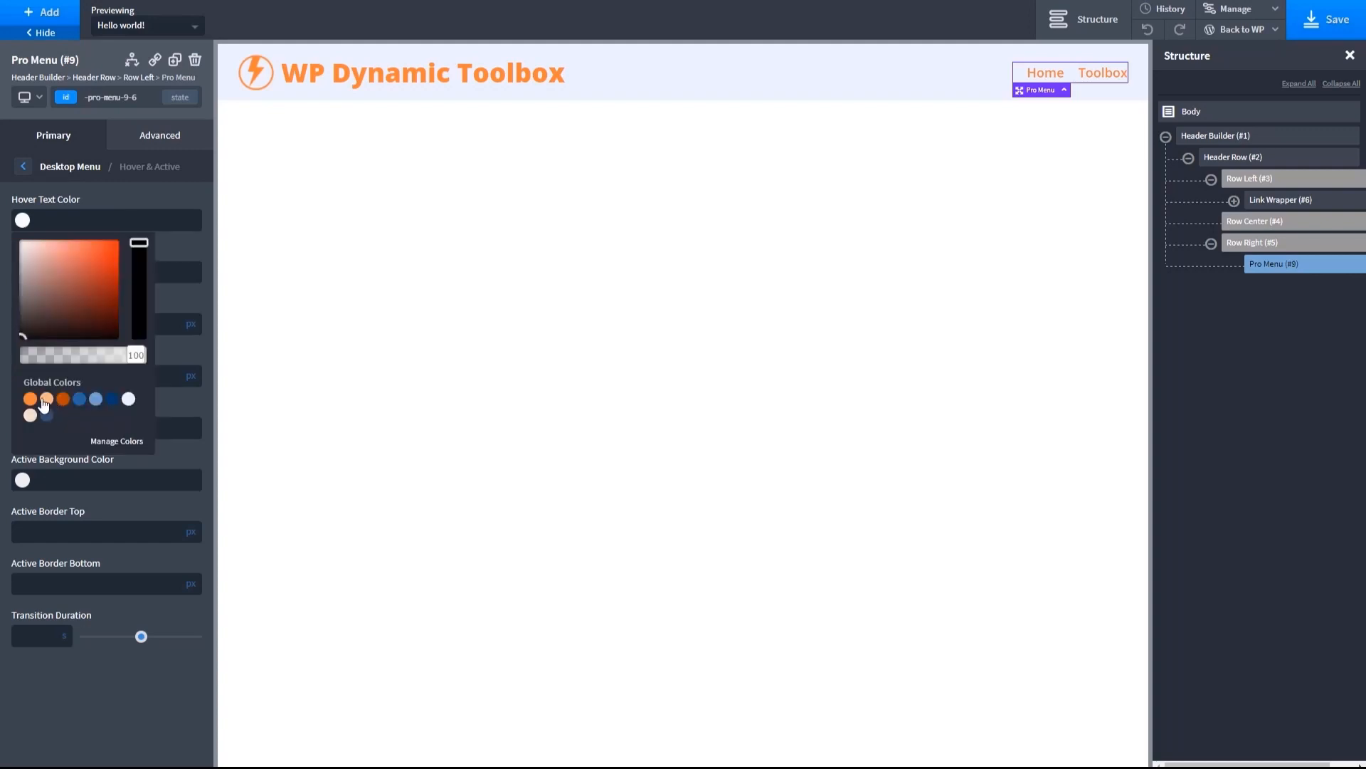
left_click(62, 400)
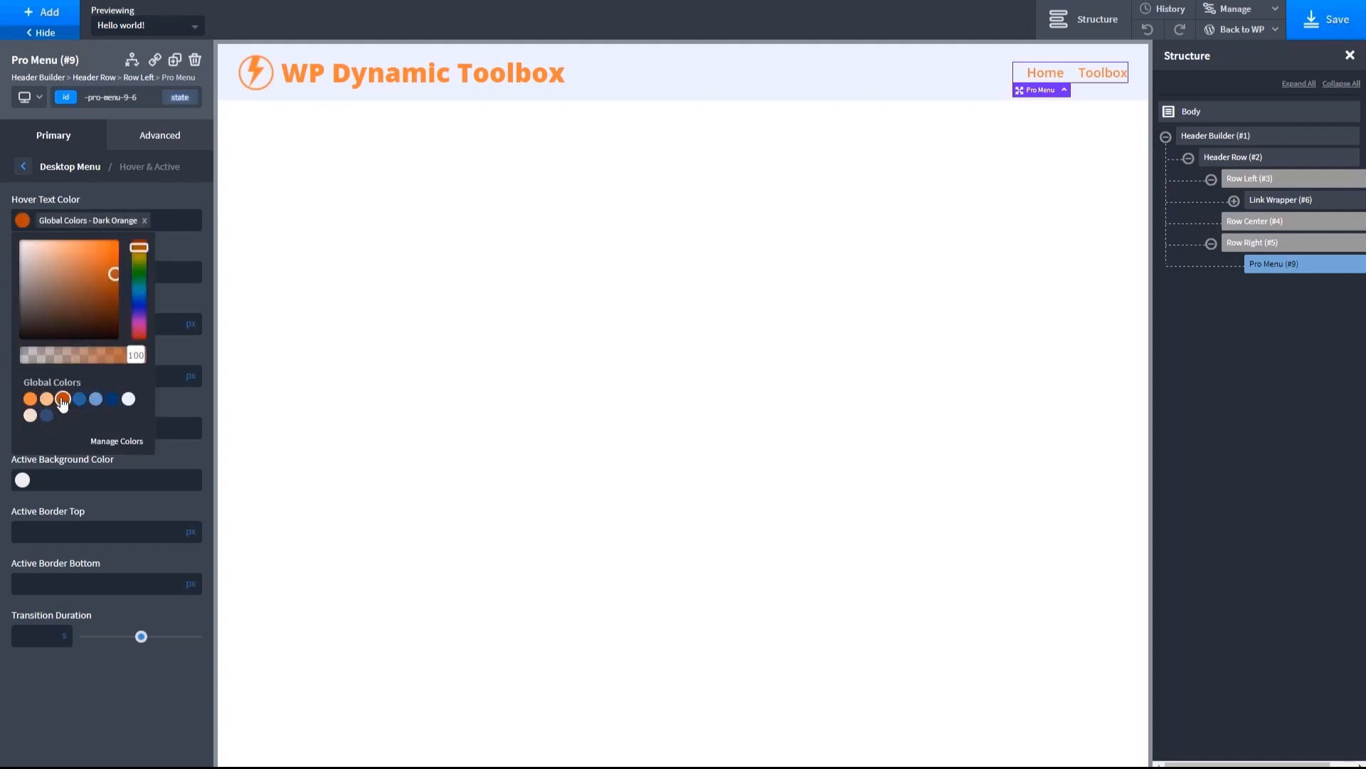
left_click(174, 300)
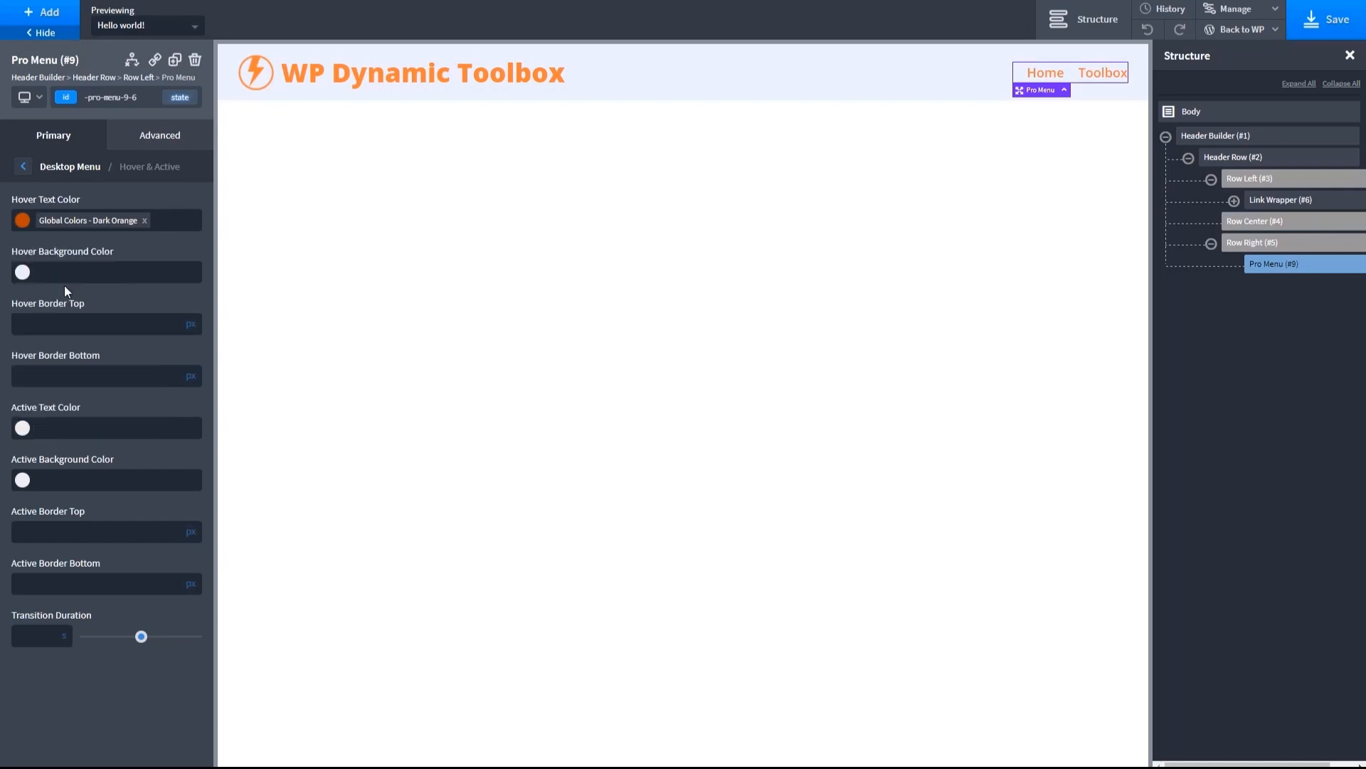
left_click(22, 275)
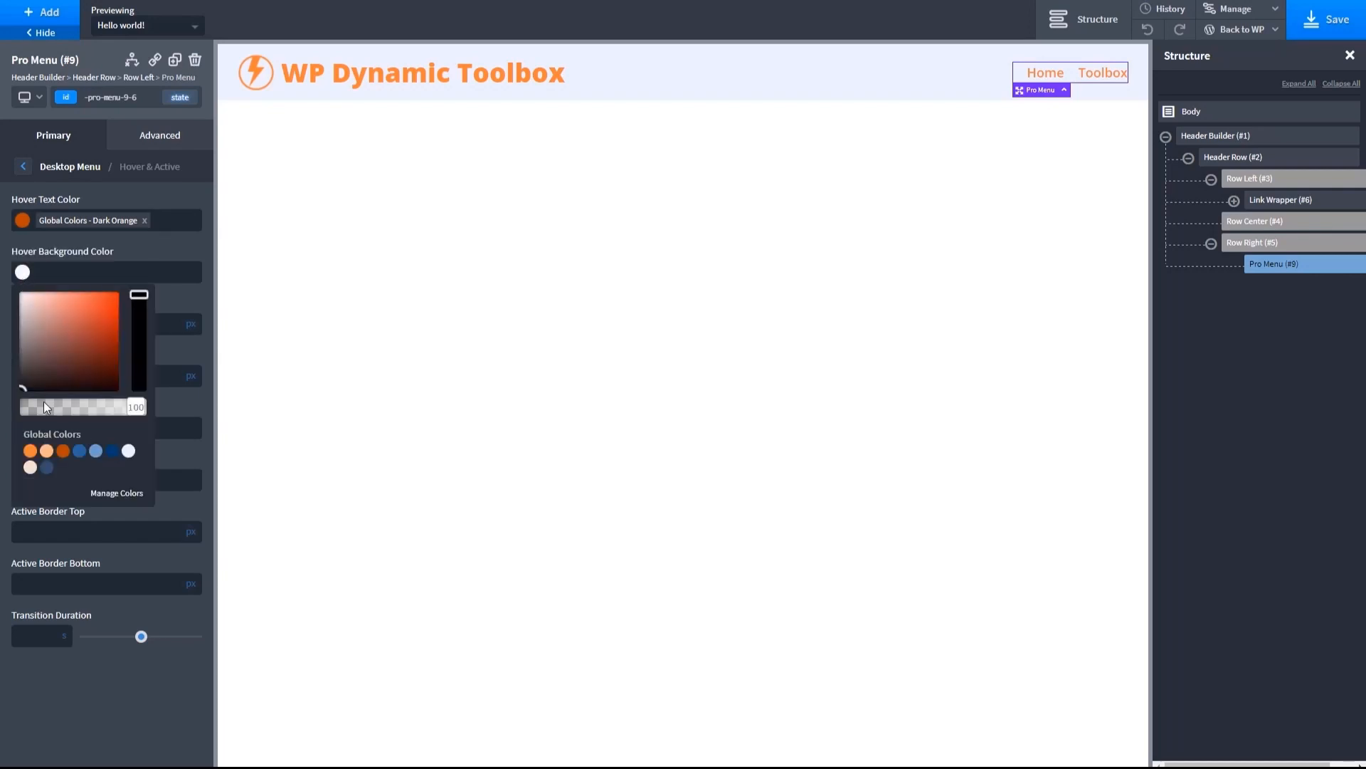
left_click(30, 467)
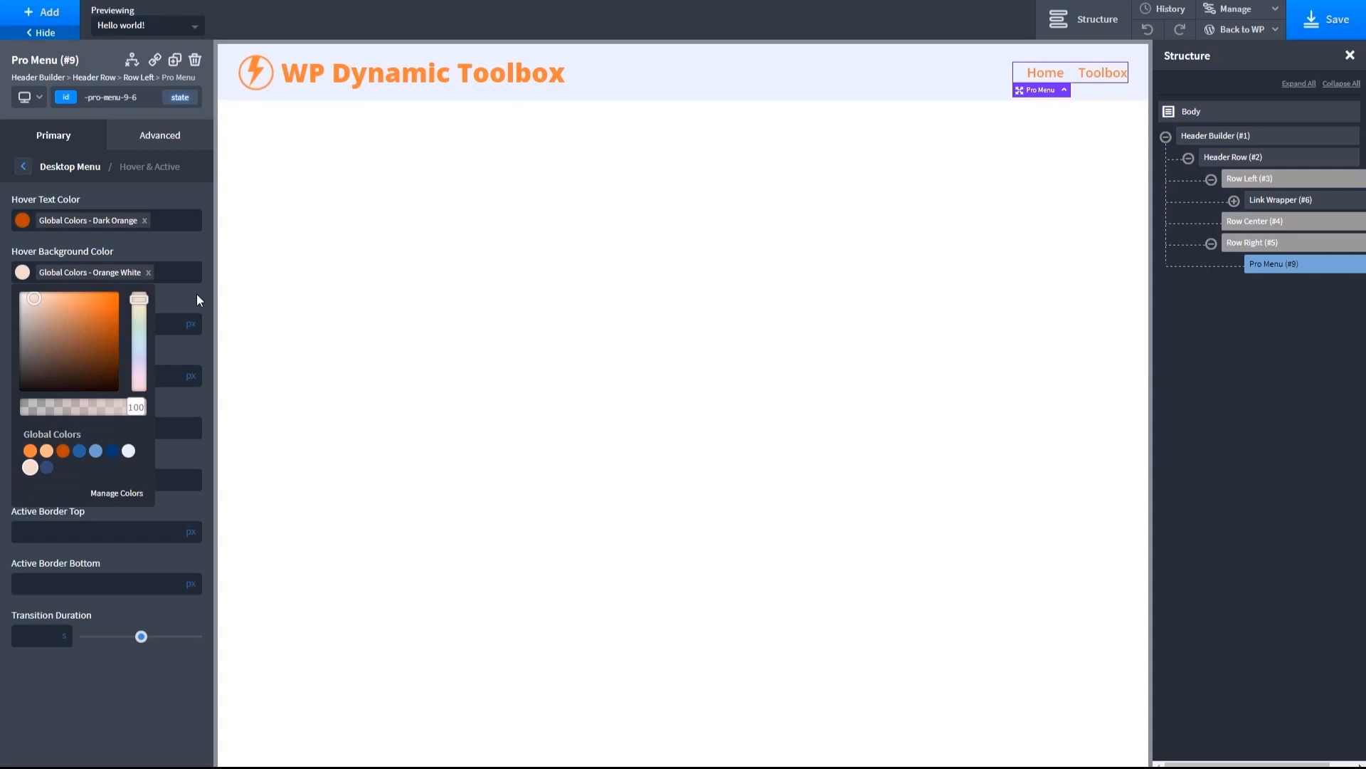
left_click(177, 295)
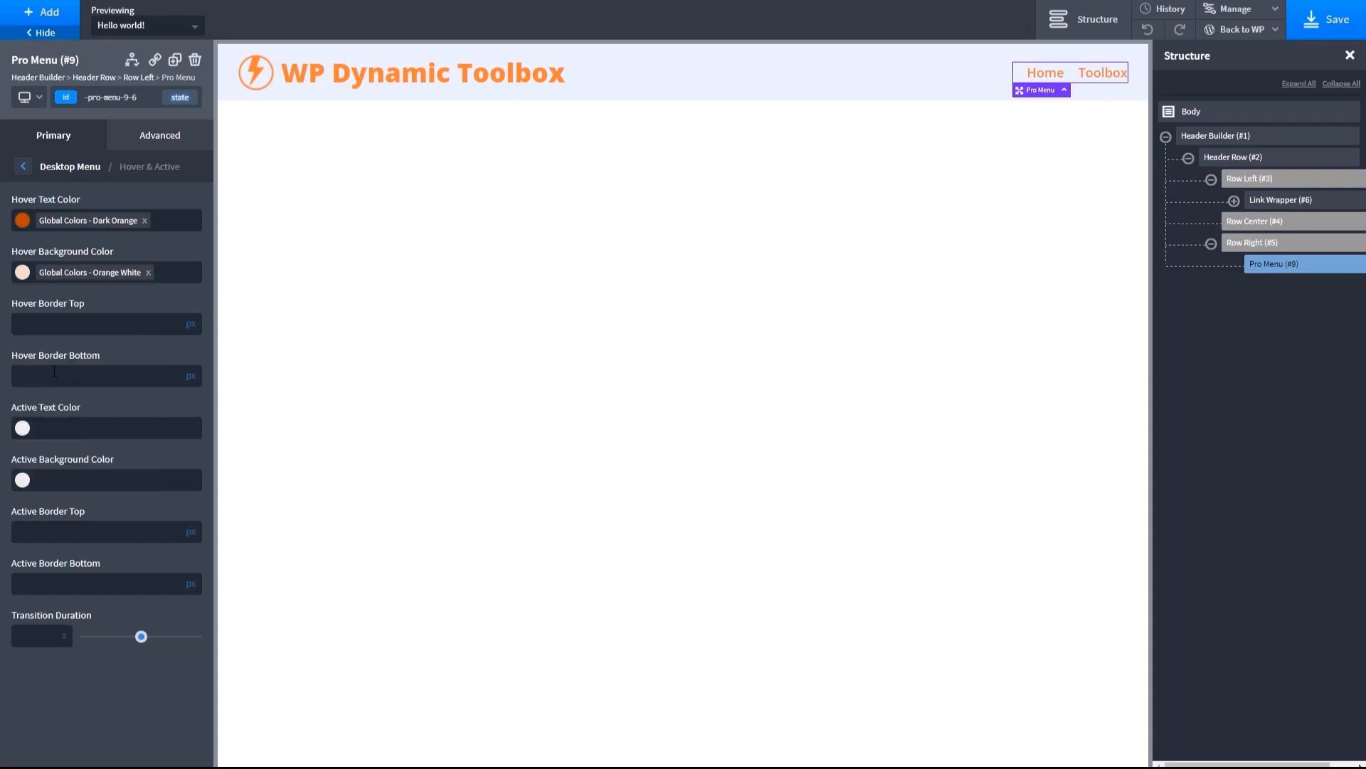
- Set the desktop menu's hover bottom border to 2 px and its transition duration to .4 s
type("2")
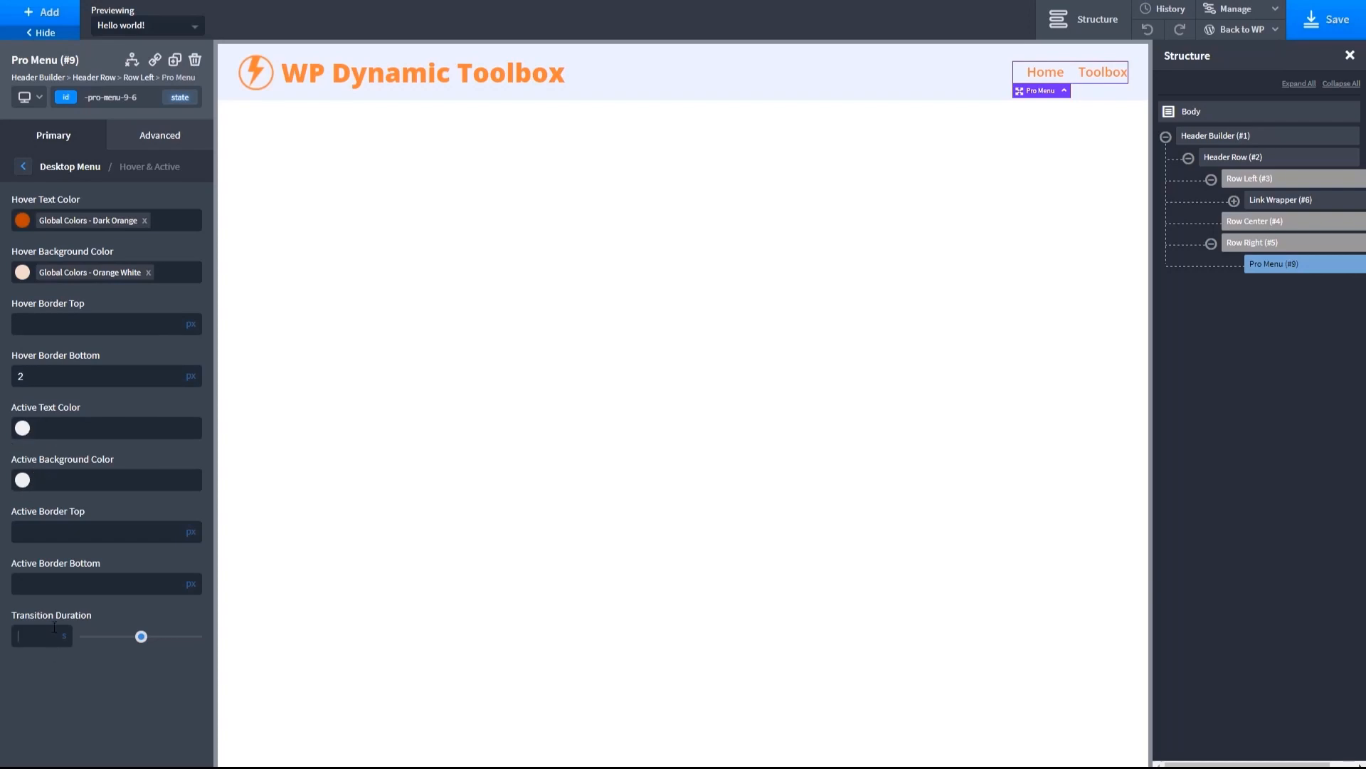
type("4")
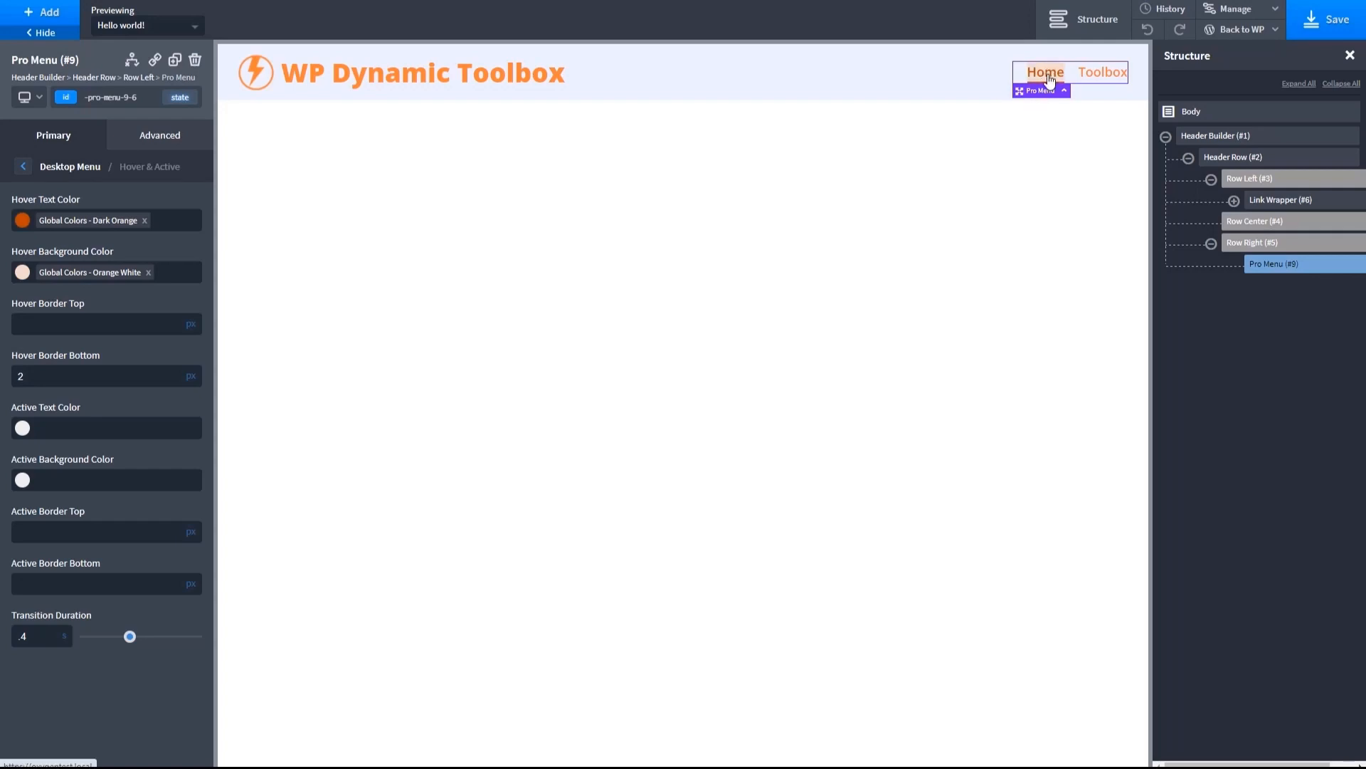
- Set the desktop menu items' padding to 7 px left and right and 4 px top and bottom
left_click(25, 168)
left_click(80, 298)
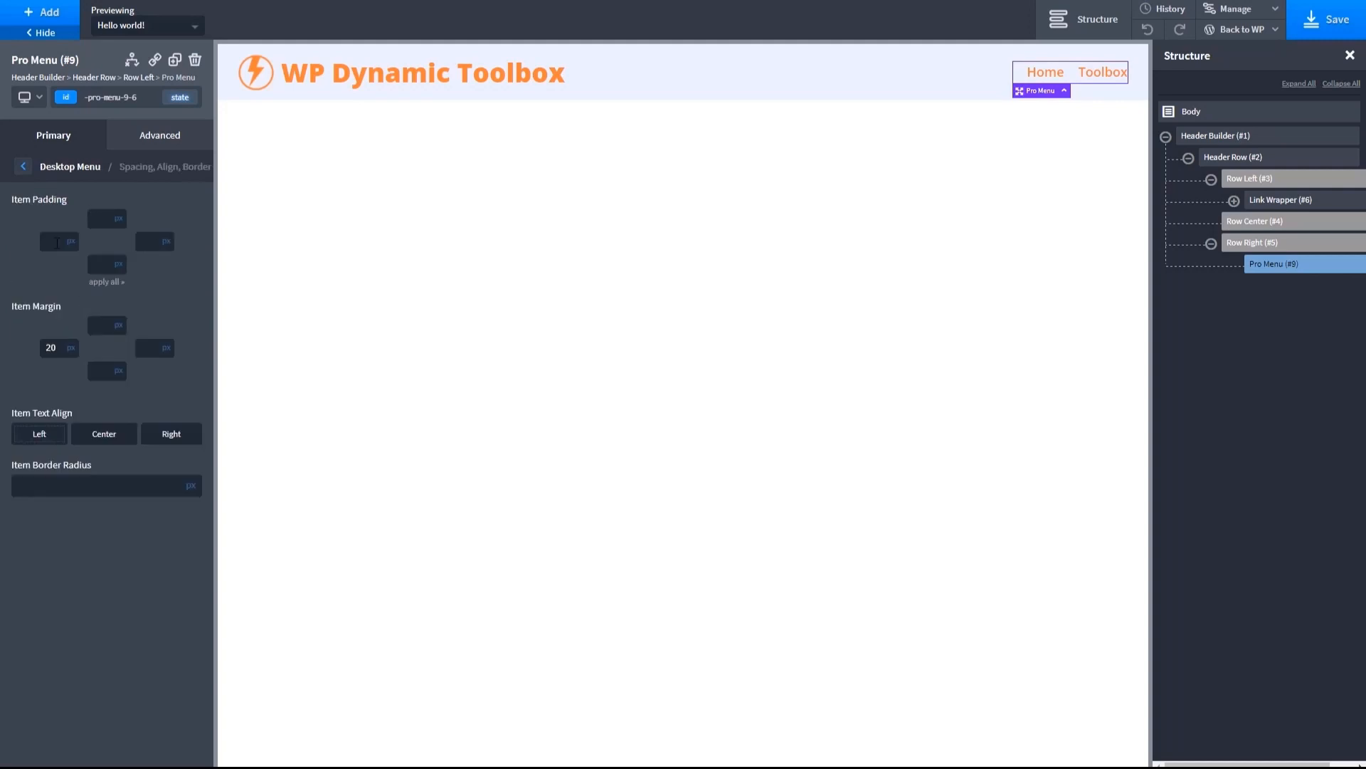
type("7")
type("7")
type("4")
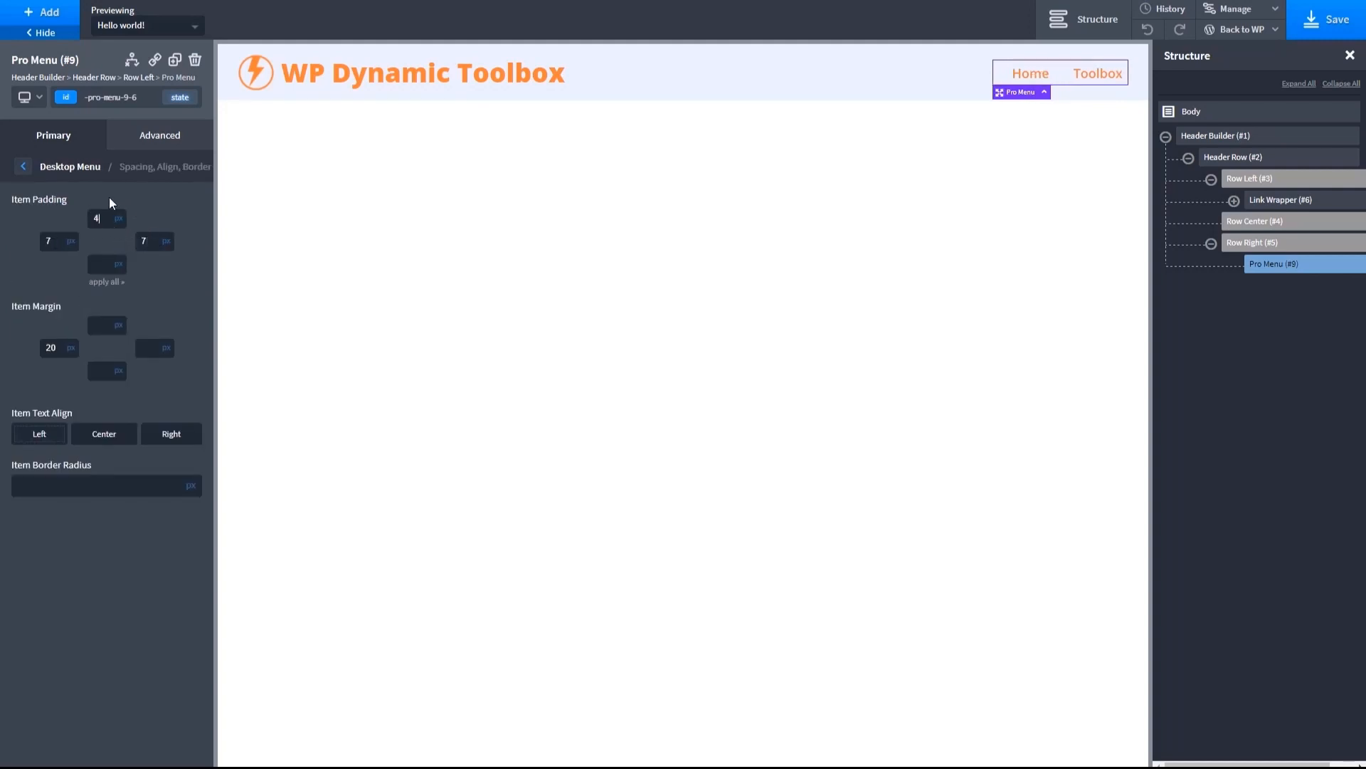
left_click(102, 263)
type("4")
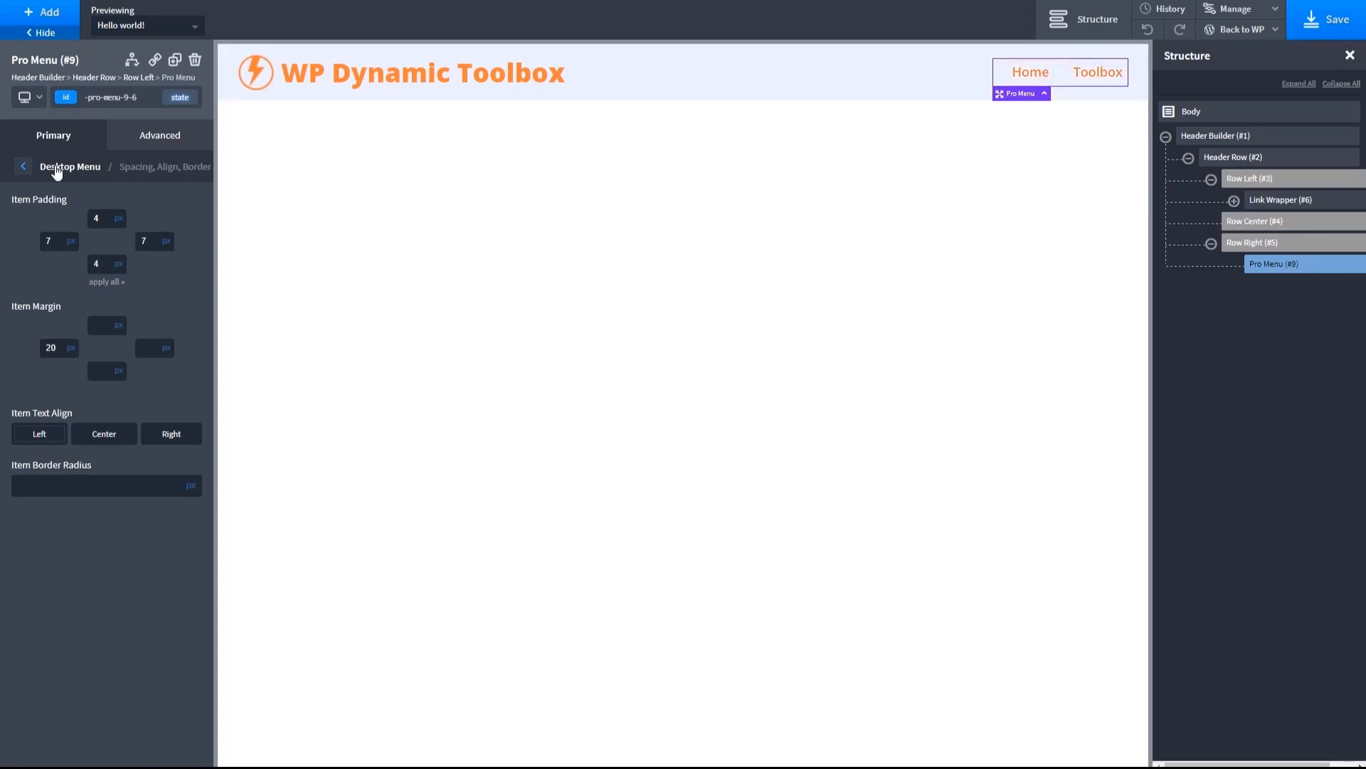
- Change the desktop menu's hover text color to the global Medium Blue
left_click(23, 166)
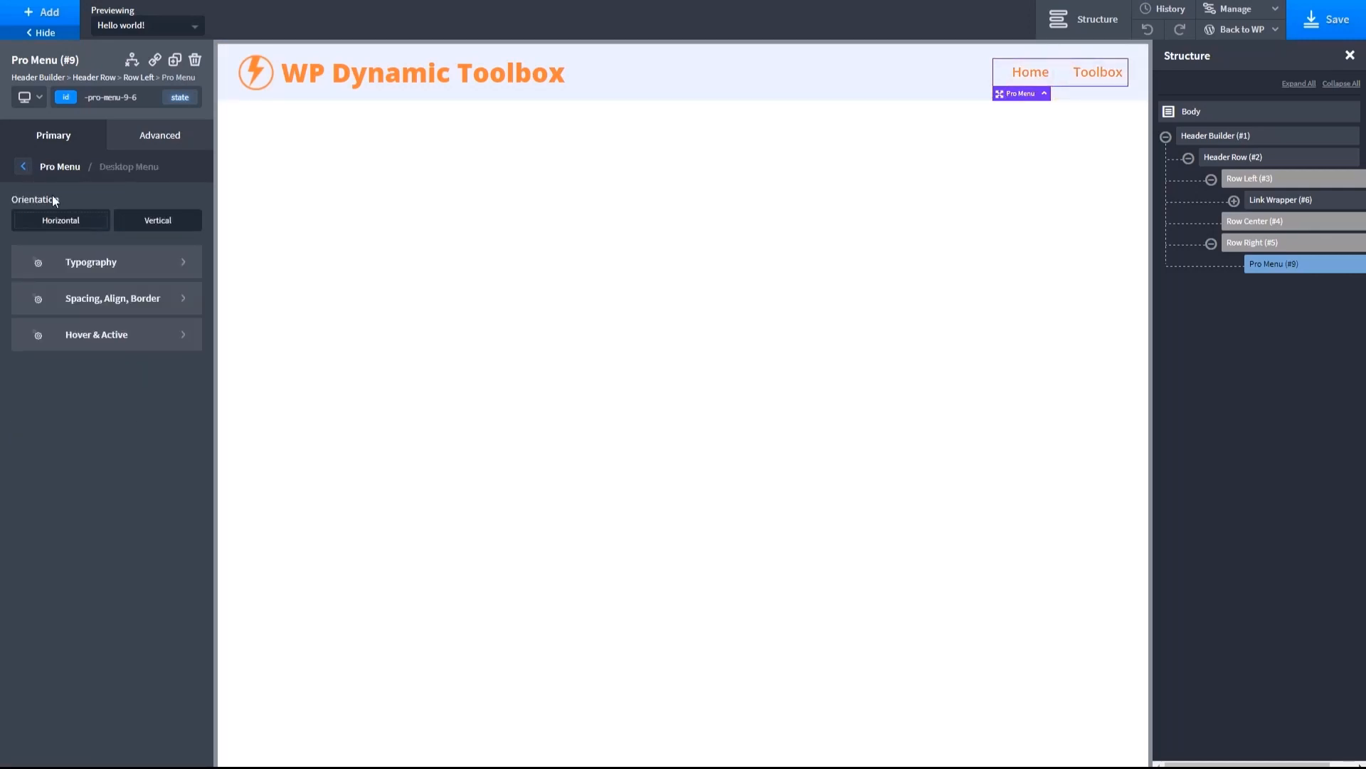
left_click(160, 330)
left_click(23, 221)
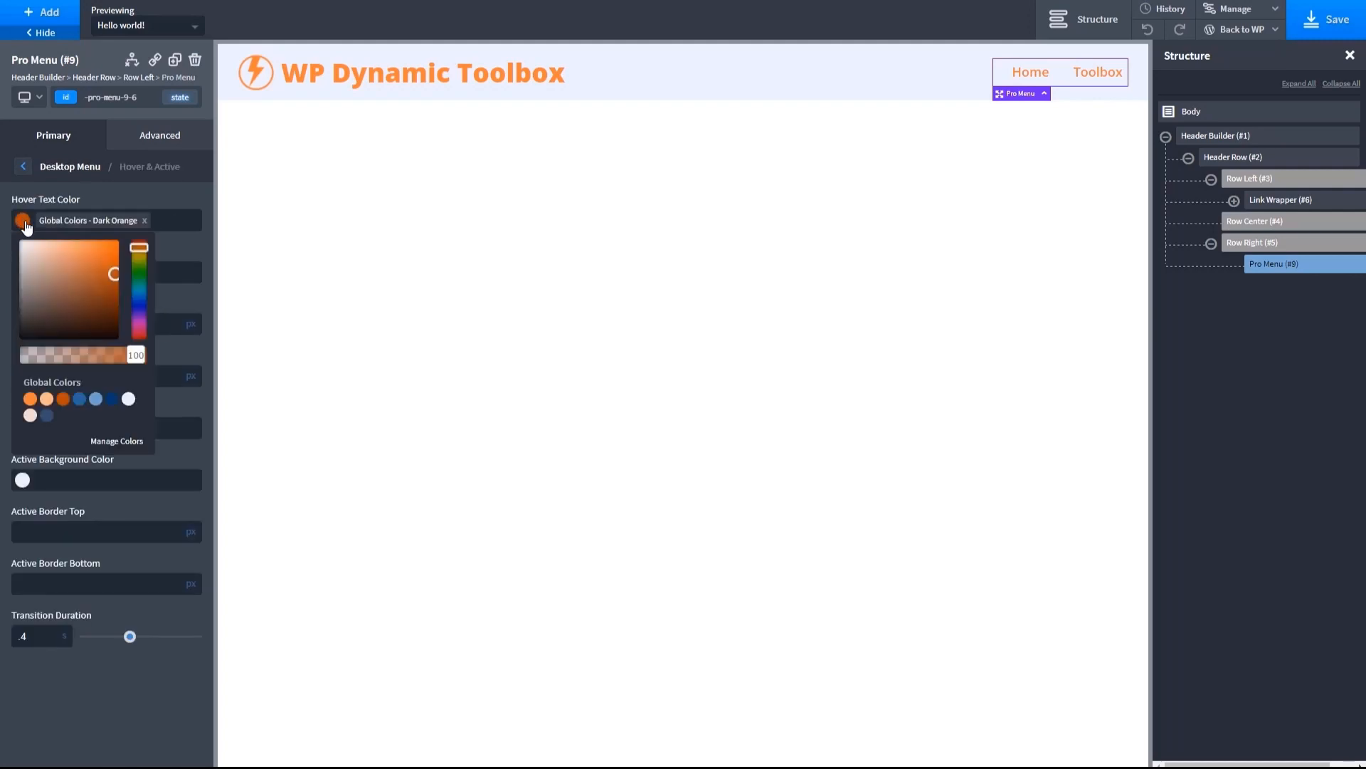
left_click(79, 399)
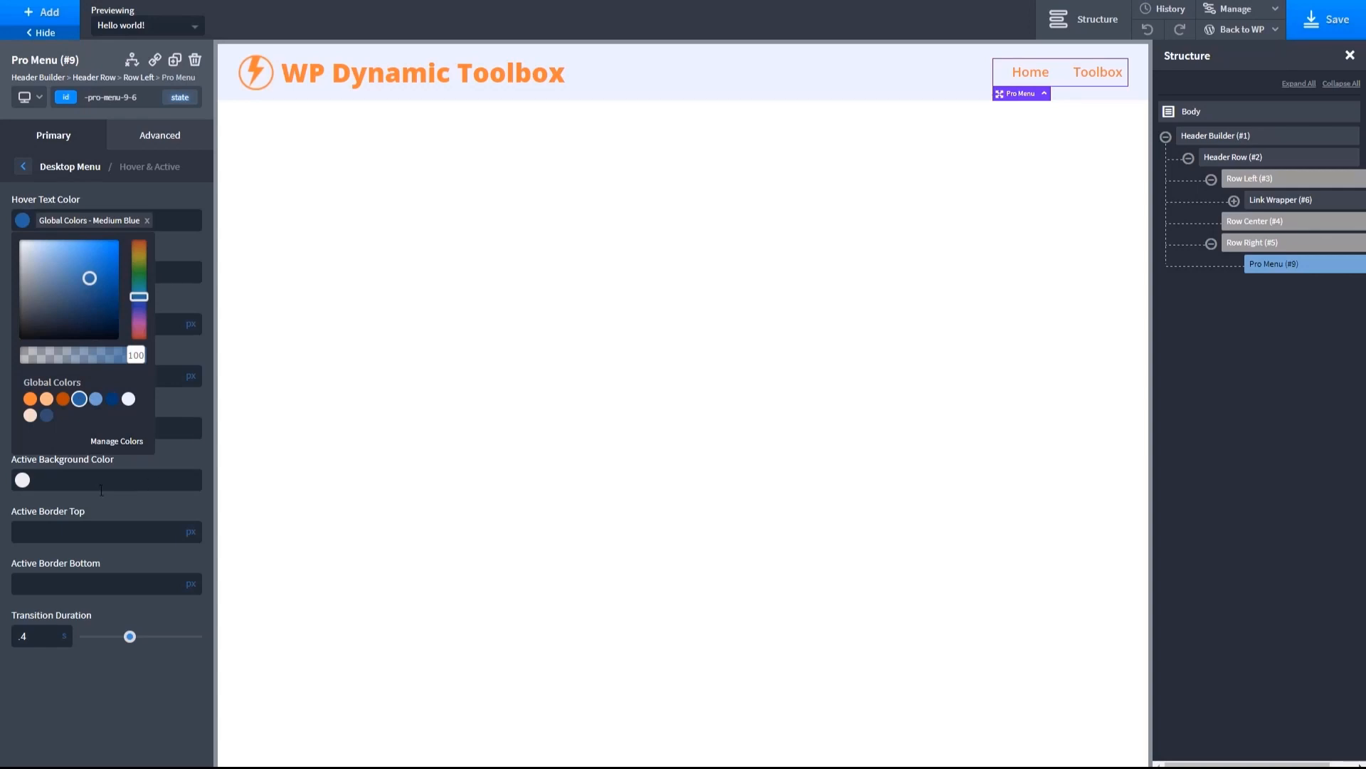
left_click(185, 460)
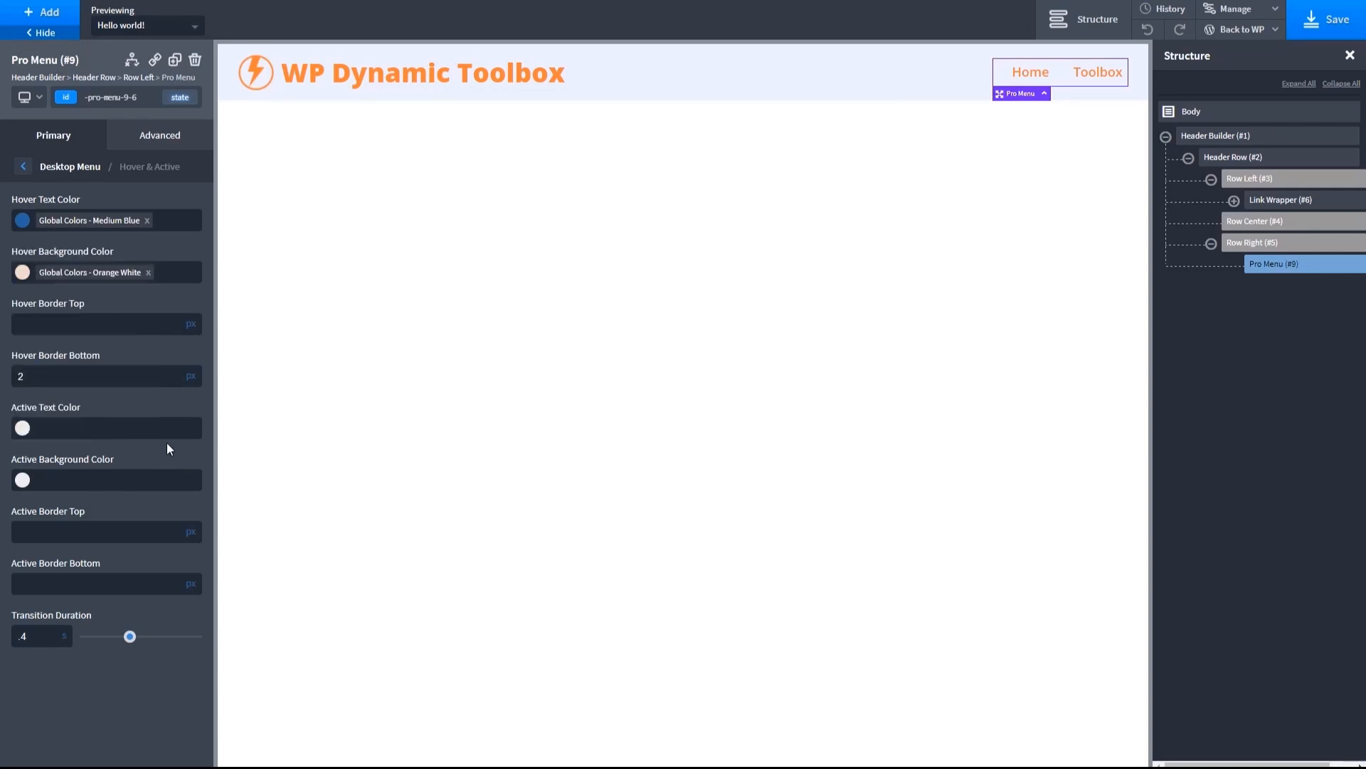
- Change the desktop menu's hover background color to global Light Blue and its hover text color to Blue White
left_click(23, 272)
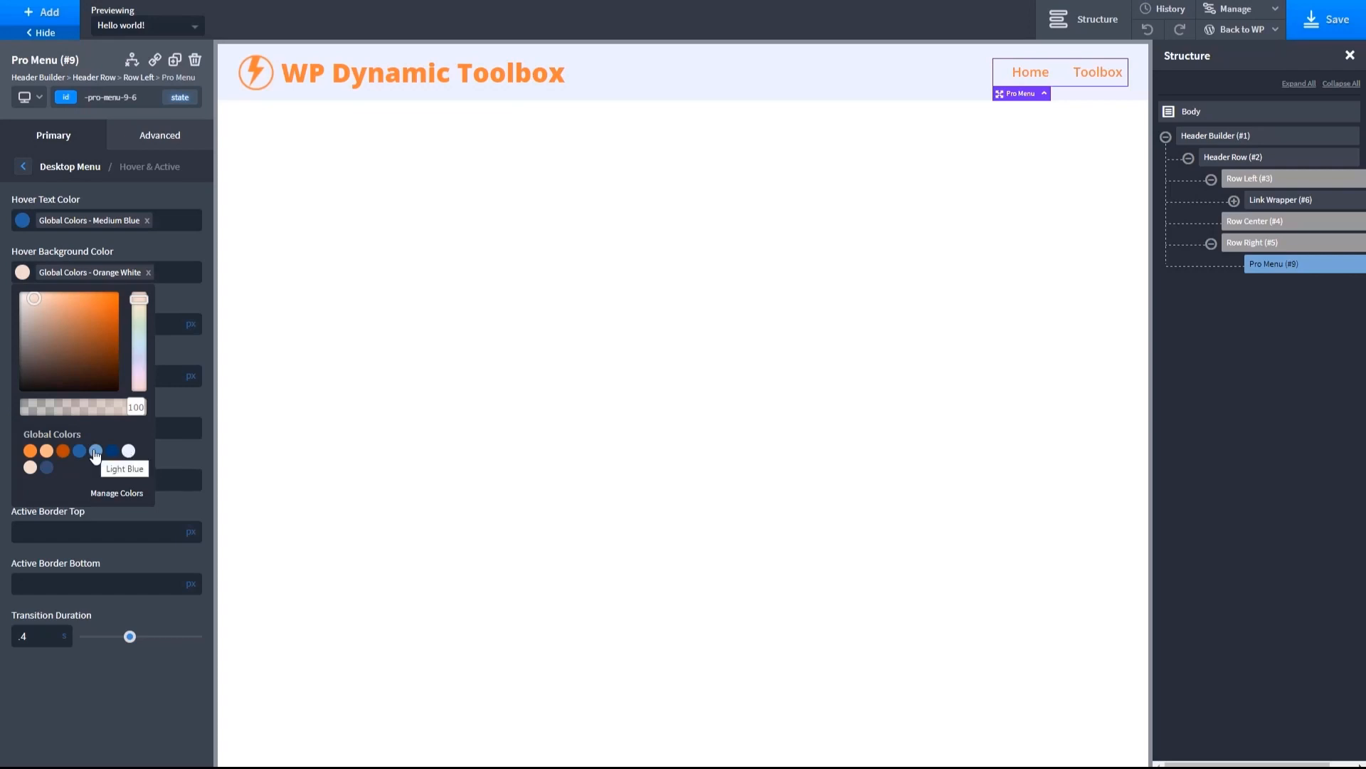
left_click(95, 452)
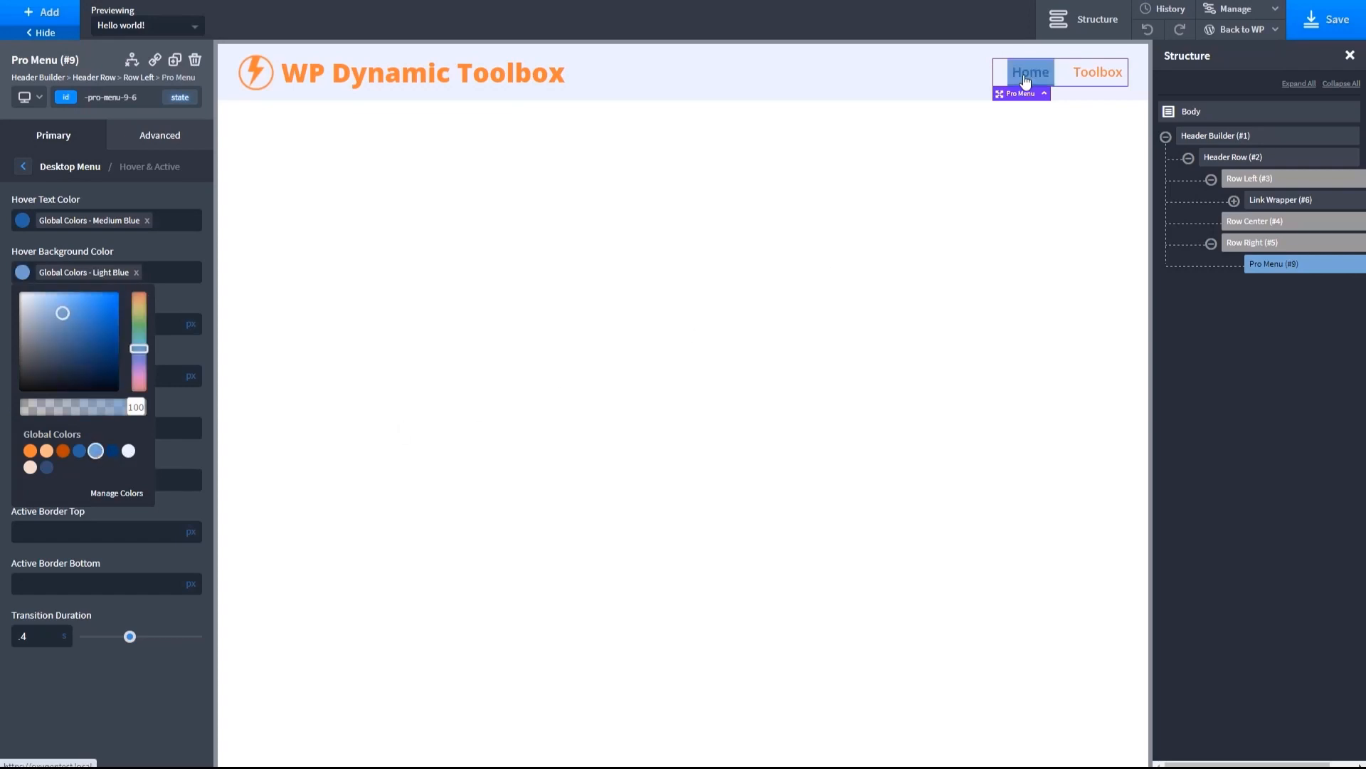
left_click(196, 302)
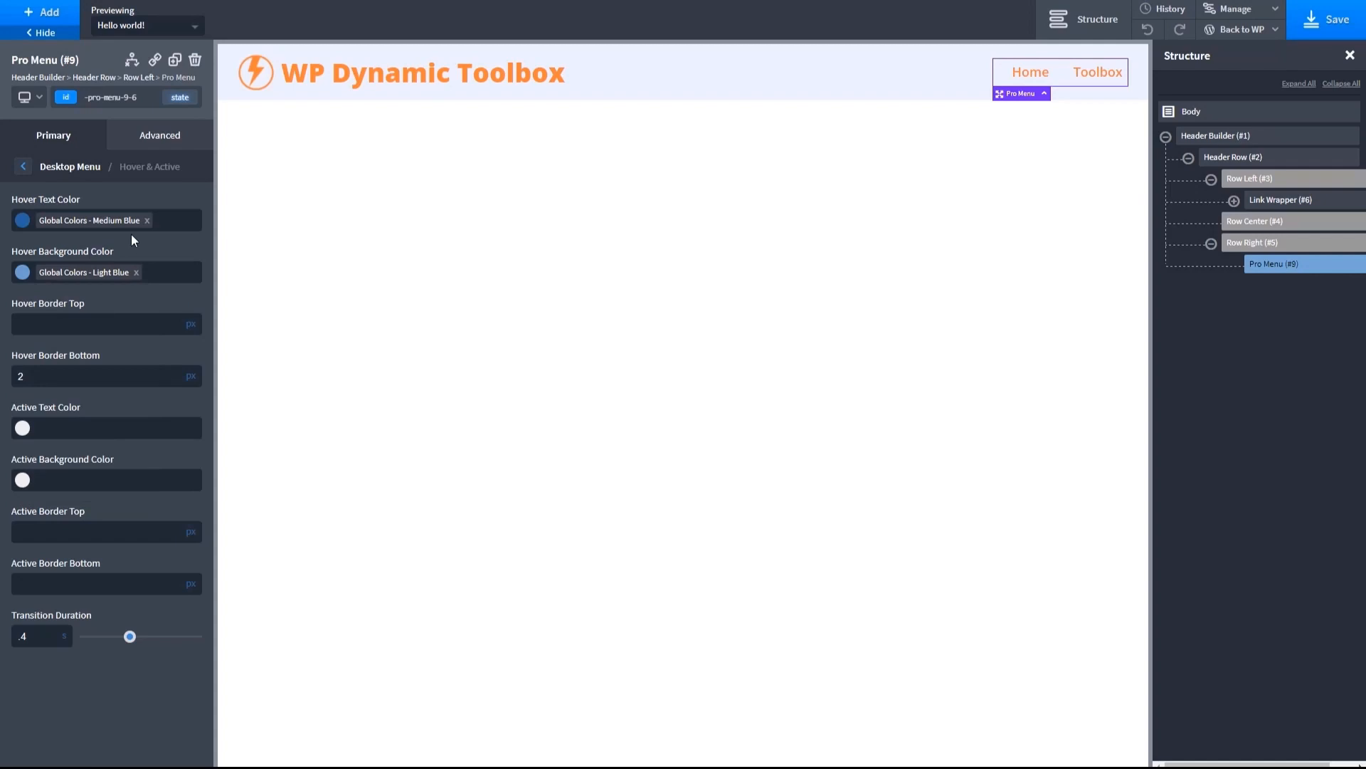
left_click(147, 220)
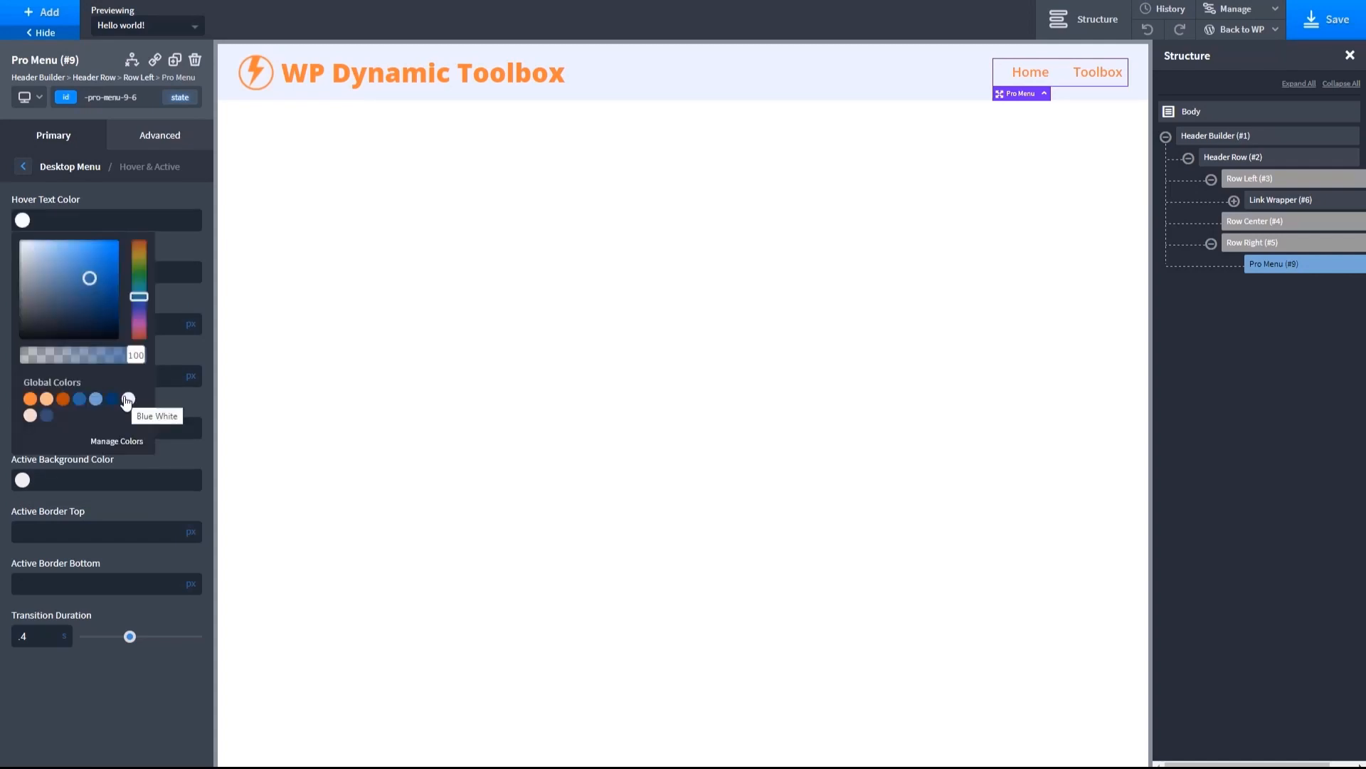
left_click(127, 400)
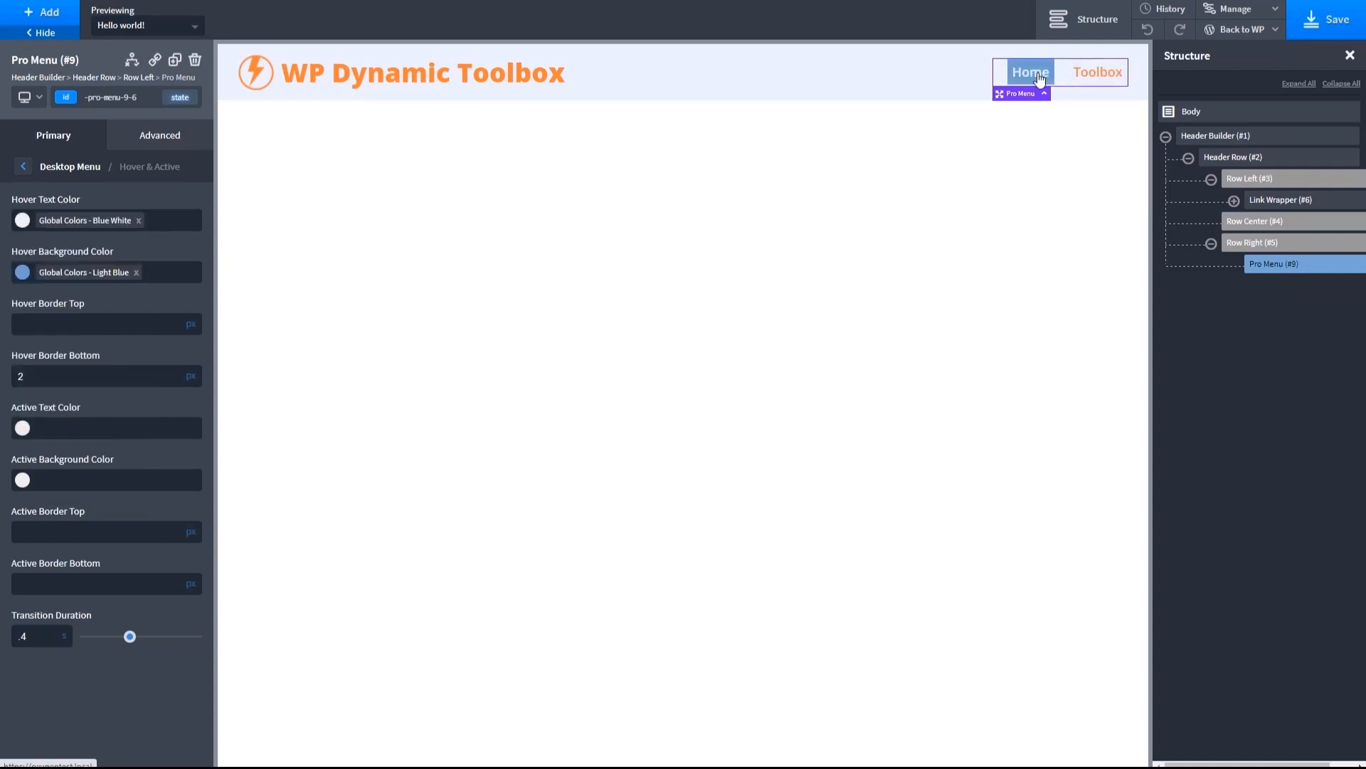
- Save the template and return to the Pro Menu's main settings
left_click(28, 166)
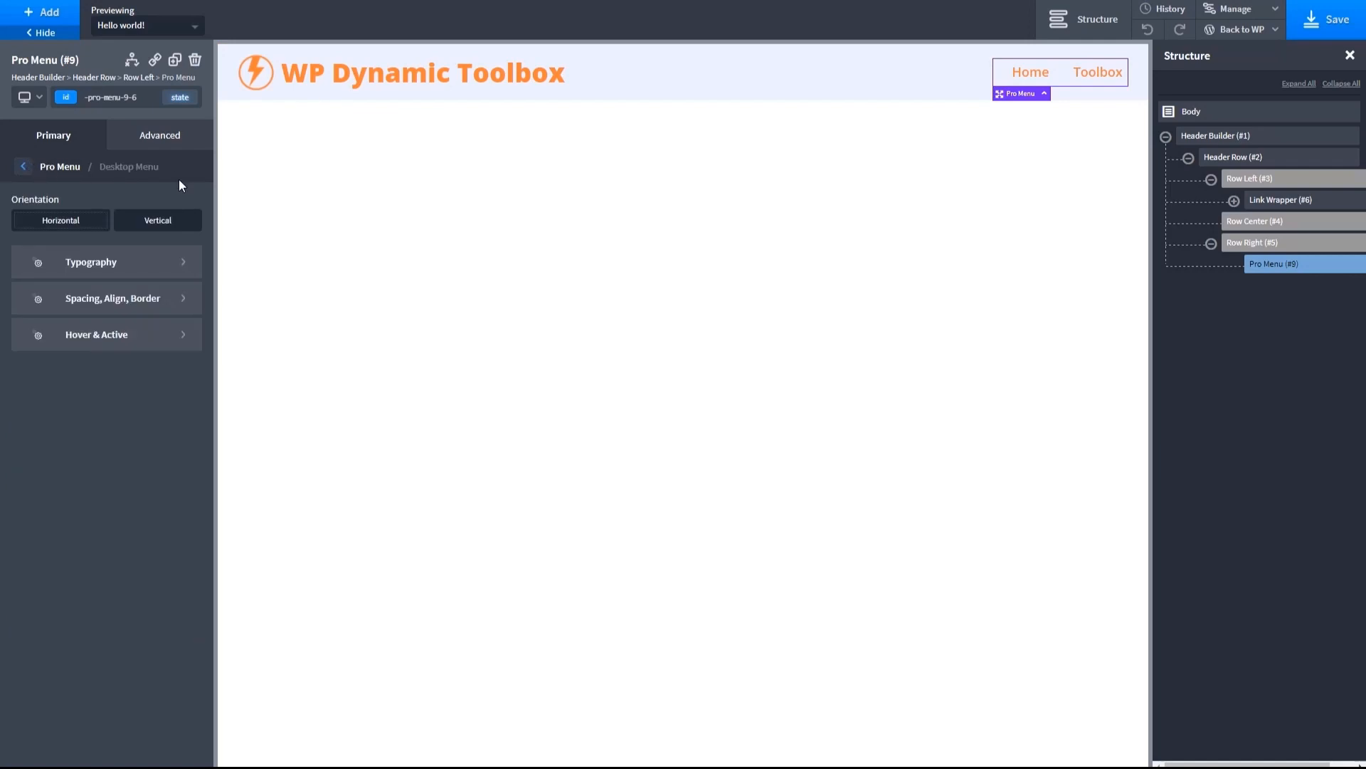
left_click(1322, 26)
left_click(24, 166)
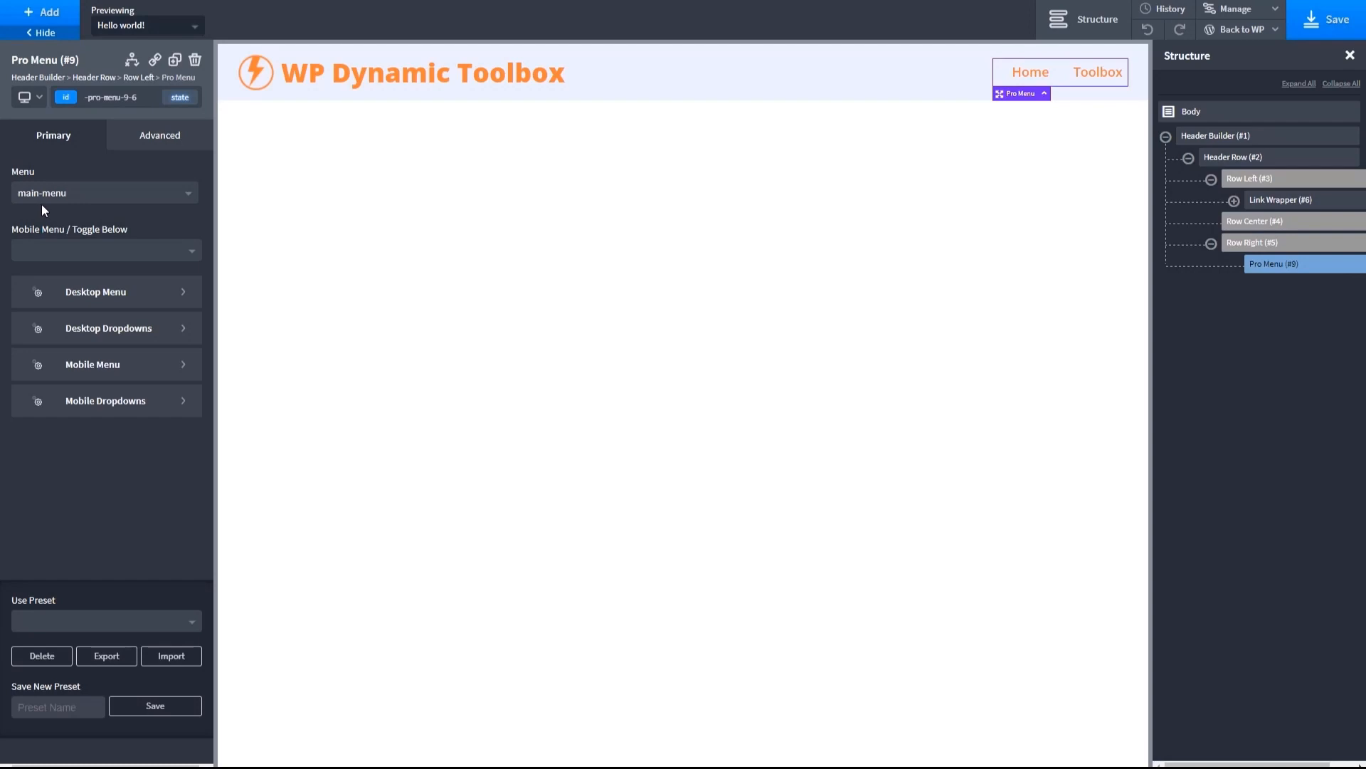
- Set the header row to stack vertically below 992 px while viewing it at the less-than-992 px breakpoint
left_click(597, 70)
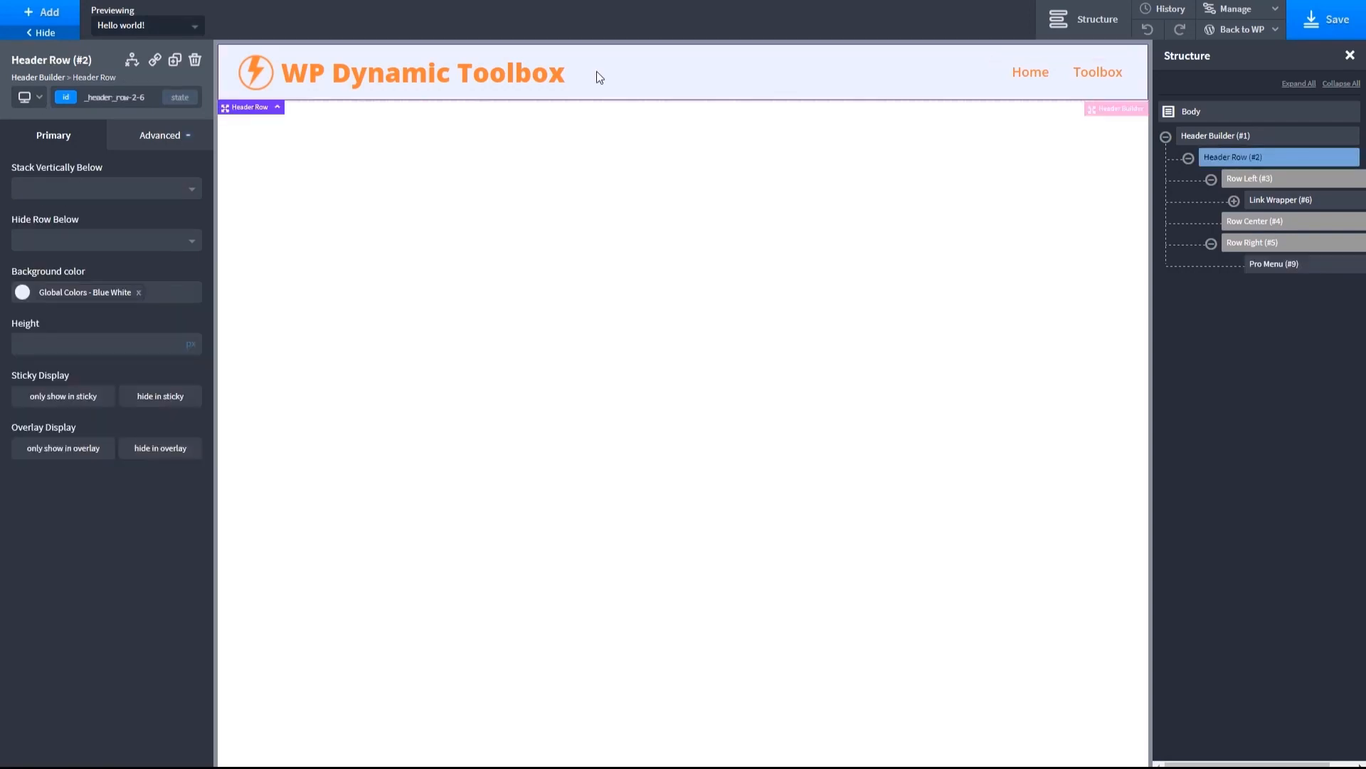
left_click(40, 104)
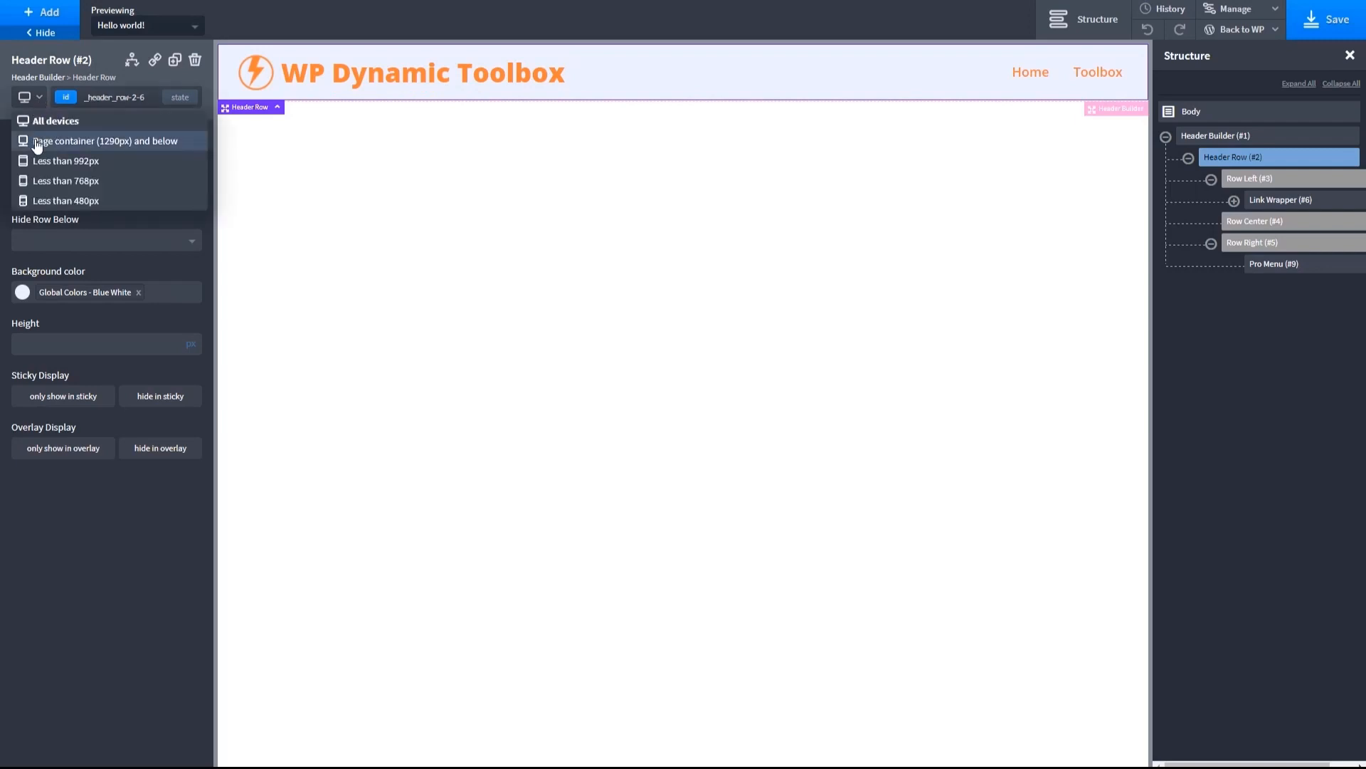
left_click(37, 142)
left_click(41, 104)
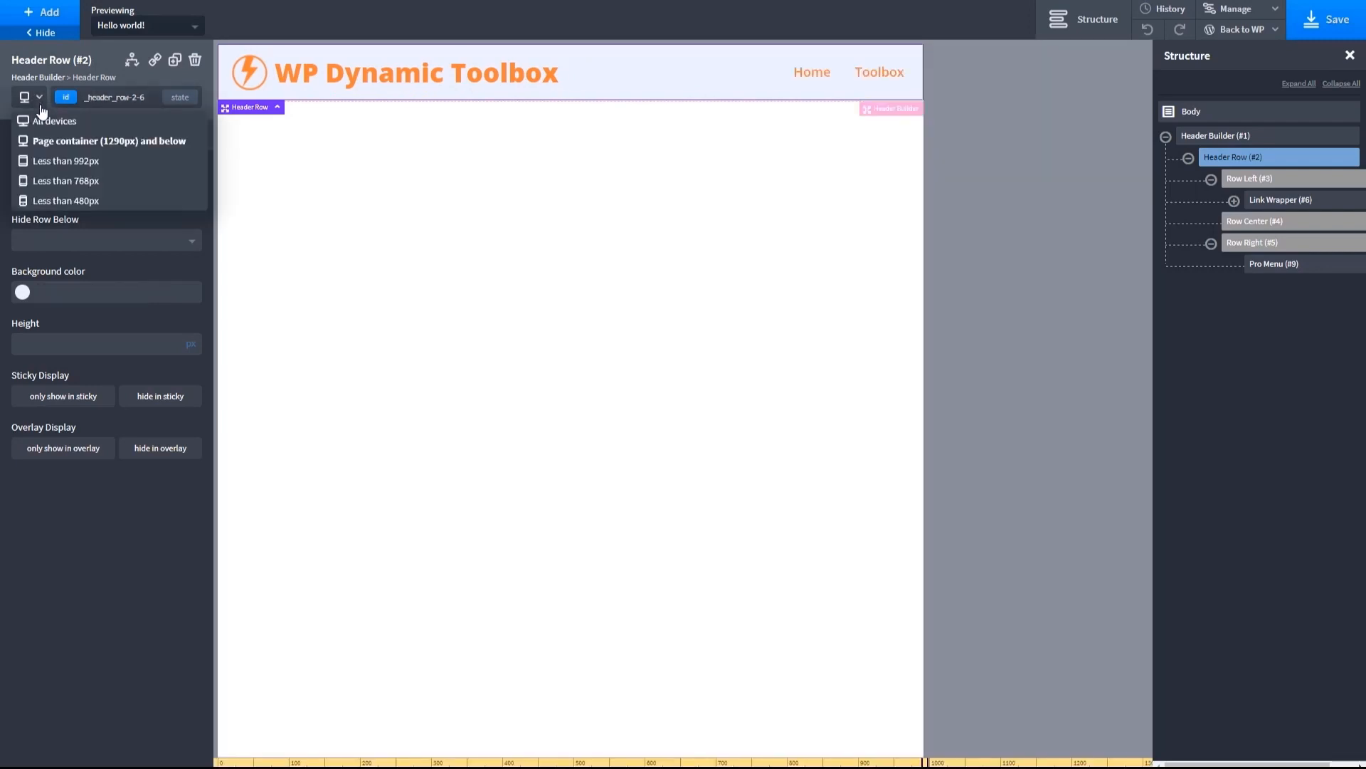
left_click(50, 162)
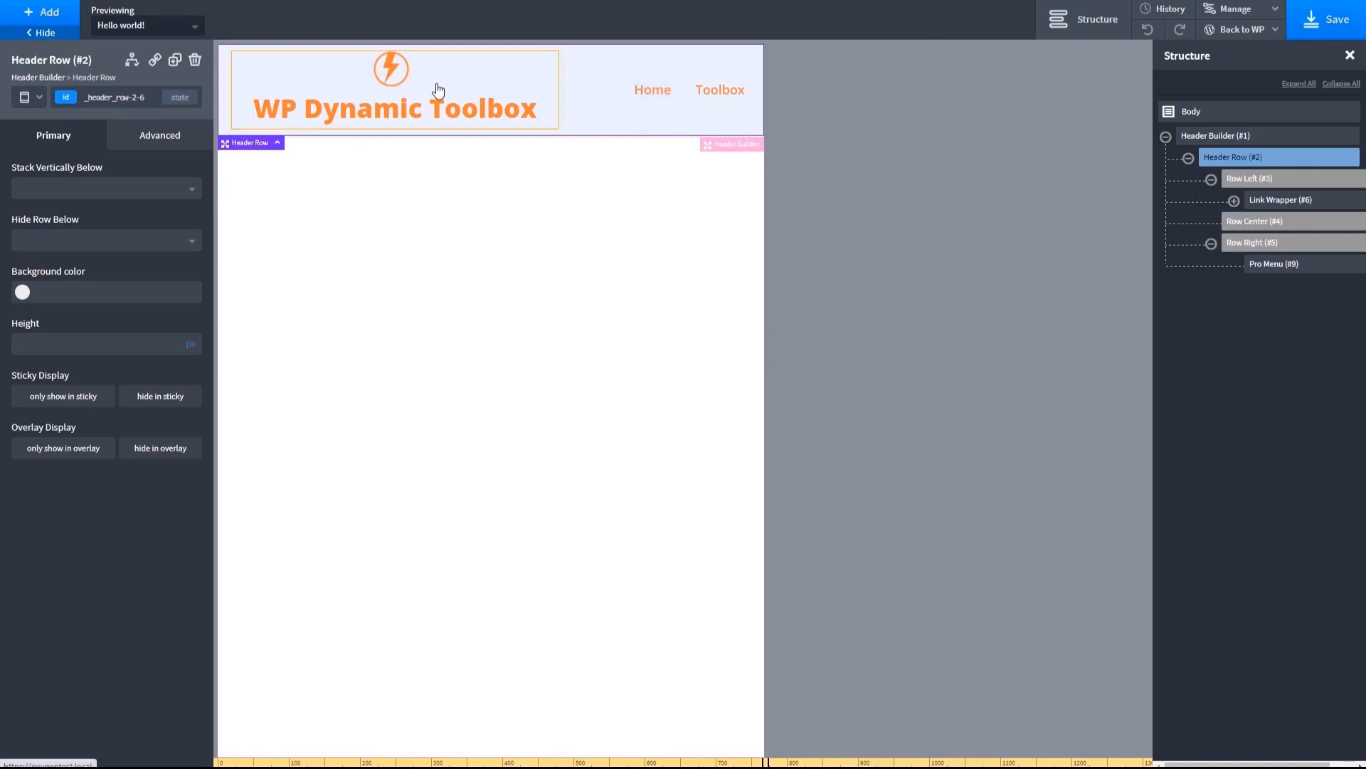
left_click(38, 100)
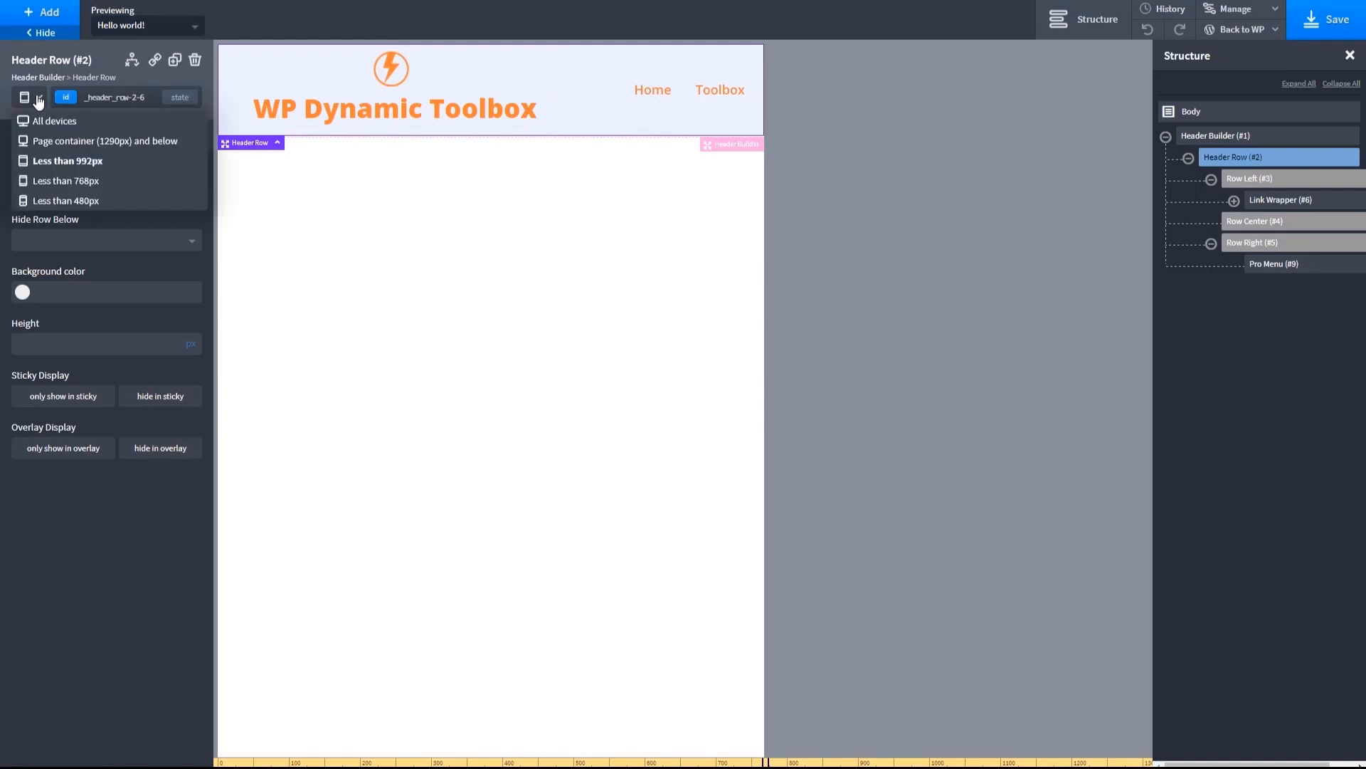
left_click(38, 100)
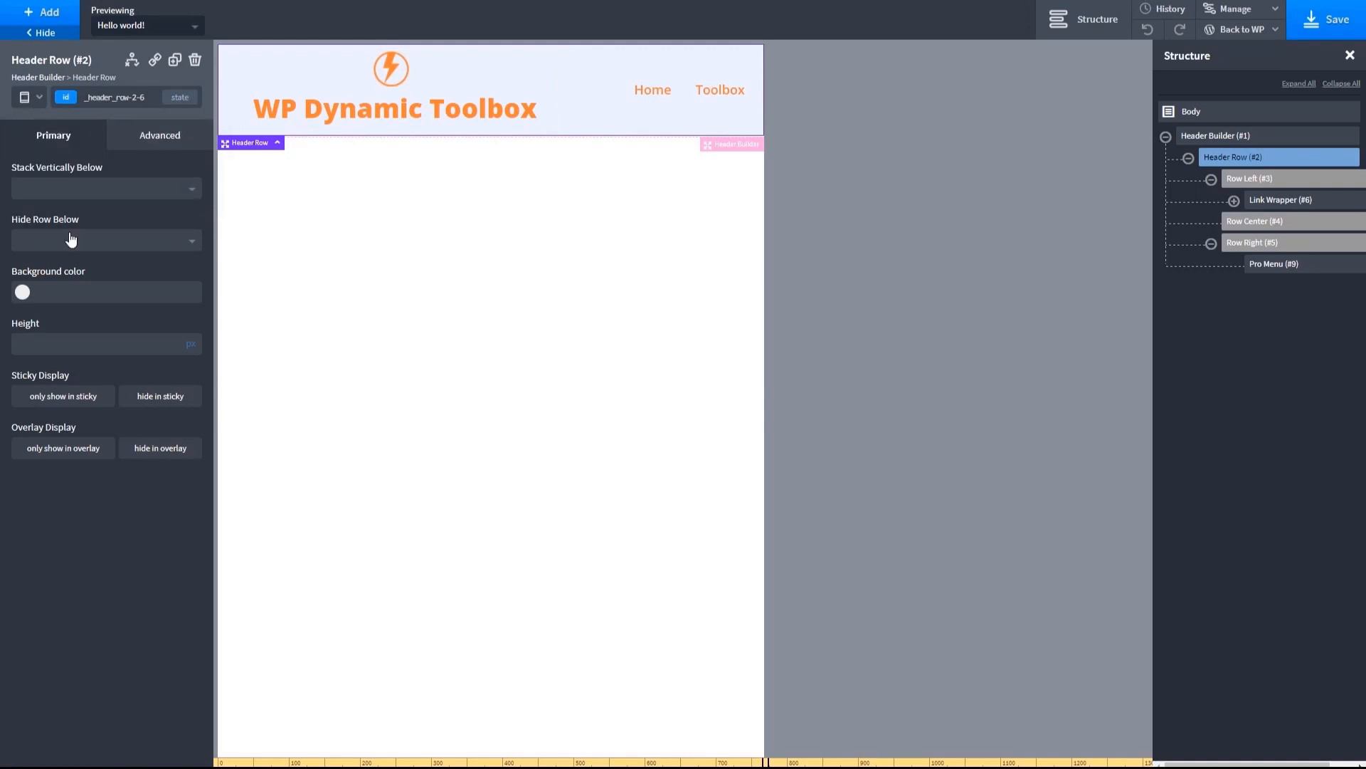
left_click(83, 190)
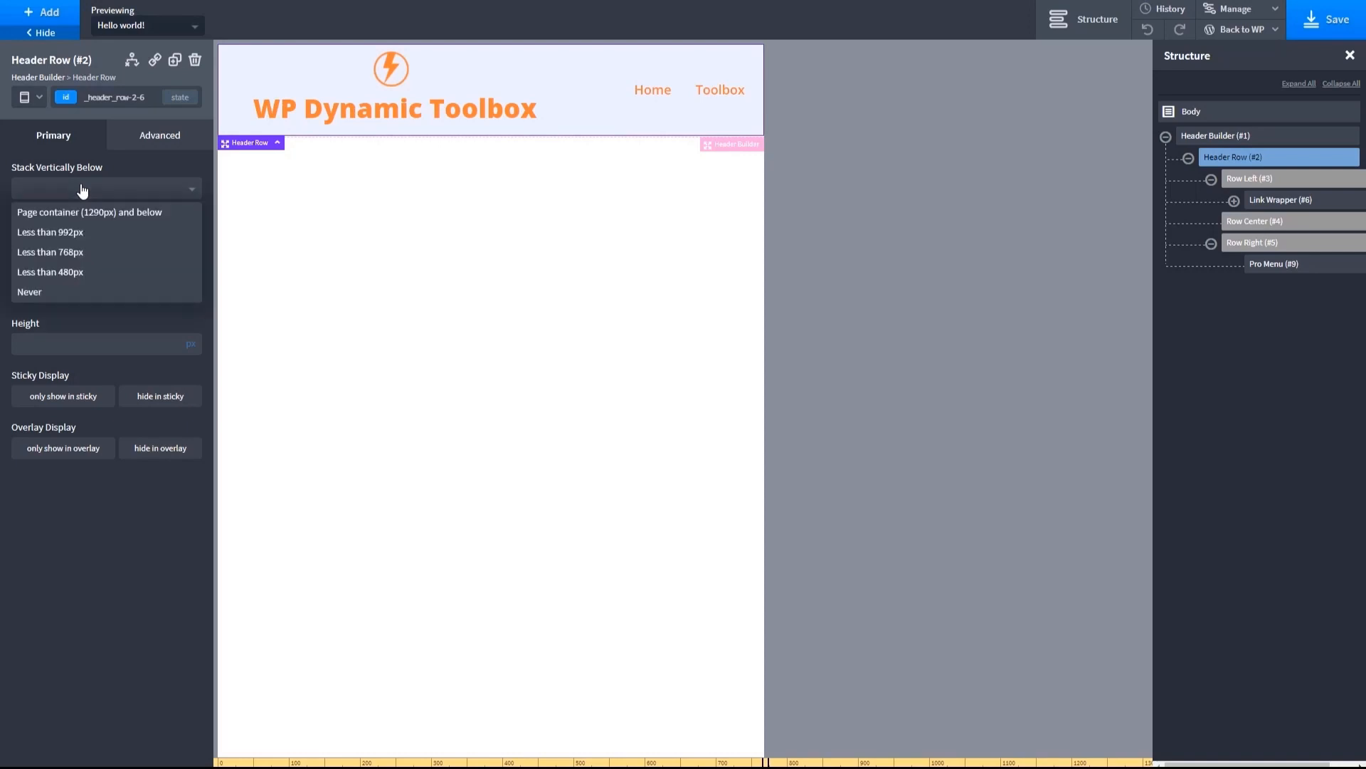
left_click(64, 233)
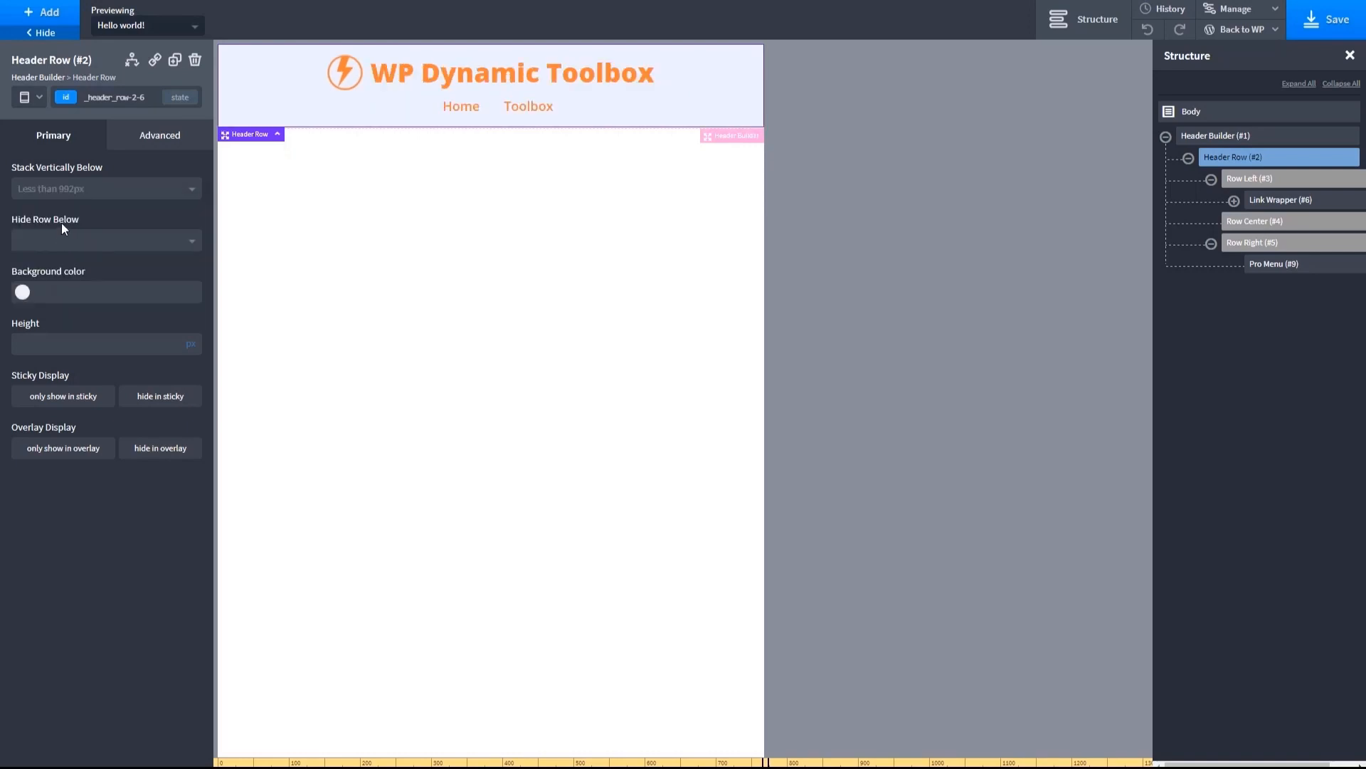
- For screens below 992 px, set the logo image to 35 by 35 px and the site title's font size to 34 px
left_click(342, 83)
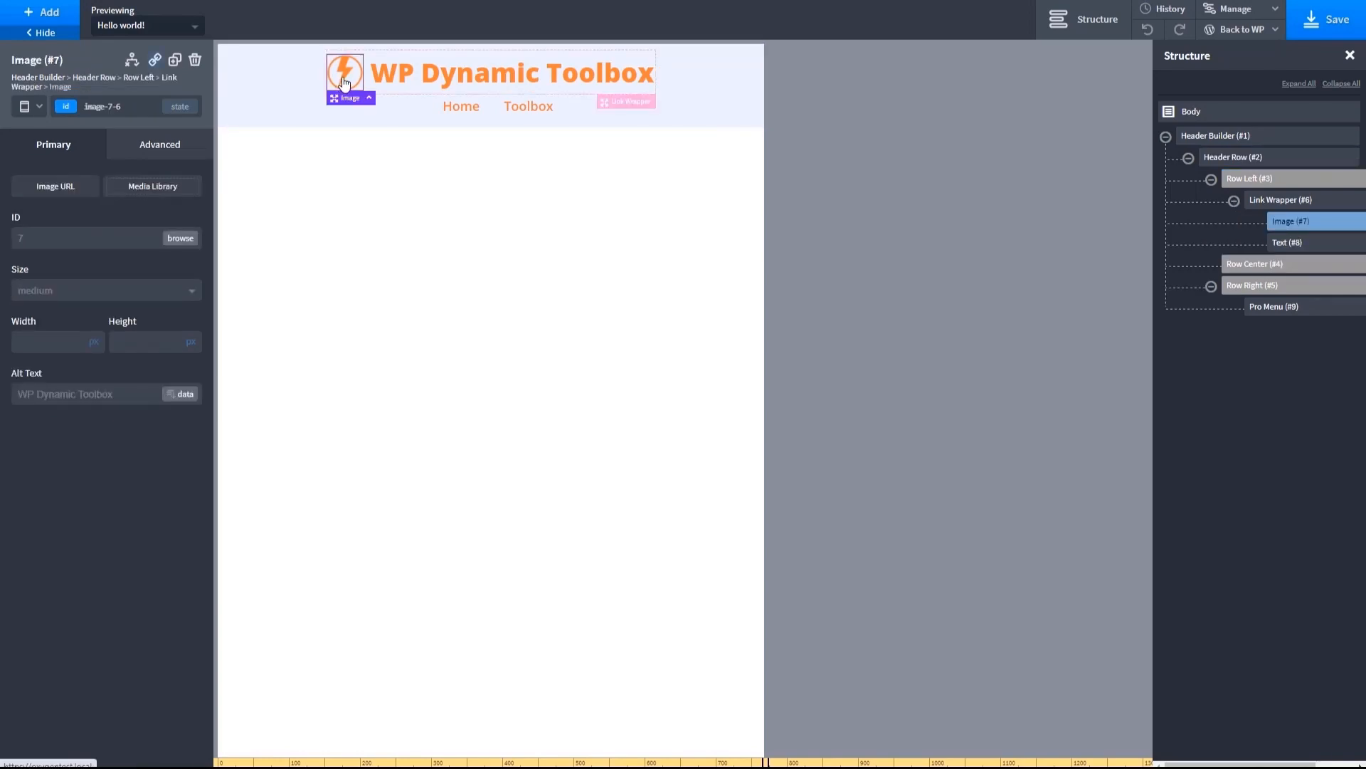
left_click(50, 345)
type("35")
left_click(139, 339)
type("35")
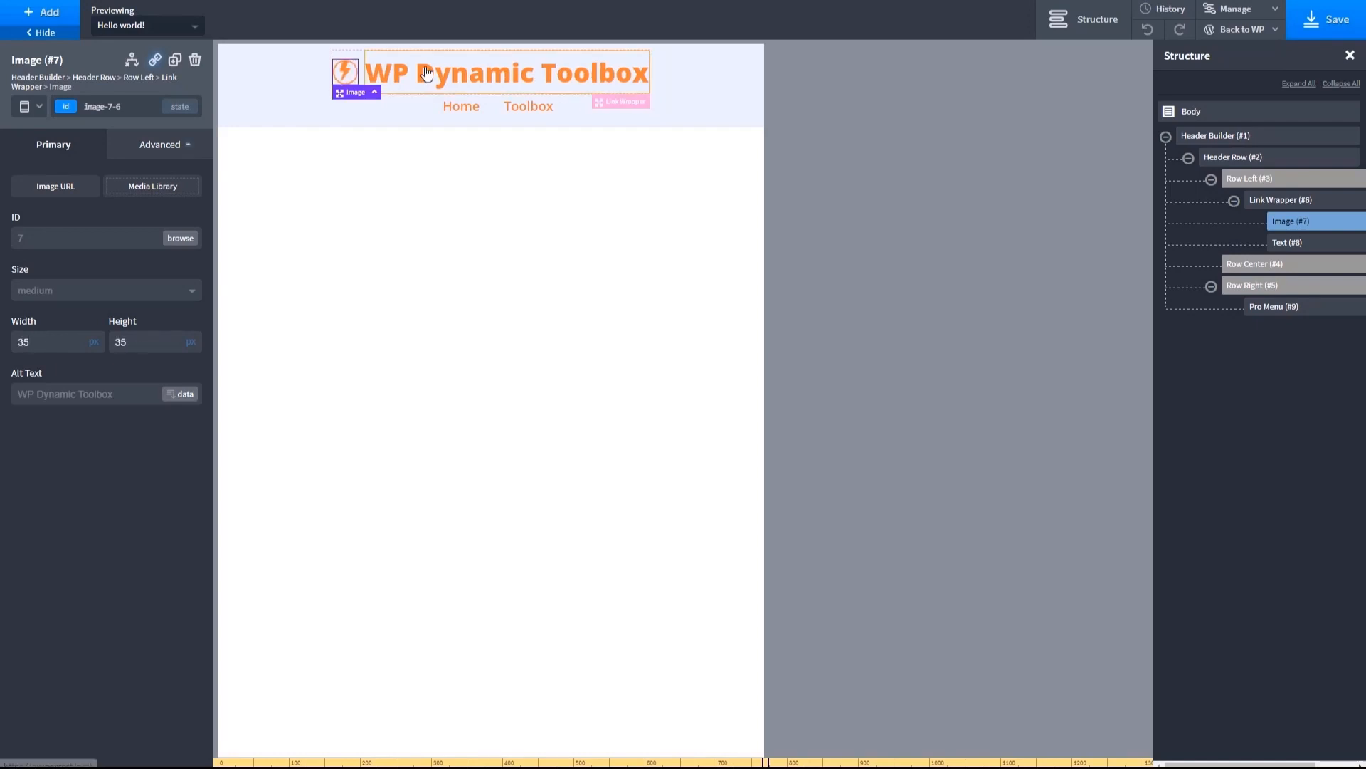
left_click(427, 74)
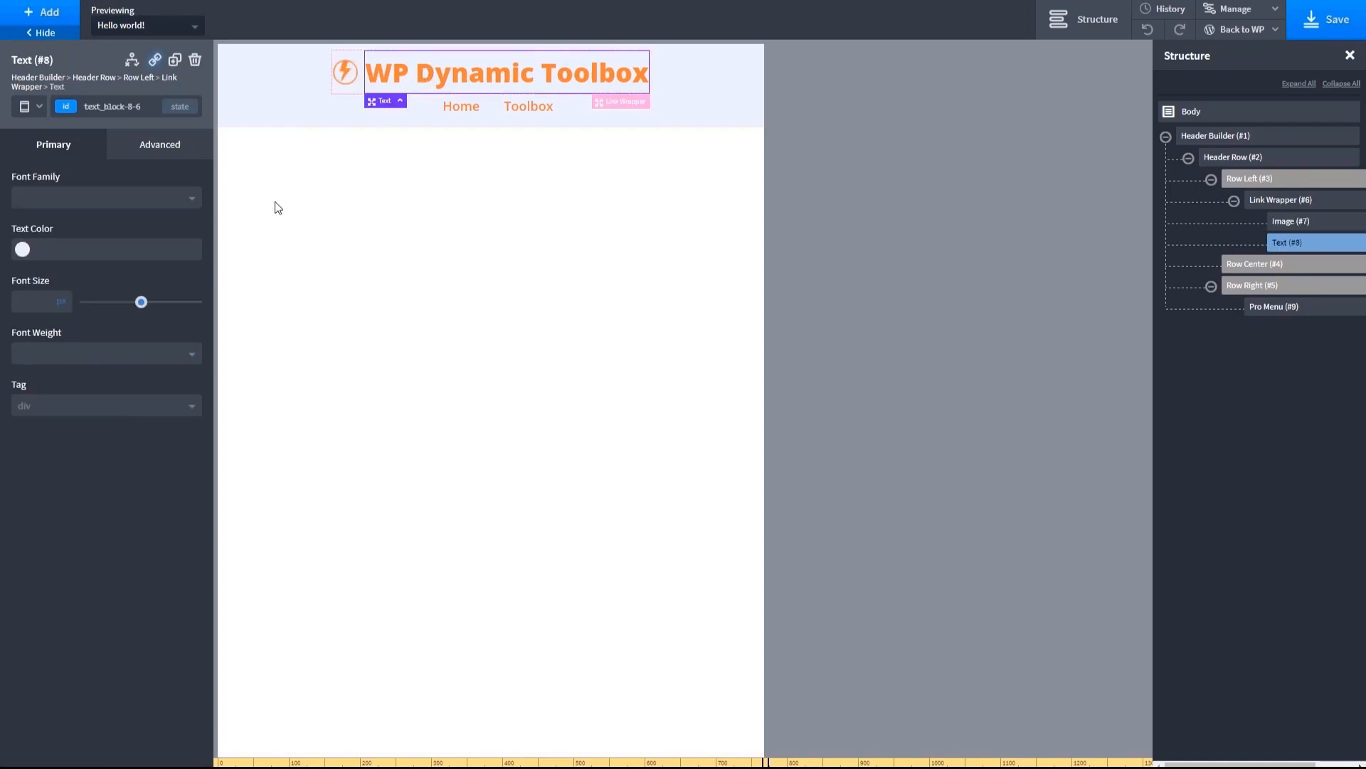
left_click_drag(142, 304, 123, 307)
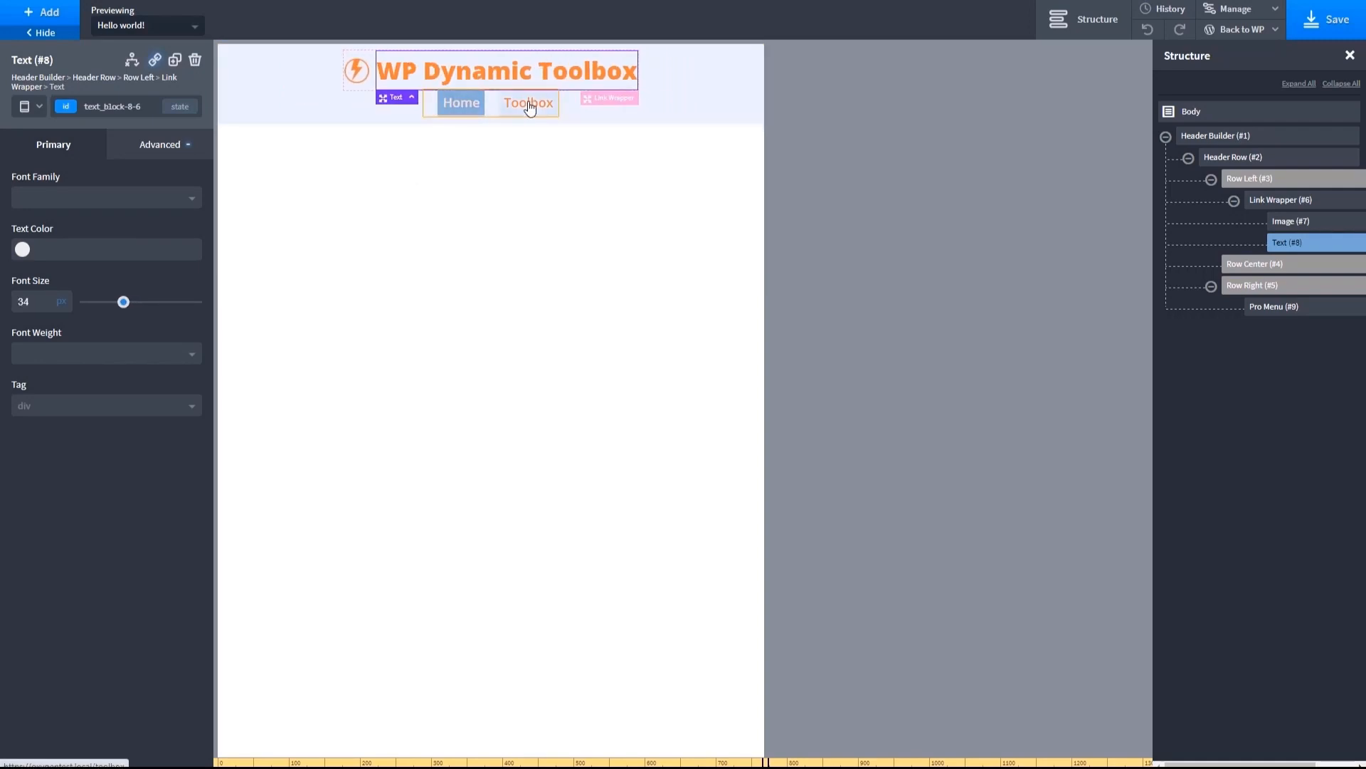
- For screens below 480 px, set the site title's font size to 25 px and the logo image to 25 by 25 px
left_click(36, 108)
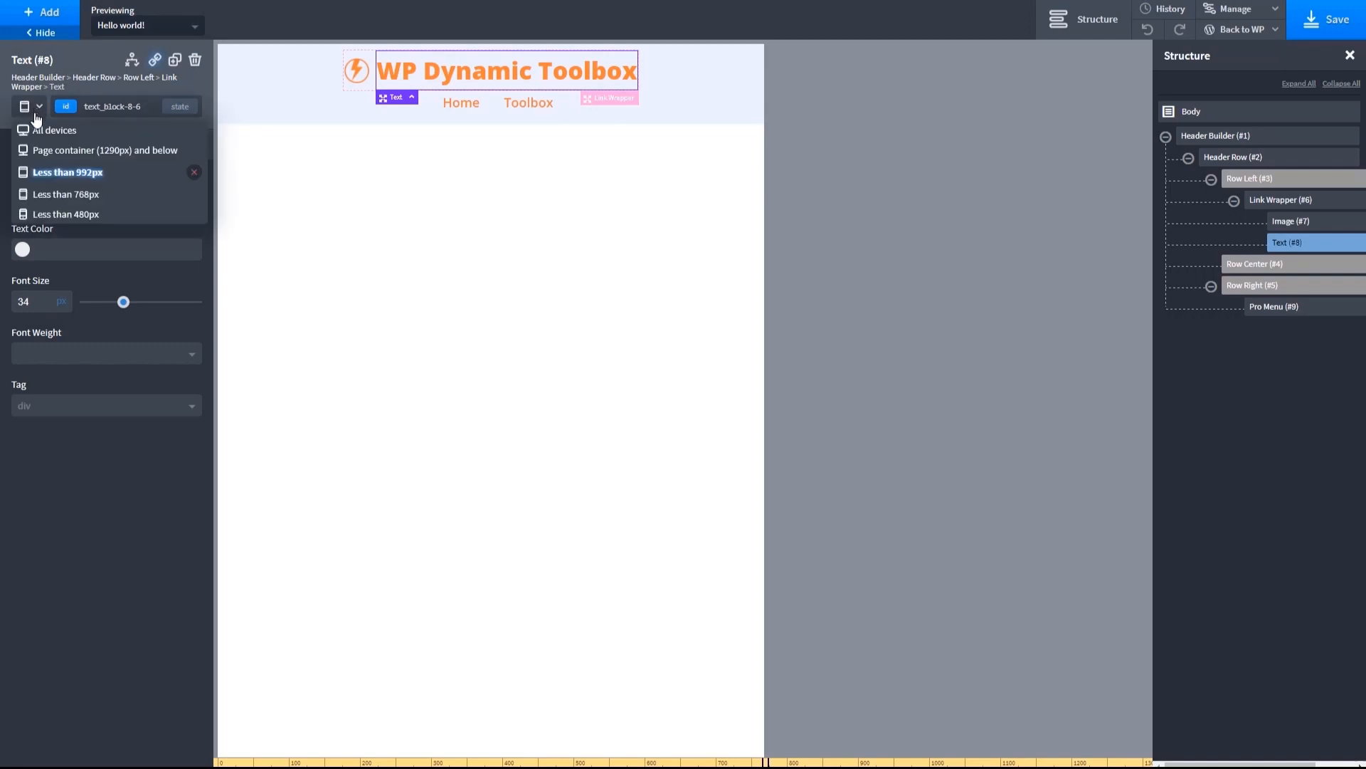
left_click(59, 193)
left_click(38, 114)
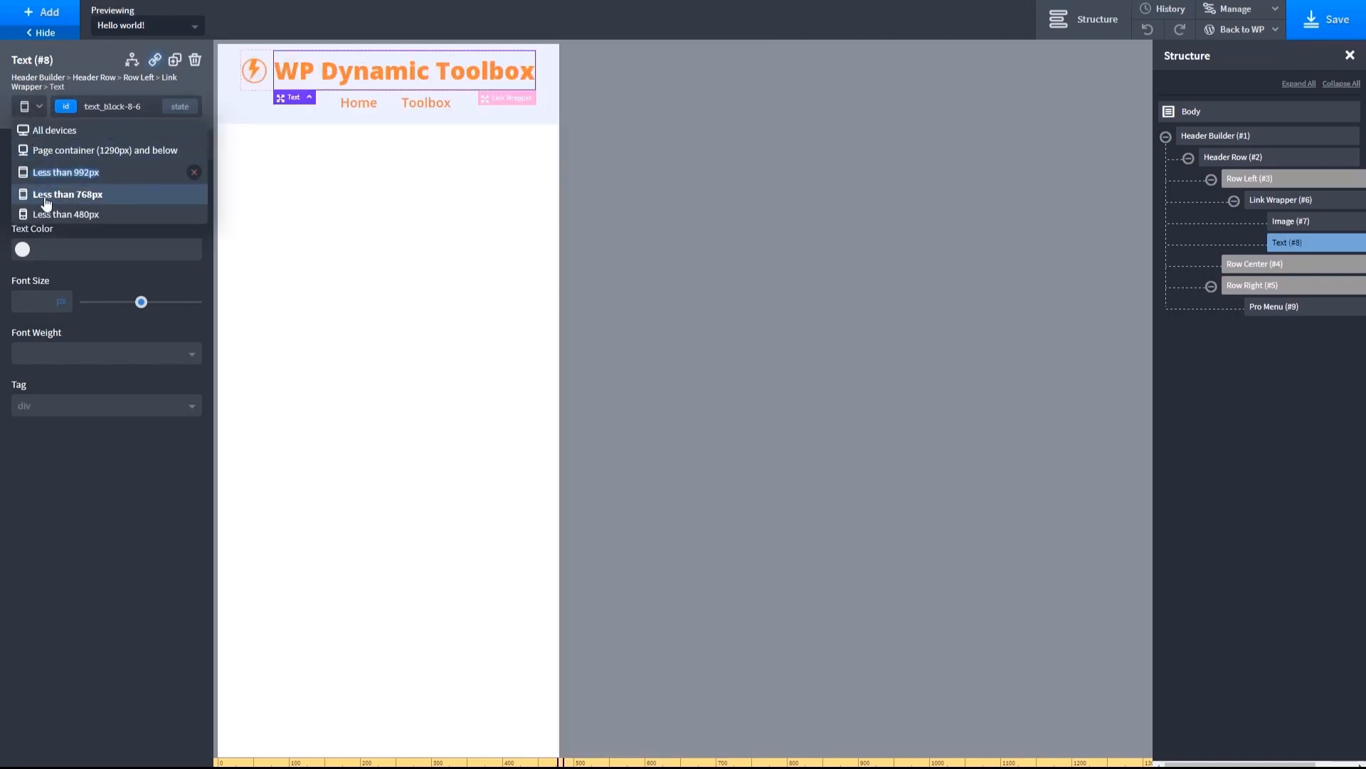
left_click(40, 213)
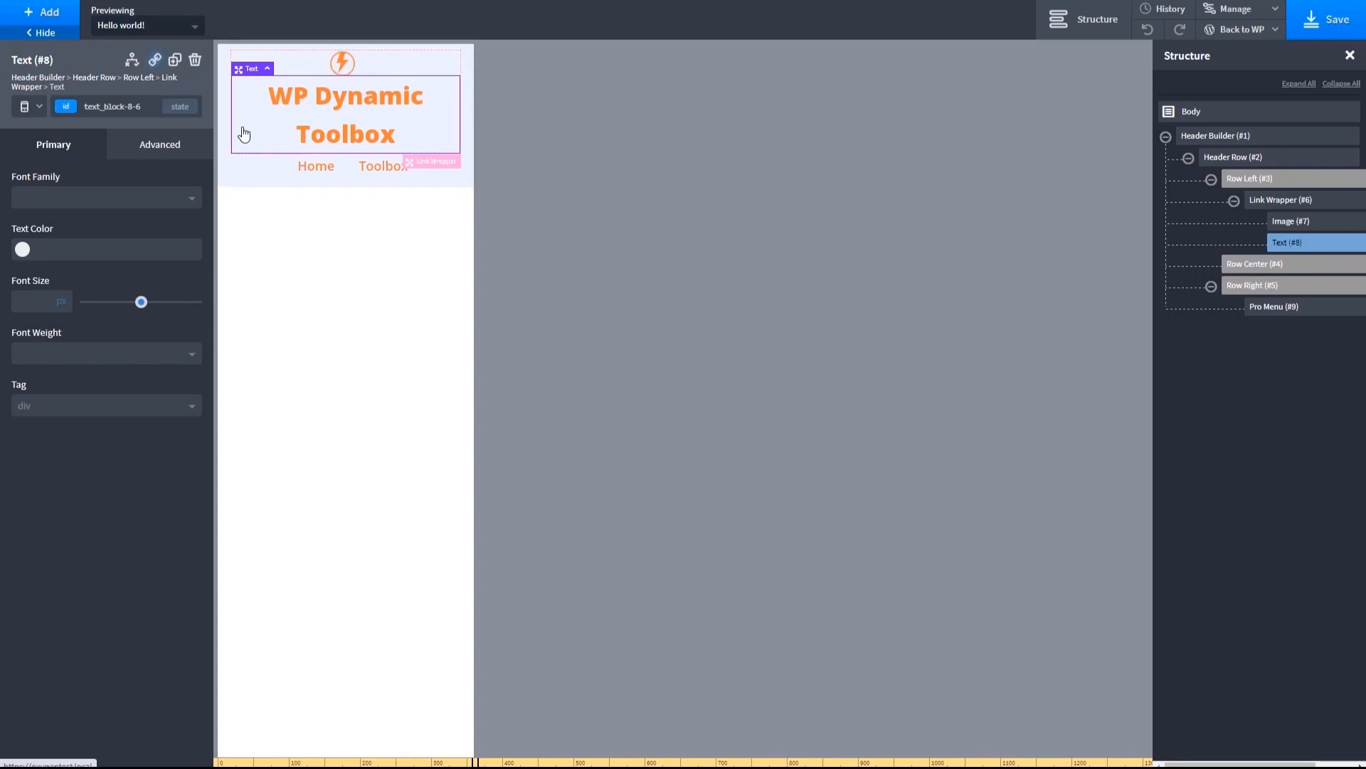
left_click_drag(141, 304, 116, 304)
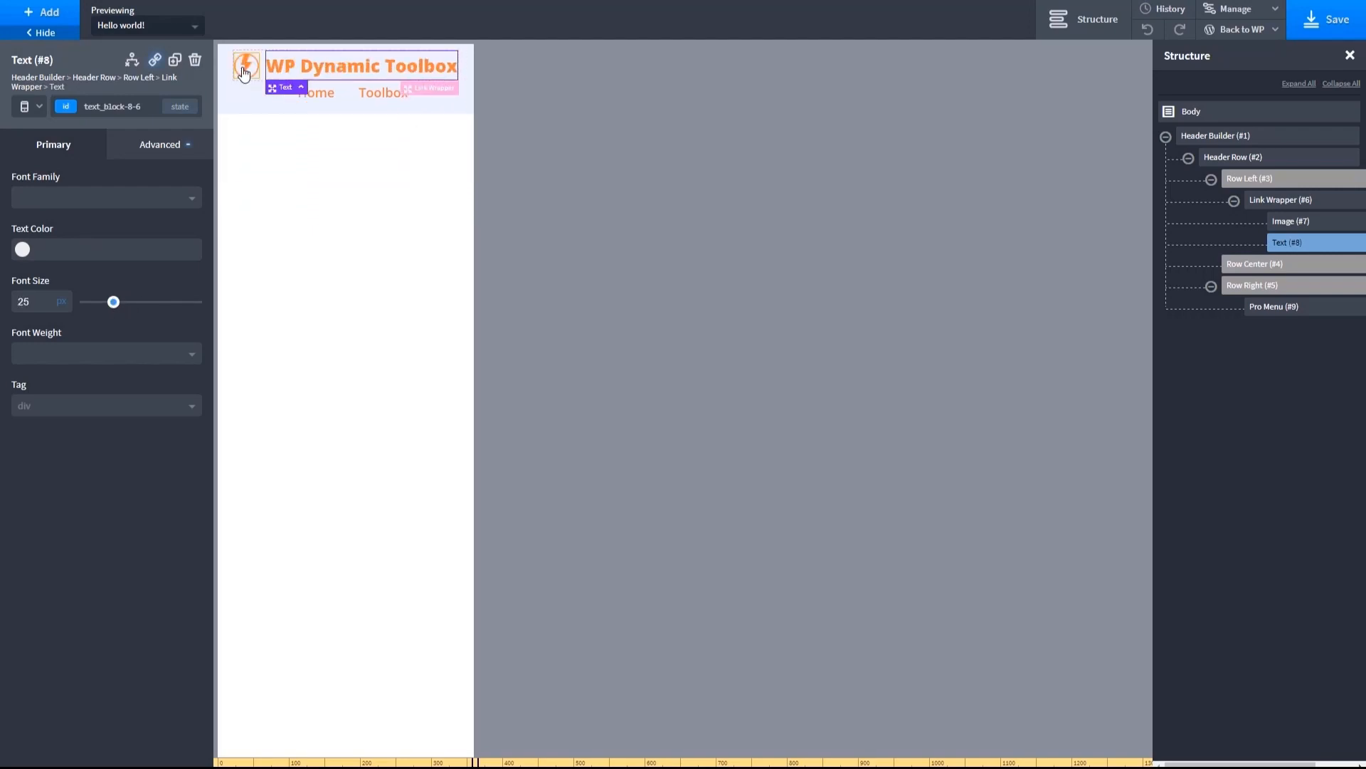
left_click(245, 66)
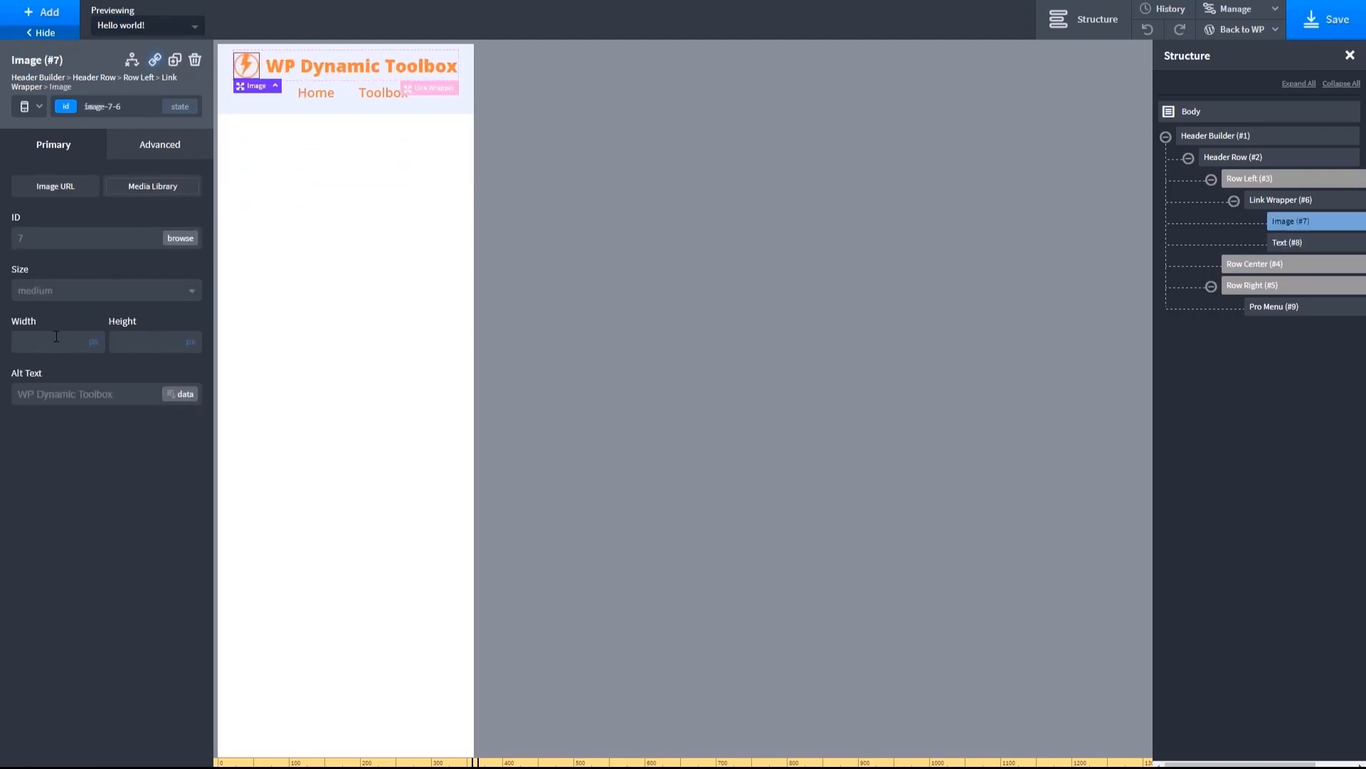
type("25")
left_click(141, 342)
type("25")
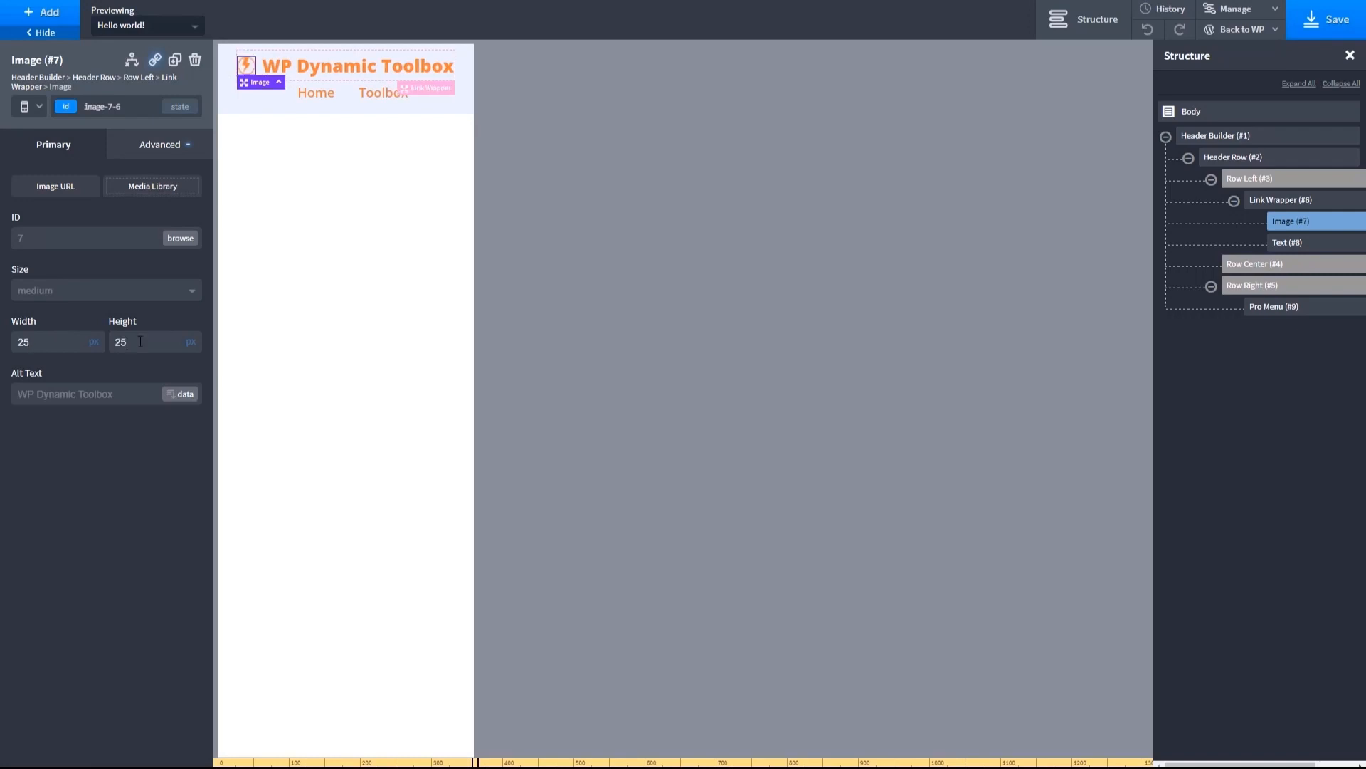
- Return to the all-devices view and save the template
left_click(36, 106)
left_click(32, 128)
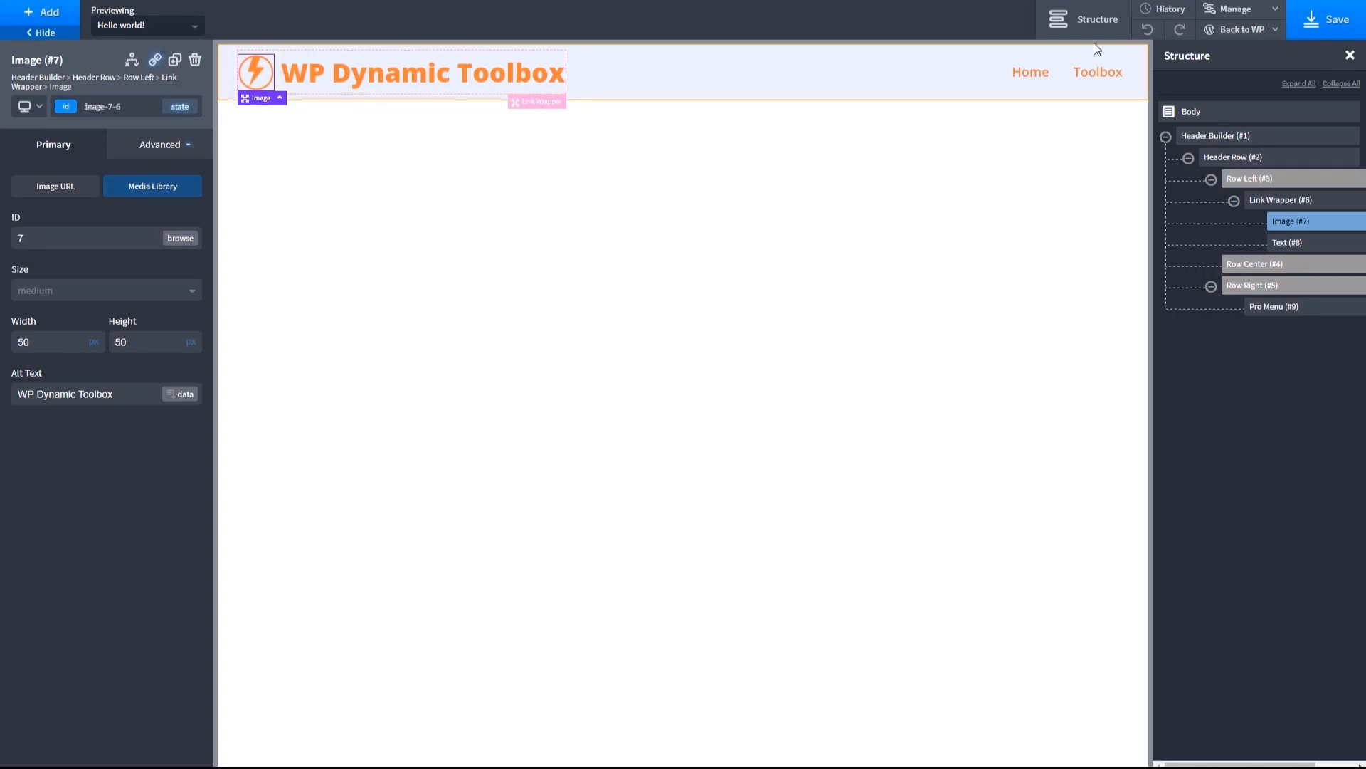
left_click(1313, 19)
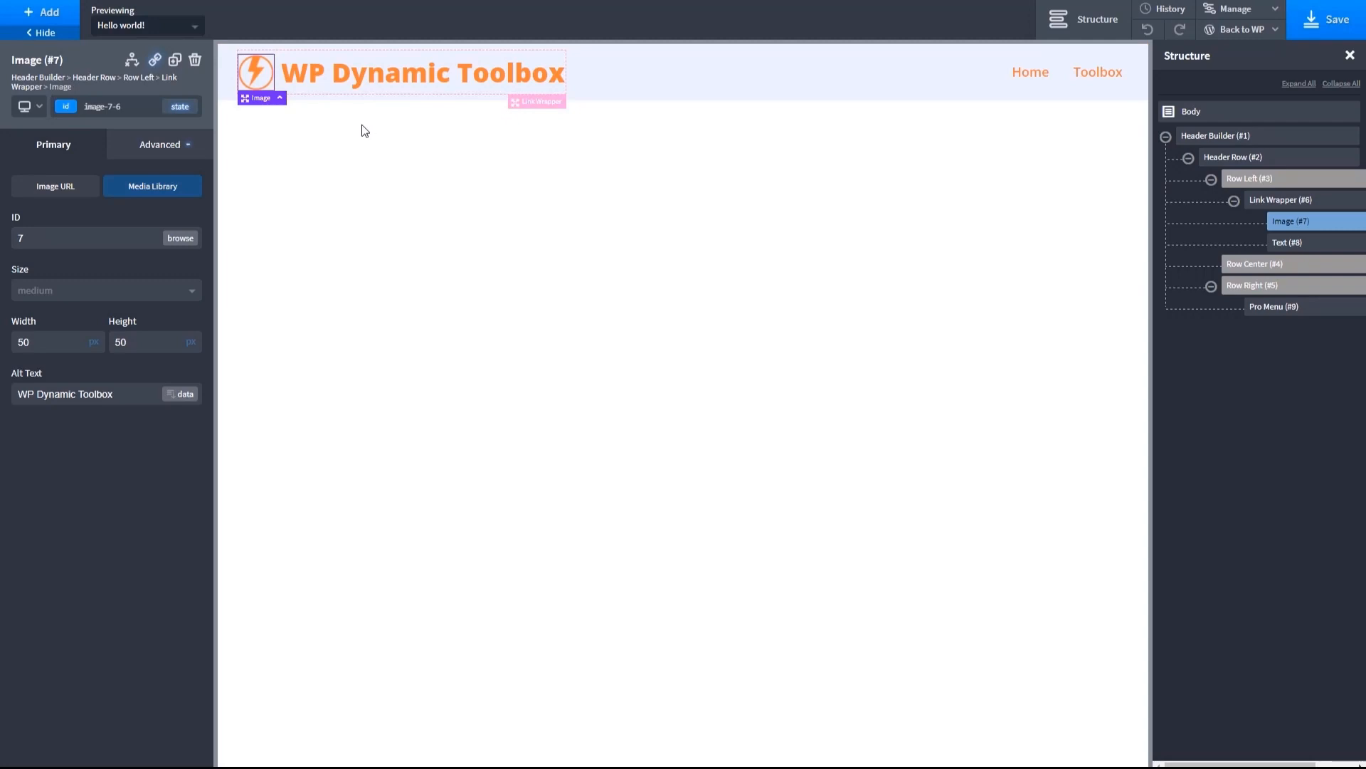
- Add another row to the Header Builder and move it above the existing header row
left_click(659, 71)
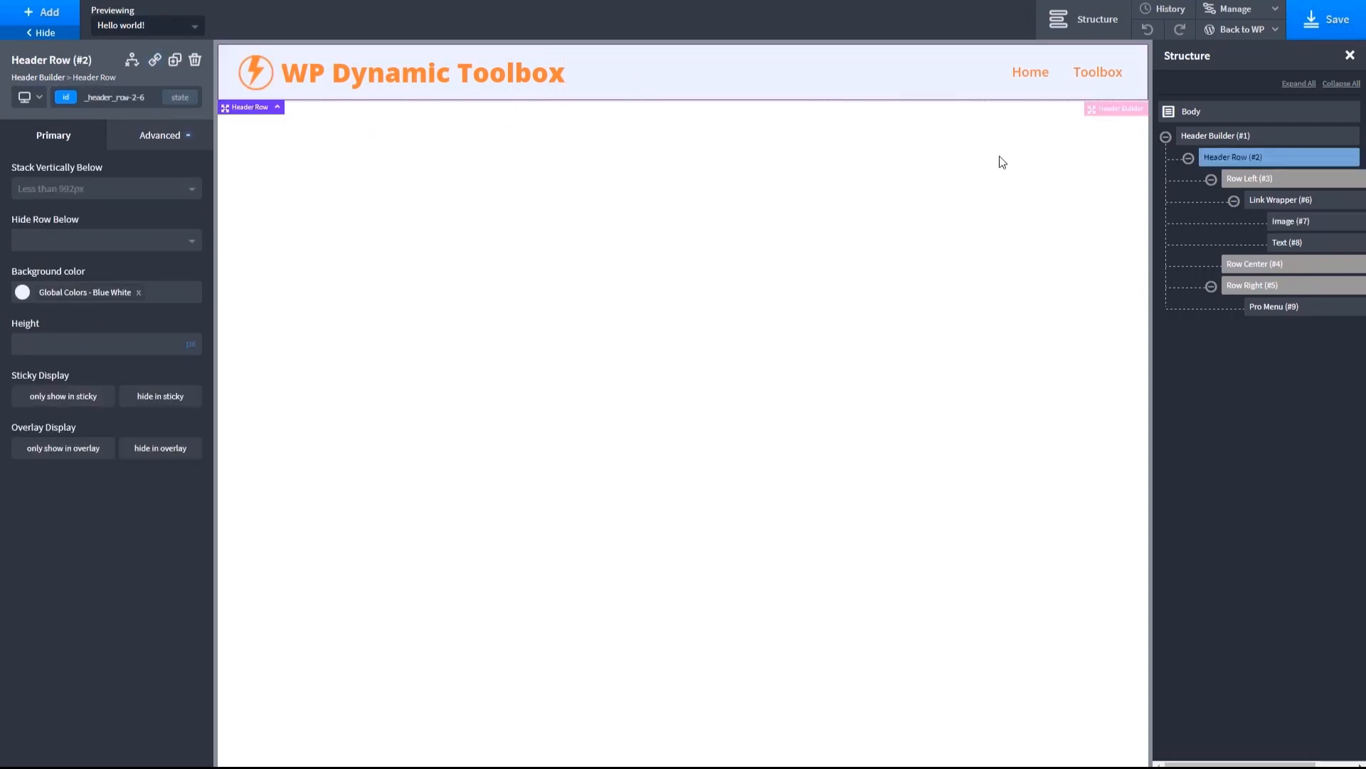
left_click(1197, 139)
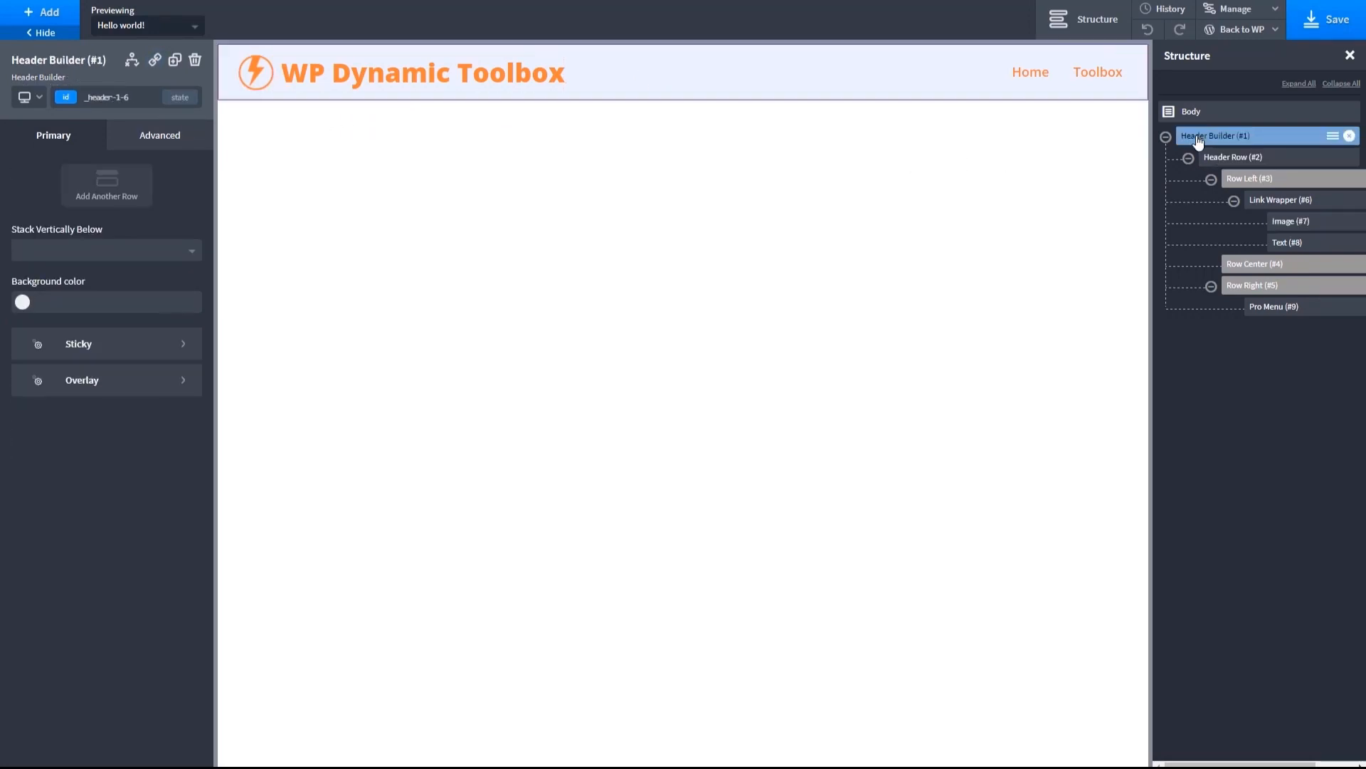
left_click(100, 193)
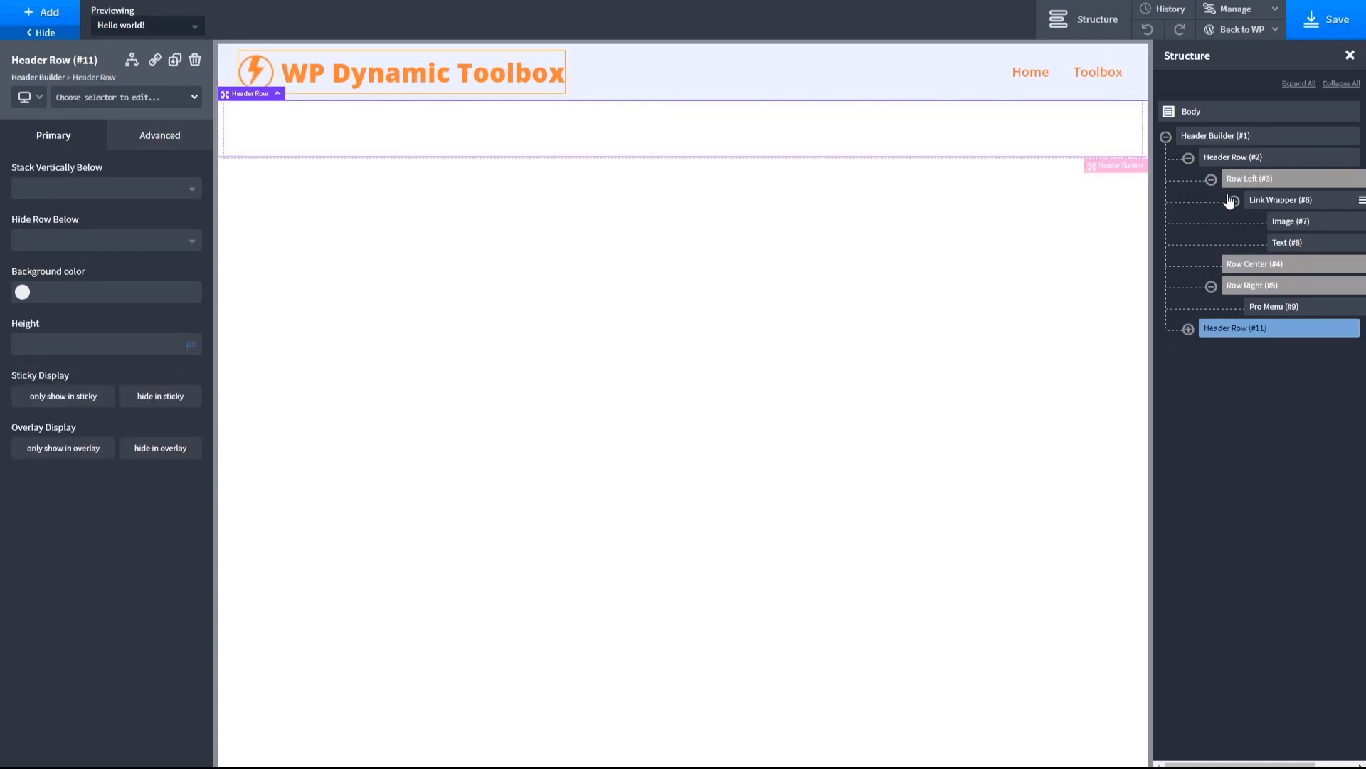
left_click_drag(1224, 334, 1215, 147)
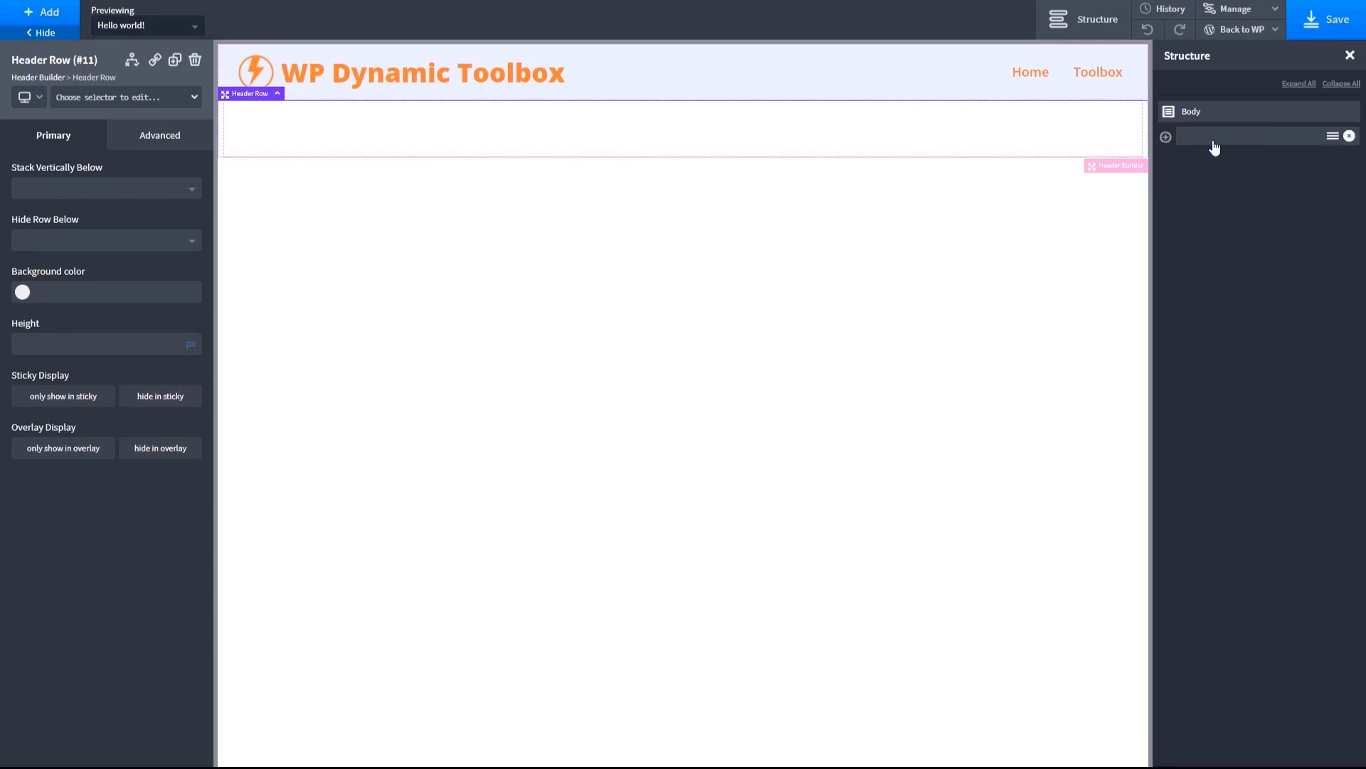
left_click_drag(1205, 330, 1209, 155)
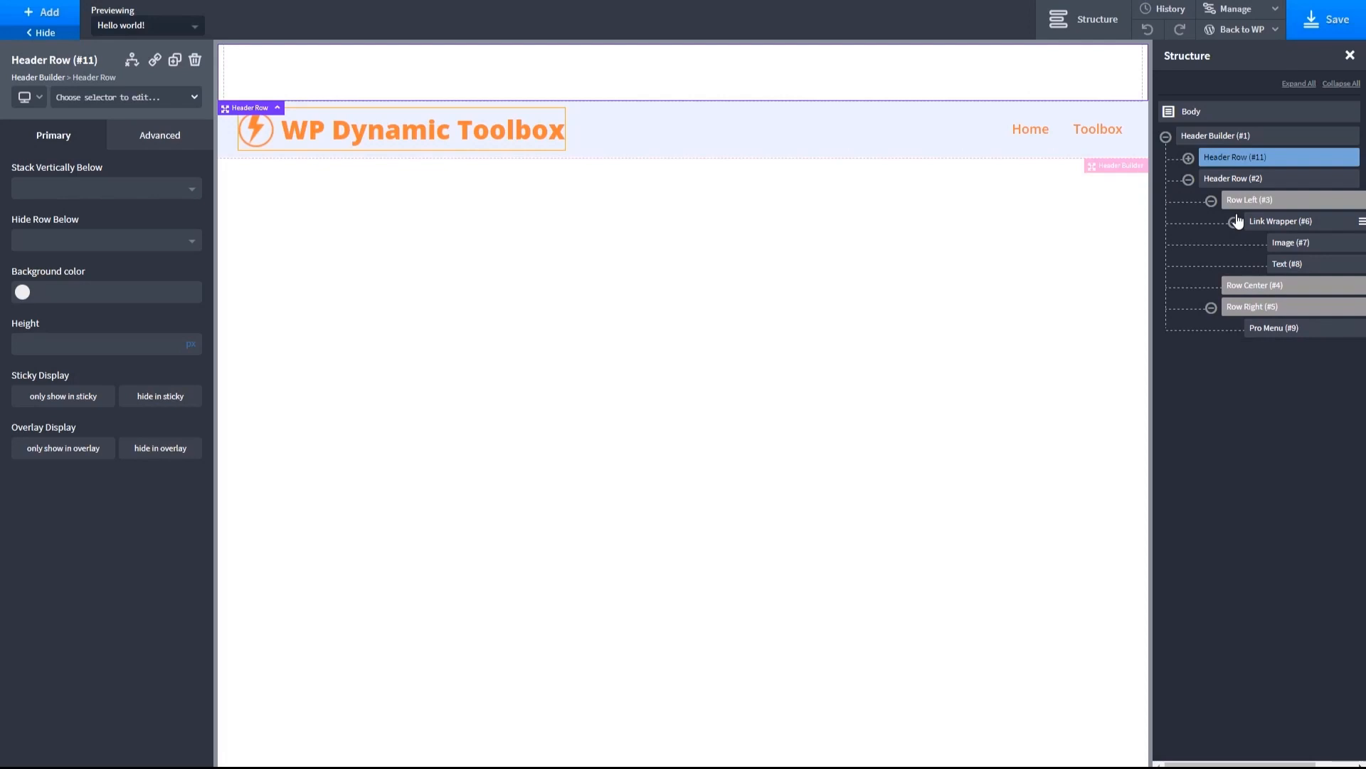
- Rename the new upper header row as Top Header Row
left_click(1333, 159)
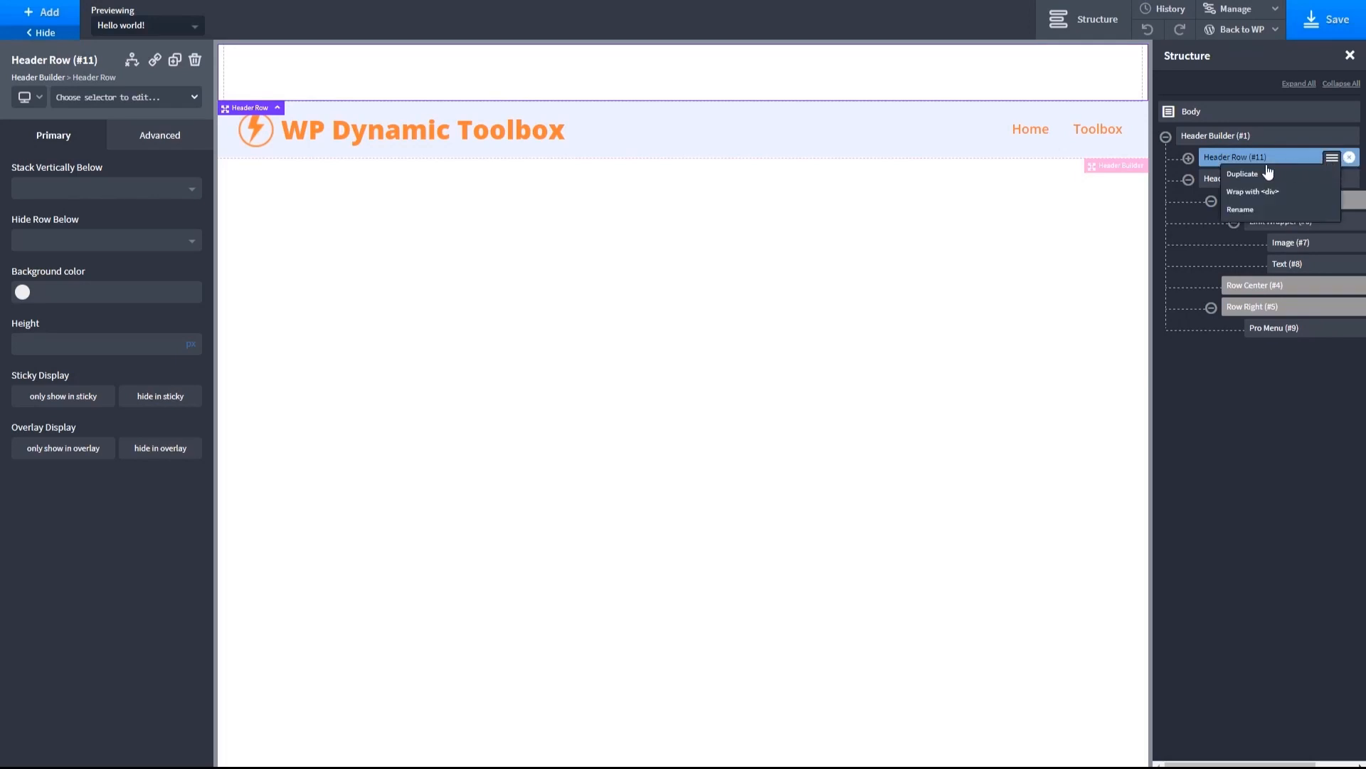
left_click(1244, 209)
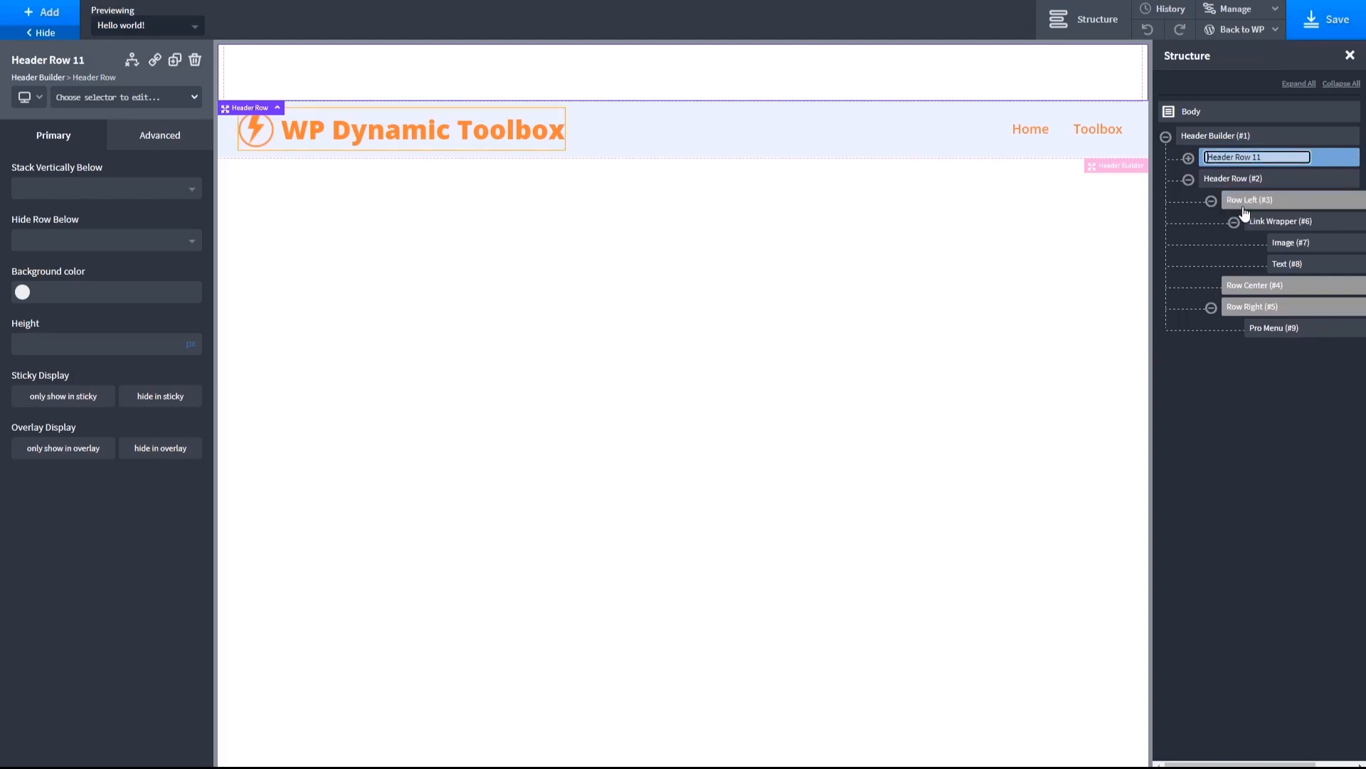
type("Top")
key("BackSpace")
key("BackSpace")
key("BackSpace")
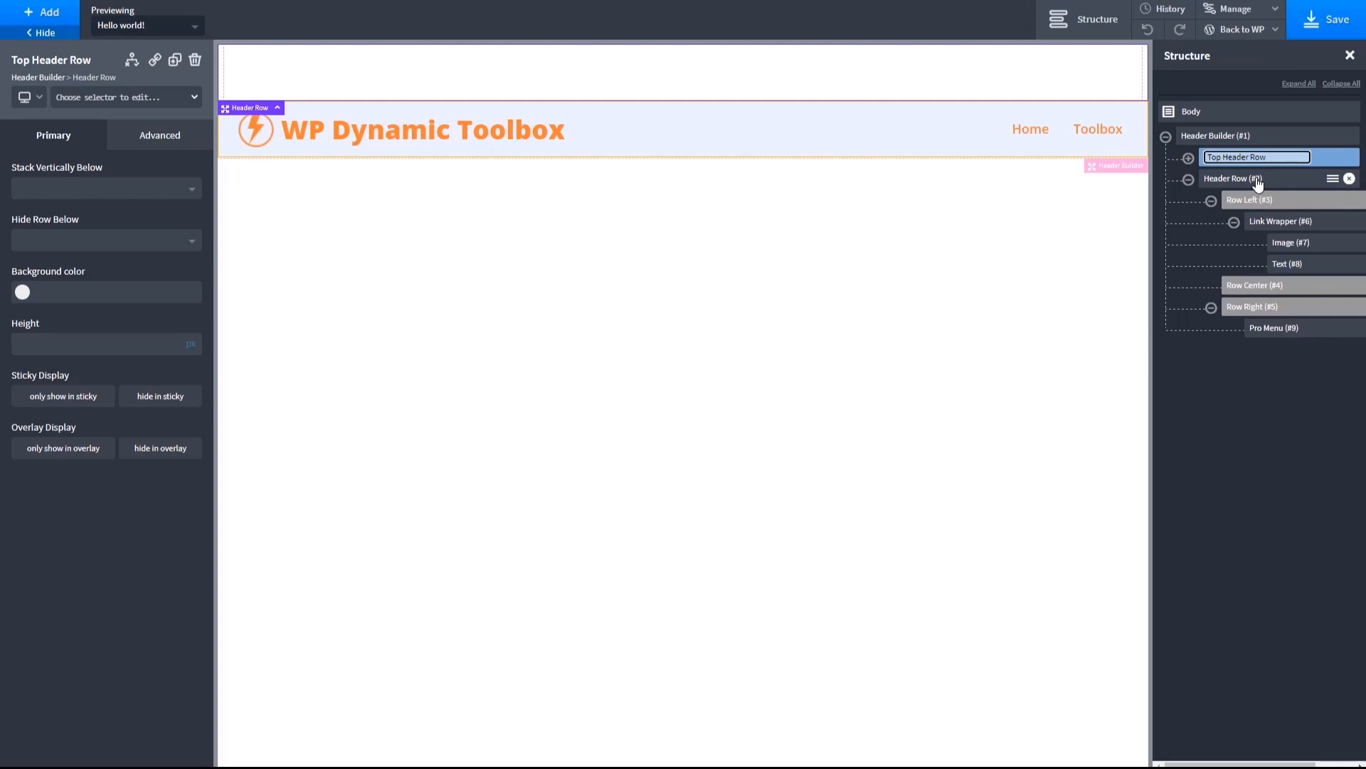
- Rename the header row holding the logo and menu as Main Header Row
left_click(1335, 182)
left_click(1333, 179)
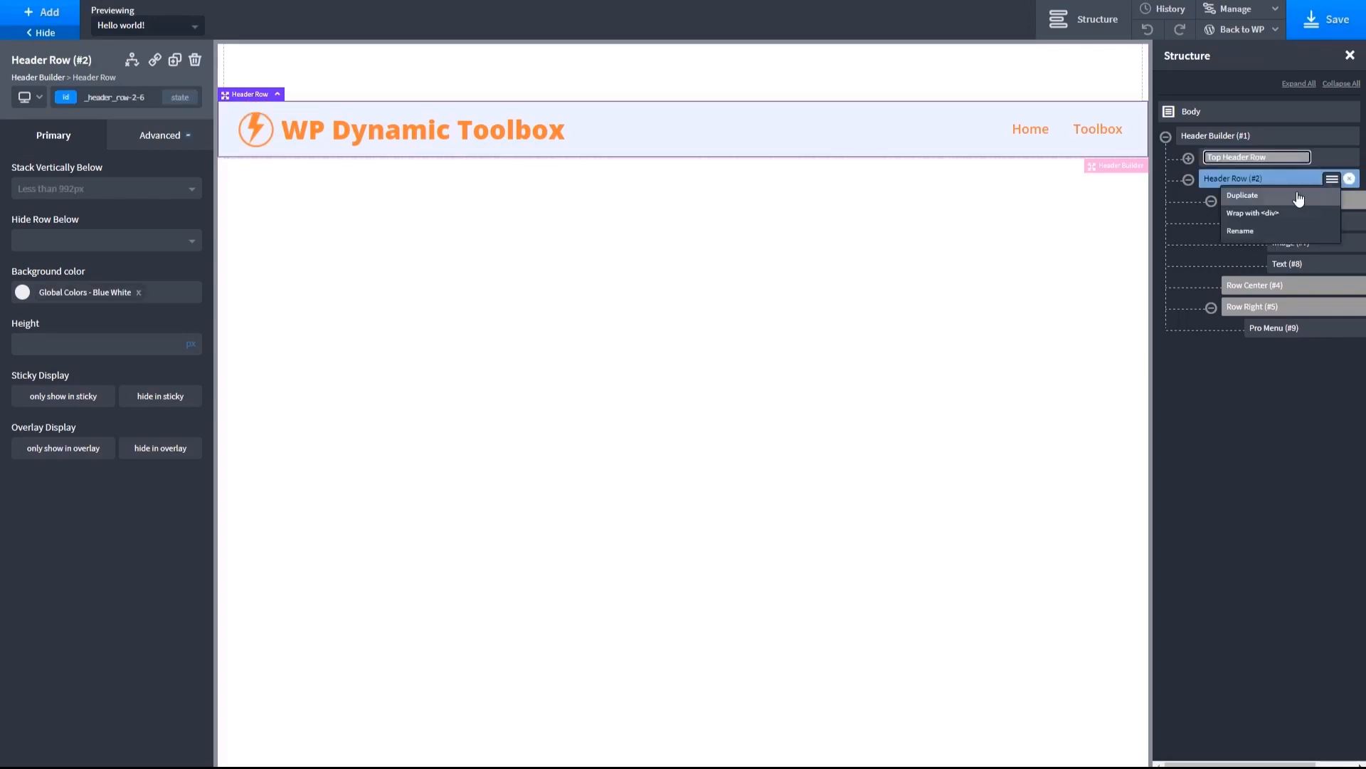
left_click(1236, 226)
type("Main")
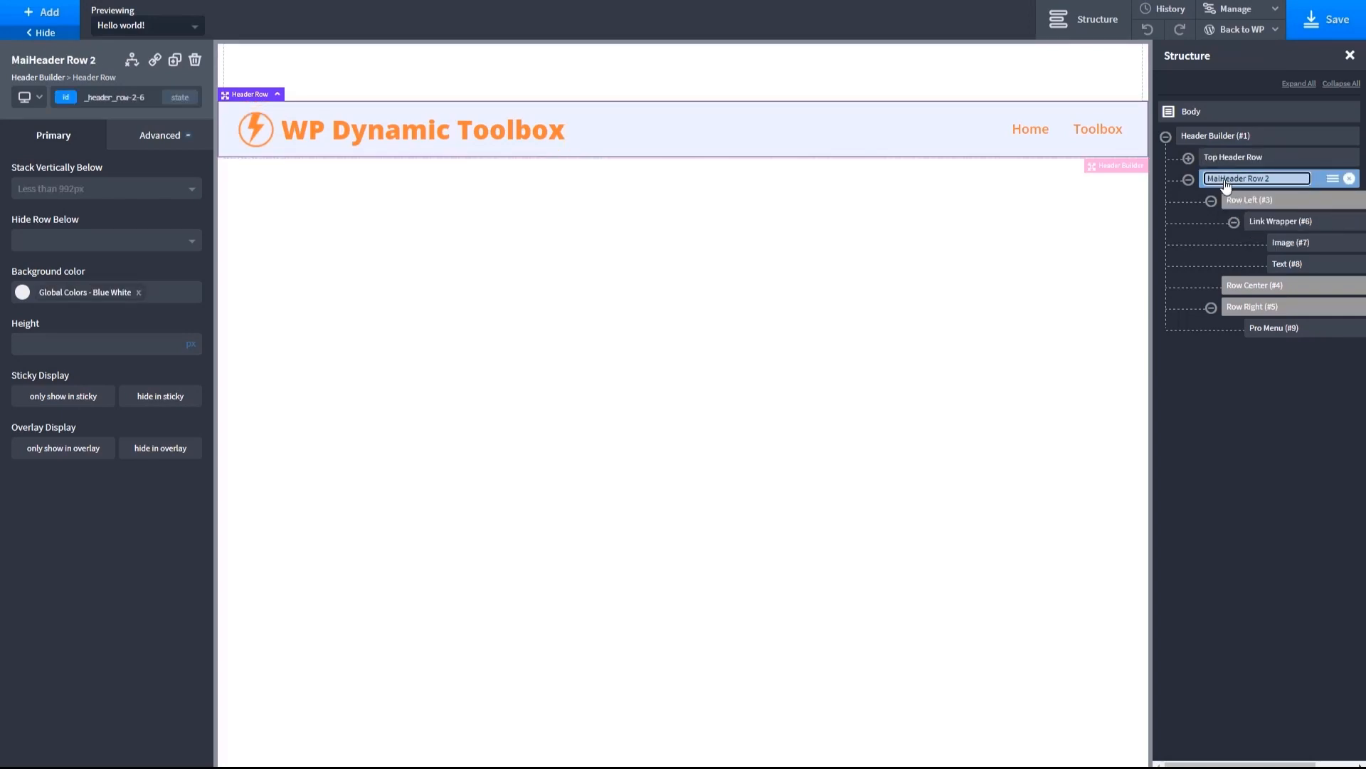
key("BackSpace")
key("BackSpace")
- Give the Top Header Row the global Medium Orange background color and a height of 30 px
left_click(791, 75)
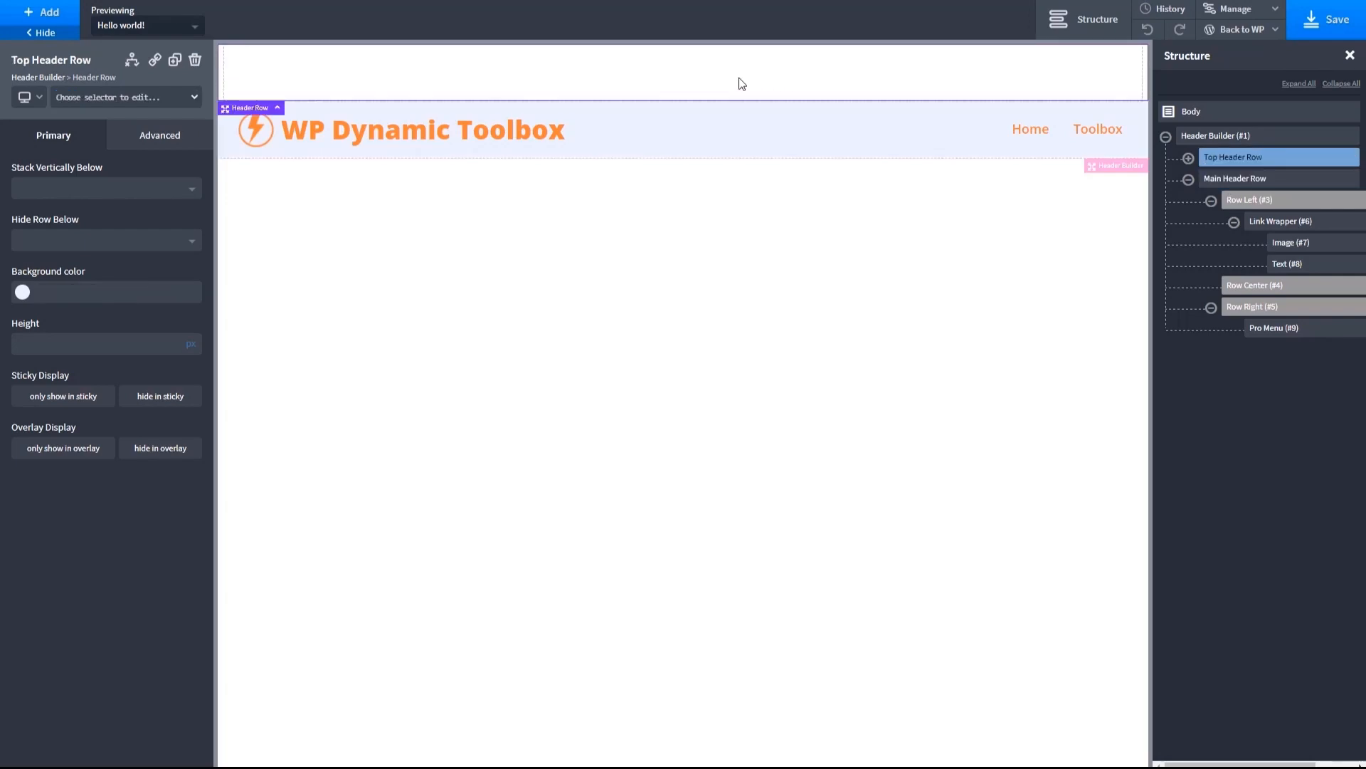
left_click(22, 292)
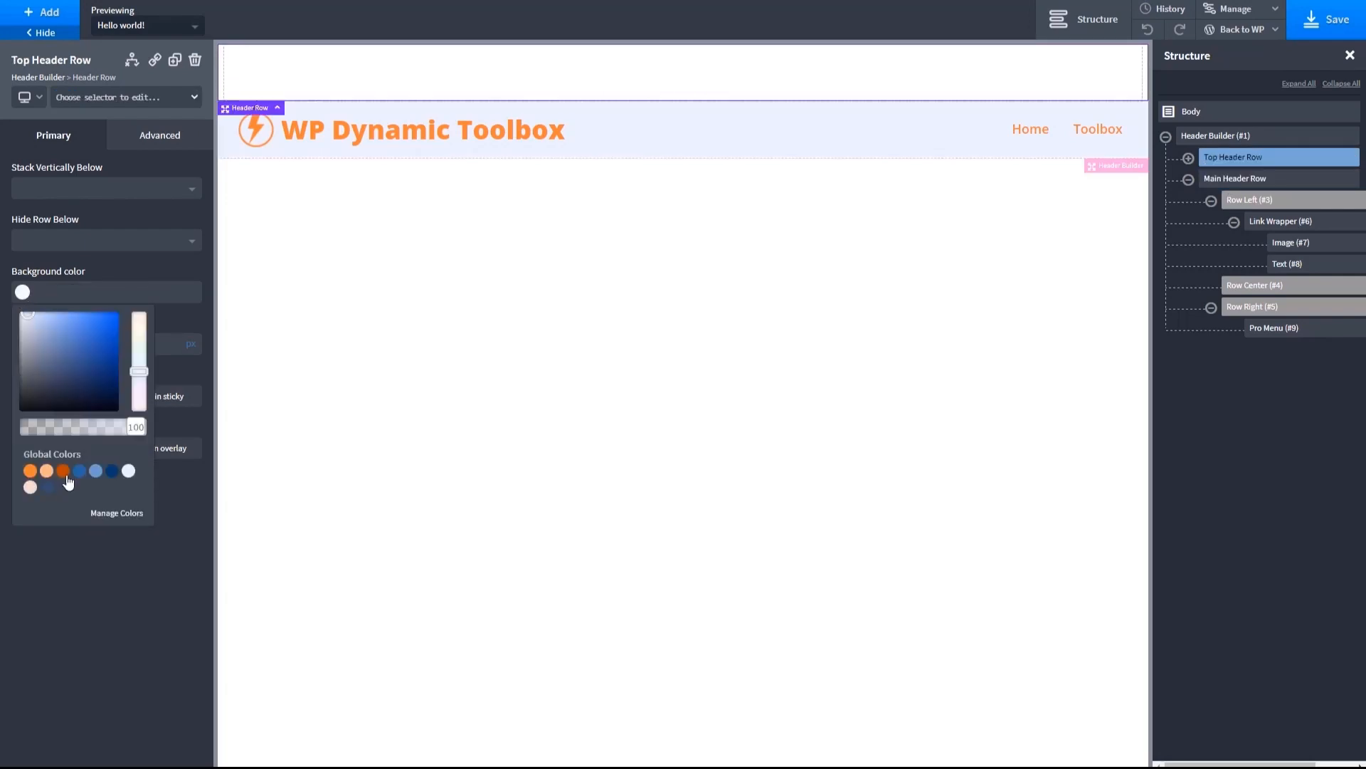
left_click(30, 472)
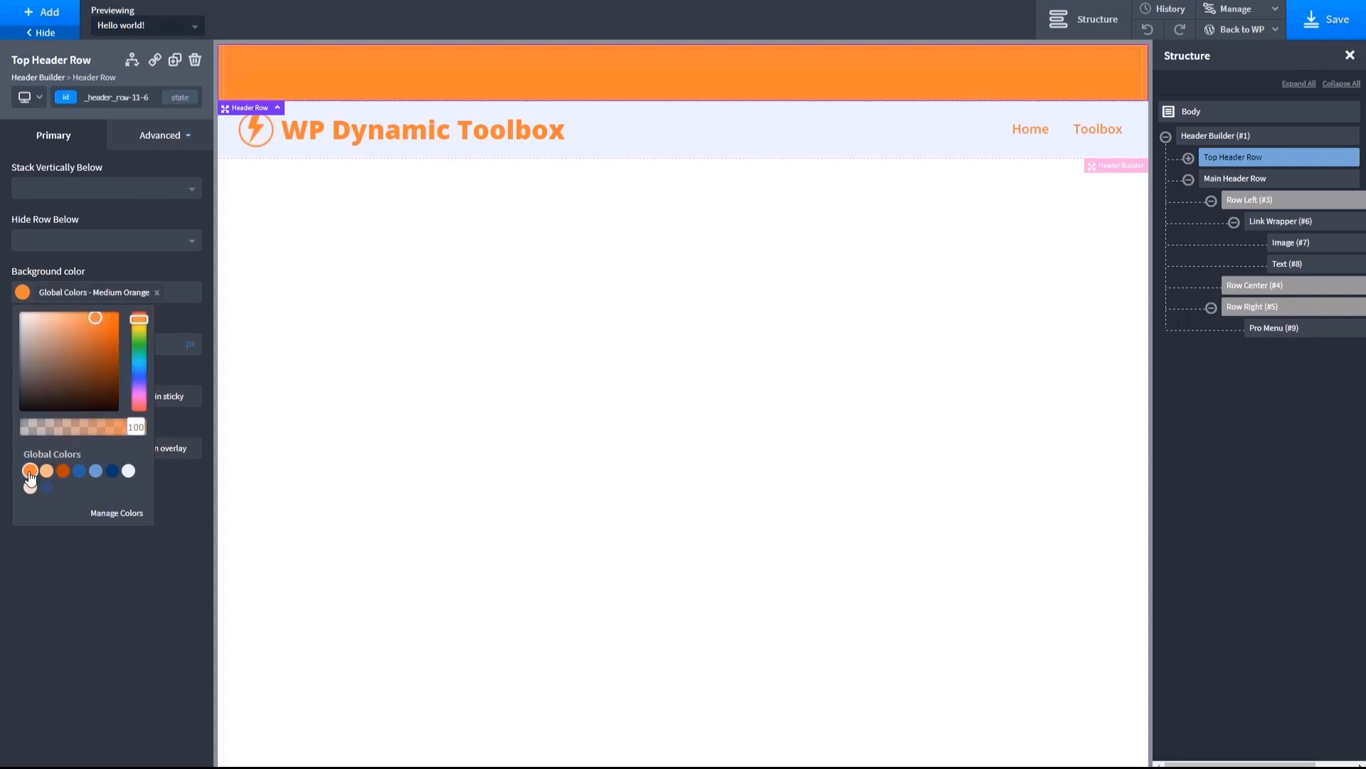
left_click(208, 459)
left_click(102, 348)
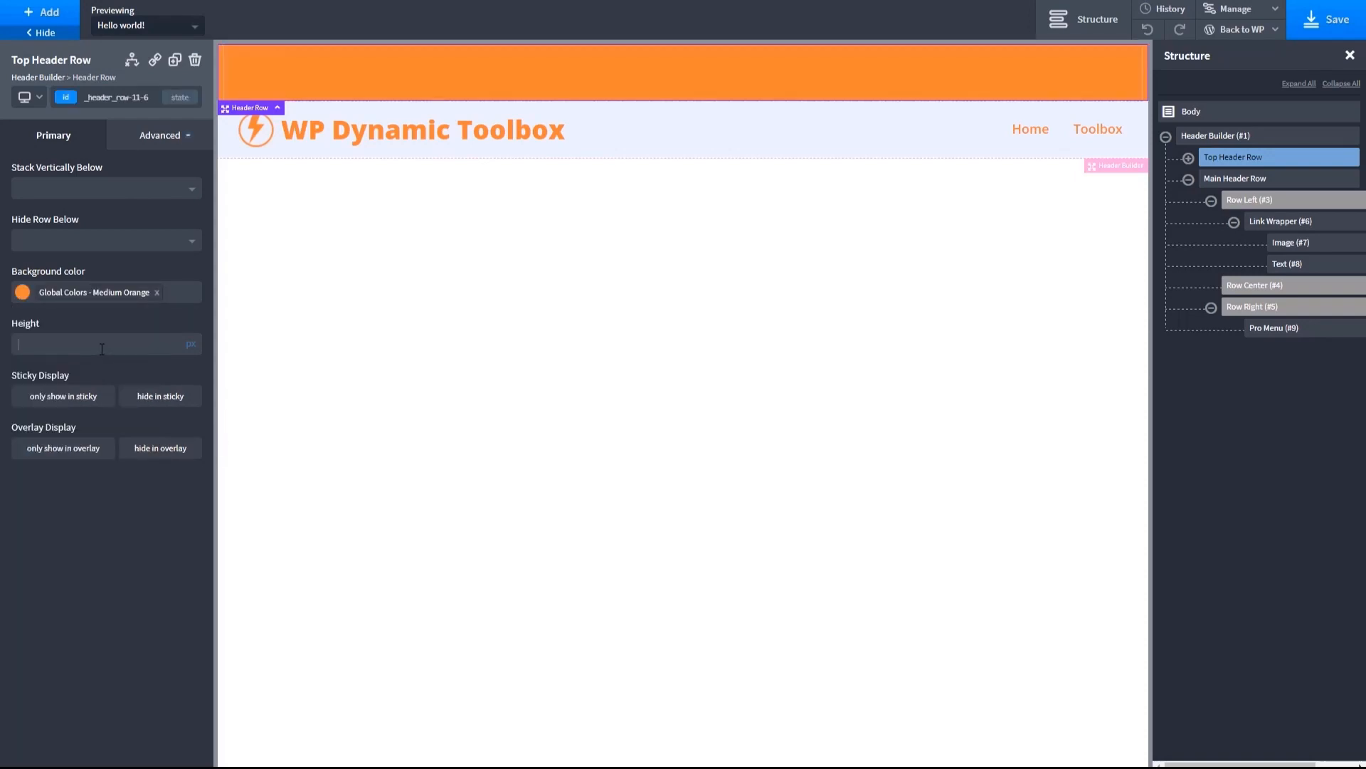
type("30")
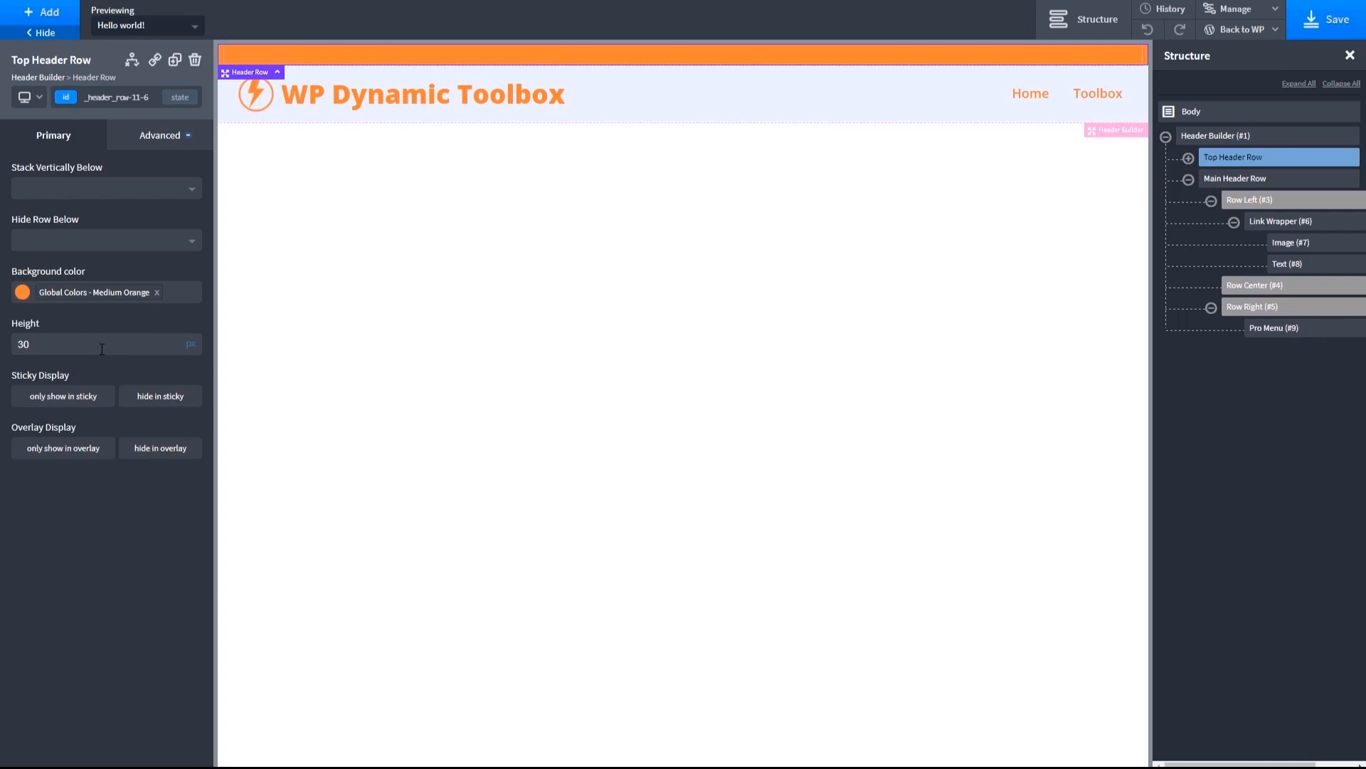
type("5")
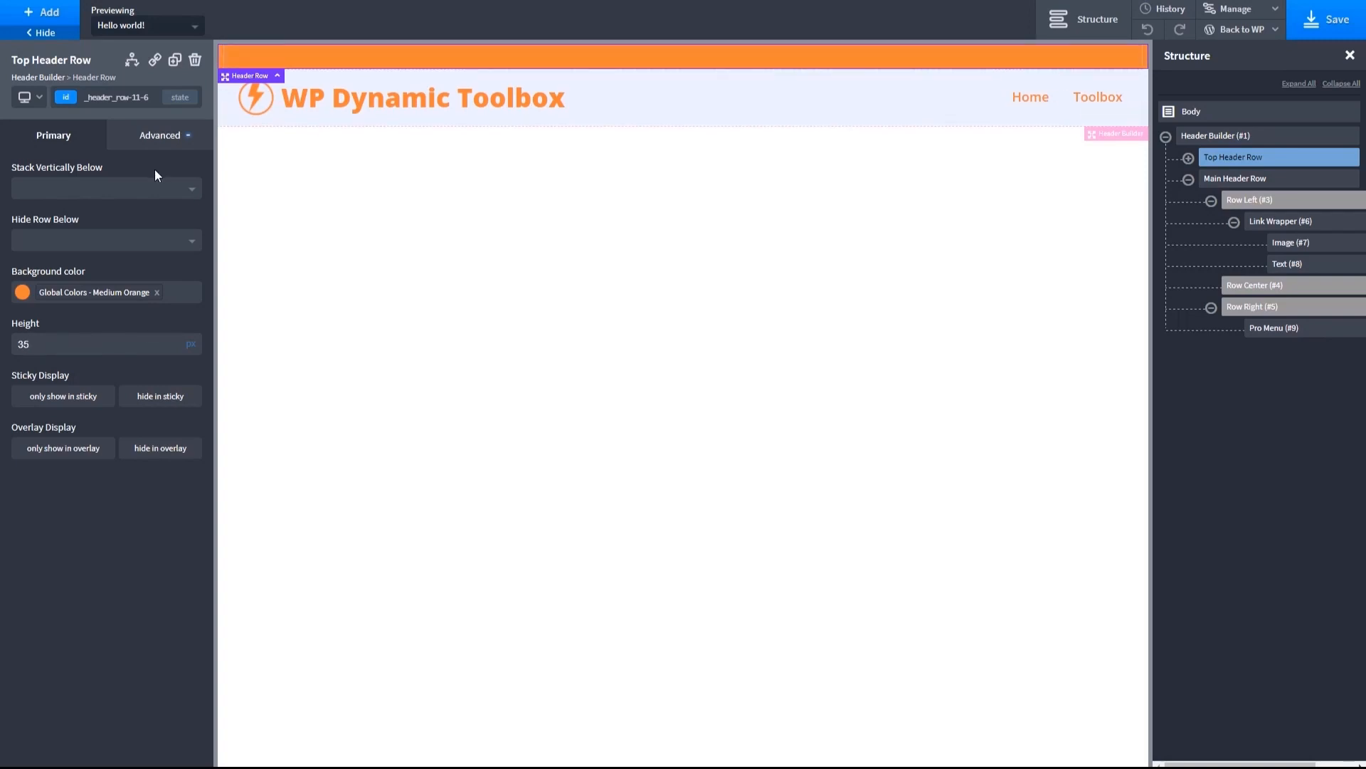
- Add a Pro Menu to the right section of the Top Header Row and assign top-menu to it
left_click(40, 17)
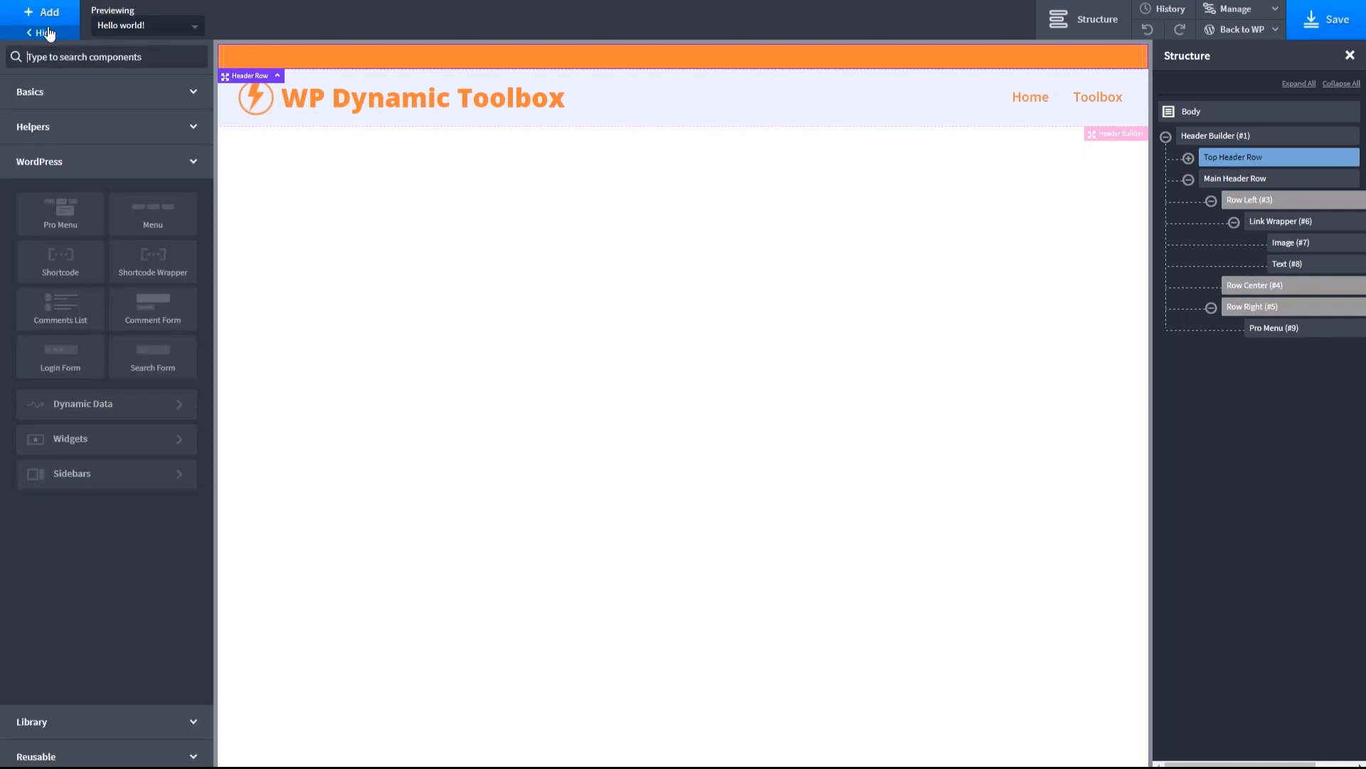
left_click(51, 218)
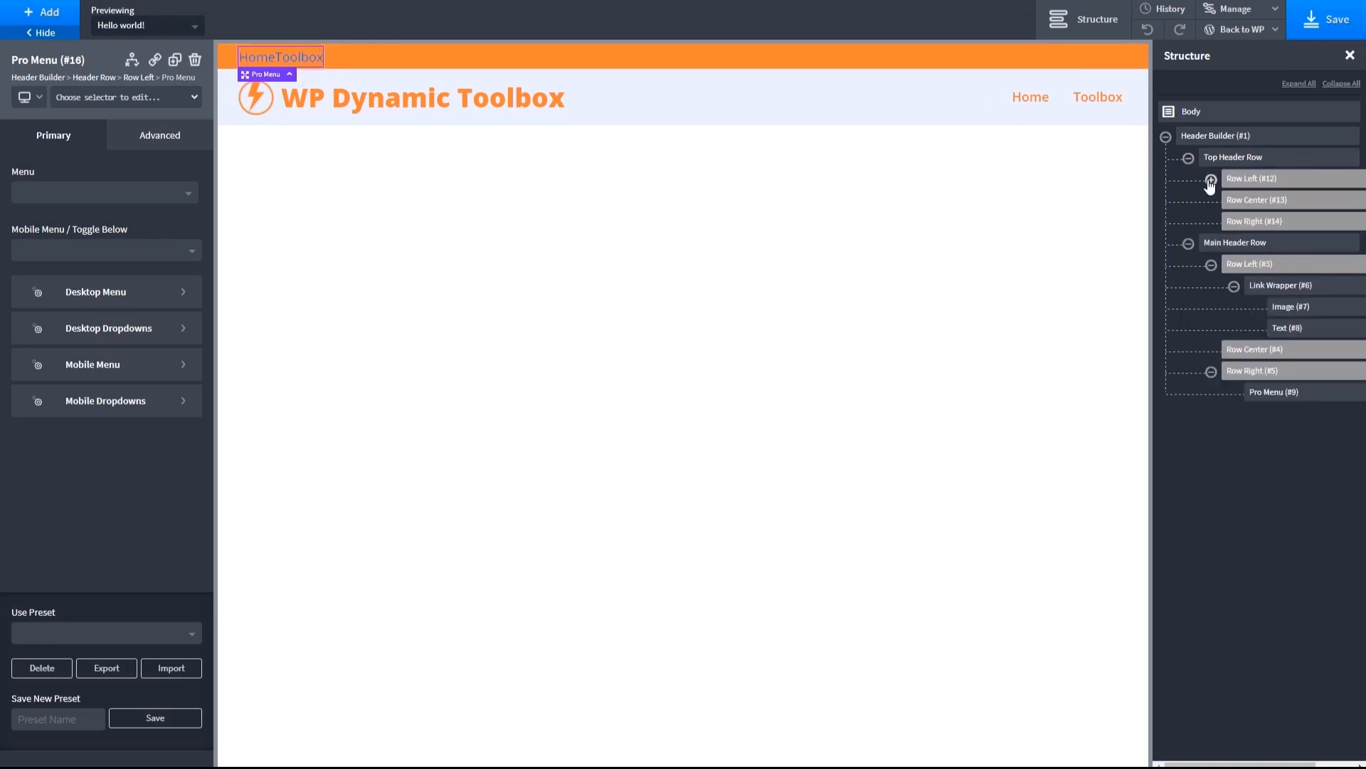
left_click(1211, 179)
left_click_drag(1266, 203, 1224, 239)
left_click(158, 200)
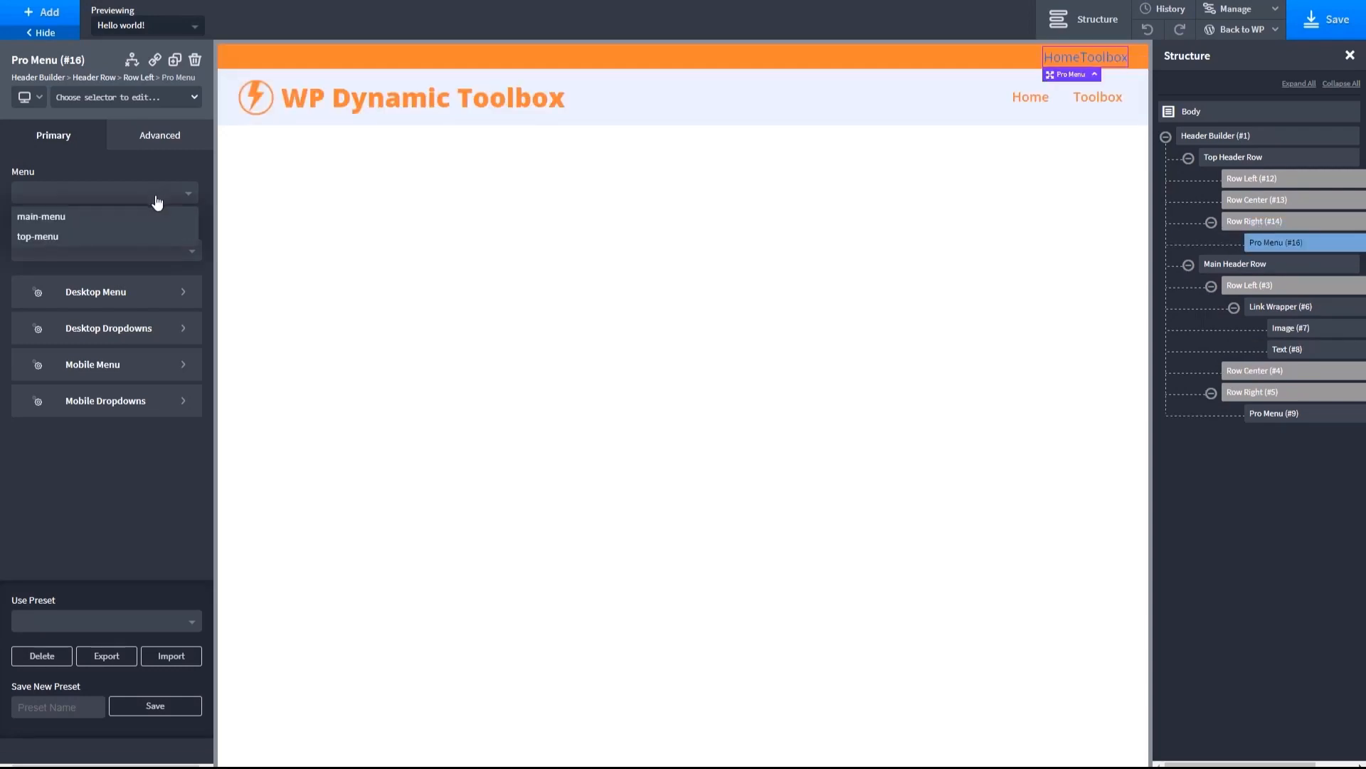
left_click(78, 236)
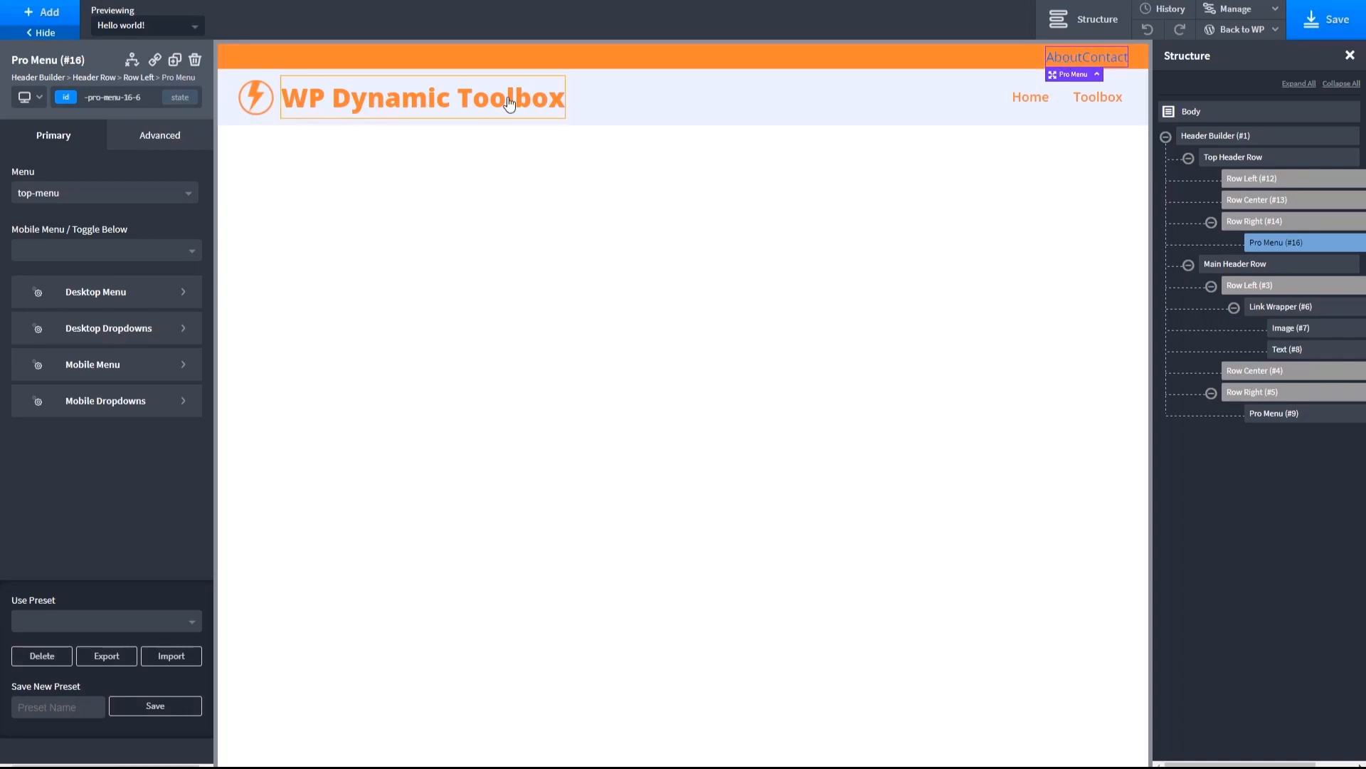
- Style the top menu's desktop text with the global Orange White color, a 14 px font size and uppercase letters
left_click(186, 293)
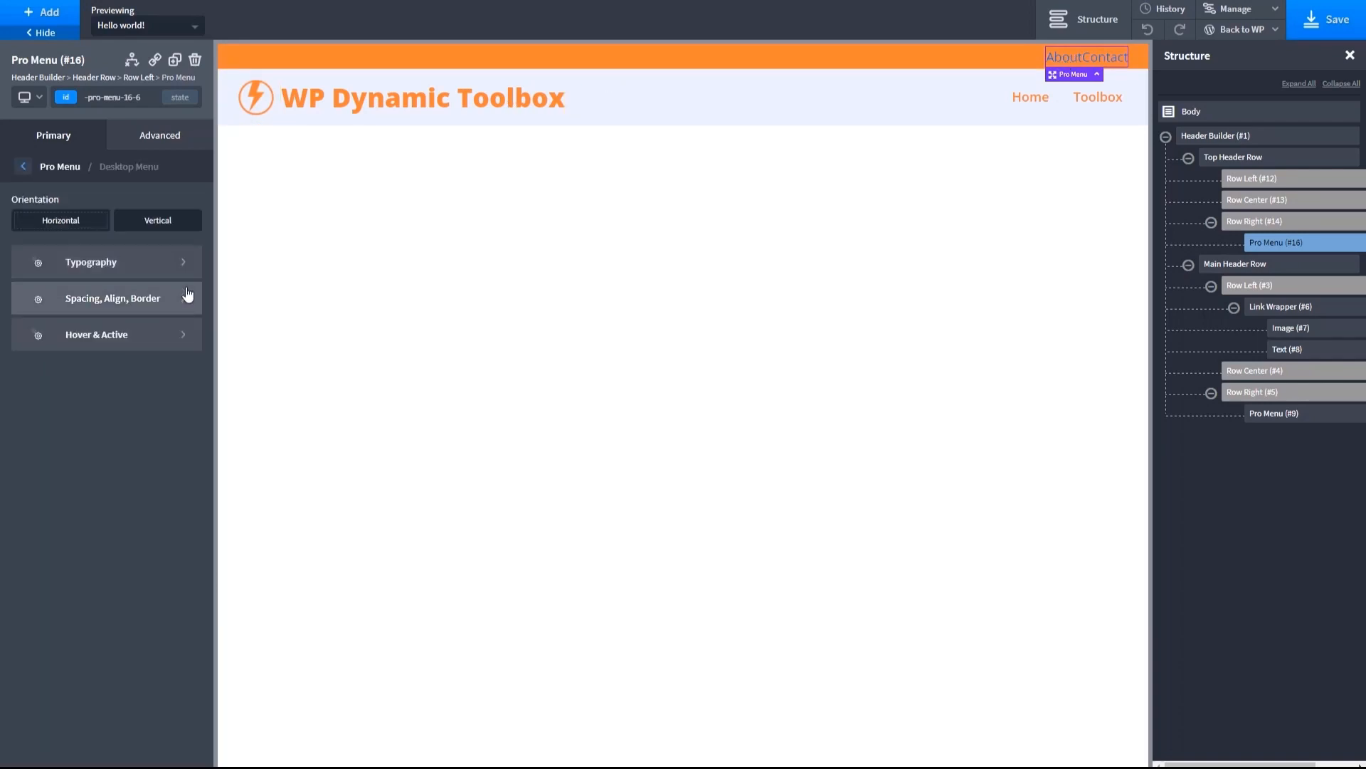
left_click(185, 263)
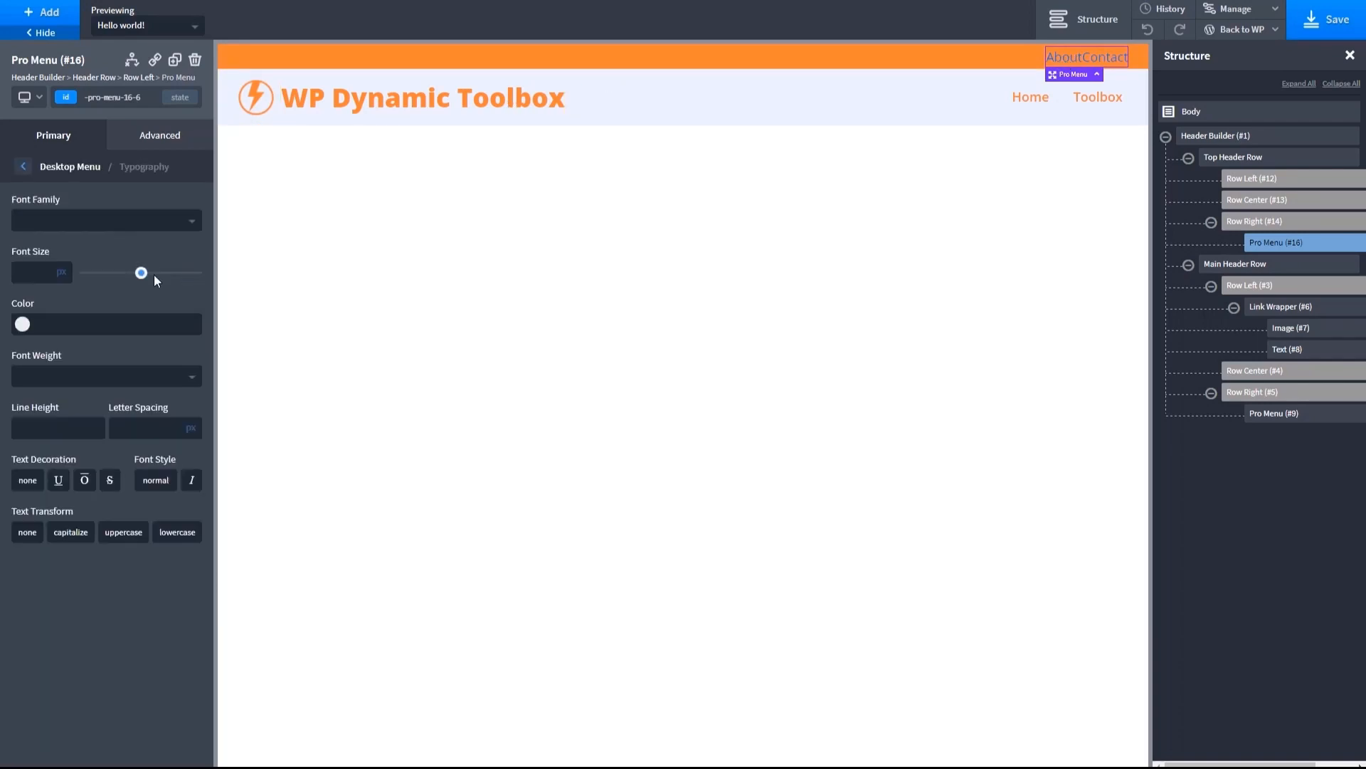
left_click(21, 325)
left_click(30, 519)
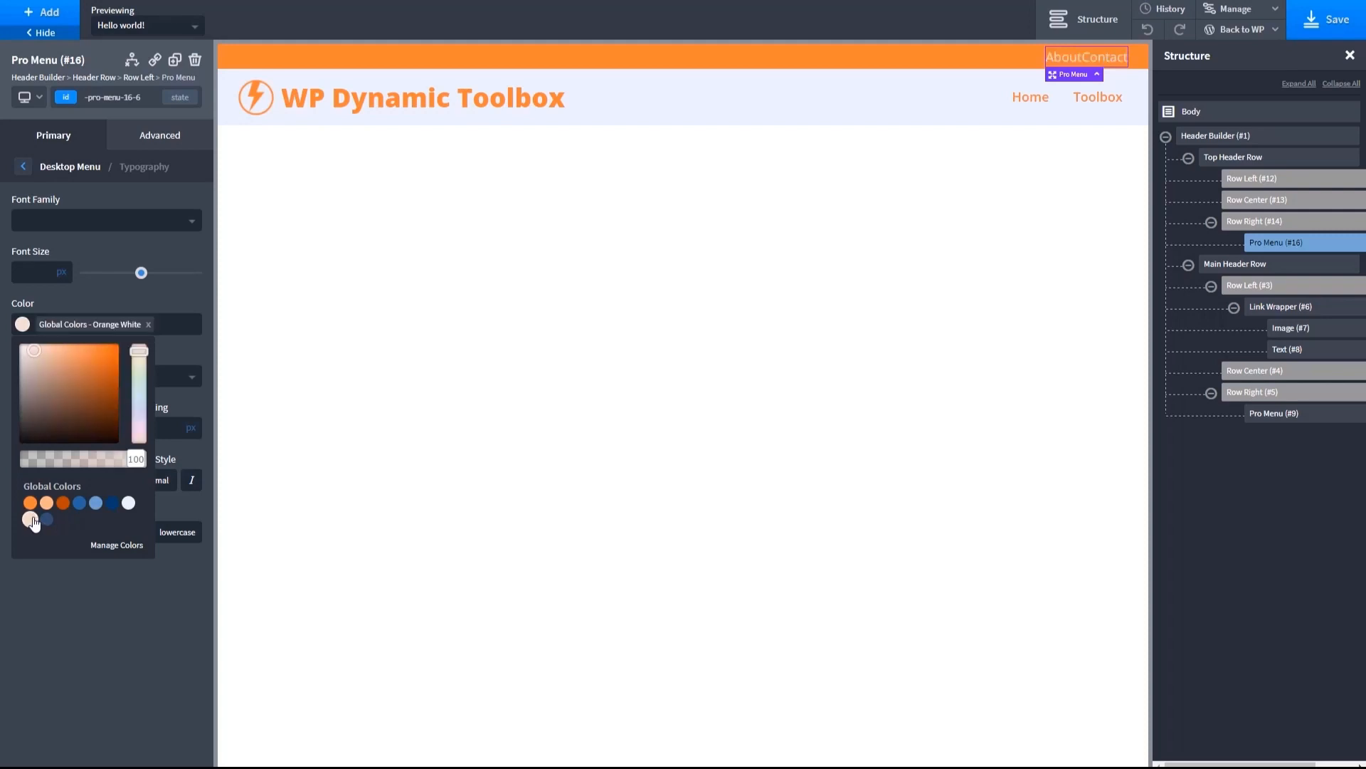
left_click(203, 388)
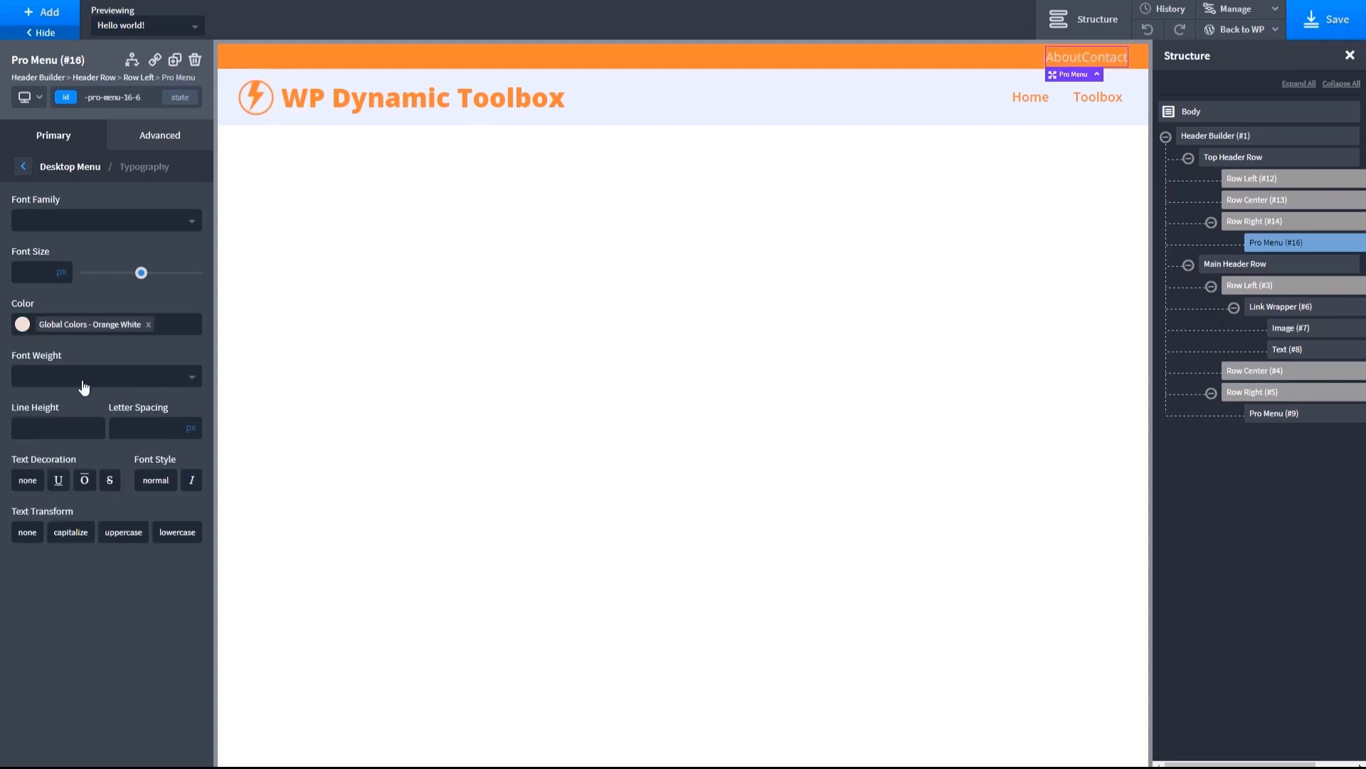
left_click(37, 266)
type("14")
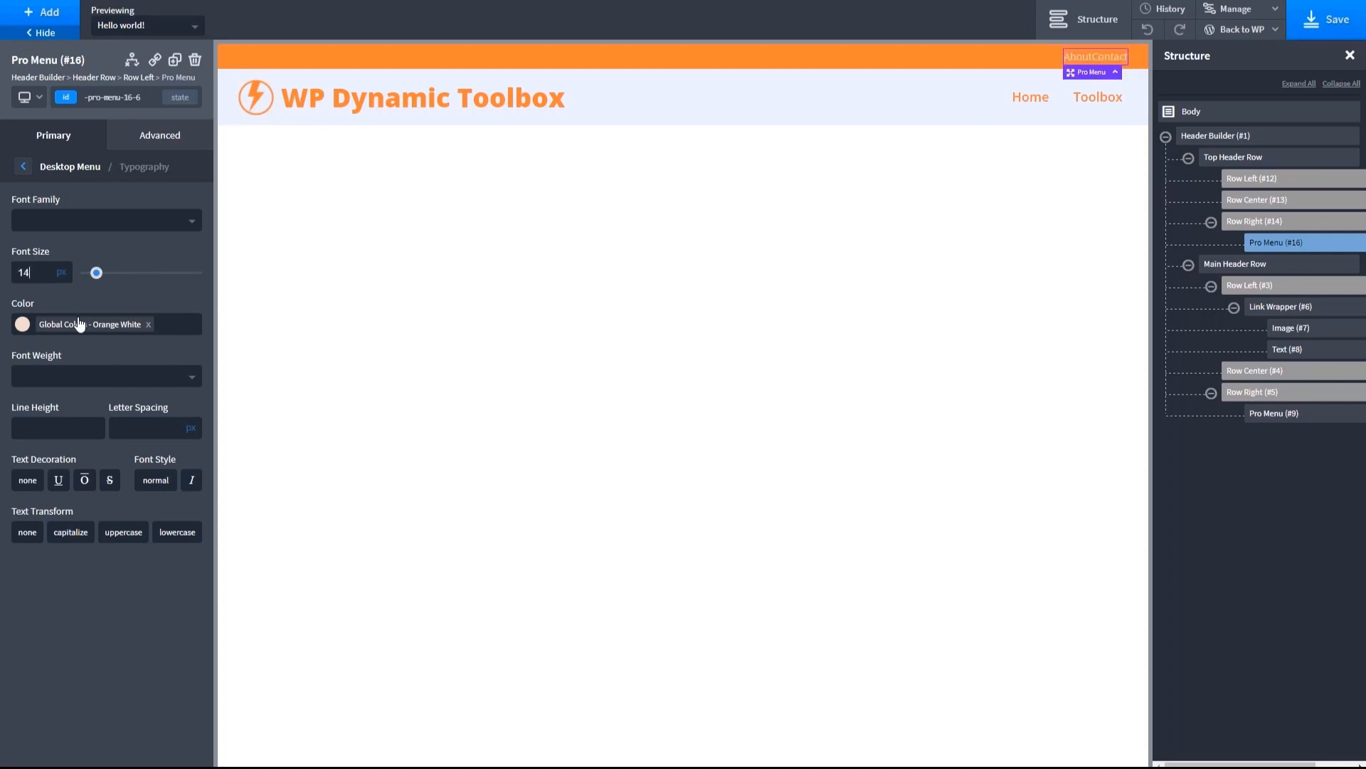
left_click(122, 539)
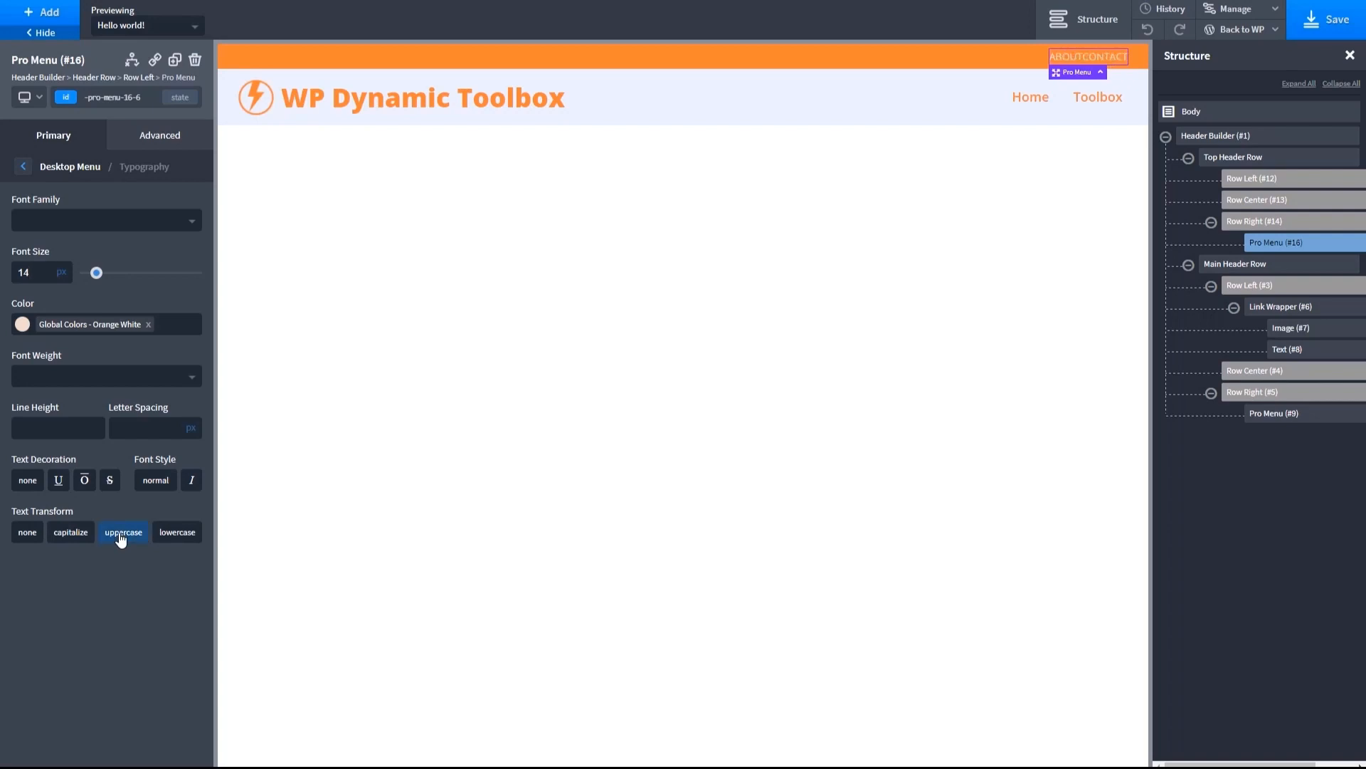
- Give the top menu's desktop items a 20 px left margin, 5 px horizontal padding and 2 px vertical padding
left_click(152, 139)
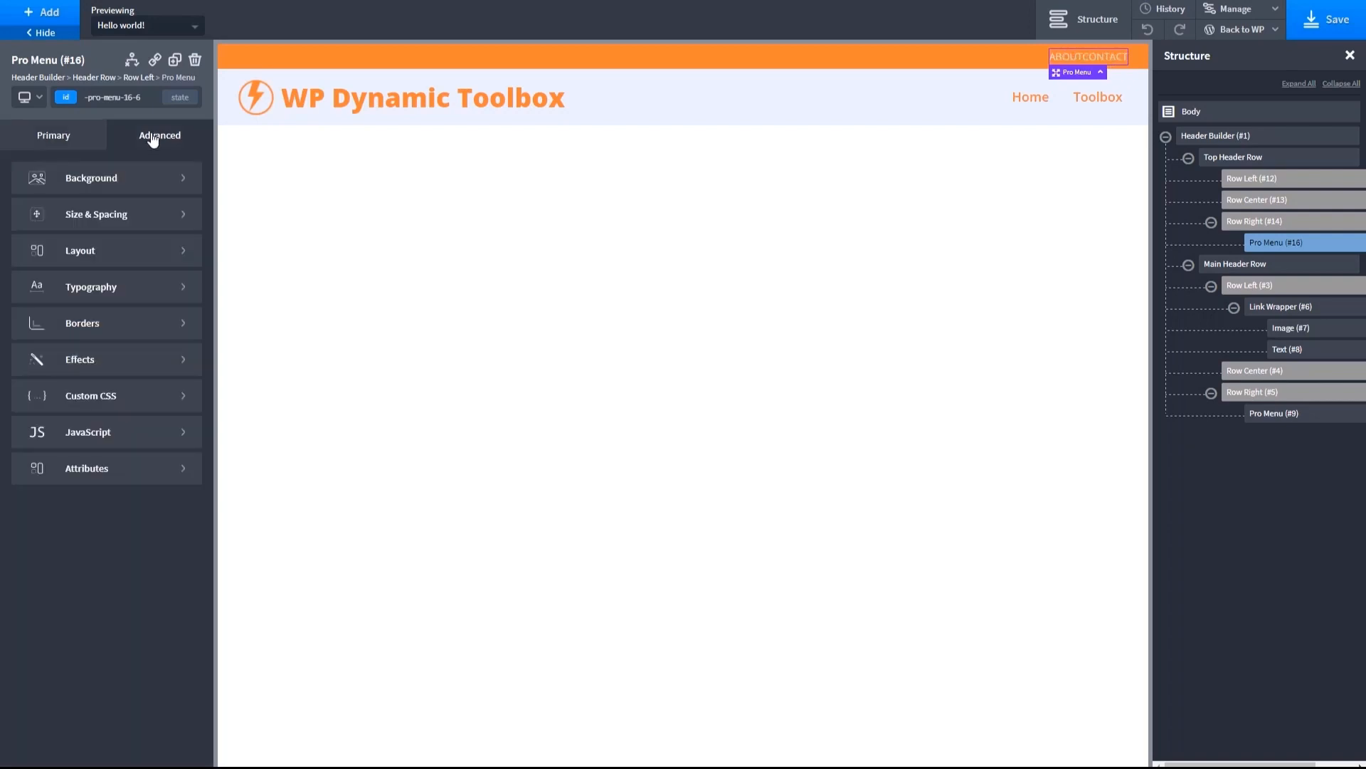
left_click(147, 214)
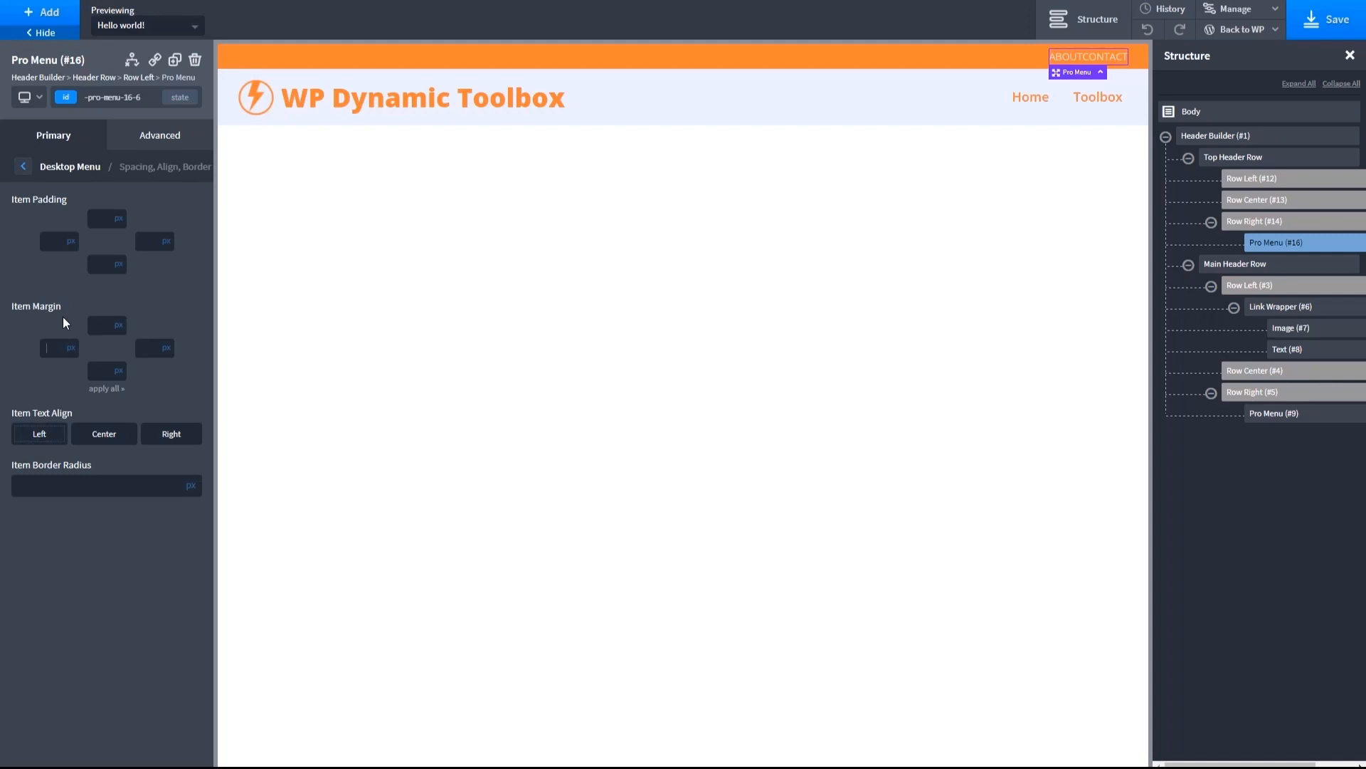
type("20")
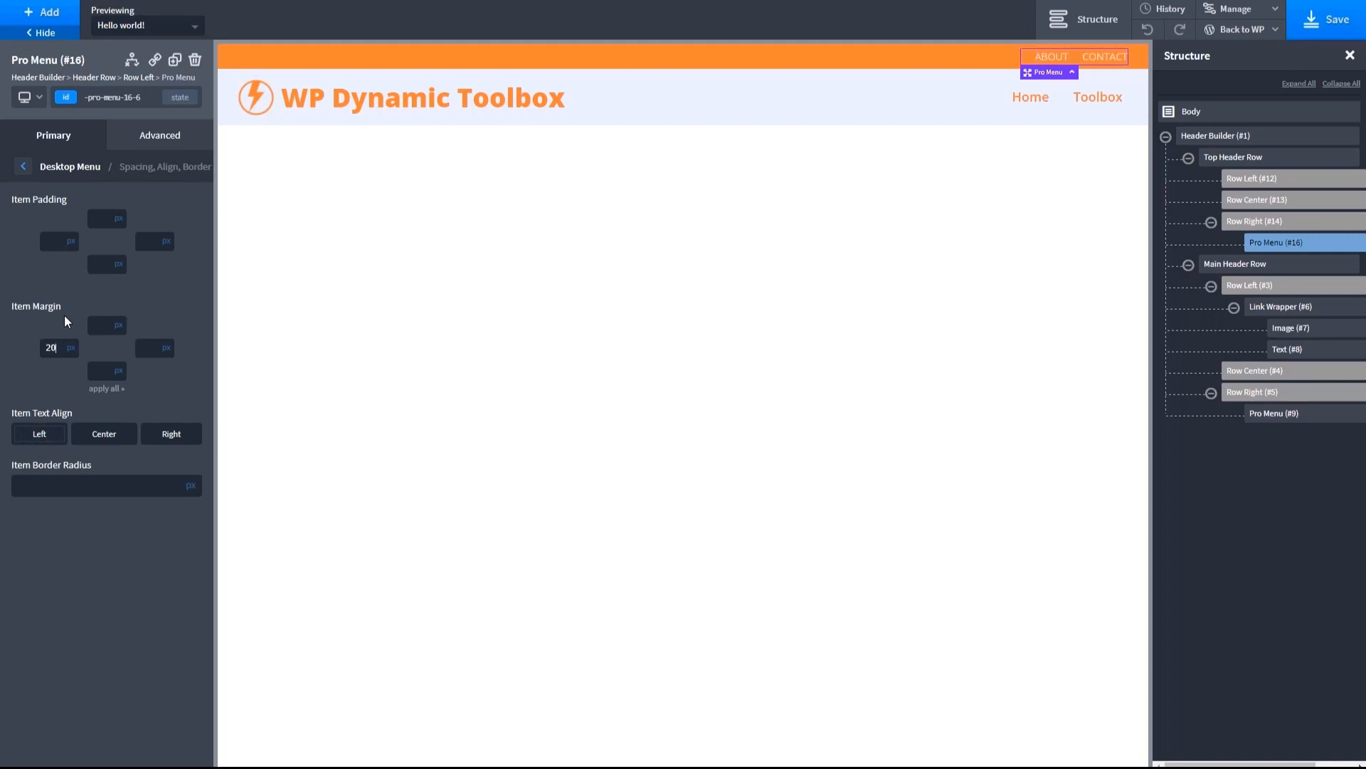
left_click(59, 239)
type("5")
left_click(145, 240)
type("5")
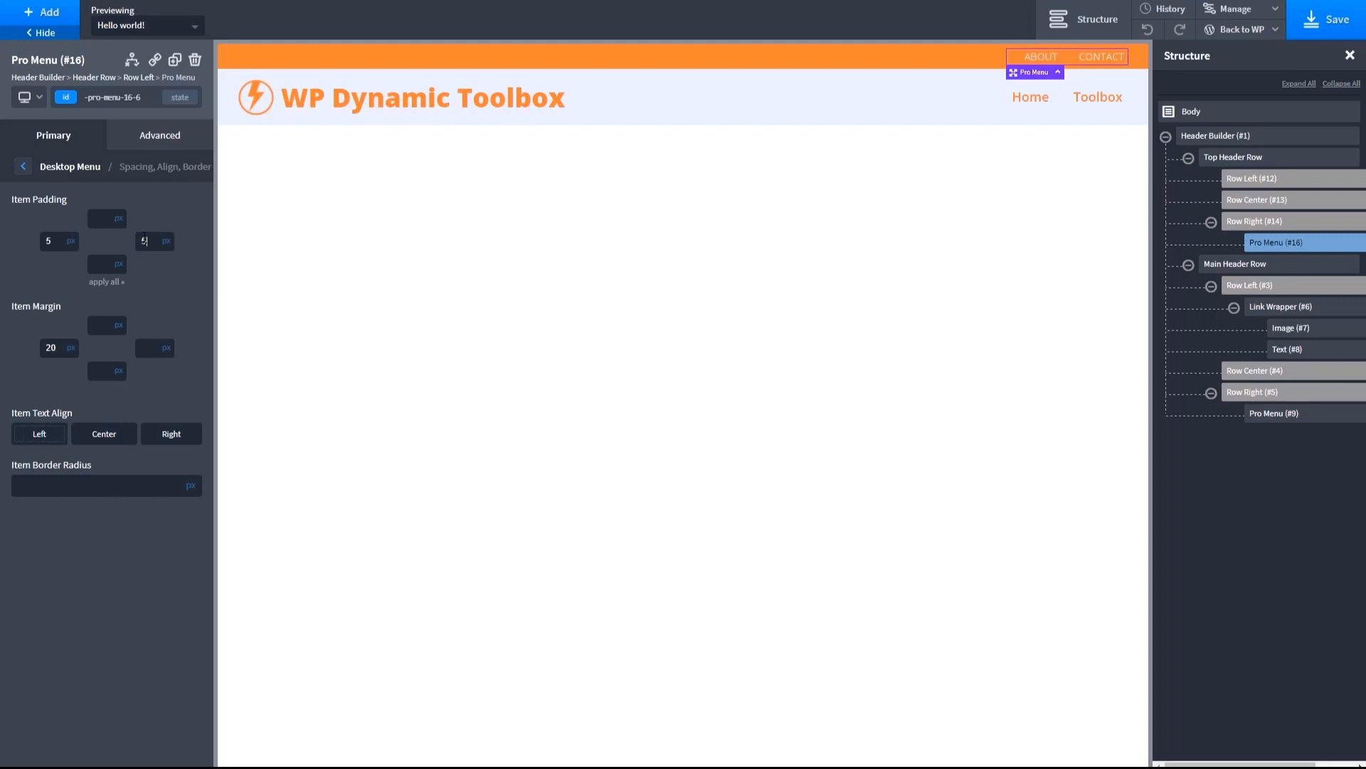
type("2")
left_click(100, 264)
type("2")
left_click(23, 167)
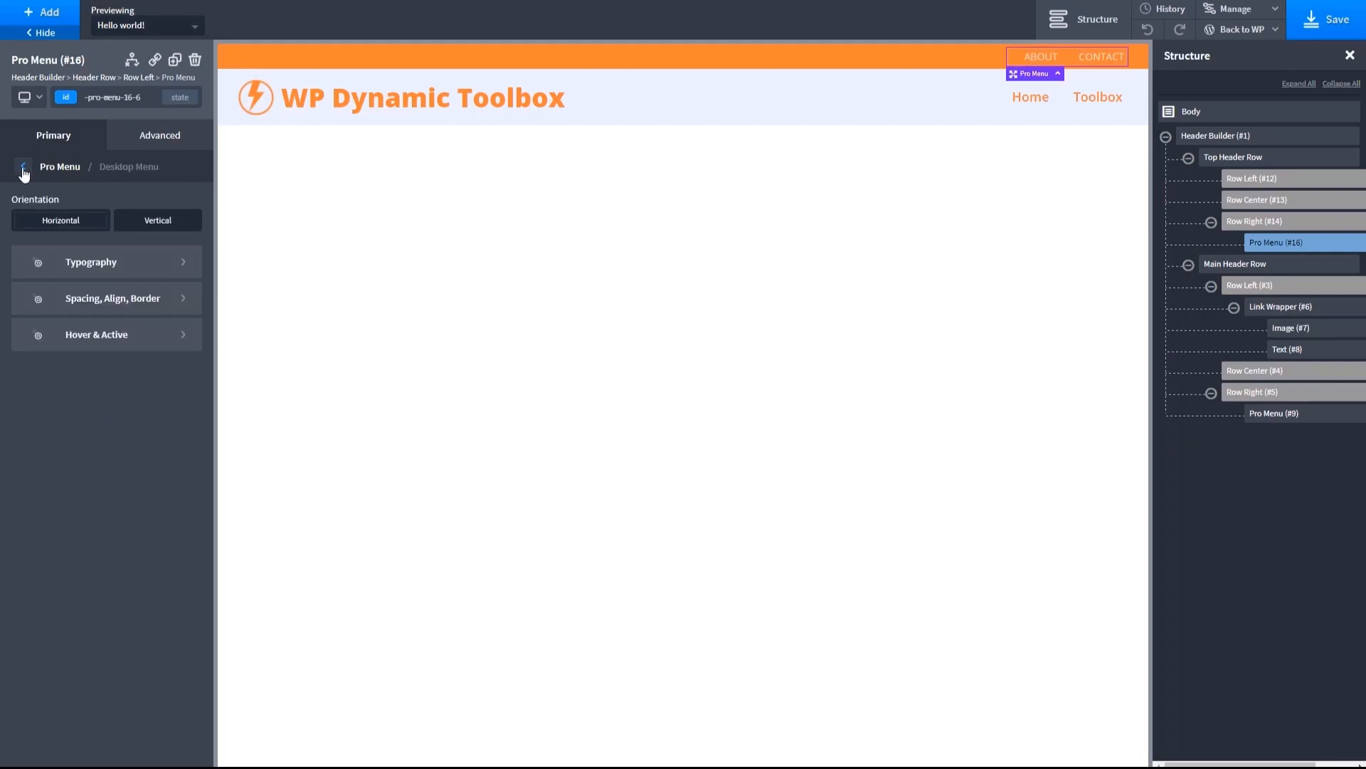
- Set the top menu's hover text to Medium Orange, its hover background to Orange White and the transition duration to .4 s
left_click(173, 335)
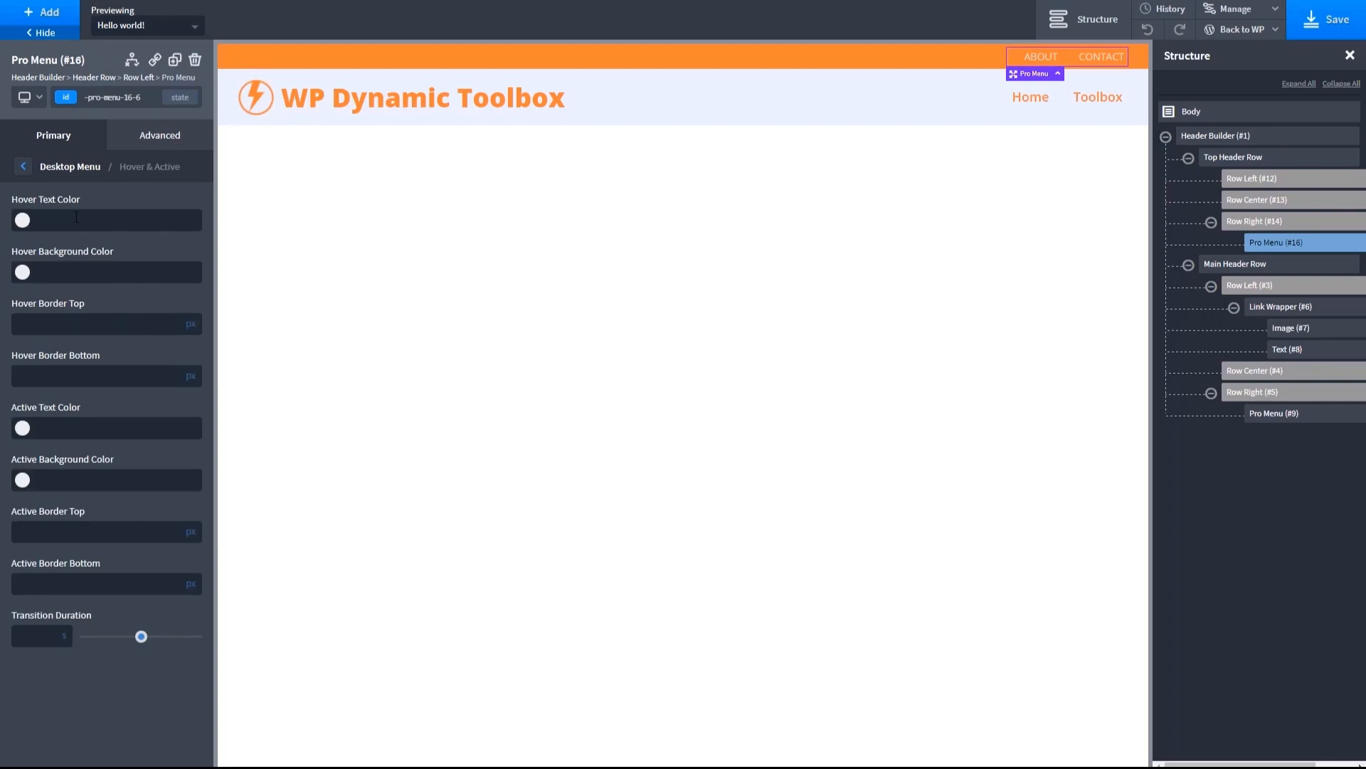
left_click(22, 220)
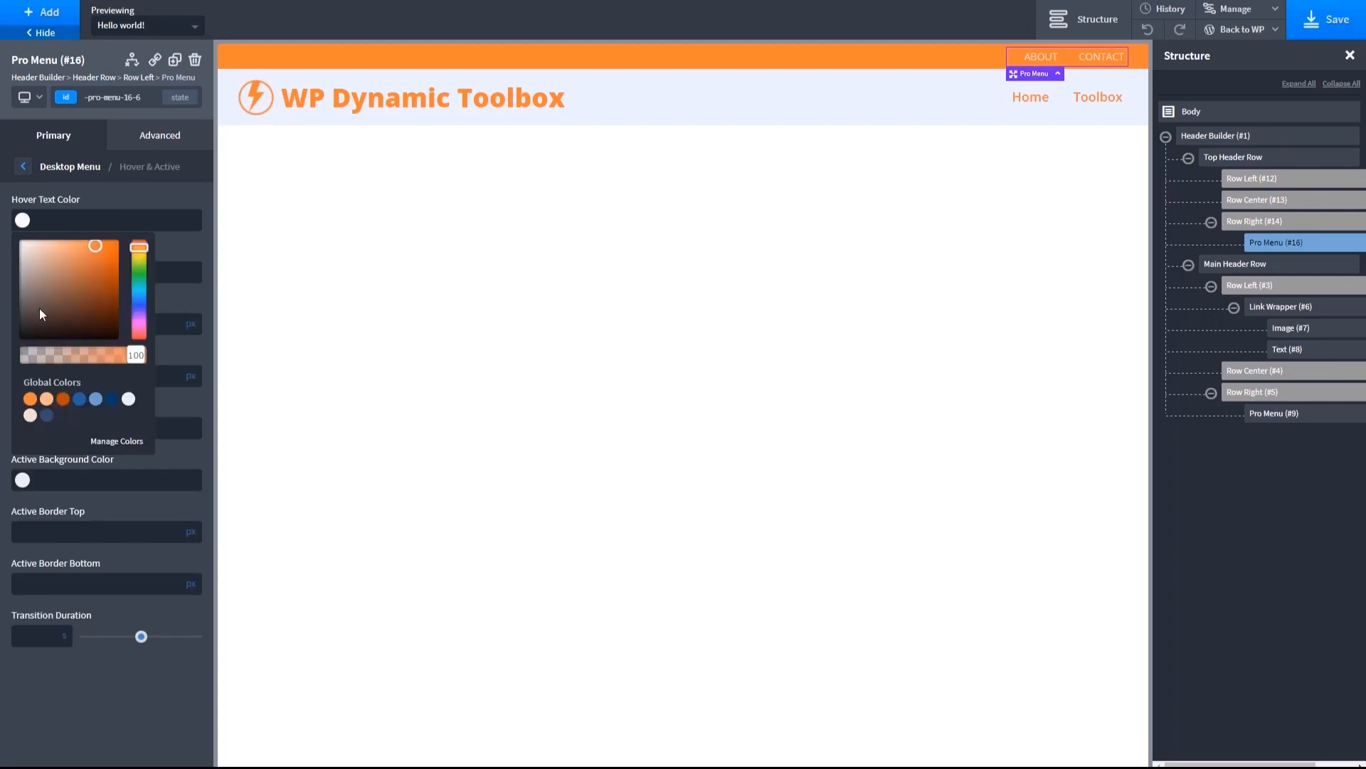
left_click(29, 400)
left_click(187, 241)
left_click(23, 271)
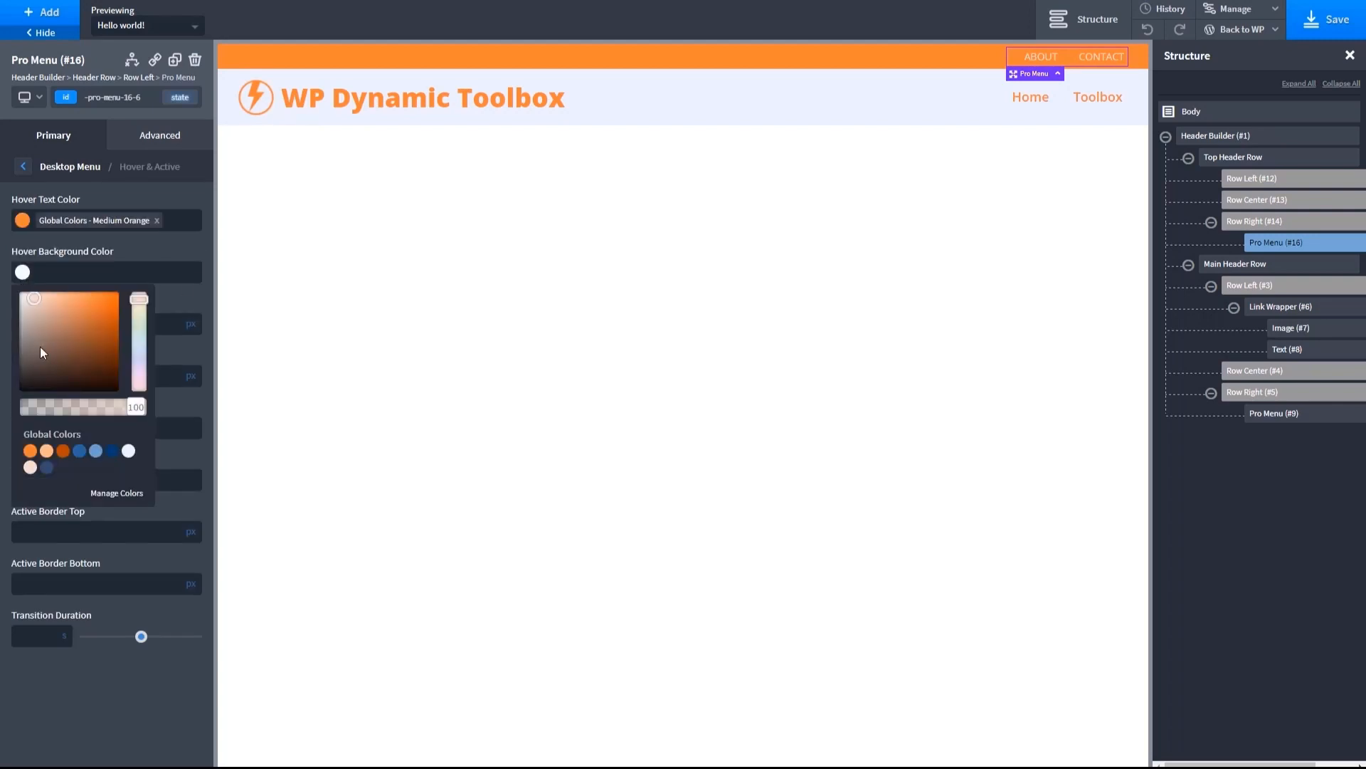
left_click(30, 467)
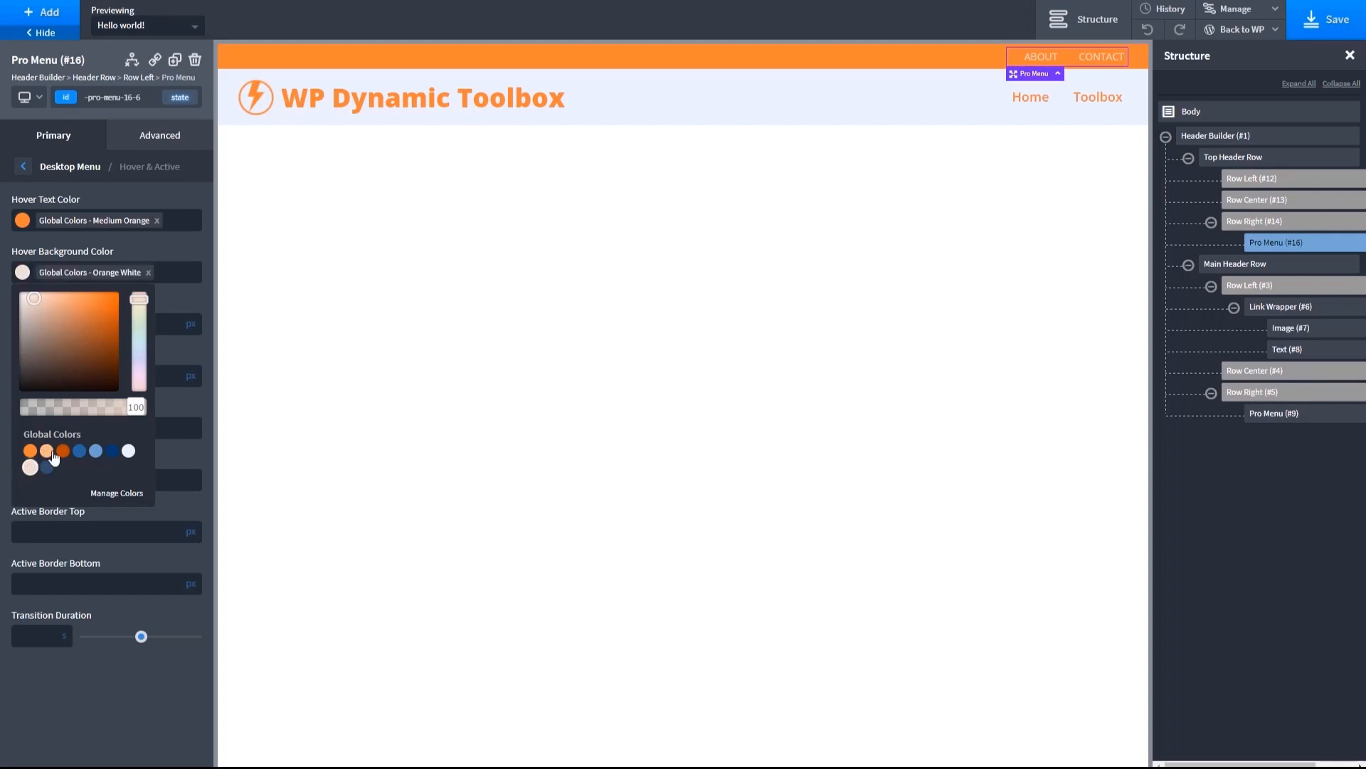
left_click(178, 294)
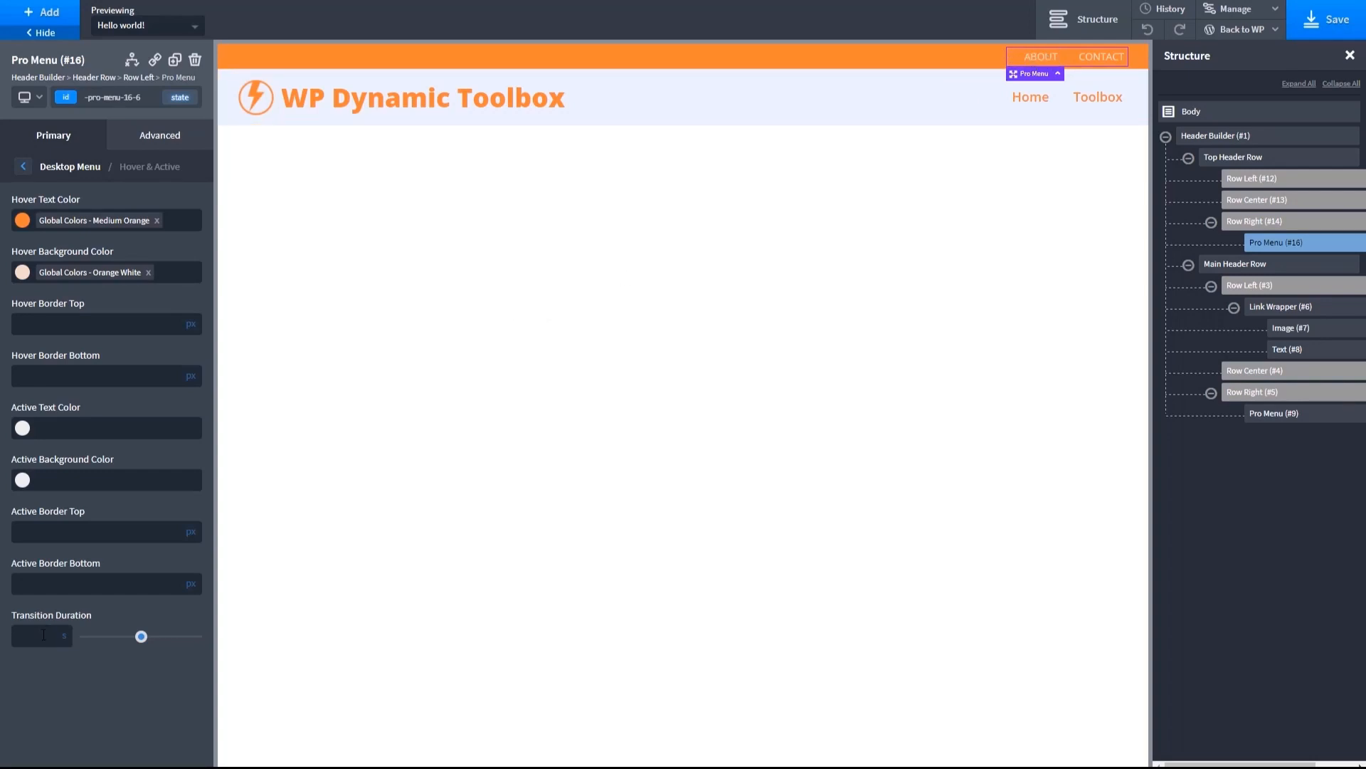
type("4")
key("BackSpace")
type(".4")
left_click(748, 84)
left_click(1211, 114)
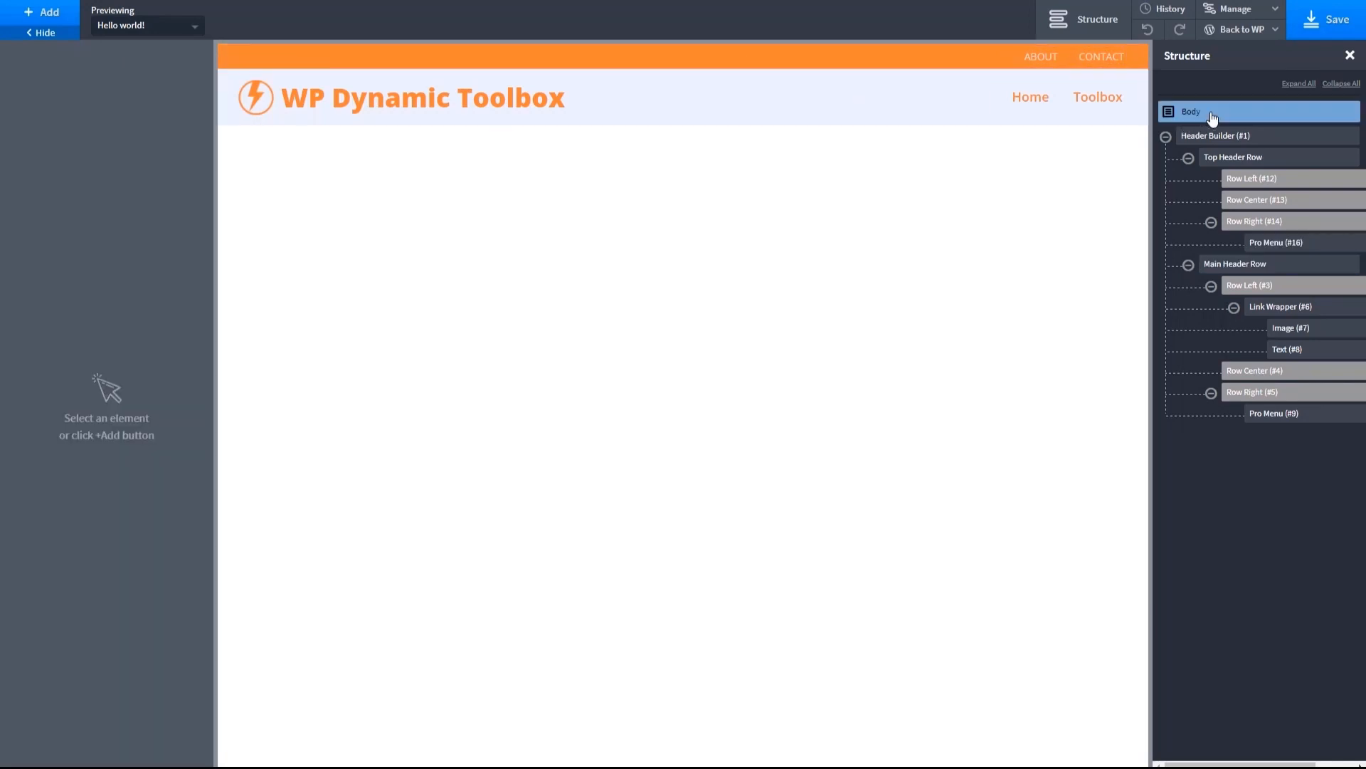
- Preview the Header Builder at the page container, less than 992px, less than 768px and less than 480px breakpoints
left_click(1219, 137)
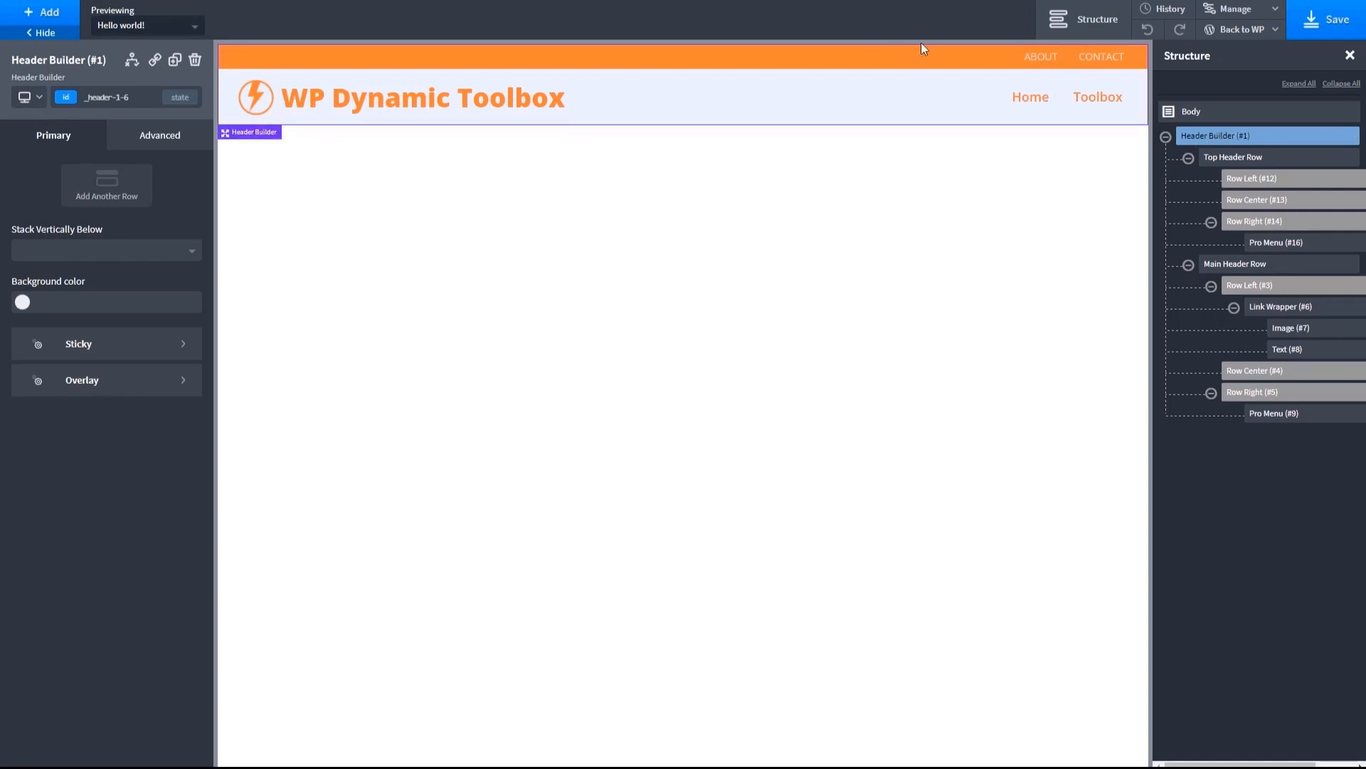
left_click(42, 104)
left_click(27, 141)
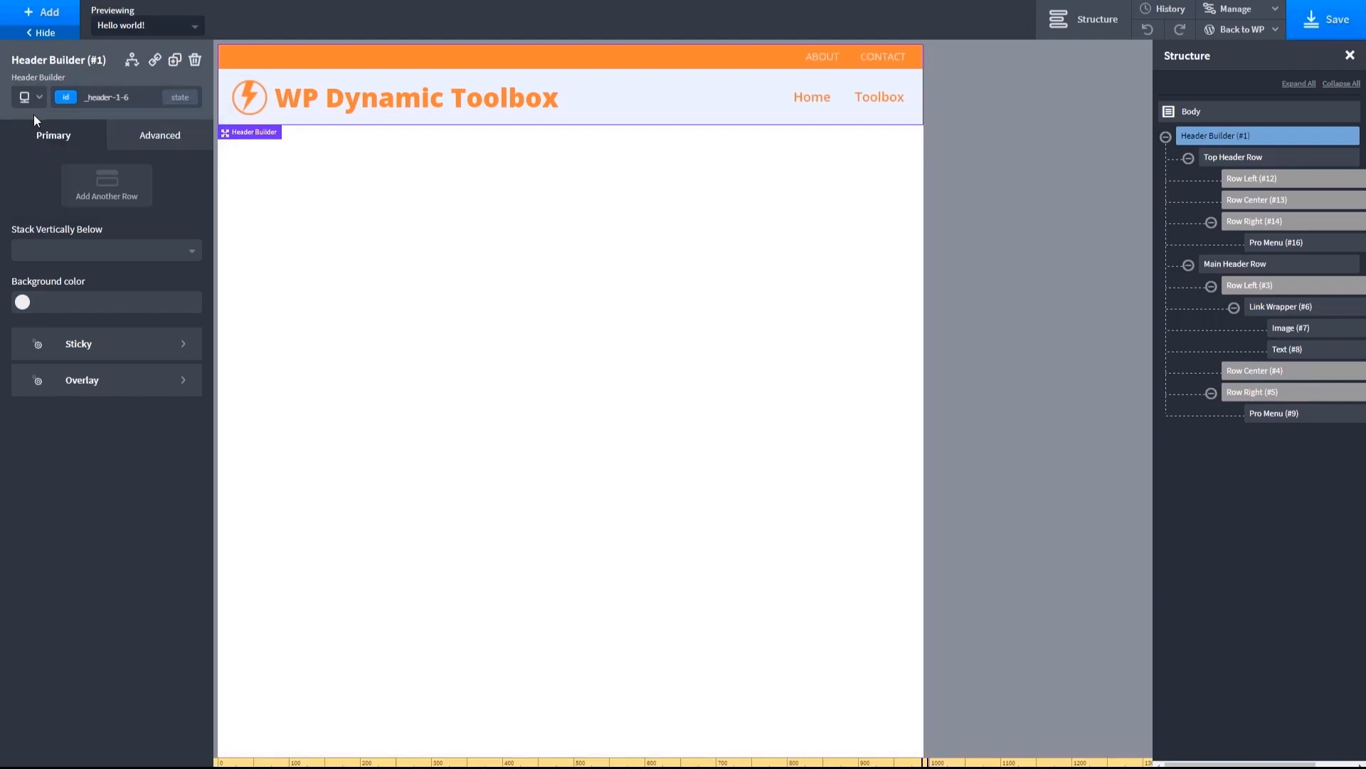
left_click(36, 103)
left_click(28, 150)
left_click(40, 103)
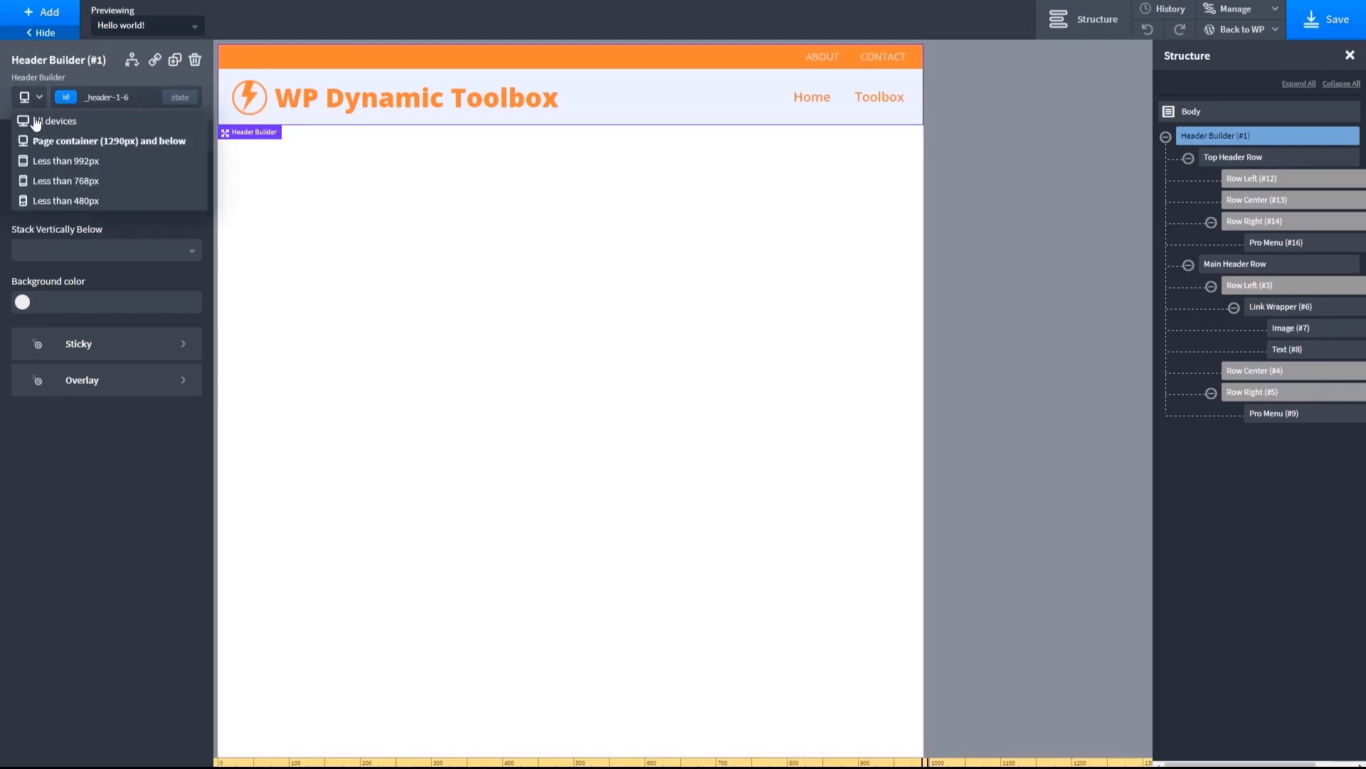
left_click(33, 166)
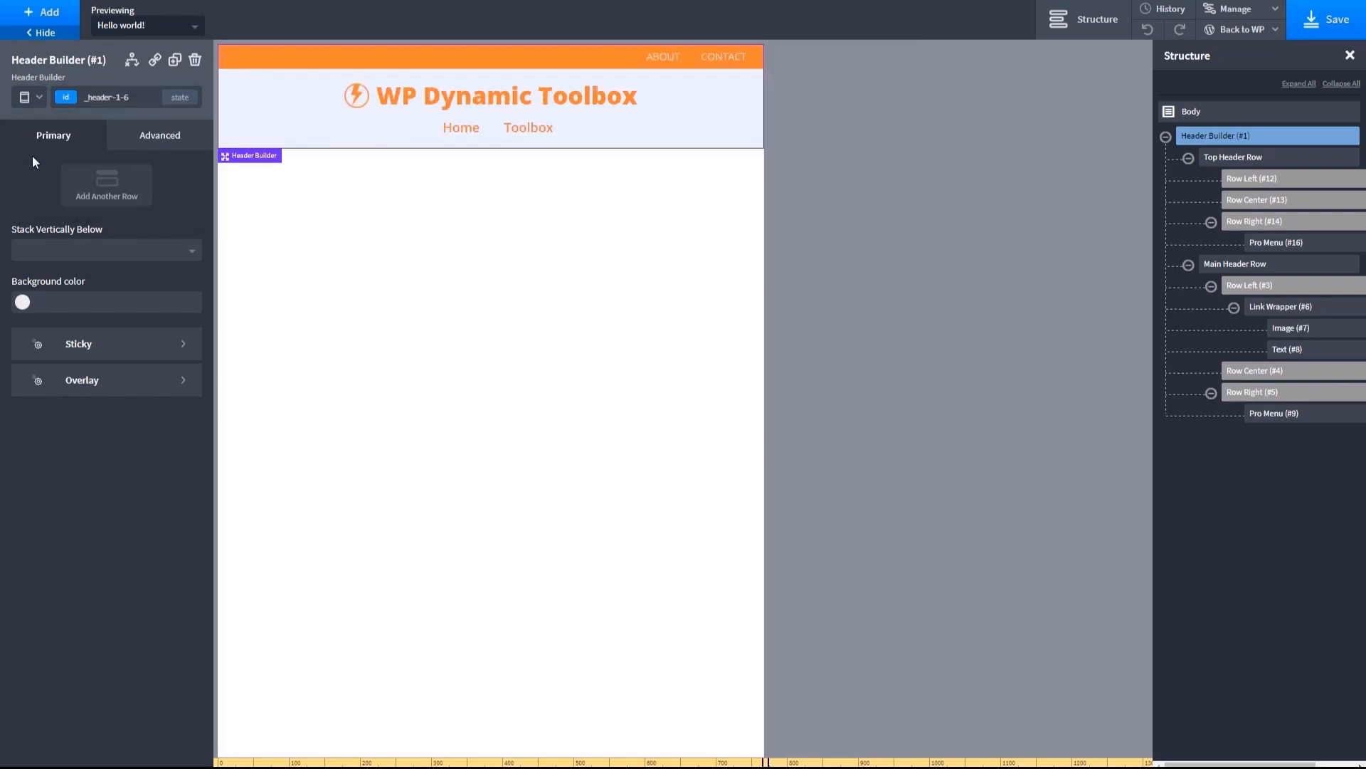
left_click(35, 99)
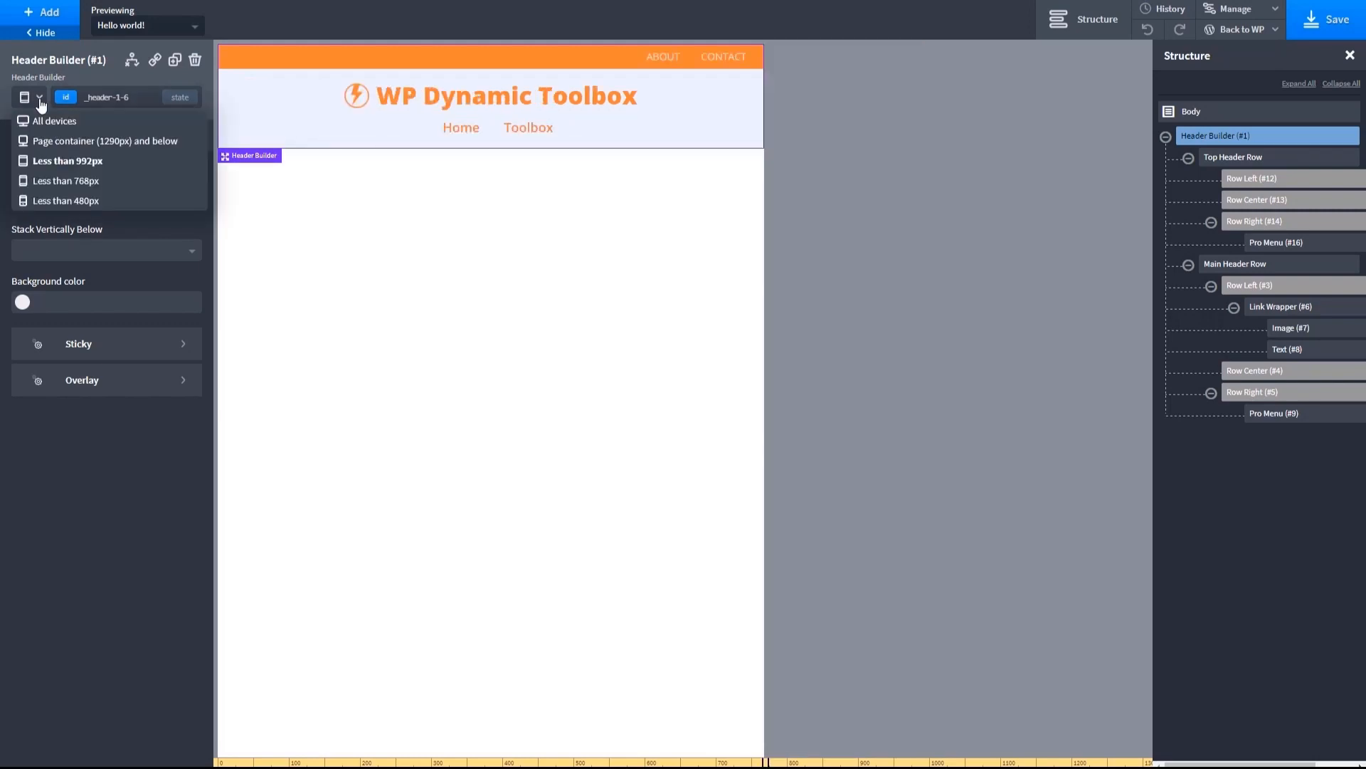
left_click(35, 181)
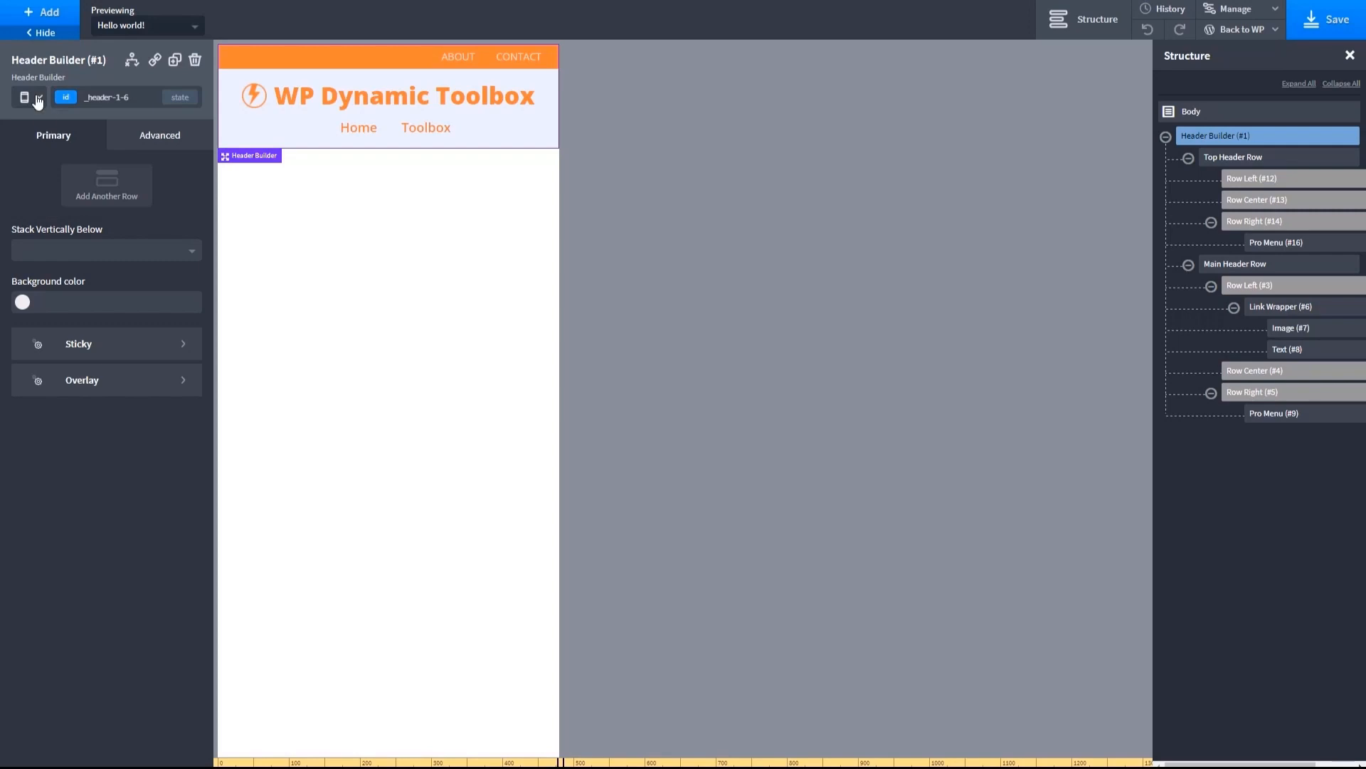
left_click(38, 103)
left_click(43, 202)
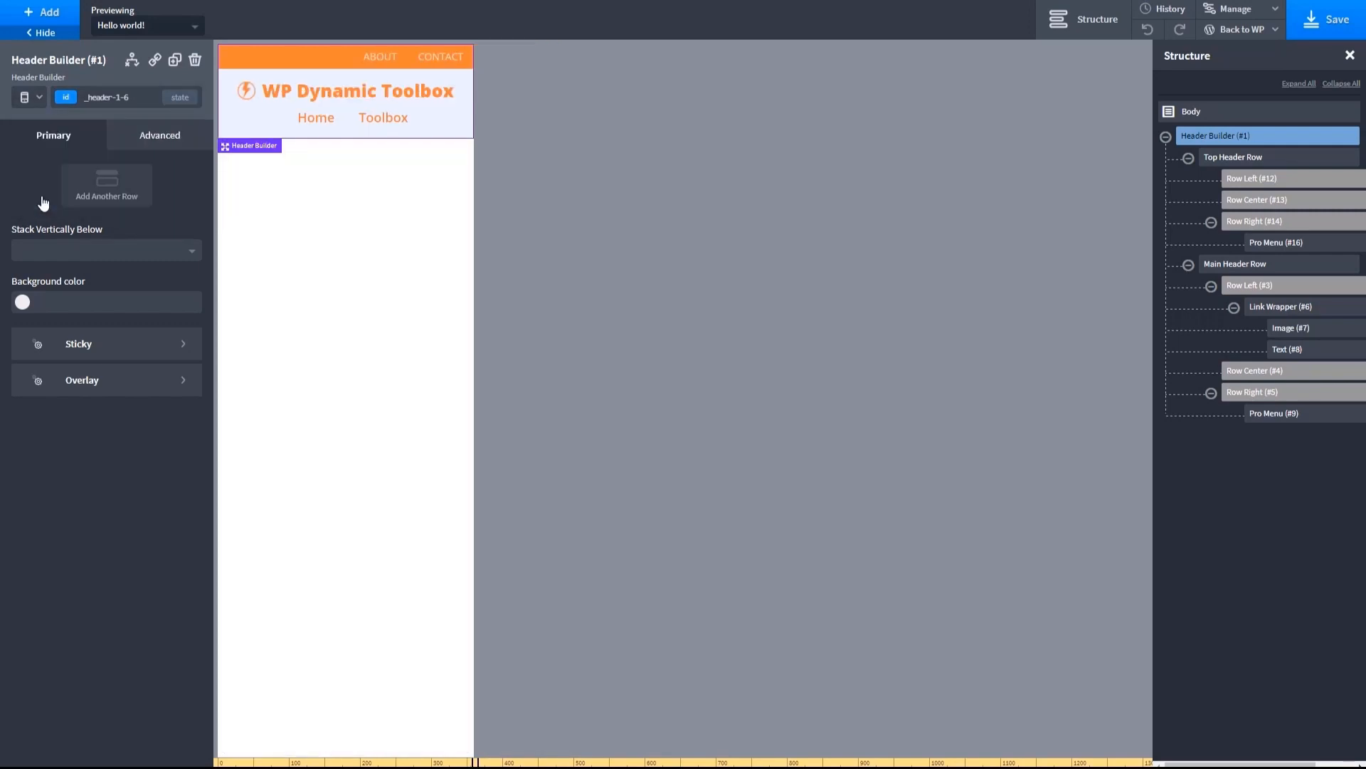
- Return the Top Header Row to the All devices view and save the template
left_click(274, 64)
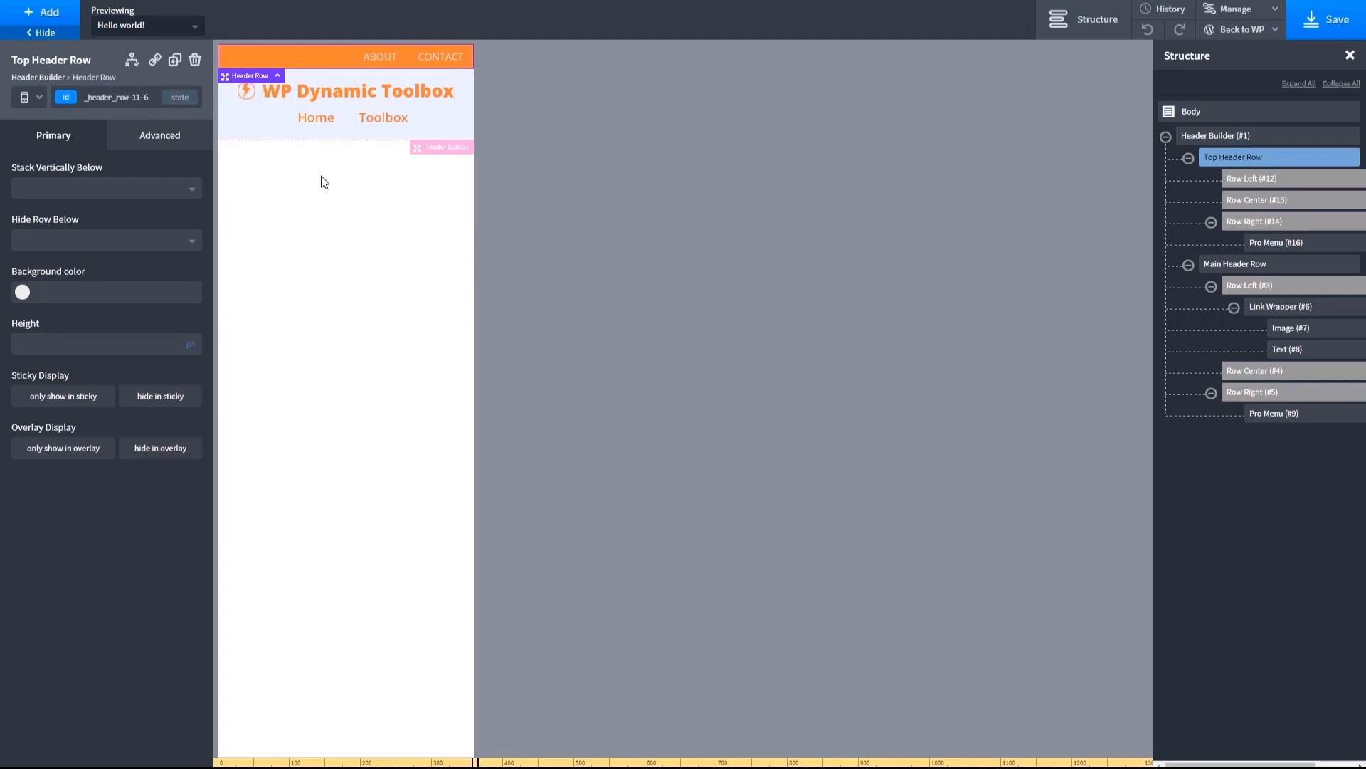
left_click(35, 100)
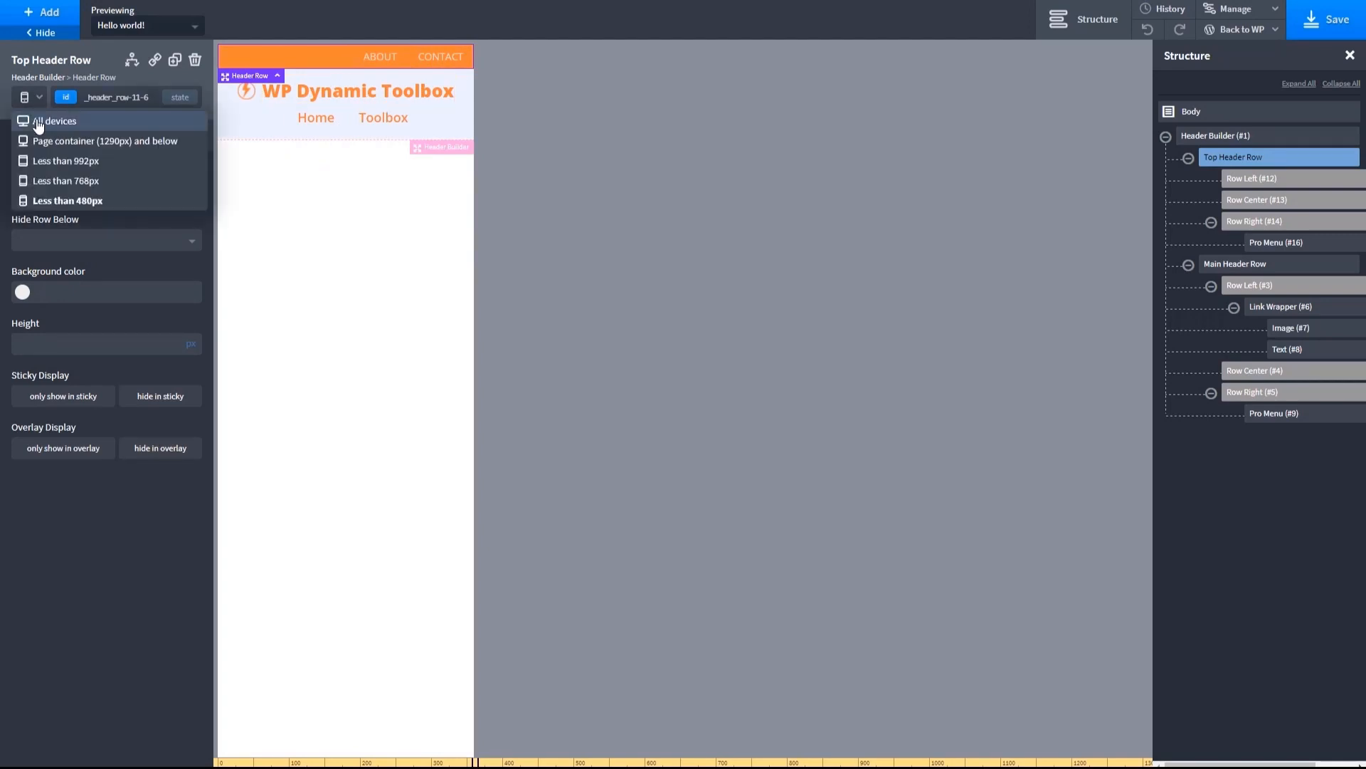
left_click(39, 120)
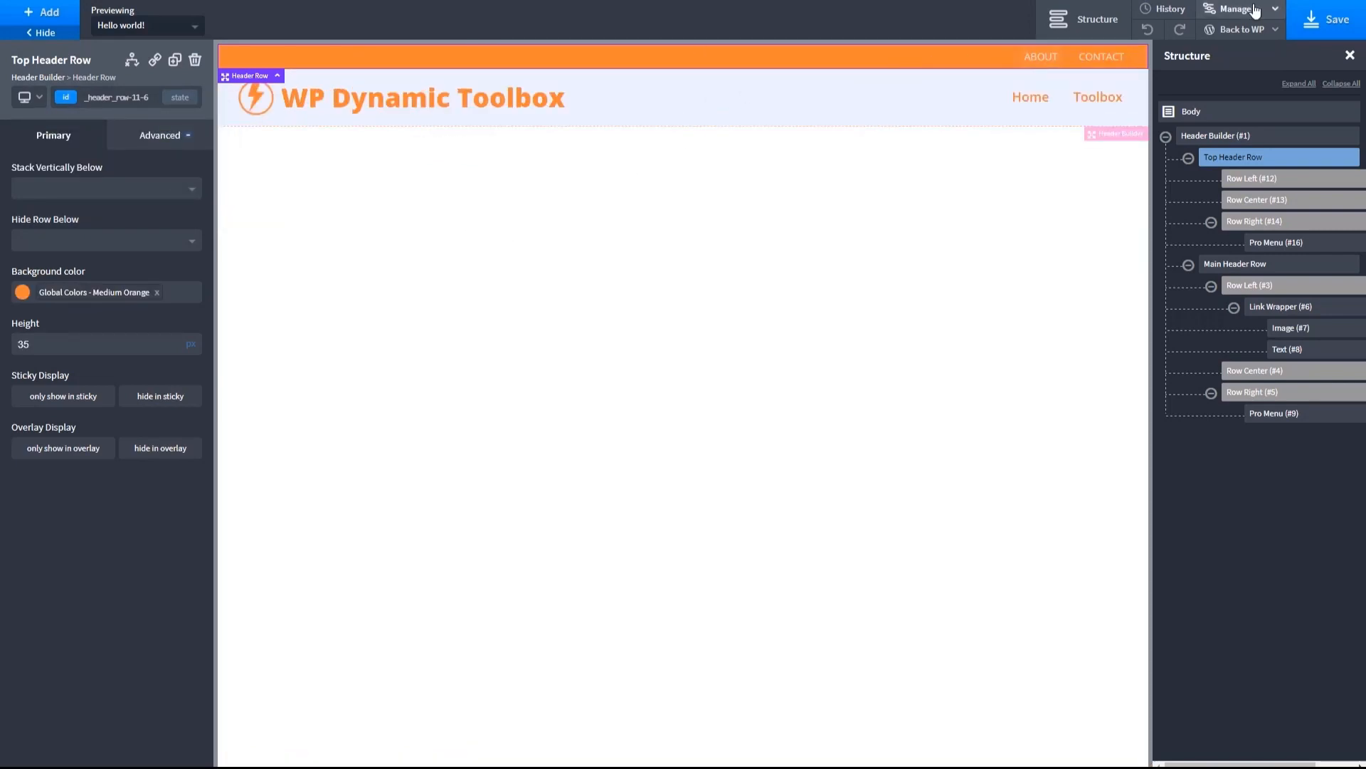
left_click(1313, 27)
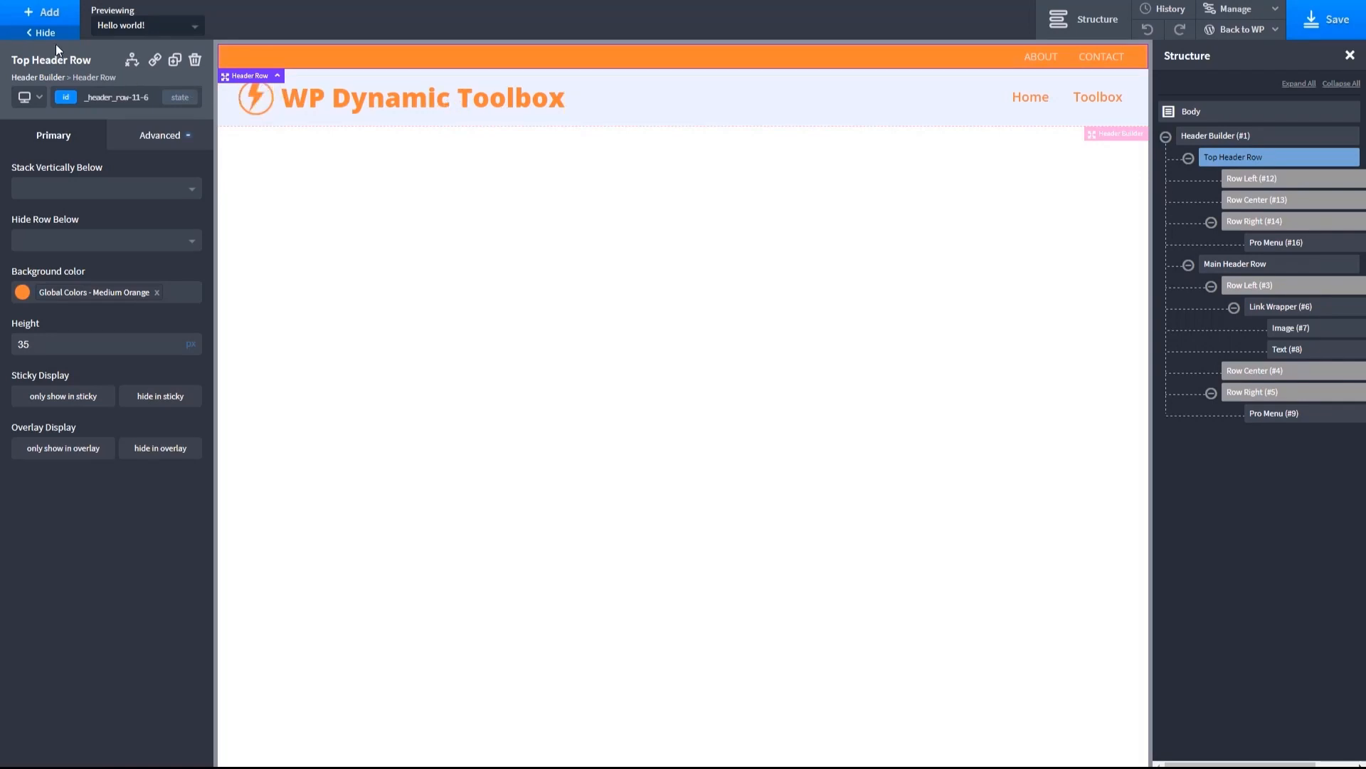
- Add a Section element below the header in the template
left_click(44, 14)
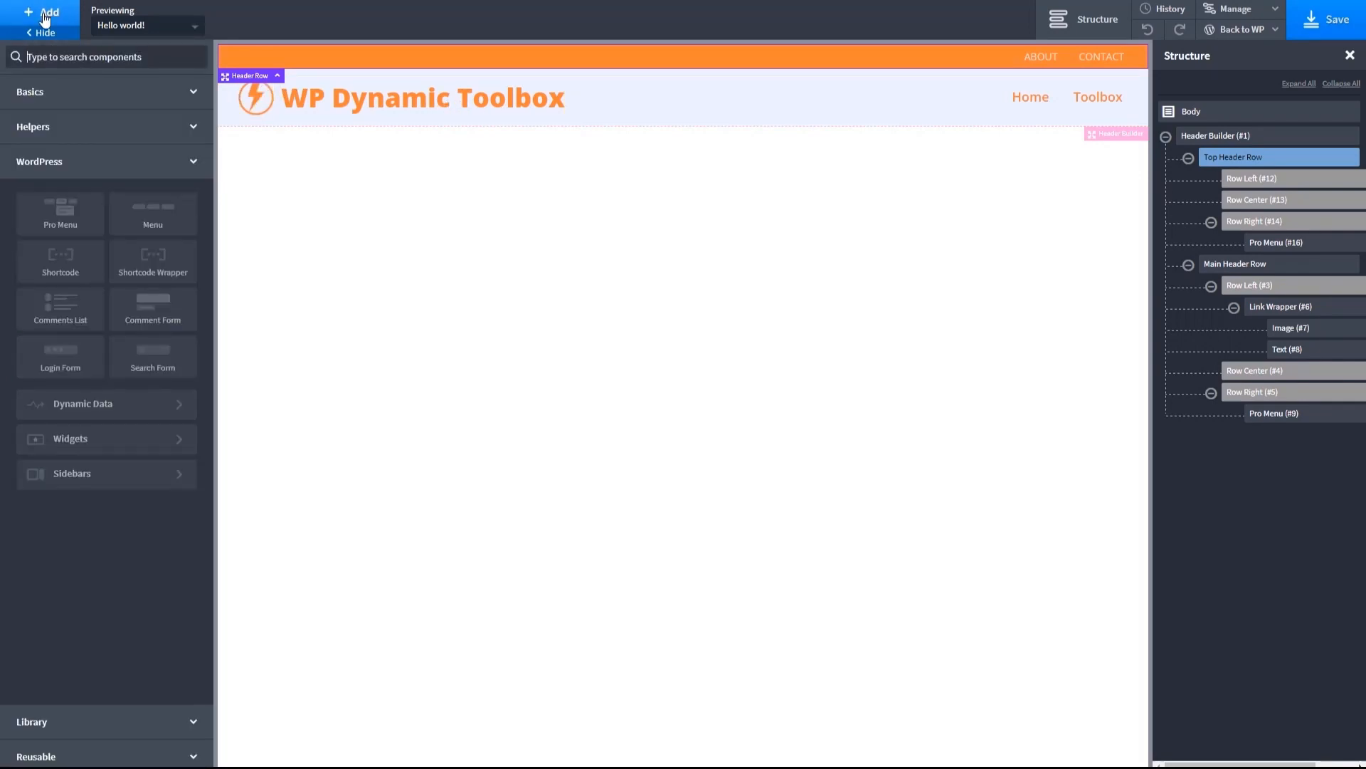
left_click(47, 127)
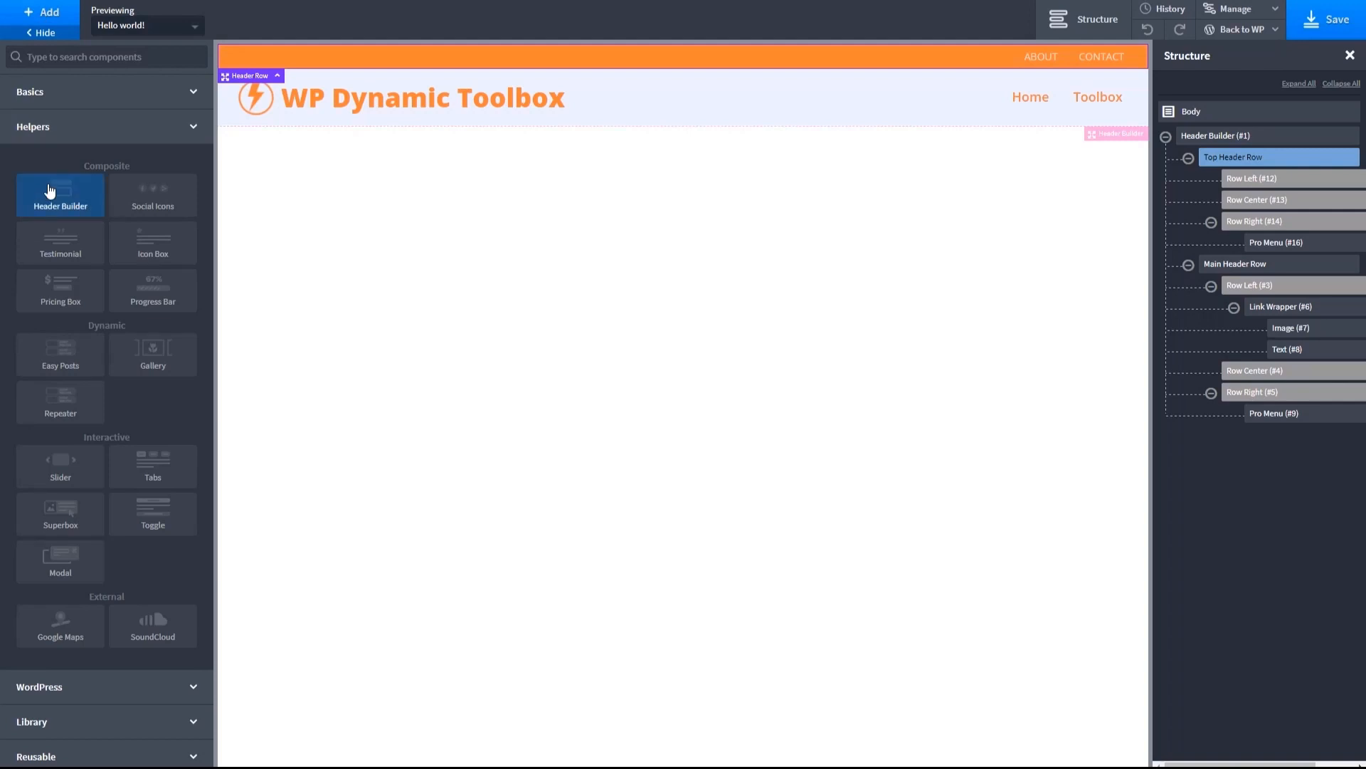
left_click(69, 93)
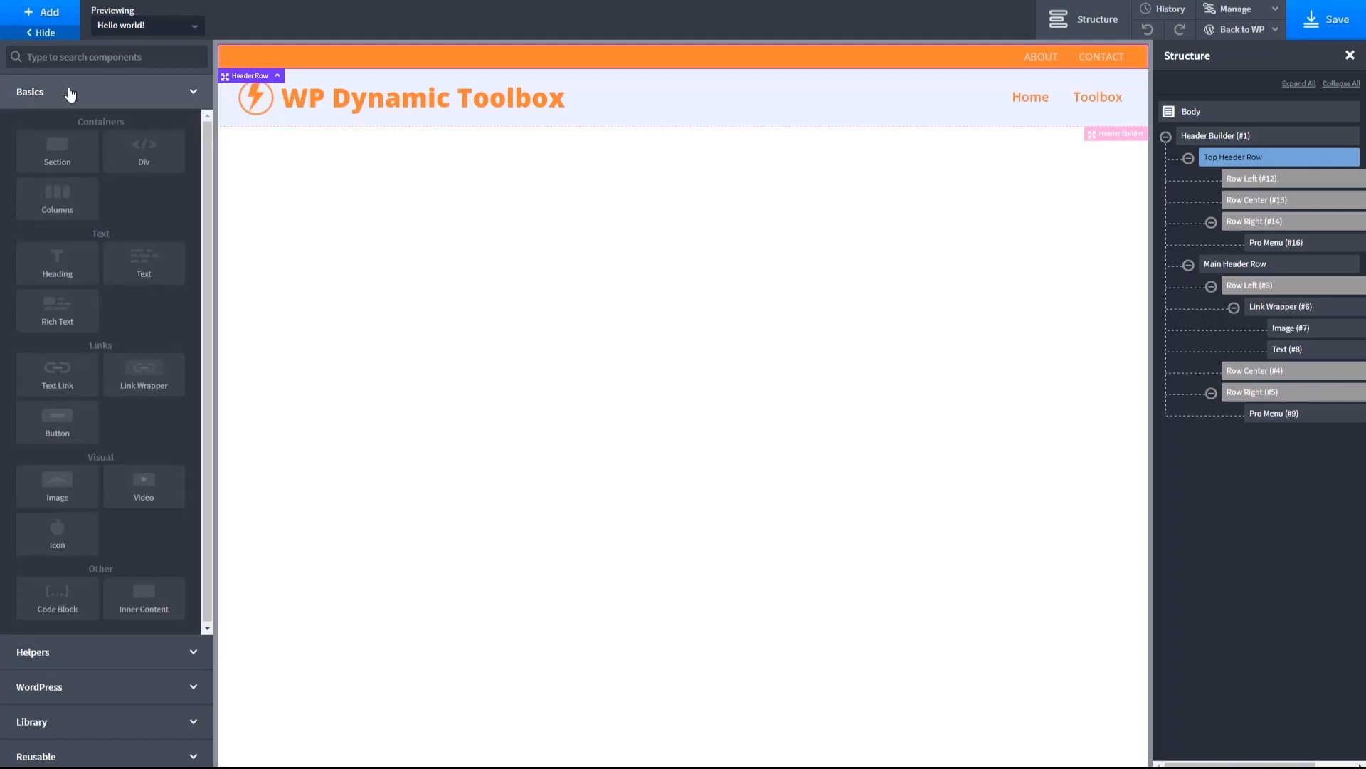
left_click(54, 153)
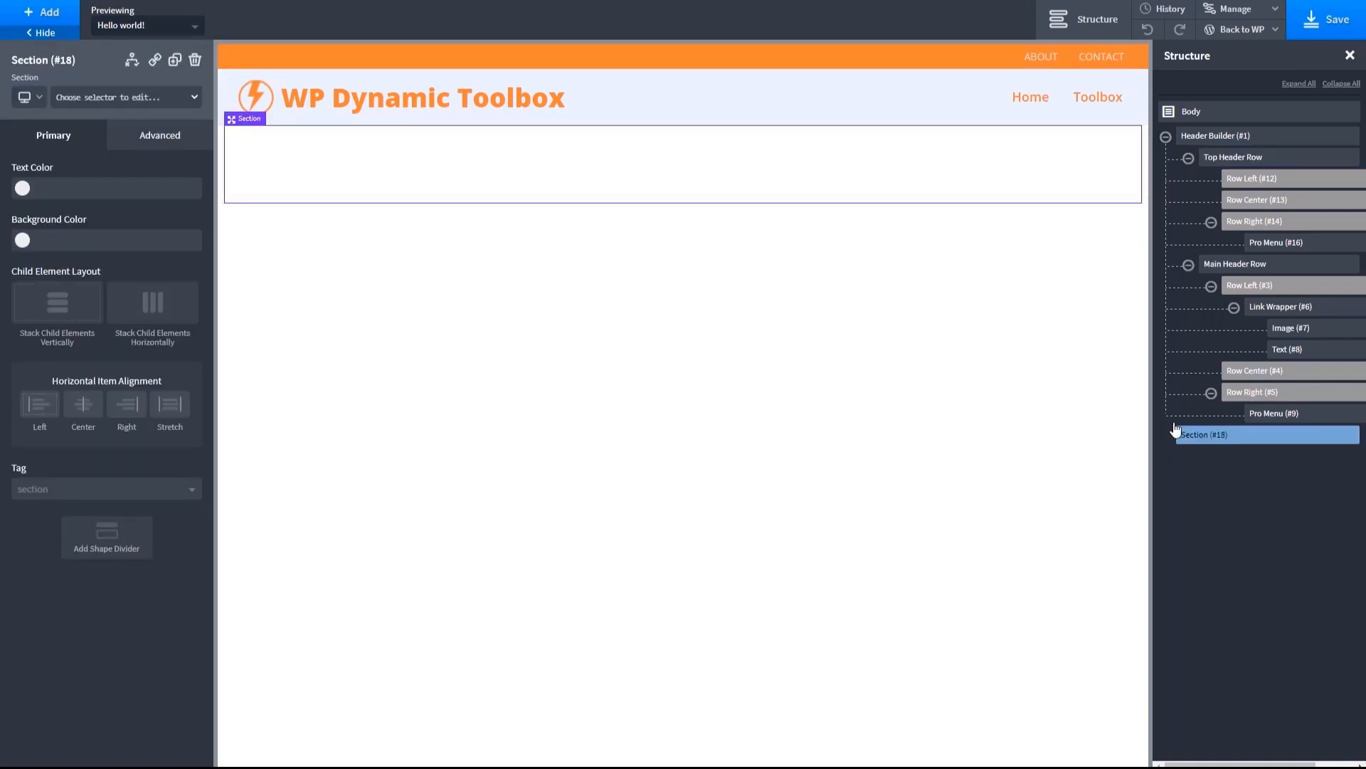
- Rename the new section as Footer Section
left_click(1332, 435)
left_click(1264, 504)
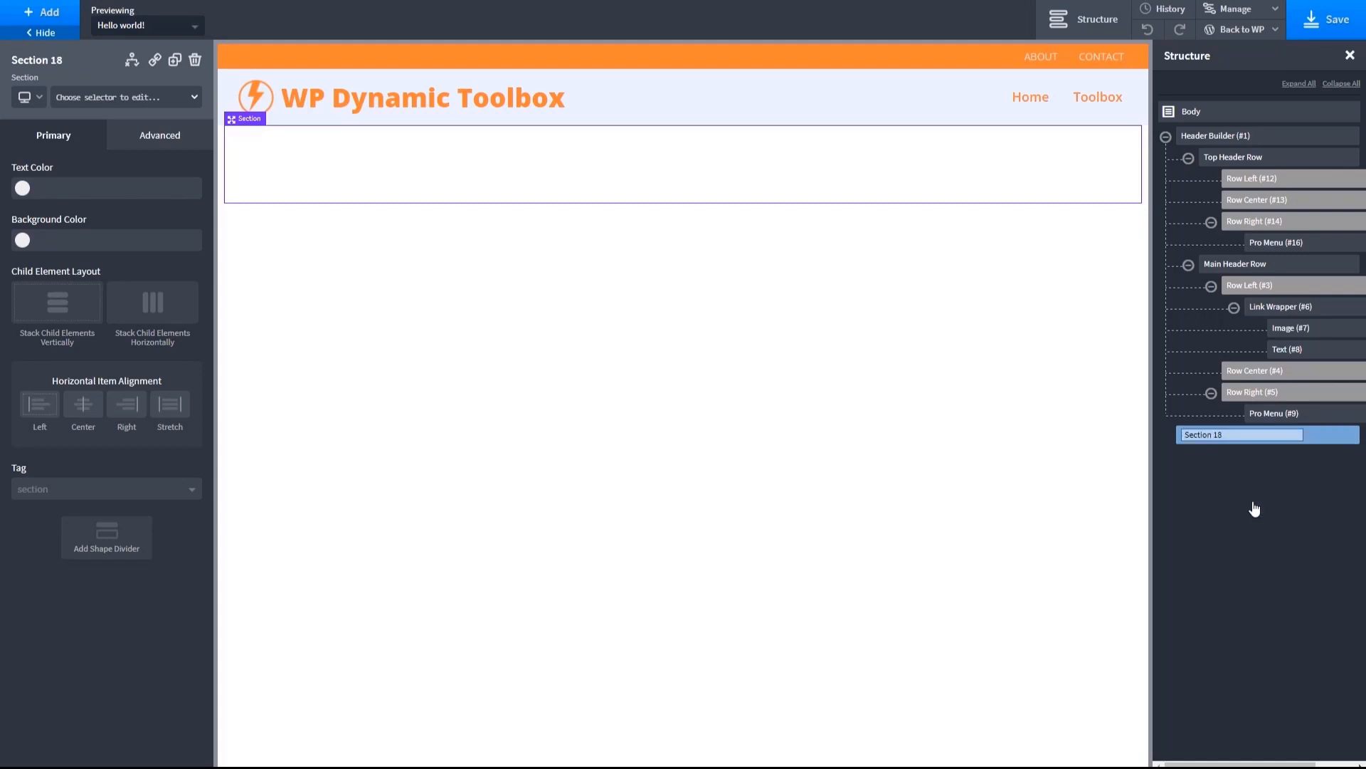
type("Footer")
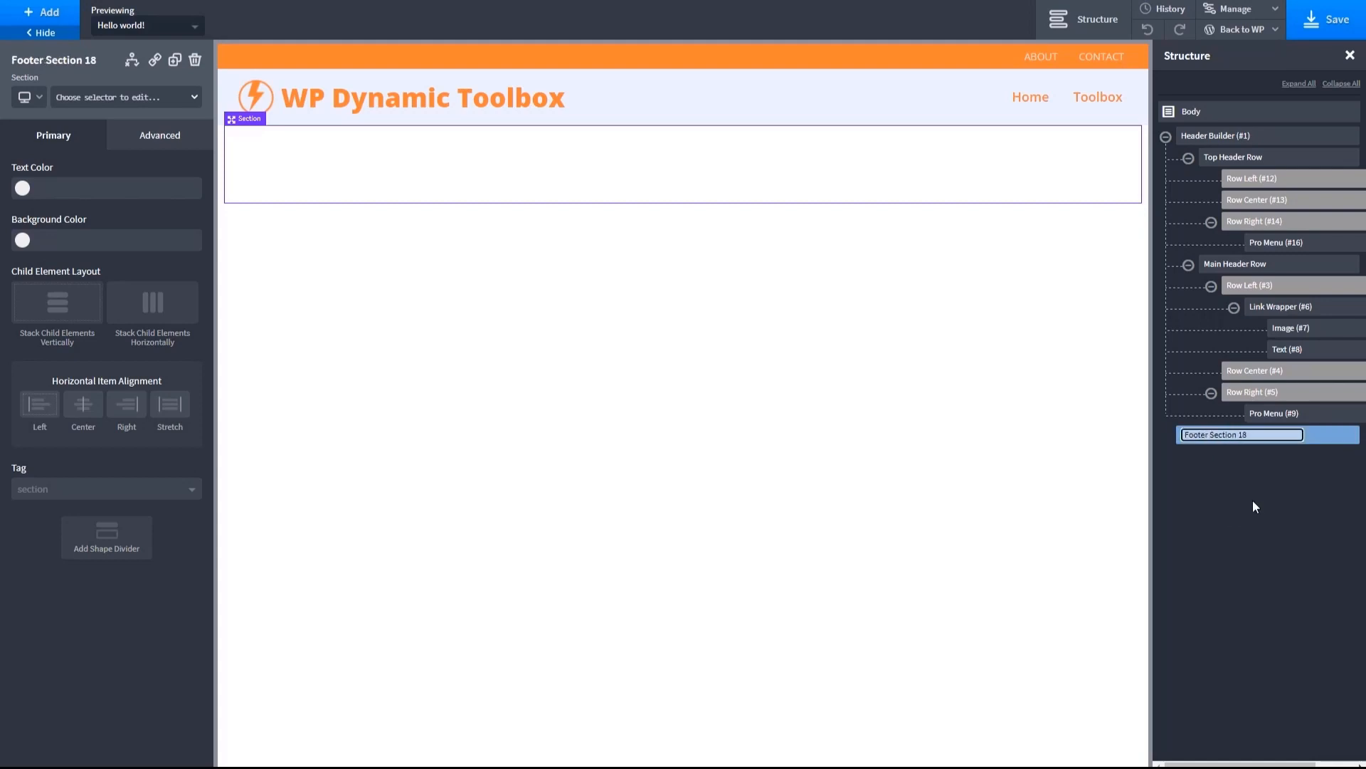
key("BackSpace")
key("BackSpace")
key("BackSpace")
- Reduce the Footer Section's vertical padding and give it a Blue White background with Medium Orange text
left_click_drag(580, 172, 598, 143)
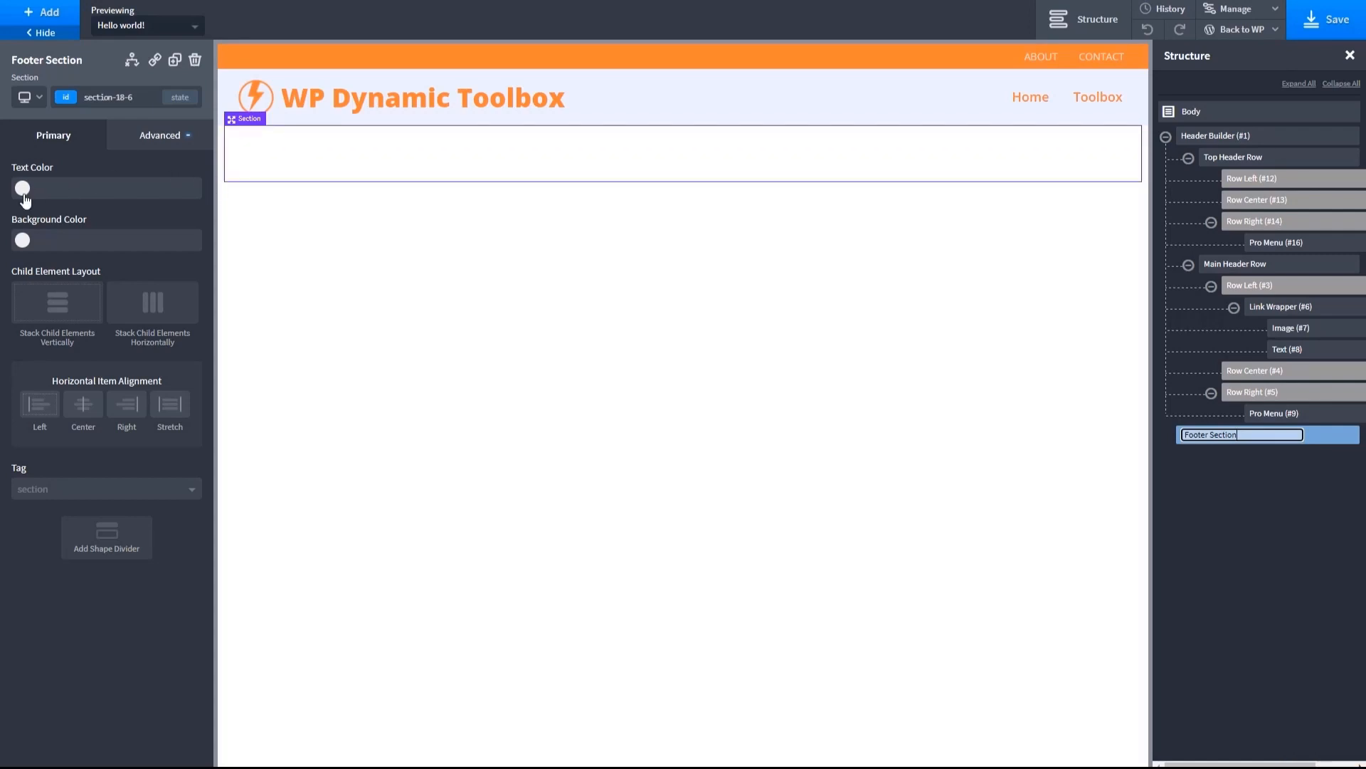
left_click(23, 242)
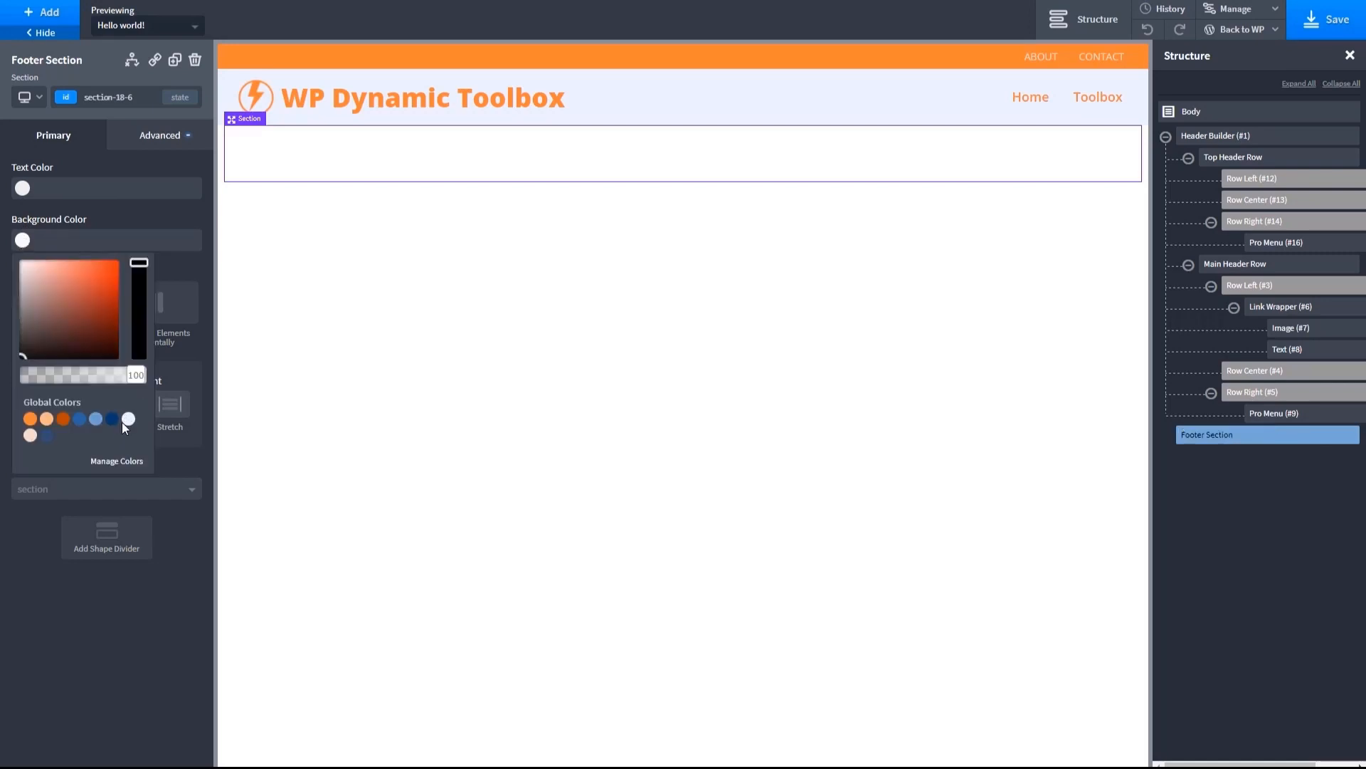
left_click(128, 419)
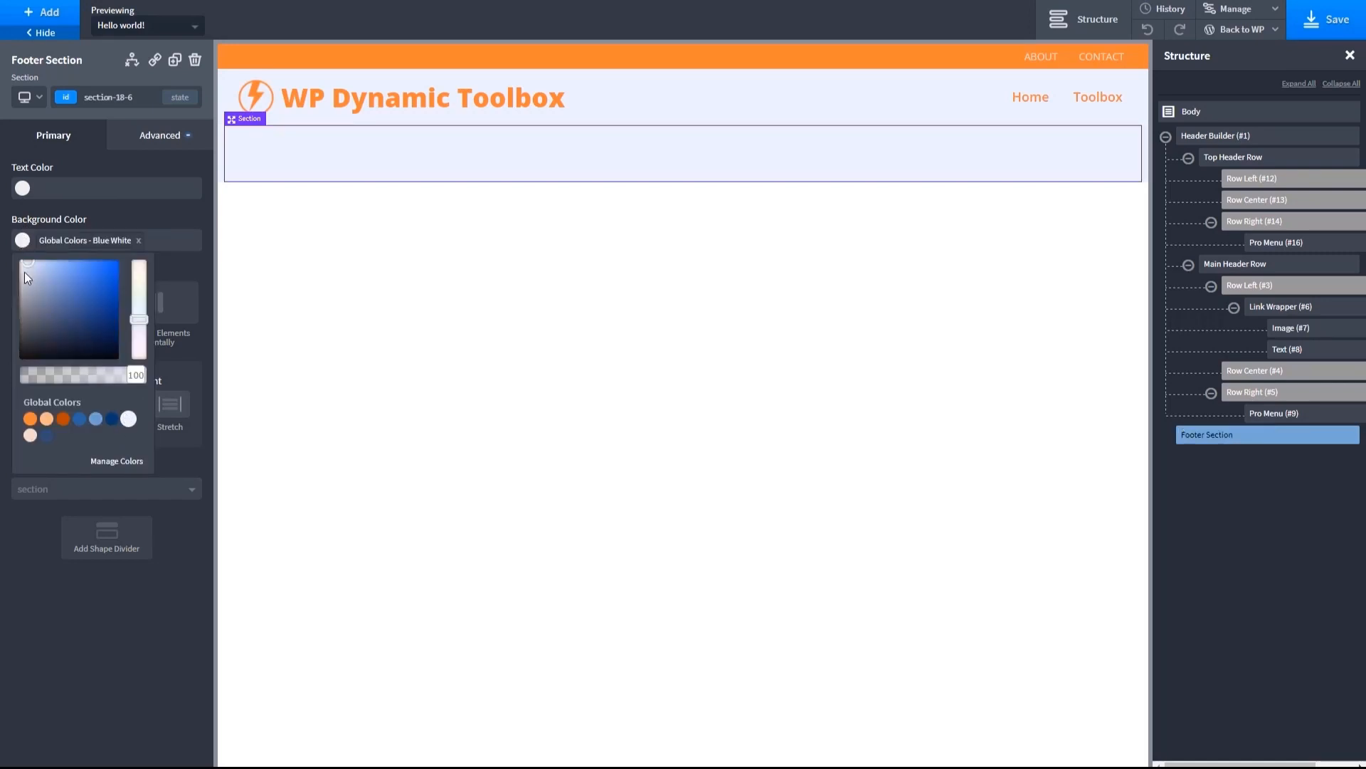
left_click(23, 188)
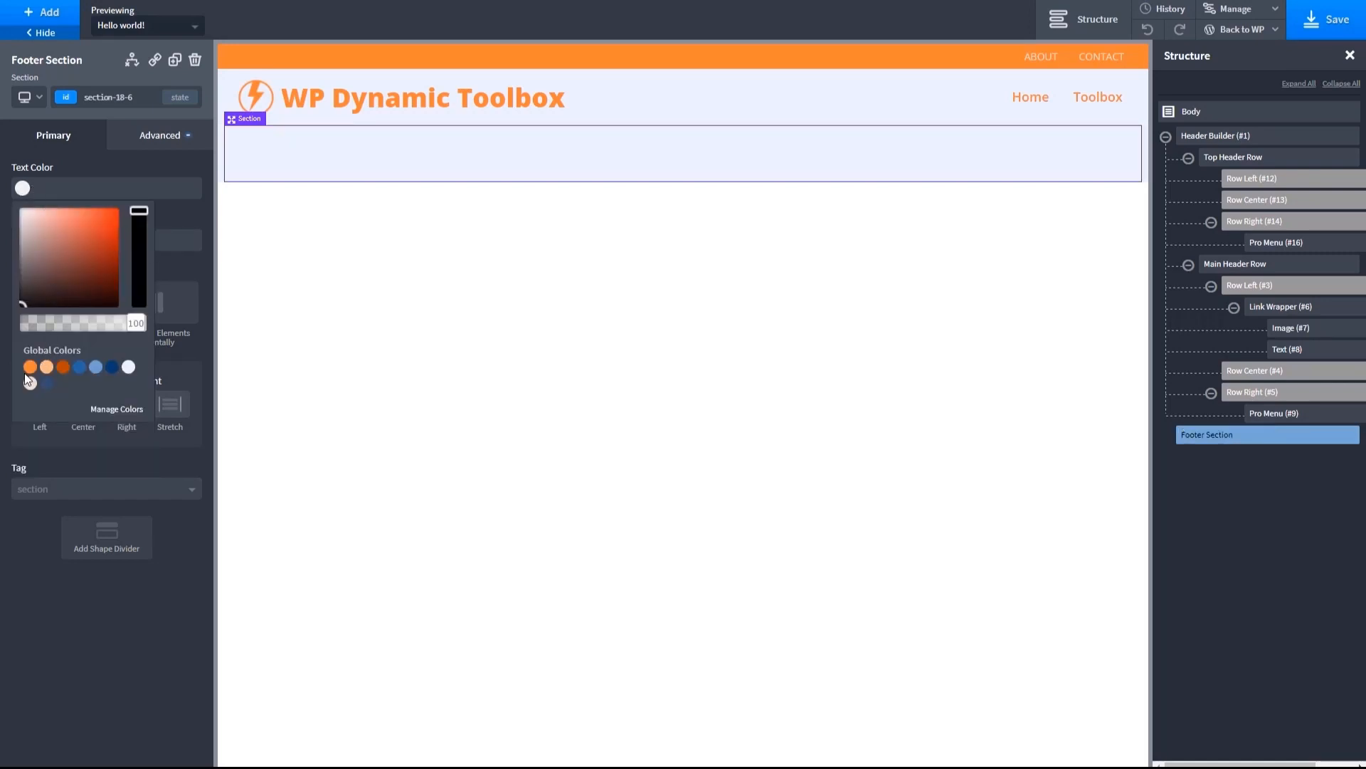
left_click(29, 369)
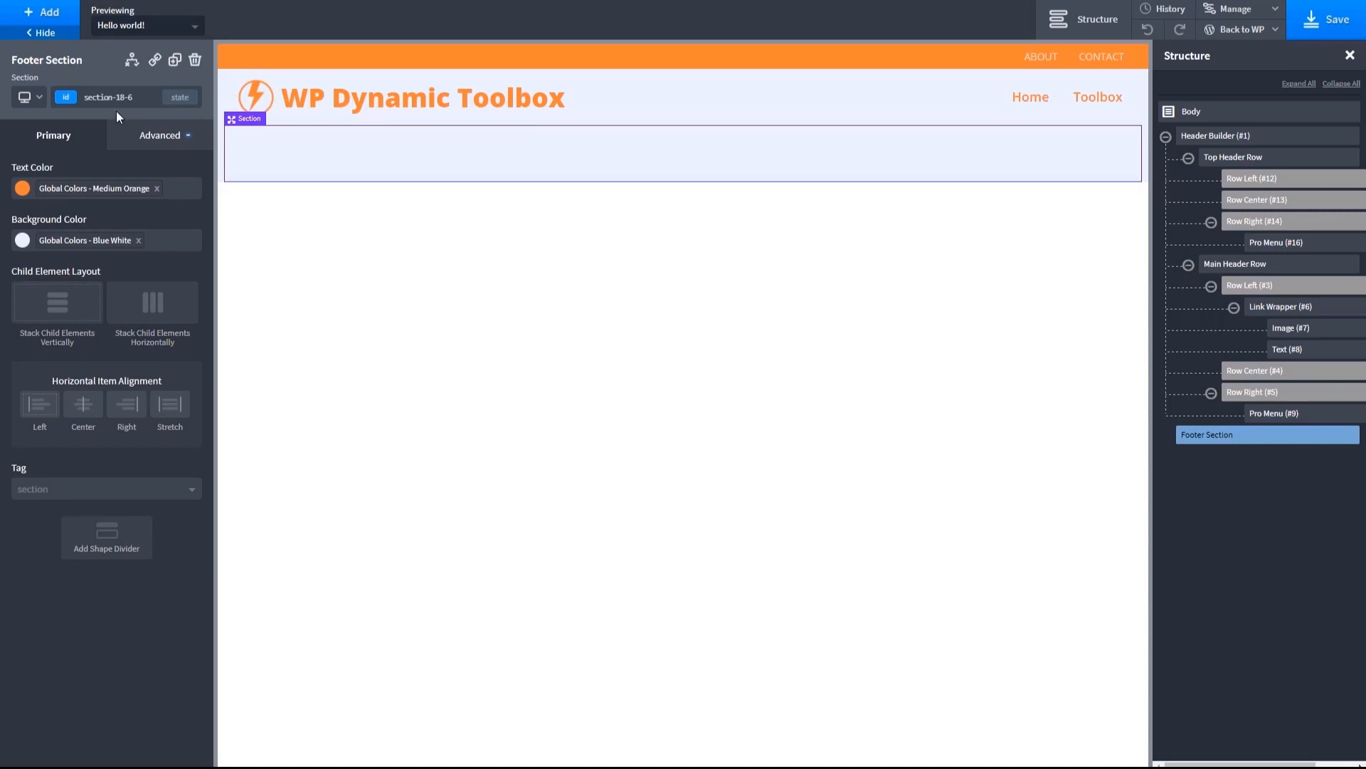
- Add a Code Block to the Footer Section and center the section's items horizontally
left_click(36, 18)
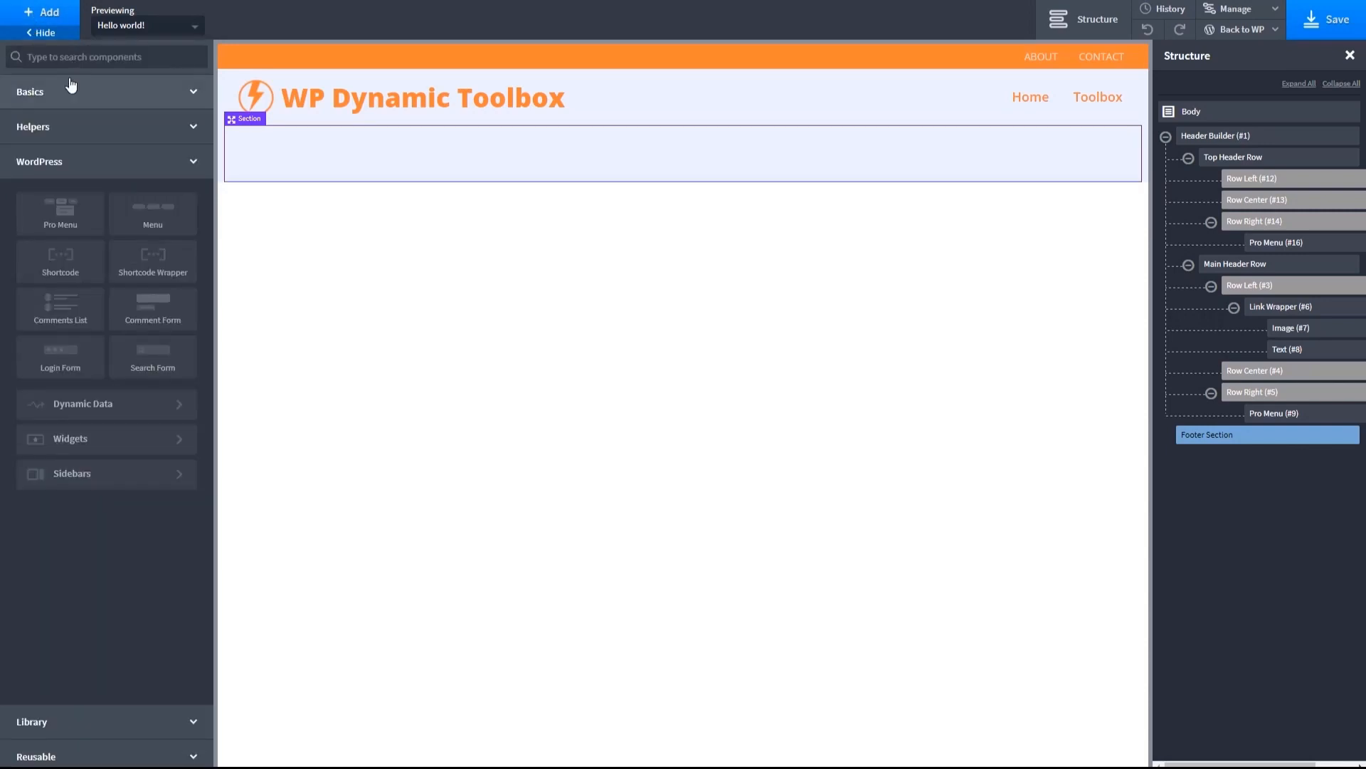
left_click(71, 87)
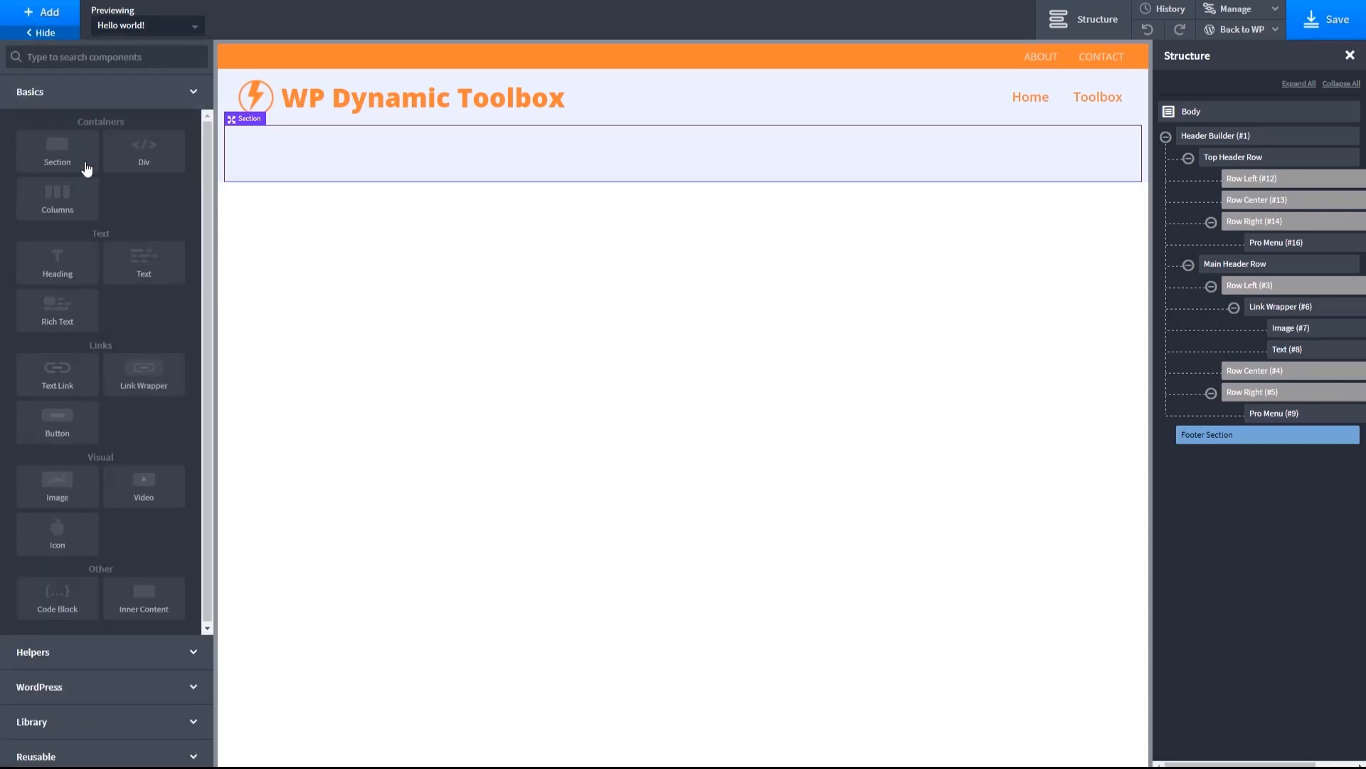
left_click(62, 602)
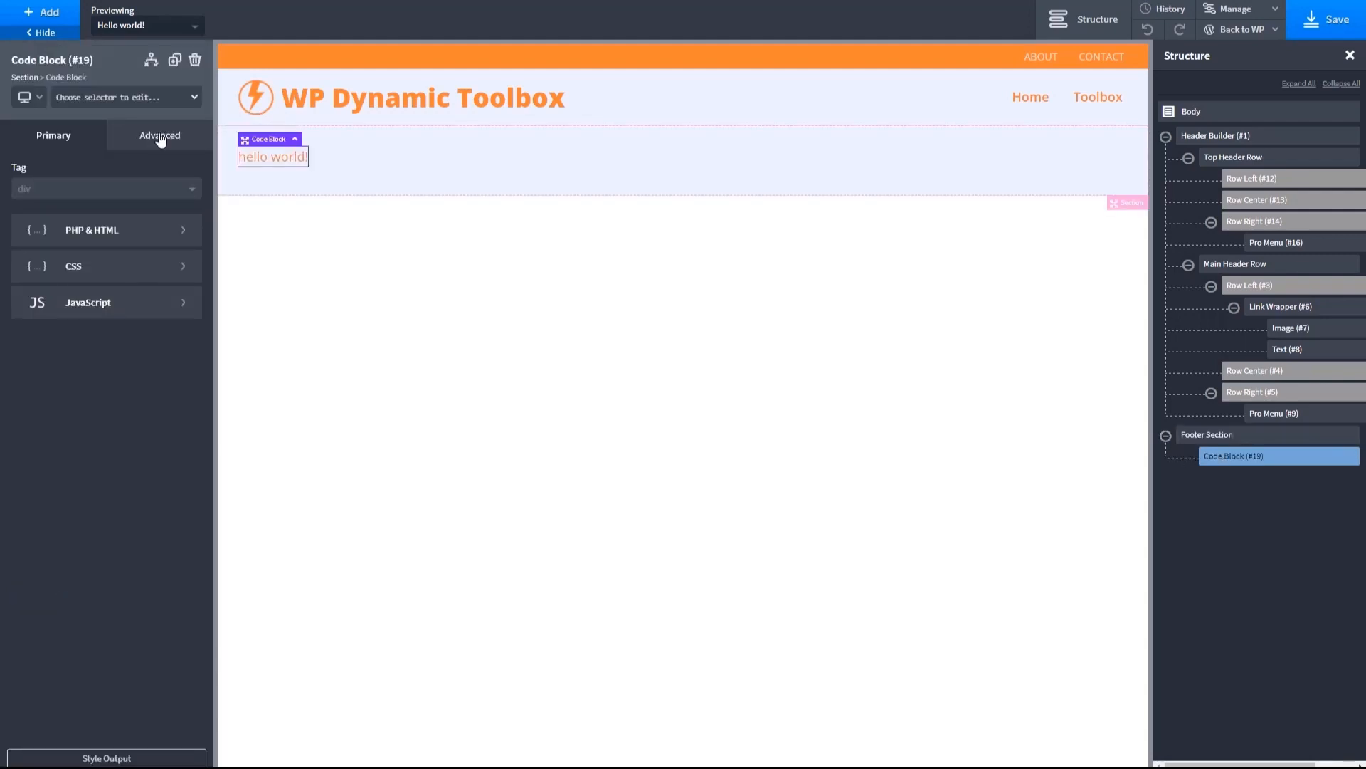
left_click(377, 135)
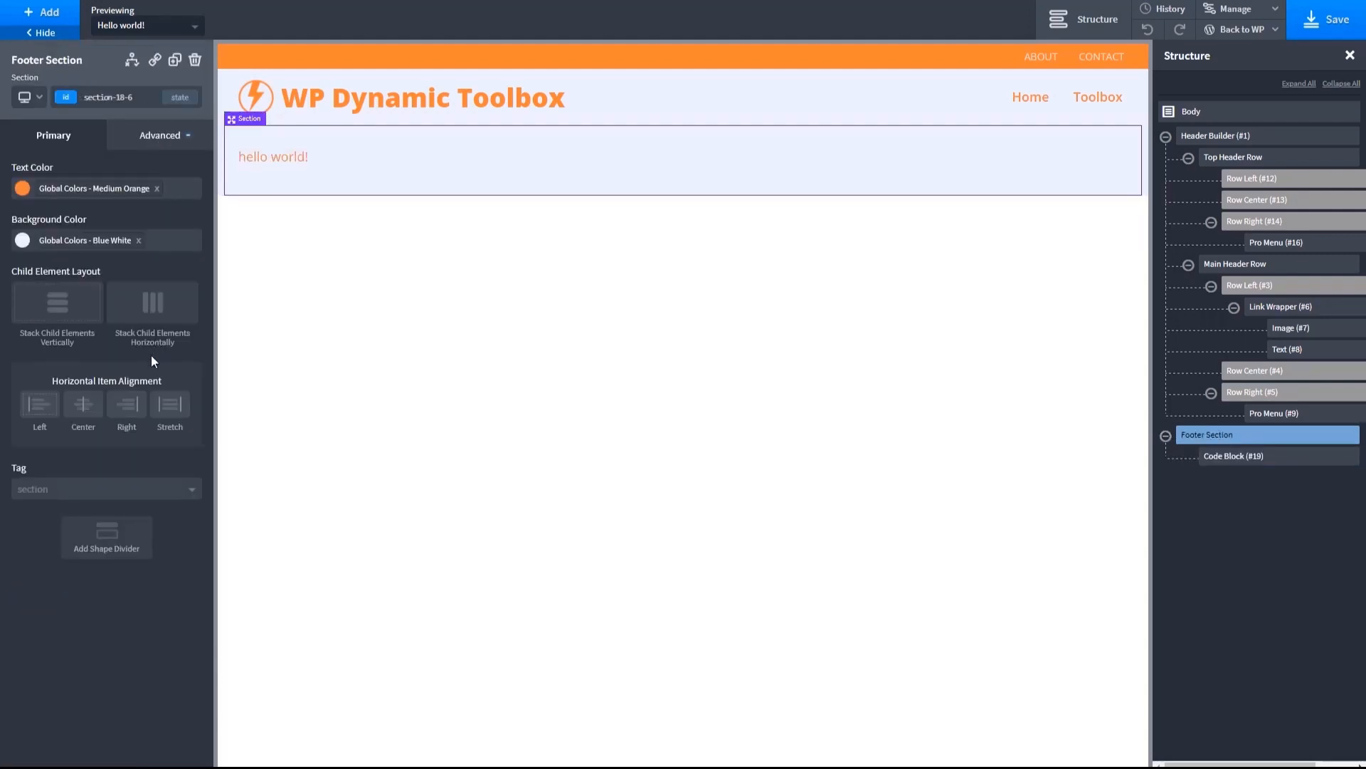
left_click(84, 407)
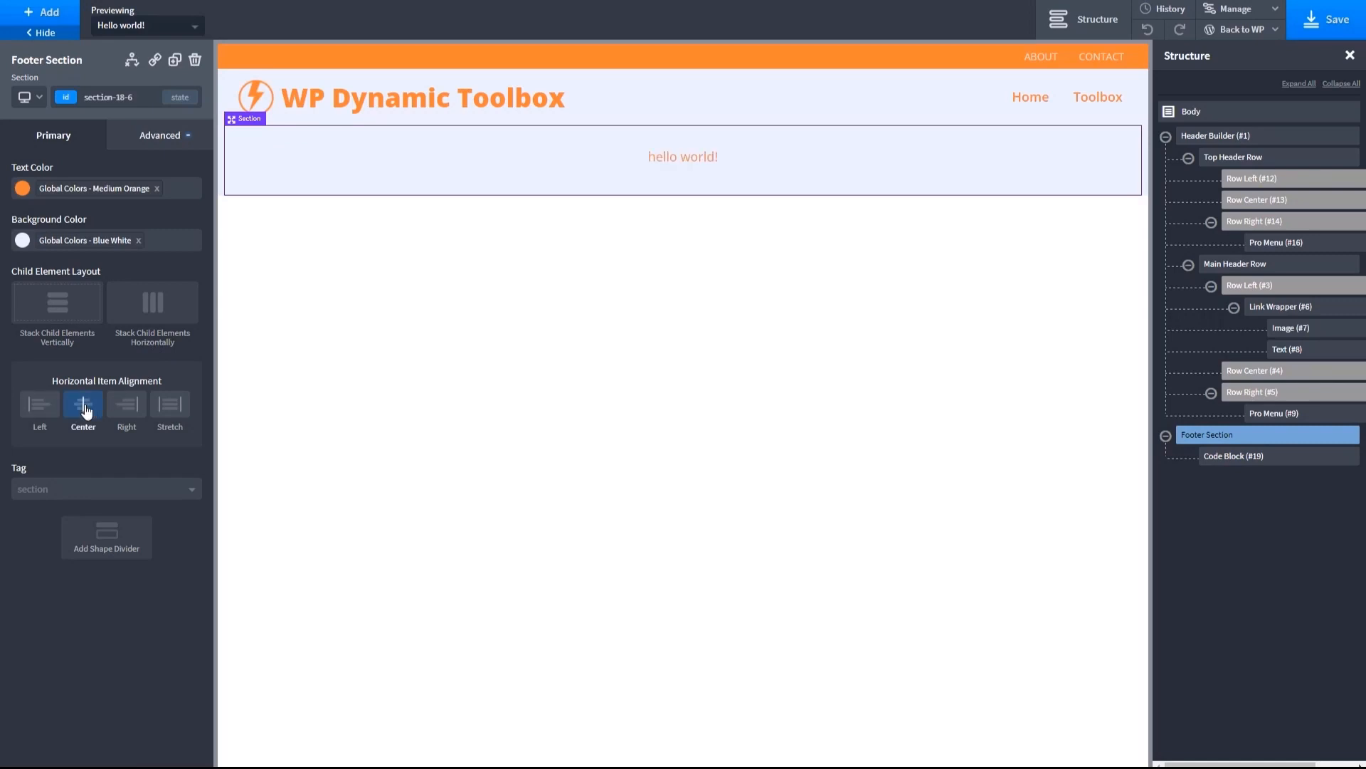
left_click(666, 160)
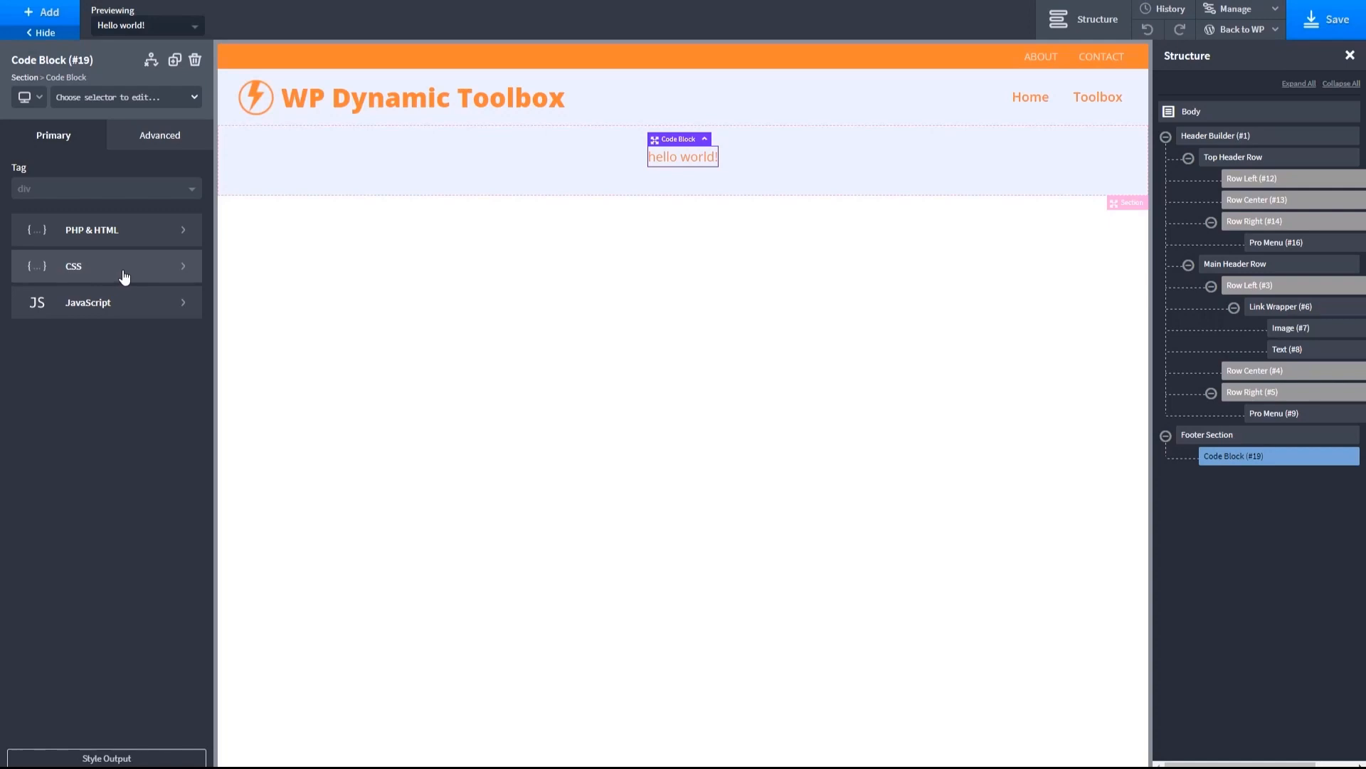
left_click(126, 232)
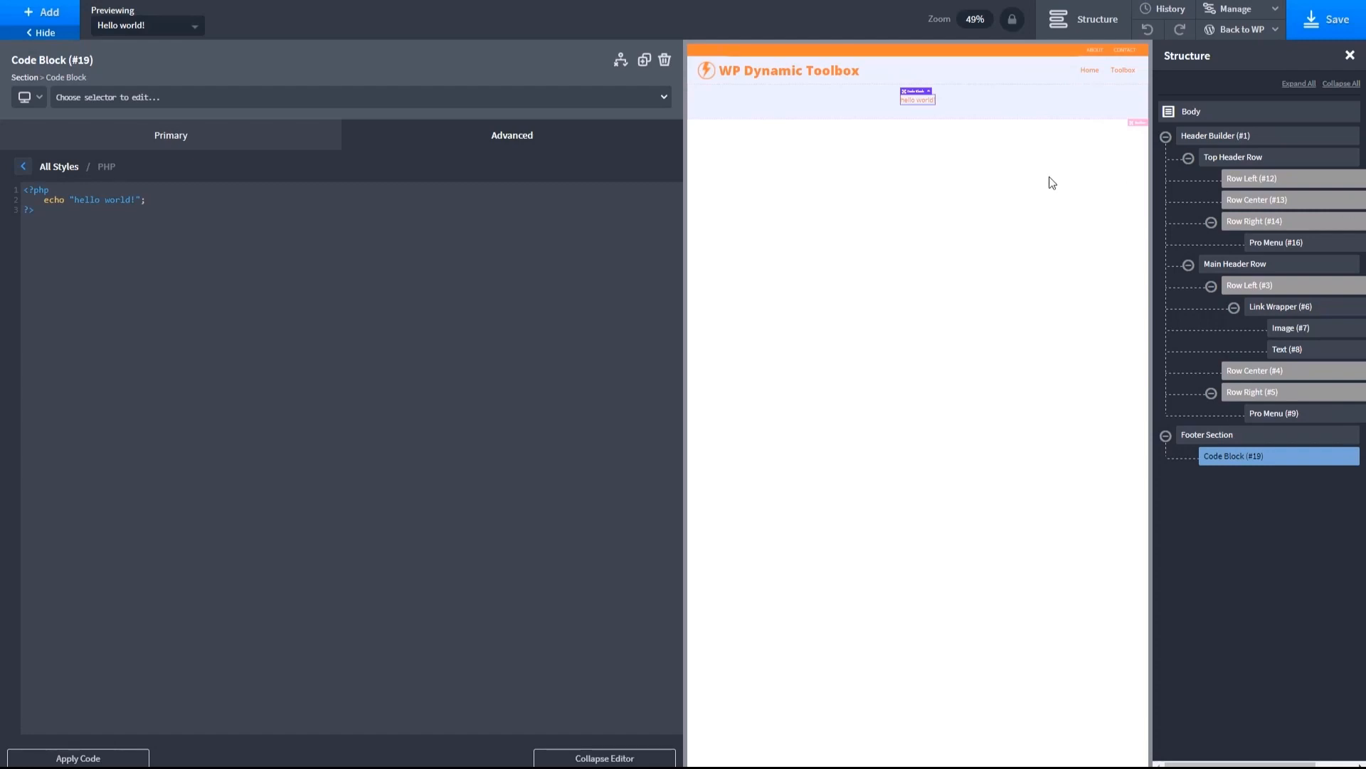
left_click_drag(37, 212, 6, 183)
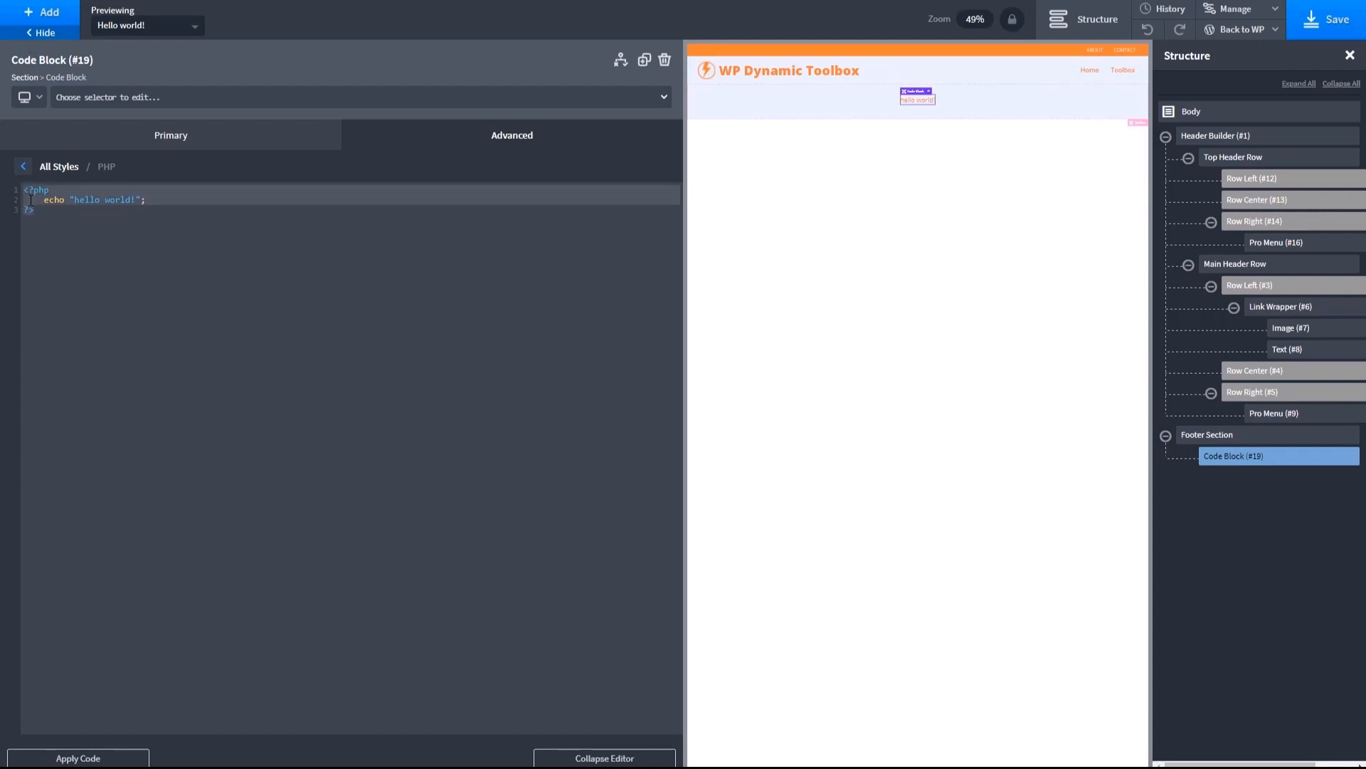
type("Copyright &copy; <?php echo date('Y'); ?> <a href=\"https://www.webtng.com\" class=\"footer-link\">WebTNG</a>")
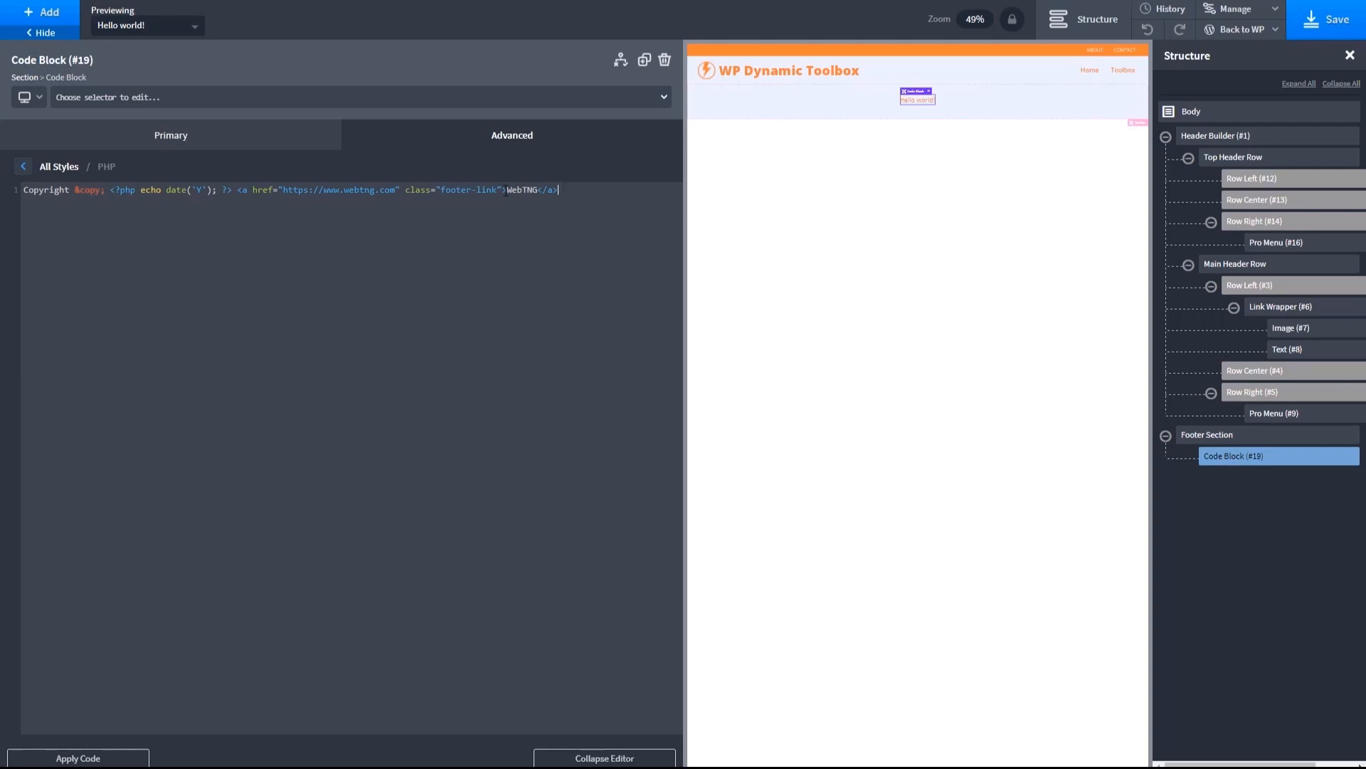
left_click(87, 756)
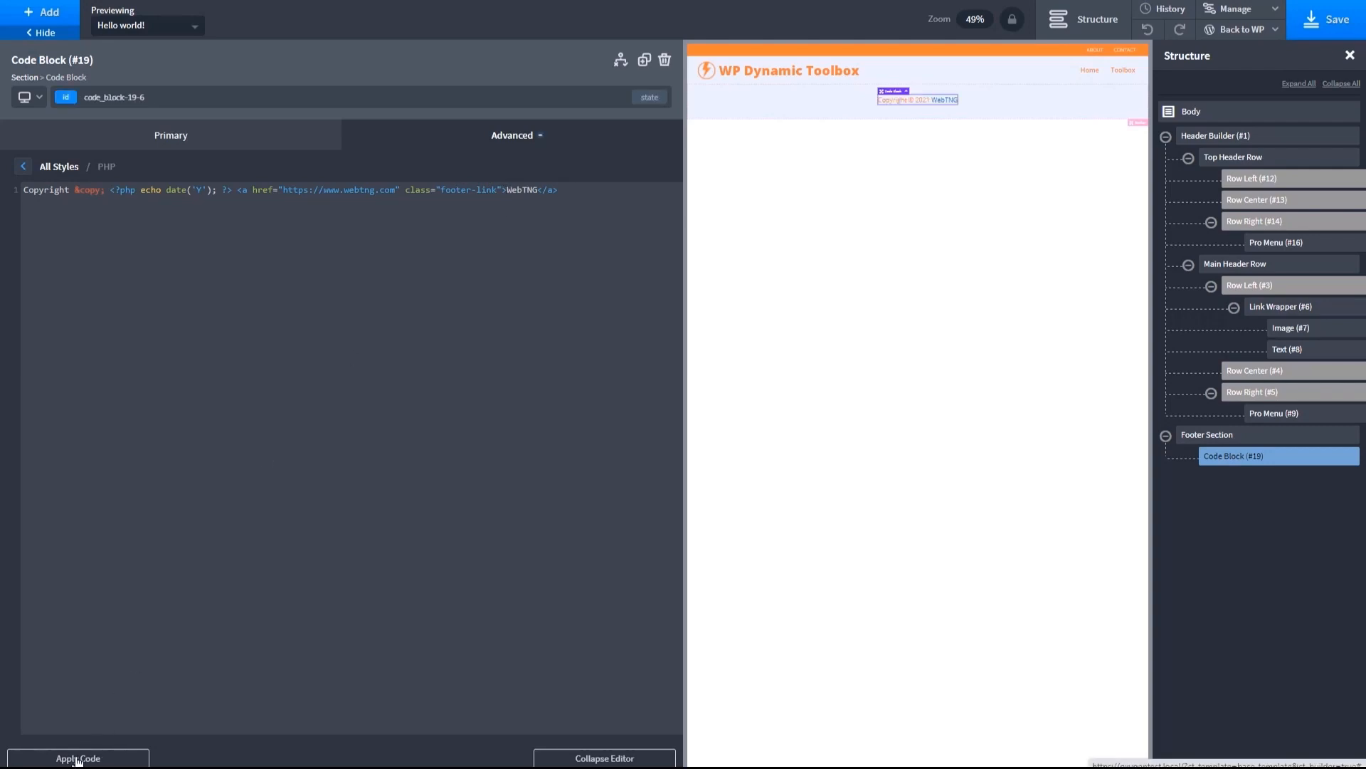
left_click(569, 756)
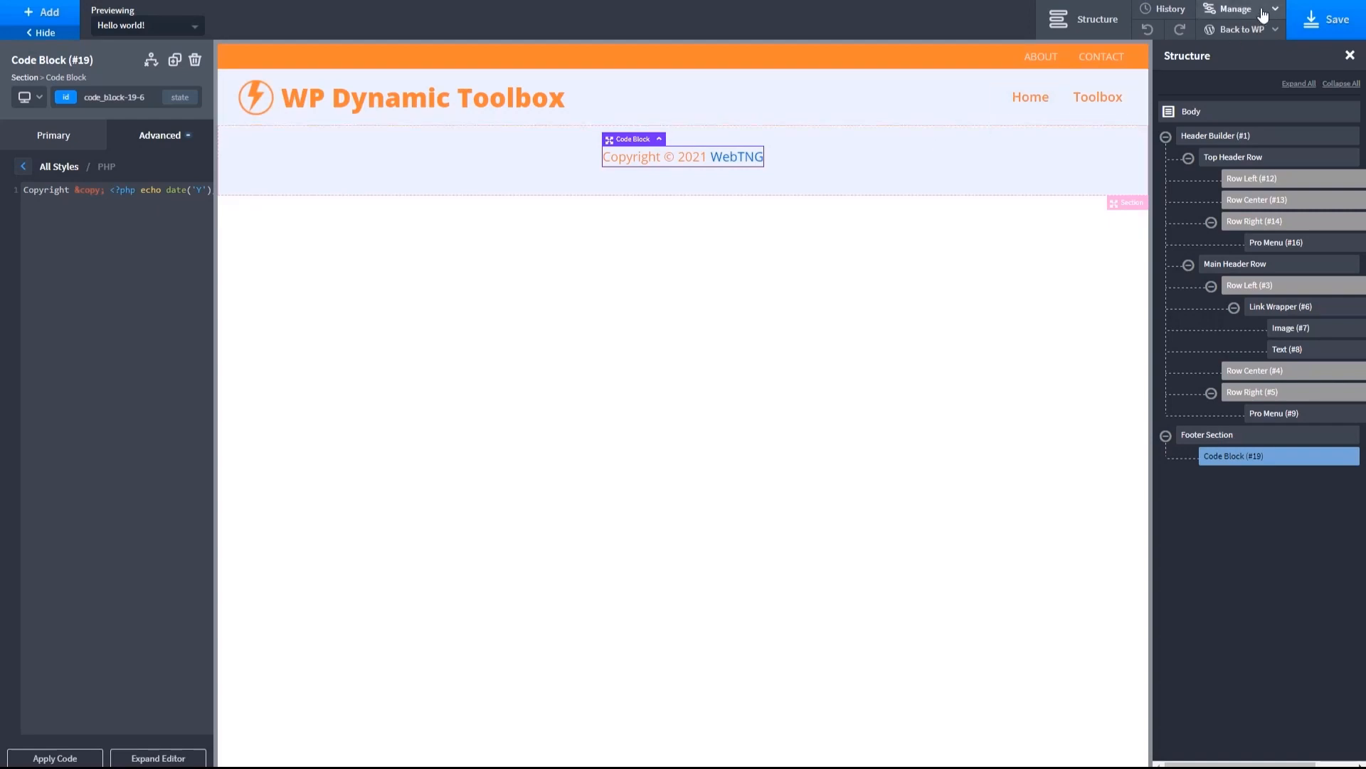
- Open the site stylesheet and paste a #footer-content-div rule with a 16px font size
left_click(1229, 14)
left_click(1231, 59)
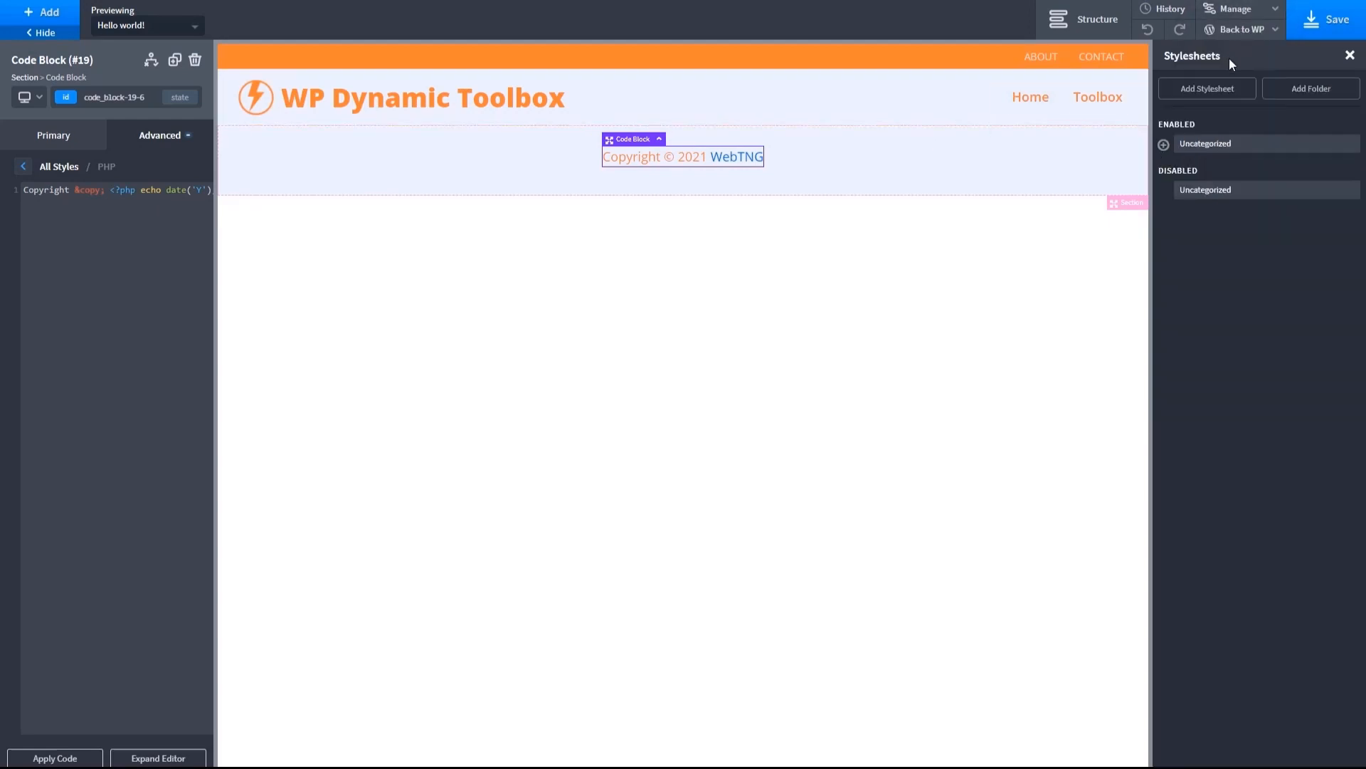
left_click(1164, 145)
type("#footer-content-div {   font-size: 16px; }")
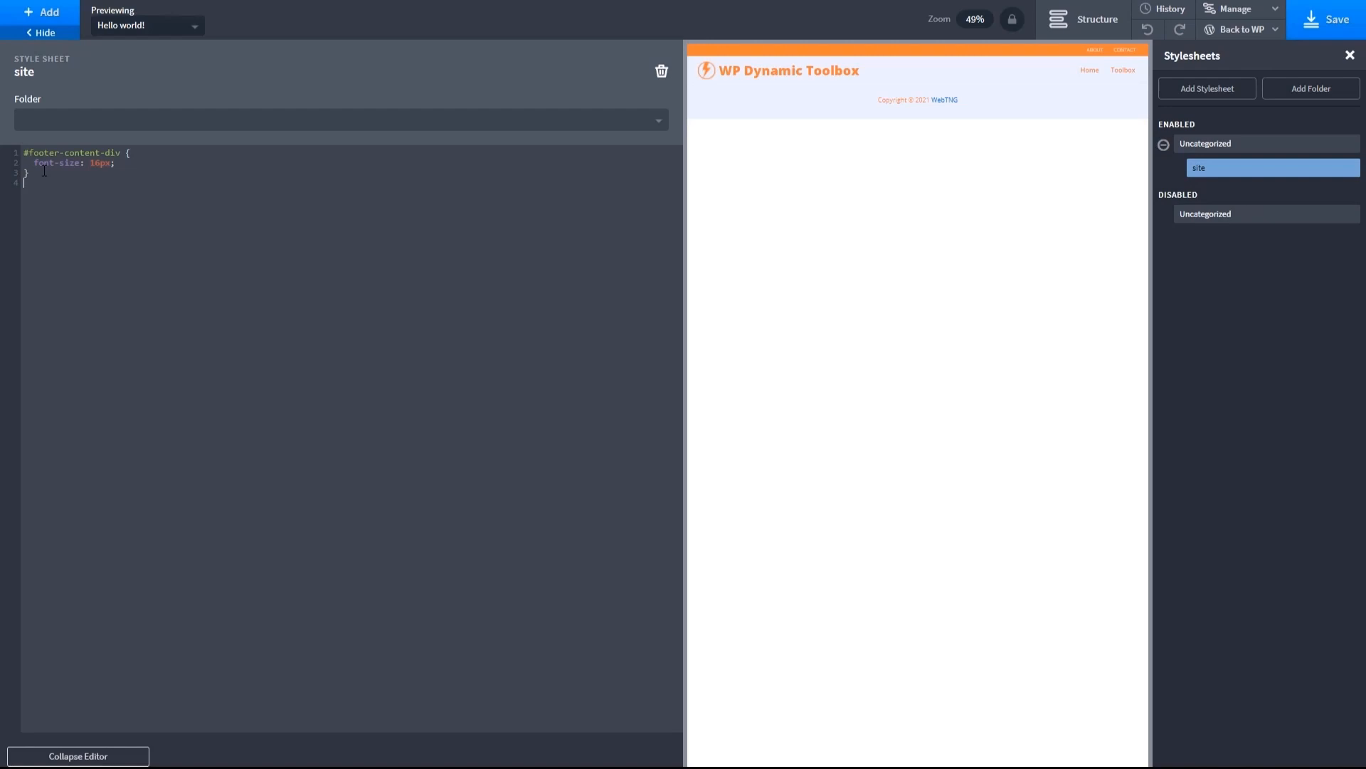
- Add a .footer-link rule with the color #f2743b to the site stylesheet and collapse the editor
type(".footer-link {")
key("Return")
type("color: #")
type("#f2743b;")
key("Return")
left_click(89, 756)
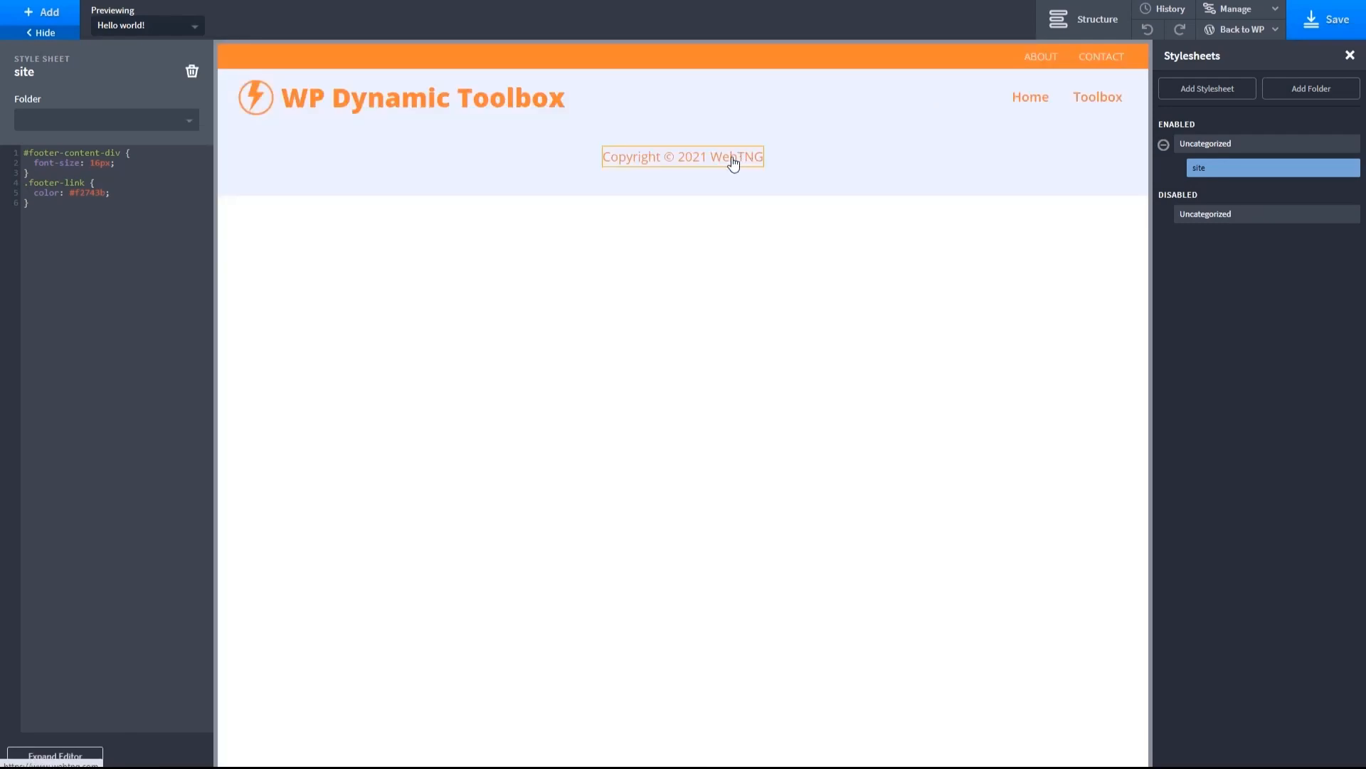
- Duplicate the .footer-link rule as .footer-link:hover and replace its color declaration with text-decoration: underline
left_click_drag(31, 203, 17, 182)
key("ctrl+c")
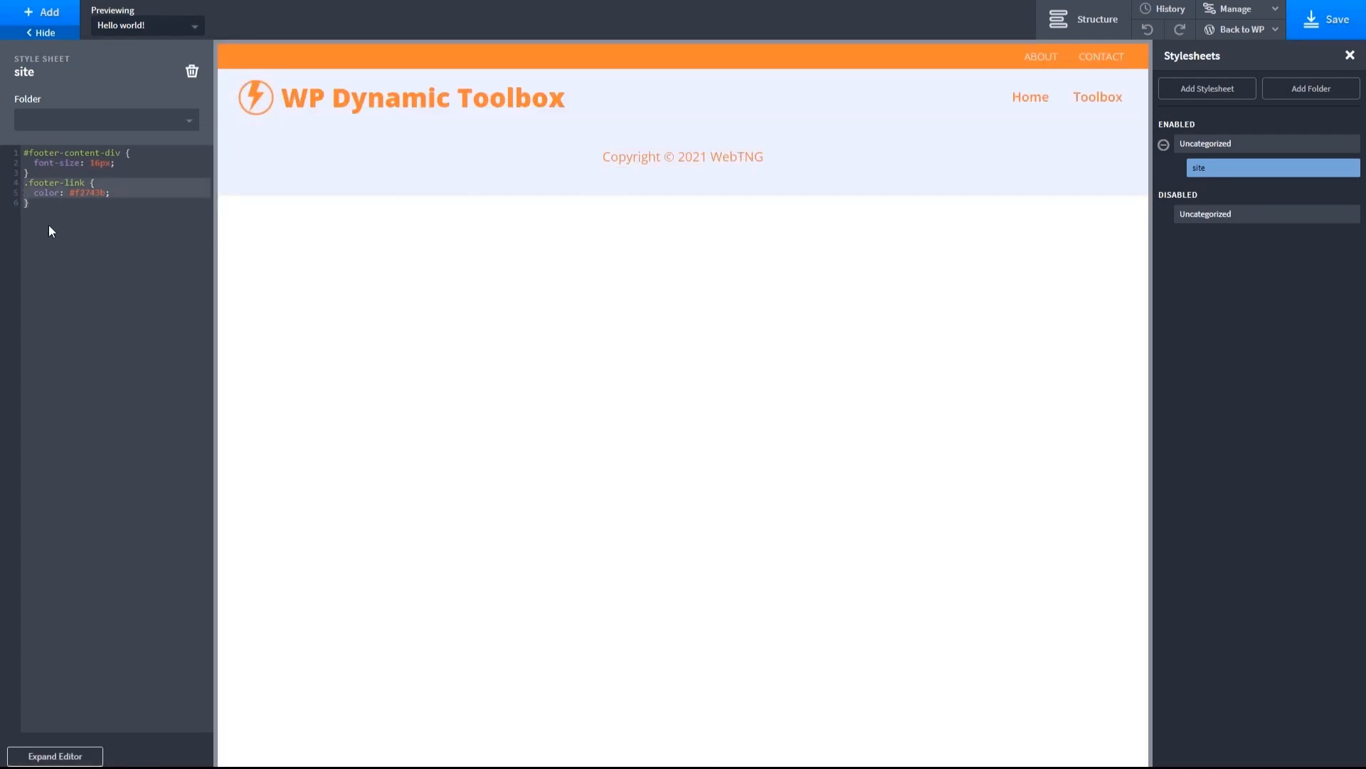
left_click(44, 207)
key("Return")
key("ctrl+v")
type(":hover")
left_click_drag(34, 222, 106, 222)
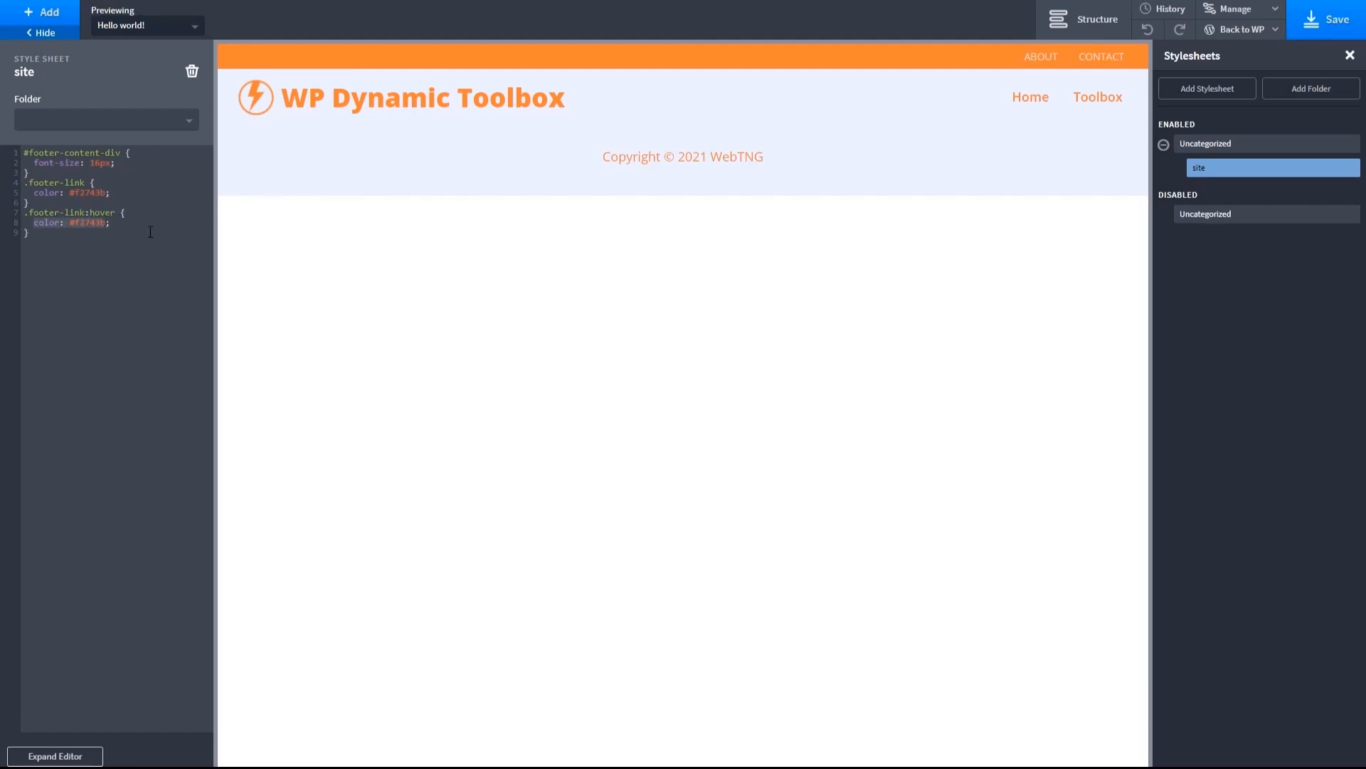
type("text-decoration: underline;")
- Tighten the Footer Section's container padding to 14 px at its top and bottom
left_click(464, 178)
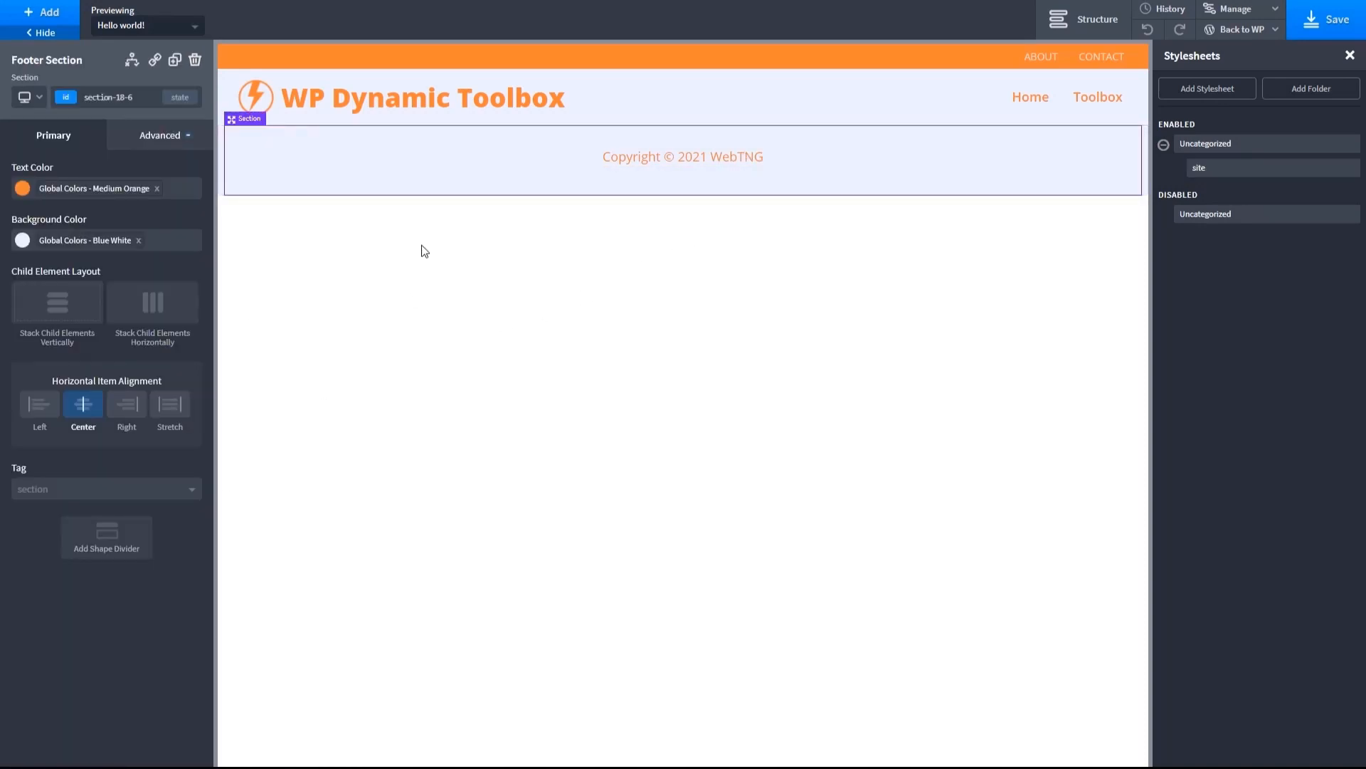
left_click_drag(443, 168, 471, 120)
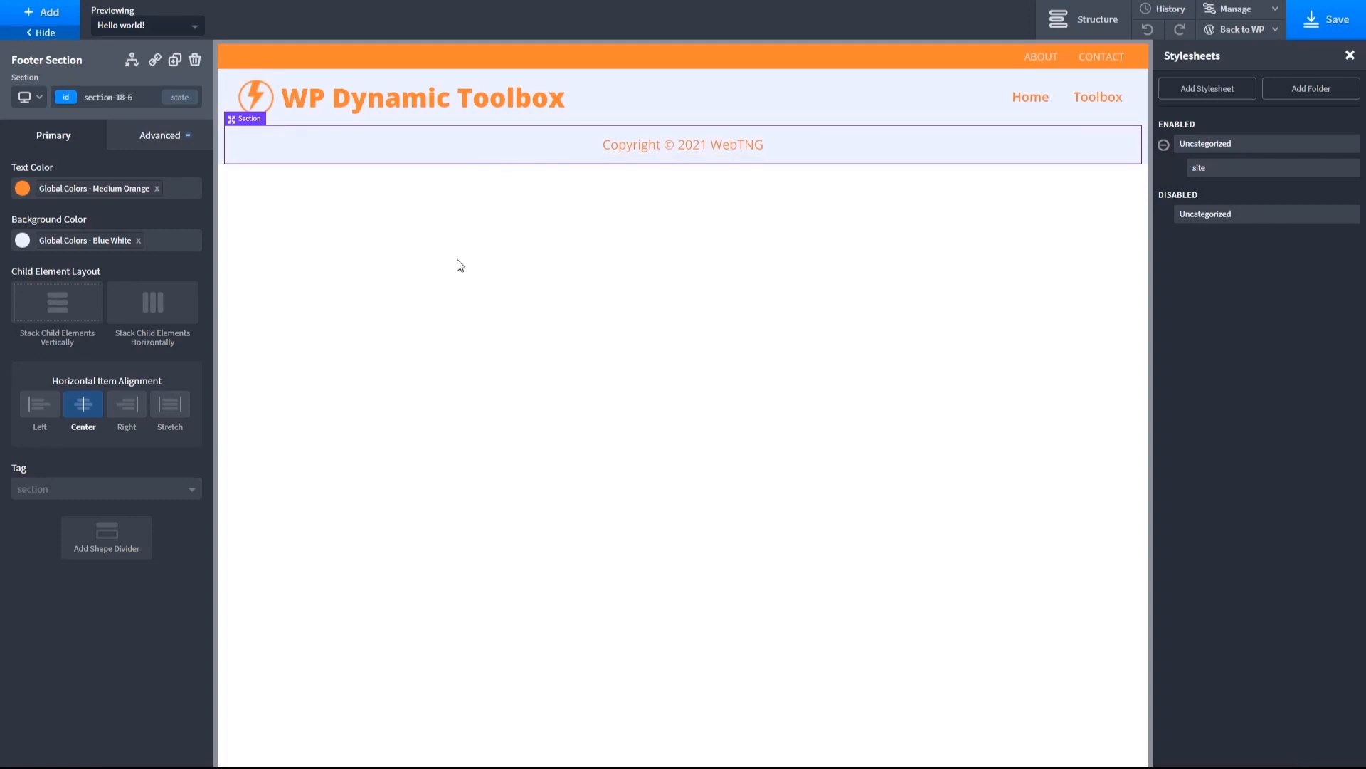
left_click(171, 137)
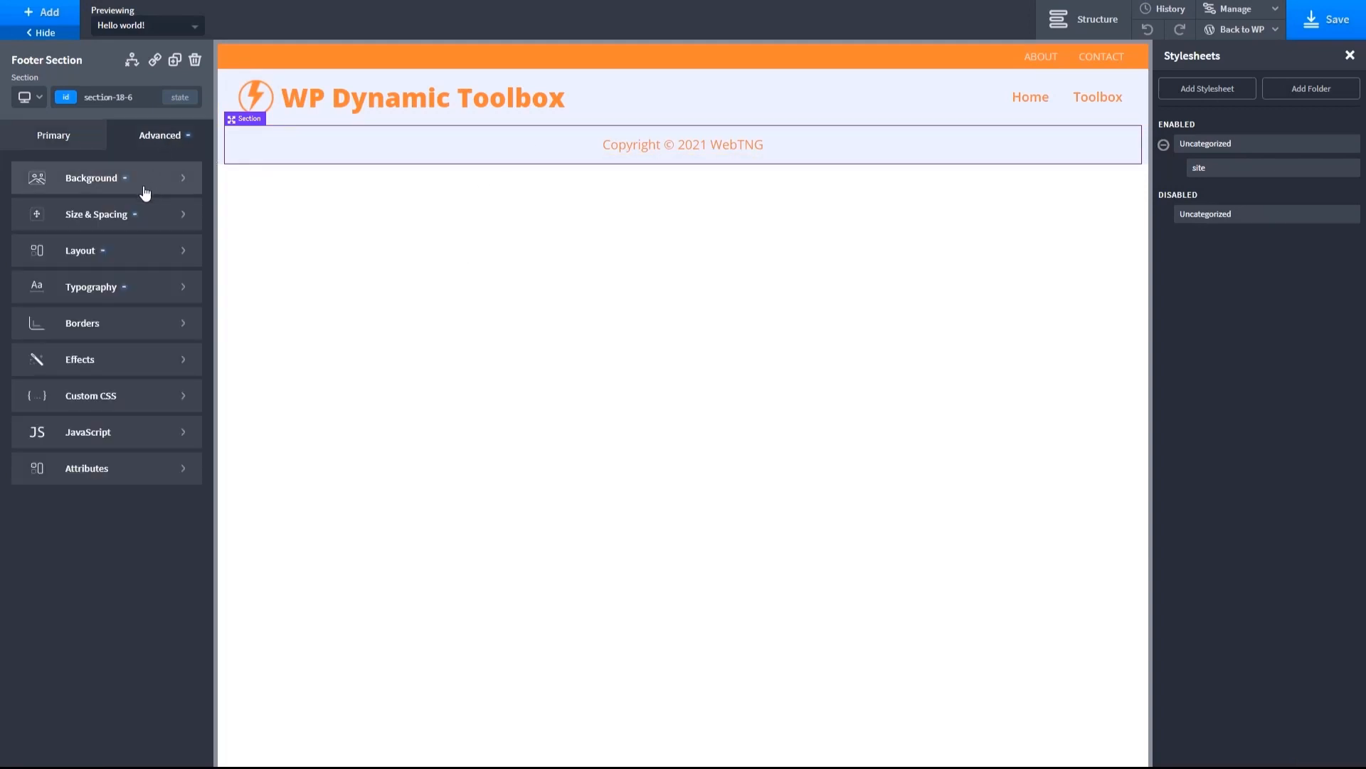
left_click(96, 222)
left_click(104, 218)
type("14")
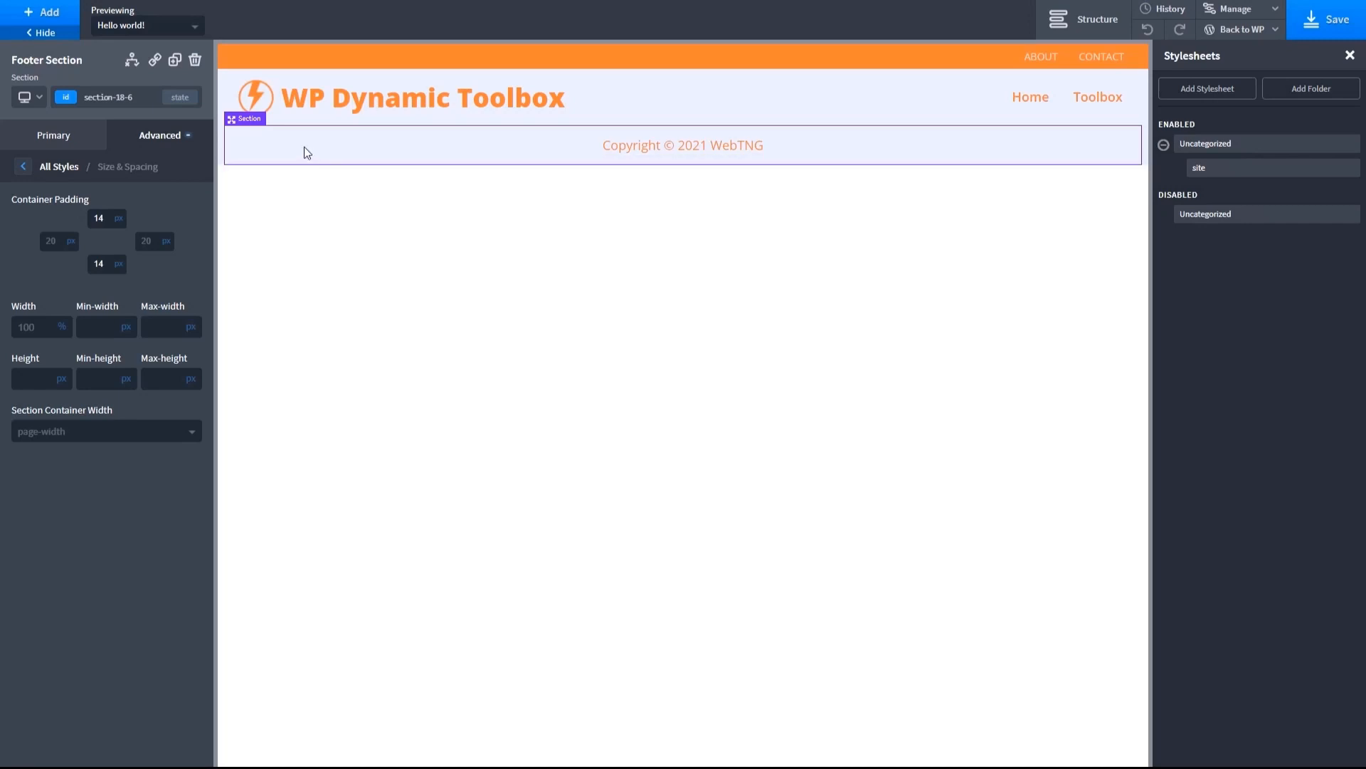
- Add an Inner Content element and move it between the Header Builder and the Footer Section in the structure
left_click(30, 11)
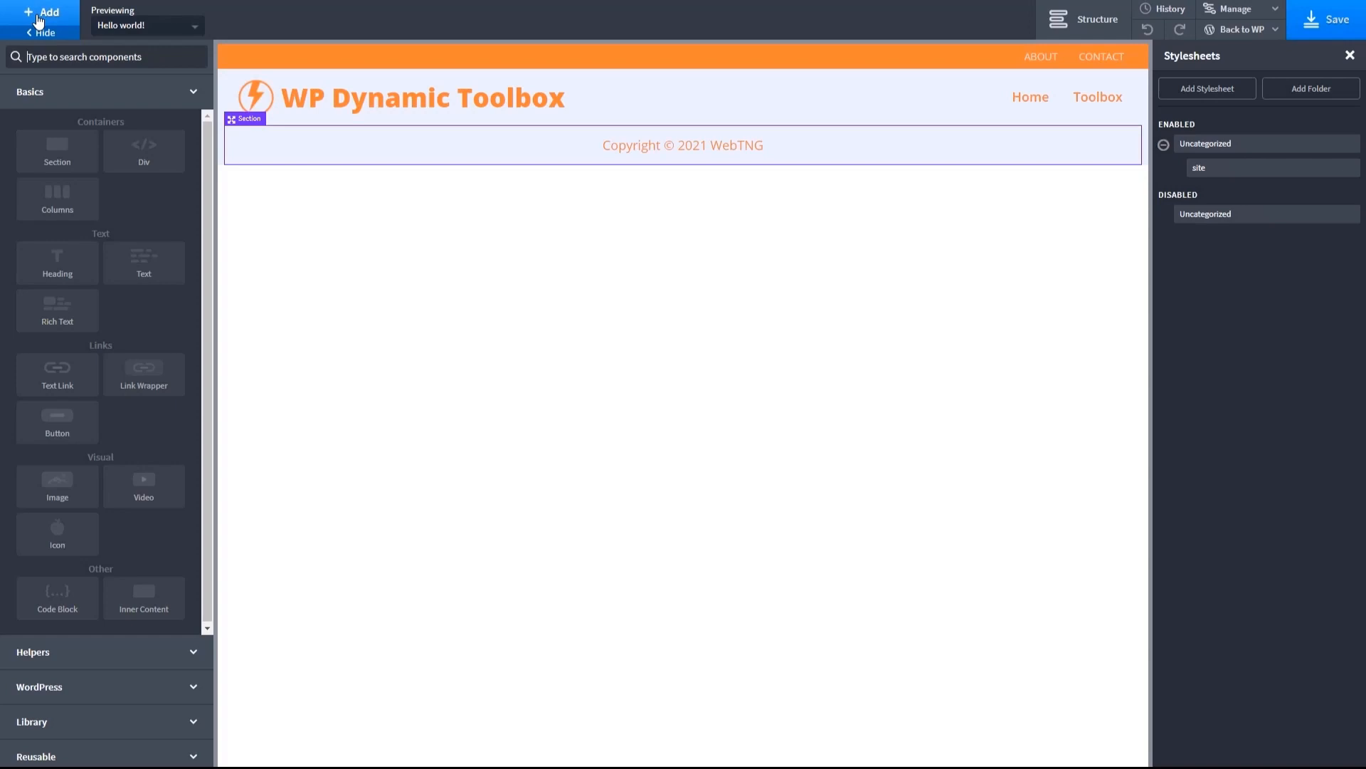
left_click(139, 600)
left_click(1080, 24)
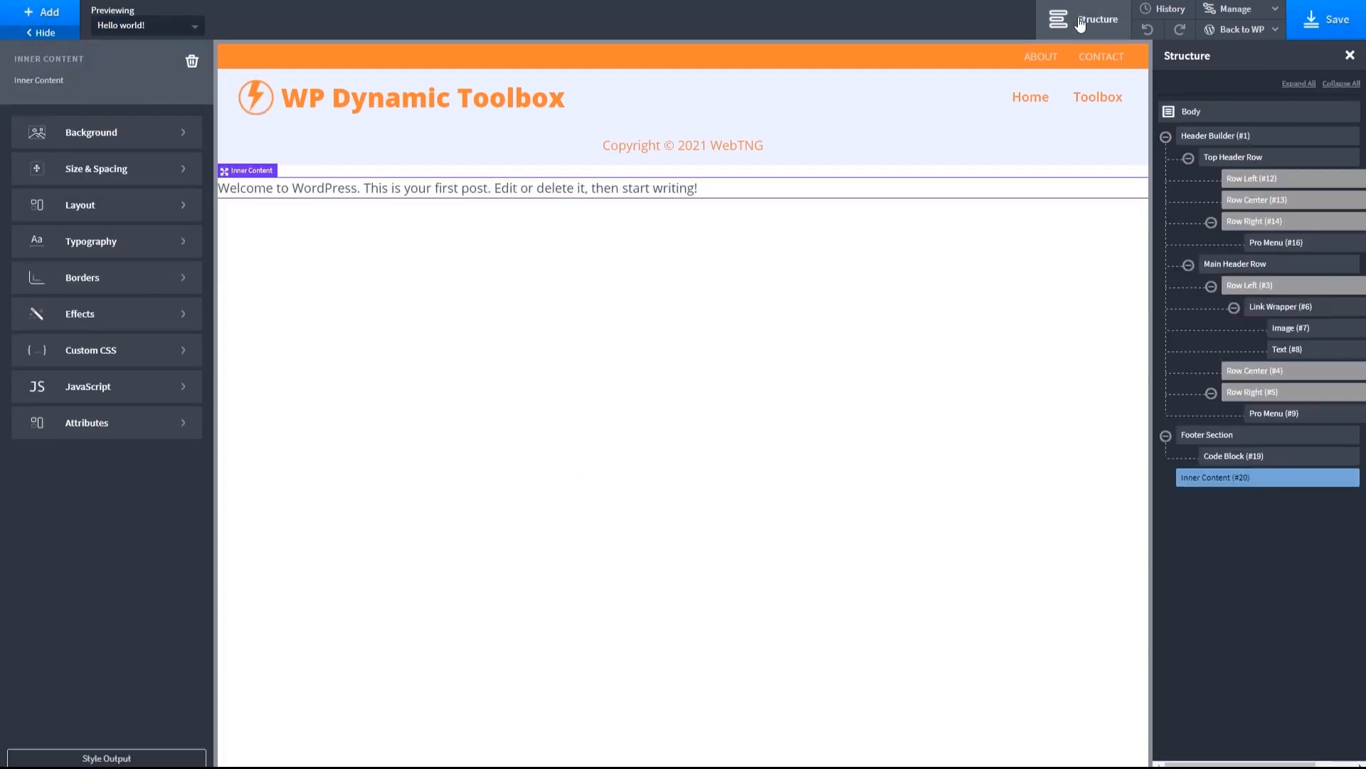
mouse_move(1206, 482)
left_click_drag(1205, 484, 1197, 434)
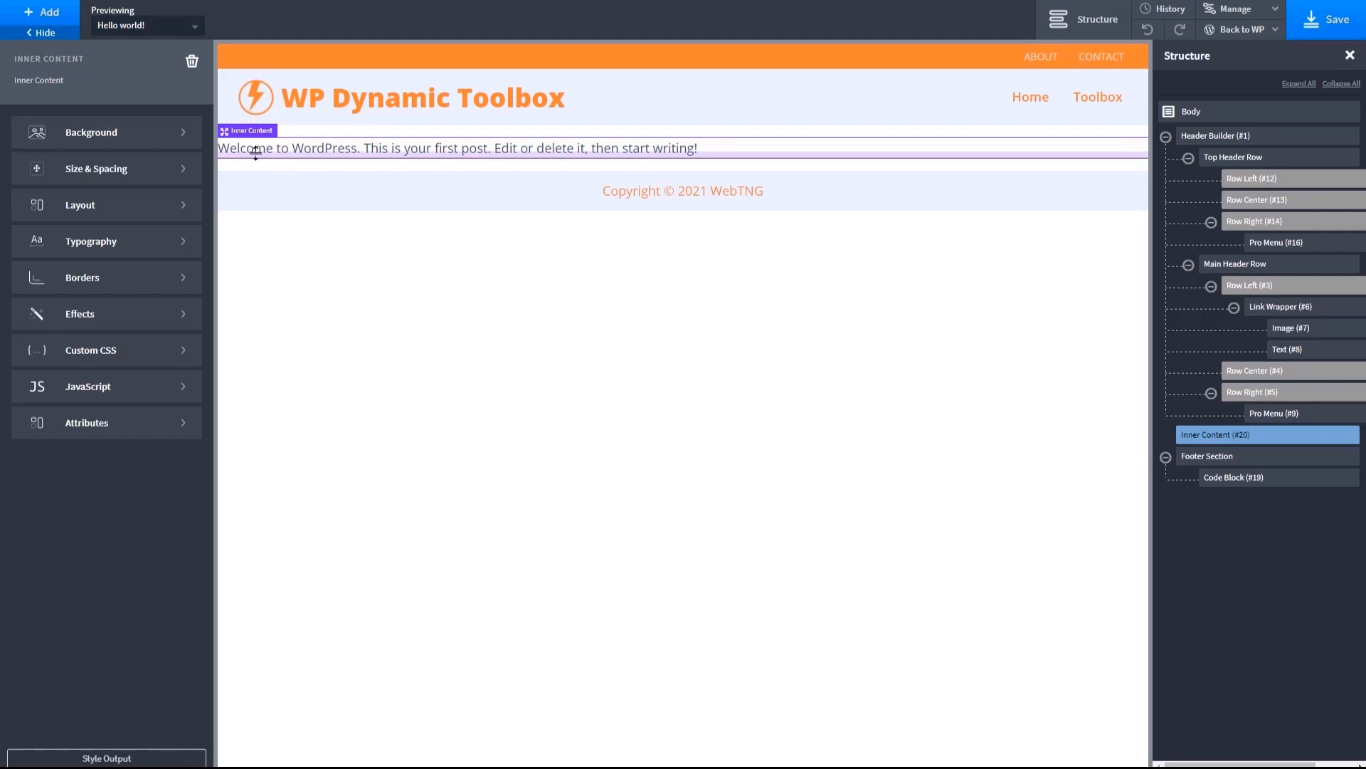
- Add a Section between the Inner Content element and the Footer Section
left_click(46, 15)
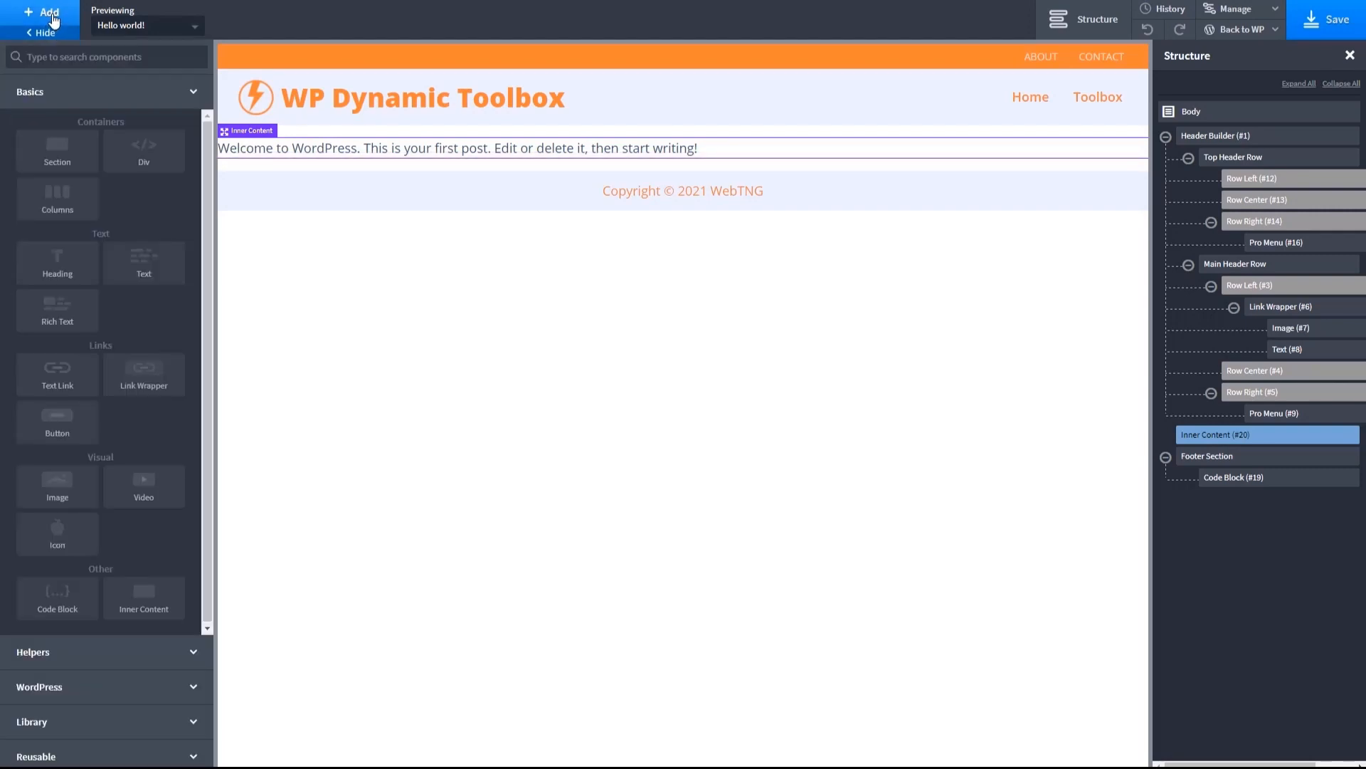
left_click(67, 158)
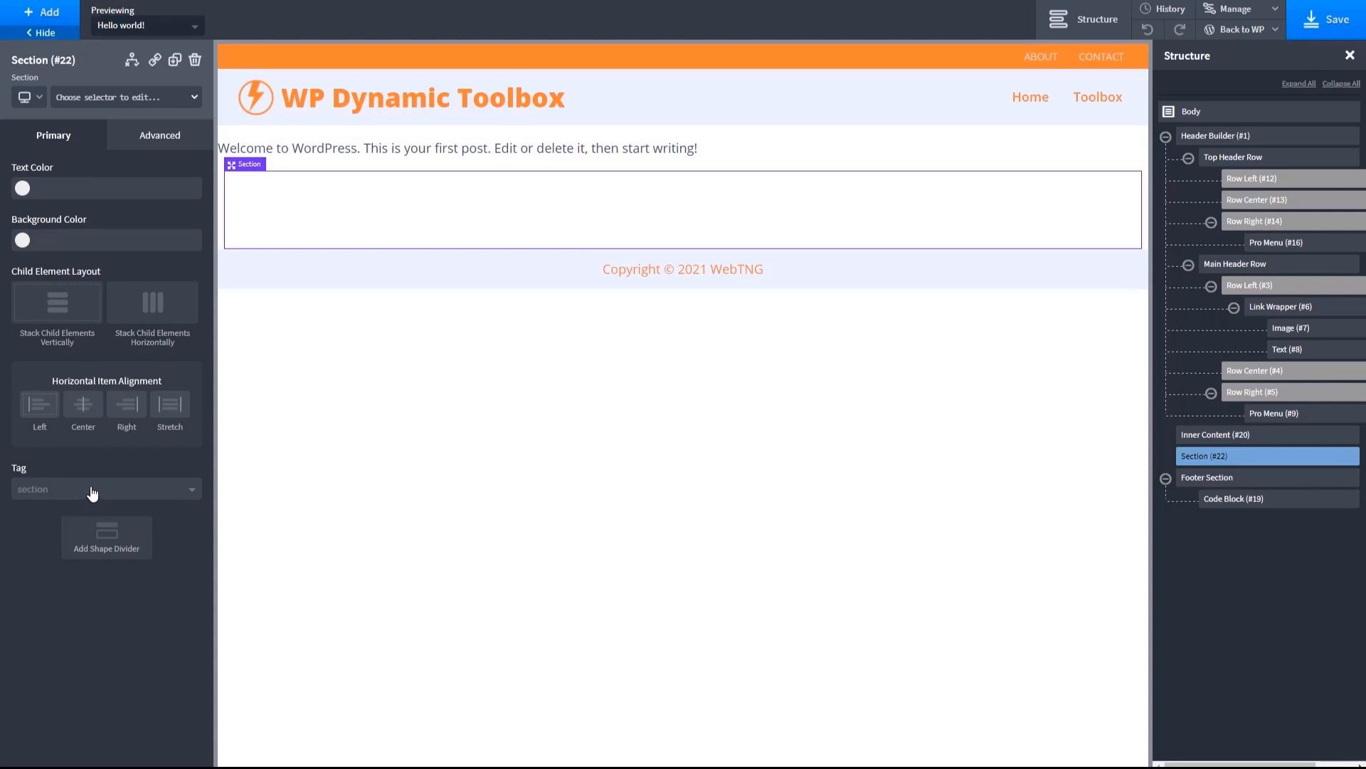
- Set the new Section's container width to page-width
left_click(151, 140)
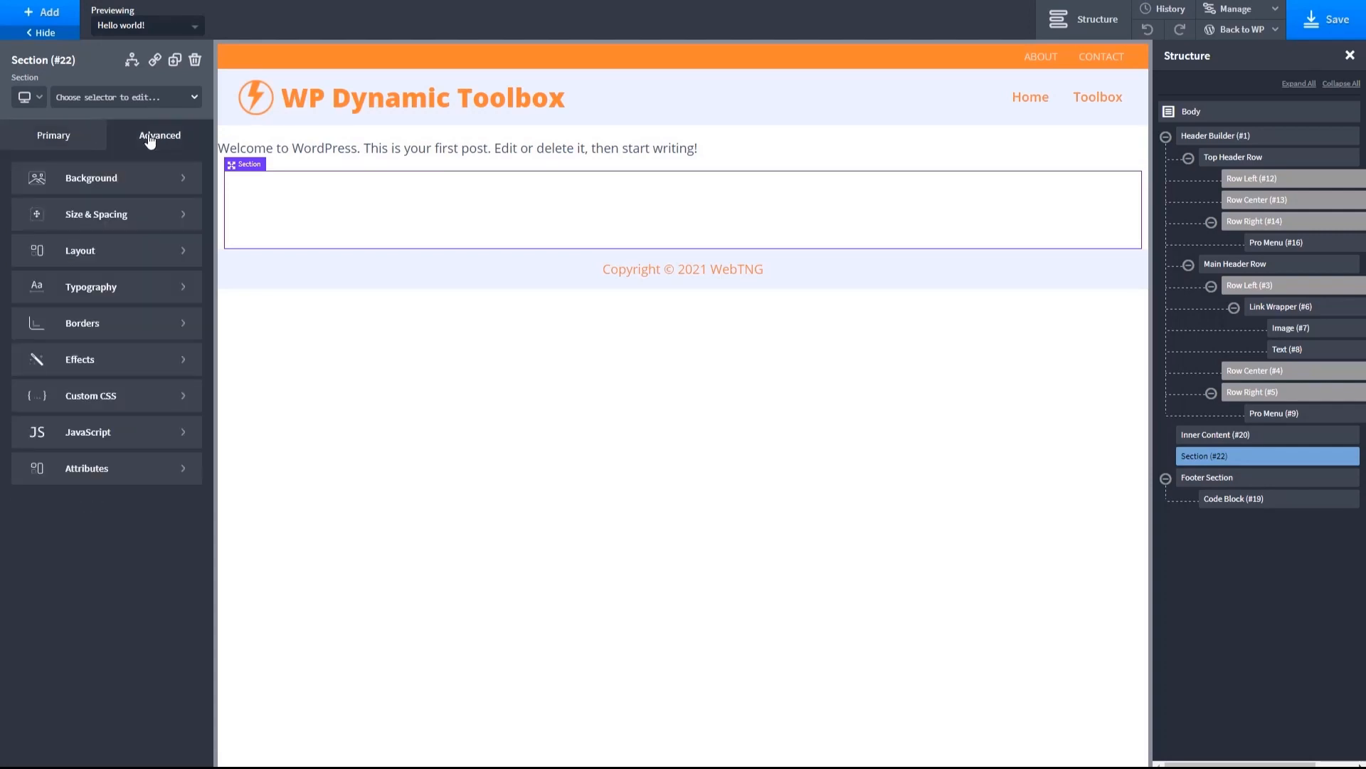
left_click(99, 214)
left_click(85, 432)
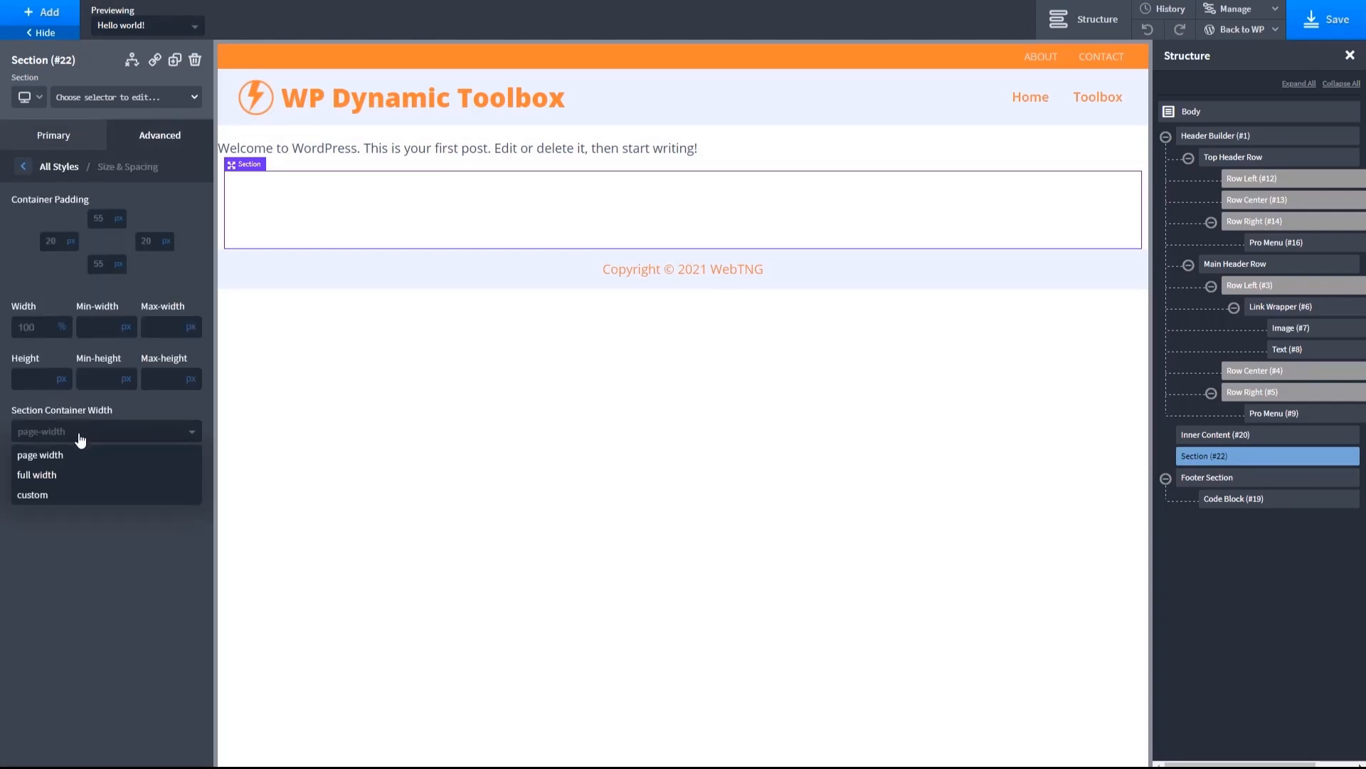
left_click(65, 457)
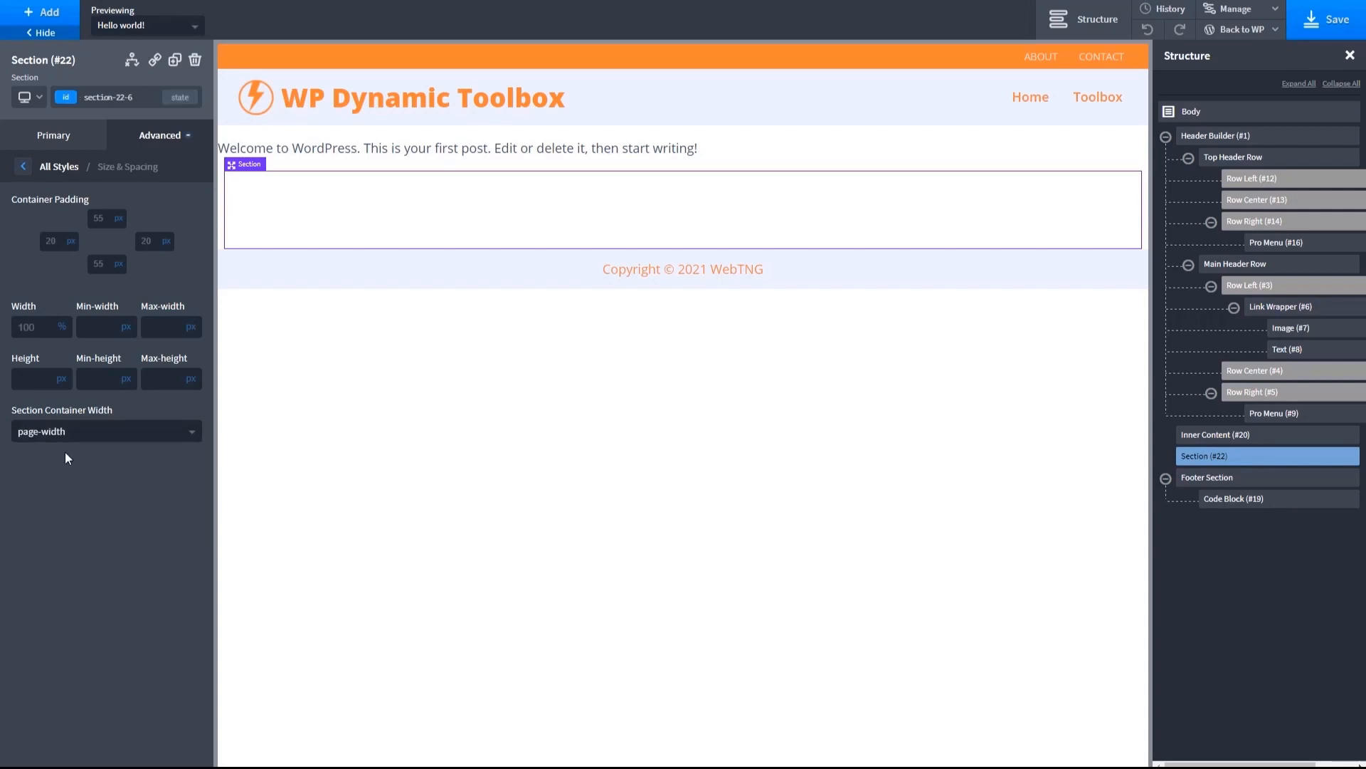
- Move the Inner Content element inside the new Section and save the template
left_click(397, 147)
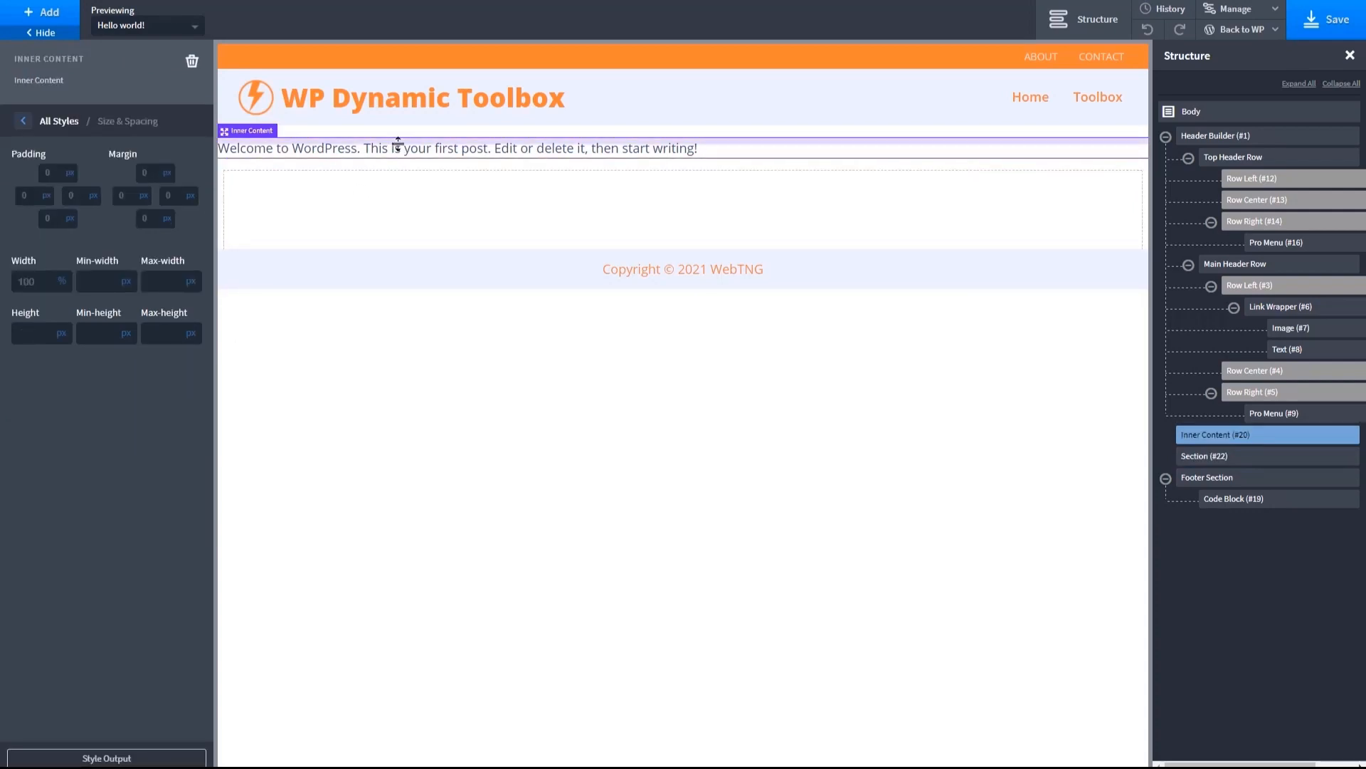
left_click_drag(251, 133, 280, 193)
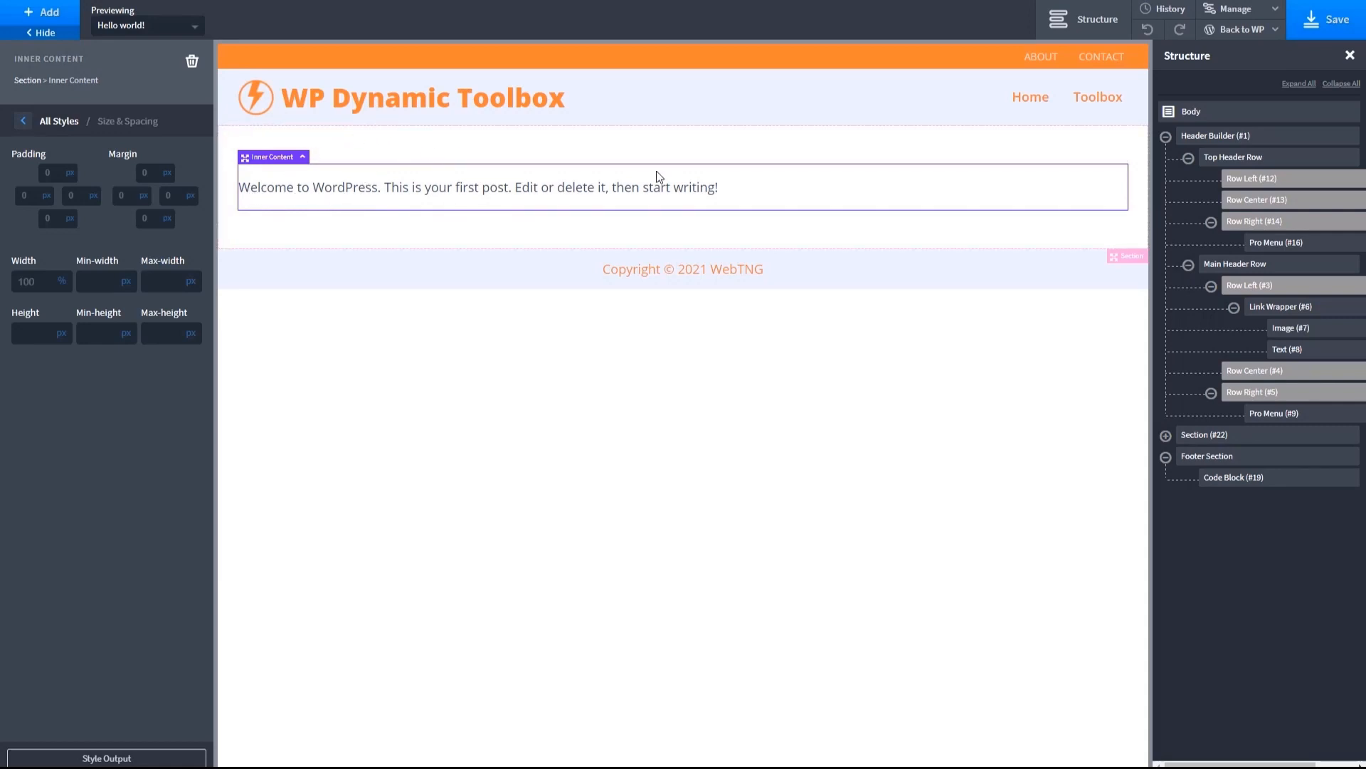
left_click(1310, 26)
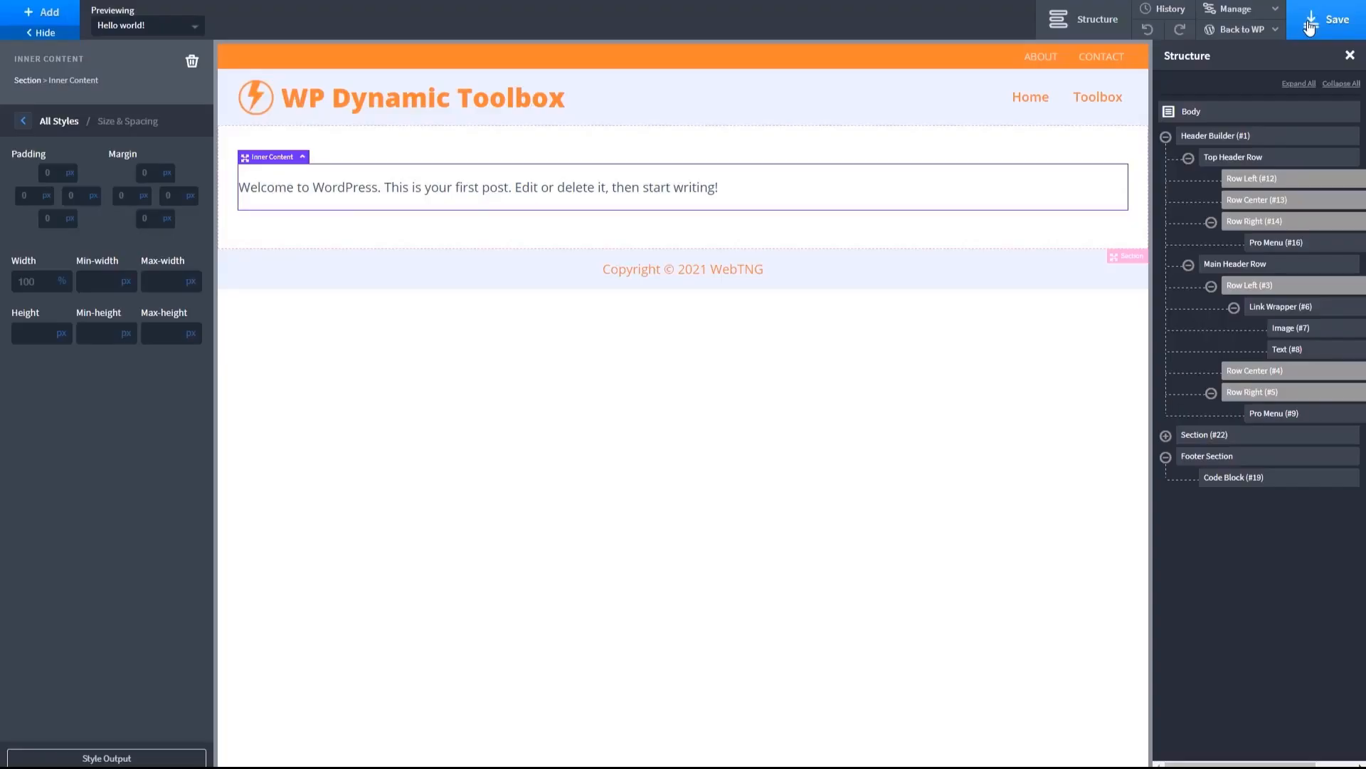
- View the template on the site's front end and follow the Home link in the main header menu
mouse_move(1266, 32)
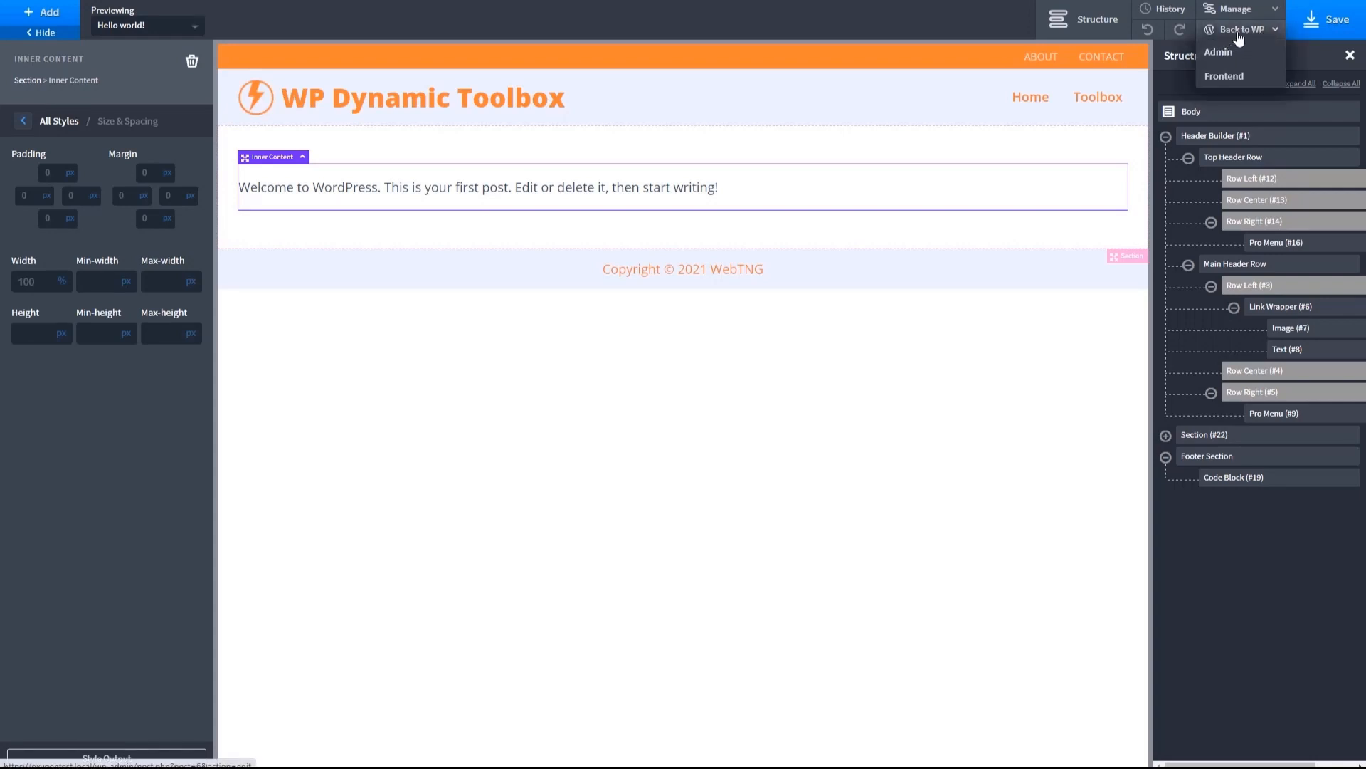
left_click(1217, 76)
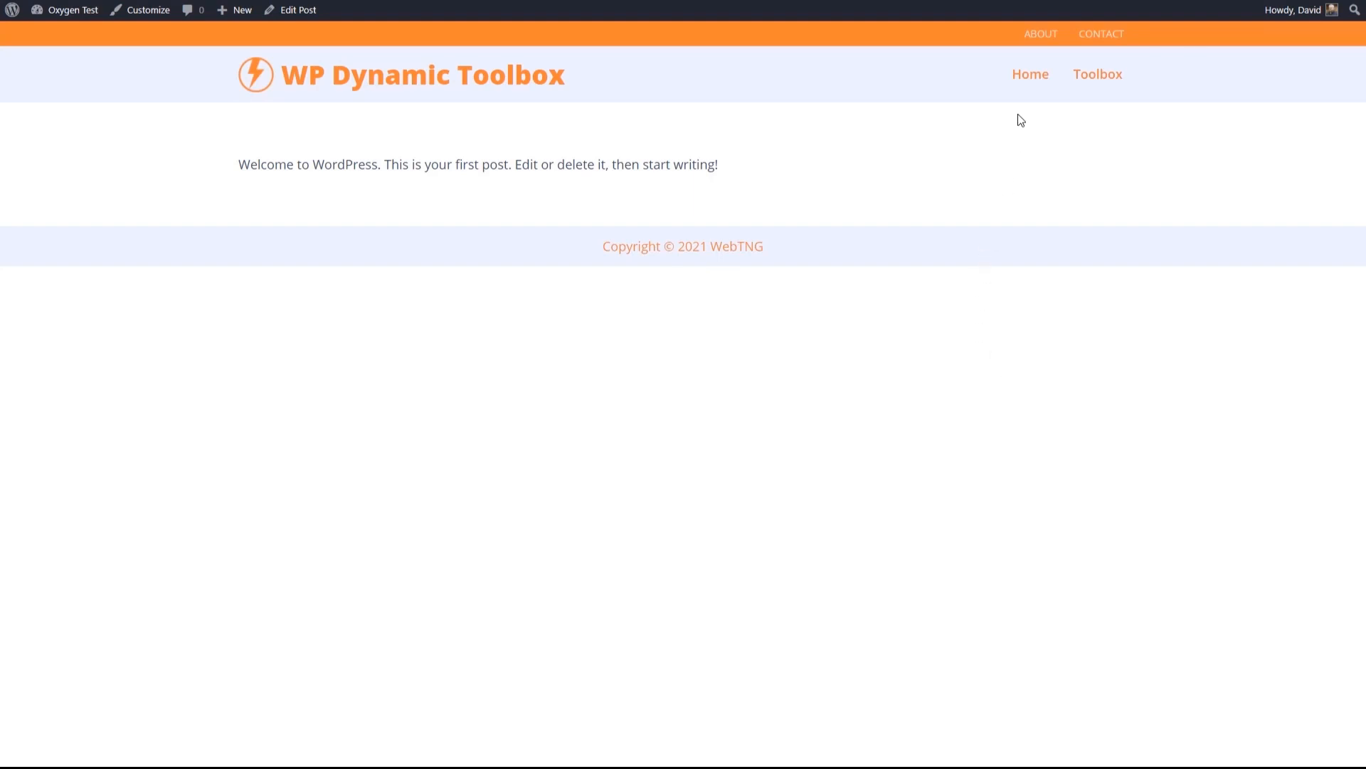
left_click(1031, 77)
- Install the Advanced Scripts plugin in the WordPress admin from the uploaded erropix-advanced zip file and activate it
mouse_move(82, 12)
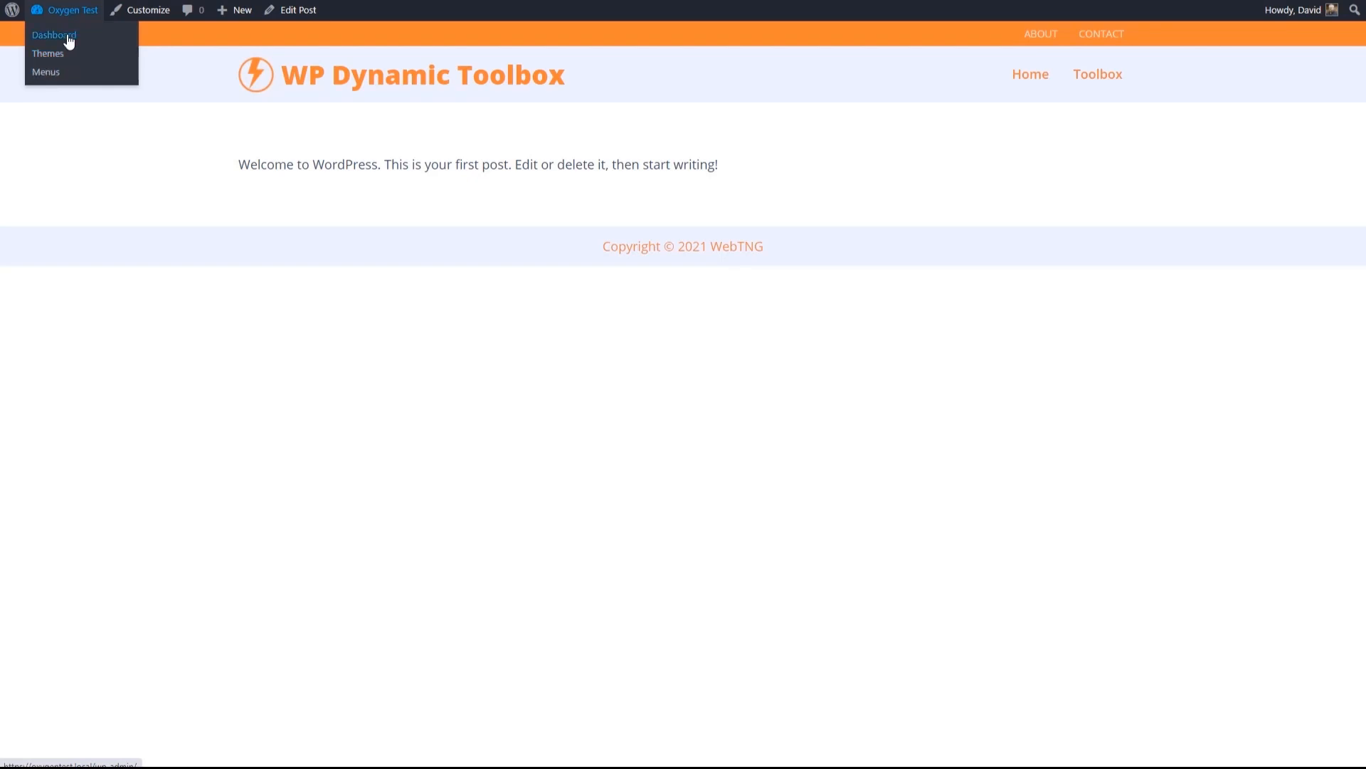
left_click(62, 36)
mouse_move(41, 256)
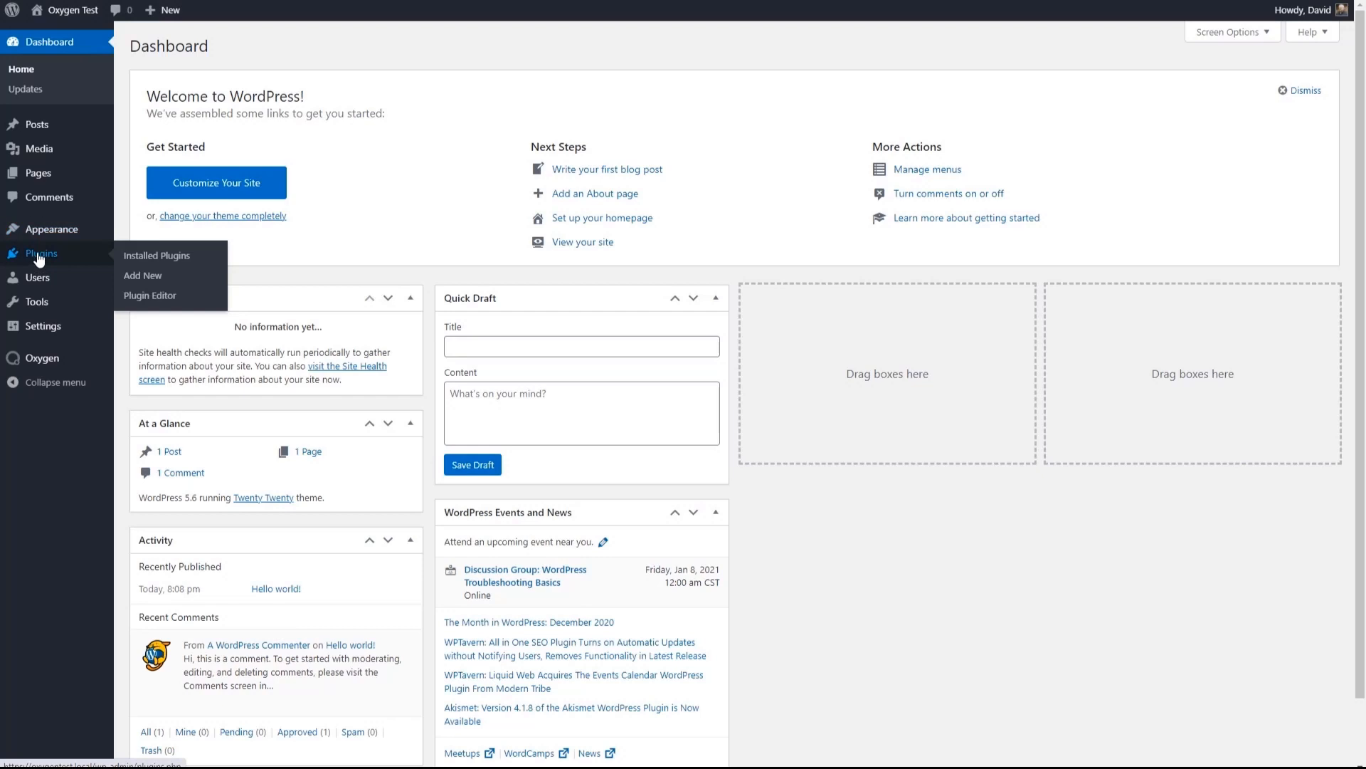
left_click(137, 277)
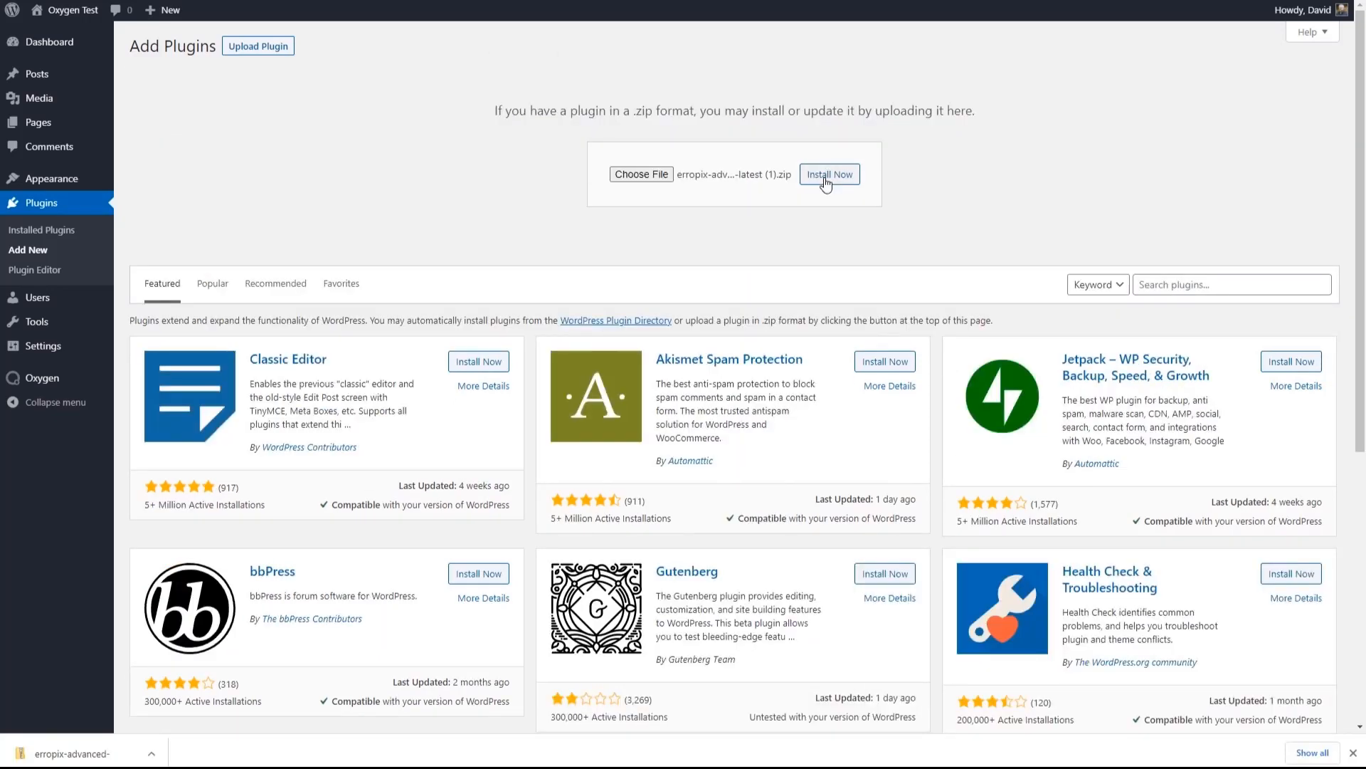
left_click(825, 179)
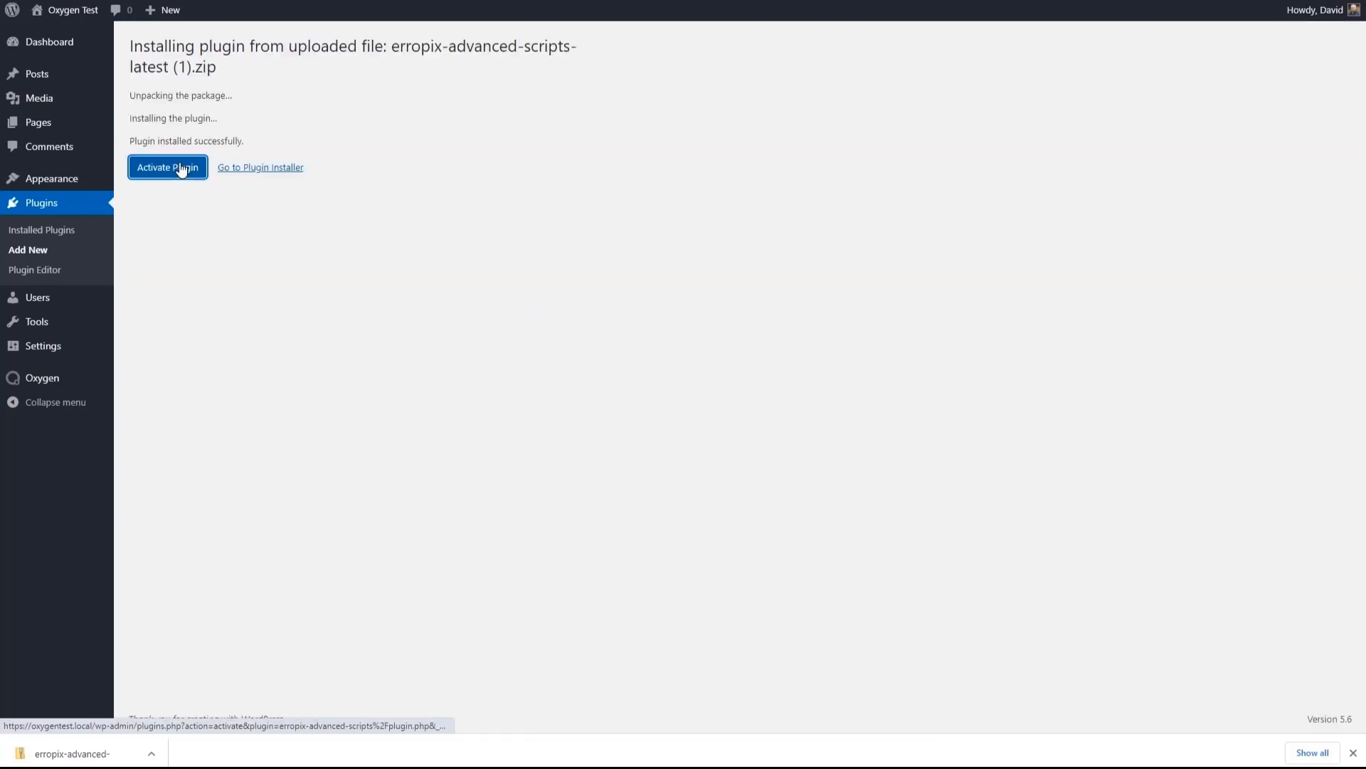
left_click(178, 168)
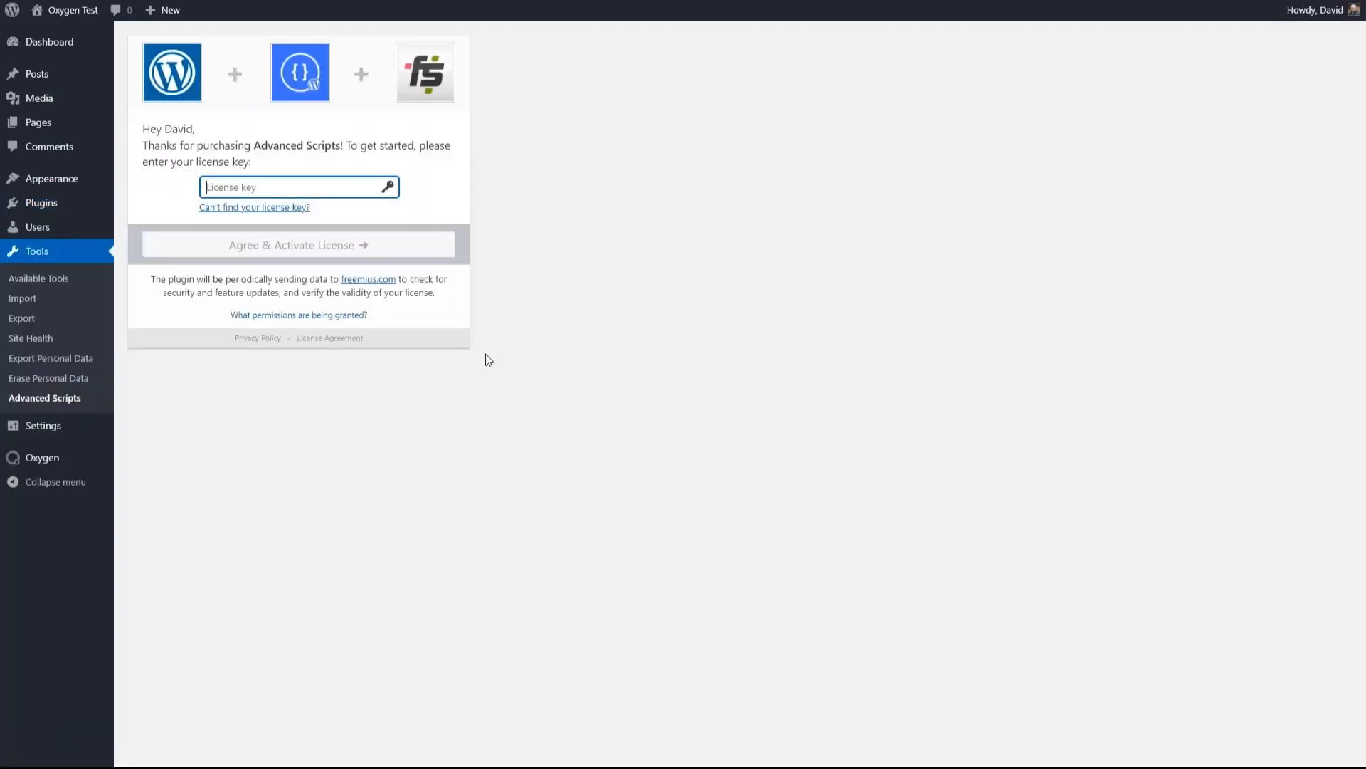
- Paste the Advanced Scripts license key and agree to activate the license
key("ctrl+v")
key("Tab")
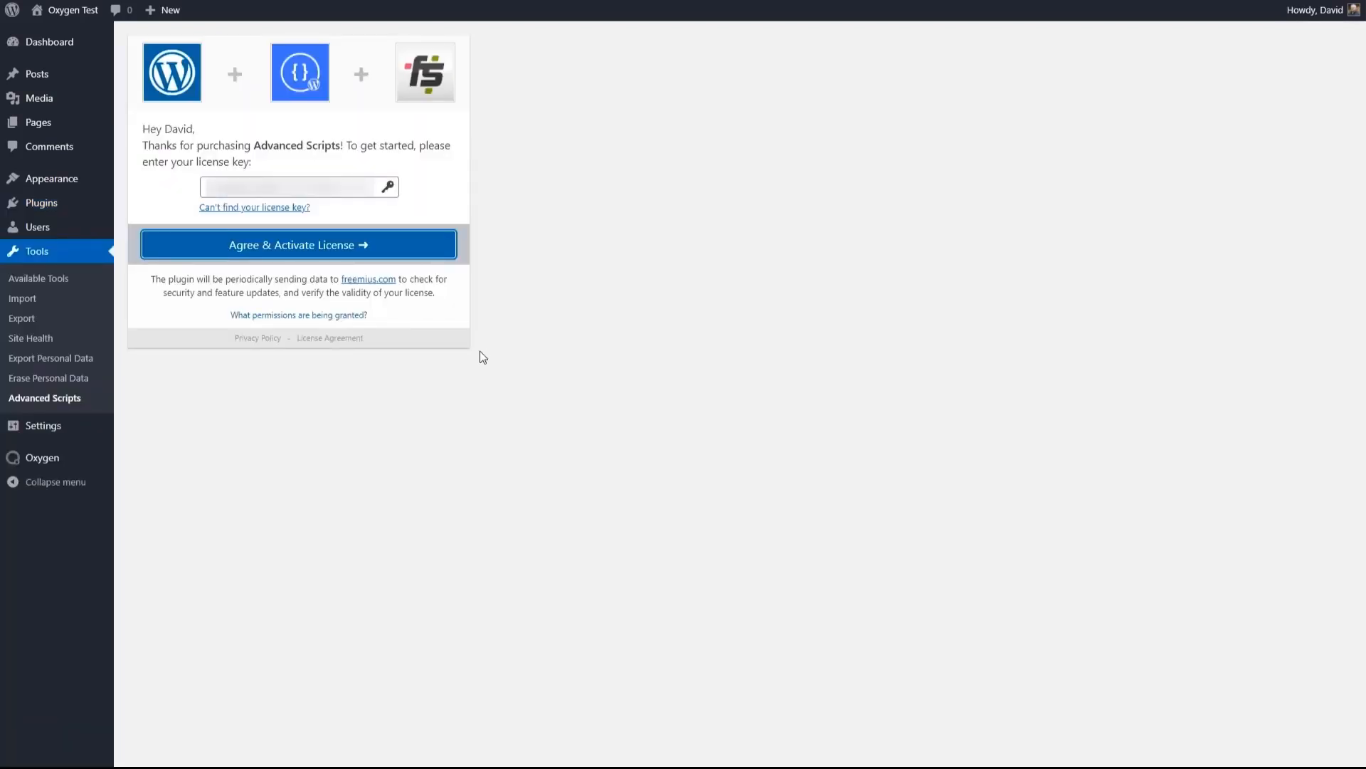
left_click(320, 246)
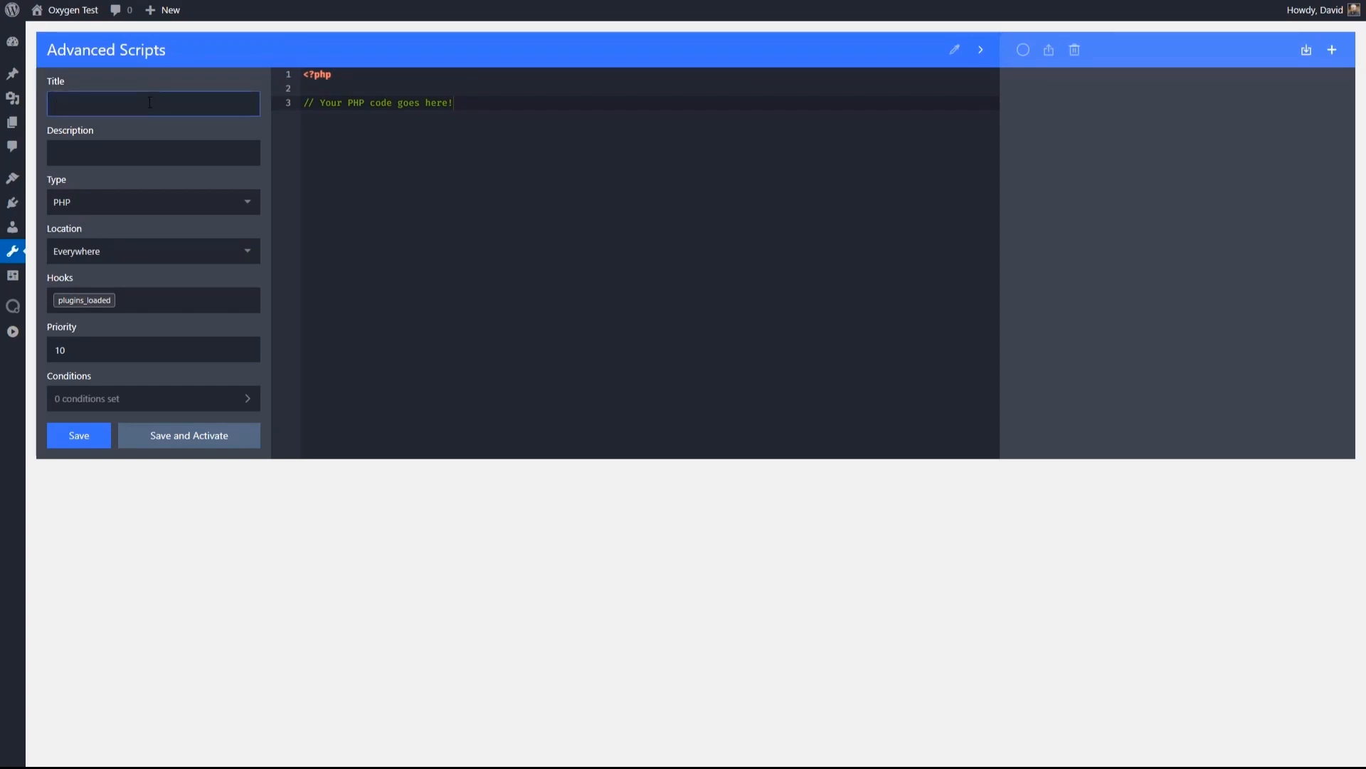
- Create a PHP script titled "Add plugins link to the toolbar menu" with the pasted add_link_to_admin_bar code, then save and activate it
type("Add plugins link to the toolbar menu")
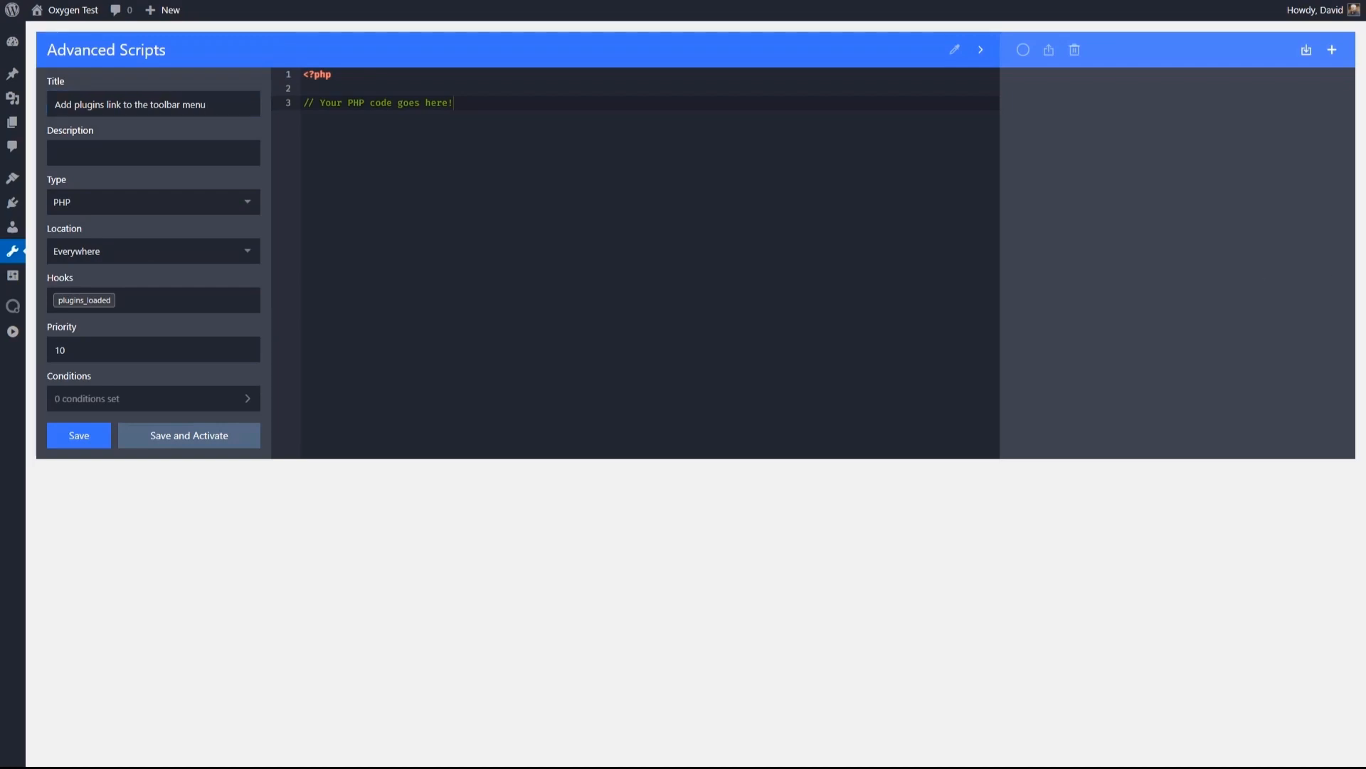
key("ctrl+a")
type("<?php  add_action( 'admin_bar_menu', 'add_link_to_admin_bar', 999 );  function add_link_to_admin_bar($wp_admin_bar) { \t// adds a child node to site name parent node \t$wp_admin_bar->add_node( array( \t\t'parent' => 'site-name', \t\t'id'     => 'plugins', \t\t'title'  => 'Plugins', \t\t'href'   => esc_url( admin_url( 'plugins.php' ) ), \t\t'meta'   => false \t)); }")
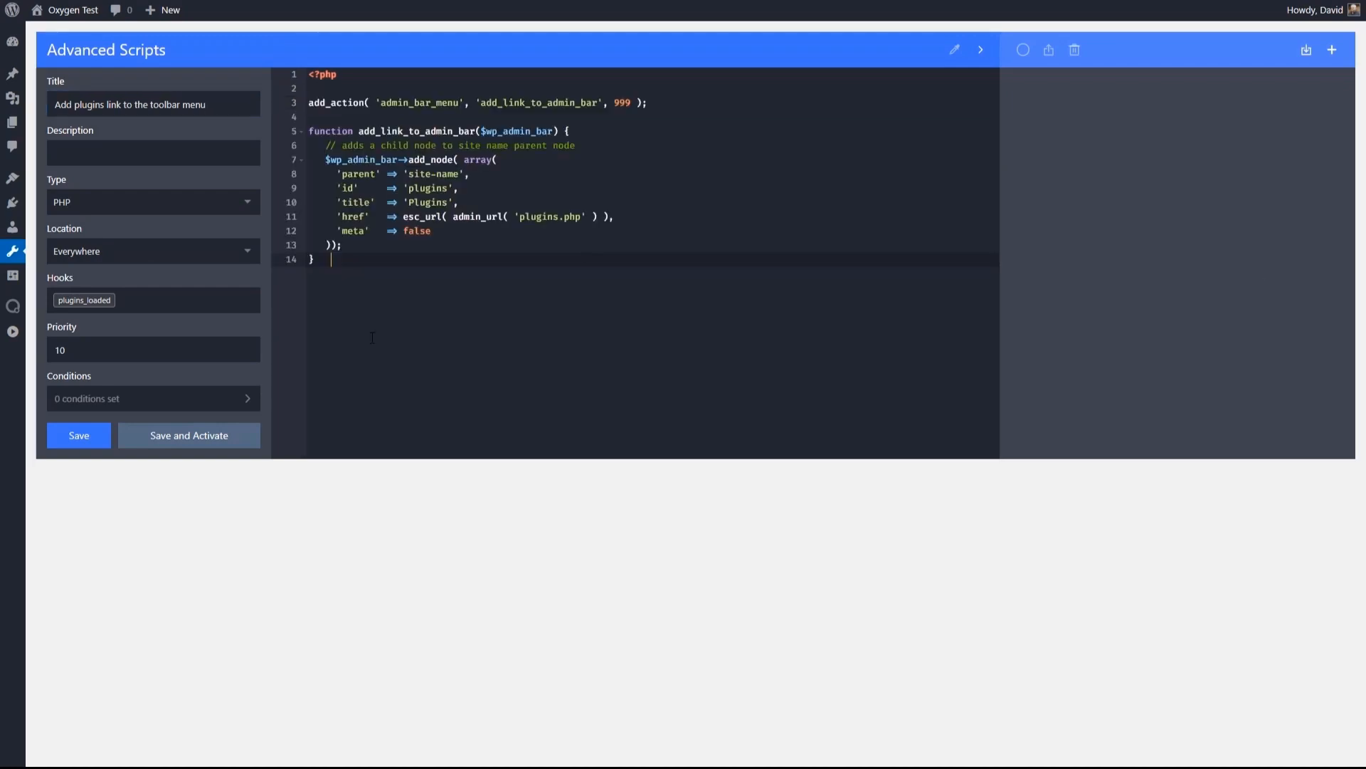
left_click(202, 439)
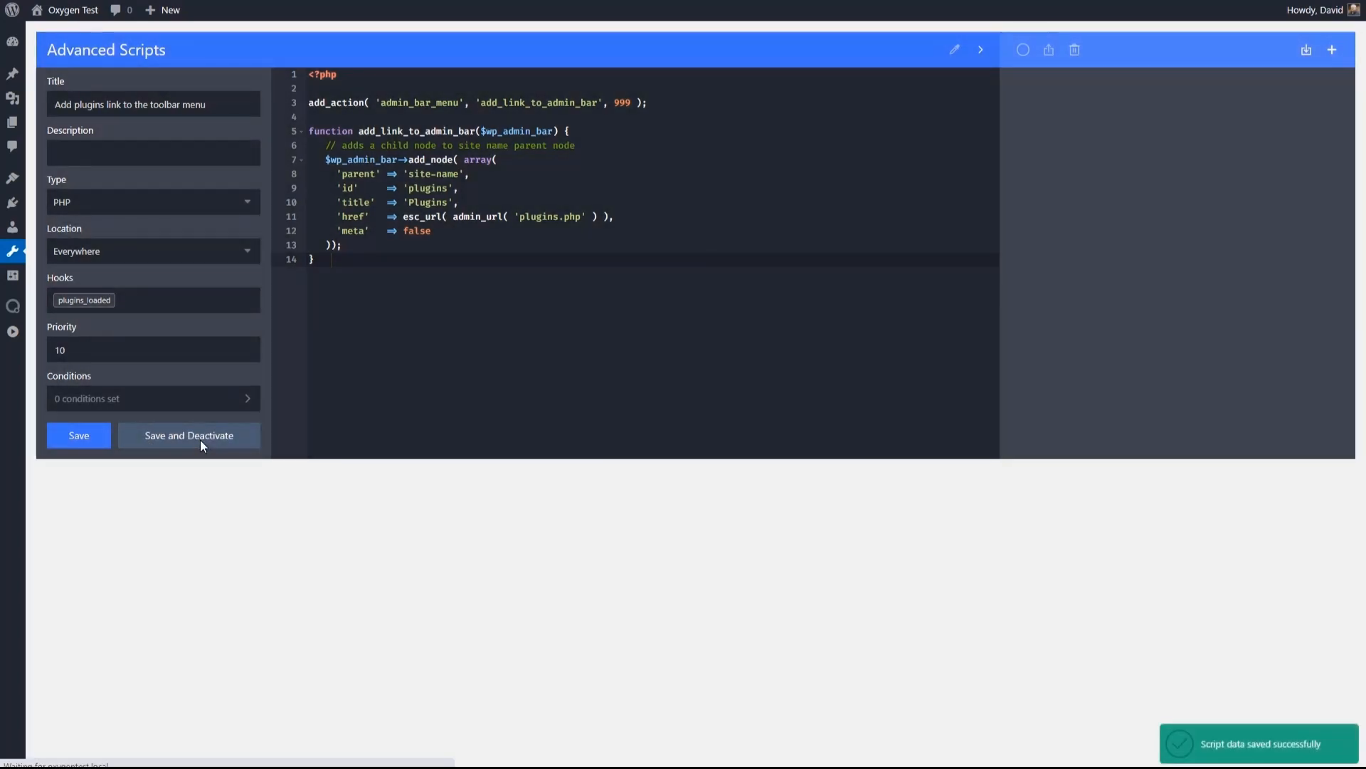
- Check the front end's site-name toolbar menu for the Plugins link and return to the dashboard
mouse_move(64, 16)
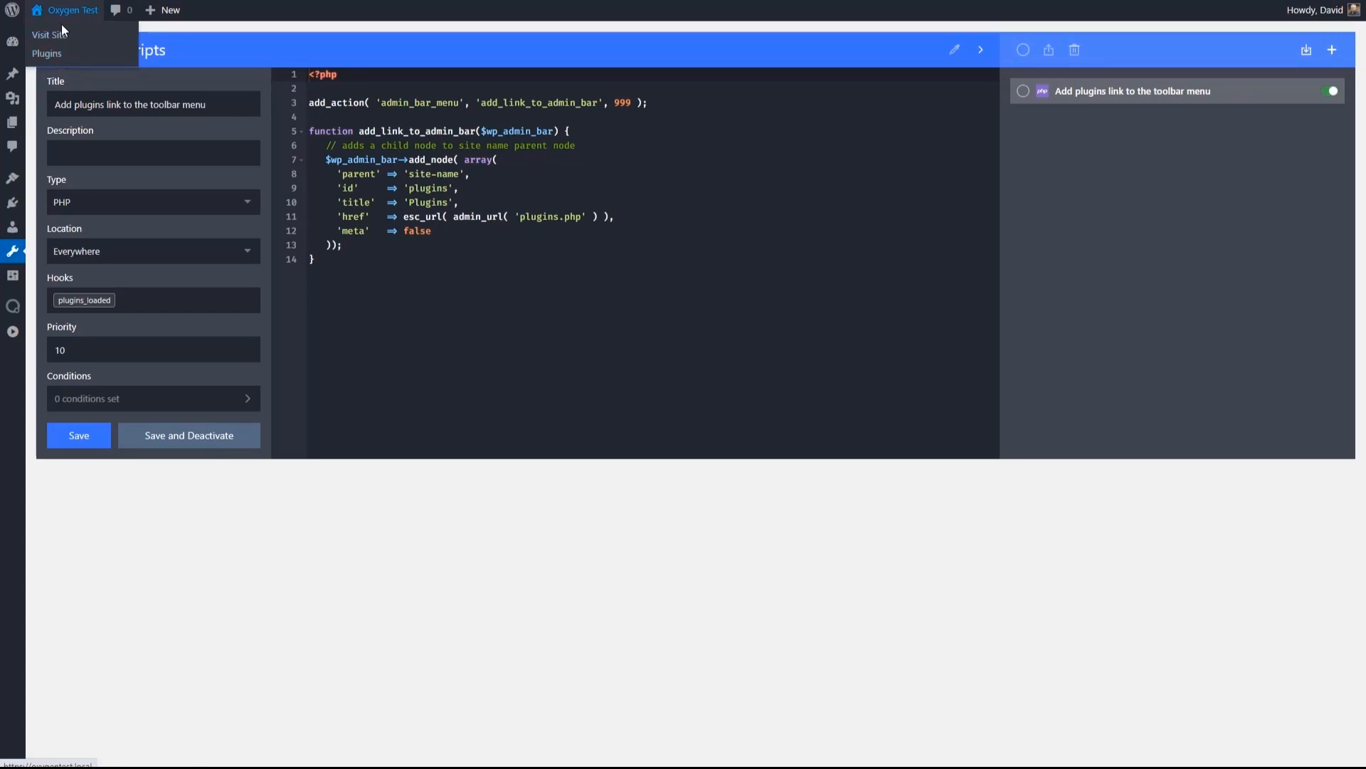
left_click(69, 39)
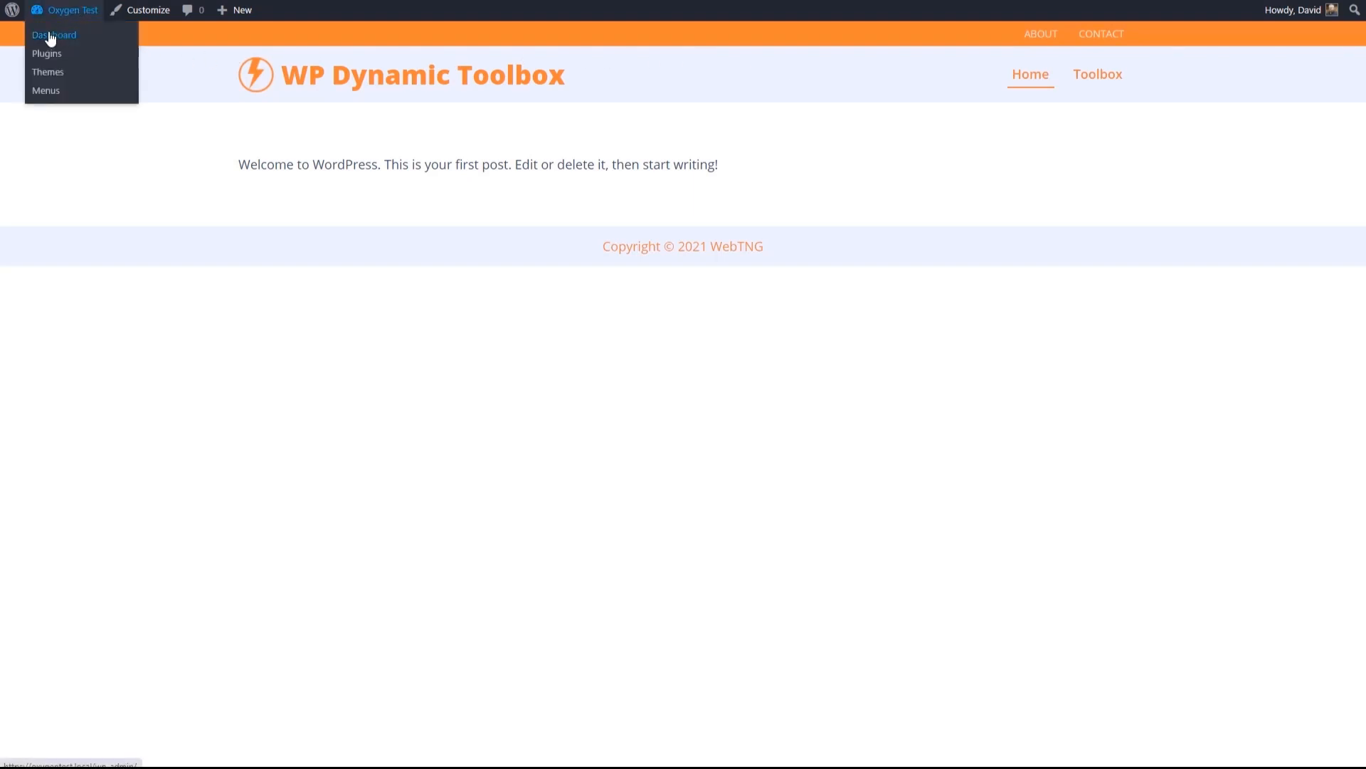
left_click(47, 41)
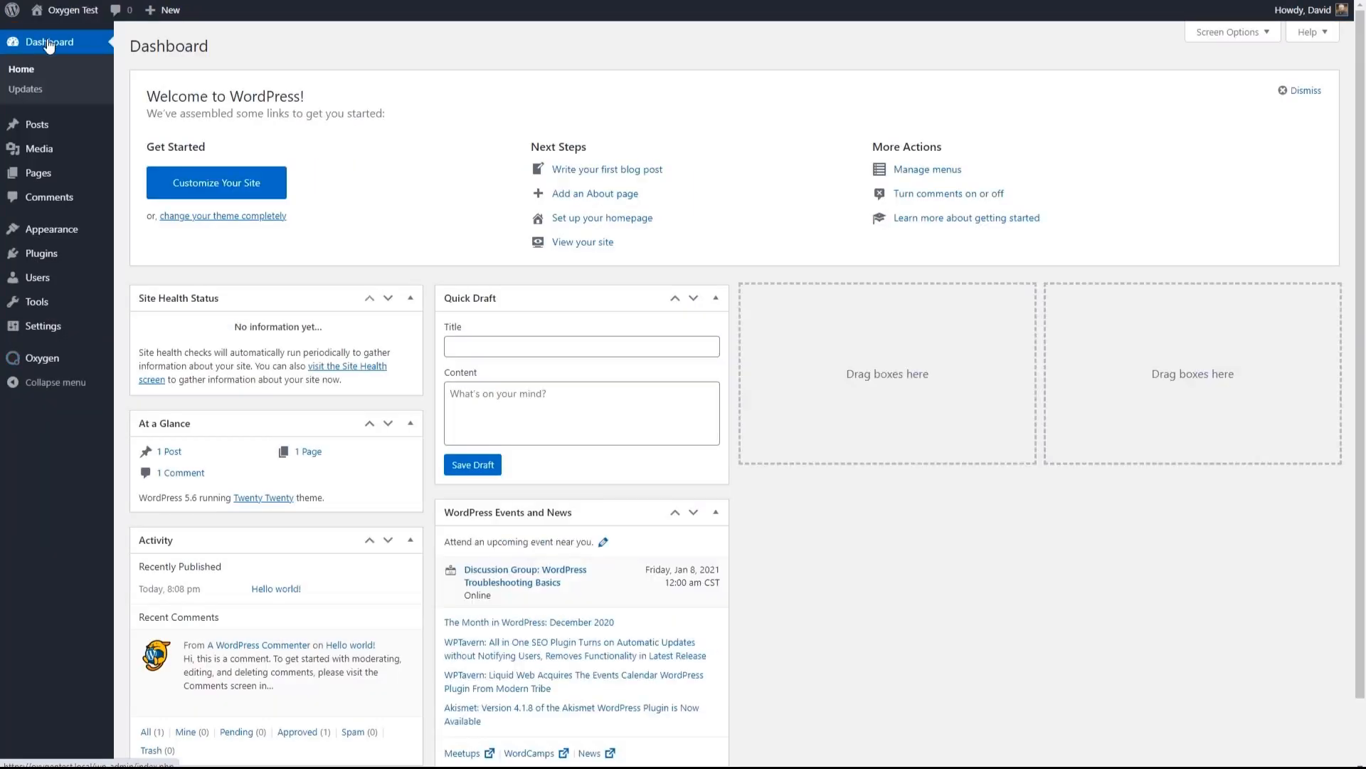
- Start a new script in Advanced Scripts titled "Login Logout Menu Item"
mouse_move(58, 331)
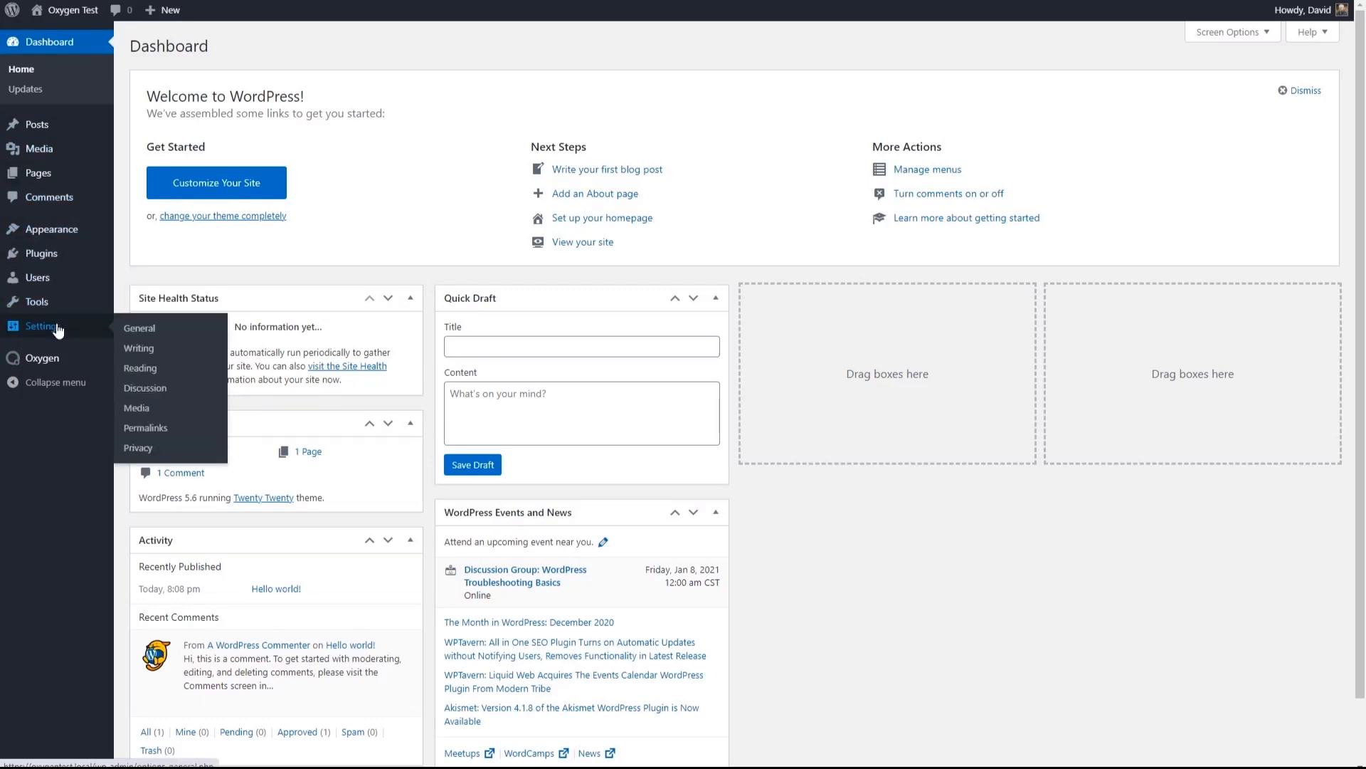
mouse_move(39, 306)
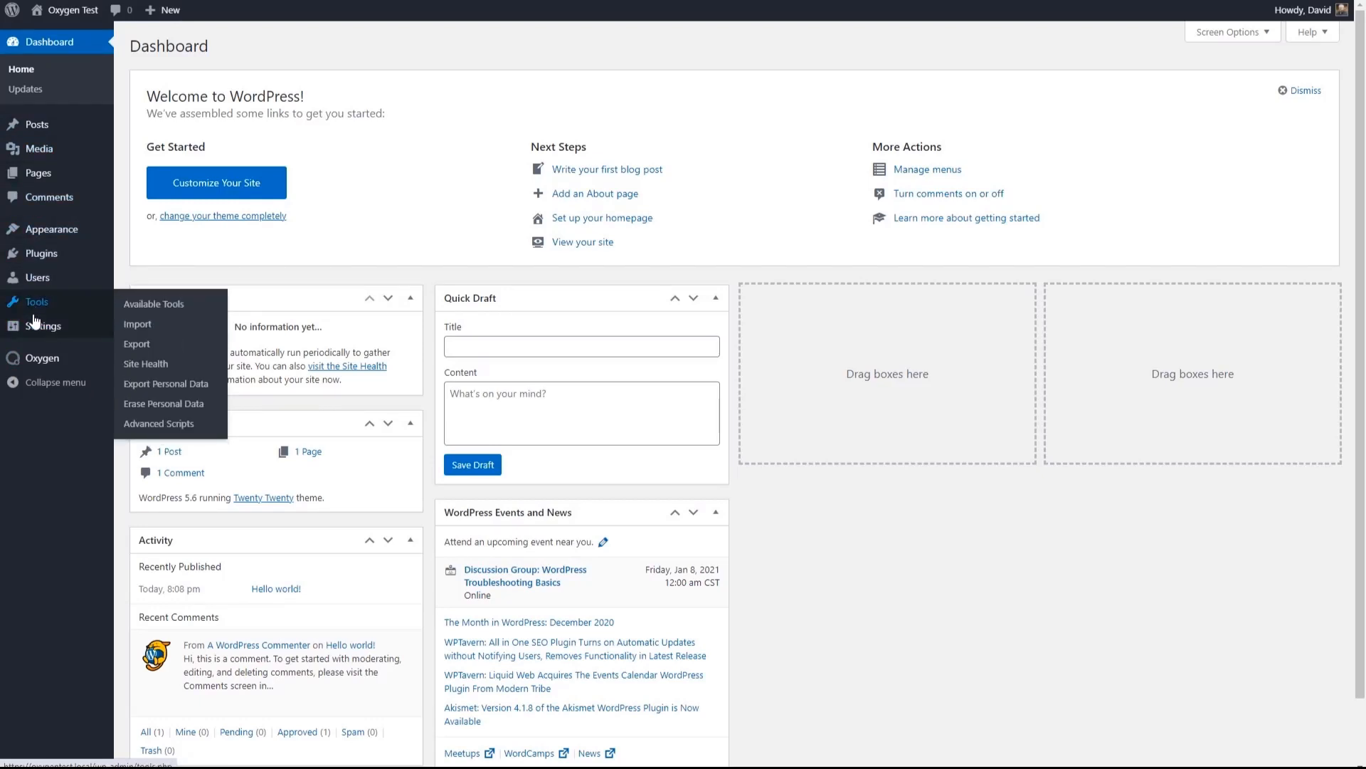
left_click(150, 424)
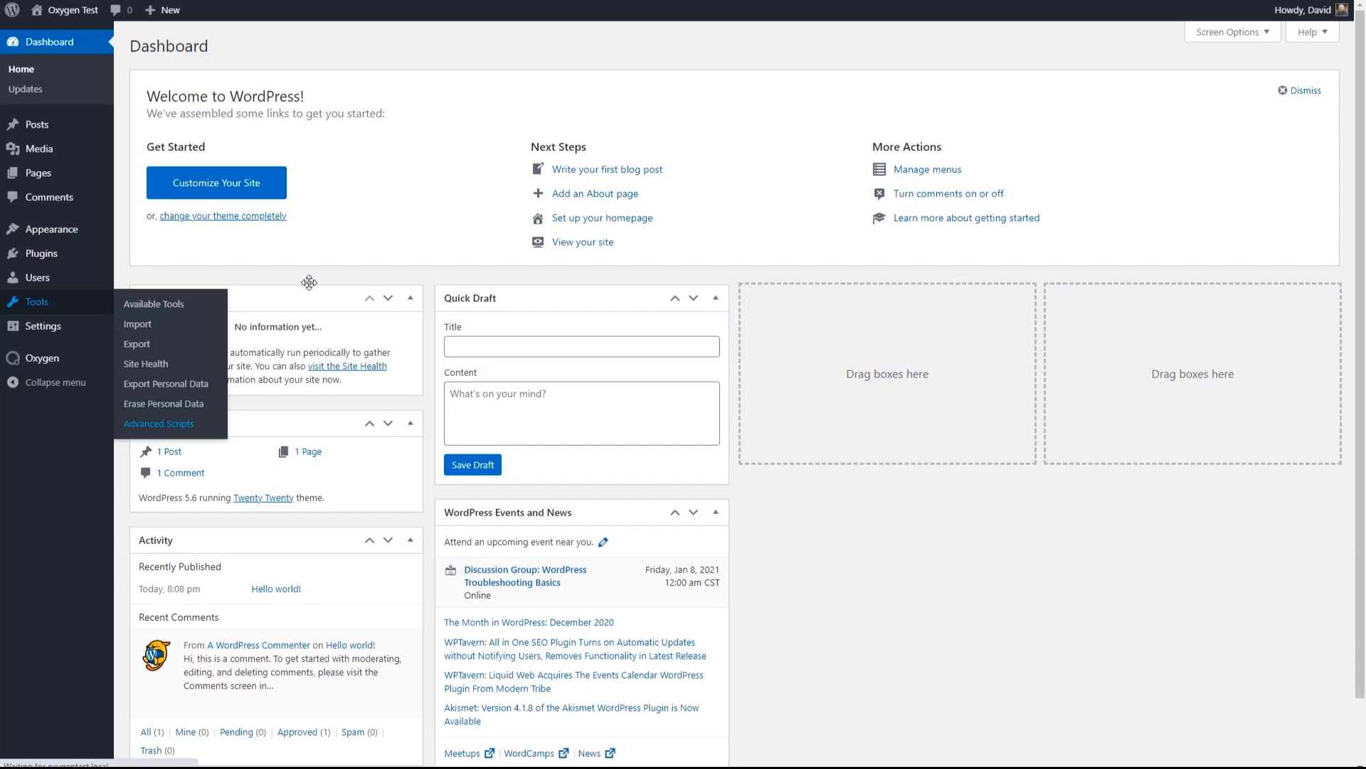
left_click(117, 104)
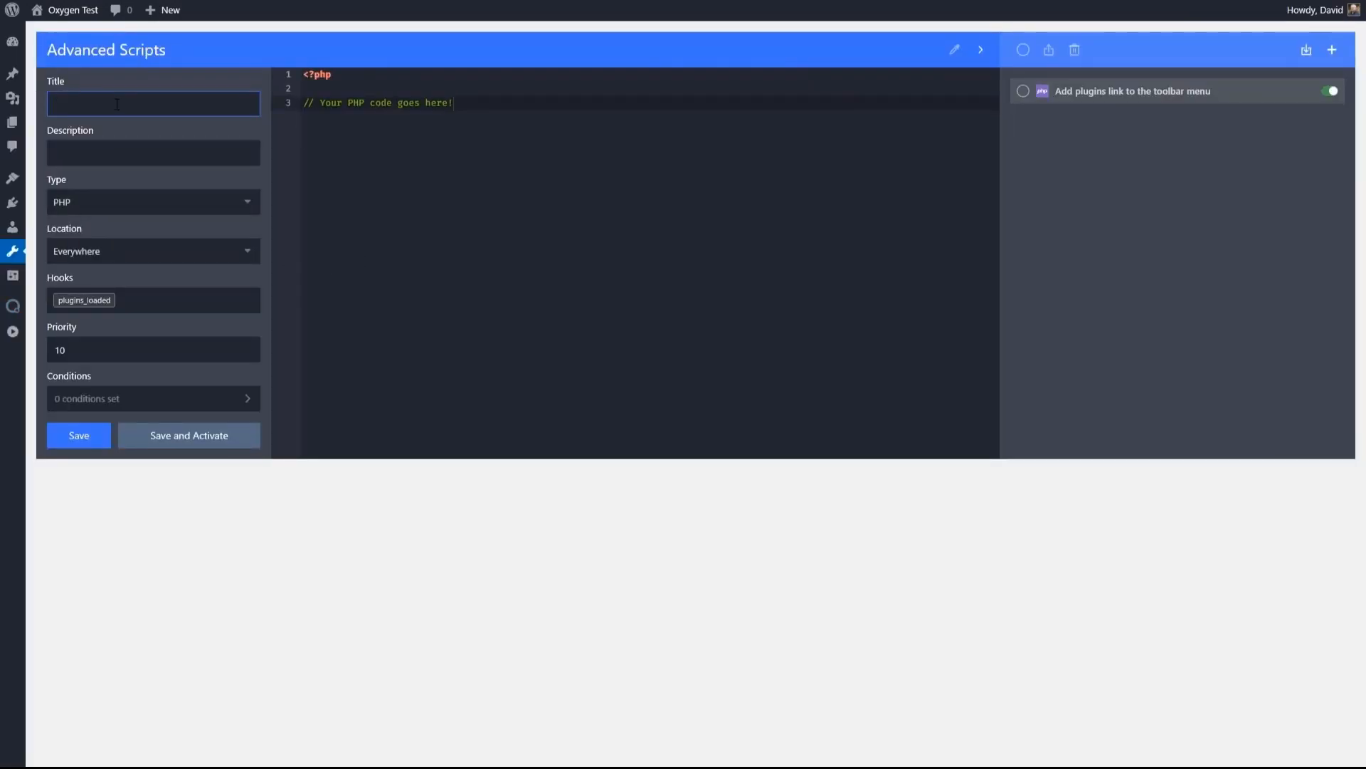
type("Login Logout Menu Item")
- Replace the placeholder code with the add_loginout_link filter on wp_nav_menu_top-menu_items, then save and activate the script
left_click(302, 94)
key("ctrl+a")
key("ctrl+v")
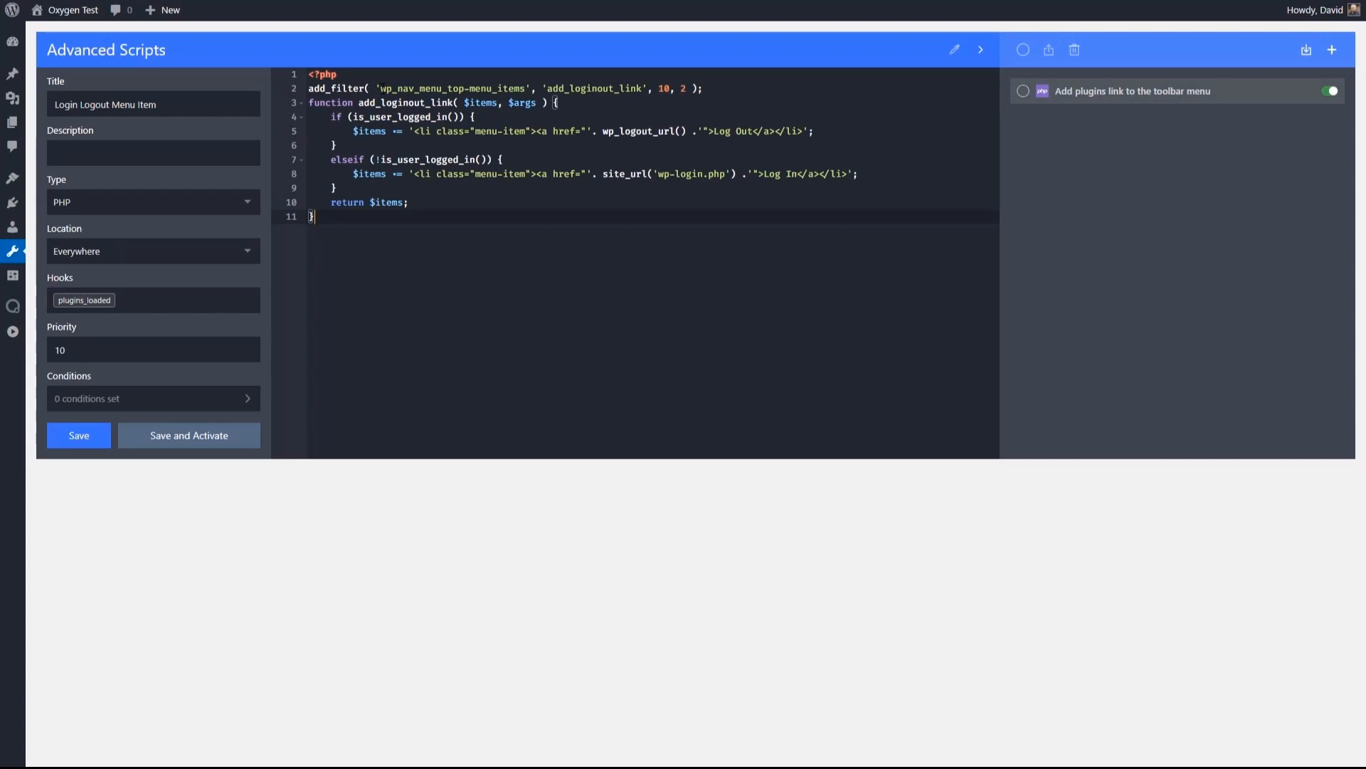
left_click_drag(380, 88, 420, 89)
left_click(488, 88)
left_click(200, 435)
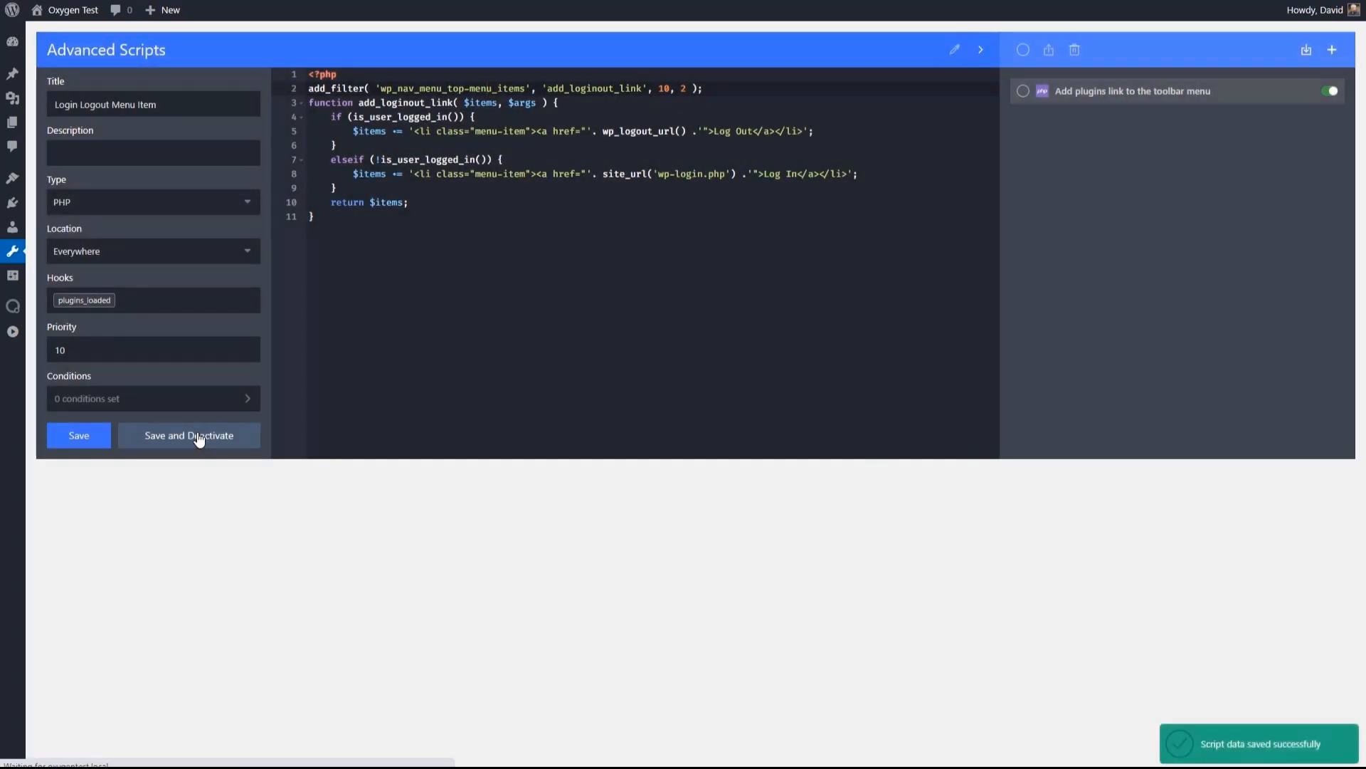
- Check the top header menu on the front end for the login/logout item and return to the dashboard
mouse_move(71, 10)
left_click(44, 34)
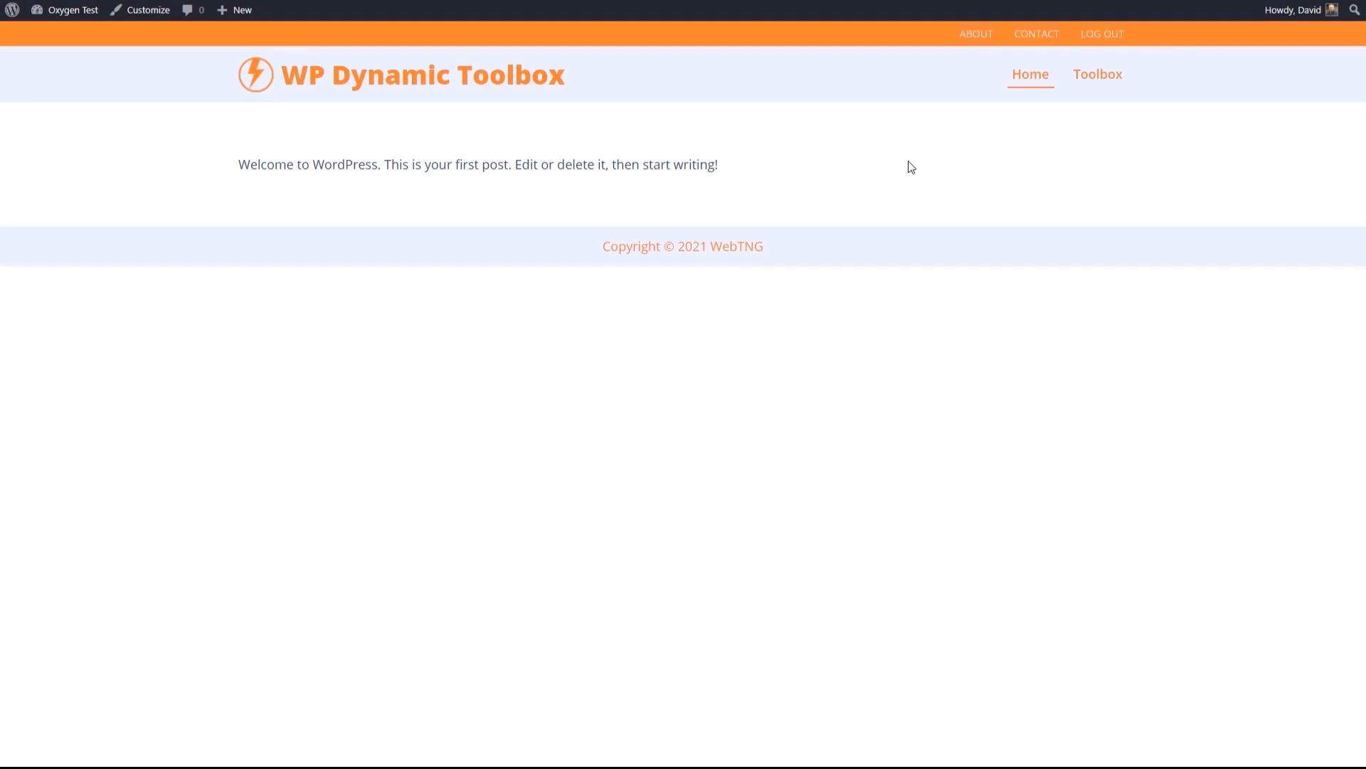
mouse_move(73, 12)
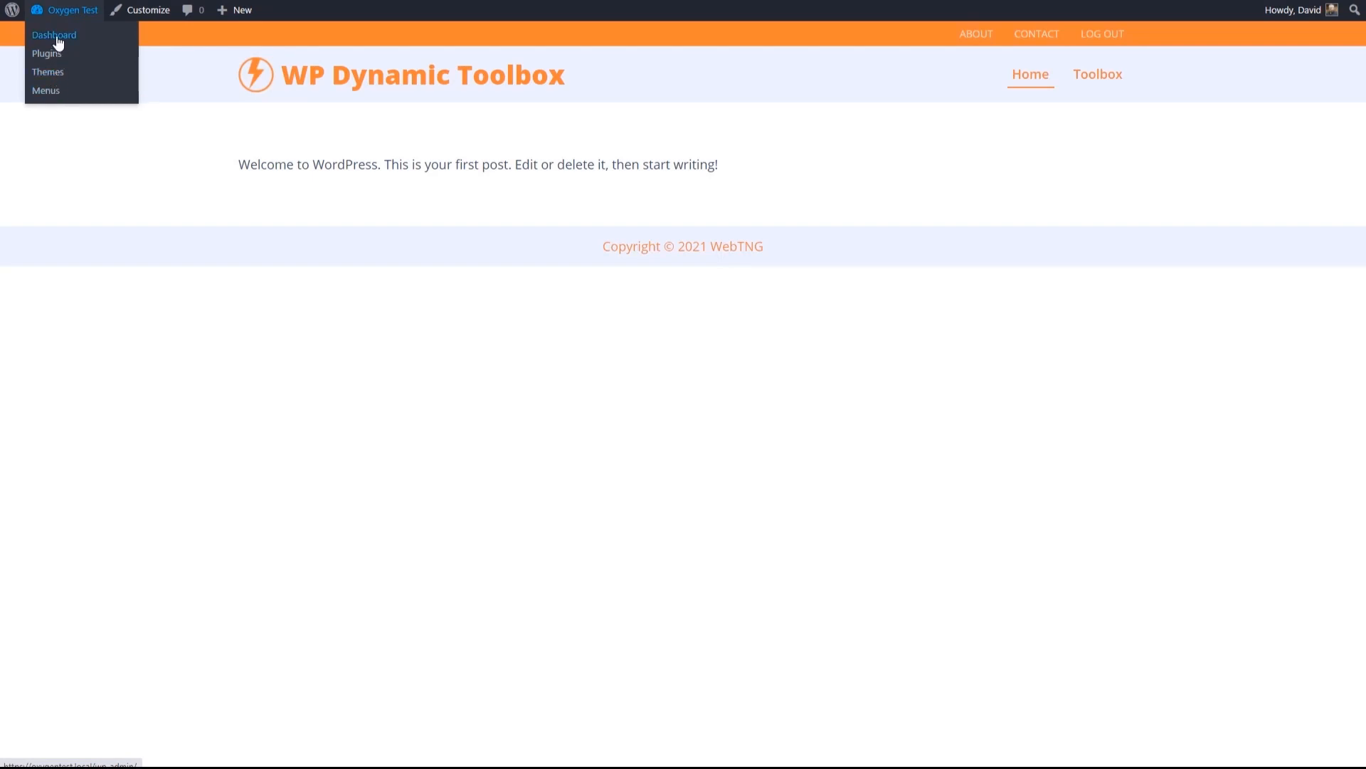
left_click(58, 44)
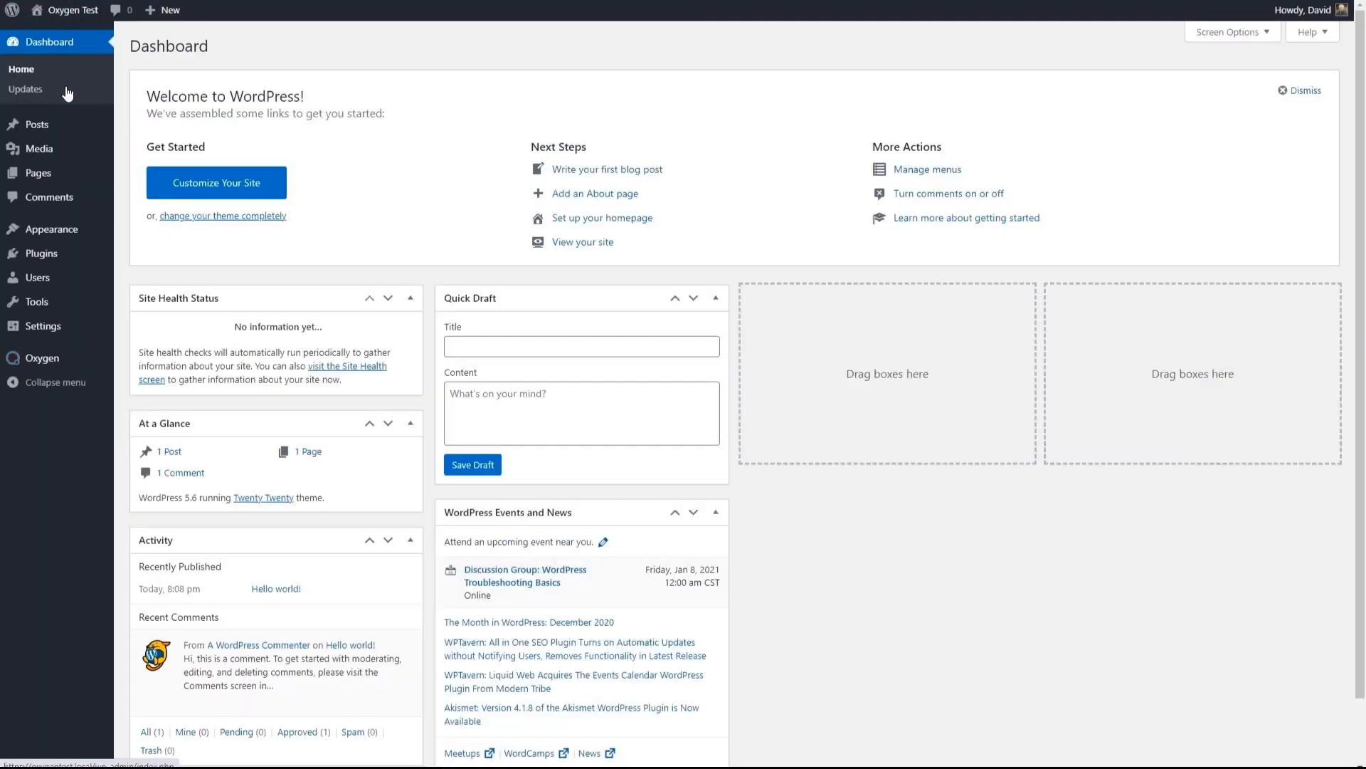
- Create an Advanced Scripts PHP script titled "Register sidebar" with the pasted register_main_sidebar code for "Main Sidebar", then save and activate it
mouse_move(70, 232)
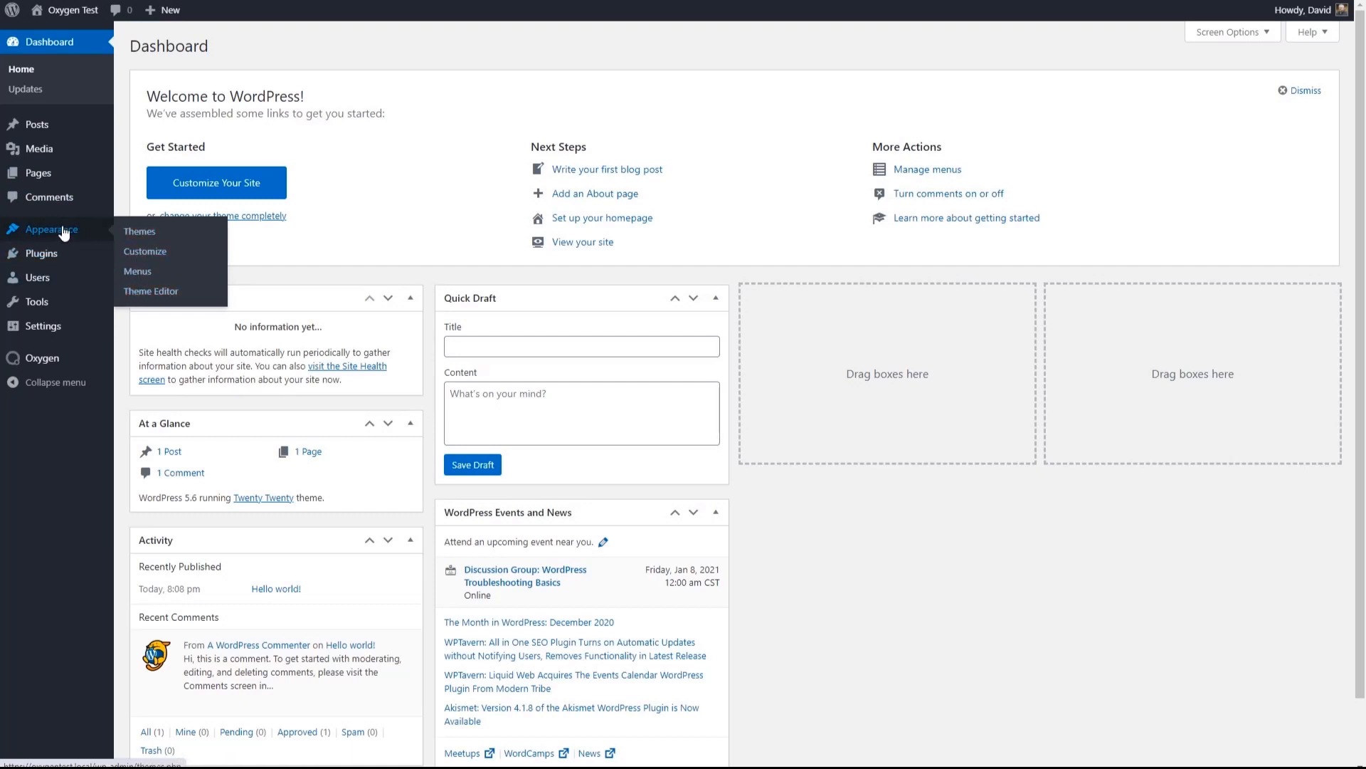
mouse_move(38, 310)
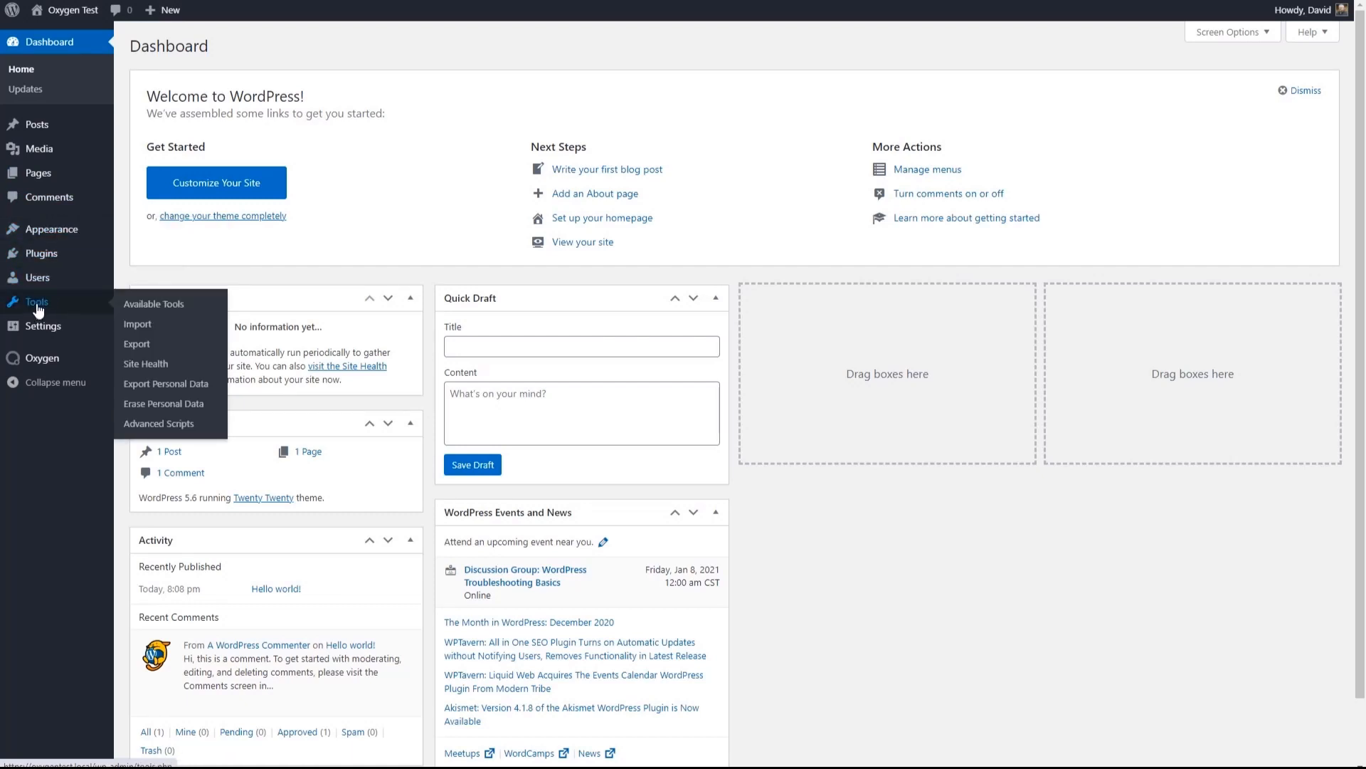
left_click(144, 425)
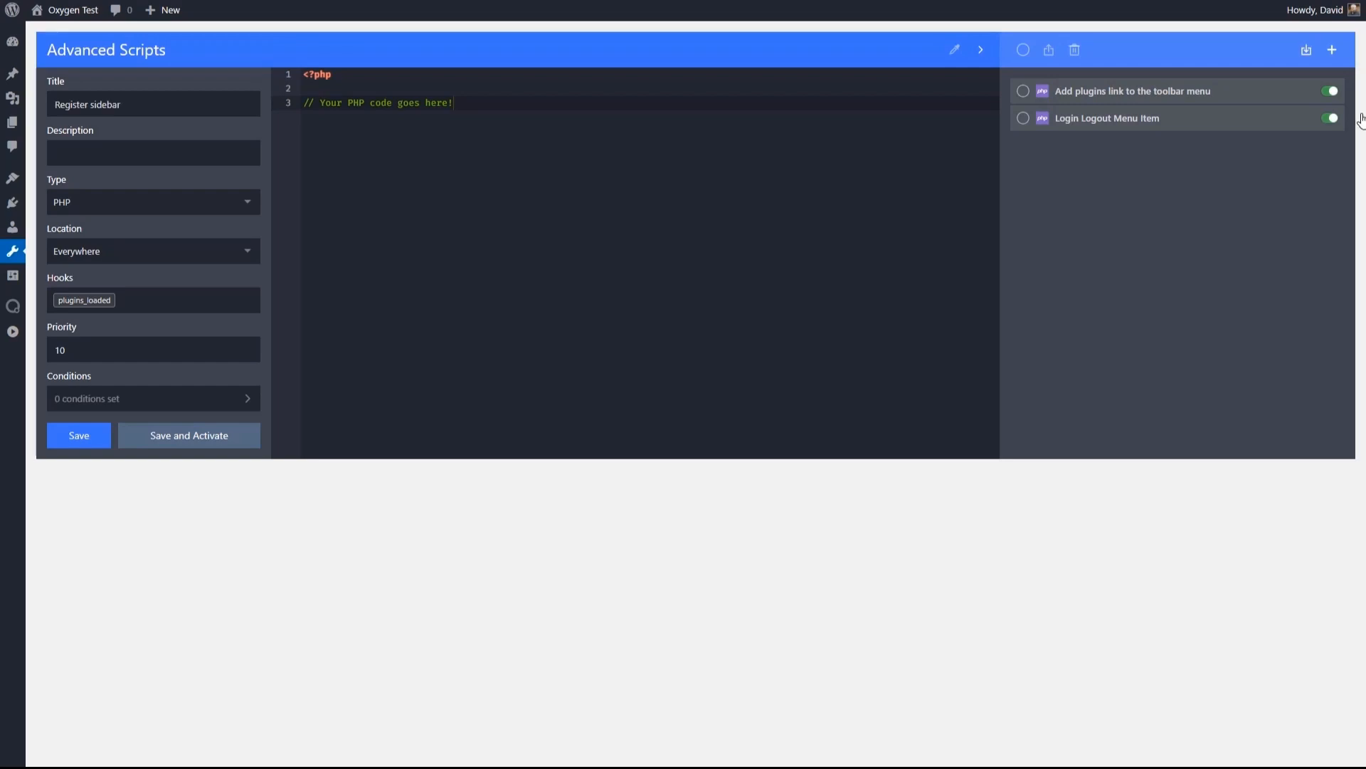
key("shift+Home")
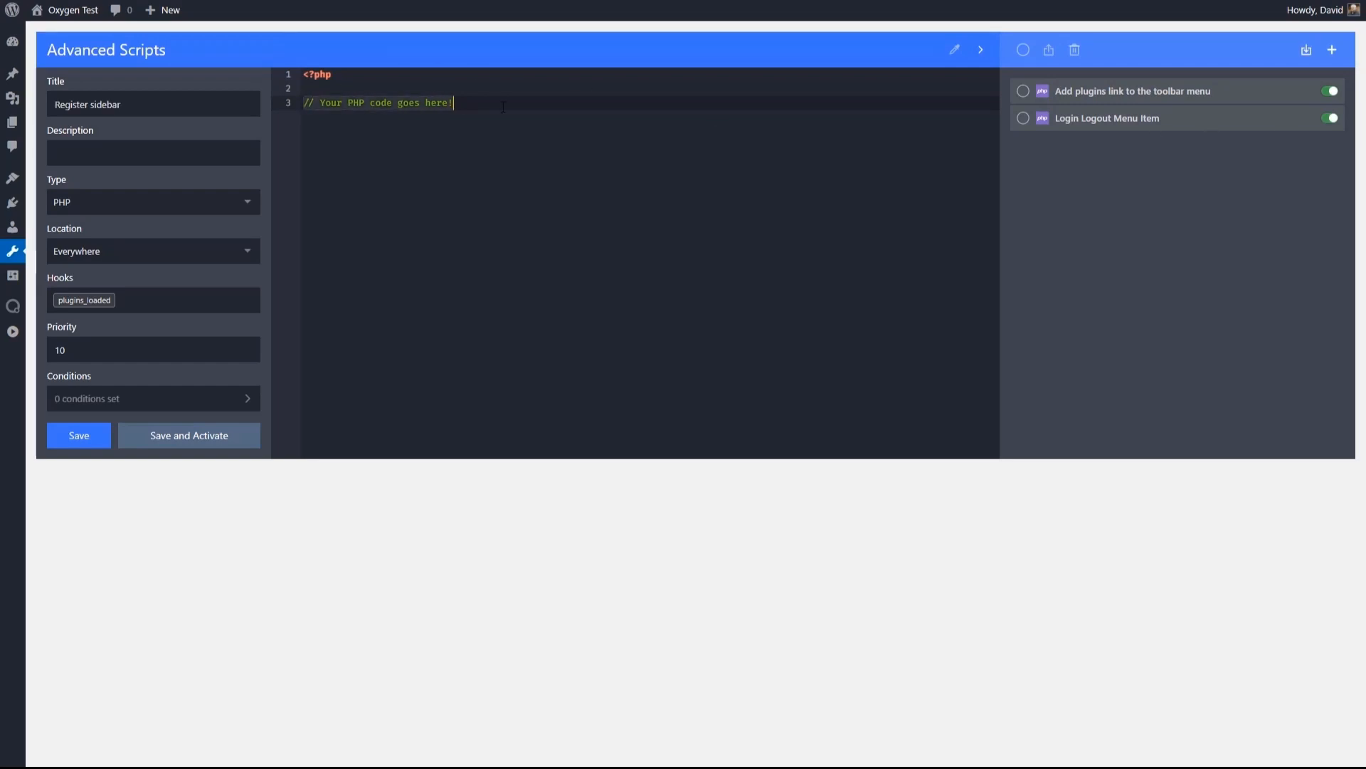
type("add_action( 'widgets_init', 'register_main_sidebar' ); function register_main_sidebar() {   $args = array(     'name'          => 'Main Sidebar',     'id'            => 'main-sidebar',     'description'   => 'This sidebar is shown on the right side of posts and pages',     'class'         => 'wpdd-main-sidebar',     'before_widget' => '<li id=\"%1$s\" class=\"widget %2$s\">',     'after_widget'  => '</li>',     'before_title'  => '<h2 class=\"widgettitle\">',     'after_title'   => '</h2>'   );    register_sidebar( $args );  }")
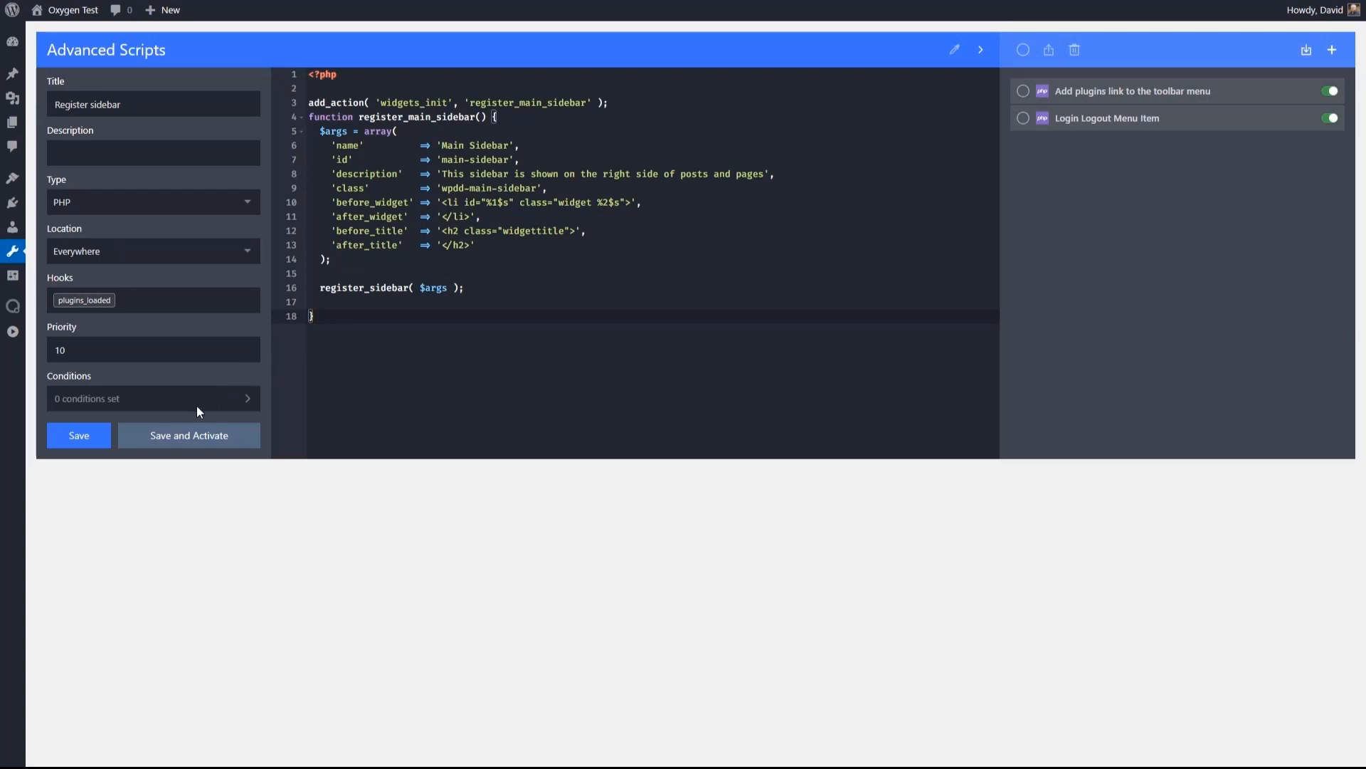
left_click(163, 441)
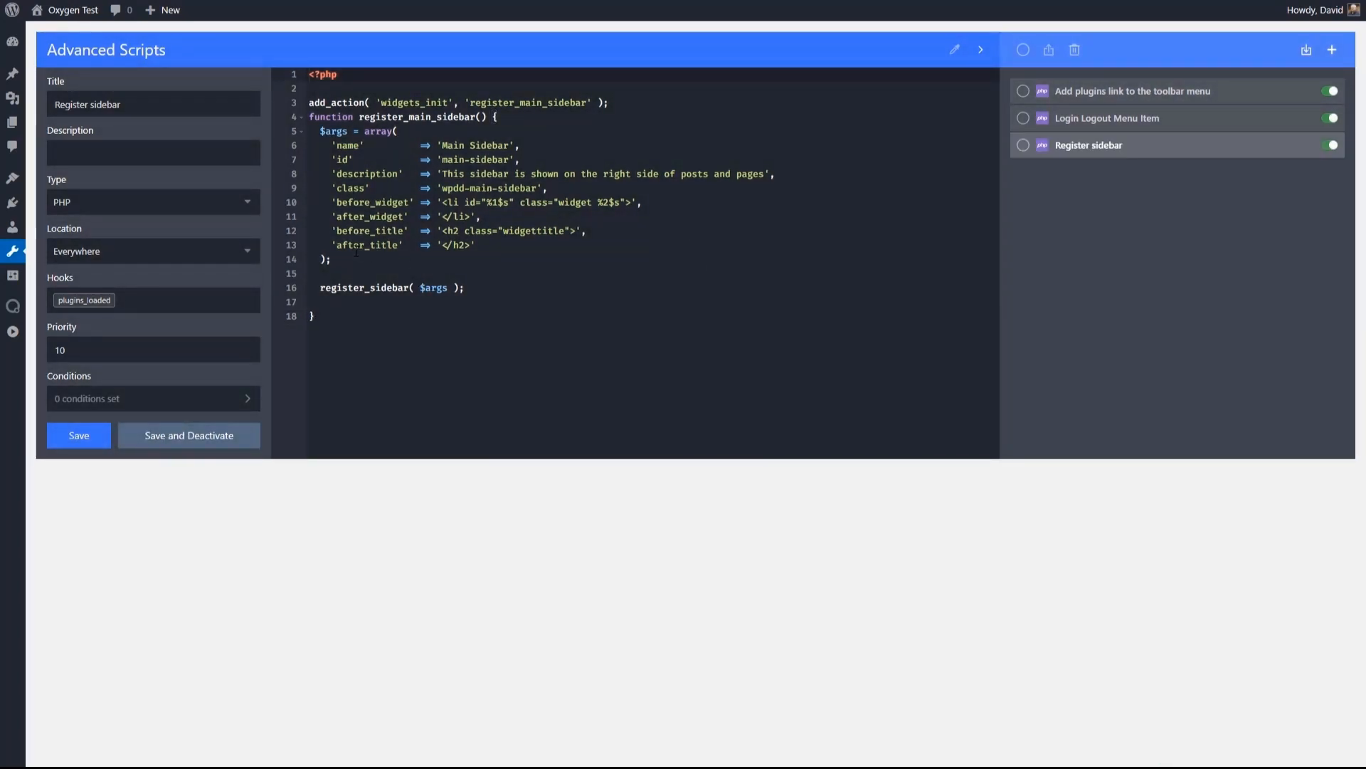
- Open the Widgets page to examine the registered Main Sidebar area
mouse_move(13, 180)
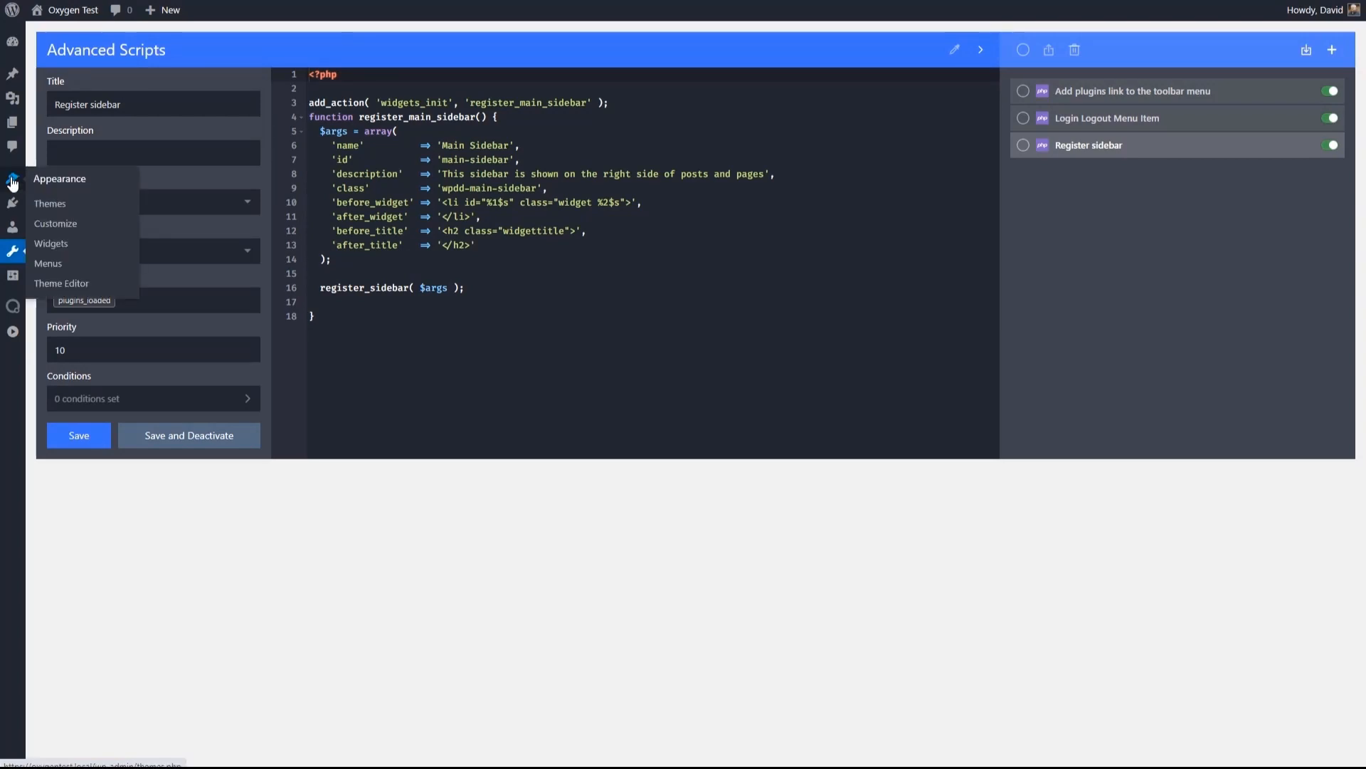
left_click(51, 245)
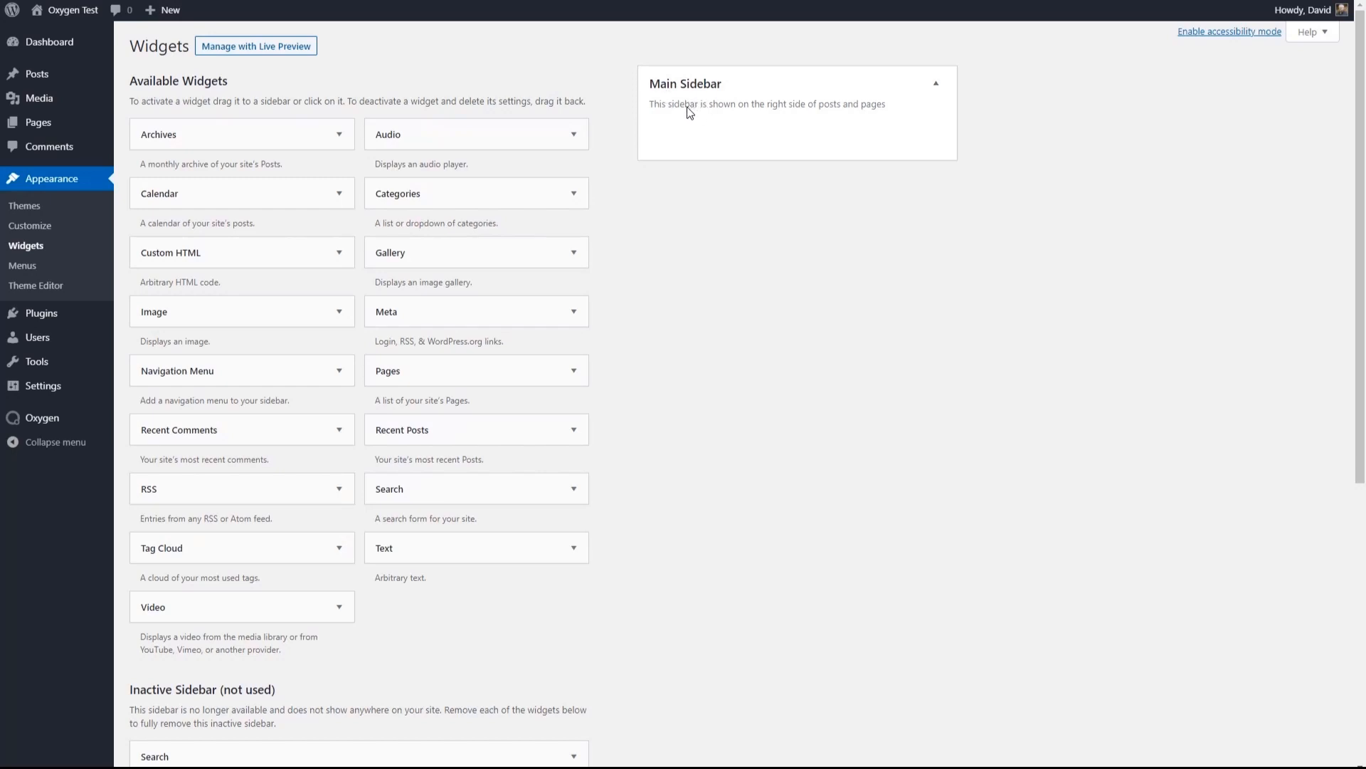
- Add the Meta widget to the Main Sidebar widget area
left_click_drag(430, 315, 702, 132)
left_click(702, 213)
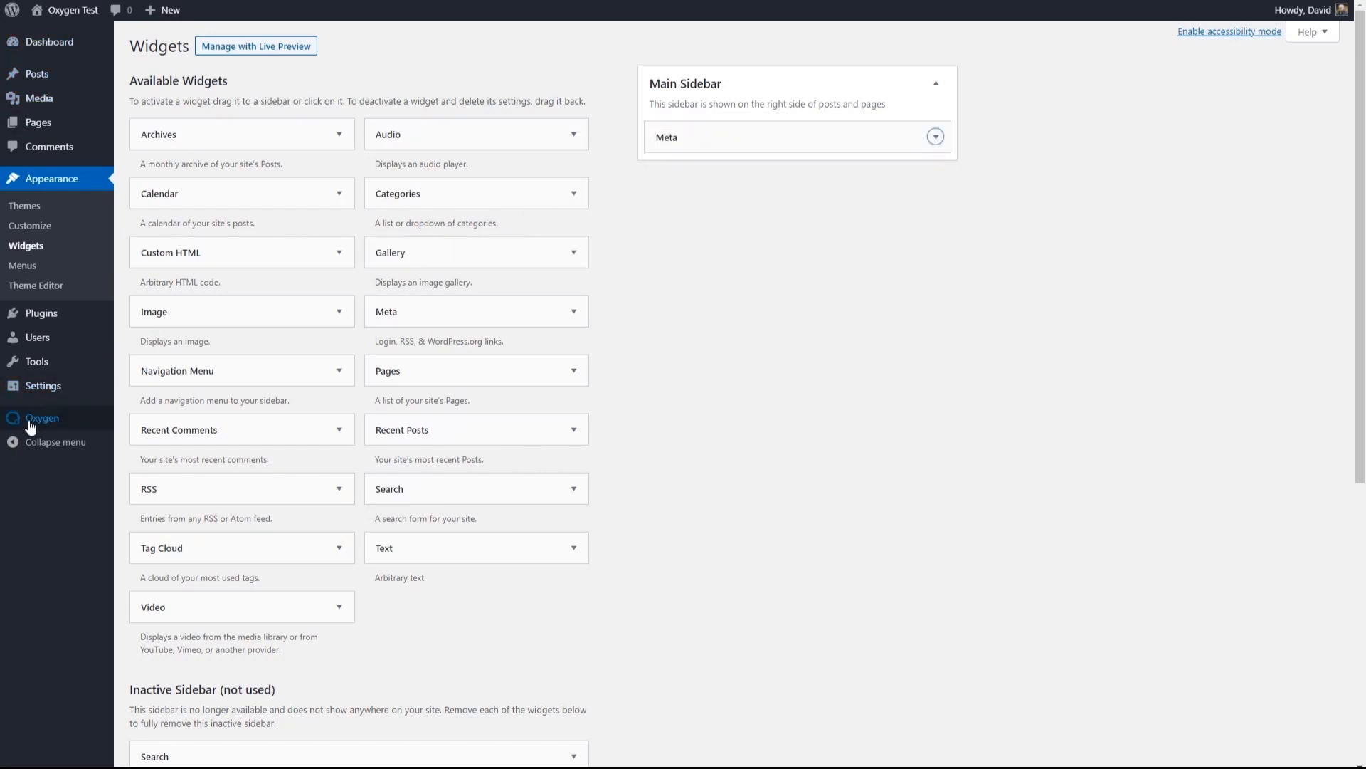
- Create a new Oxygen template titled "Post Single Template" that inherits its design from Base Template
mouse_move(34, 425)
left_click(141, 441)
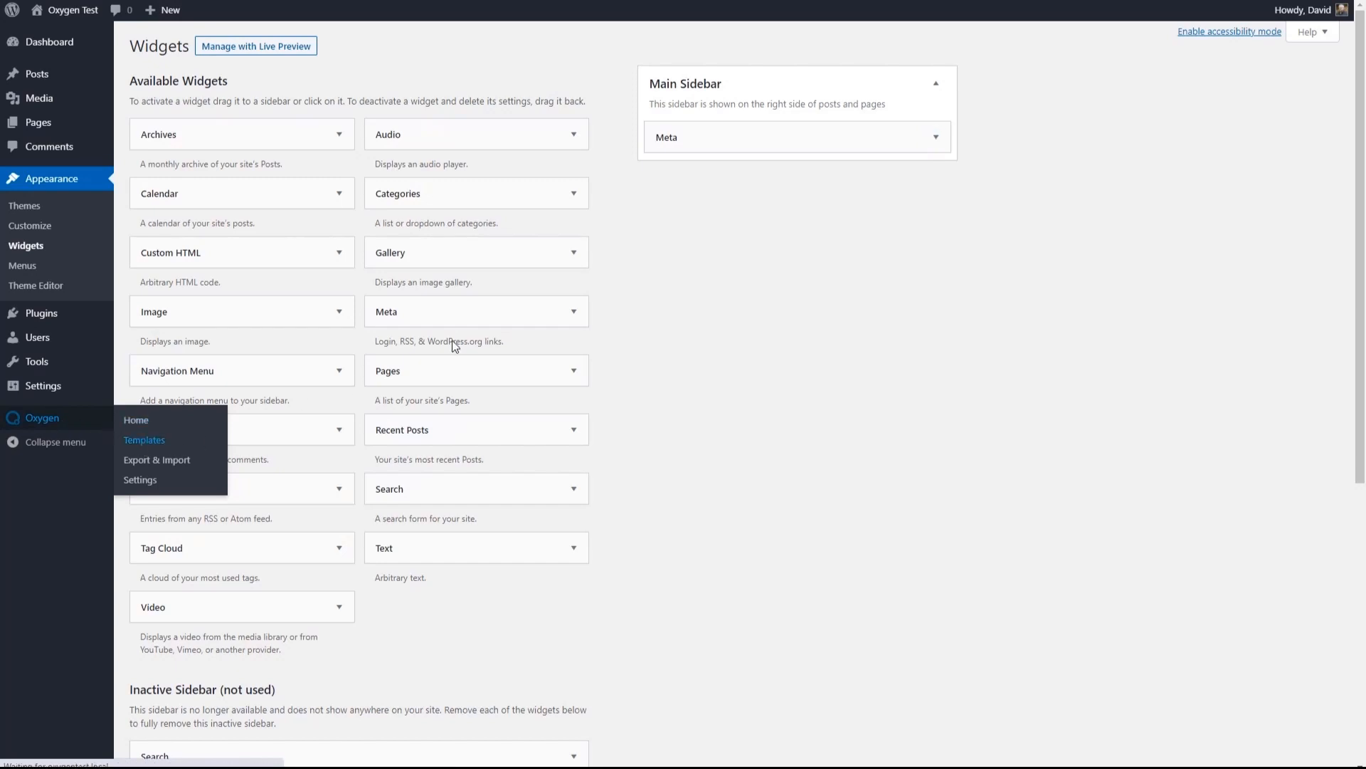
left_click(261, 47)
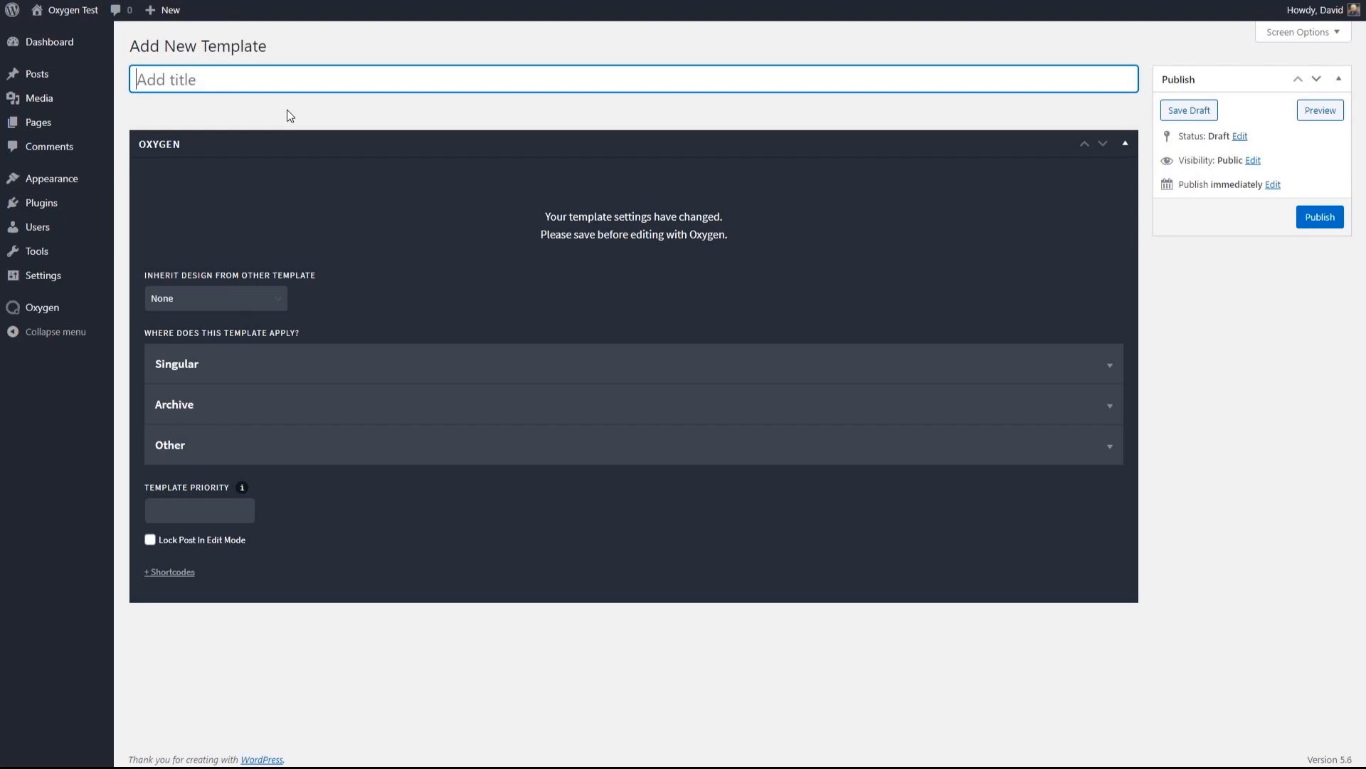
type("Post Single Template")
left_click(178, 300)
left_click(182, 338)
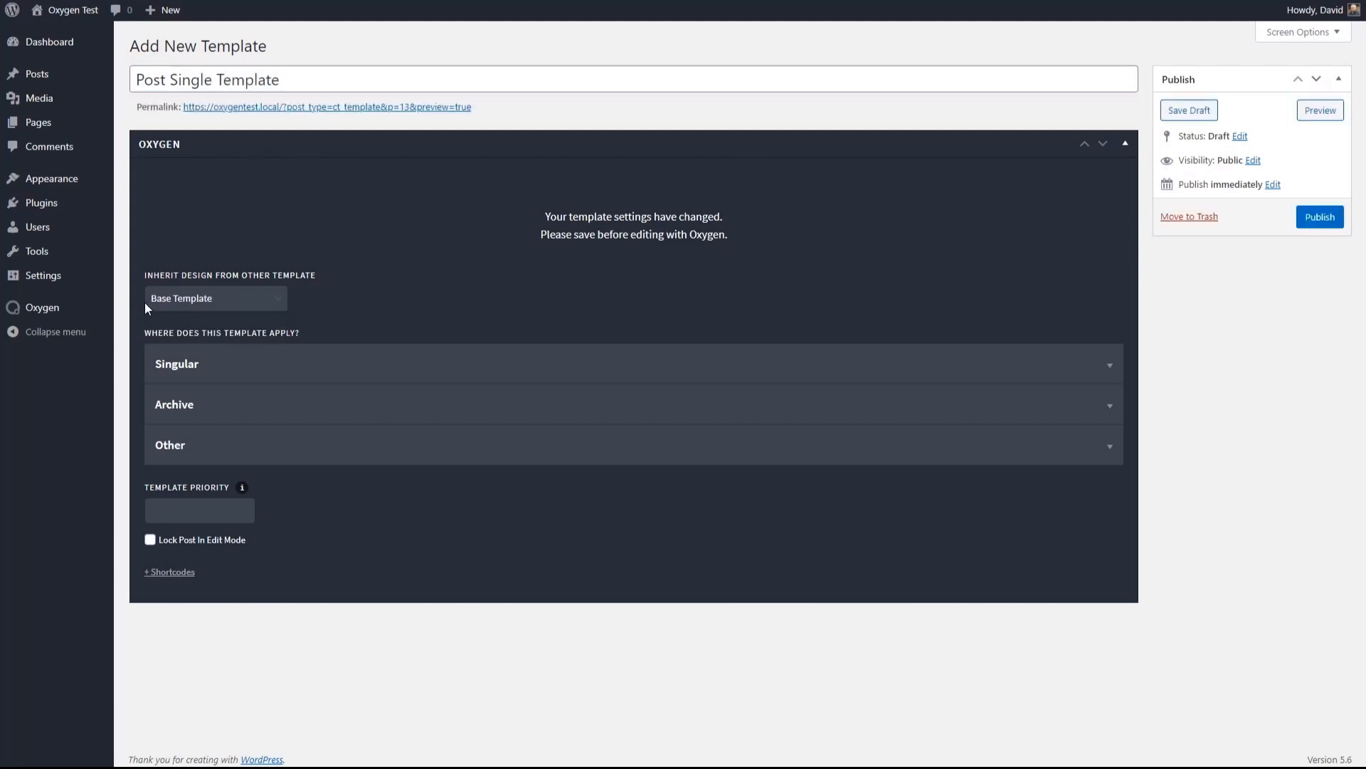
- Give the template priority 10, apply it to singular Posts, and publish it
left_click(175, 509)
type("10")
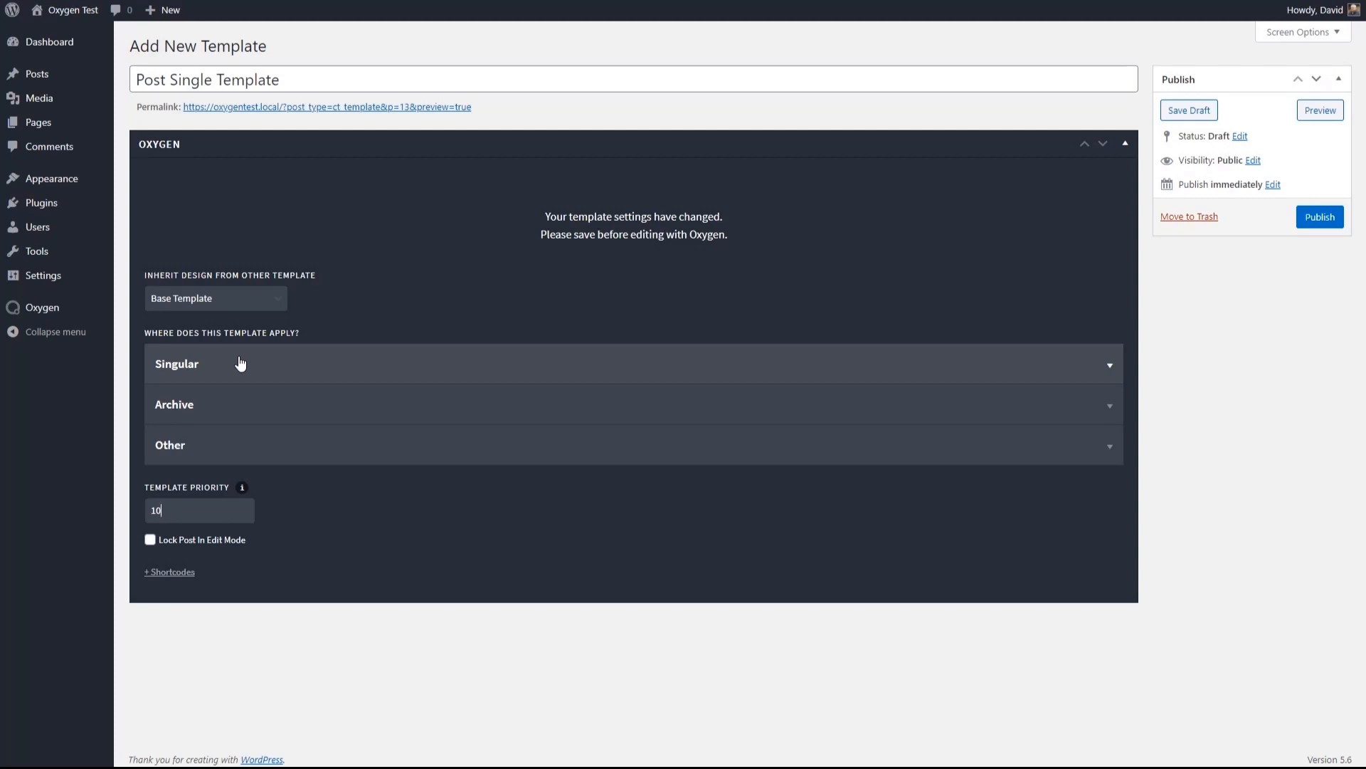
left_click(214, 367)
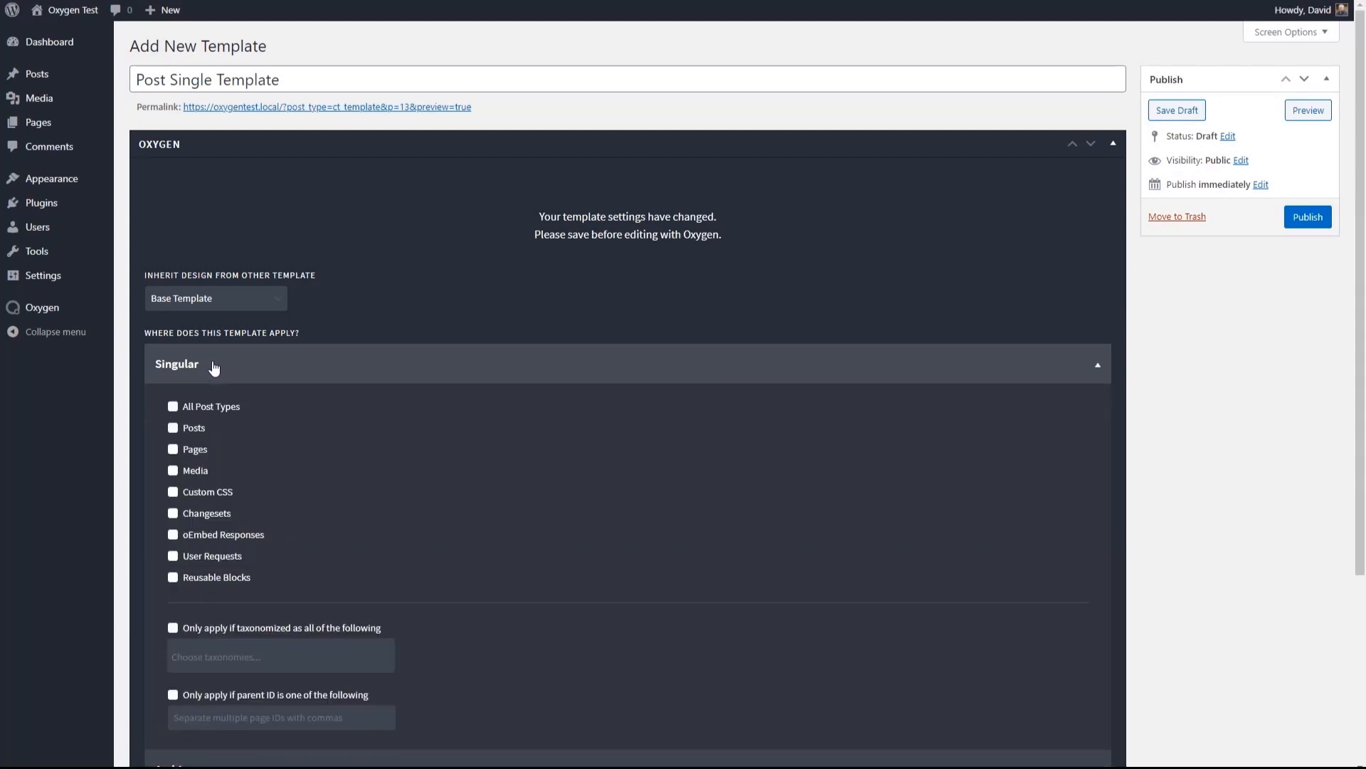
left_click(172, 428)
left_click(1307, 220)
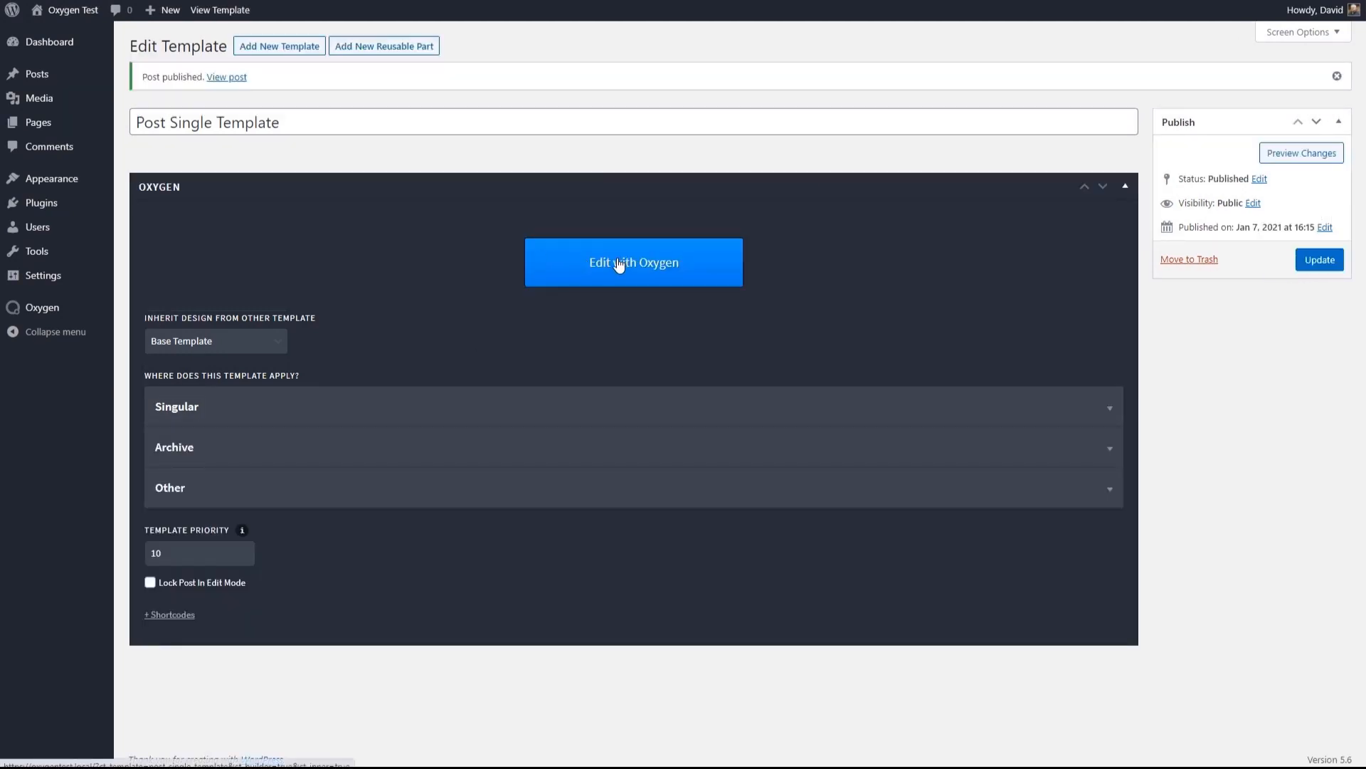
- Edit the template with Oxygen, nest an Inner Content element inside a new Div, then save and return to the WordPress admin
left_click(600, 265)
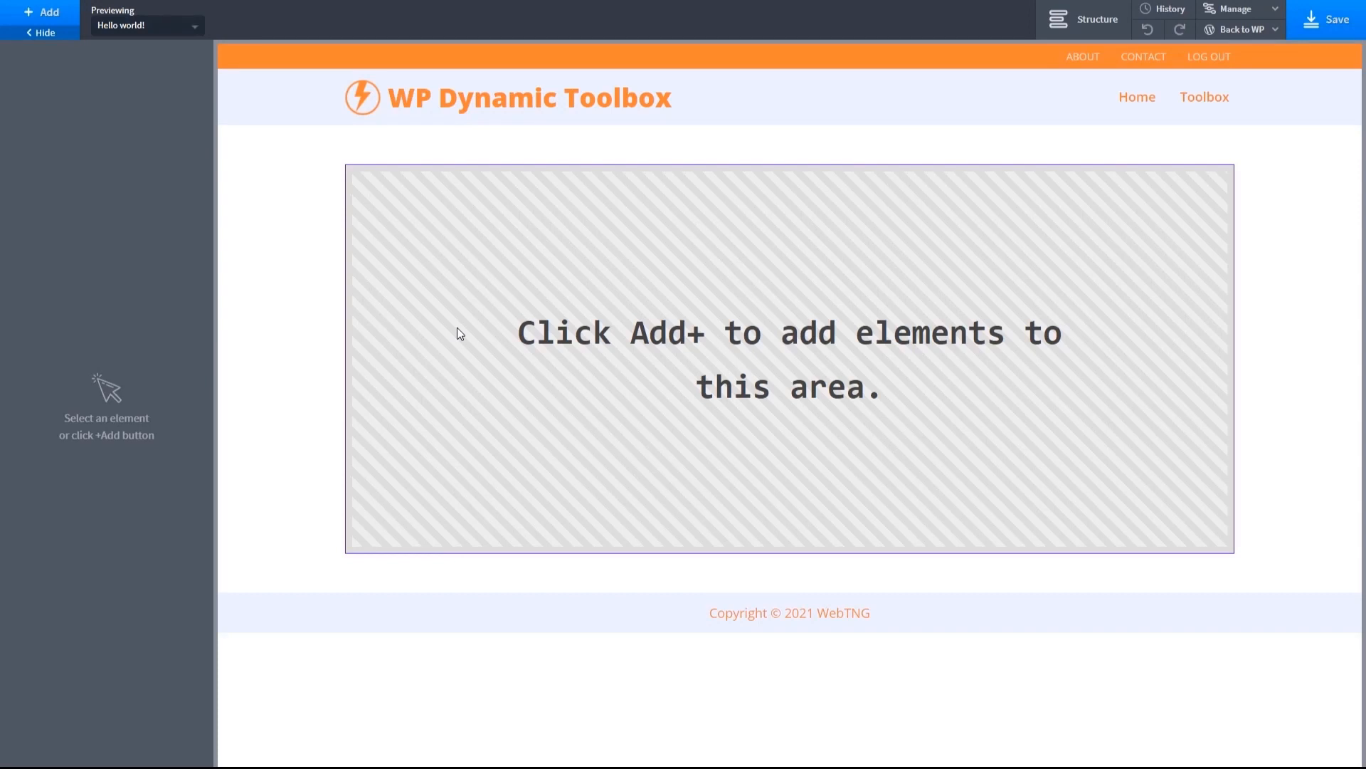
left_click(47, 15)
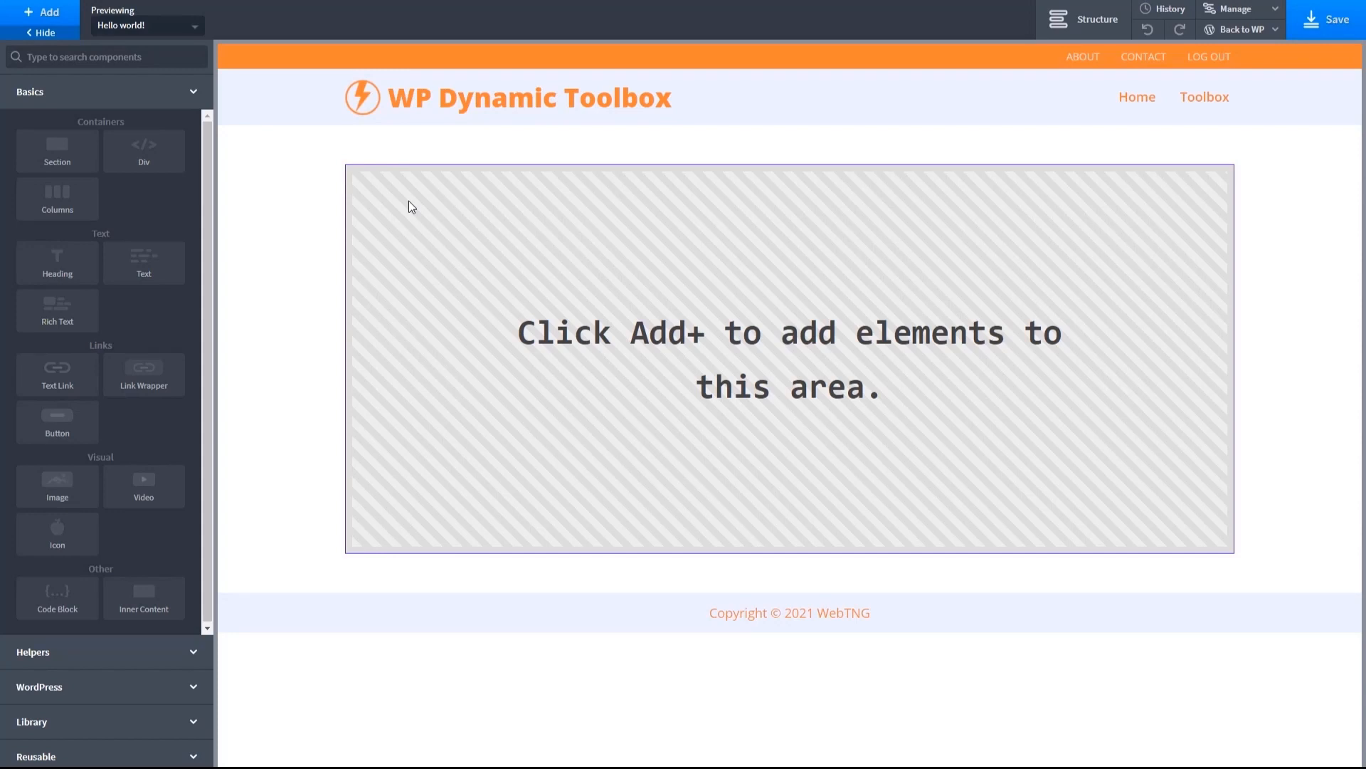
left_click(145, 153)
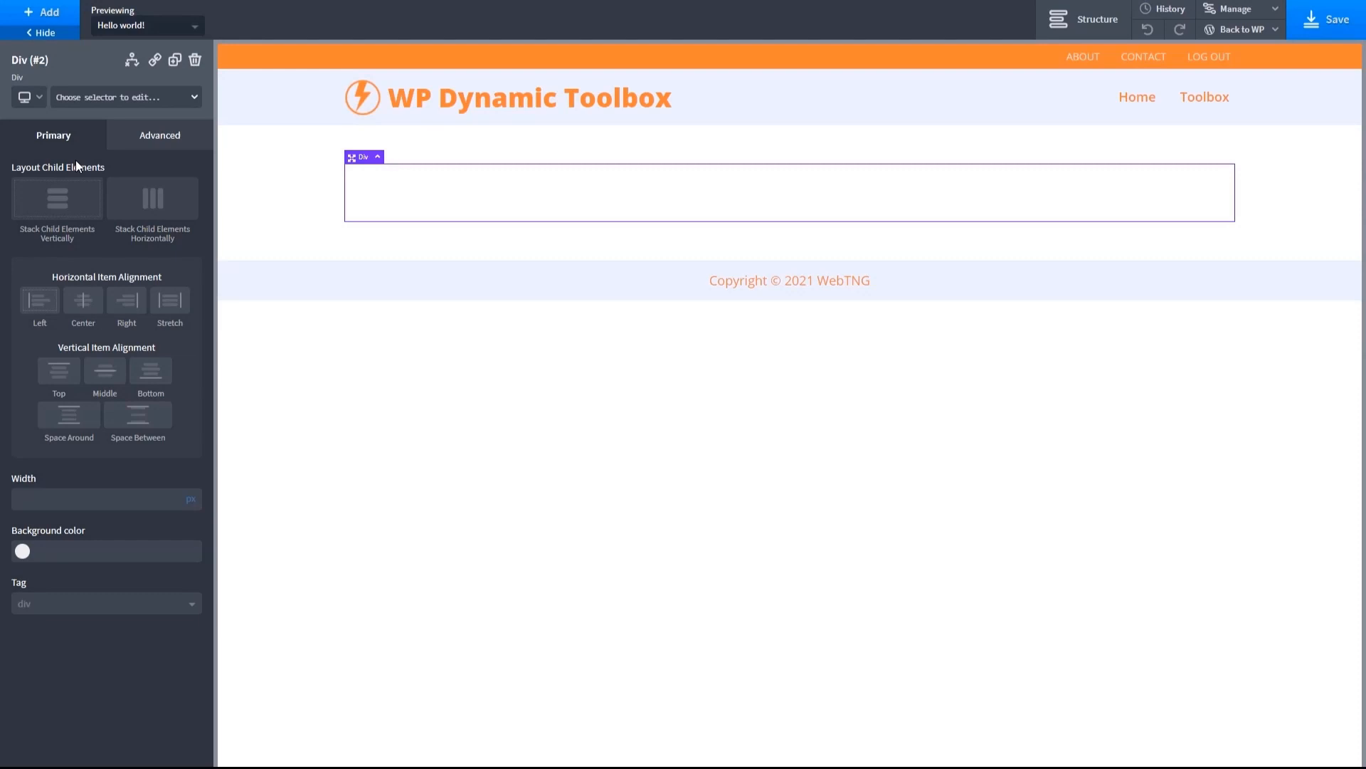
left_click(50, 22)
left_click(139, 600)
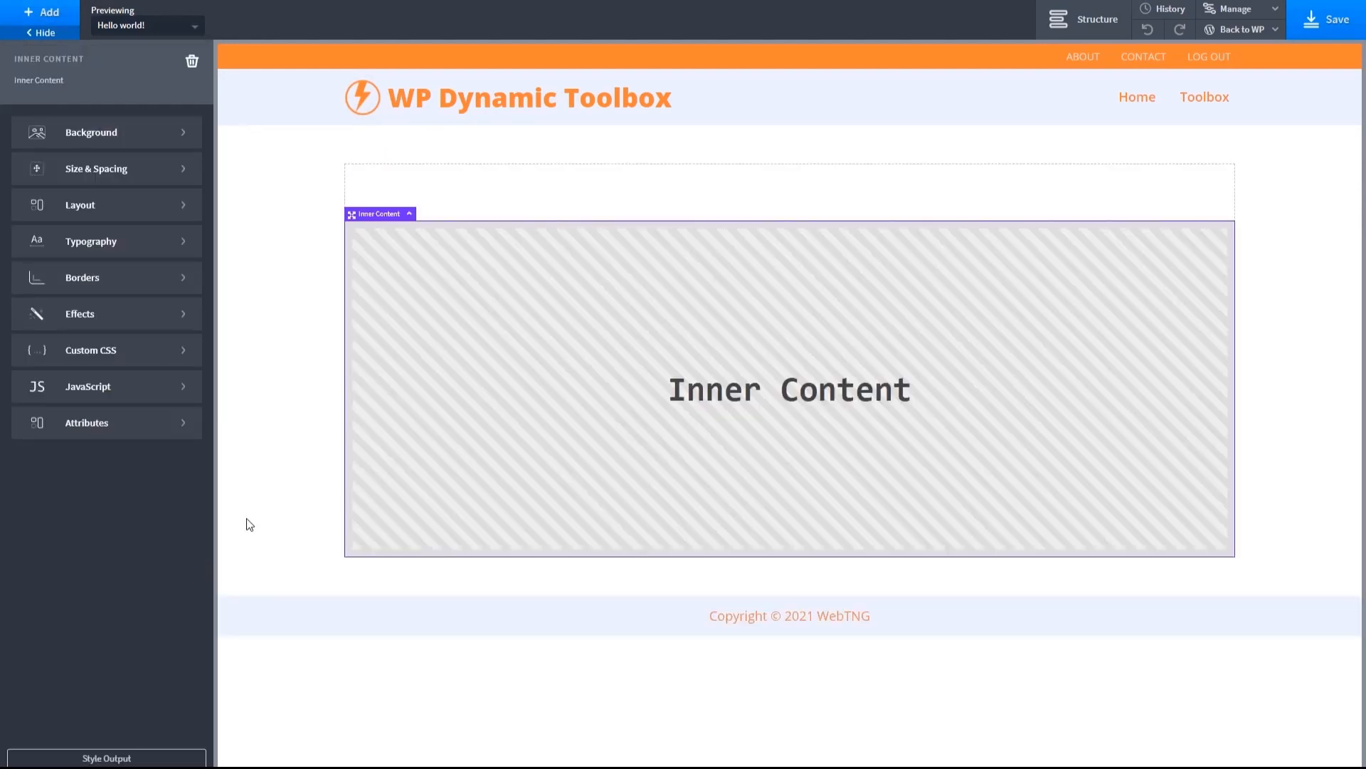
left_click_drag(351, 227, 360, 281)
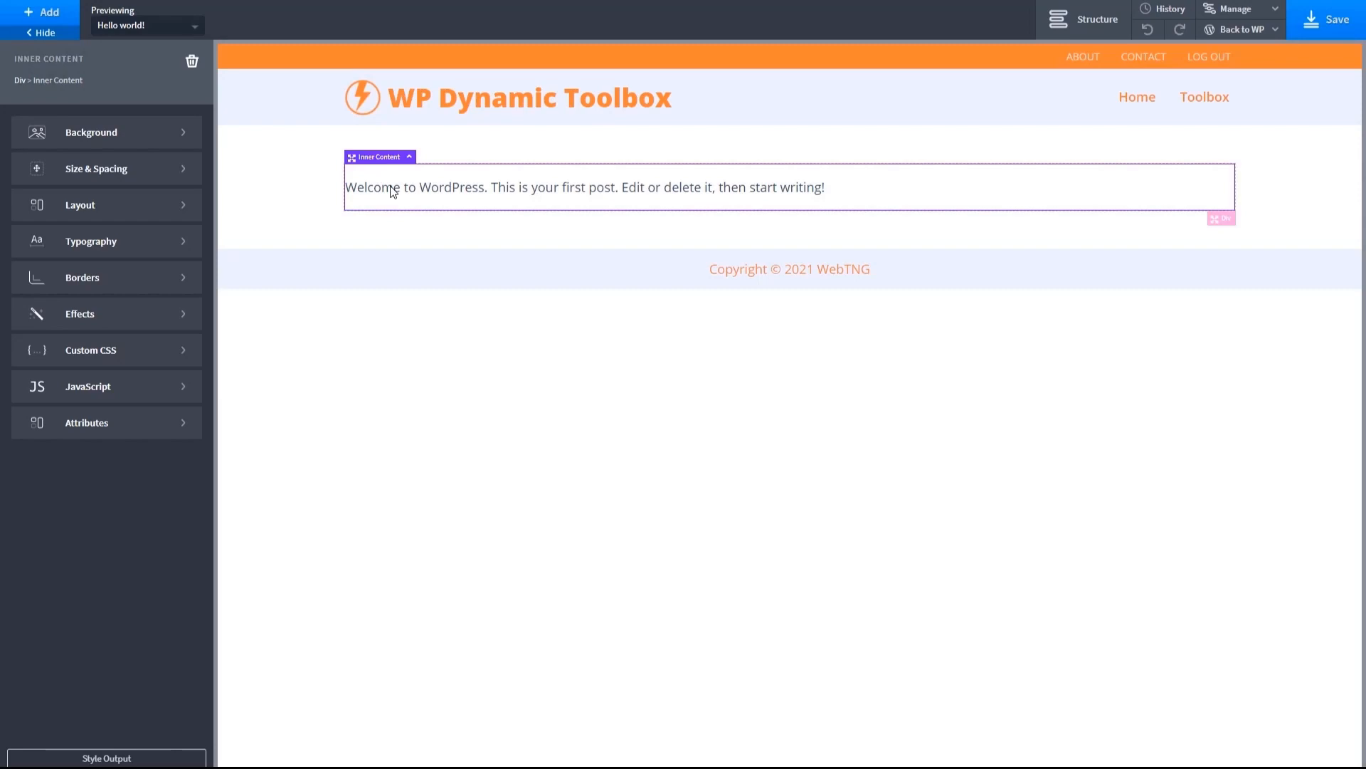
left_click(1314, 27)
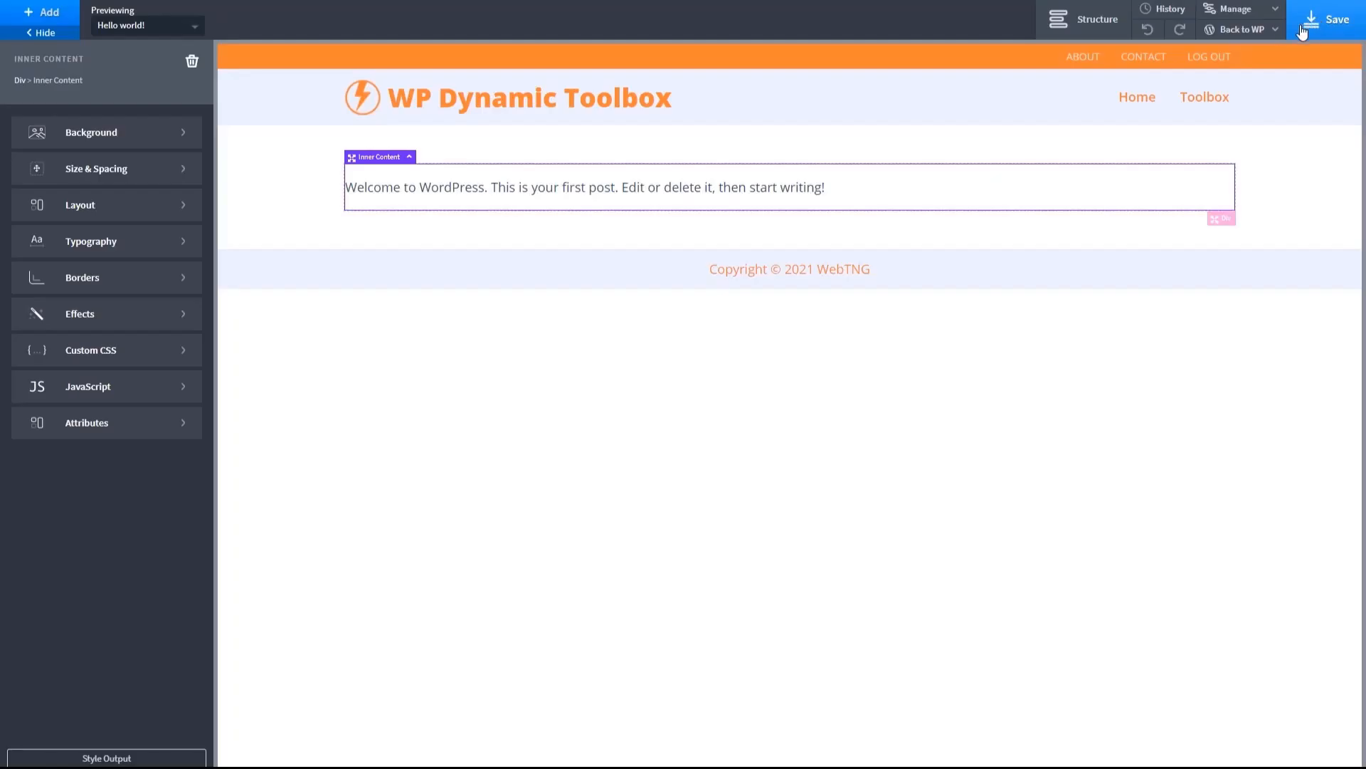
left_click(1210, 53)
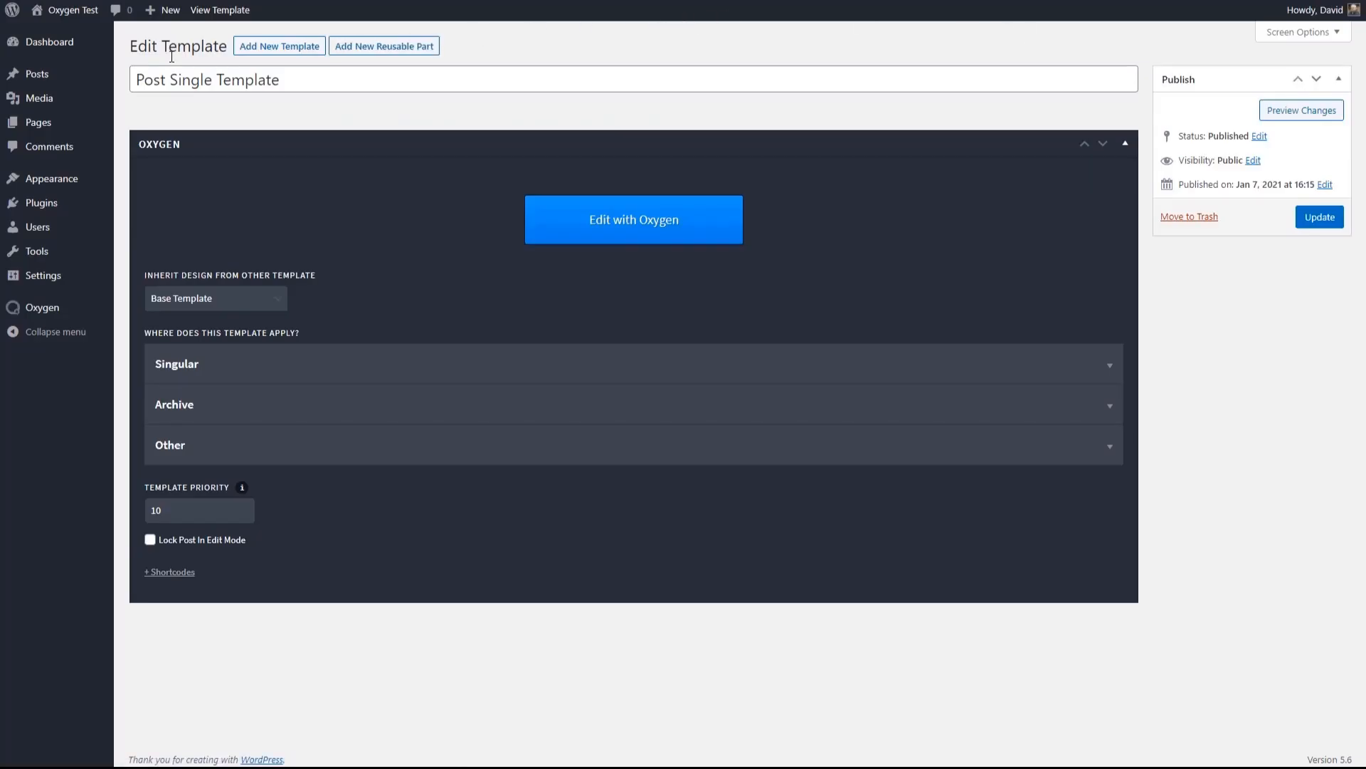
- Open the "Hello world!" post for editing and upload waterfowl-1200-600.png as its featured image
mouse_move(98, 82)
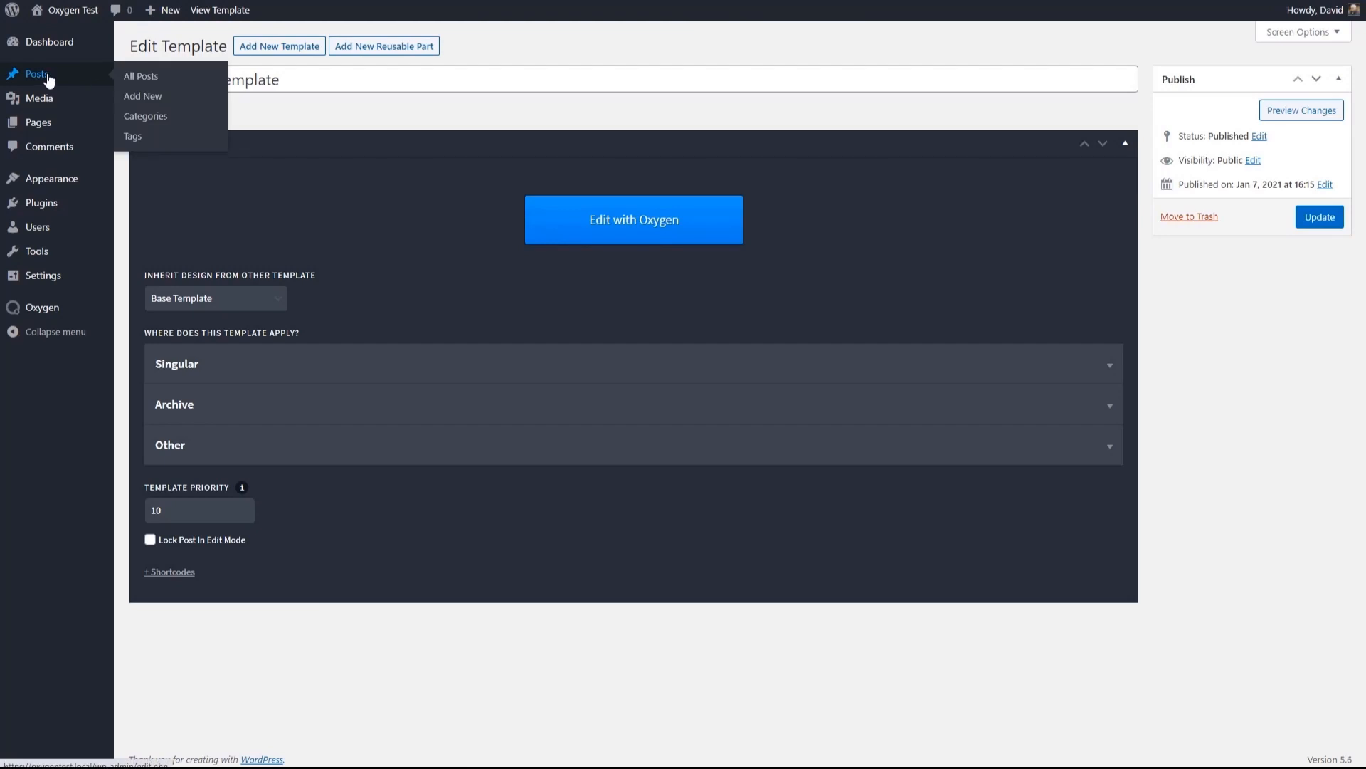
left_click(139, 76)
left_click(195, 152)
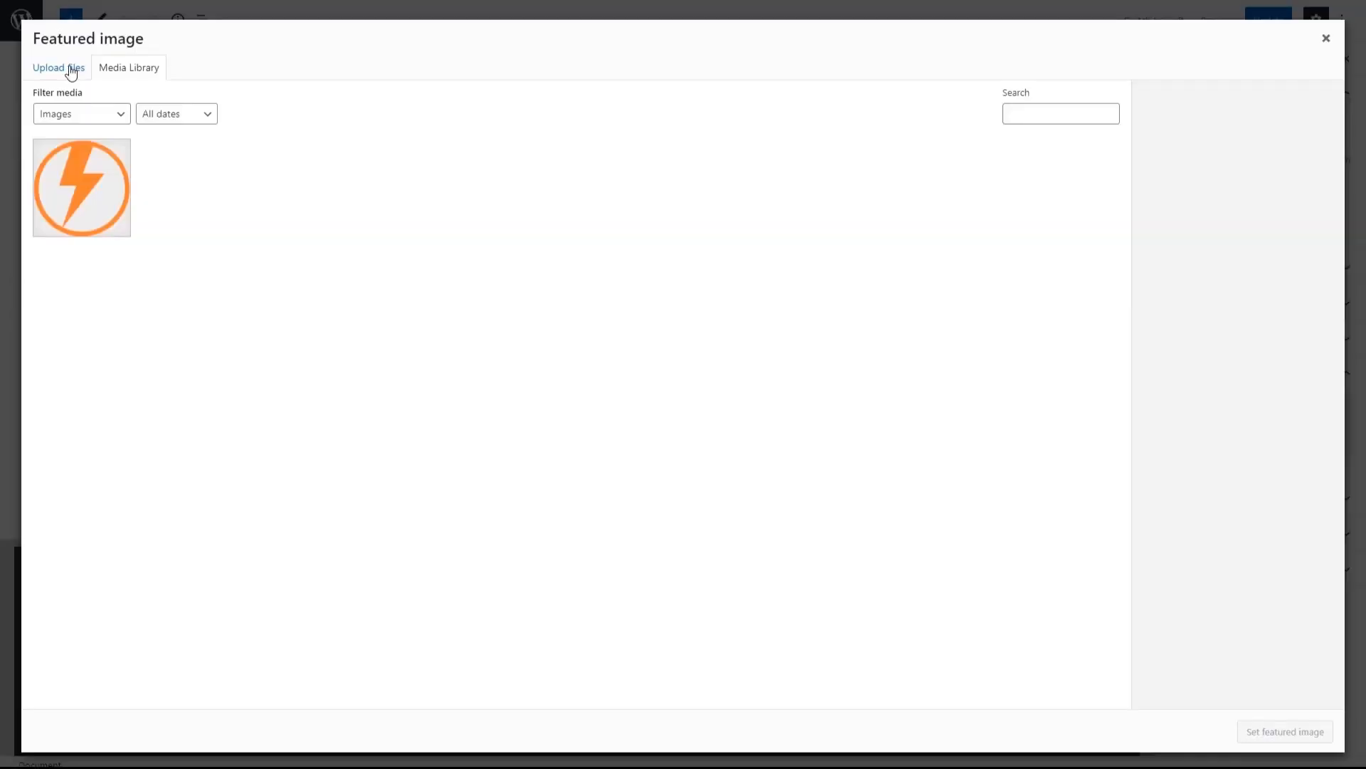
left_click(71, 71)
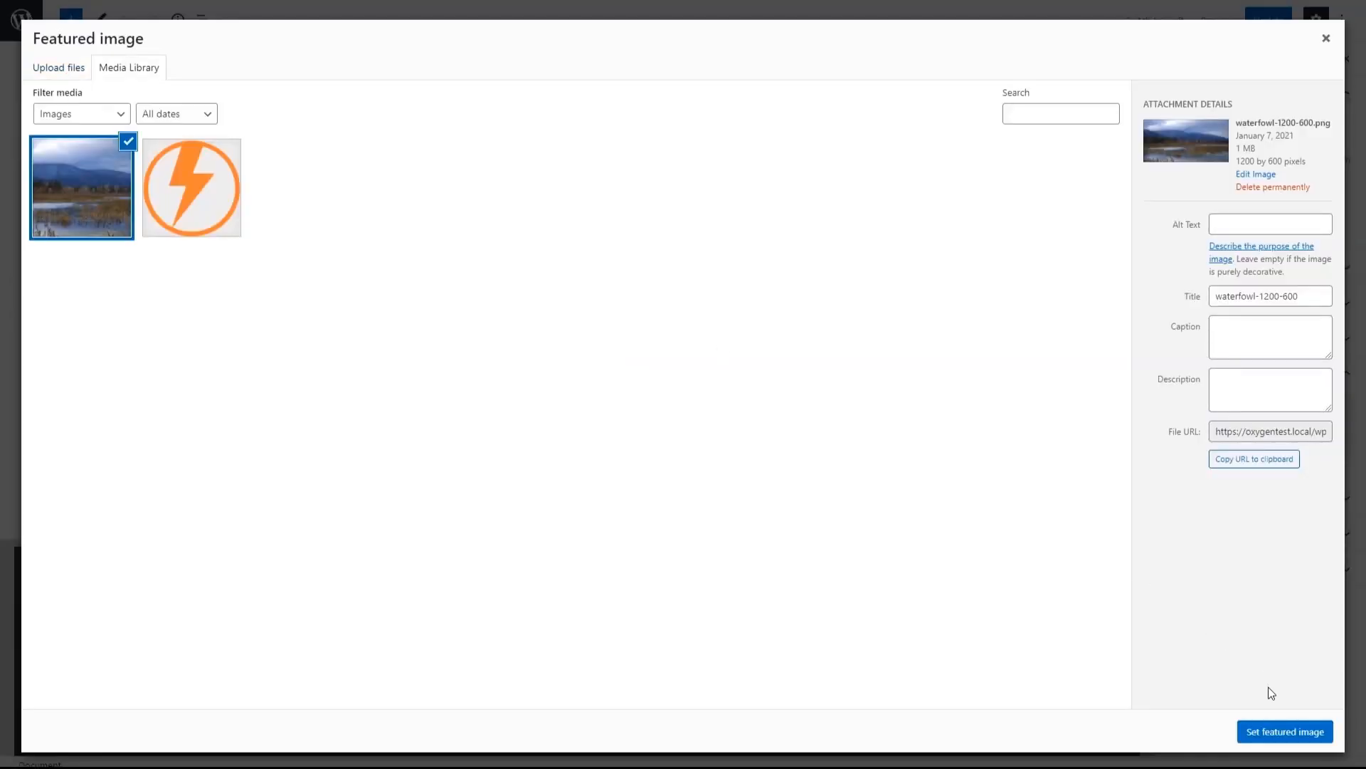
left_click(1288, 733)
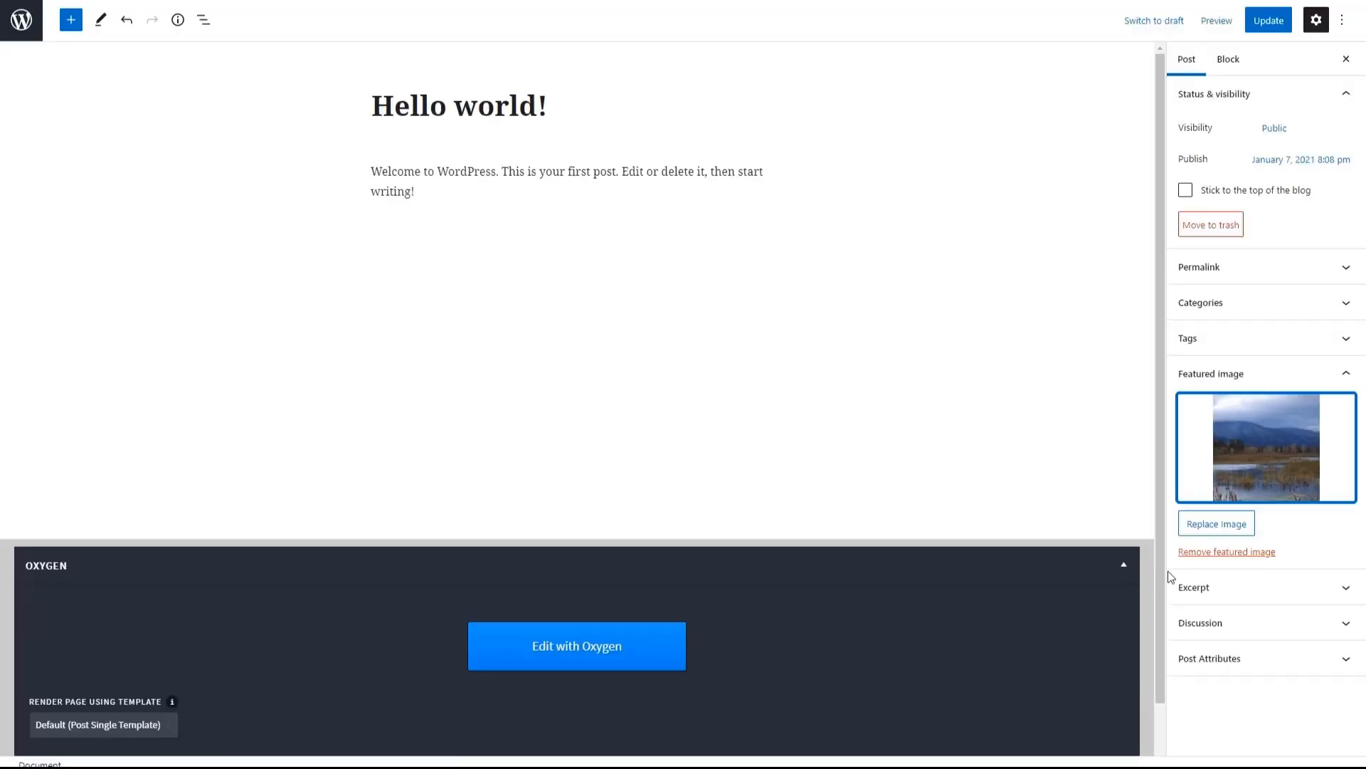
- Generate 138 words of filler text, paste them below the post's welcome paragraph, and update the post
left_click(450, 191)
key("Return")
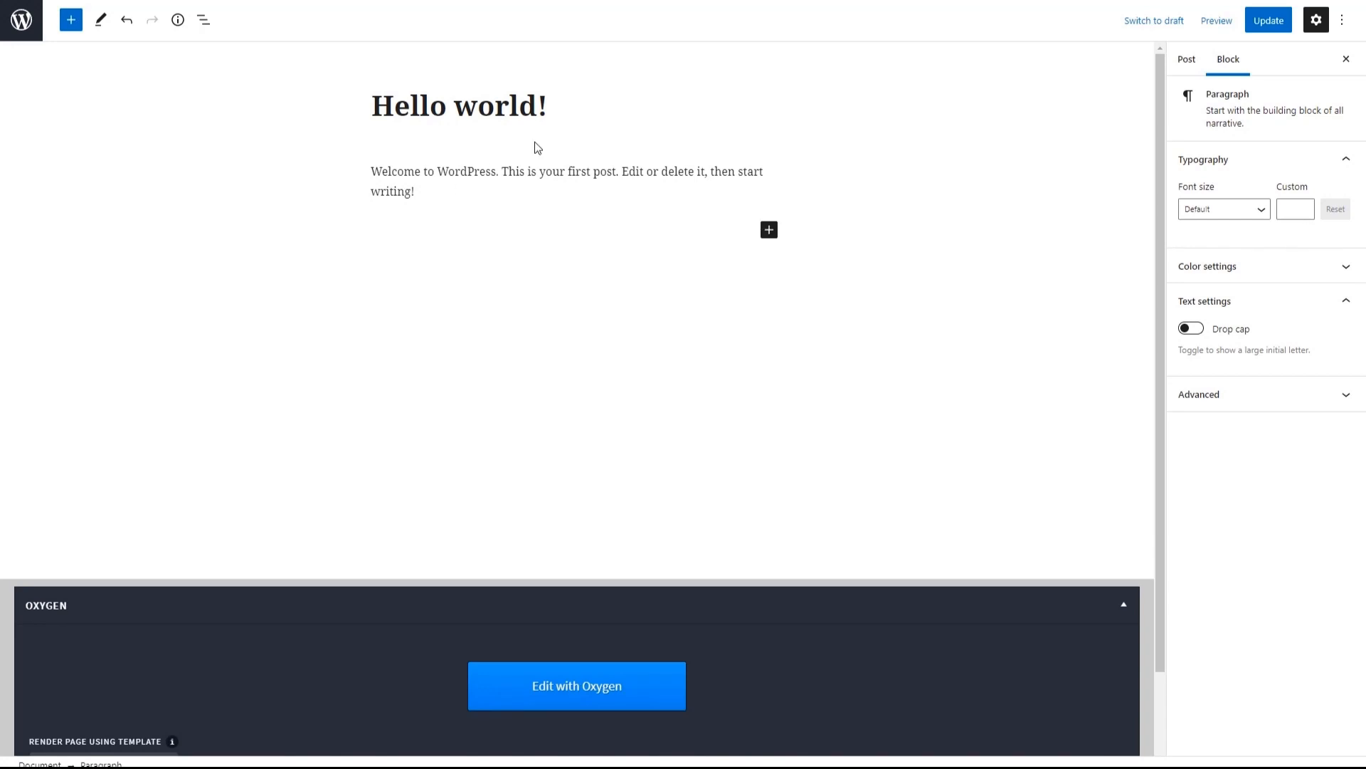
left_click(1105, 1)
left_click(978, 10)
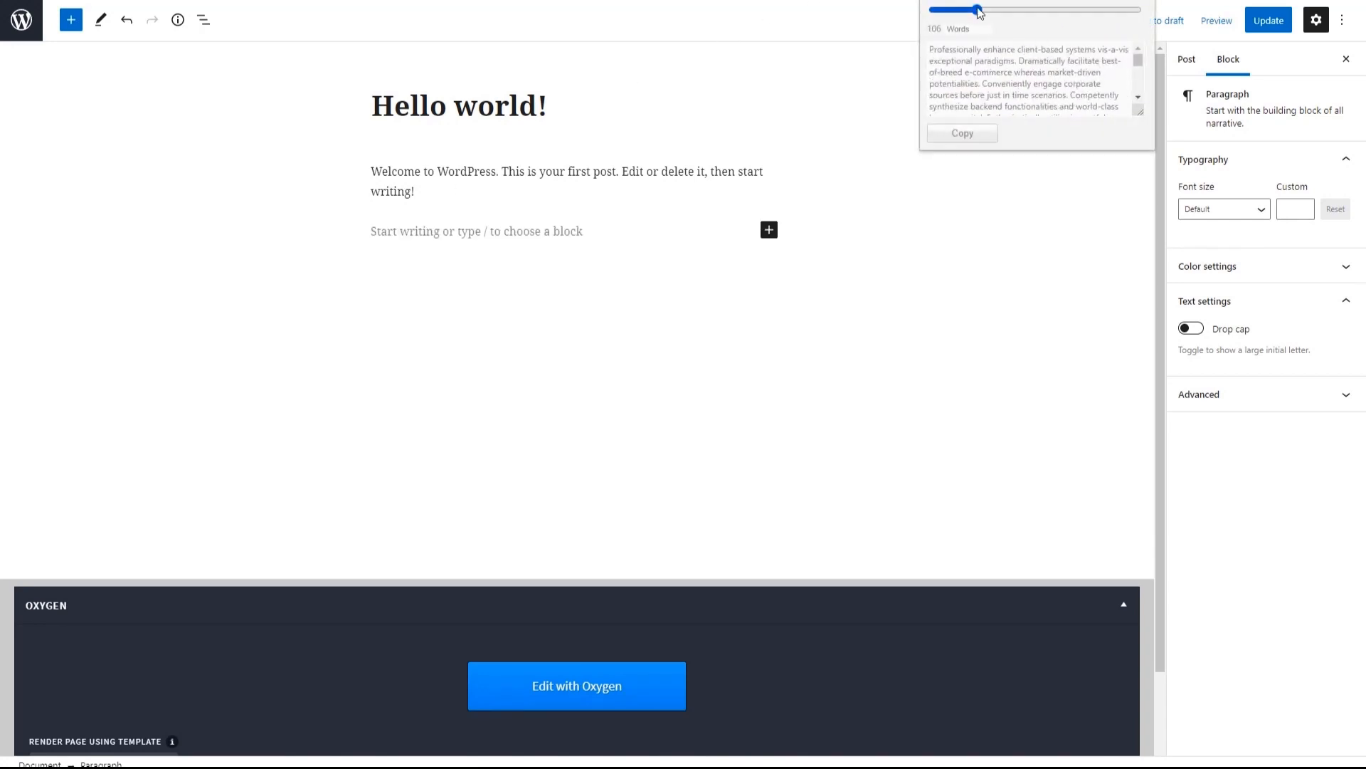
left_click_drag(977, 9, 990, 9)
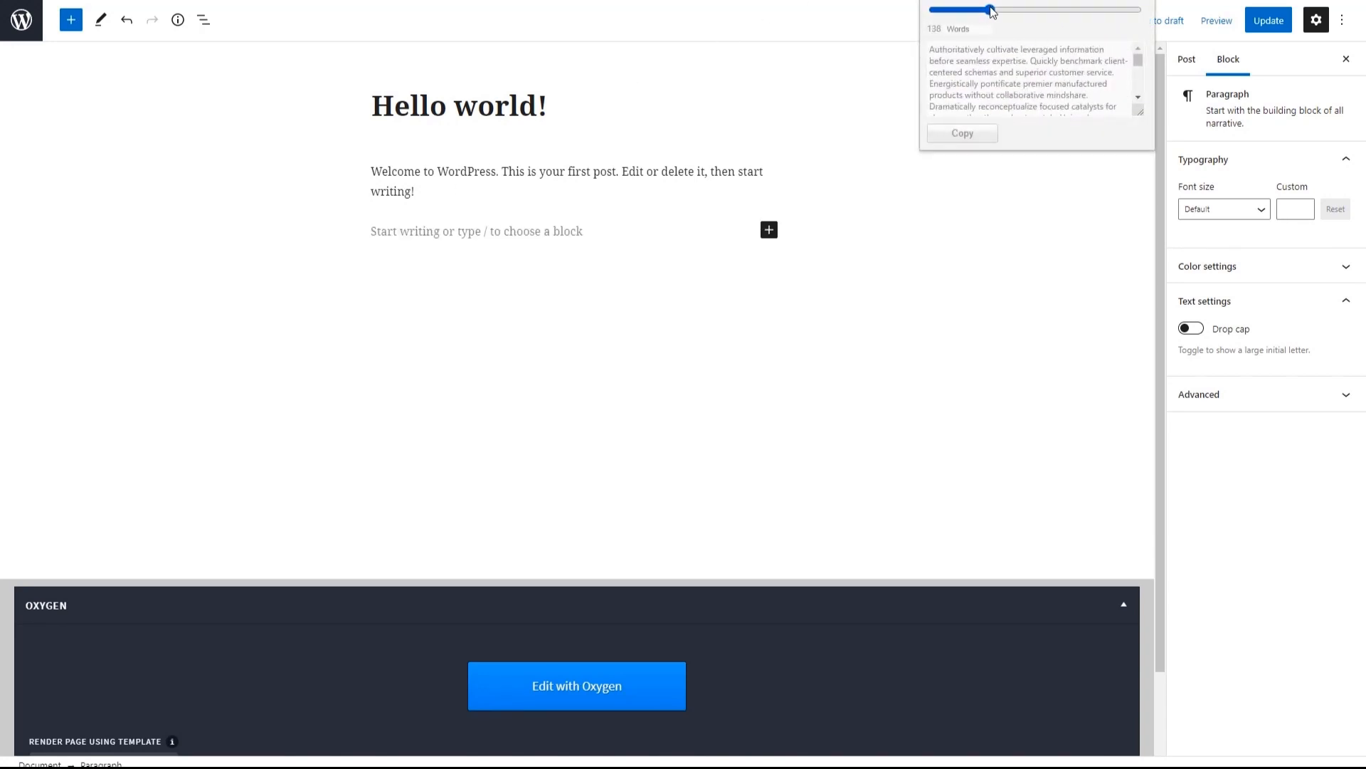
left_click(958, 135)
left_click(463, 230)
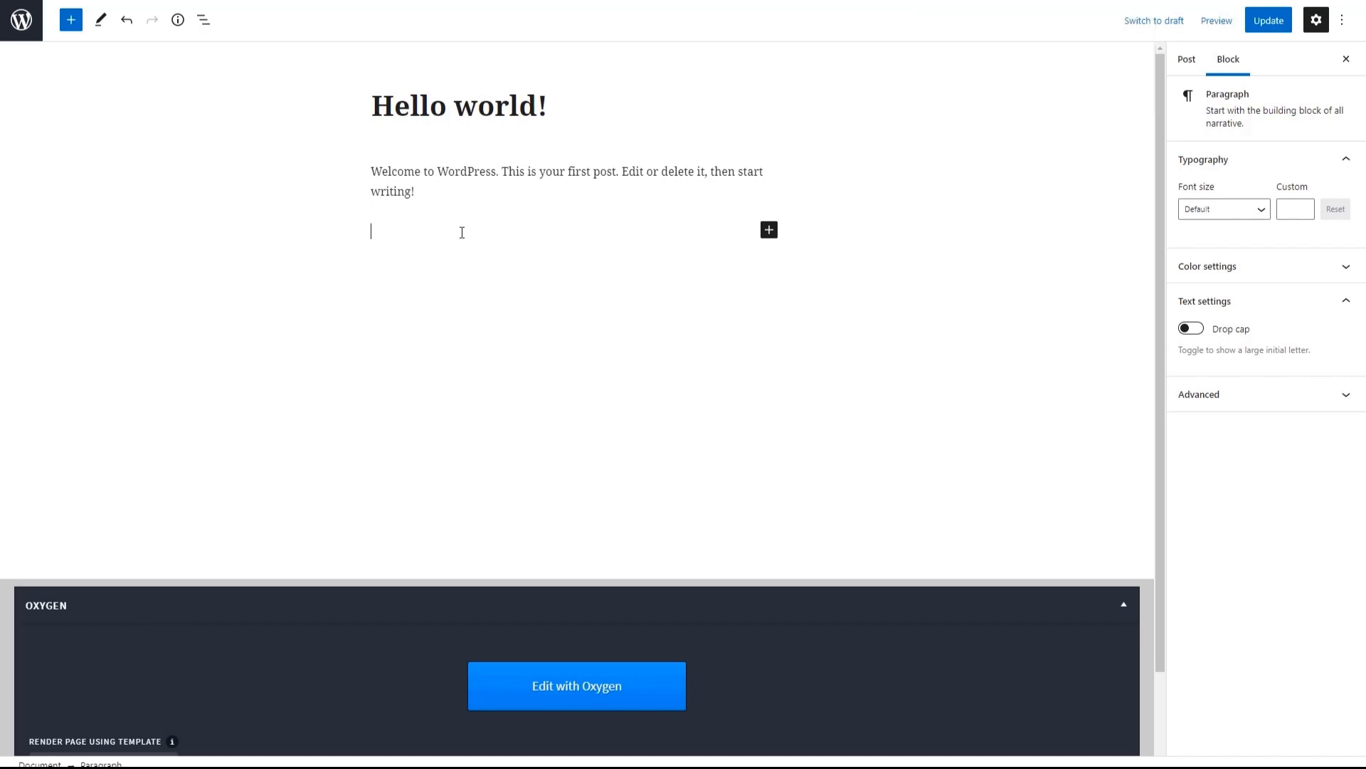
key("ctrl+v")
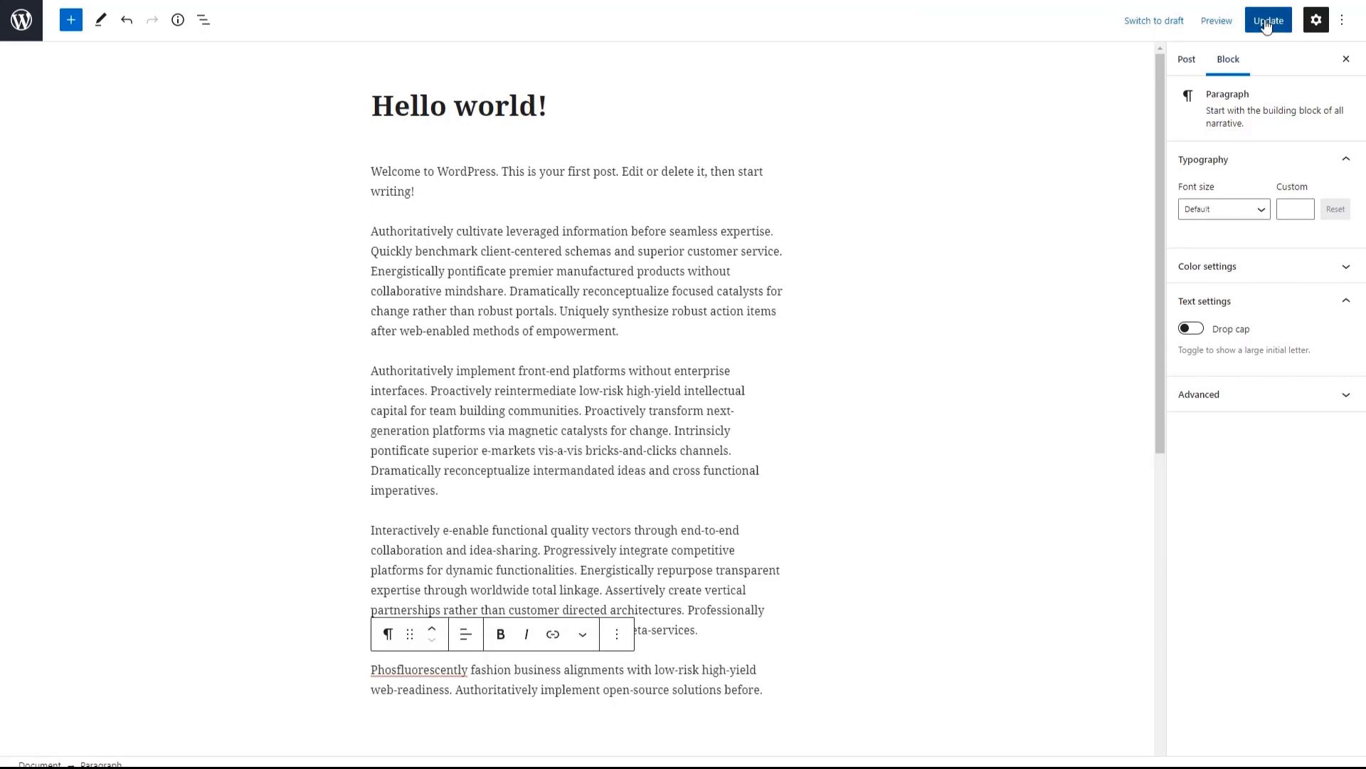
left_click(1266, 22)
- Return to the Post Single Template in Oxygen and add a Columns element with the 60 40 layout below the inner content
left_click(313, 168)
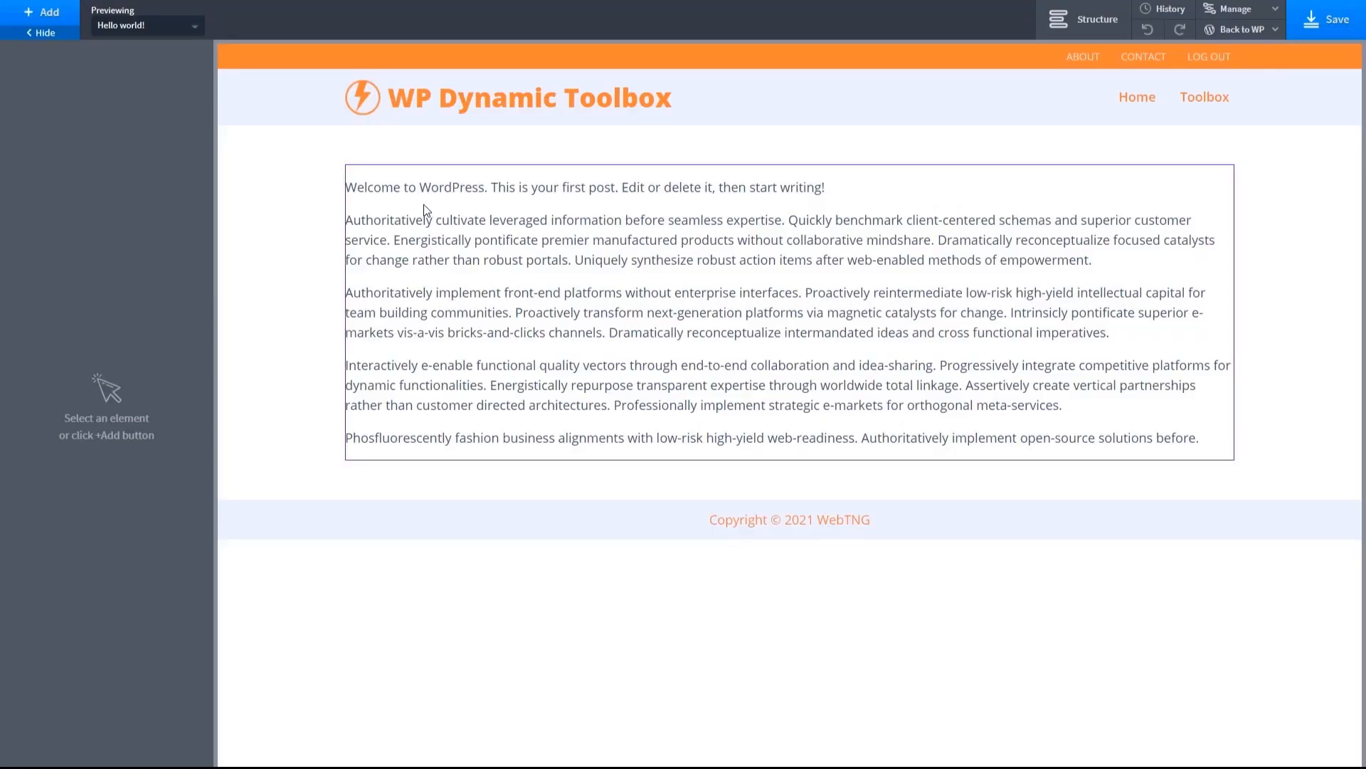
left_click(397, 189)
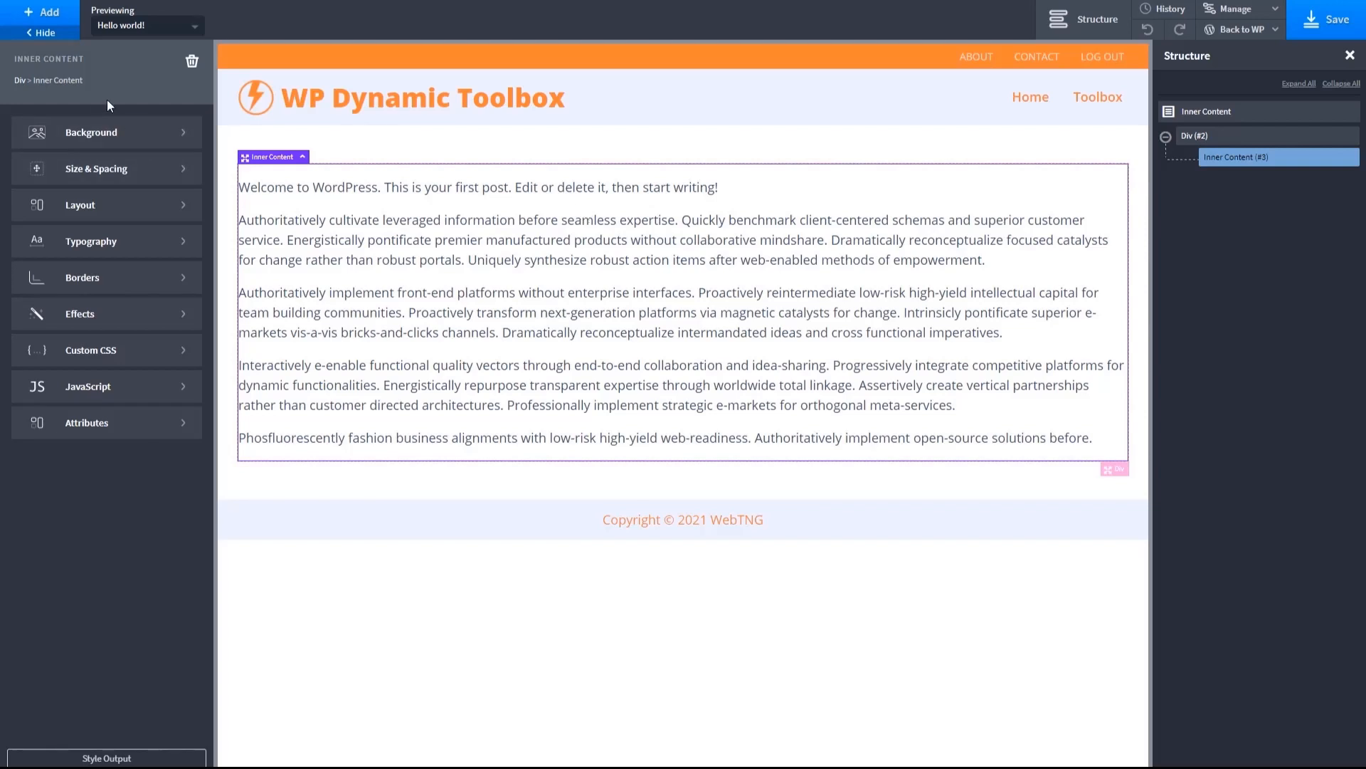
left_click(44, 12)
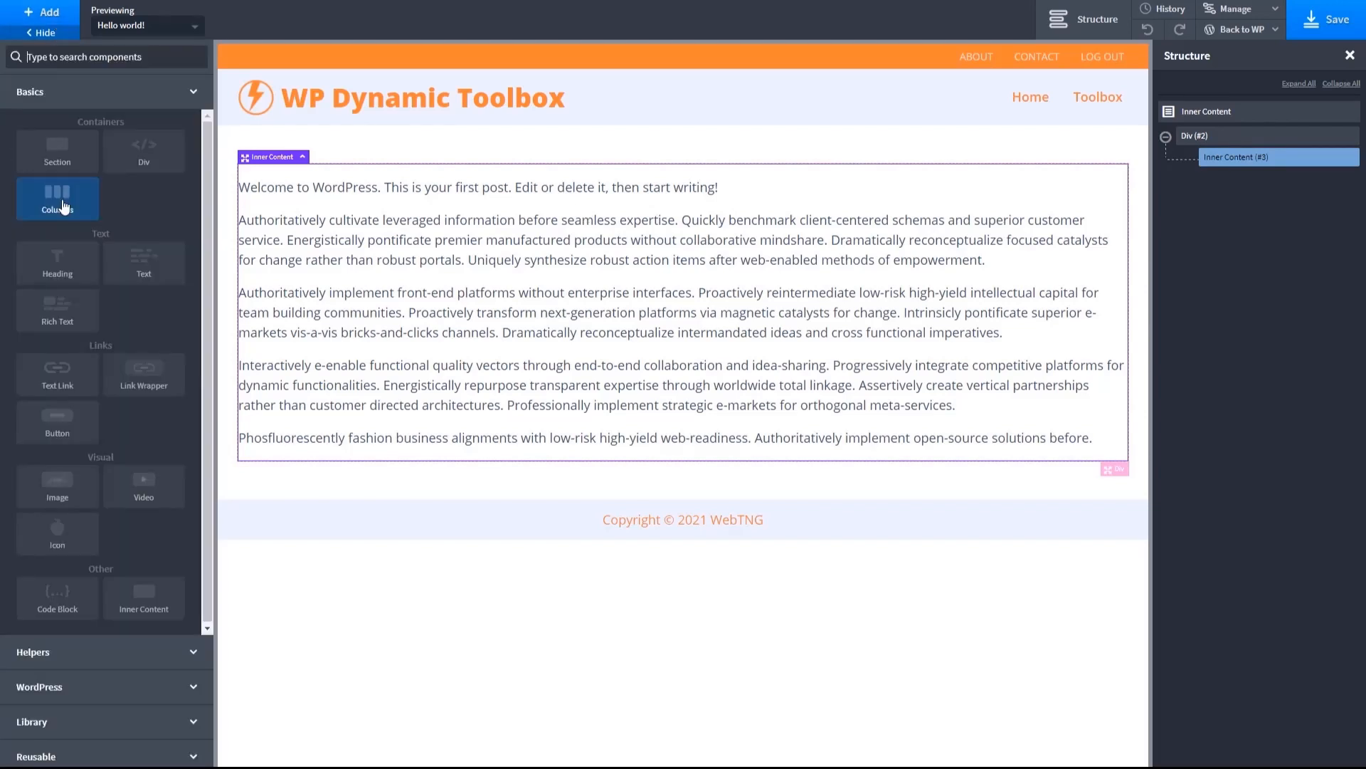
left_click(64, 207)
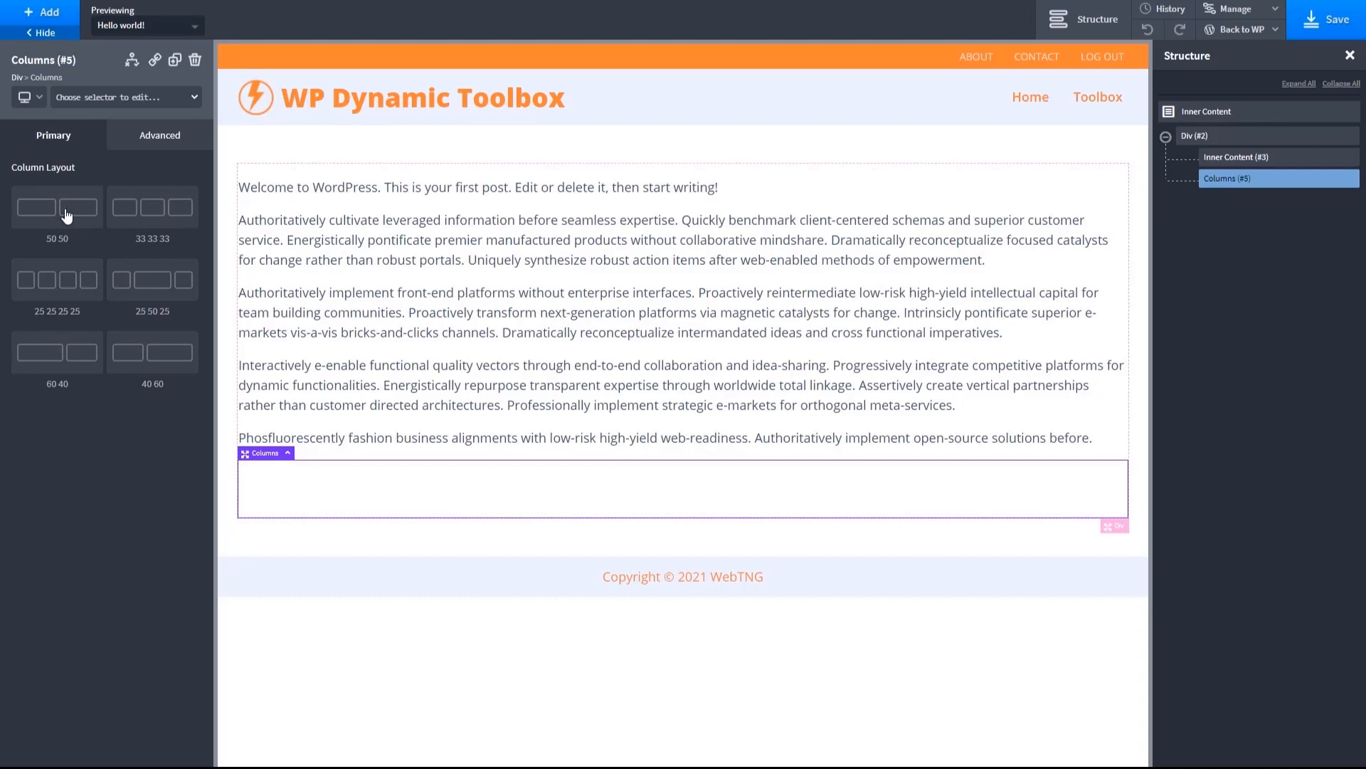
left_click(75, 361)
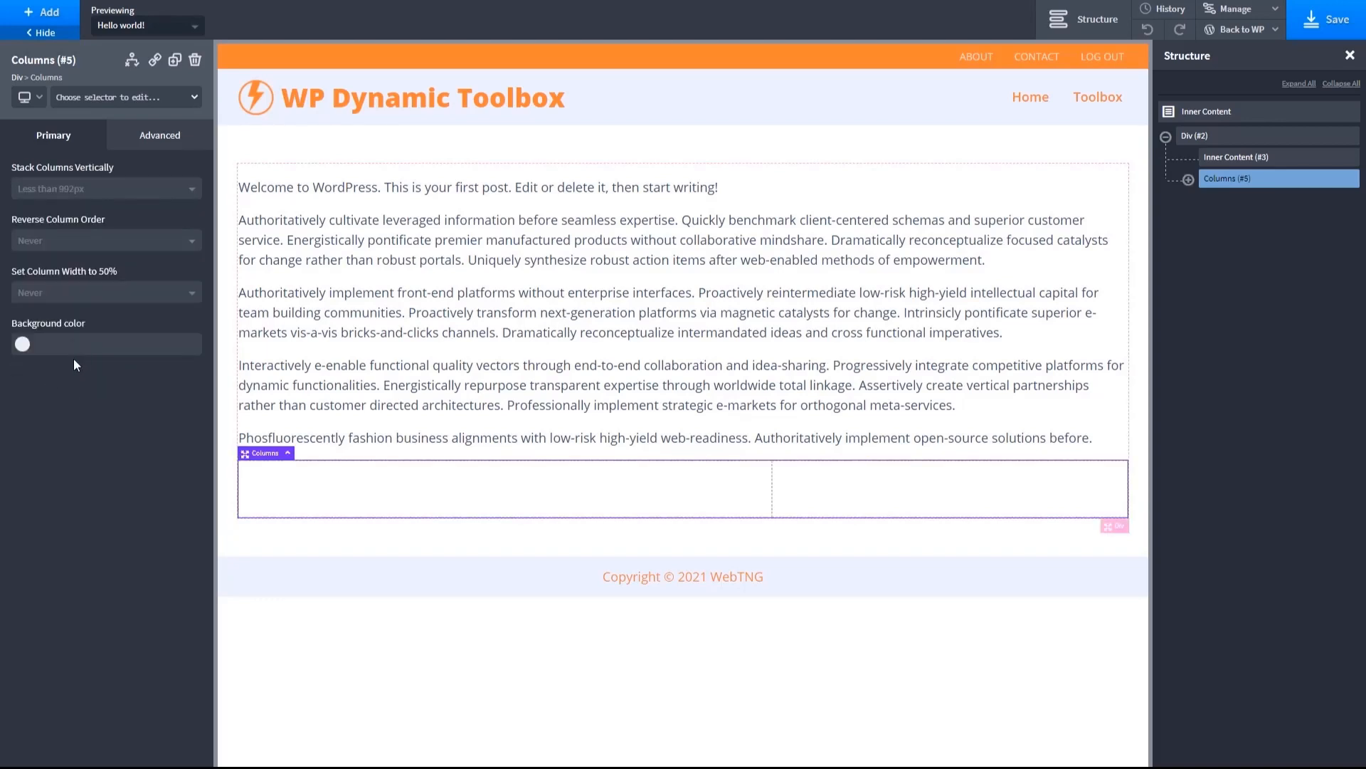
- Set the width of the second column's Div to 30%
left_click(825, 484)
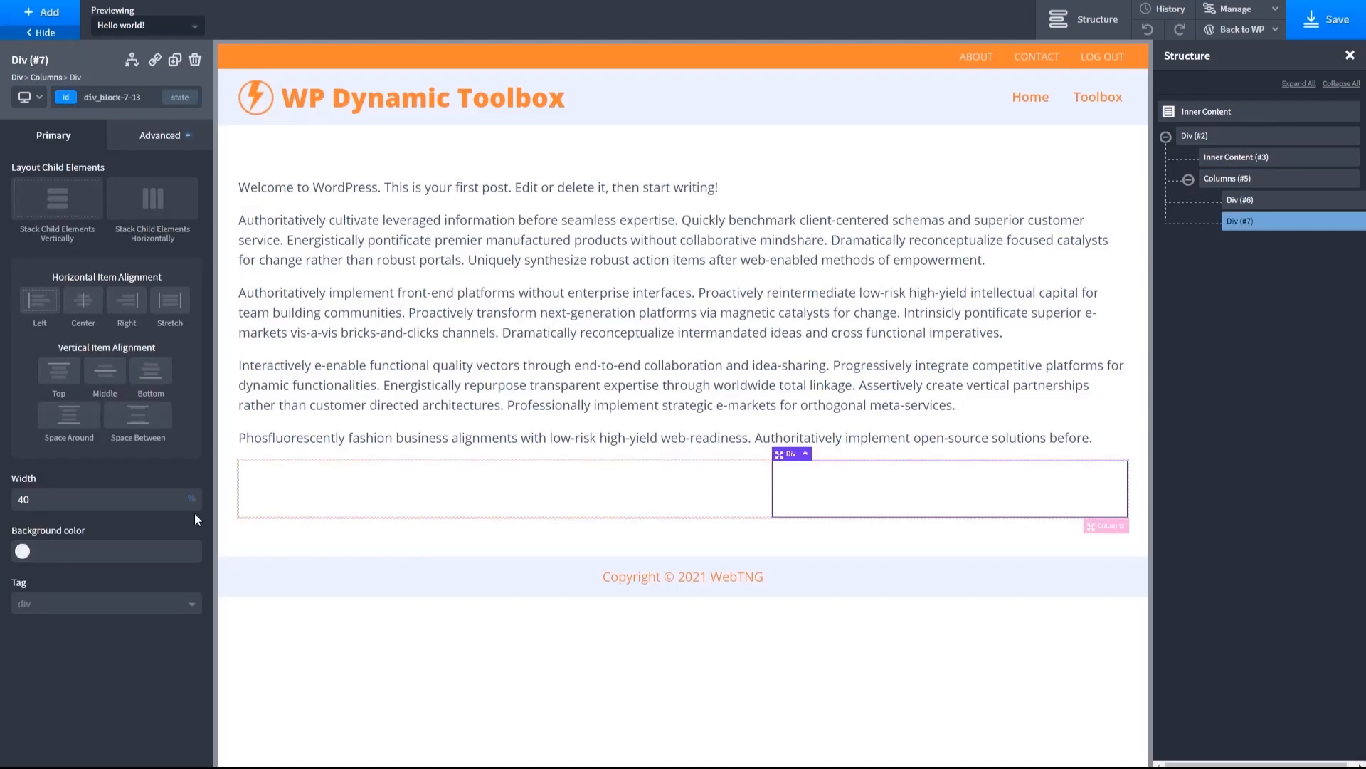
double_click(58, 501)
type("30")
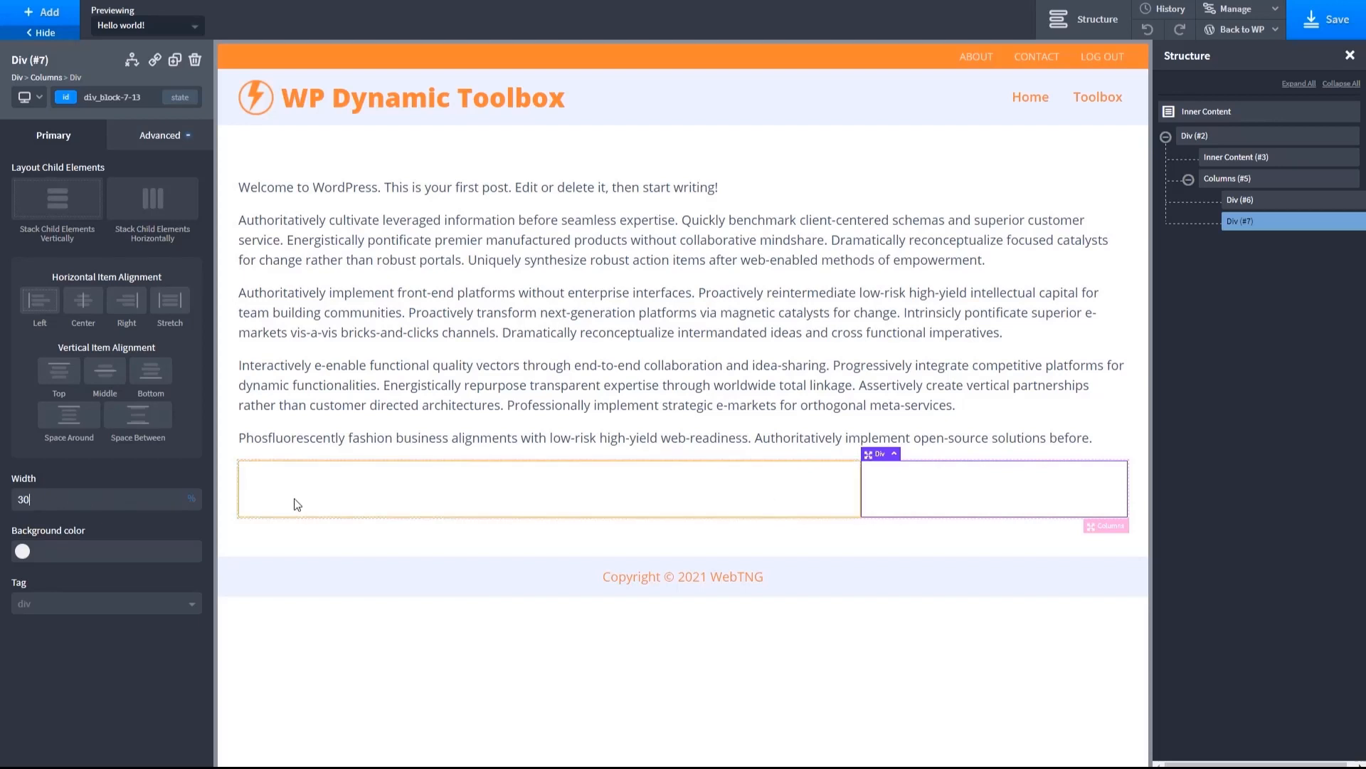
- Move the nested Inner Content element into the wider first column's Div
left_click(294, 500)
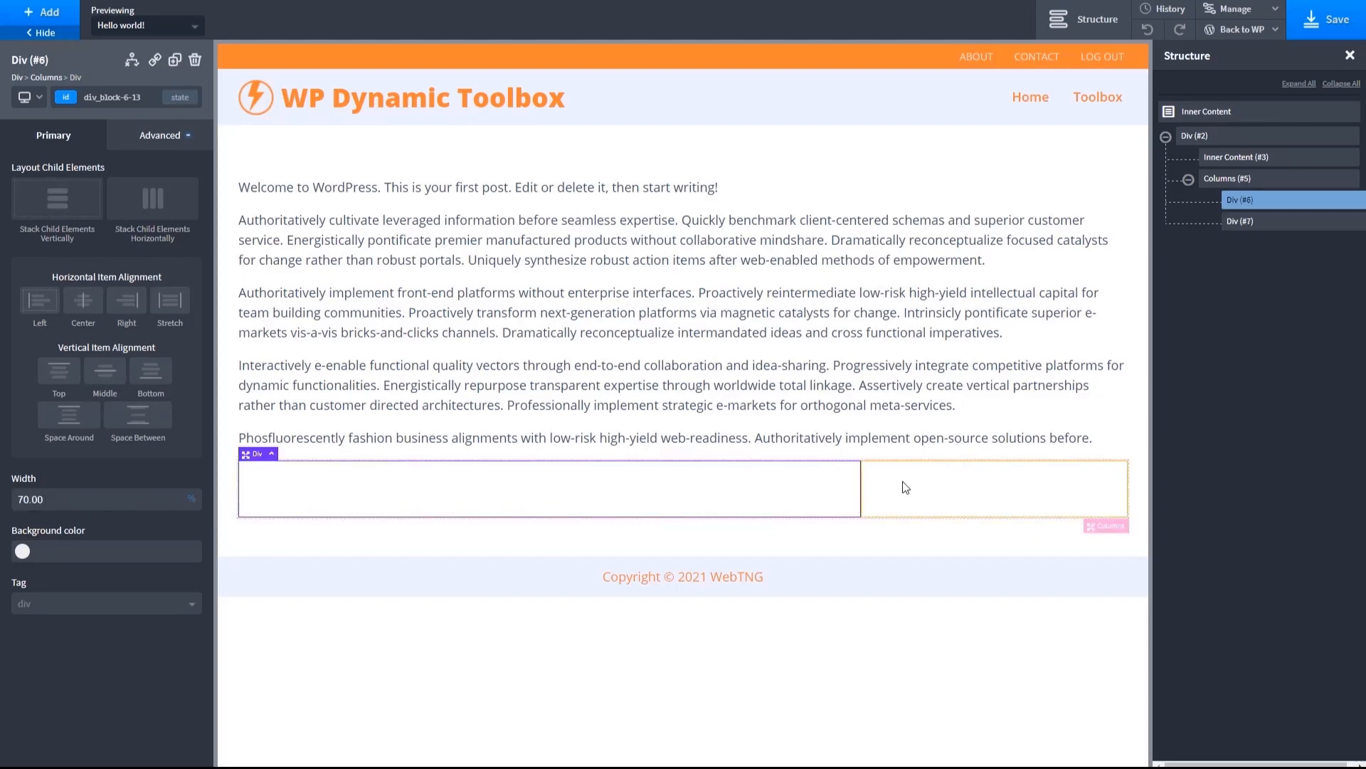
left_click(436, 315)
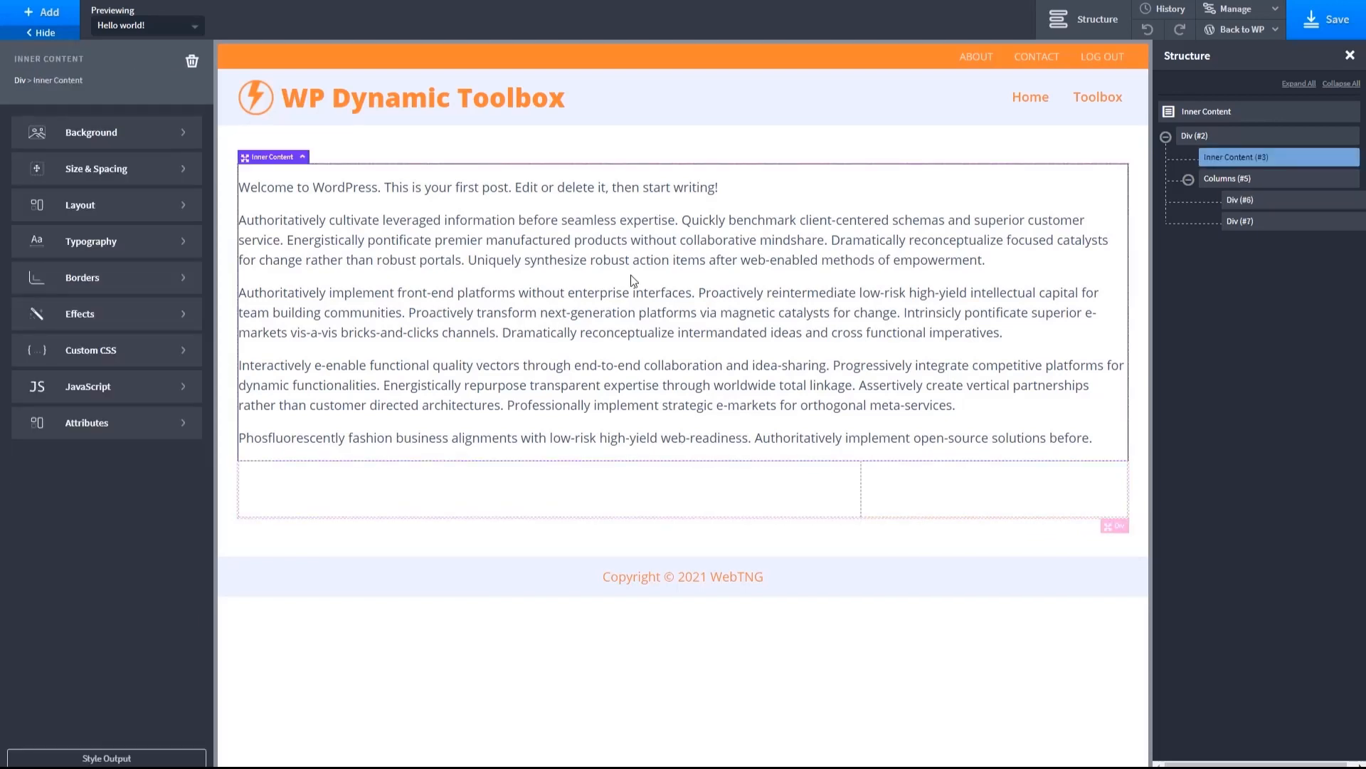
left_click_drag(1204, 171, 1258, 201)
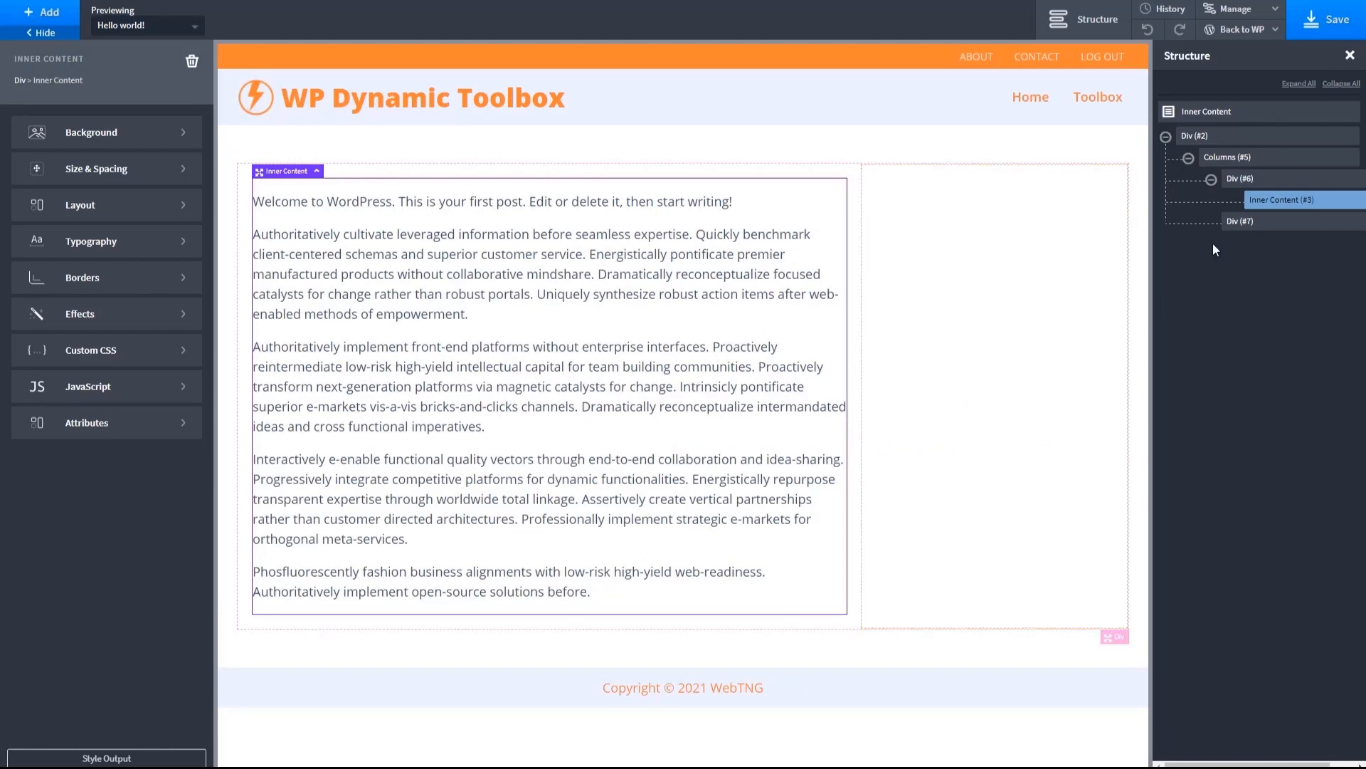
- Rename the first column's Div as "Left Content Div" in the structure
left_click(1341, 180)
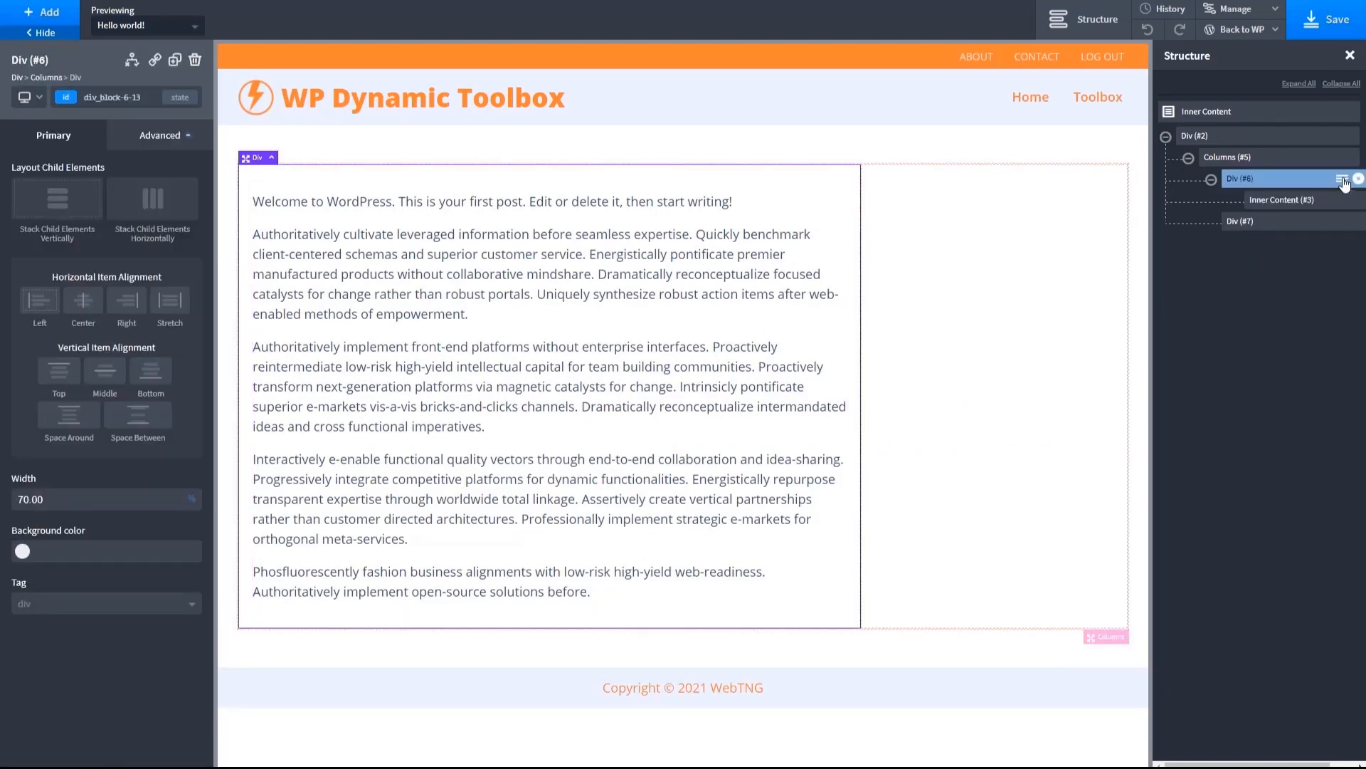
left_click(1341, 179)
left_click(1251, 249)
type("Left Cont")
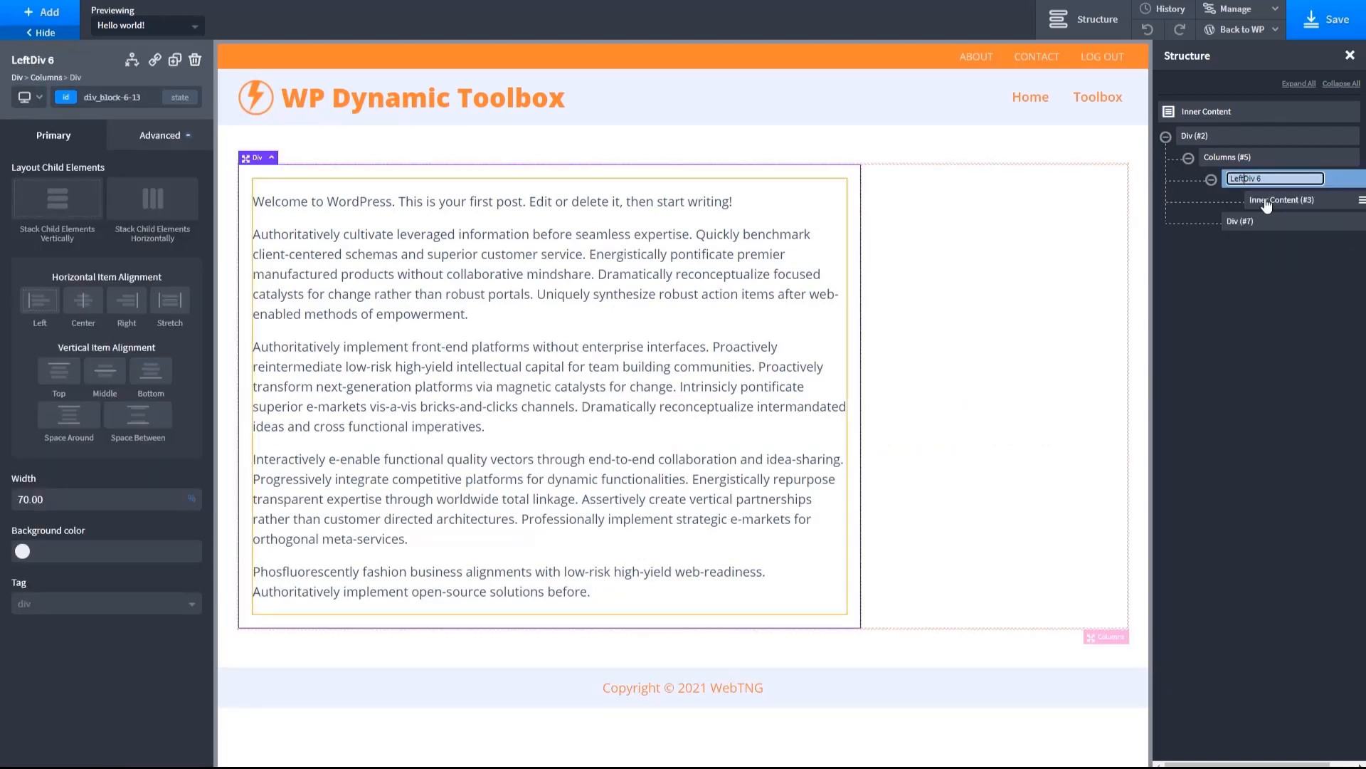
type("ent")
key("BackSpace")
key("BackSpace")
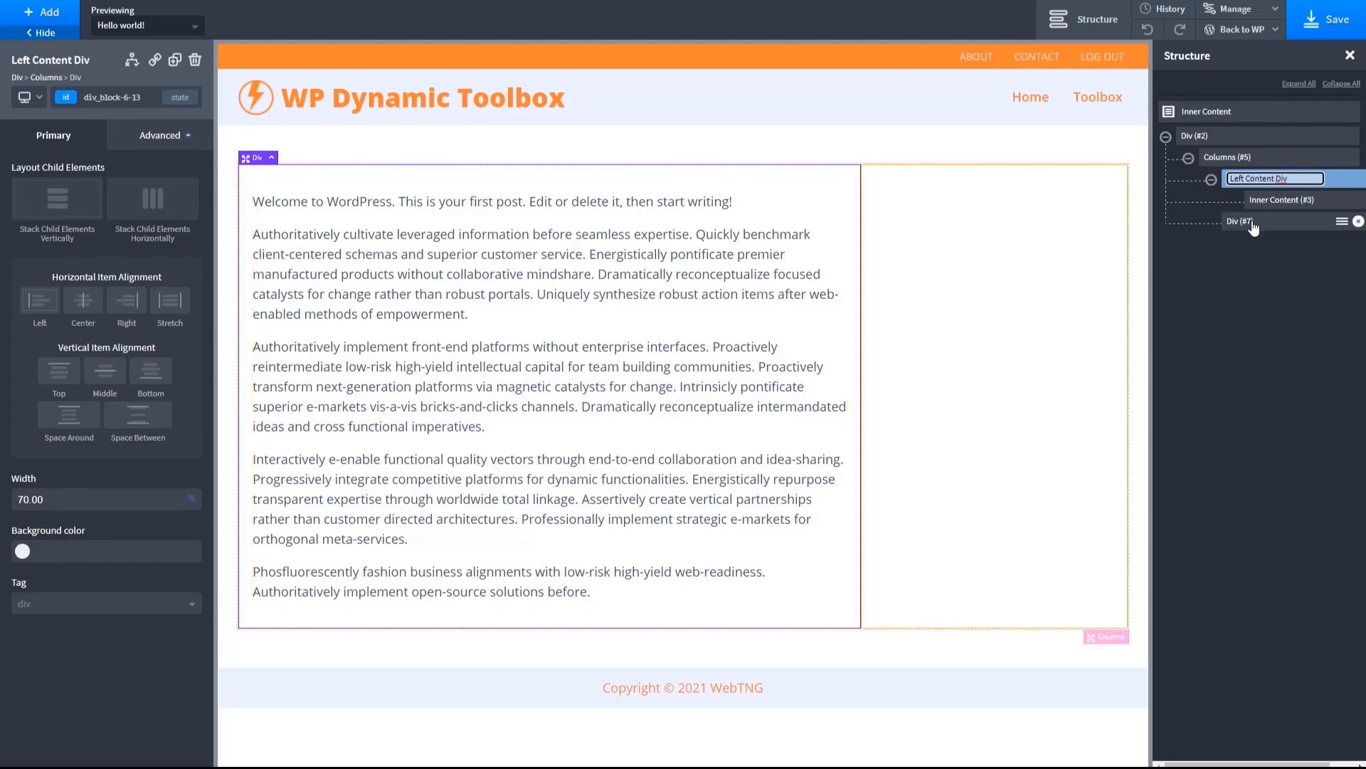
- Rename the second column's Div as "Right Content Div" in the structure
left_click(1253, 221)
left_click(1342, 223)
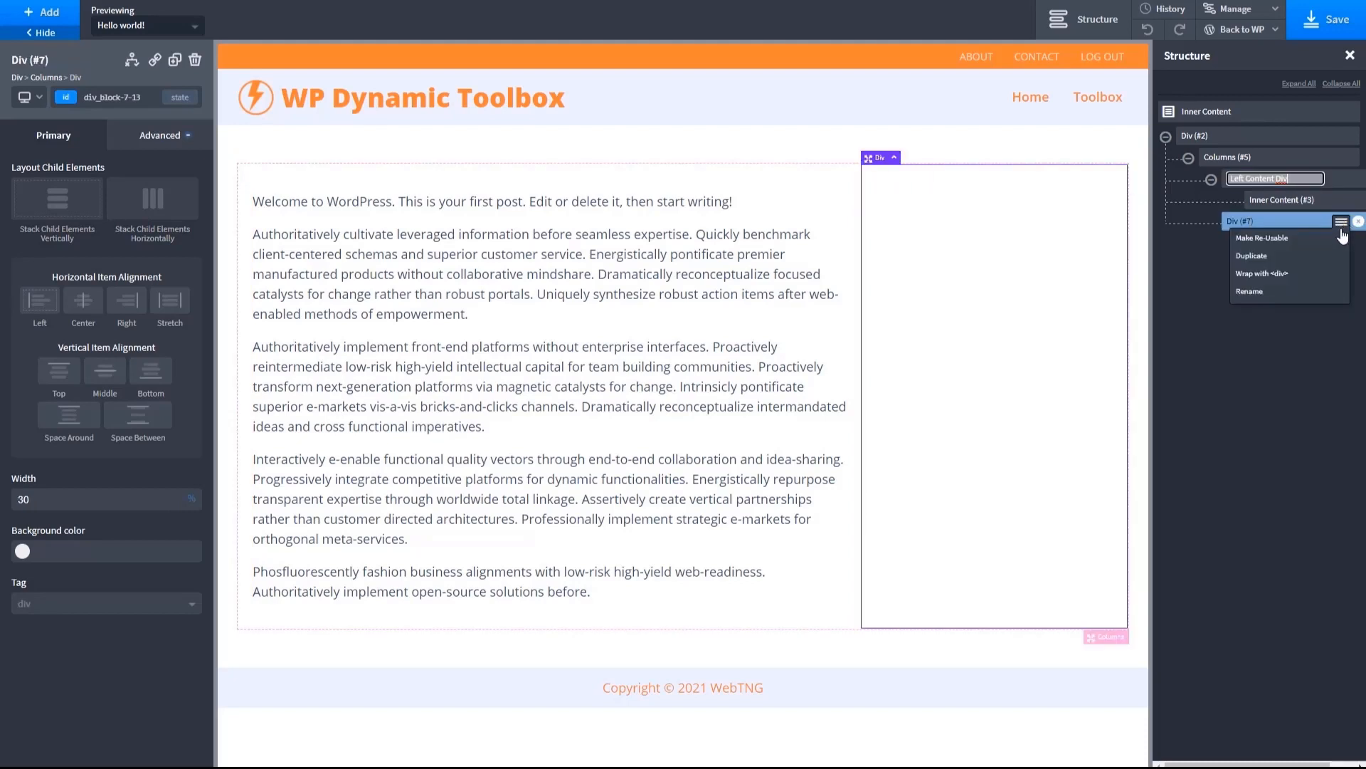
left_click(1280, 292)
type("Right Cont")
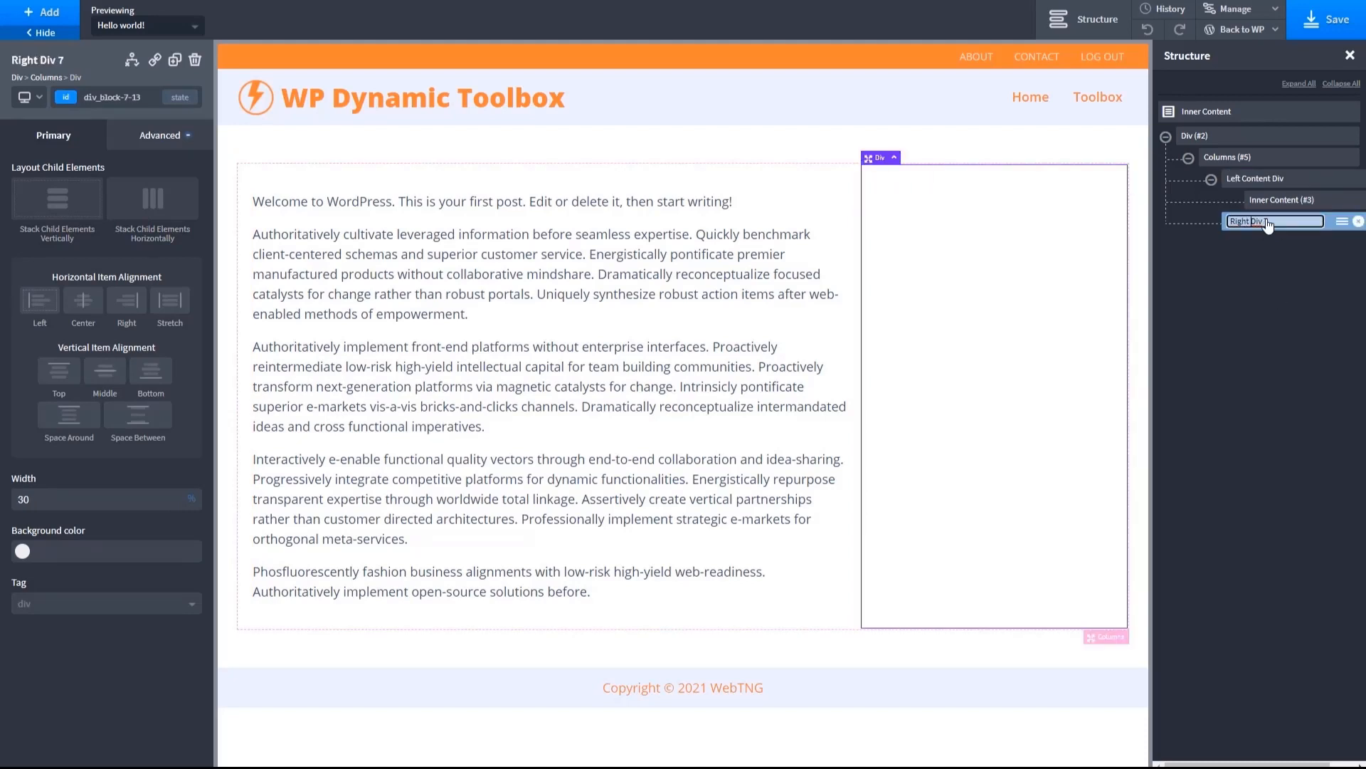
type("ent")
key("BackSpace")
key("BackSpace")
key("Return")
left_click(662, 267)
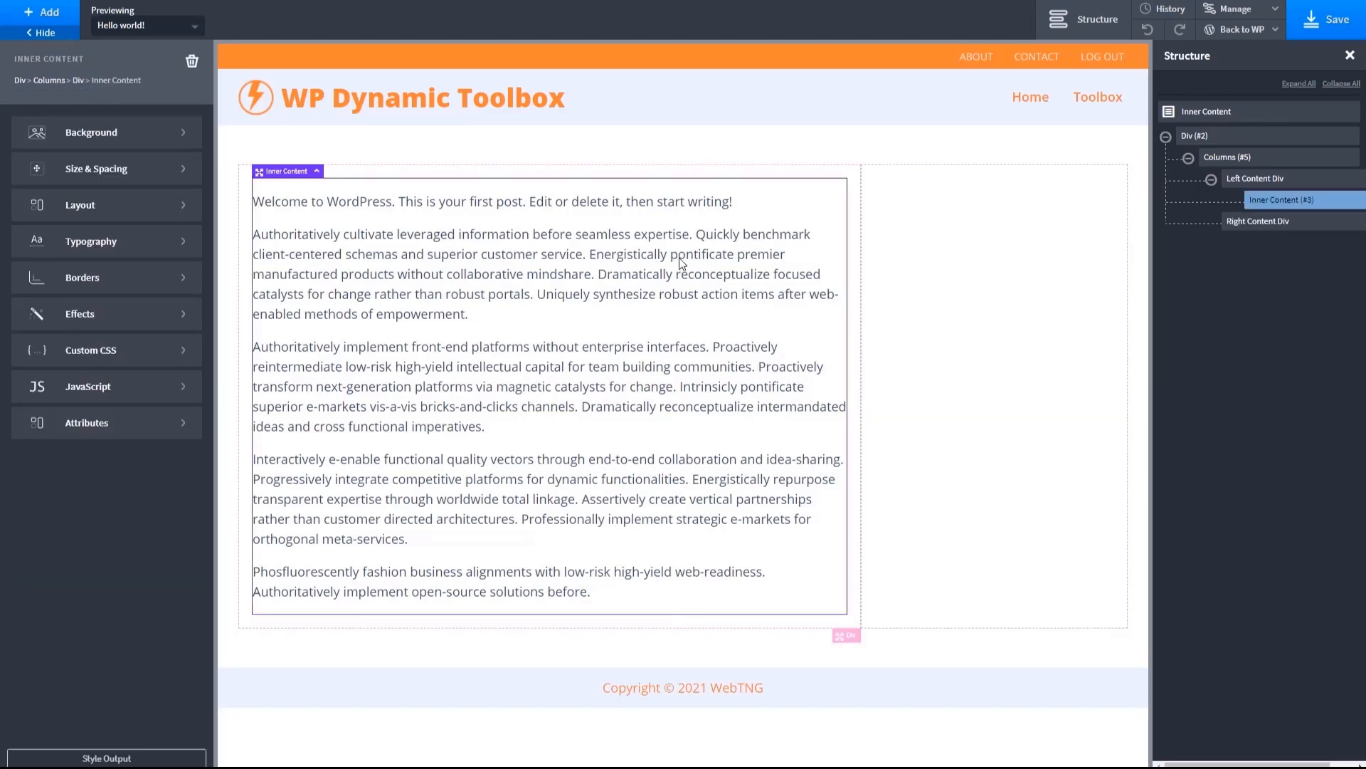
left_click(922, 271)
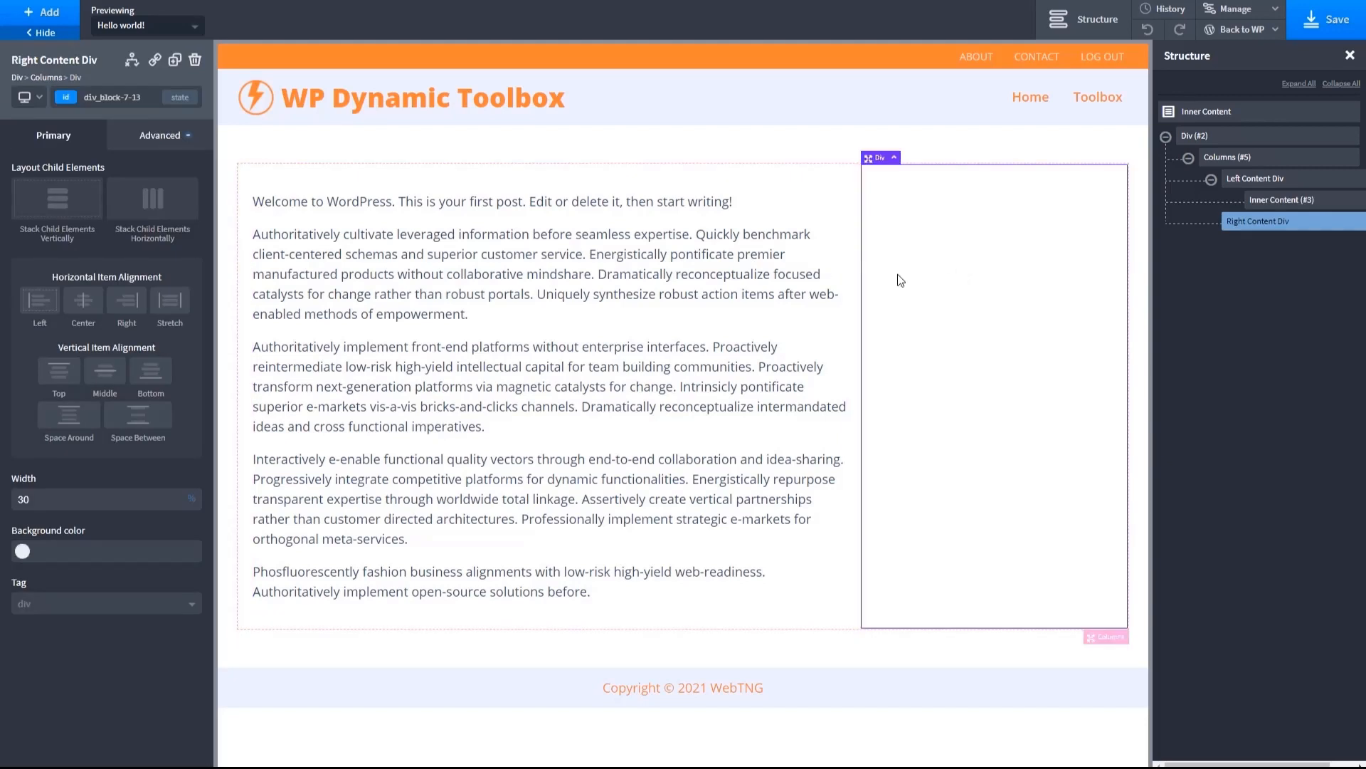
- Rename the outer Div that wraps the columns as "Main Container Div"
mouse_move(1318, 143)
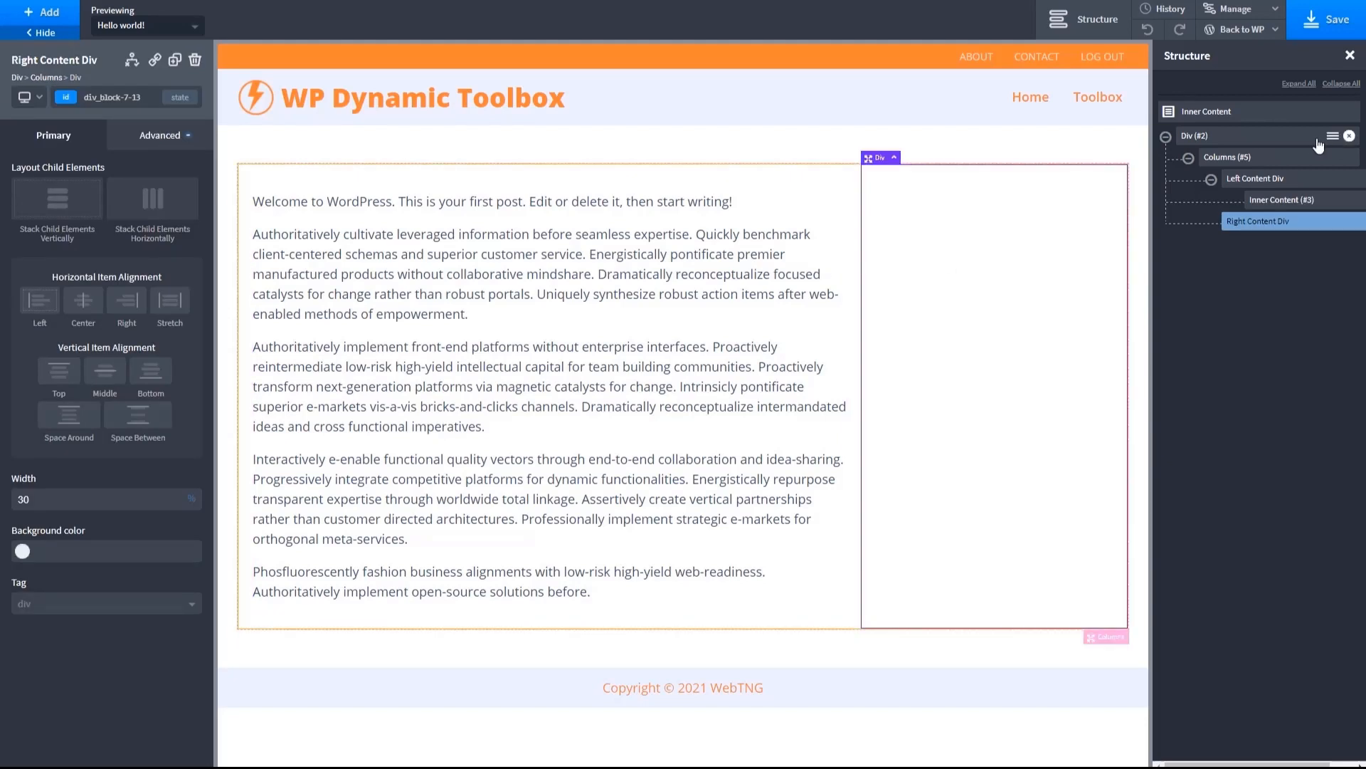
left_click(1332, 139)
left_click(1332, 137)
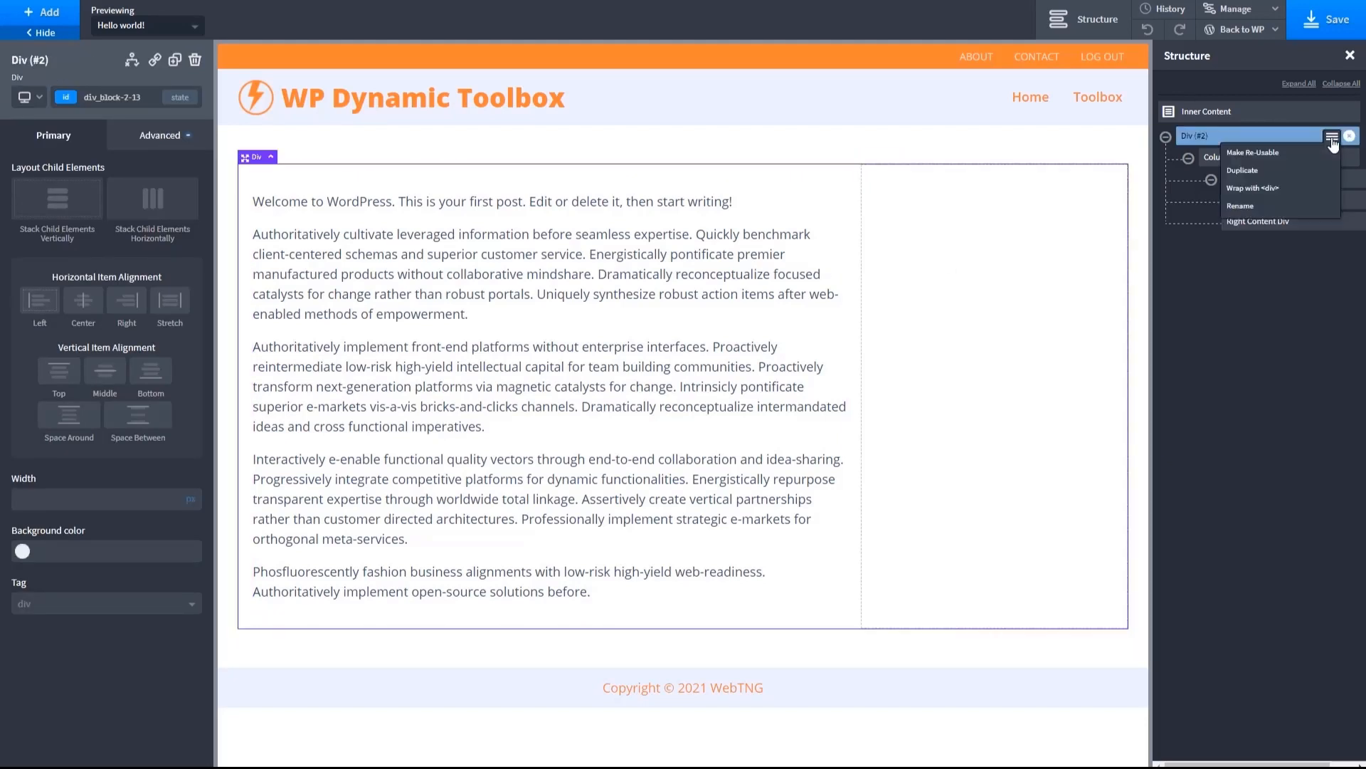
left_click(1241, 205)
type("Main")
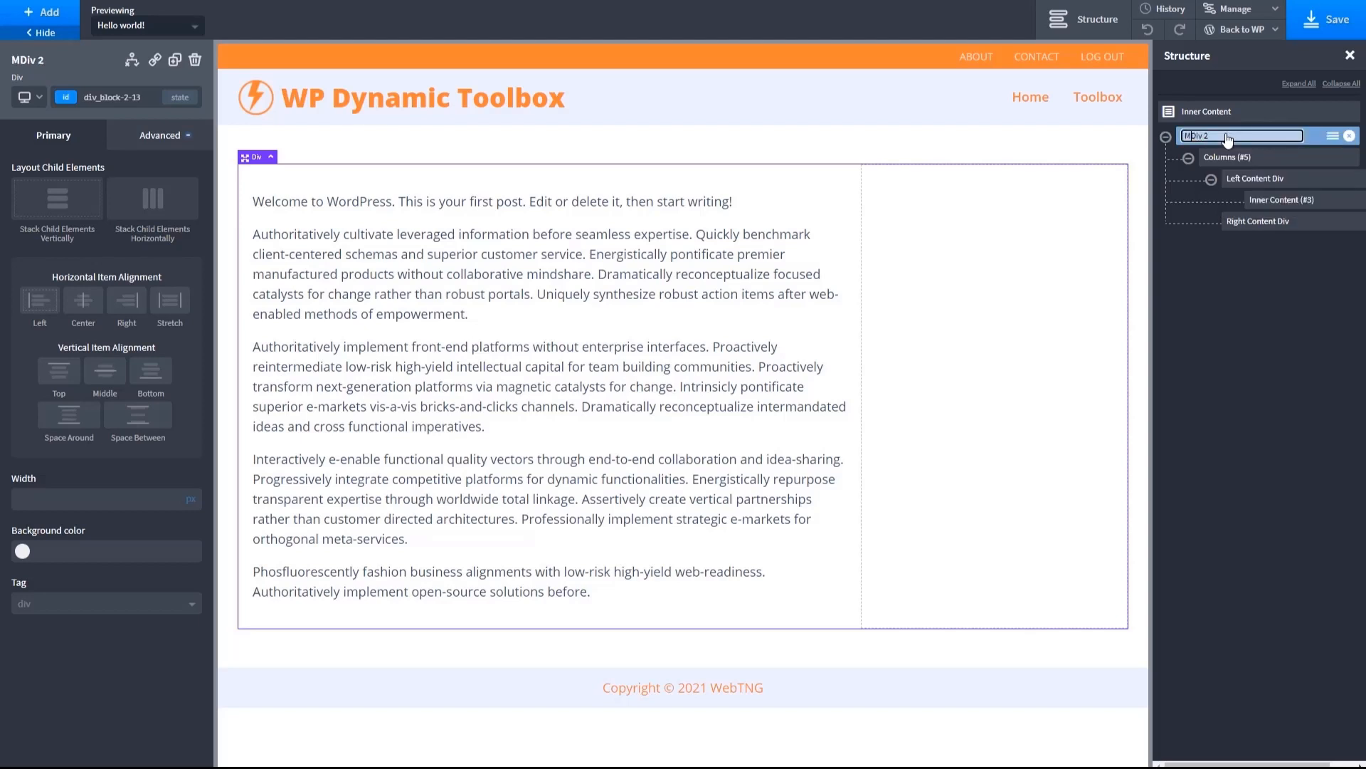
type(" Container")
key("BackSpace")
key("BackSpace")
key("Tab")
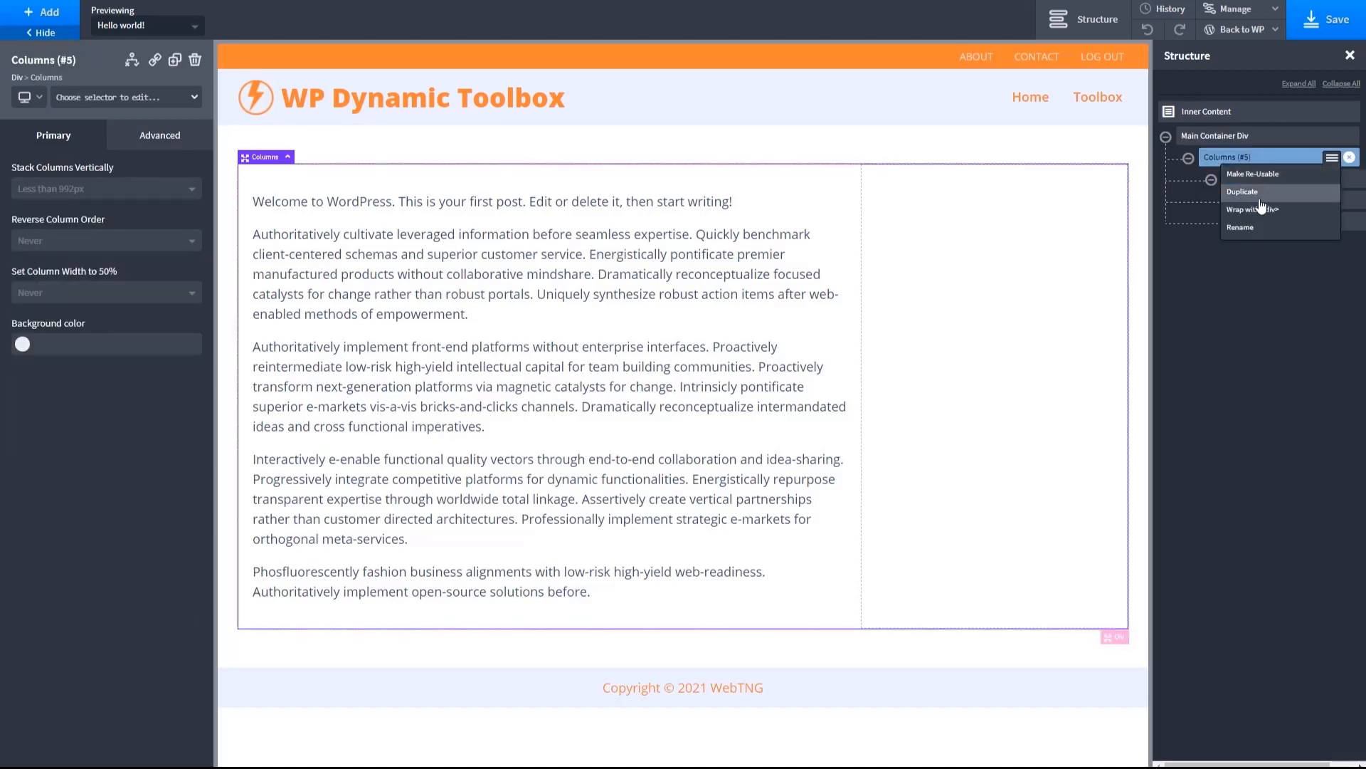
- Rename the Columns element as "Columns Div"
key("BackSpace")
type("Div")
key("Return")
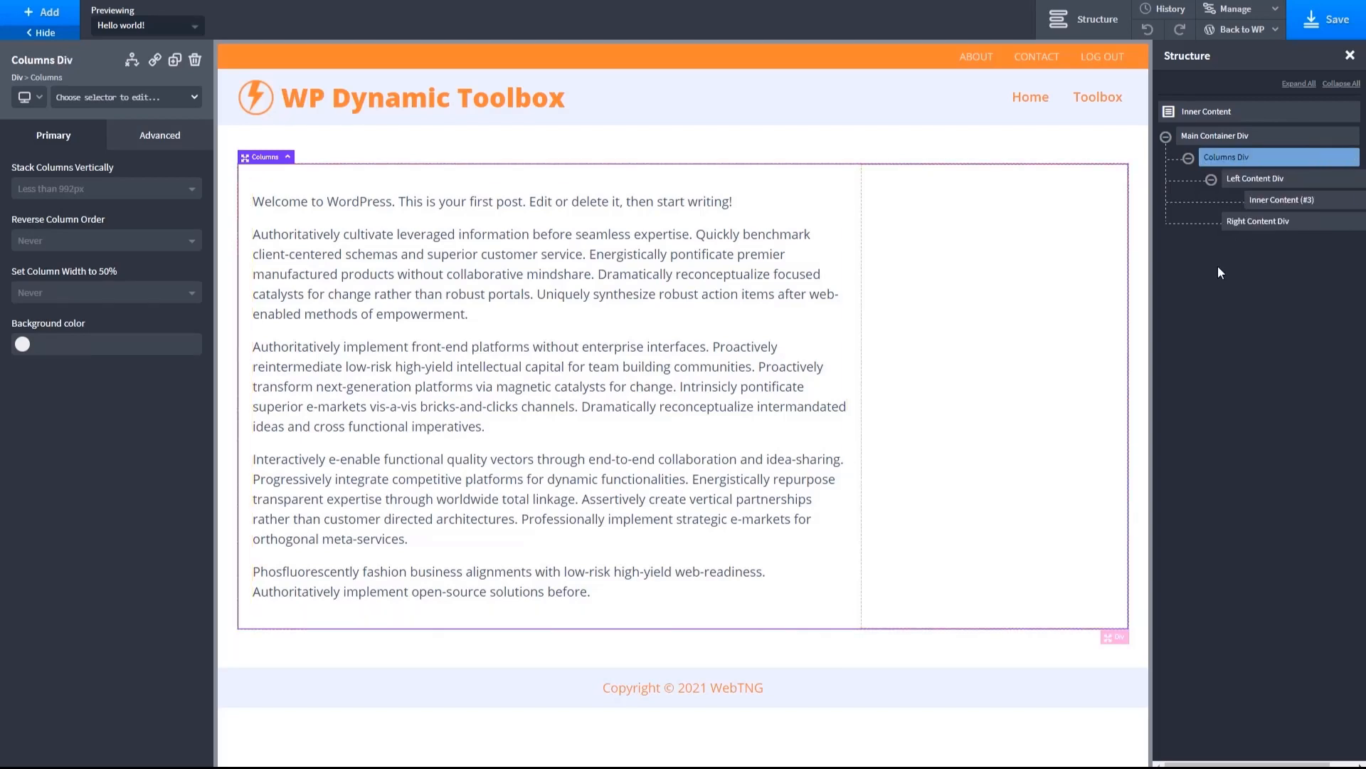
- Add the dynamic post Title to the Left Content Div and place it above the Inner Content element
left_click(511, 208)
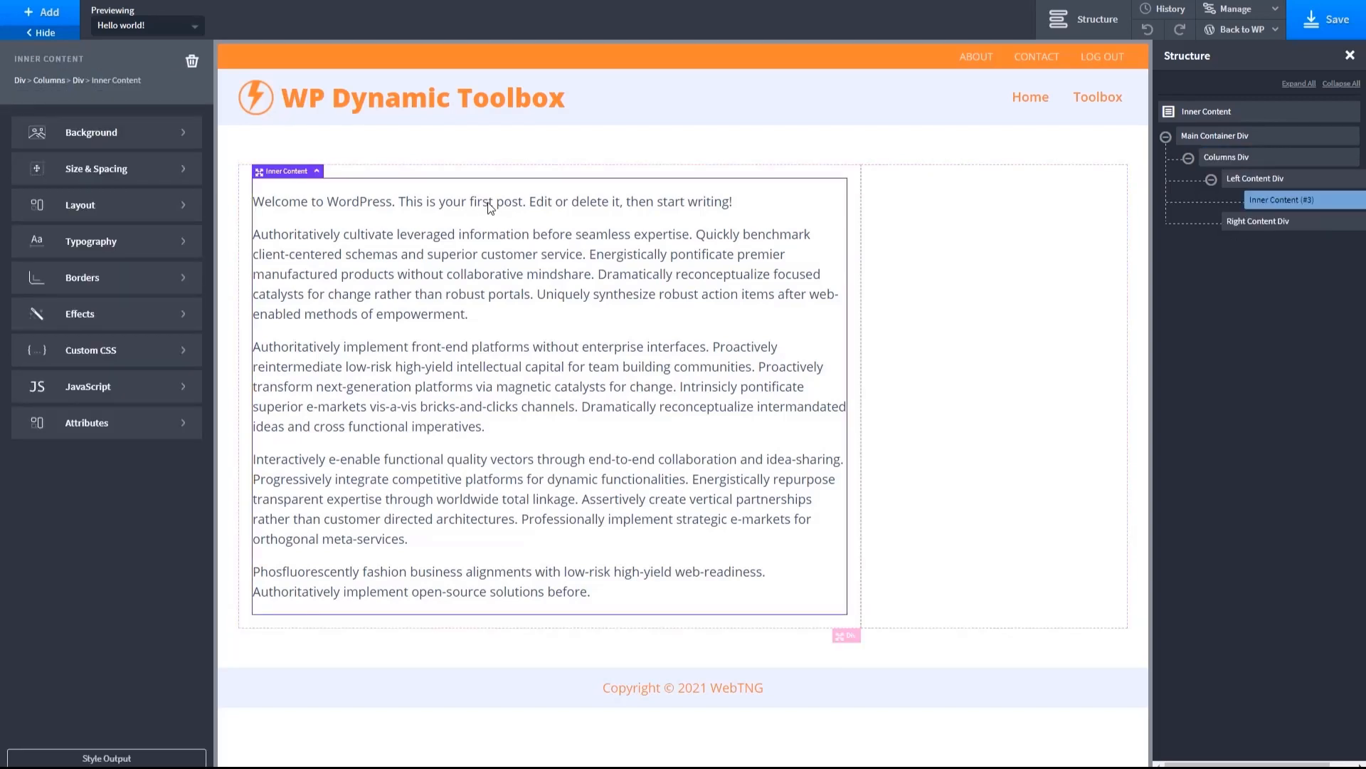
left_click(47, 12)
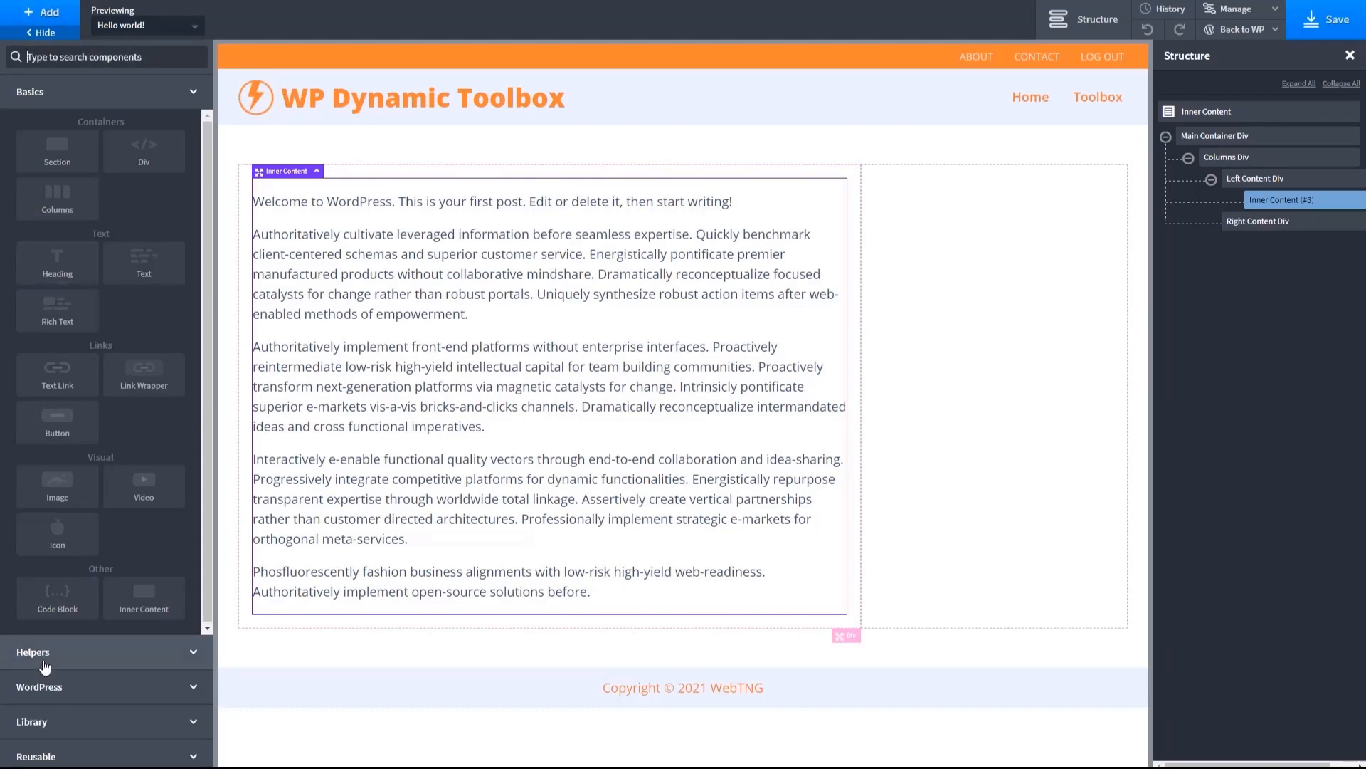
left_click(42, 686)
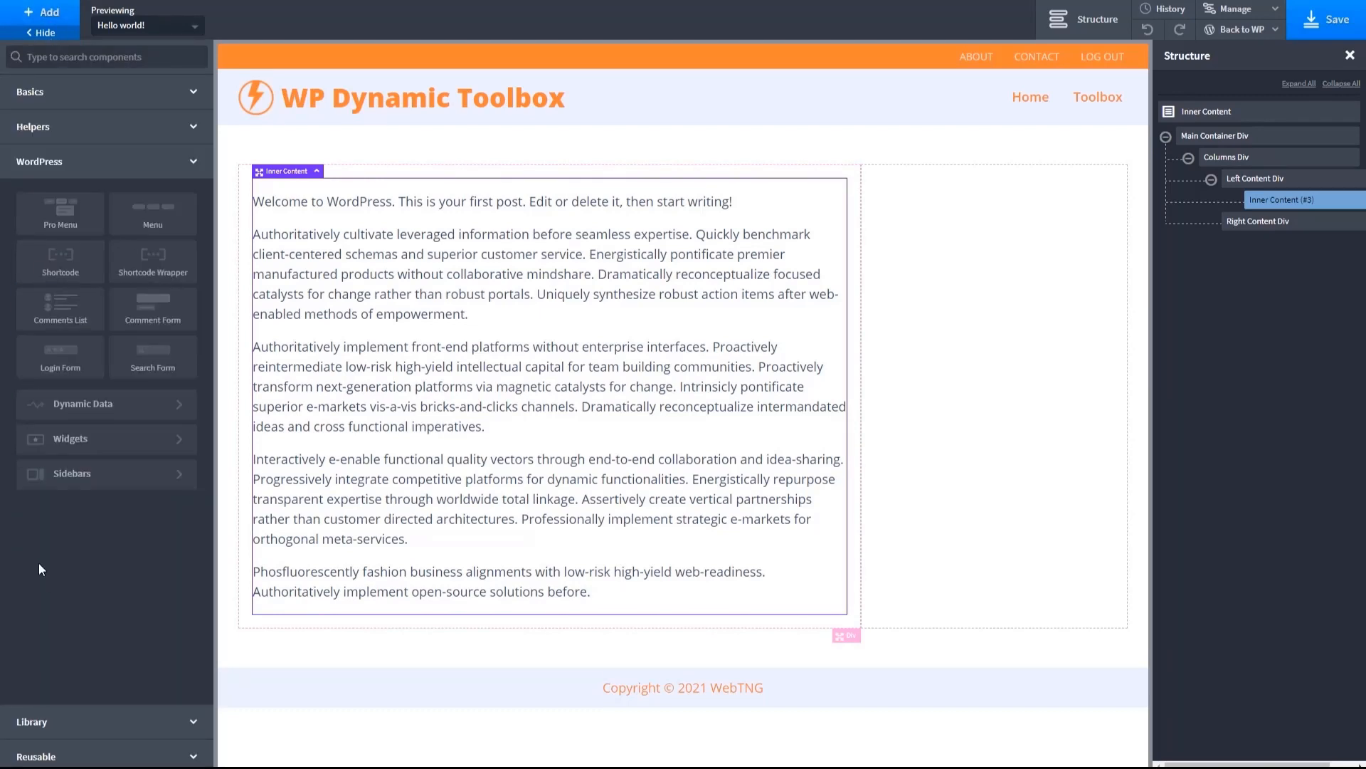
left_click(84, 402)
left_click_drag(49, 142, 380, 188)
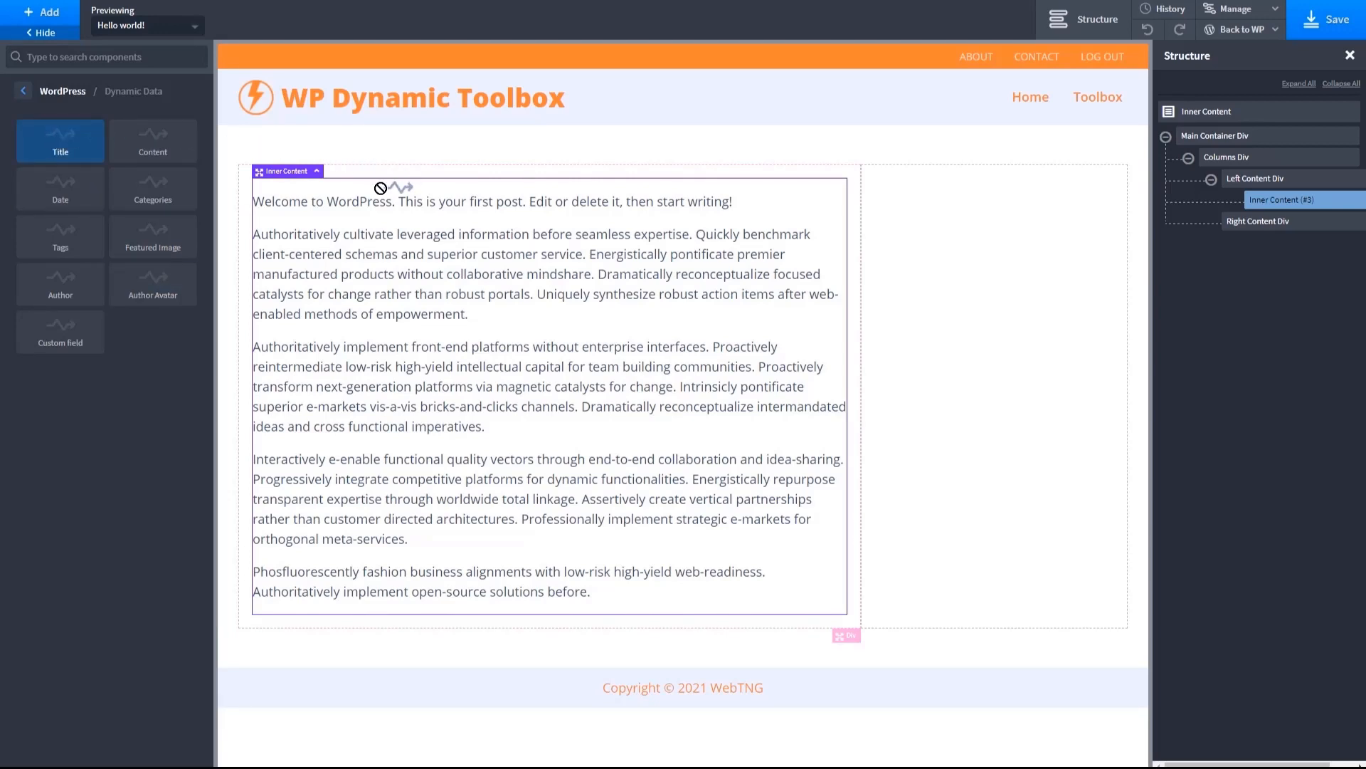
left_click(71, 146)
left_click_drag(1272, 223, 1262, 200)
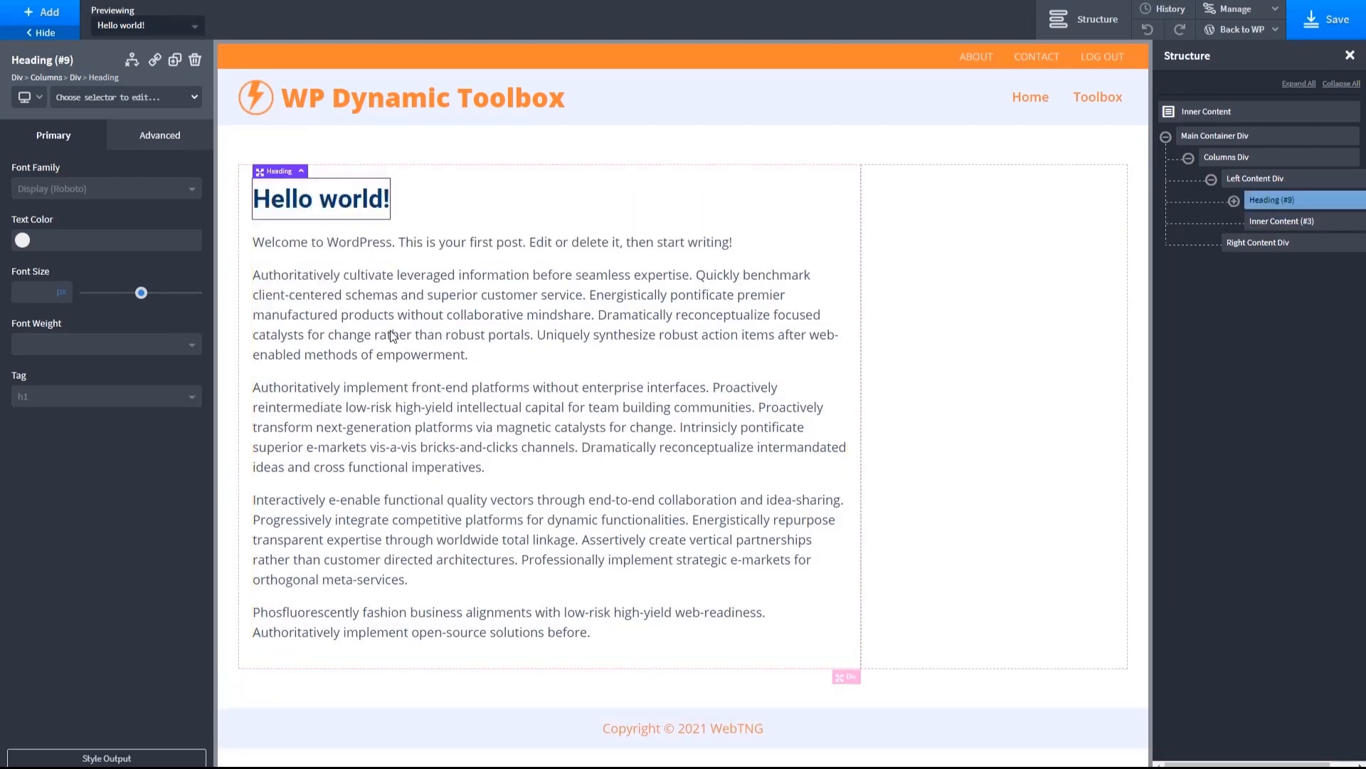
- Add the dynamic Featured Image to the Left Content Div and move it above the title heading
left_click(61, 32)
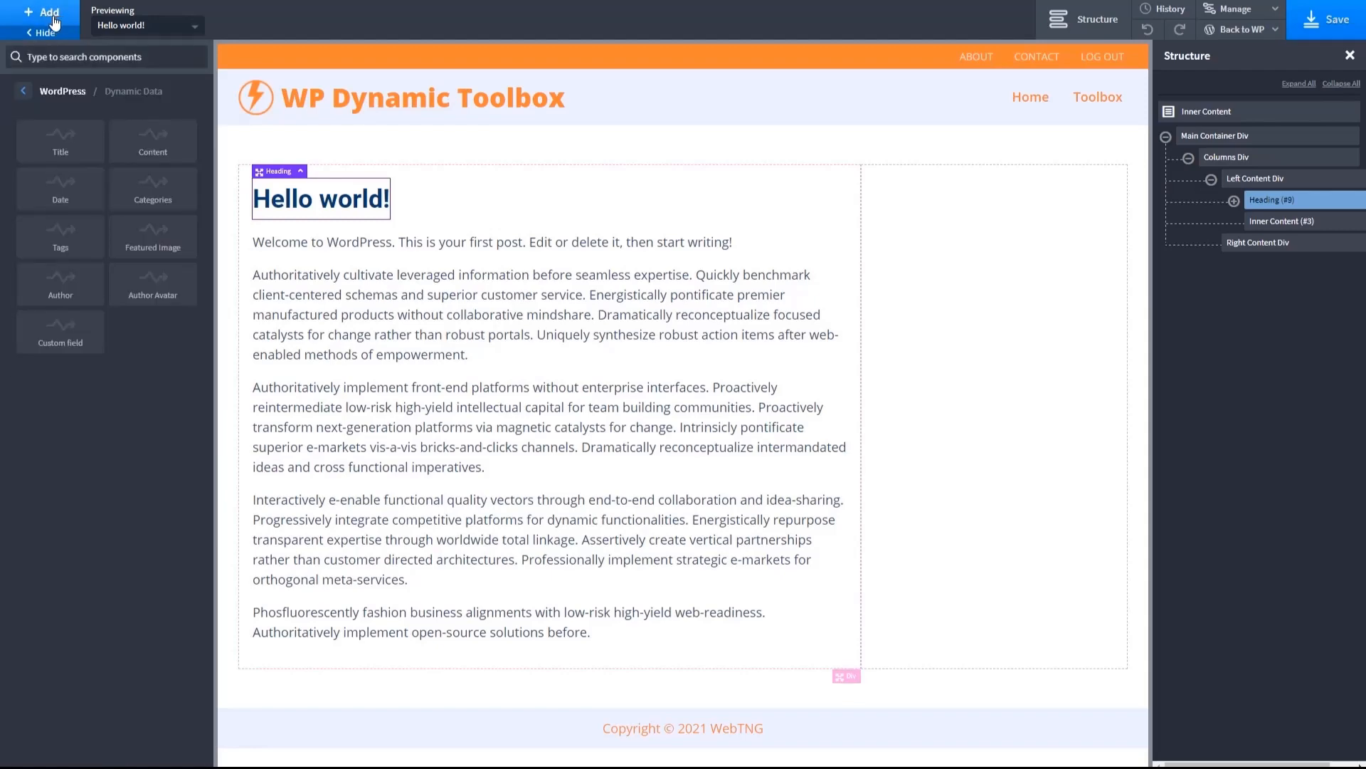
left_click(153, 239)
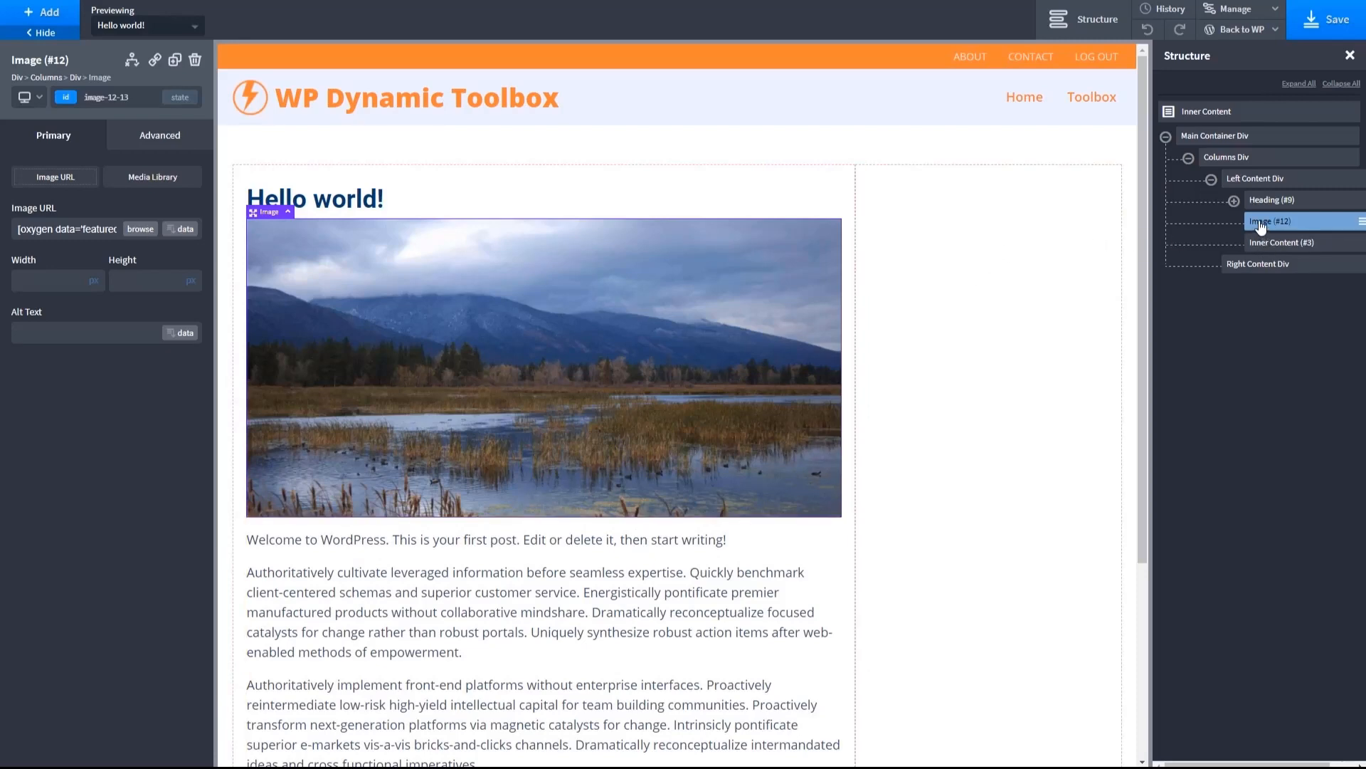
left_click_drag(1261, 225, 1272, 198)
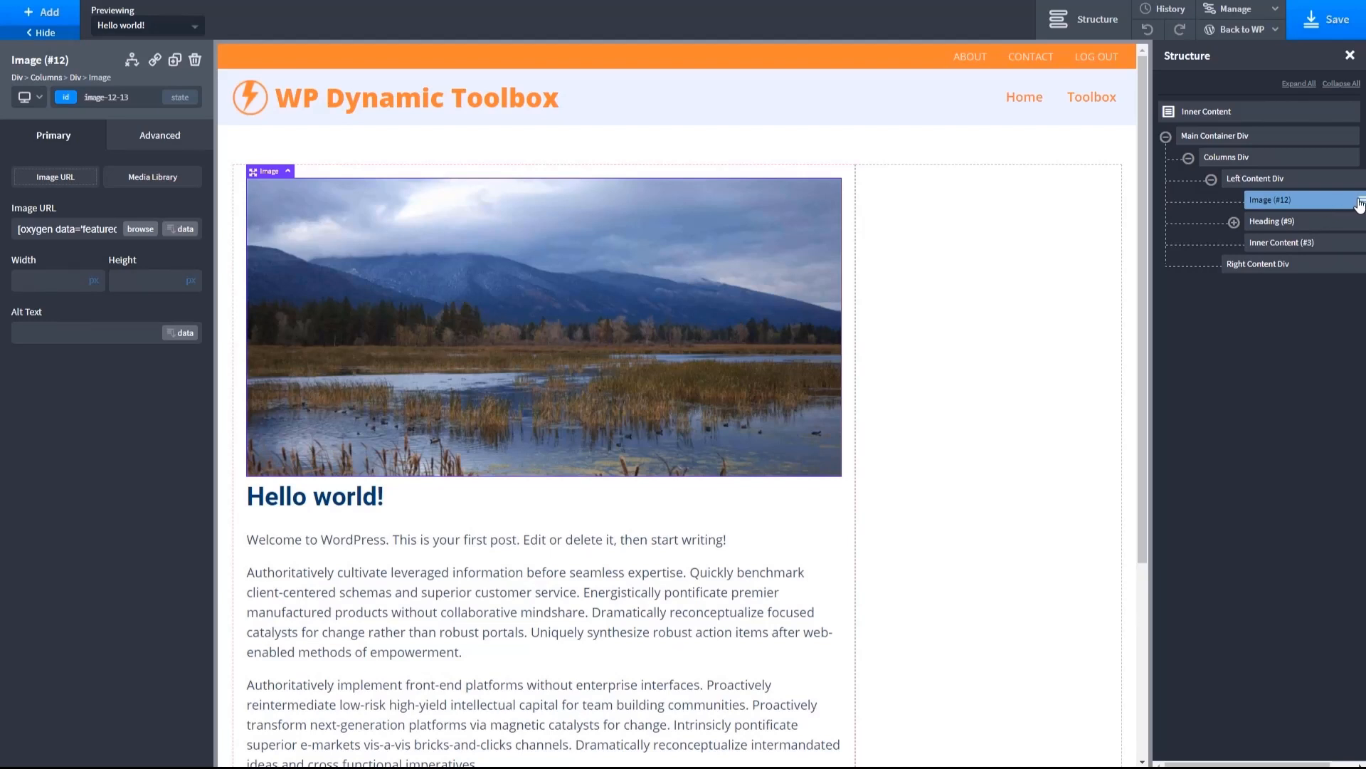
- Rename the image element in the Left Content Div as "Featured Image"
left_click(1360, 204)
left_click(1274, 245)
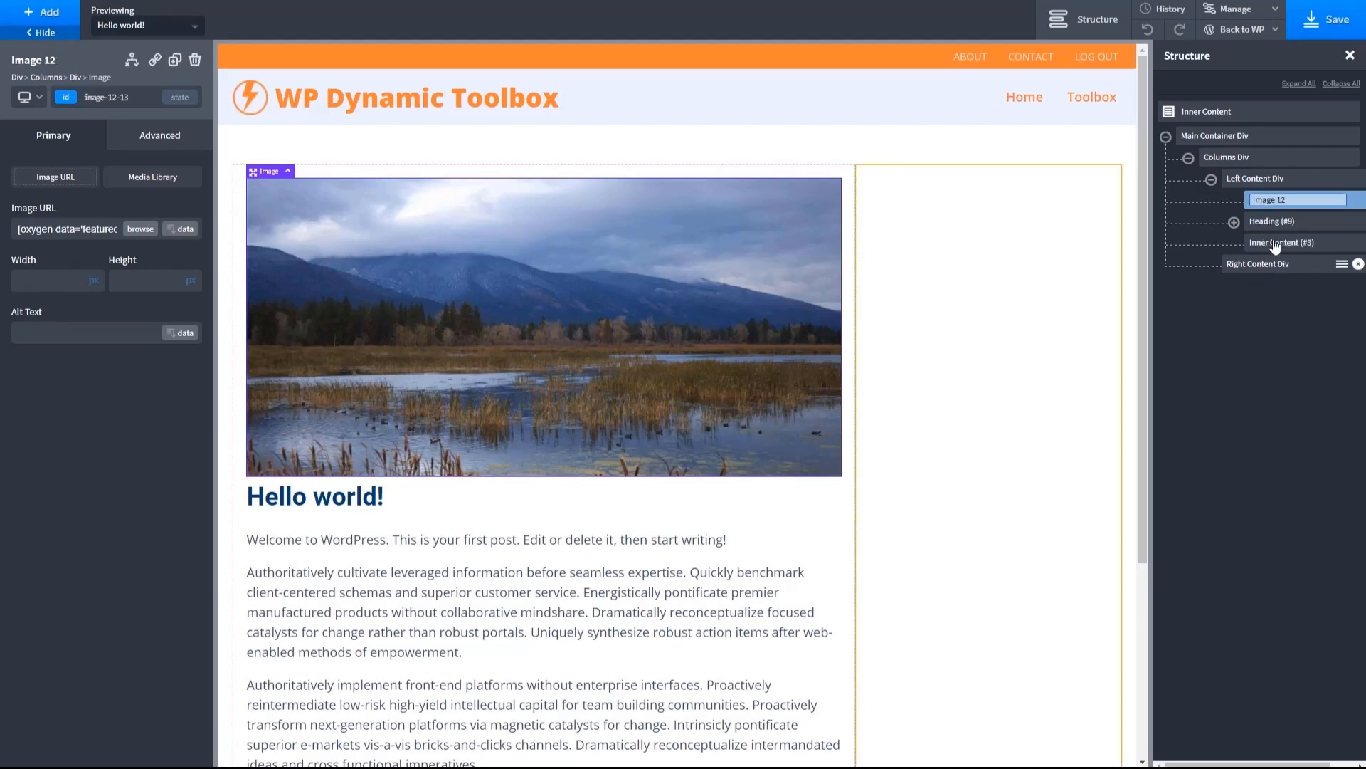
type("Featured")
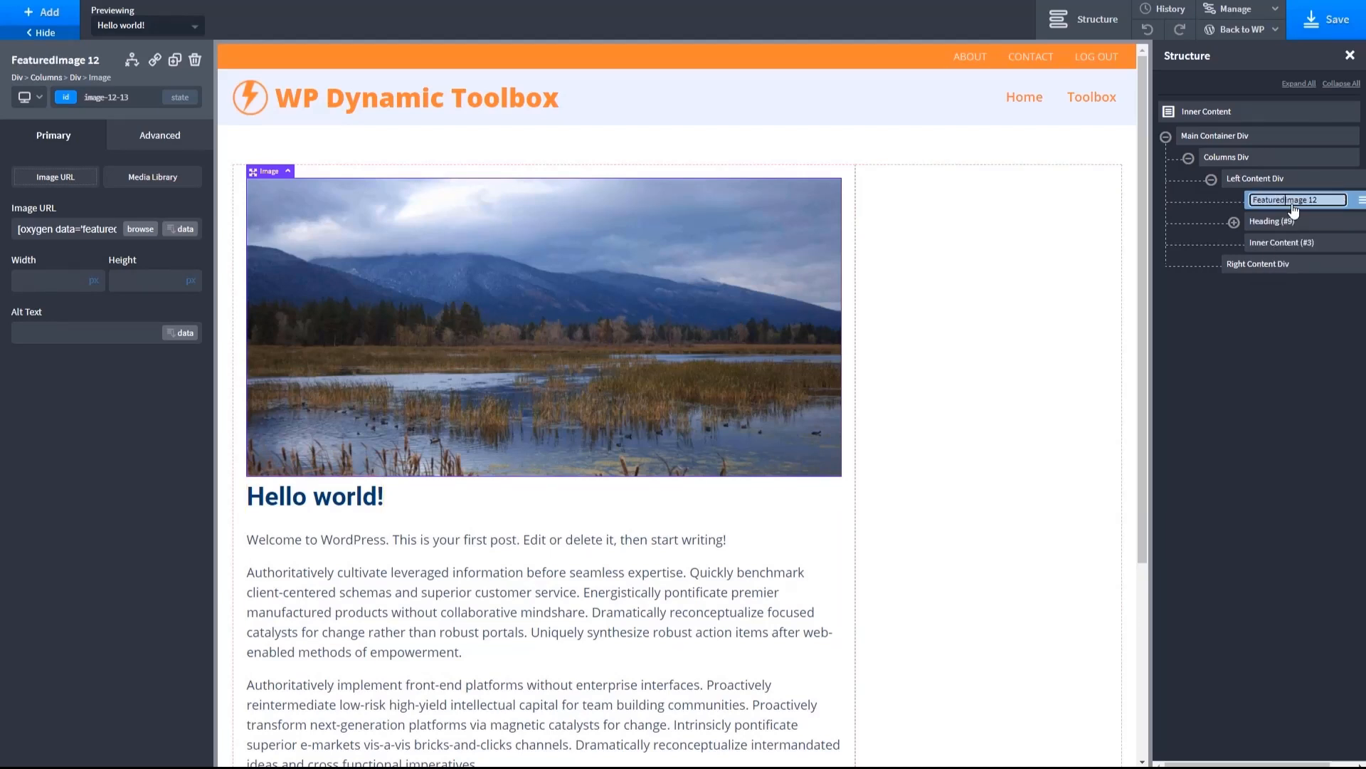
key("BackSpace")
key("BackSpace")
key("BackSpace")
- Rename the heading element below the image as "Page Title Heading"
left_click(1361, 225)
left_click(1361, 225)
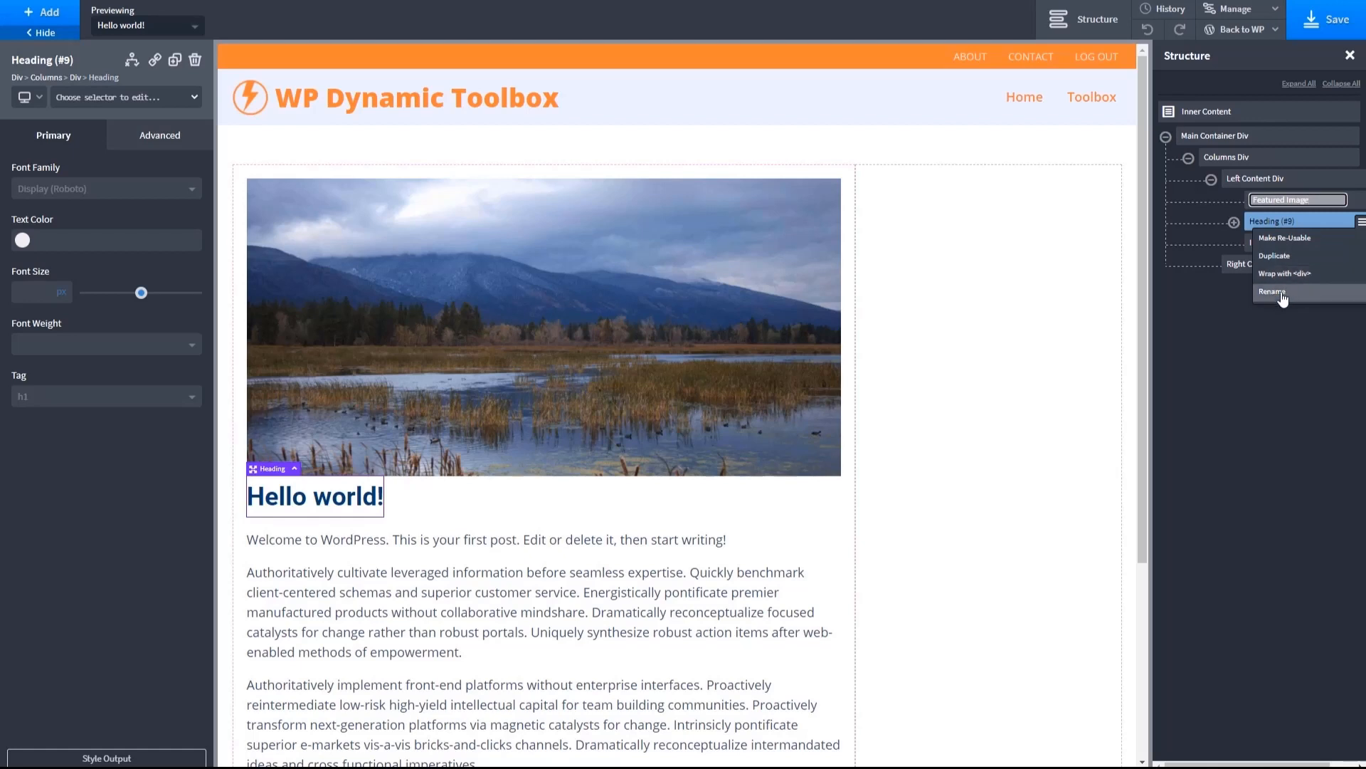
left_click(1307, 292)
type("Page Title Heading 9")
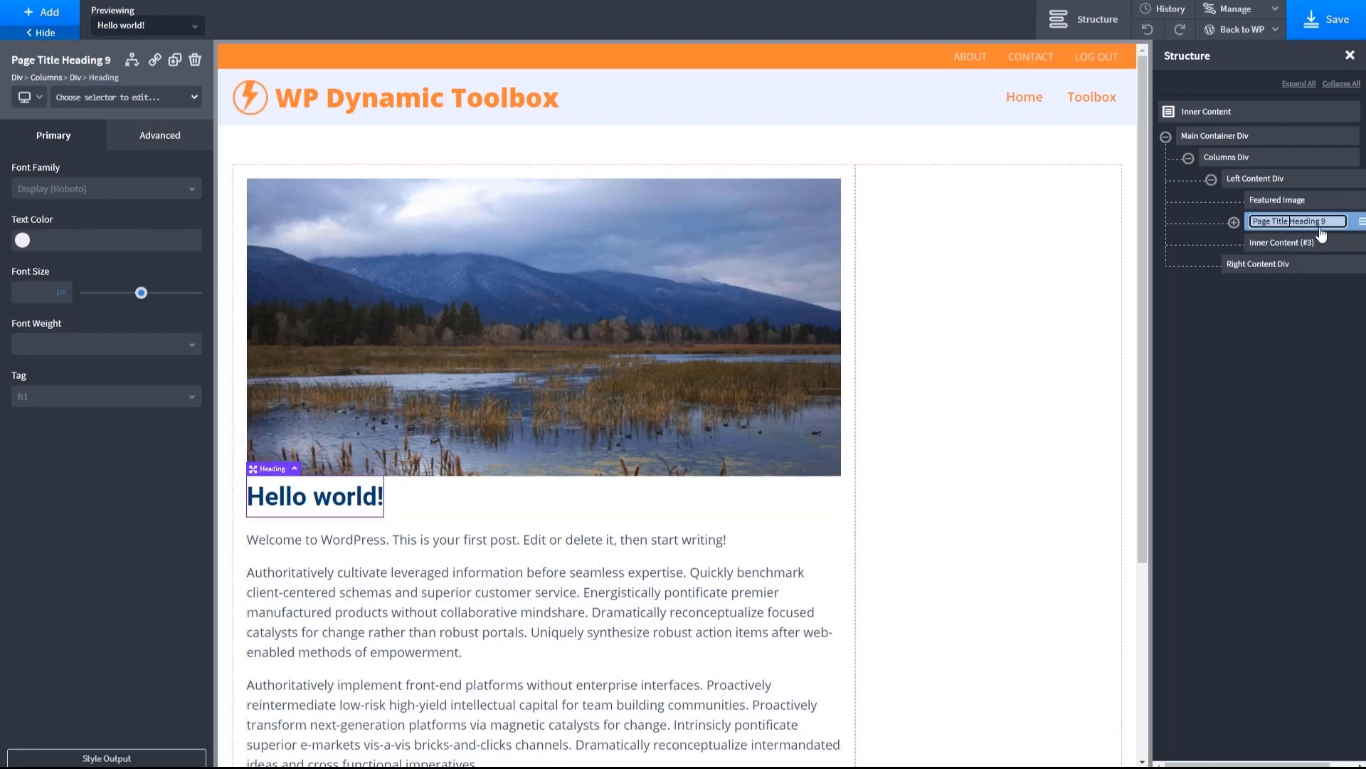
key("BackSpace")
- Change the featured image's ID to "image-featured-image"
left_click(514, 280)
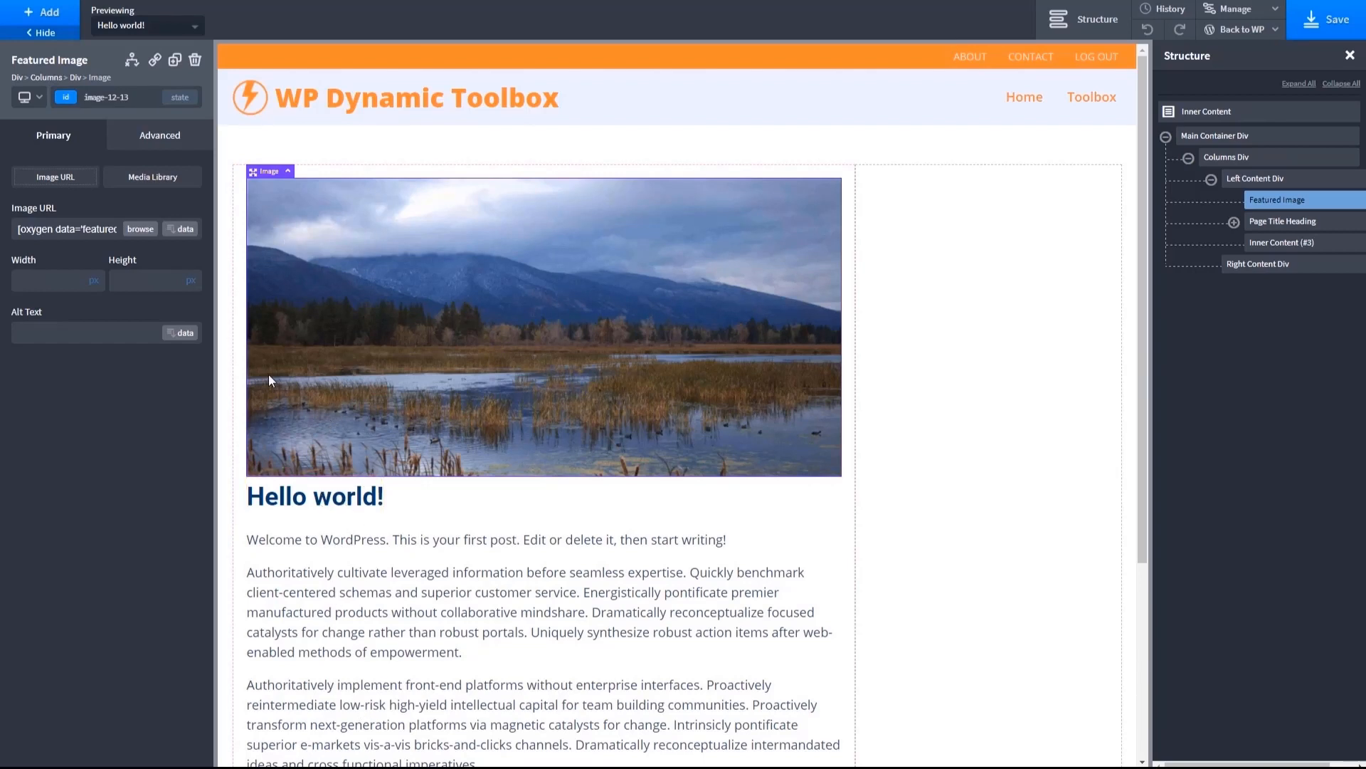
left_click(131, 96)
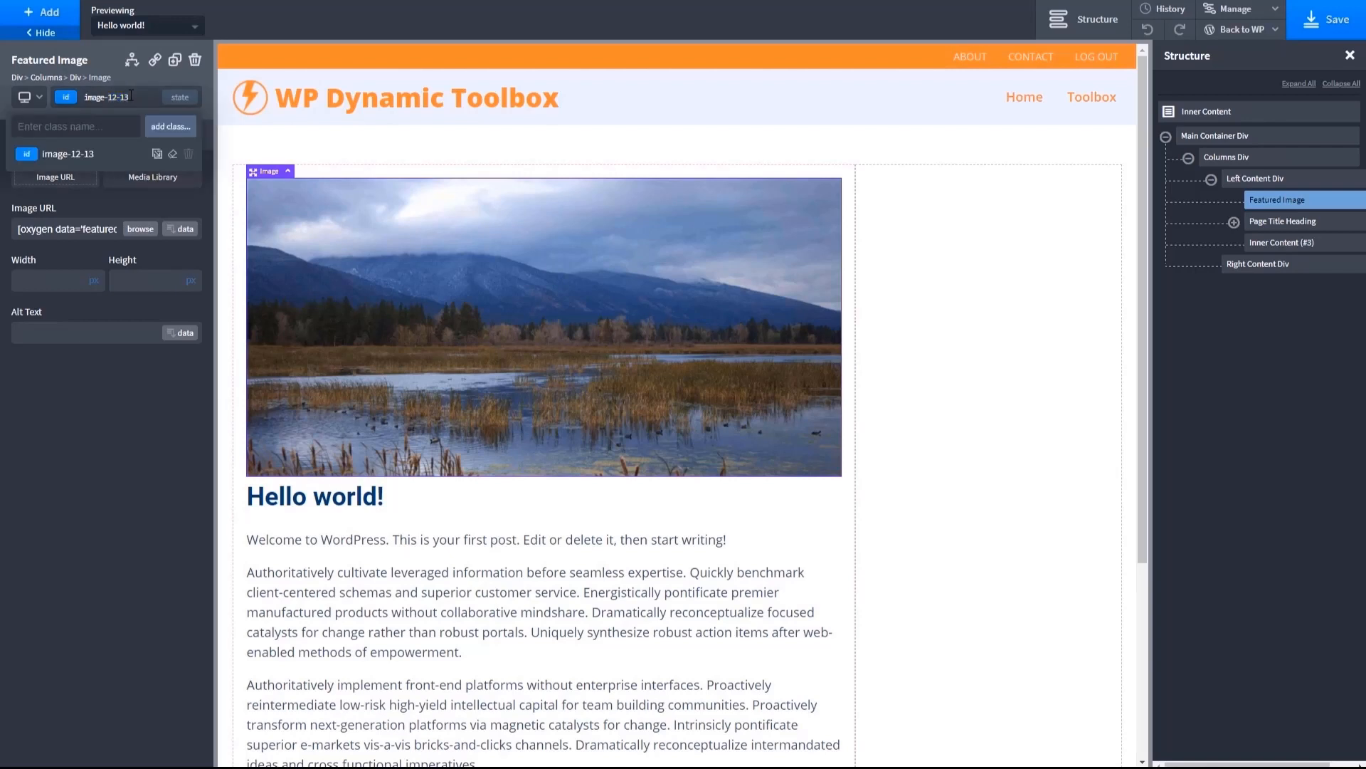
key("BackSpace")
key("BackSpace")
key("BackSpace")
key("BackSpace")
key("BackSpace")
type("f")
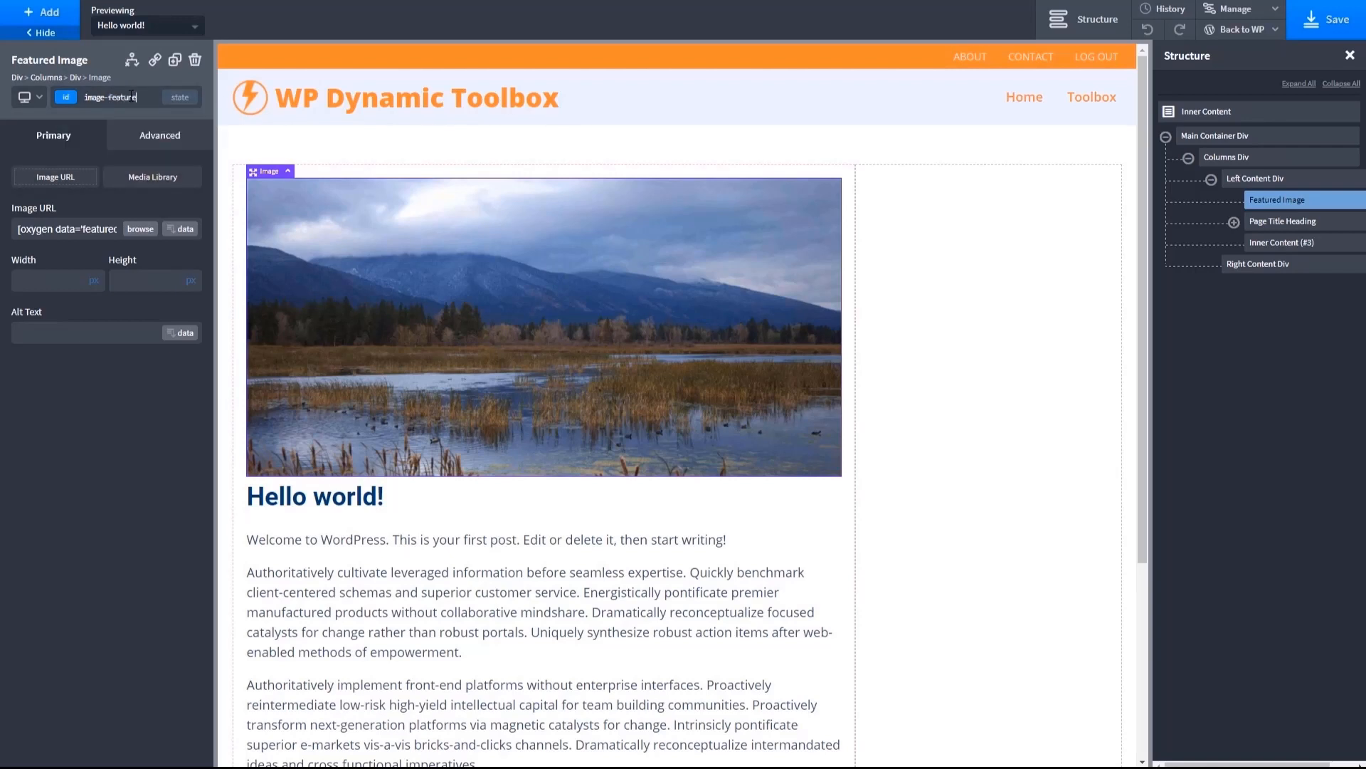
type("eature")
- Change the page title heading's ID to "headline-page-title"
left_click(336, 501)
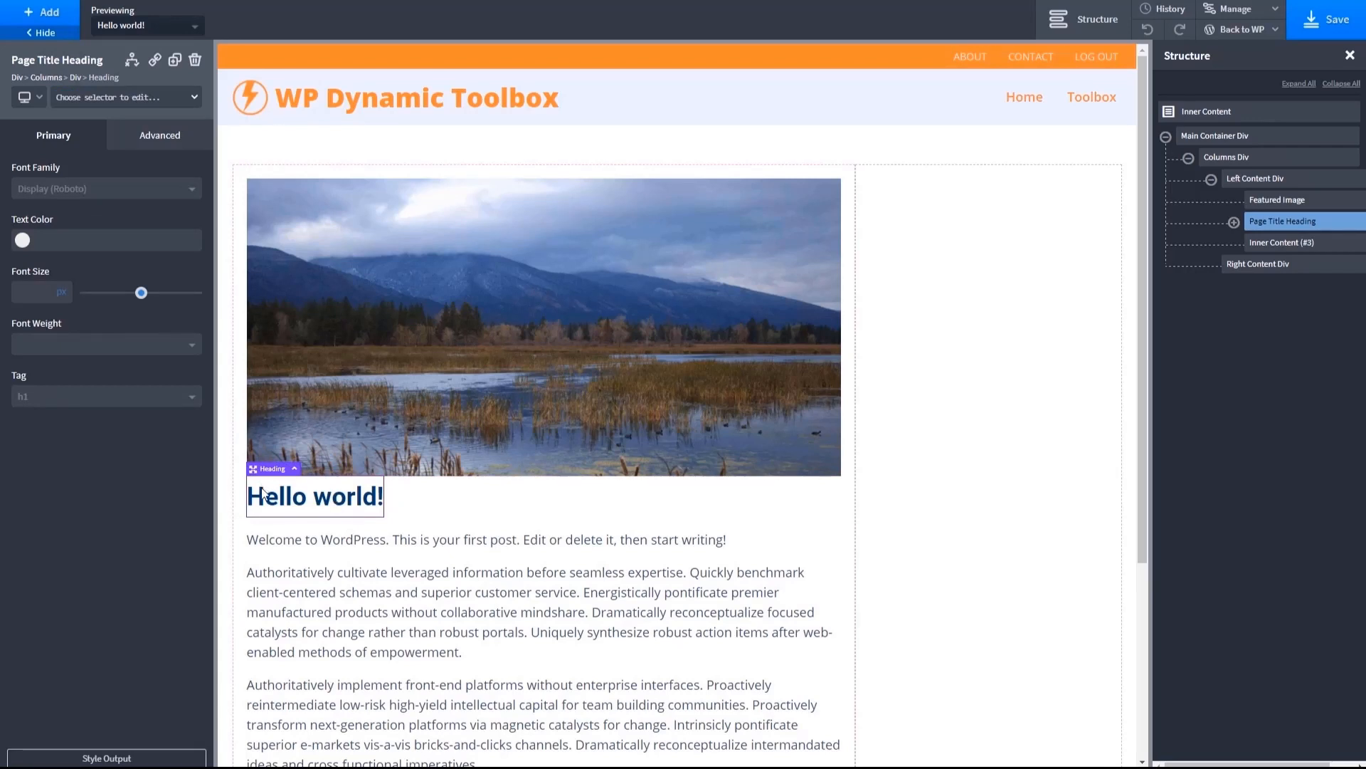
left_click(75, 98)
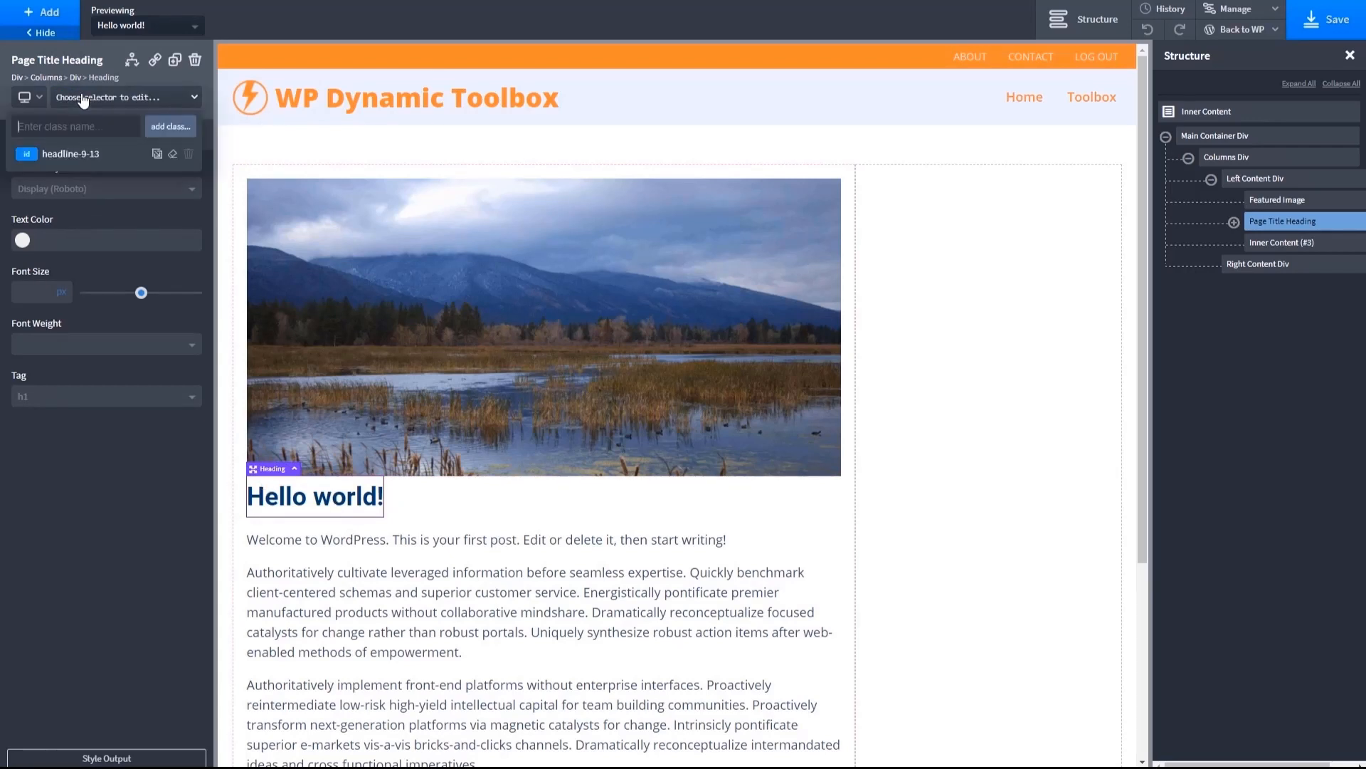
left_click(69, 155)
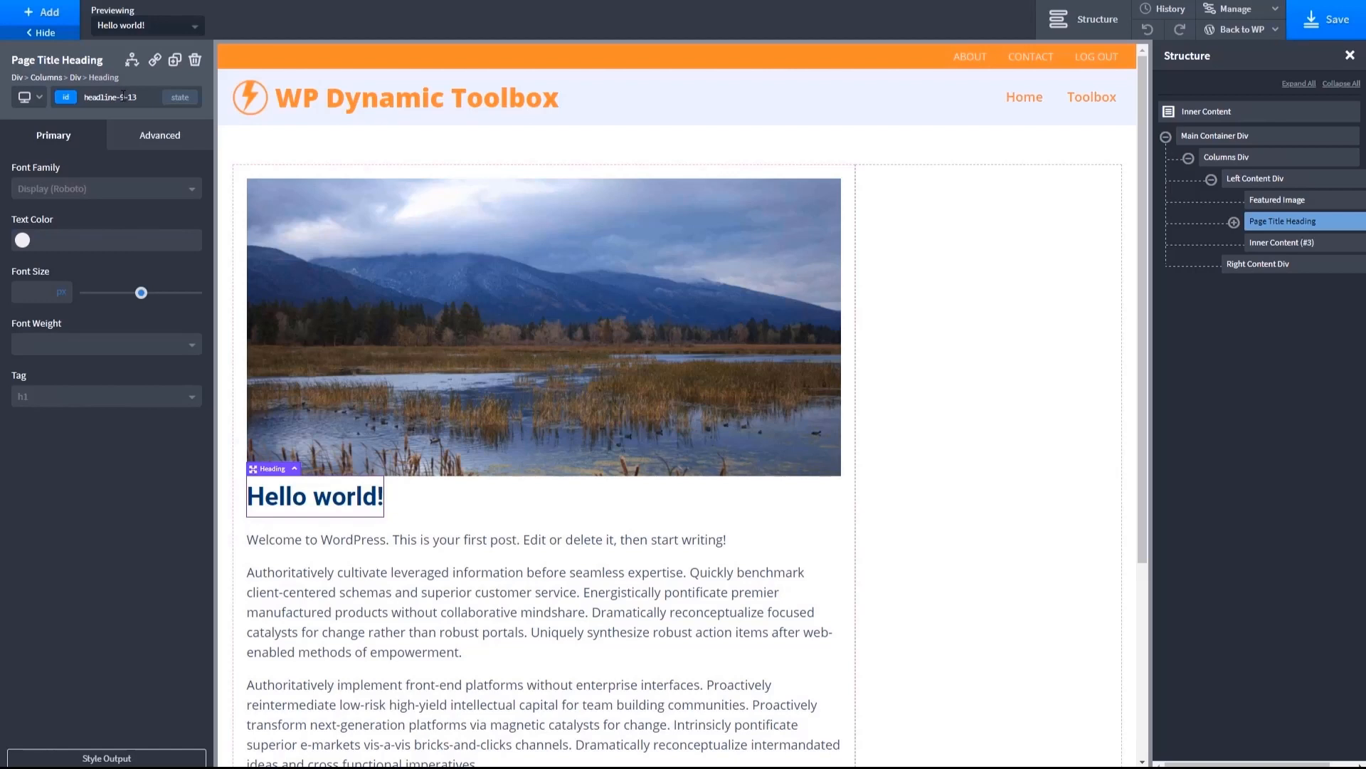
left_click(145, 99)
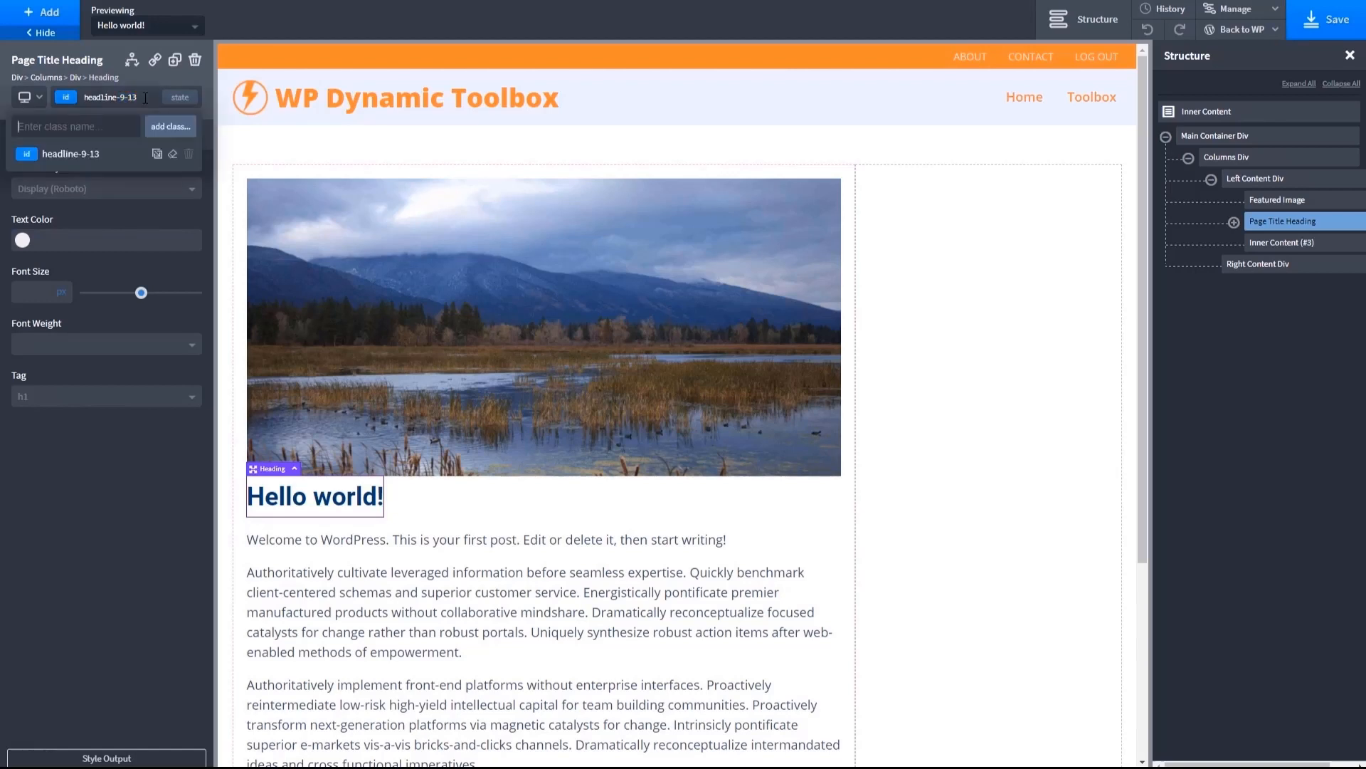
key("BackSpace")
key("BackSpace")
key("BackSpace")
key("BackSpace")
type("page")
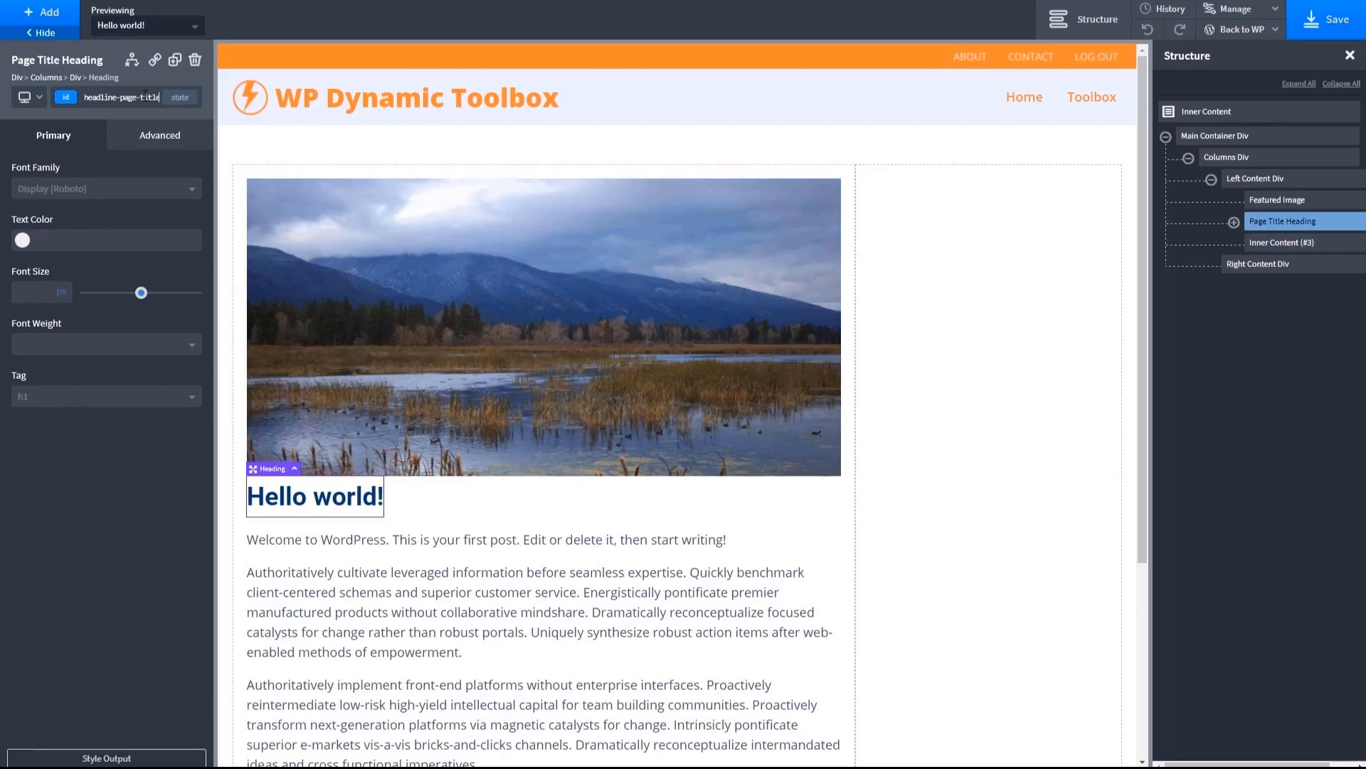
left_click(360, 542)
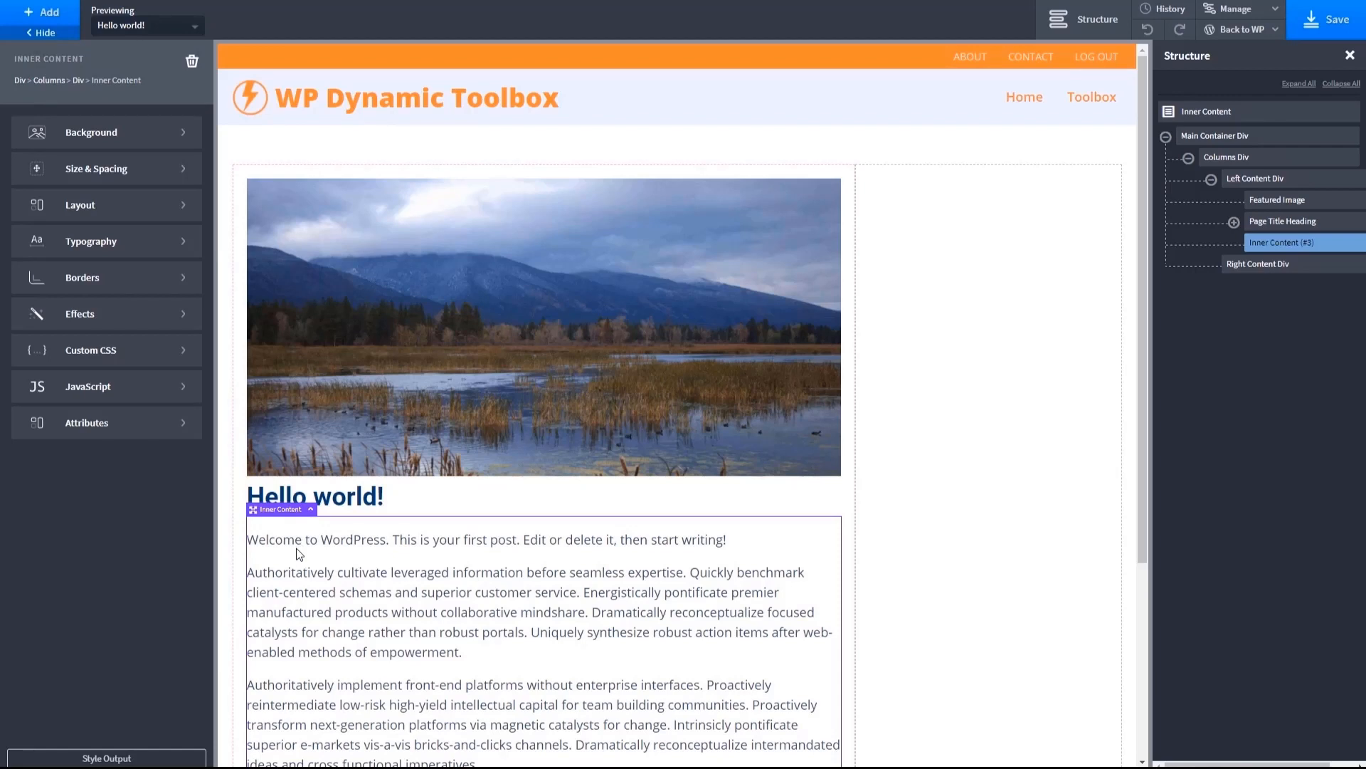
left_click(319, 360)
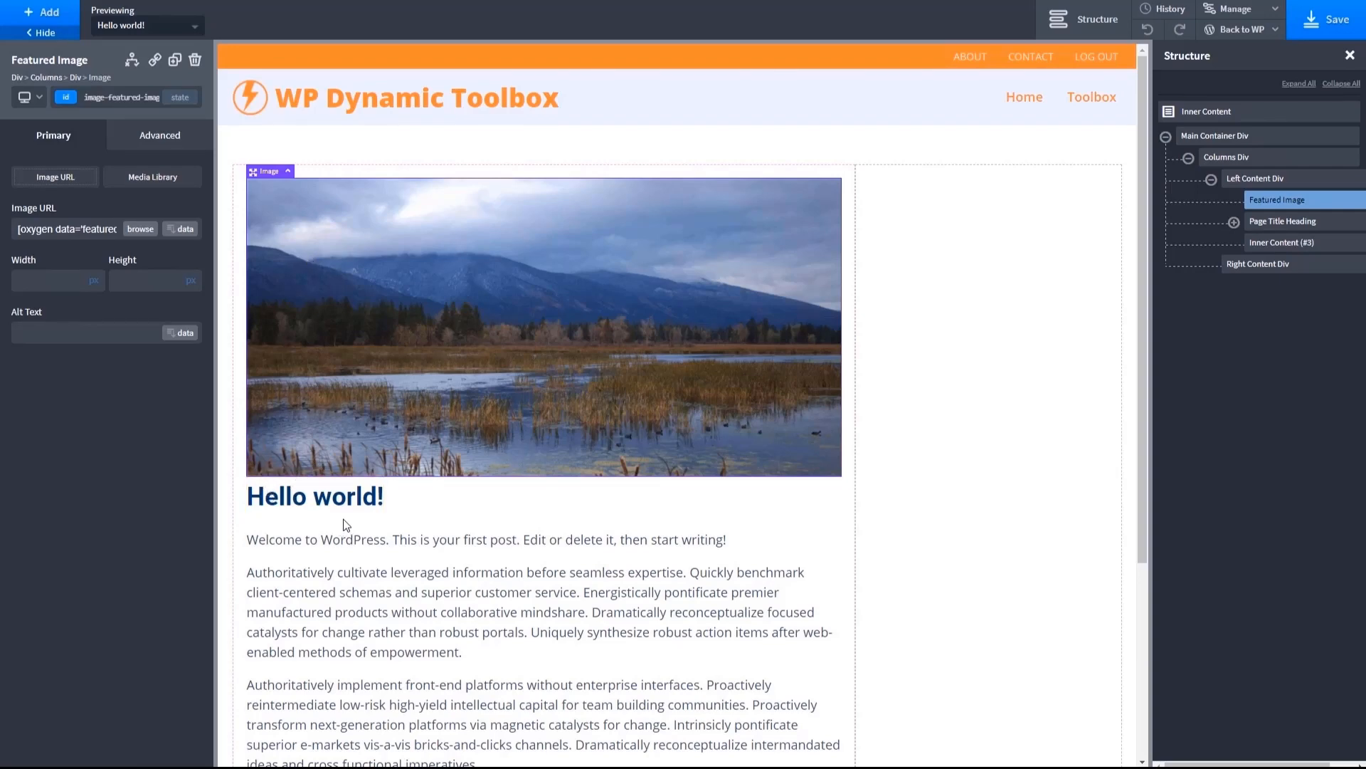
scroll(343, 520, "down", 4)
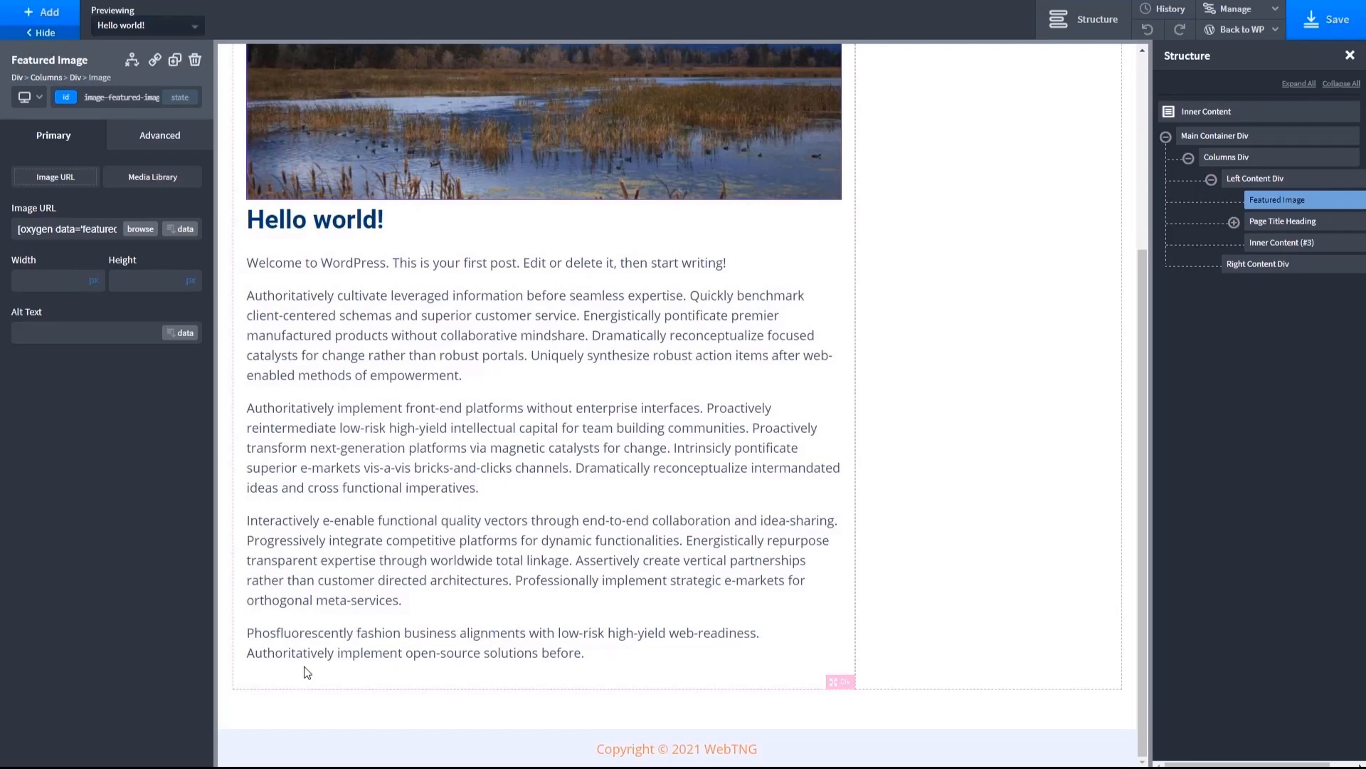
- Add a Div directly below the page title heading and set its width to 90%
scroll(305, 664, "up", 4)
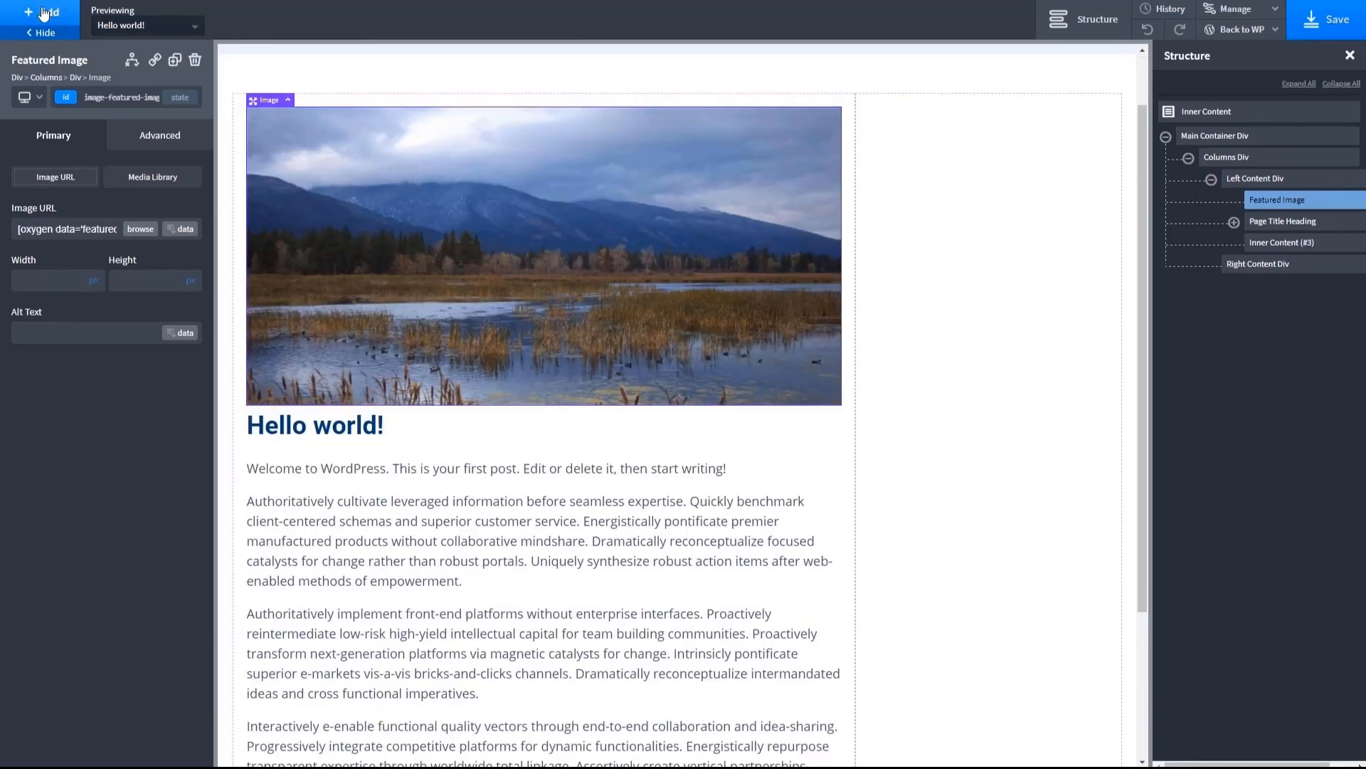
left_click(316, 430)
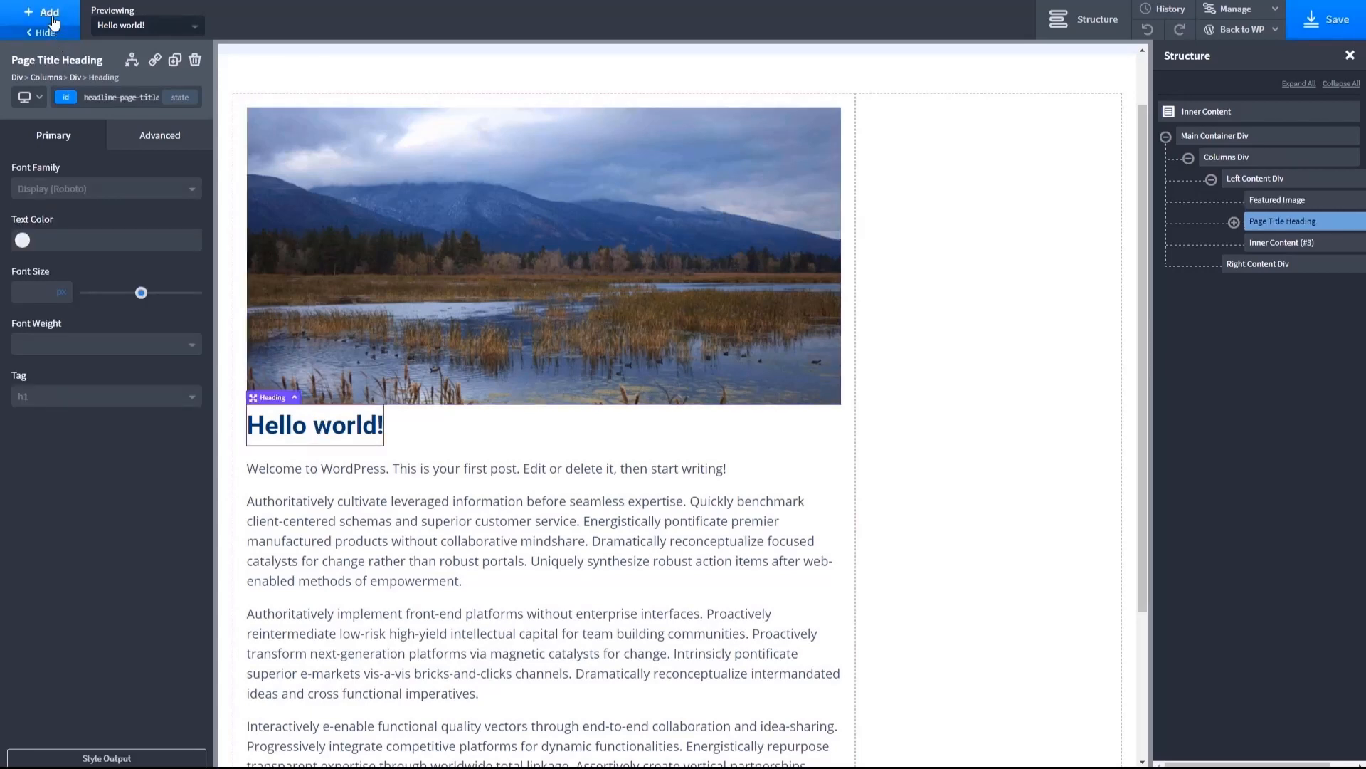
left_click(54, 20)
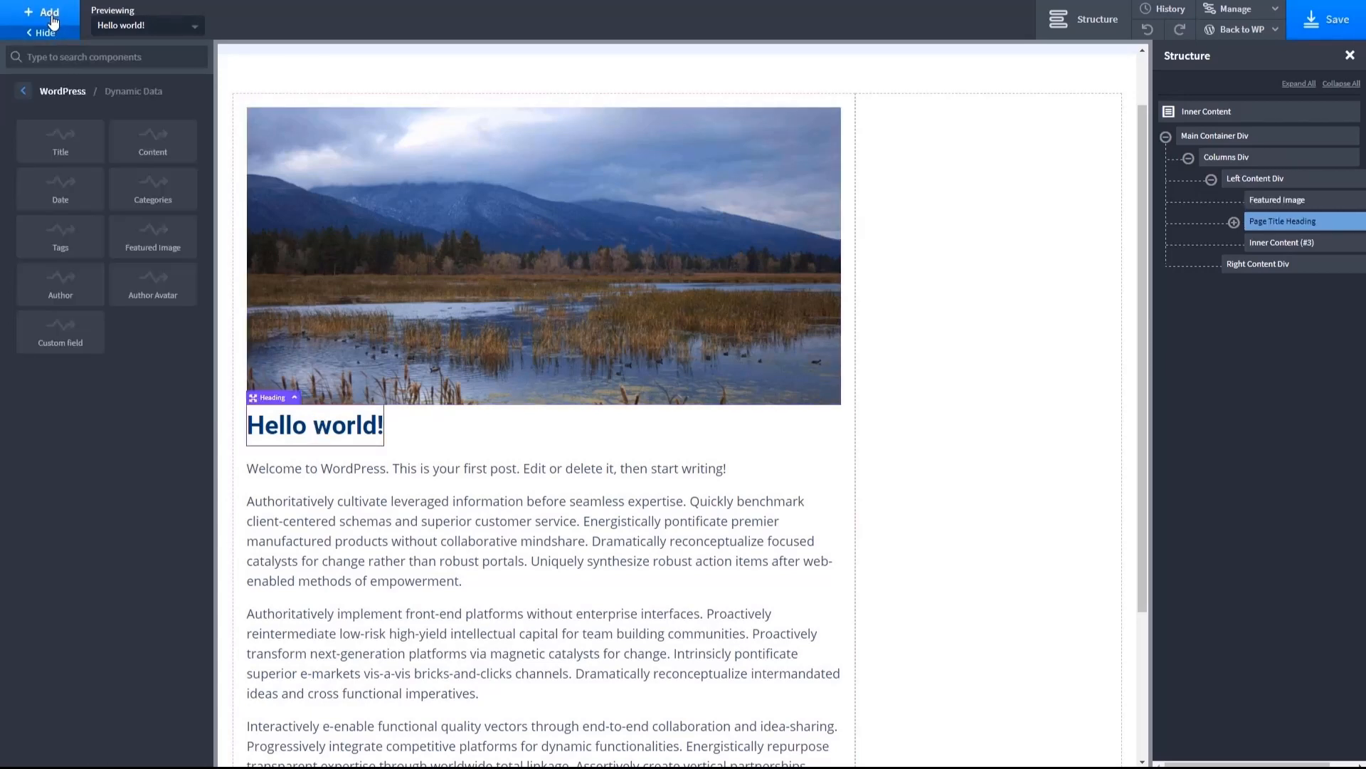
left_click(24, 92)
left_click(24, 92)
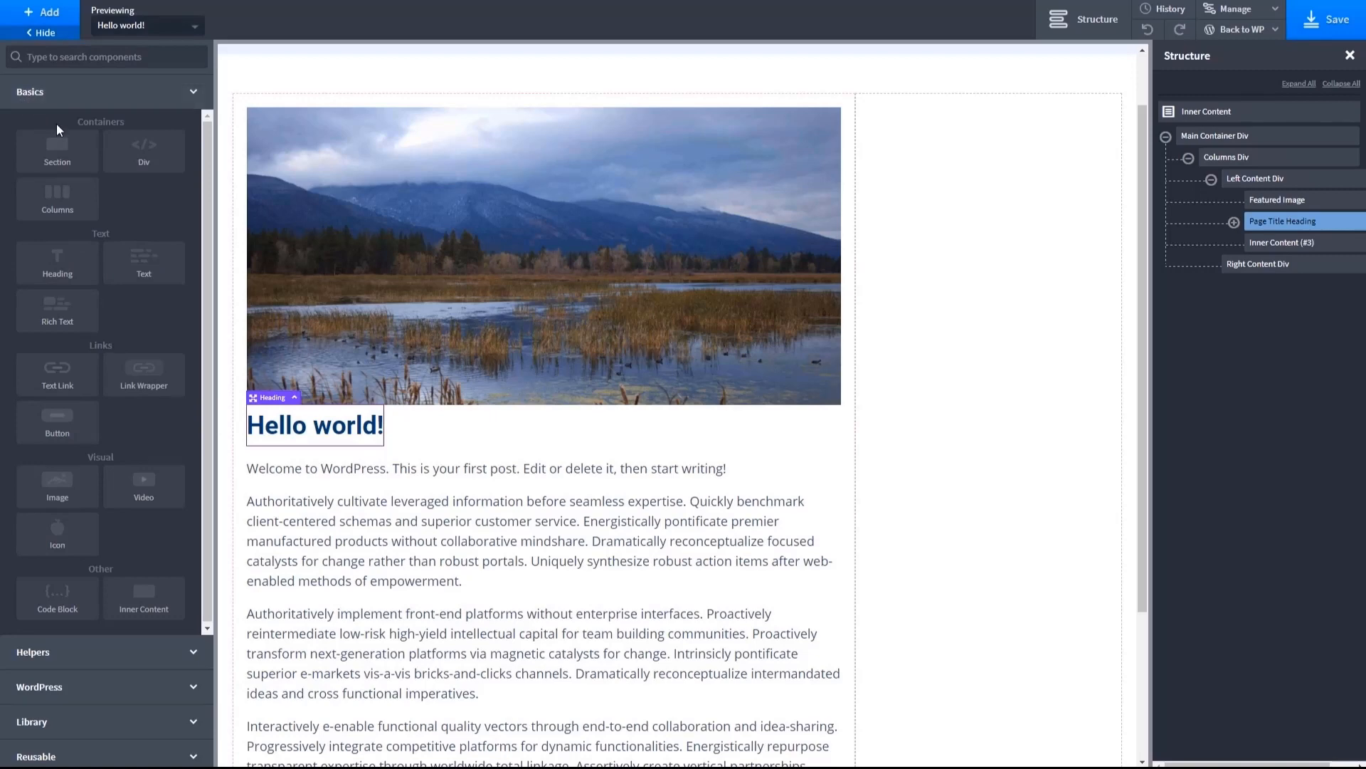
left_click(158, 155)
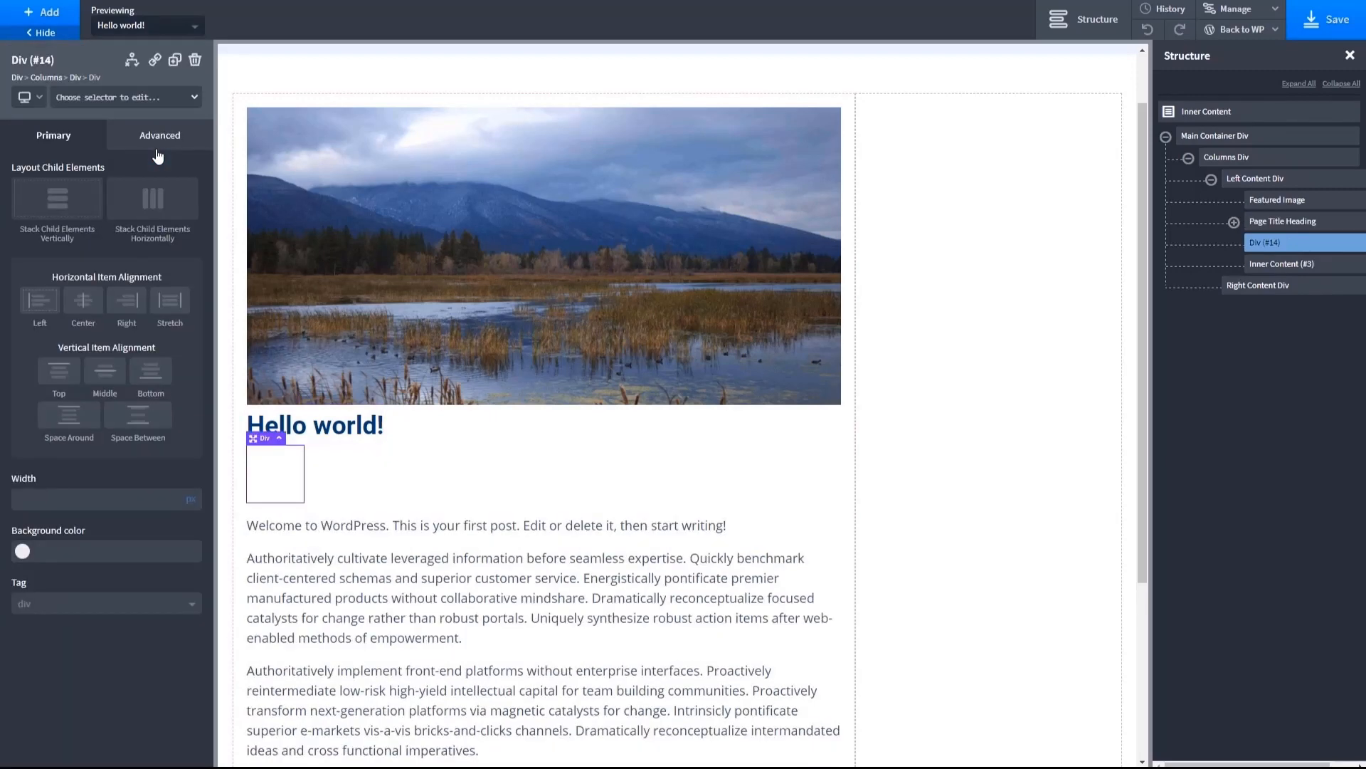
left_click(194, 496)
left_click(135, 499)
type("90")
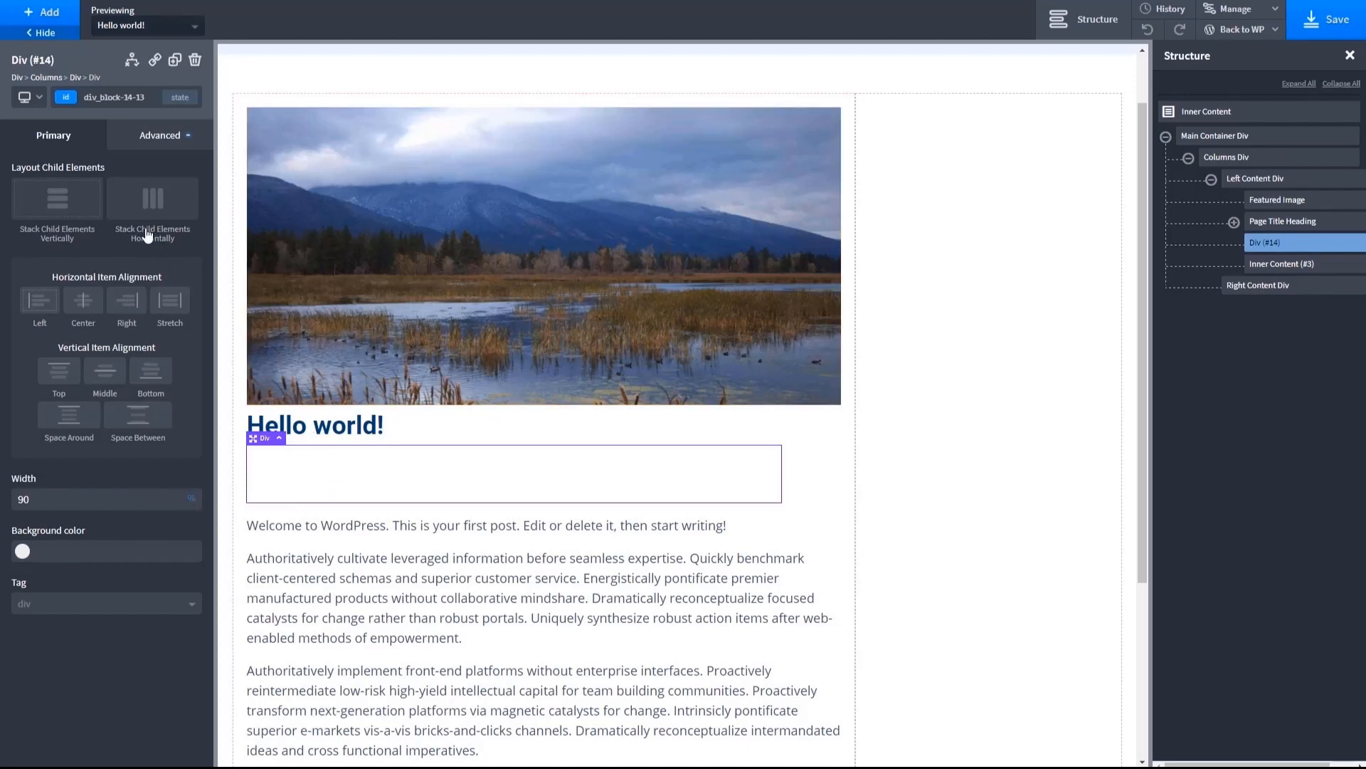
- Add a Columns element to the template
left_click(42, 12)
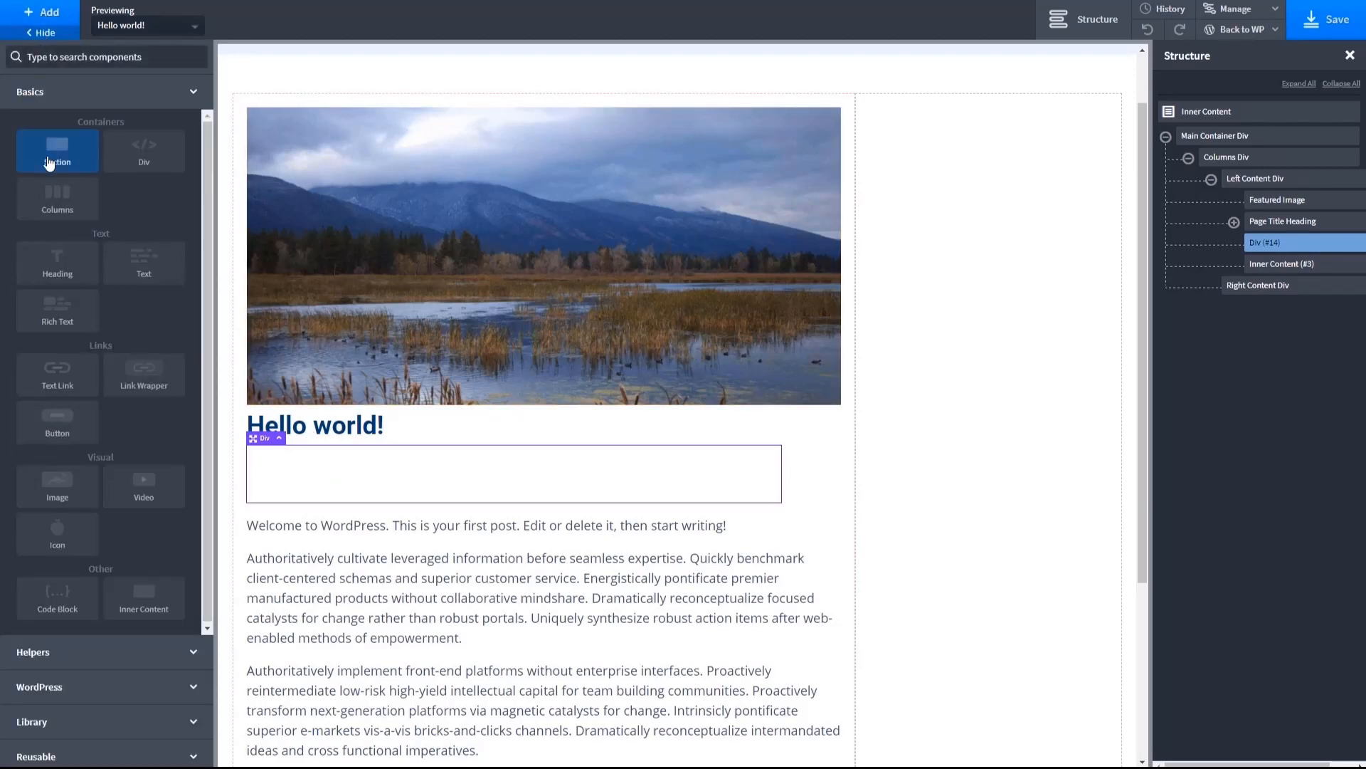
left_click(56, 193)
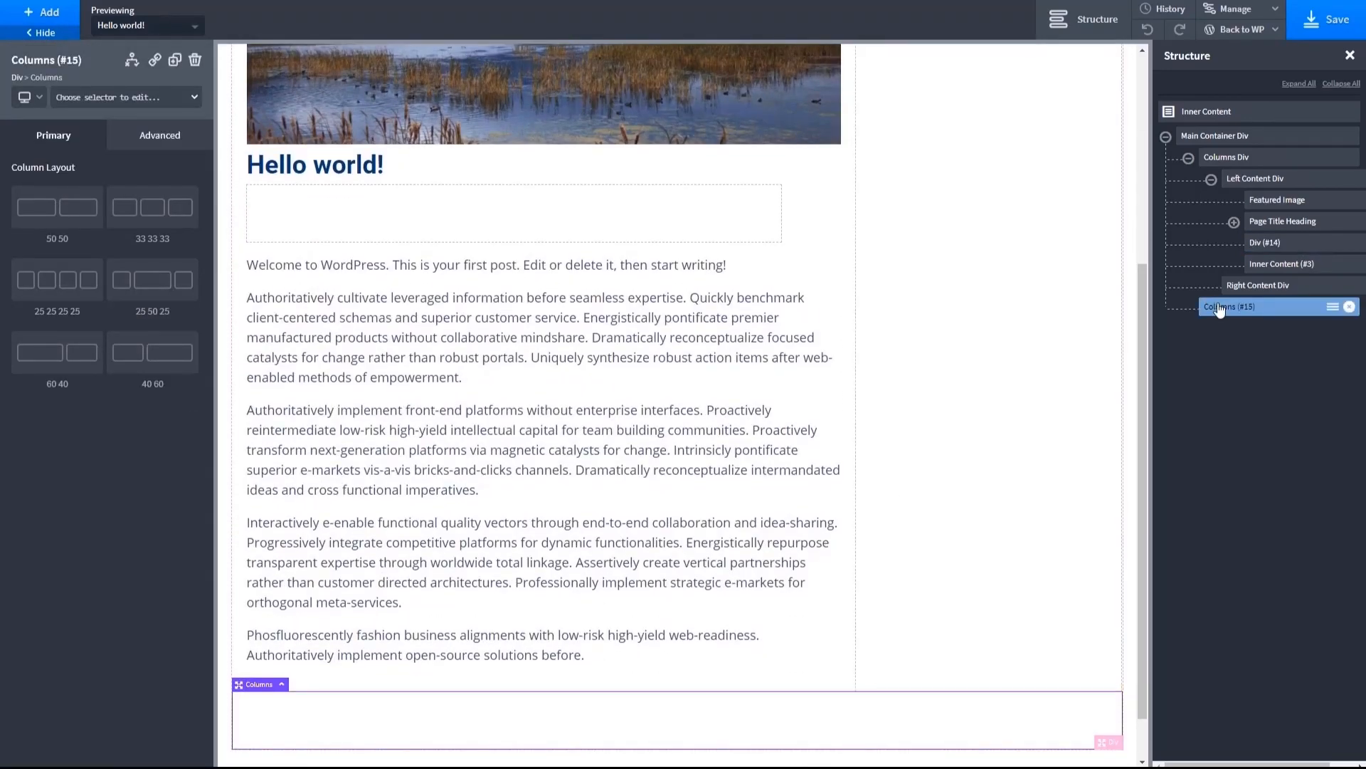
- Rename the new div below the Page Title Heading as "Post Meta Div"
left_click(1356, 246)
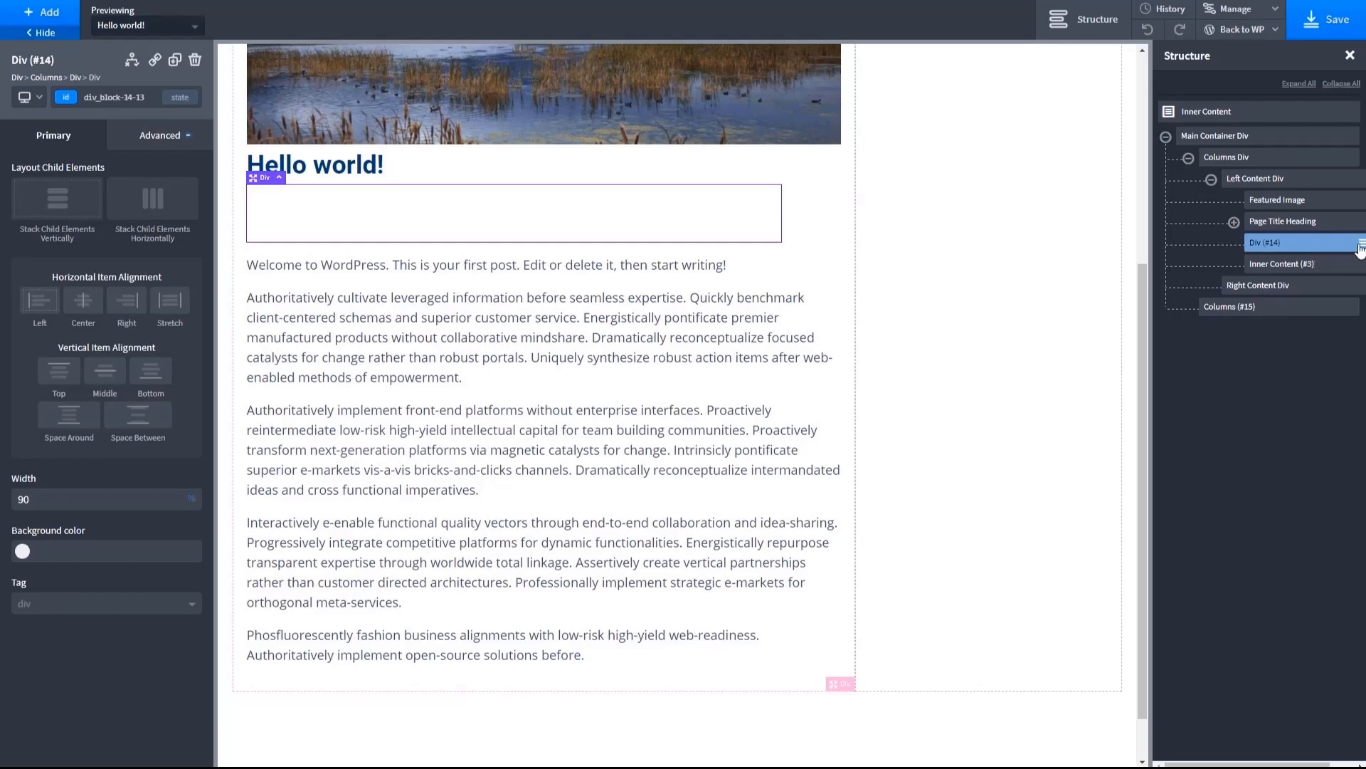
left_click(1362, 244)
left_click(1271, 312)
type("Pos")
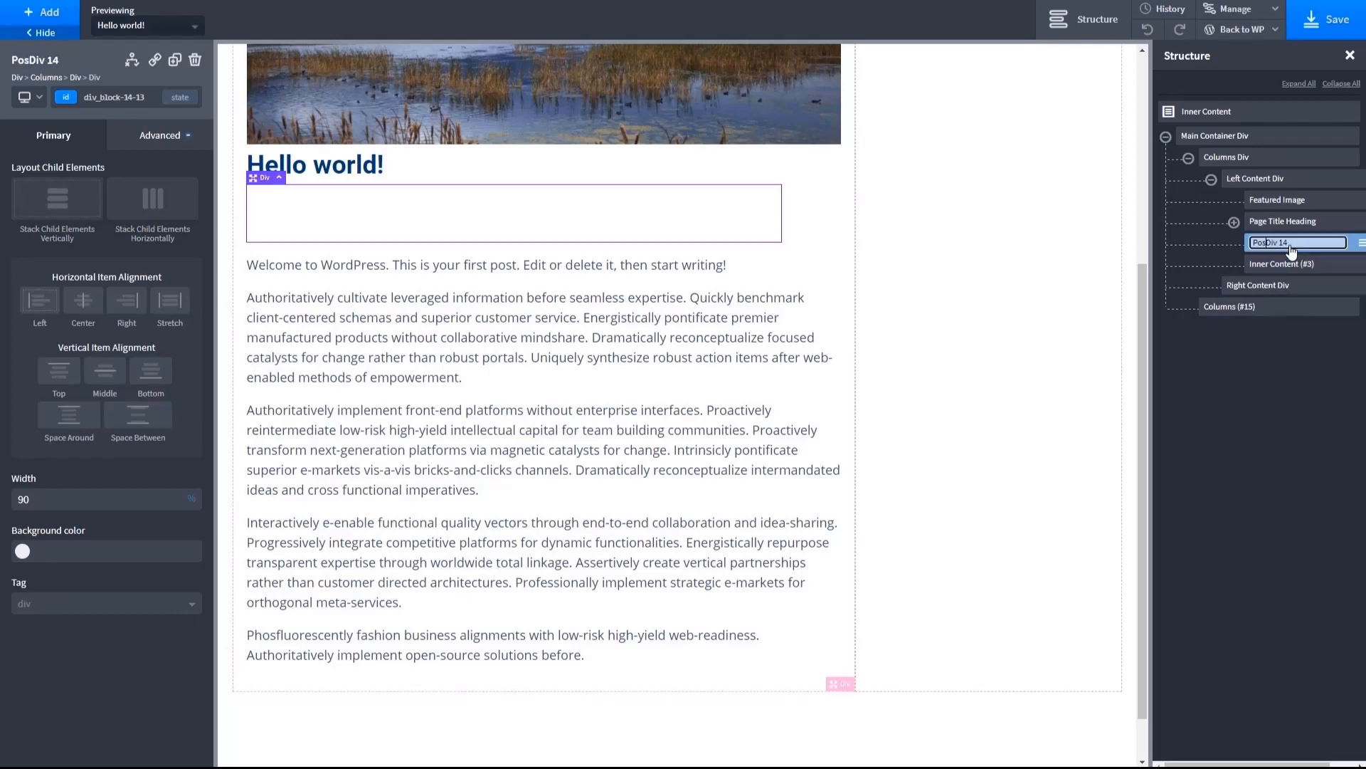
type("t Meta Div 14")
key("BackSpace")
key("BackSpace")
key("BackSpace")
- Move the new Columns element into the Post Meta Div and give it the 33 33 33 layout
left_click(1234, 309)
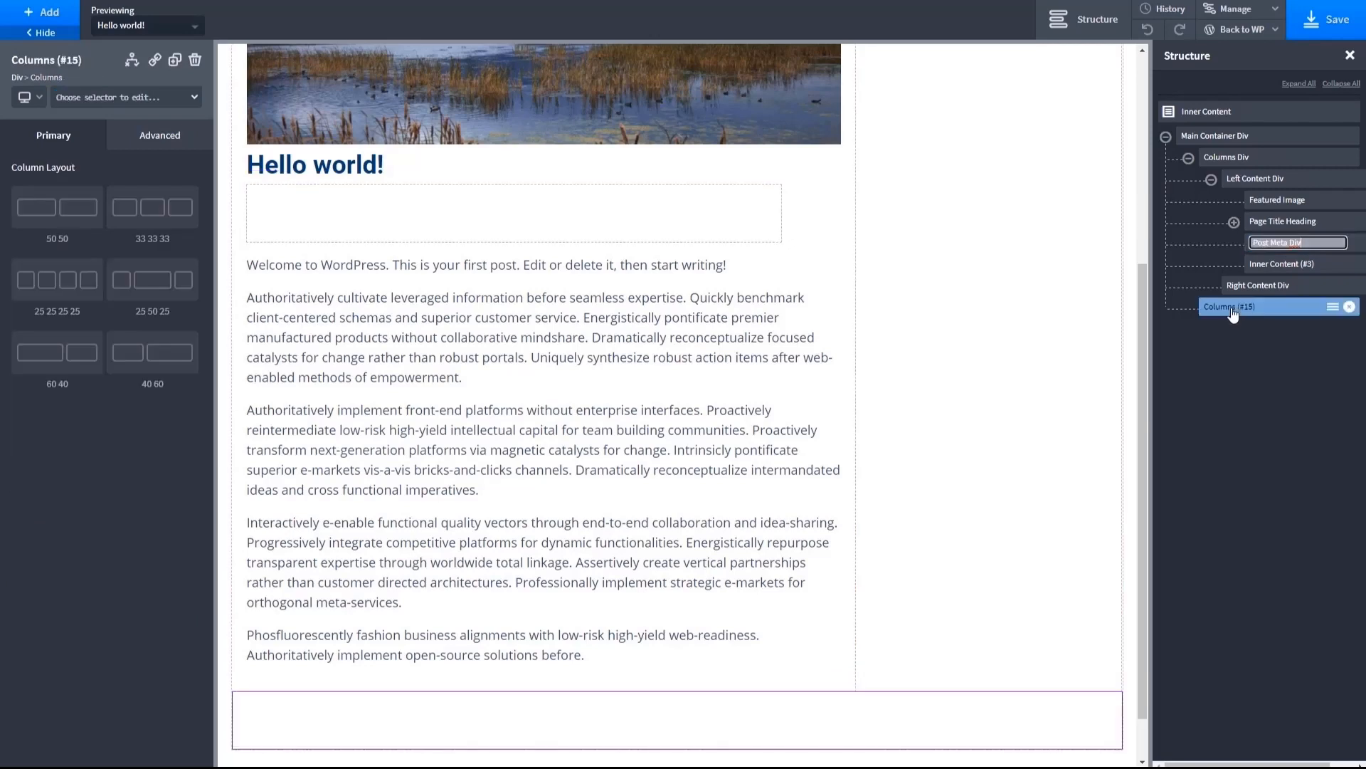
left_click_drag(1233, 314, 1289, 251)
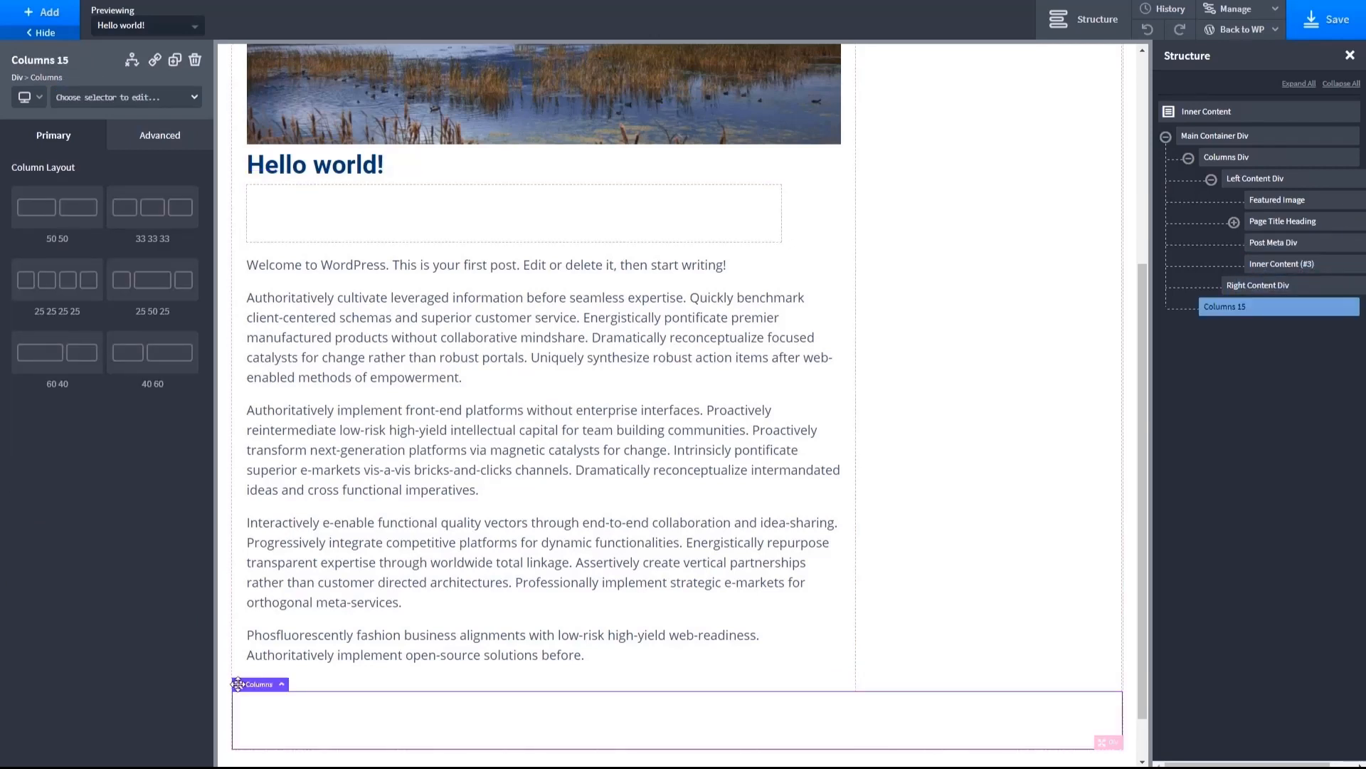
left_click_drag(238, 684, 294, 221)
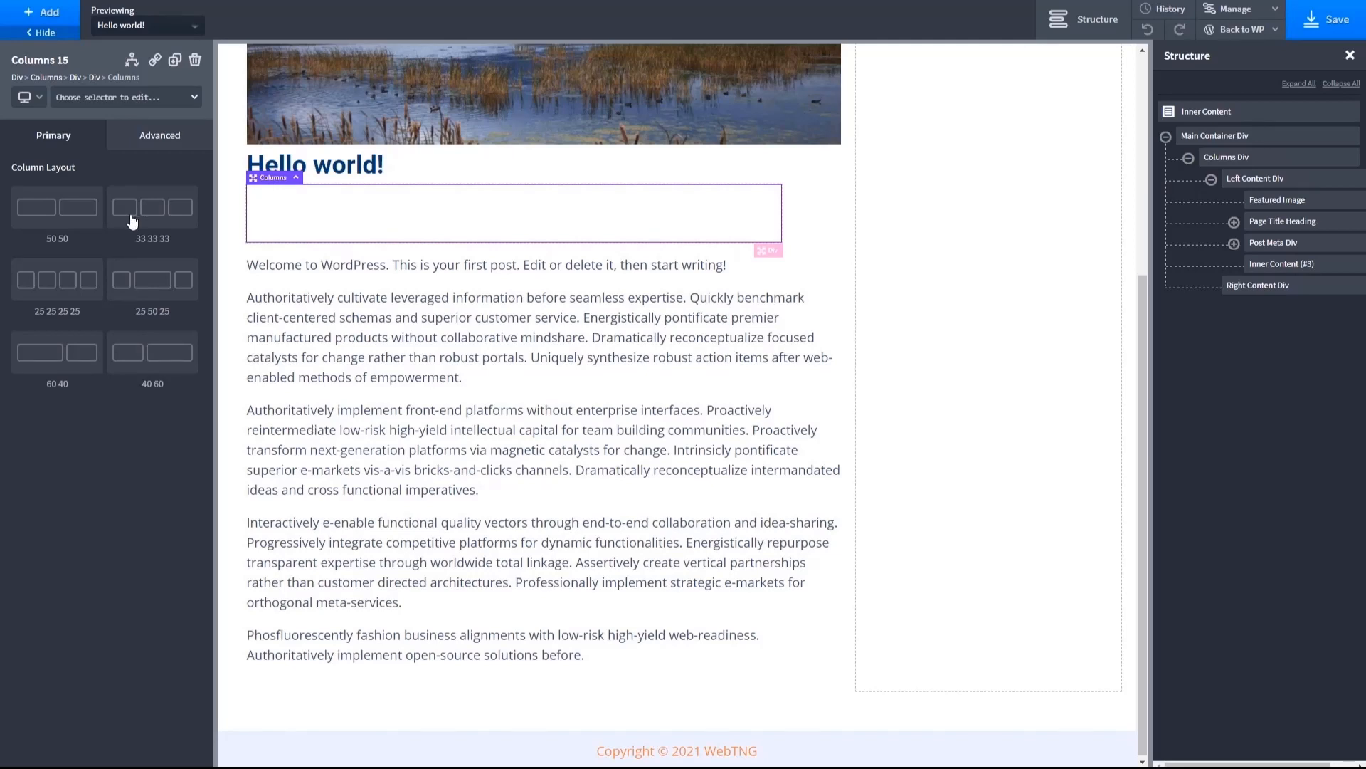
left_click(178, 217)
- Add a Text element to the first post meta column and clear its placeholder text
left_click(325, 220)
left_click(34, 14)
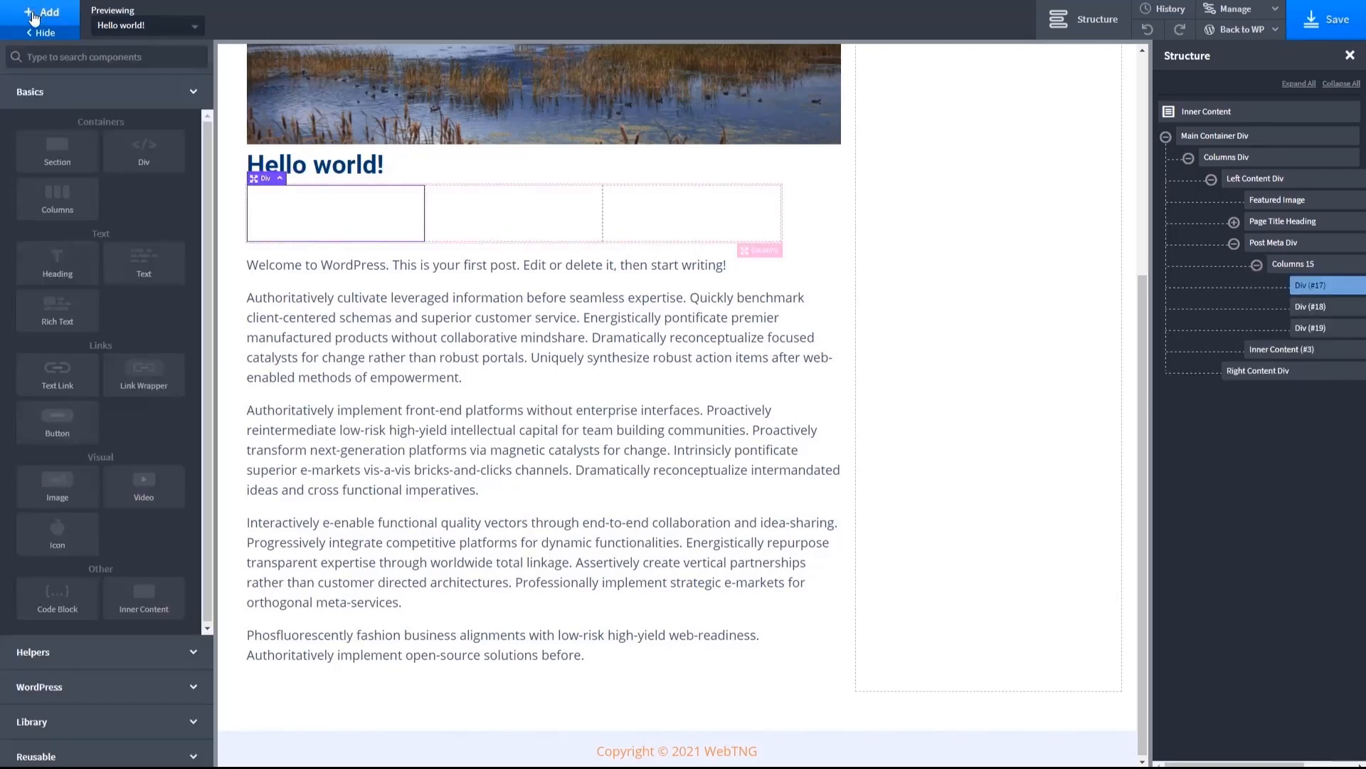
left_click(138, 261)
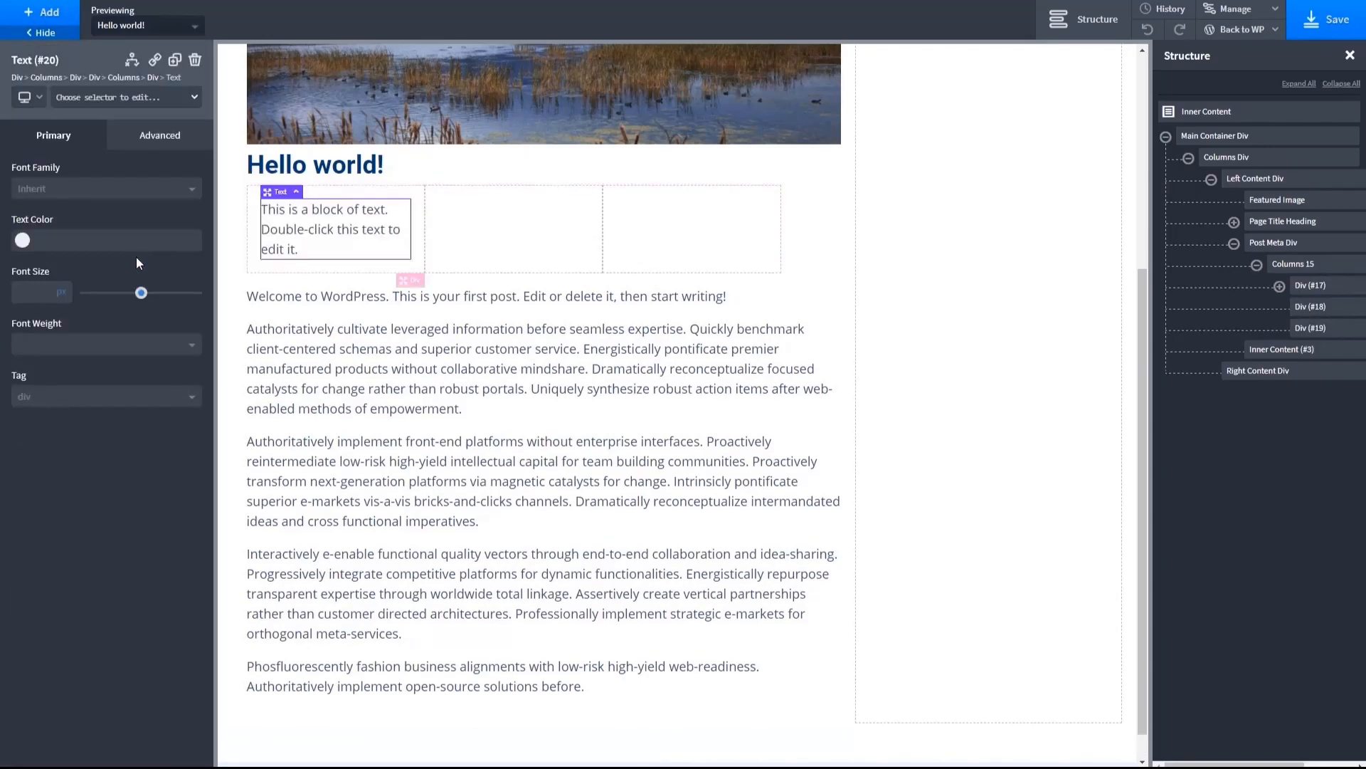
double_click(300, 240)
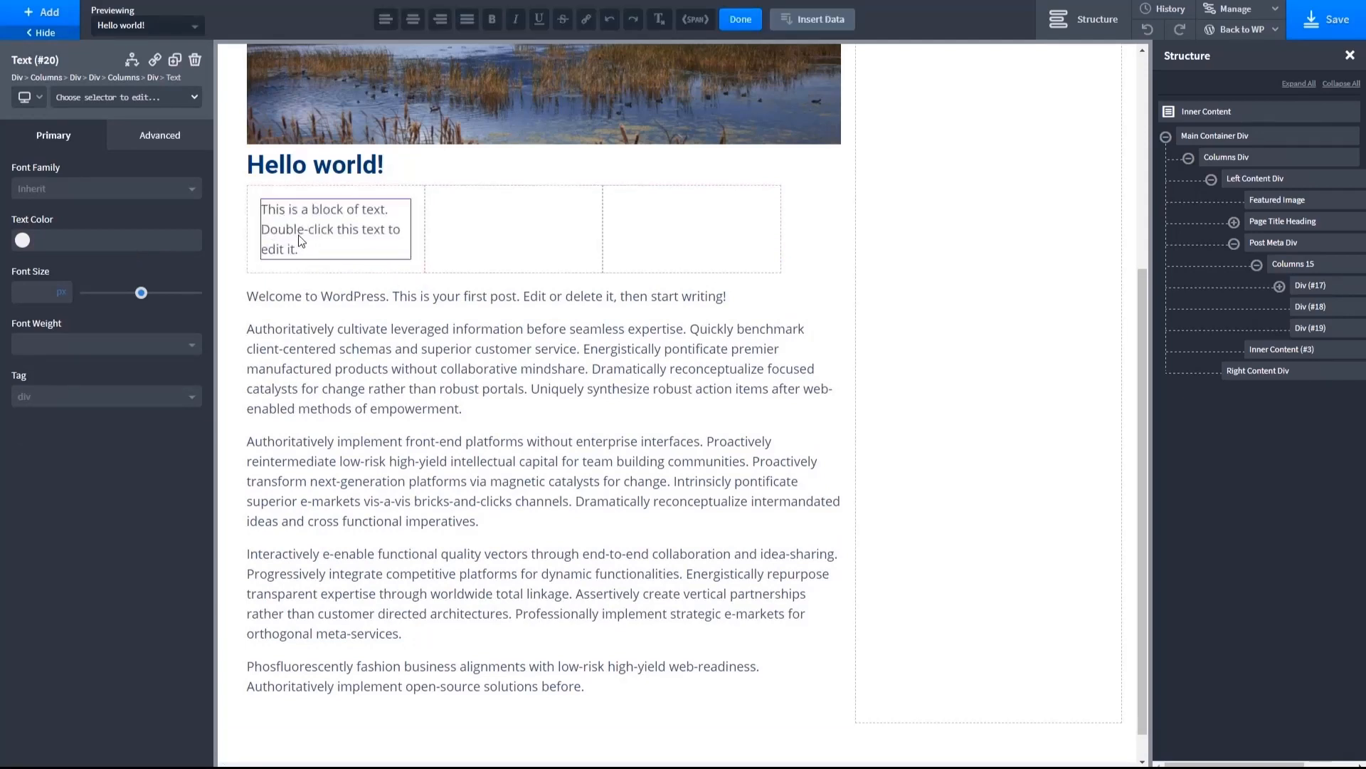
key("ctrl+a")
key("BackSpace")
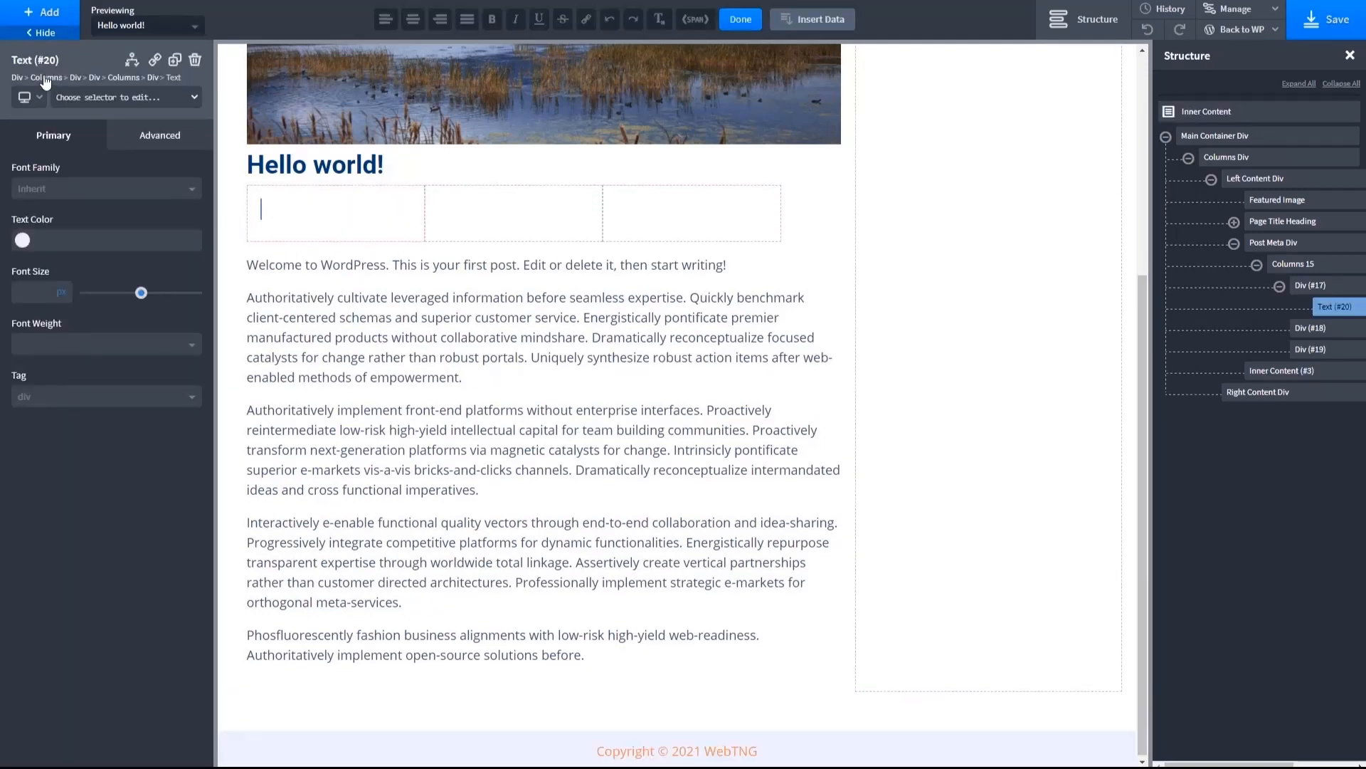
- Insert the dynamic post Date into the first post meta column
left_click(42, 14)
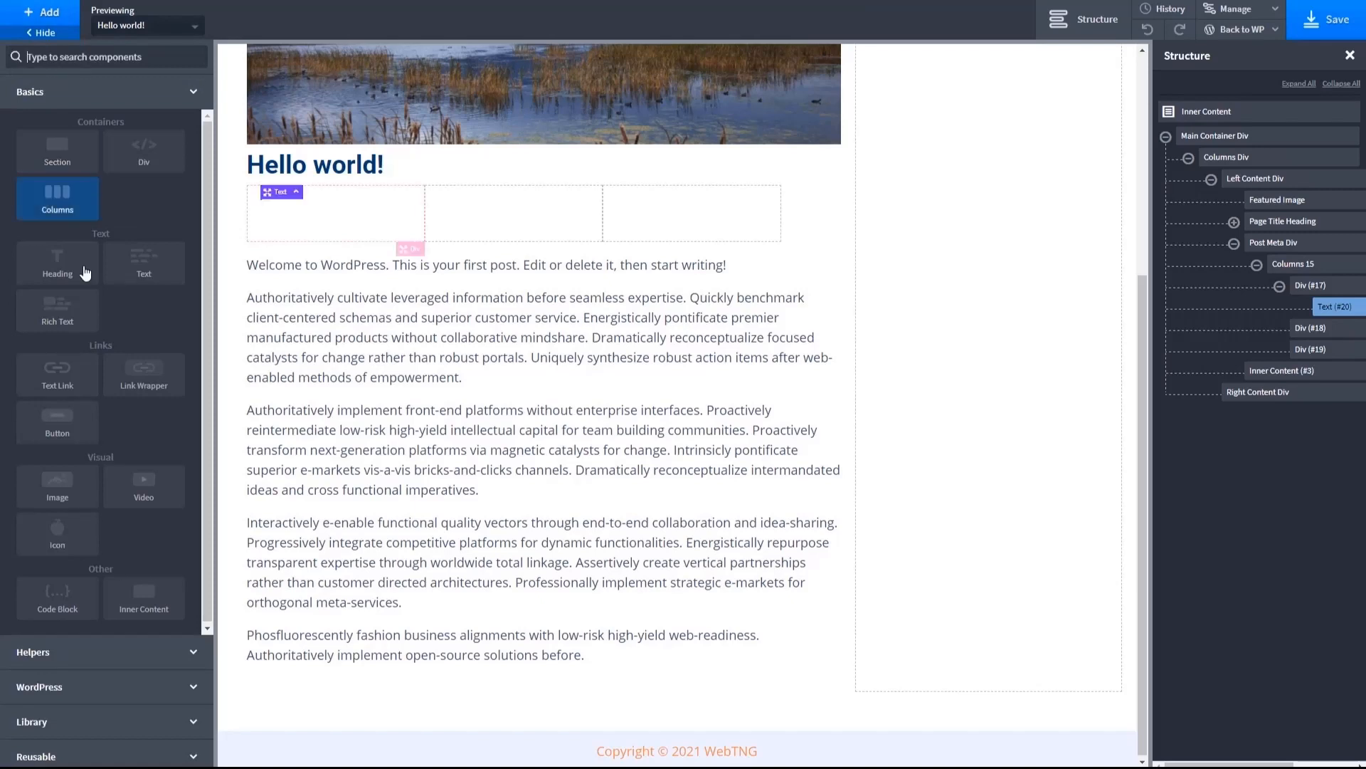
left_click(82, 688)
left_click(121, 399)
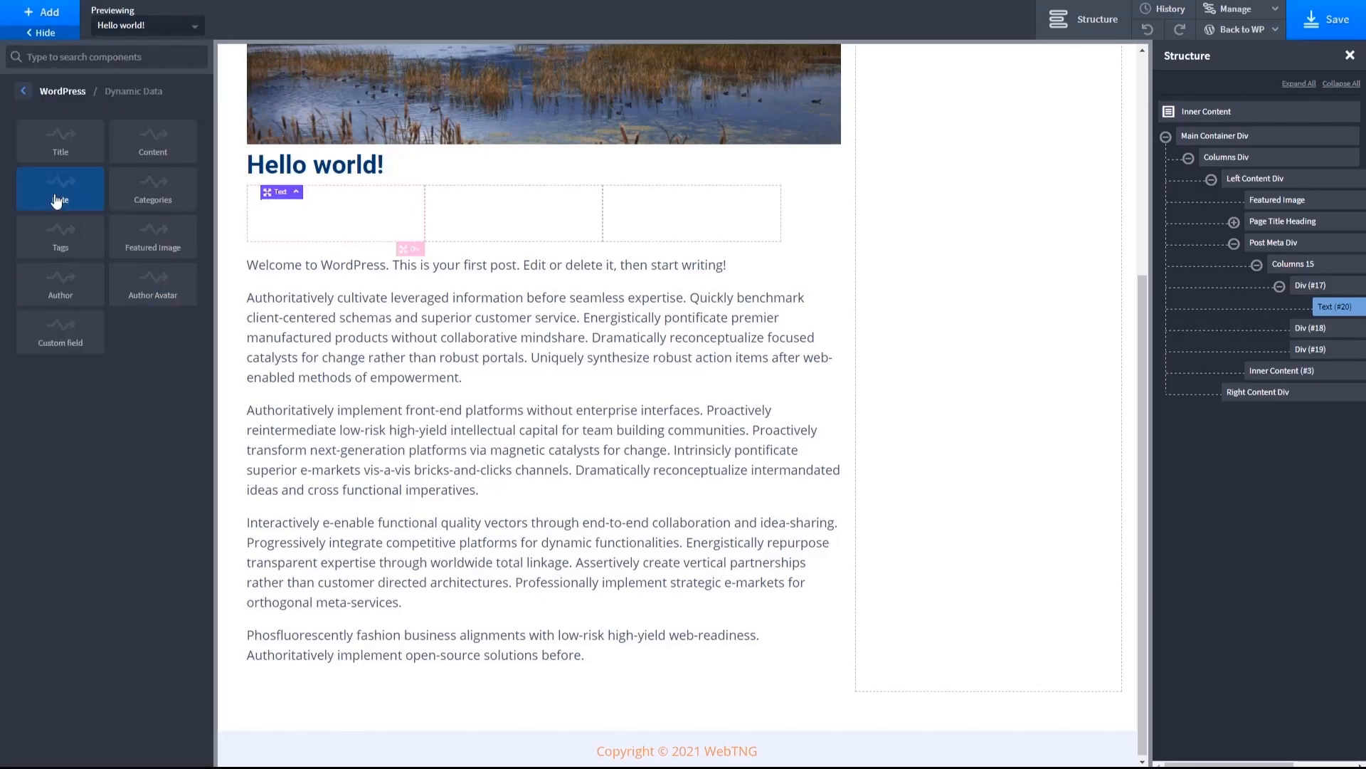
left_click(60, 194)
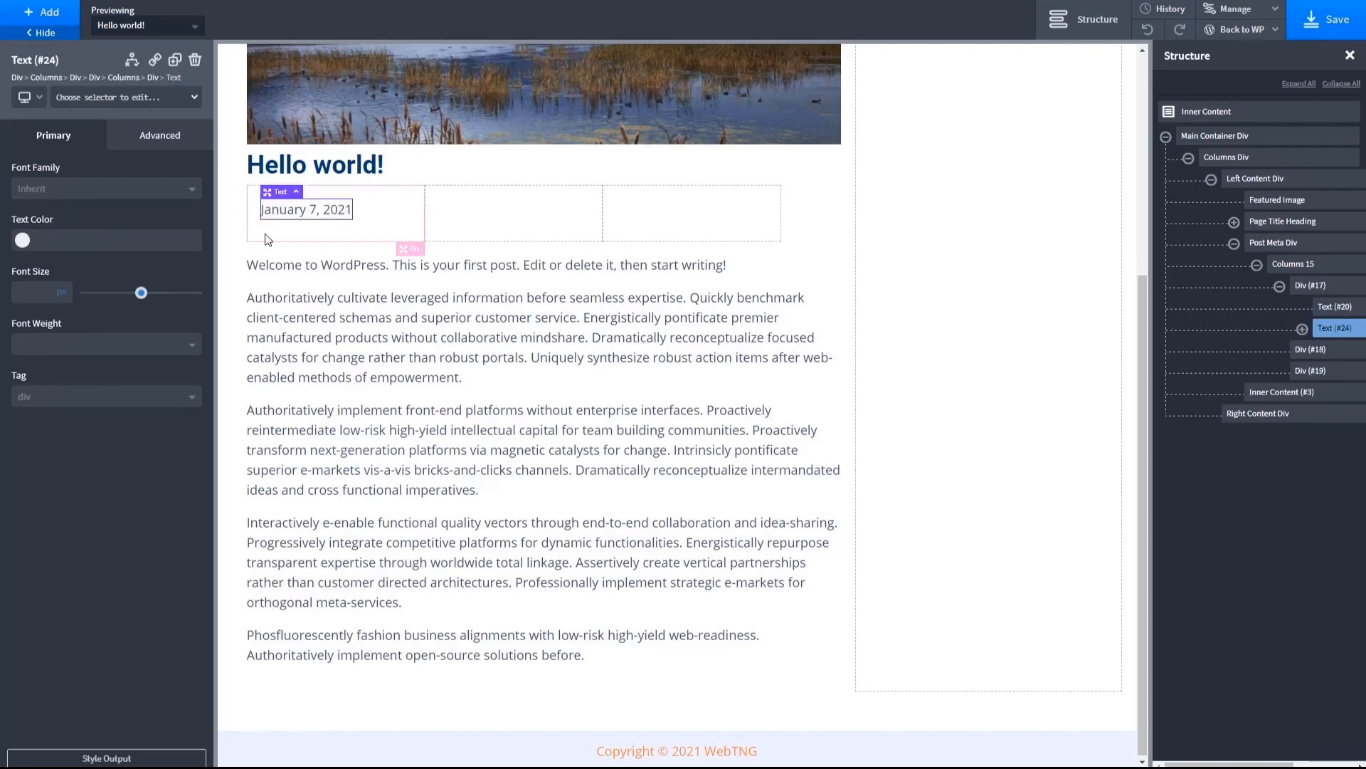
- Put the words "Published on" before the dynamic date in the first post meta column
left_click(373, 205)
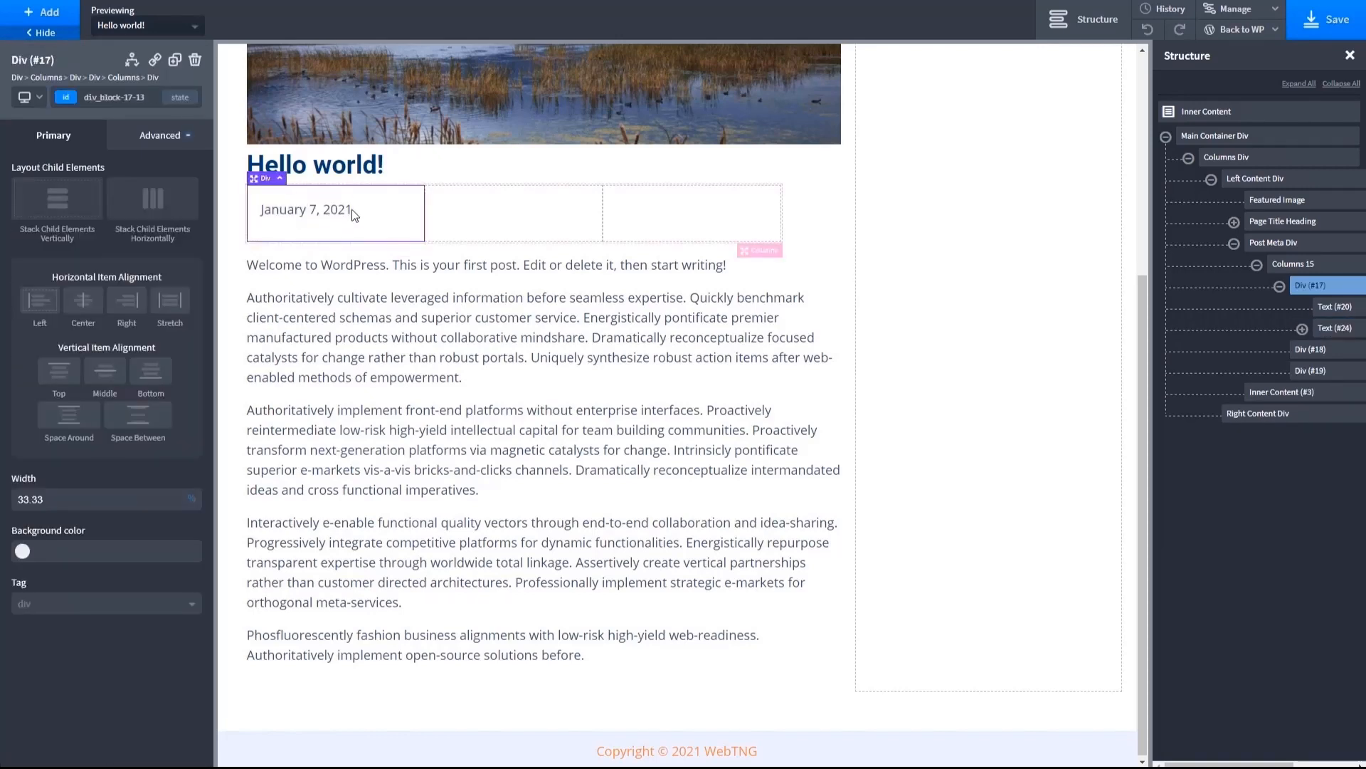
left_click(279, 215)
double_click(279, 215)
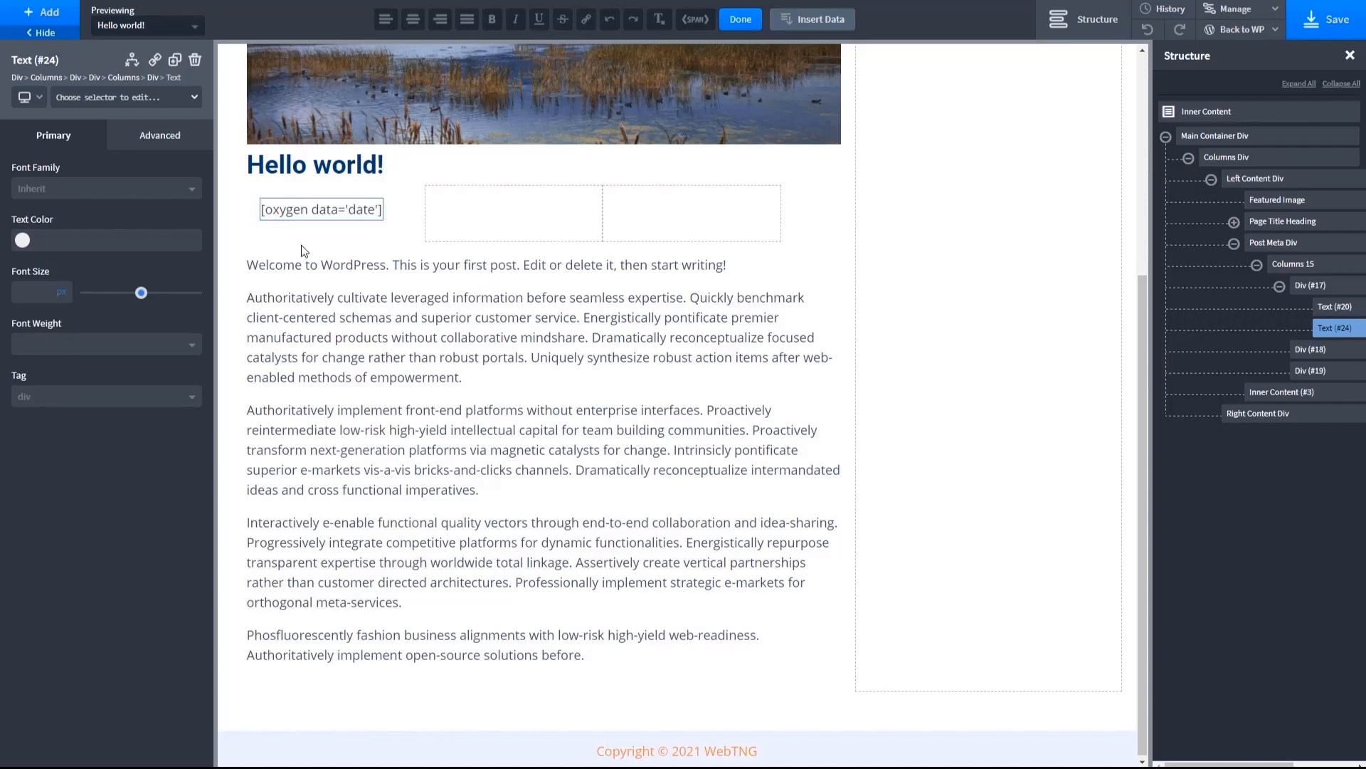
type("Published on")
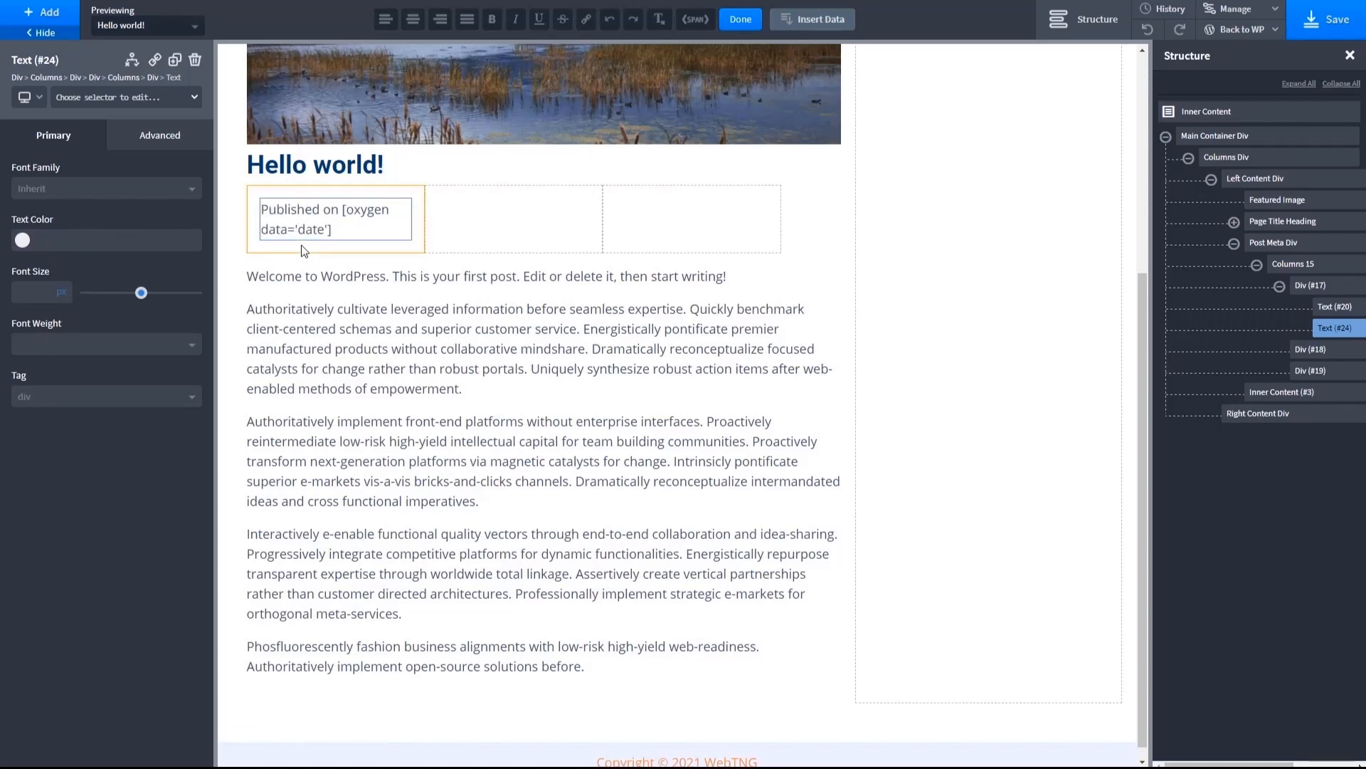
- Add a Text element to the second post meta column
left_click(491, 223)
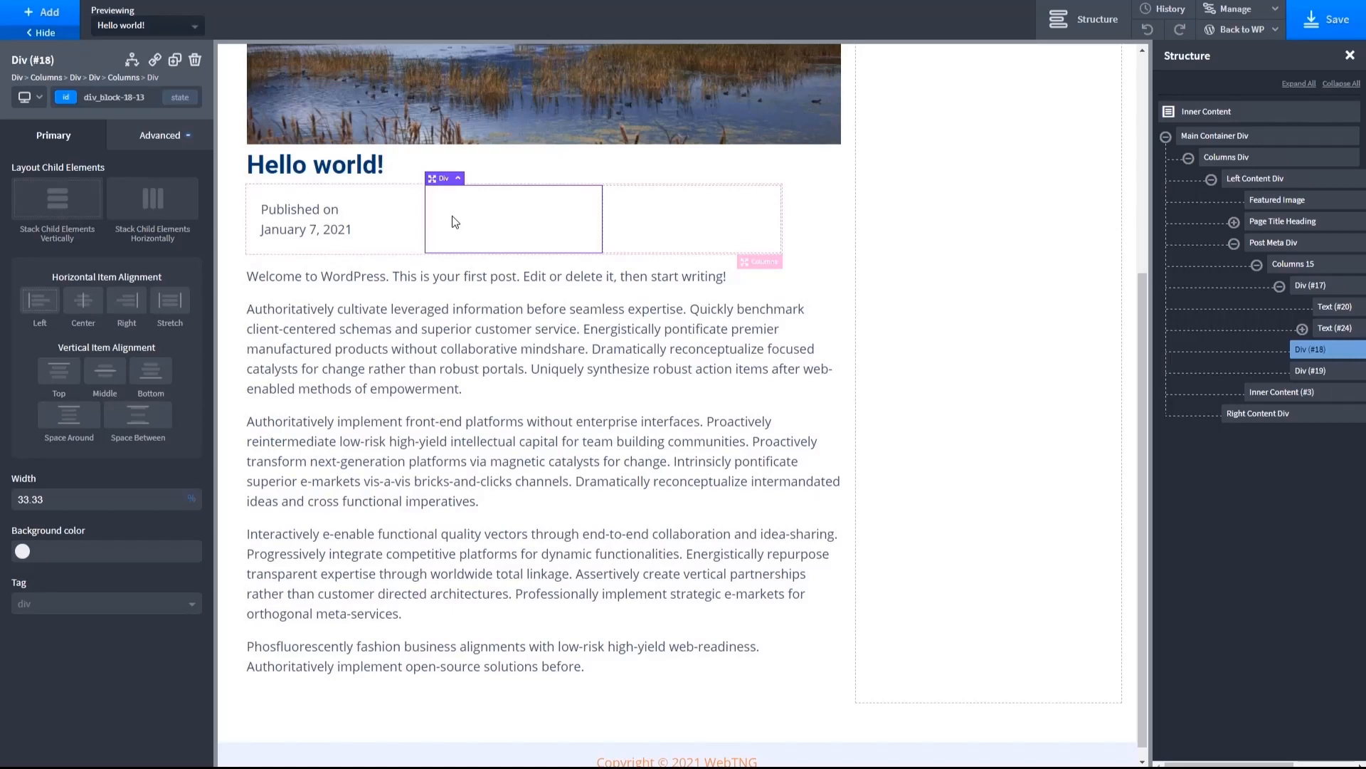
left_click(51, 21)
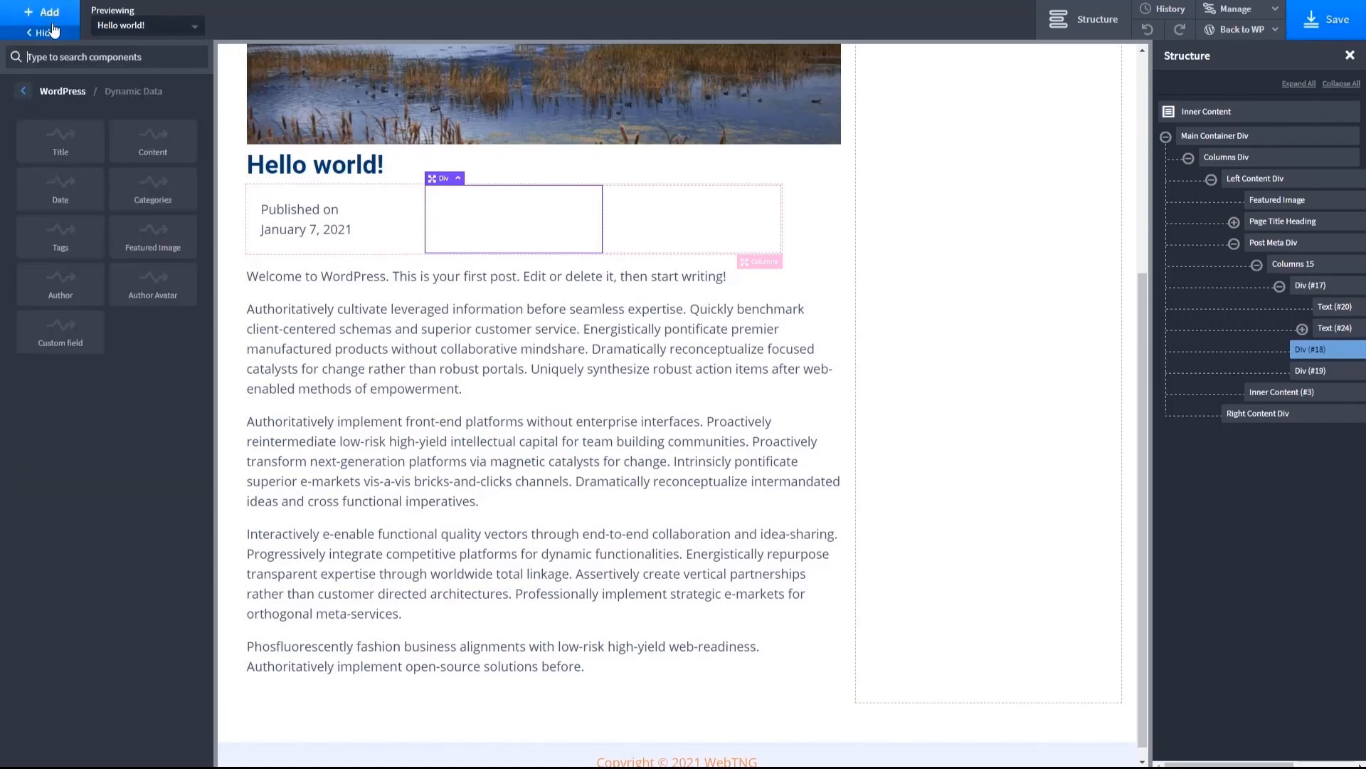
left_click(28, 91)
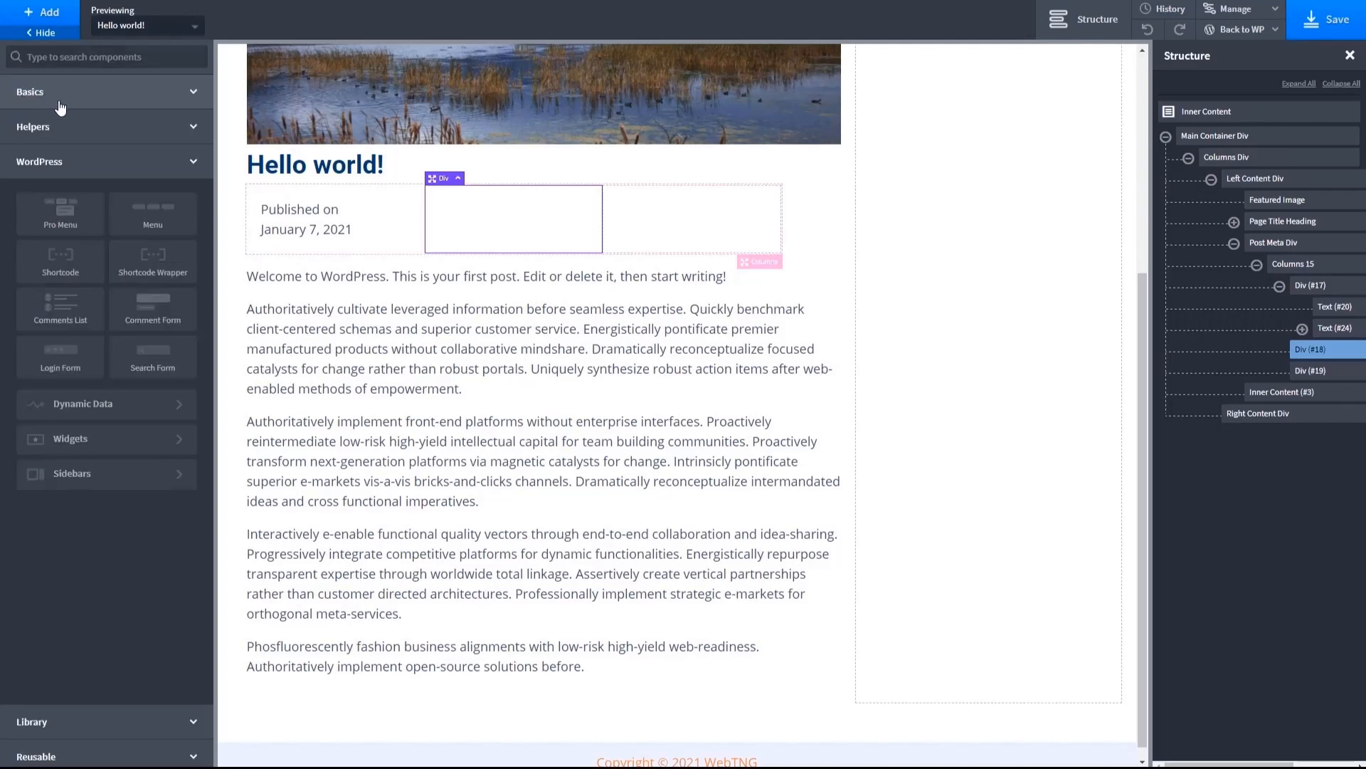
left_click(60, 102)
left_click(137, 269)
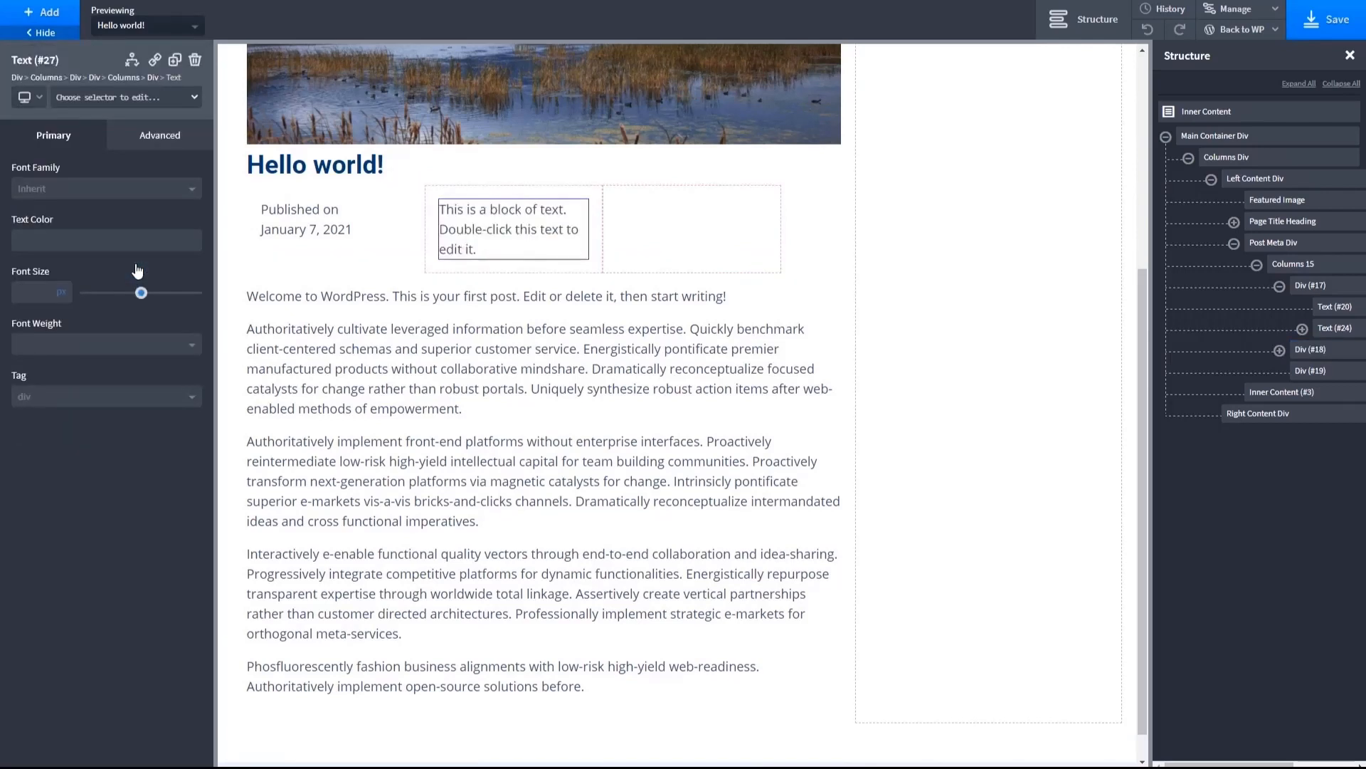
- Replace the placeholder text in the second post meta column with "By"
double_click(479, 250)
left_click_drag(479, 250, 447, 212)
left_click(483, 247)
double_click(483, 247)
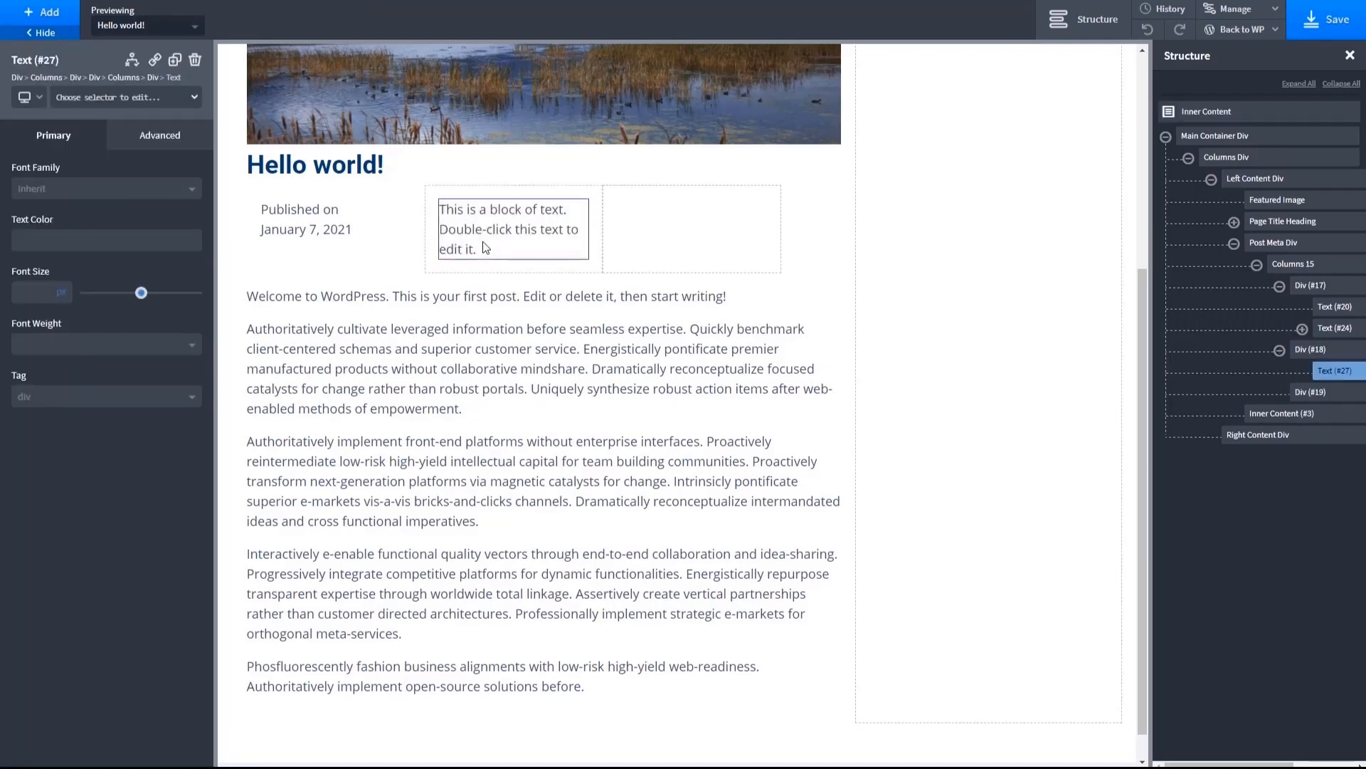
key("shift+Up")
key("shift+Up")
key("shift+Up")
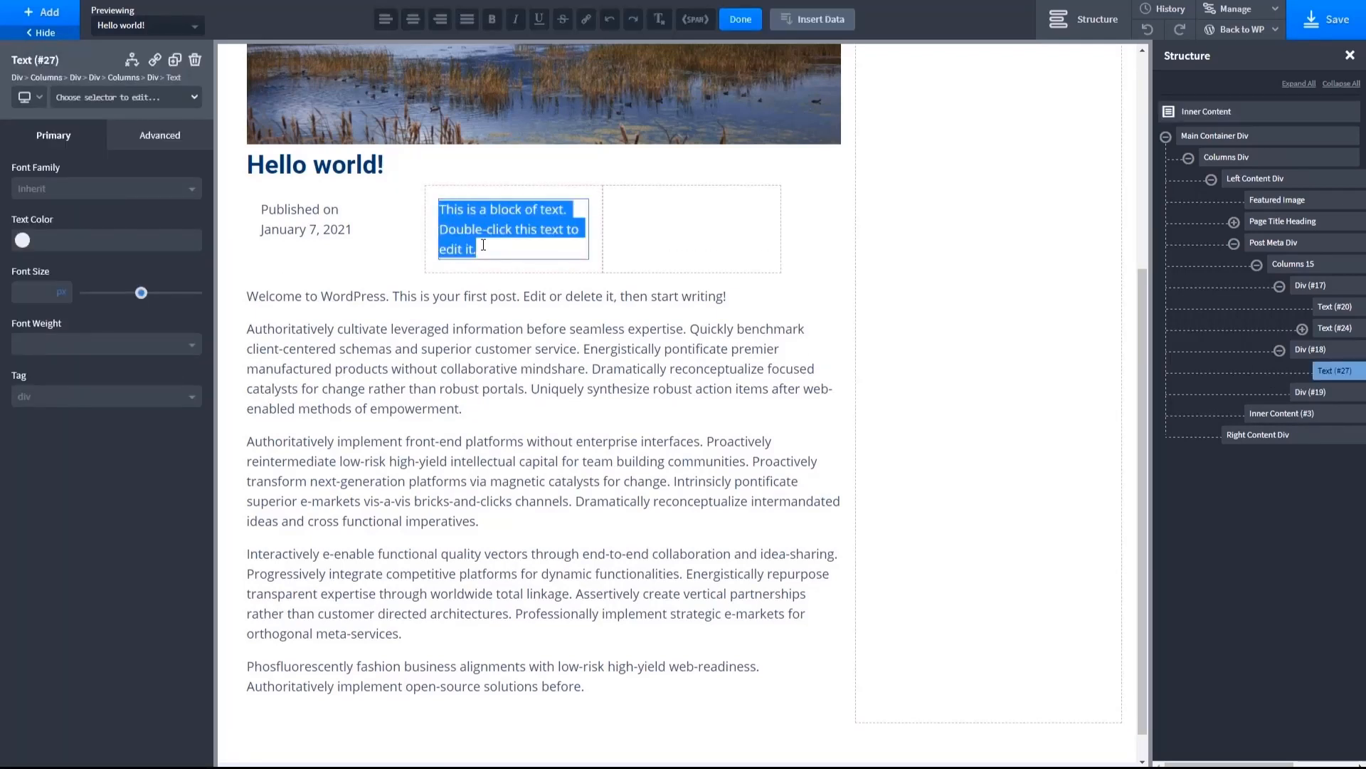
key("BackSpace")
type("By")
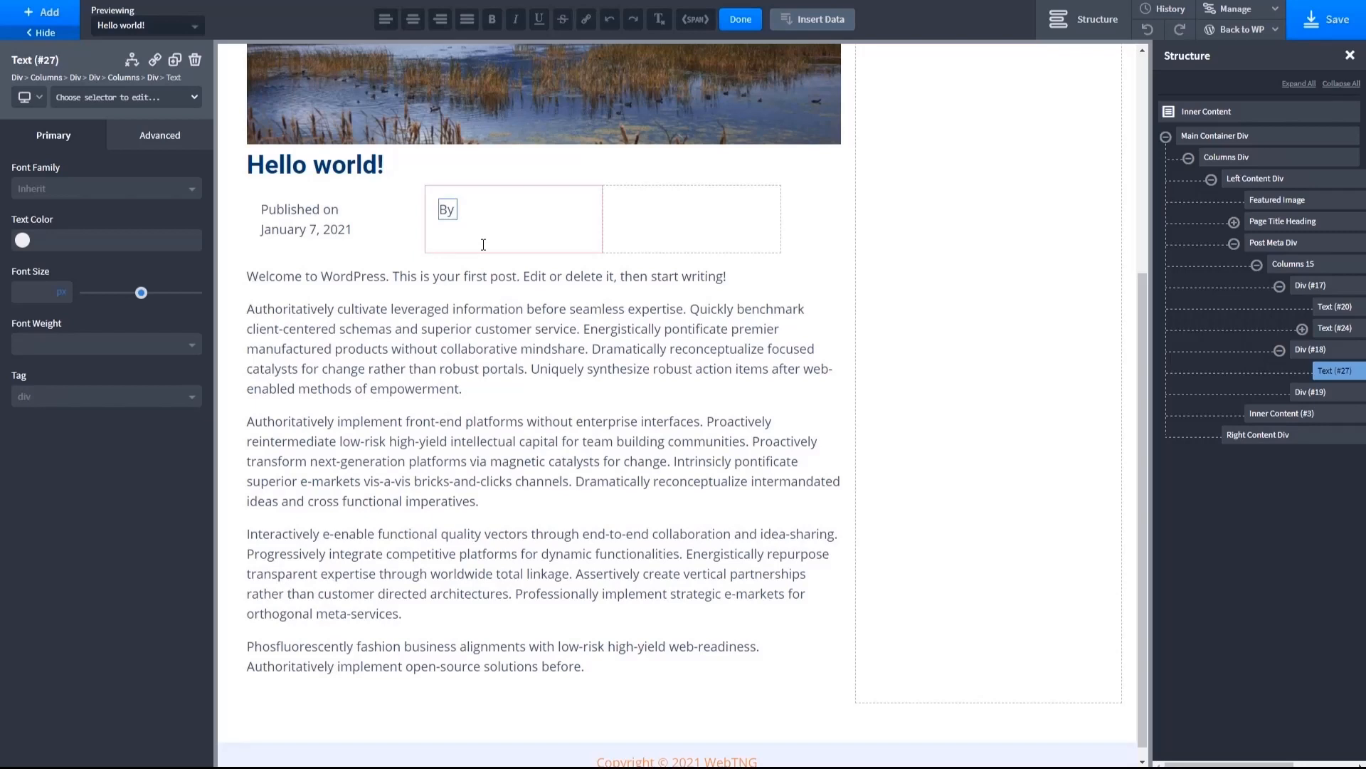
- Insert the dynamic Author data below "By" in the second post meta column
left_click(517, 213)
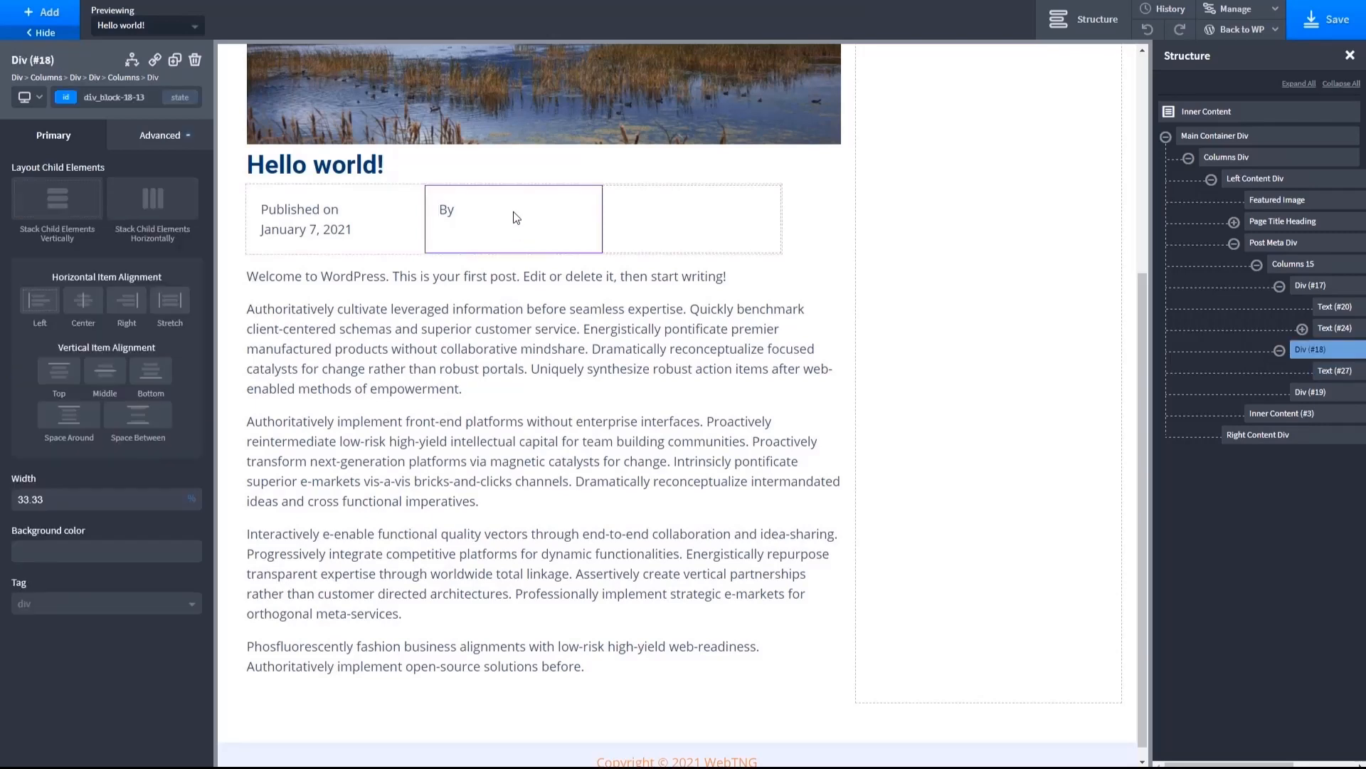
left_click(43, 12)
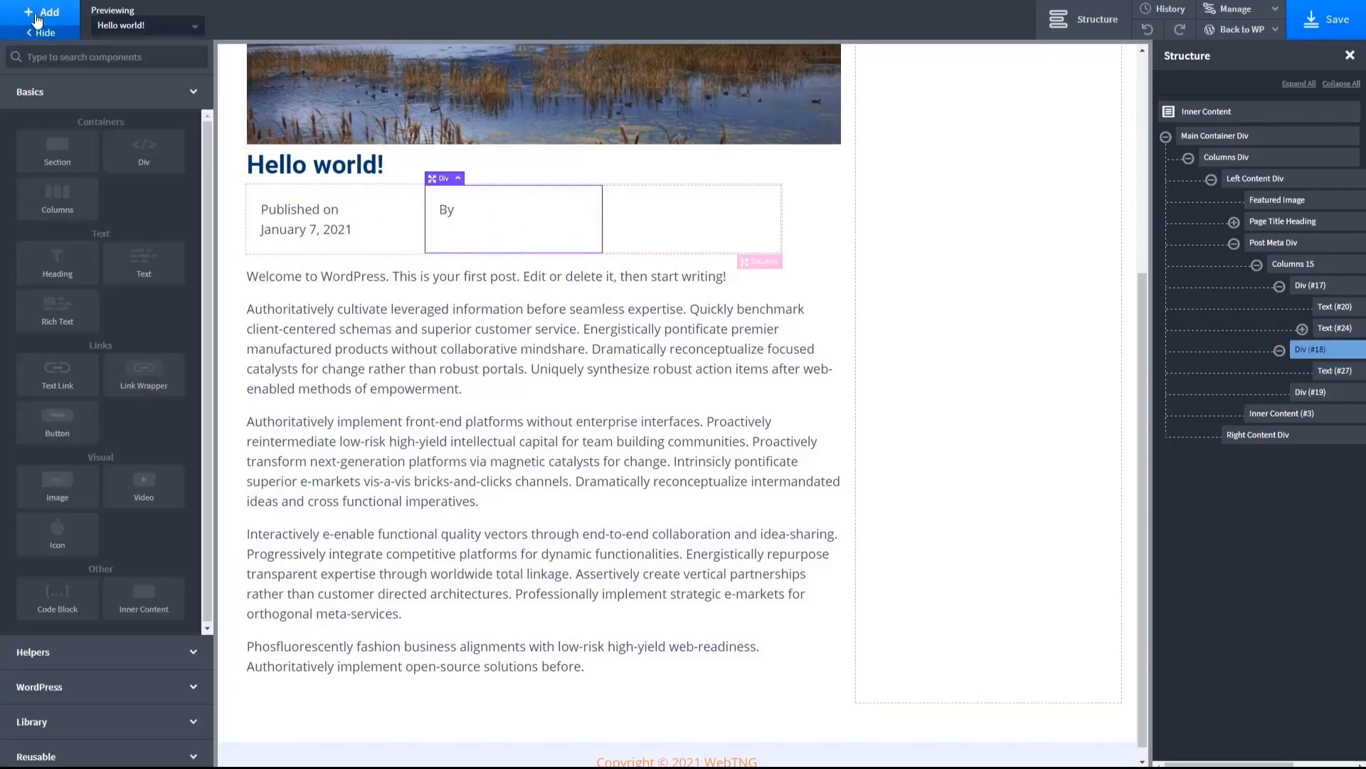
left_click(61, 684)
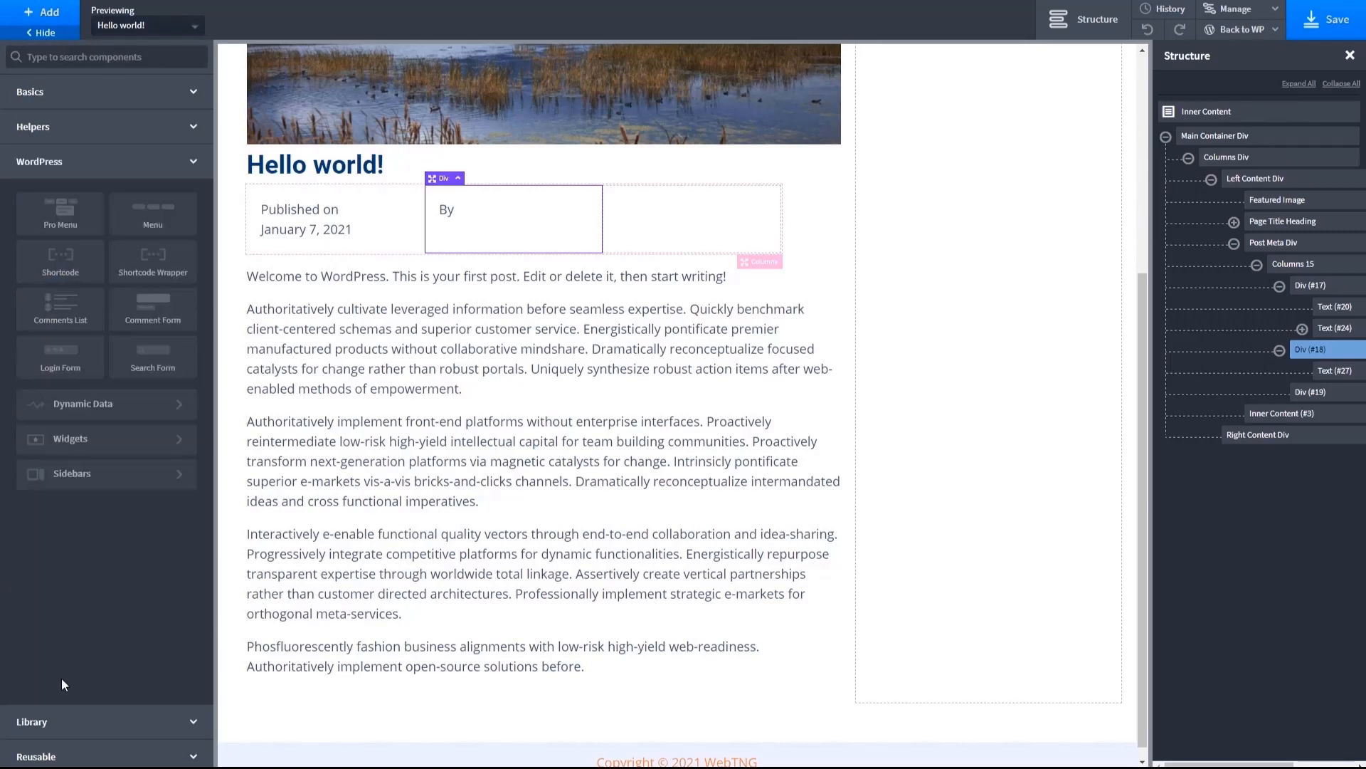
left_click(108, 405)
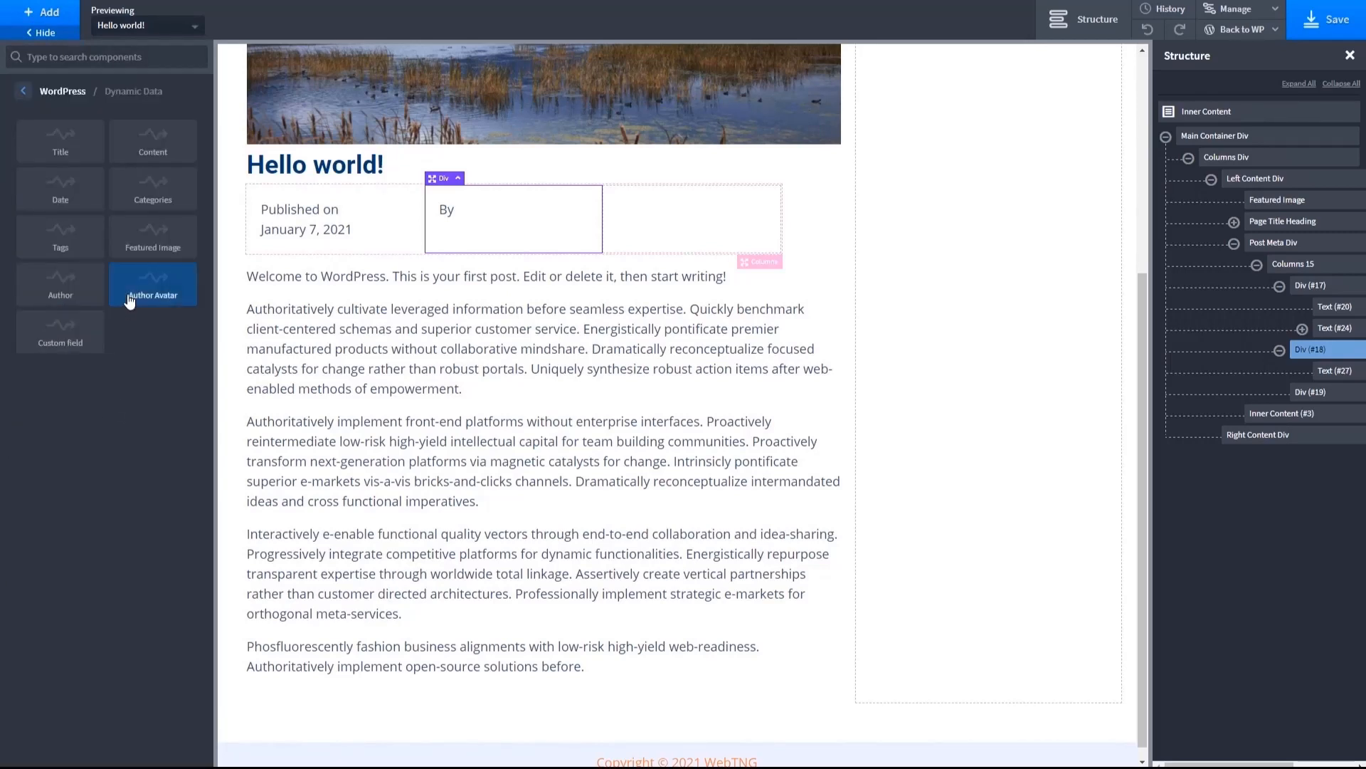
left_click(65, 295)
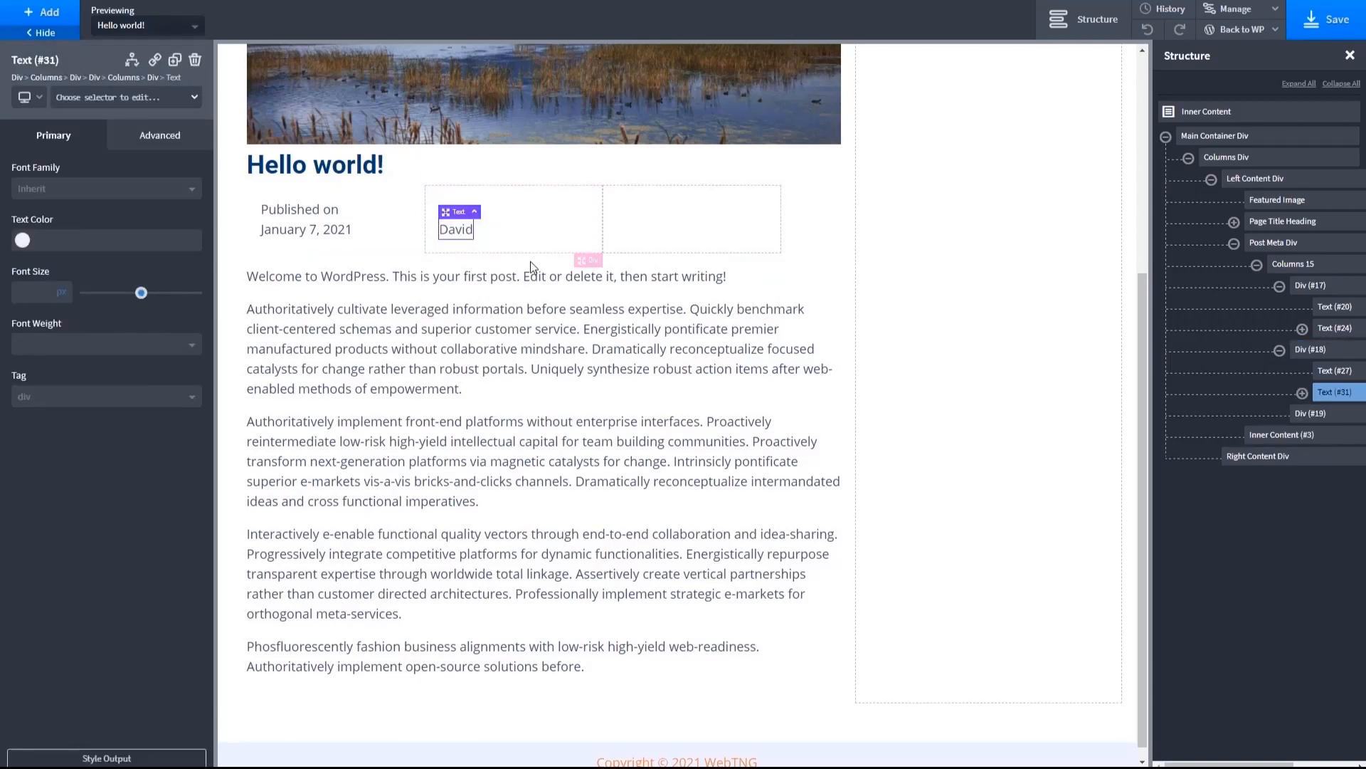
- Add a Text element to the third post meta column
left_click(453, 211)
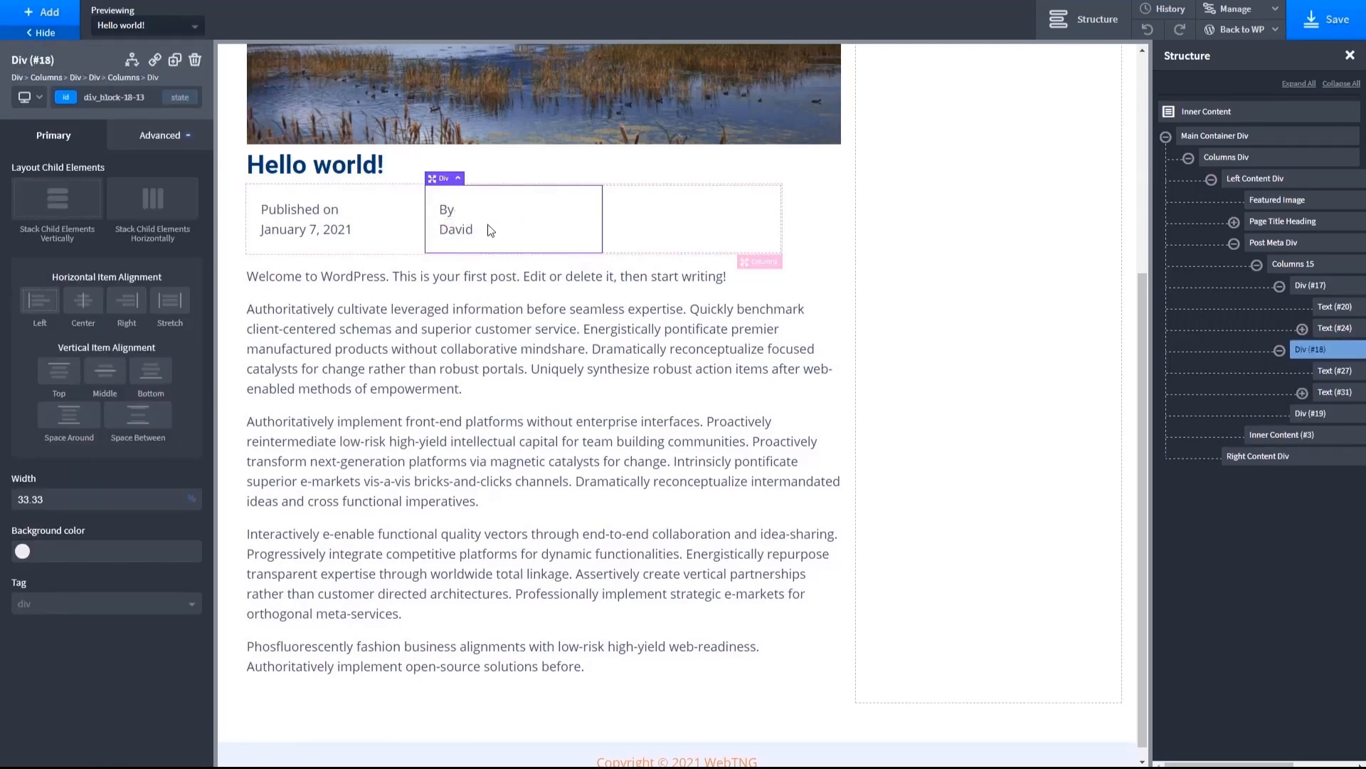
left_click(688, 232)
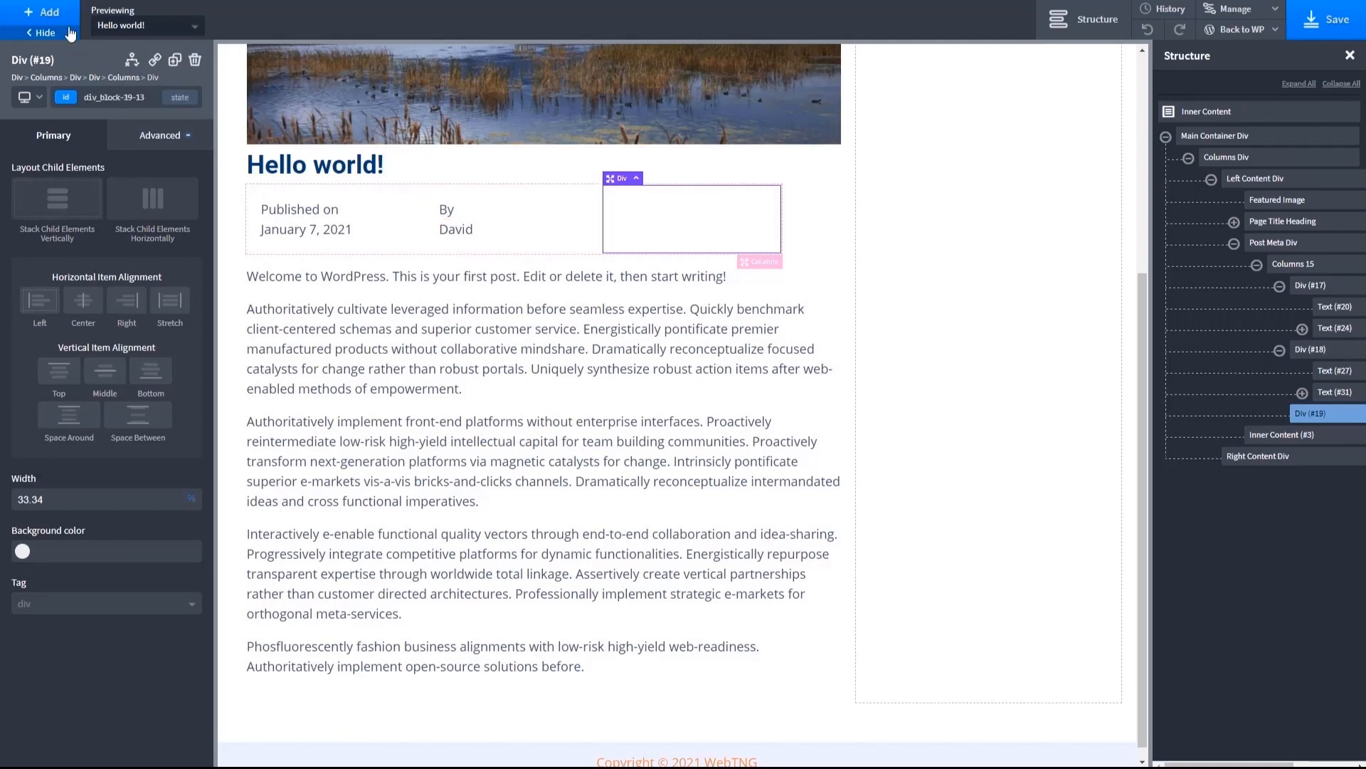
left_click(42, 14)
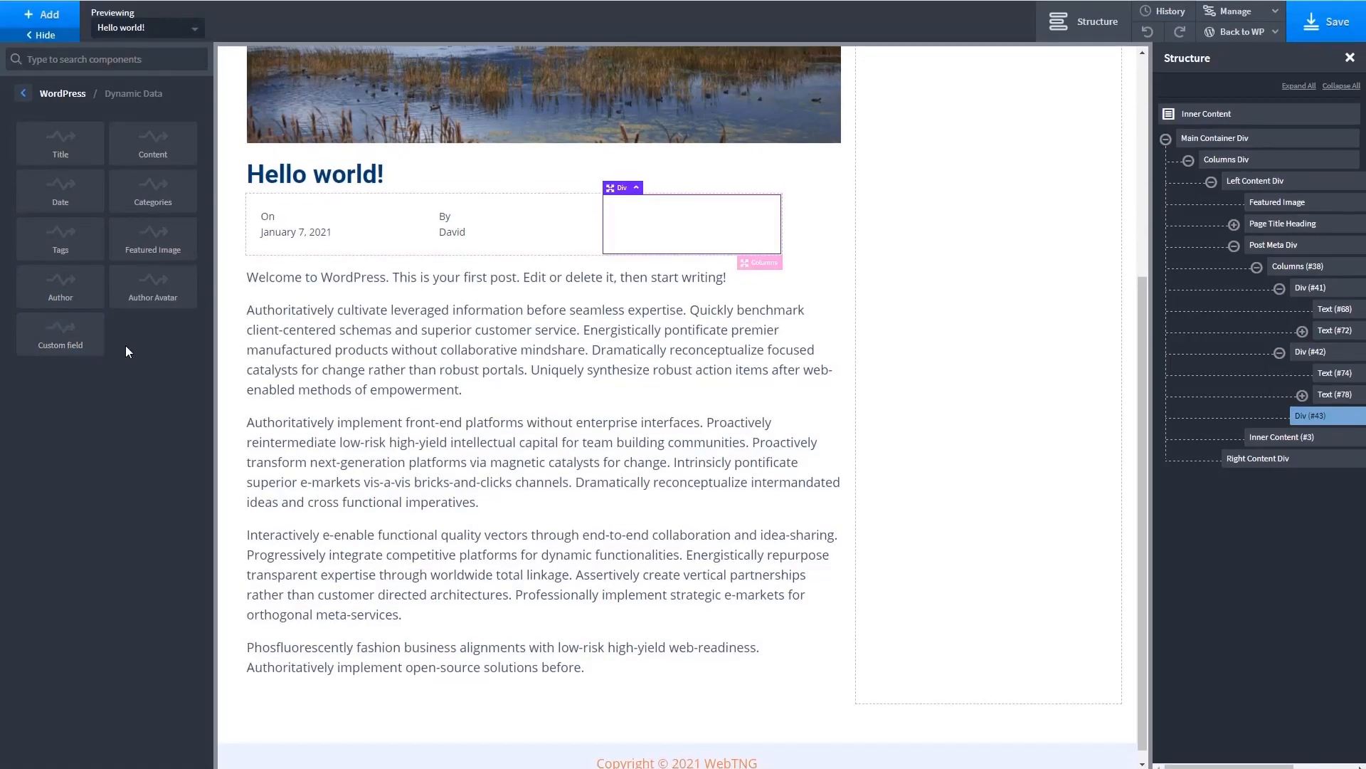
left_click(25, 95)
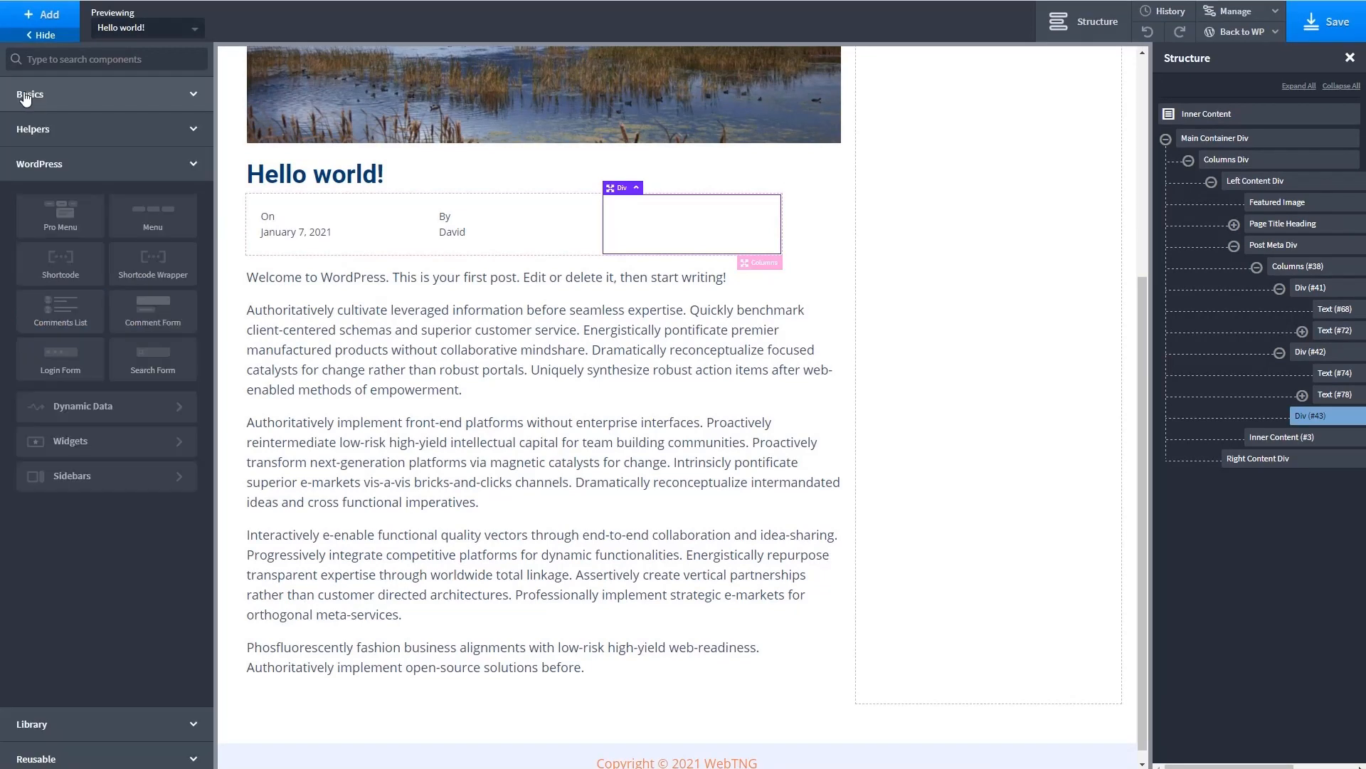
left_click(28, 95)
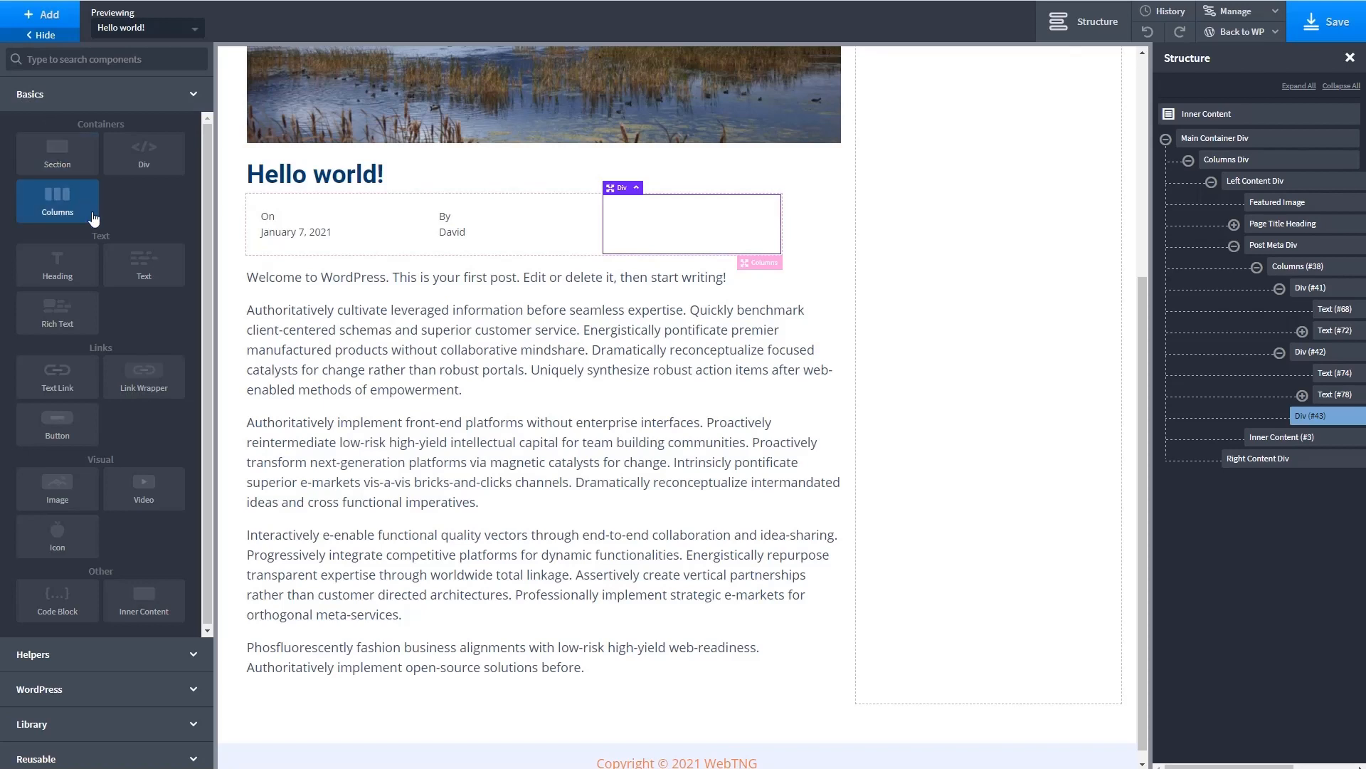
left_click(128, 260)
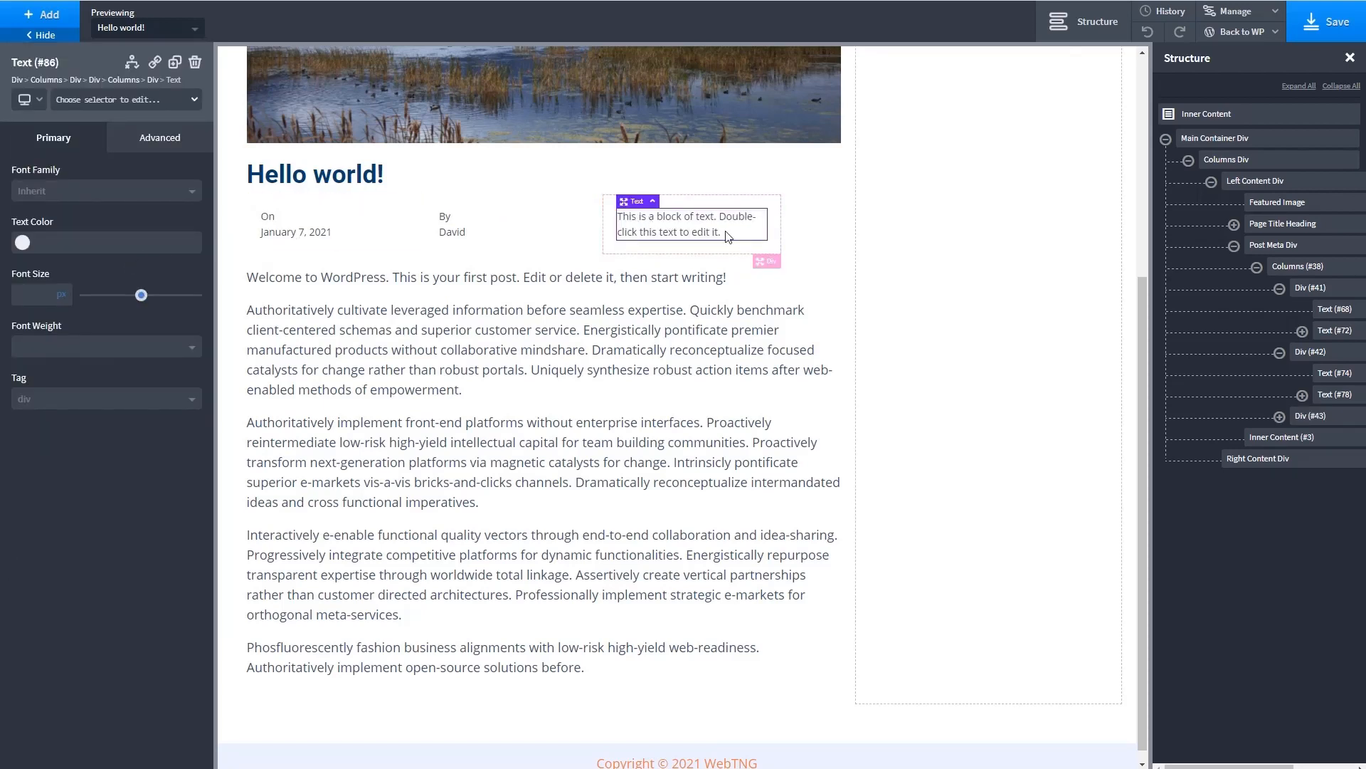
- Clear the placeholder text in the third post meta column and open the Comments Number dynamic data options
double_click(669, 223)
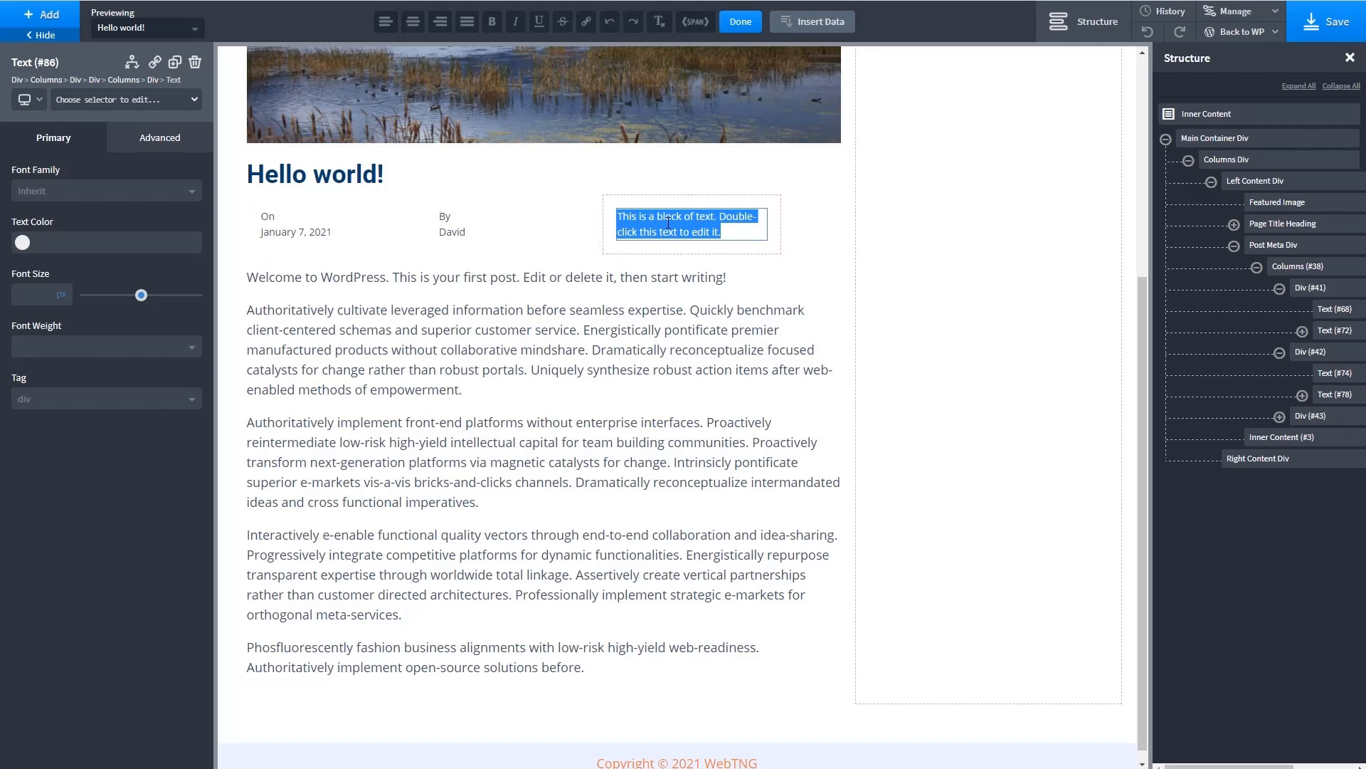
key("BackSpace")
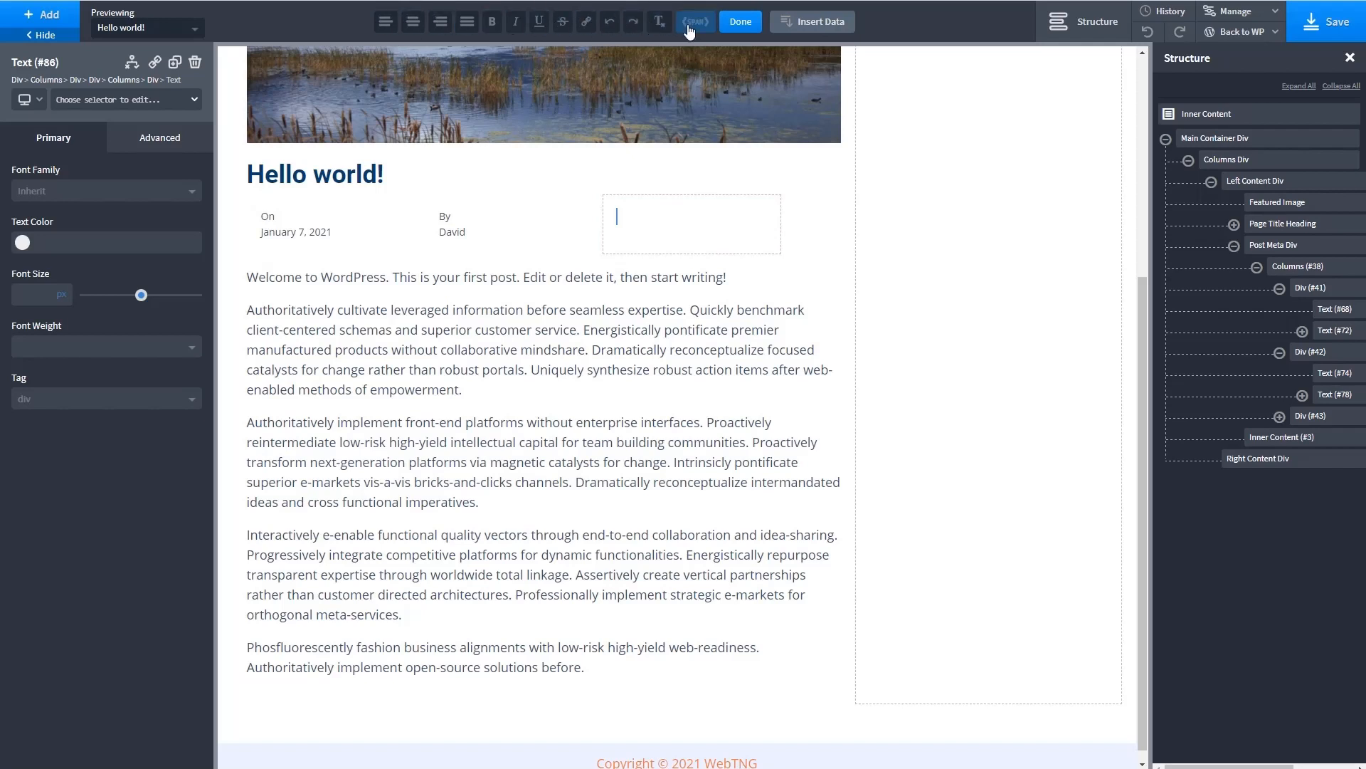
left_click(793, 24)
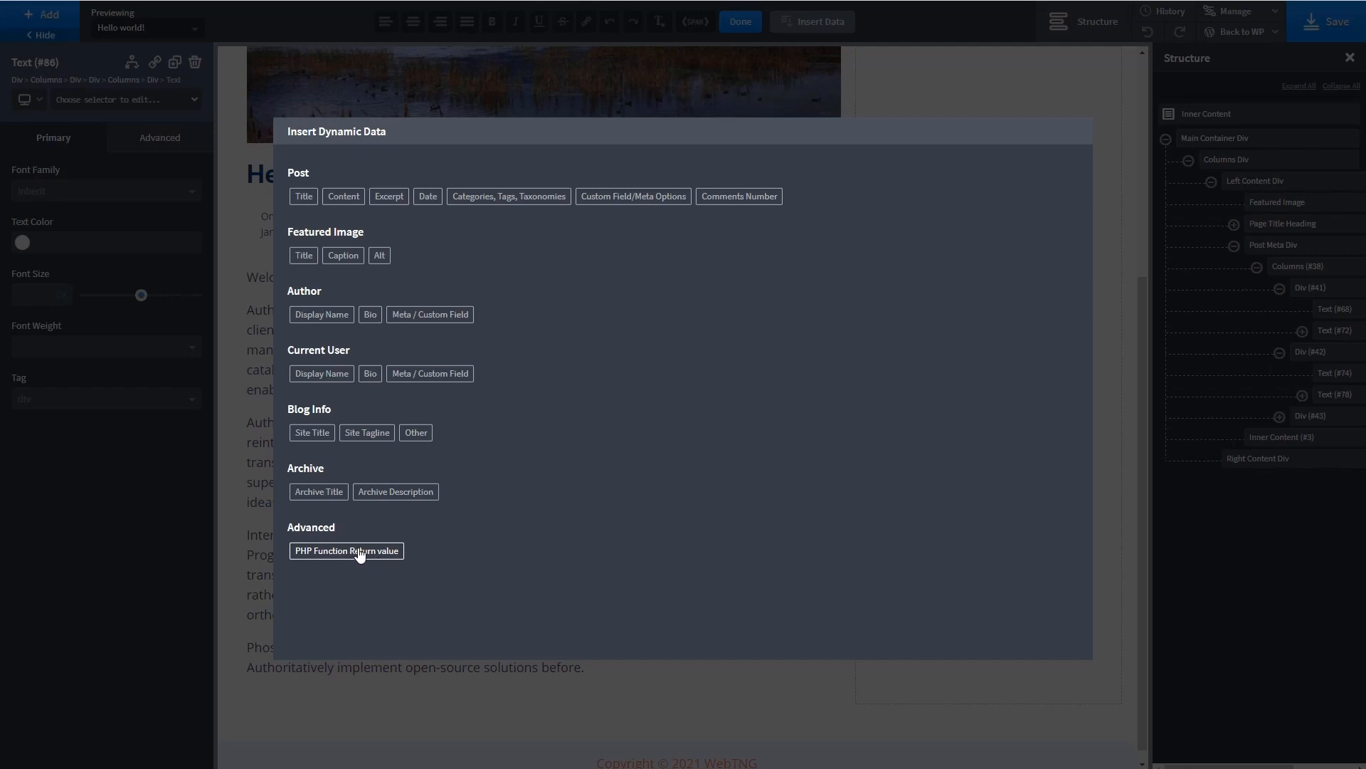
left_click(743, 200)
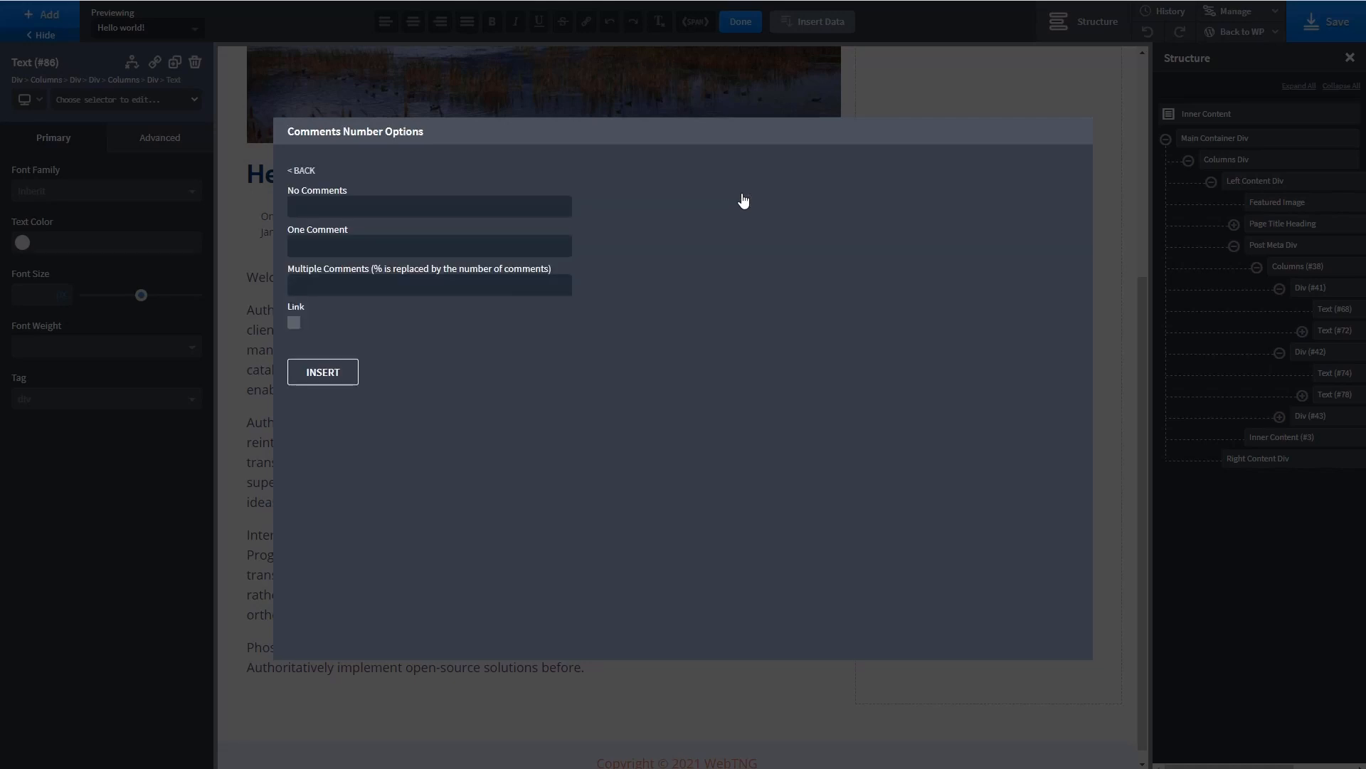
- Insert a linked comments number in the third post meta column with the texts "No Comments", "1 Comment" and "% Comments"
left_click(470, 208)
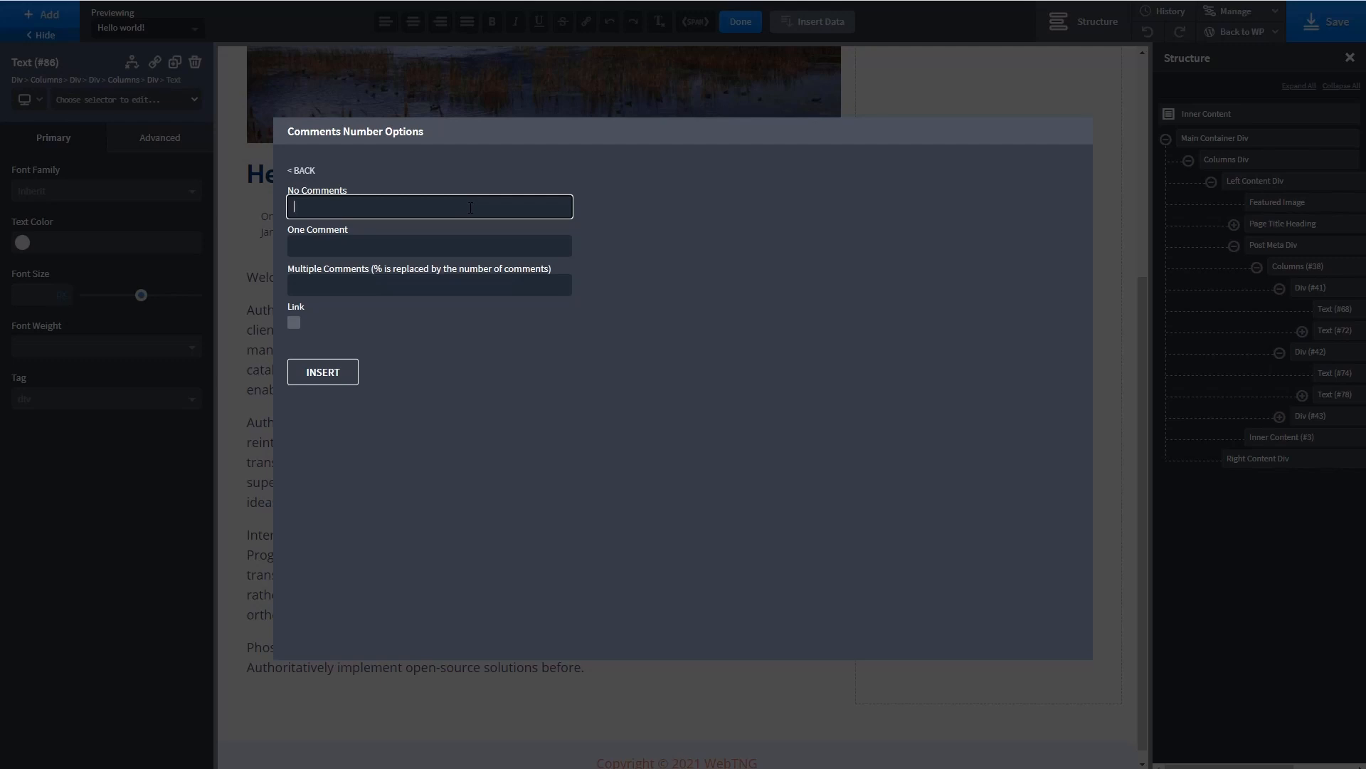
type("No Comments")
key("Tab")
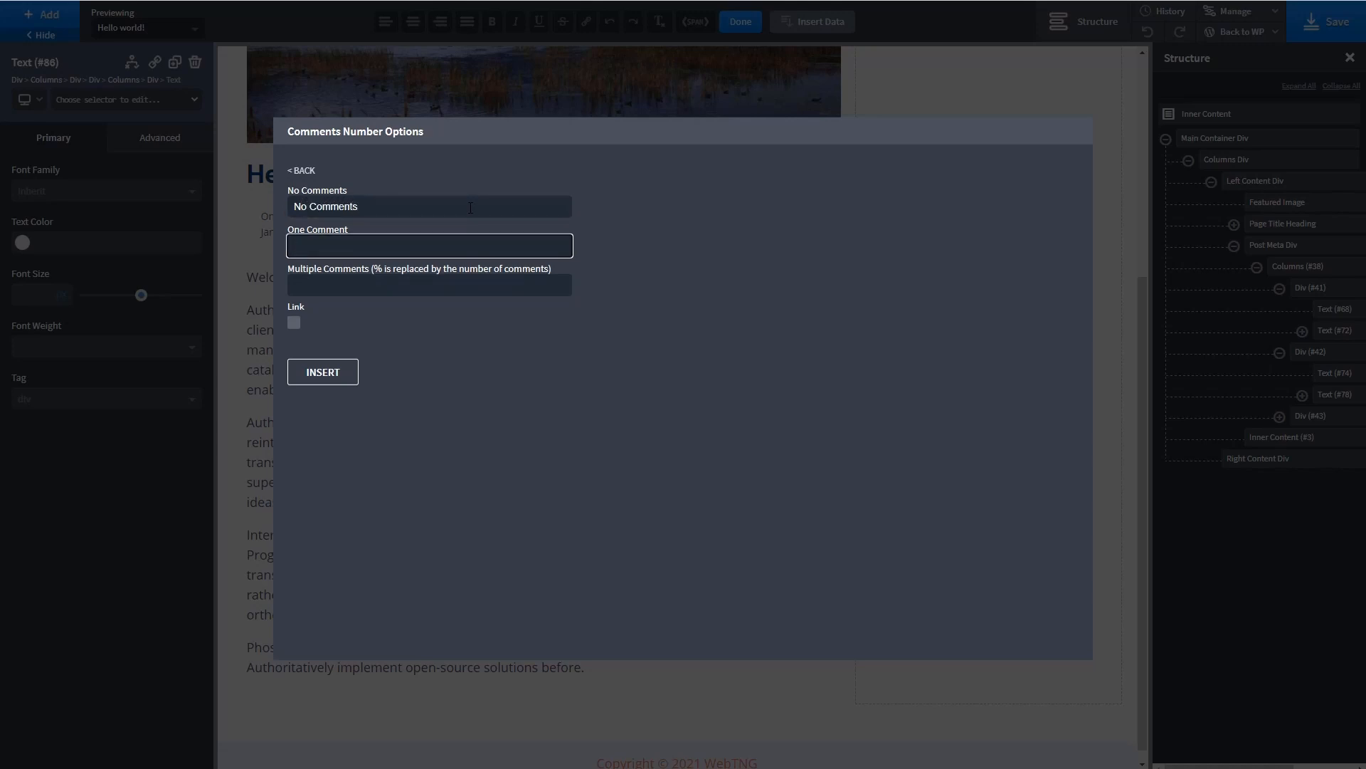
type("1 Comment")
key("Tab")
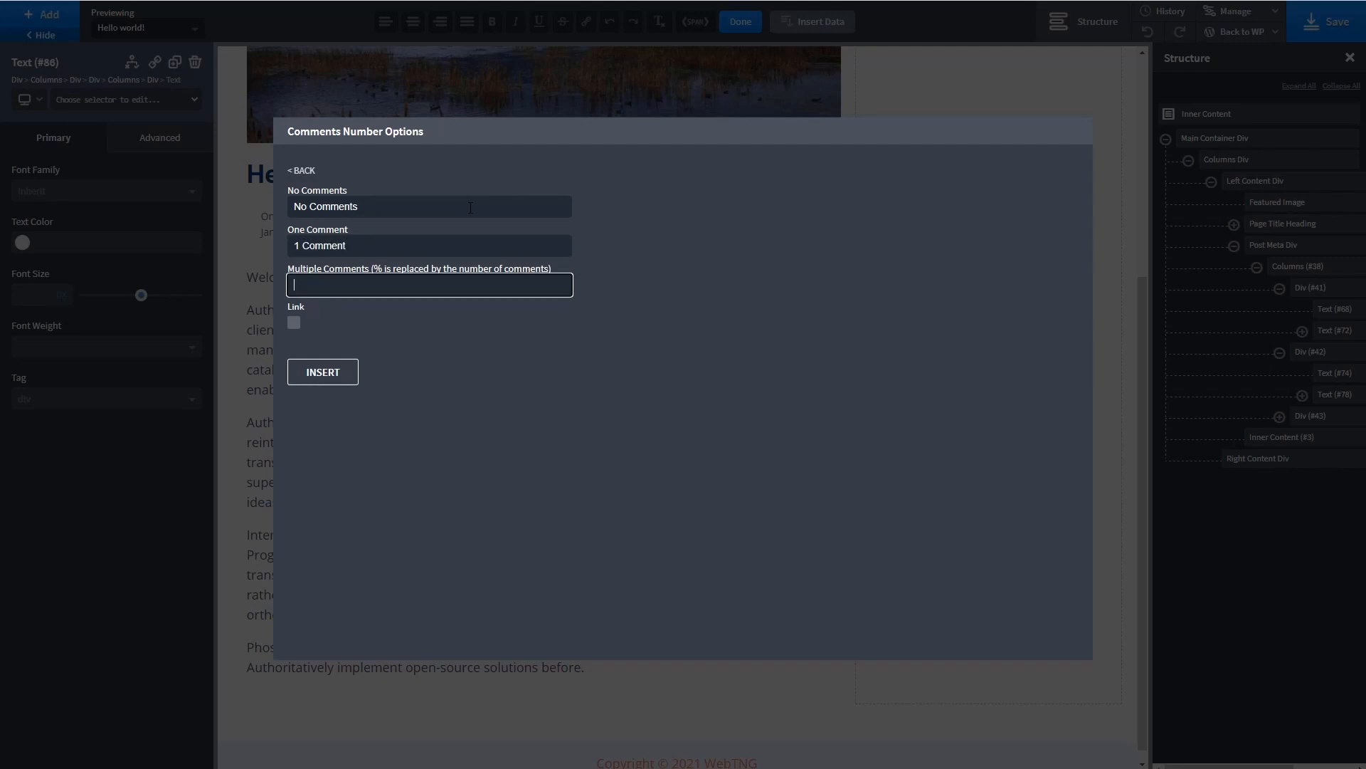
type("% Comments")
left_click(294, 323)
left_click(328, 371)
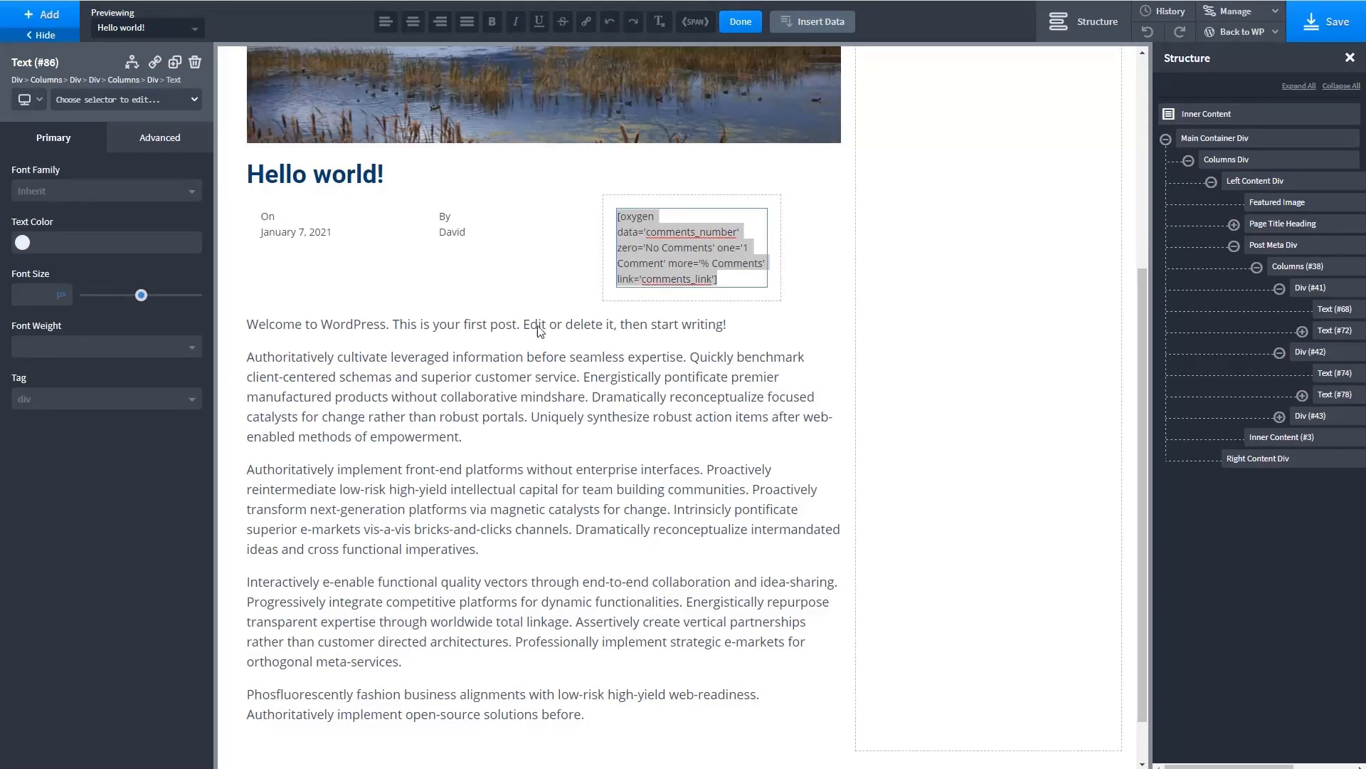
left_click(496, 253)
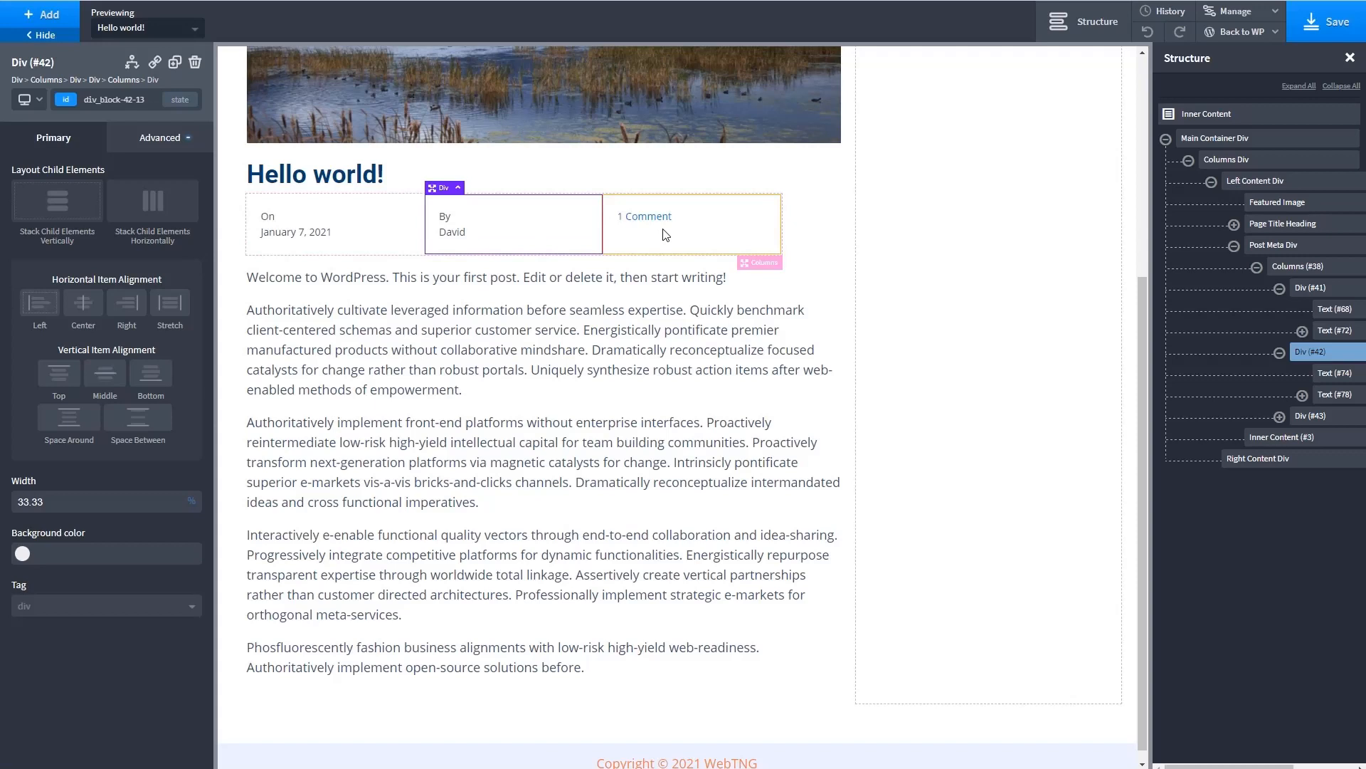
- Delete the comments number Text element from the third post meta column
left_click(664, 221)
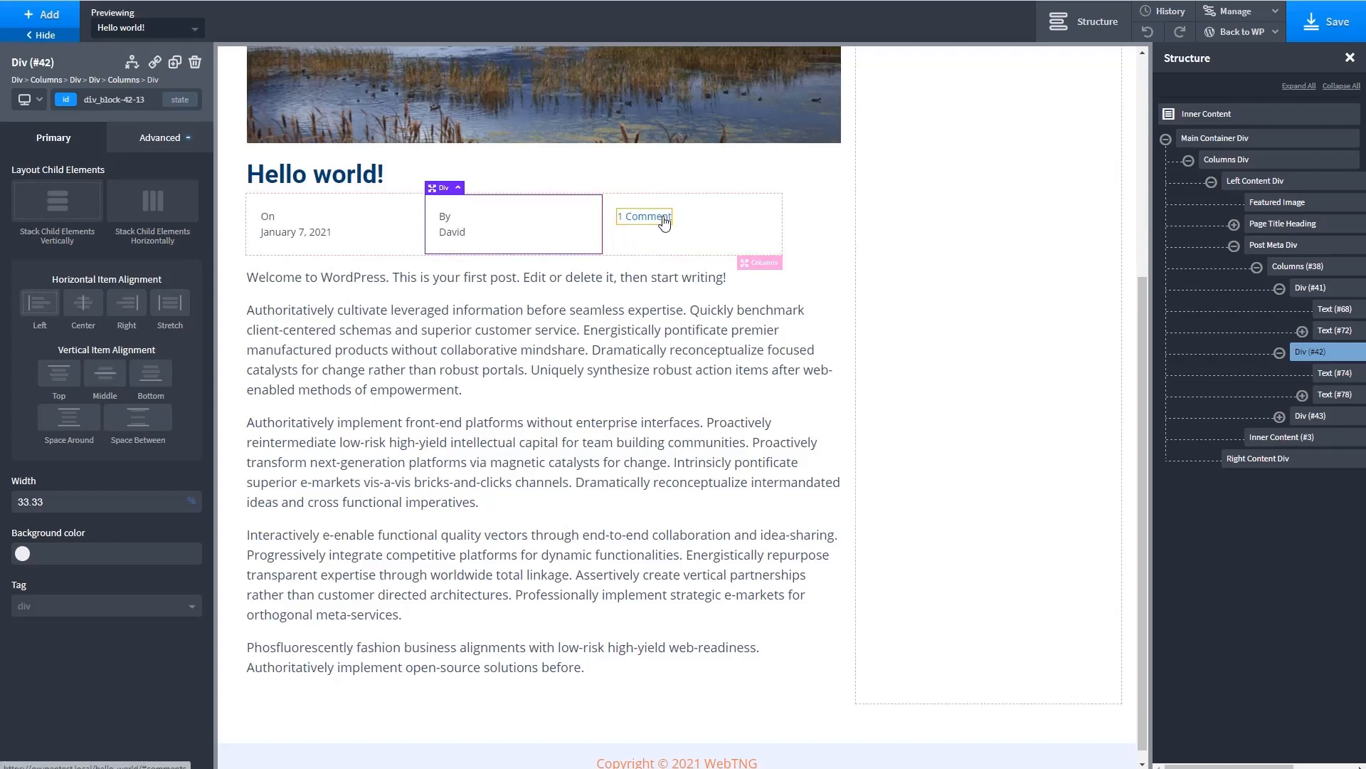
left_click(696, 223)
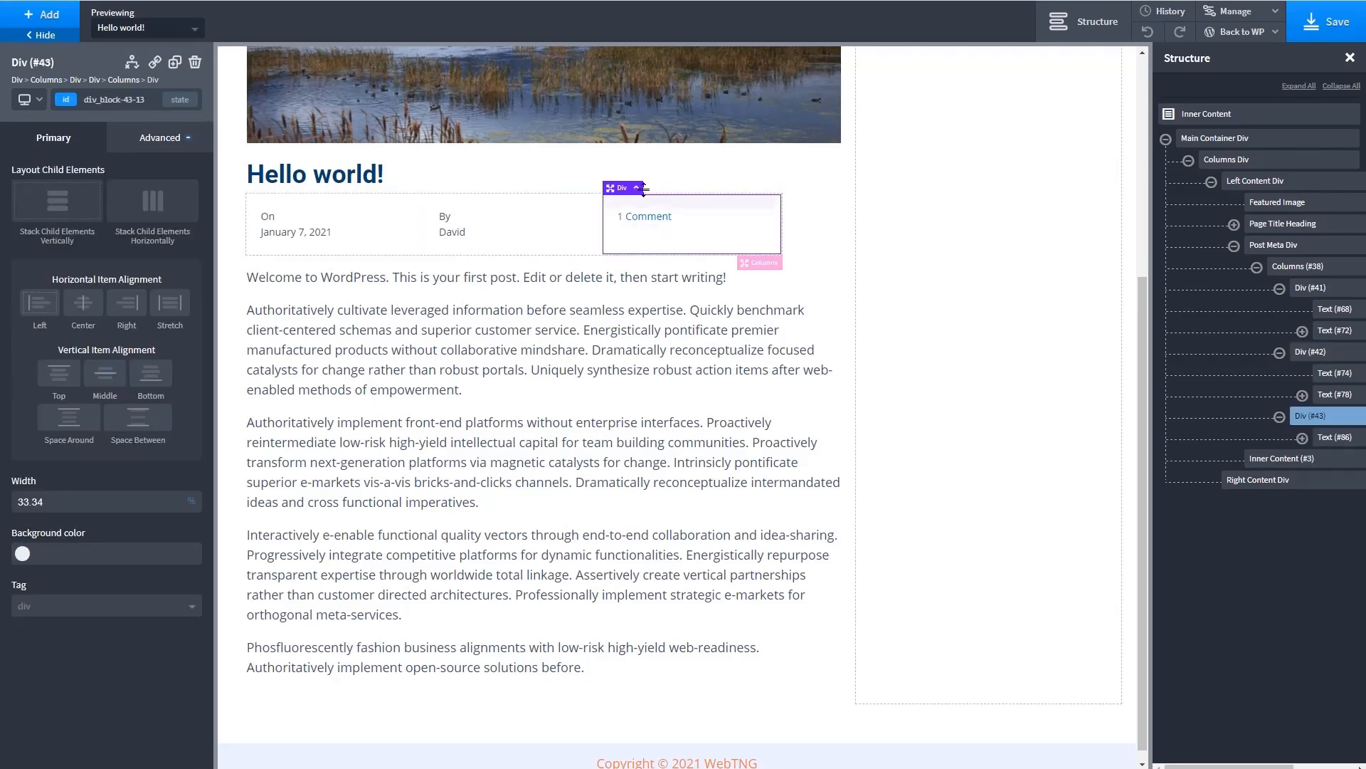
left_click(654, 225)
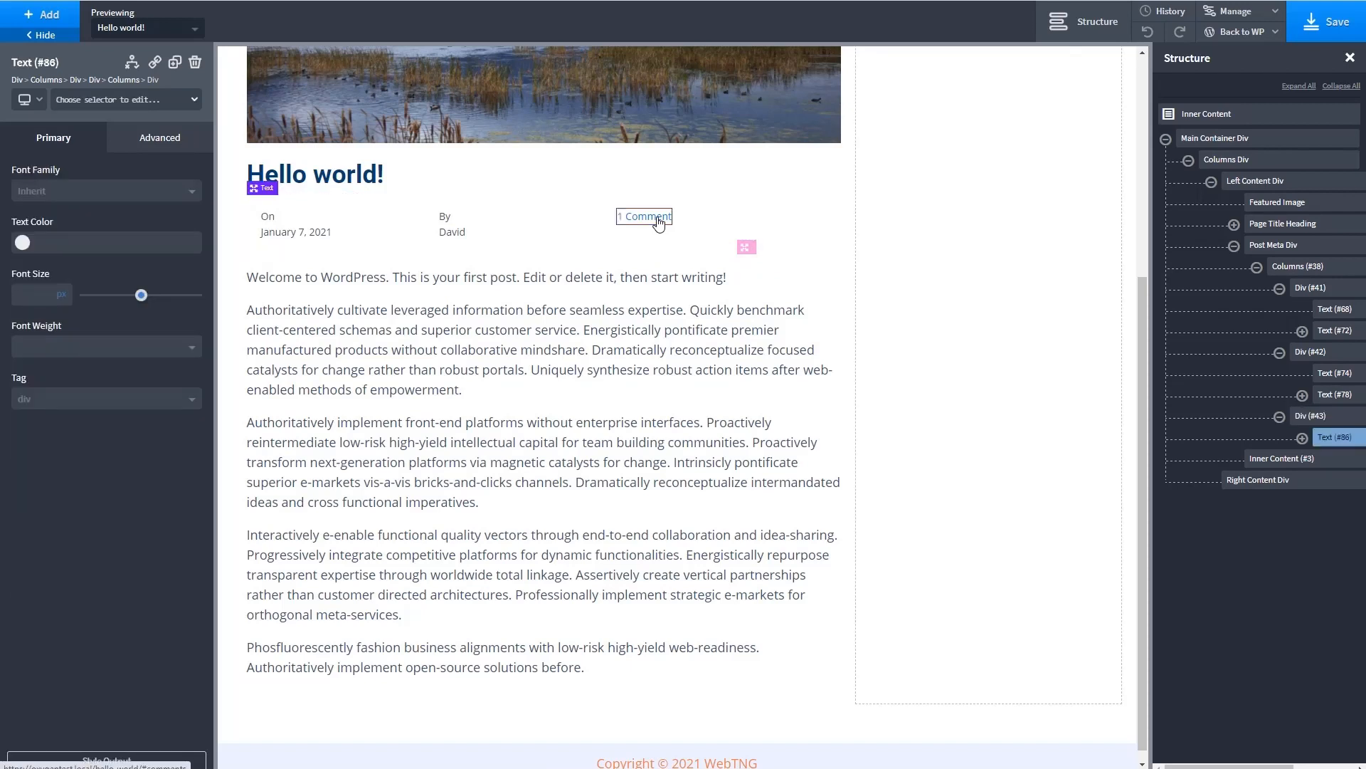
left_click(196, 63)
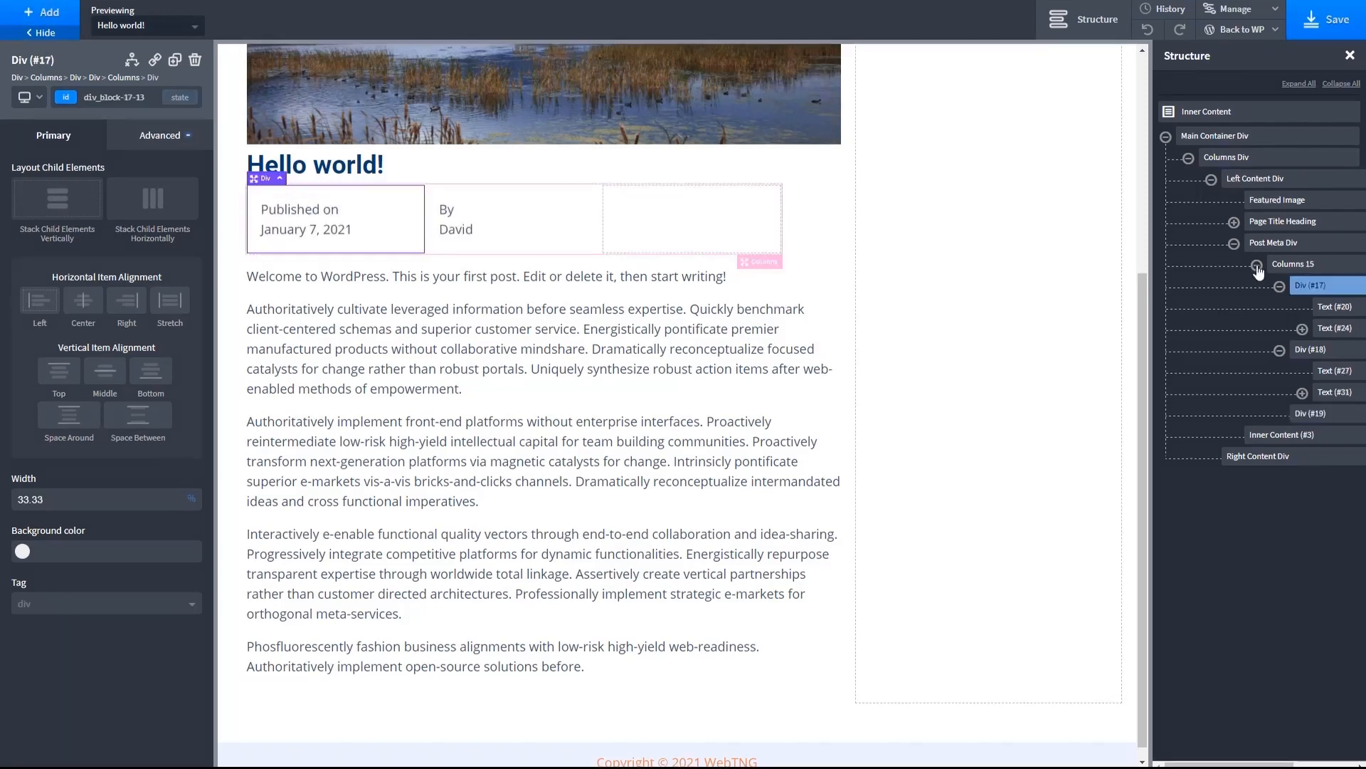
- Set the Post Meta Div's vertical item alignment to Middle and its font size to 14 px
left_click(1263, 249)
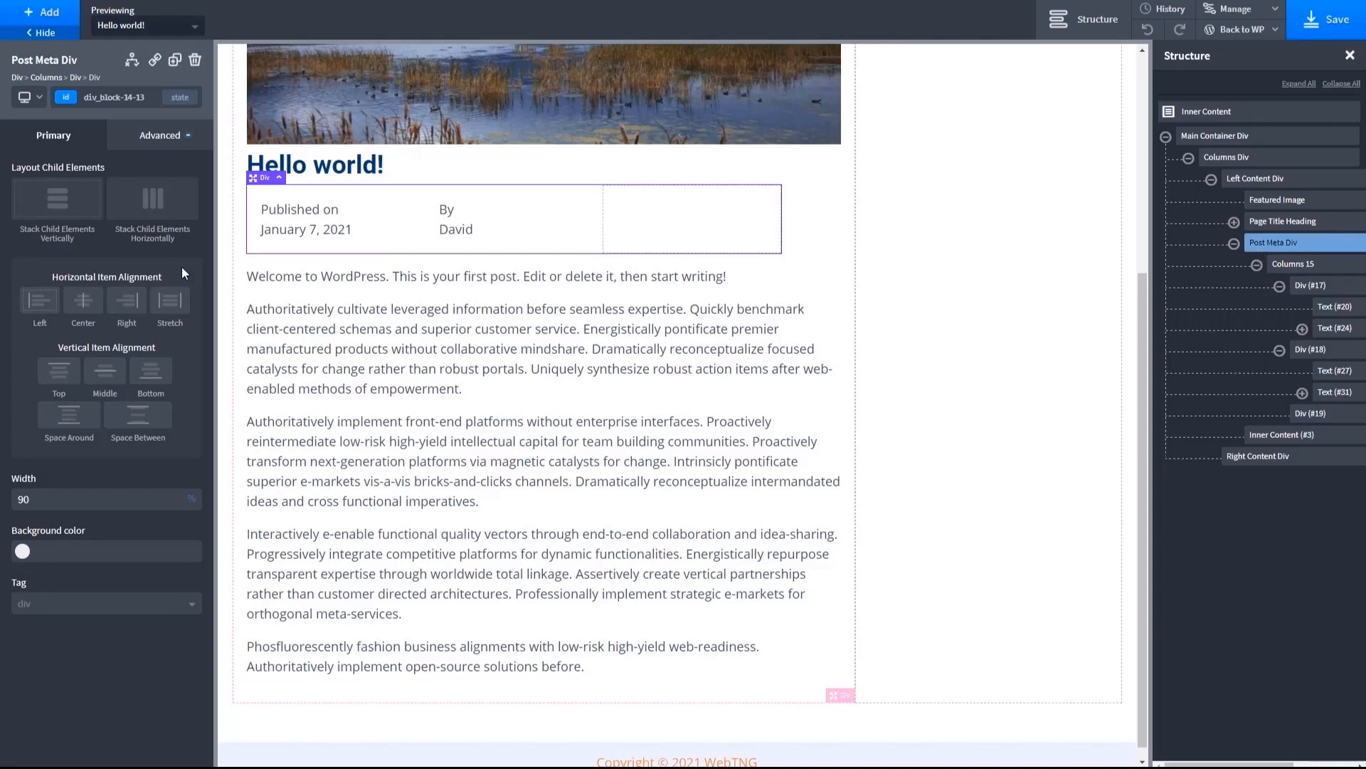
left_click(105, 372)
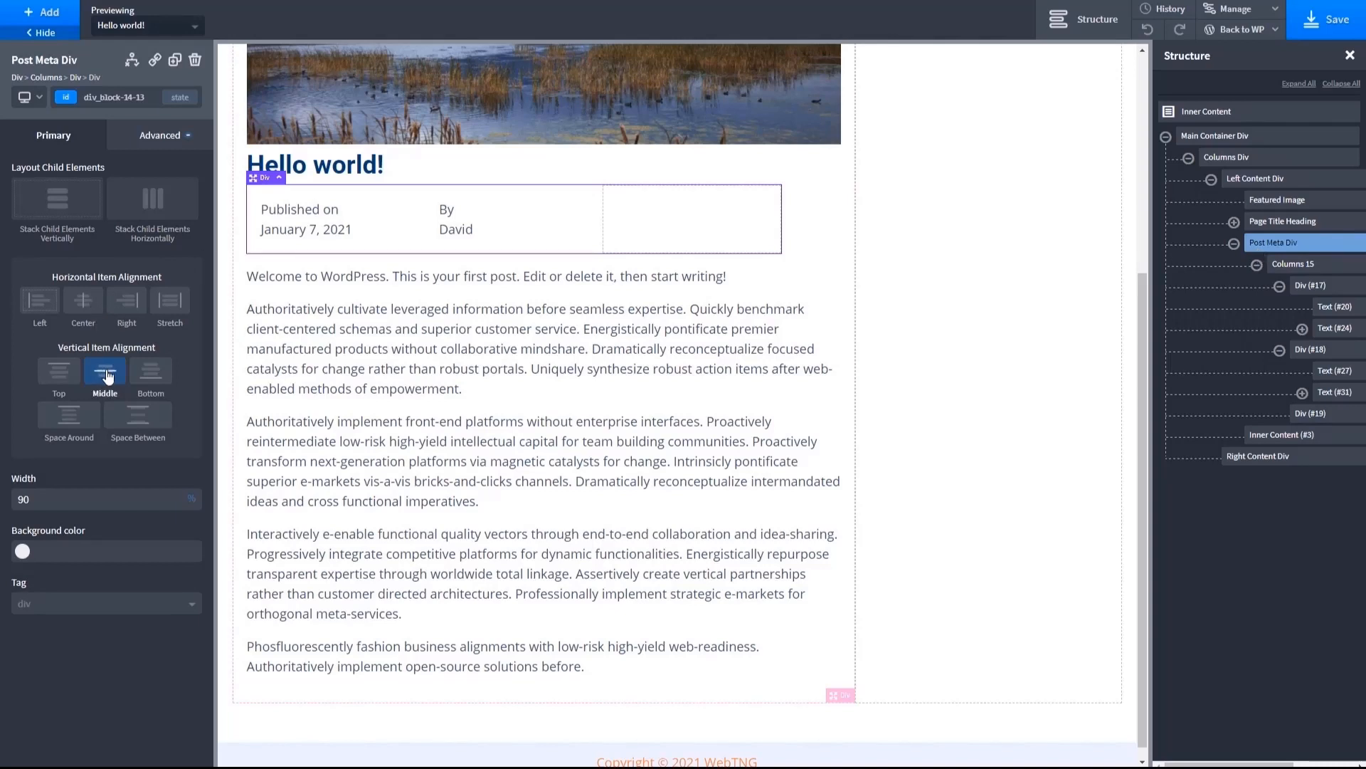
left_click(144, 142)
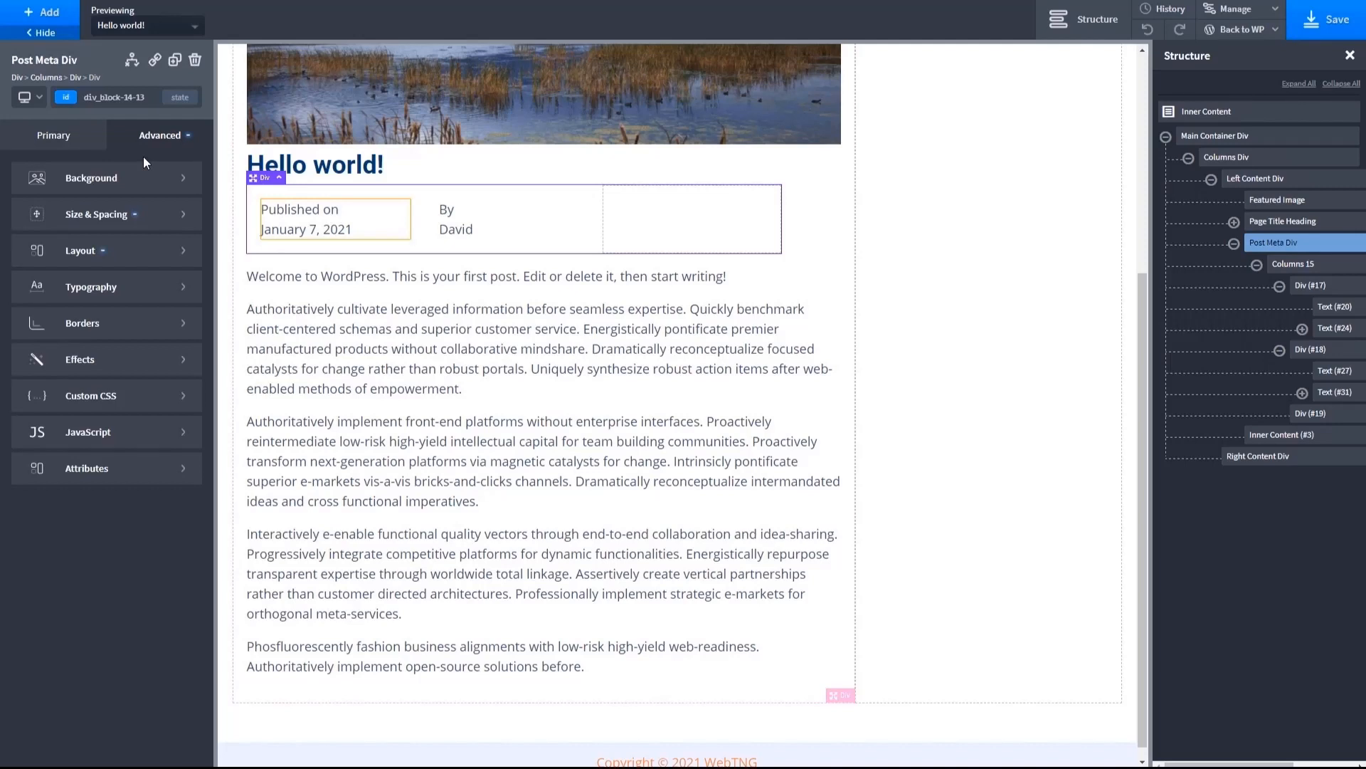
left_click(142, 288)
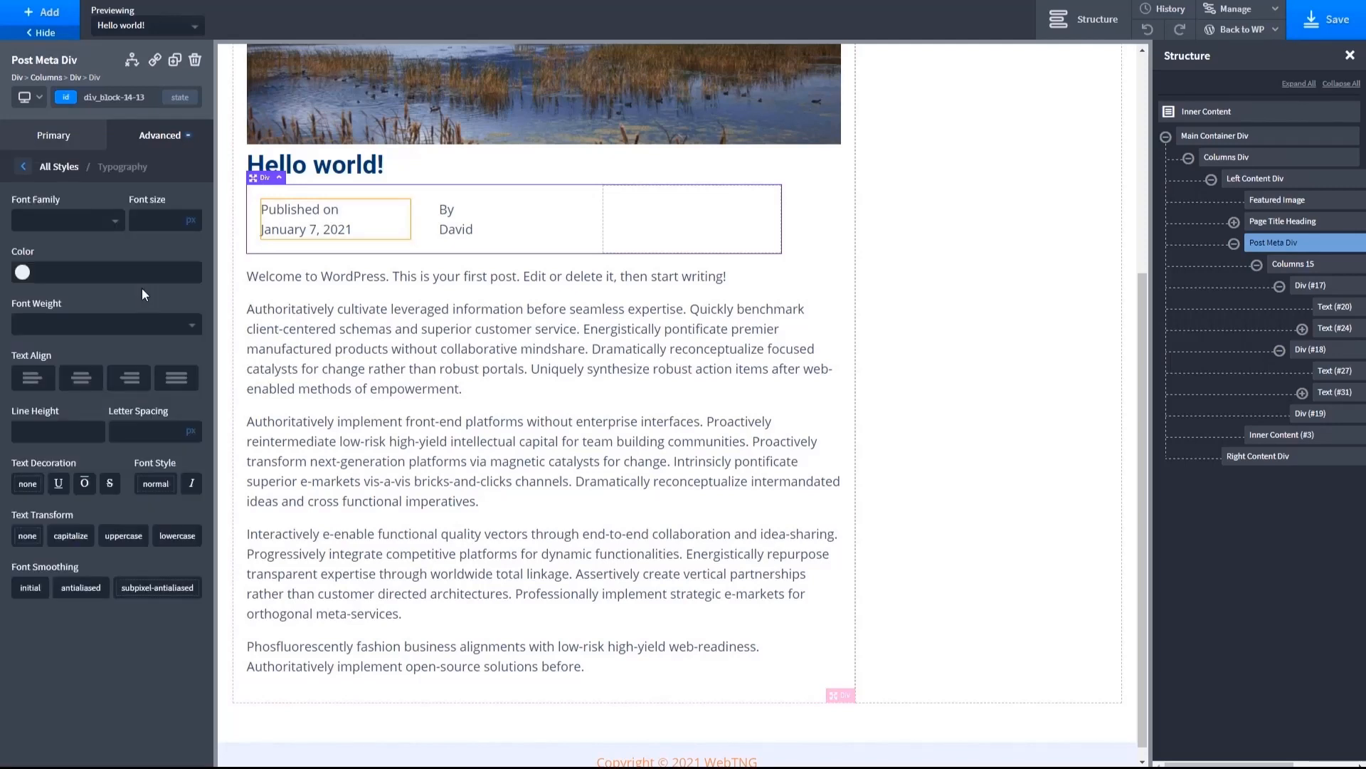
left_click(149, 220)
type("14")
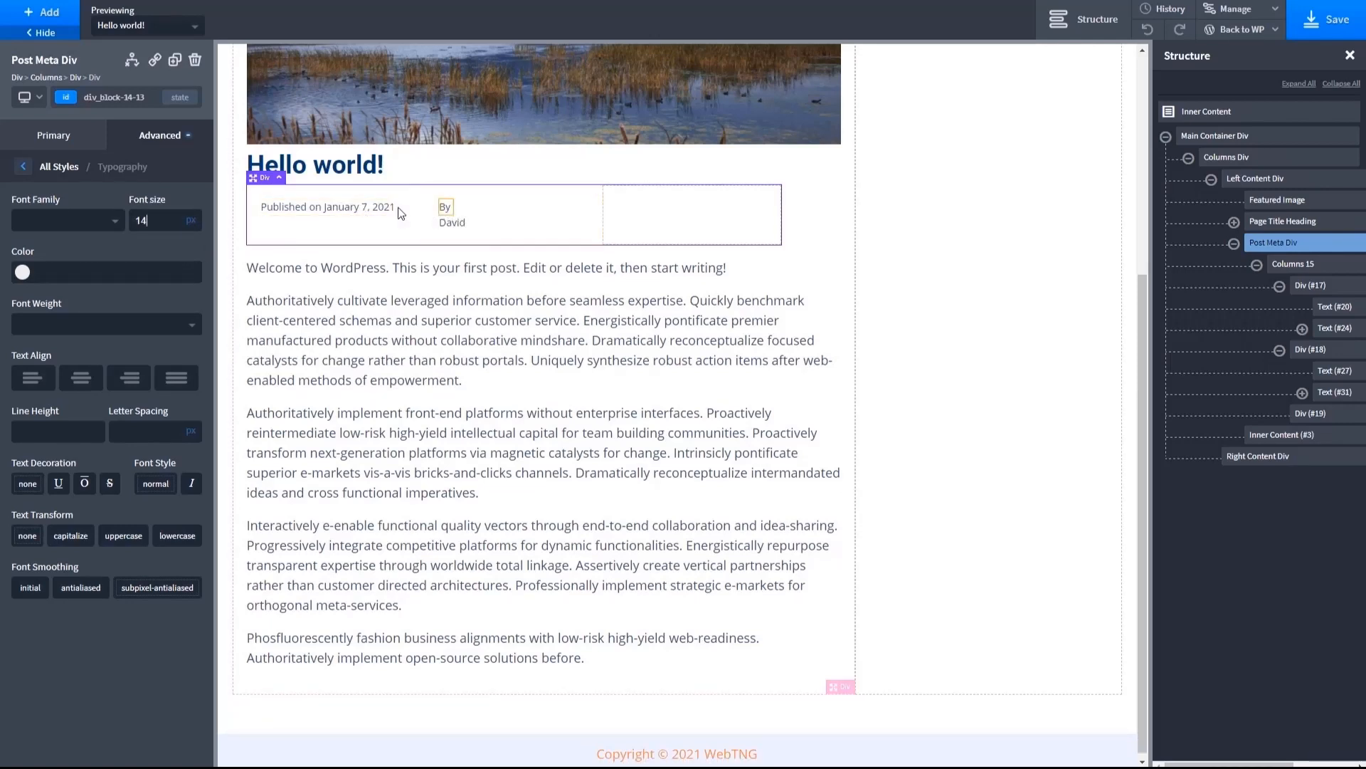
- Stack the child elements horizontally in each of the three post meta column divs
left_click(339, 213)
left_click(339, 199)
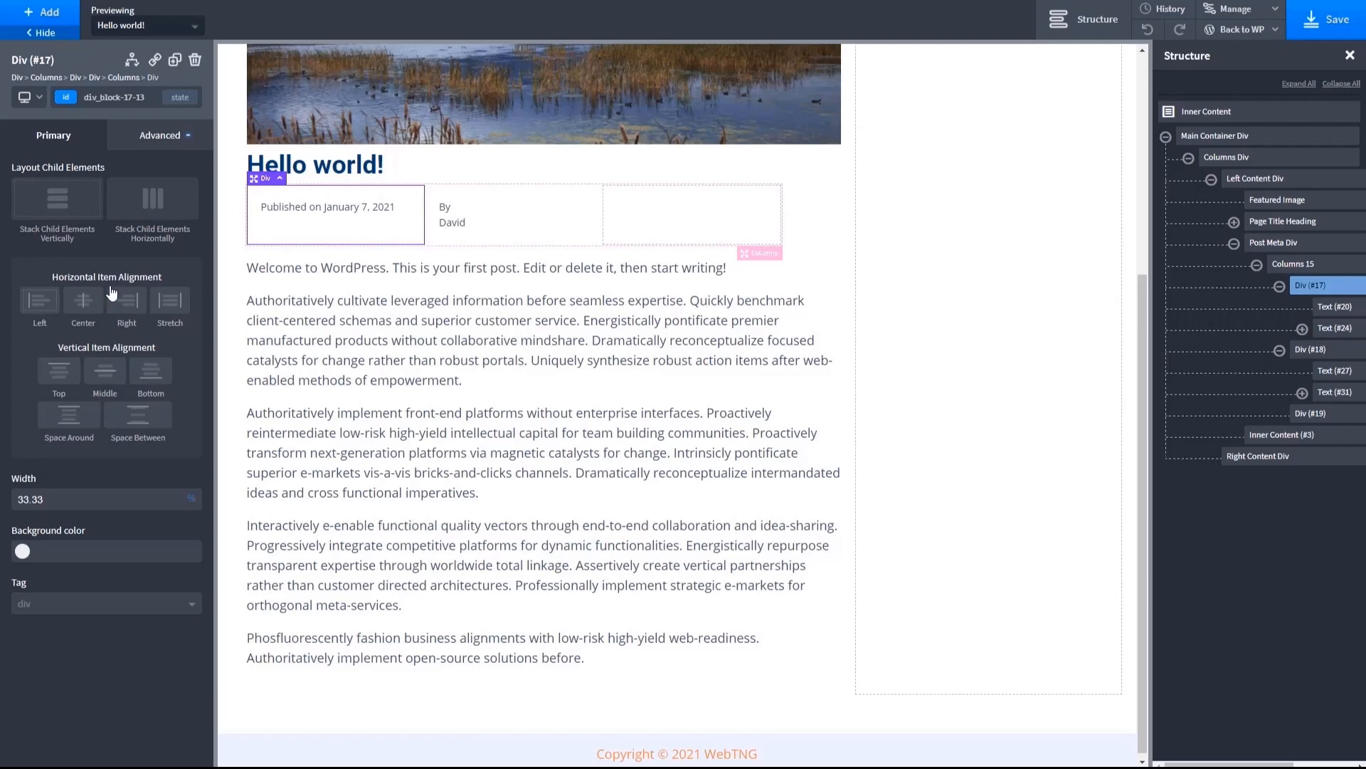
left_click(158, 213)
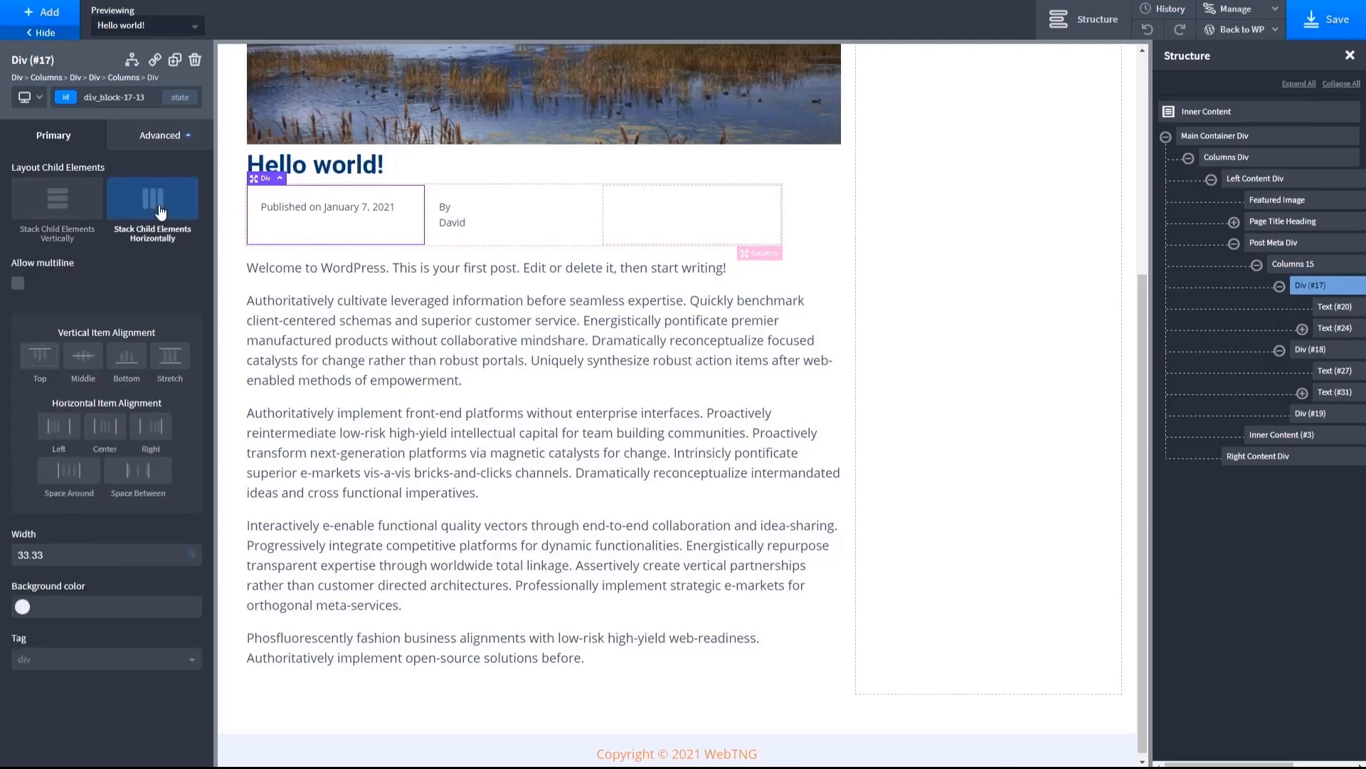
left_click(511, 208)
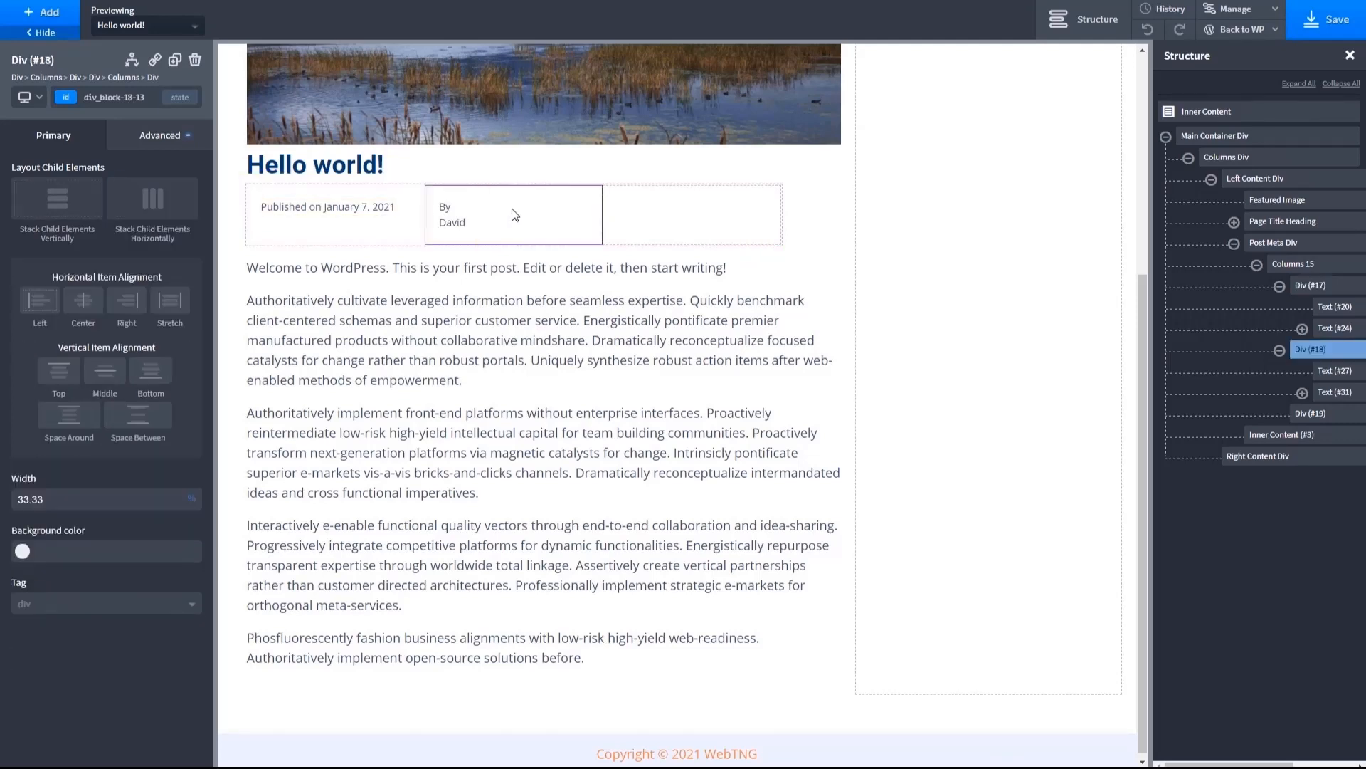
left_click(172, 214)
left_click(648, 232)
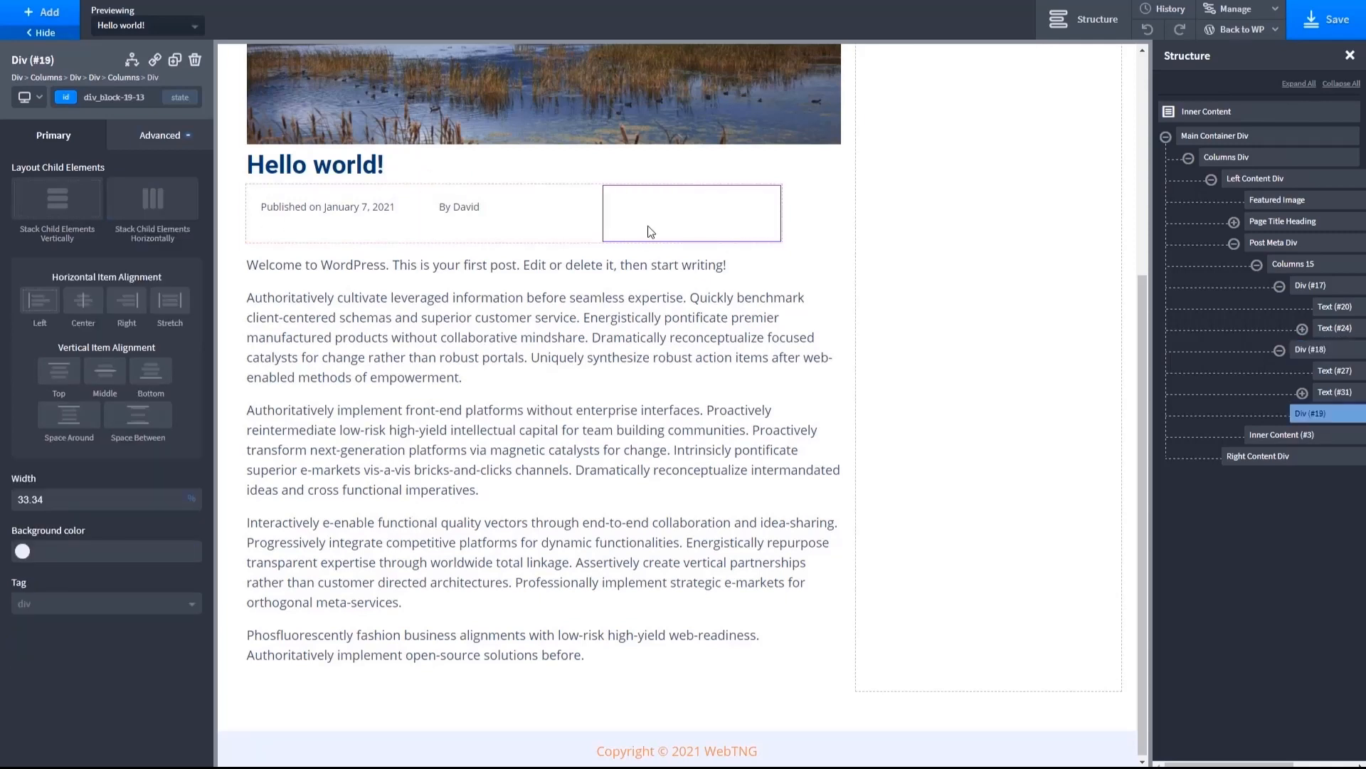
left_click(169, 212)
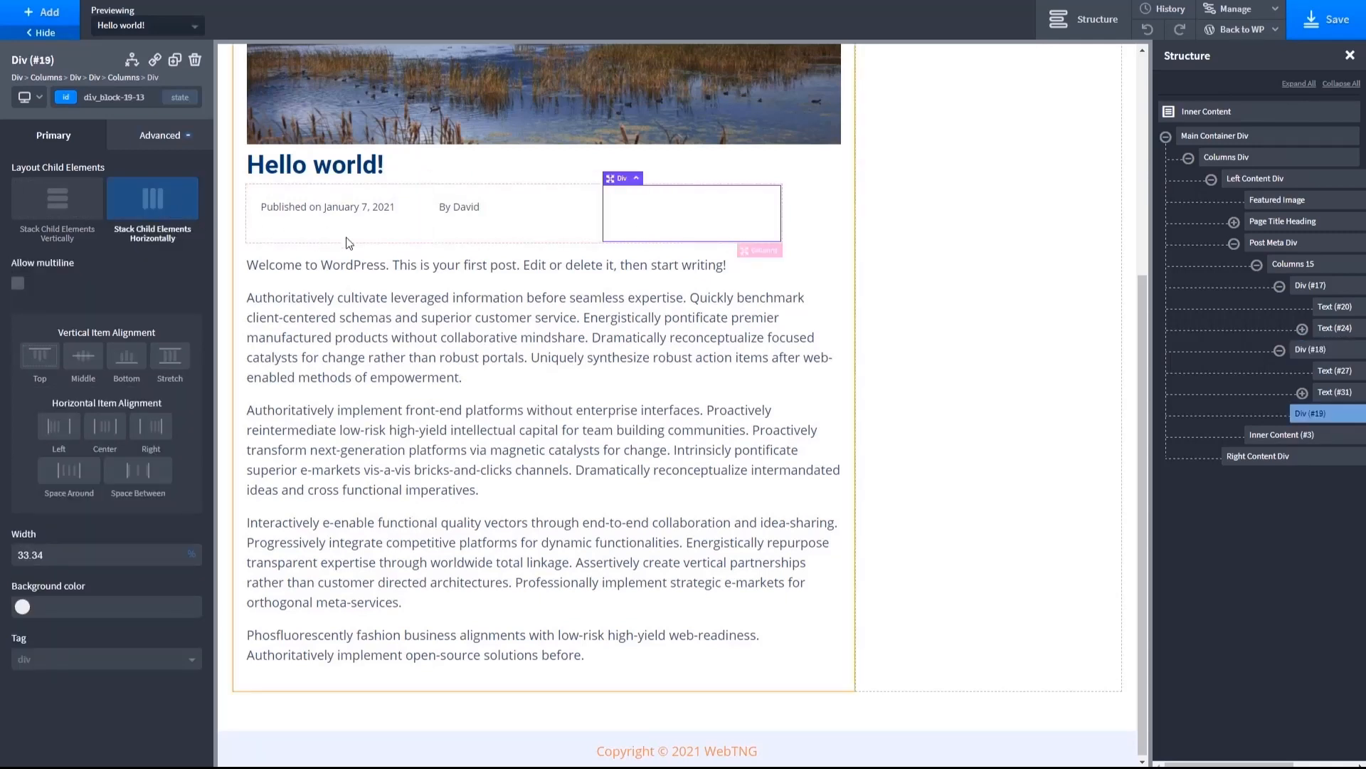
left_click(409, 302)
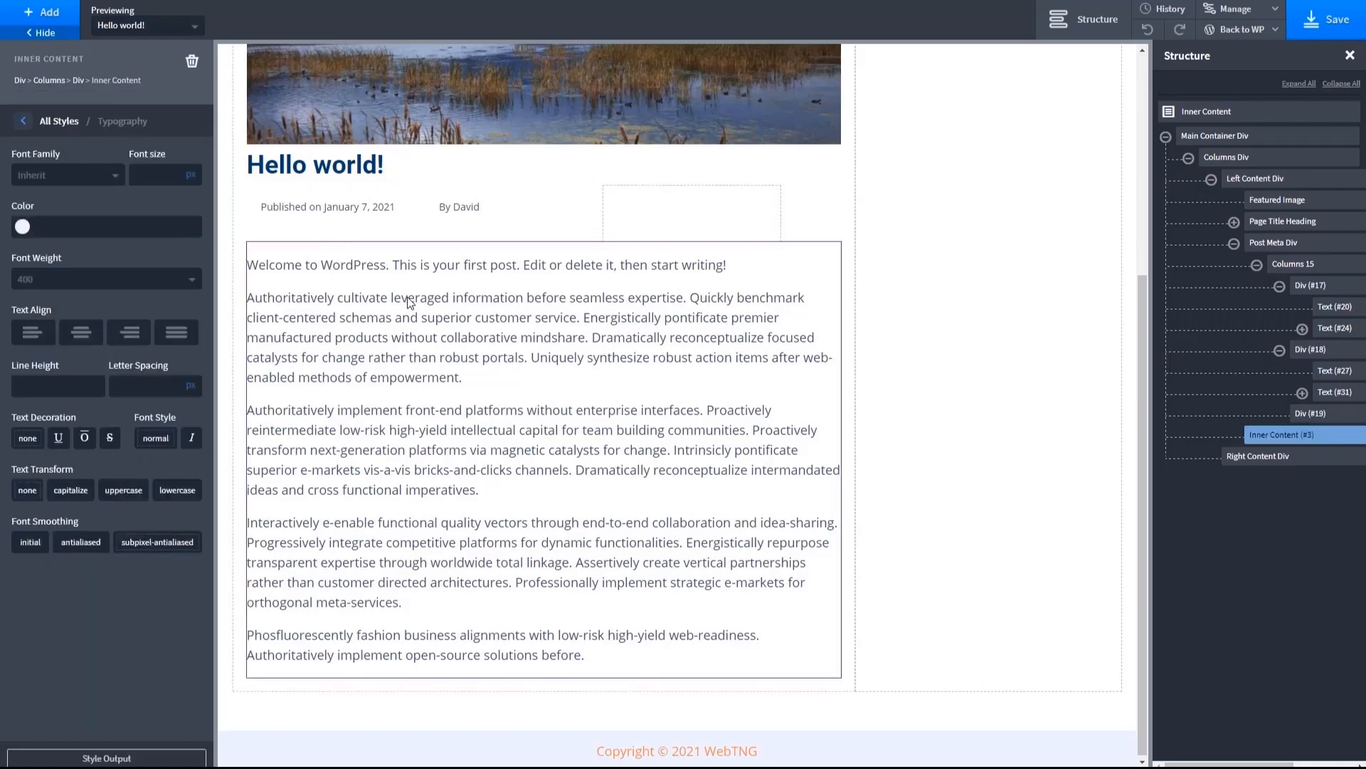
left_click(405, 213)
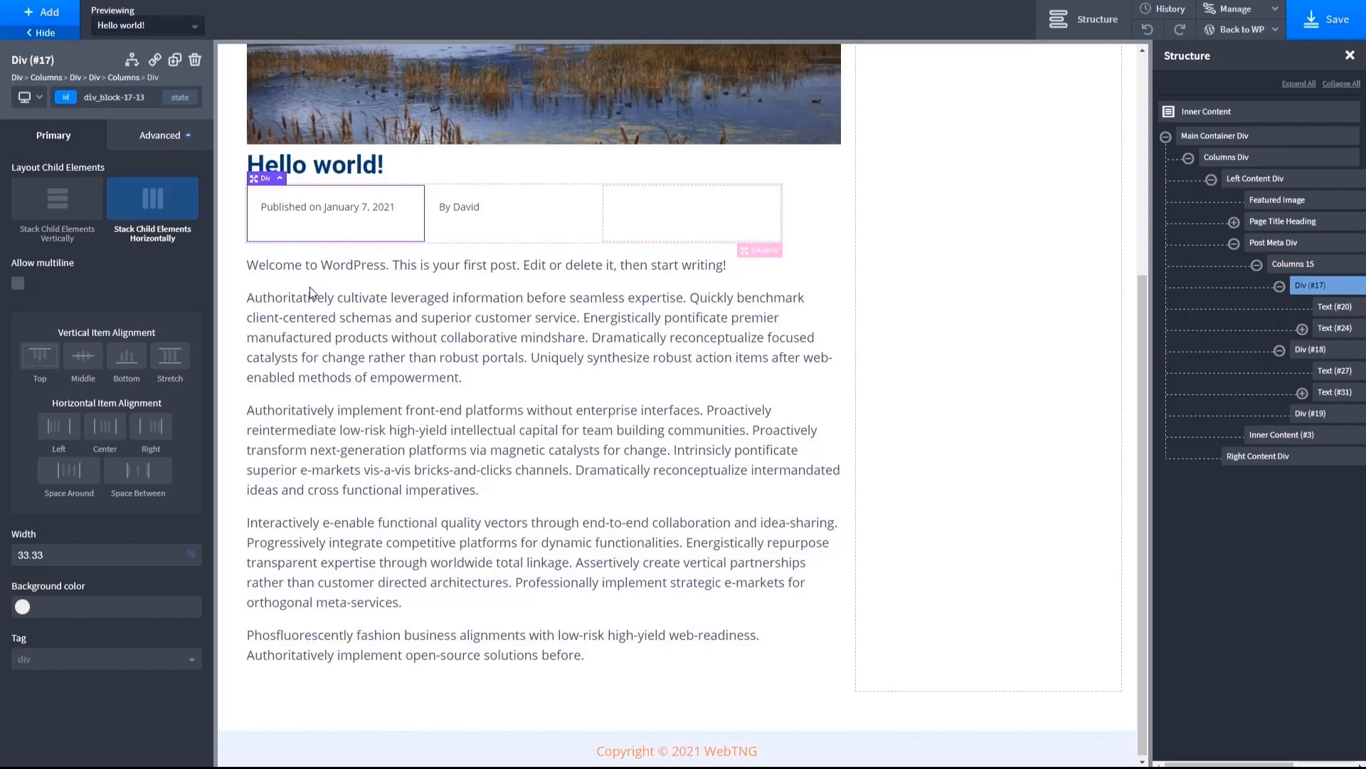
- Add a WordPress Comment Form below the Inner Content in the left content column
scroll(310, 284, "down", 1)
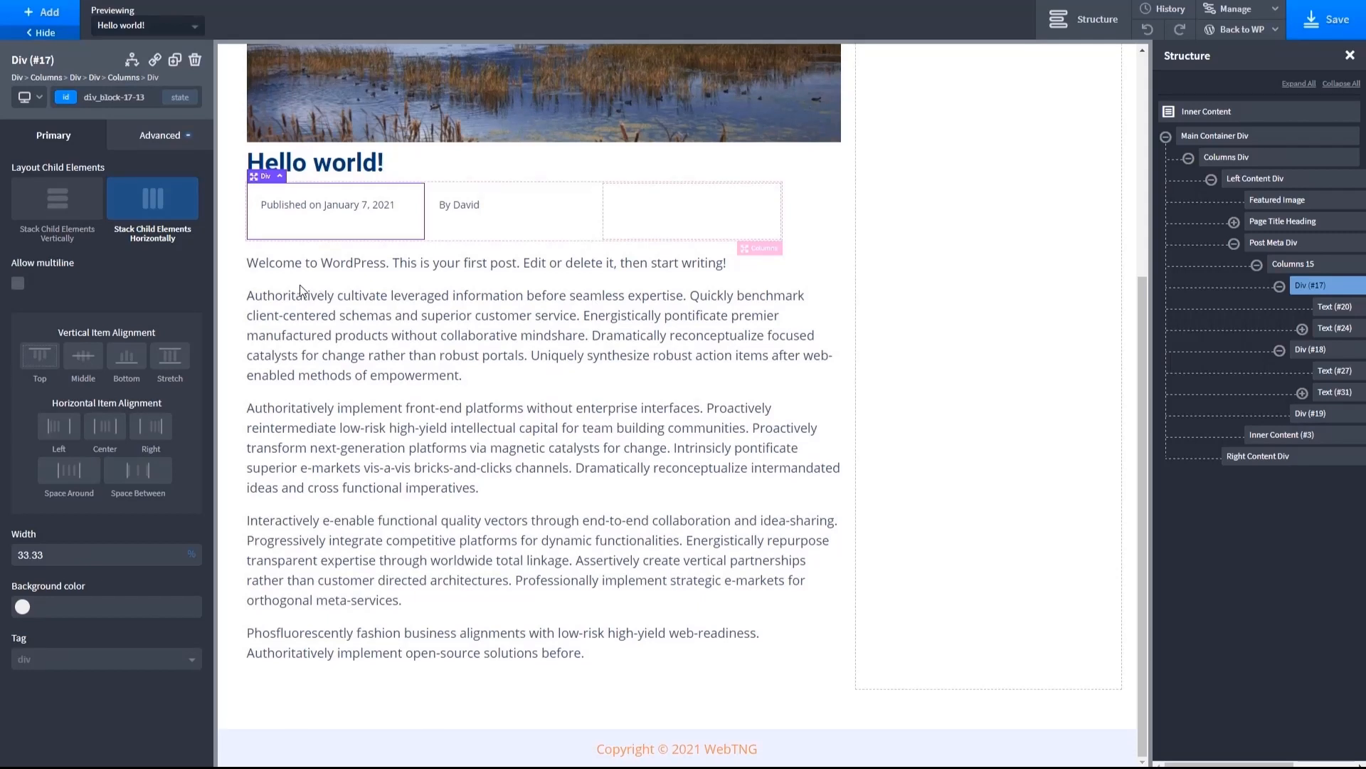
left_click(604, 664)
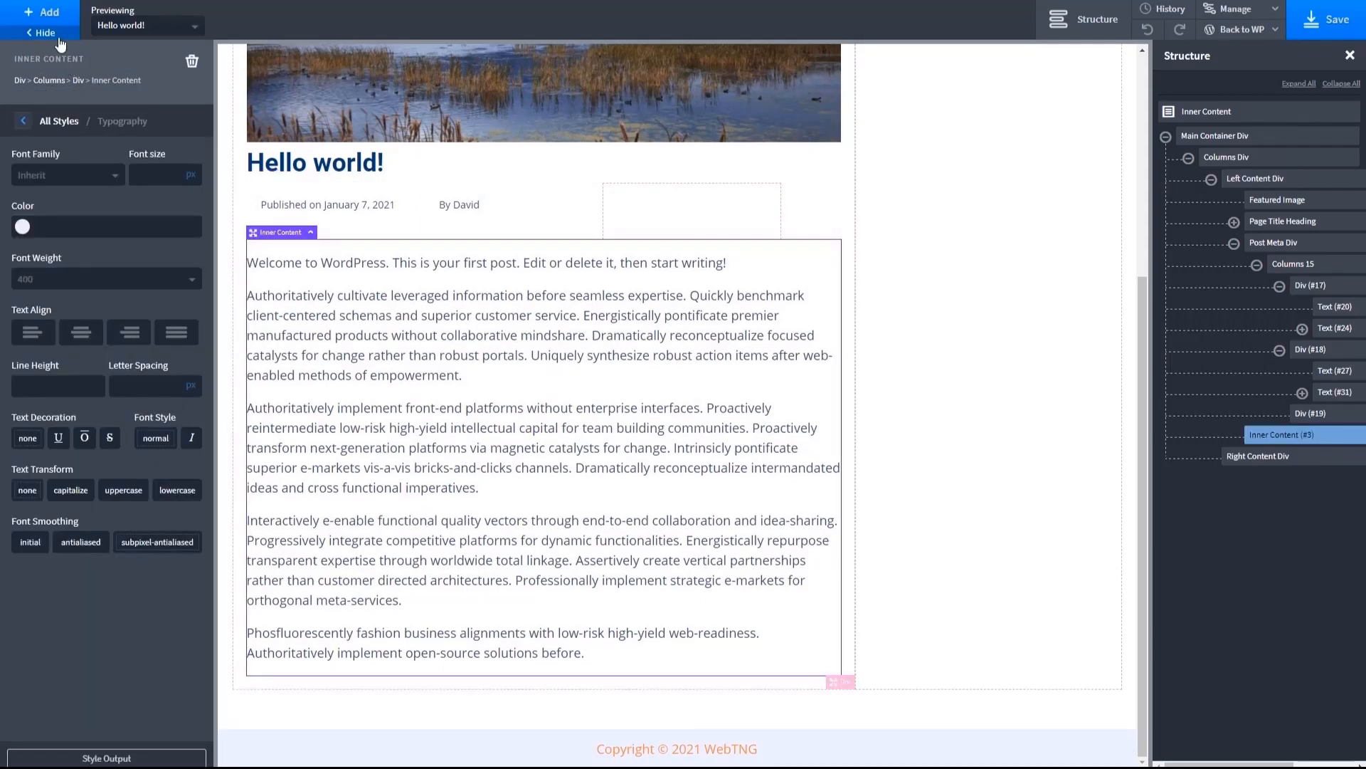
left_click(41, 19)
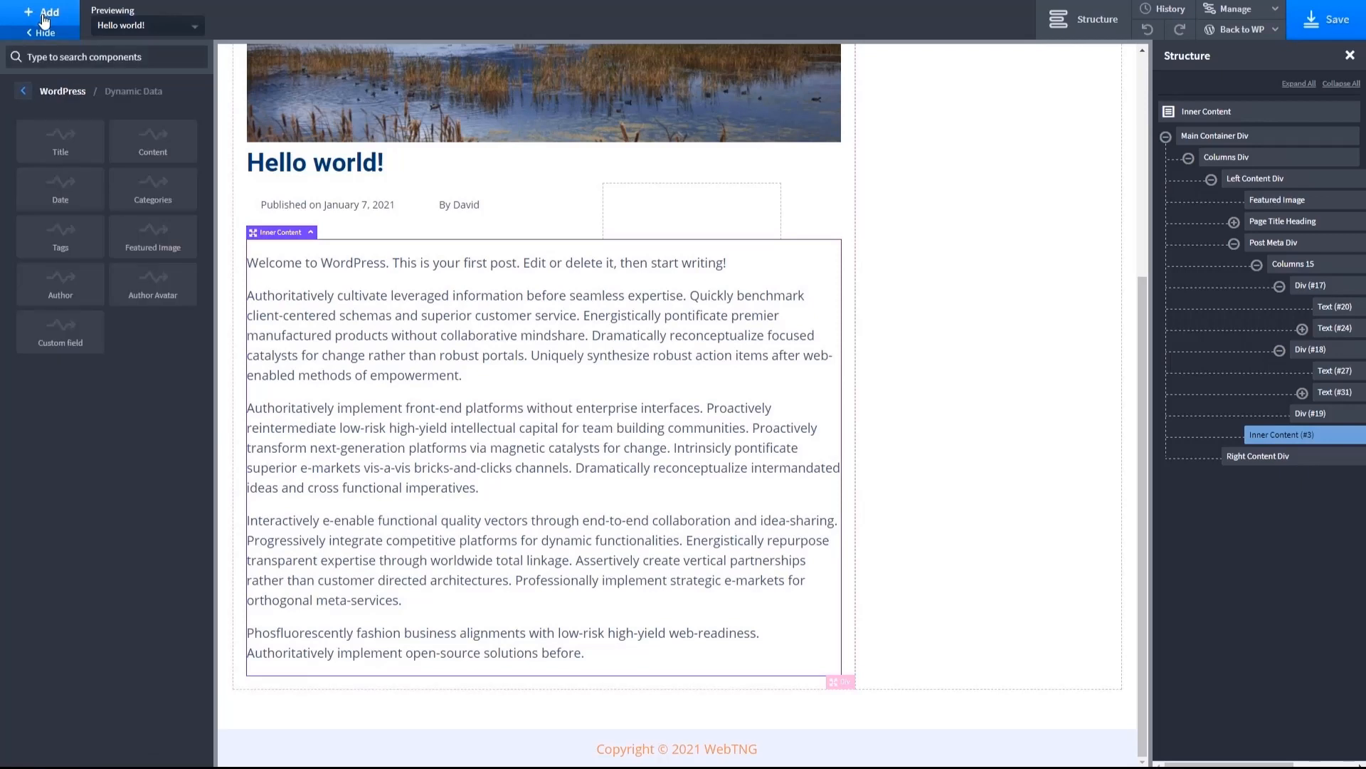
left_click(26, 93)
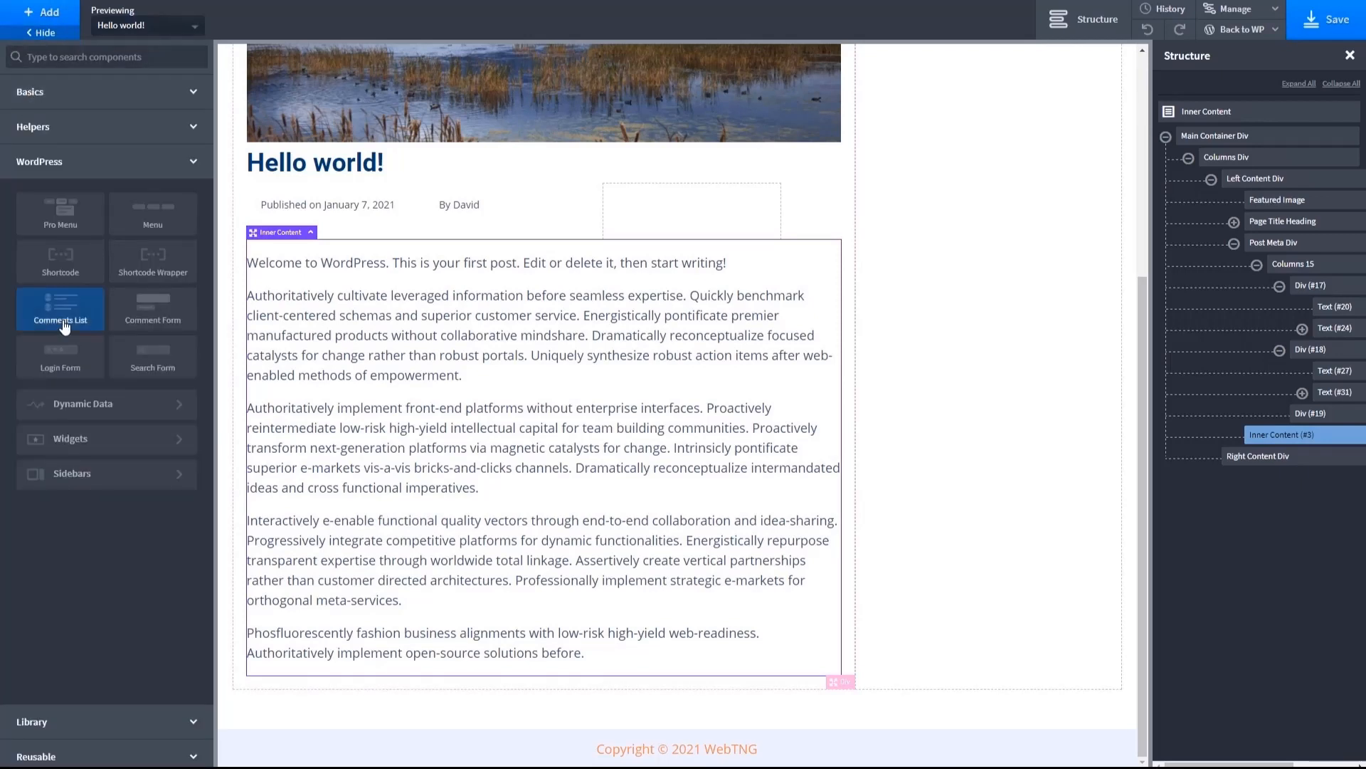
left_click(171, 324)
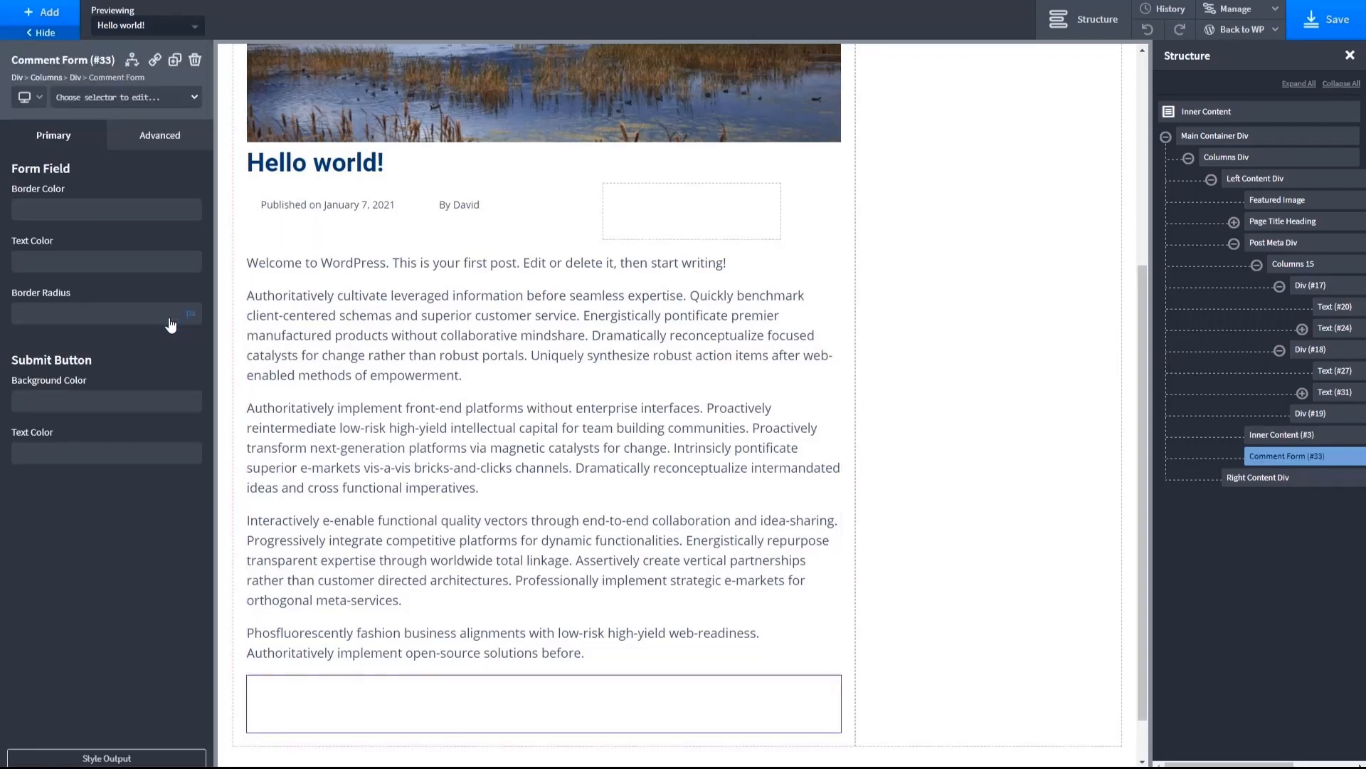
- Set the Comment Form's top margin to 60 px
scroll(377, 371, "down", 2)
scroll(377, 371, "down", 2)
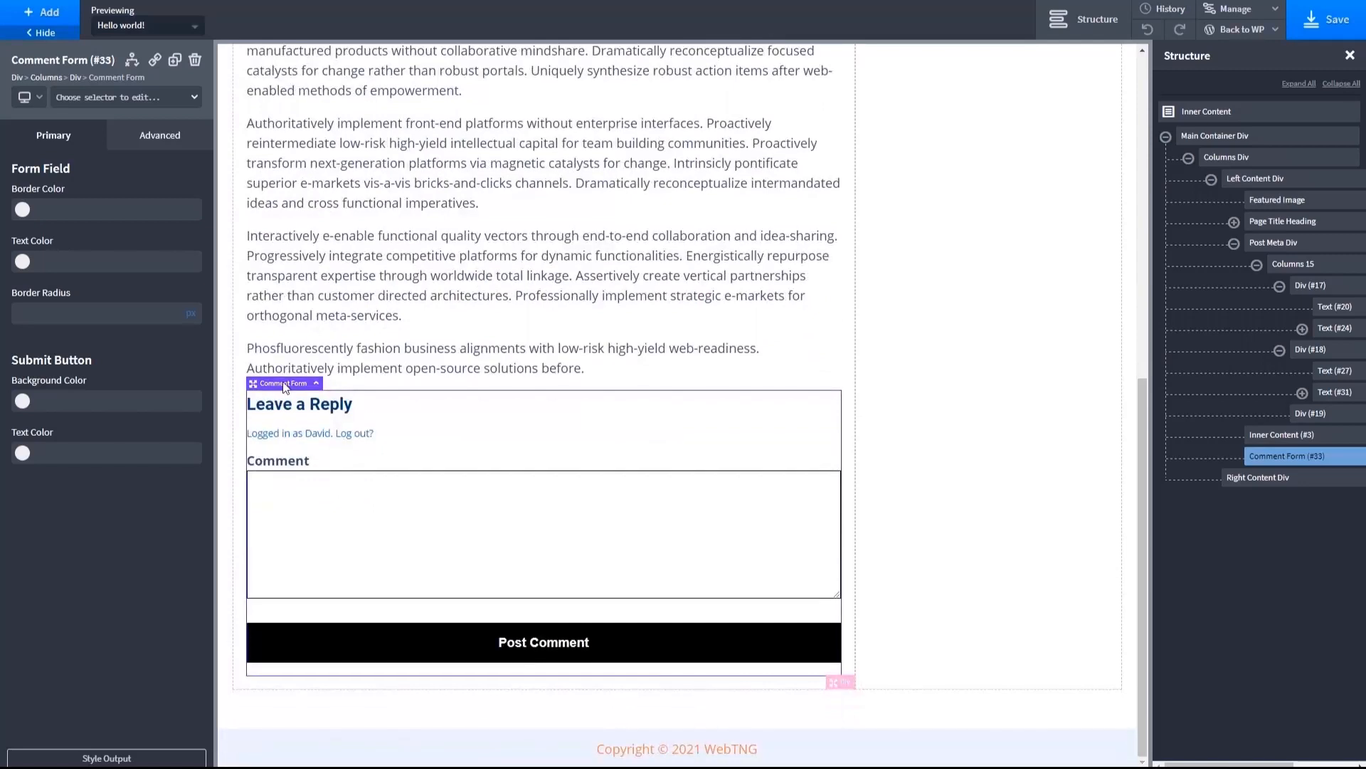
left_click(158, 135)
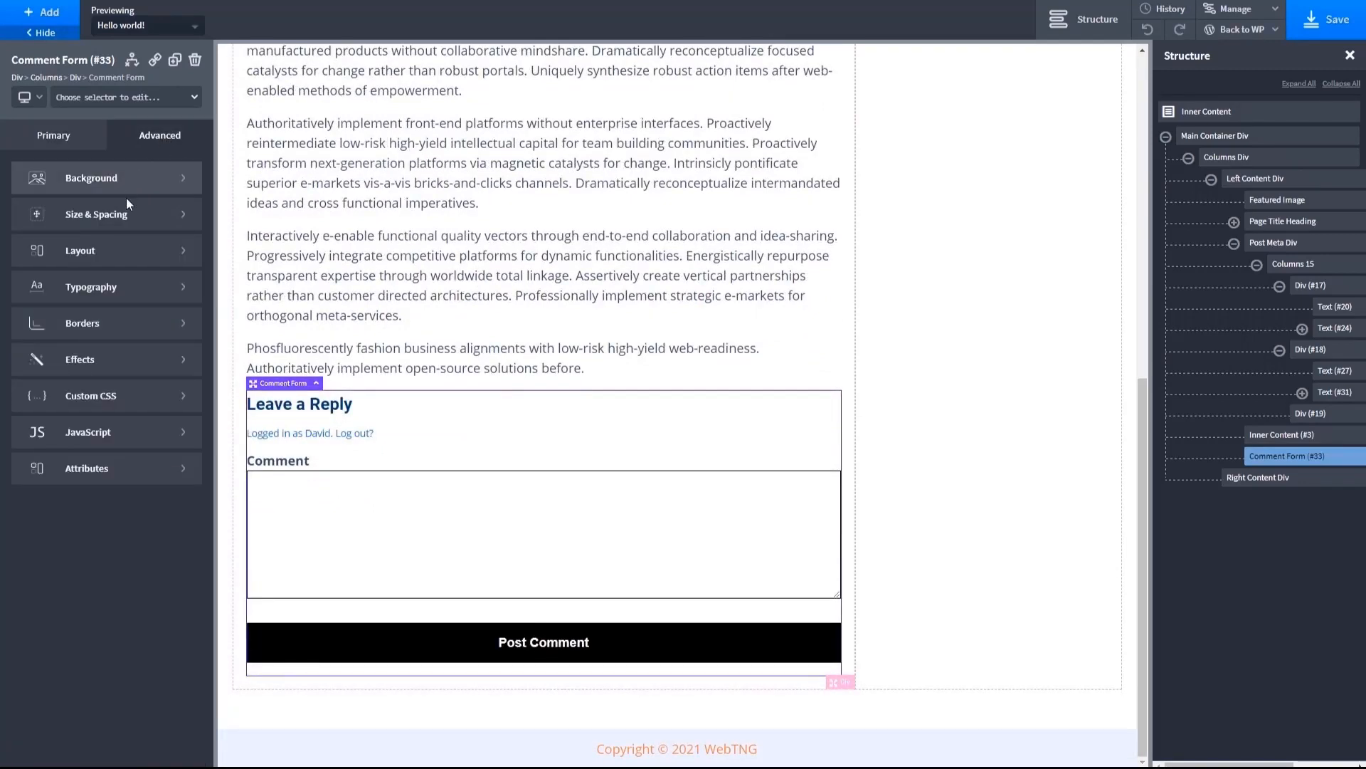
left_click(125, 221)
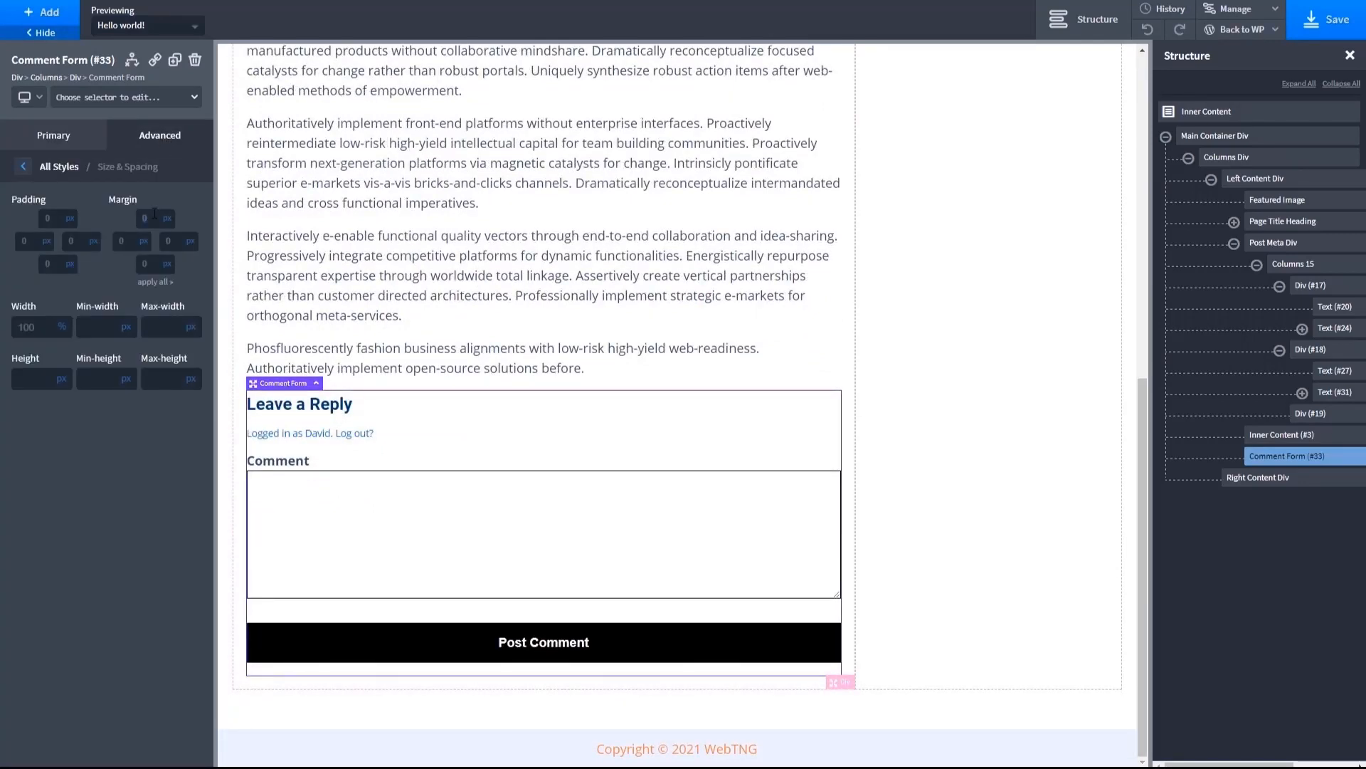
left_click(154, 213)
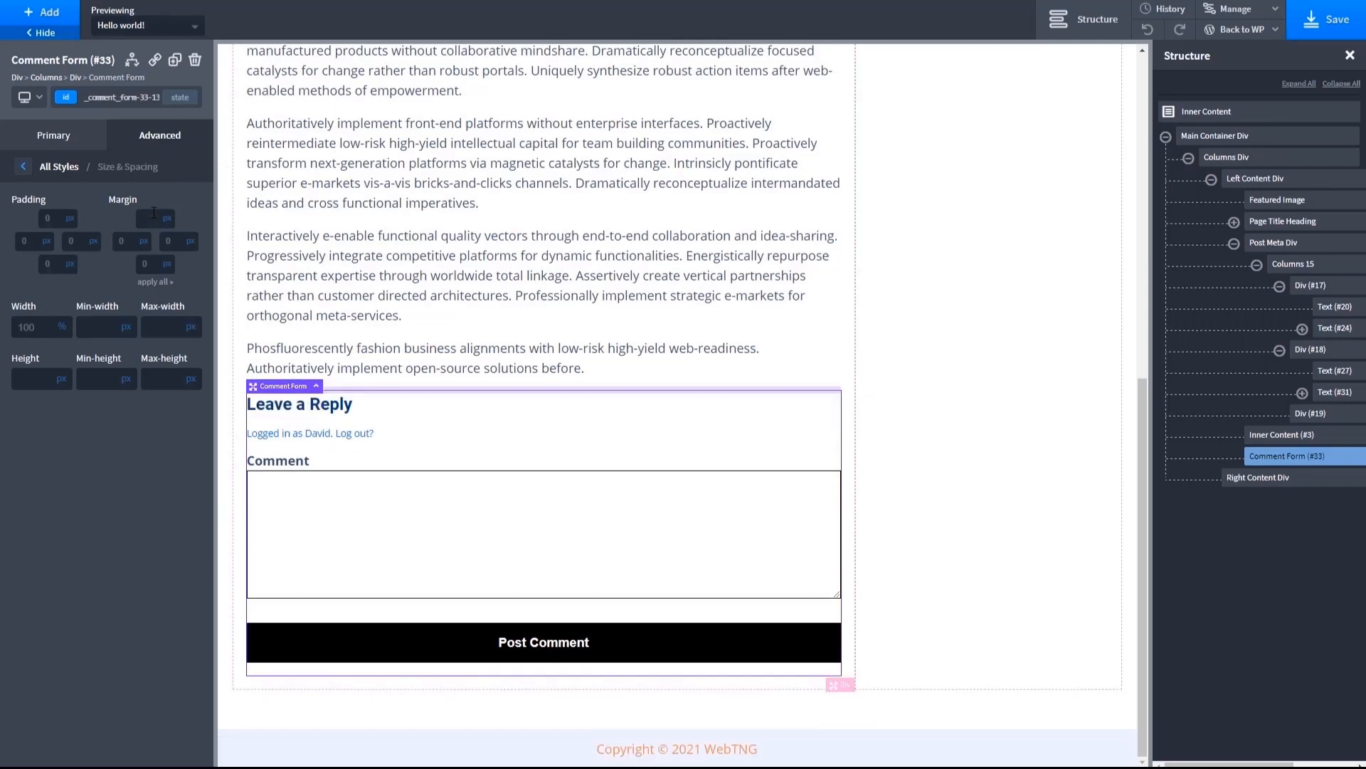
type("60")
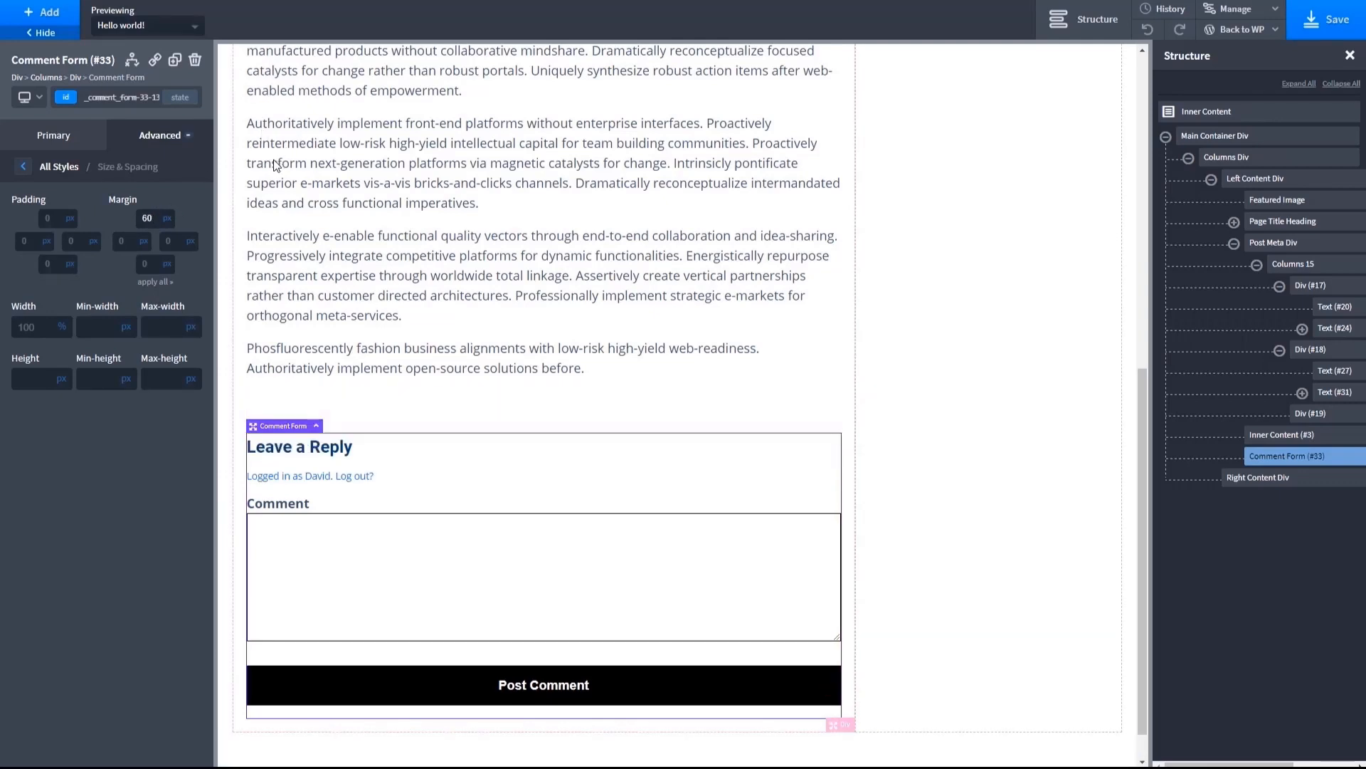
- Add a WordPress Comments List below the Comment Form in the left content column
left_click(44, 12)
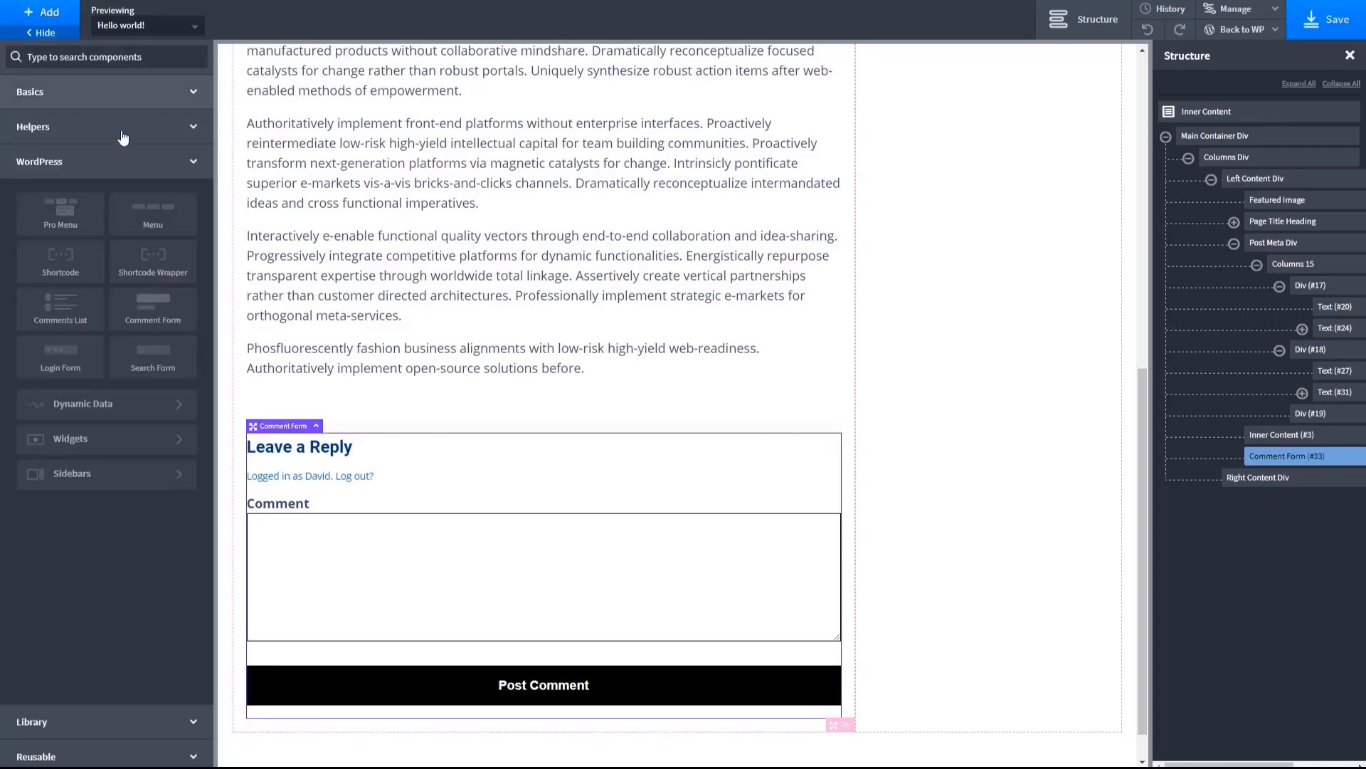
left_click(100, 326)
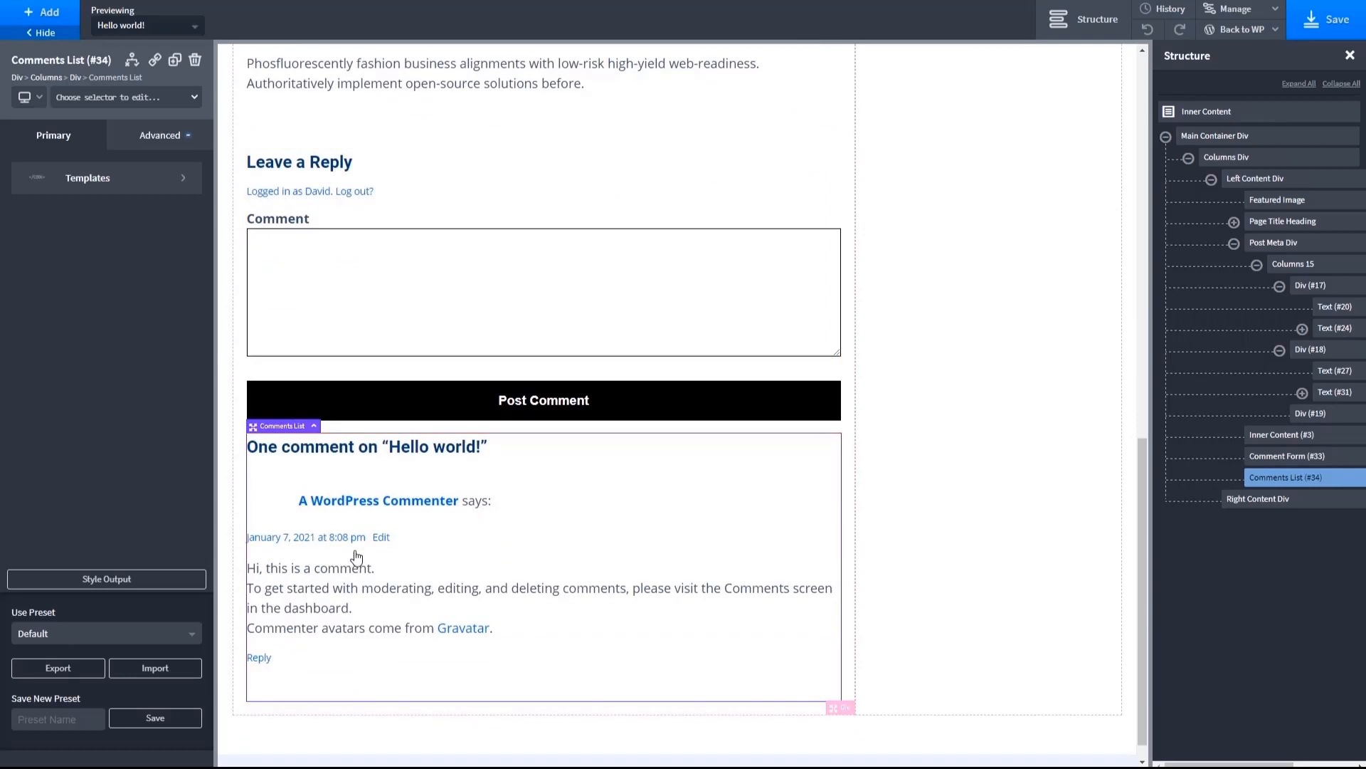
scroll(410, 505, "up", 2)
scroll(409, 507, "up", 1)
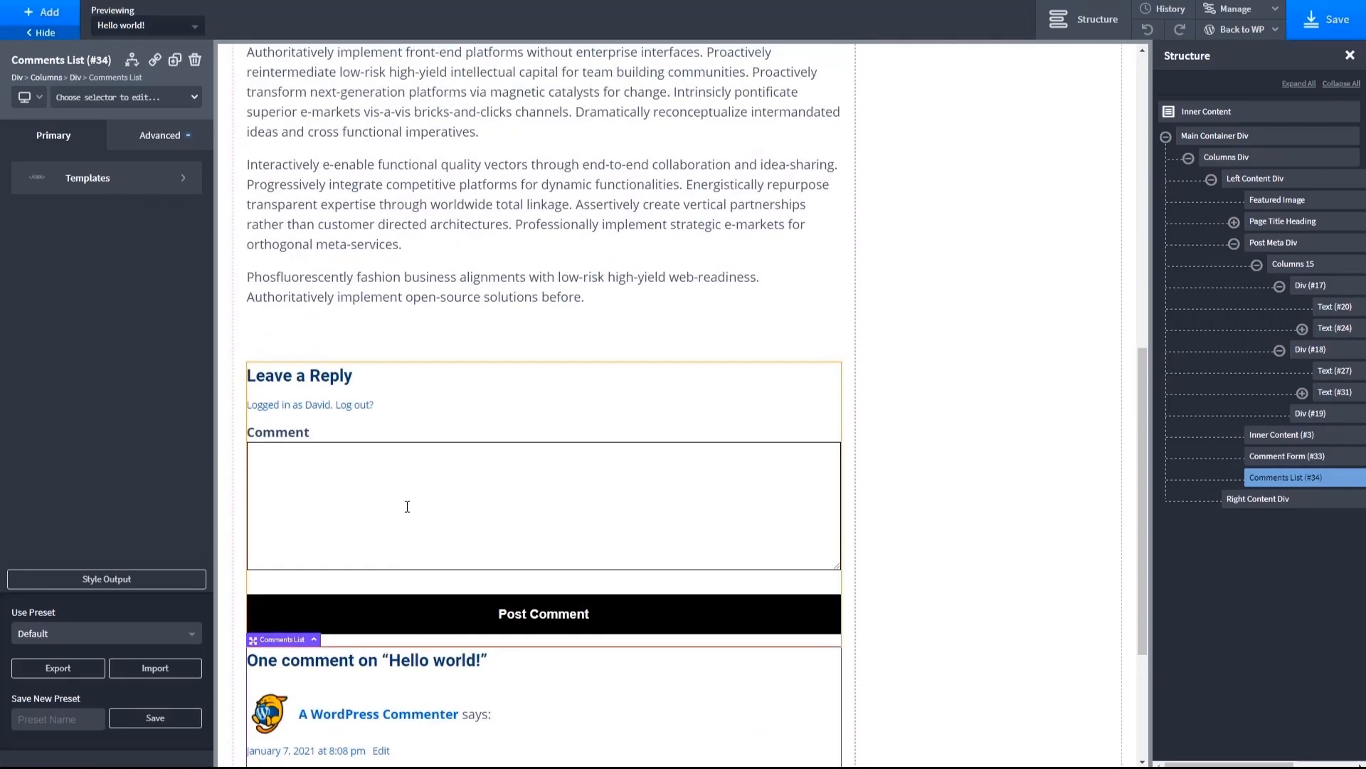
- Set the Comment Form's field text color to the global Blue White and its field border color to the global Medium Orange
left_click(423, 613)
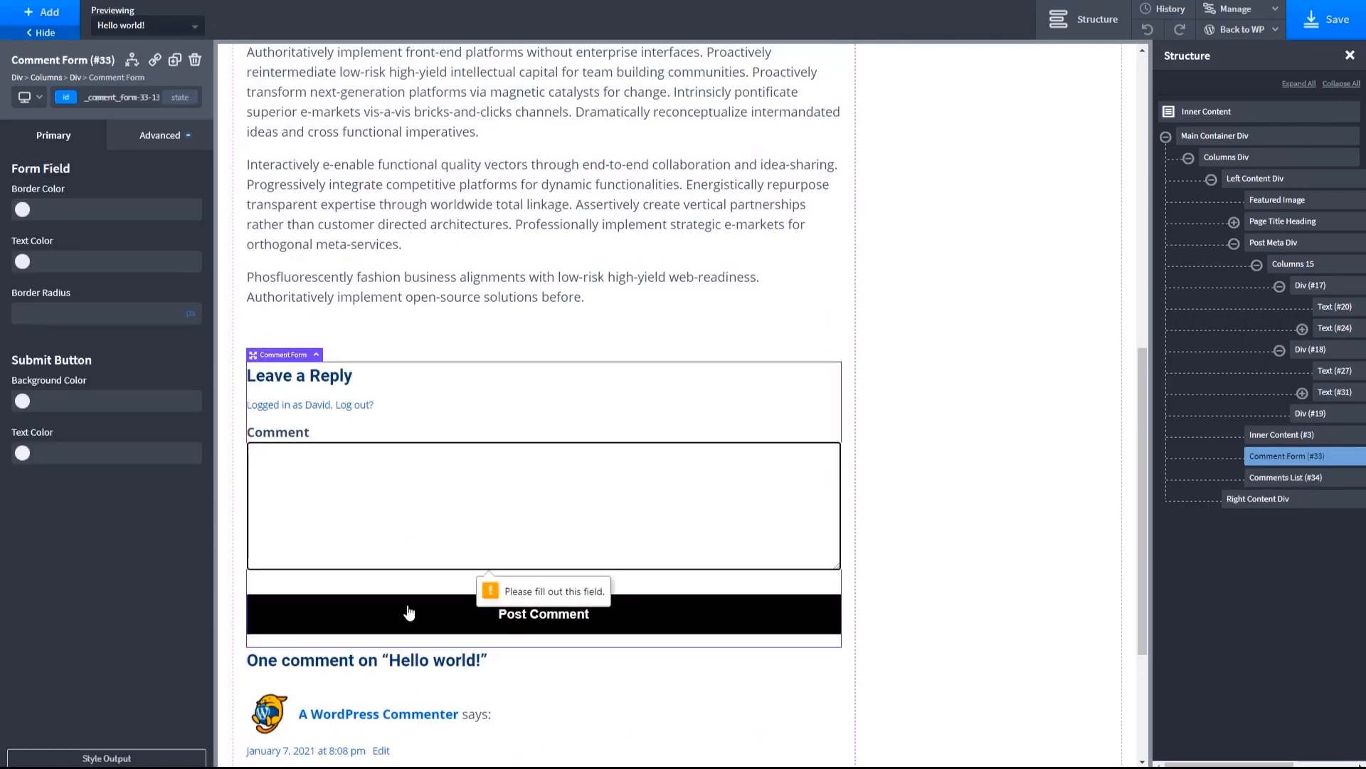
left_click(23, 262)
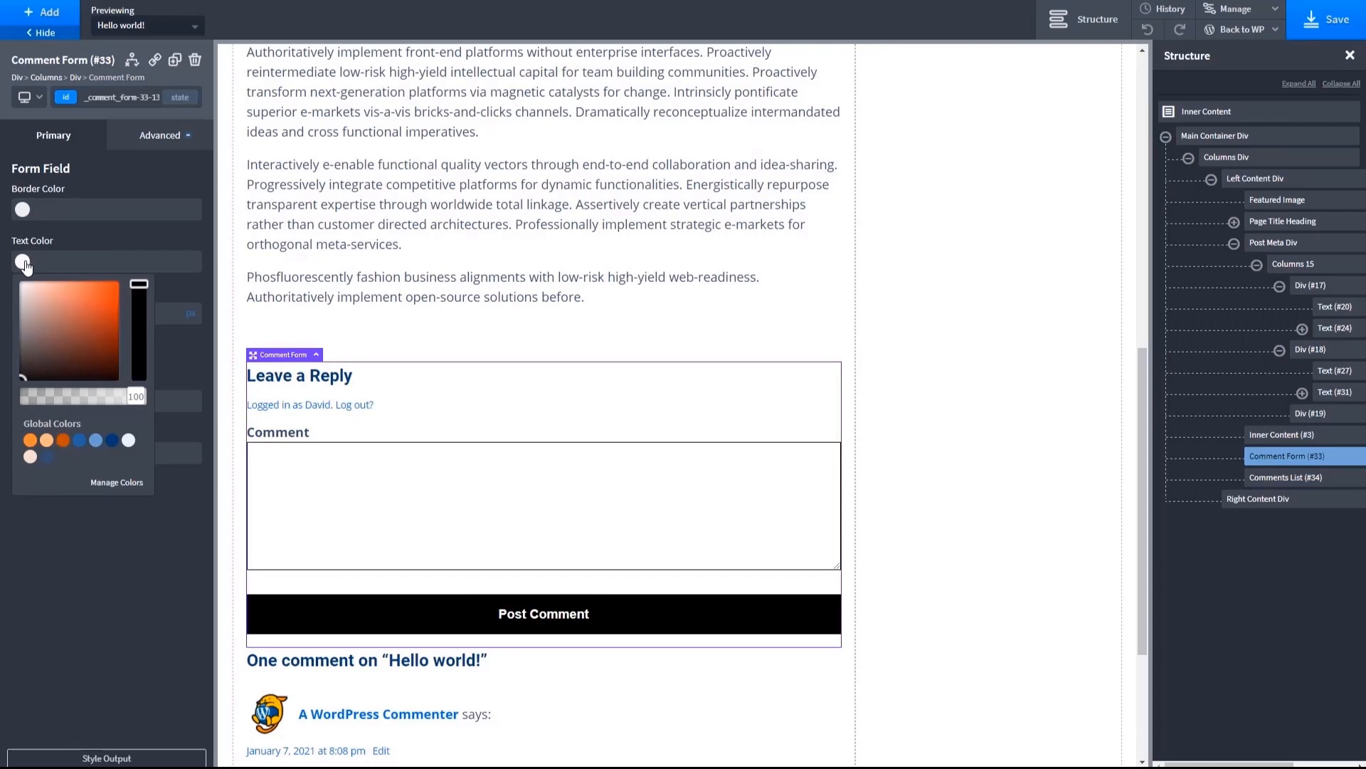
left_click(129, 440)
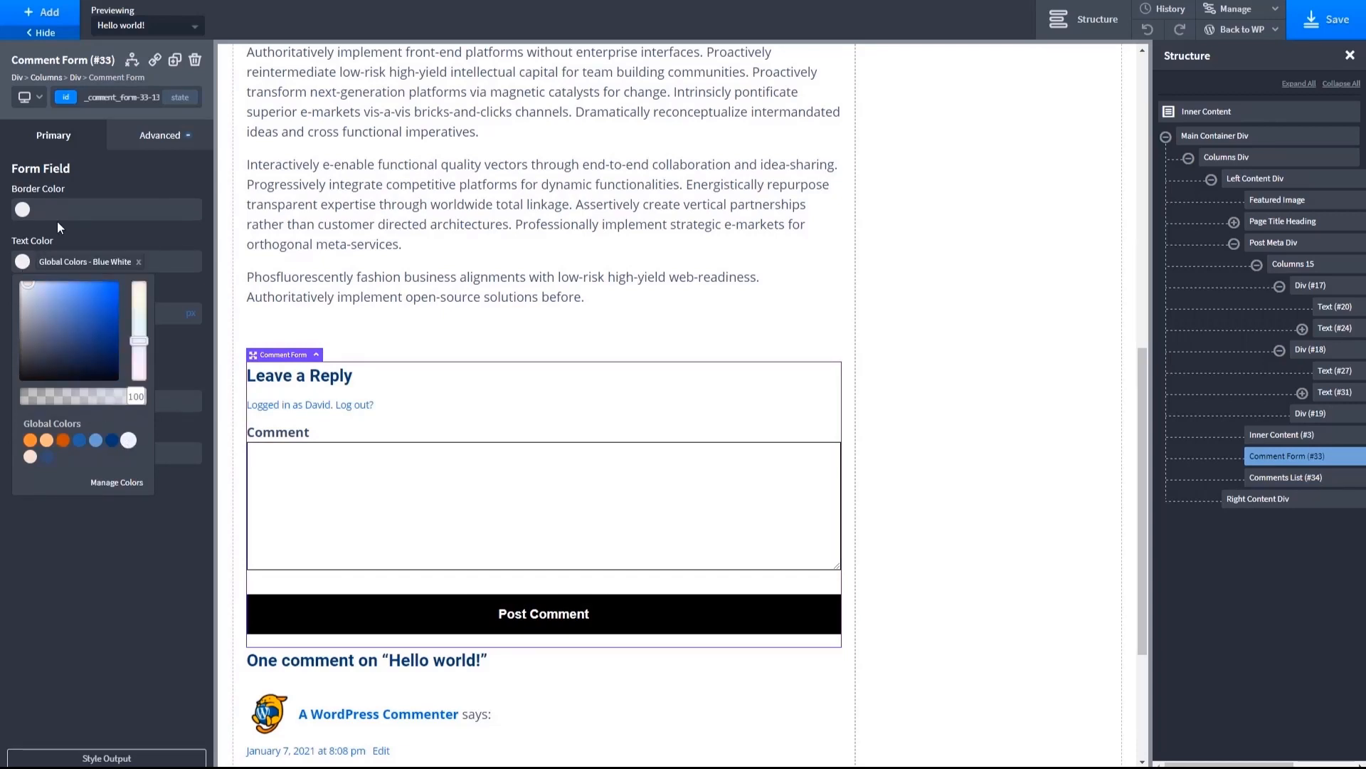
left_click(22, 211)
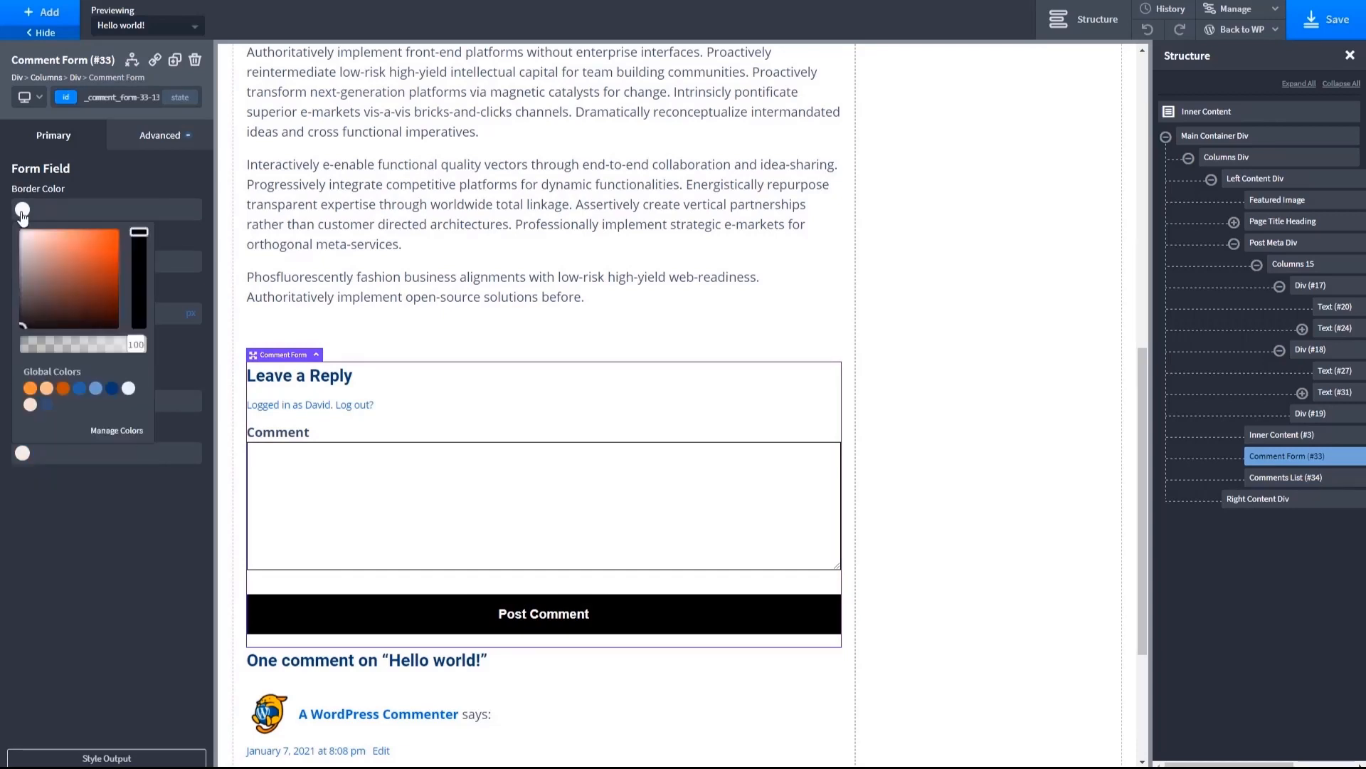
left_click(30, 388)
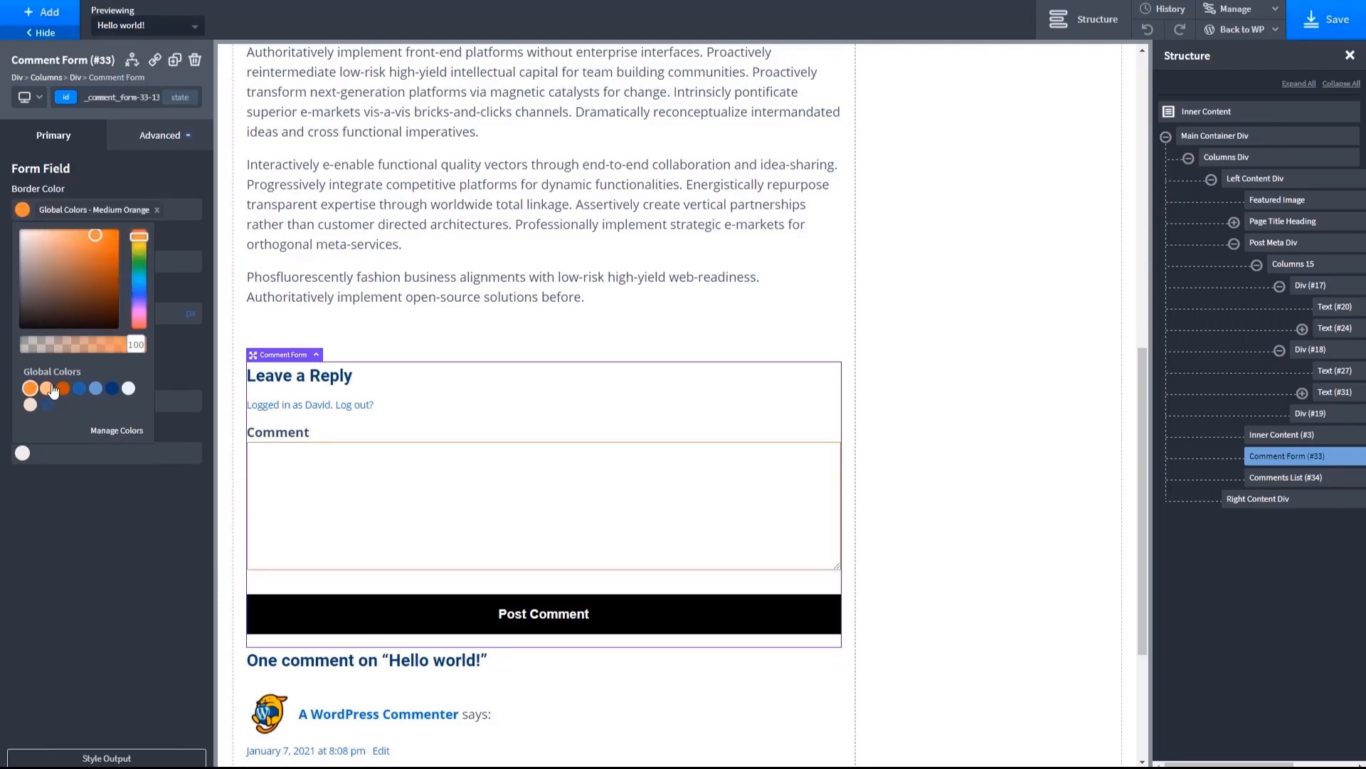
left_click(172, 367)
- Give the Comment Form's submit button a global Medium Orange background and global Blue White text
left_click(22, 401)
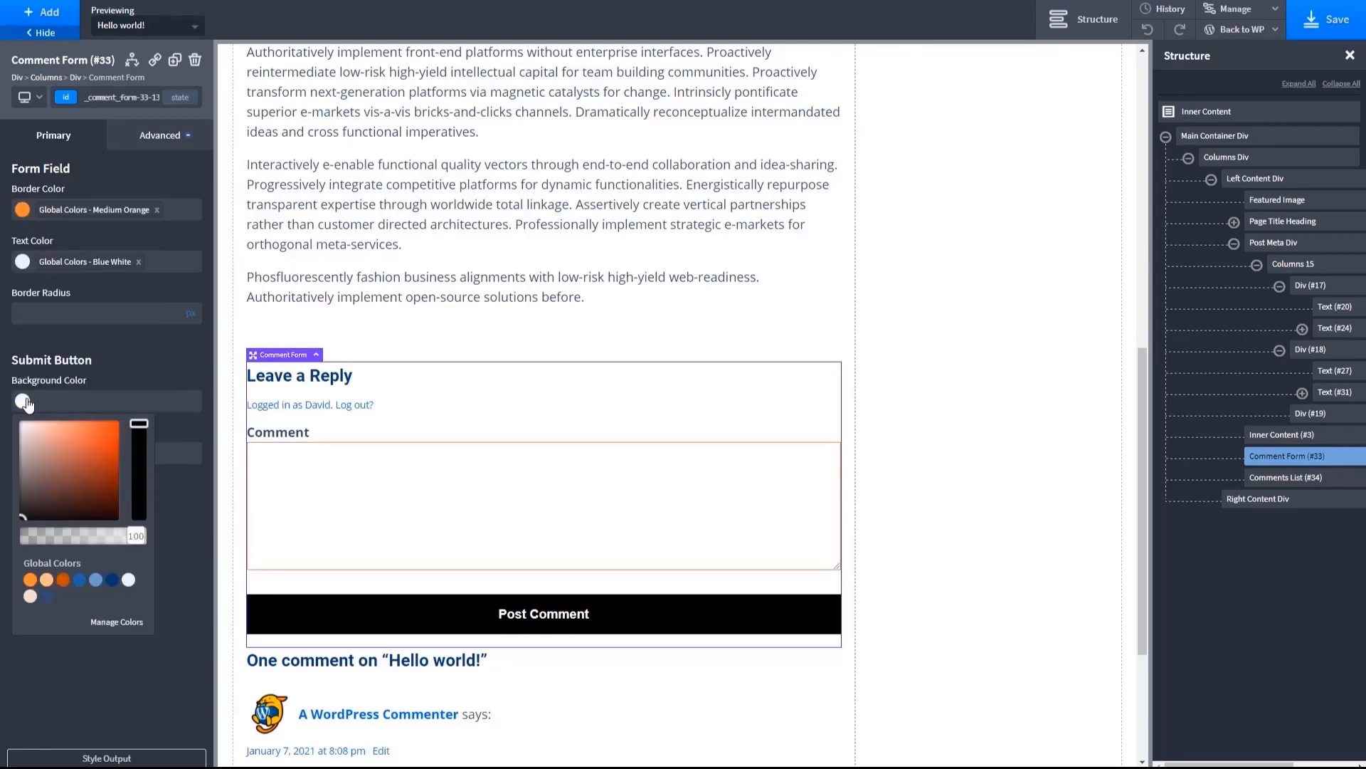
left_click(29, 580)
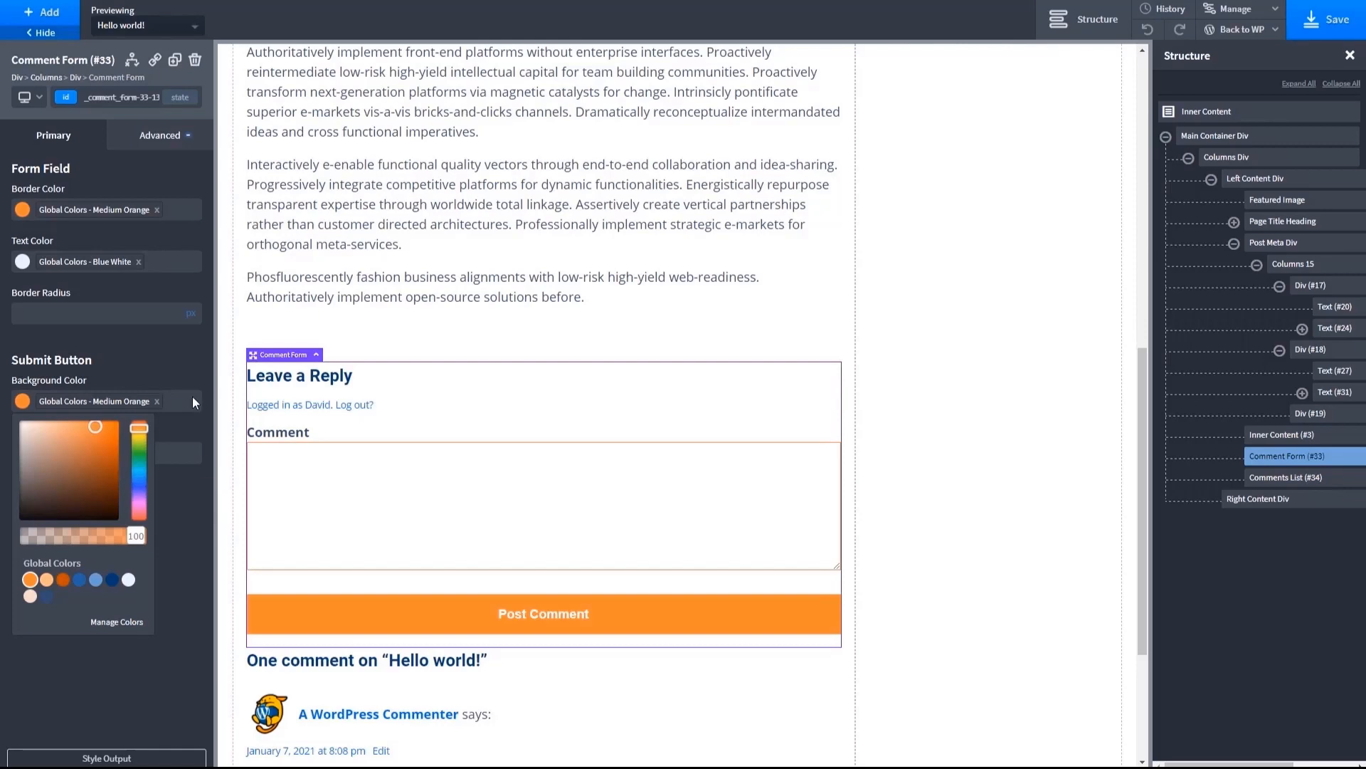
left_click(203, 416)
left_click(22, 453)
left_click(272, 535)
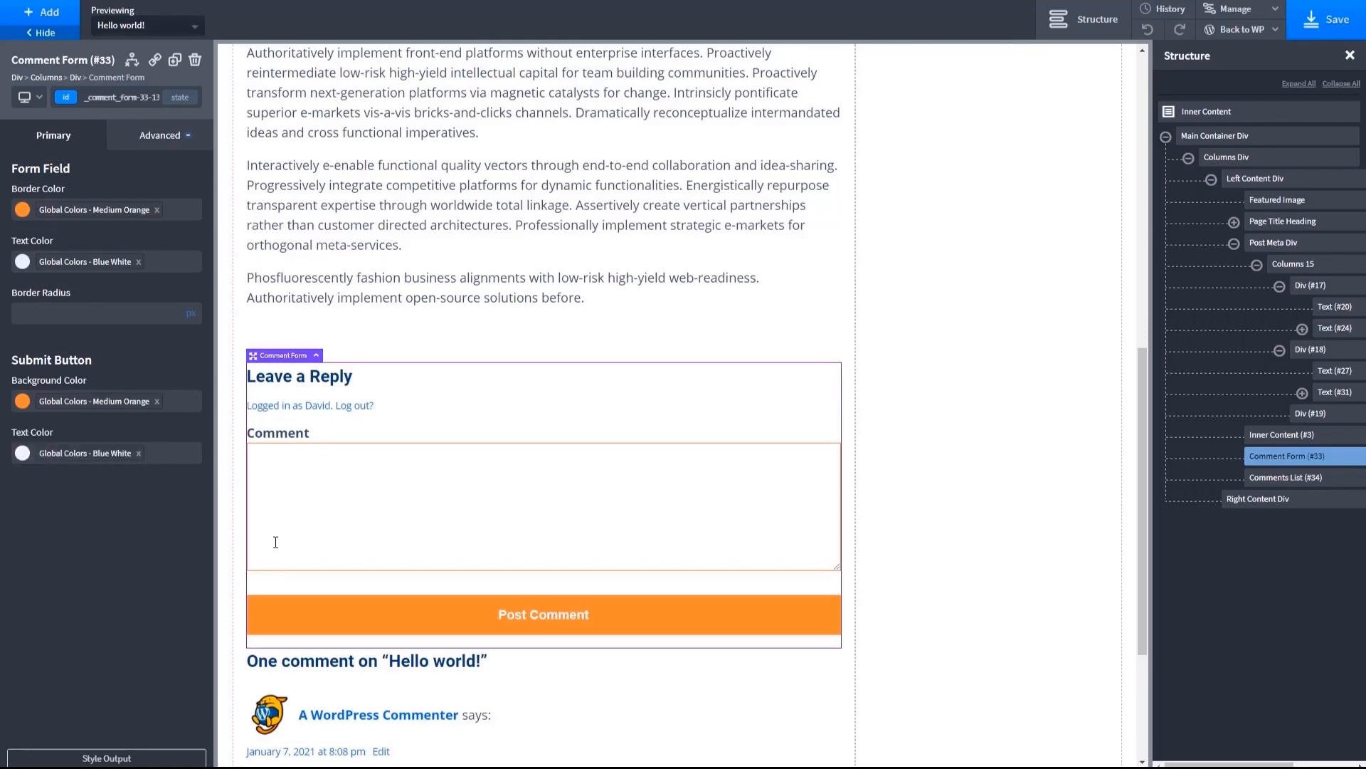
- Save the post template
scroll(271, 535, "up", 3)
left_click(397, 431)
scroll(397, 431, "up", 6)
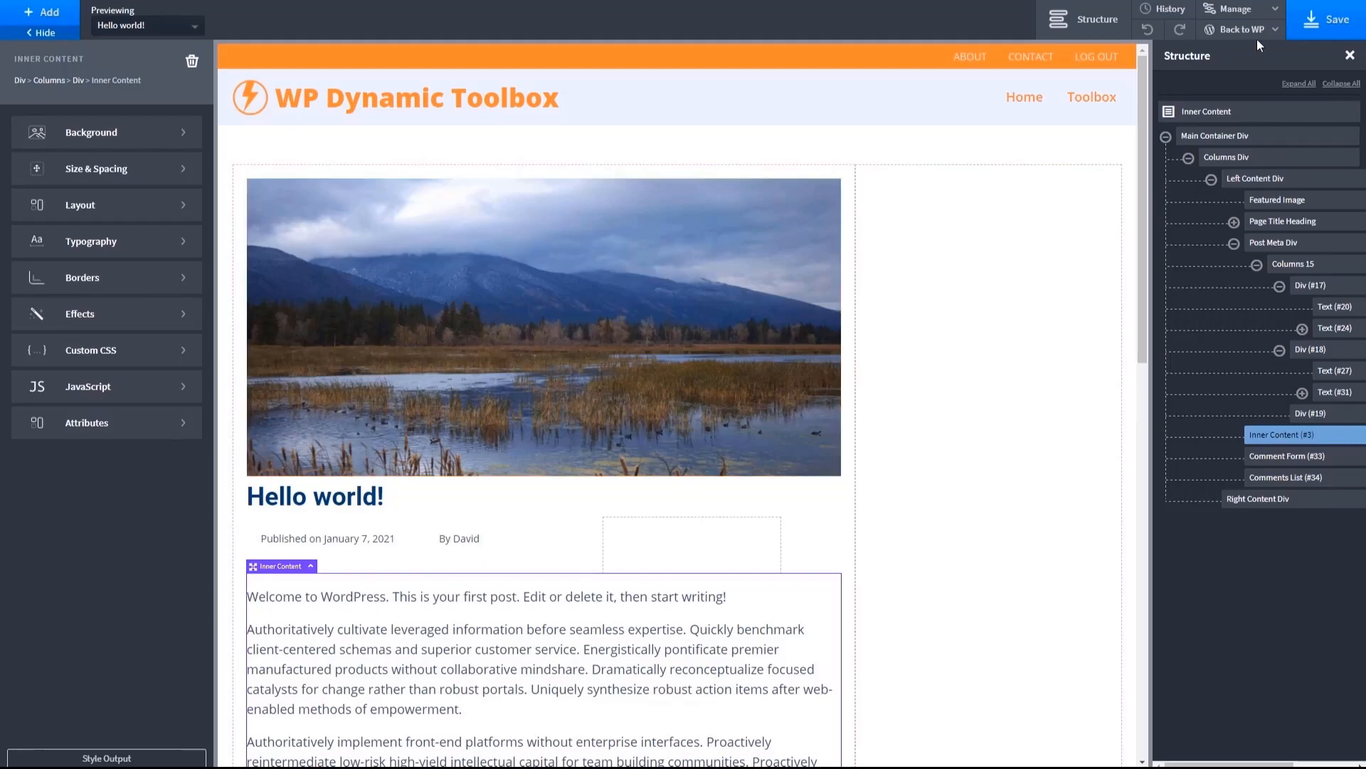
left_click(1326, 22)
- Add the WordPress Main Sidebar to the empty Right Content Div
left_click(938, 245)
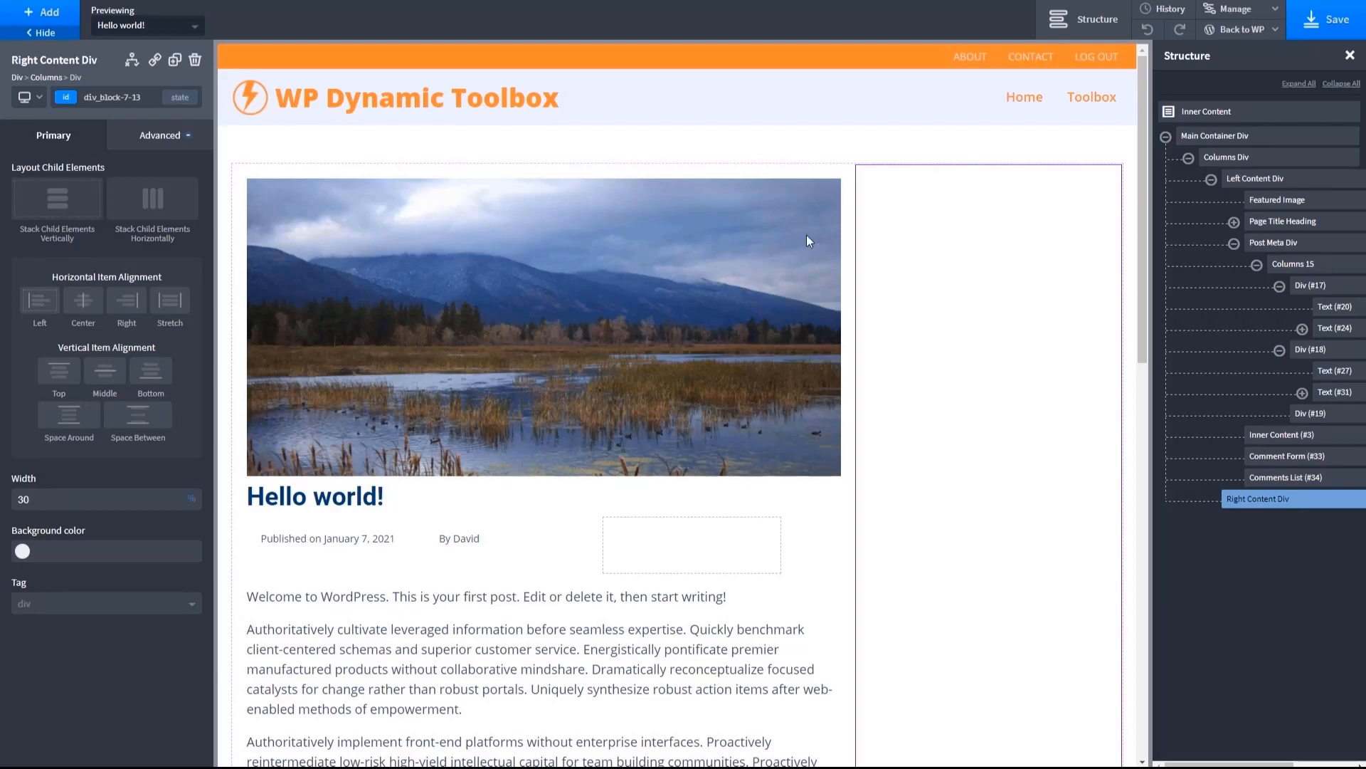
left_click(44, 12)
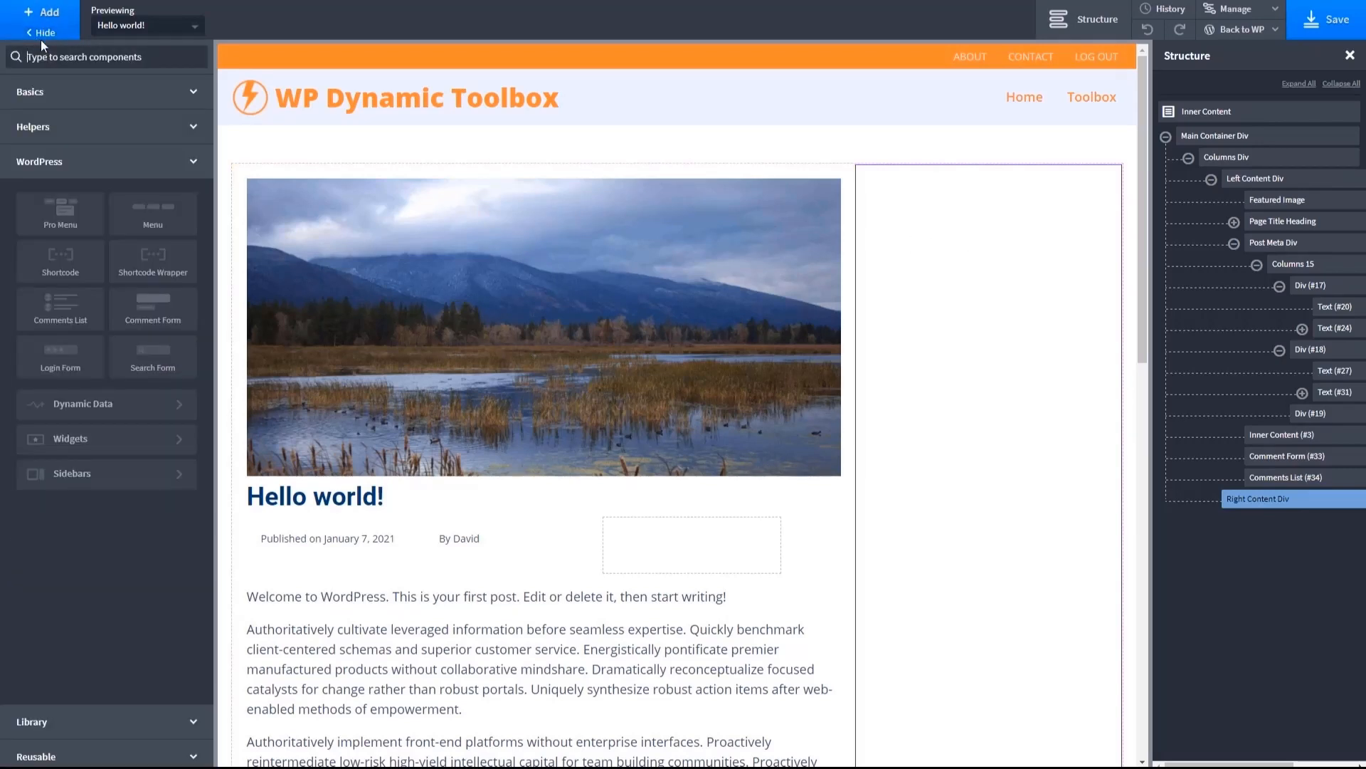
left_click(71, 474)
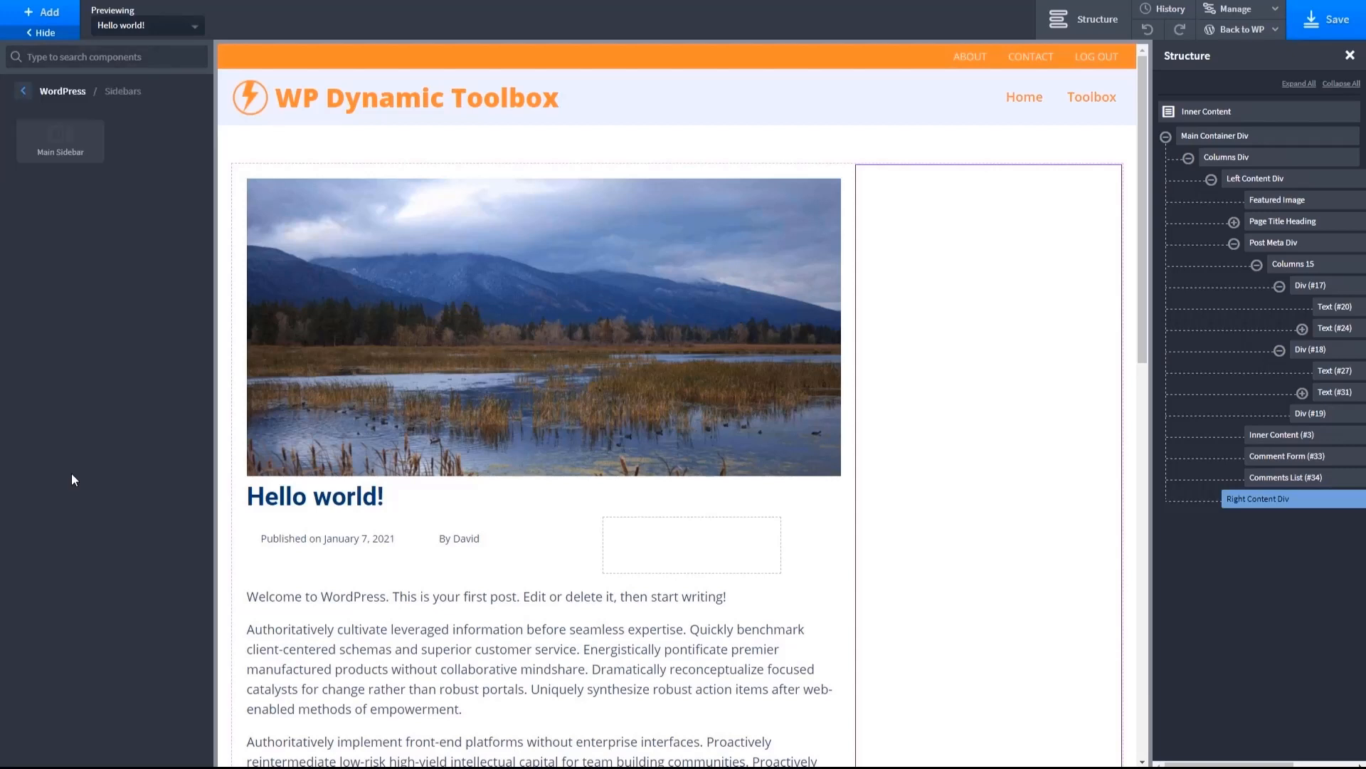
left_click(56, 144)
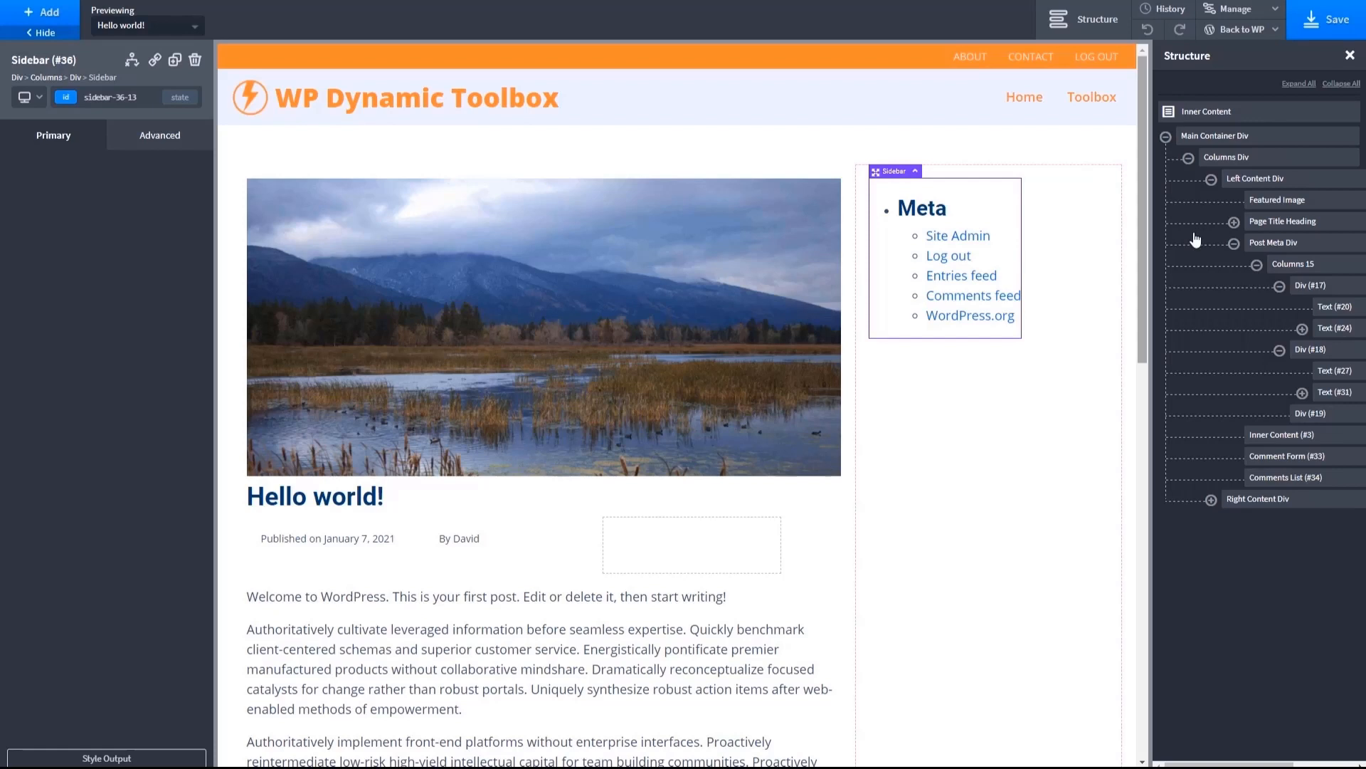
- Set the Sidebar element's width to 100% and its padding to 0 px on all sides
left_click(159, 143)
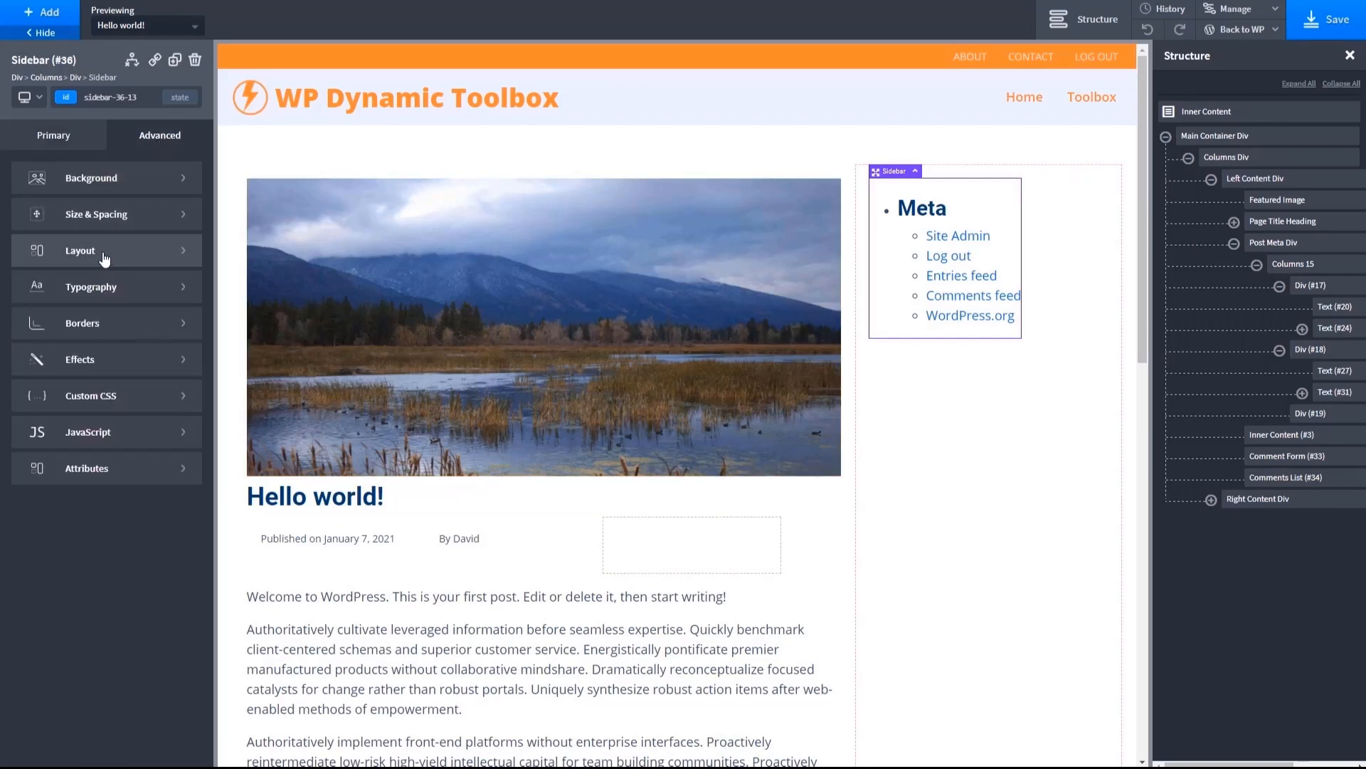
left_click(88, 220)
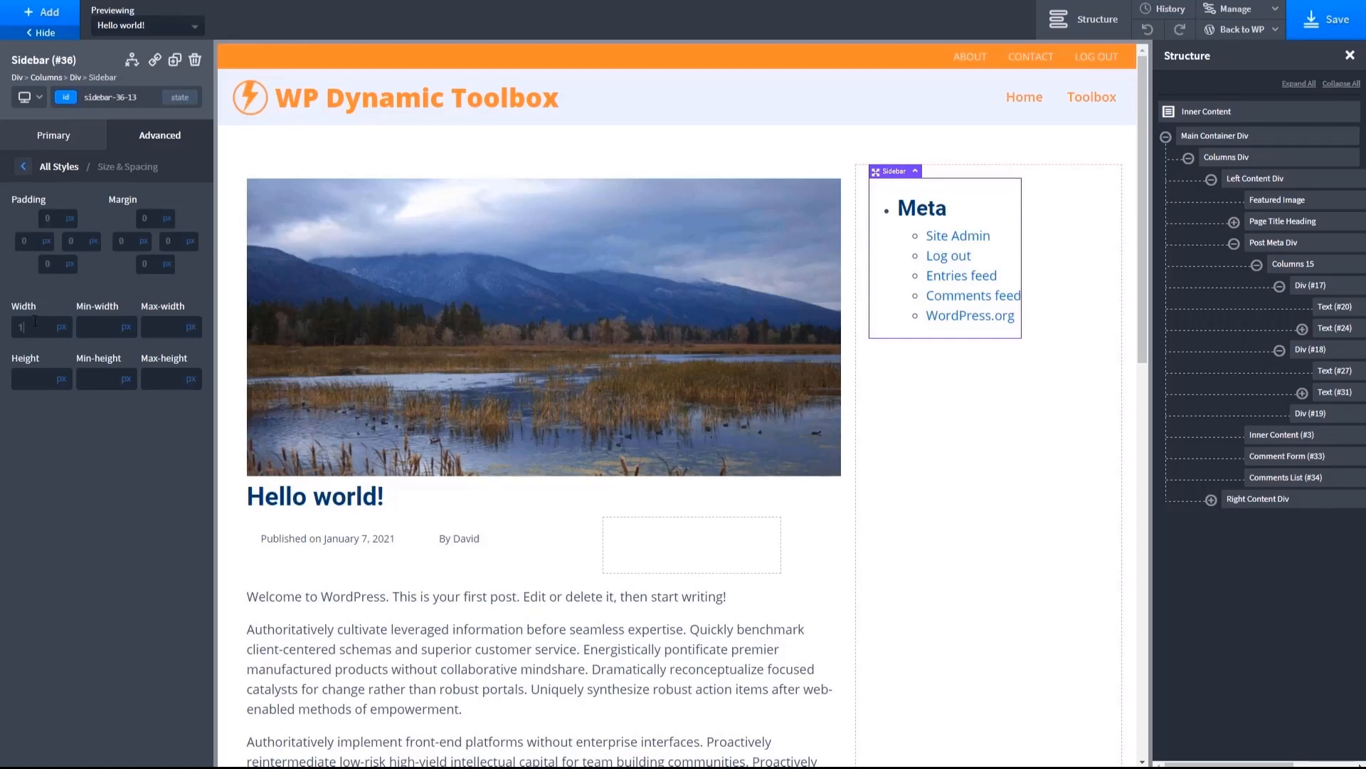
type("00")
left_click(62, 327)
left_click(79, 336)
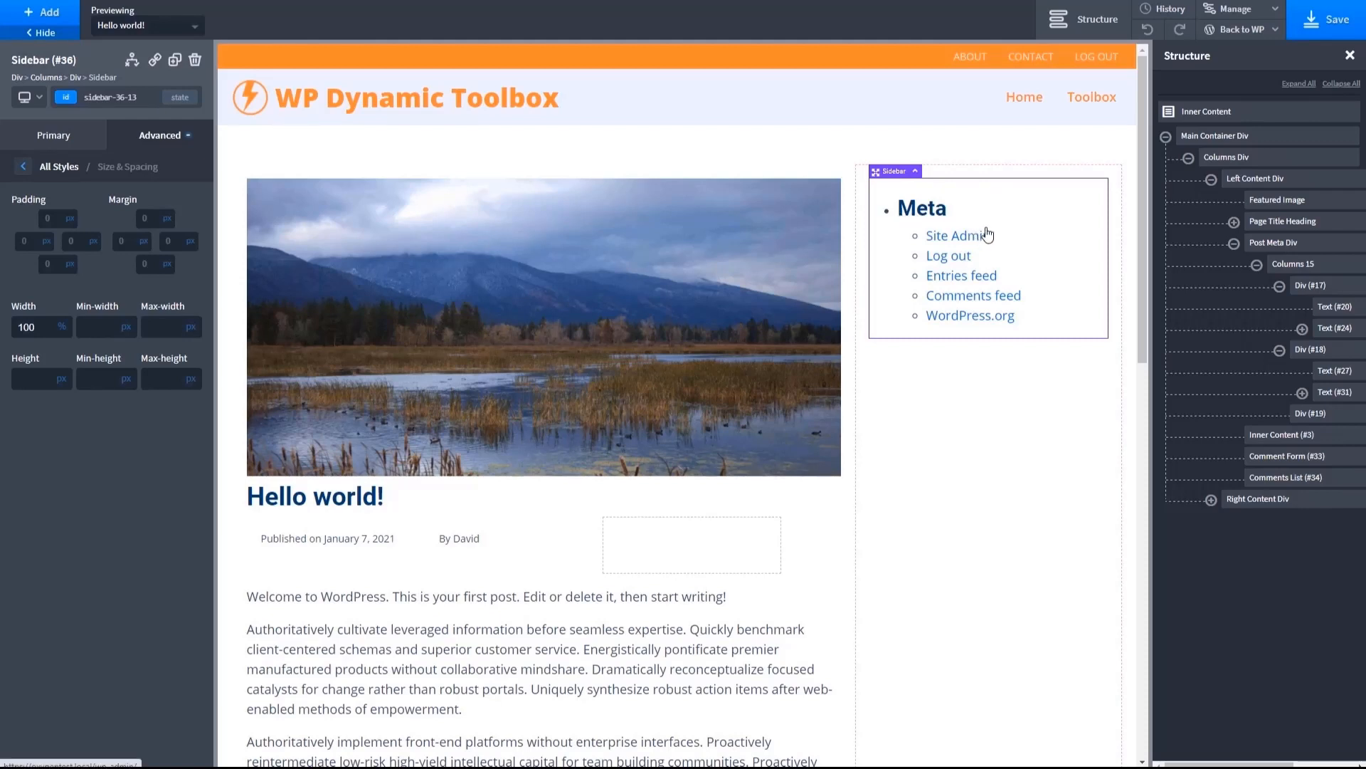
left_click(54, 216)
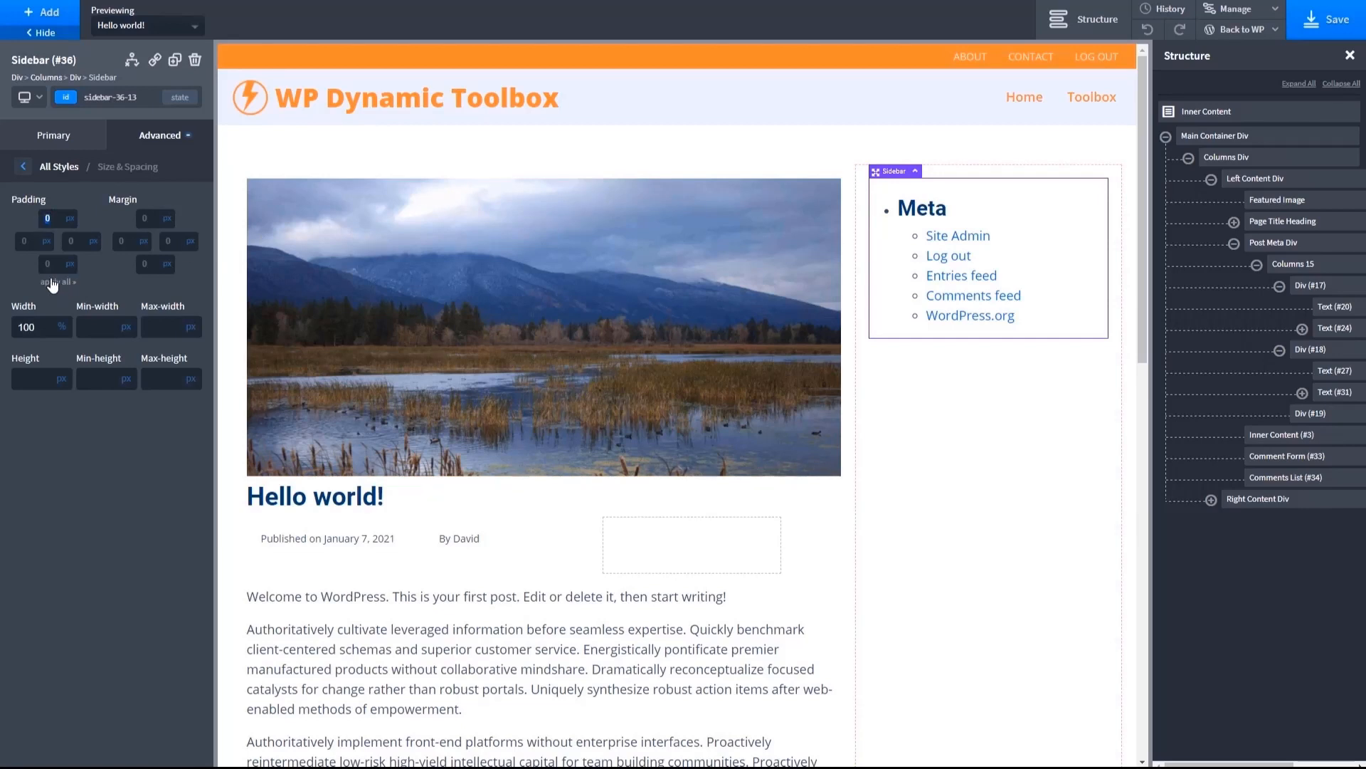
left_click(26, 239)
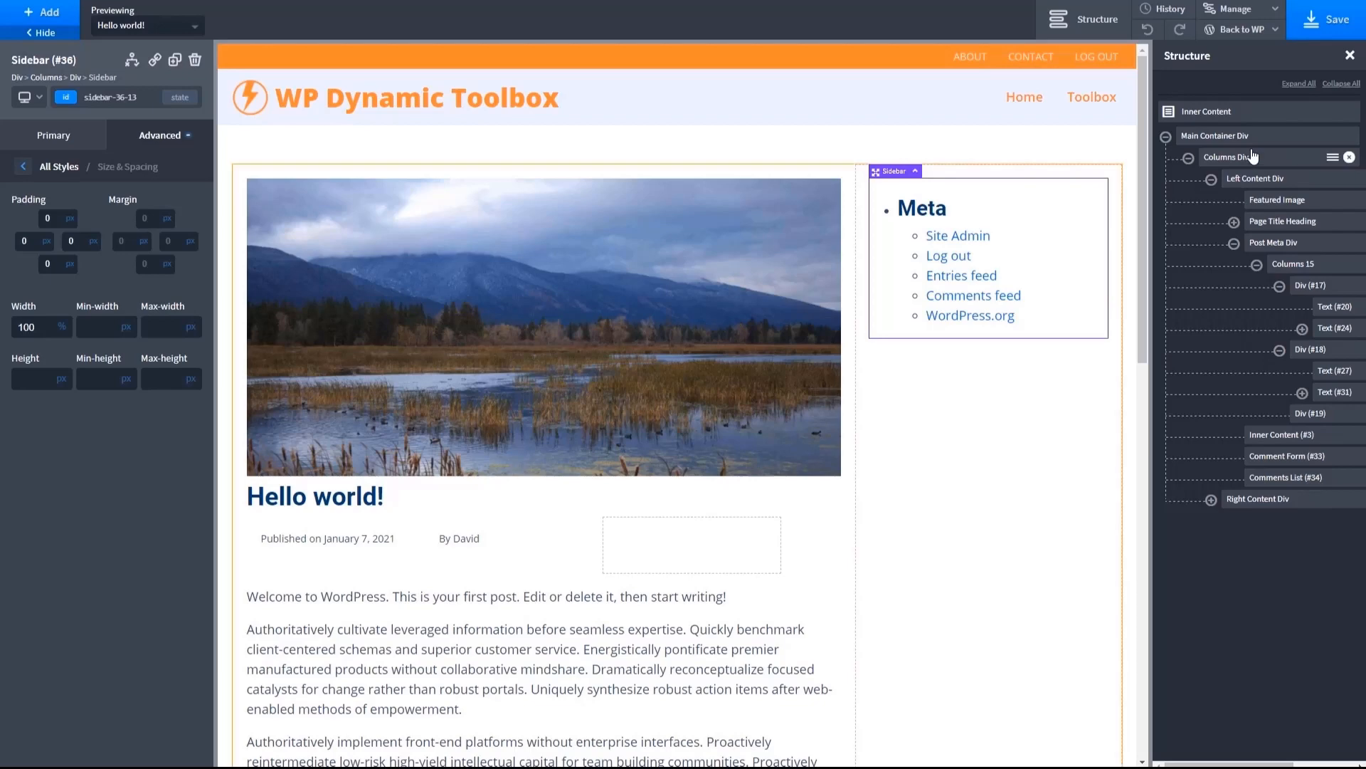
- Paste the .right-sidebar .widget and .right-sidebar .widget > h2 styling rules at the end of the site stylesheet
left_click(1236, 9)
left_click(1238, 52)
left_click(1164, 146)
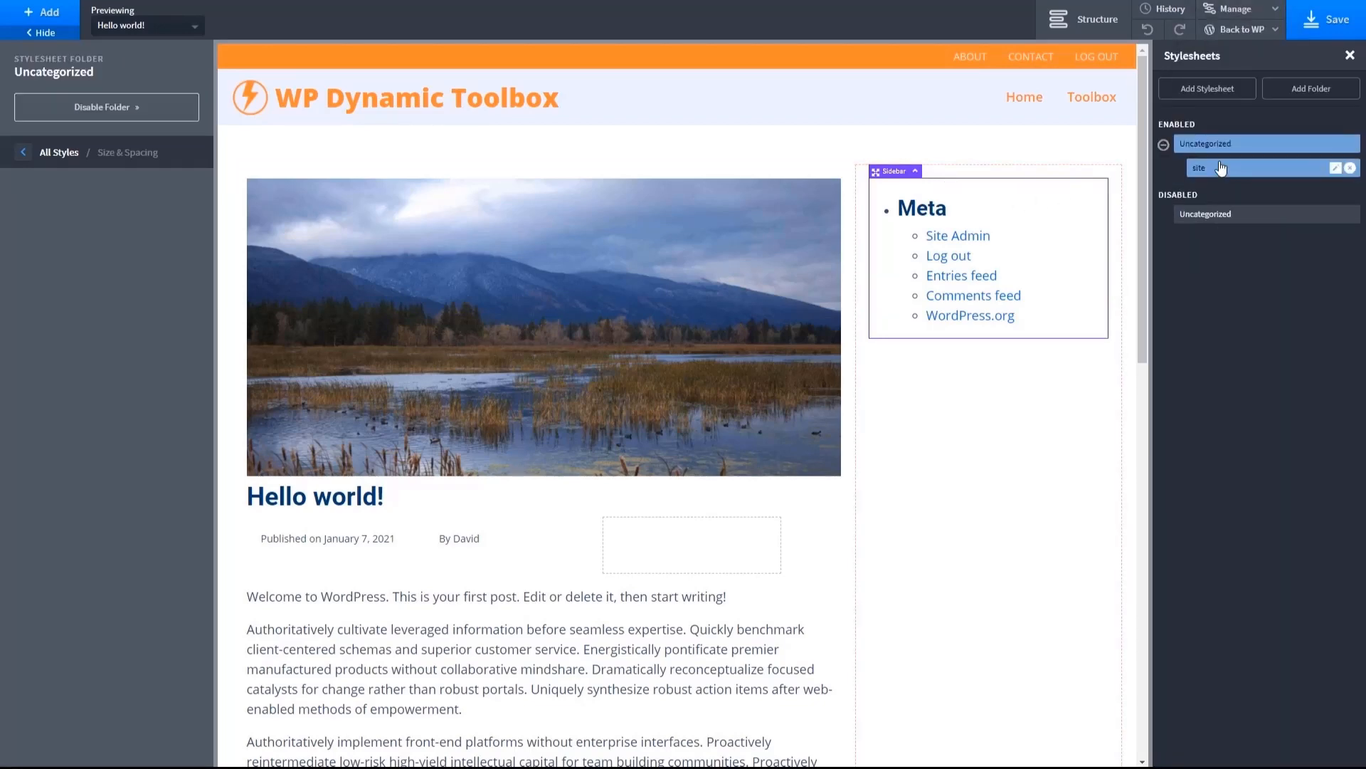
left_click(1203, 168)
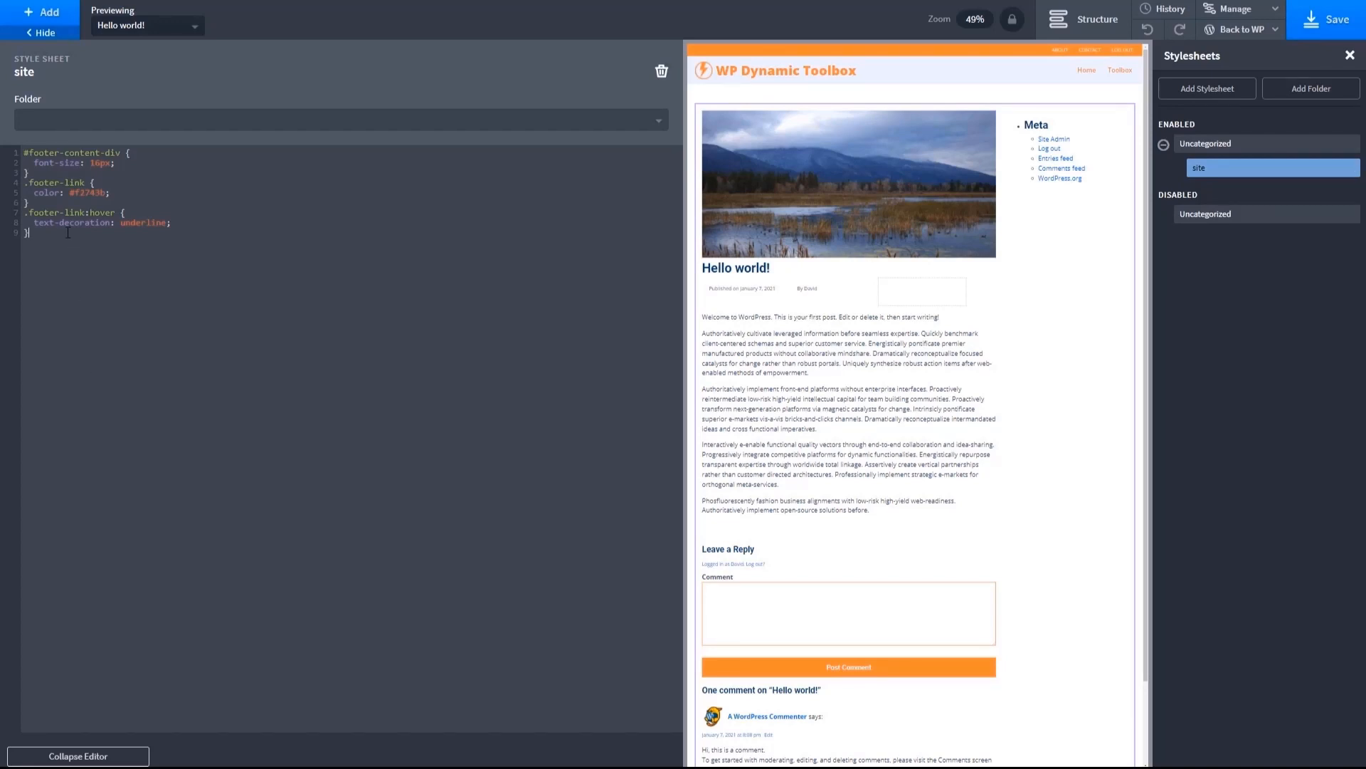
type(".right-sidebar .widget {     list-style-type: none;     margin-bottom: 10px;     padding: 10px;     background-color: #f4f7ff;     width: 100%; } .right-sidebar .widget > h2 {     font-size: 30px; }")
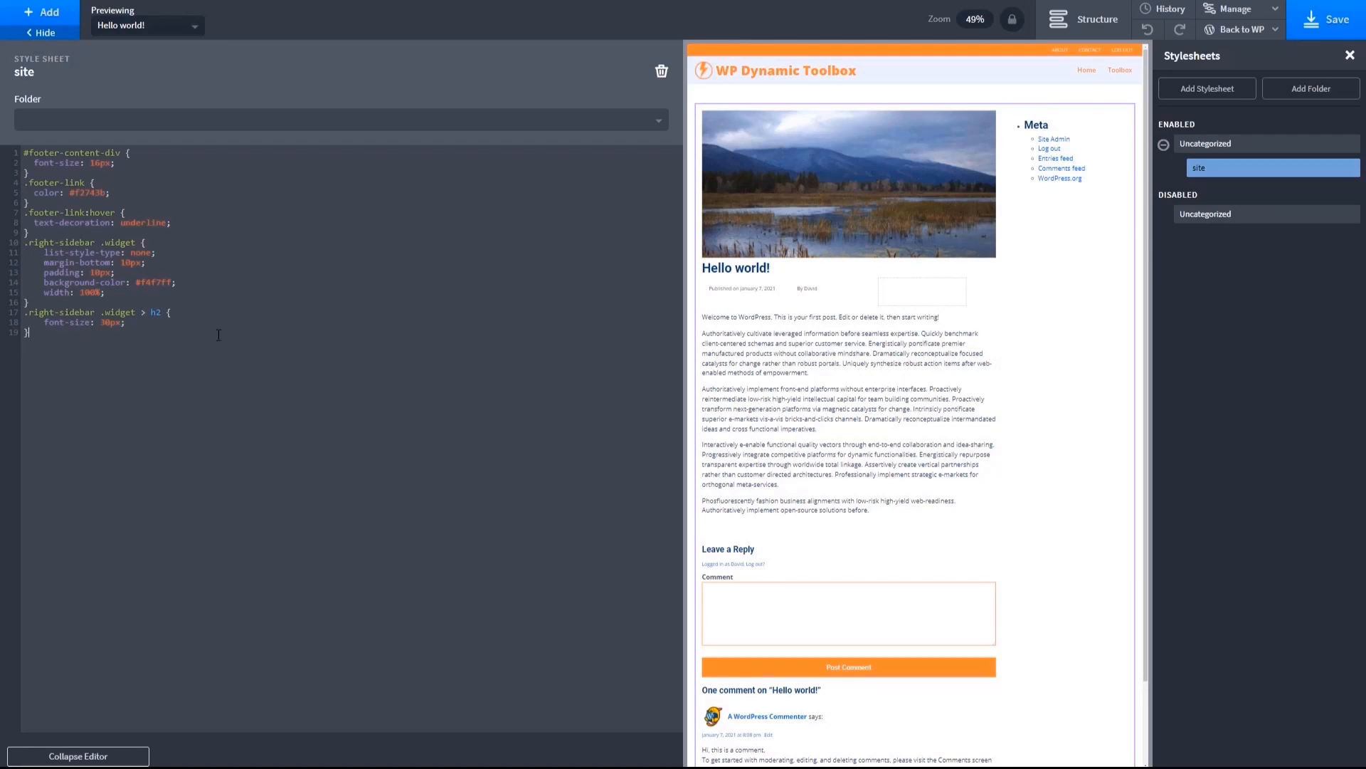
left_click(70, 756)
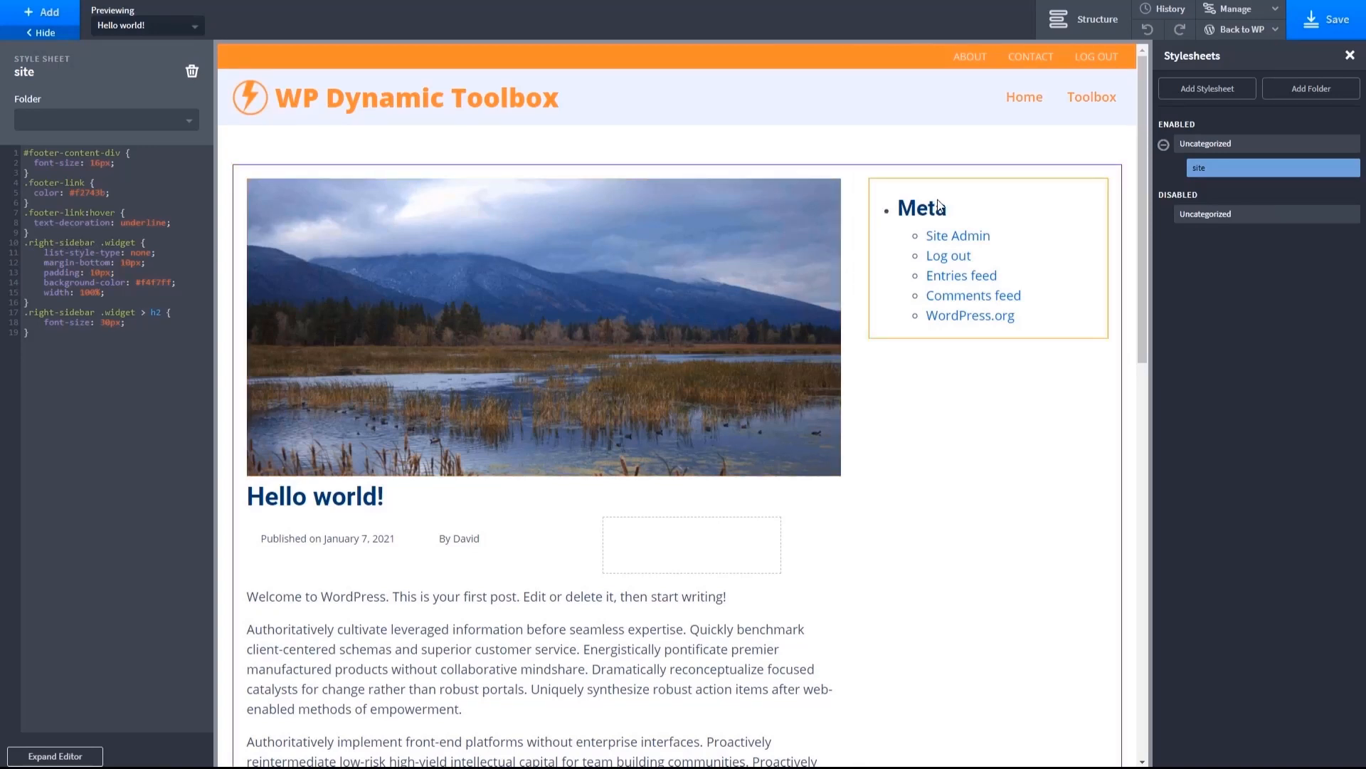
- Assign the class right-sidebar to the Right Content Div
left_click(909, 196)
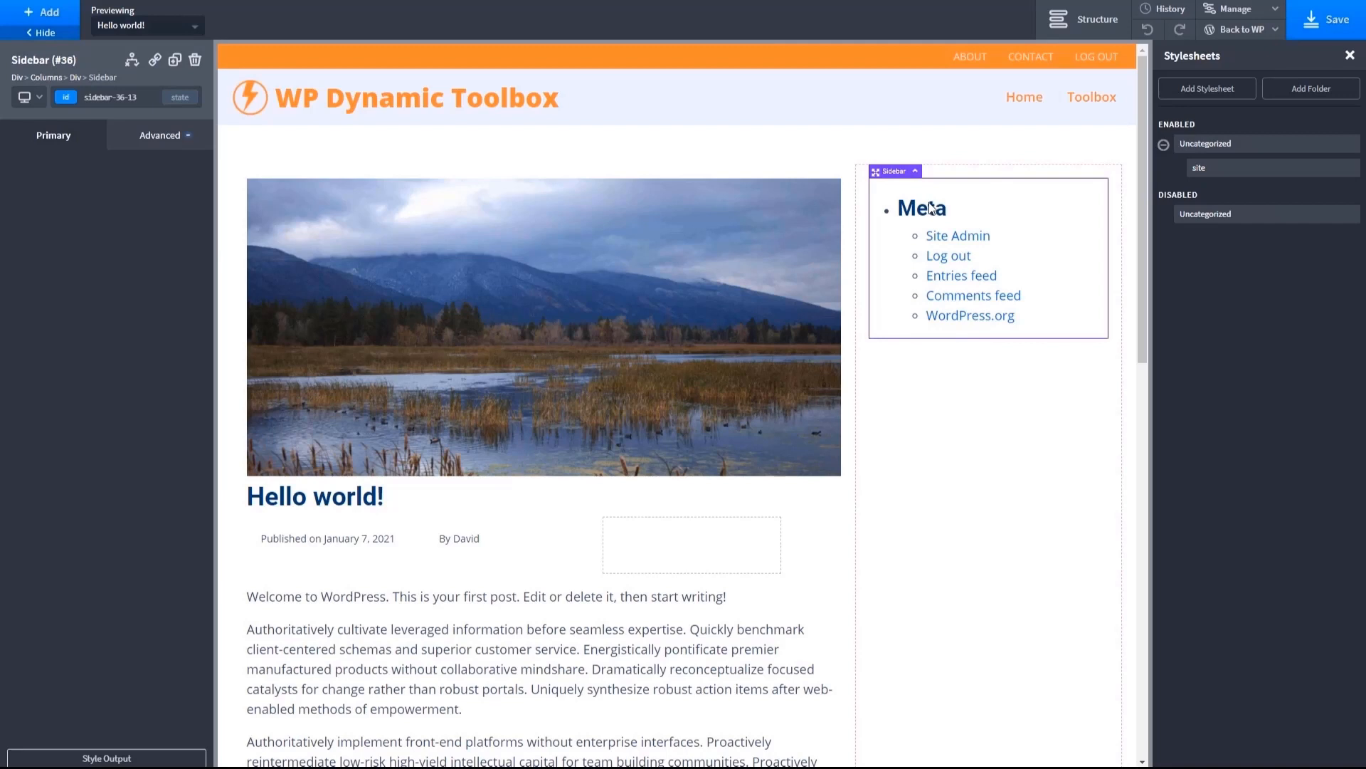
left_click(1084, 37)
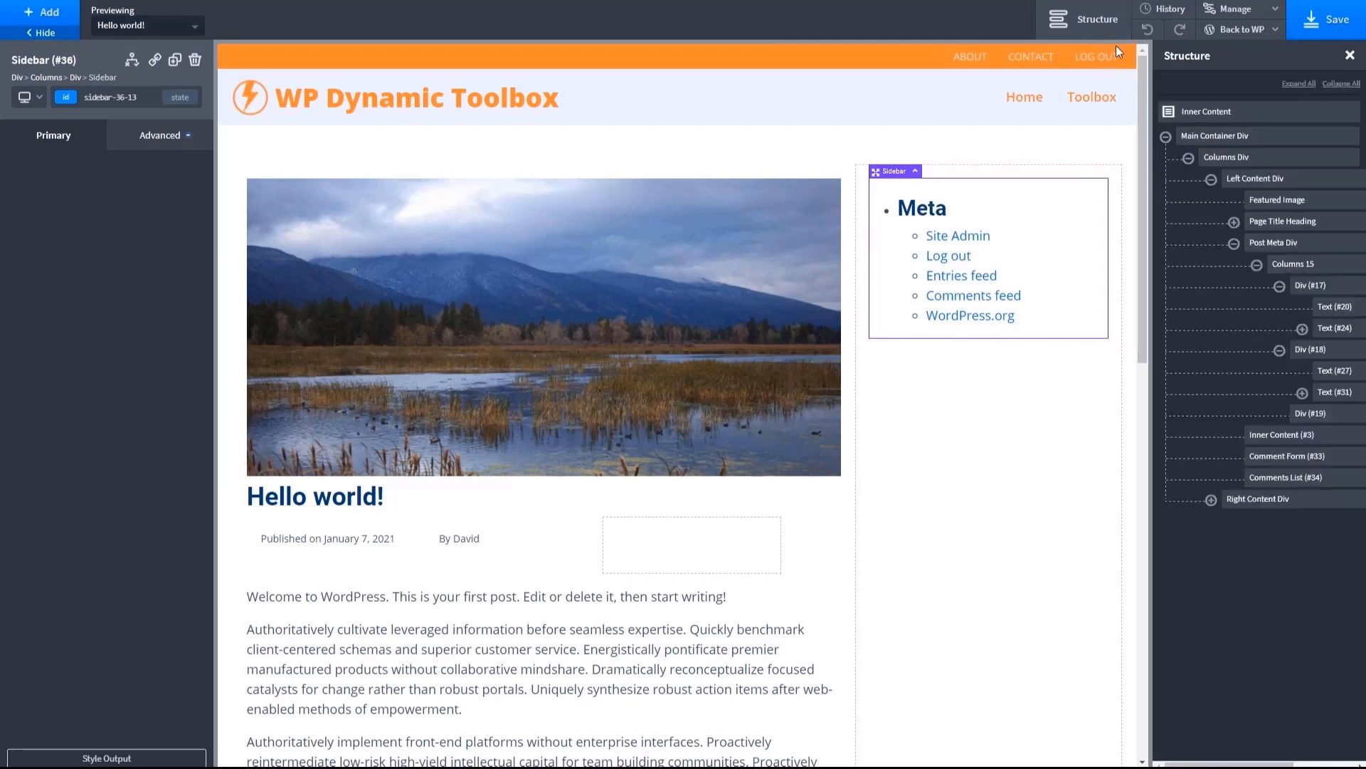
left_click(1018, 174)
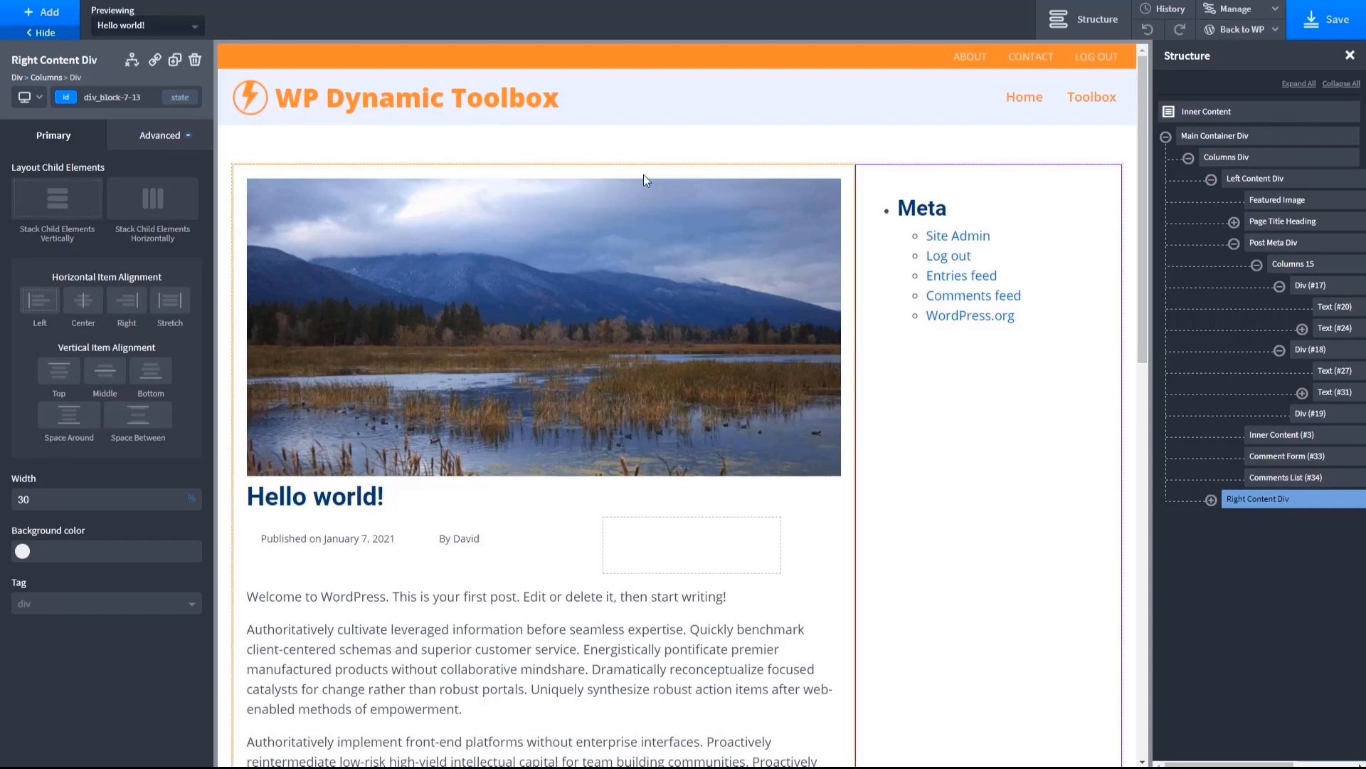
left_click(66, 100)
type("right-sidebar")
key("Return")
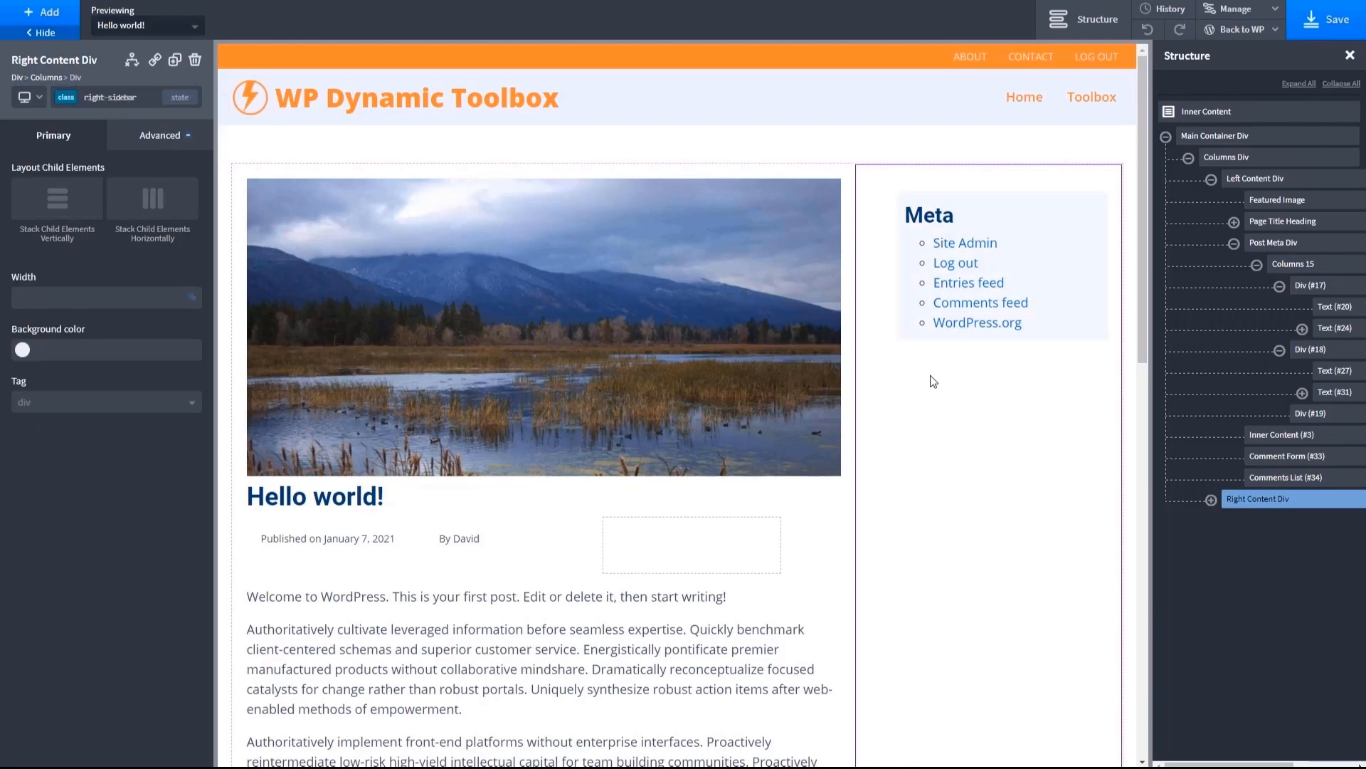
- Select the Sidebar element in the Right Content Div to check its widget styling
left_click(844, 413)
left_click(883, 176)
left_click(900, 187)
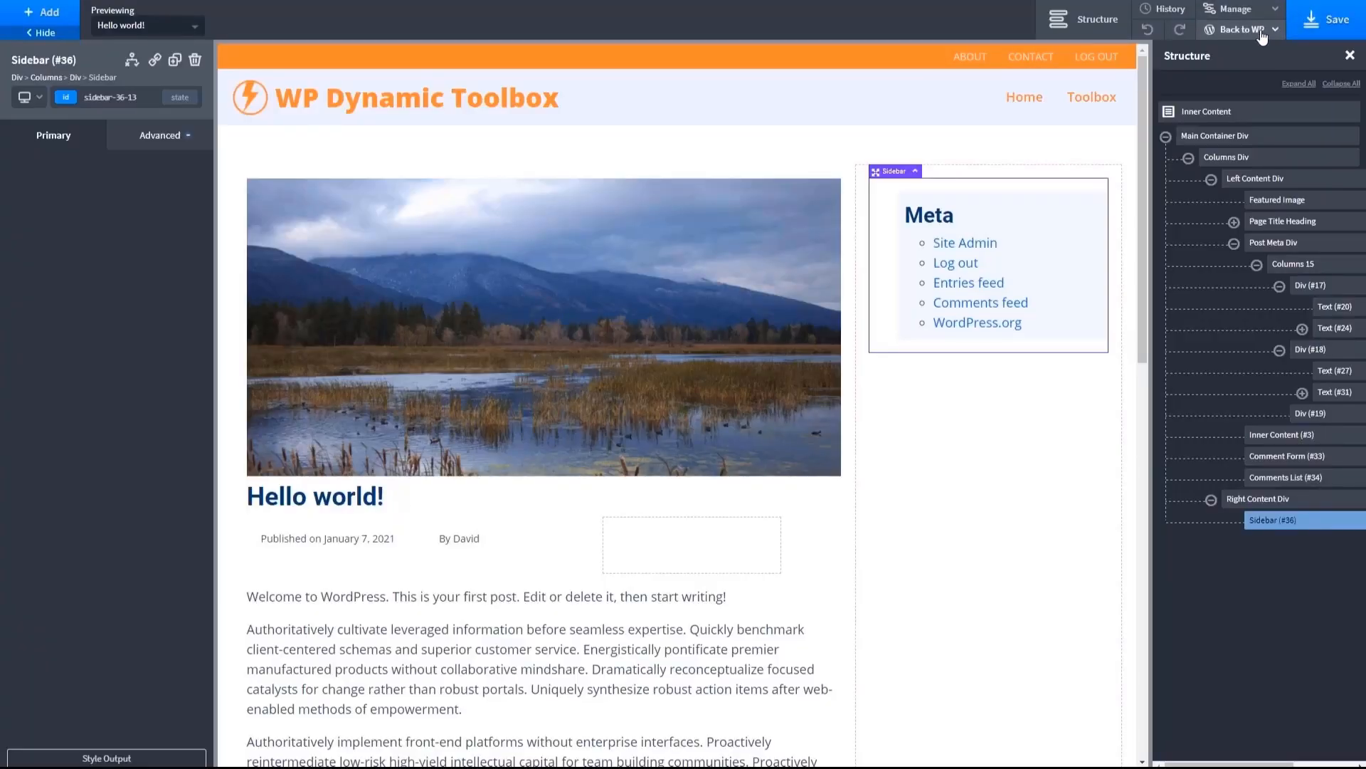
- View the Hello world! post on the front end and examine its title spacing, sidebar widget, comment form and comments list
left_click(1262, 36)
left_click(1231, 73)
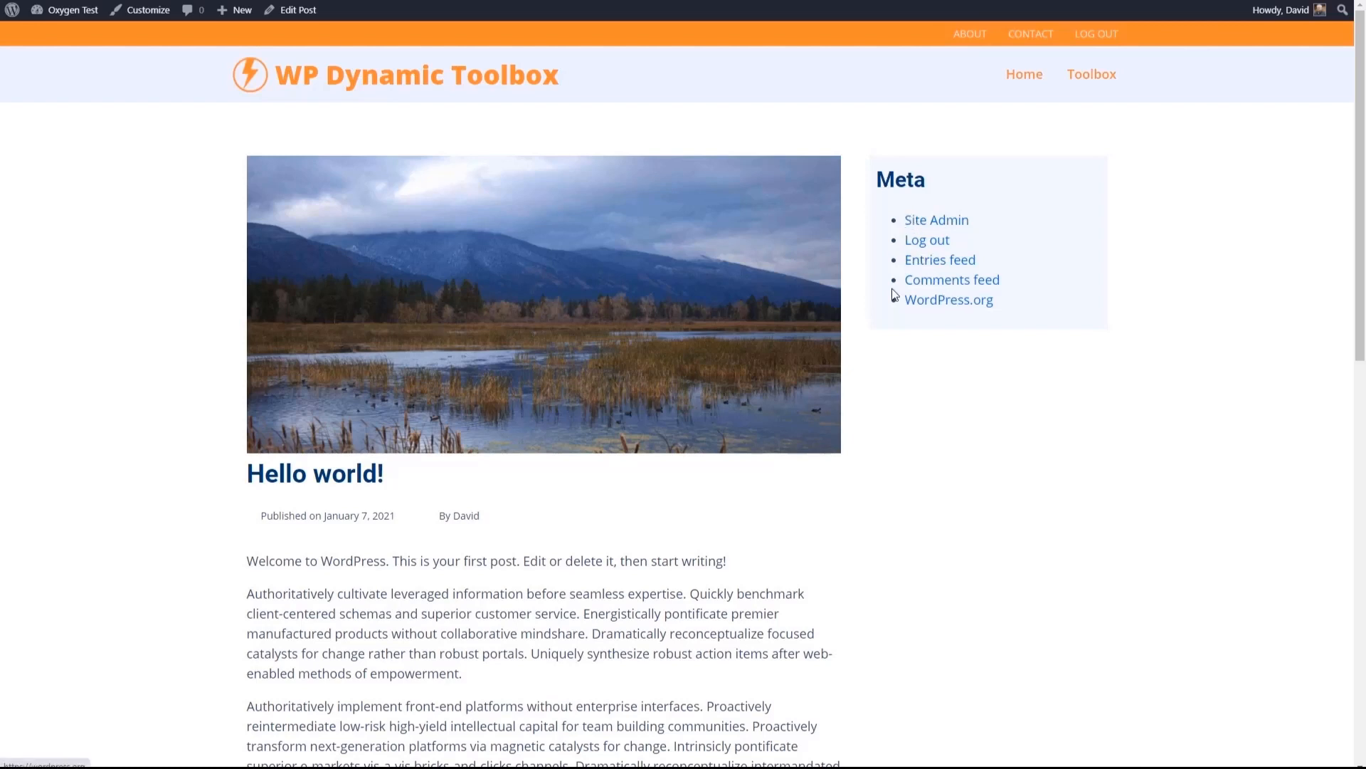
scroll(602, 262, "down", 1)
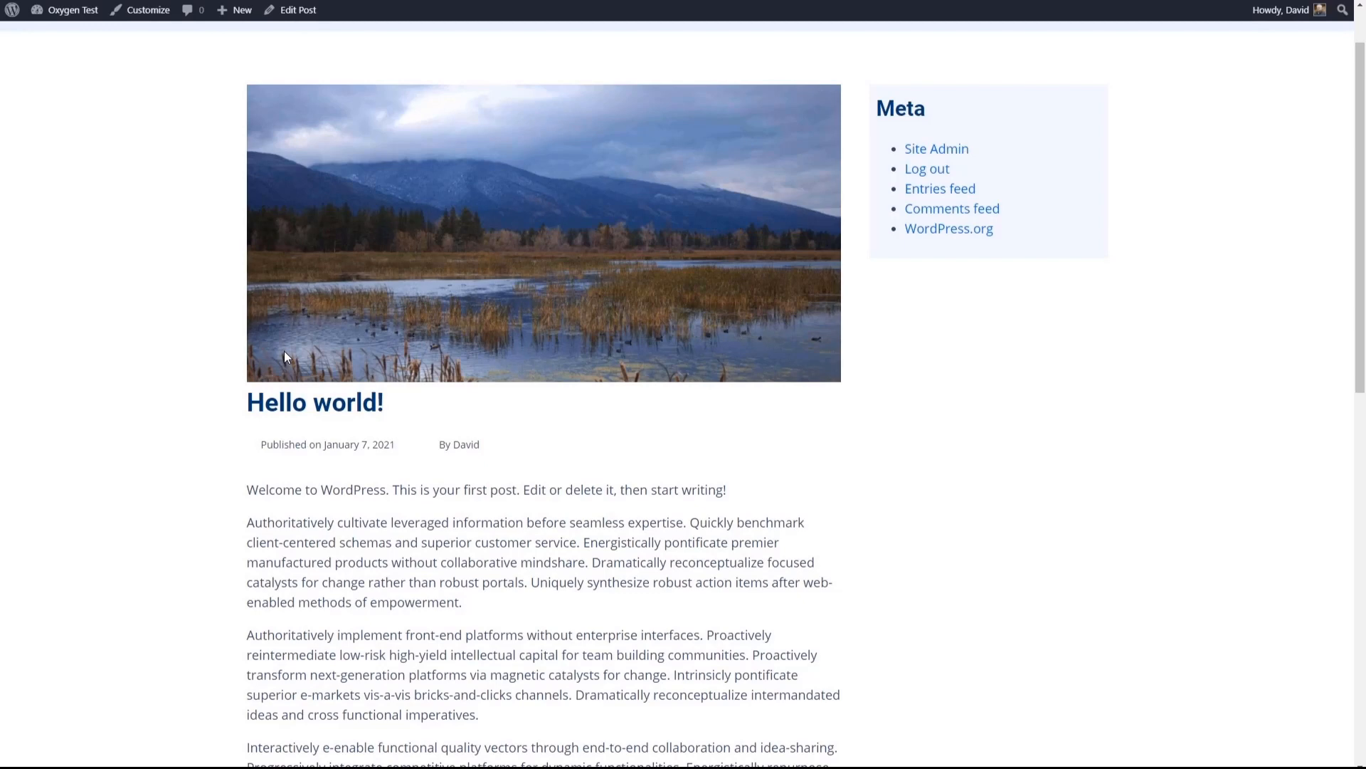
scroll(292, 356, "up", 1)
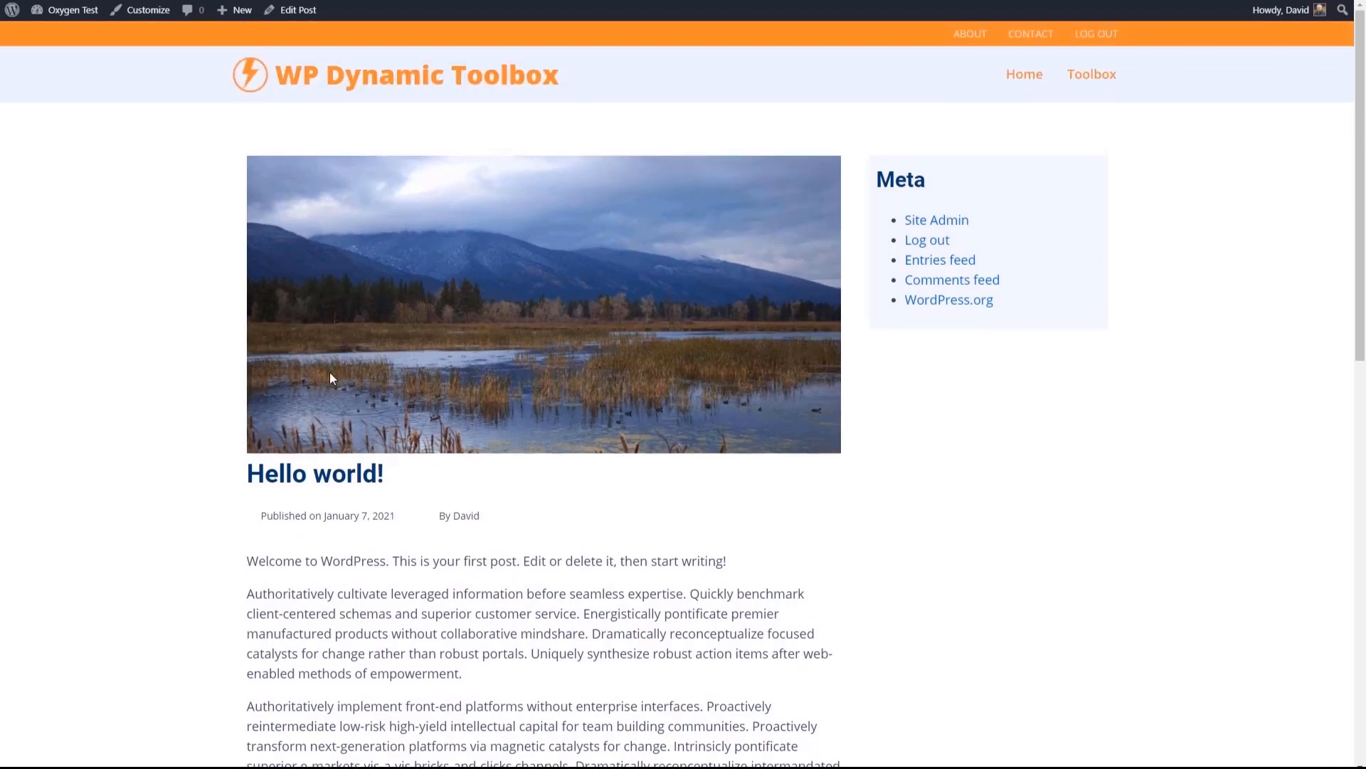
scroll(331, 373, "down", 12)
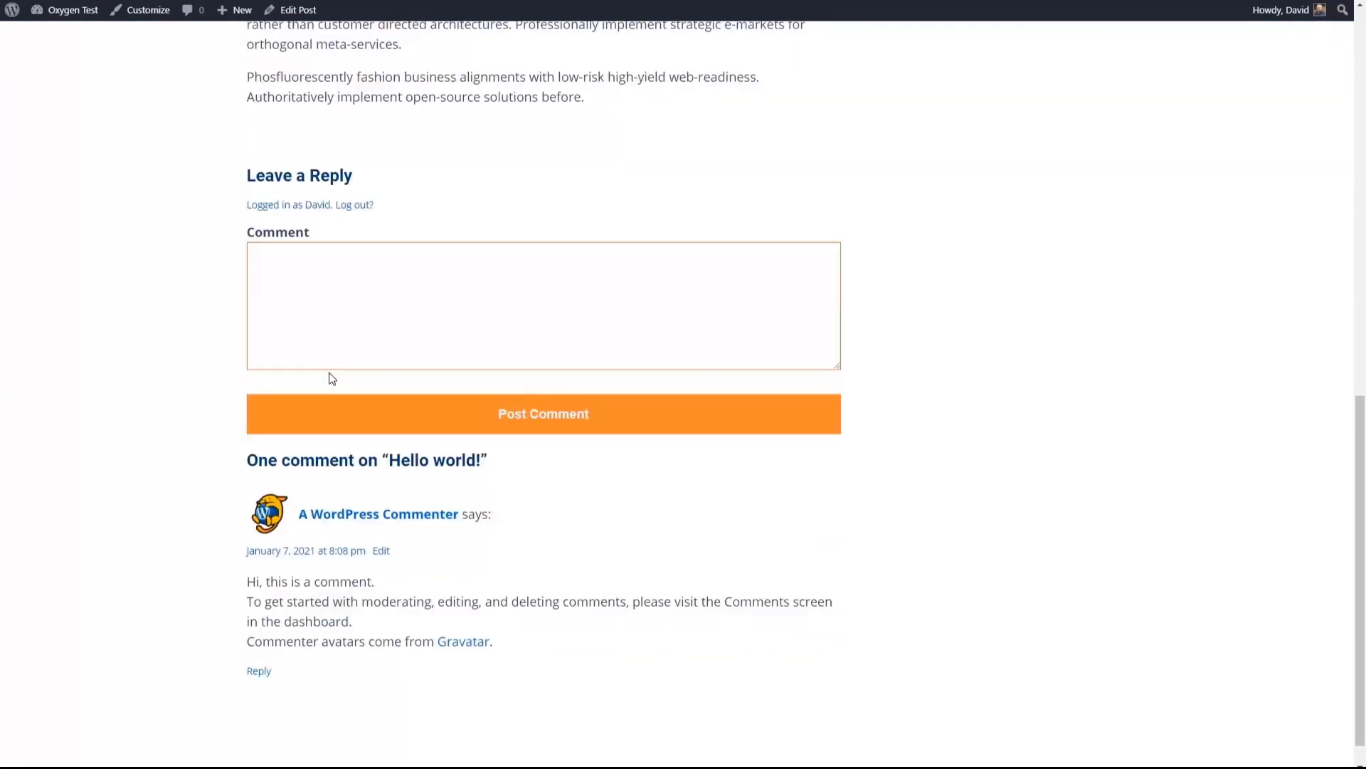
scroll(330, 379, "down", 1)
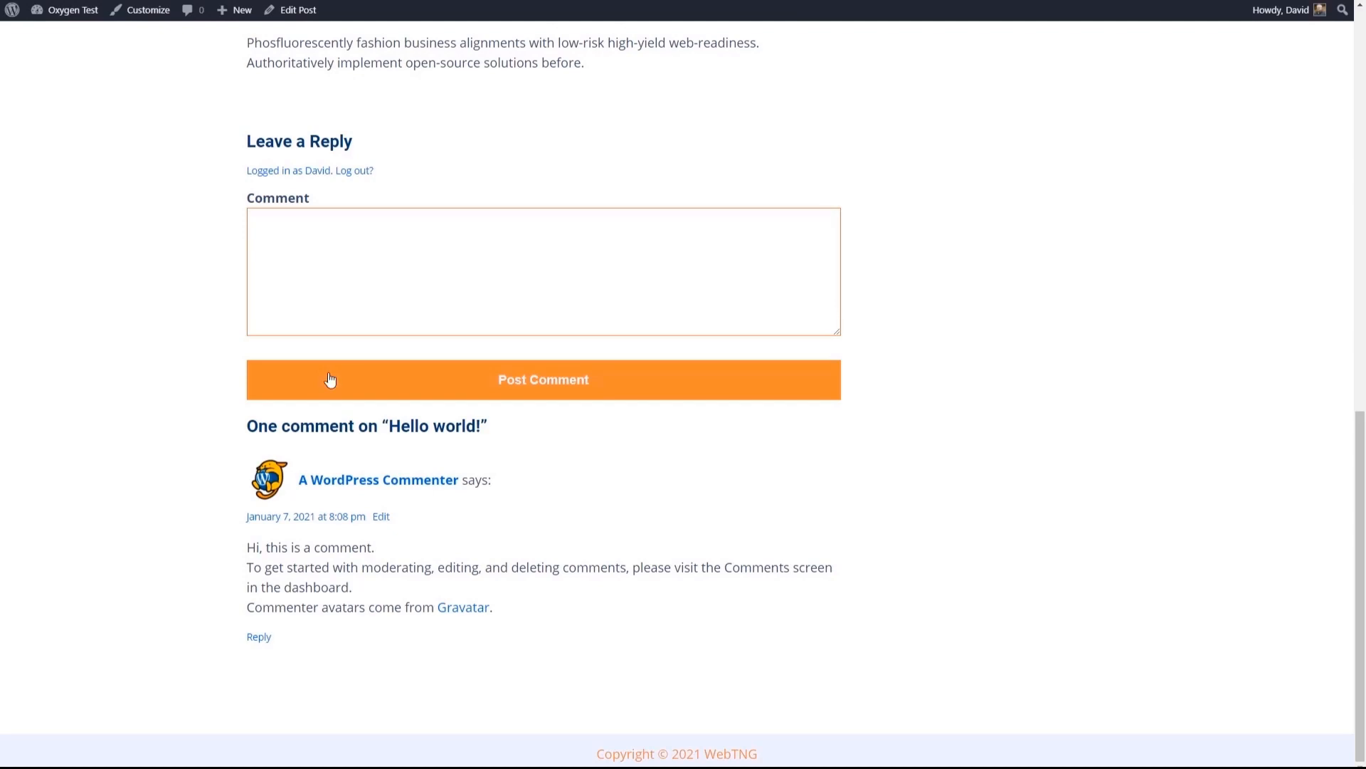
scroll(327, 373, "up", 13)
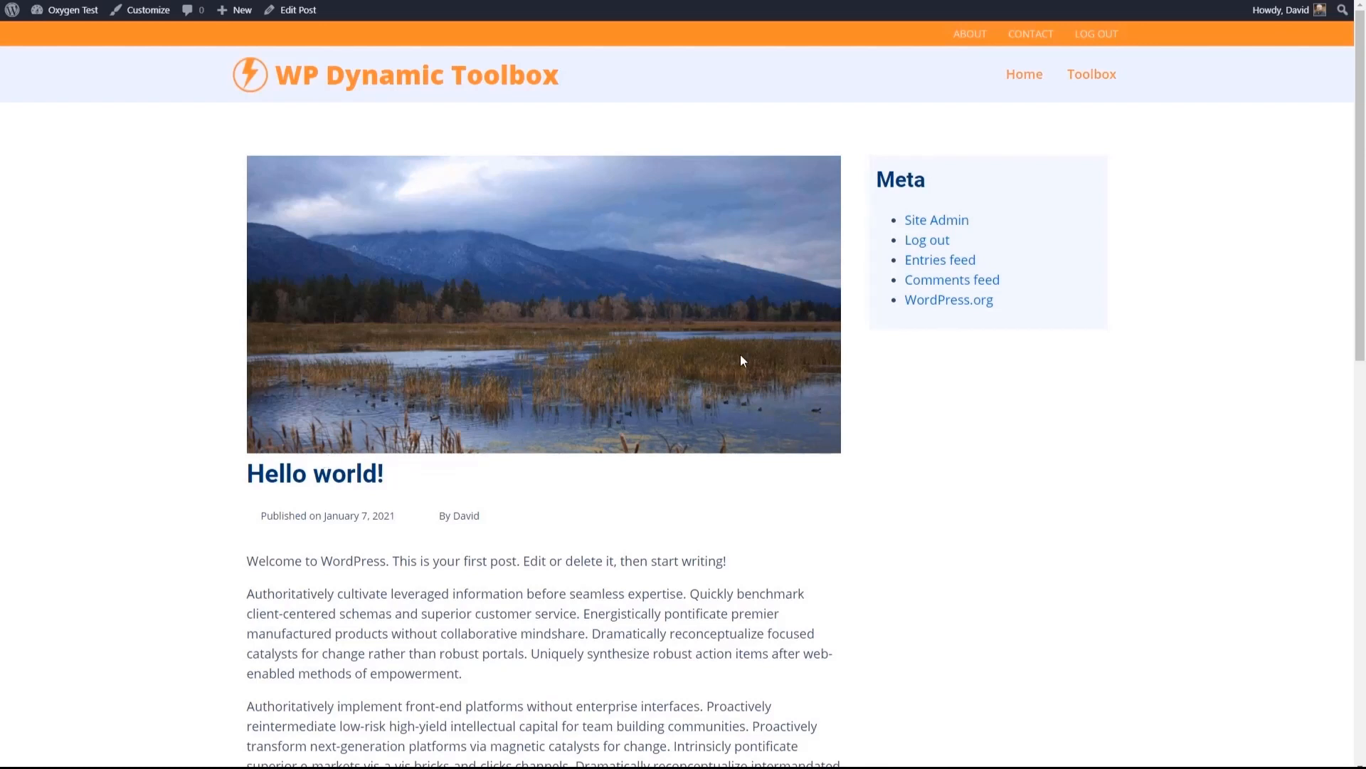
- Go to the WordPress dashboard's Oxygen templates and open the Post Single Template for editing with Oxygen
mouse_move(72, 9)
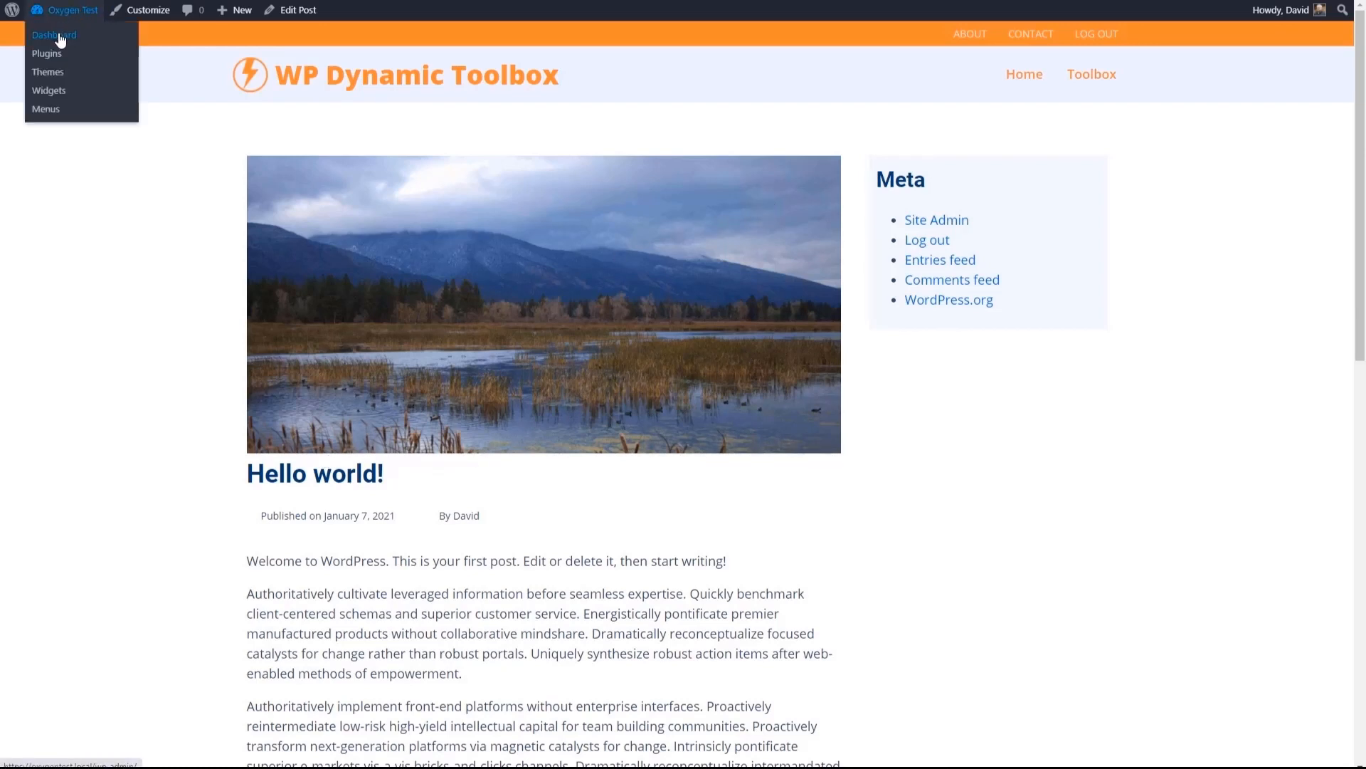
left_click(60, 42)
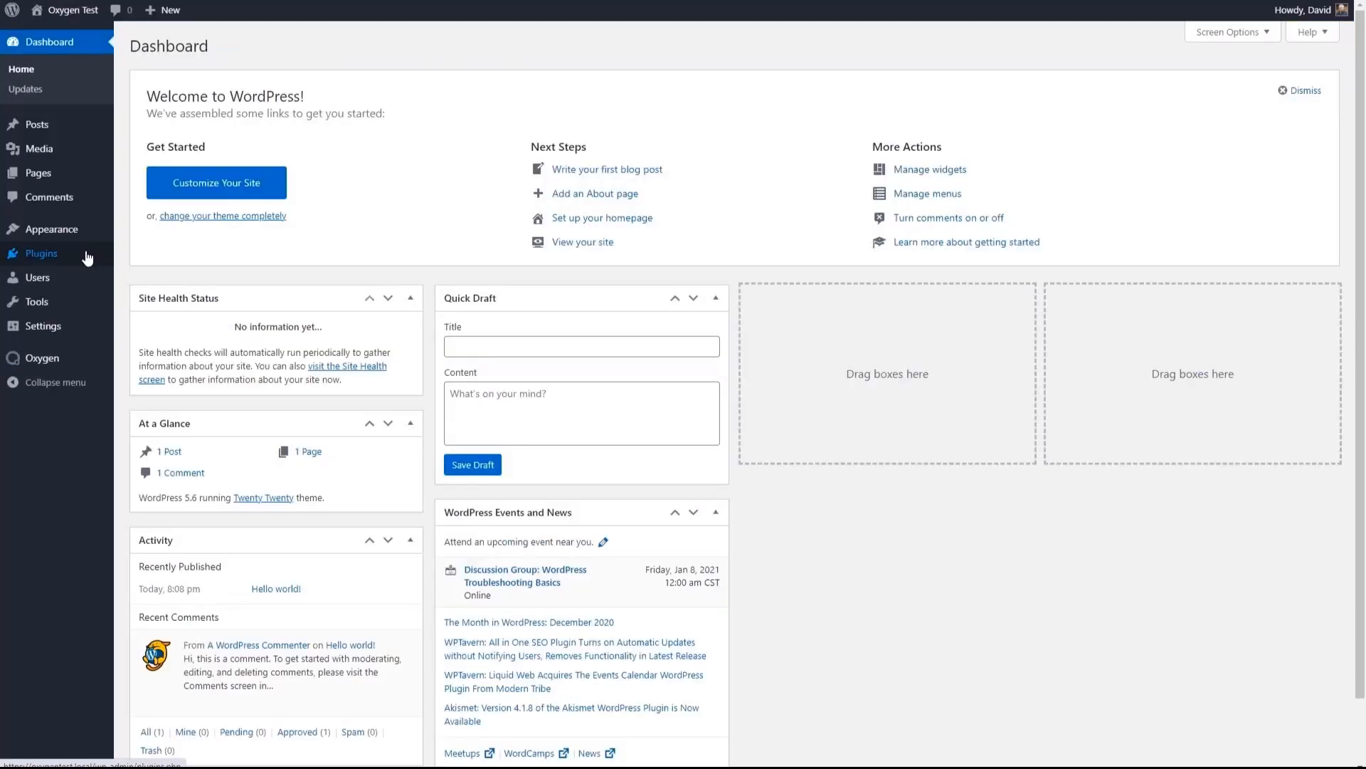
mouse_move(40, 366)
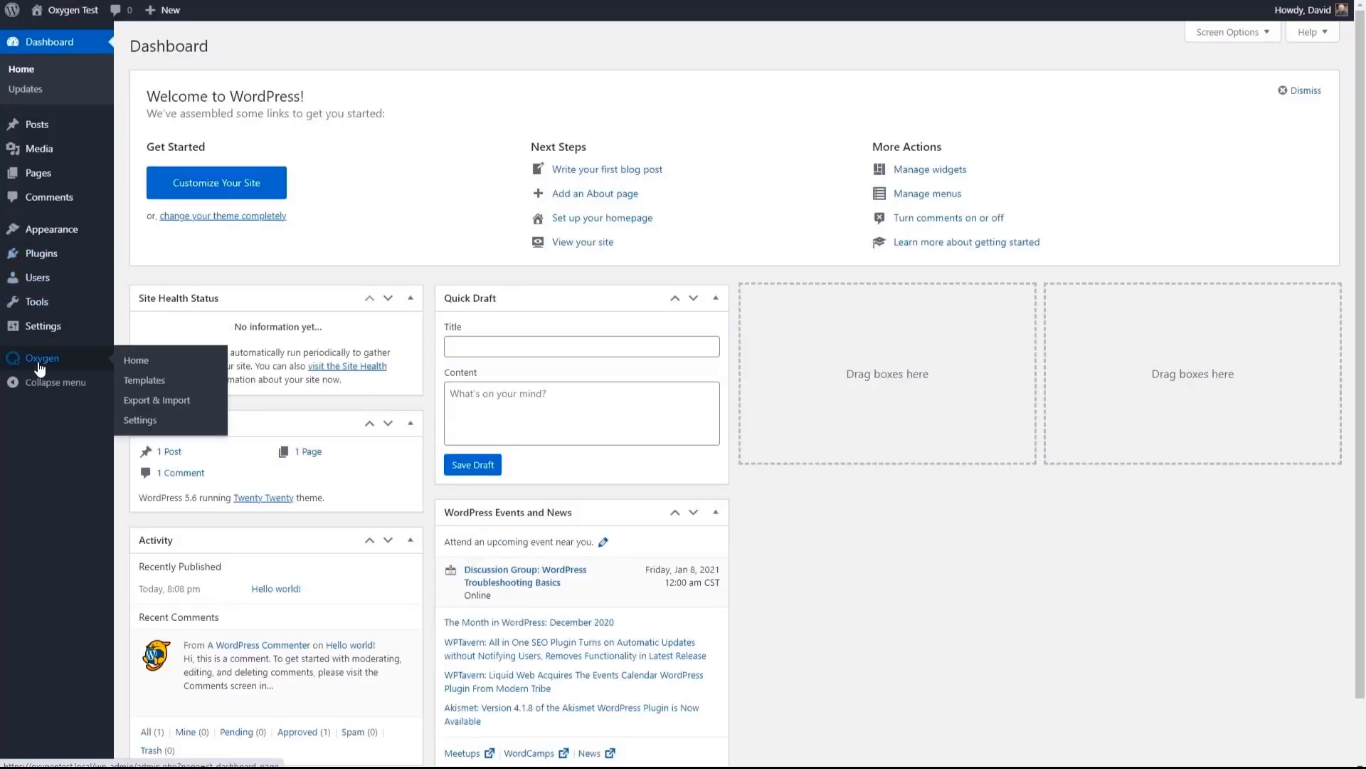
left_click(143, 380)
mouse_move(315, 214)
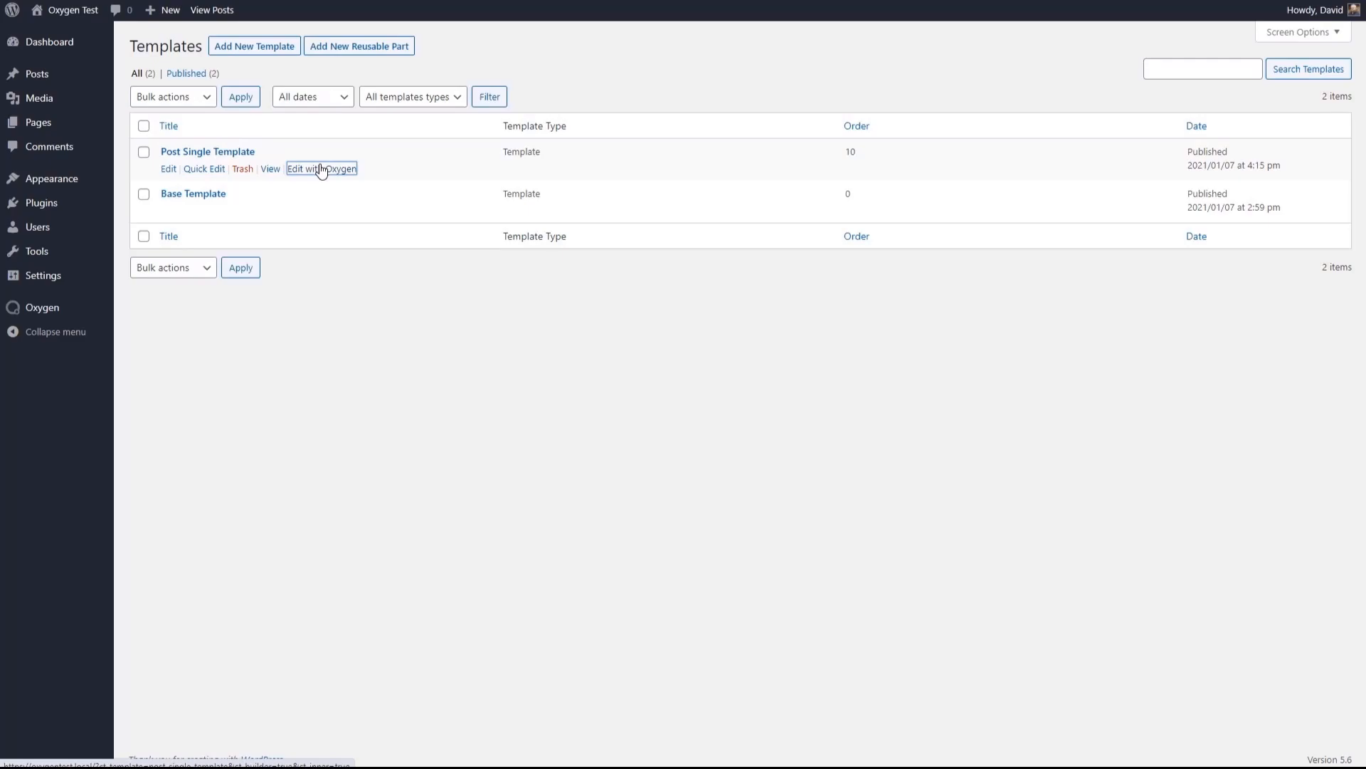
left_click(317, 169)
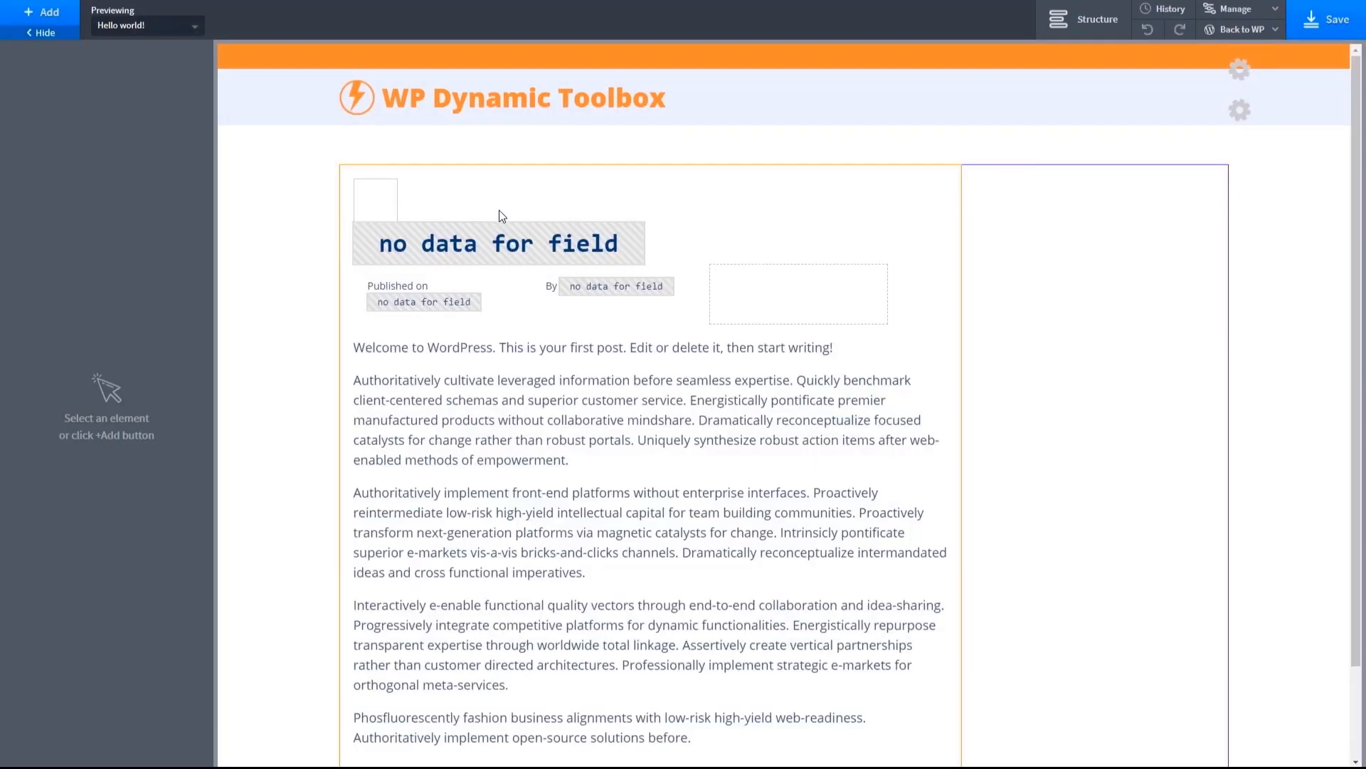
- Set the top margin of the Page Title Heading to 15 px
left_click(439, 498)
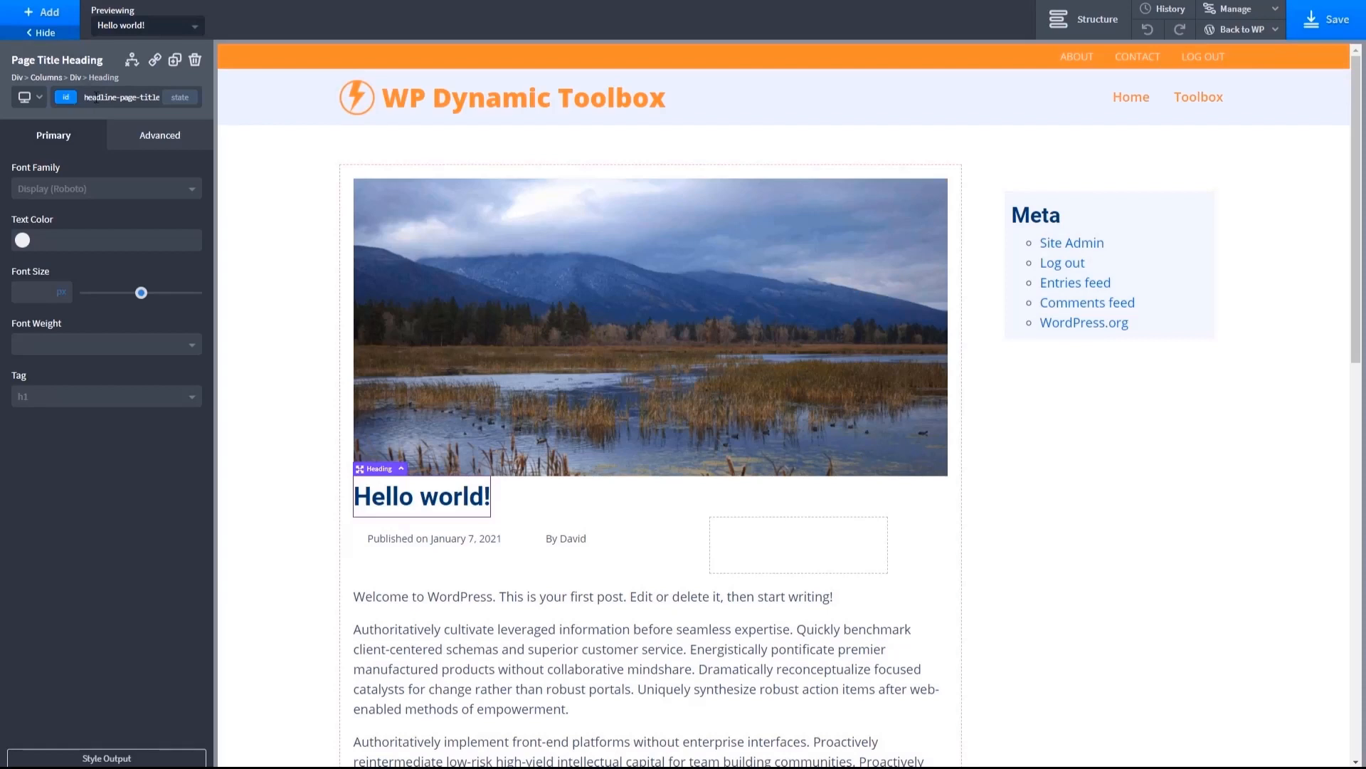
left_click(168, 137)
left_click(170, 213)
left_click(151, 216)
type("15")
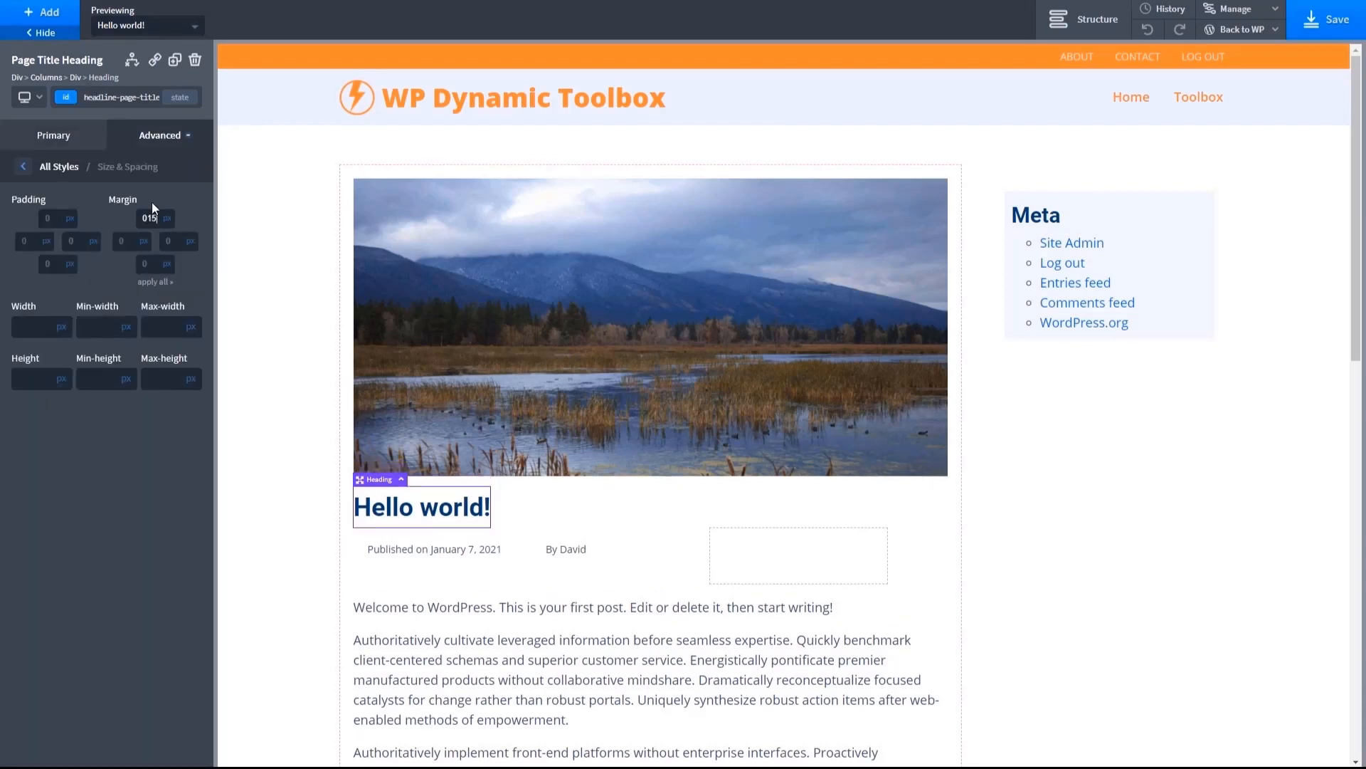
left_click(275, 340)
- Try a left padding of 5 px on the Sidebar element and restore it to 0 px
left_click(1053, 211)
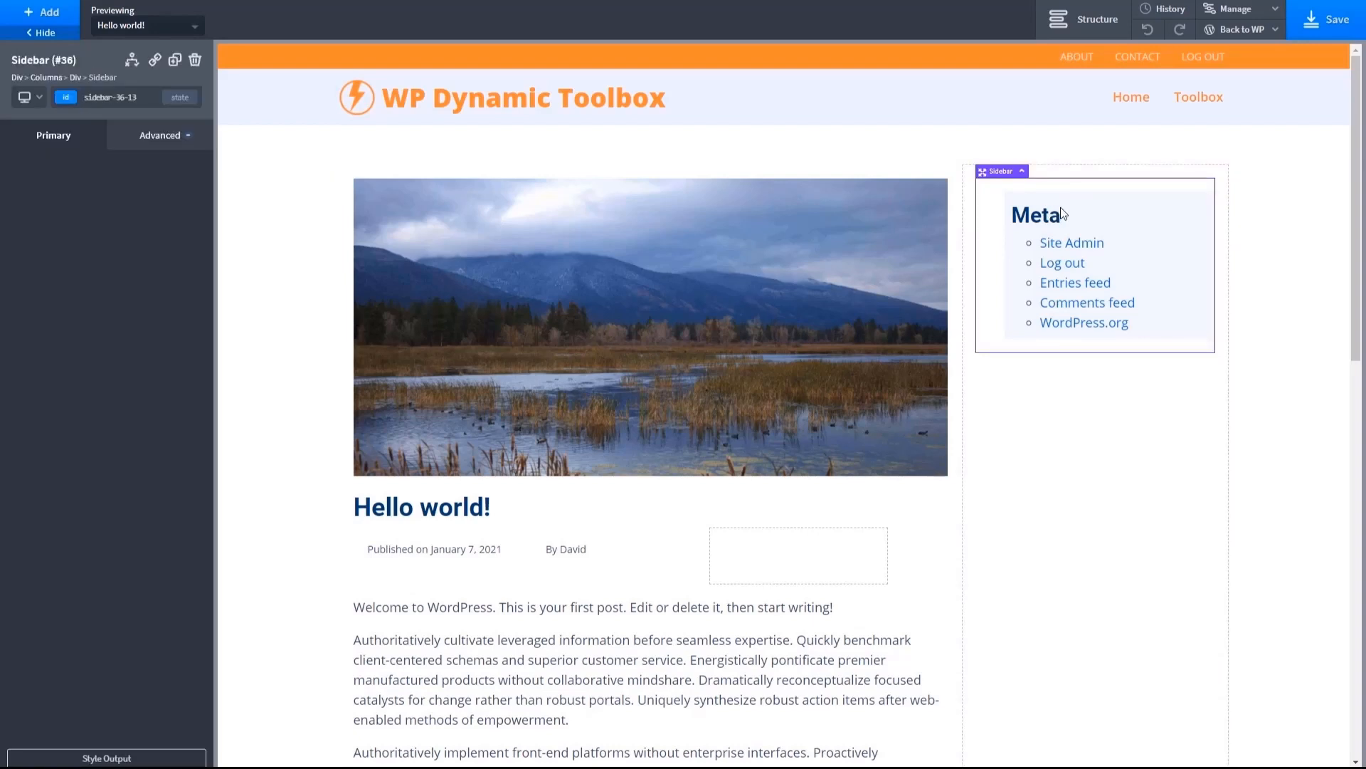
left_click(147, 139)
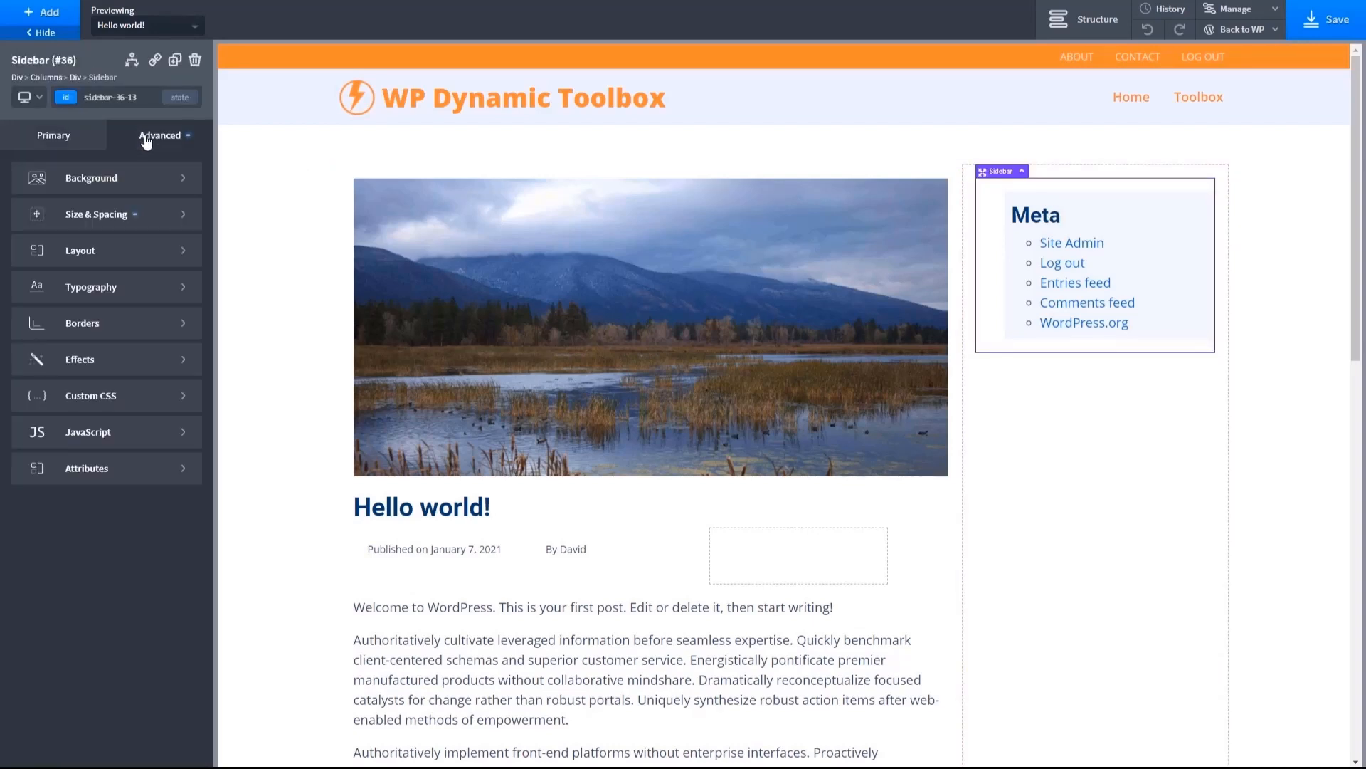
left_click(100, 214)
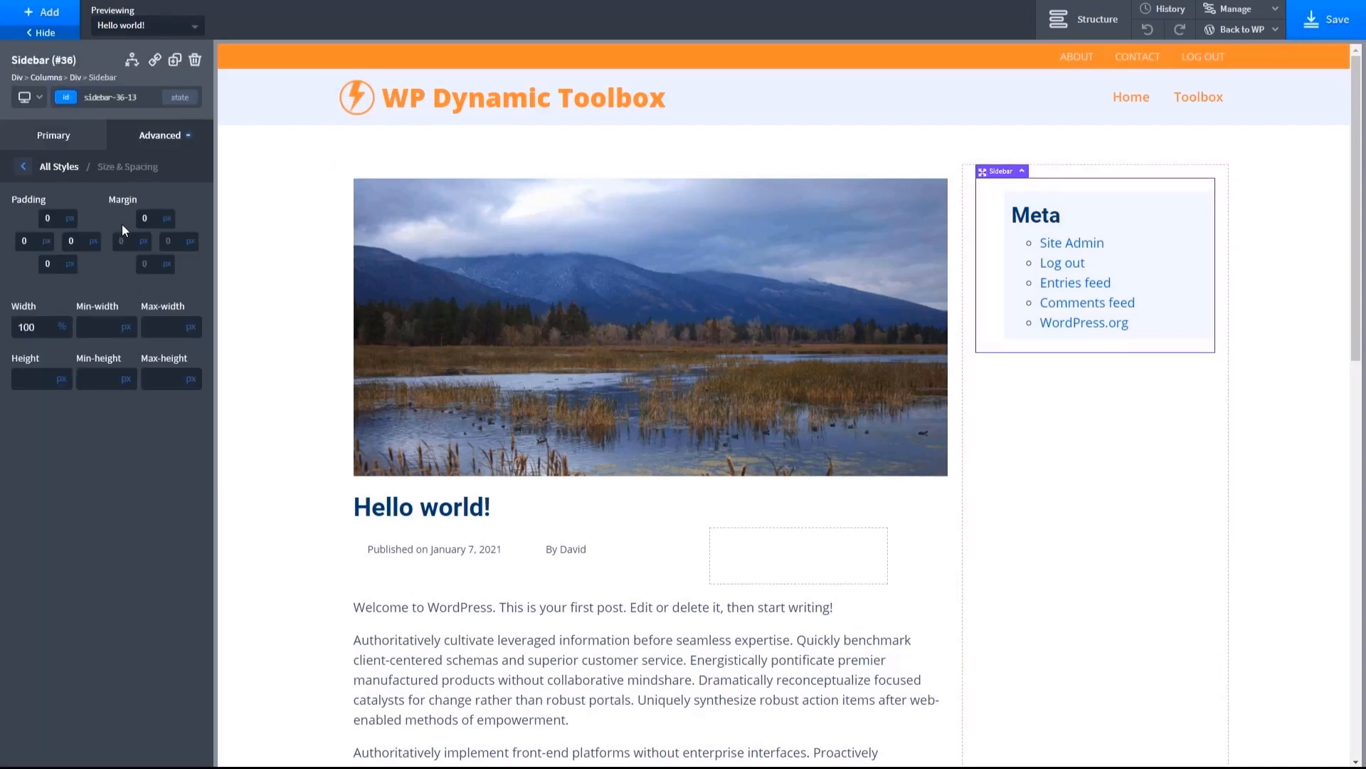
left_click(22, 241)
type("5")
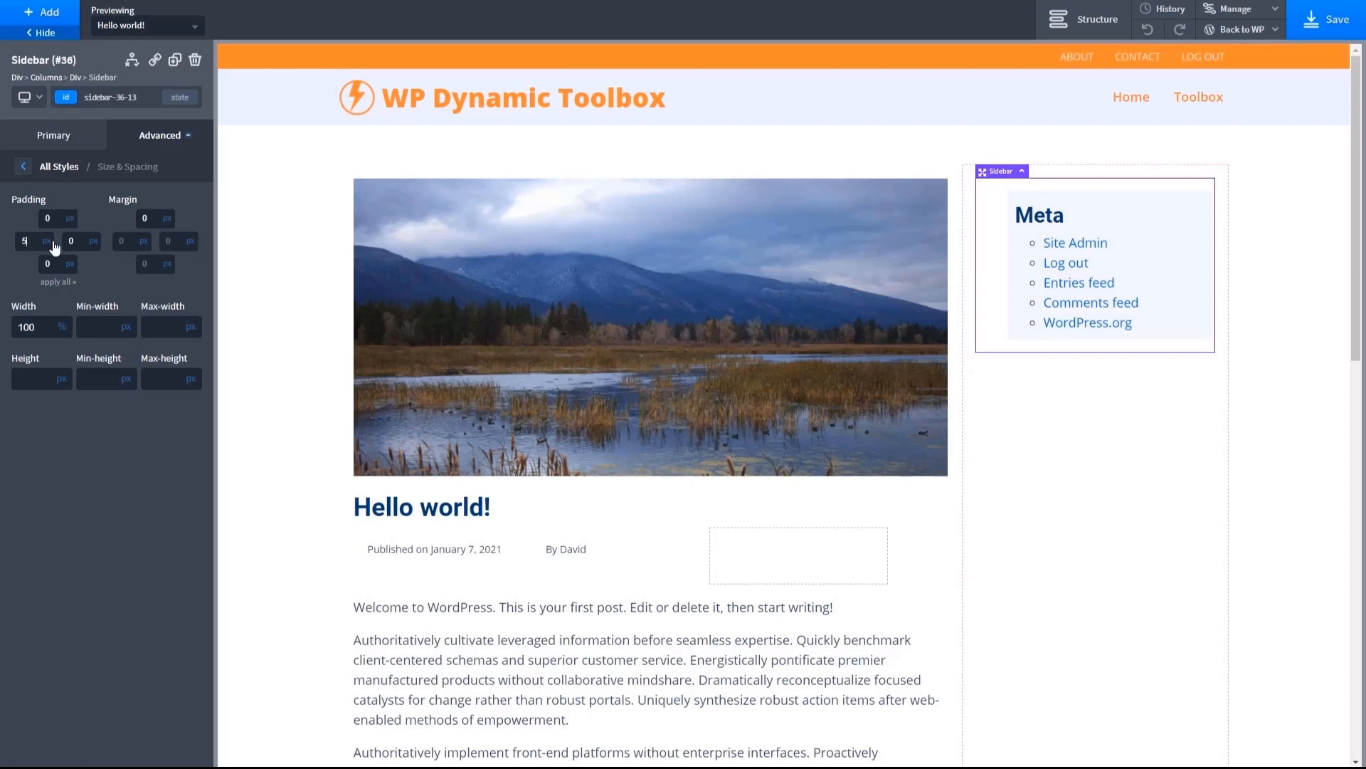
key("BackSpace")
type("0")
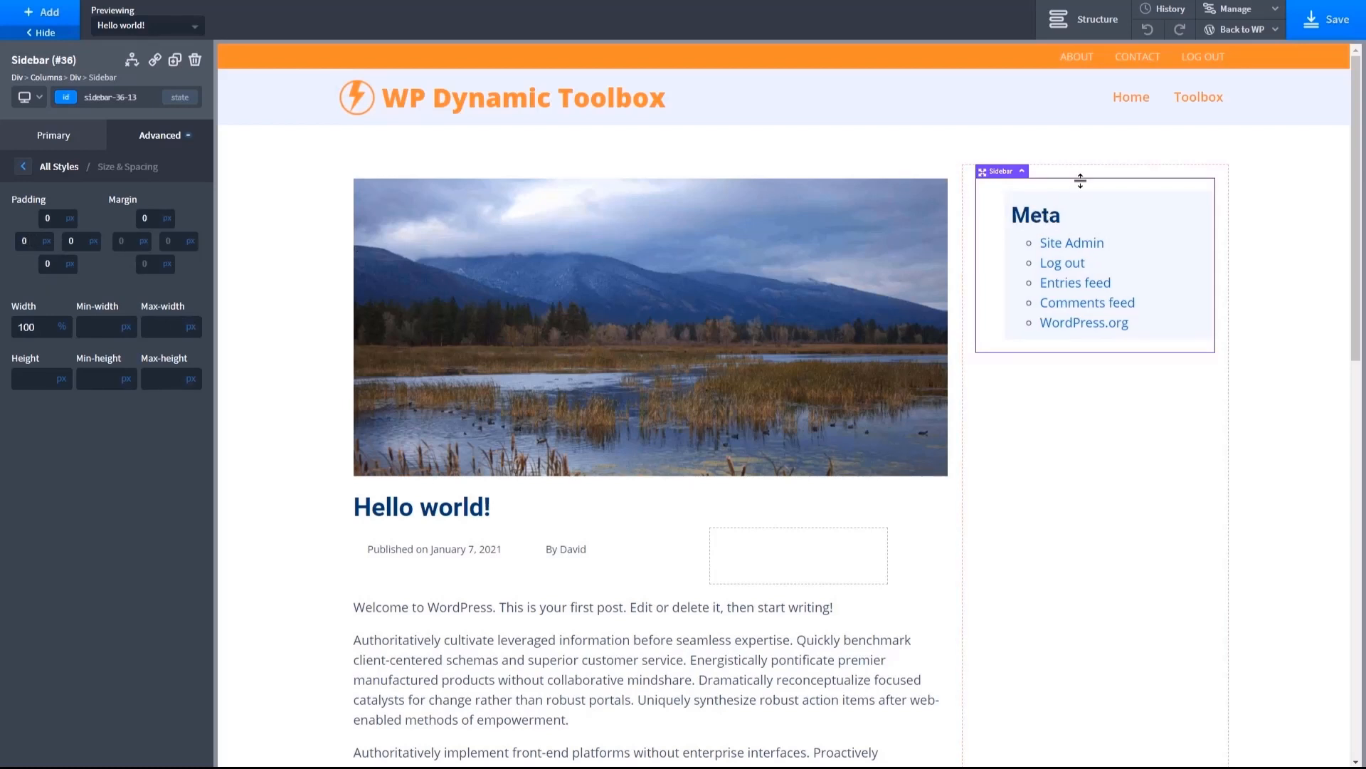
- Add a .right-sidebar rule with padding: 10px above the .right-sidebar .widget rule in the site stylesheet
left_click(1235, 13)
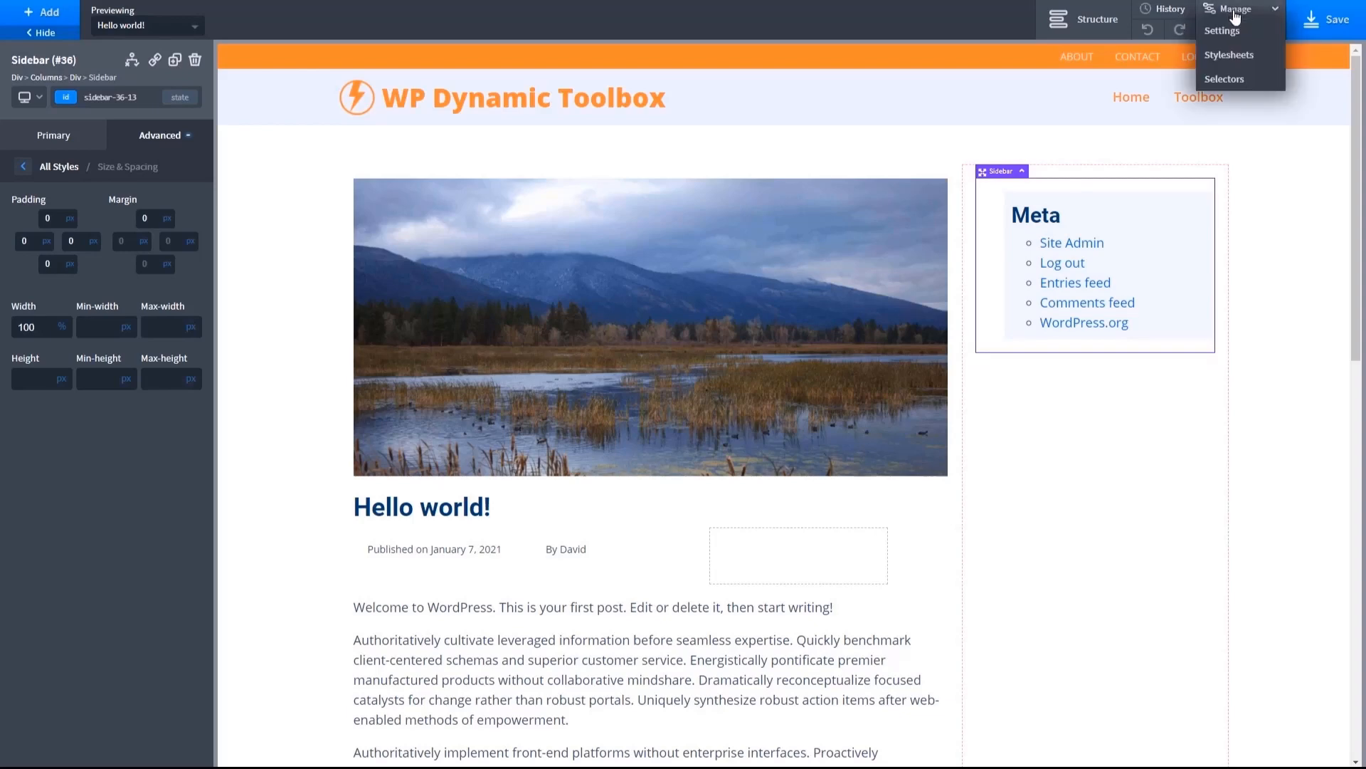
left_click(1229, 55)
left_click(1210, 143)
left_click(1202, 168)
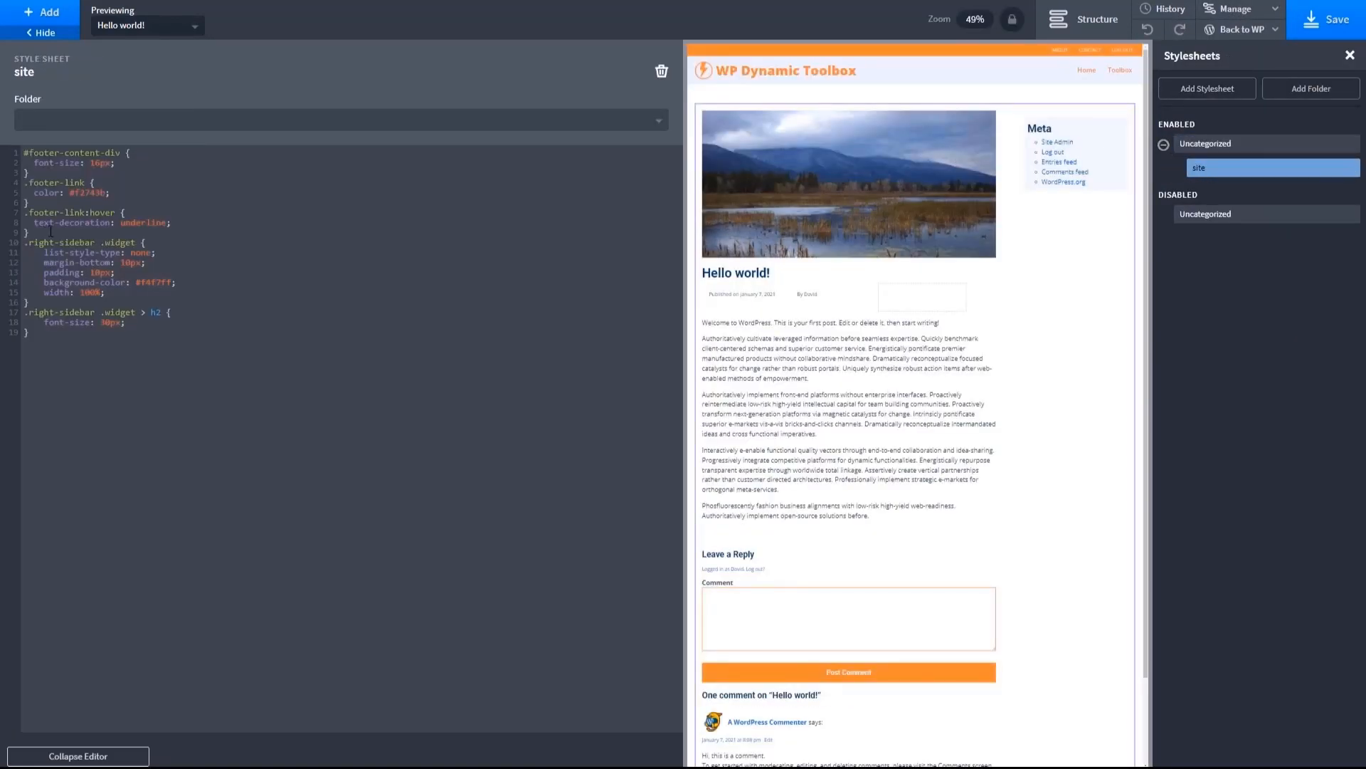
key("Return")
type(".right-sidebar {     padding: 10px; }")
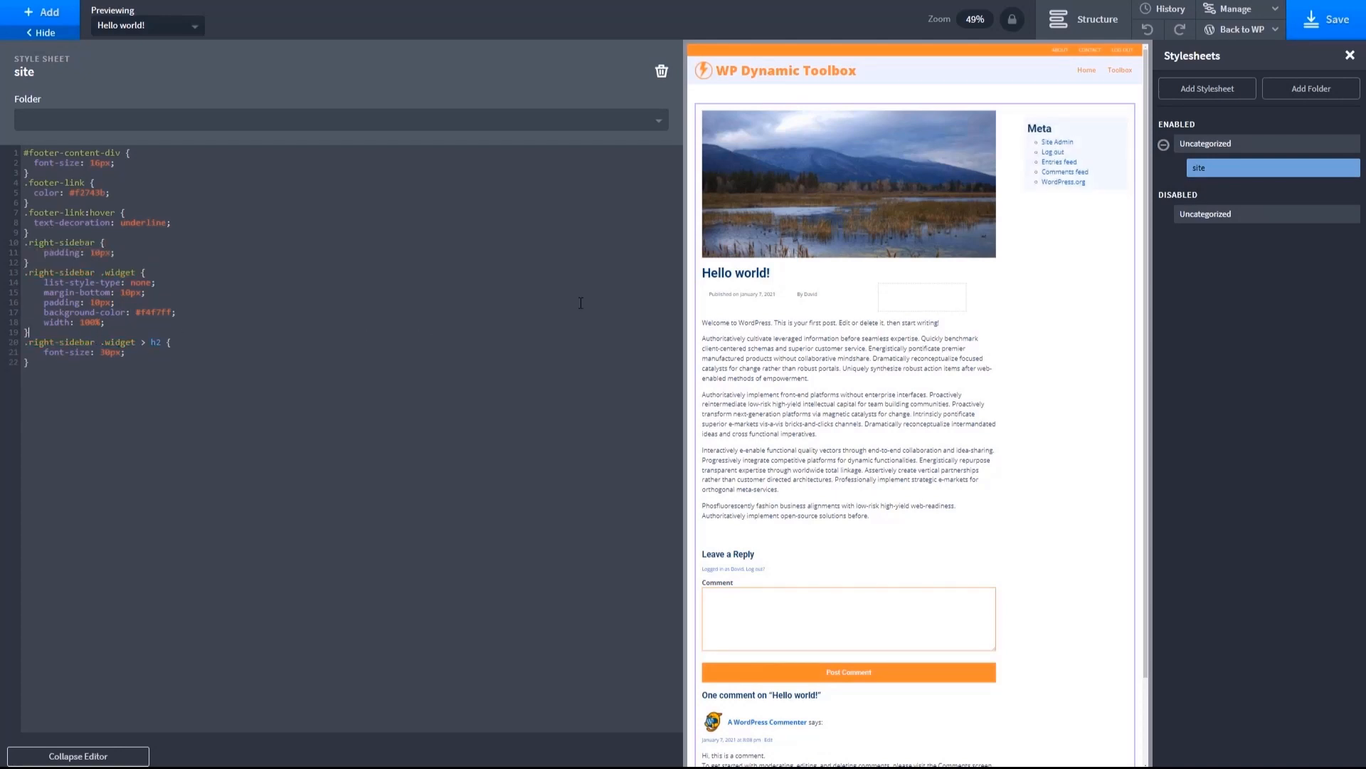
left_click(99, 757)
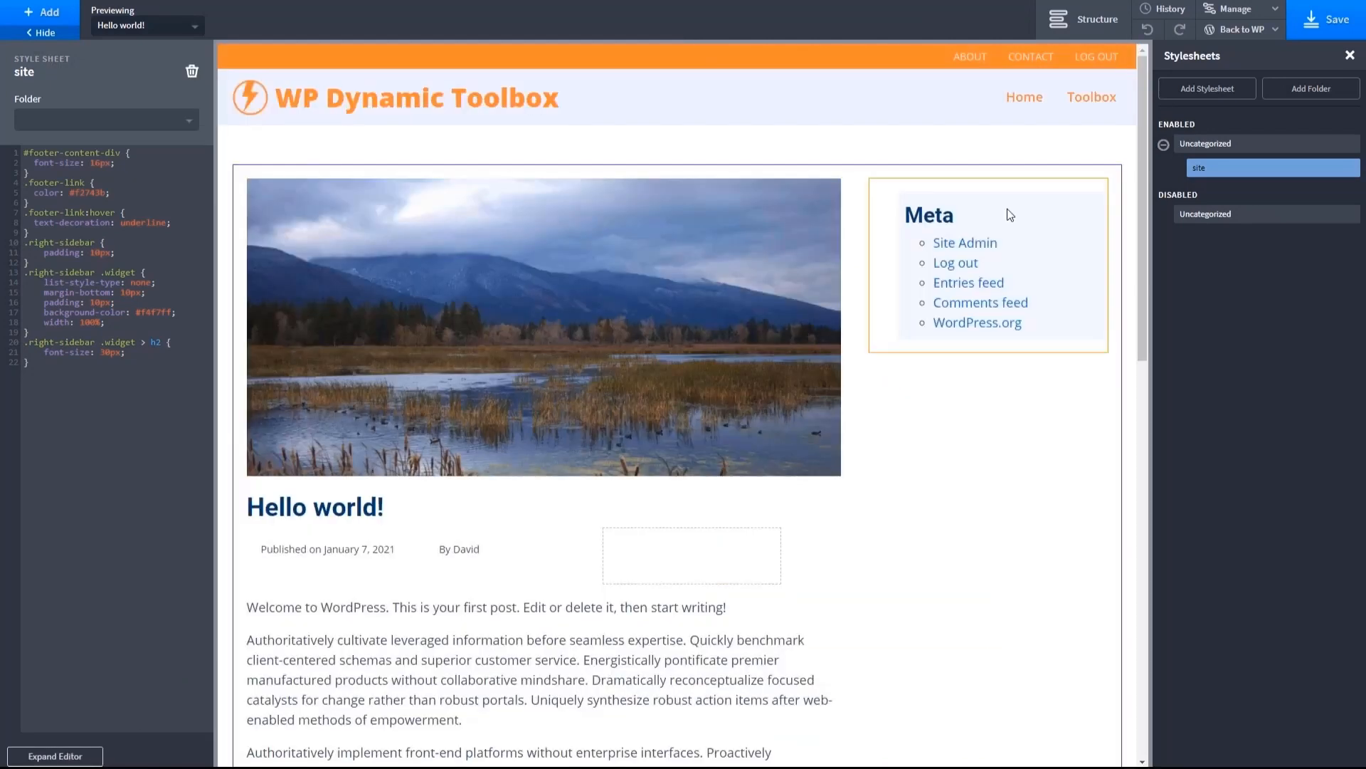
left_click(1007, 198)
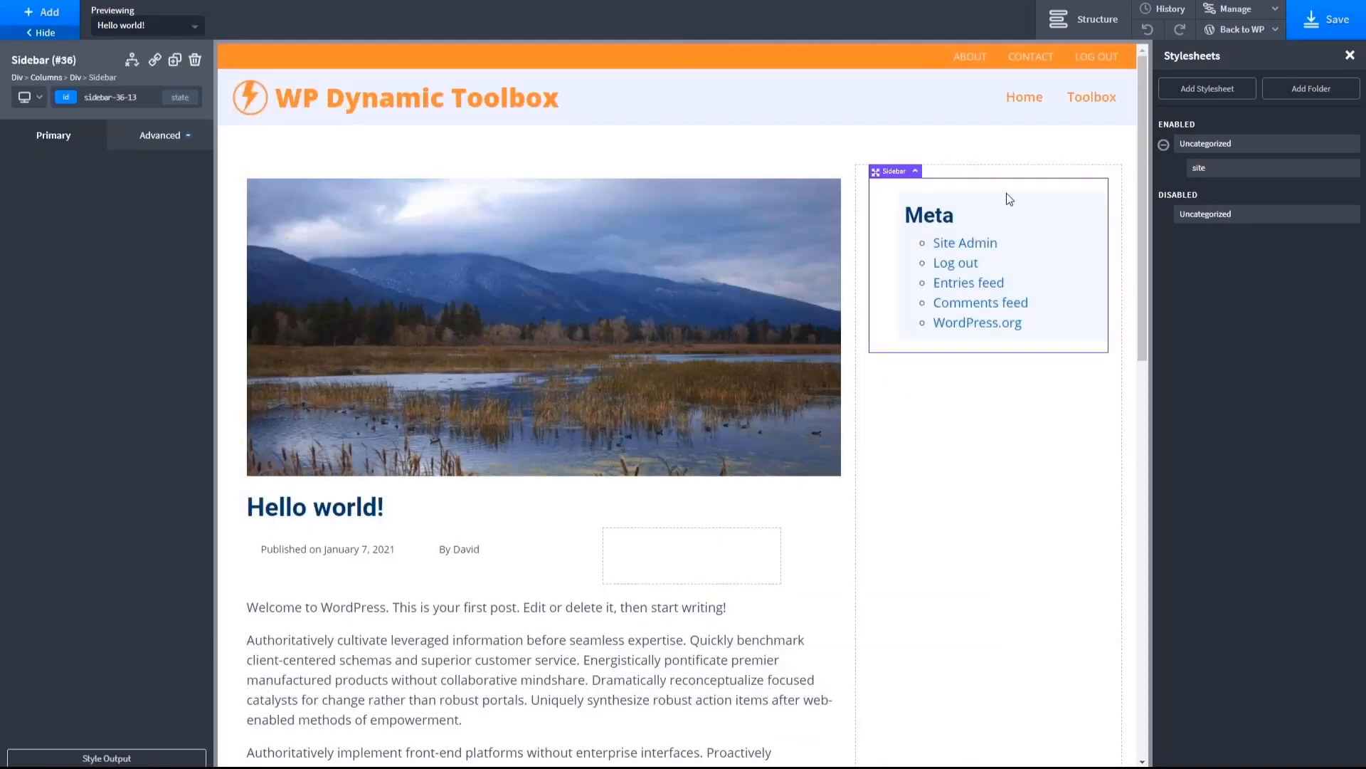
right_click(935, 213)
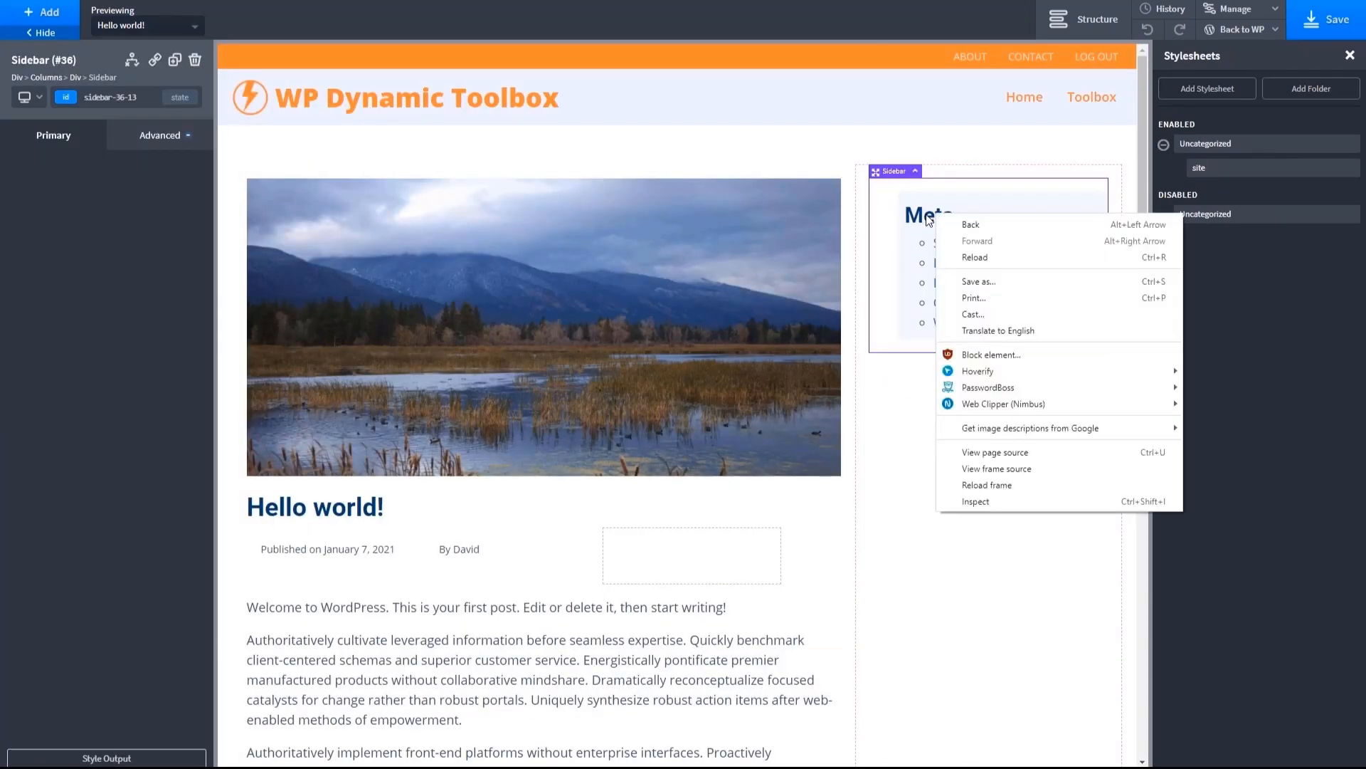
left_click(912, 238)
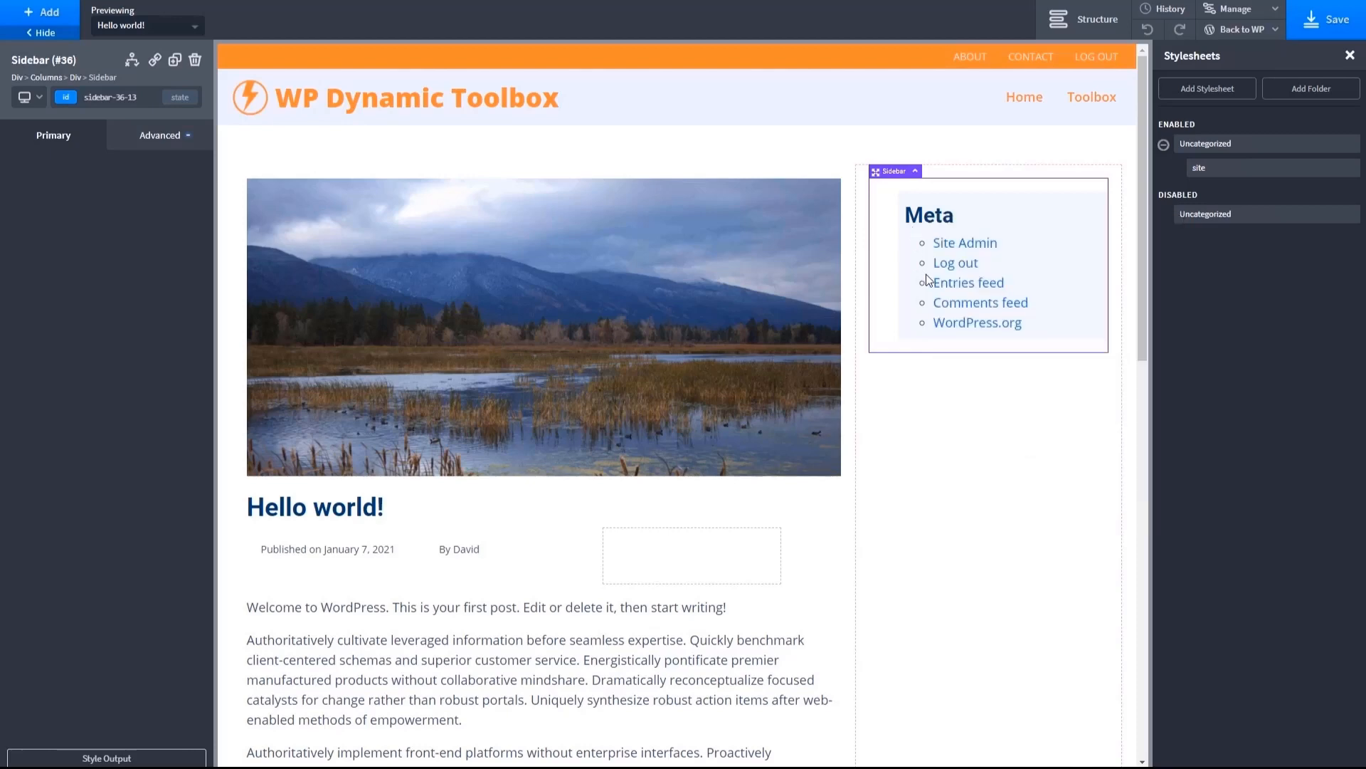
left_click(1250, 9)
left_click(1229, 55)
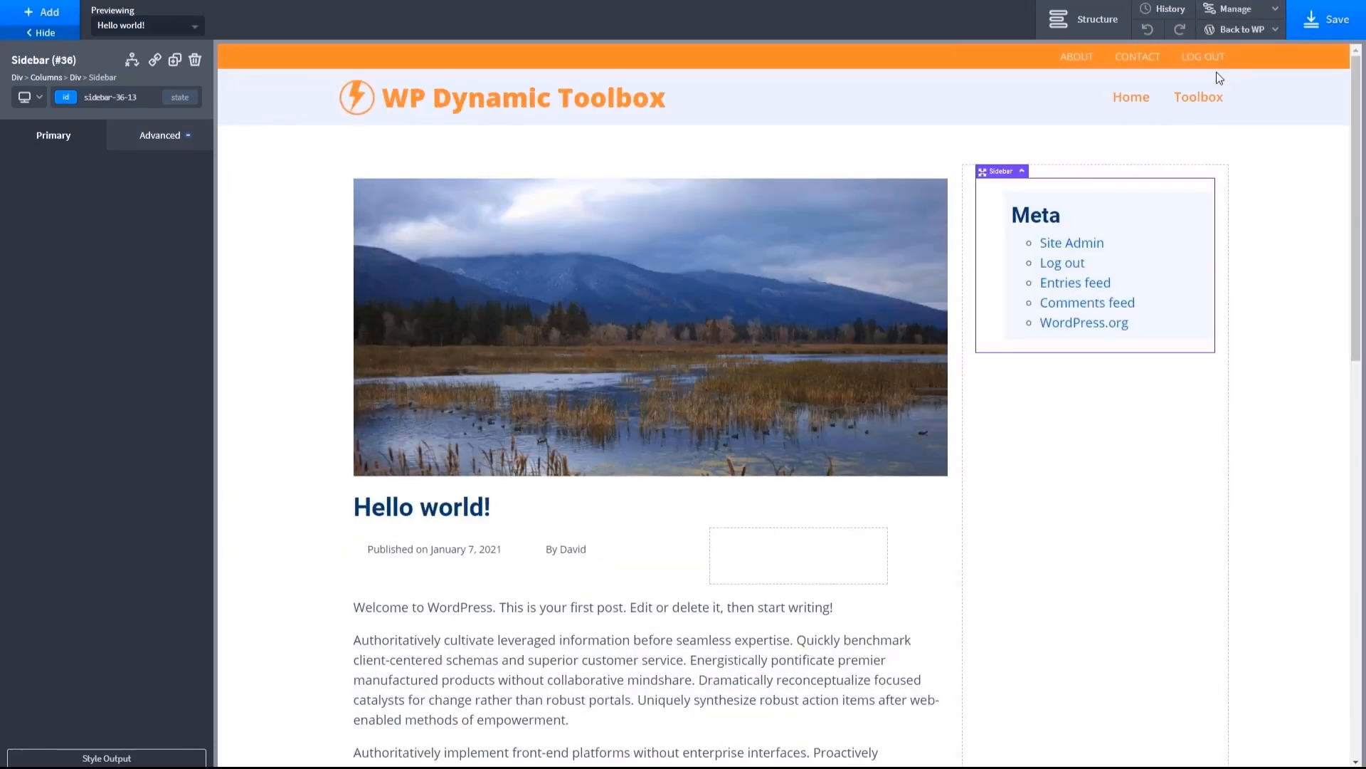
- In the site stylesheet, remove the .right-sidebar .widget > h2 rule and set the .right-sidebar .widget padding to 10px 20px 10px
left_click(1223, 20)
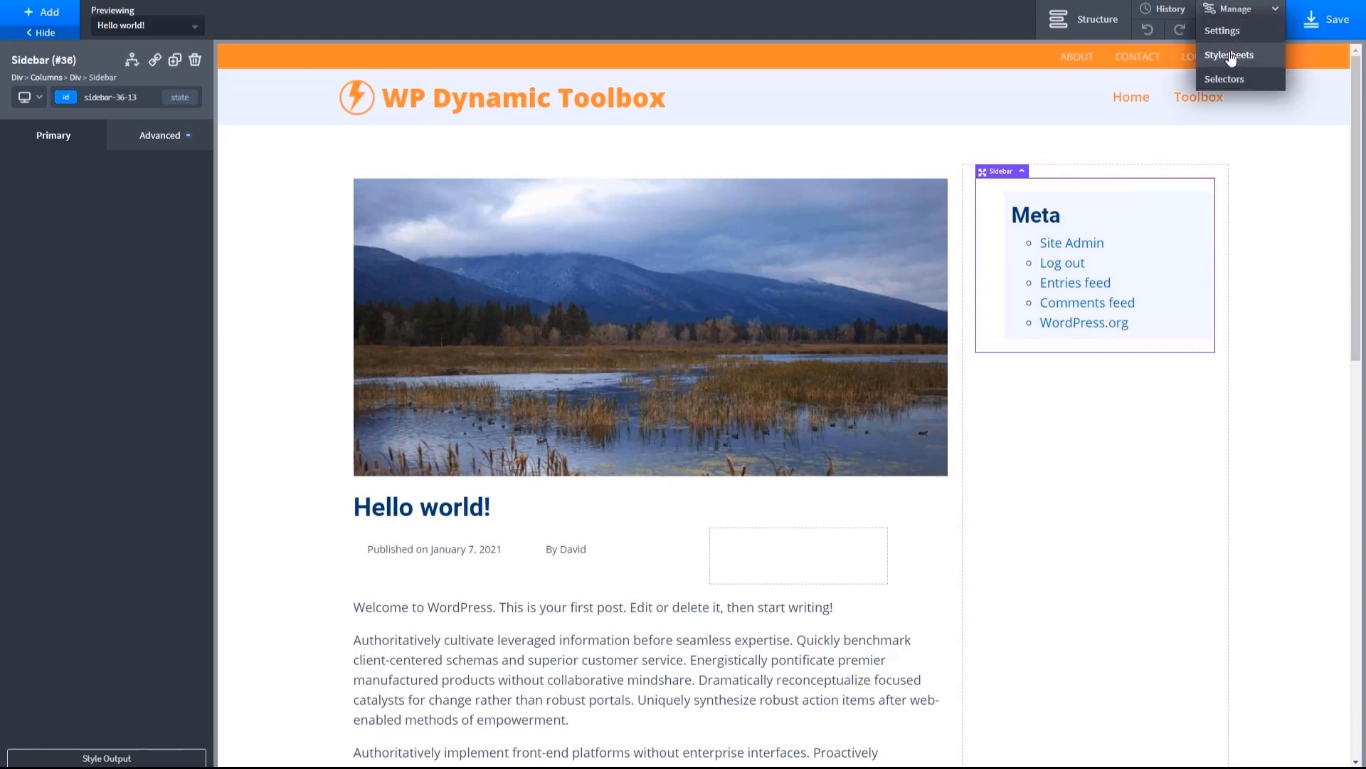
left_click(1238, 55)
left_click(1232, 169)
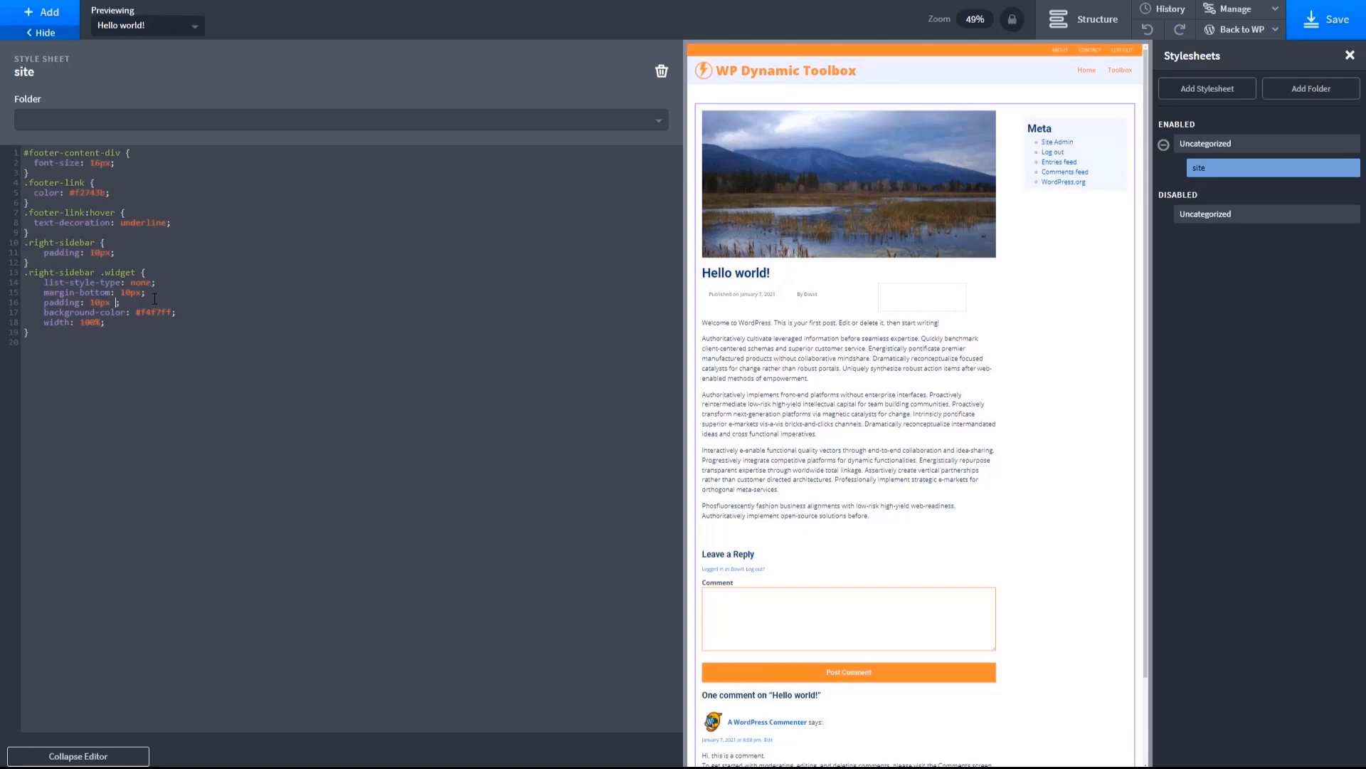
type("20px")
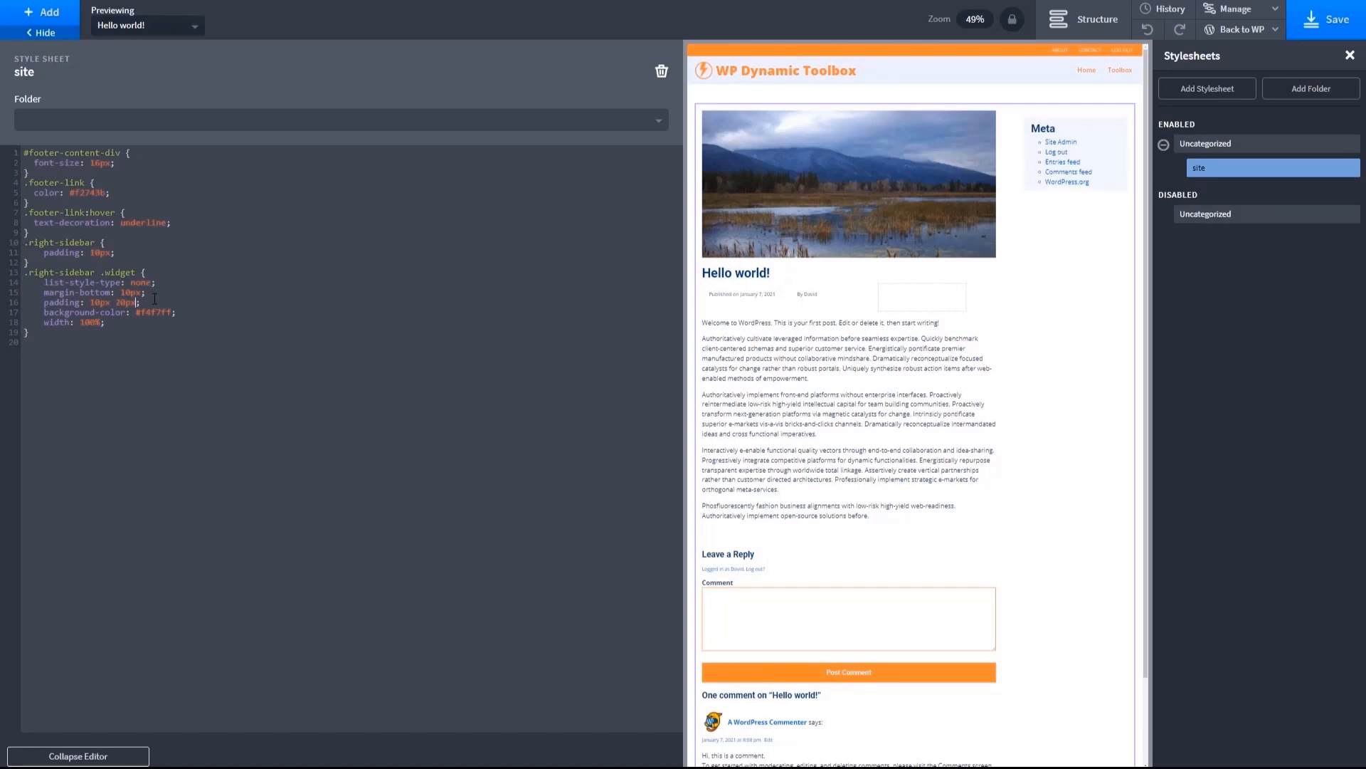
type(" 10")
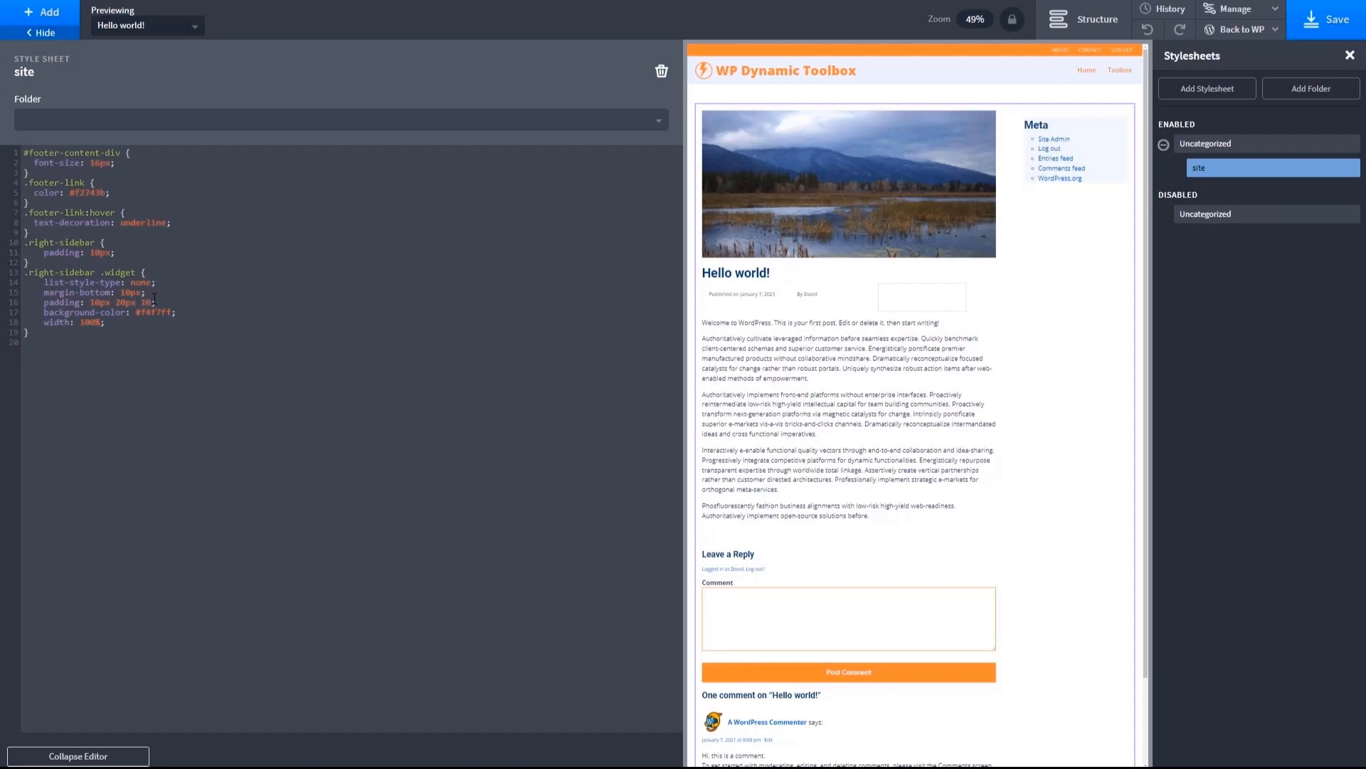
type("px")
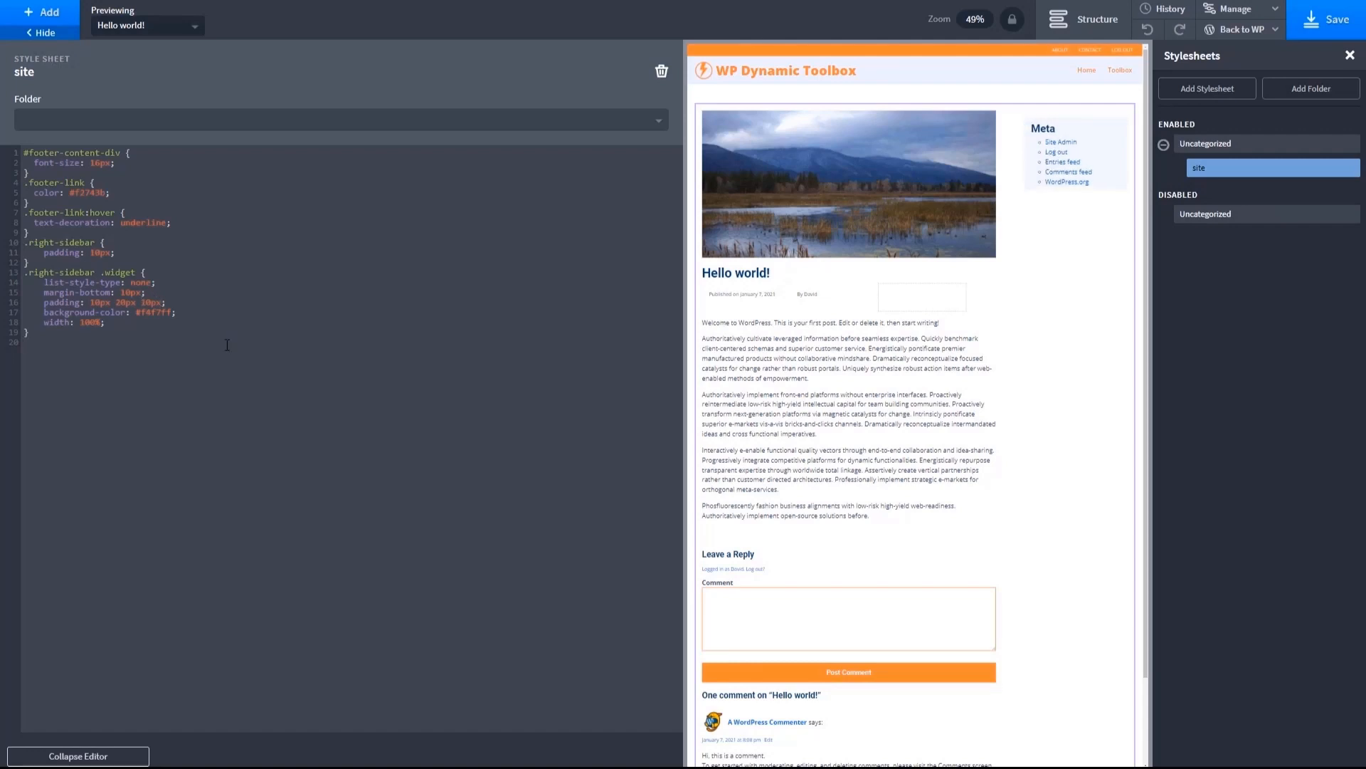
- Save the template and view the post on the front end to check the title and sidebar spacing
left_click(1333, 26)
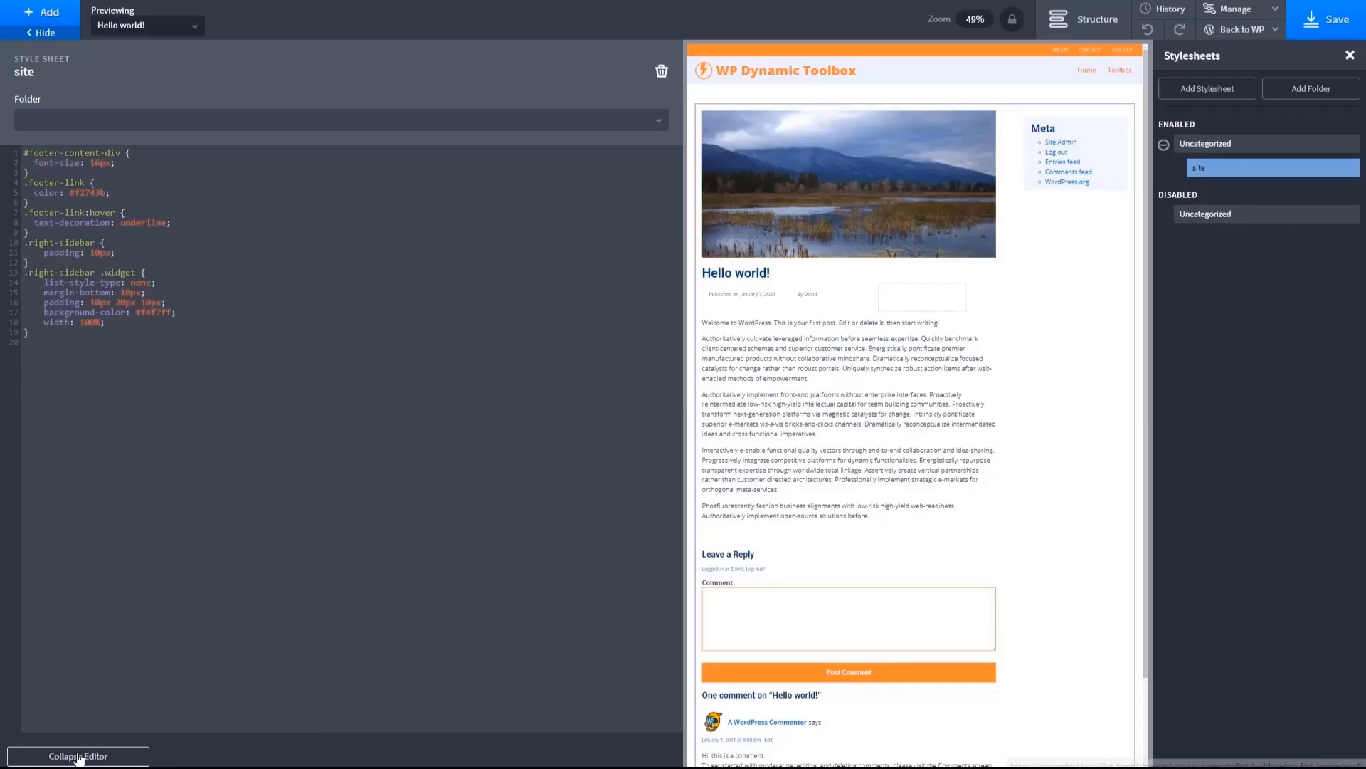
left_click(79, 756)
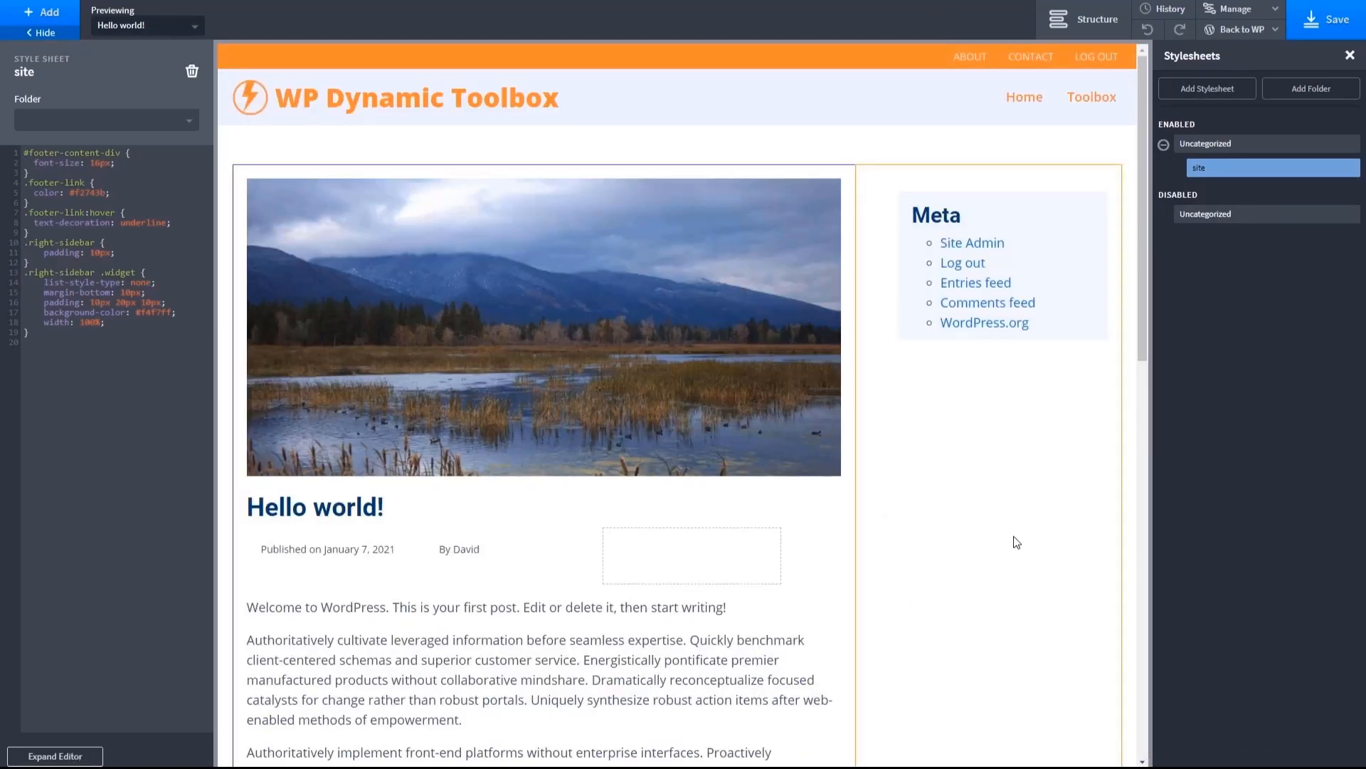
left_click(1251, 27)
left_click(1238, 51)
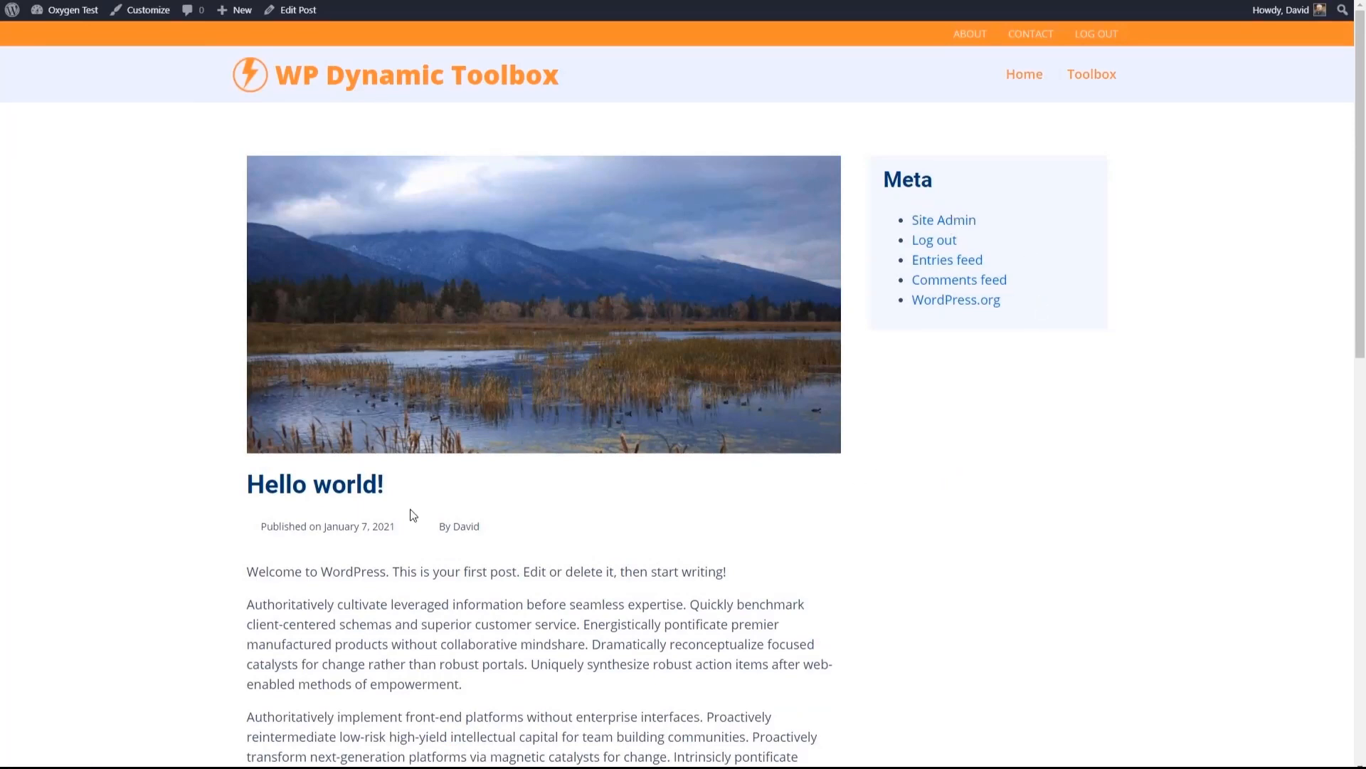
scroll(596, 548, "down", 10)
scroll(597, 546, "down", 3)
scroll(597, 546, "up", 10)
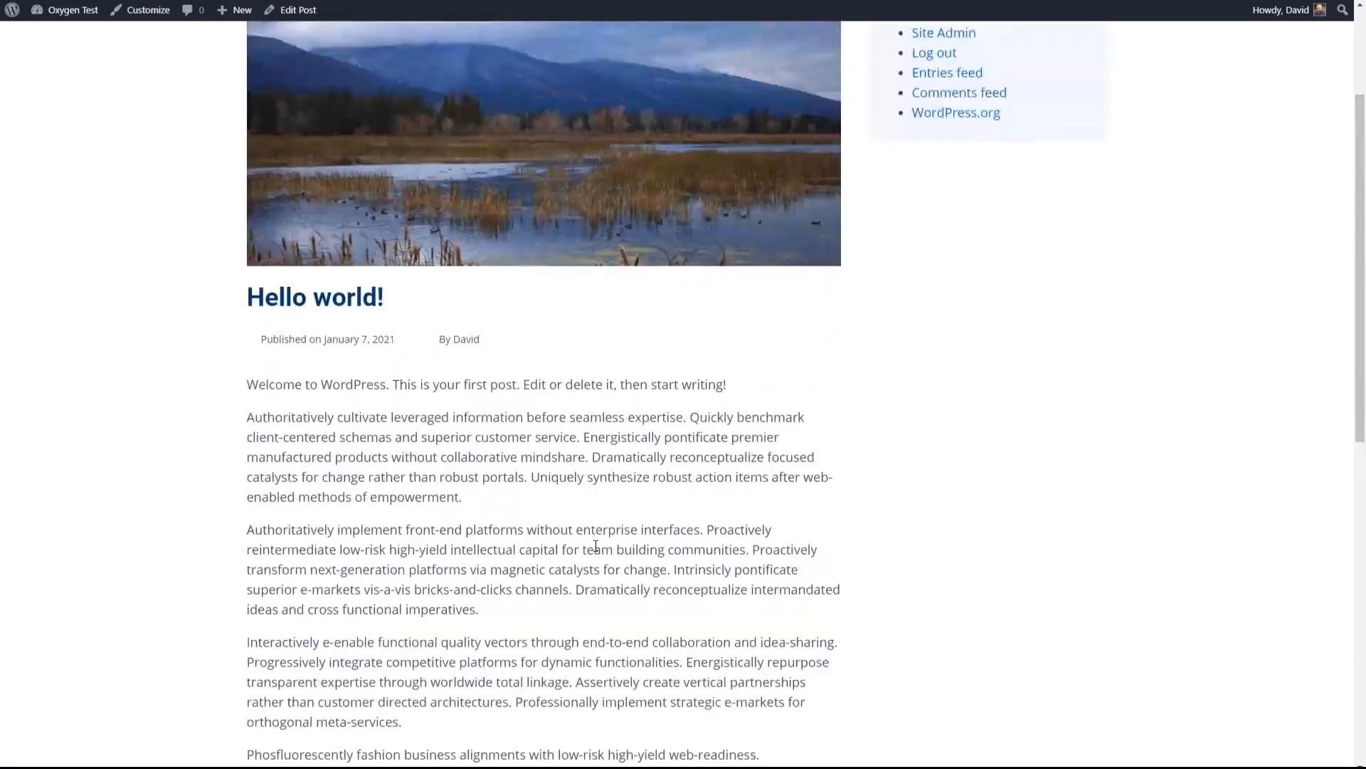
- Start a new Oxygen template titled Post Archive and check which templates its design can inherit from
scroll(596, 546, "up", 3)
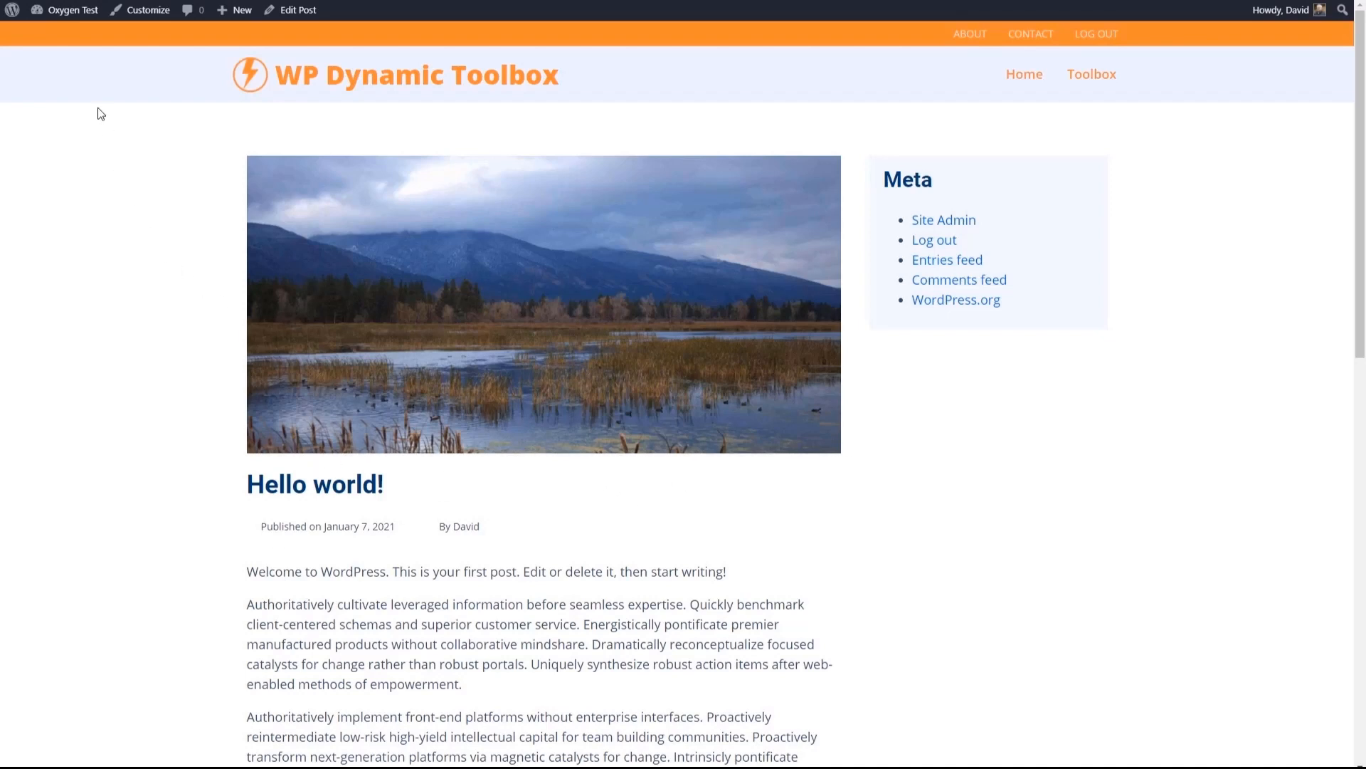
mouse_move(68, 10)
left_click(67, 37)
mouse_move(43, 358)
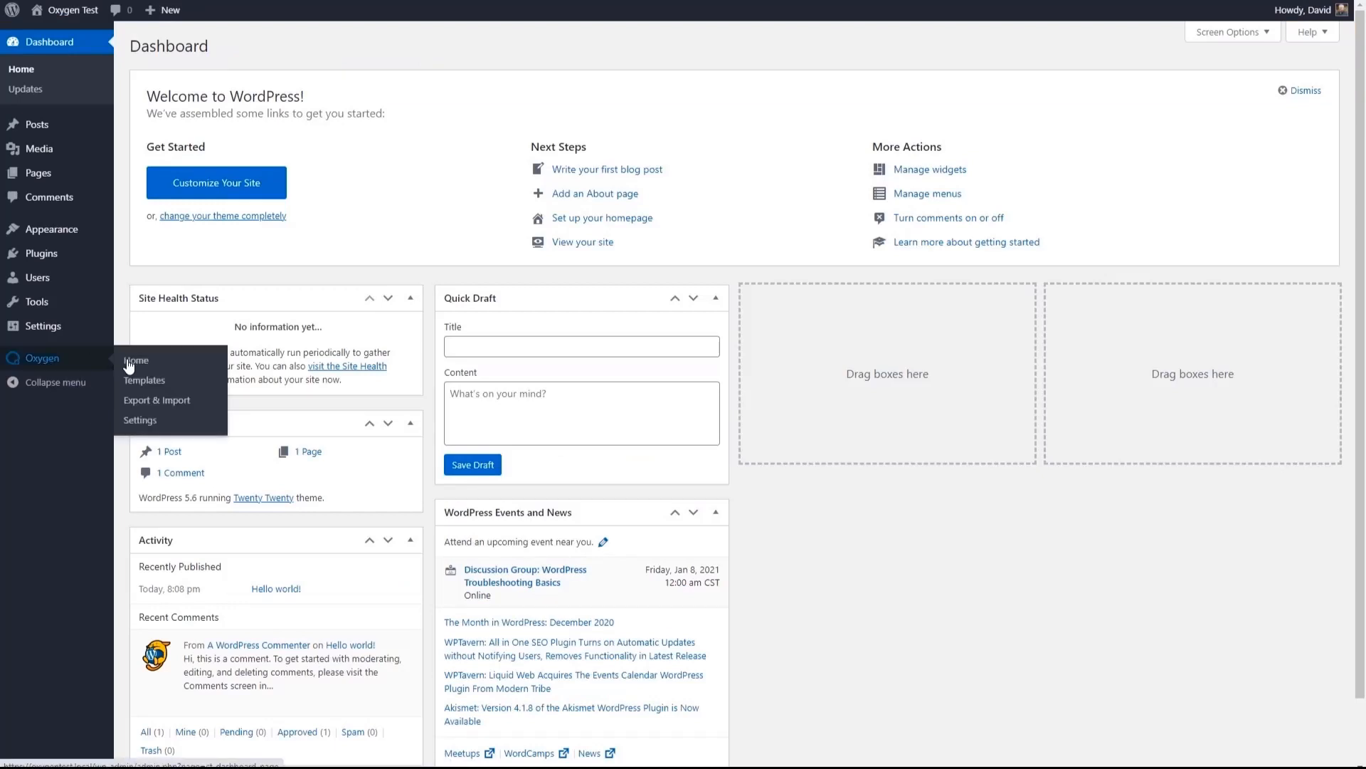
left_click(141, 380)
left_click(263, 46)
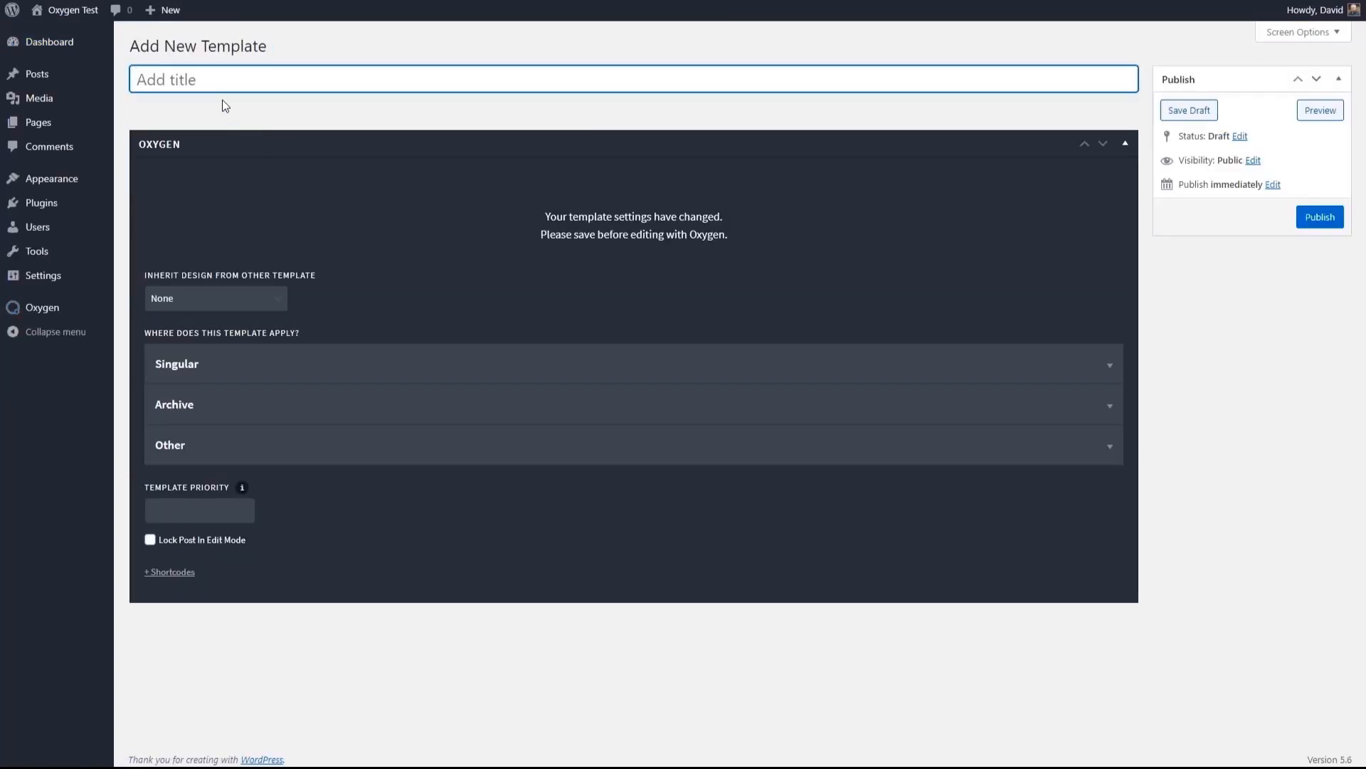
type("Post Archive")
left_click(208, 299)
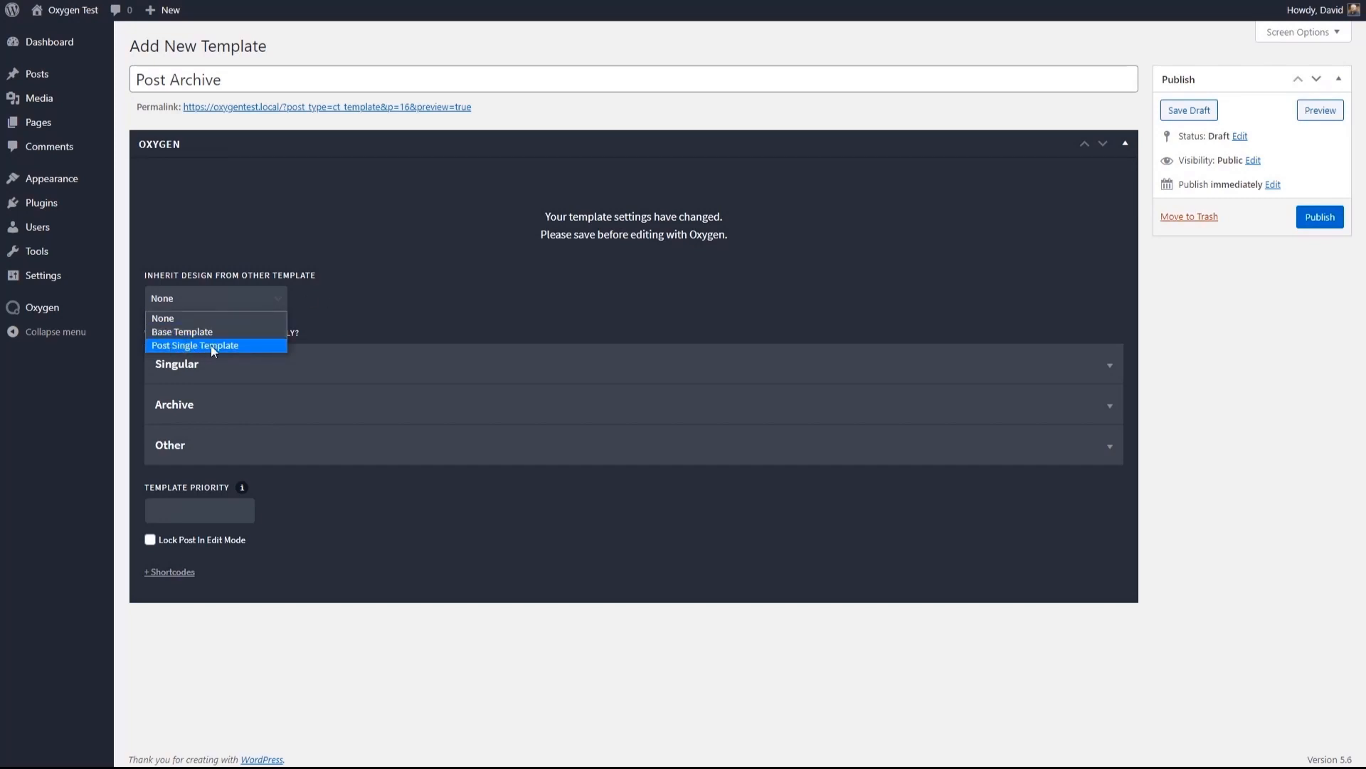
left_click(380, 302)
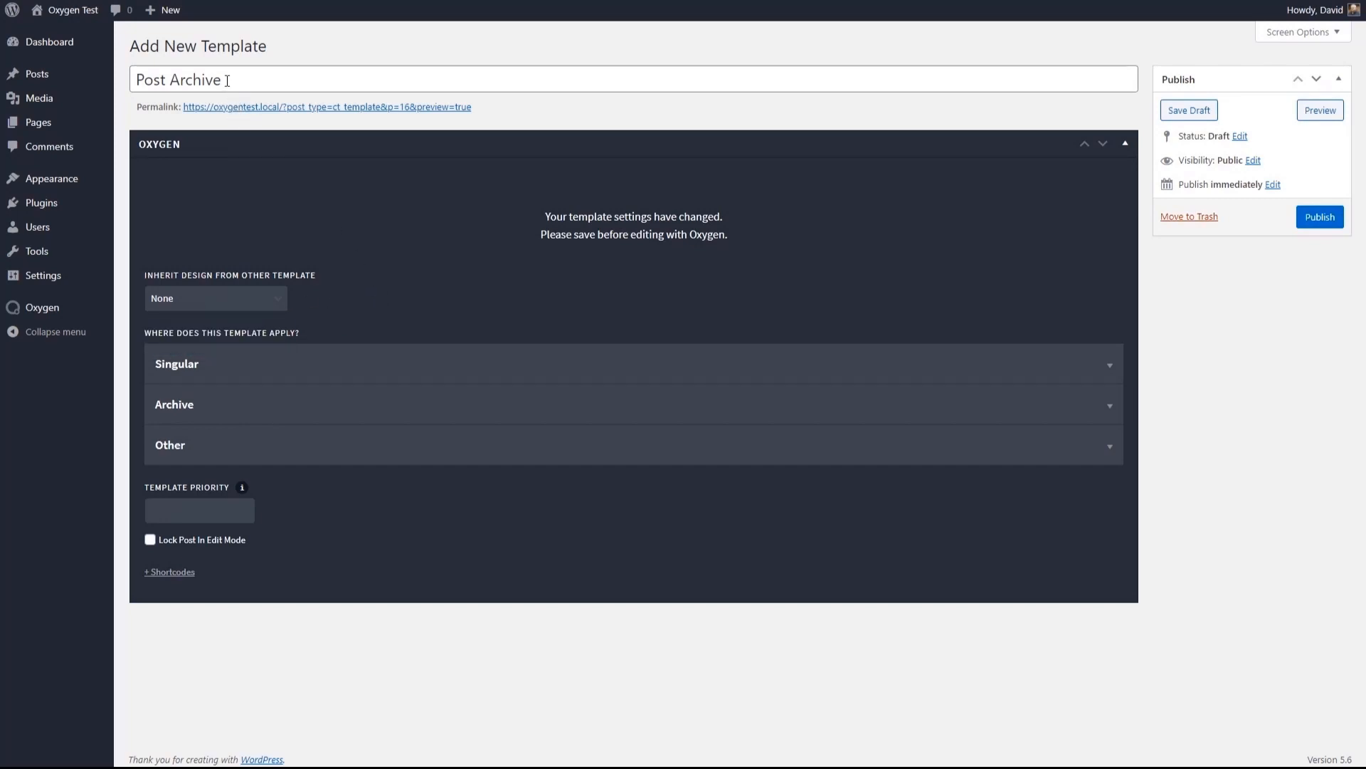
- Leave the unsaved template, search the plugin directory for "duplicate post", and install and activate Yoast Duplicate Post
mouse_move(46, 203)
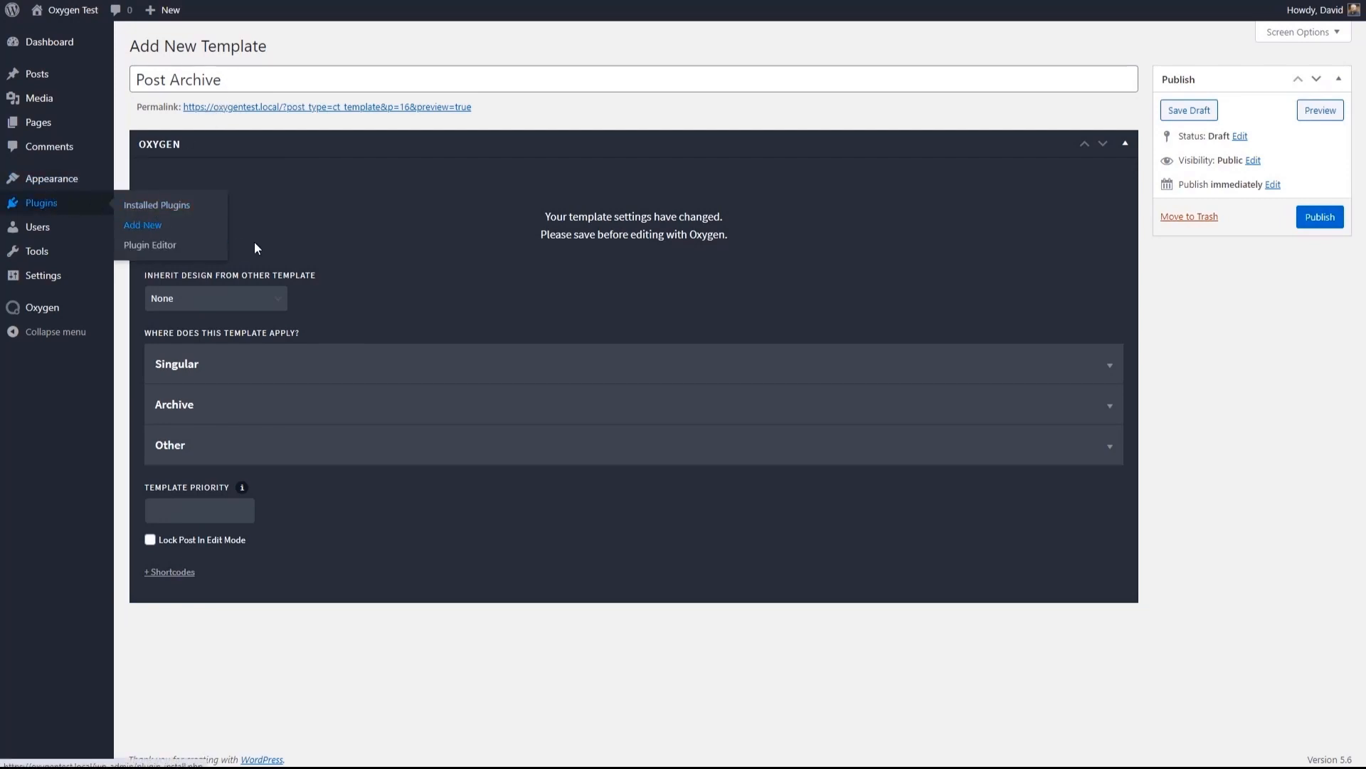
left_click(142, 225)
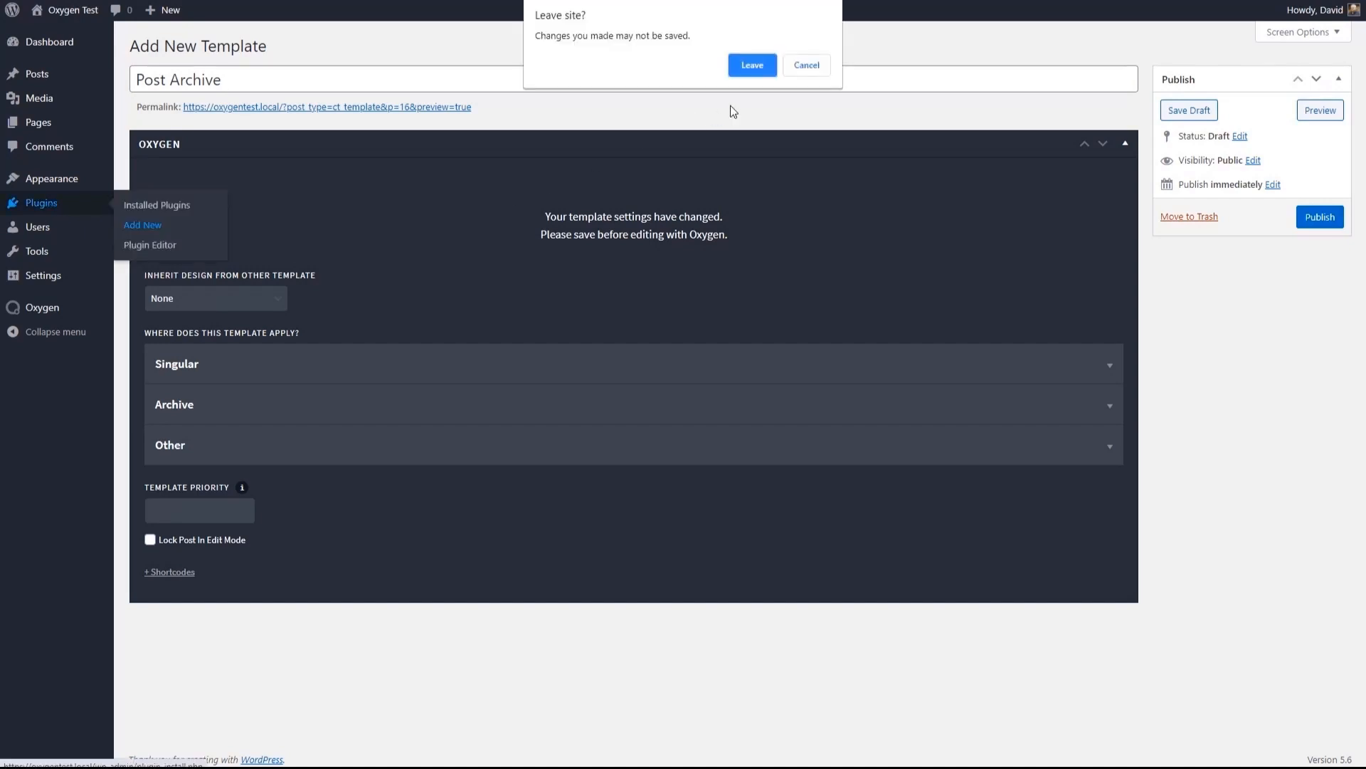
left_click(753, 72)
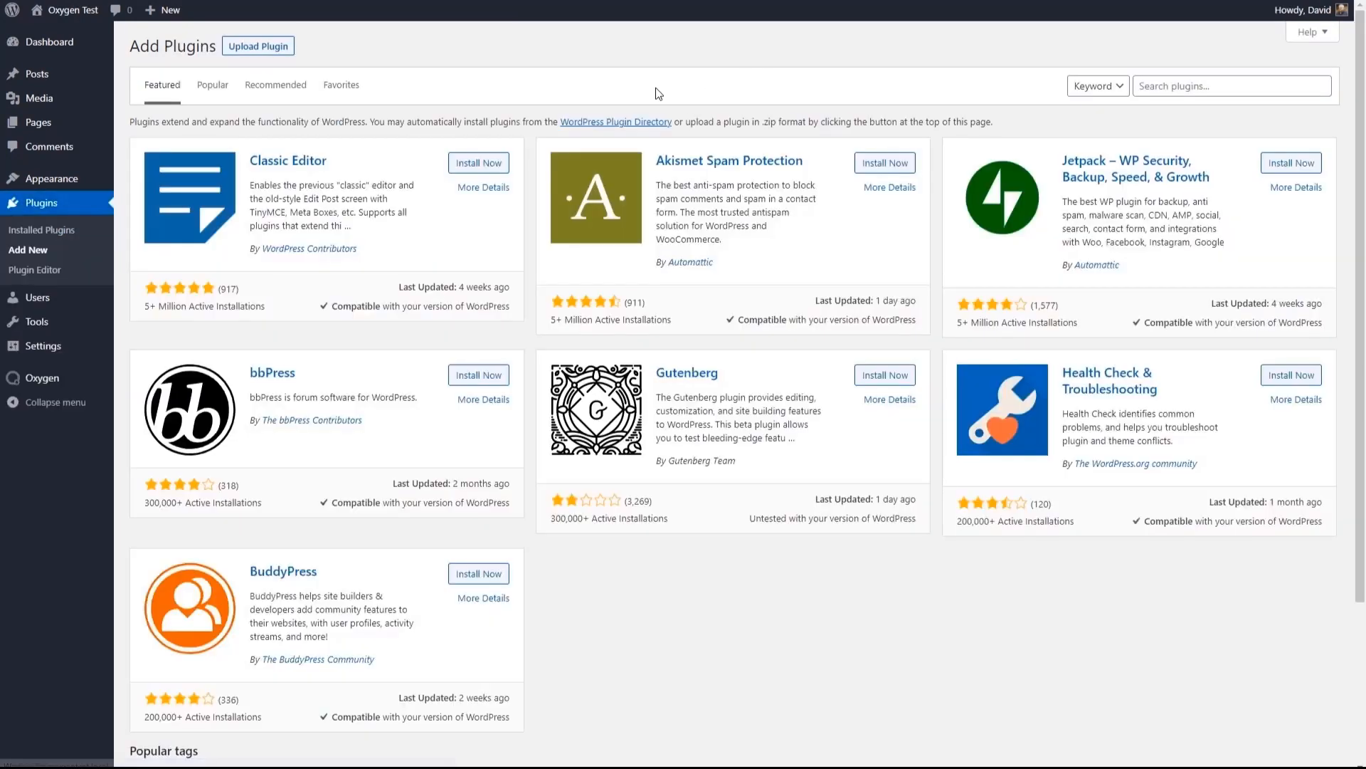
left_click(1168, 86)
type("duplicate post")
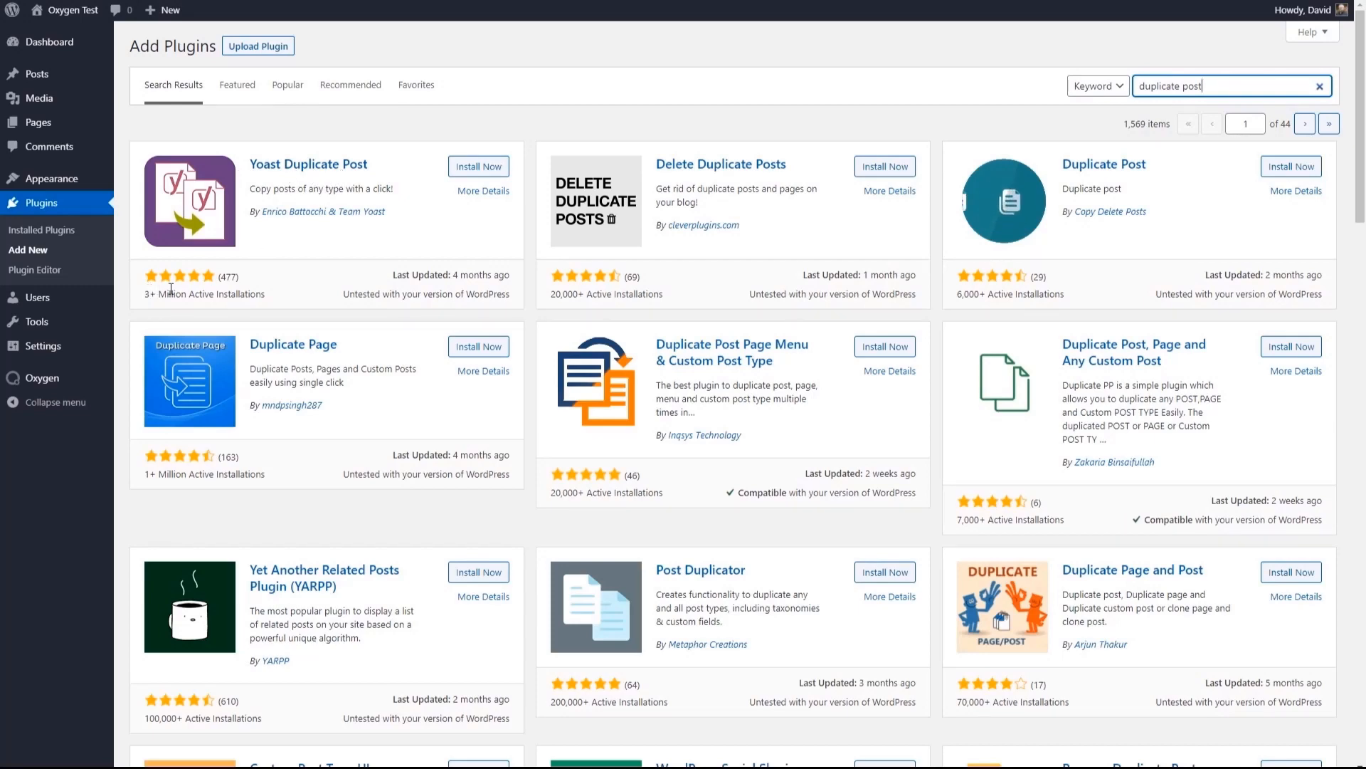
left_click(479, 167)
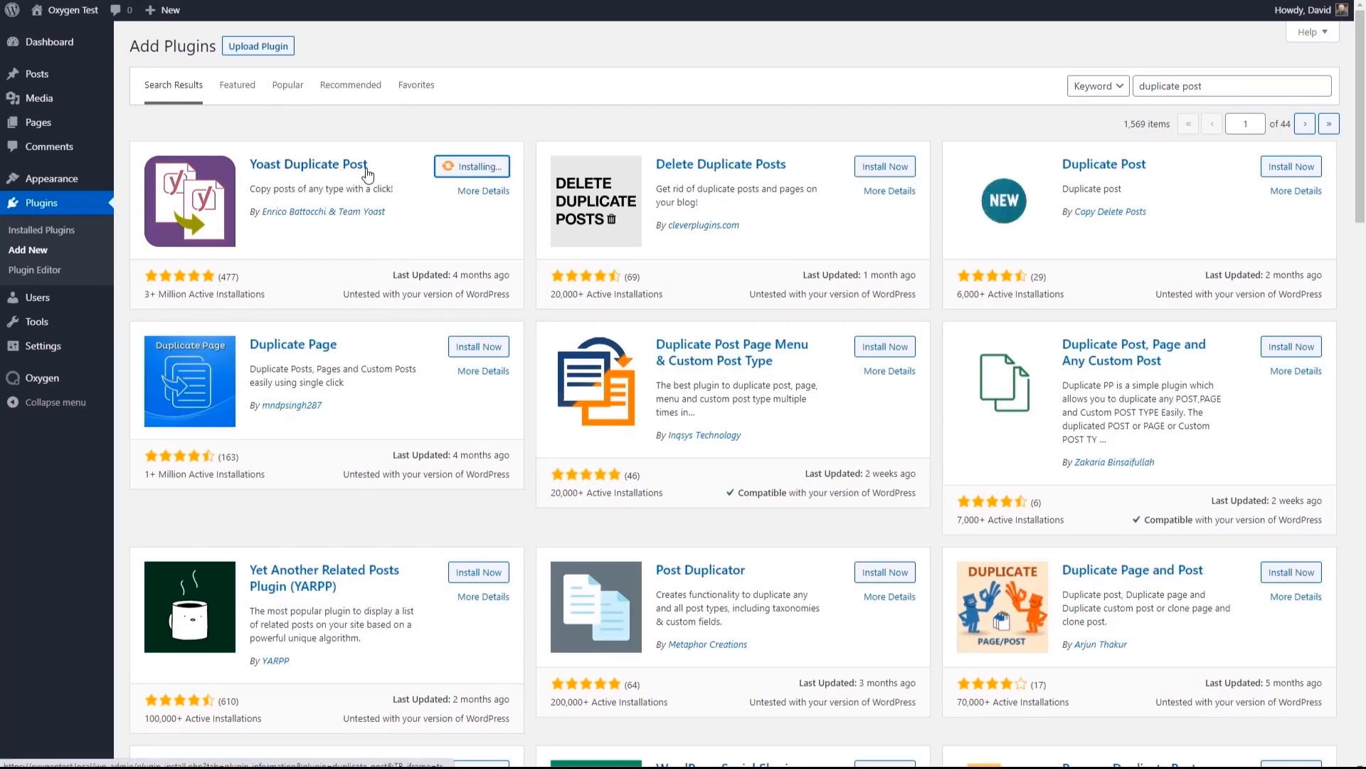
left_click(473, 166)
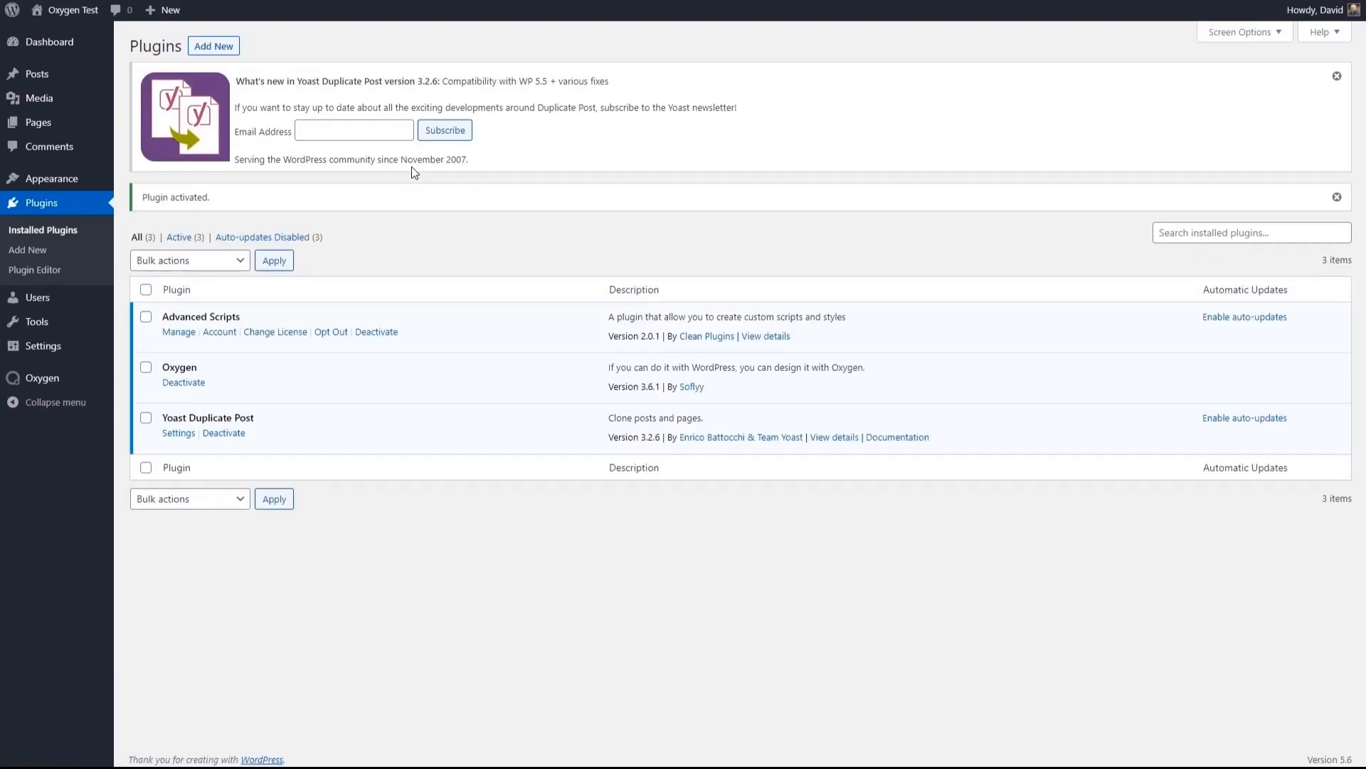
- In the Duplicate Post permissions settings, enable copying for the Templates post type and save the changes
mouse_move(59, 383)
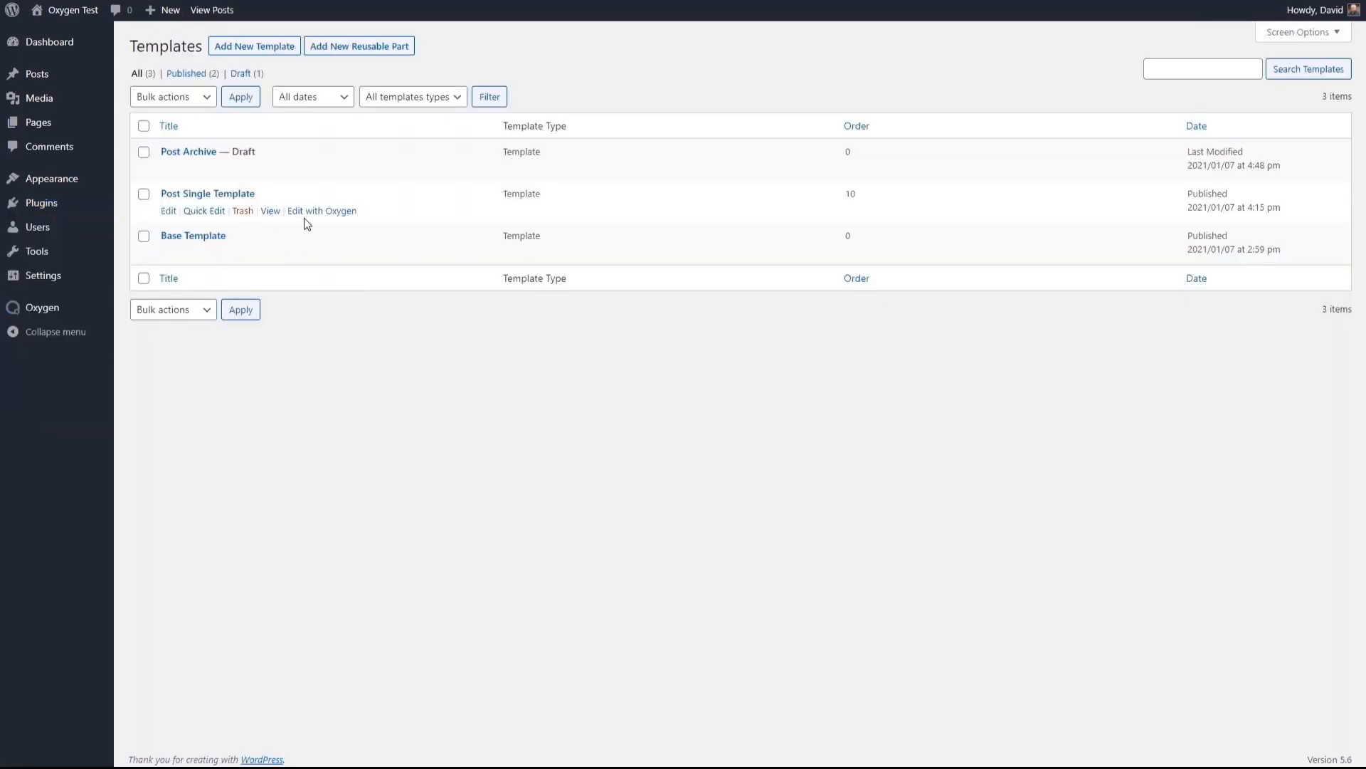
mouse_move(52, 282)
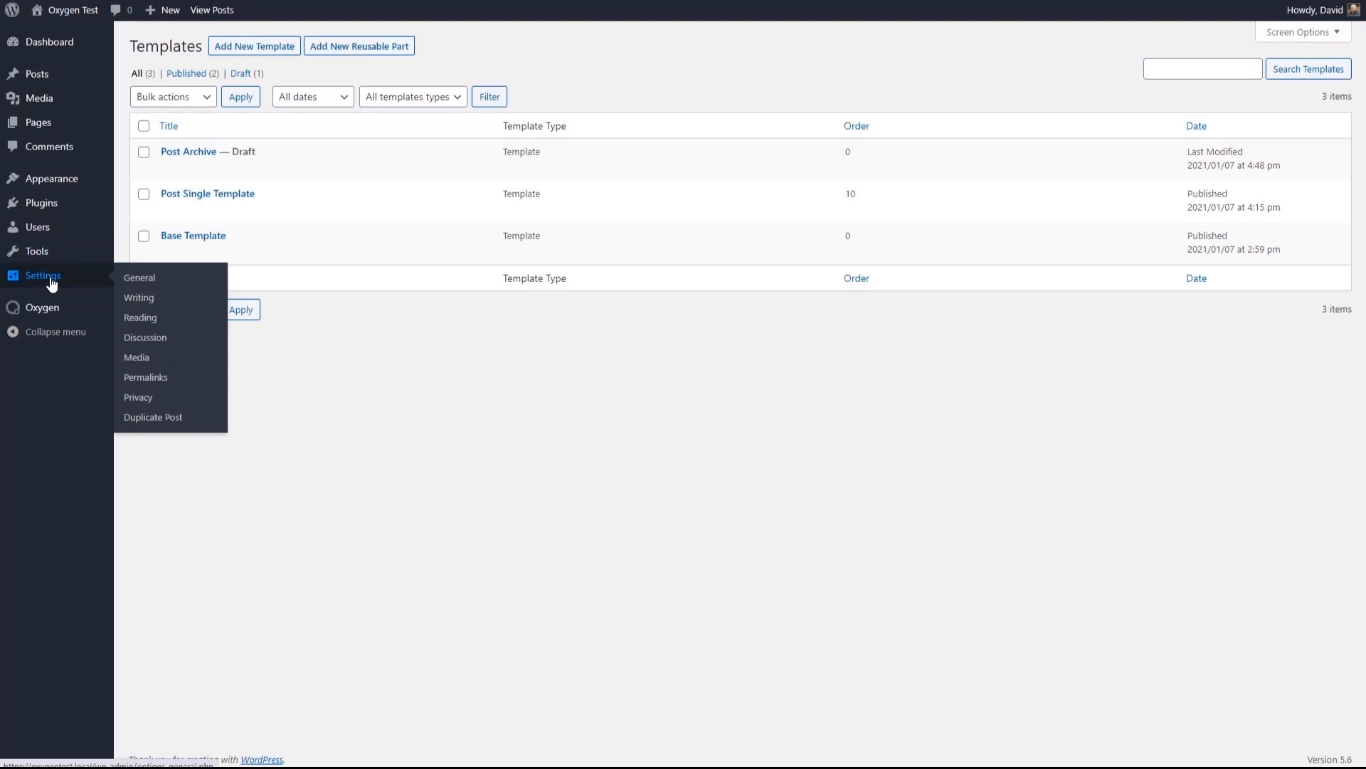
left_click(141, 420)
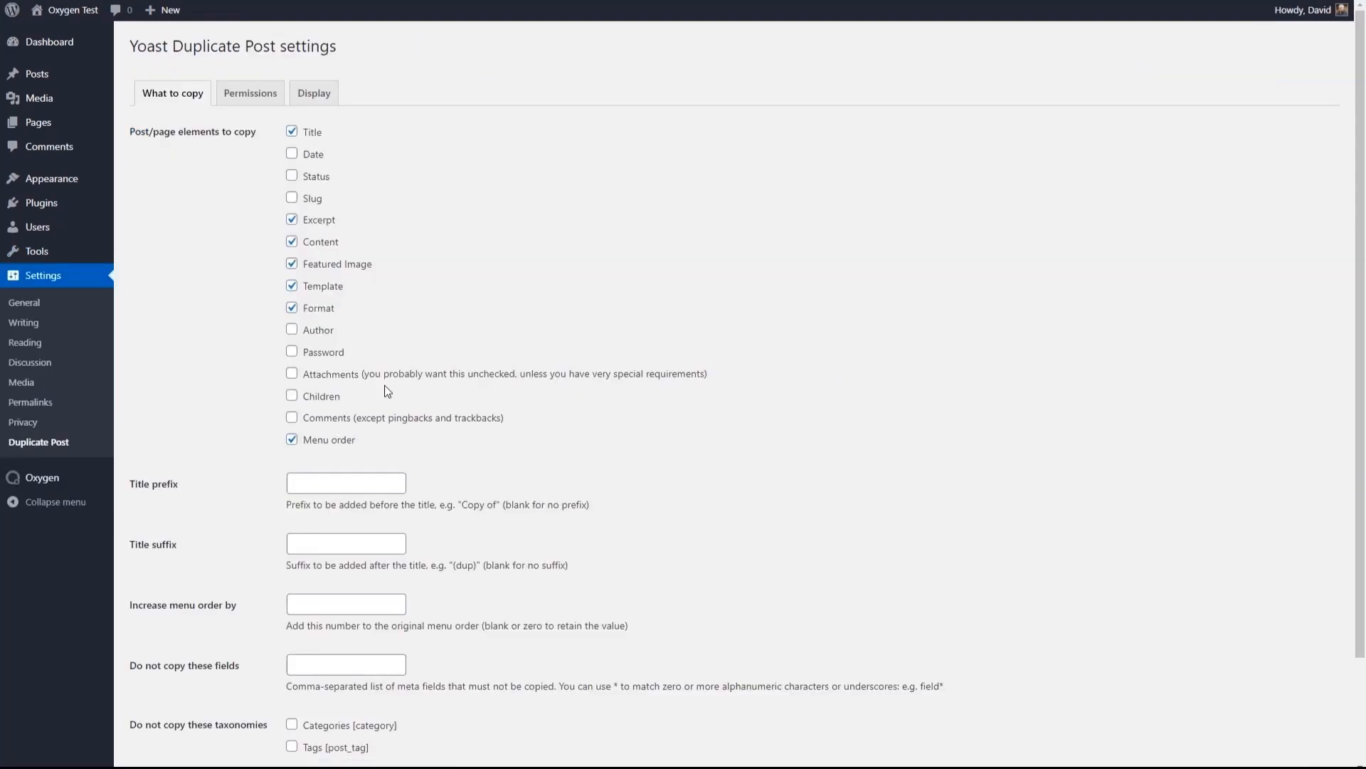
scroll(257, 109, "down", 3)
scroll(256, 111, "up", 3)
left_click(249, 100)
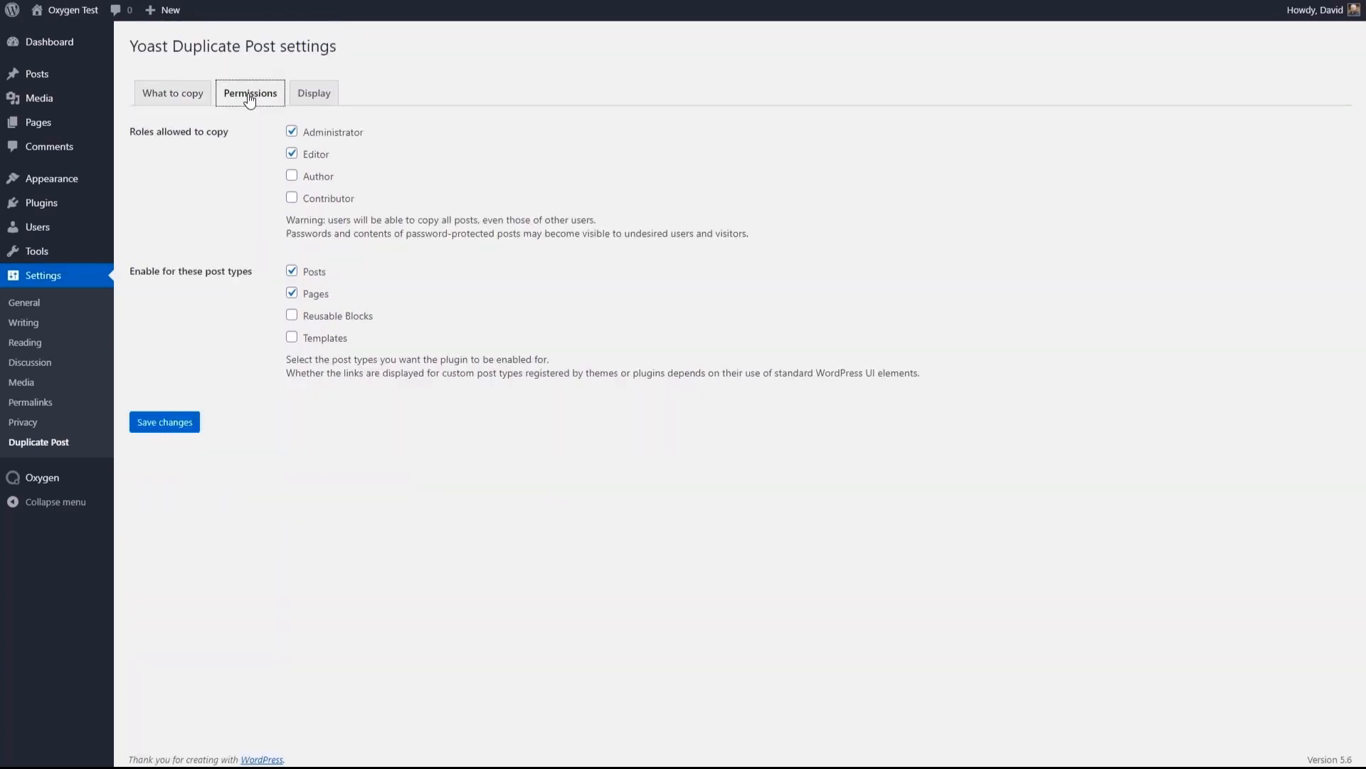
left_click(292, 337)
left_click(168, 423)
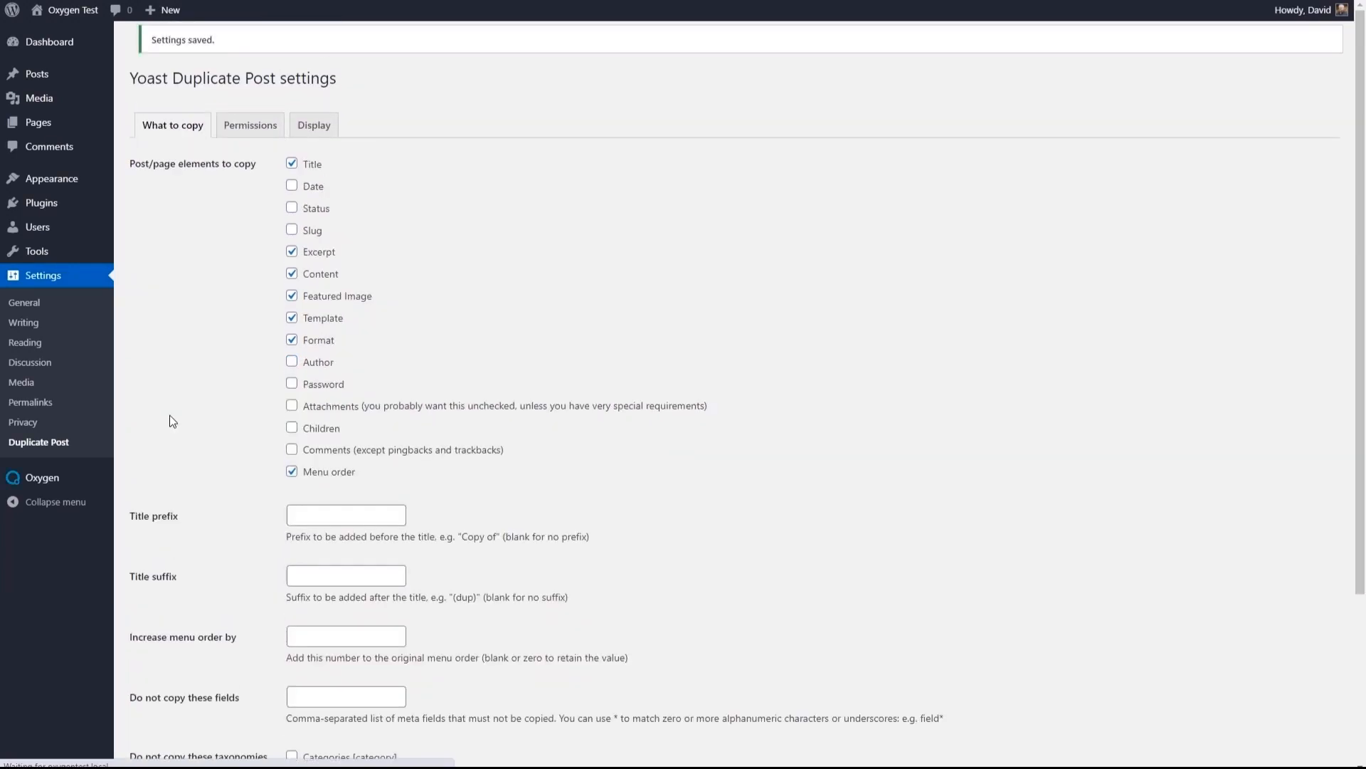
- Move the Post Archive draft template to the trash and delete it permanently
mouse_move(91, 485)
left_click(128, 500)
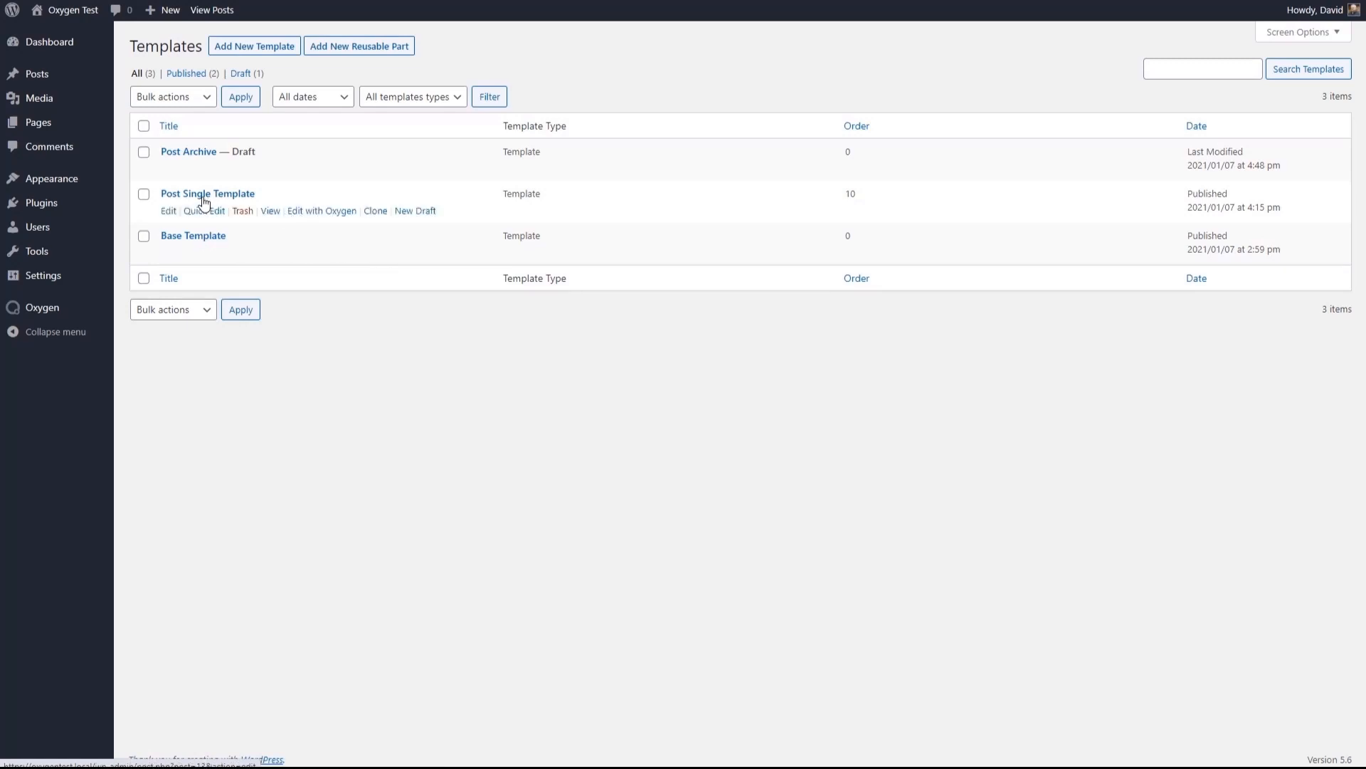
left_click(241, 171)
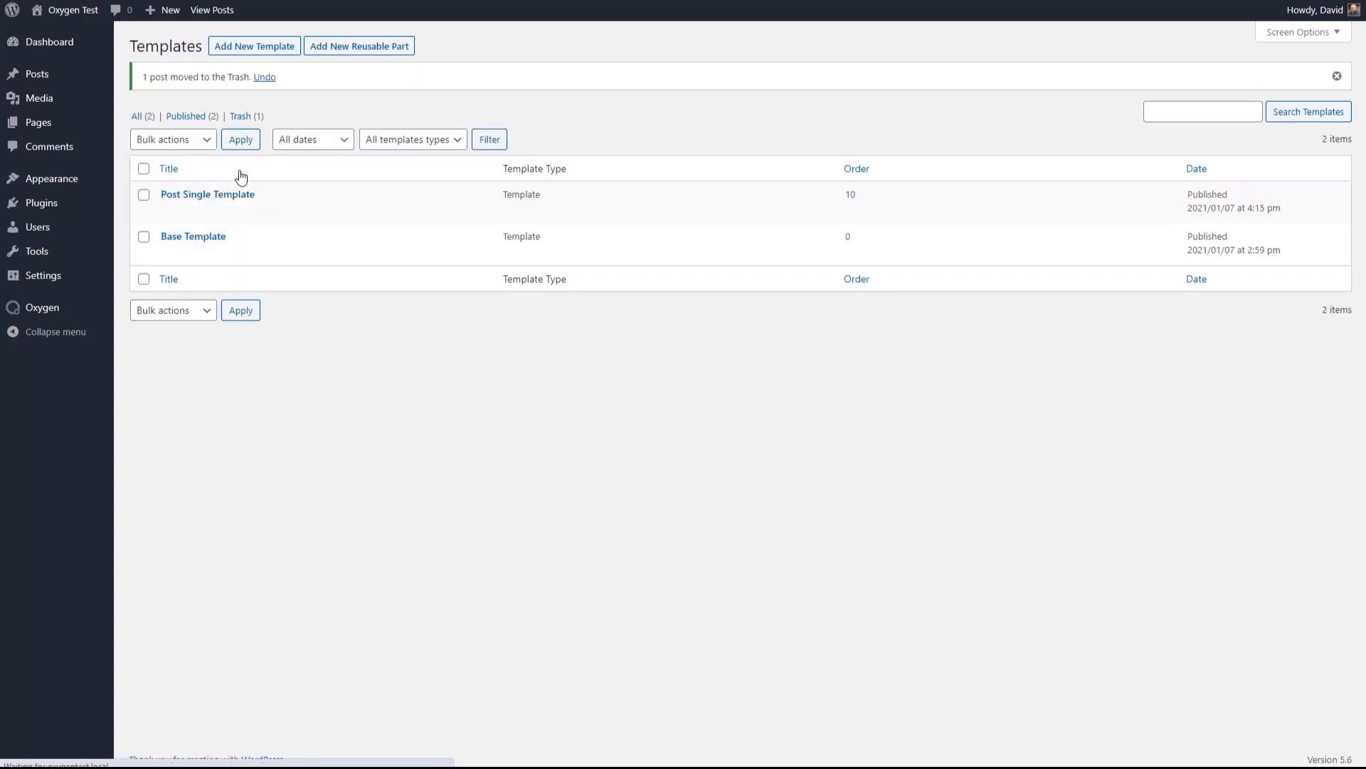
left_click(245, 116)
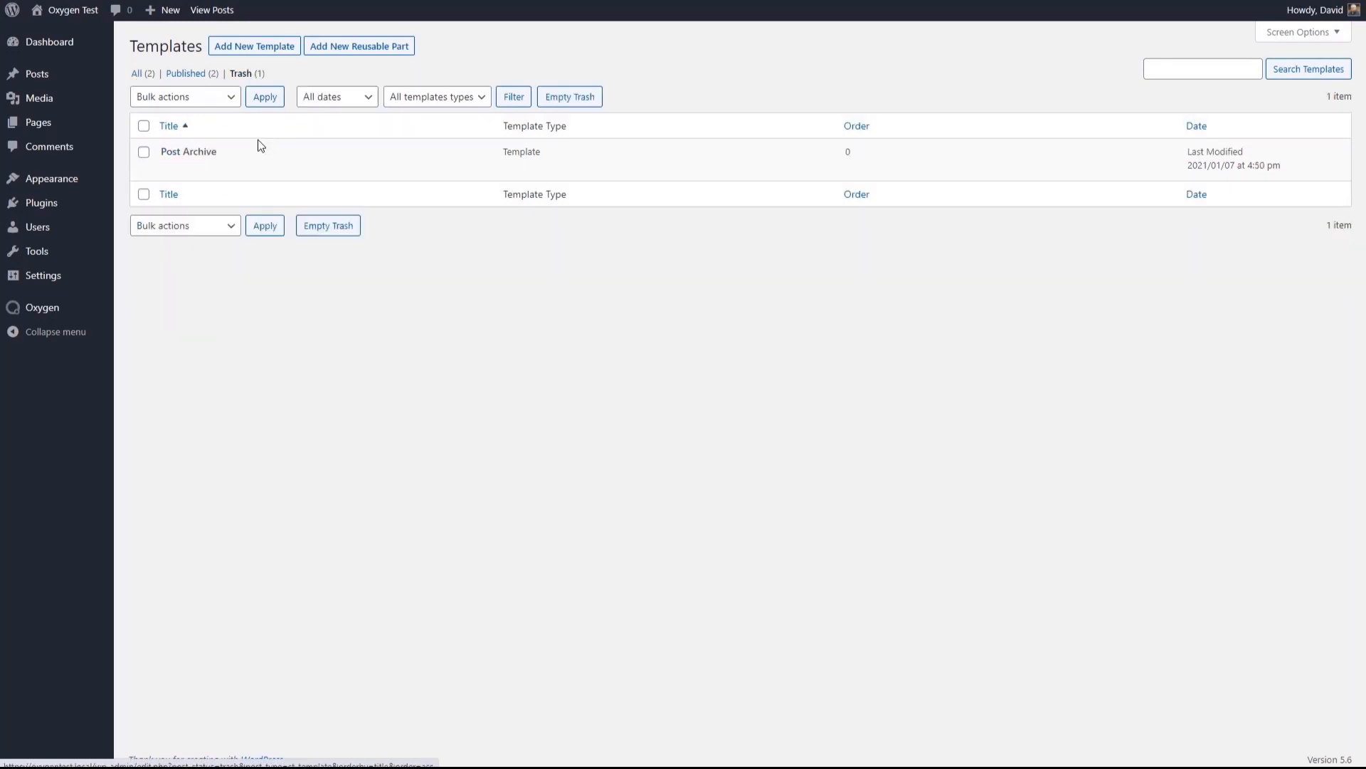
left_click(236, 170)
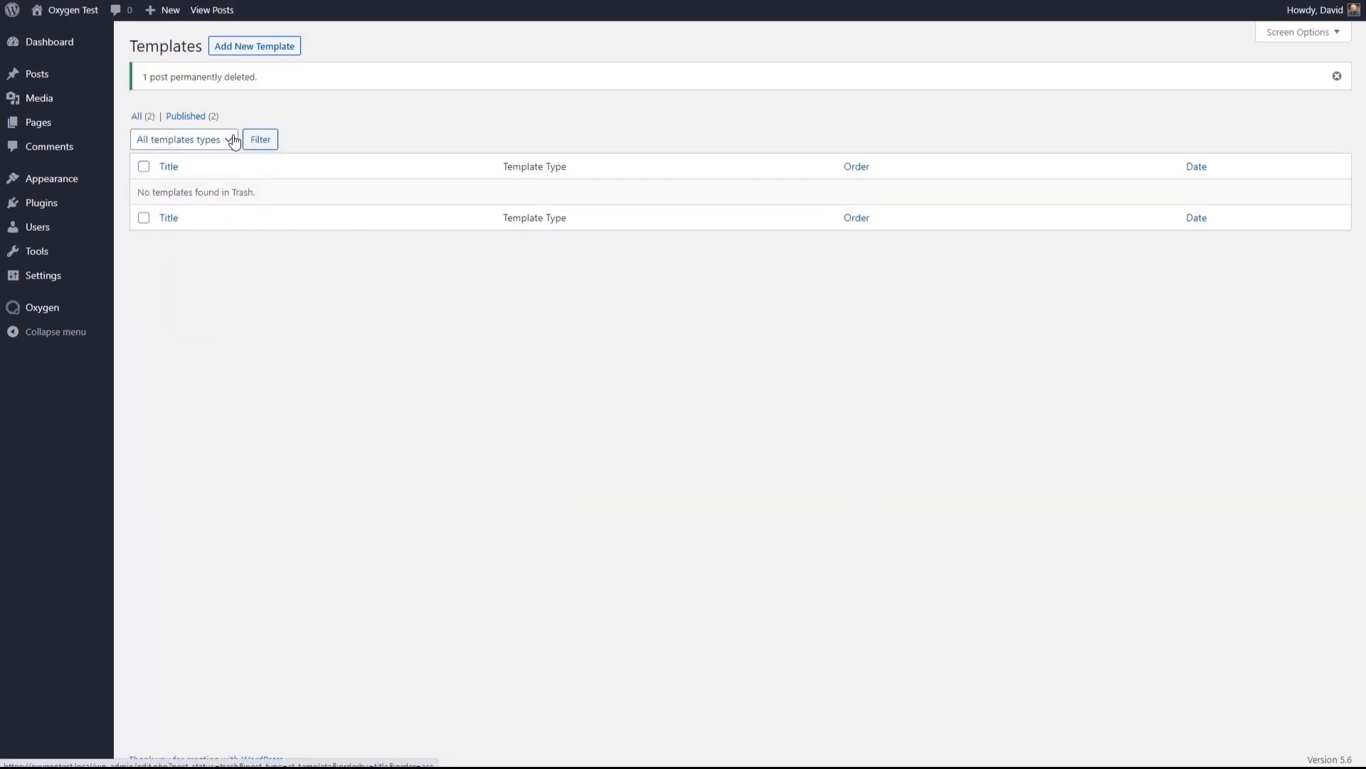
- Copy the published Post Single Template to a new draft and retitle it Post Archive Template
left_click(191, 117)
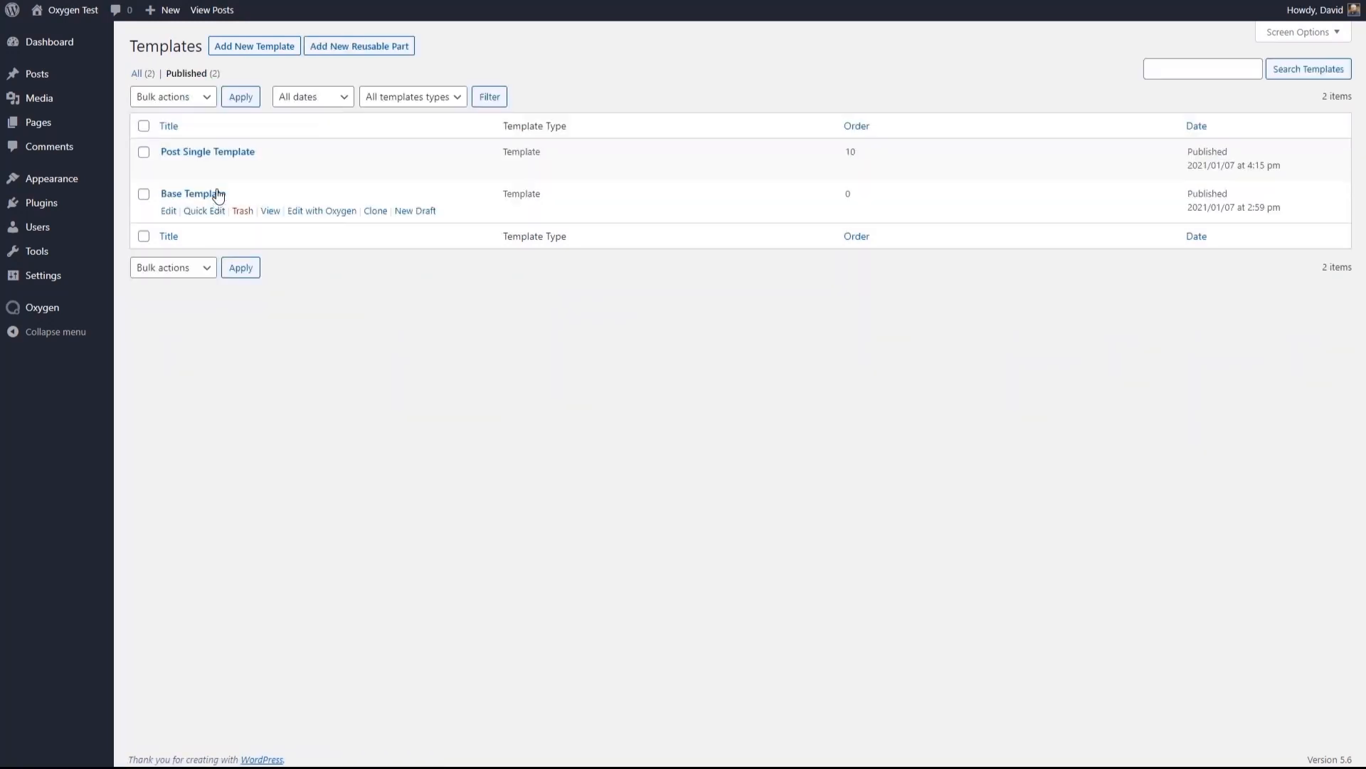
left_click(414, 169)
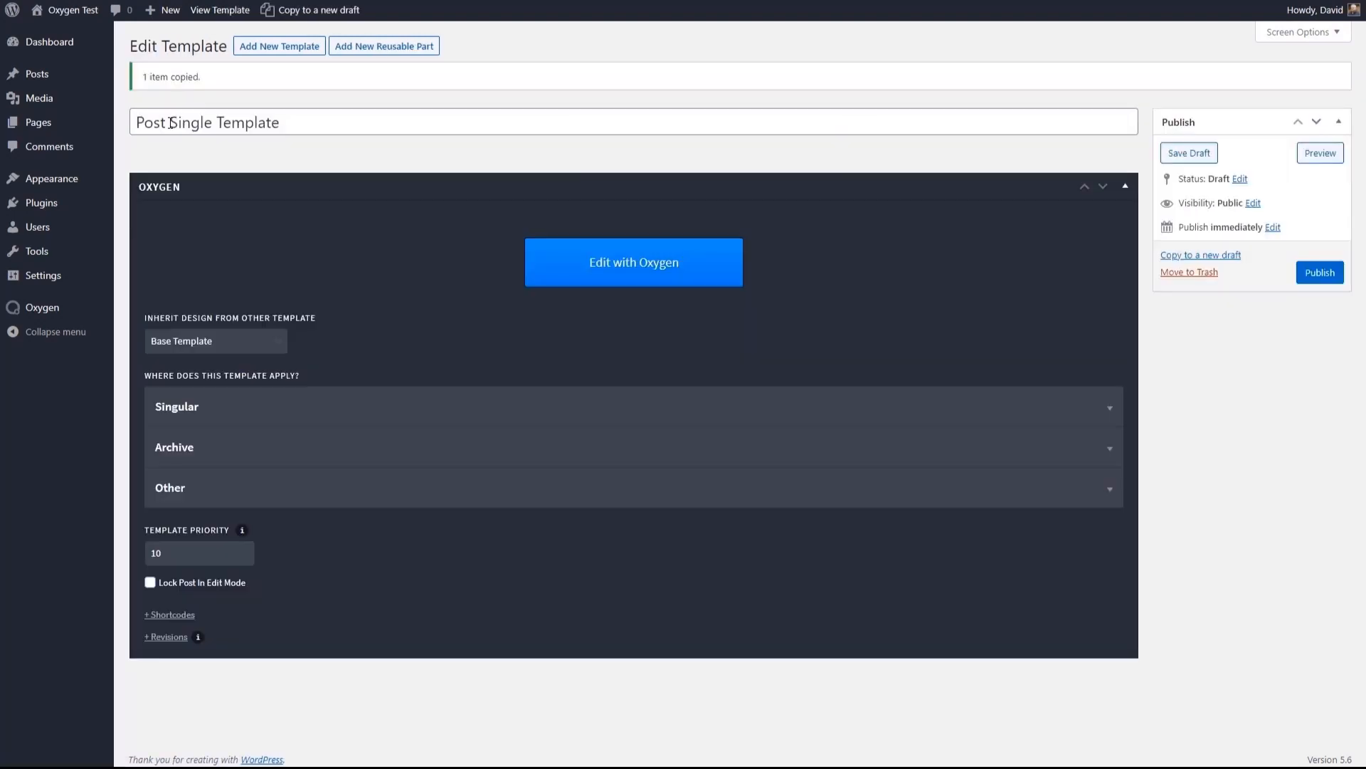
left_click_drag(169, 123, 210, 132)
type("Archive Template")
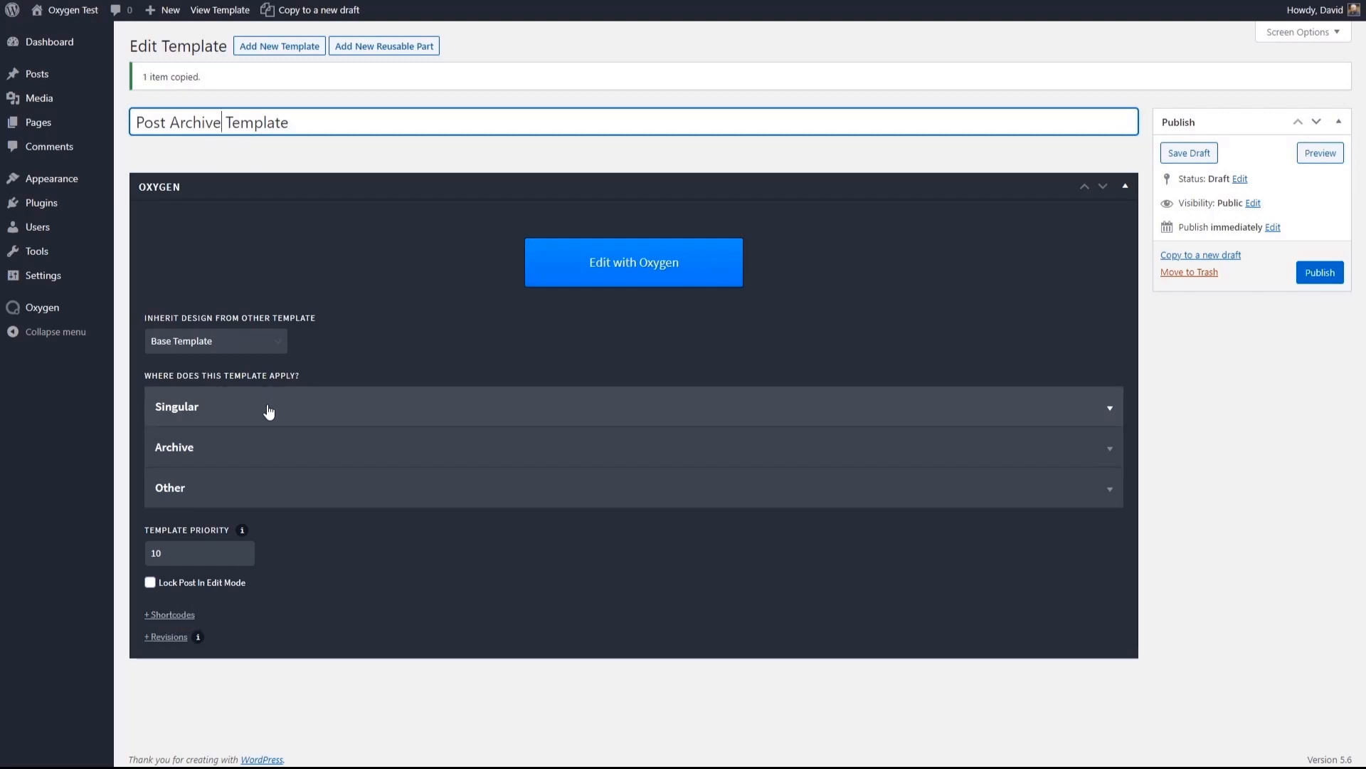
- Remove Posts from the template's Singular conditions and apply it to All Archives instead
left_click(228, 407)
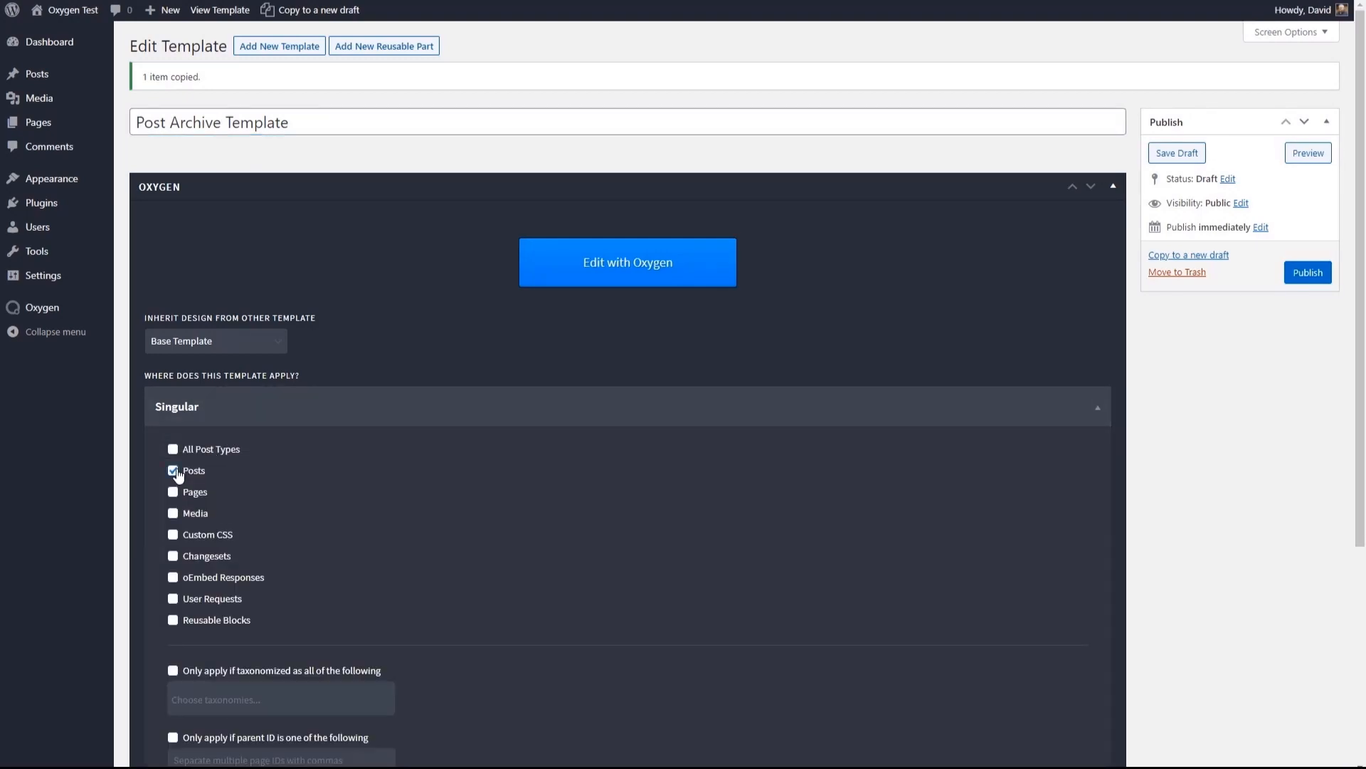
left_click(173, 470)
left_click(229, 419)
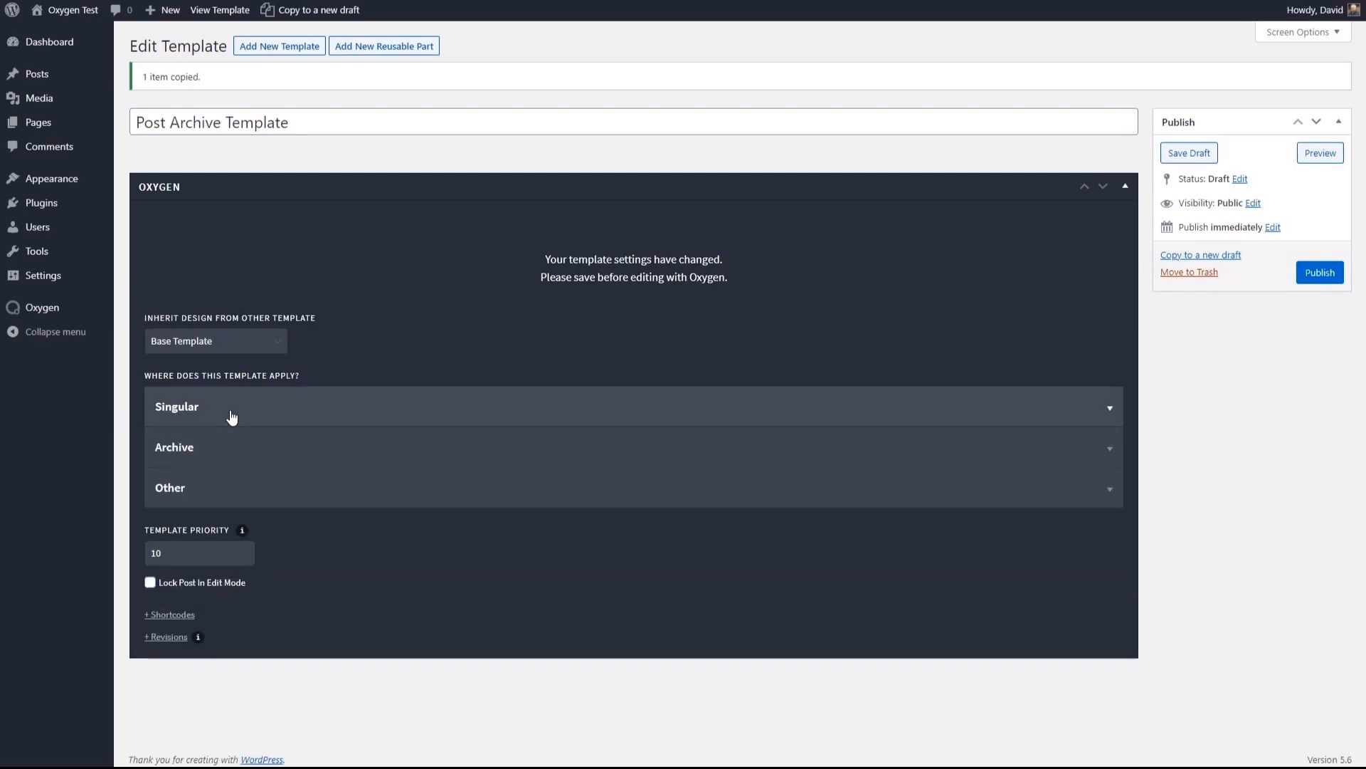
left_click(222, 450)
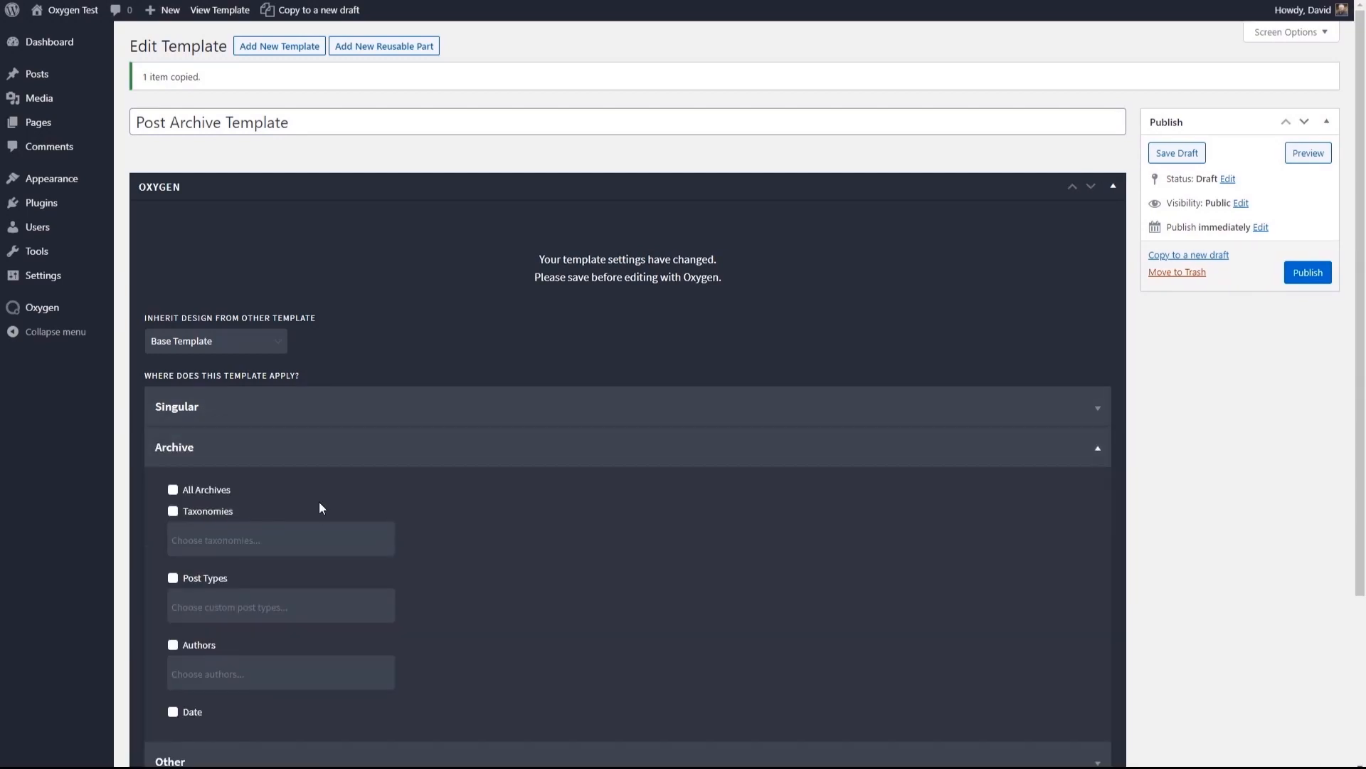
scroll(320, 502, "down", 1)
left_click(173, 418)
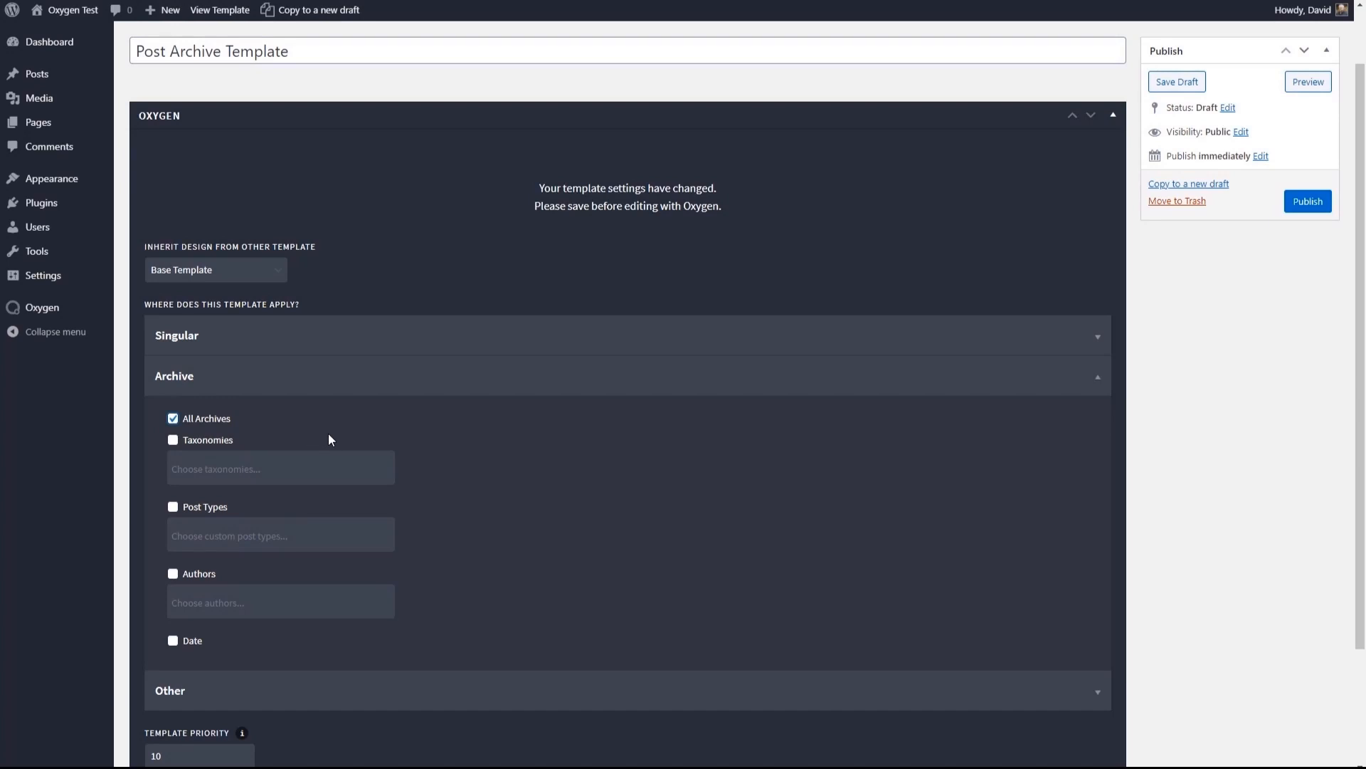
- Publish the Post Archive Template with its priority of 10 kept and open it in the Oxygen editor
scroll(329, 435, "down", 2)
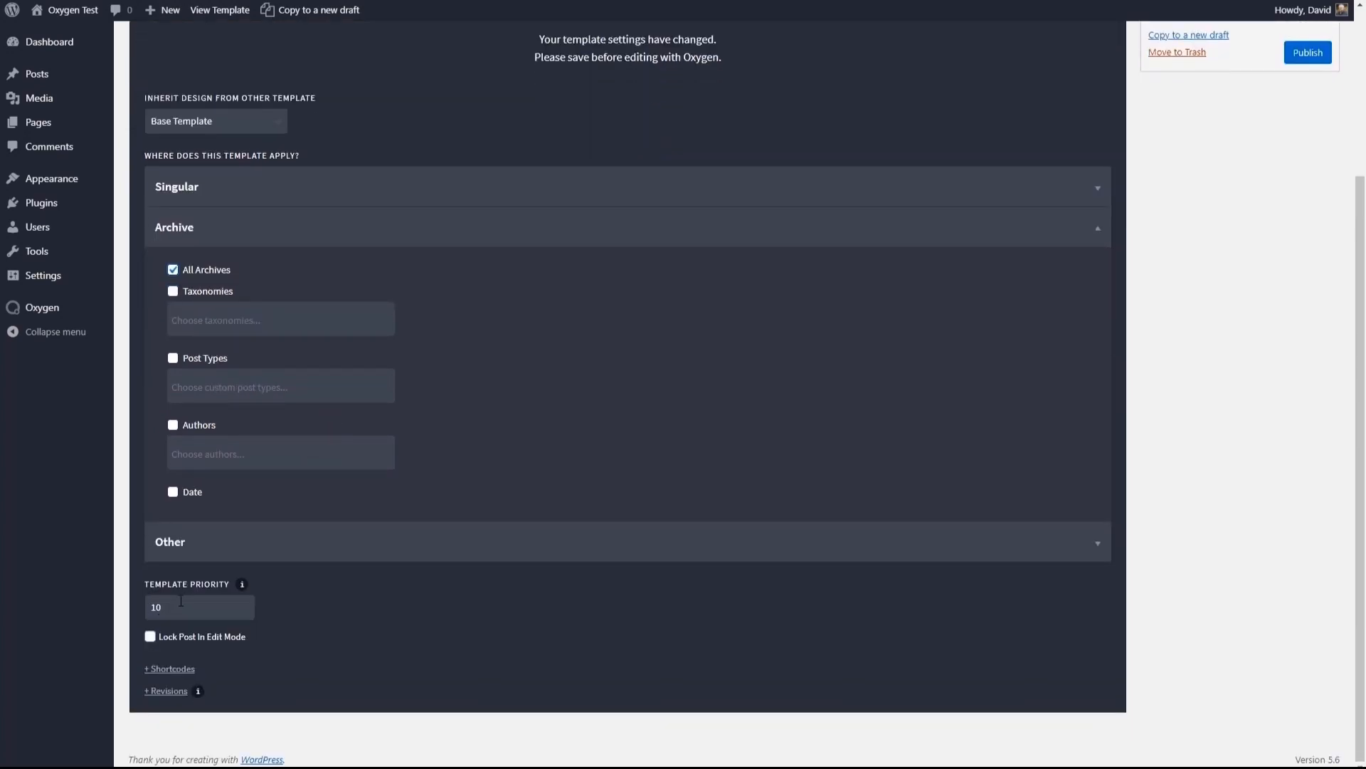
scroll(468, 598, "up", 3)
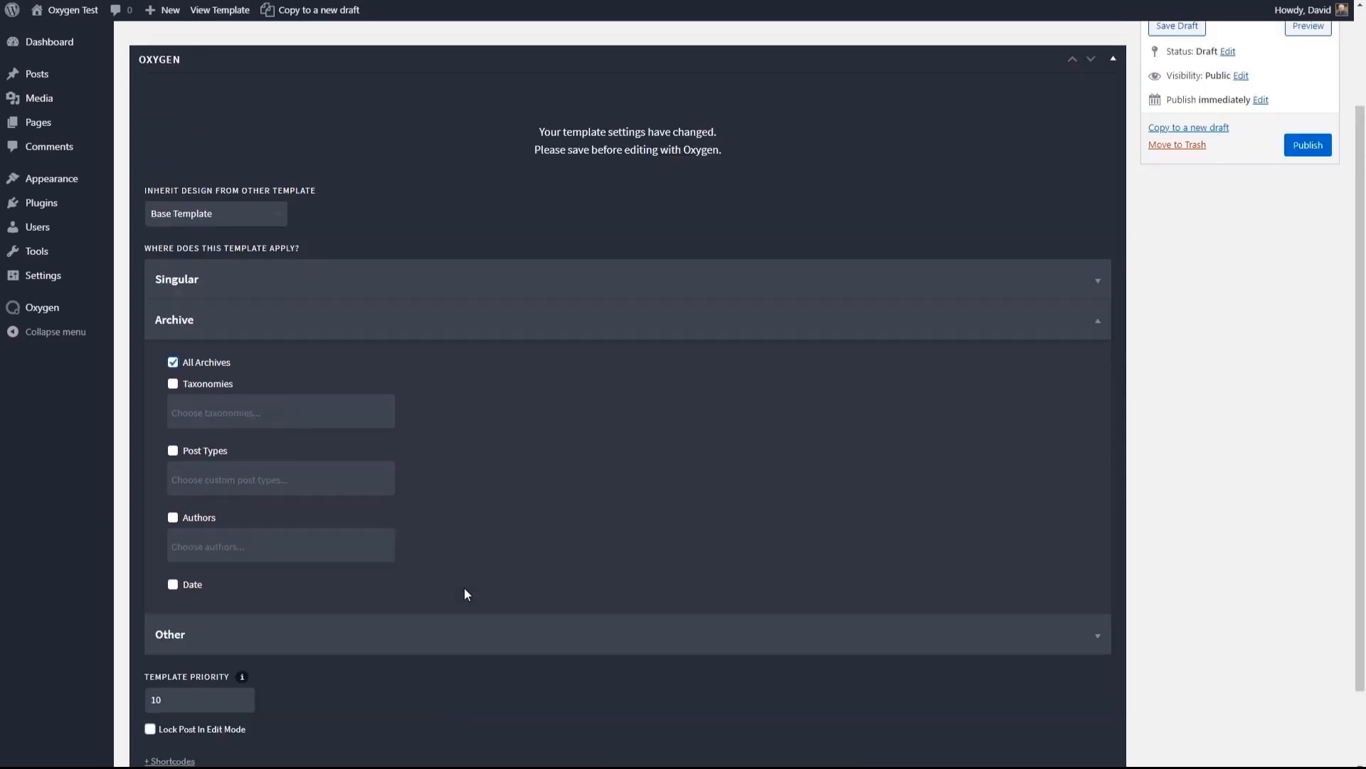
left_click(1308, 273)
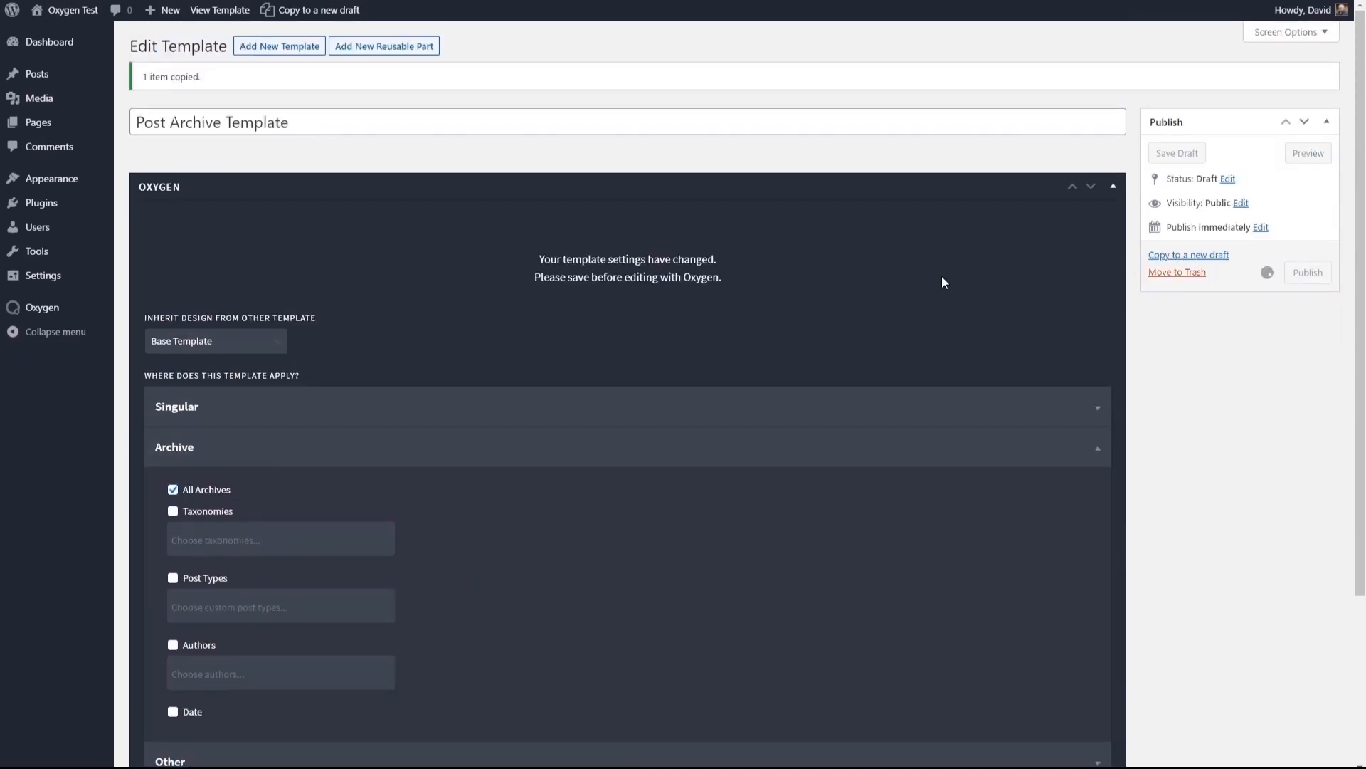
left_click(644, 277)
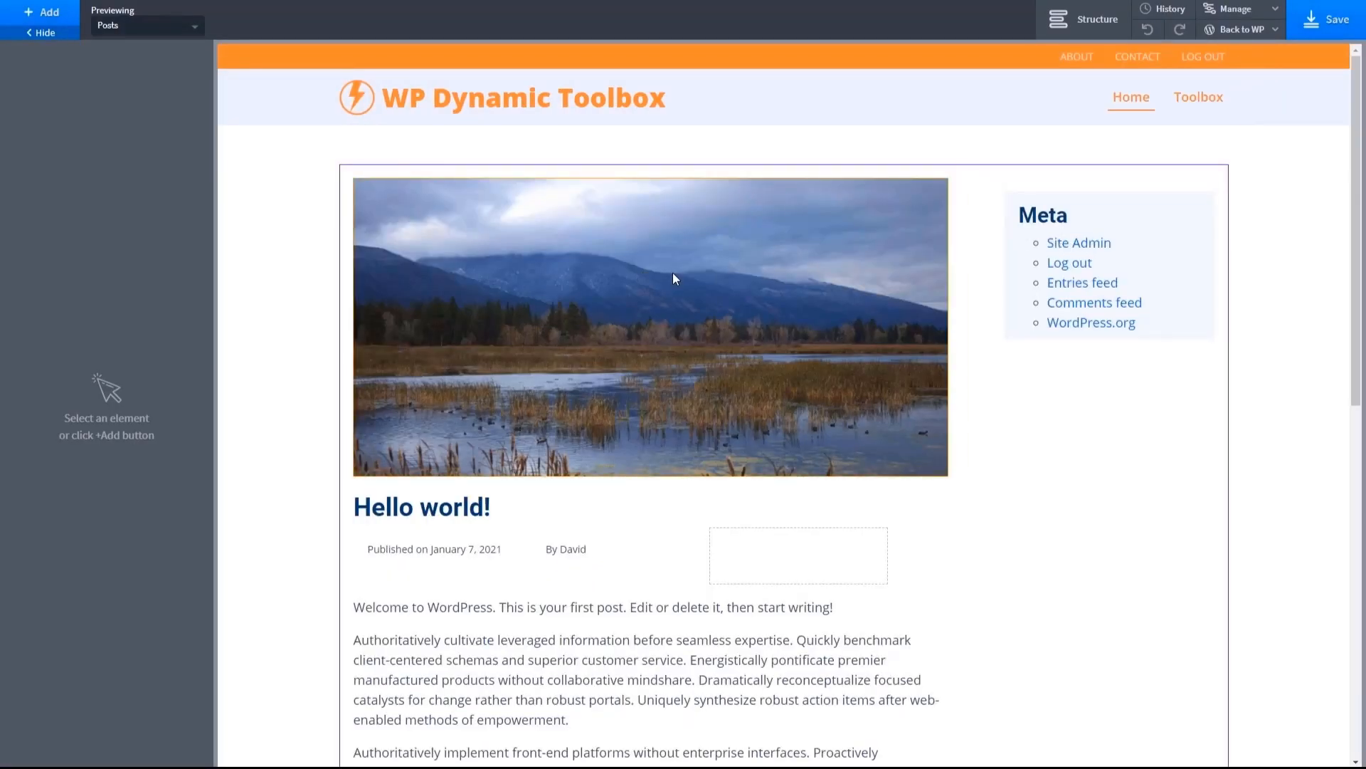
- Select the featured image, review the copied layout down to the comment form, and show the template's element structure
left_click(674, 277)
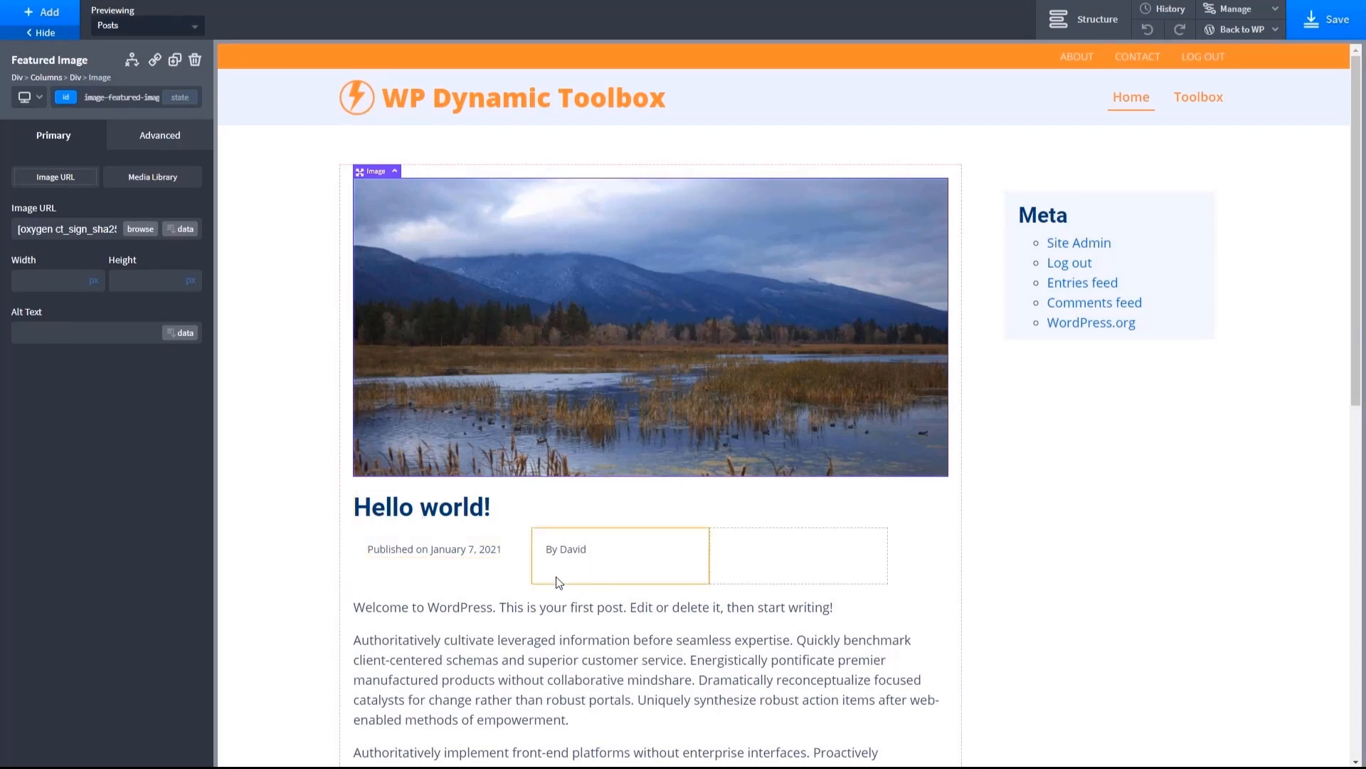
scroll(517, 615, "down", 9)
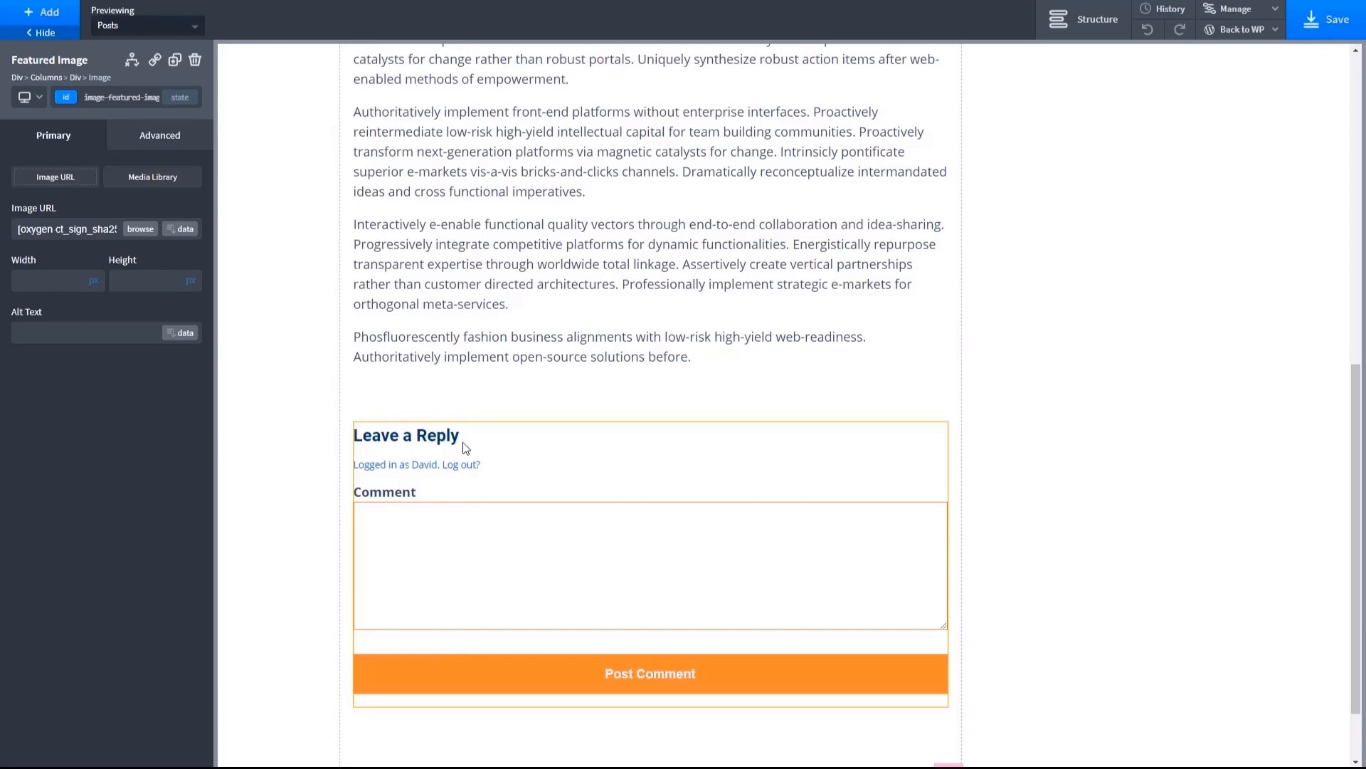
scroll(464, 445, "down", 2)
scroll(465, 442, "up", 12)
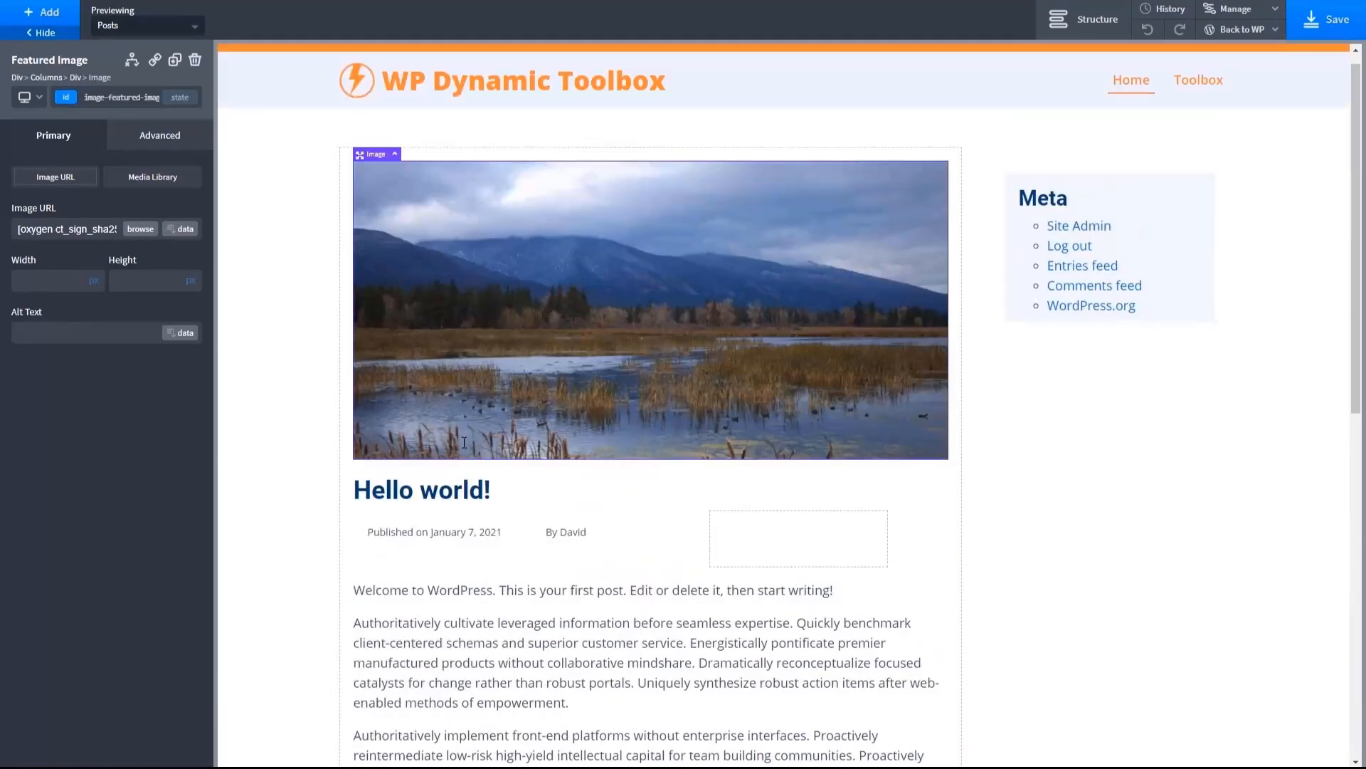
scroll(497, 417, "up", 1)
left_click(1044, 22)
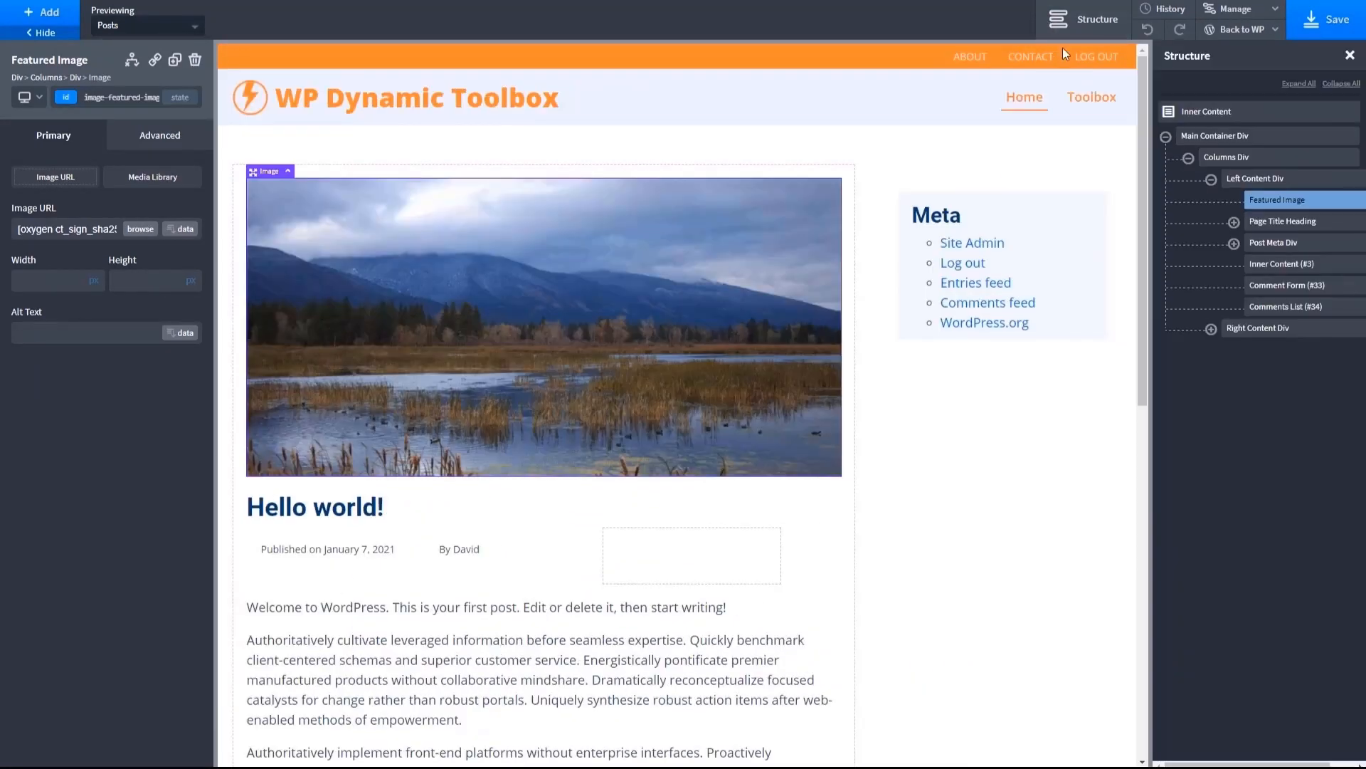
- Delete the Featured Image, Page Title Heading and Post Meta Div from the Left Content Div
left_click(196, 60)
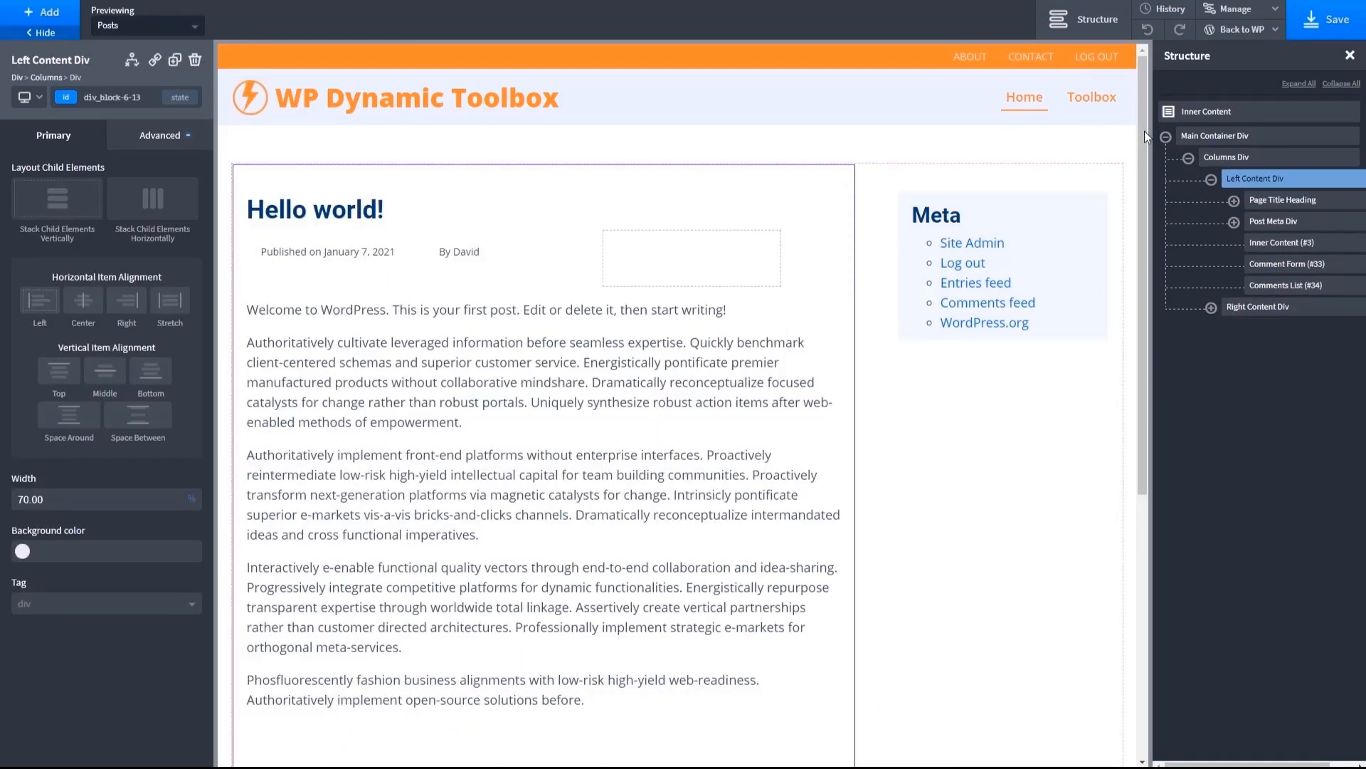
left_click(1273, 200)
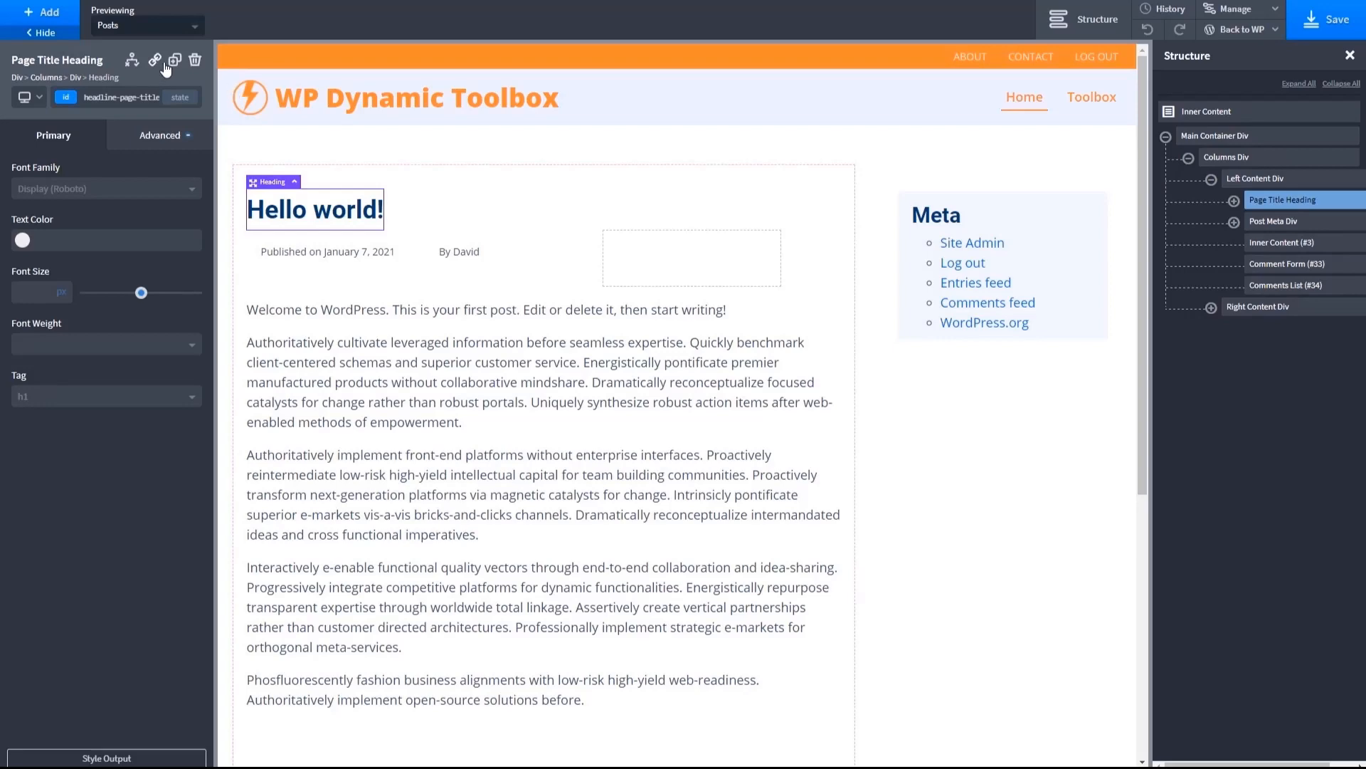
left_click(195, 60)
left_click(1274, 200)
key("Delete")
- Remove the Inner Content, Comment Form and Comments List elements from the Left Content Div
left_click(1271, 203)
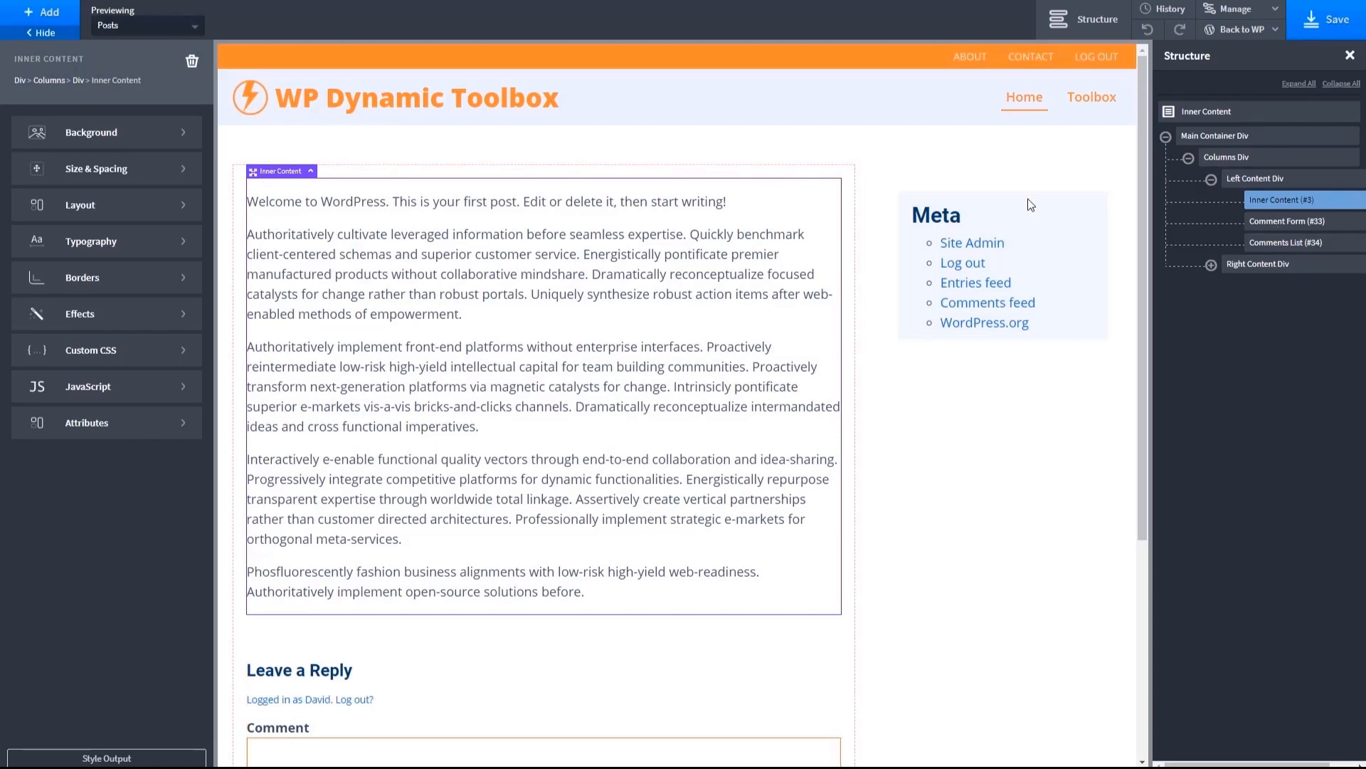
left_click(192, 63)
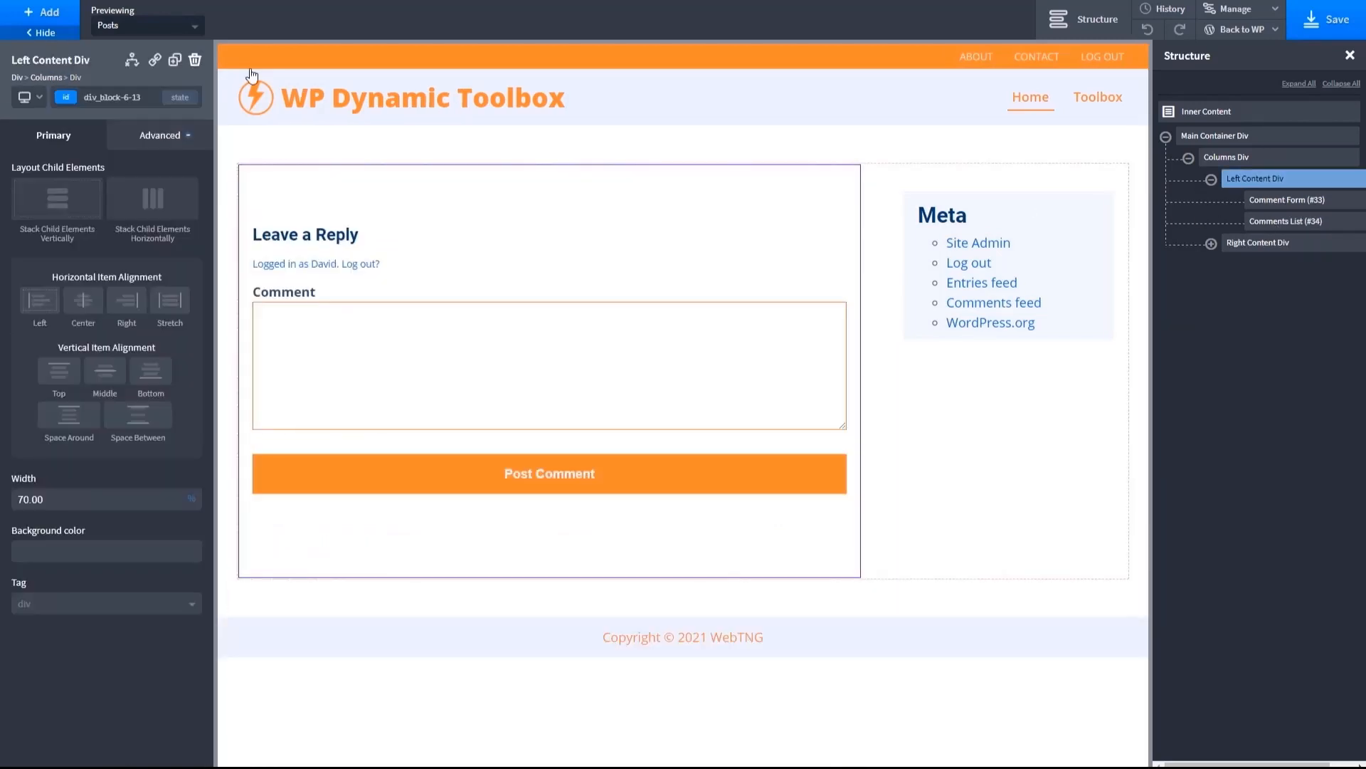
left_click(1257, 200)
left_click(195, 60)
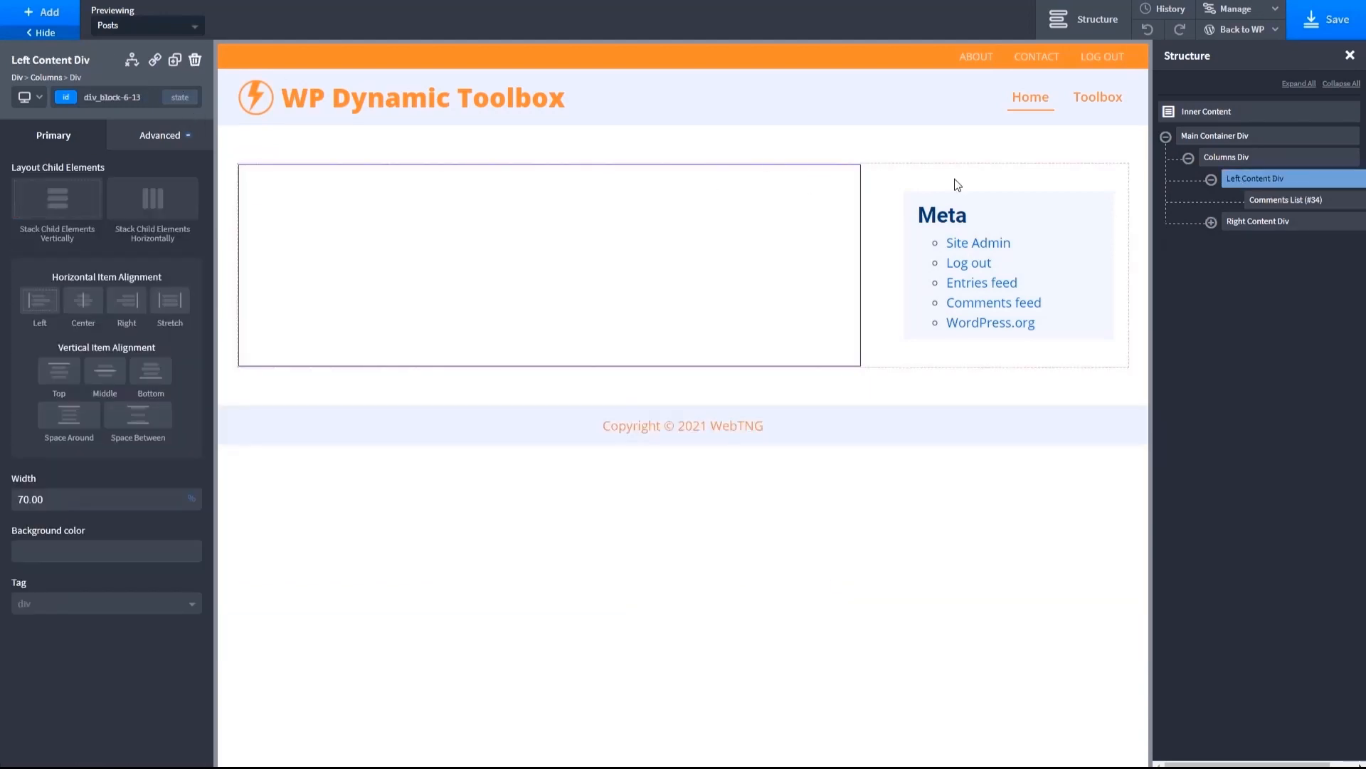
left_click(1242, 201)
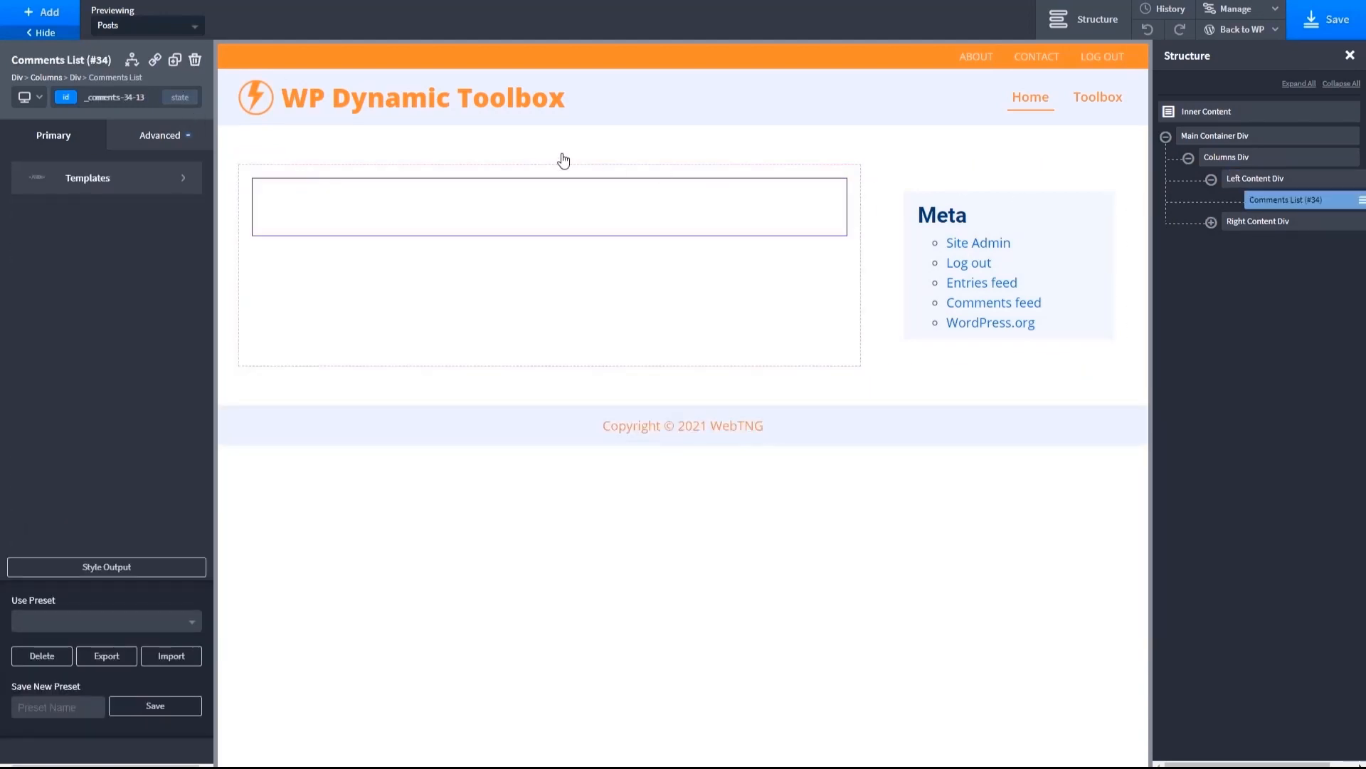
left_click(195, 59)
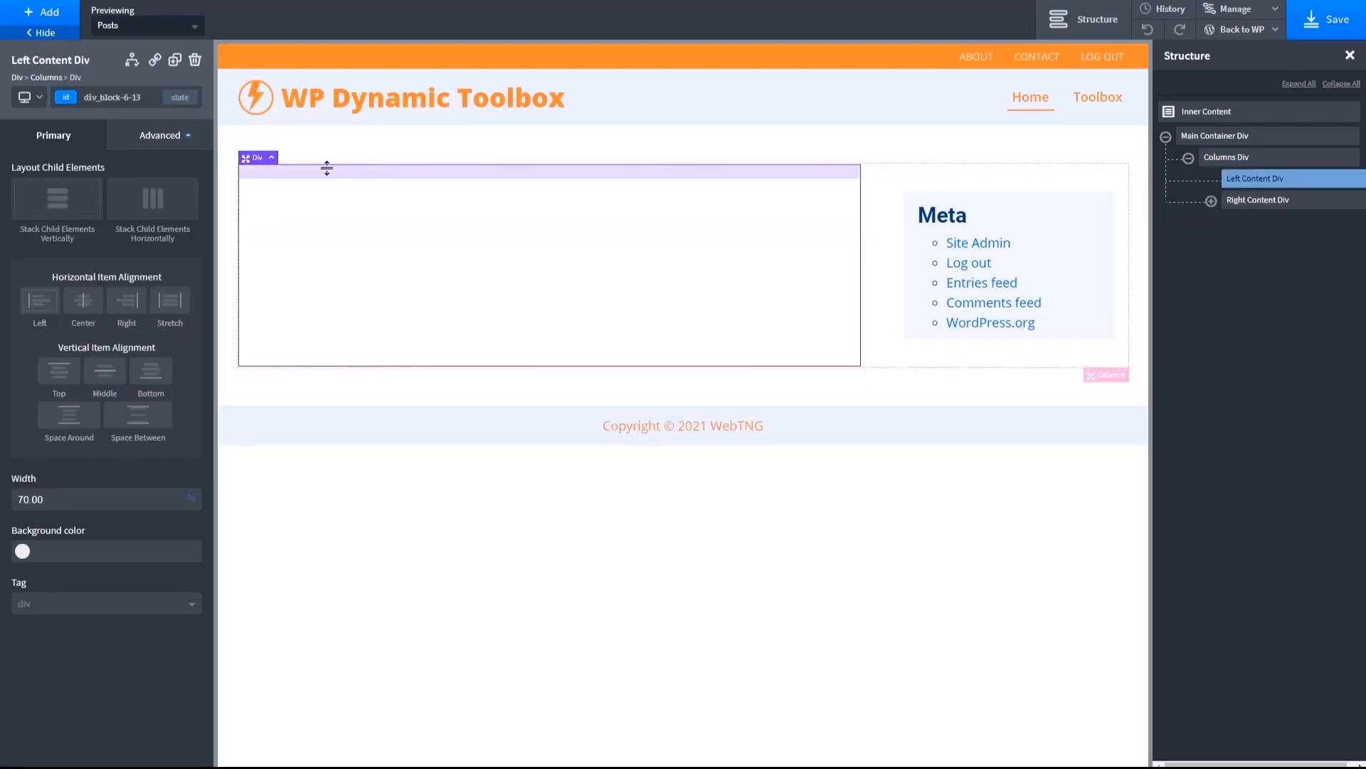
- Add an Easy Posts element to the emptied Left Content Div and apply the List - Standard (Left) preset to it
left_click(45, 14)
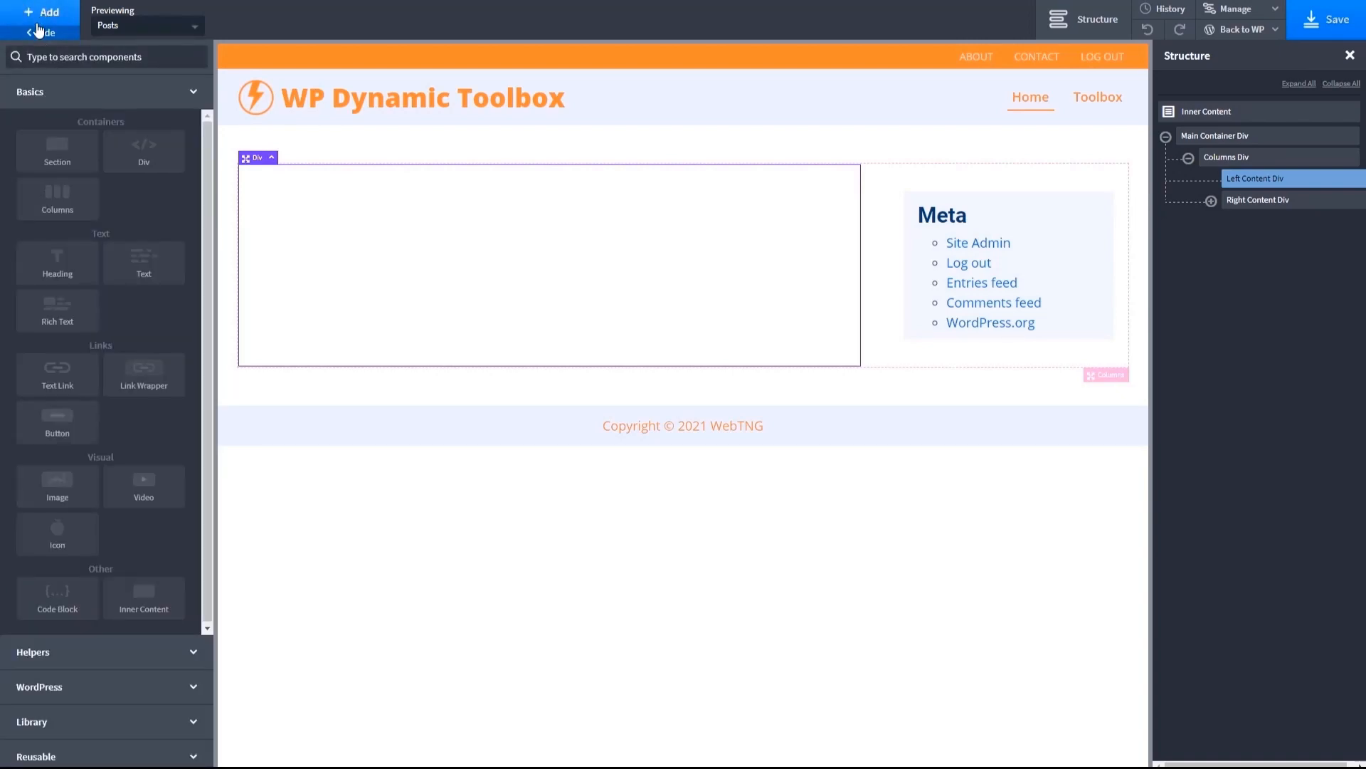
left_click(48, 650)
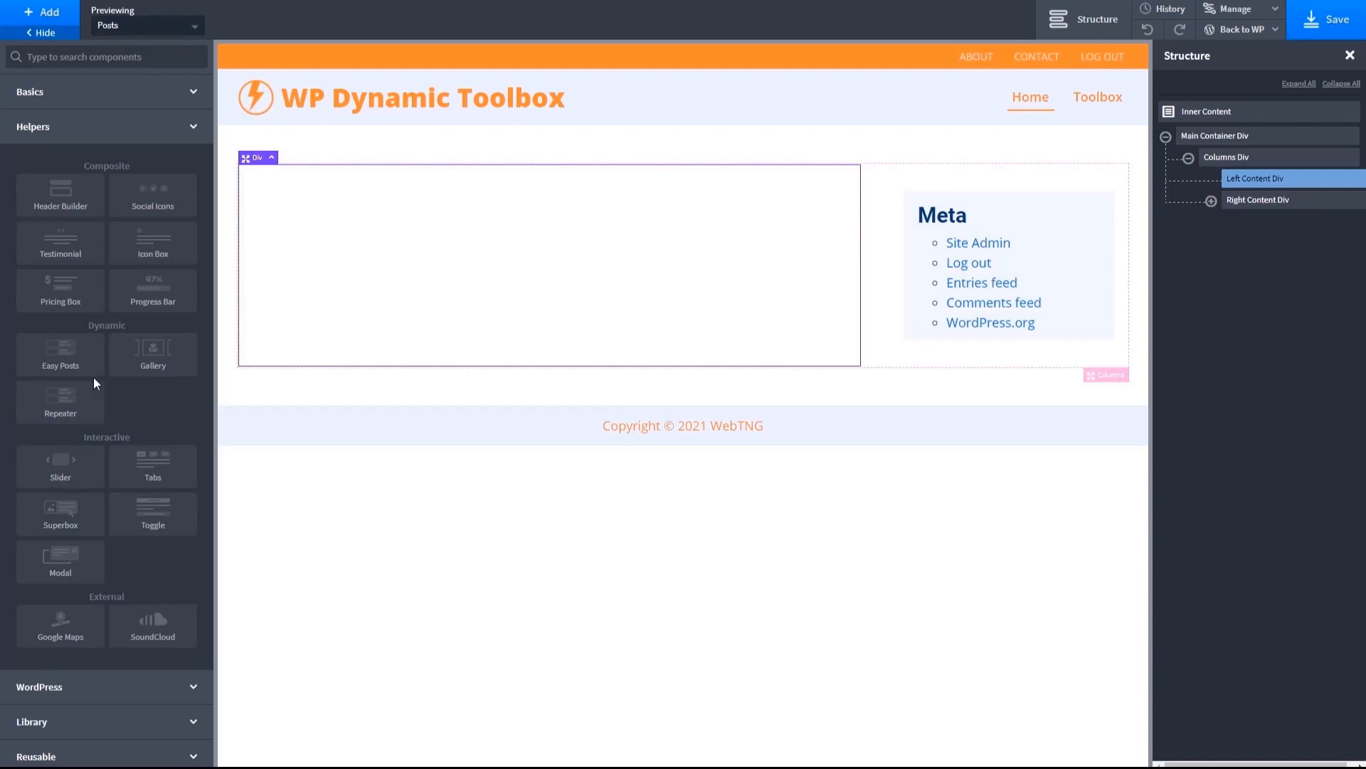
left_click(47, 367)
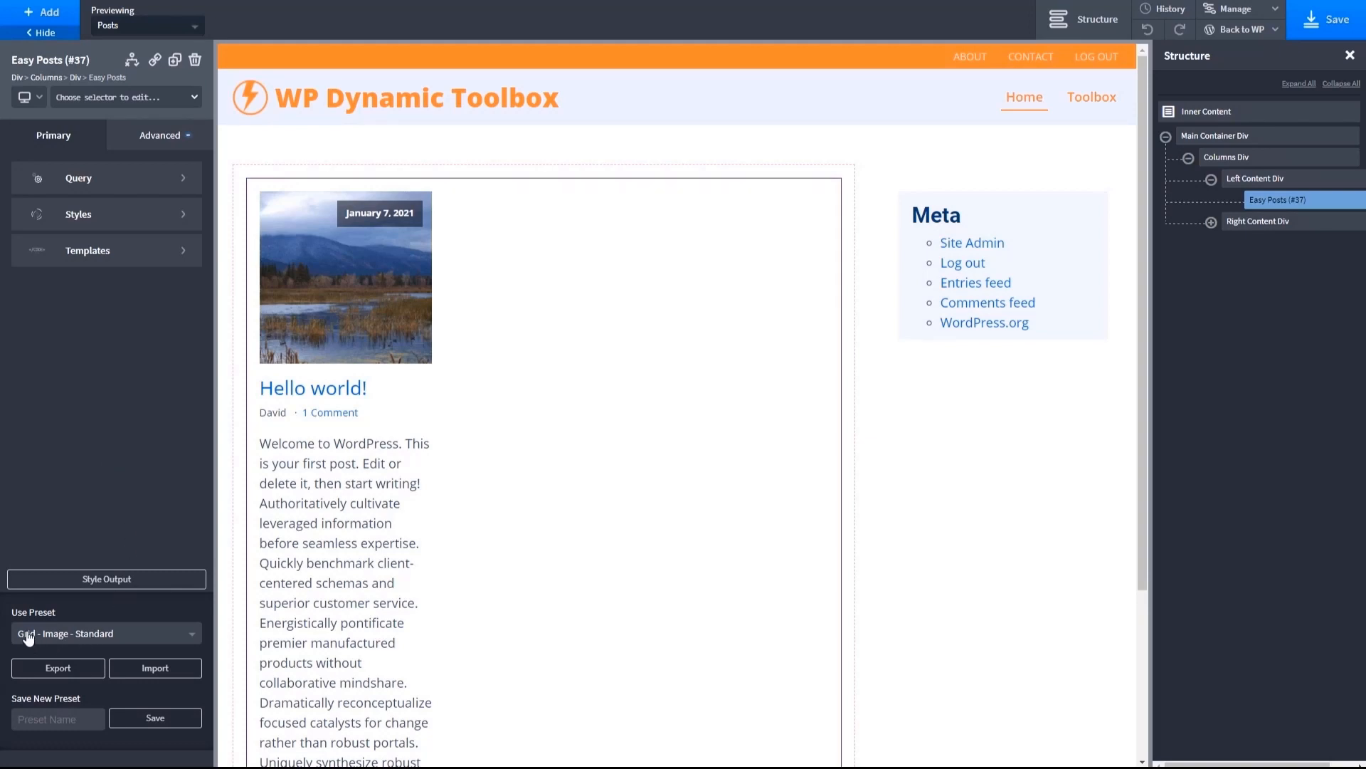
left_click(192, 640)
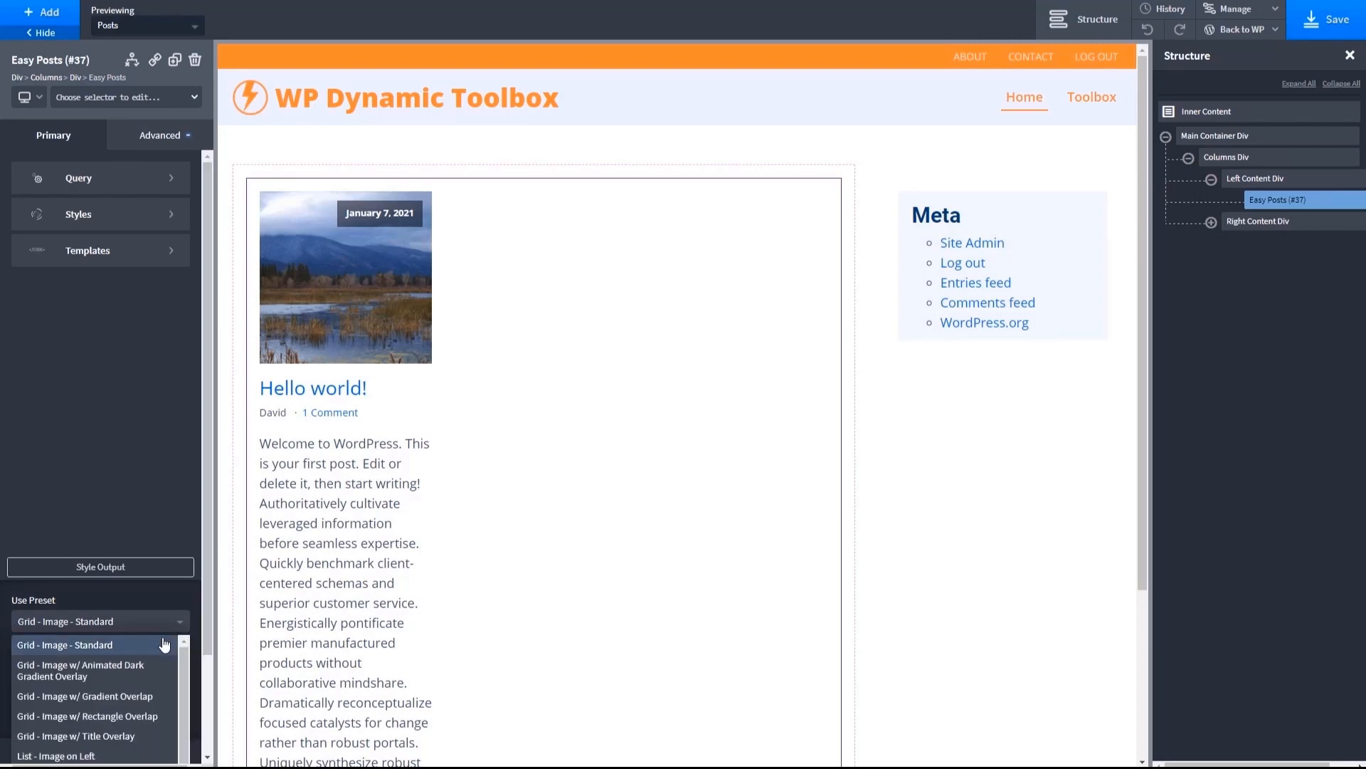
scroll(163, 644, "down", 2)
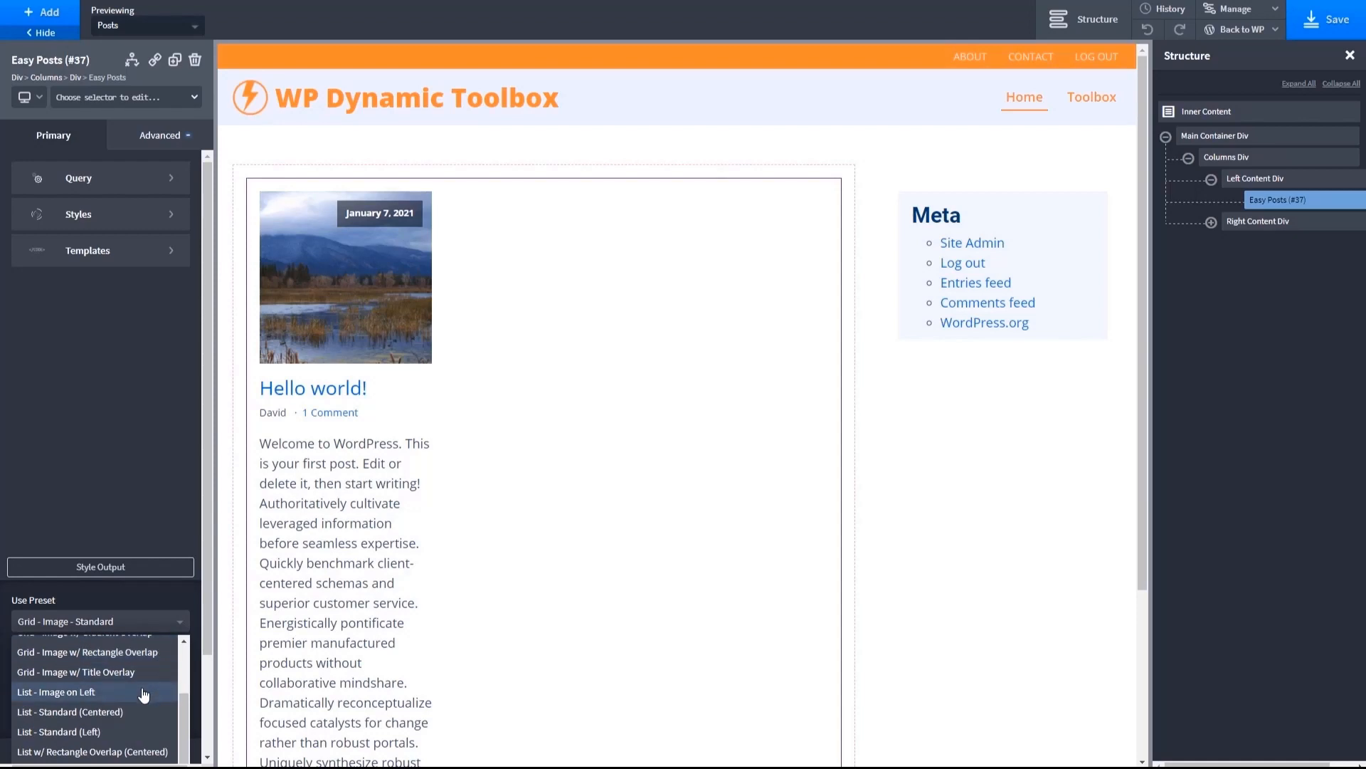
left_click(74, 733)
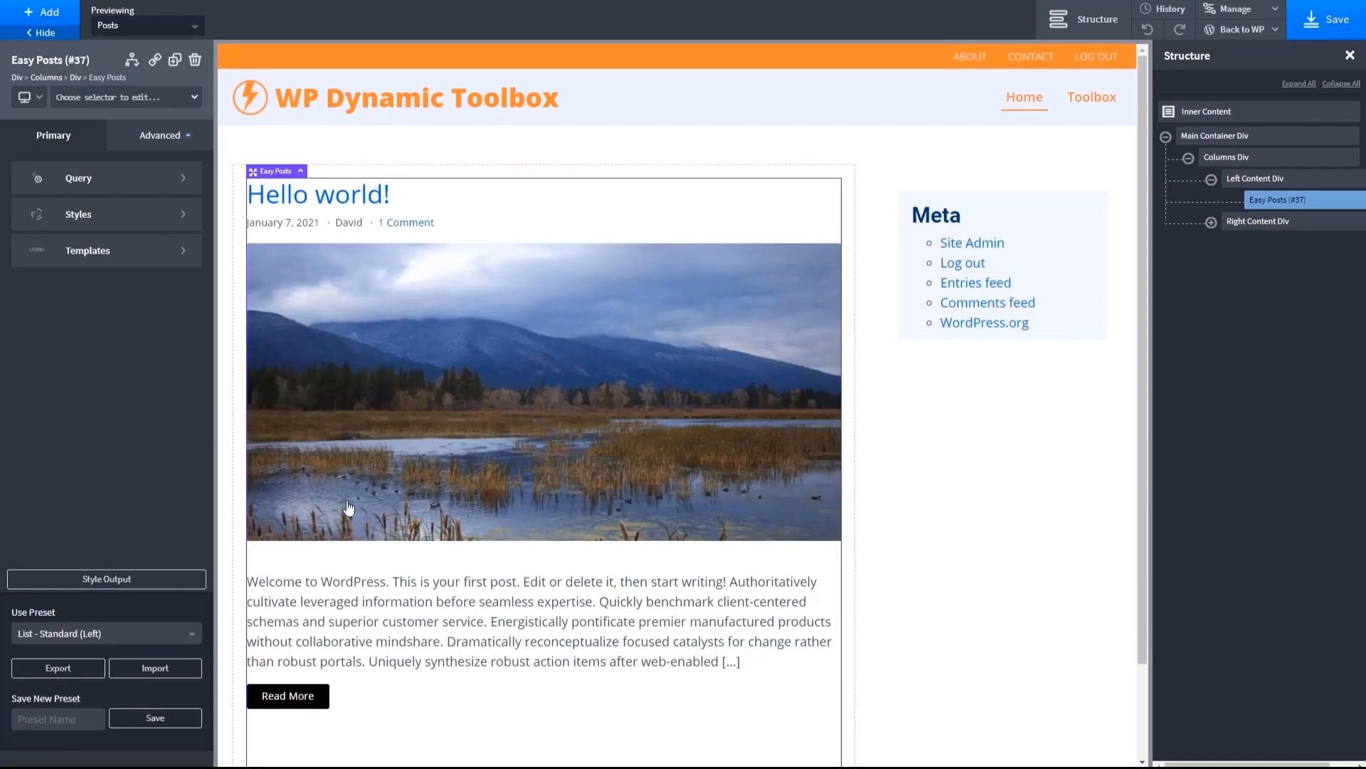
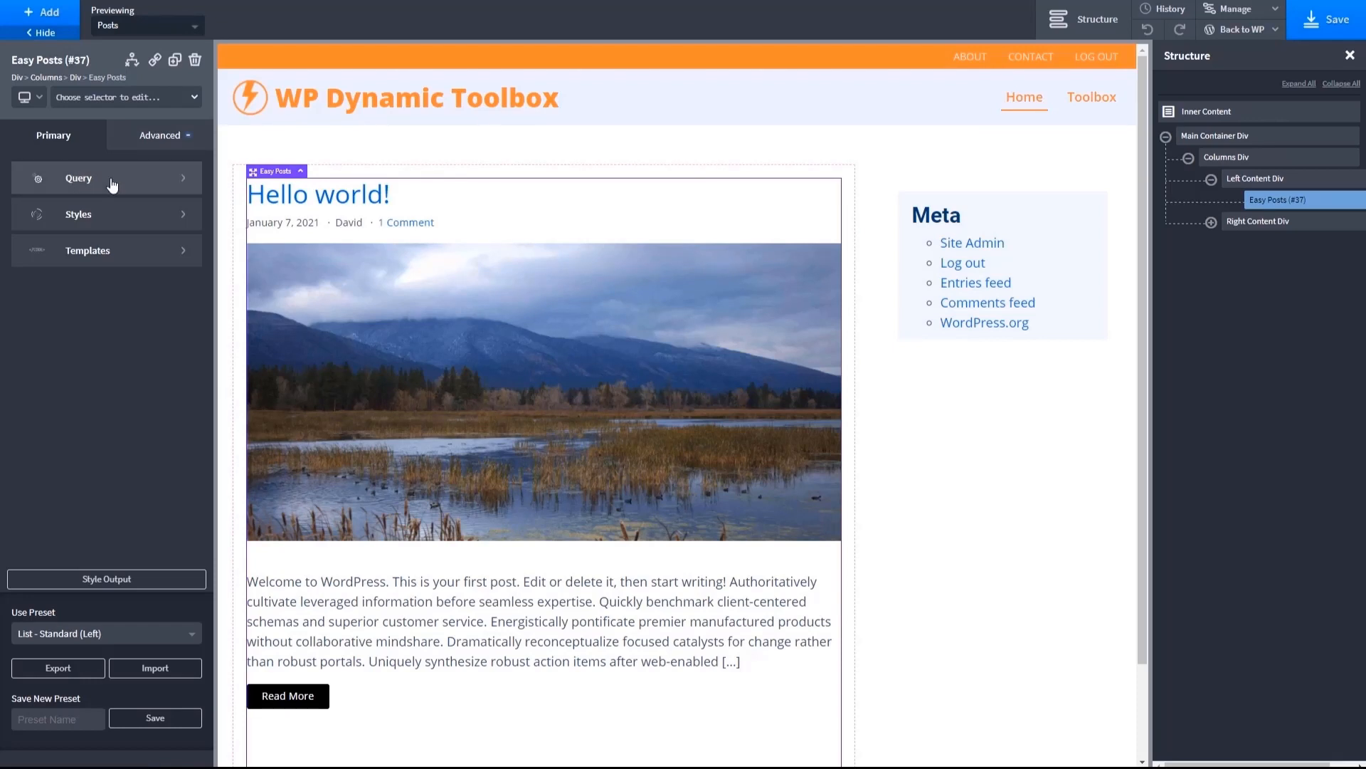
- Set the Easy Posts WP Query to default after comparing the custom and manual modes, and look over its style categories
left_click(184, 184)
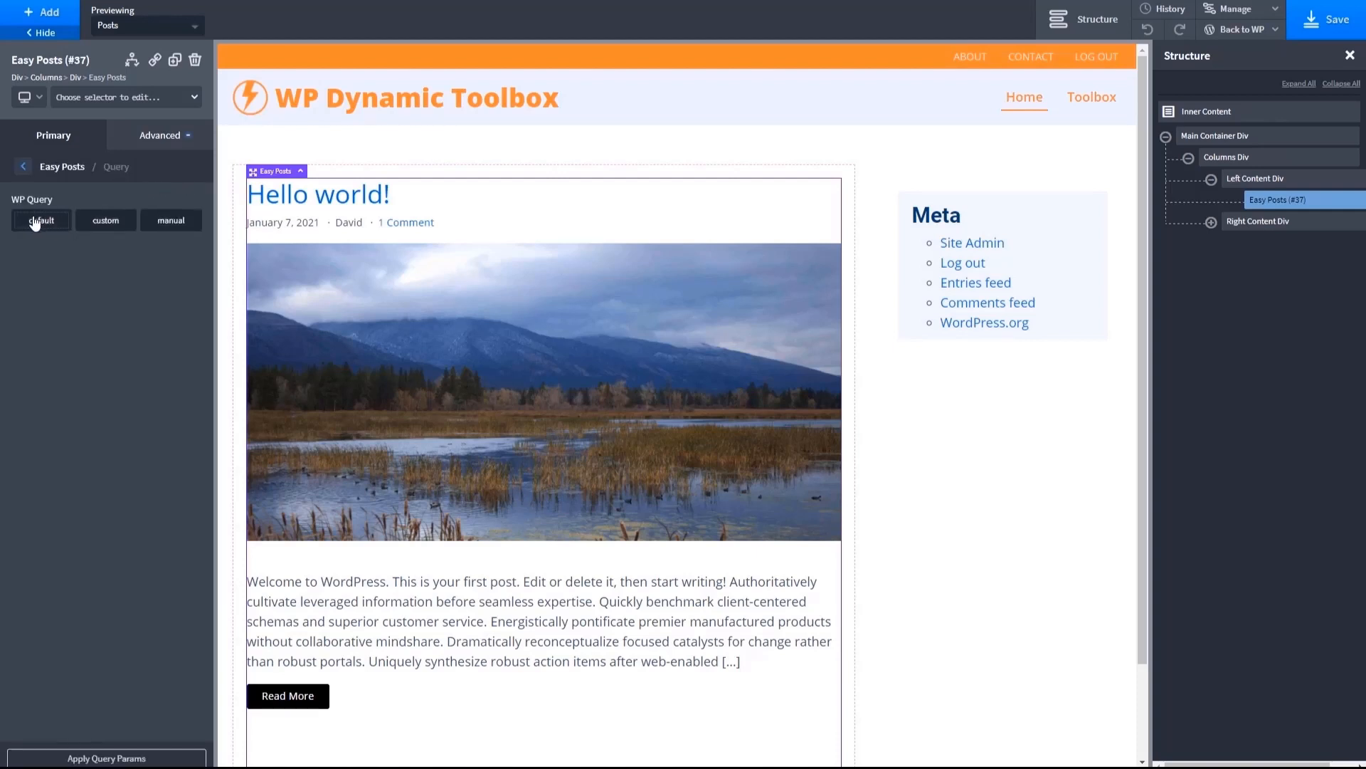
left_click(106, 221)
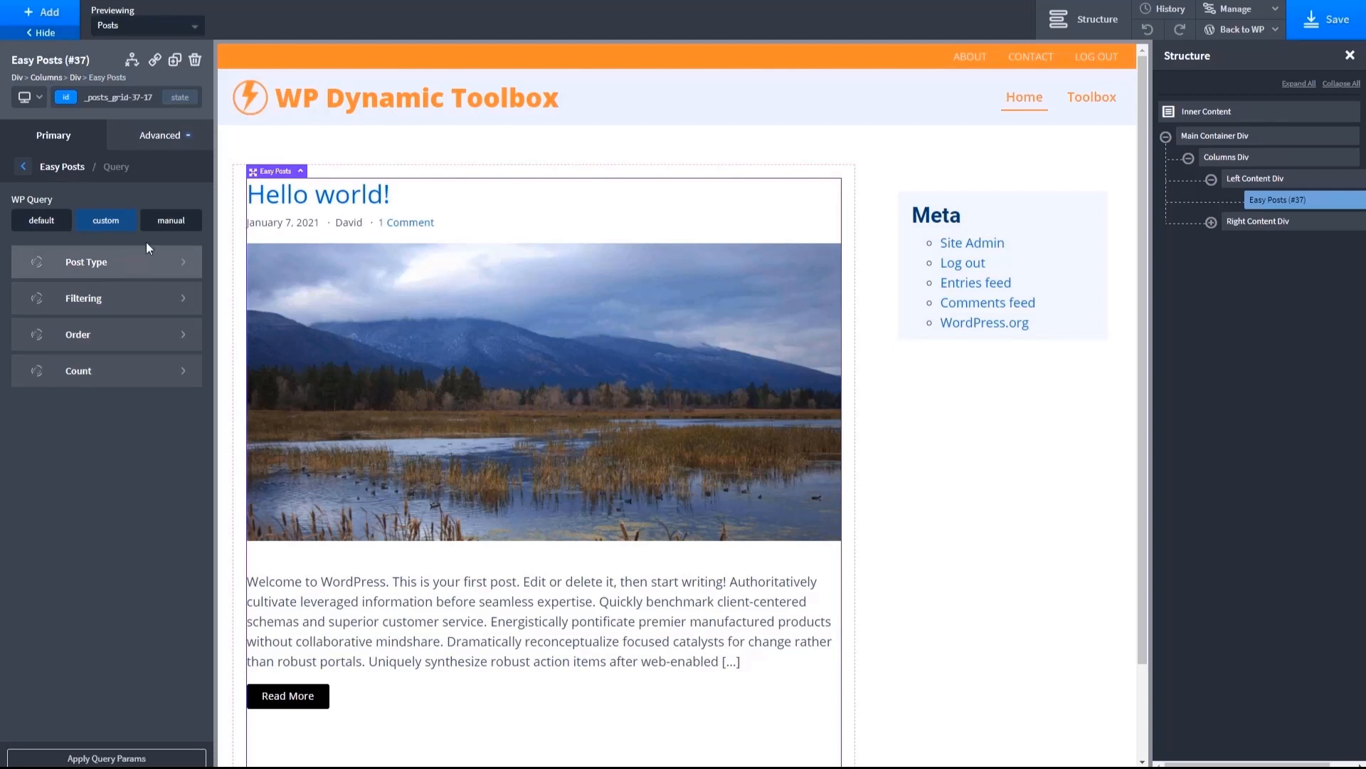
left_click(175, 222)
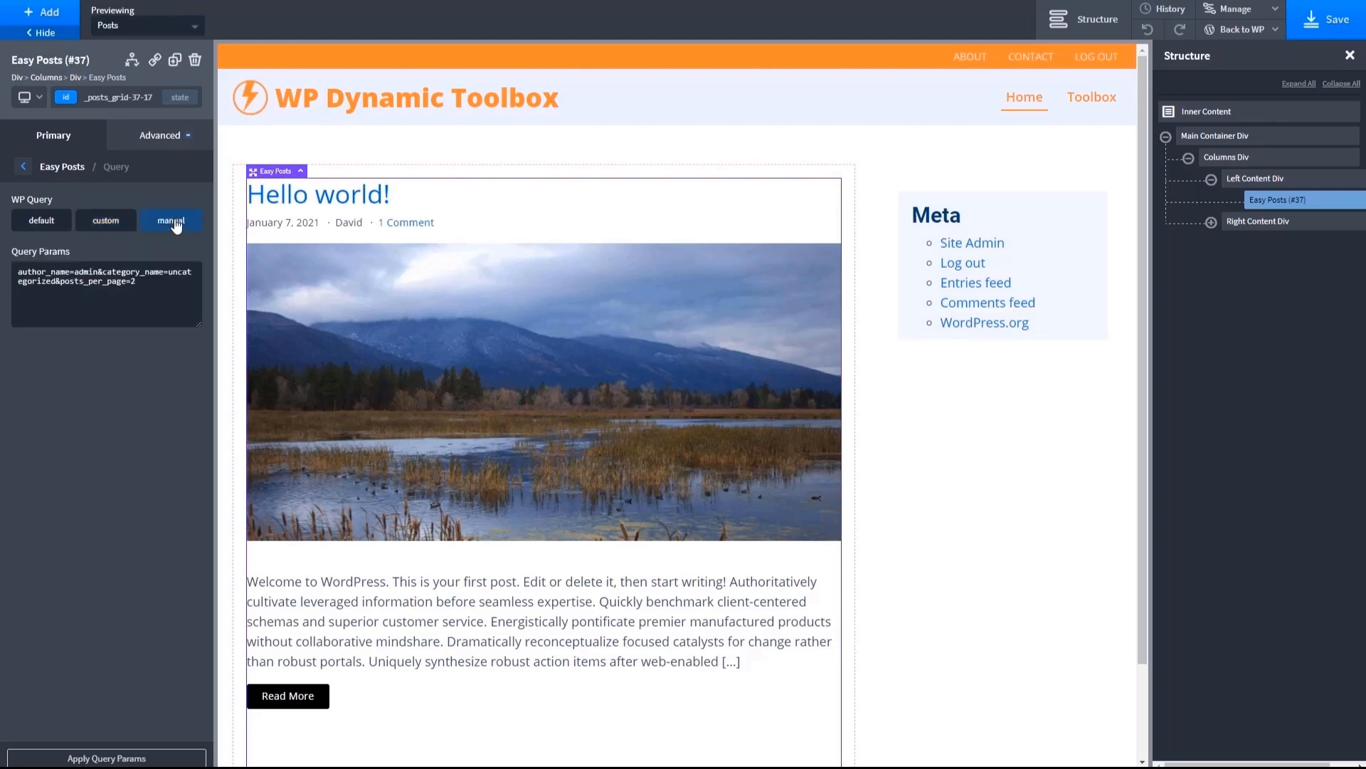
left_click(44, 222)
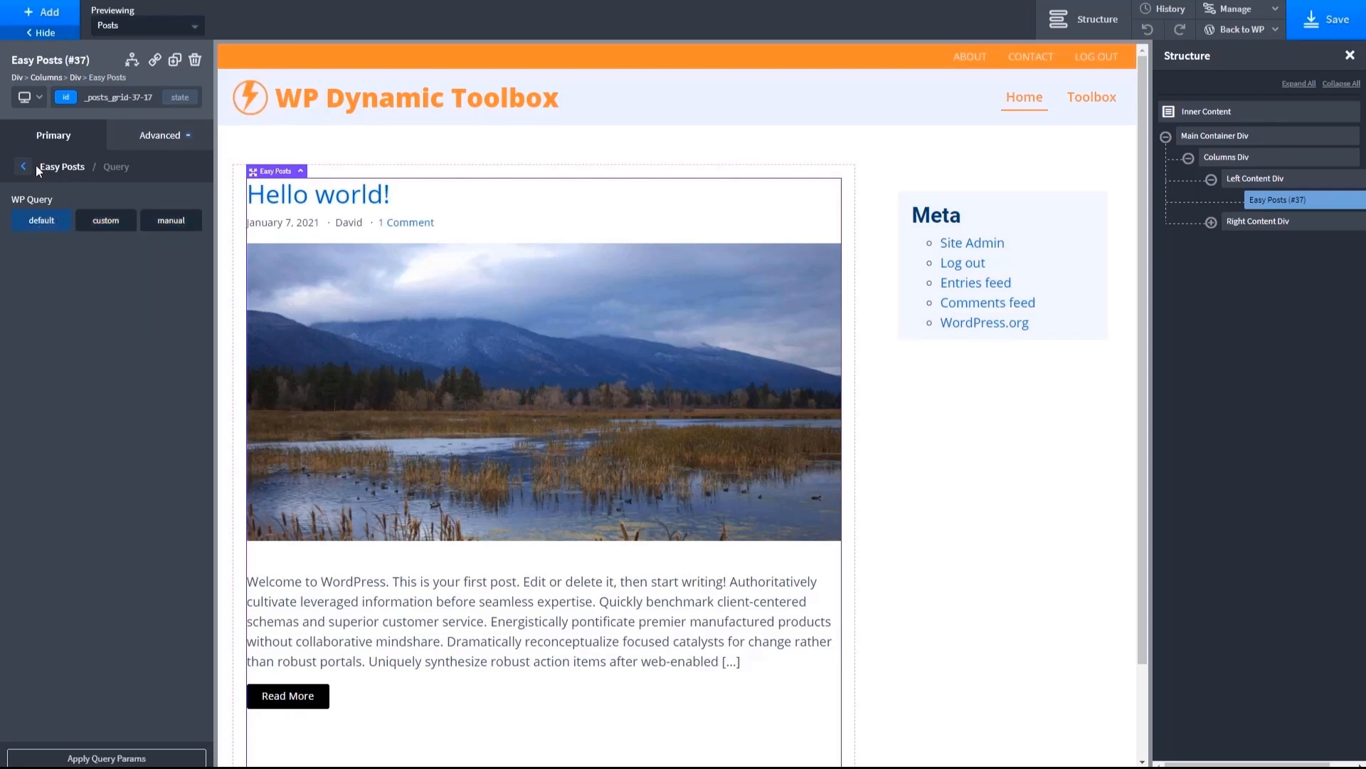
left_click(45, 171)
left_click(74, 217)
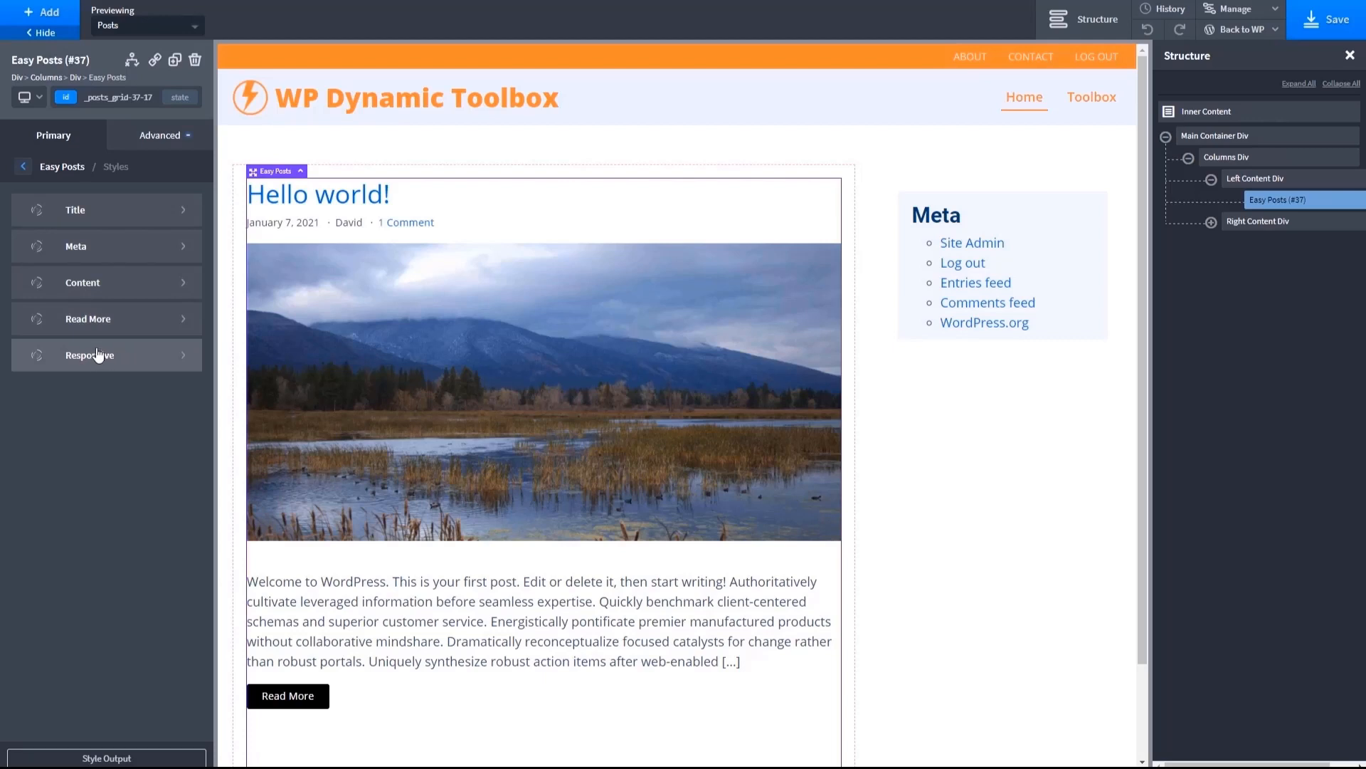
left_click(57, 168)
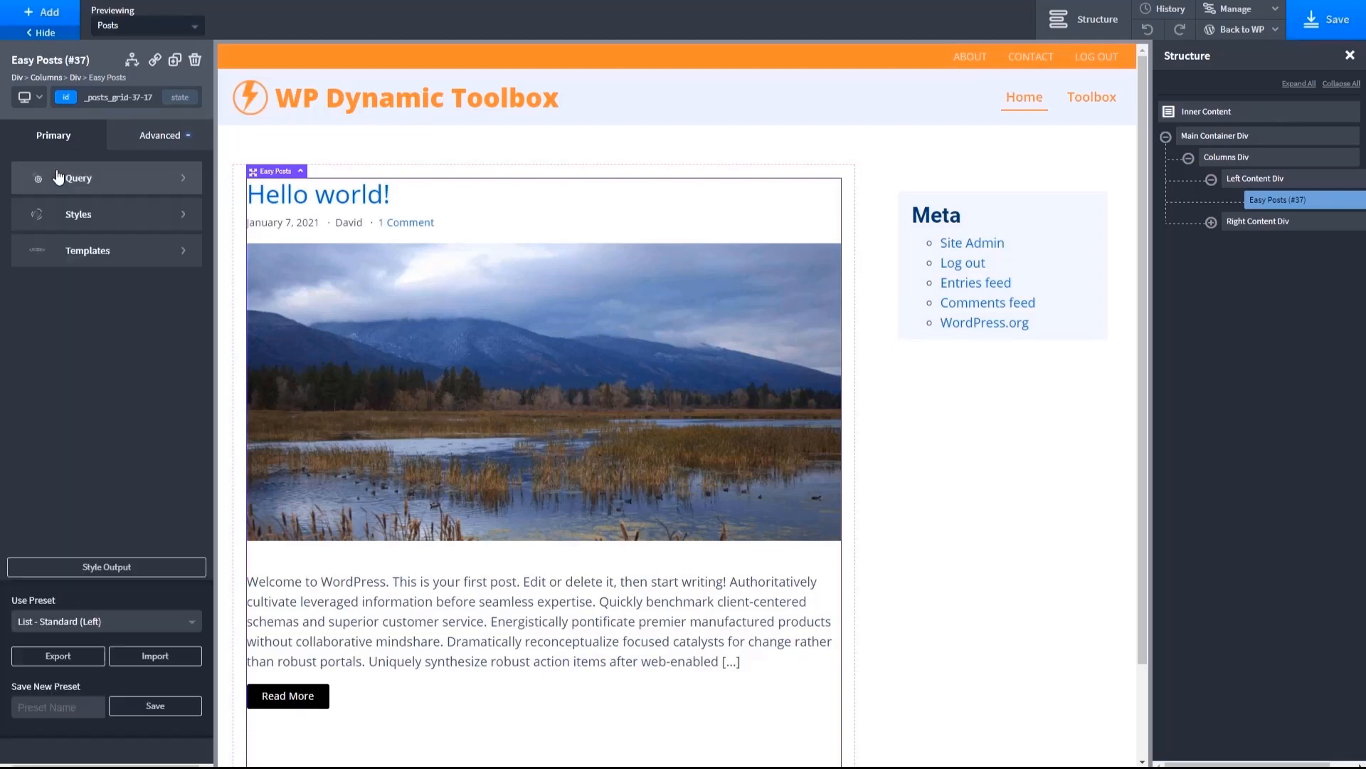
- In the Easy Posts PHP template, move the post title link and oxy-post-meta block below the post thumbnail code and apply the code
left_click(80, 254)
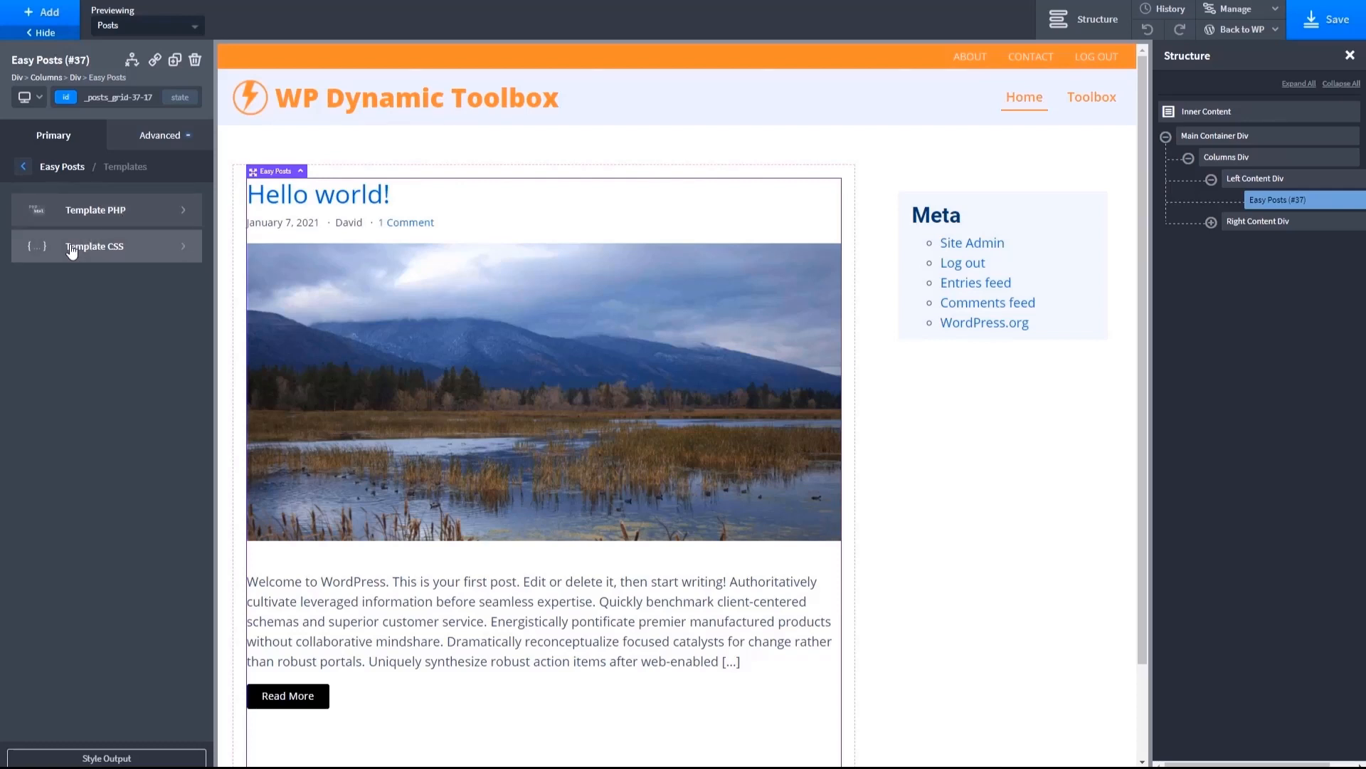
left_click(47, 216)
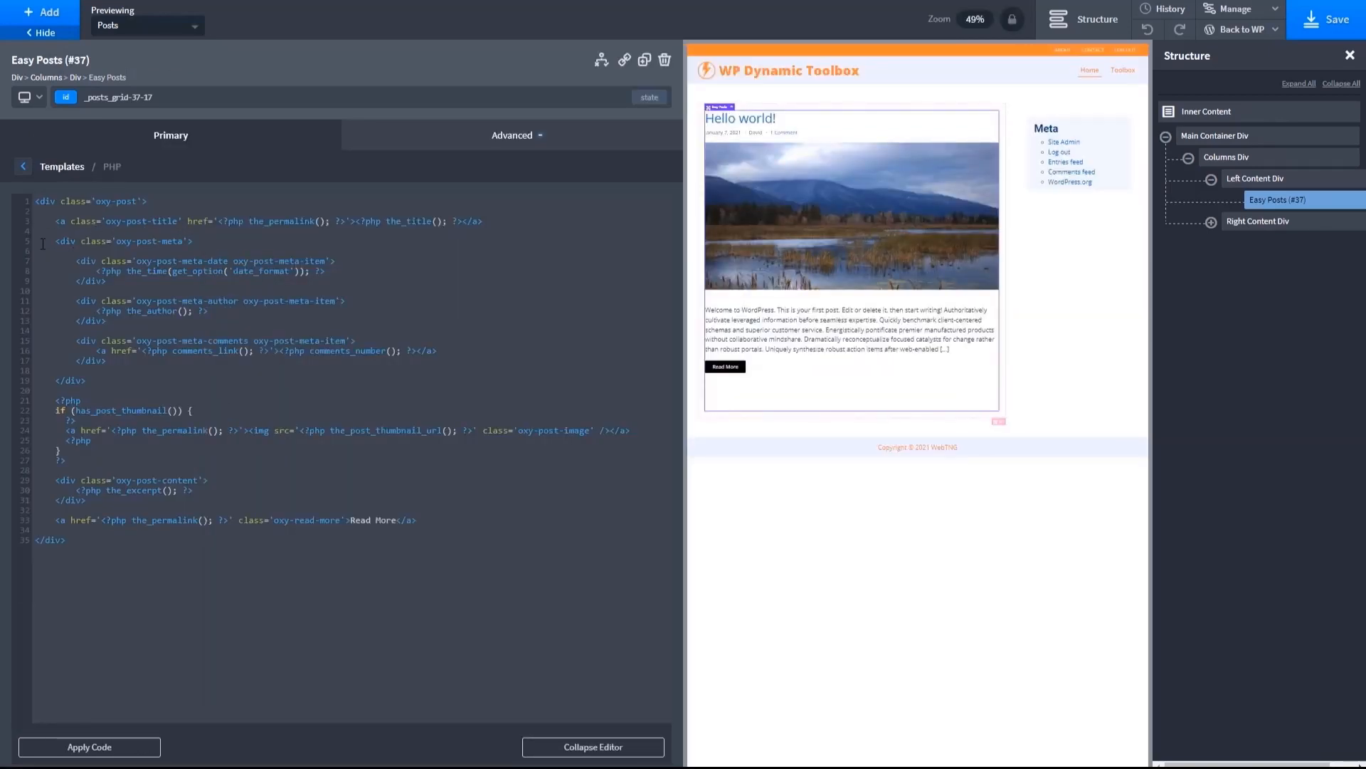
left_click_drag(32, 221, 23, 402)
key("ctrl+c")
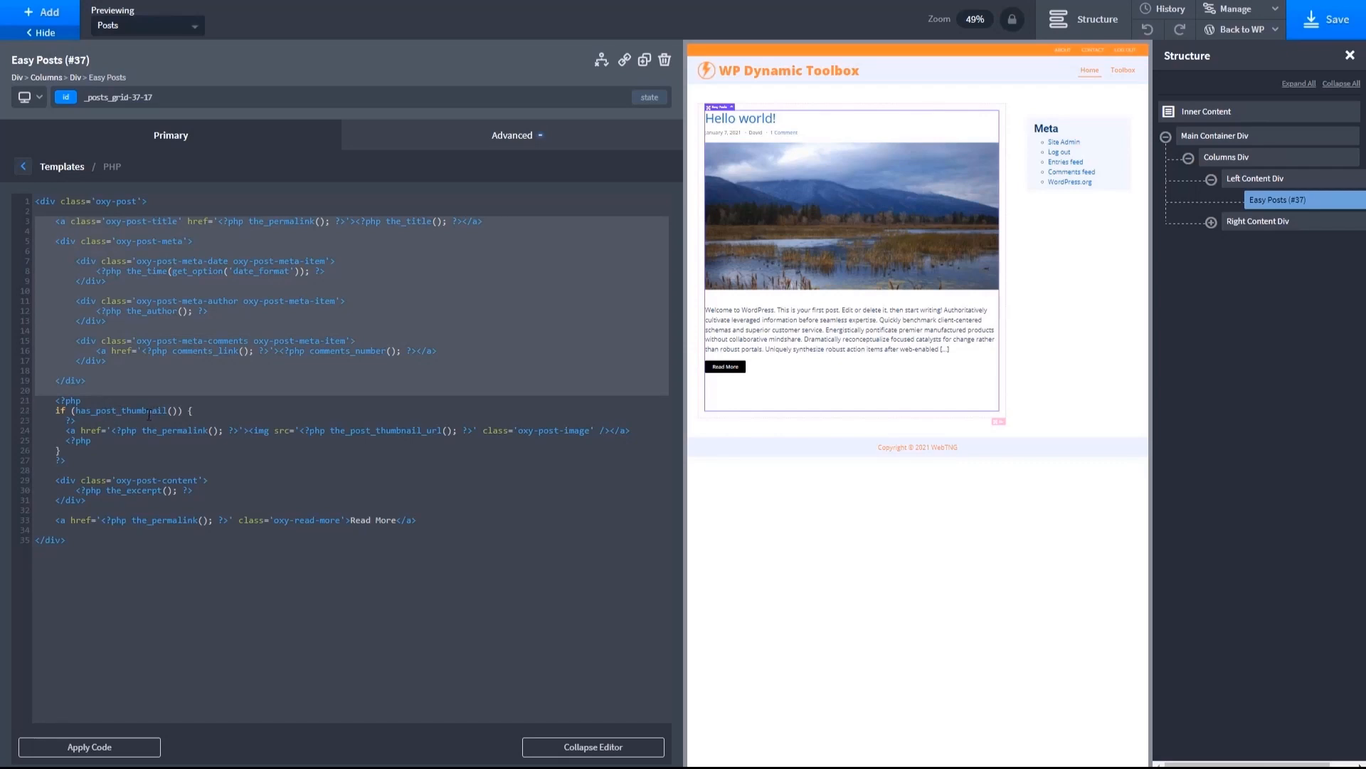
key("BackSpace")
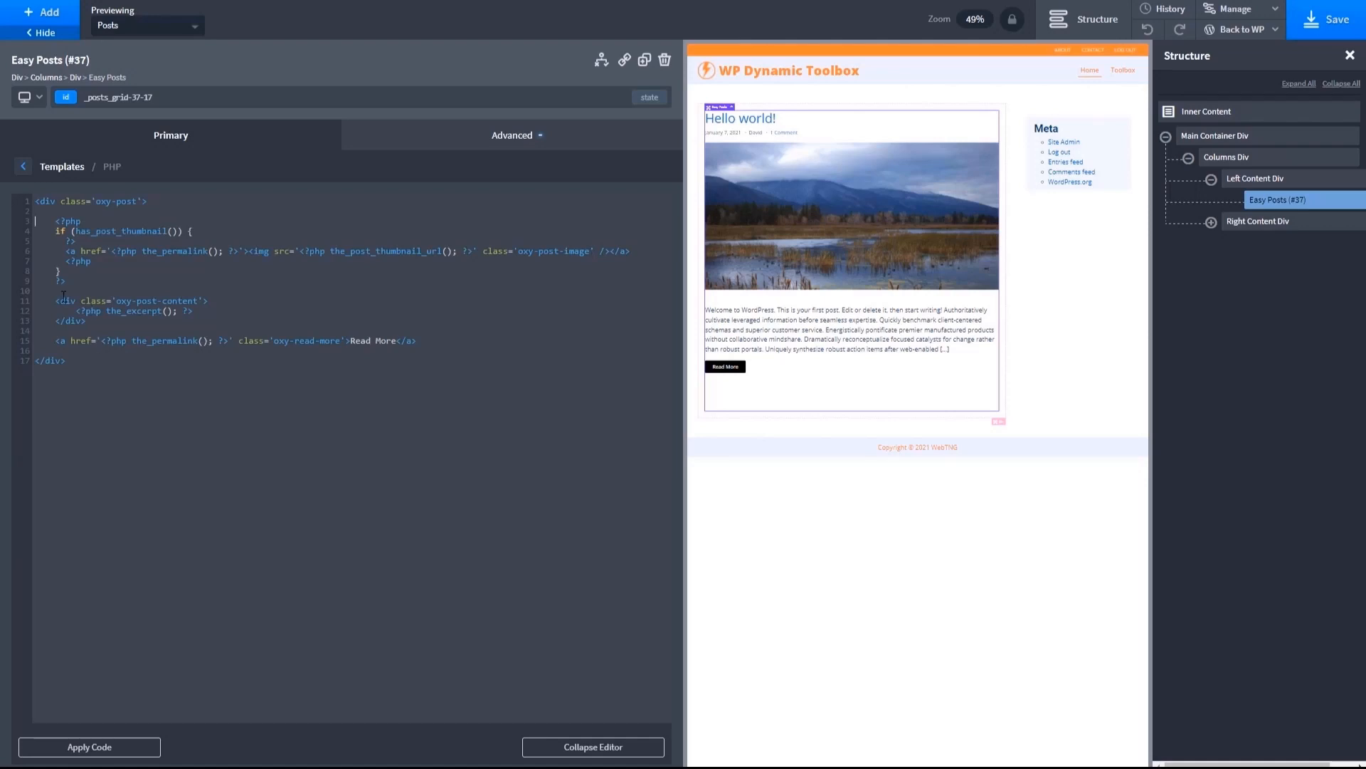
left_click(89, 285)
key("Return")
key("Return")
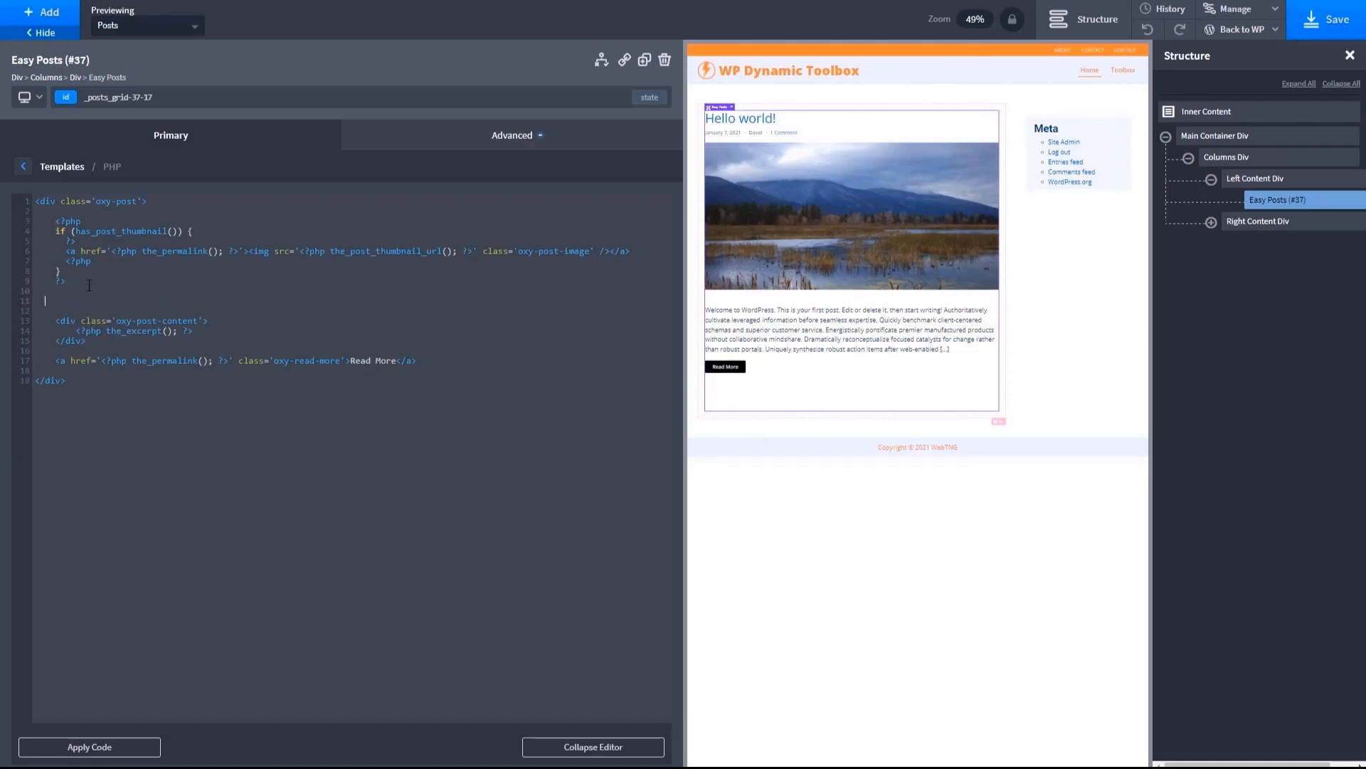
key("ctrl+v")
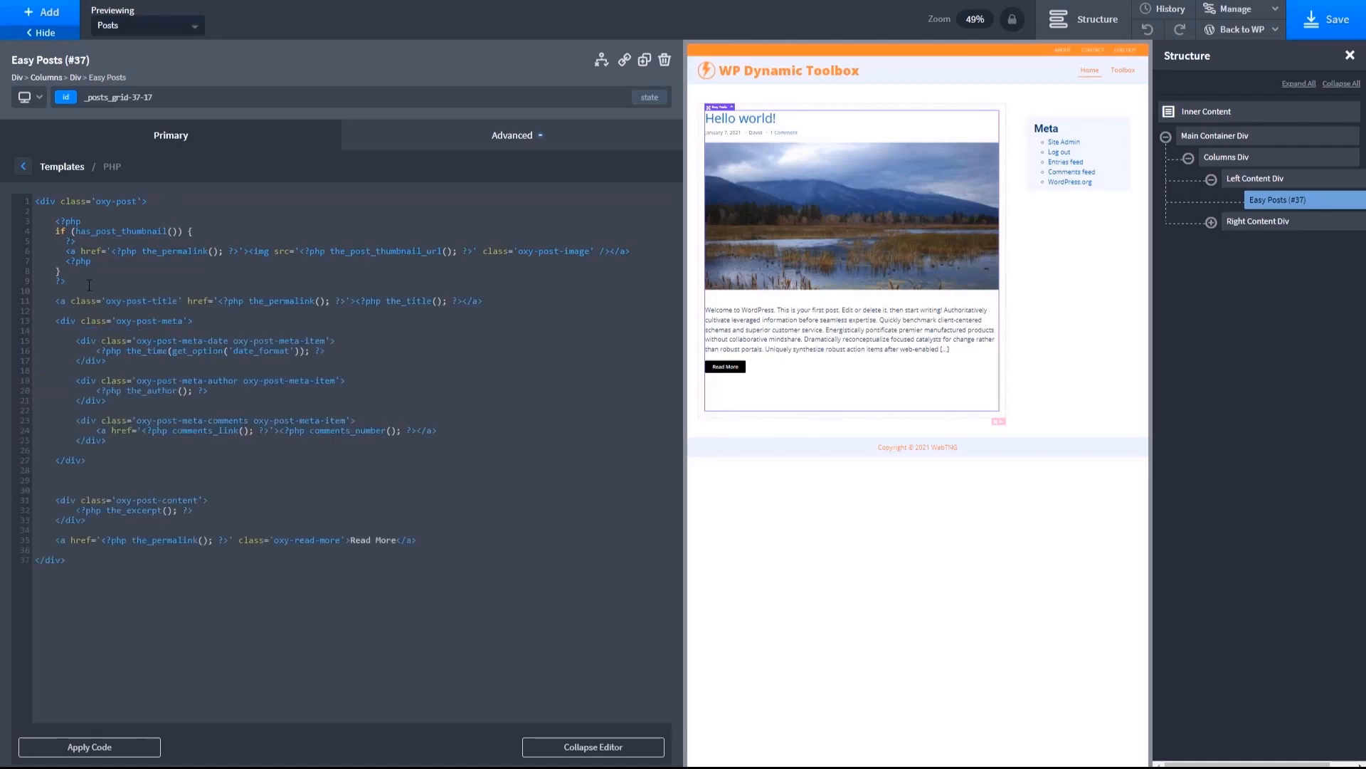
key("BackSpace")
key("BackSpace")
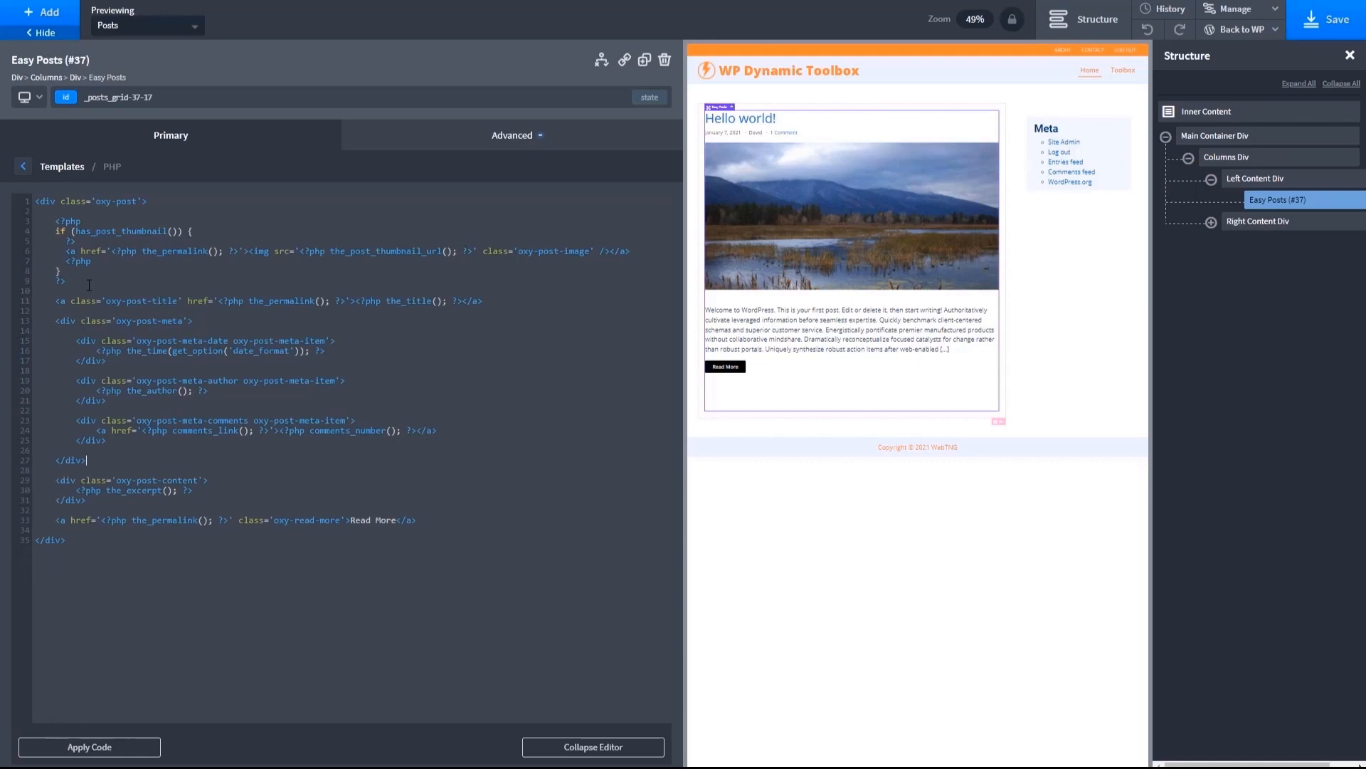
left_click(76, 752)
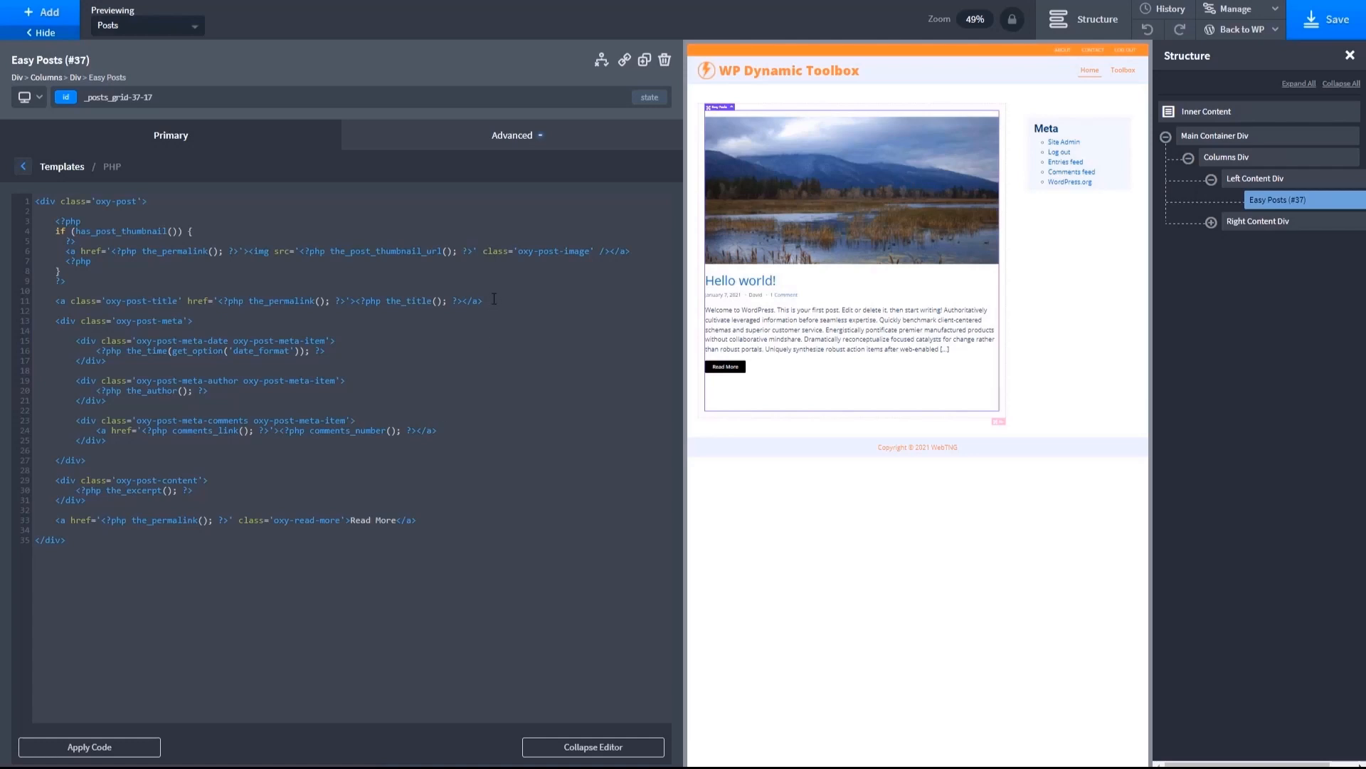
left_click(591, 747)
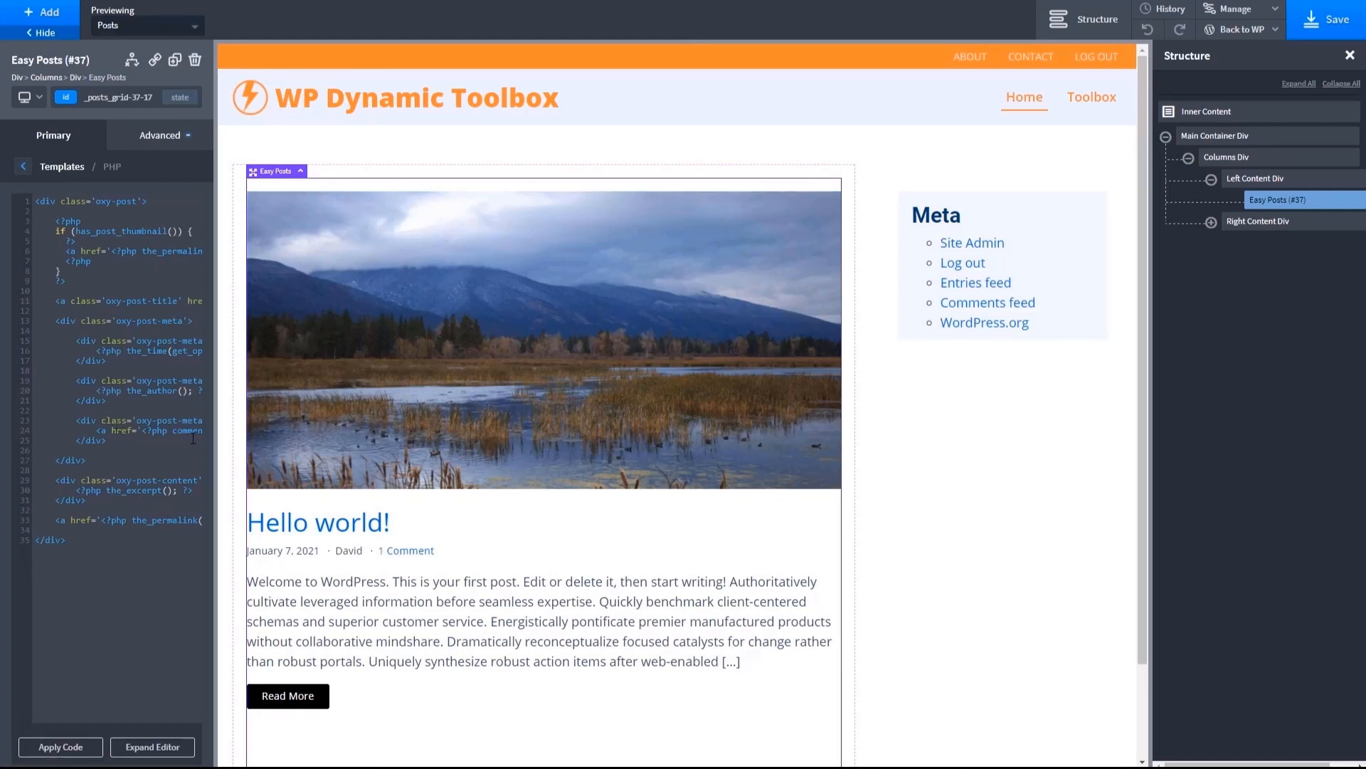
- Copy the comments_link and comments_number anchor line from the PHP template into the empty text editor document, and return to the Oxygen builder
left_click_drag(96, 431, 196, 449)
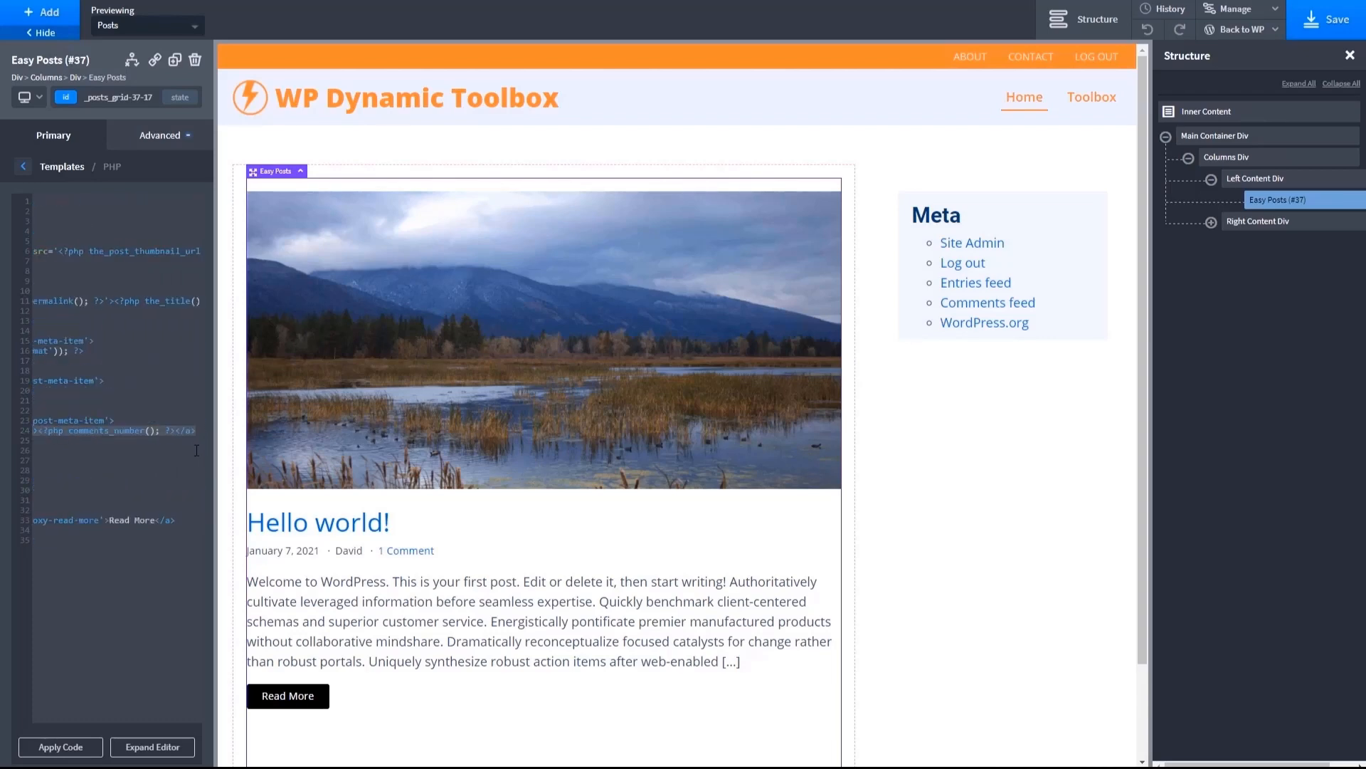
left_click(132, 745)
left_click(314, 474)
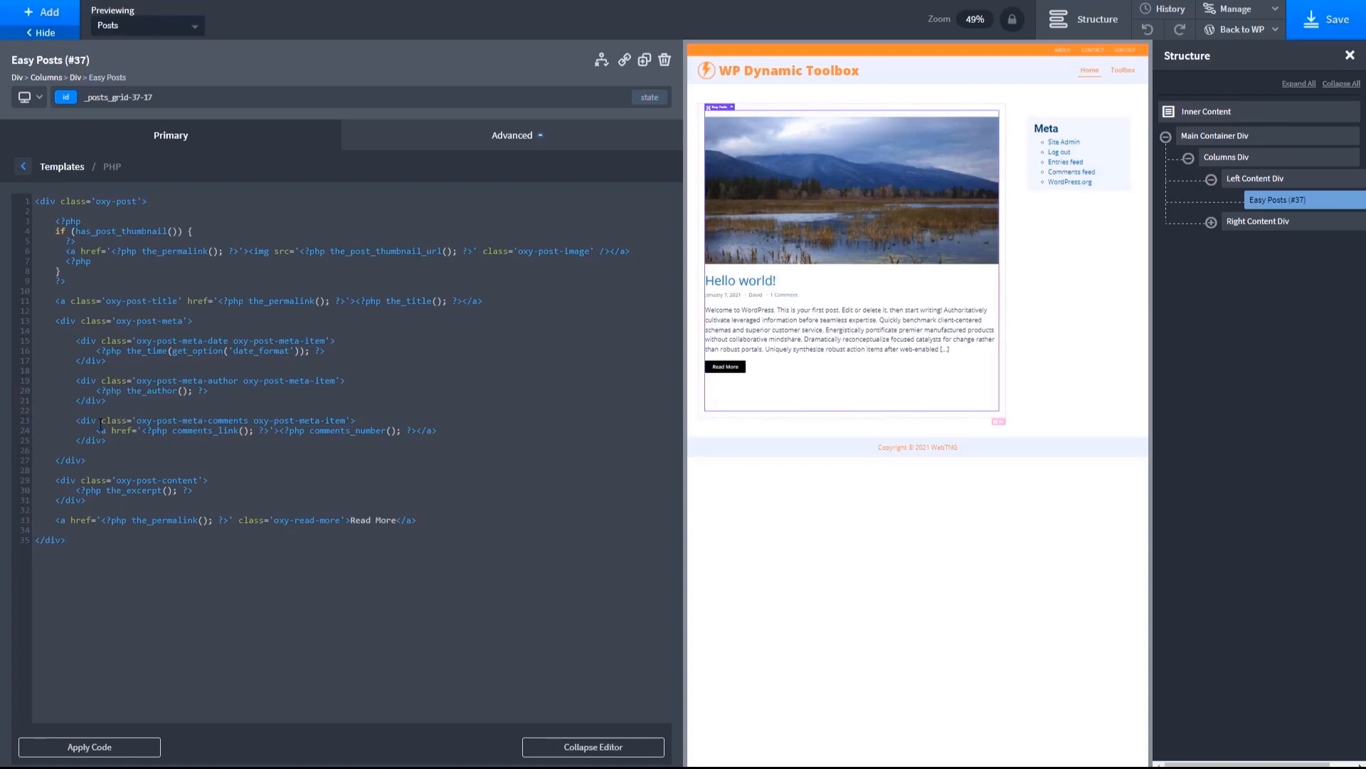
left_click_drag(103, 430, 437, 431)
key("ctrl+c")
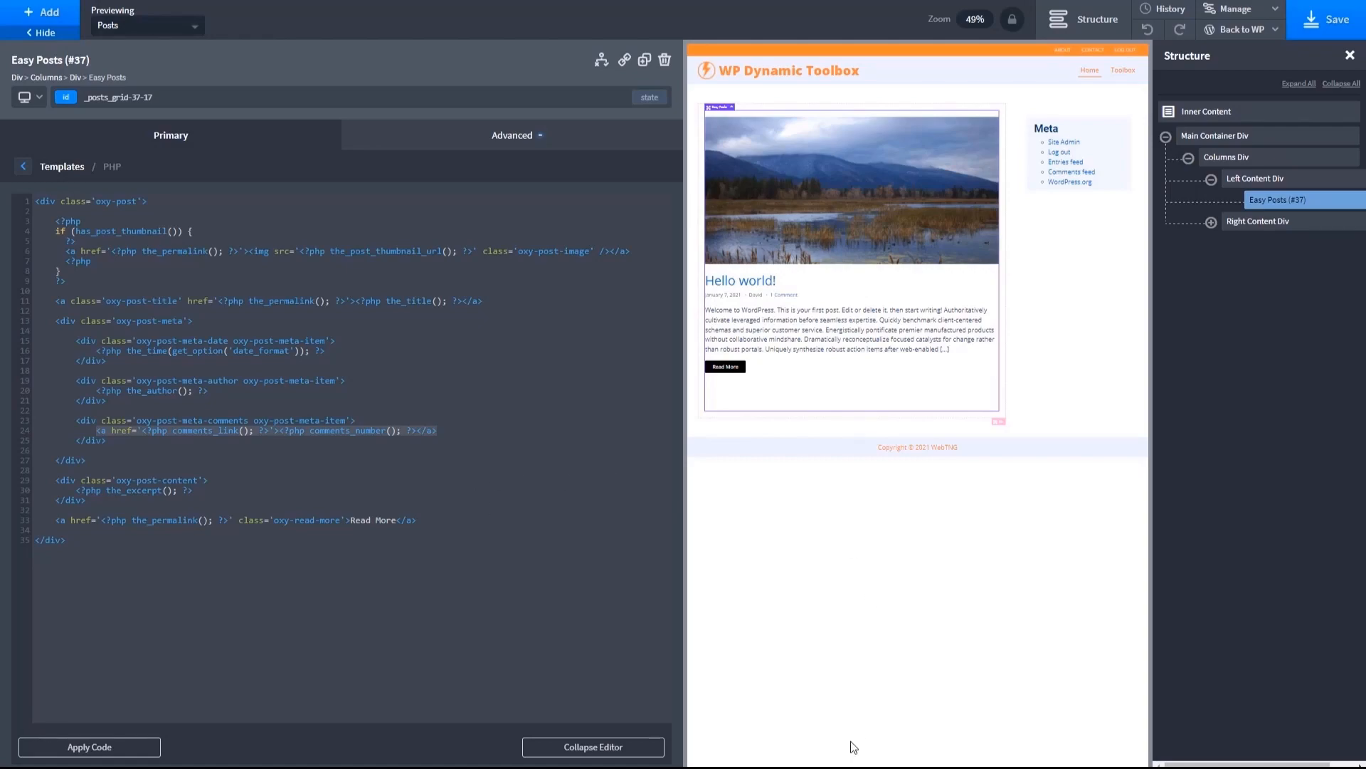
key("alt+Tab")
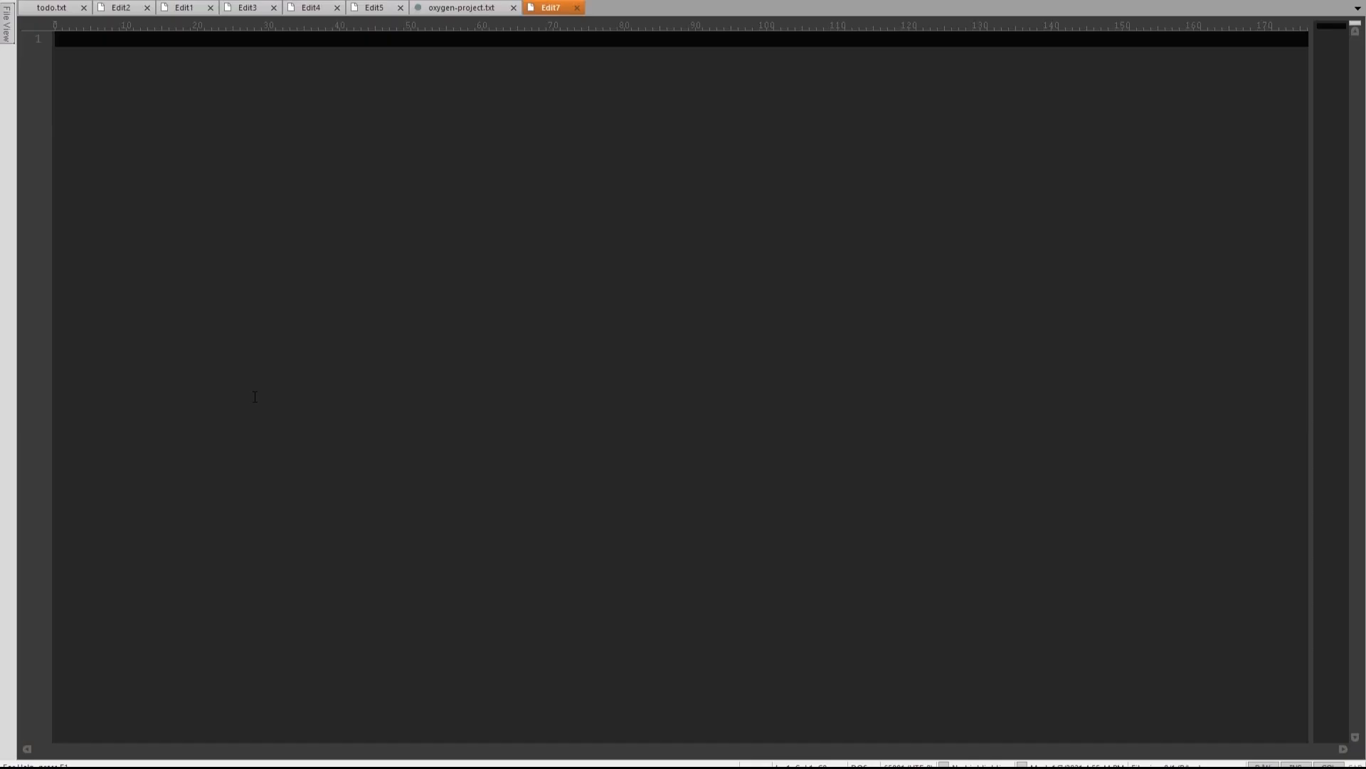
key("ctrl+v")
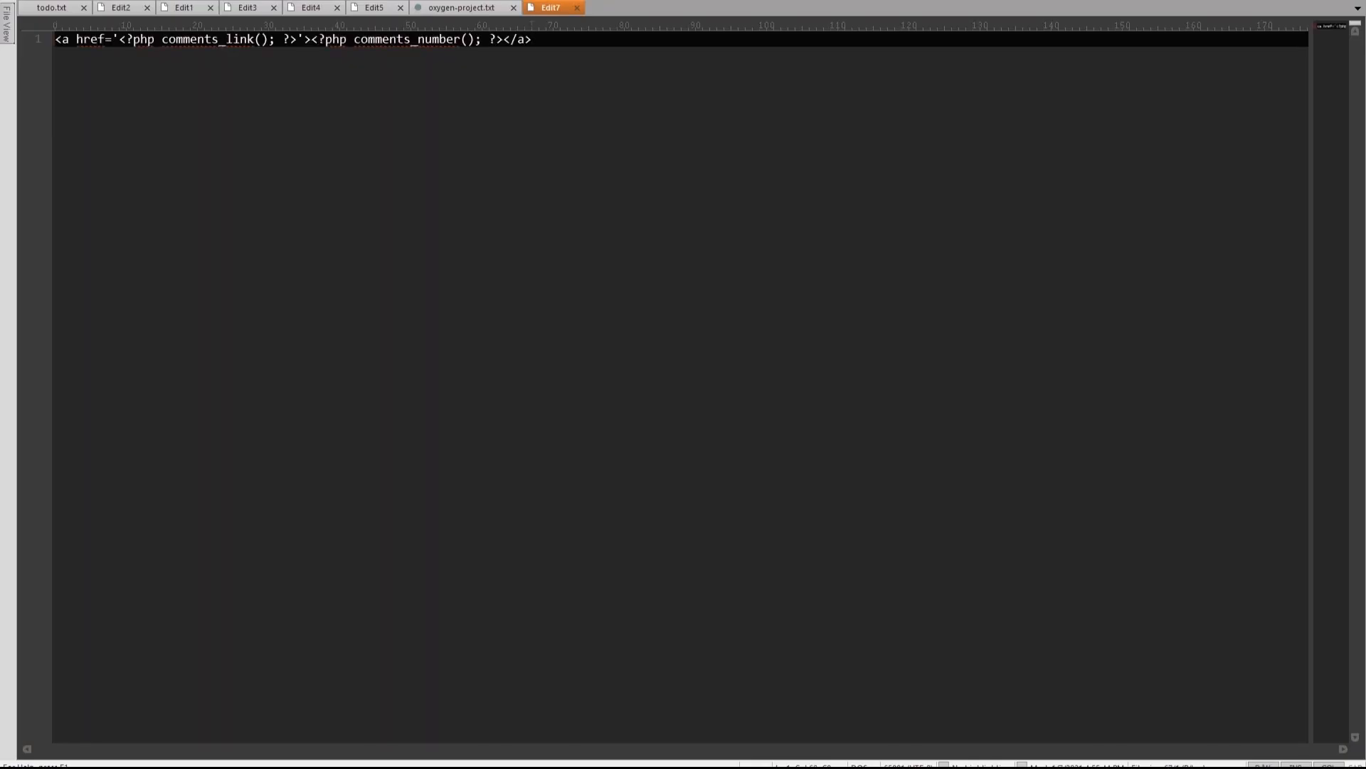
key("alt+Tab")
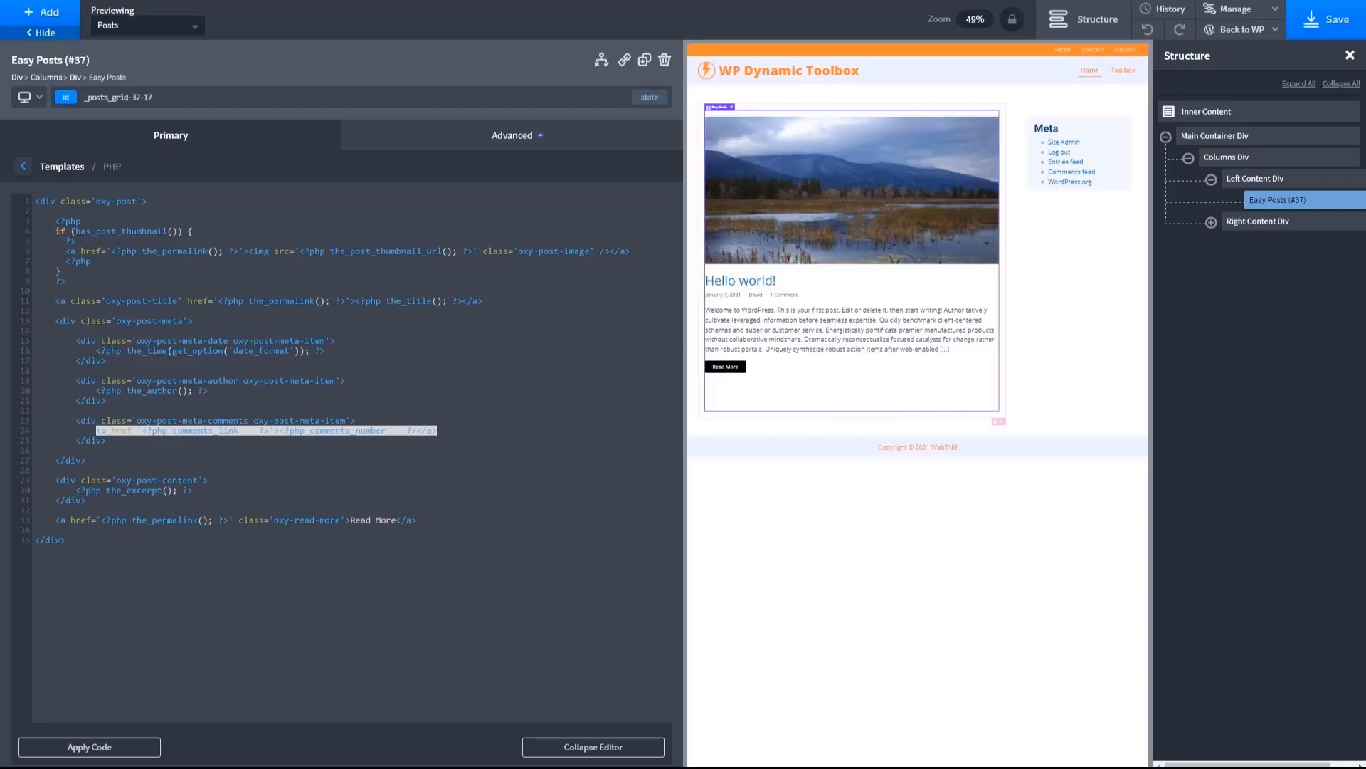
left_click(617, 748)
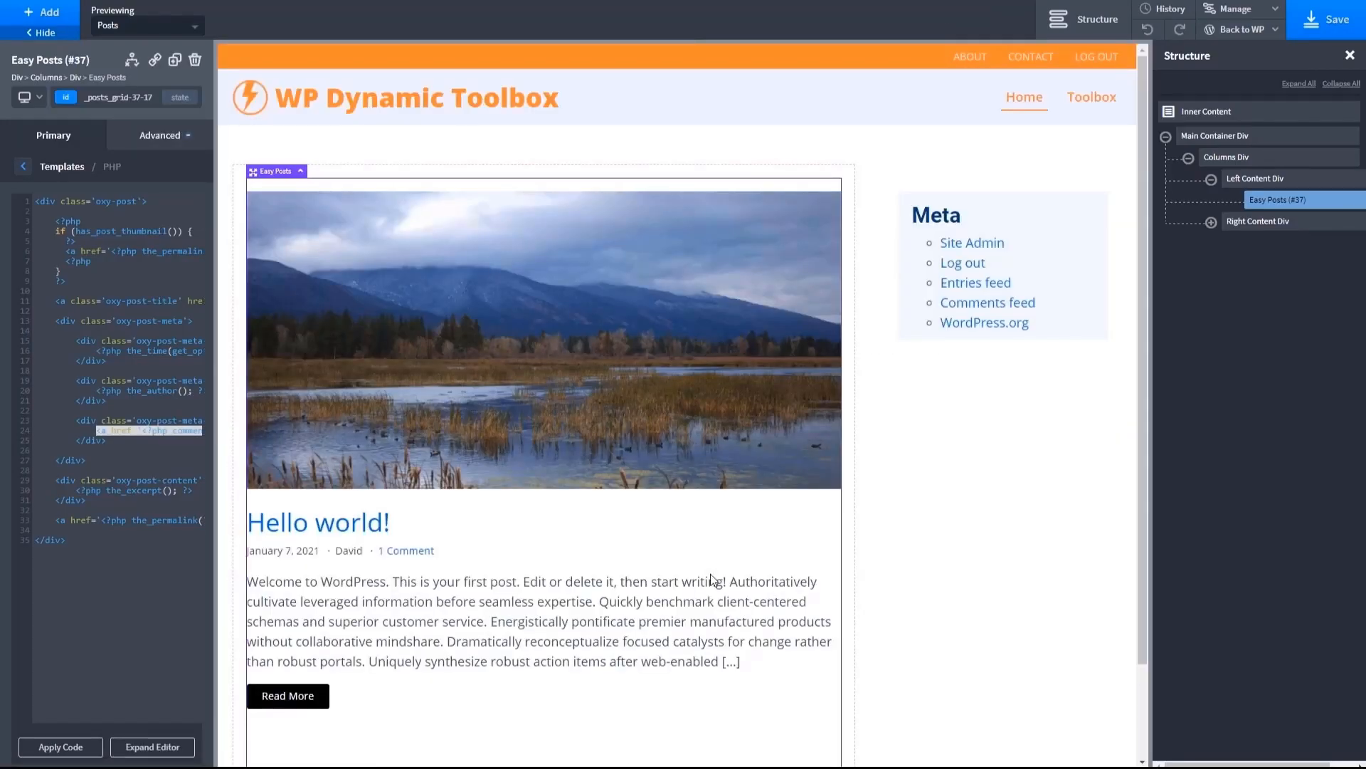
- Save the Post Archive Template and open the site's frontend to check the result
scroll(632, 488, "down", 2)
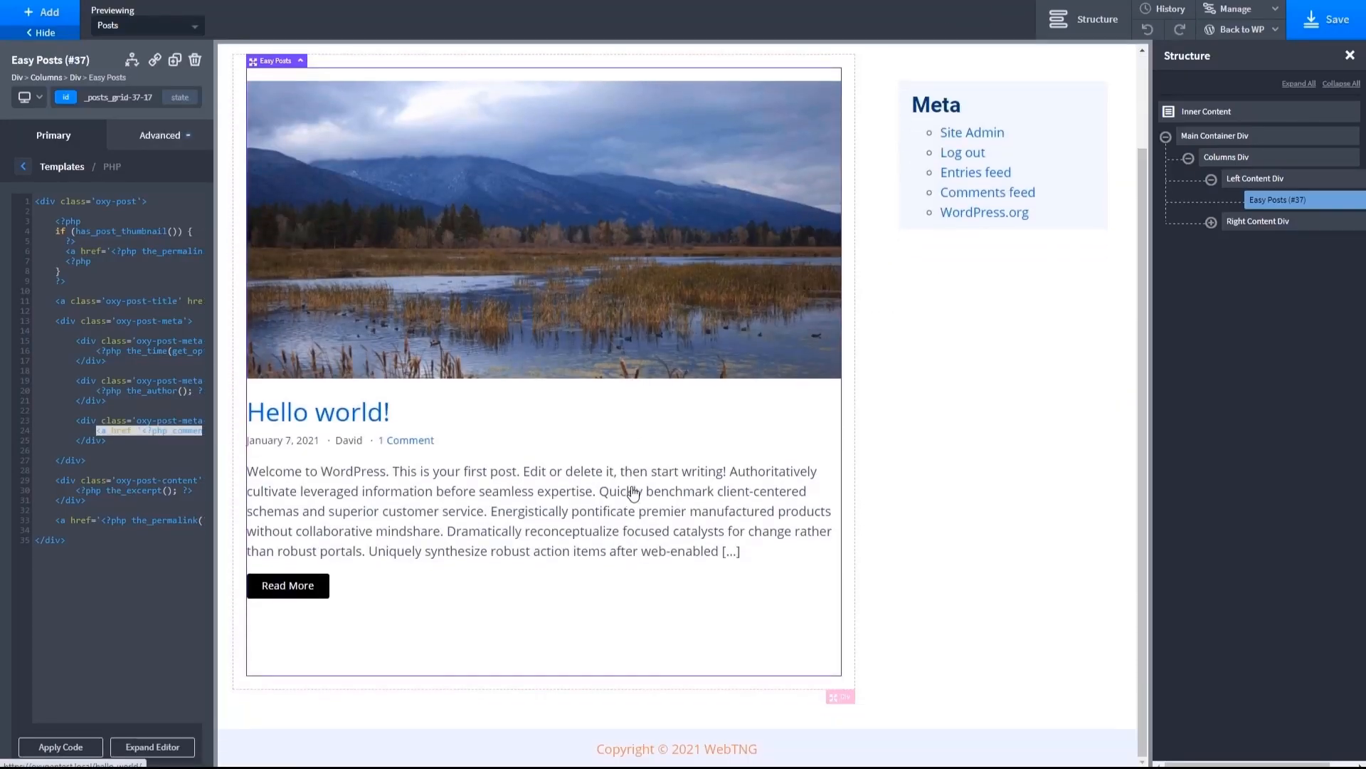
left_click(1308, 21)
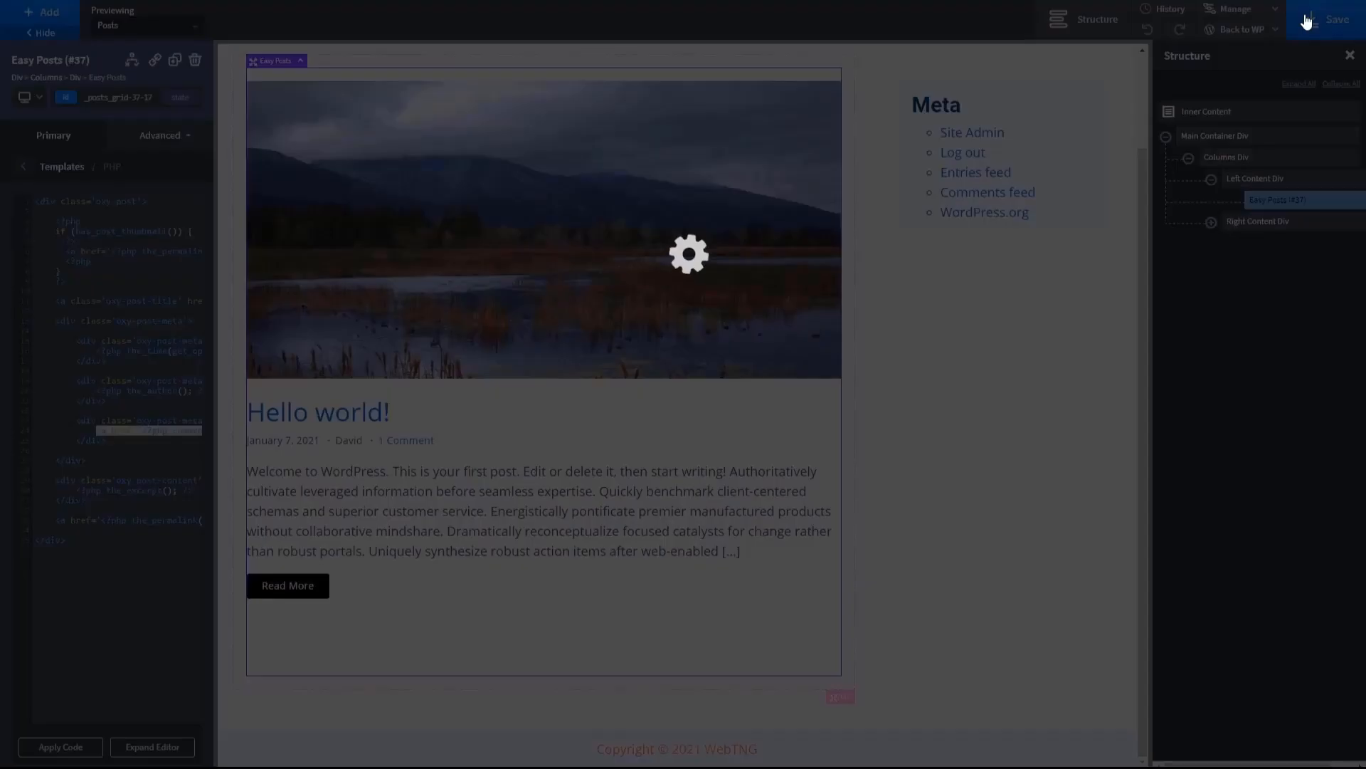
mouse_move(1258, 33)
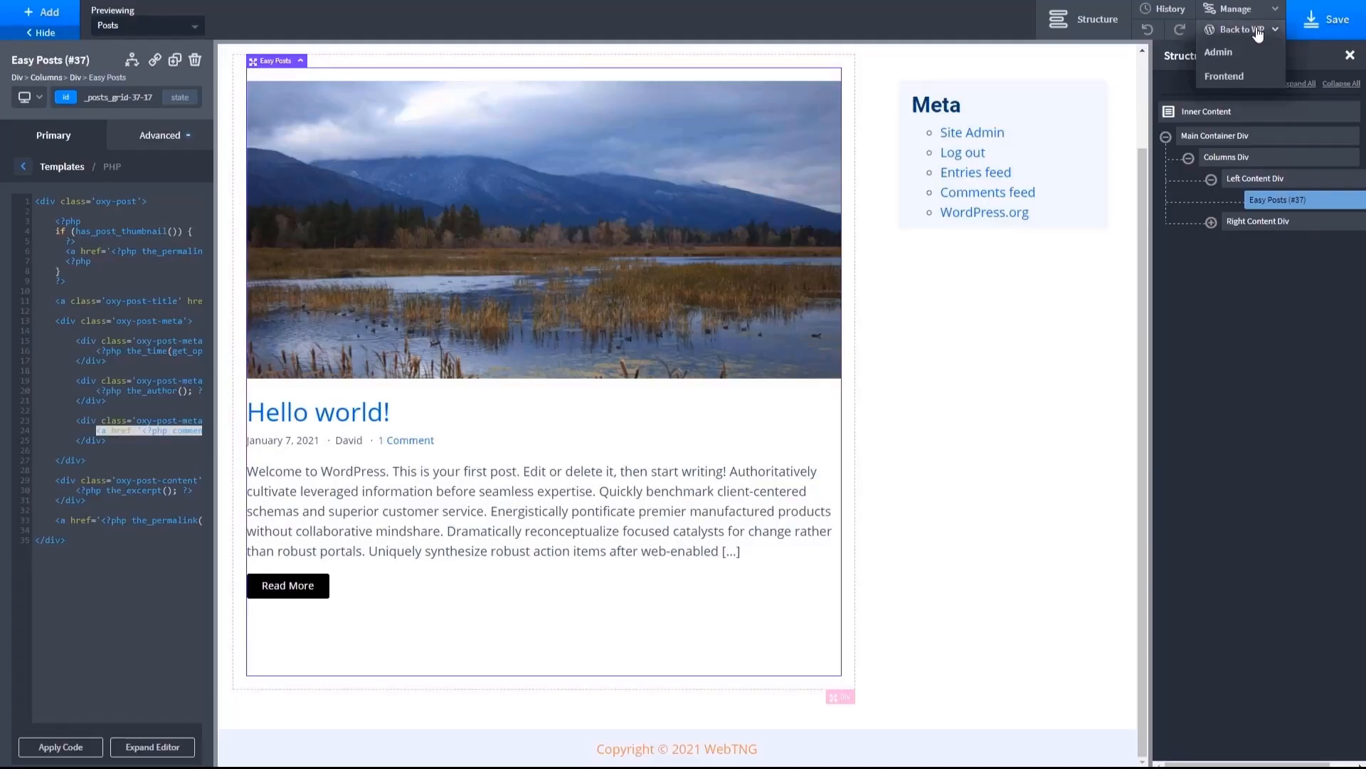
left_click(1233, 84)
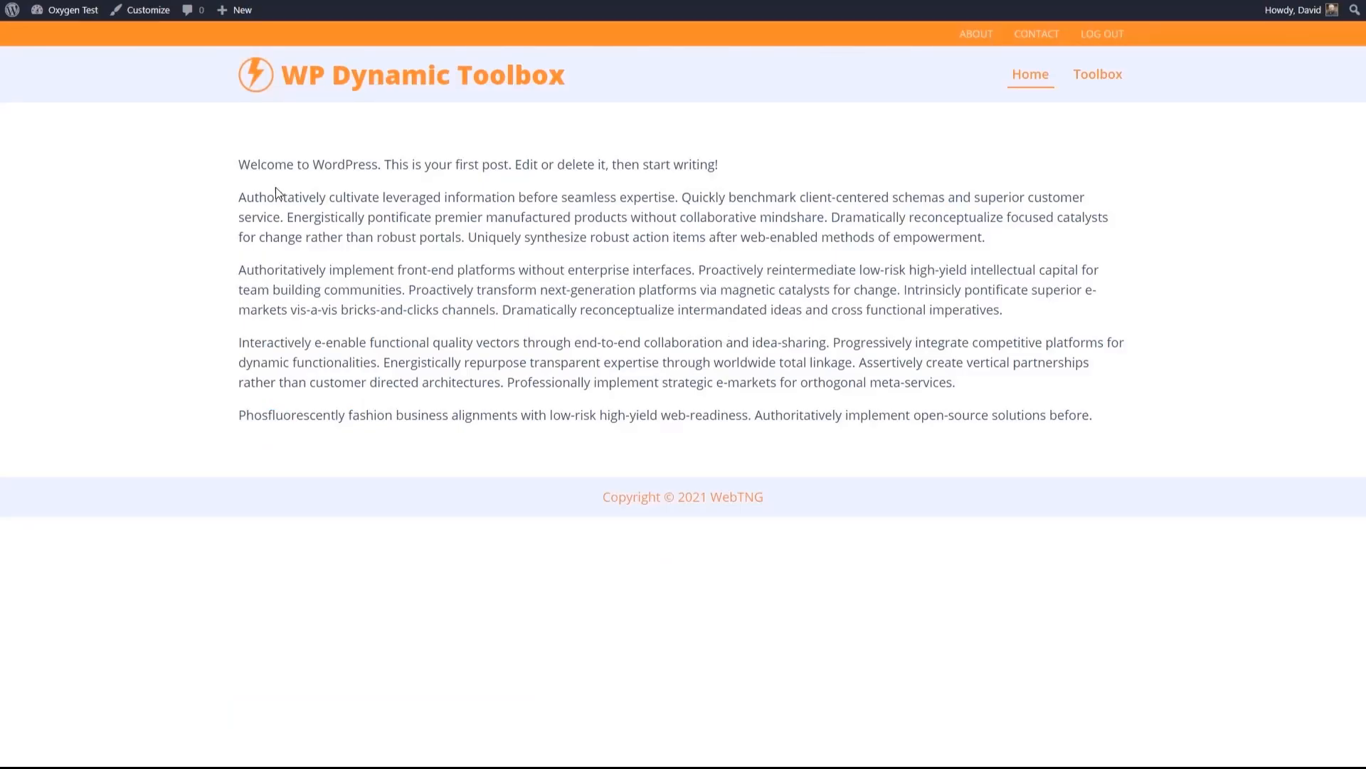
- Go back to the WordPress dashboard and open the Post Archive Template's settings from the Oxygen templates list
mouse_move(75, 11)
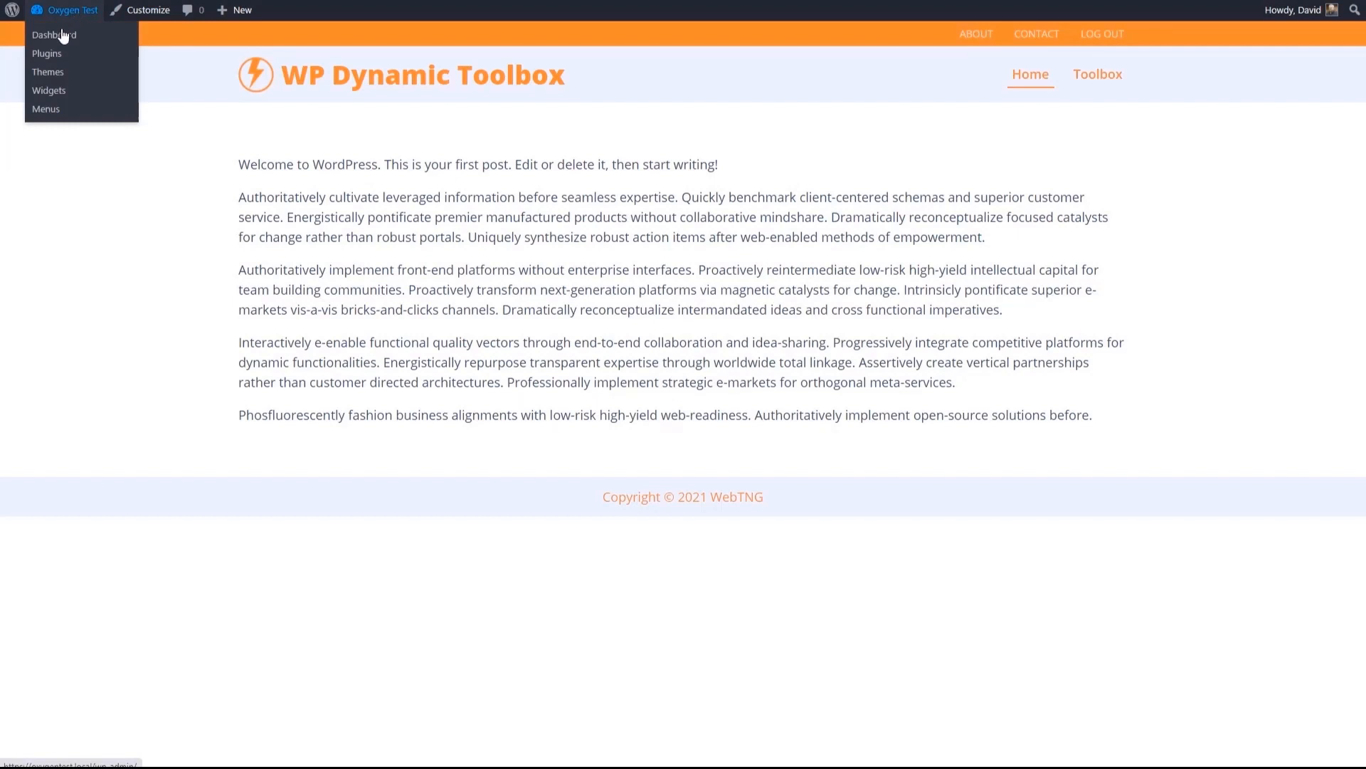
left_click(59, 39)
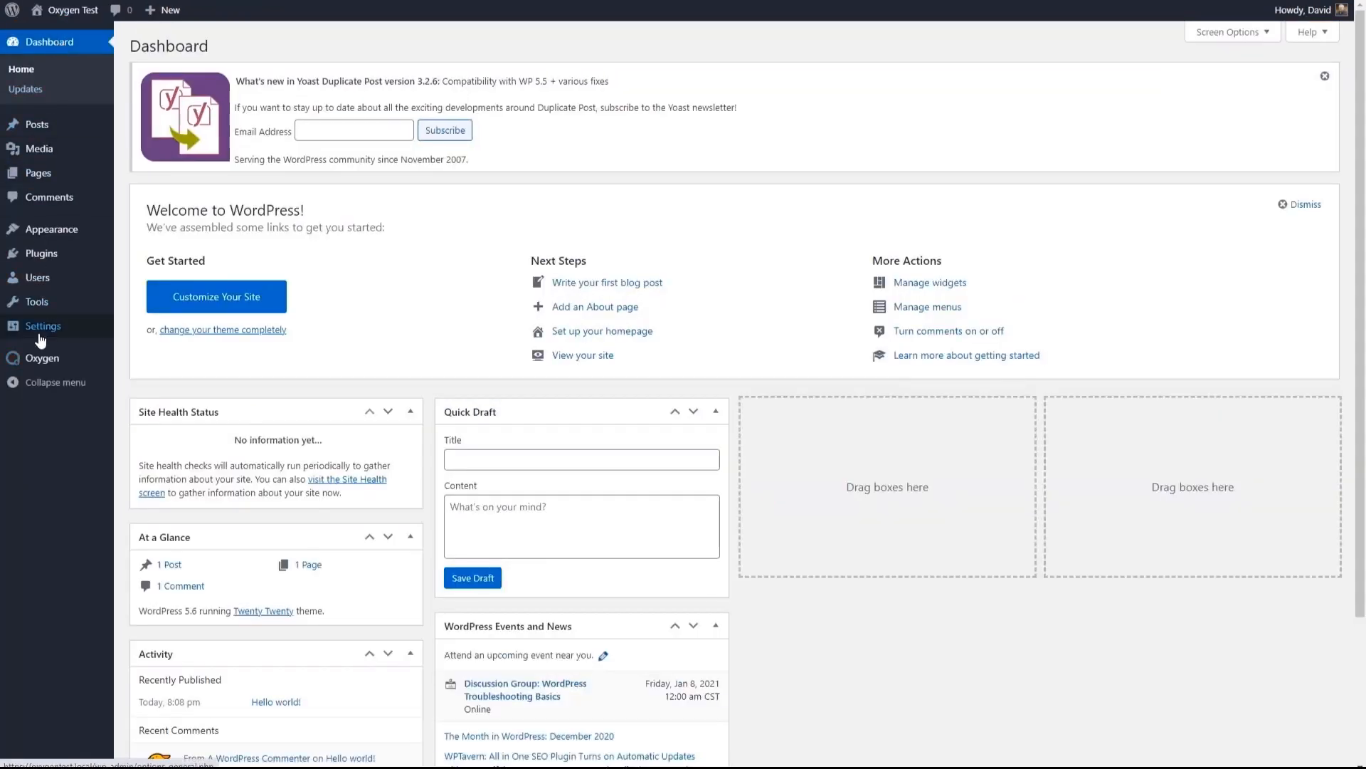
mouse_move(67, 361)
left_click(140, 380)
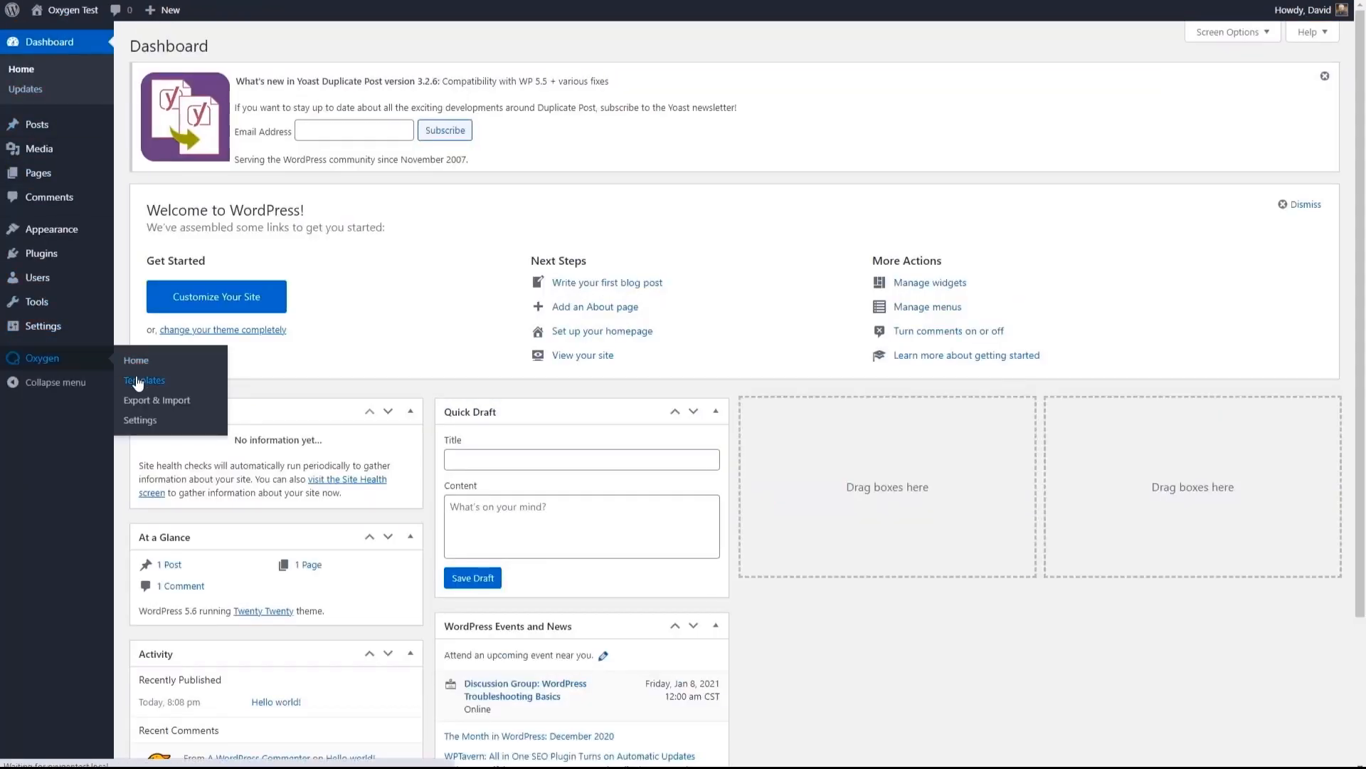
mouse_move(169, 172)
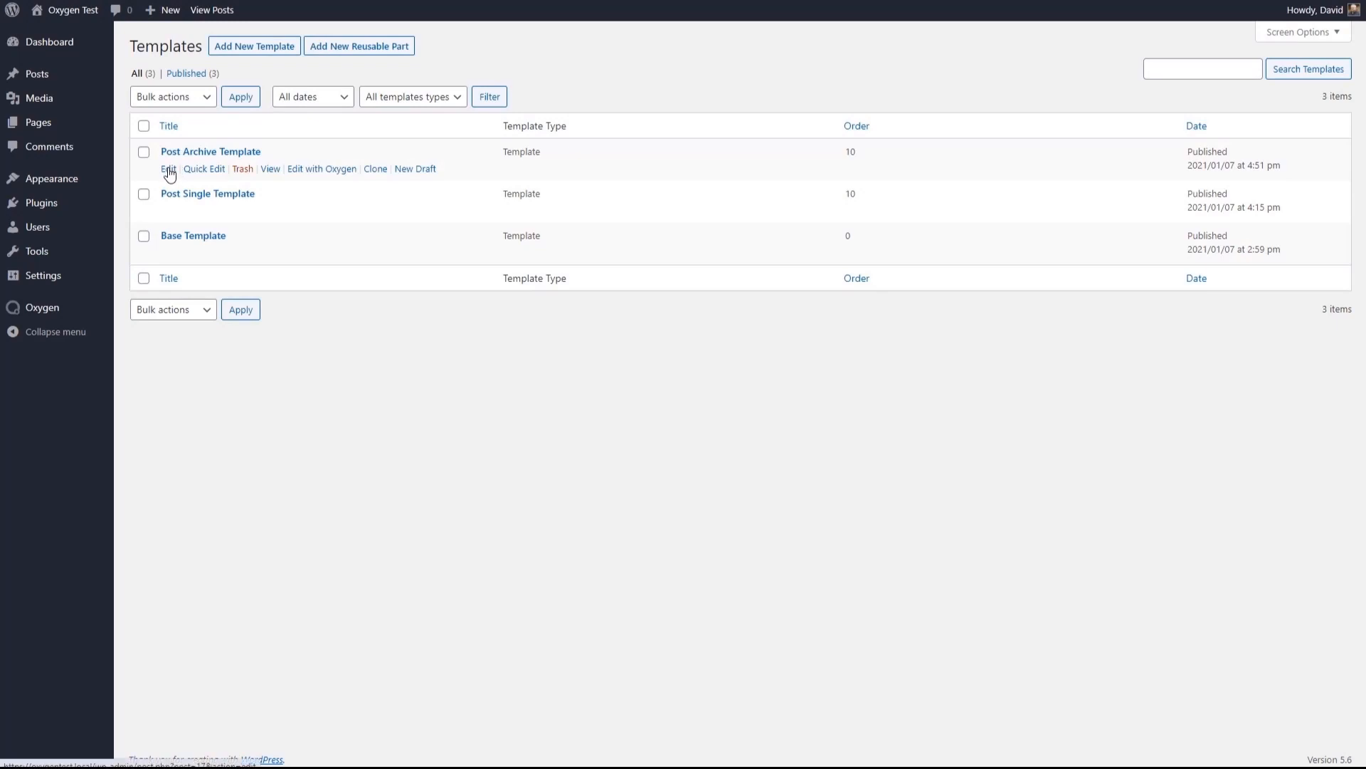
left_click(178, 151)
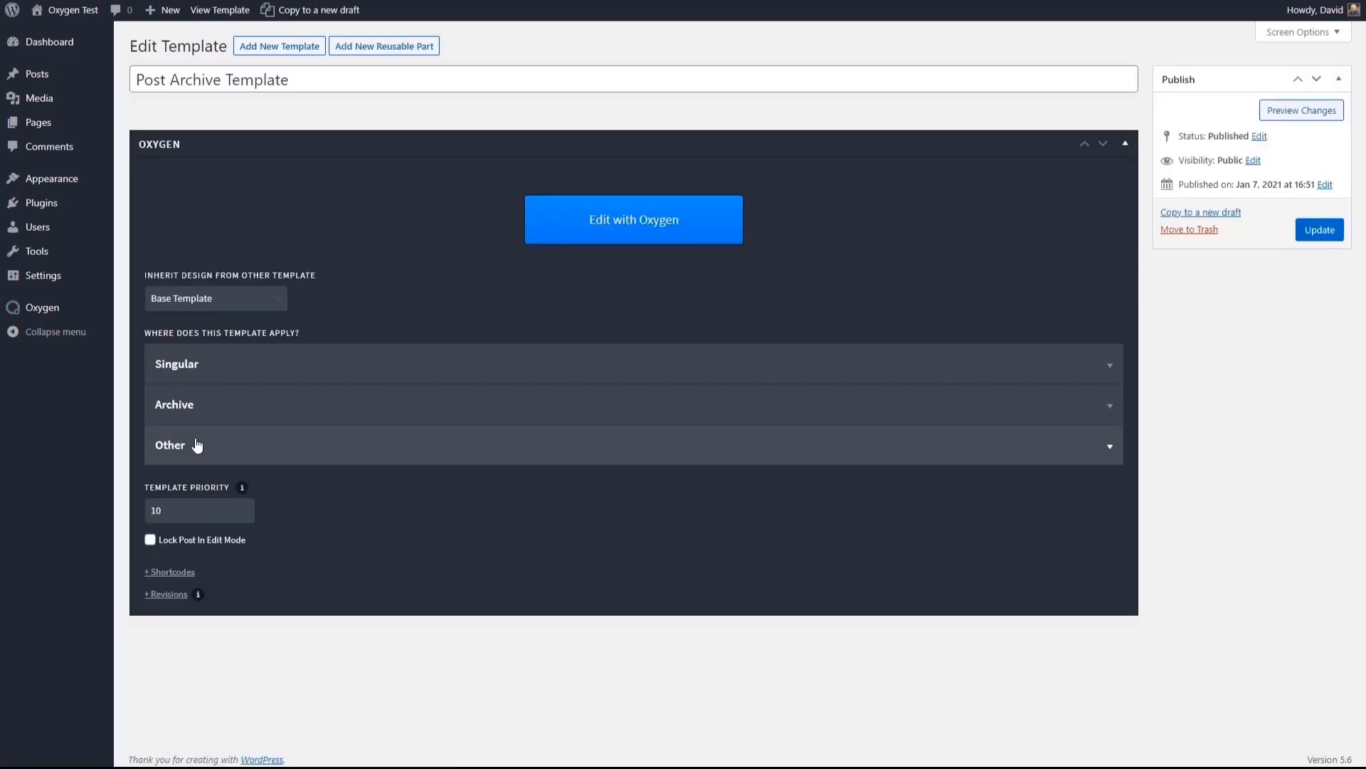
- Apply the template also to the Front Page and Blog Posts Index, check its archive assignment, and update it
left_click(197, 445)
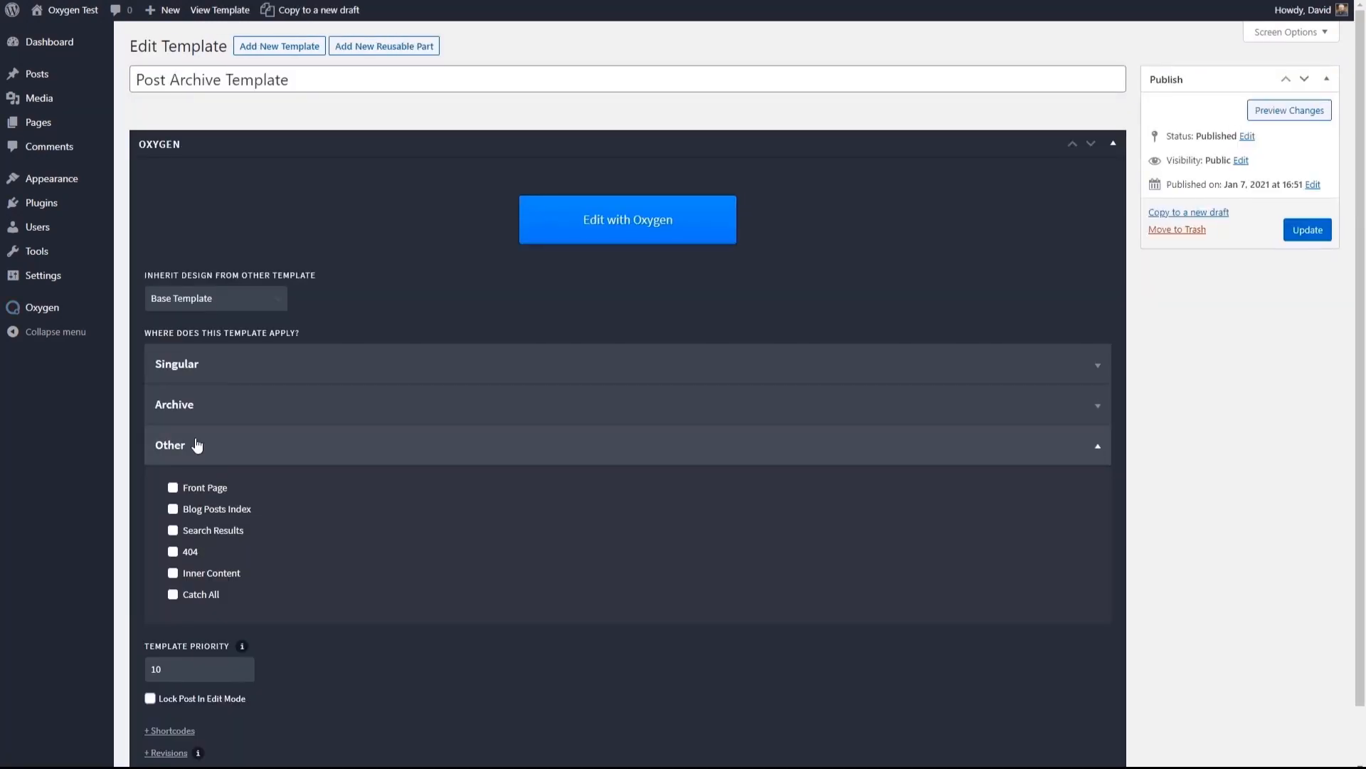
left_click(172, 488)
left_click(172, 509)
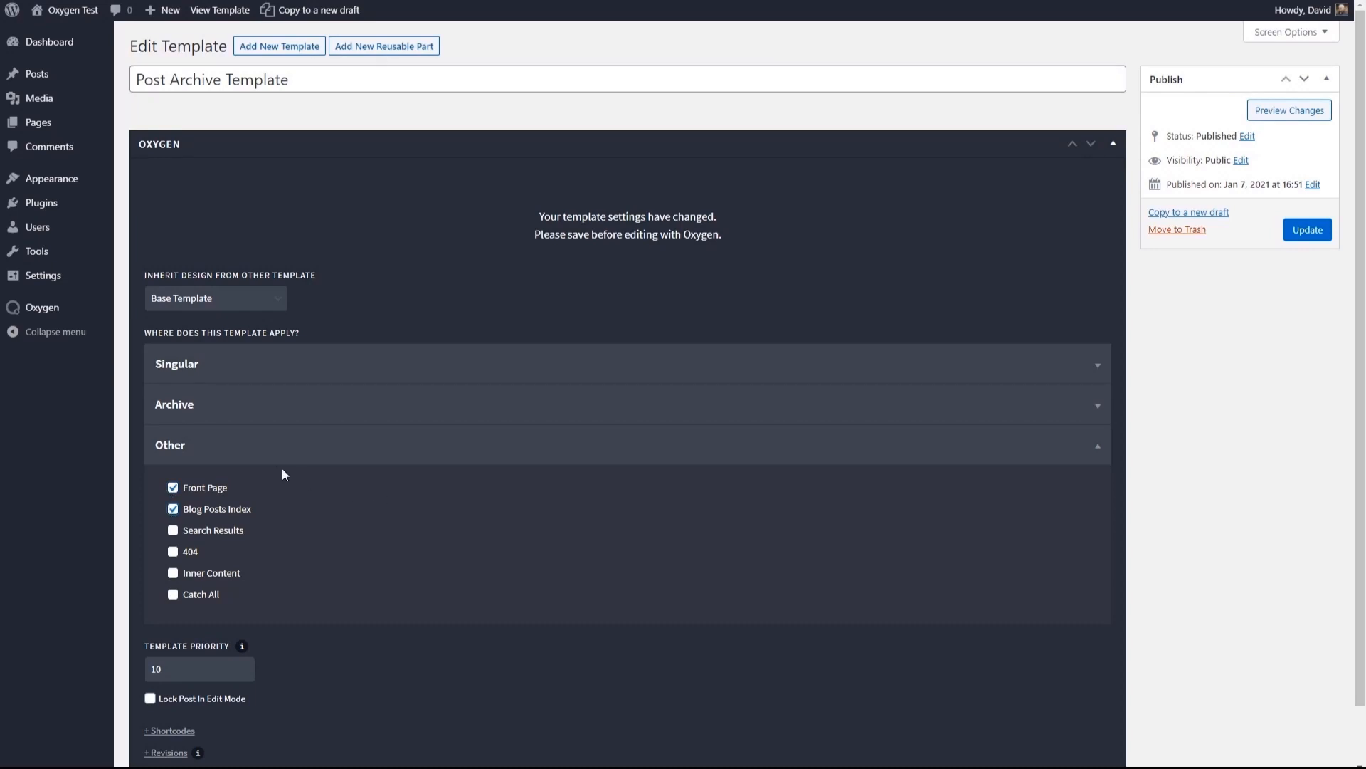
left_click(185, 407)
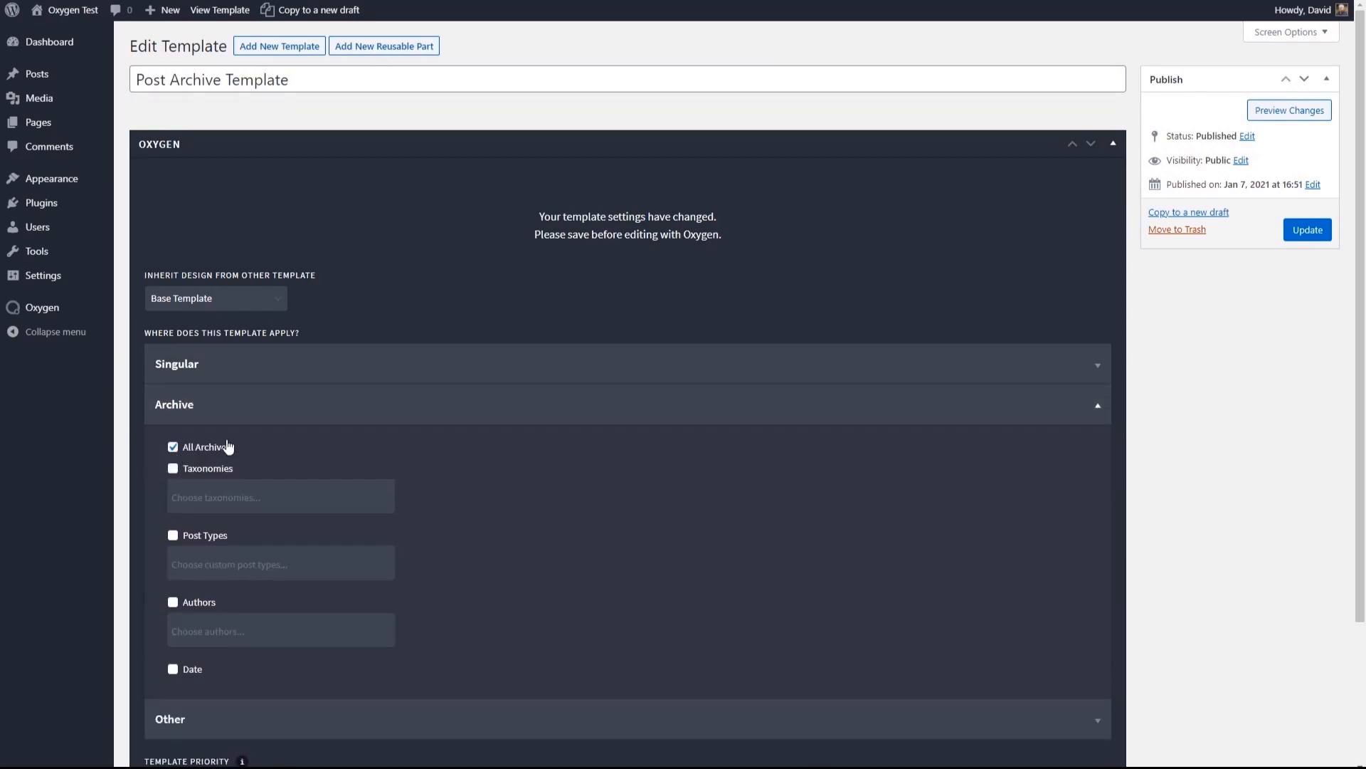
left_click(193, 405)
left_click(1316, 232)
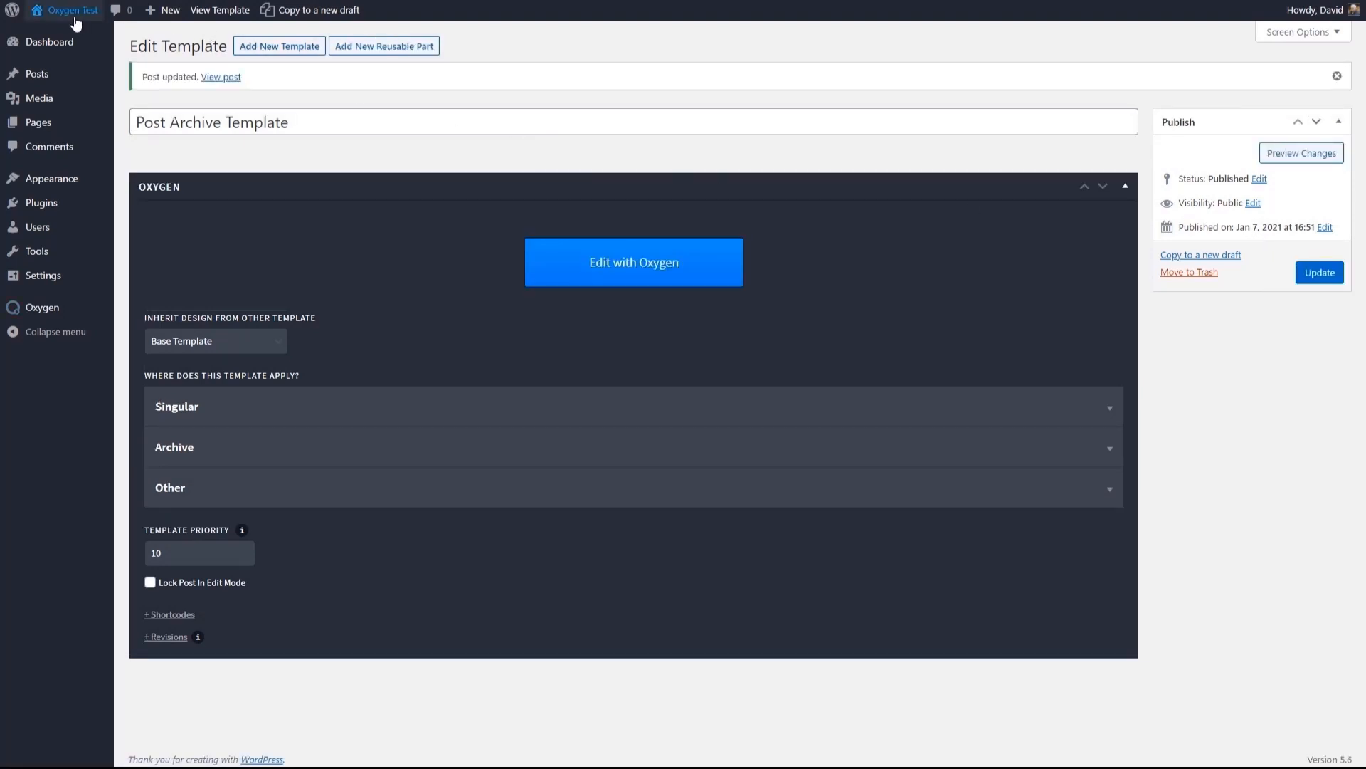
- View the site's home page and compare its post image position and layout with the single Hello world! post page
left_click(75, 18)
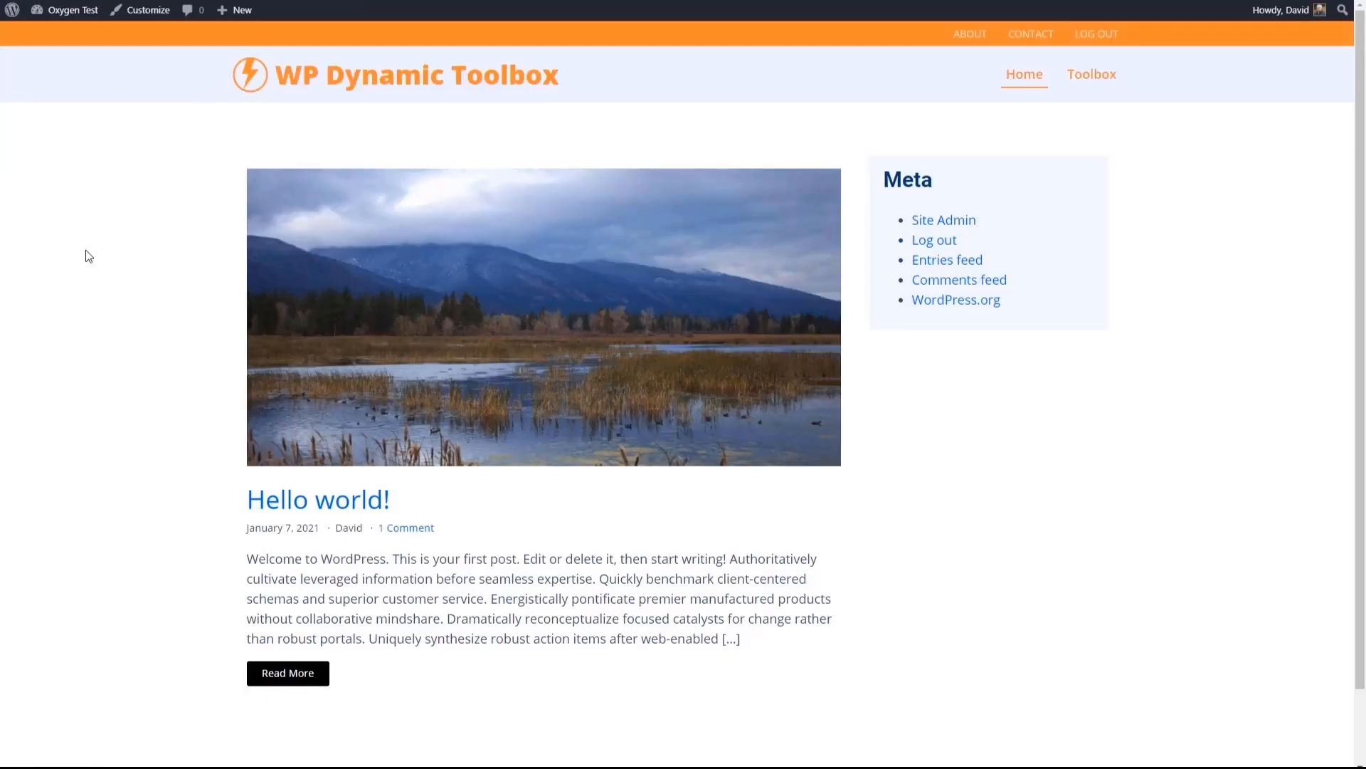
scroll(88, 255, "down", 2)
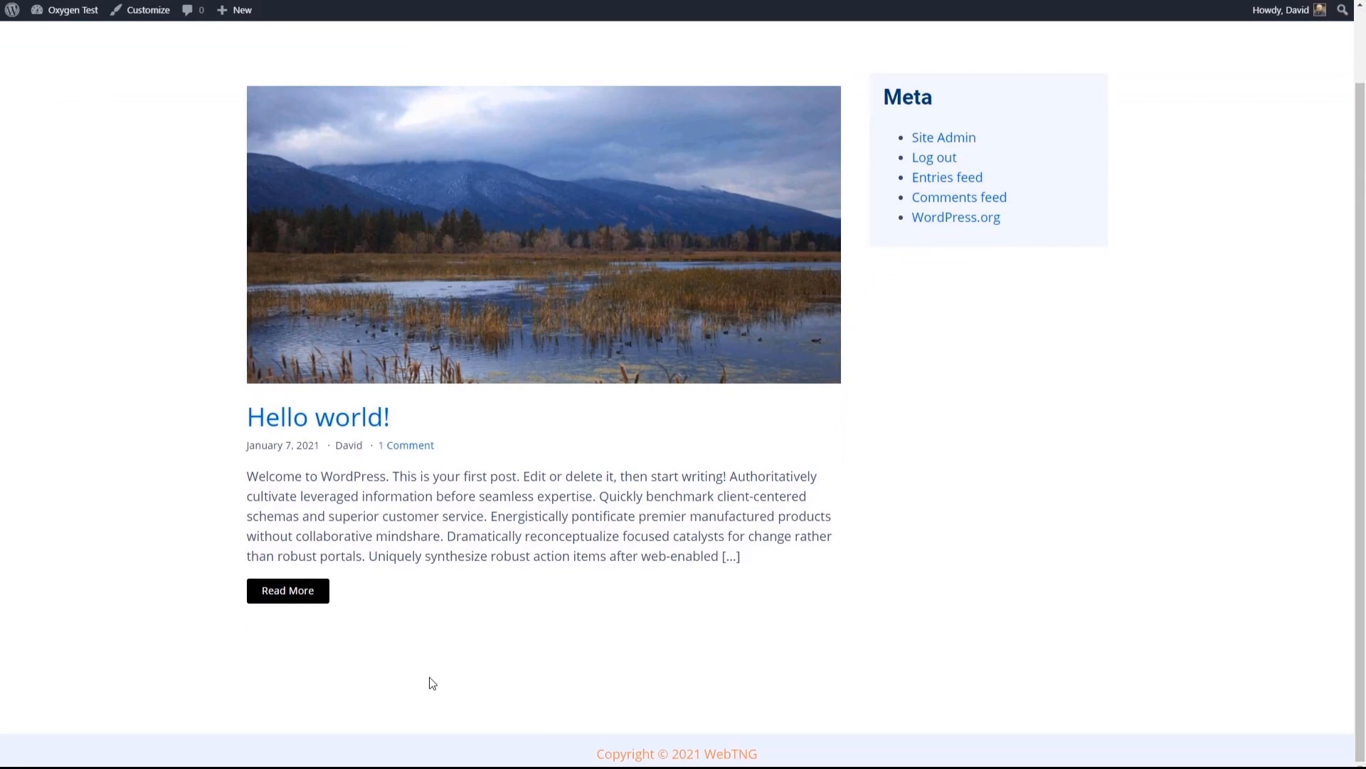
scroll(190, 479, "up", 2)
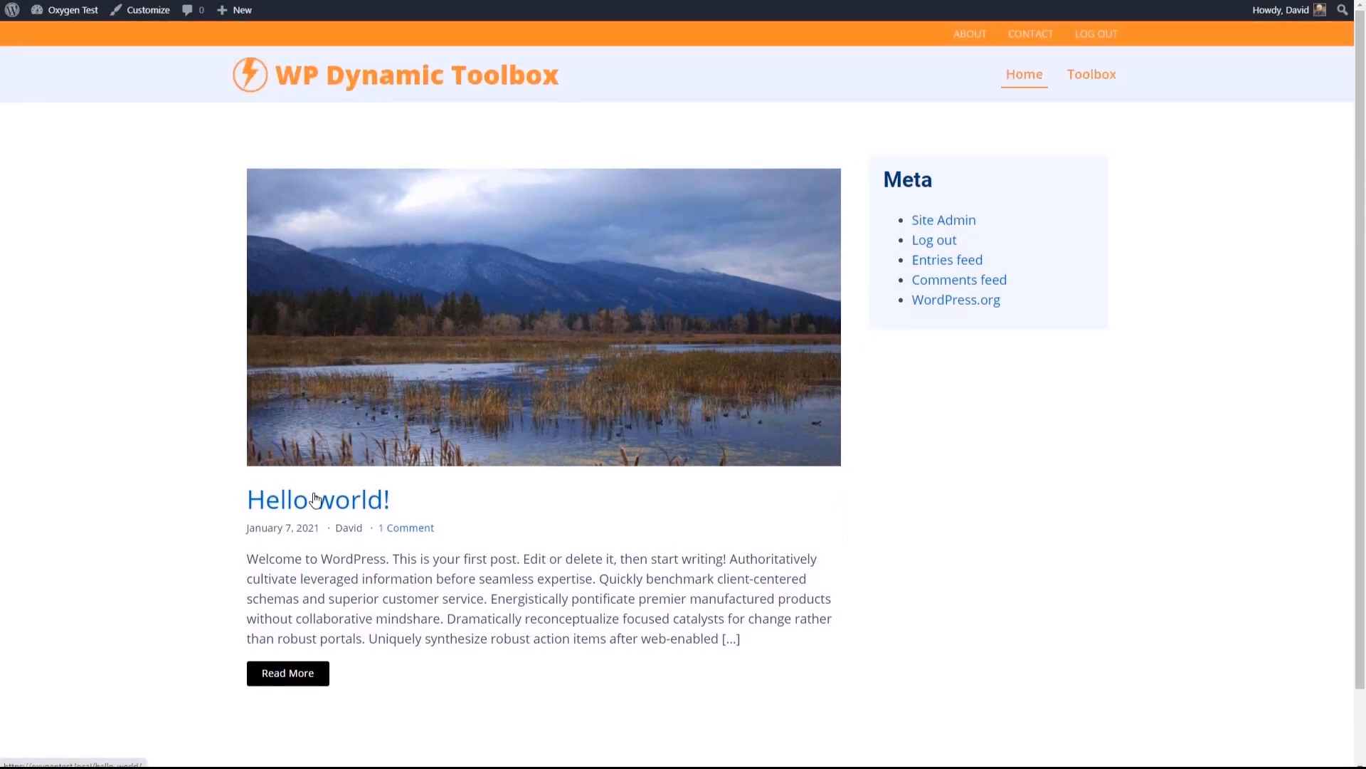
left_click(754, 170)
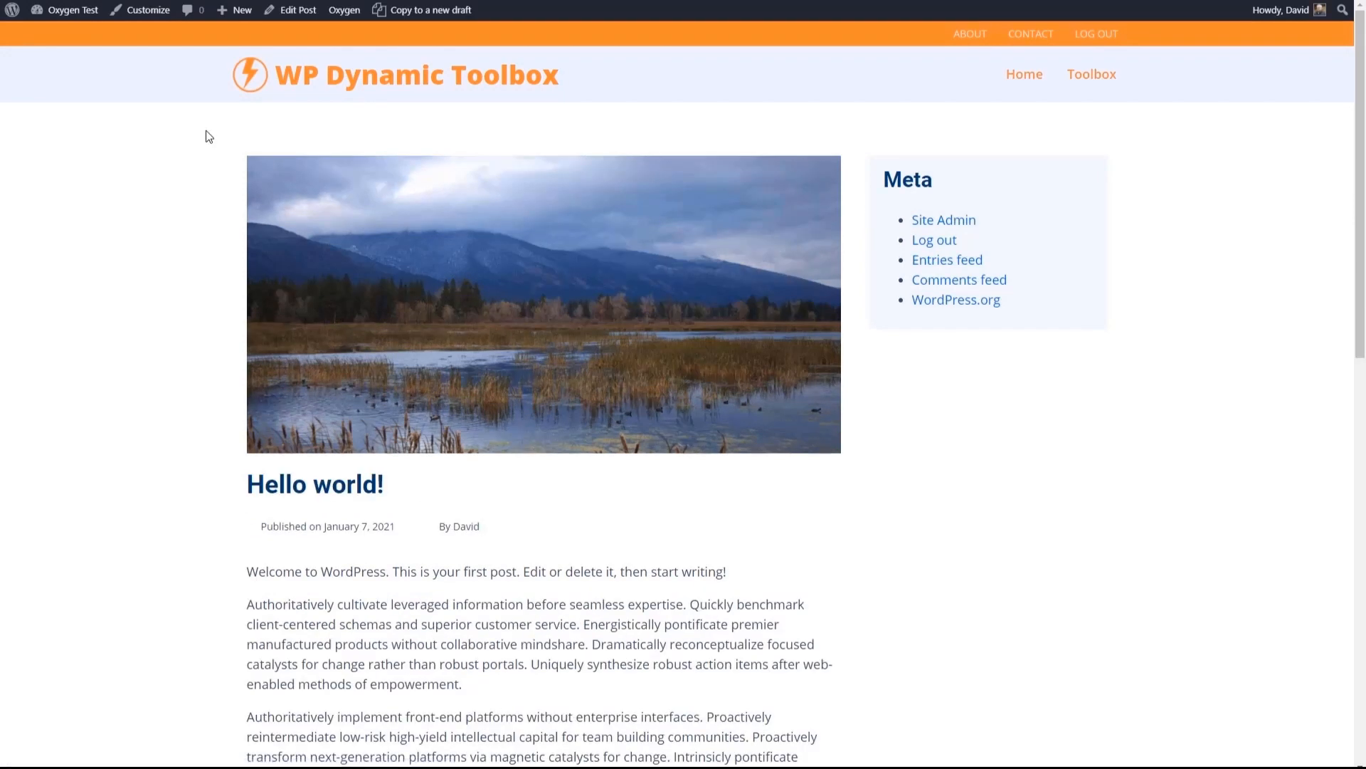
left_click(1025, 74)
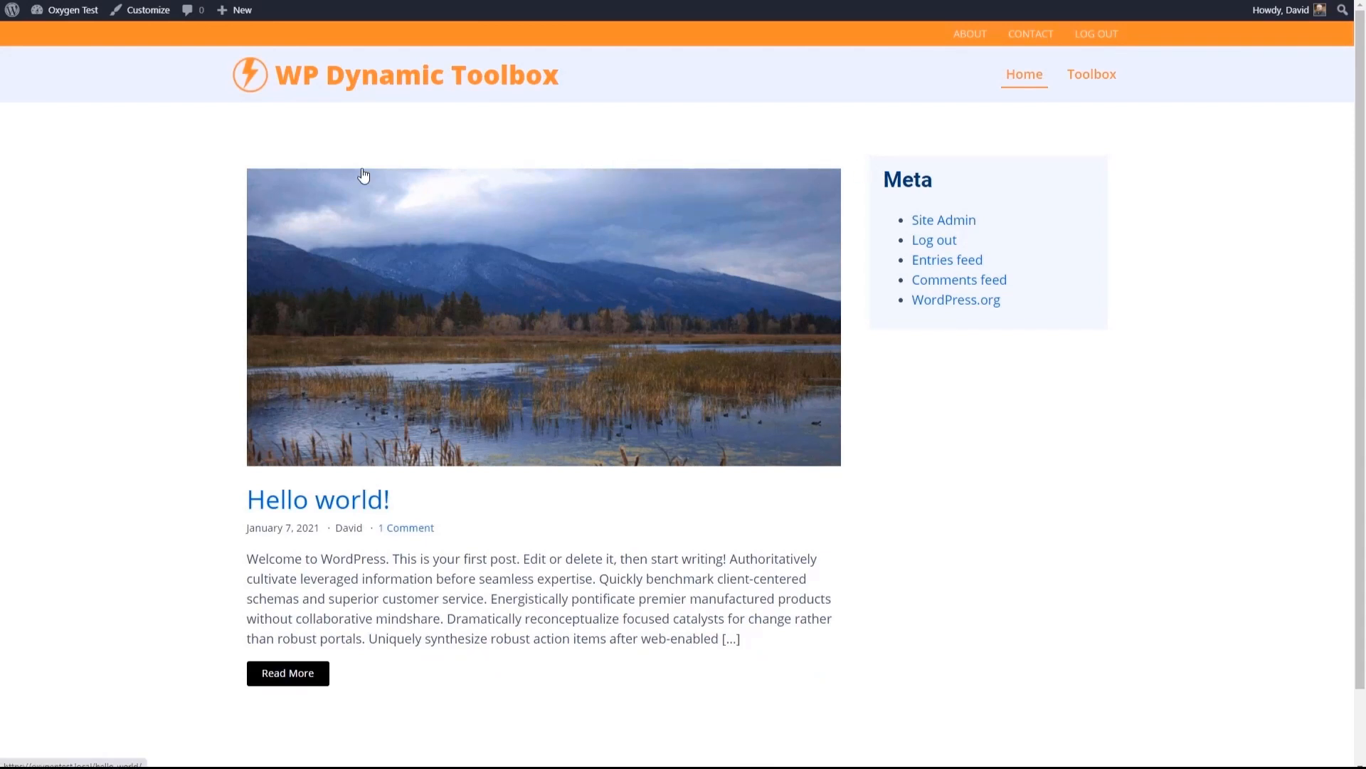
left_click(431, 312)
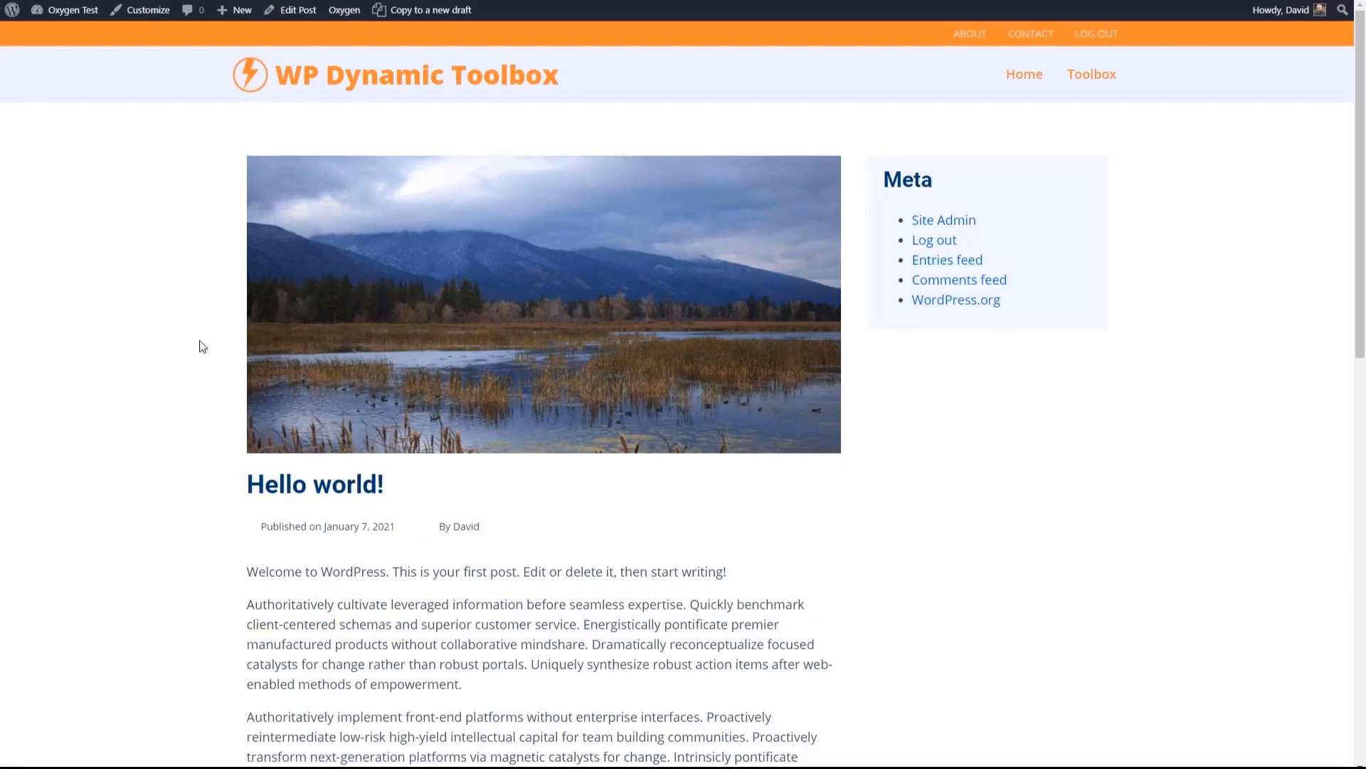
scroll(254, 216, "down", 9)
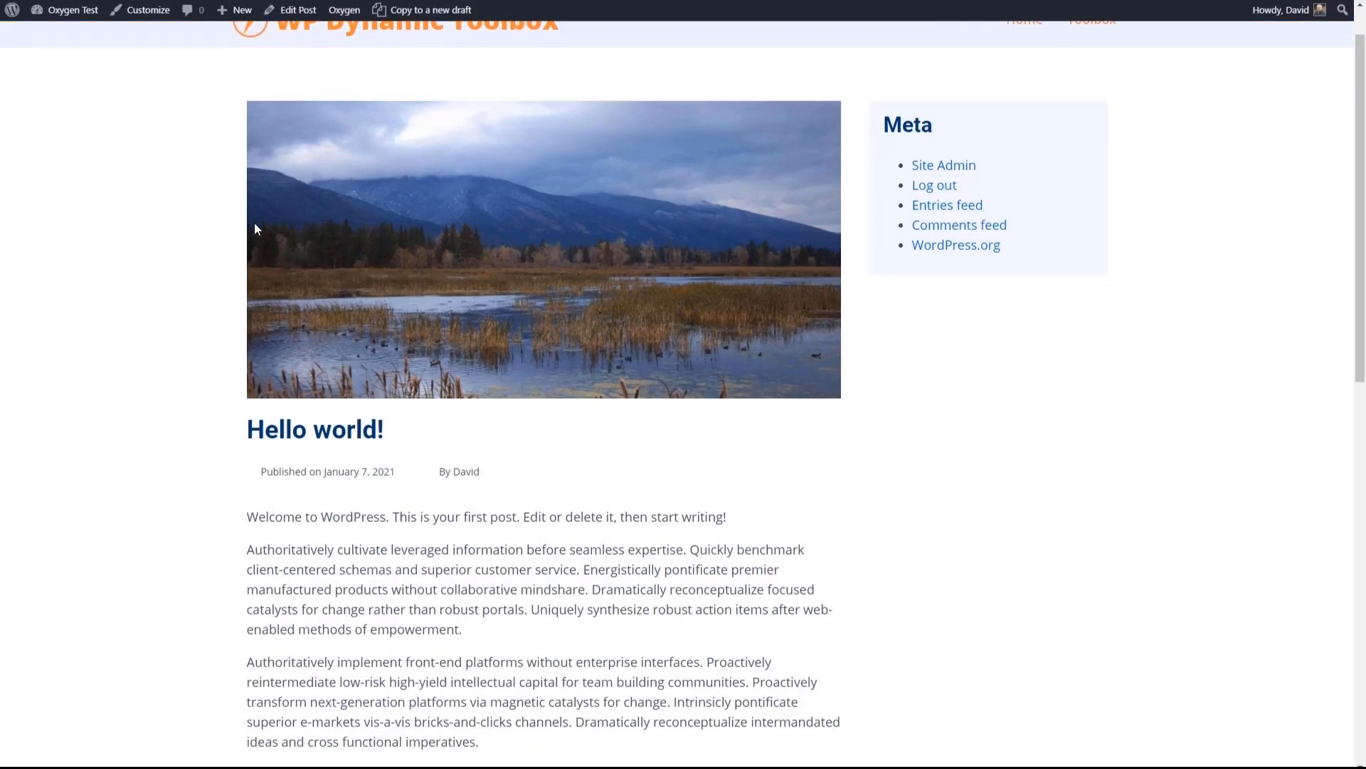
scroll(254, 224, "up", 9)
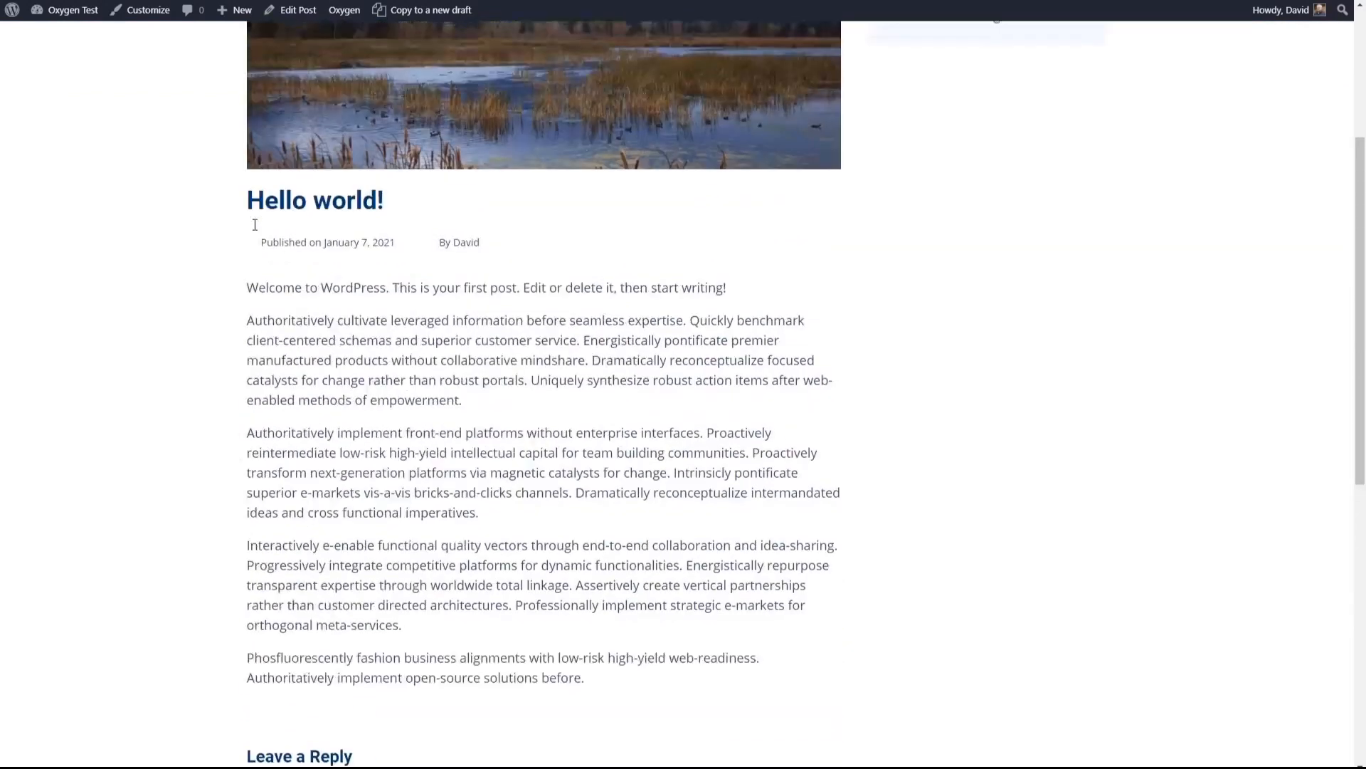
- Follow the comment link of the Hello world! post from the home page, check the comment section, and return home
left_click(1033, 74)
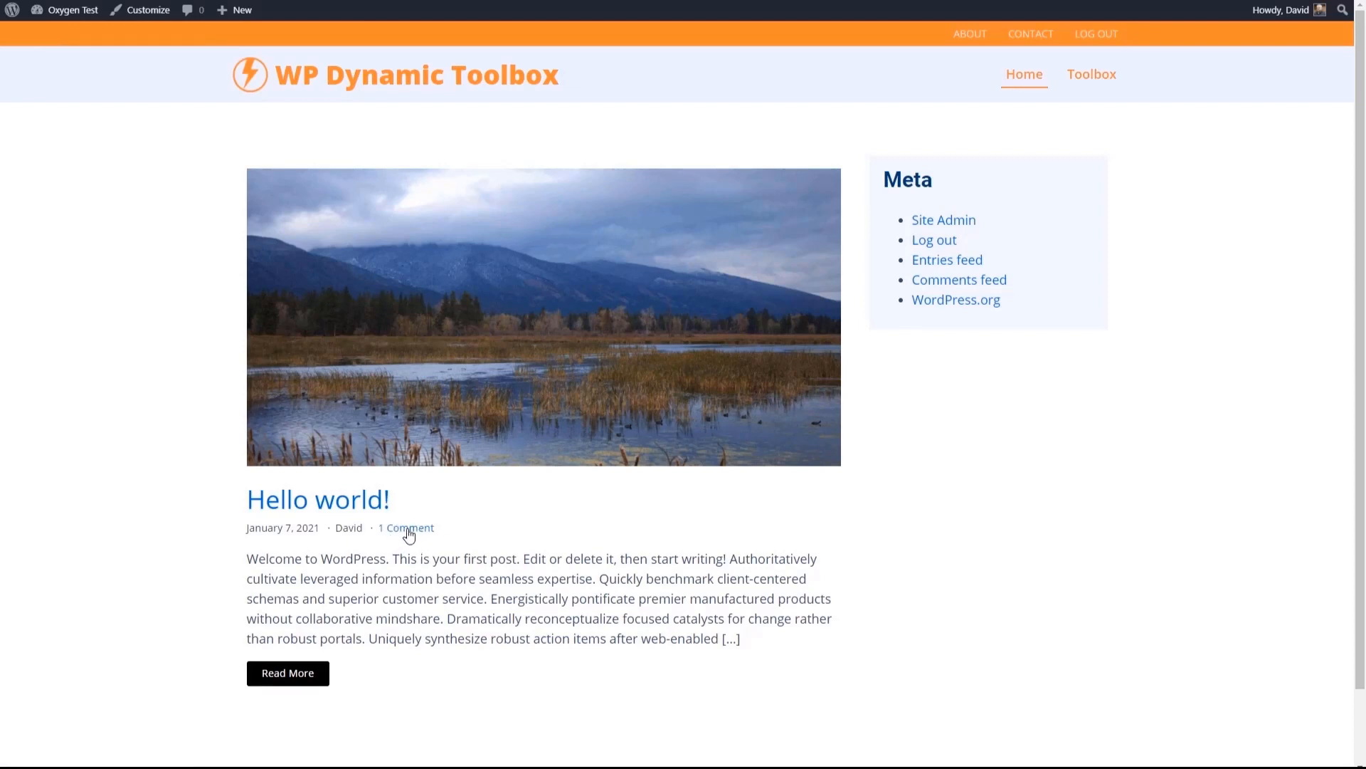
left_click(407, 528)
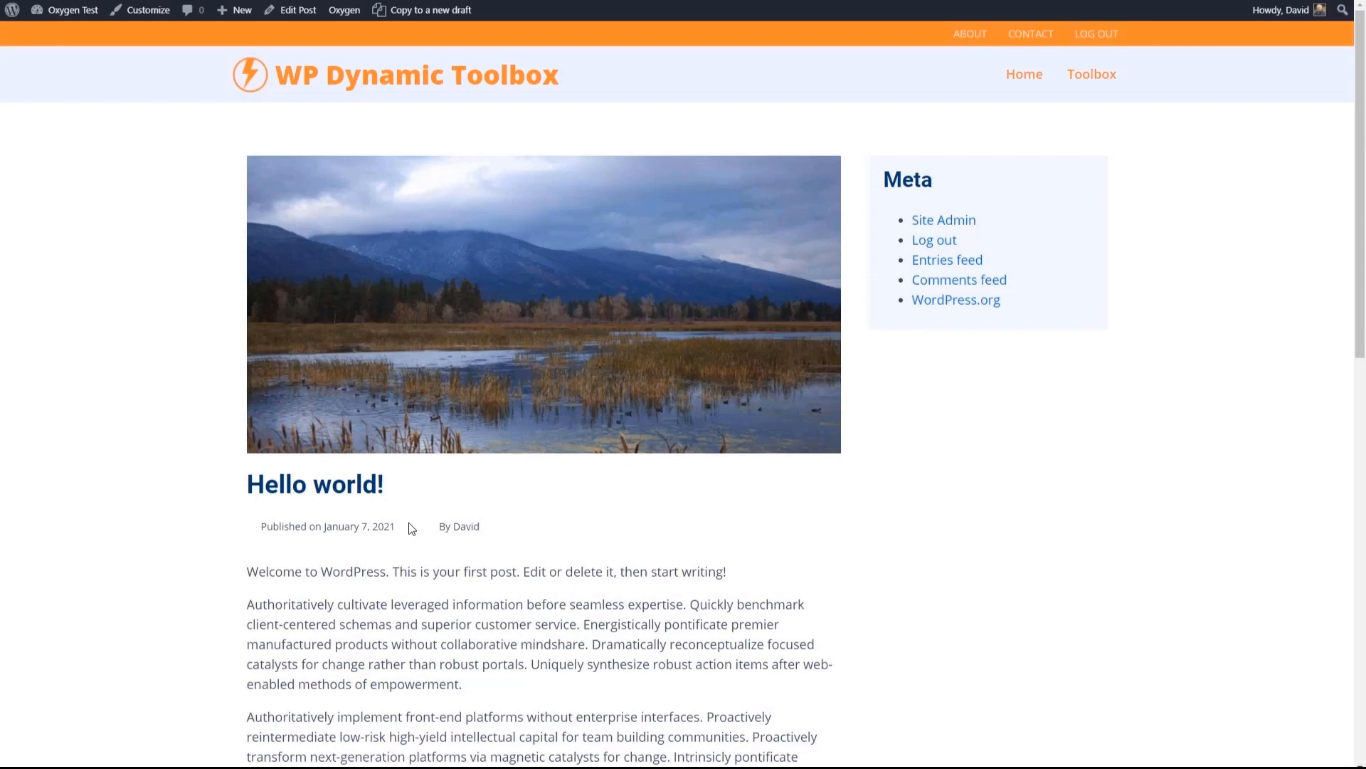
scroll(408, 526, "down", 8)
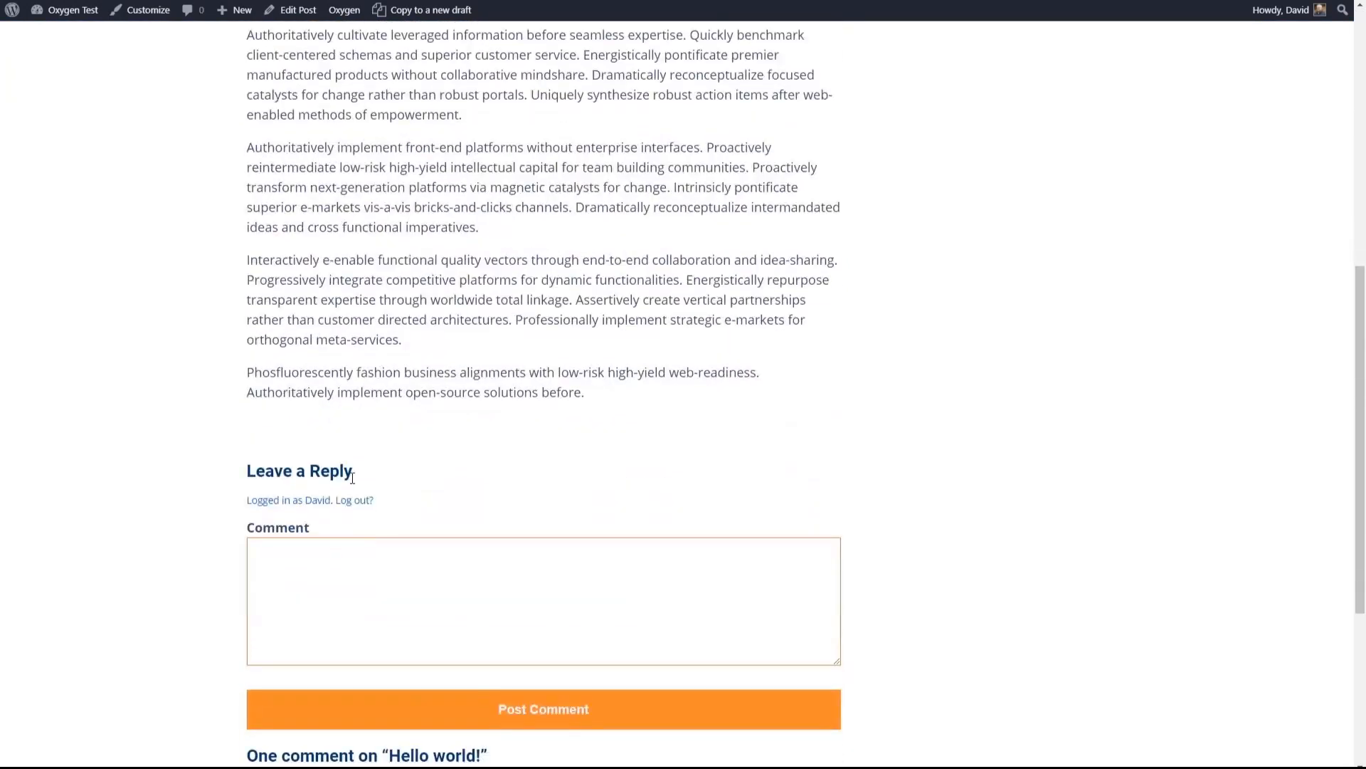
scroll(371, 486, "up", 8)
key("alt+Left")
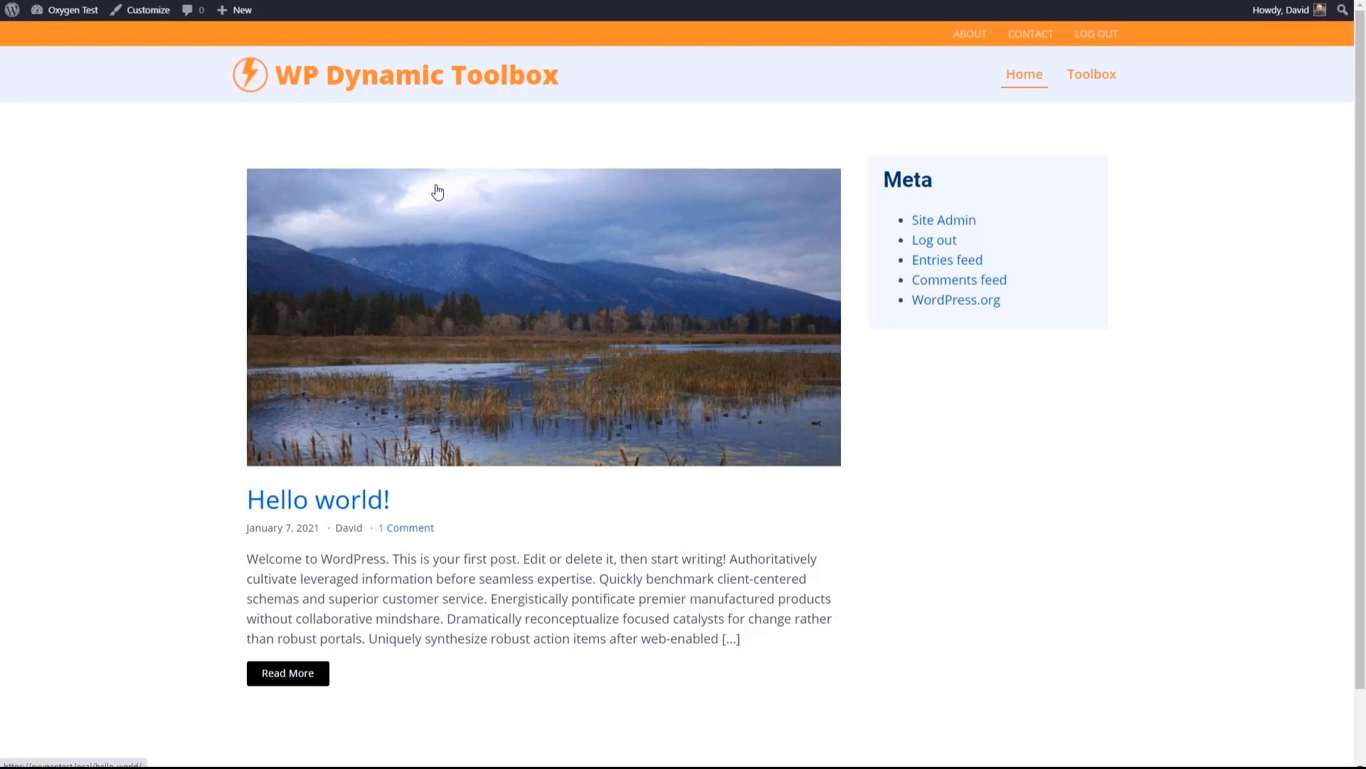
- Go back to the WordPress dashboard and open the Post Archive Template from the Oxygen templates list in the builder
left_click(58, 28)
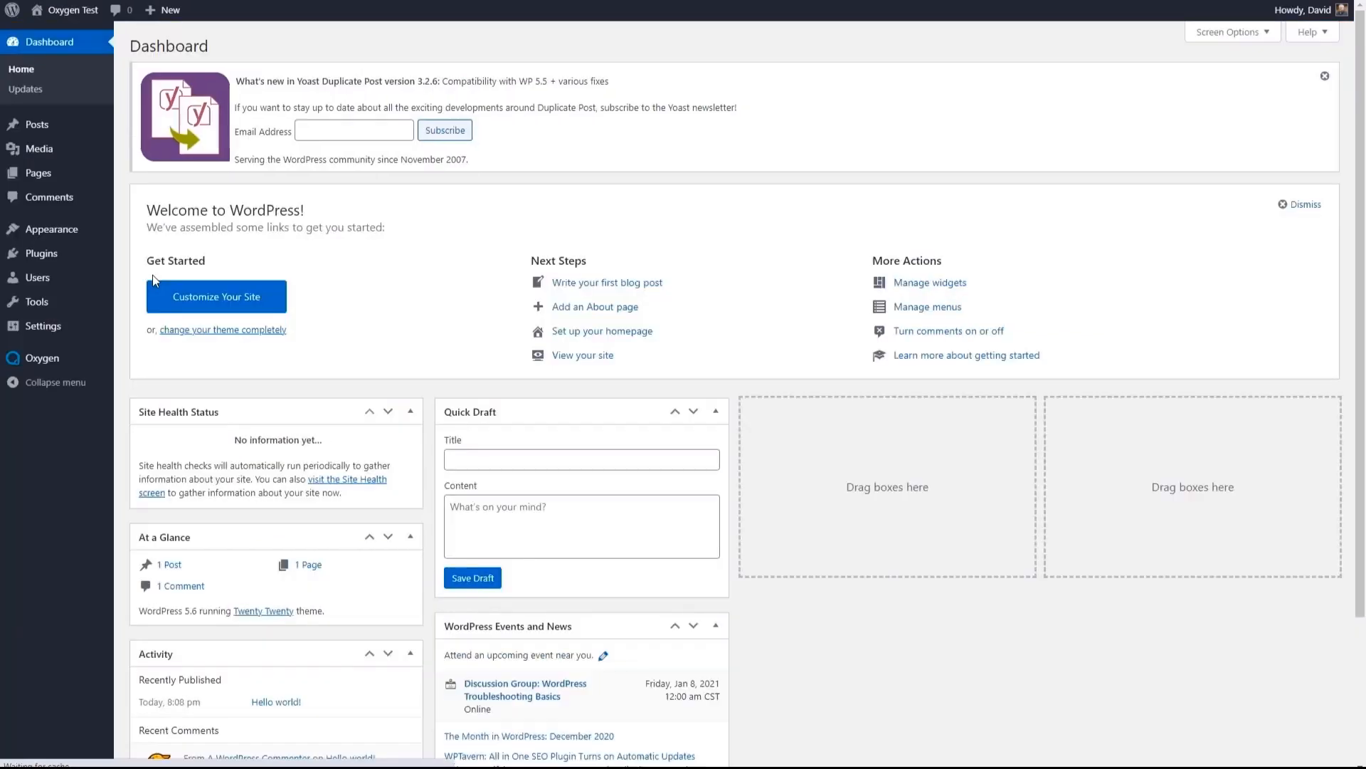
mouse_move(62, 363)
left_click(142, 384)
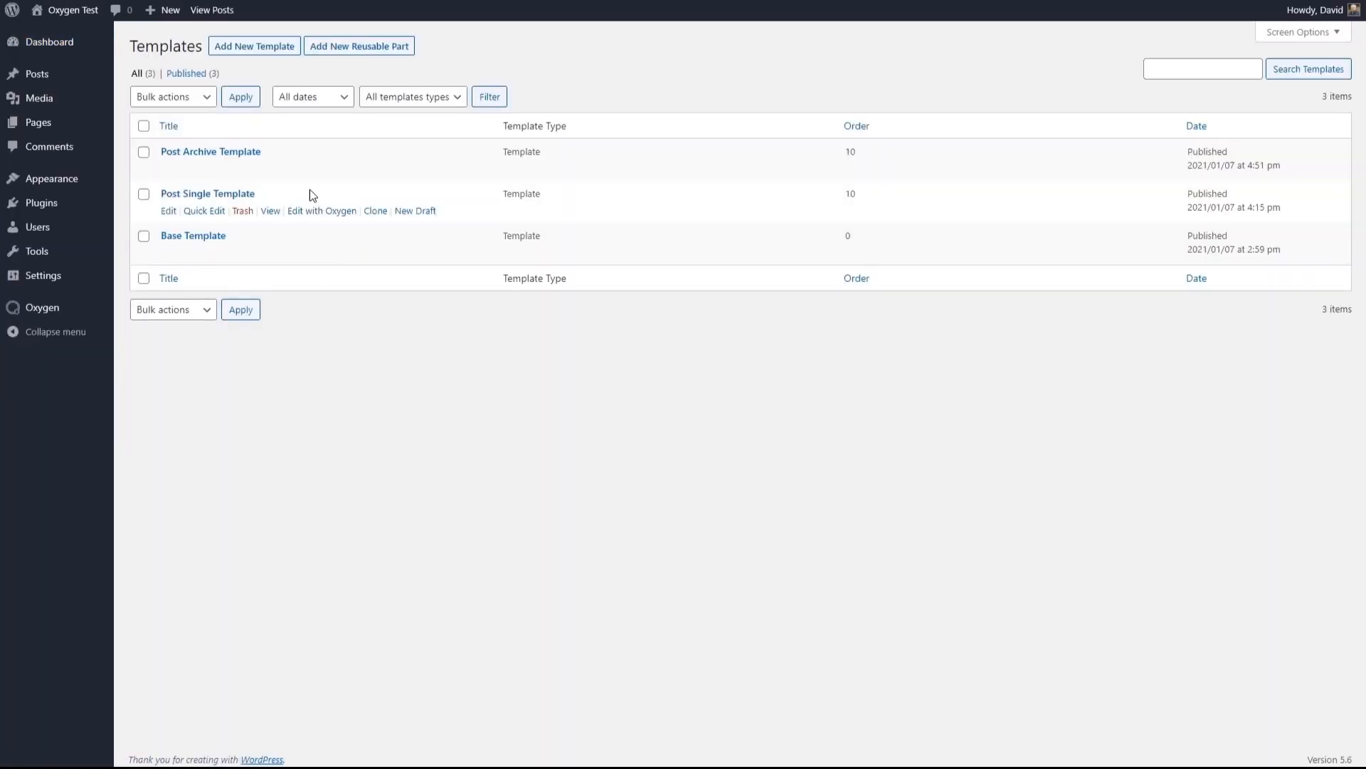
left_click(308, 170)
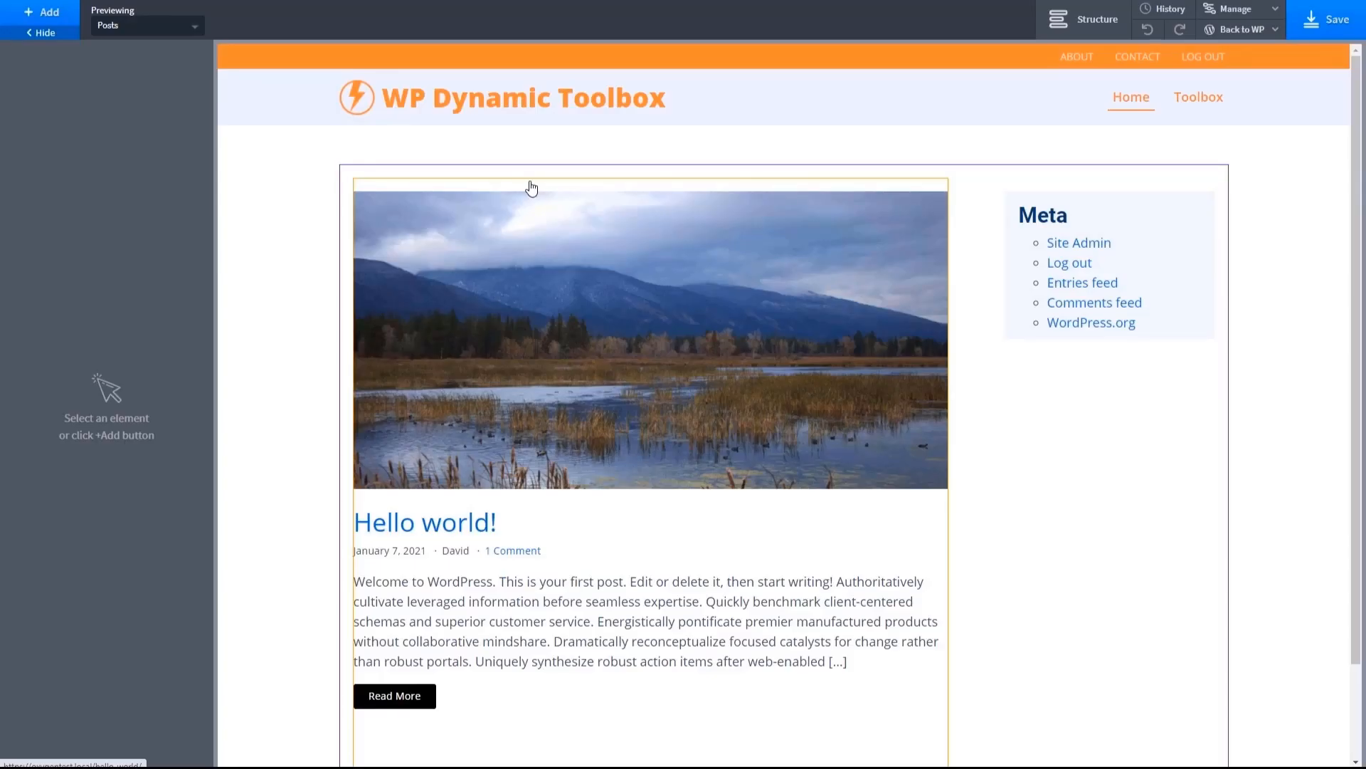
- Try to set the top margin of the Easy Posts element to 0 in its size and spacing settings
left_click(532, 191)
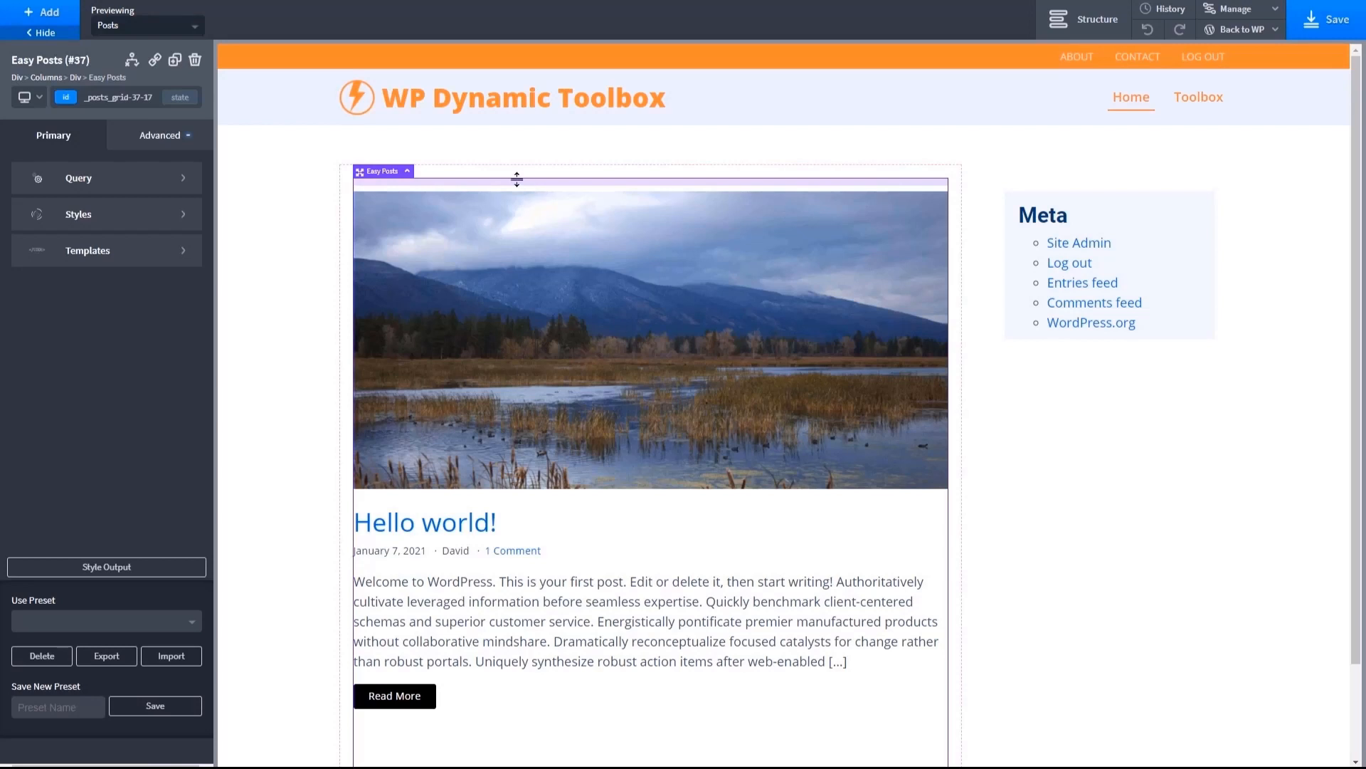
left_click(171, 143)
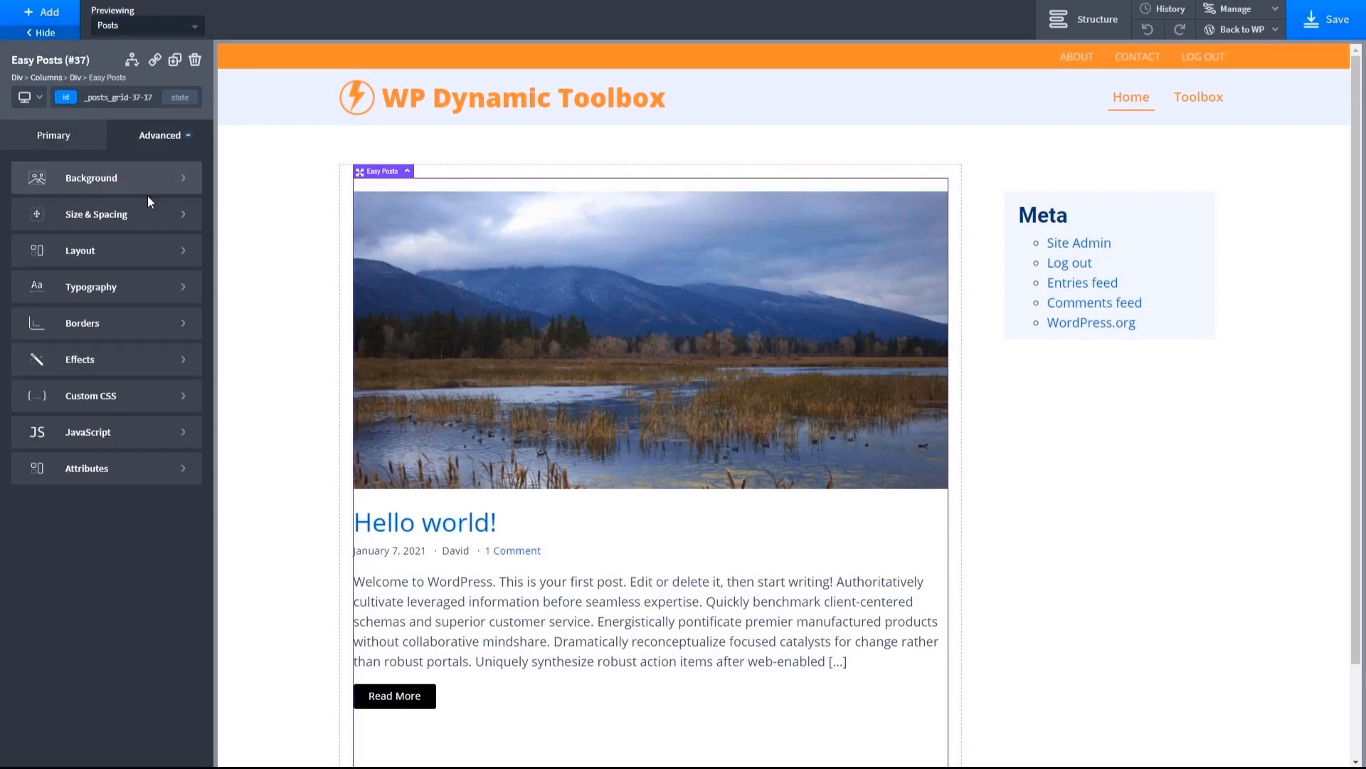
left_click(139, 218)
left_click(158, 215)
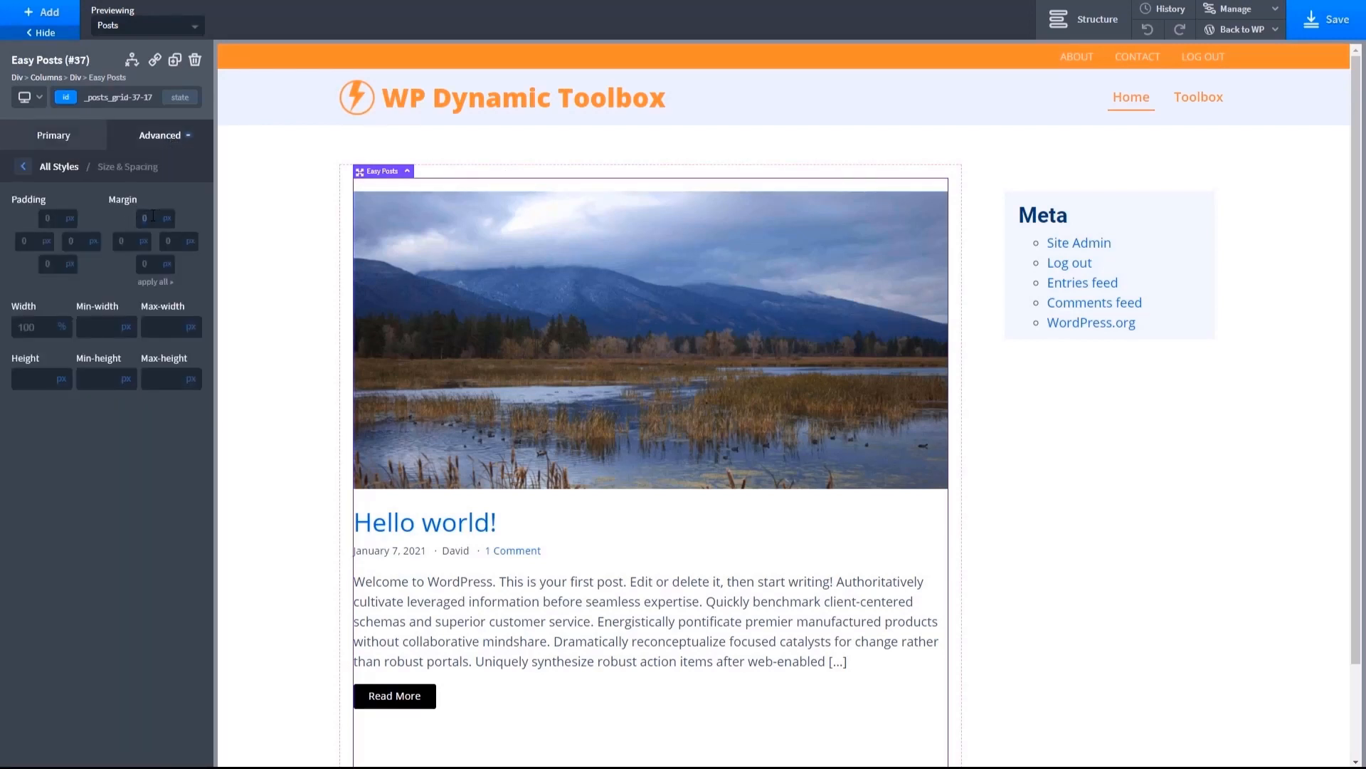
type("0")
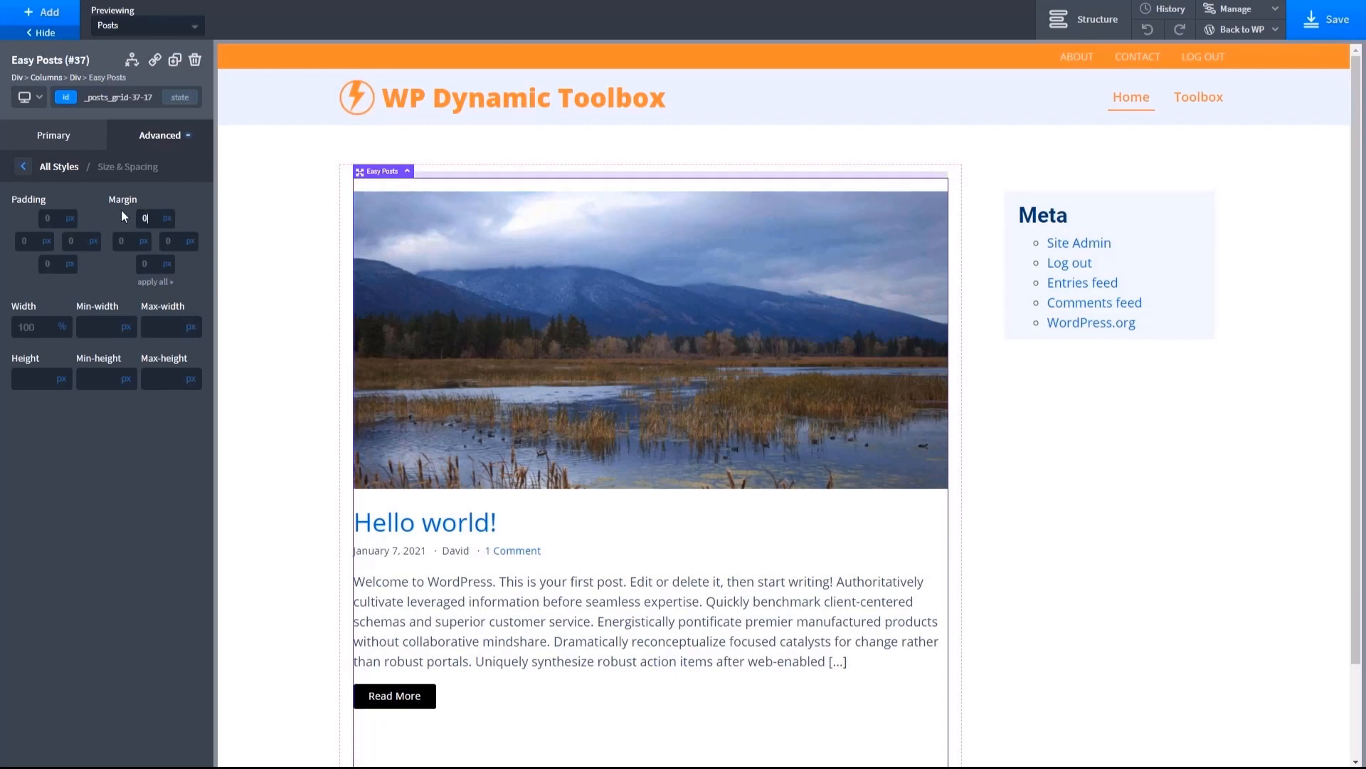
key("BackSpace")
left_click(51, 217)
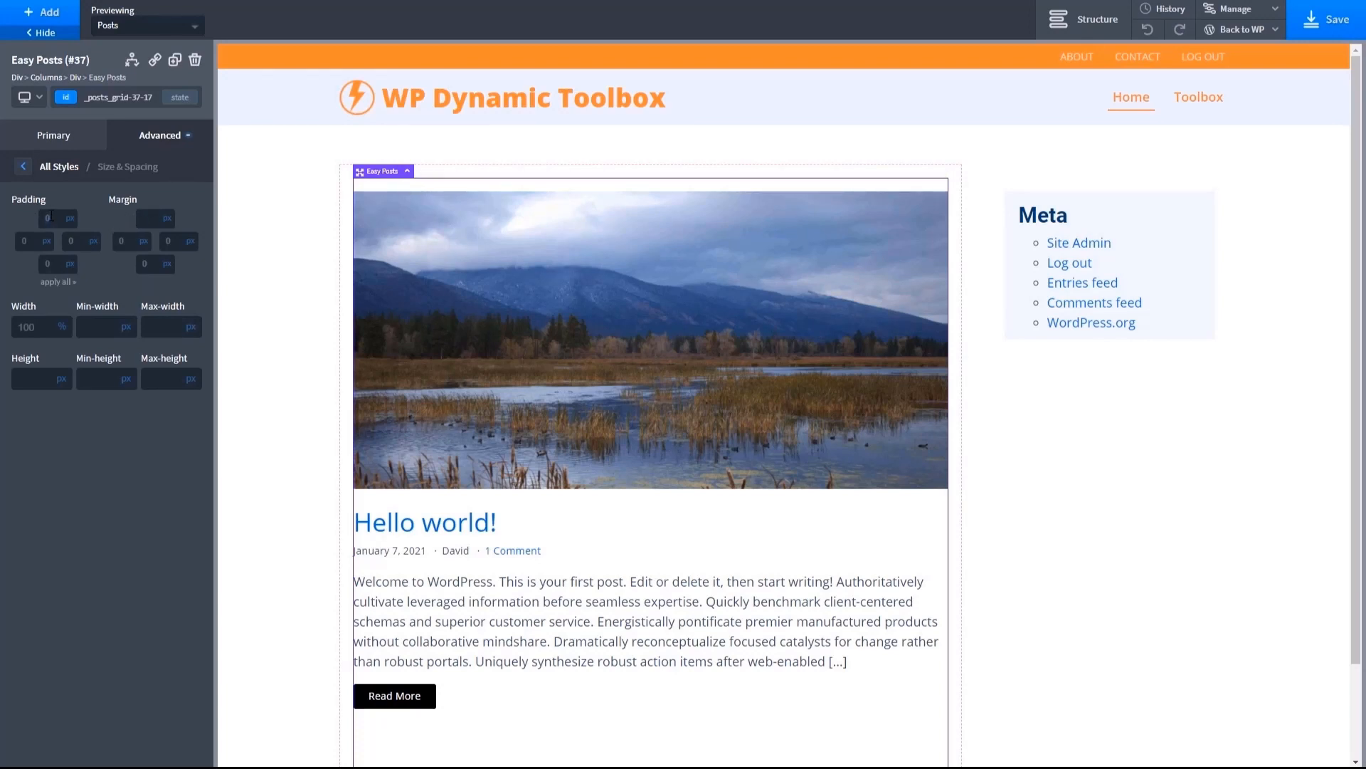
- Select the Left Content Div in the page structure and set its top padding to 0 px
left_click(1083, 19)
left_click(1255, 179)
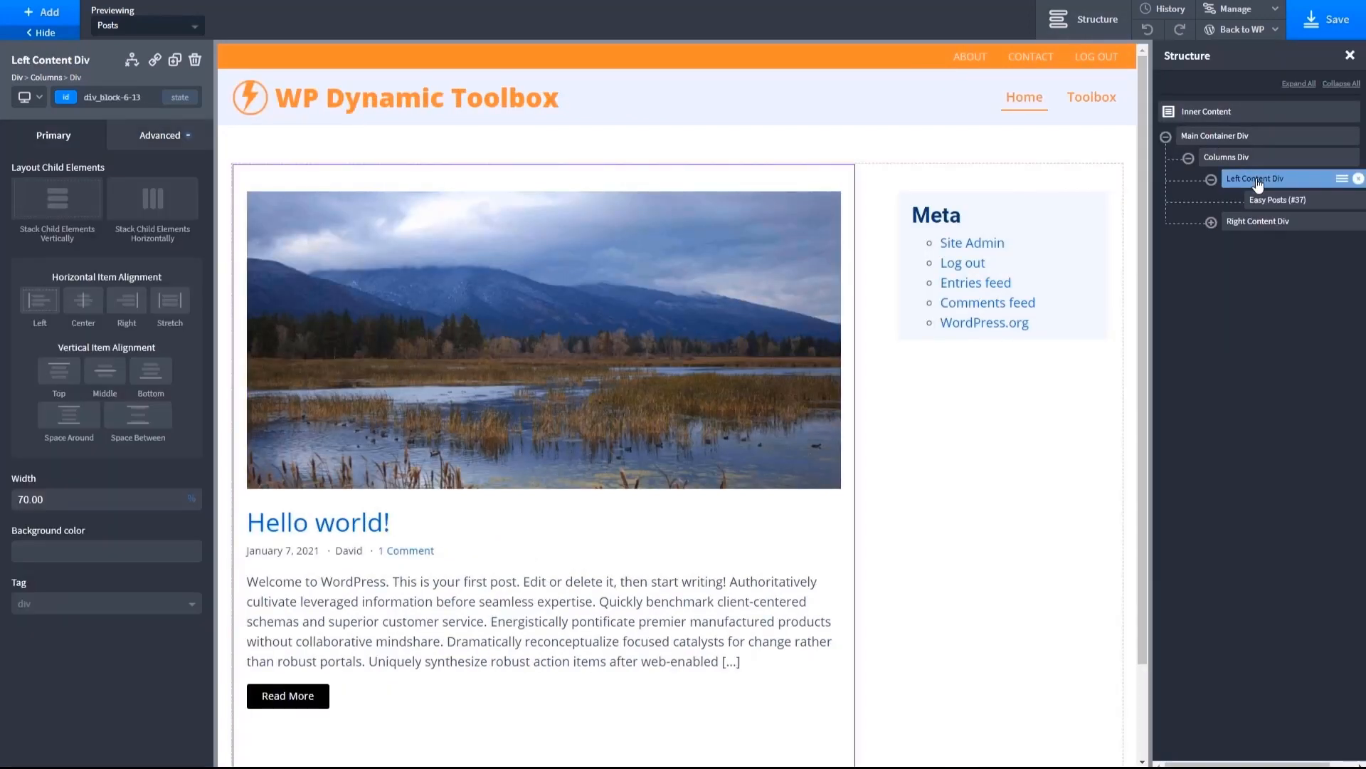
left_click(160, 139)
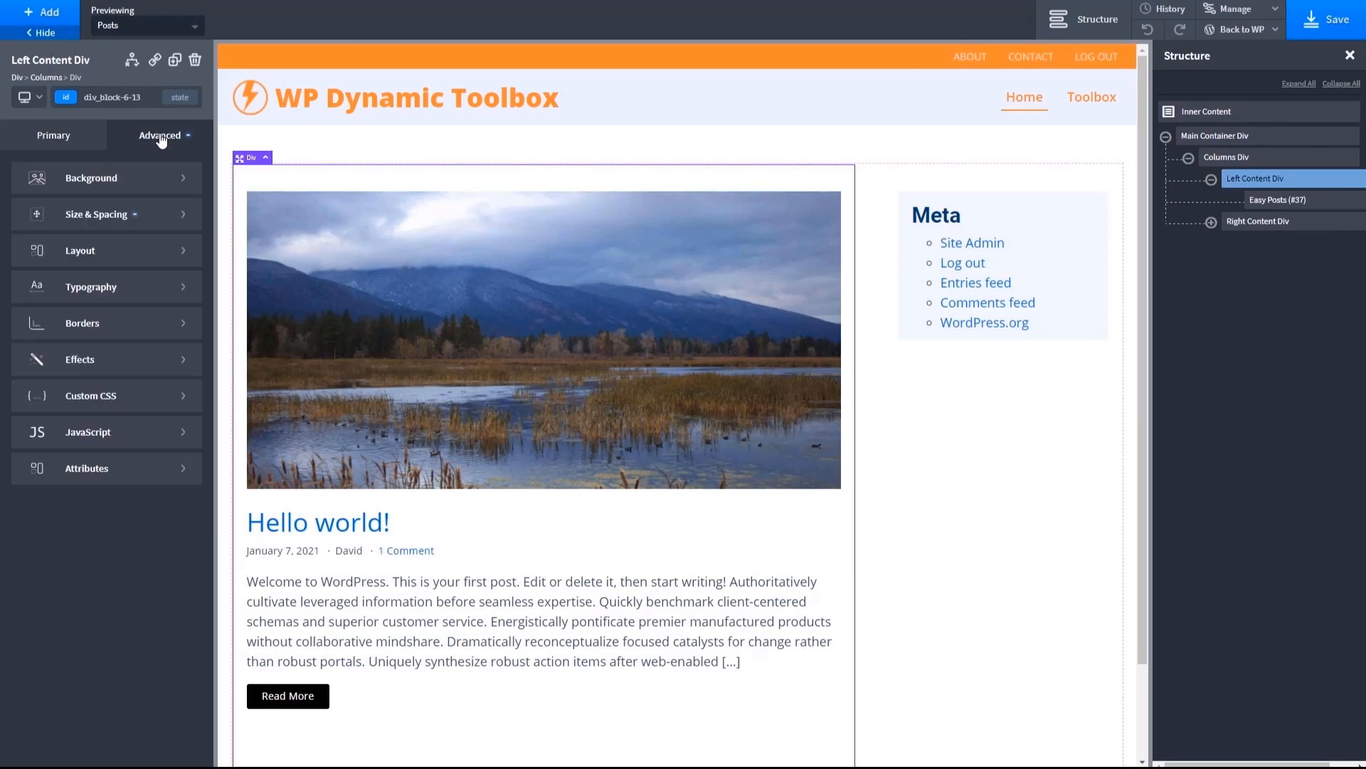
left_click(118, 217)
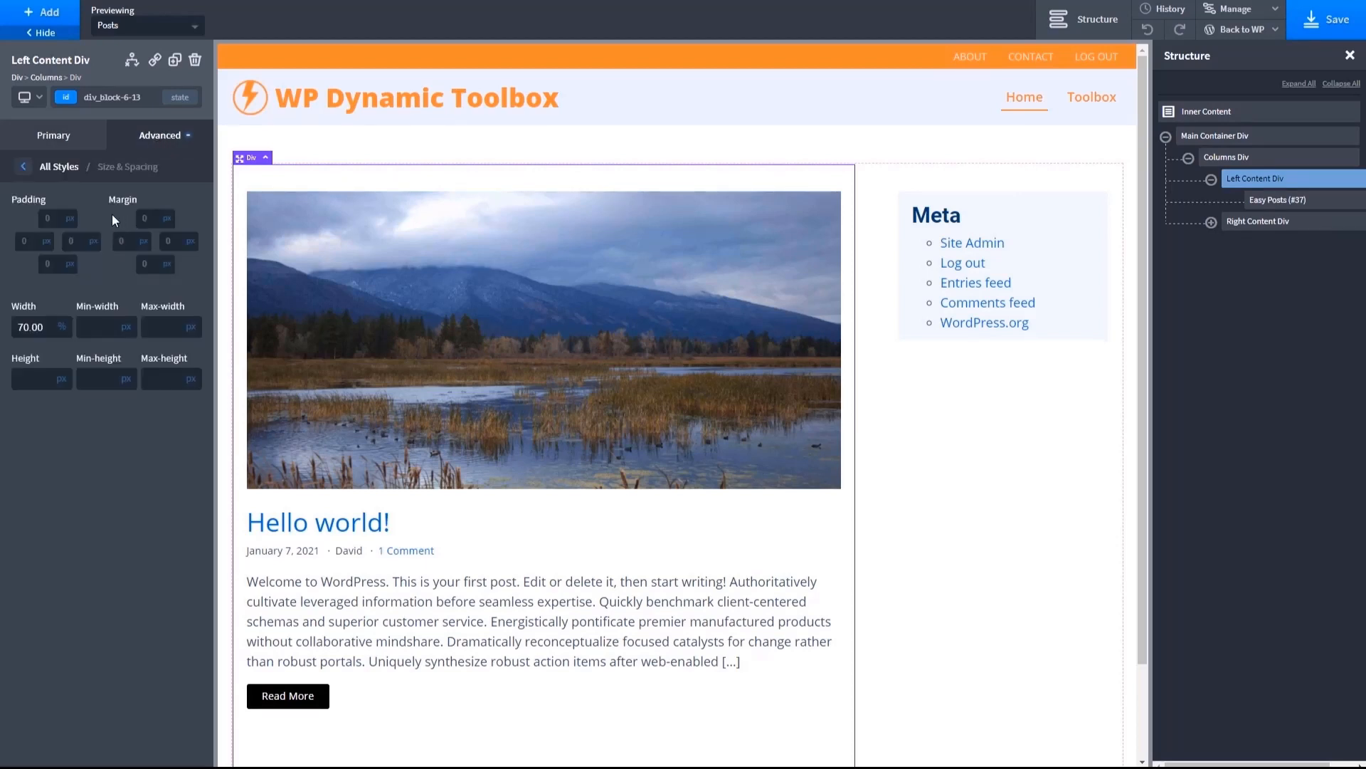
left_click(54, 217)
type("0")
left_click(143, 219)
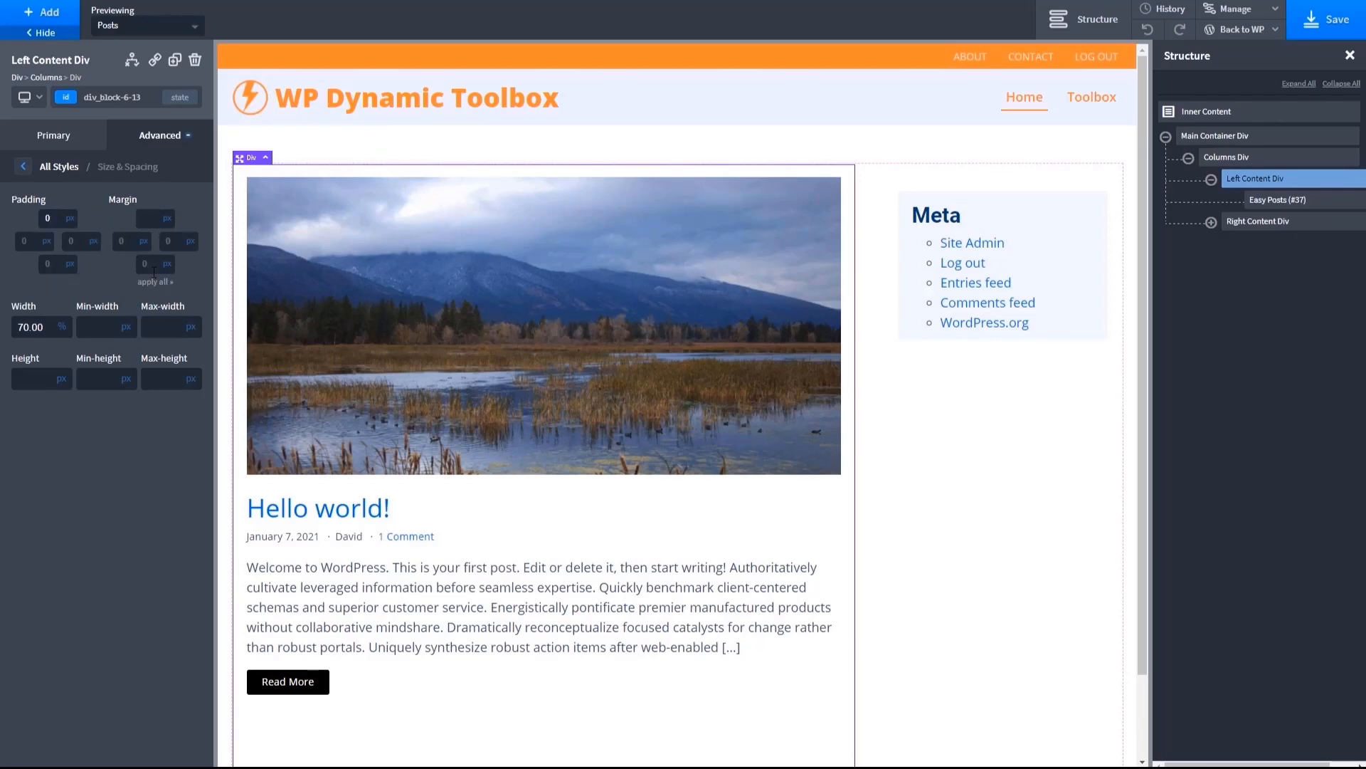
- Save the Post Archive Template and view the frontend to check the post image's alignment with the sidebar
left_click(1331, 21)
left_click(1241, 29)
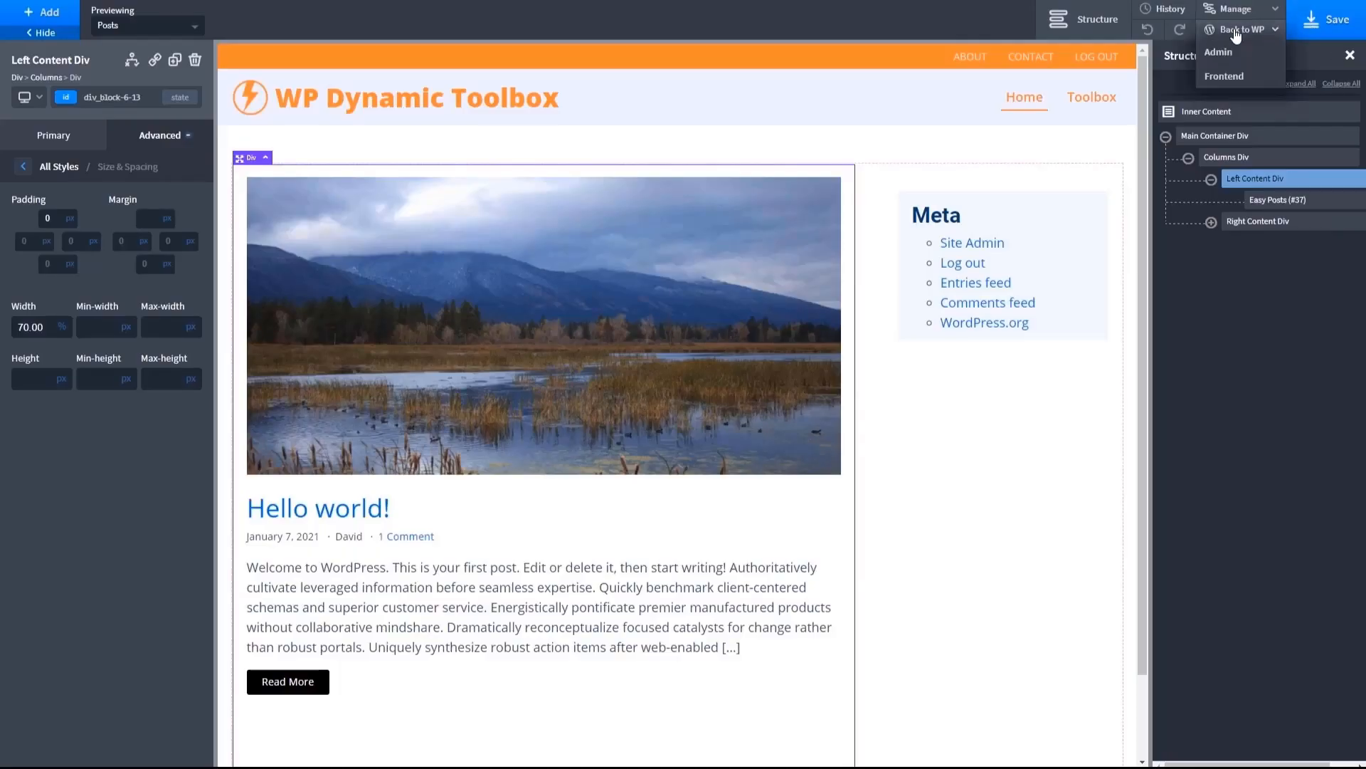
left_click(1224, 76)
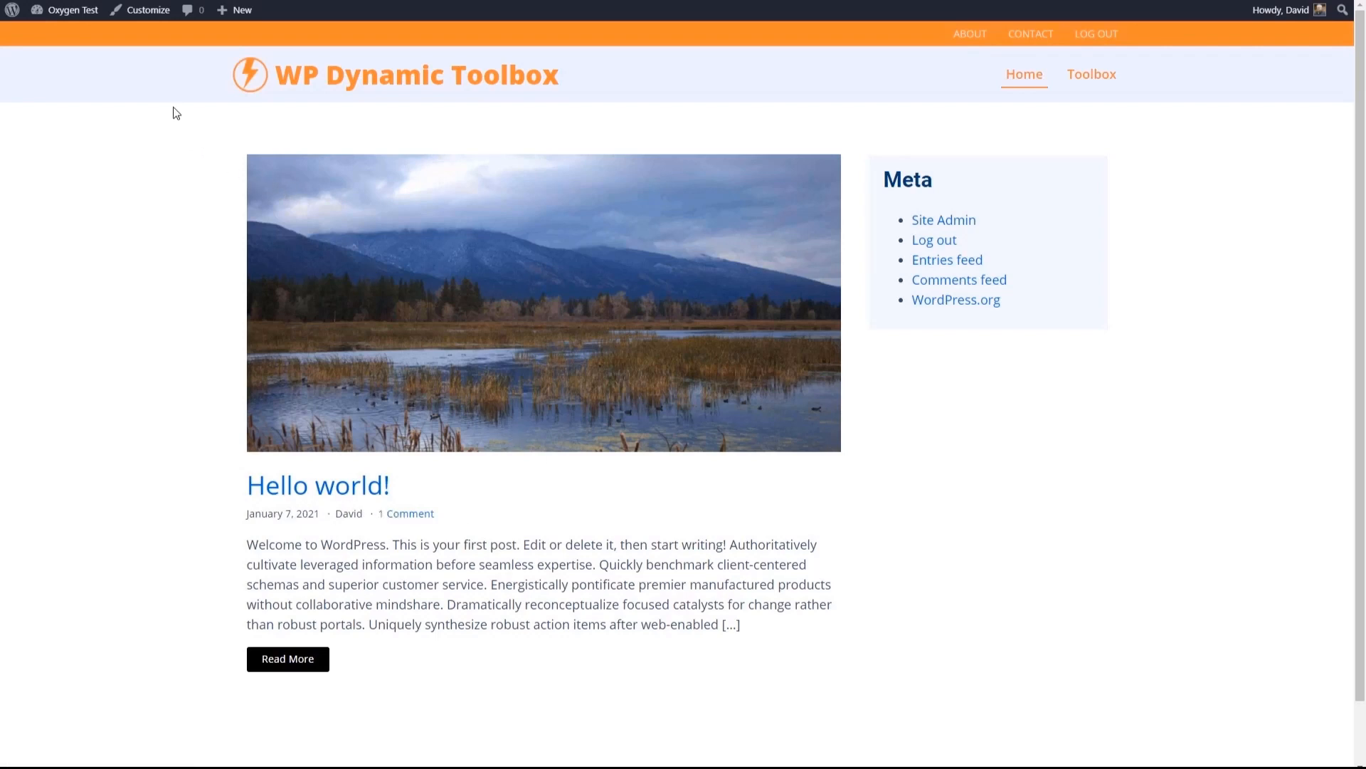
- Return to the WordPress dashboard and reopen the Post Archive Template in the Oxygen builder from the templates list
left_click(57, 39)
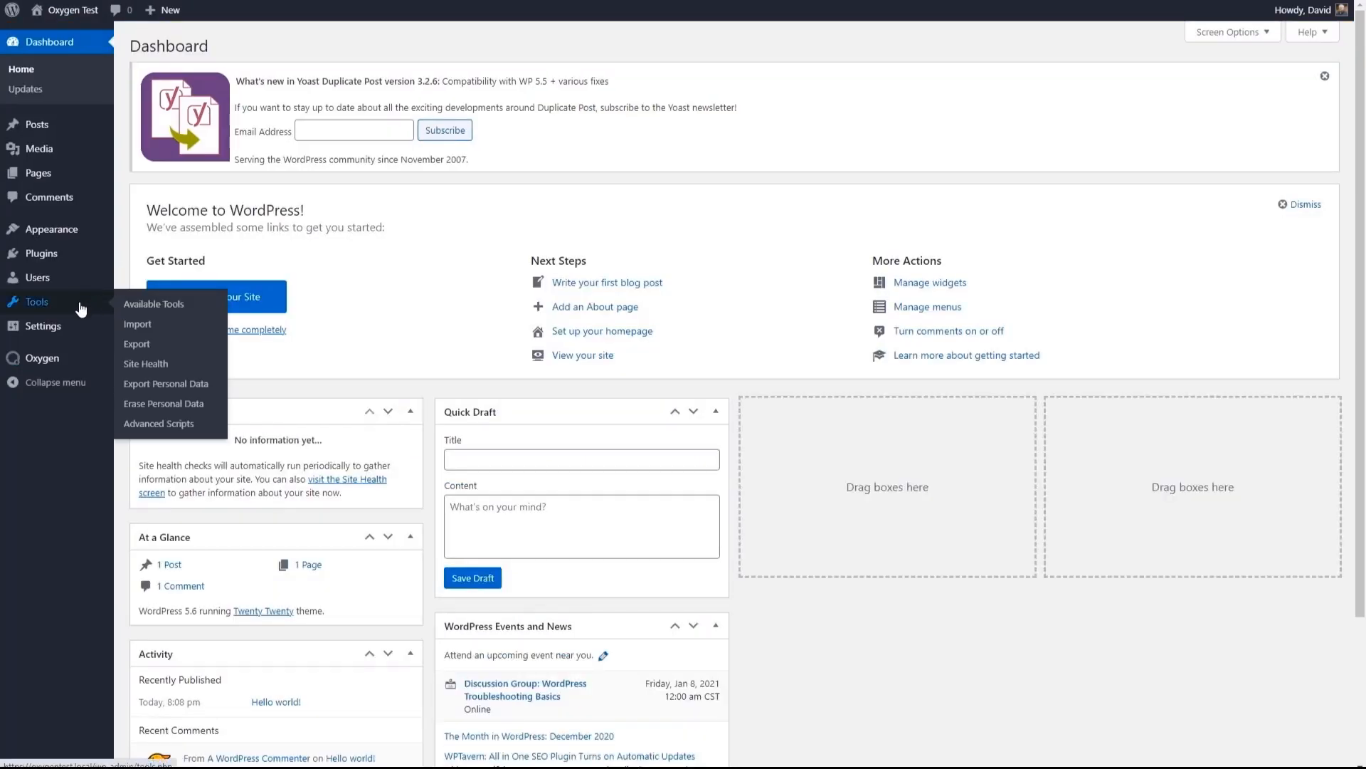
mouse_move(44, 362)
left_click(144, 380)
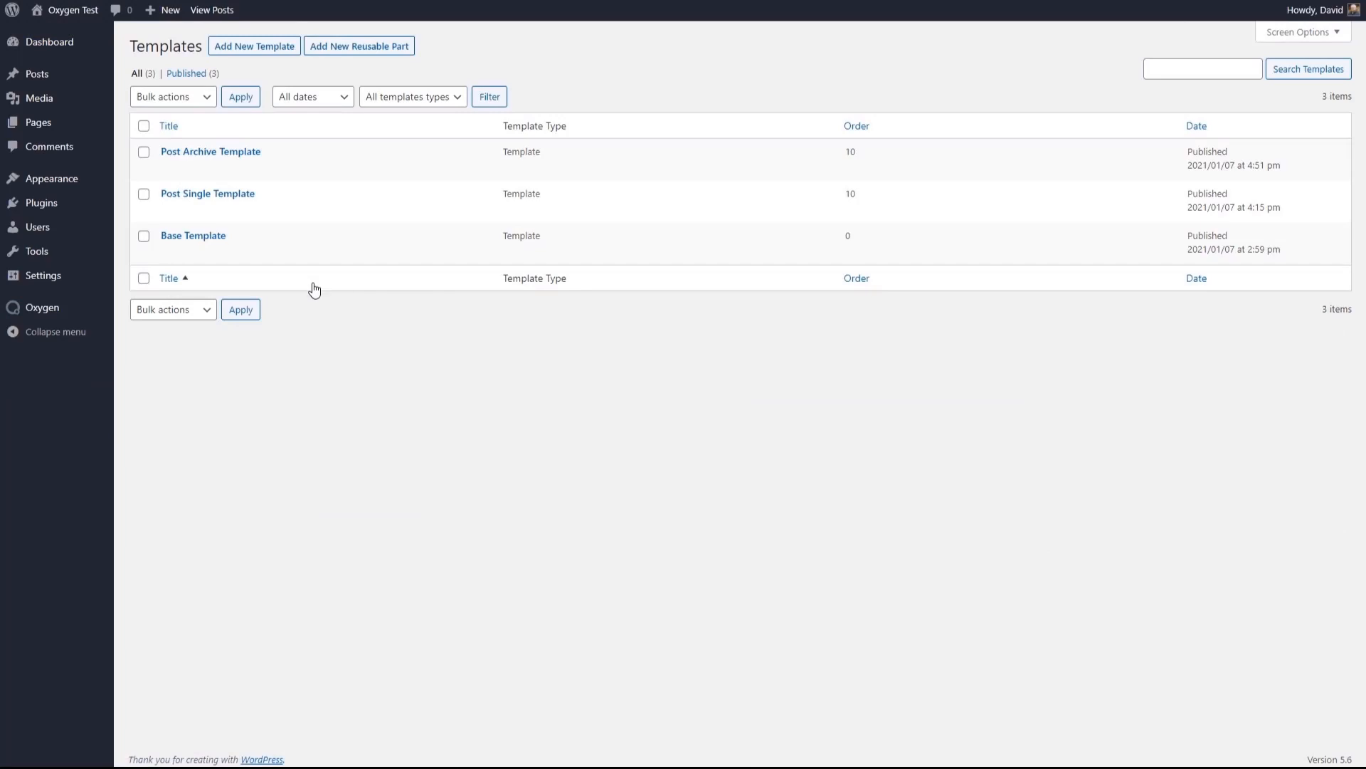
mouse_move(255, 218)
left_click(321, 171)
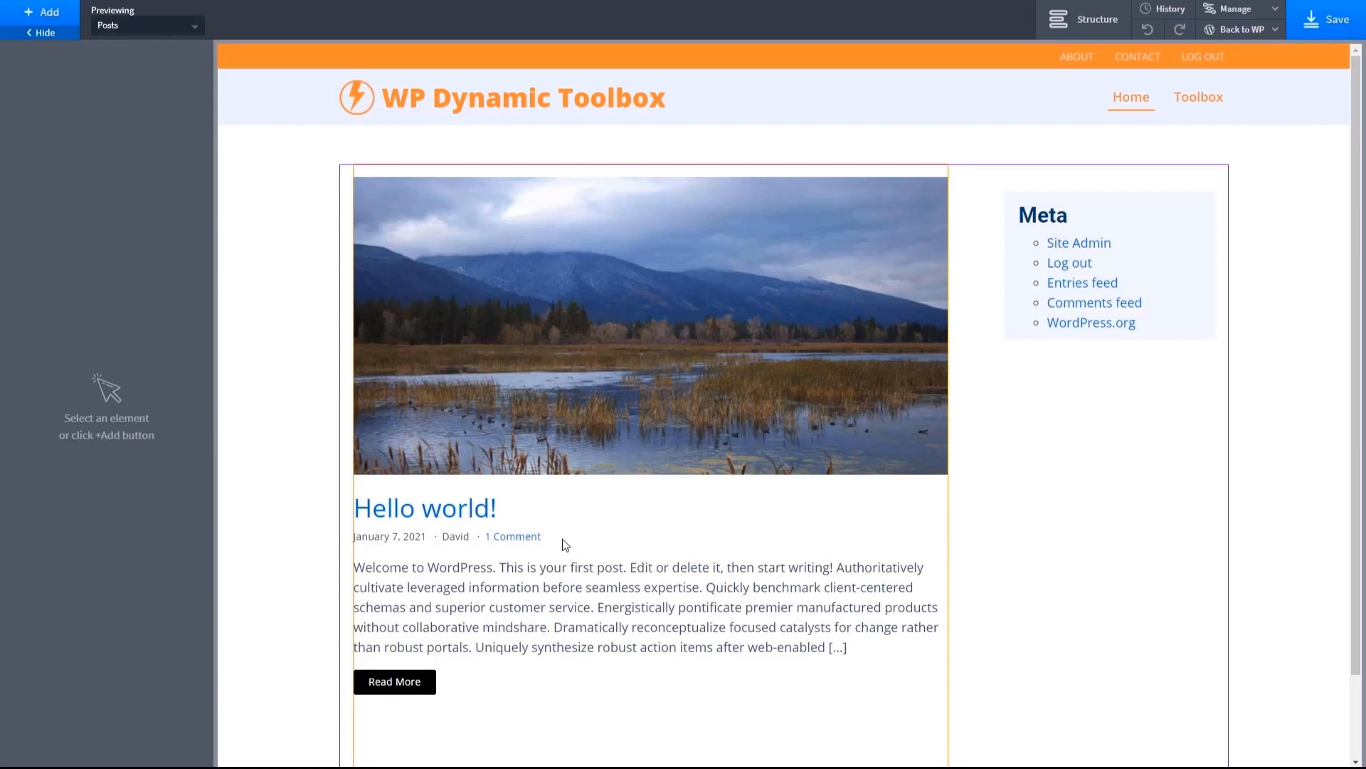
- Open the PHP template code of the Easy Posts element and select the whole oxy-post-meta div block
left_click(562, 540)
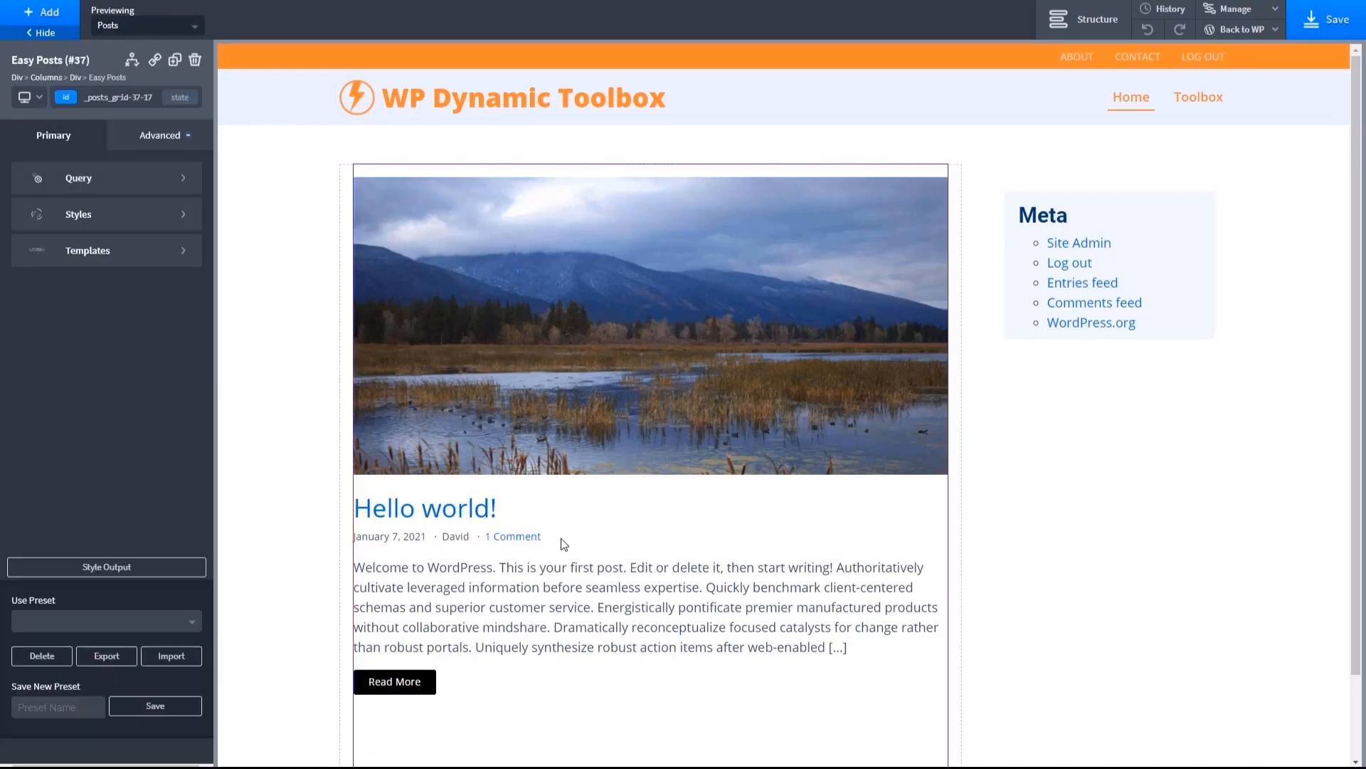
left_click(184, 251)
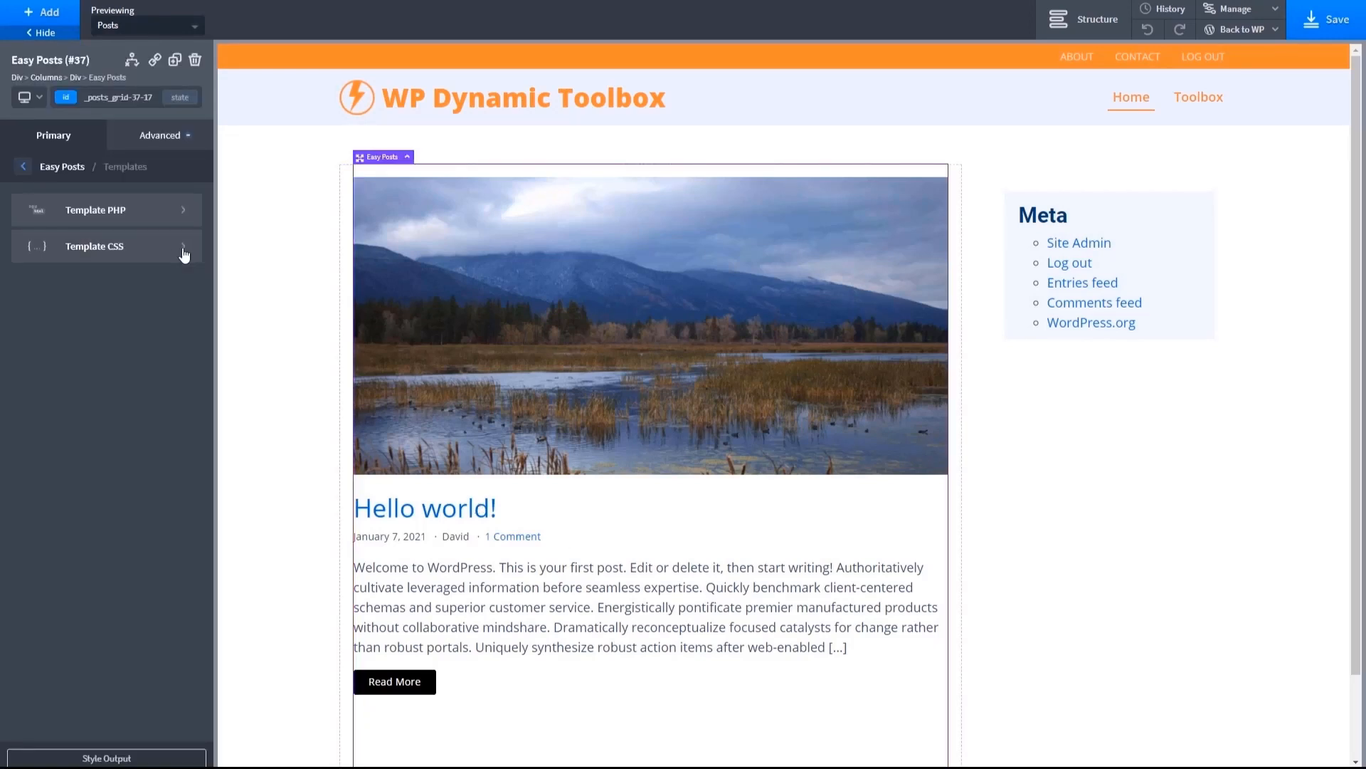
left_click(186, 214)
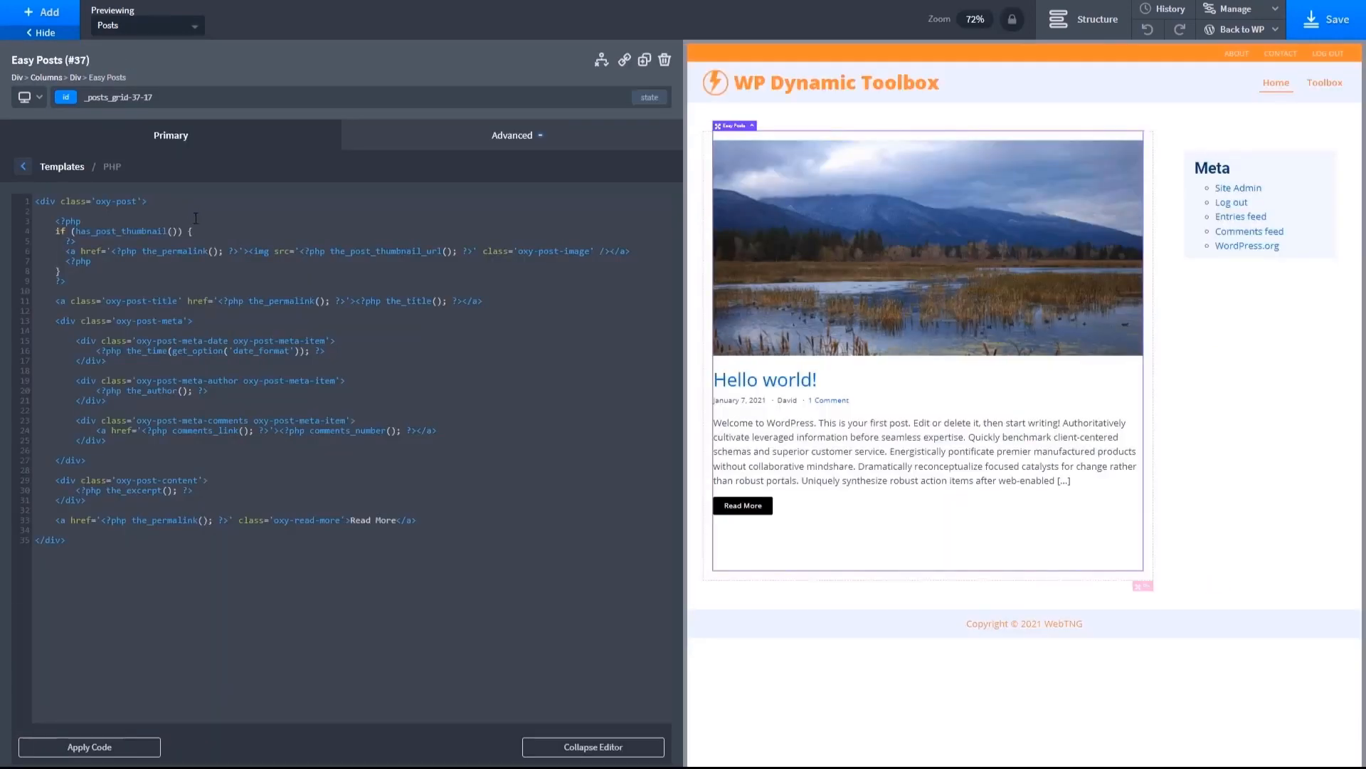
left_click_drag(27, 318, 19, 465)
key("ctrl+c")
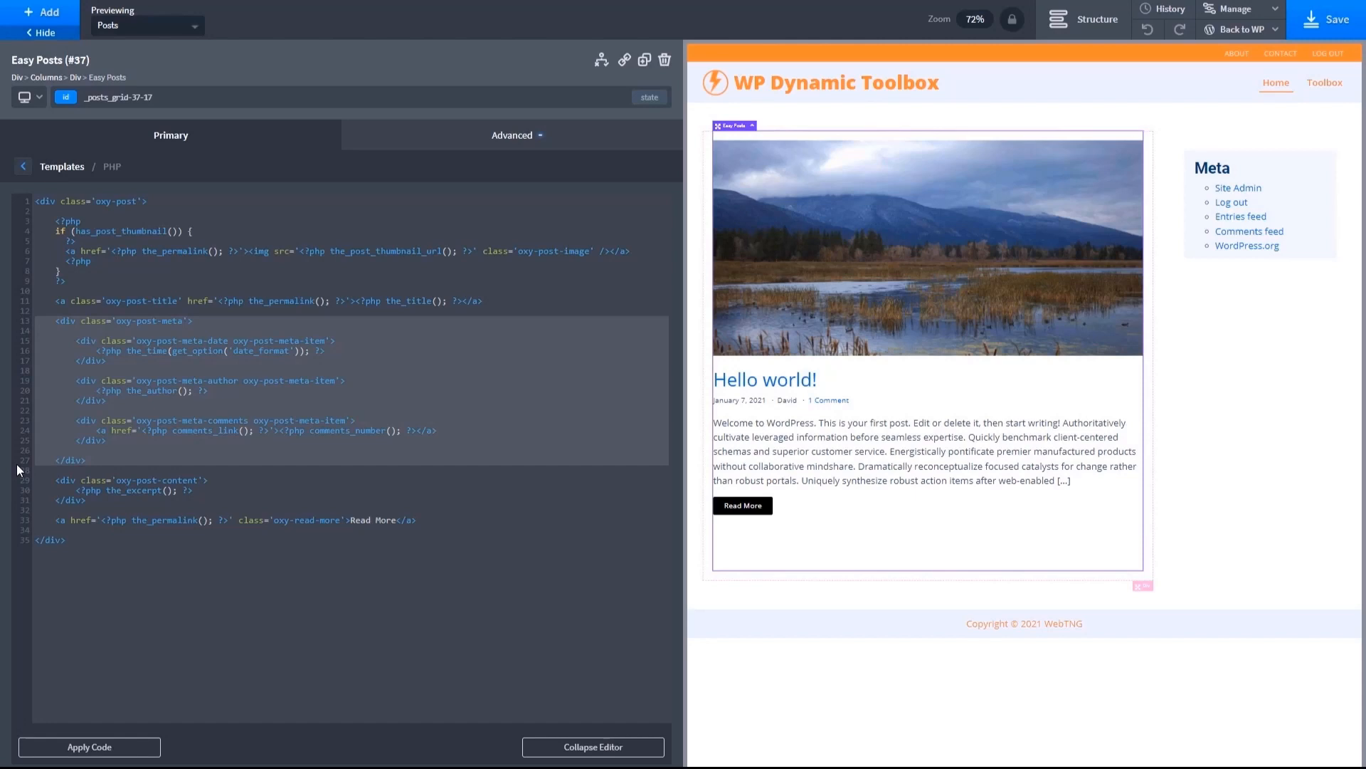
- Leave the builder for the WordPress admin and open the Post Single Template from the templates list in the Oxygen builder
left_click(1255, 31)
left_click(1219, 52)
left_click(753, 65)
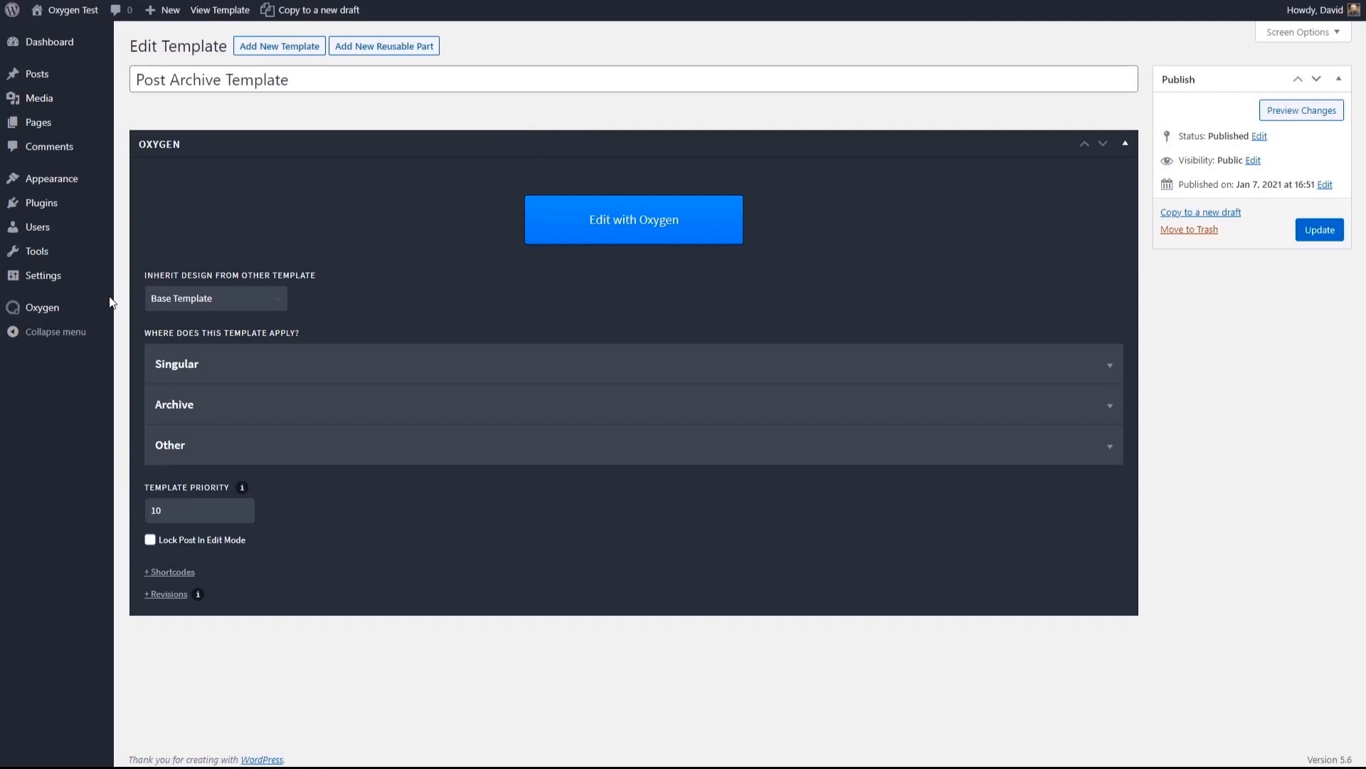
mouse_move(111, 305)
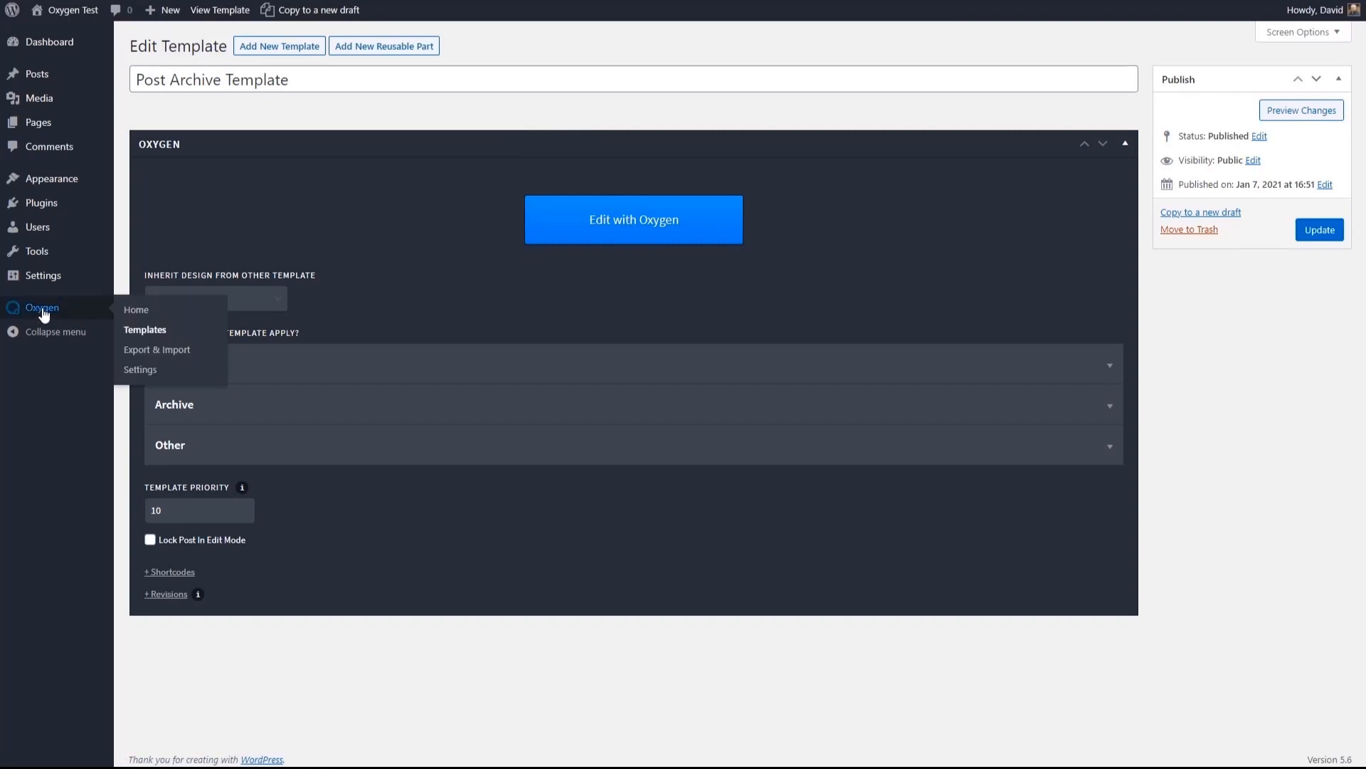
left_click(146, 324)
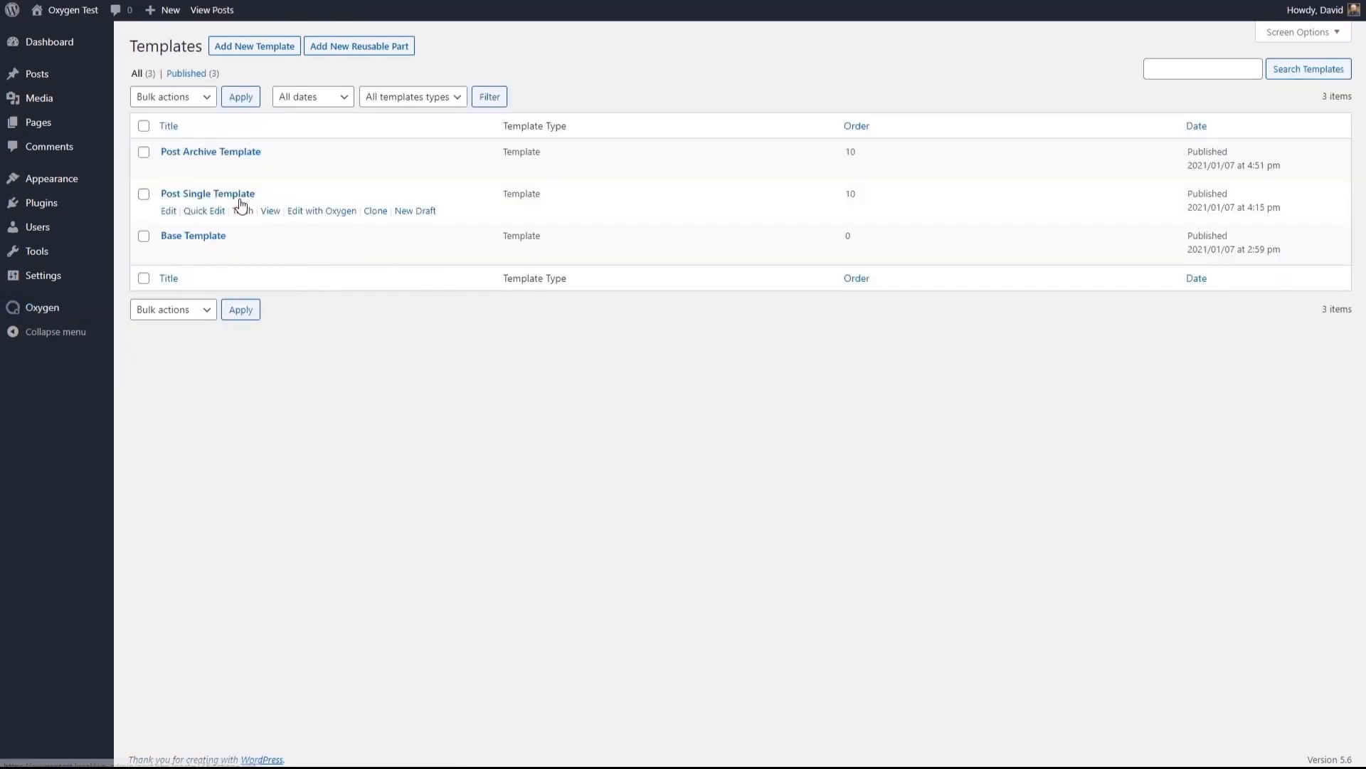
left_click(324, 210)
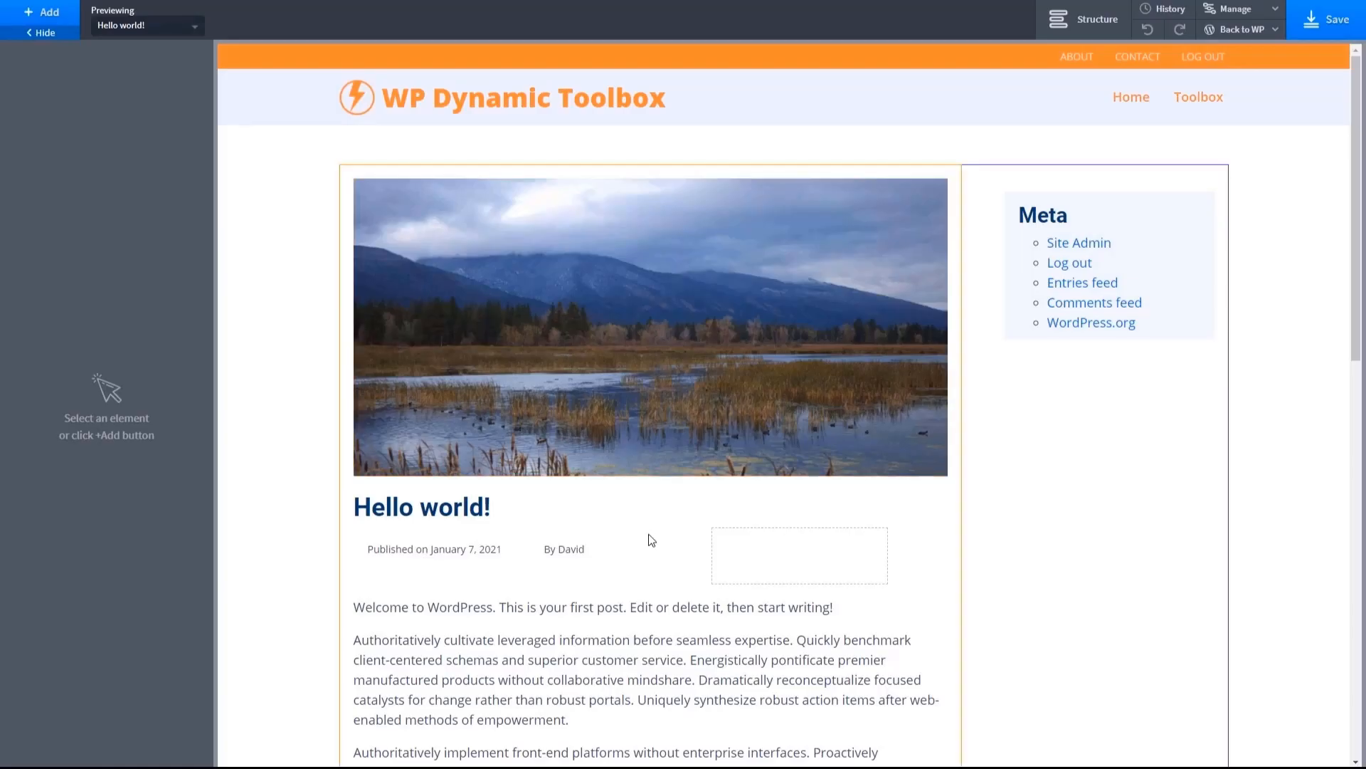
- Select Columns 15 inside the Post Meta Div in the page structure and delete it
left_click(501, 549)
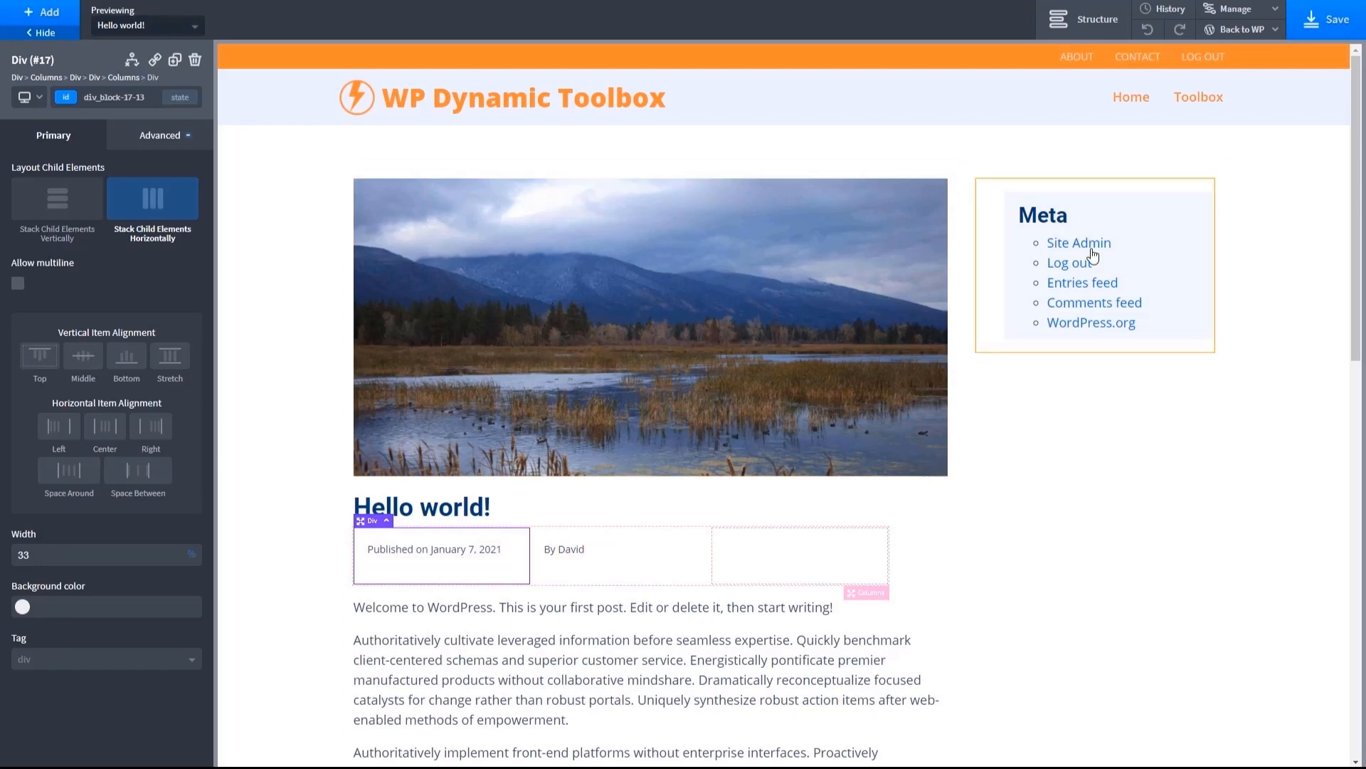
left_click(1092, 21)
left_click(1263, 244)
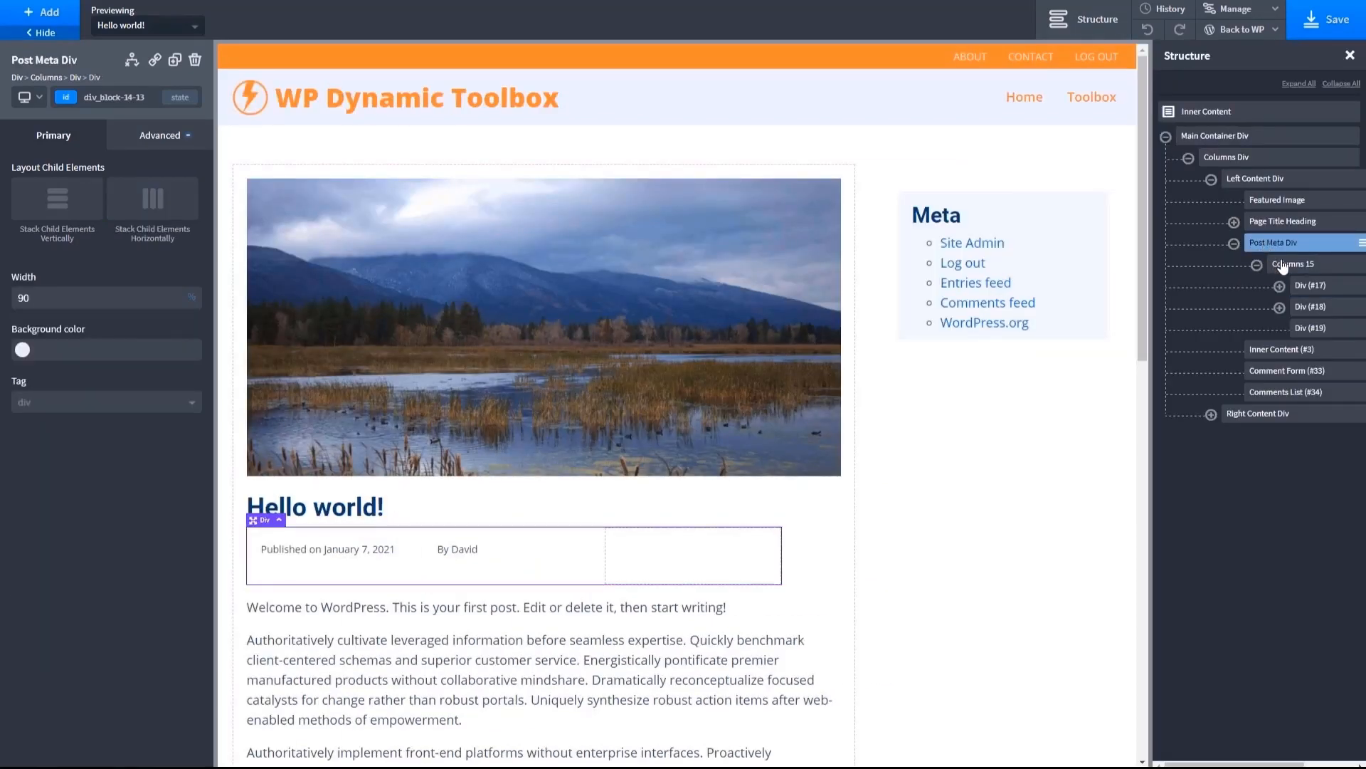
left_click(1283, 264)
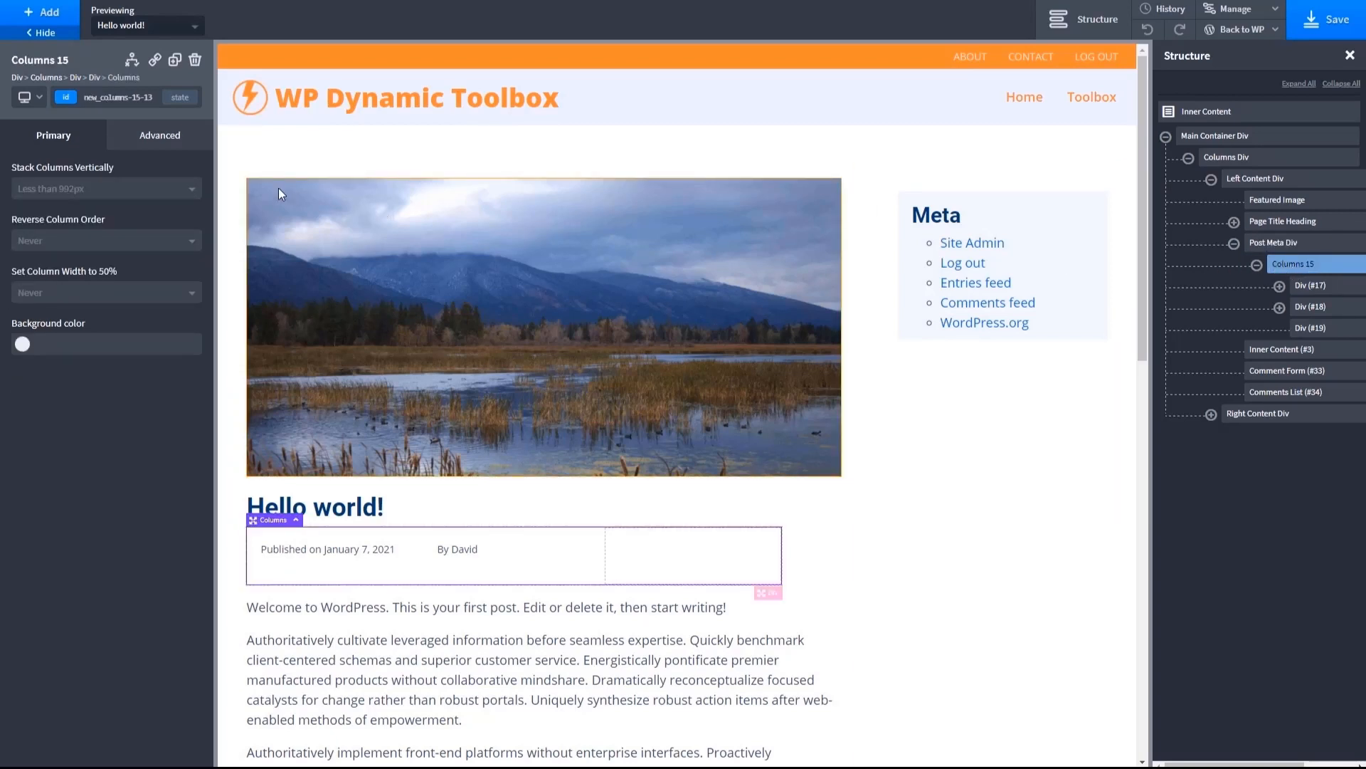
left_click(195, 59)
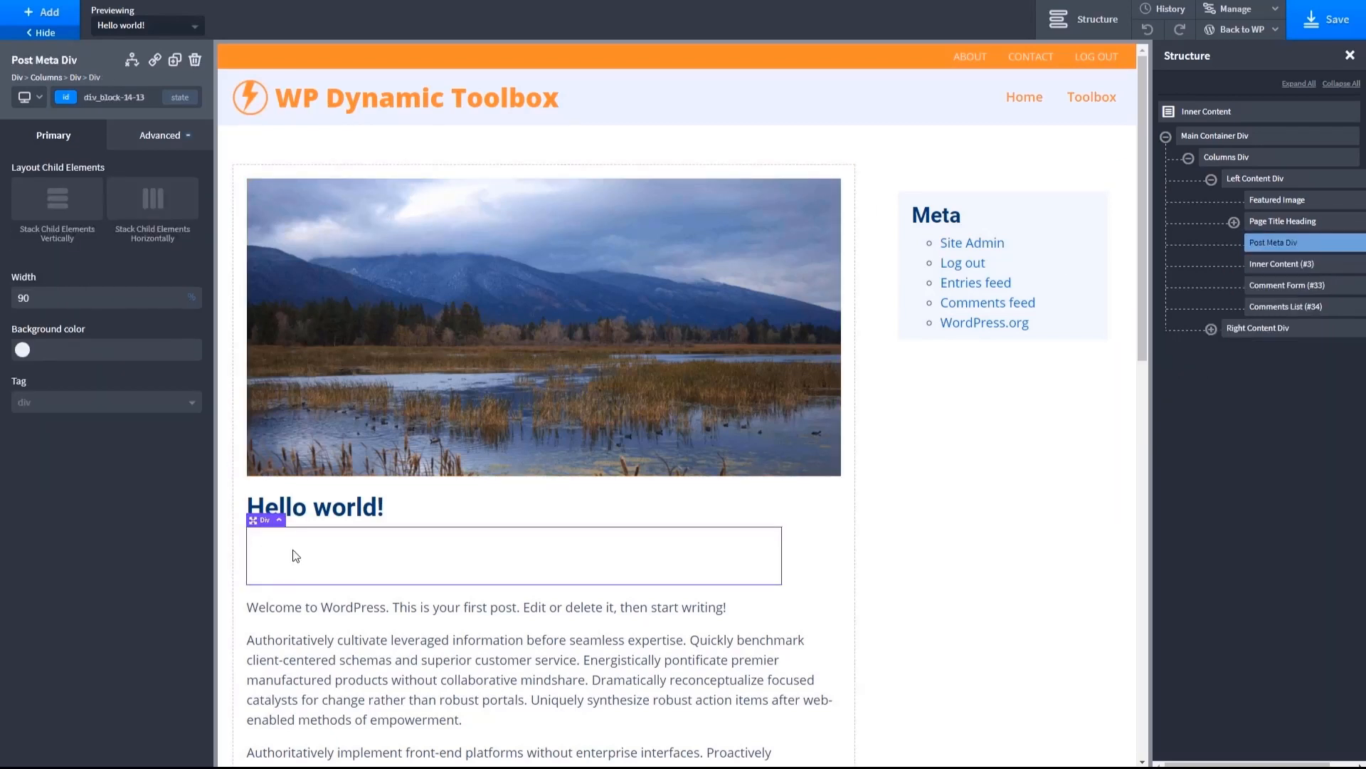
- Add a Code Block inside the Post Meta Div and replace its default PHP with the copied oxy-post-meta div markup
left_click(42, 13)
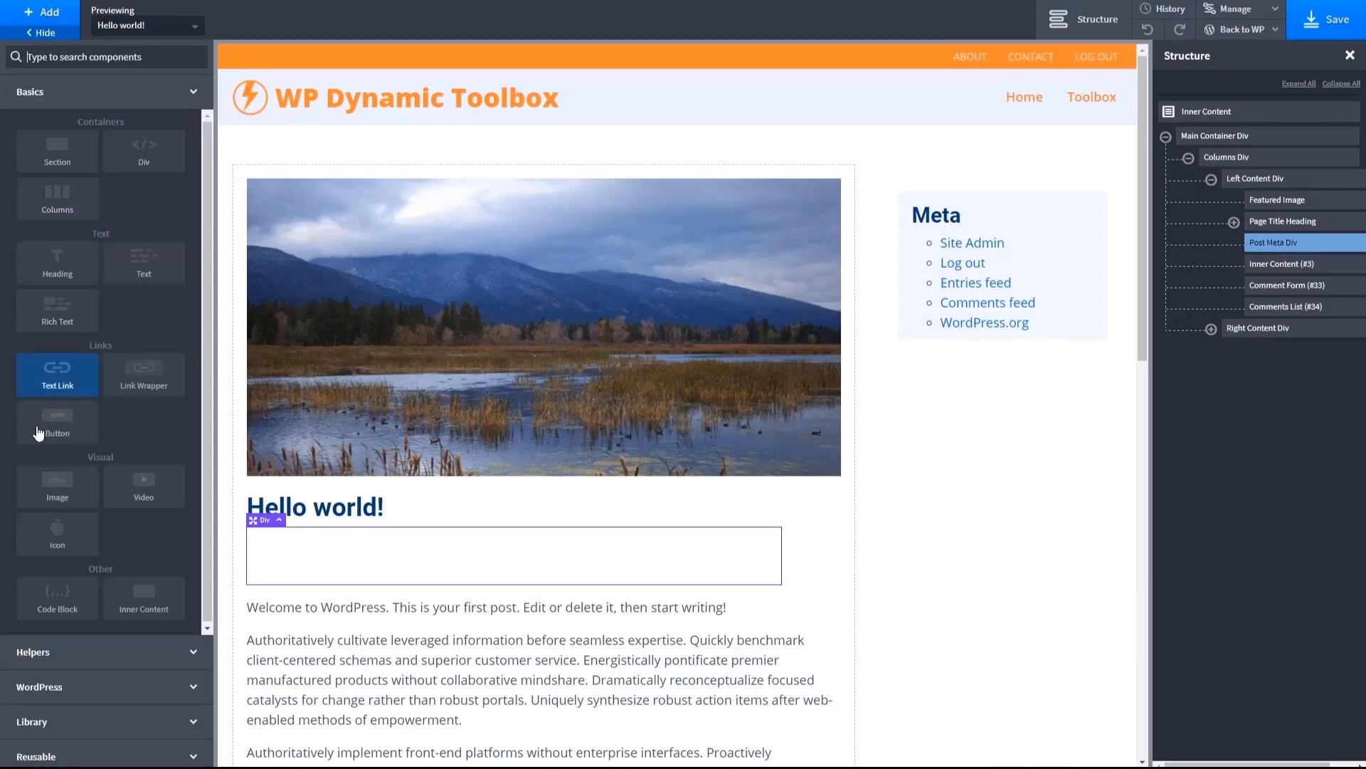
left_click(57, 597)
left_click(153, 237)
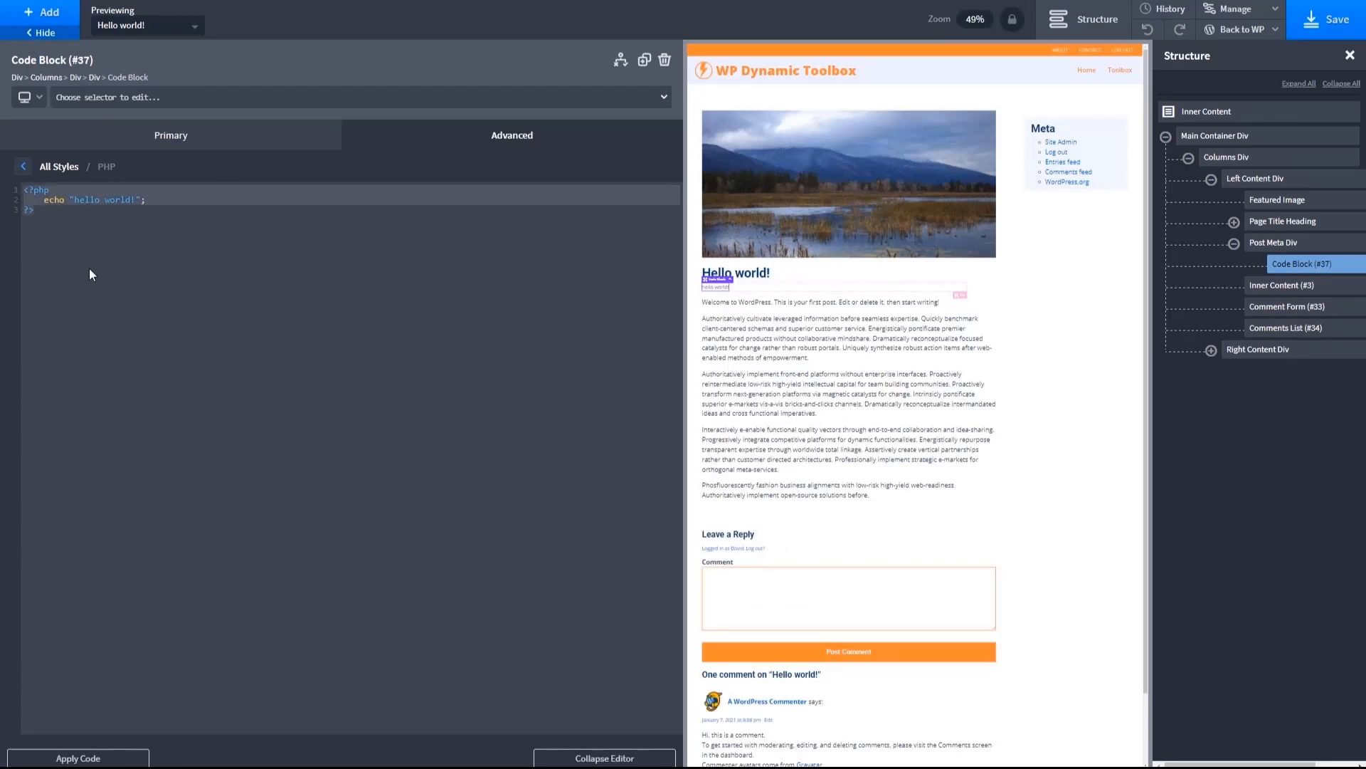
key("ctrl+a")
key("ctrl+v")
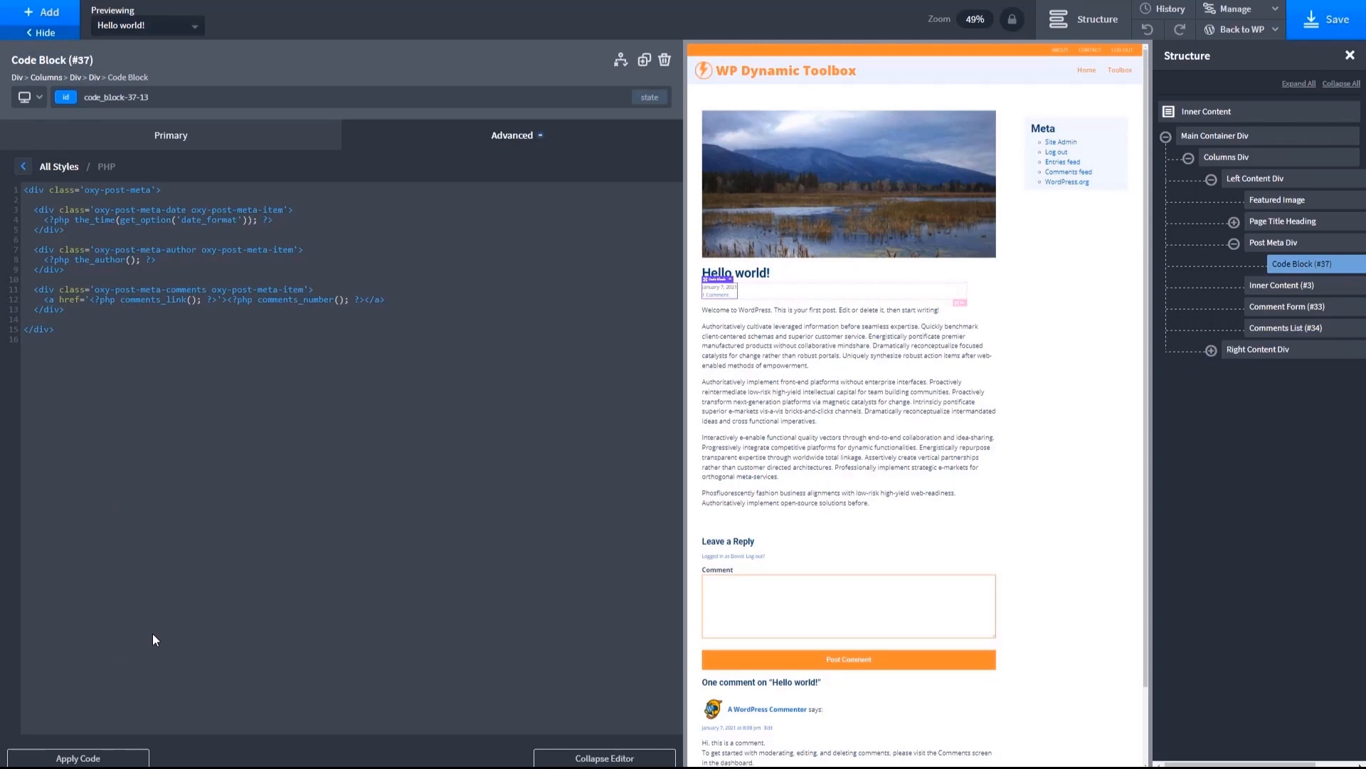
left_click(573, 757)
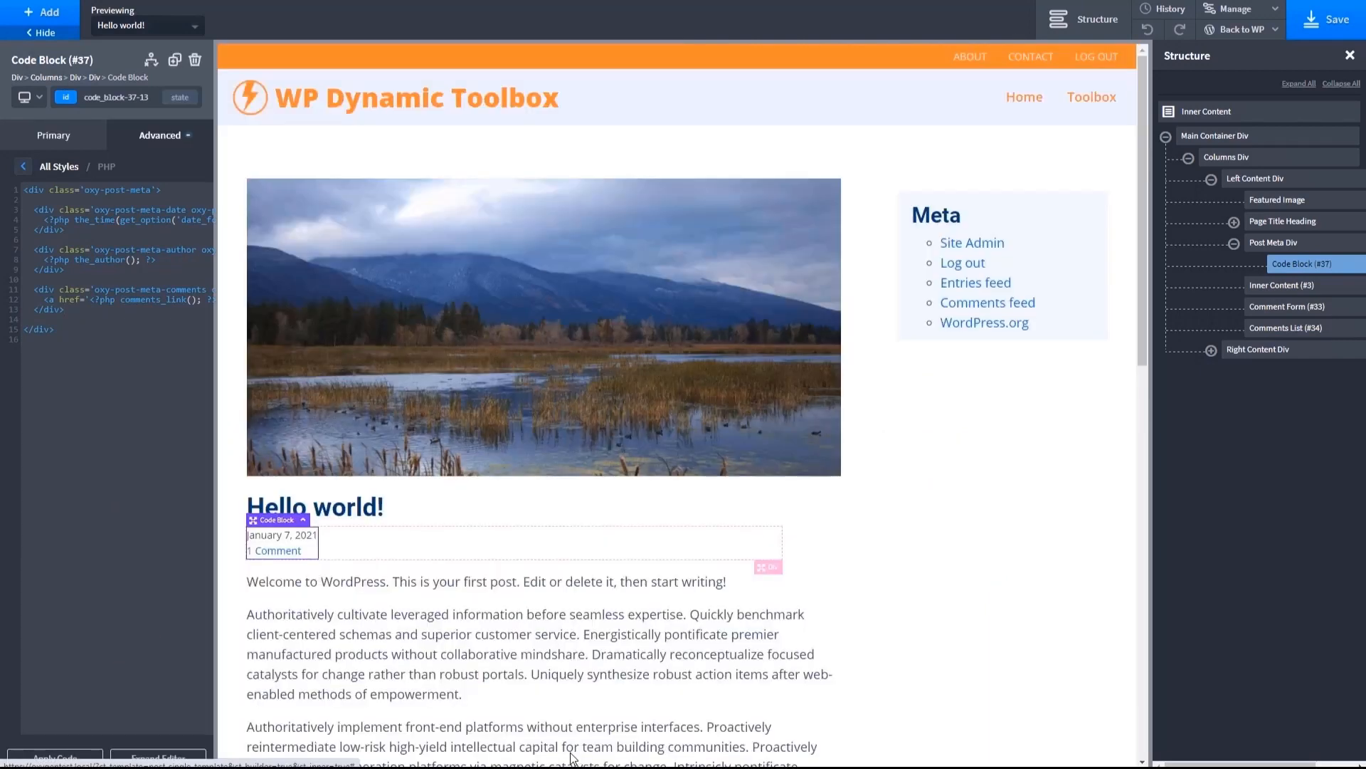
- Set the Code Block's width to 100 %
left_click(160, 135)
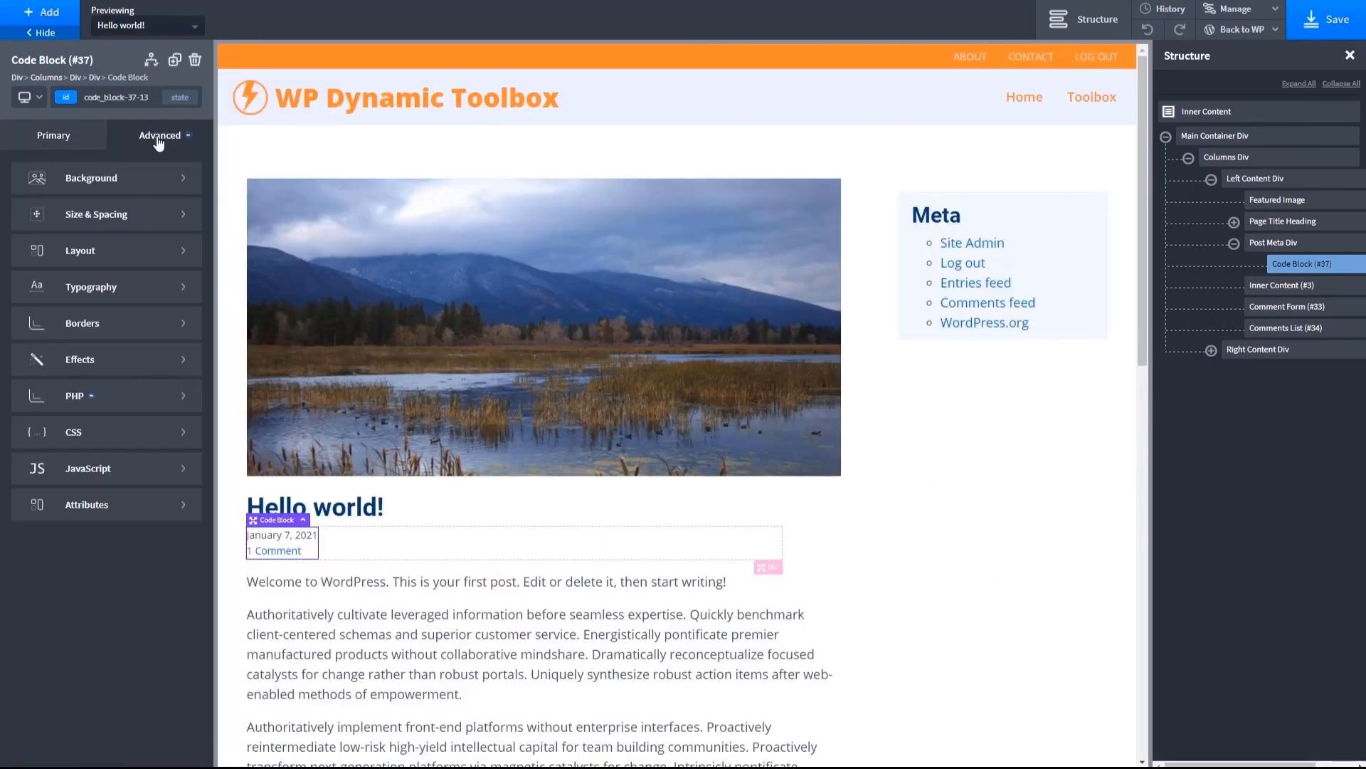
left_click(71, 257)
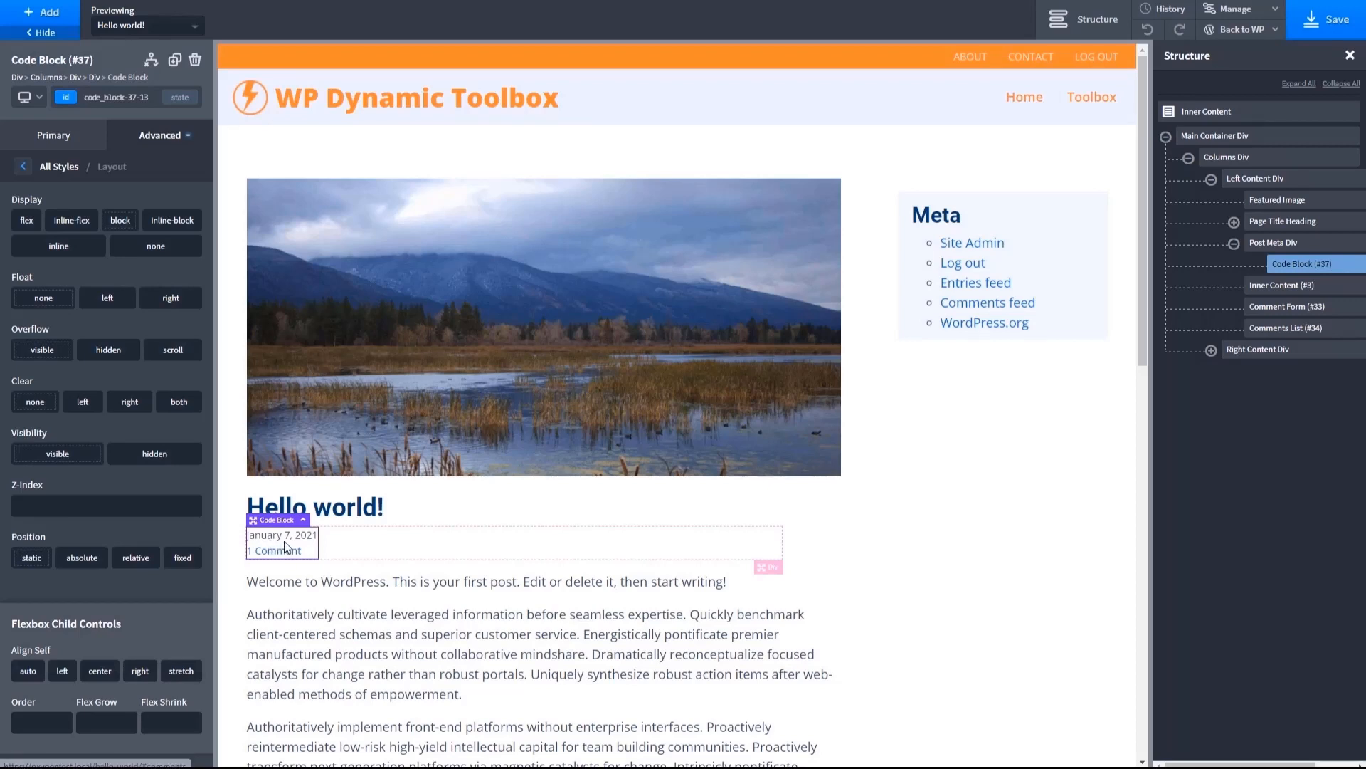
left_click(23, 166)
left_click(93, 221)
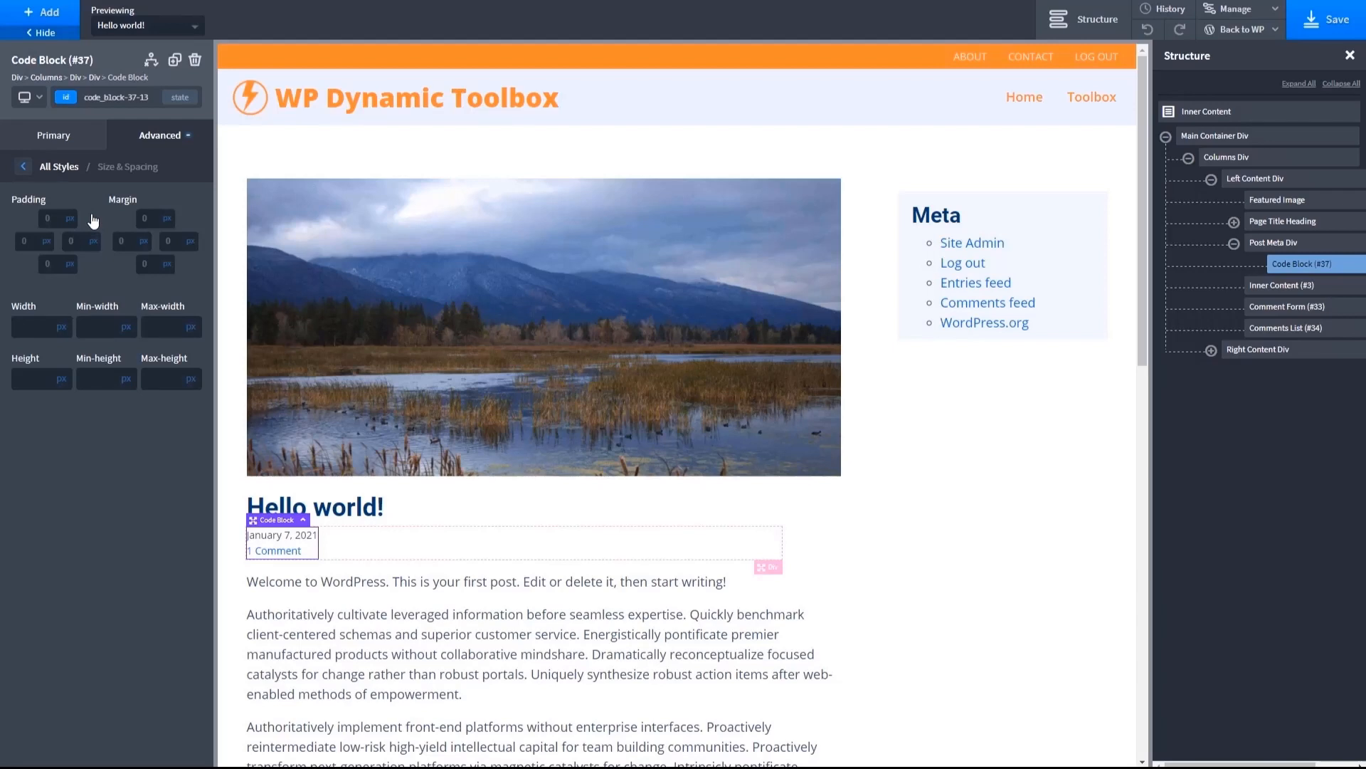
left_click(69, 326)
left_click(40, 325)
type("100")
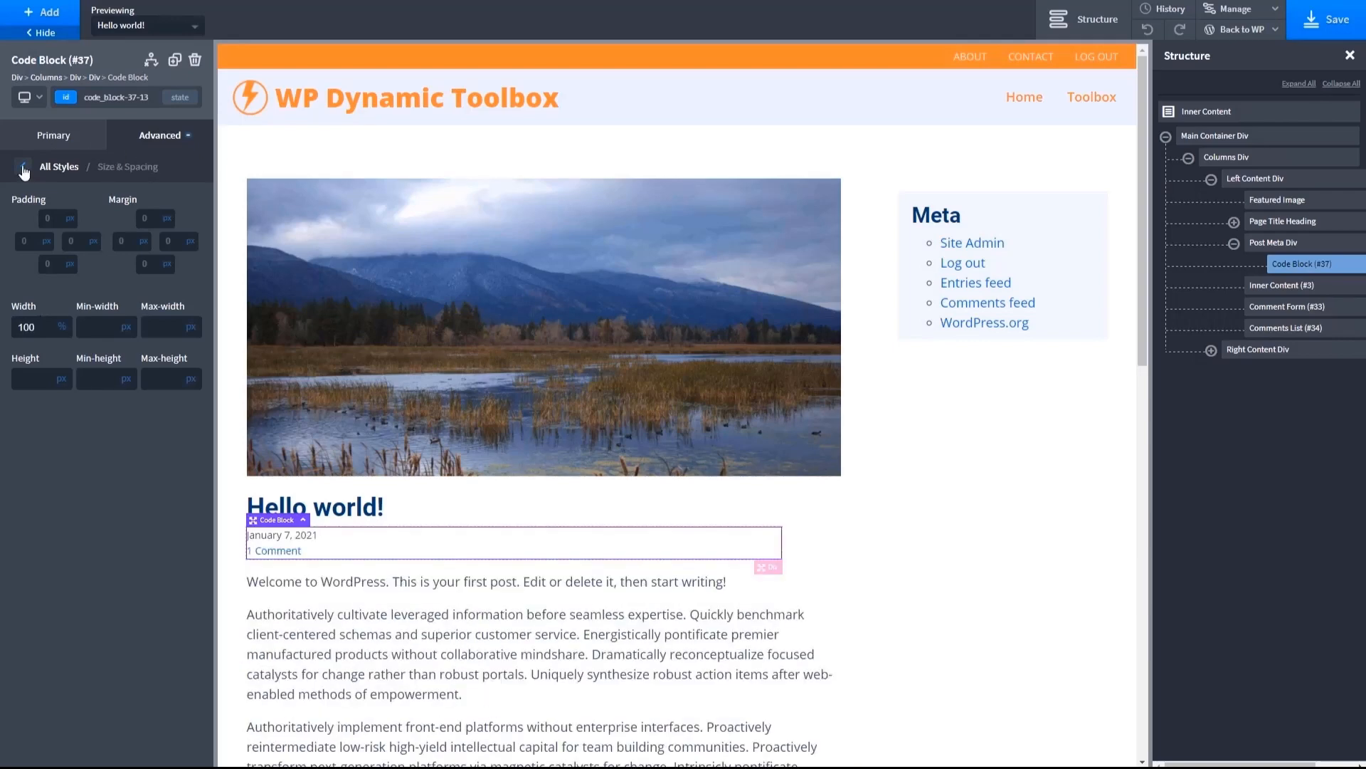
- Check the Code Block's layout options and save the Post Single Template
left_click(24, 168)
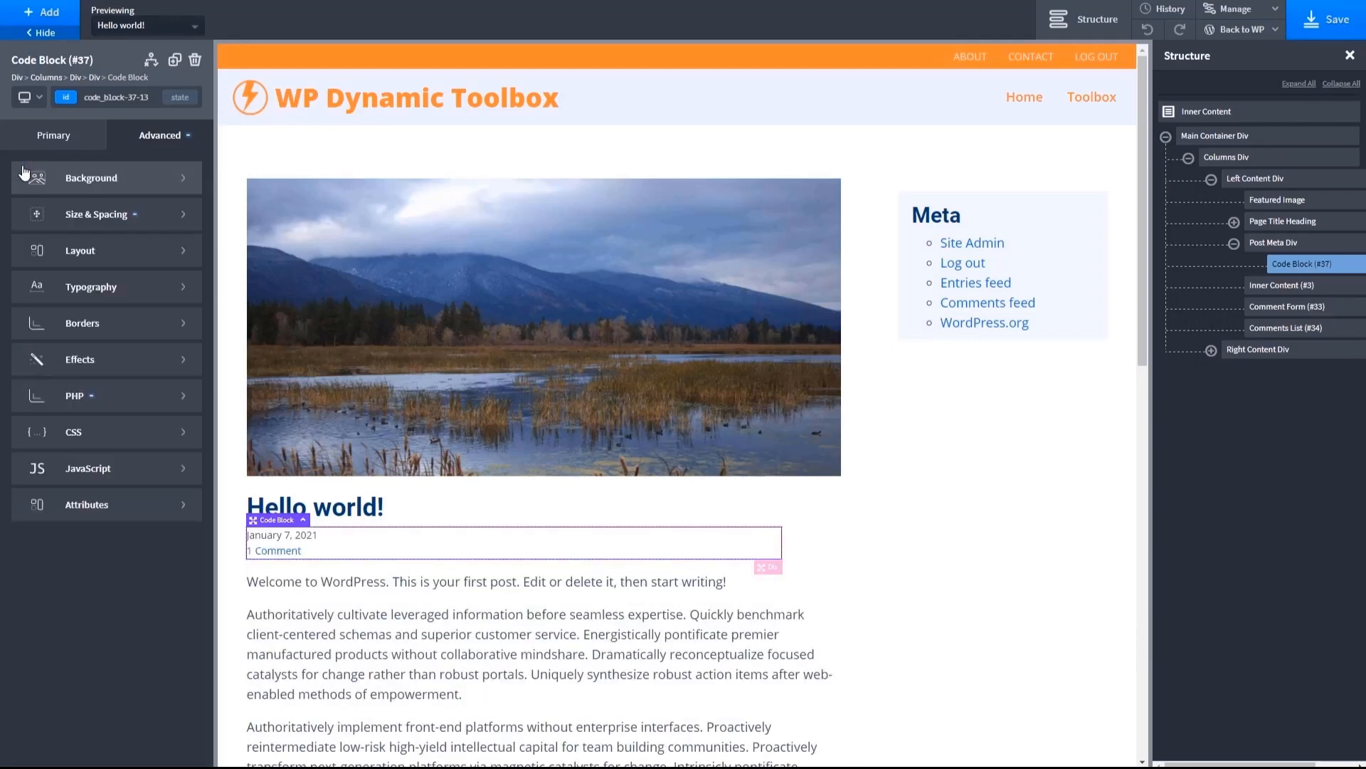
left_click(114, 250)
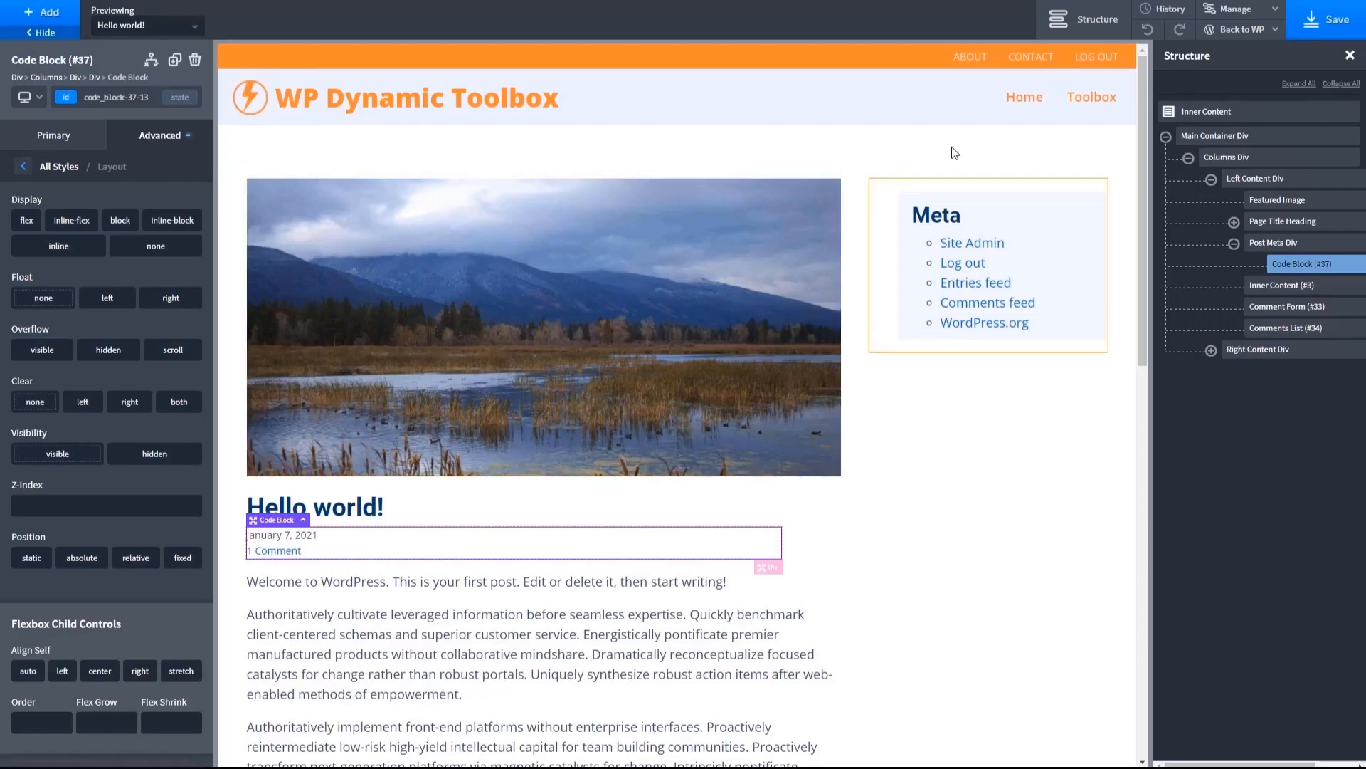
left_click(1336, 18)
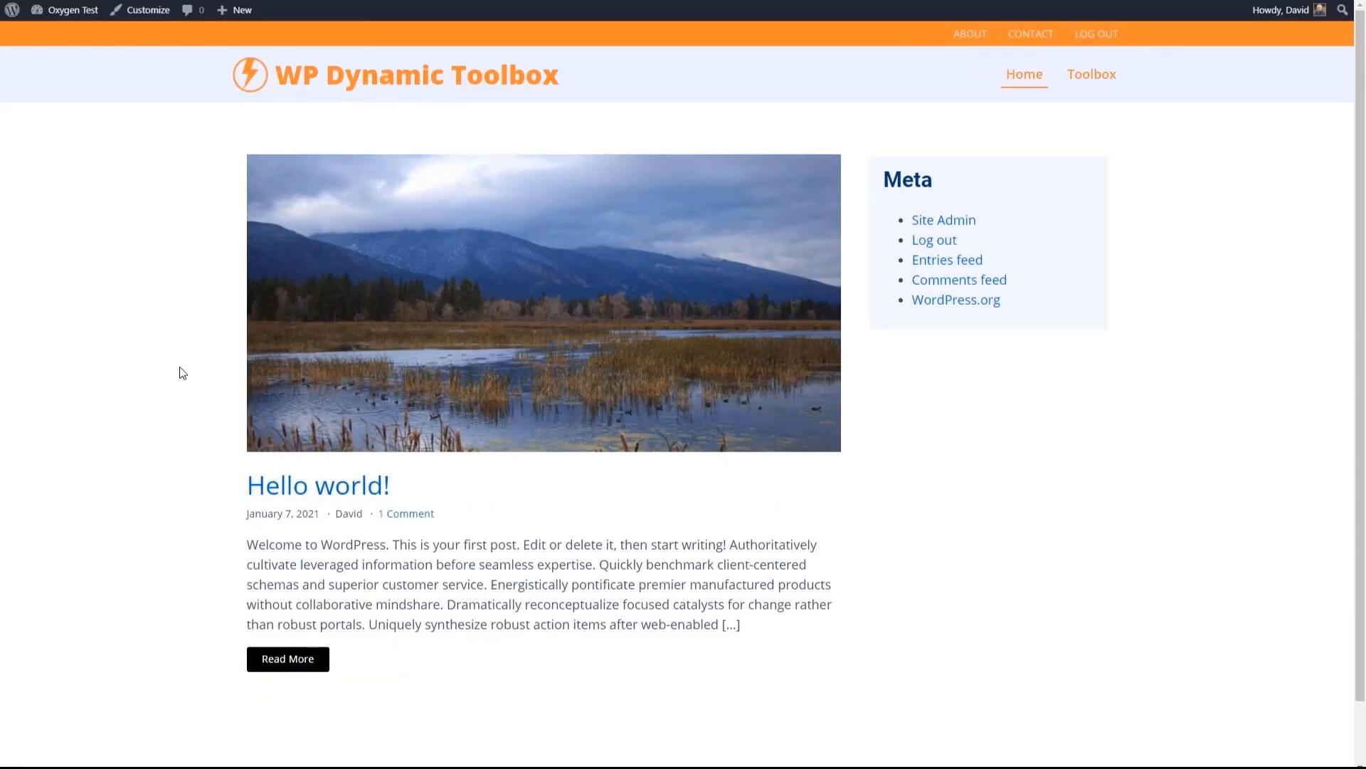
- Inspect the frontend posts page in the browser's developer tools and show its source files
right_click(200, 361)
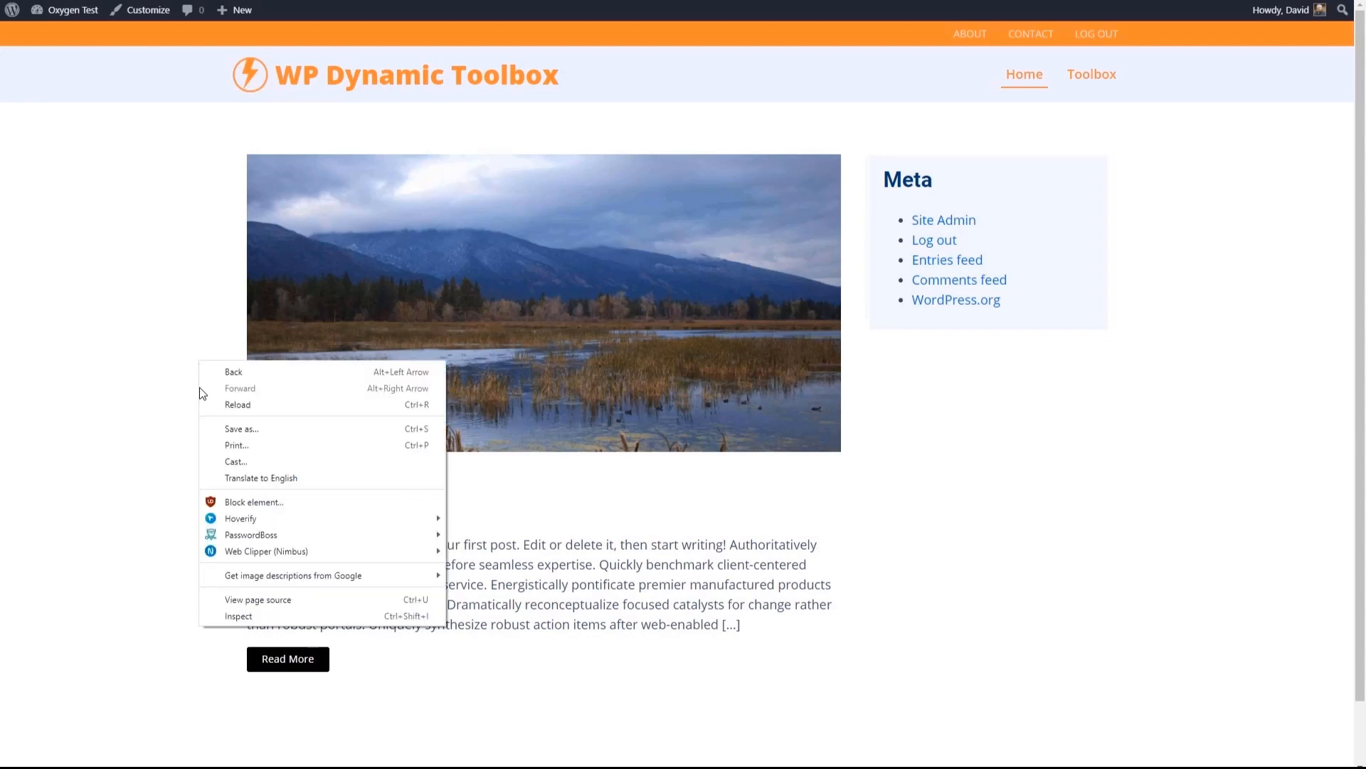
left_click(245, 611)
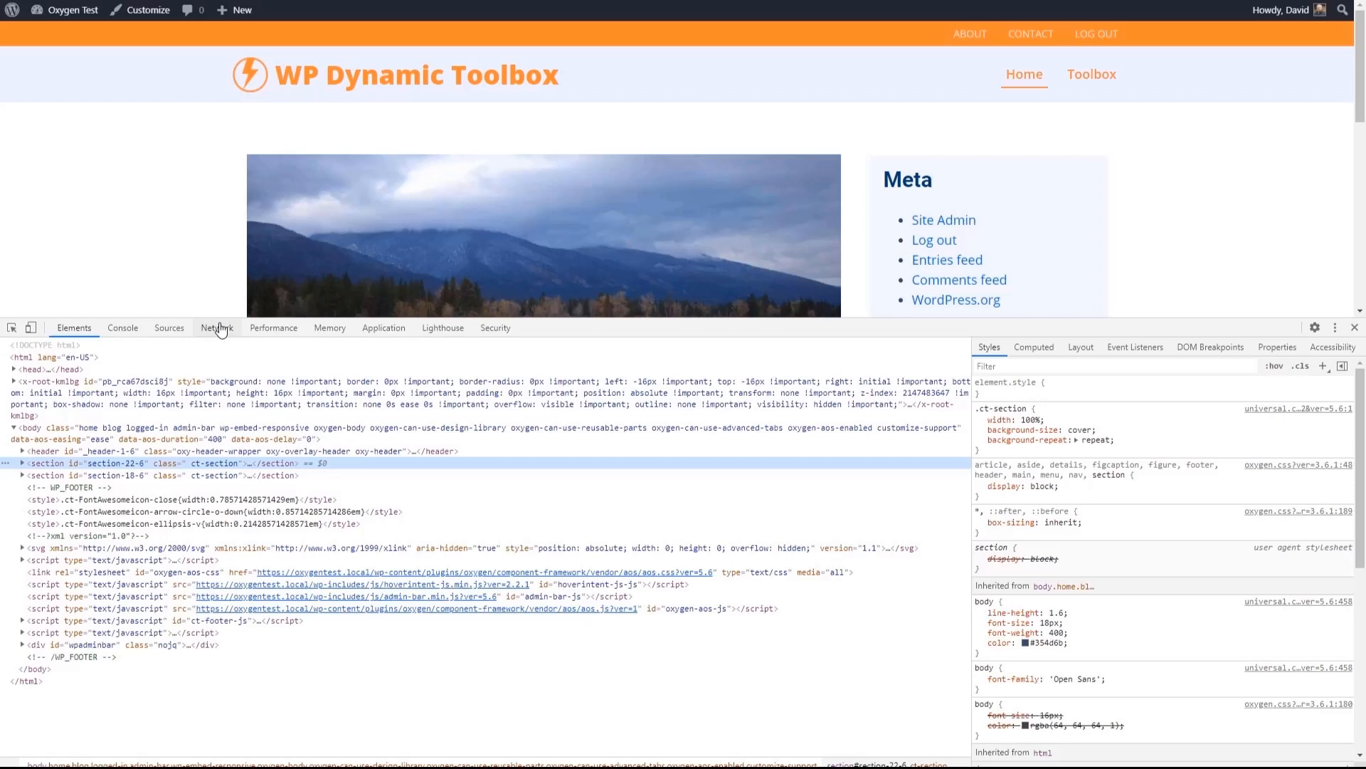
left_click(217, 329)
left_click(169, 328)
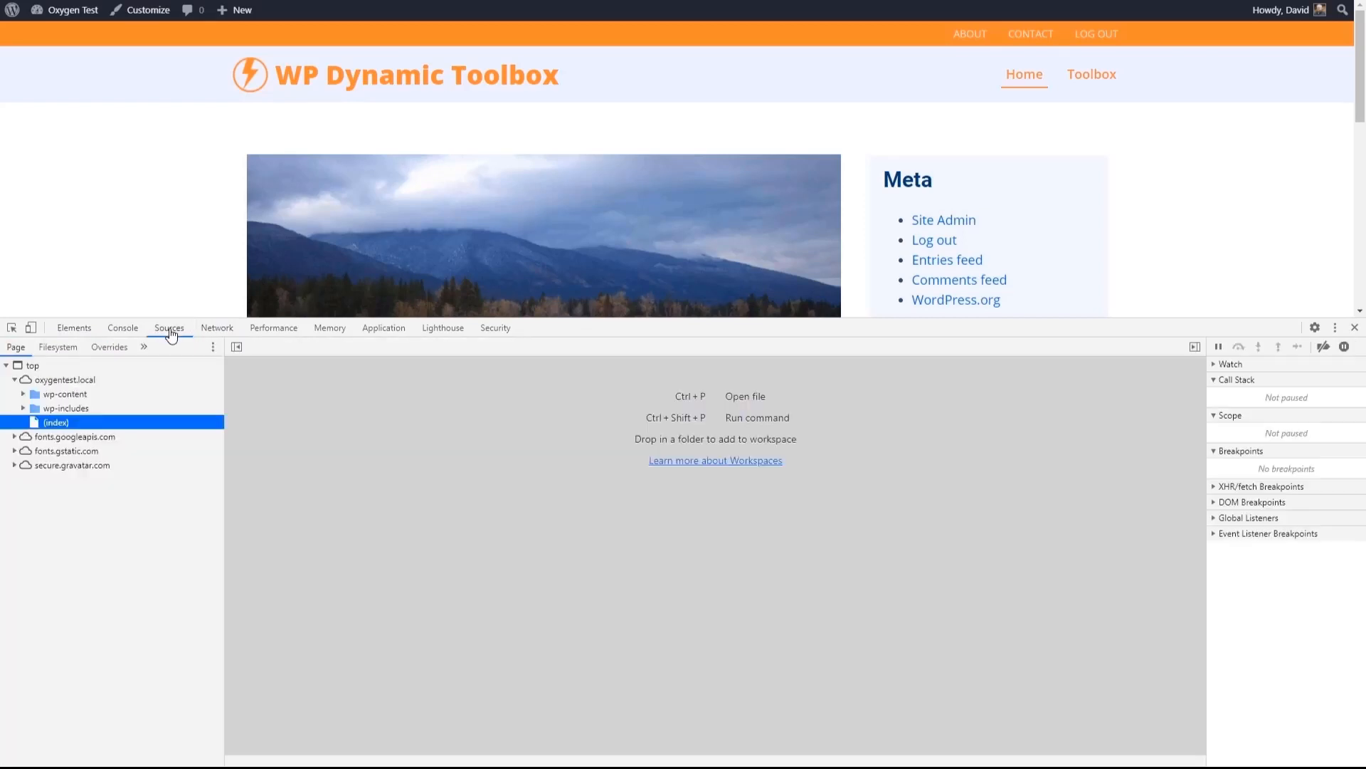
- Expand the site's wp-content source folders, including the Oxygen component-framework and uploads/oxygen/css
left_click(25, 395)
left_click(25, 395)
left_click(25, 395)
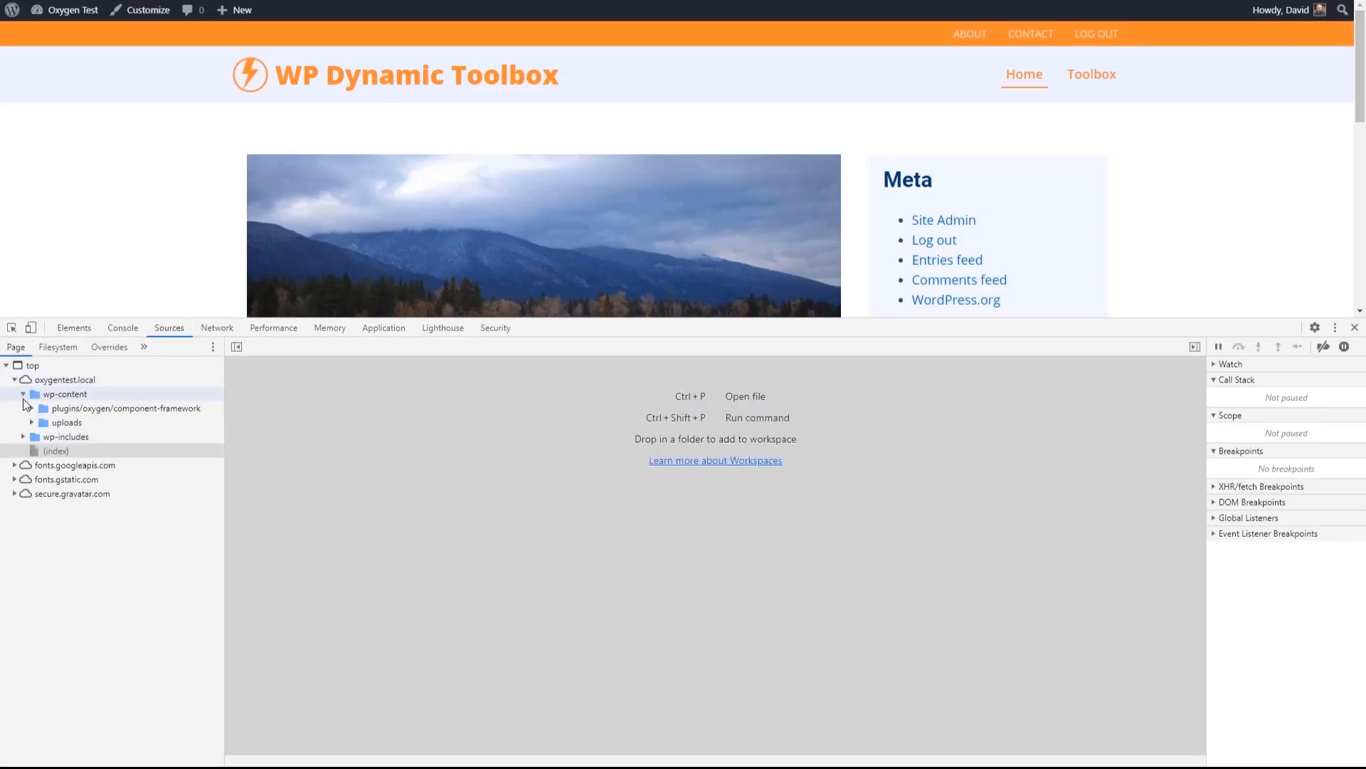
left_click(31, 407)
left_click(40, 422)
left_click(32, 479)
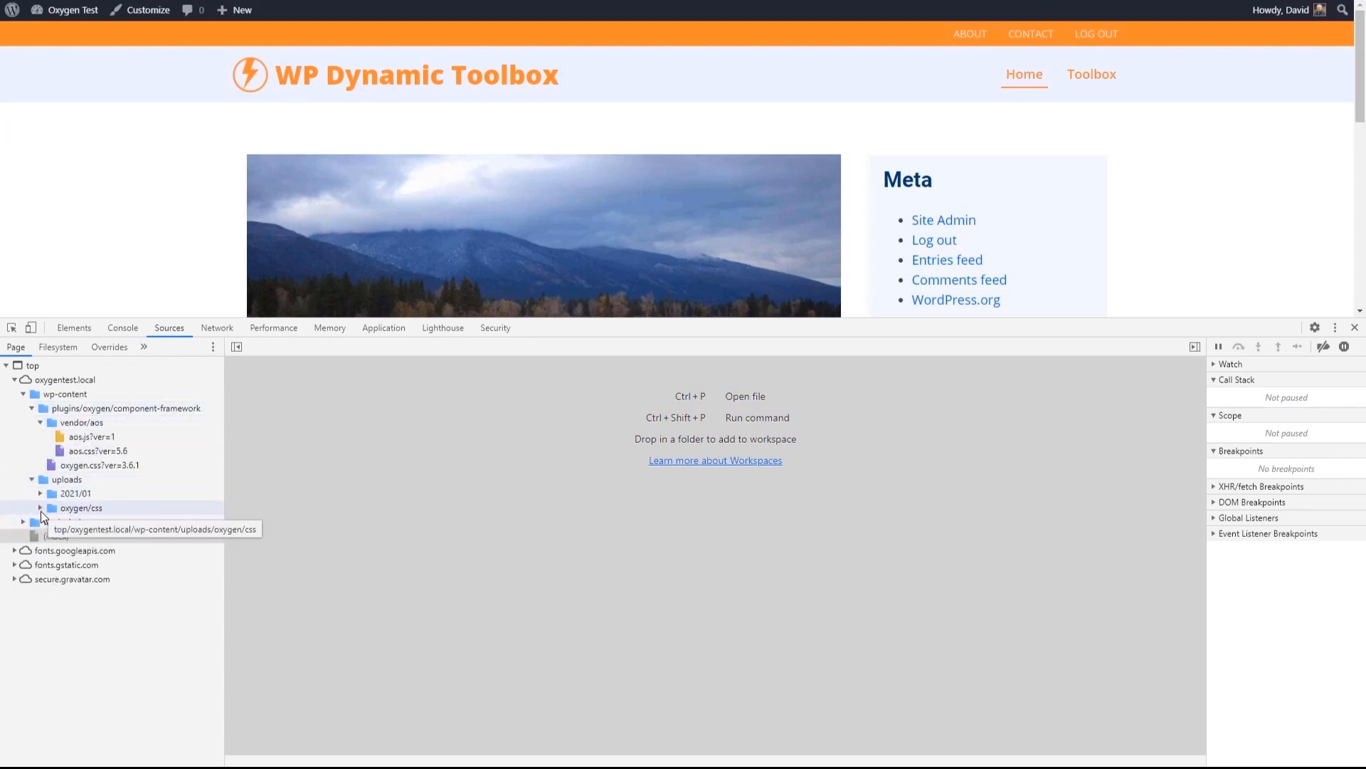
left_click(40, 507)
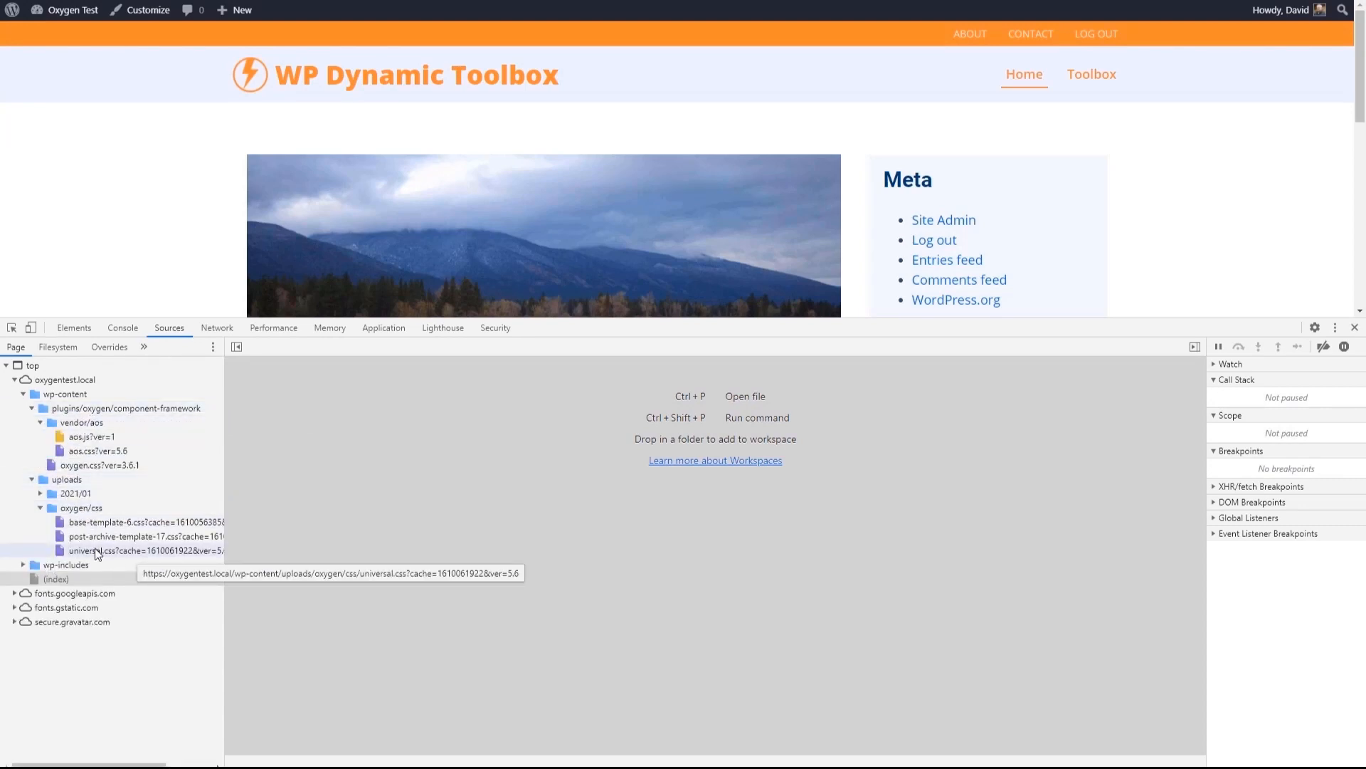
- Open universal.css and look through its rules for the post meta styling
left_click(98, 552)
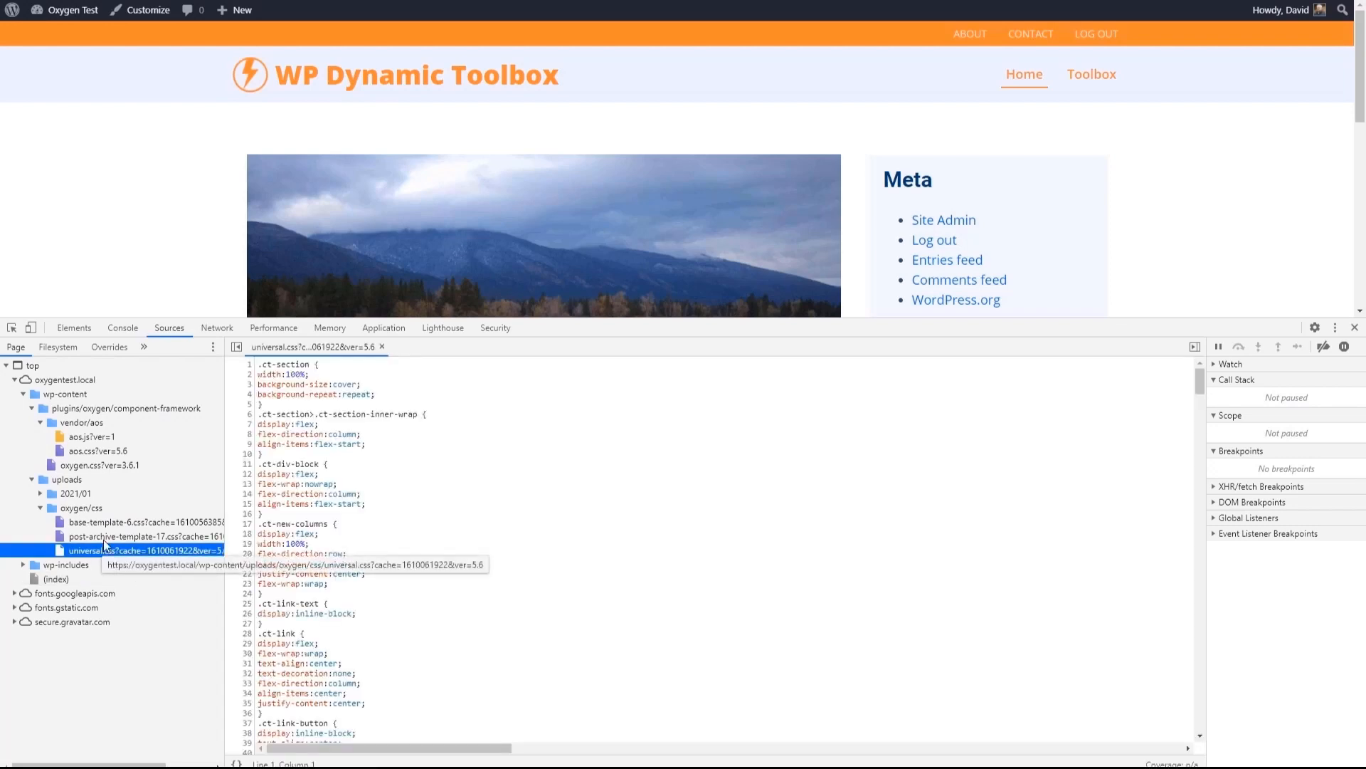
scroll(571, 419, "down", 5)
left_click(531, 468)
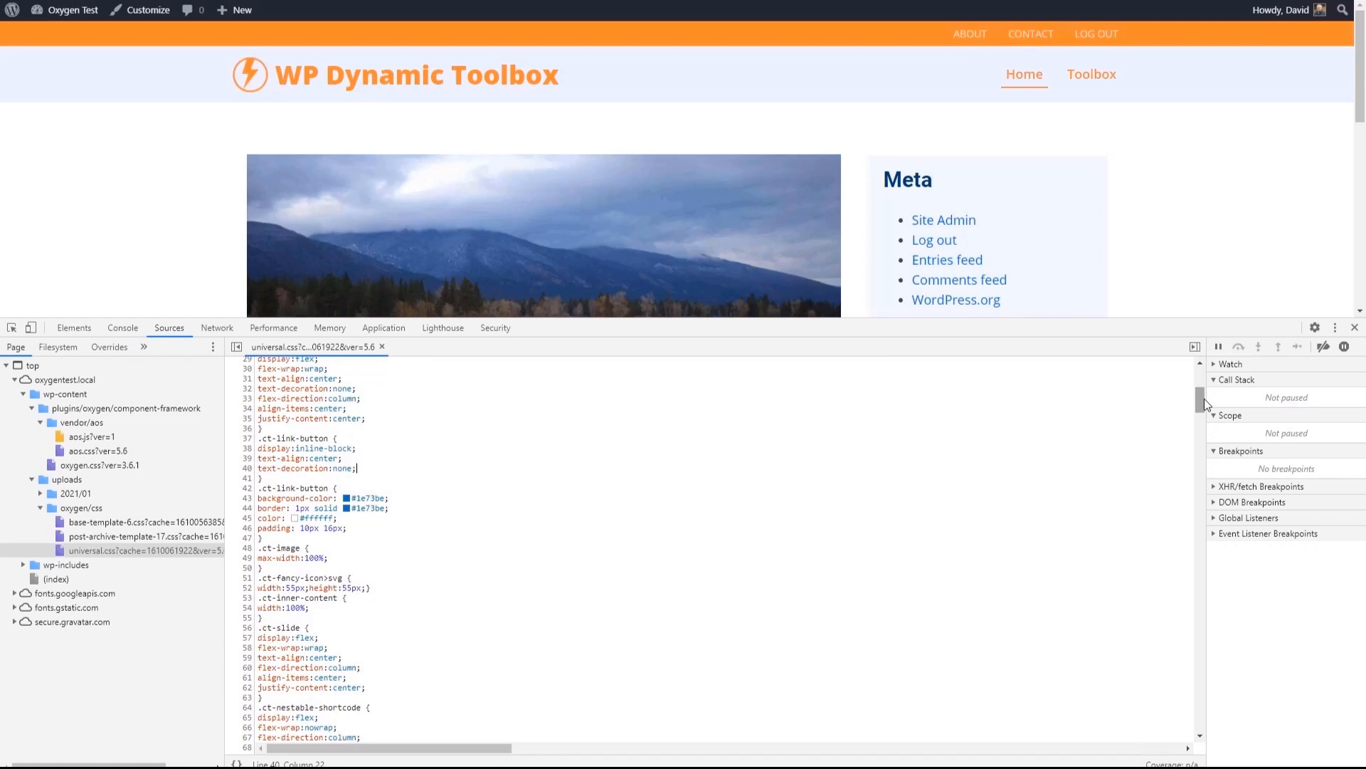
left_click_drag(1201, 395, 1155, 693)
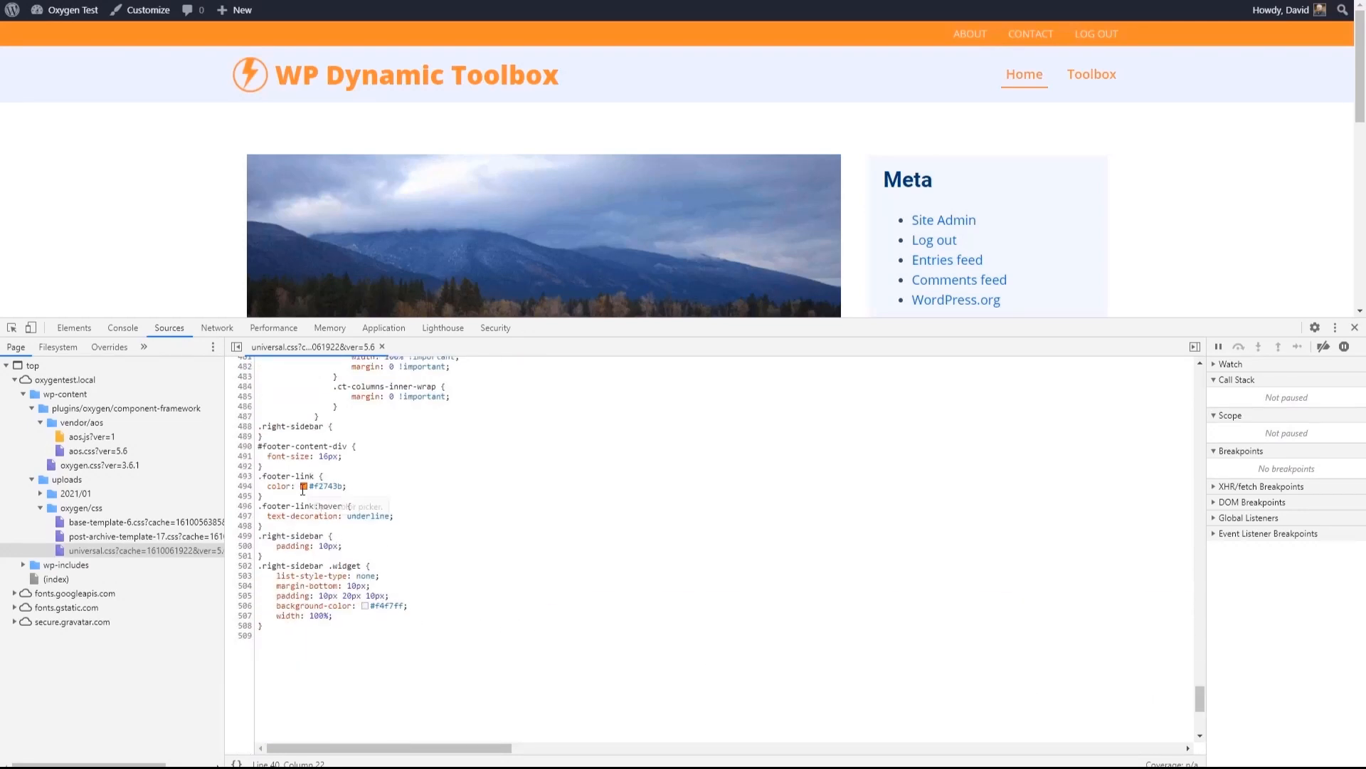
scroll(431, 499, "up", 5)
scroll(435, 500, "up", 15)
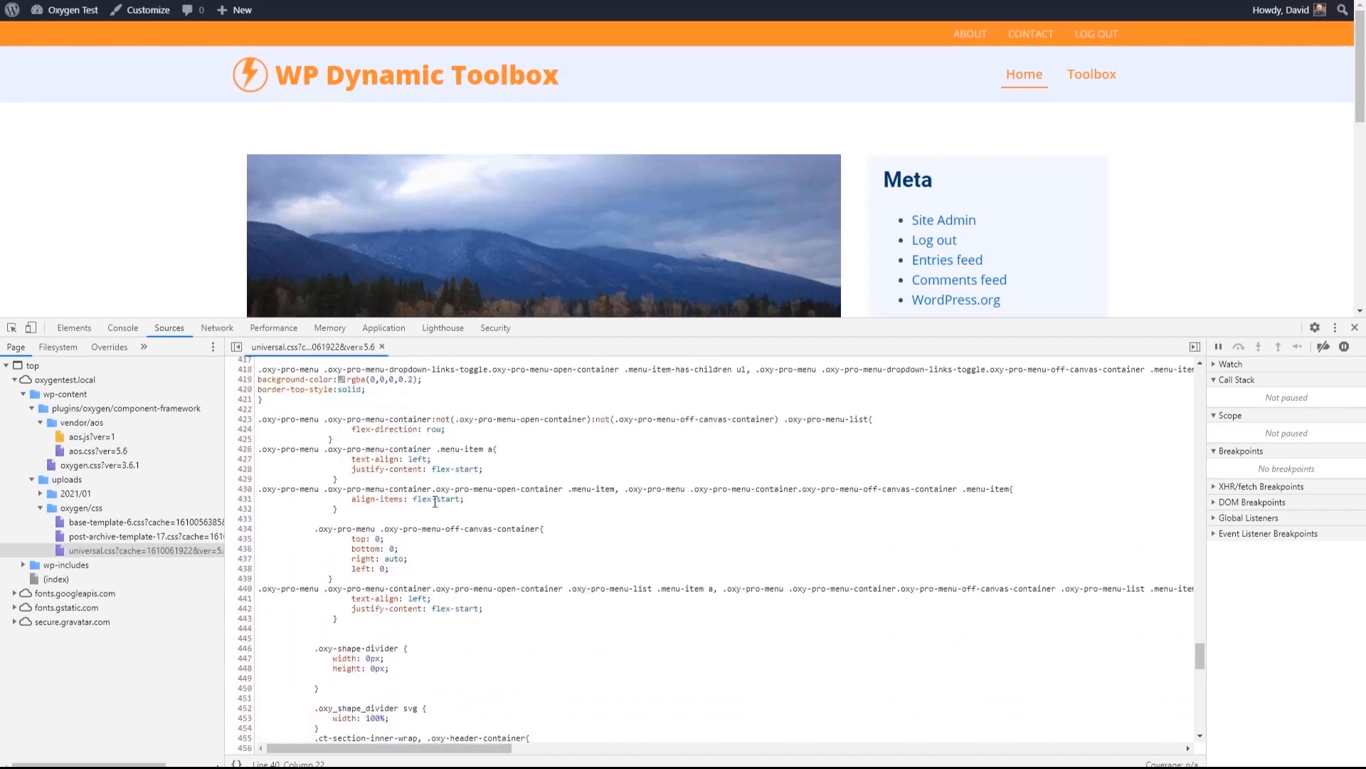
- Open the post-archive-template-17.css stylesheet, pretty-print it and search it for "meta"
left_click(131, 537)
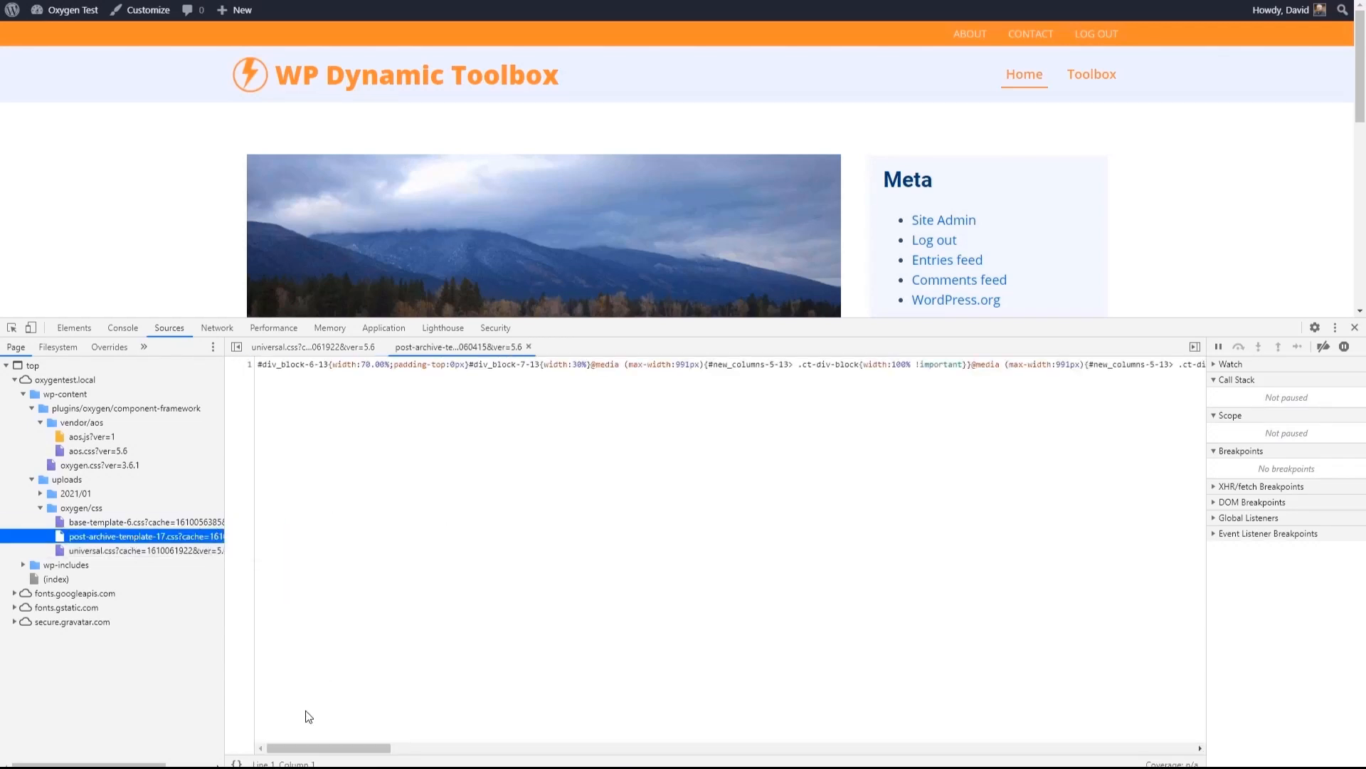
left_click(237, 763)
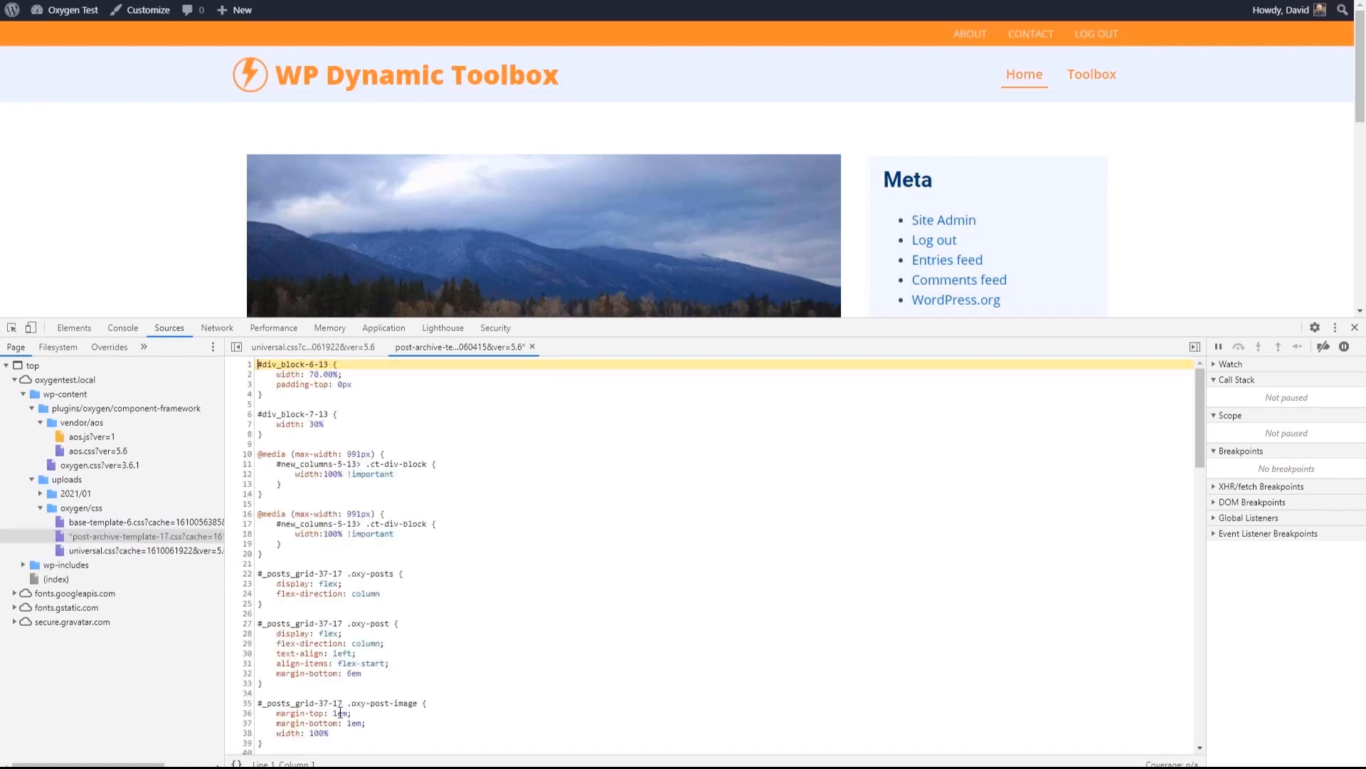
key("ctrl+f")
type("meta")
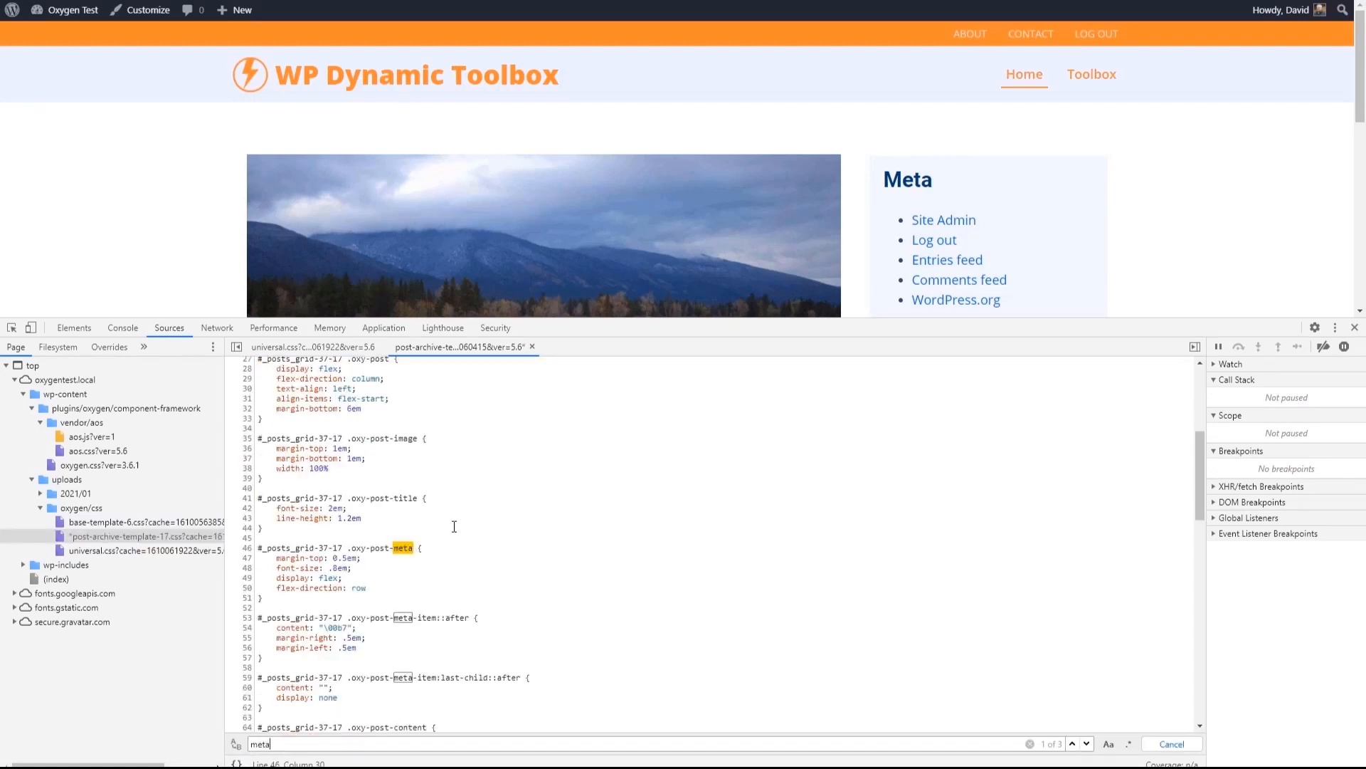
scroll(454, 526, "down", 2)
scroll(385, 422, "up", 1)
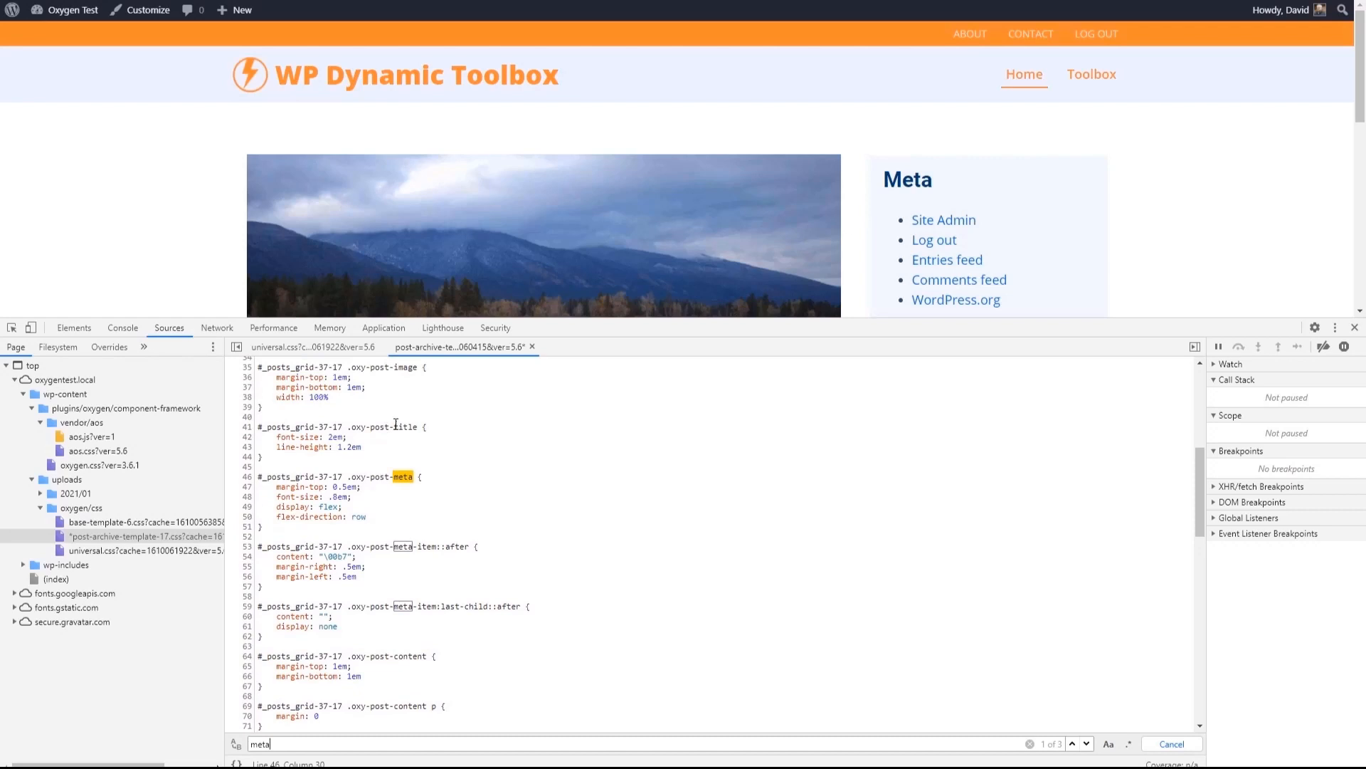
- Select the .oxy-post-meta rule and both .oxy-post-meta-item ::after rules in the stylesheet, and close the developer tools
left_click(257, 478)
left_click_drag(257, 477, 335, 621)
key("ctrl+c")
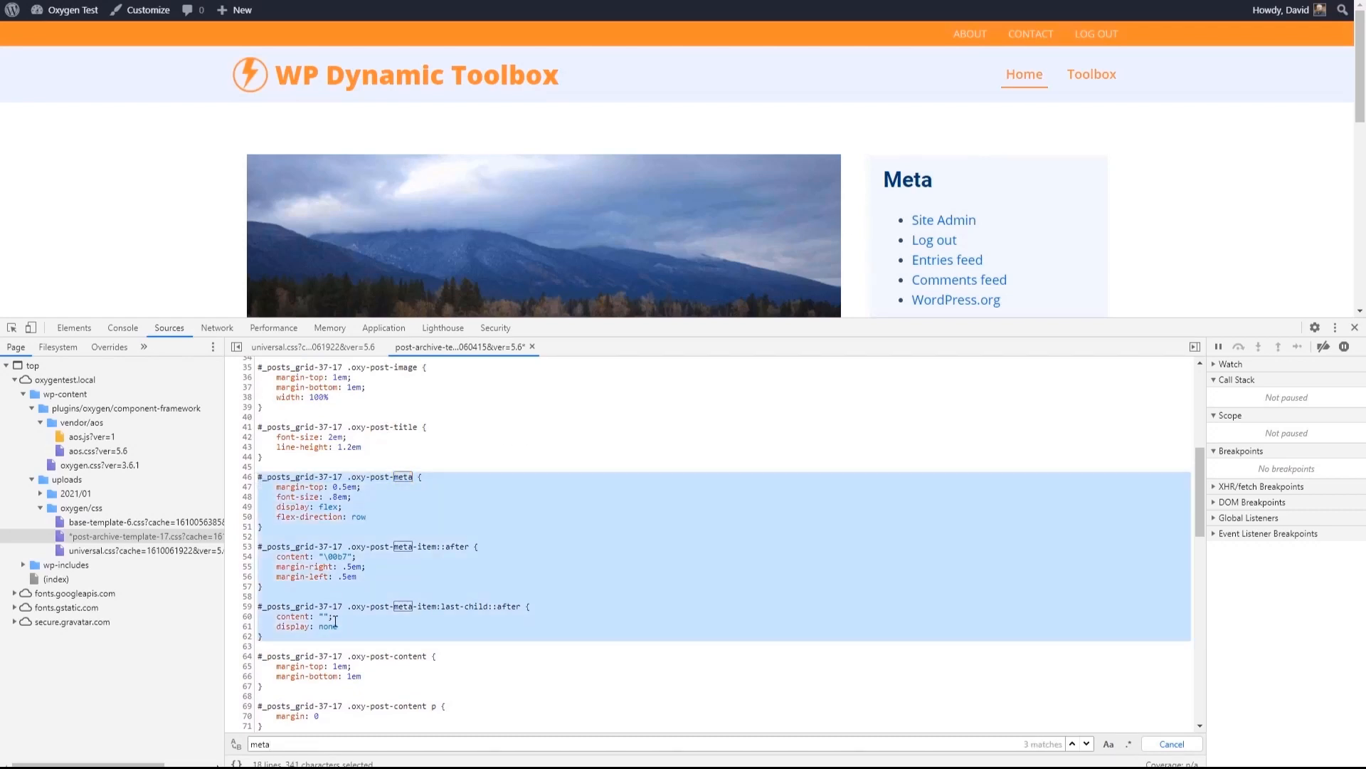
left_click(1354, 327)
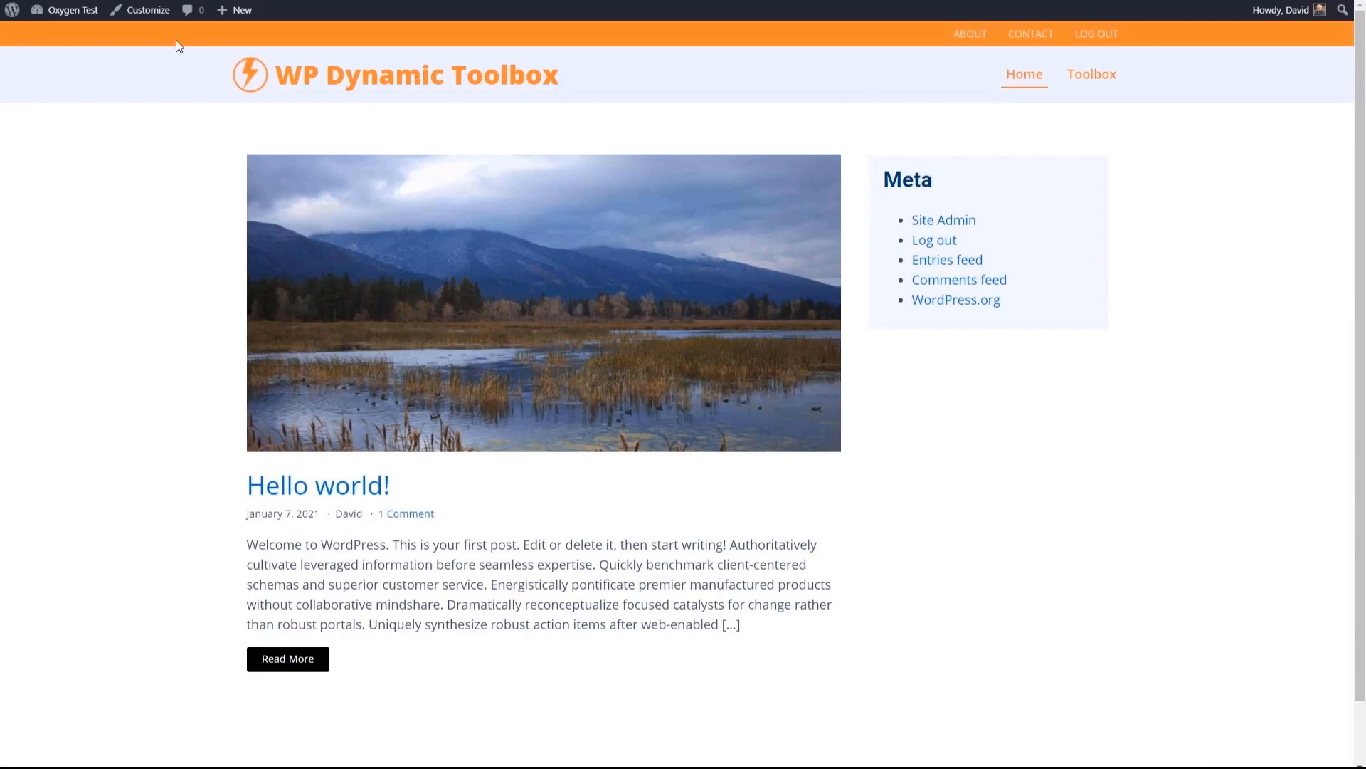
- Open the Post Single Template in the Oxygen builder from the WordPress templates list
left_click(71, 10)
mouse_move(43, 358)
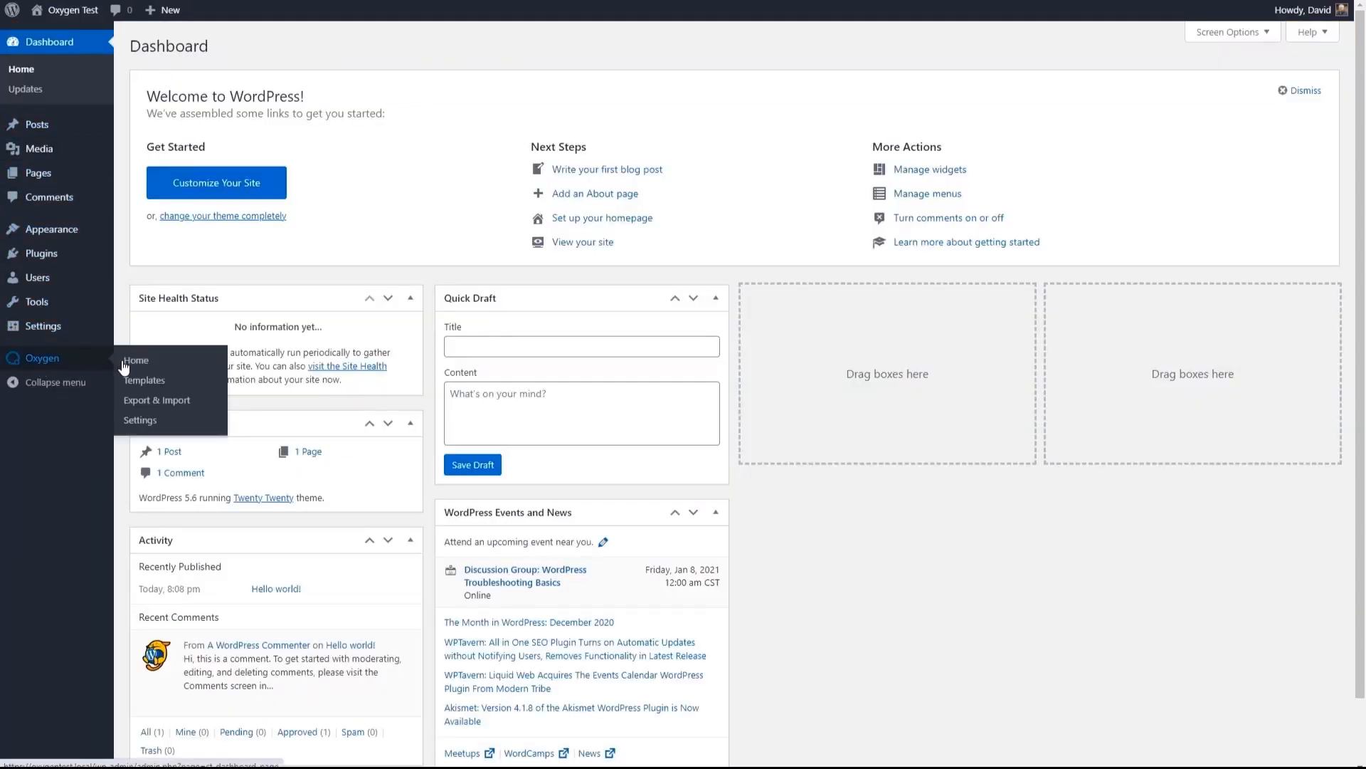
left_click(140, 380)
mouse_move(213, 192)
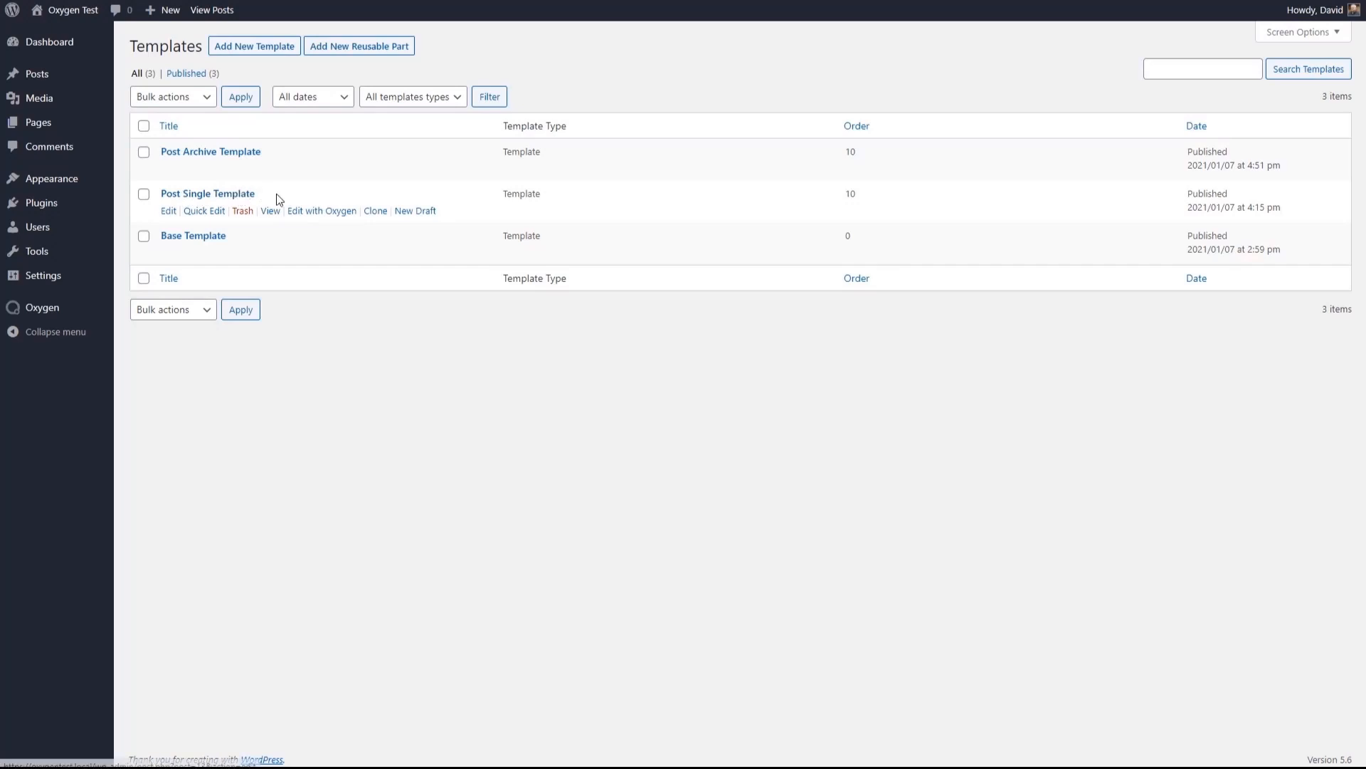
left_click(313, 212)
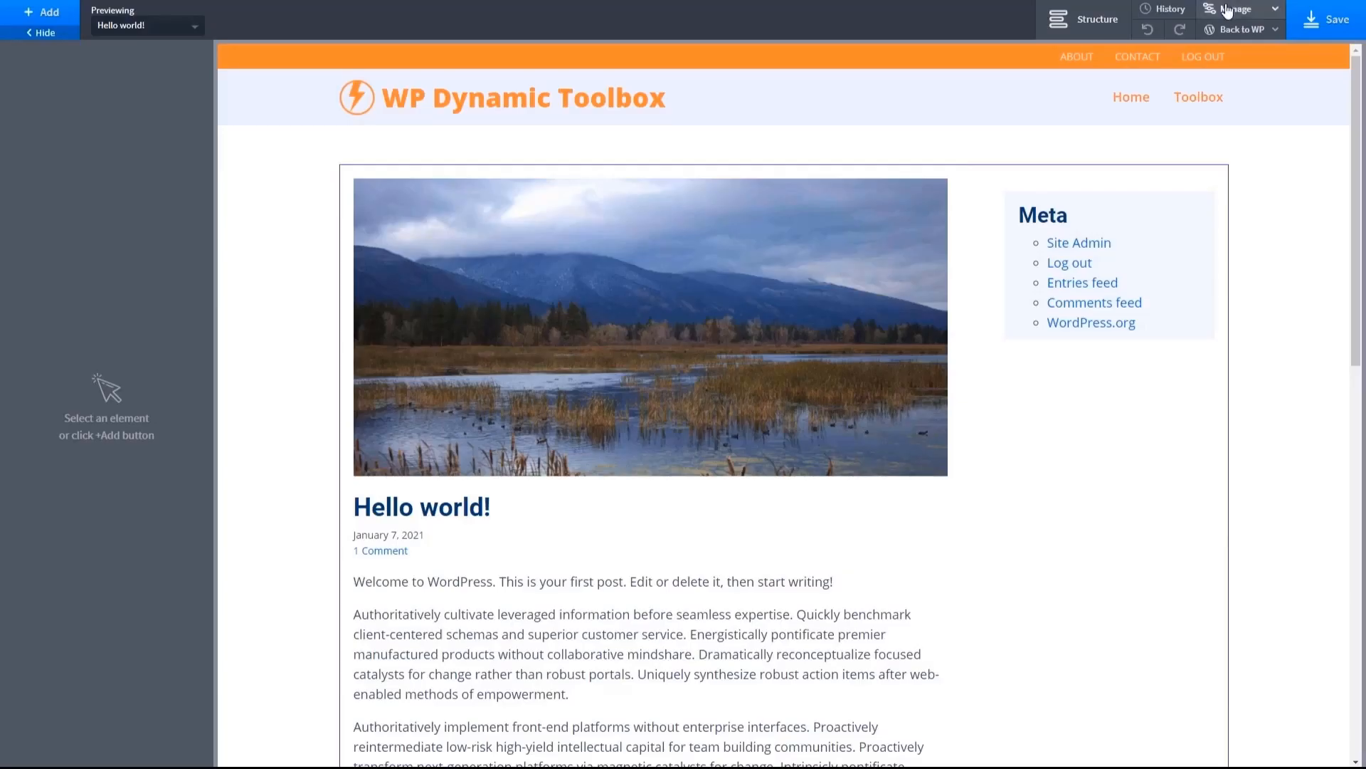
- Paste the copied .oxy-post-meta and .oxy-post-meta-item ::after rules at the end of the site stylesheet
left_click(1226, 9)
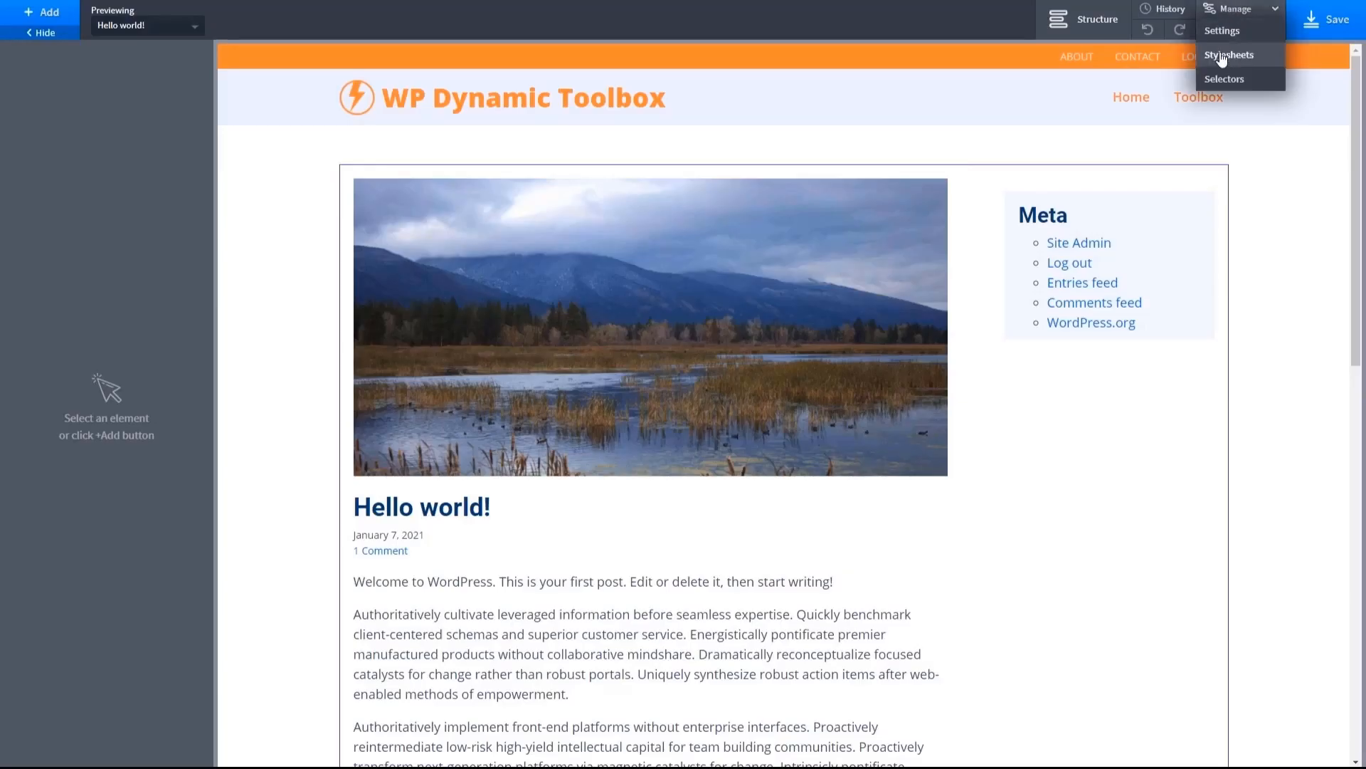
left_click(1223, 57)
left_click(1205, 143)
left_click(1203, 168)
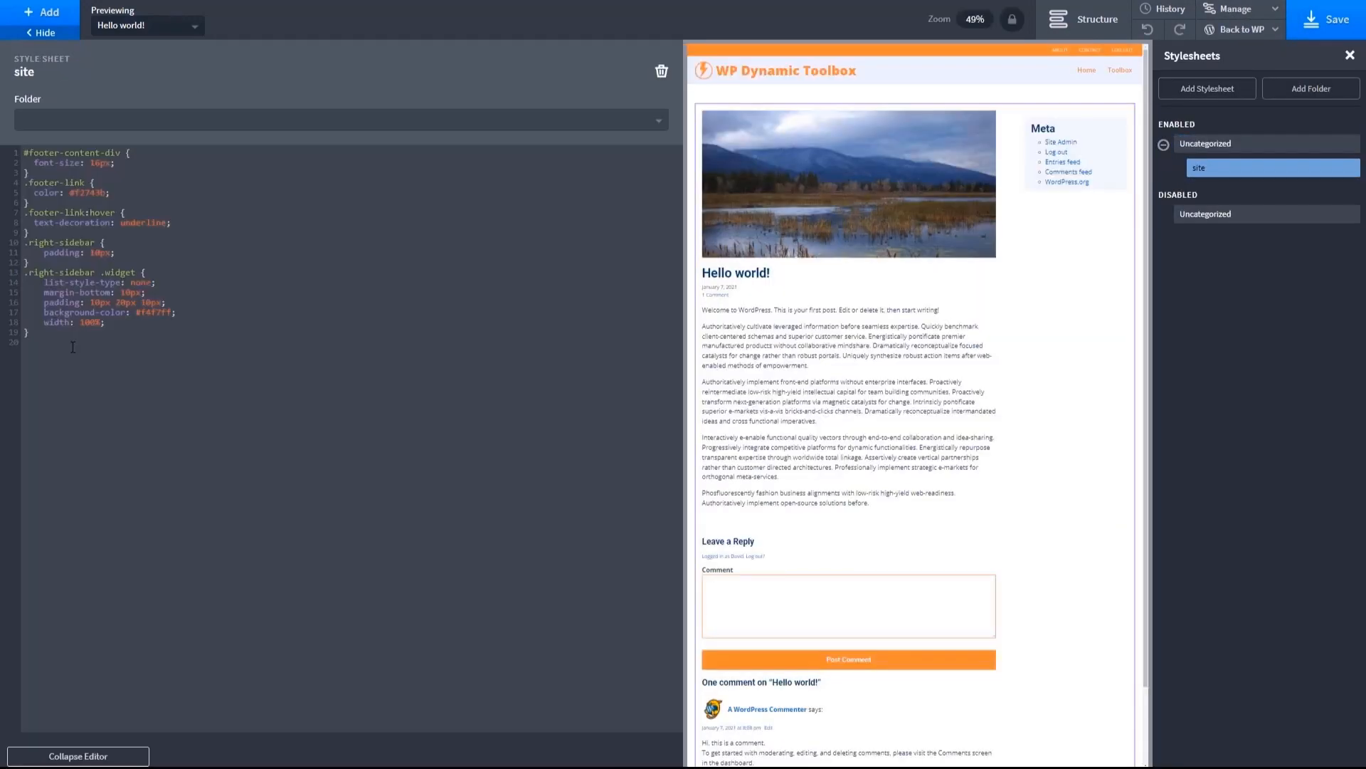
key("ctrl+v")
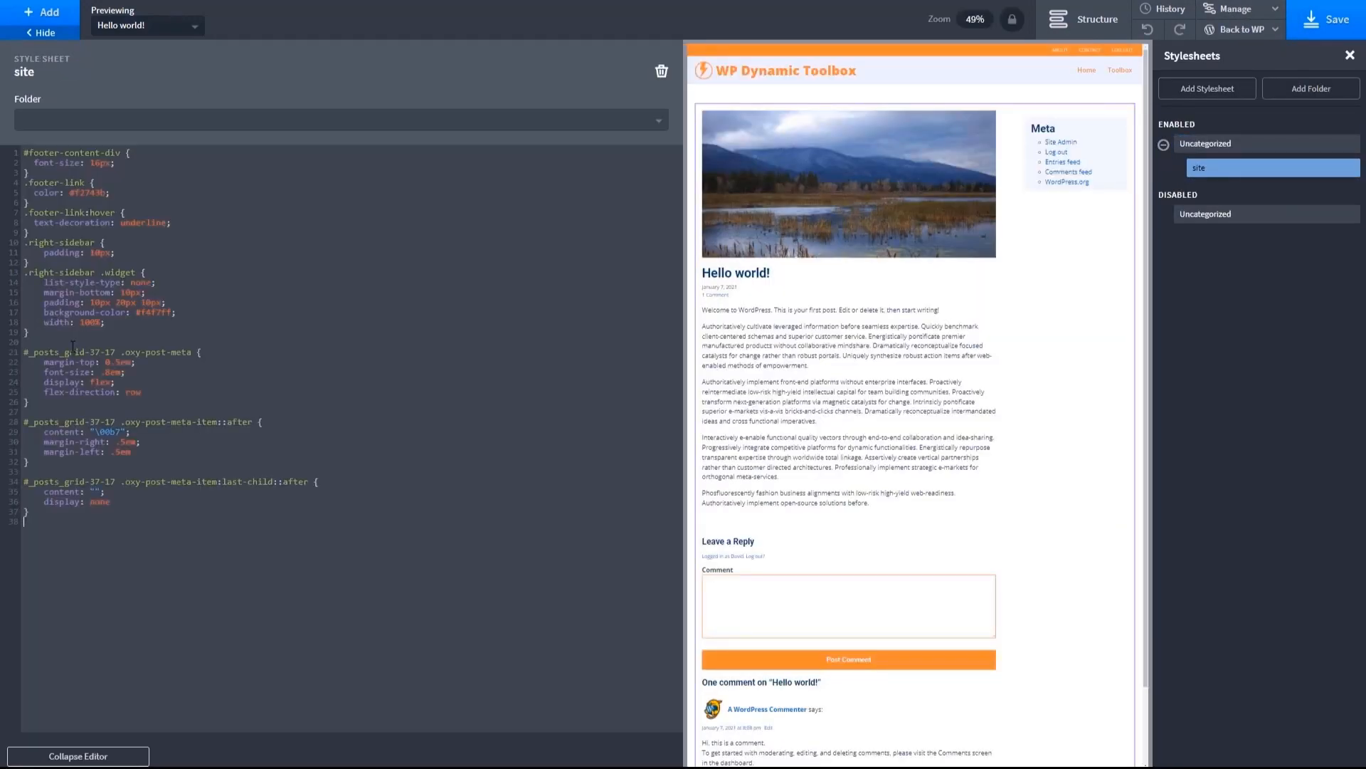
- Change the first pasted selector to div.oxy-post-meta and remove the #_posts_grid-37-17 prefix from both .oxy-post-meta-item selectors
left_click_drag(120, 352, 19, 359)
type("div")
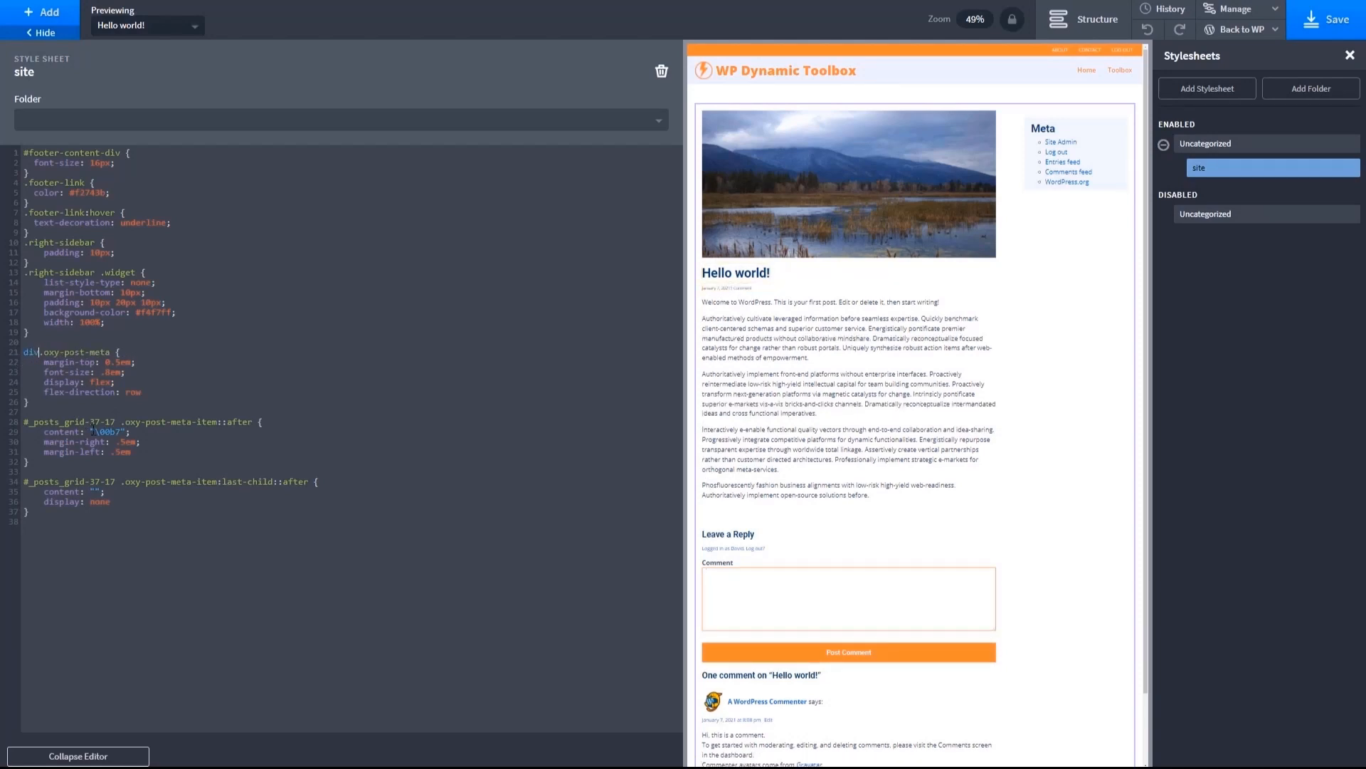
left_click_drag(116, 421, 10, 425)
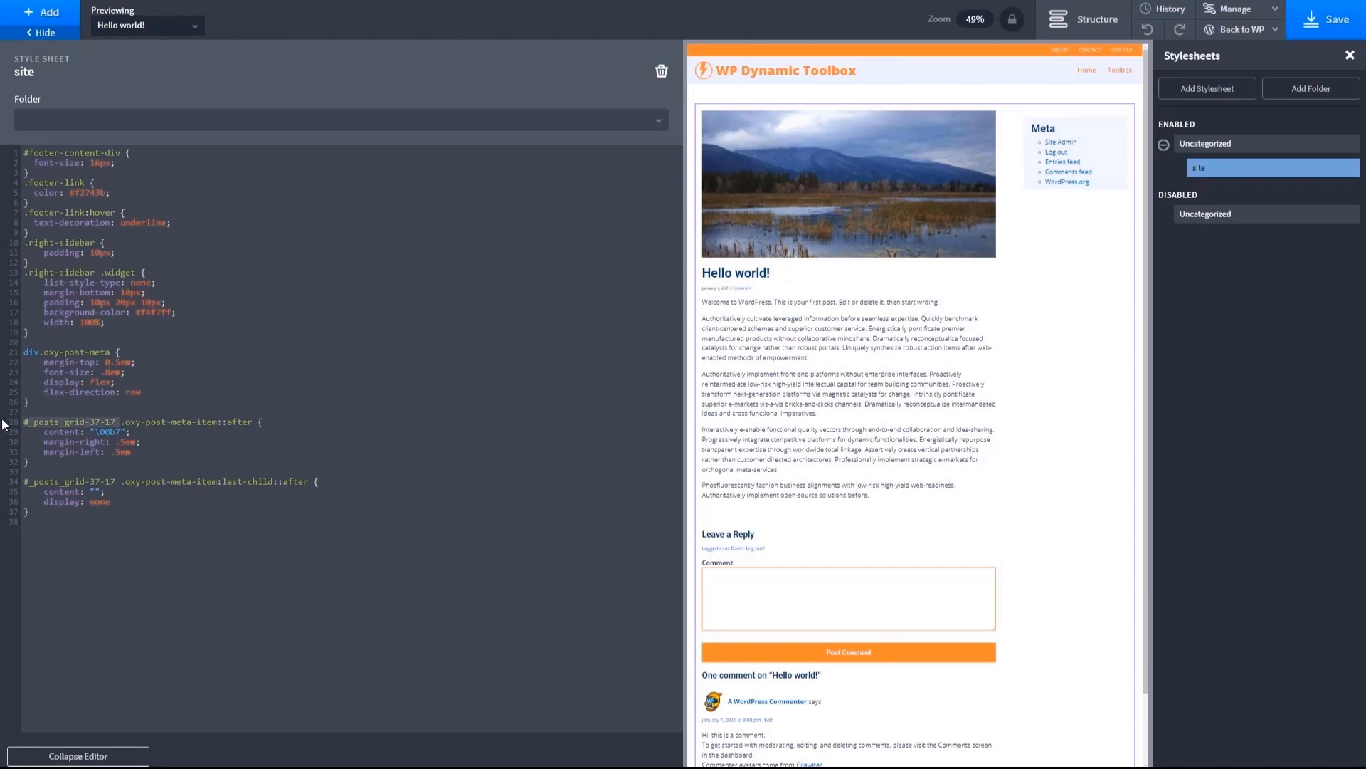
key("BackSpace")
left_click_drag(121, 484, 18, 484)
key("BackSpace")
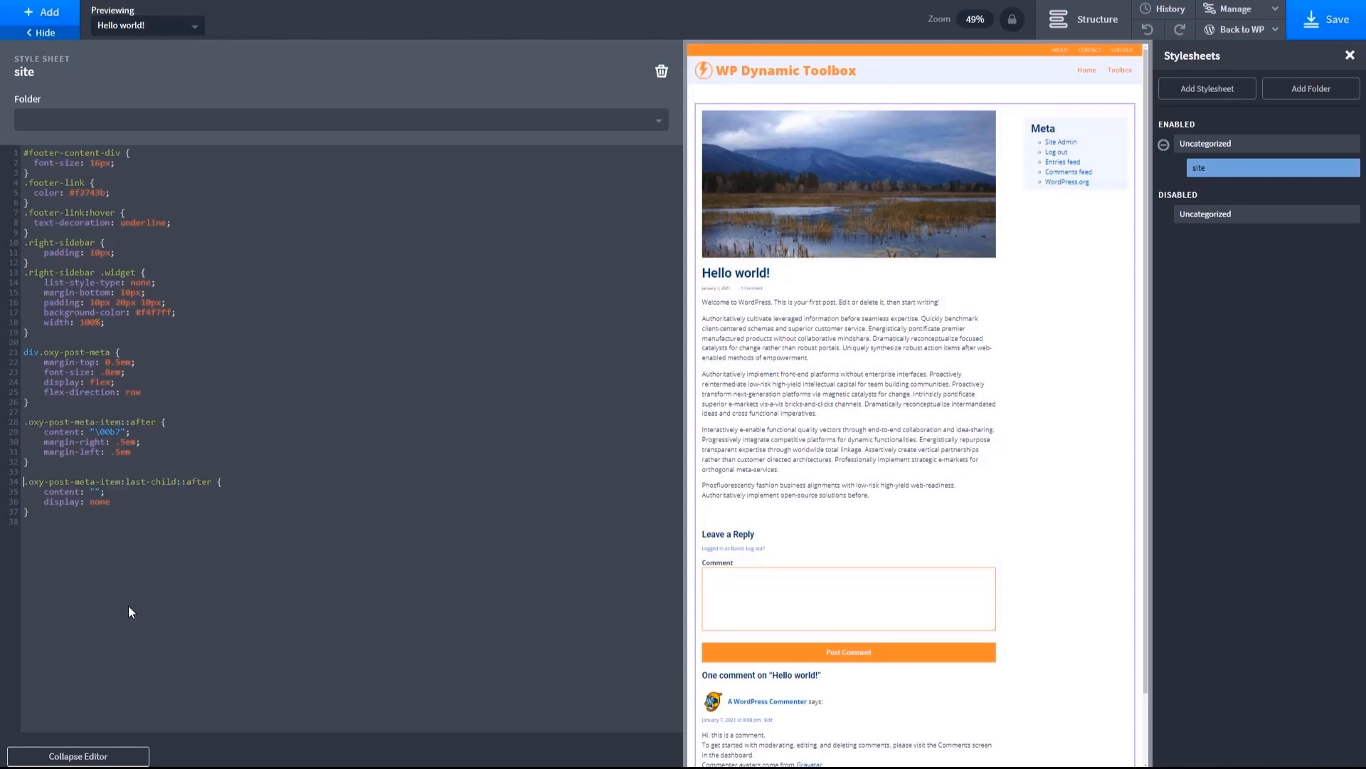
- Collapse the code editor, save the template and view the Hello world! post on the front end
left_click(104, 758)
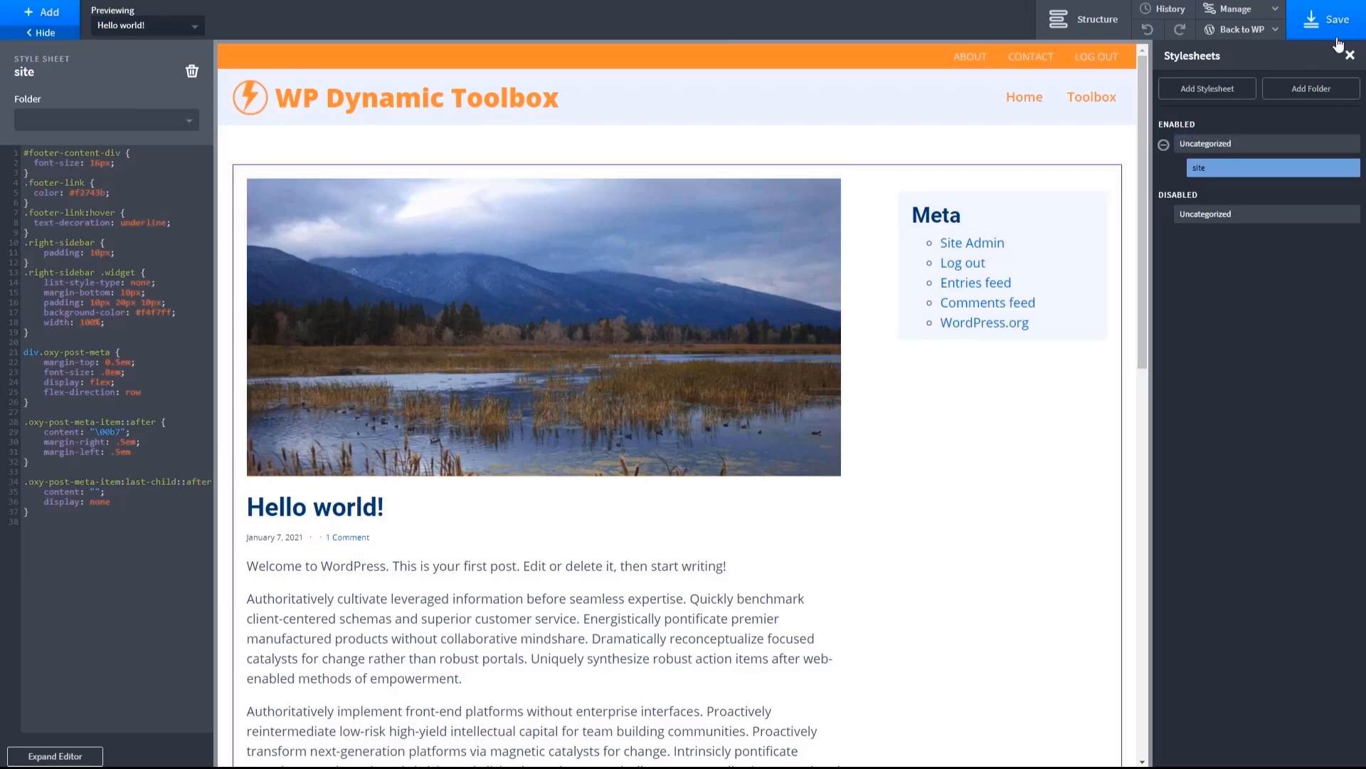
left_click(1315, 26)
mouse_move(1257, 34)
left_click(1228, 77)
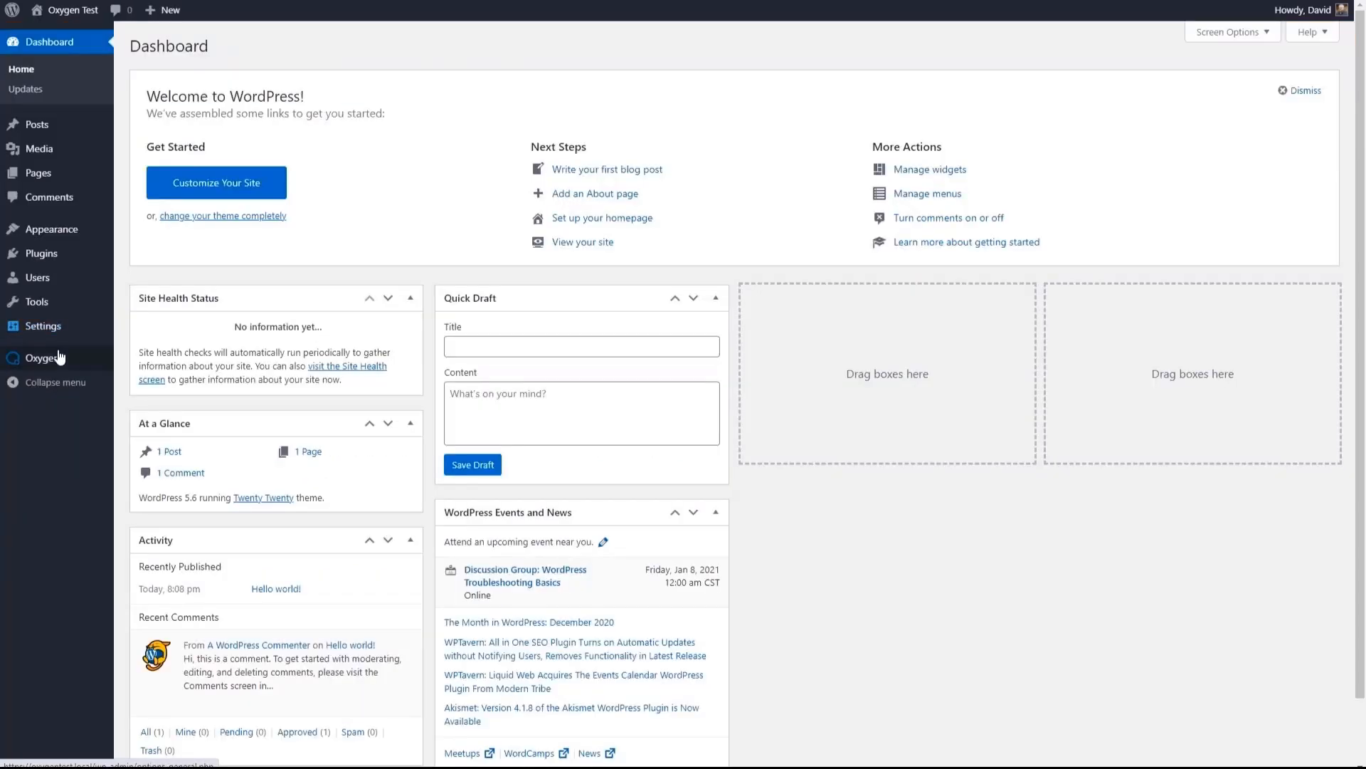
- Reopen the Post Single Template's site stylesheet, set the div.oxy-post-meta font size to 14px and save
left_click(60, 357)
left_click(328, 254)
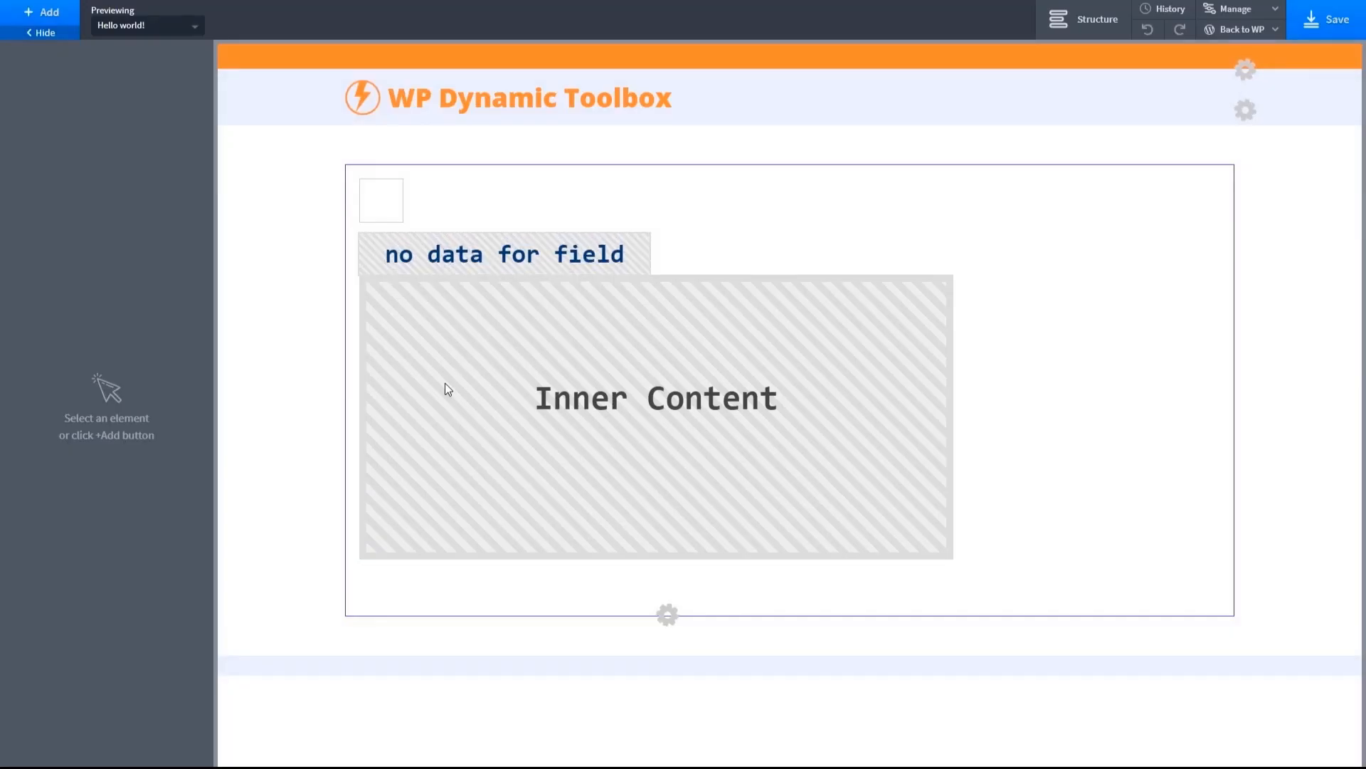
left_click(1228, 53)
left_click(1197, 143)
left_click(1199, 167)
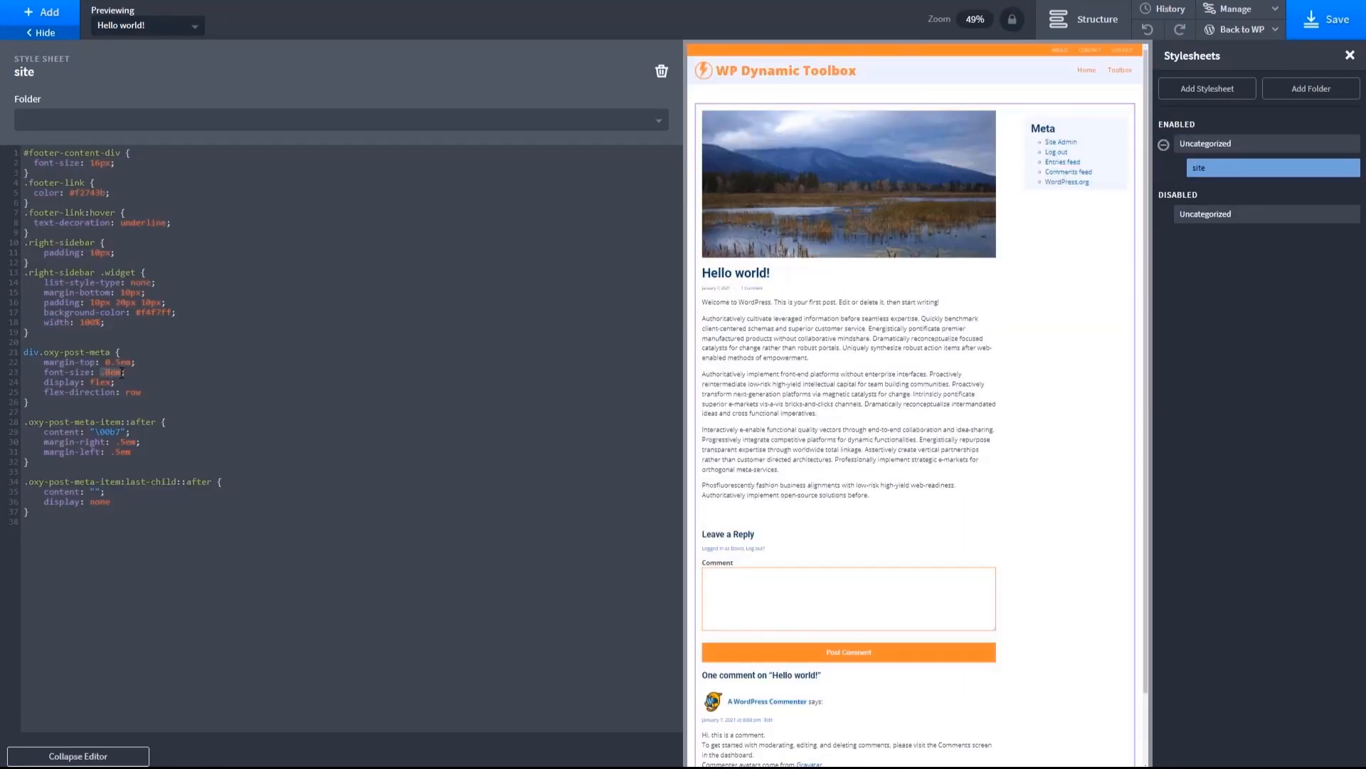
type("14")
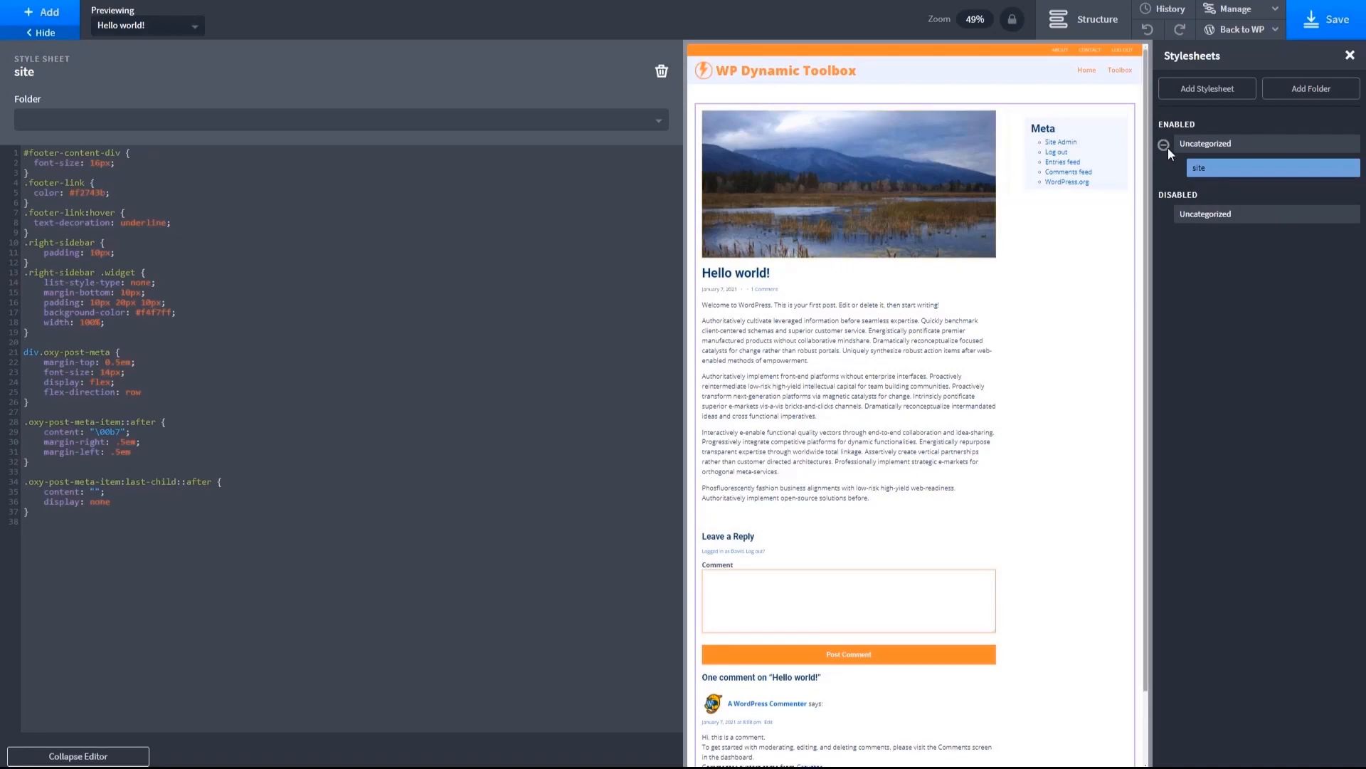
left_click(1330, 21)
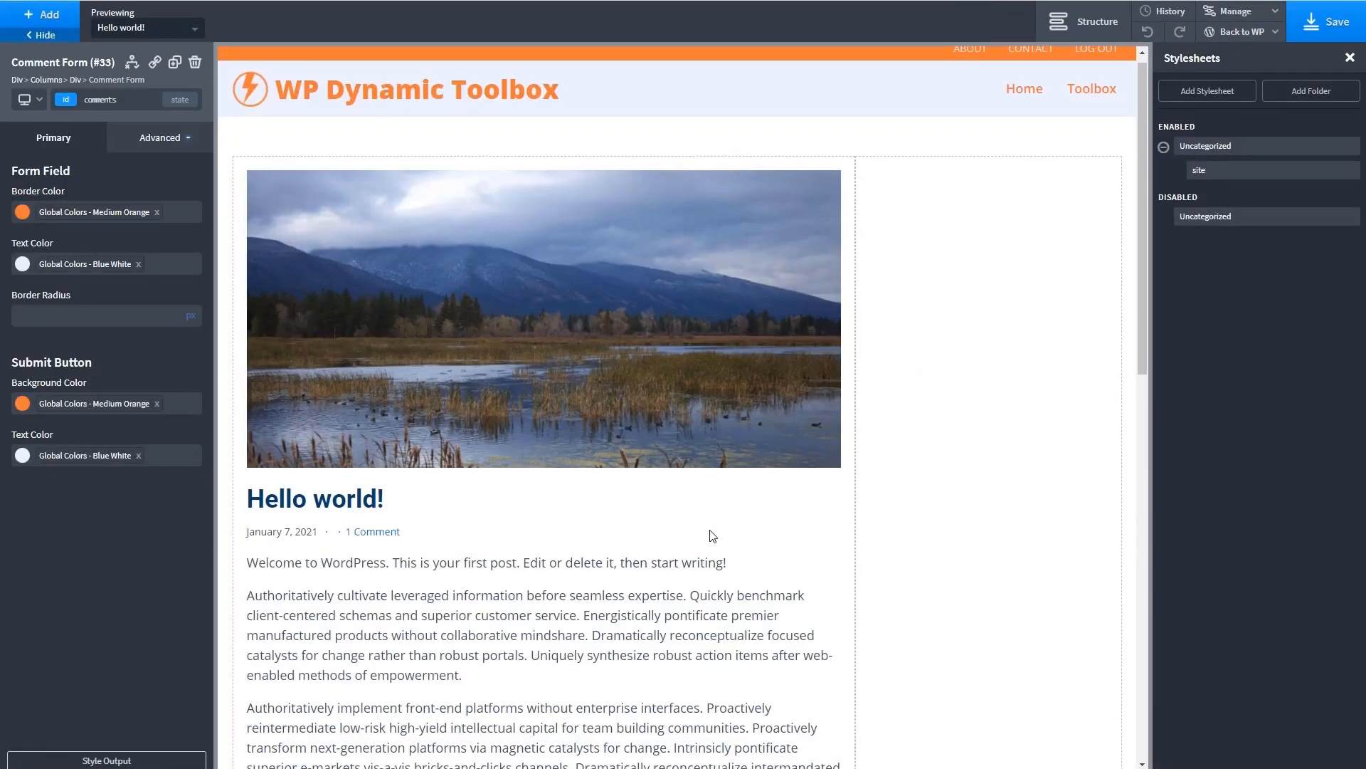
- Give the Comment Form the ID comments, save the template and open the post on the front end
scroll(712, 536, "down", 10)
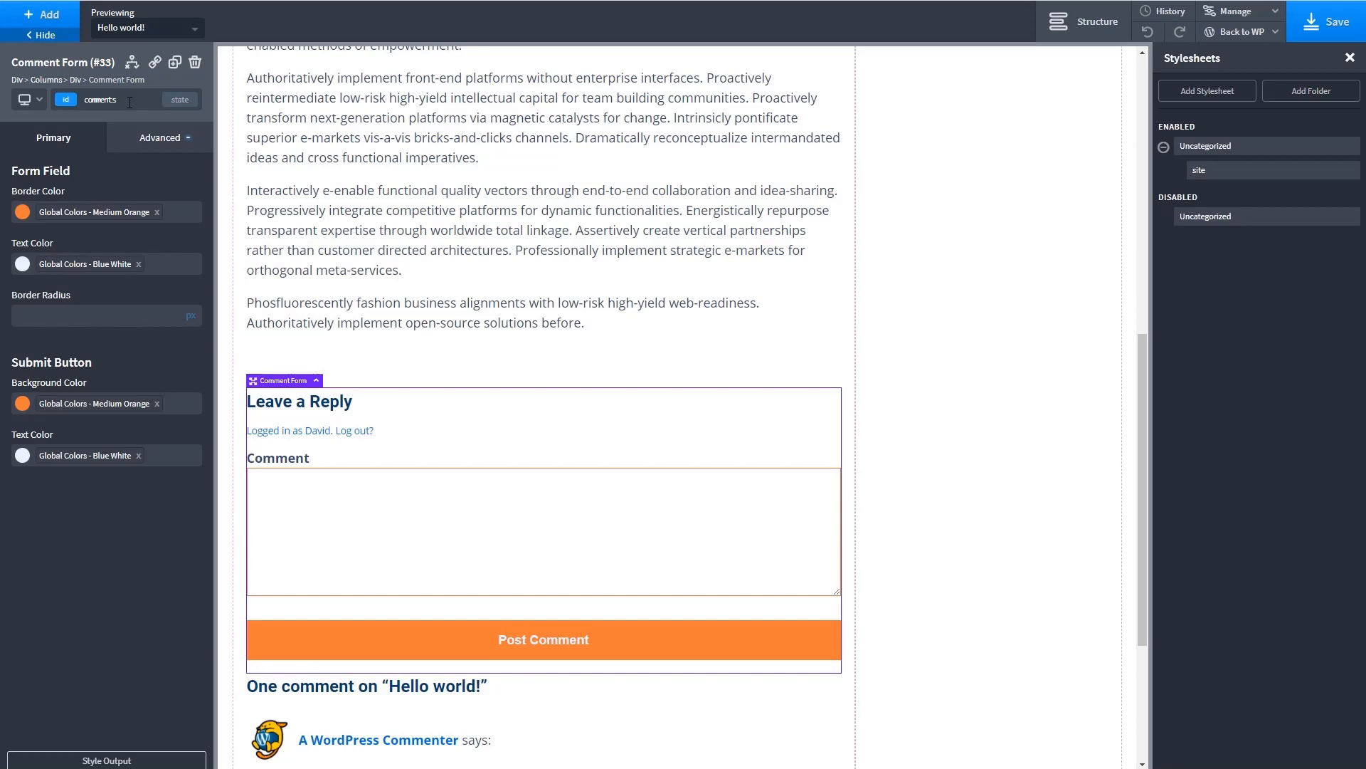
left_click(1325, 35)
left_click(1244, 37)
left_click(1242, 54)
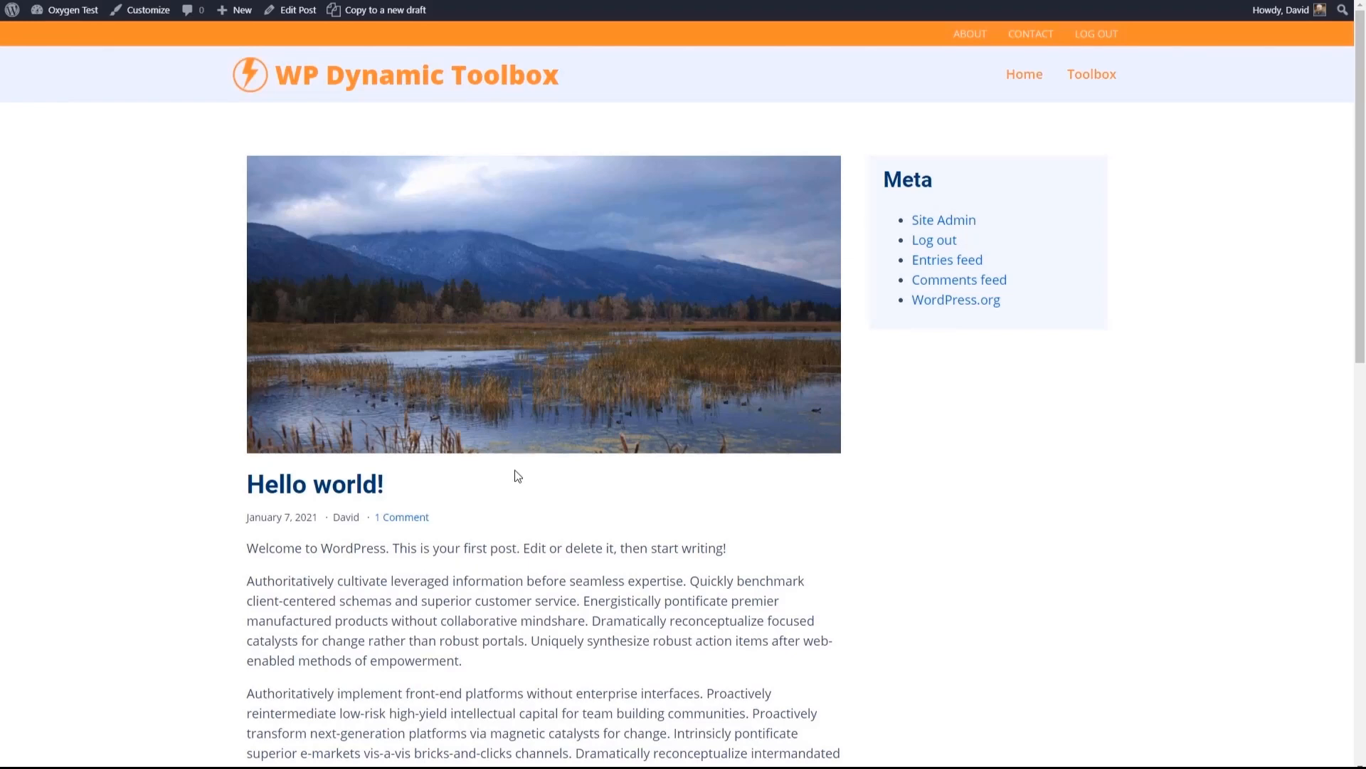
- Review the post meta on the single post and compare it with the Home page archive
scroll(512, 471, "down", 9)
scroll(510, 466, "up", 5)
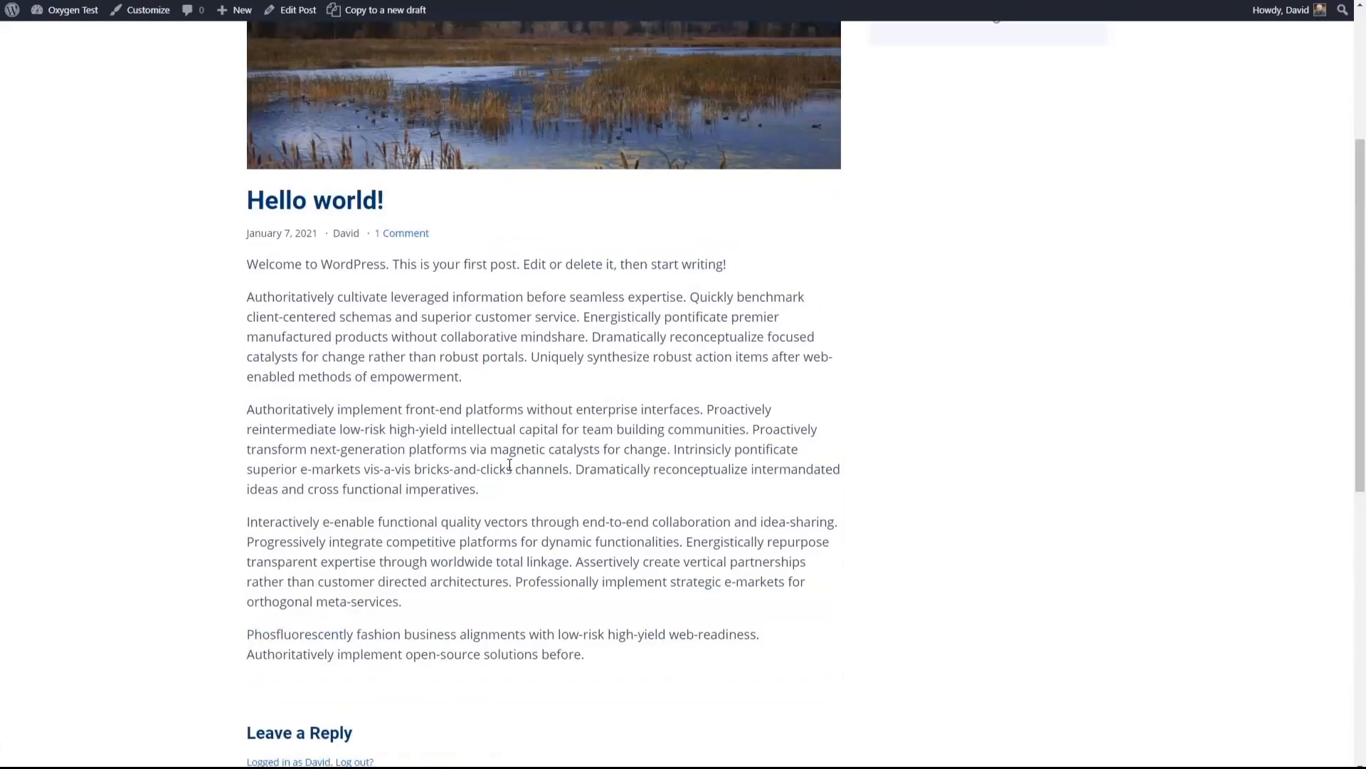
scroll(510, 466, "up", 4)
left_click(1018, 77)
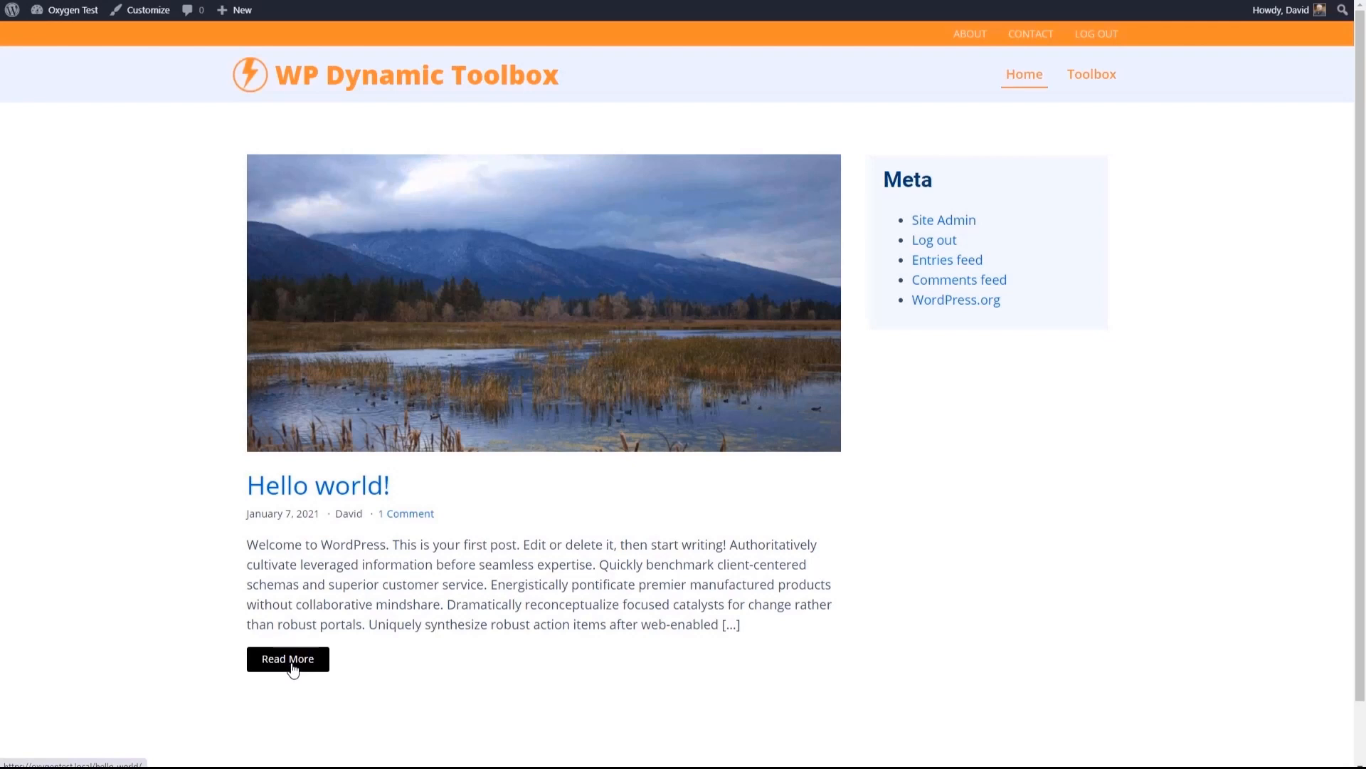
- Open the Post Archive Template in the Oxygen builder through the WordPress dashboard
left_click(54, 37)
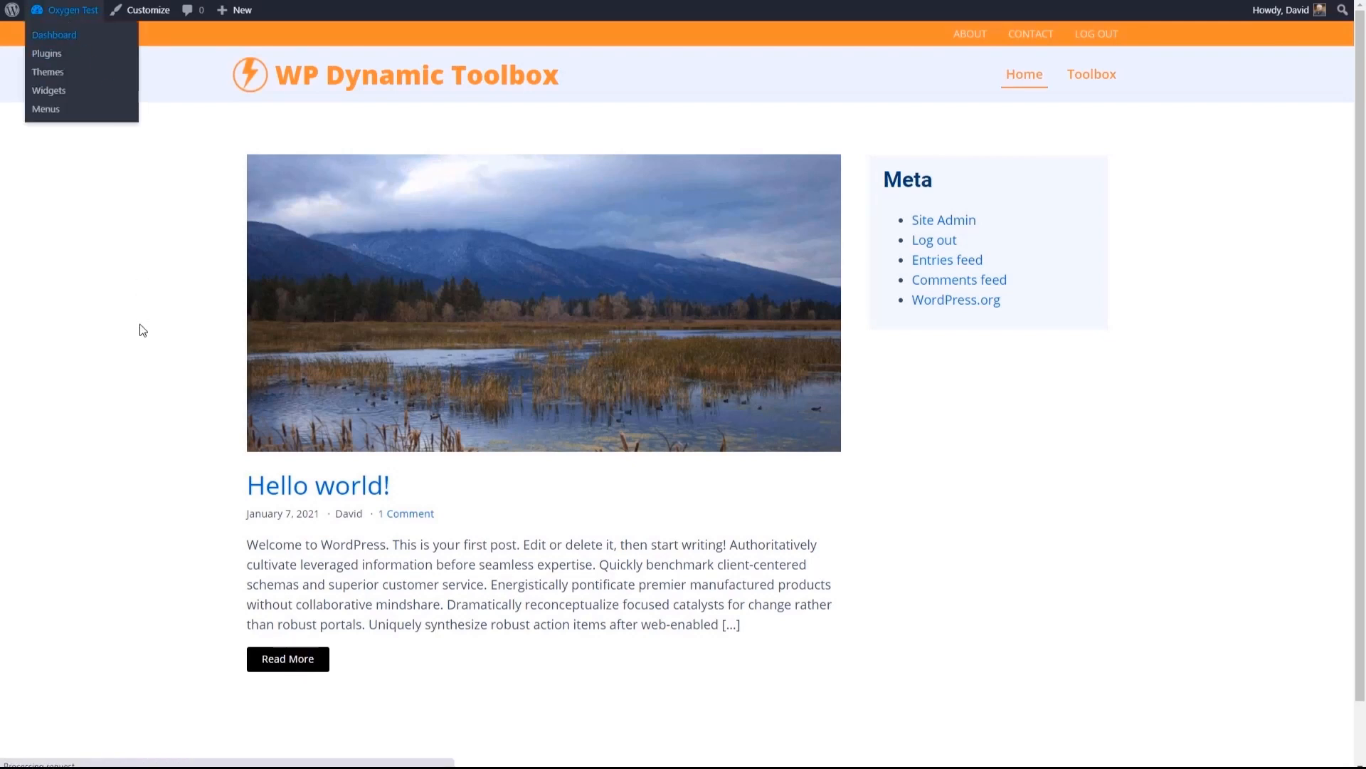
mouse_move(48, 358)
left_click(145, 381)
left_click(297, 235)
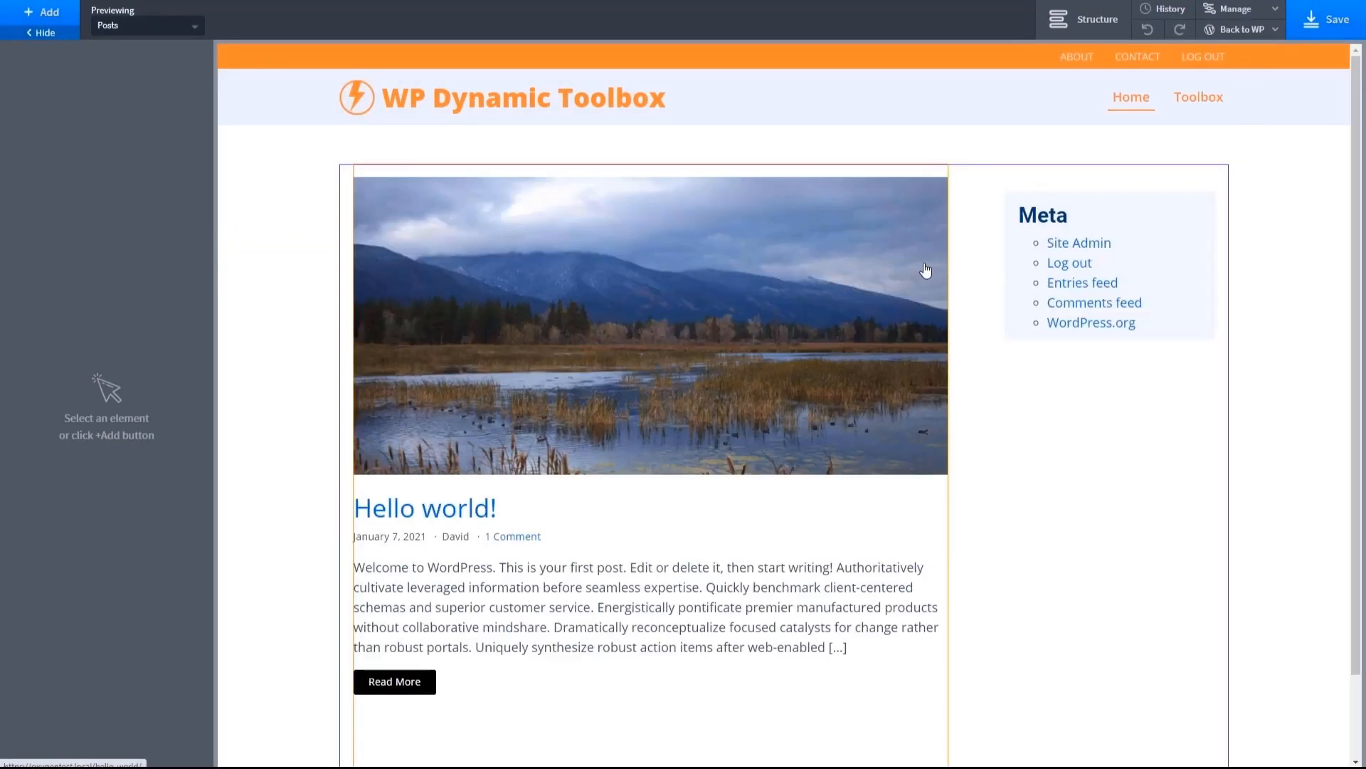
- In the Easy Posts Read More styles, set the button color to Medium Orange and the text color to Blue White
left_click(401, 683)
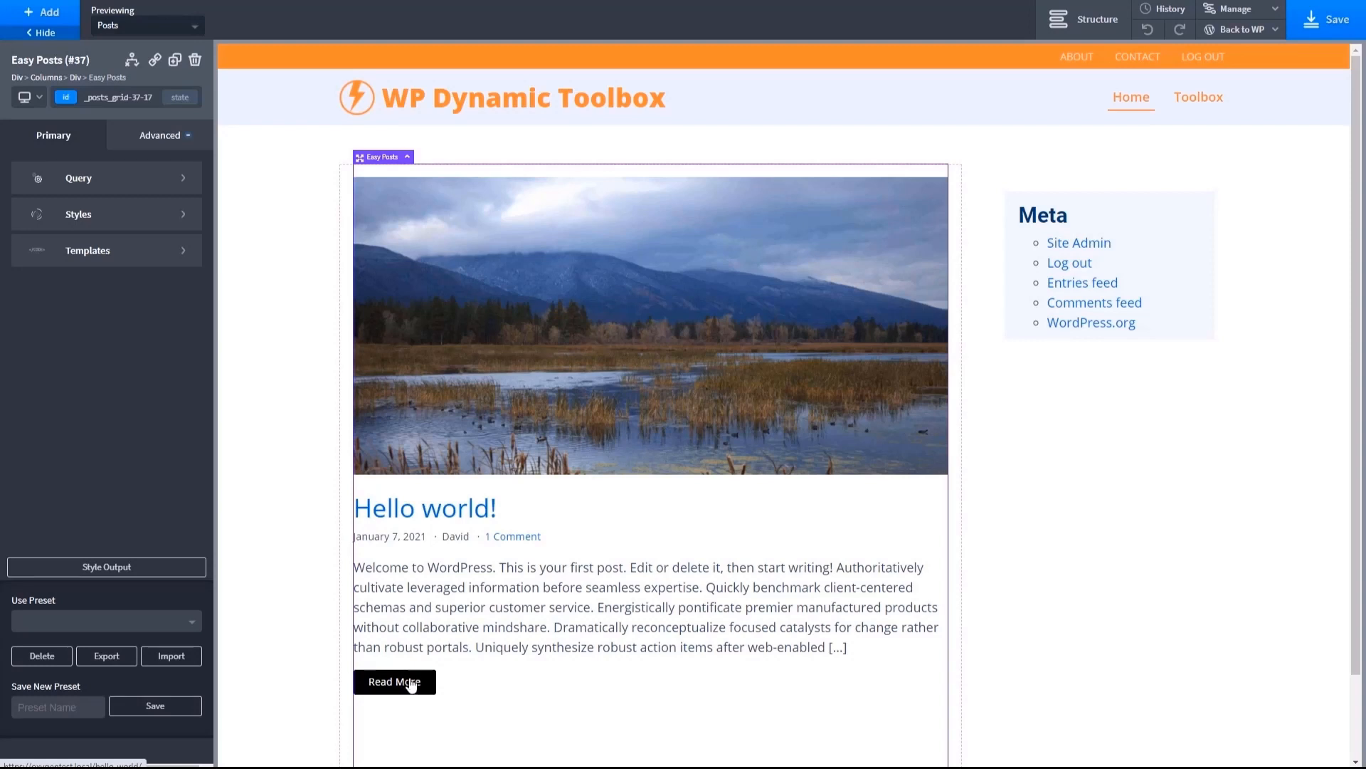
left_click(183, 214)
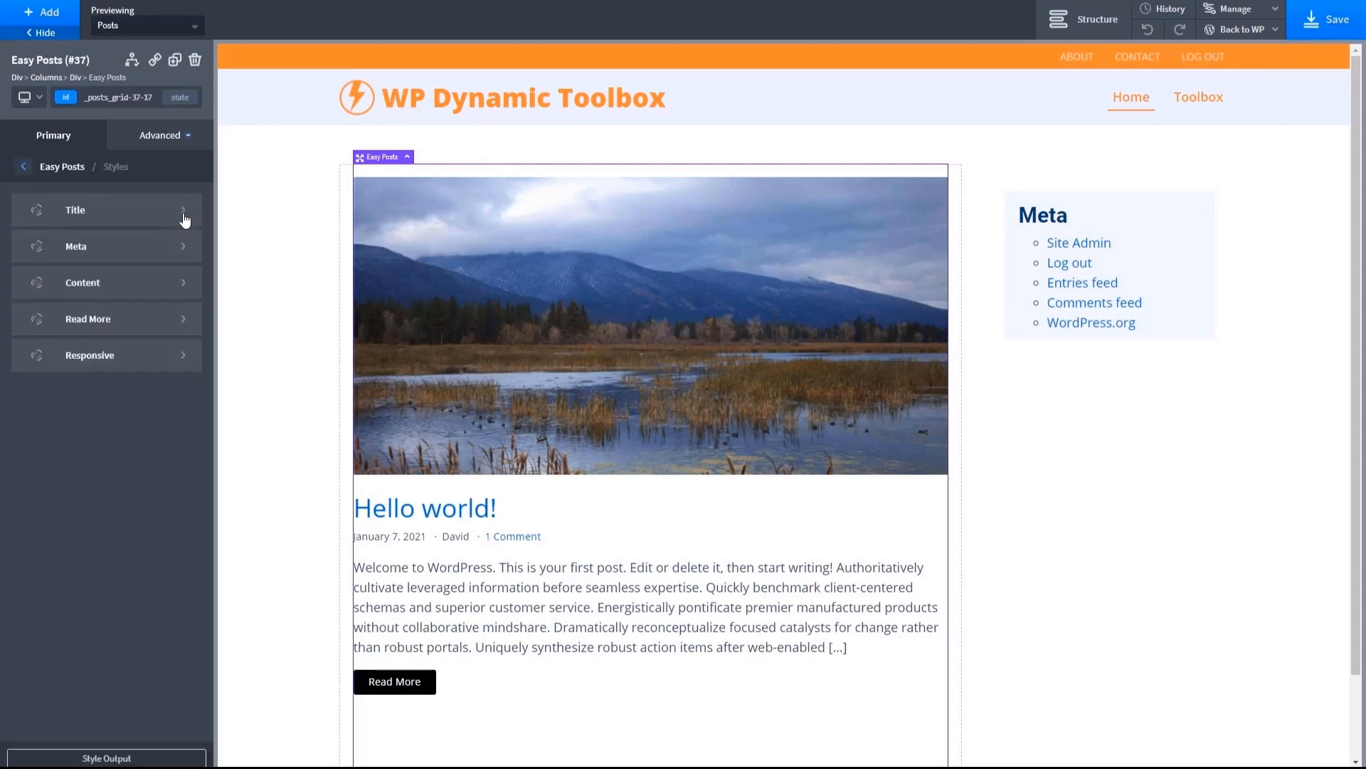
left_click(171, 324)
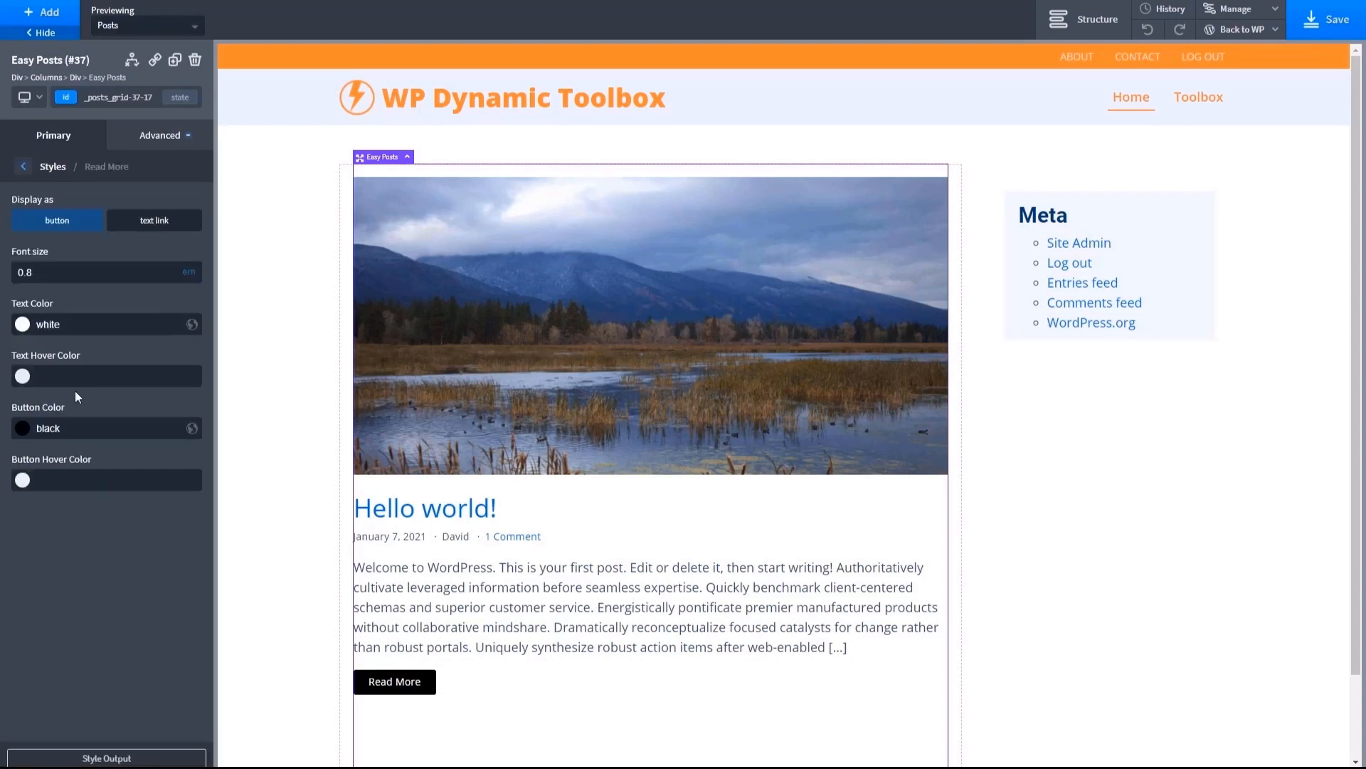
left_click(26, 432)
left_click(30, 607)
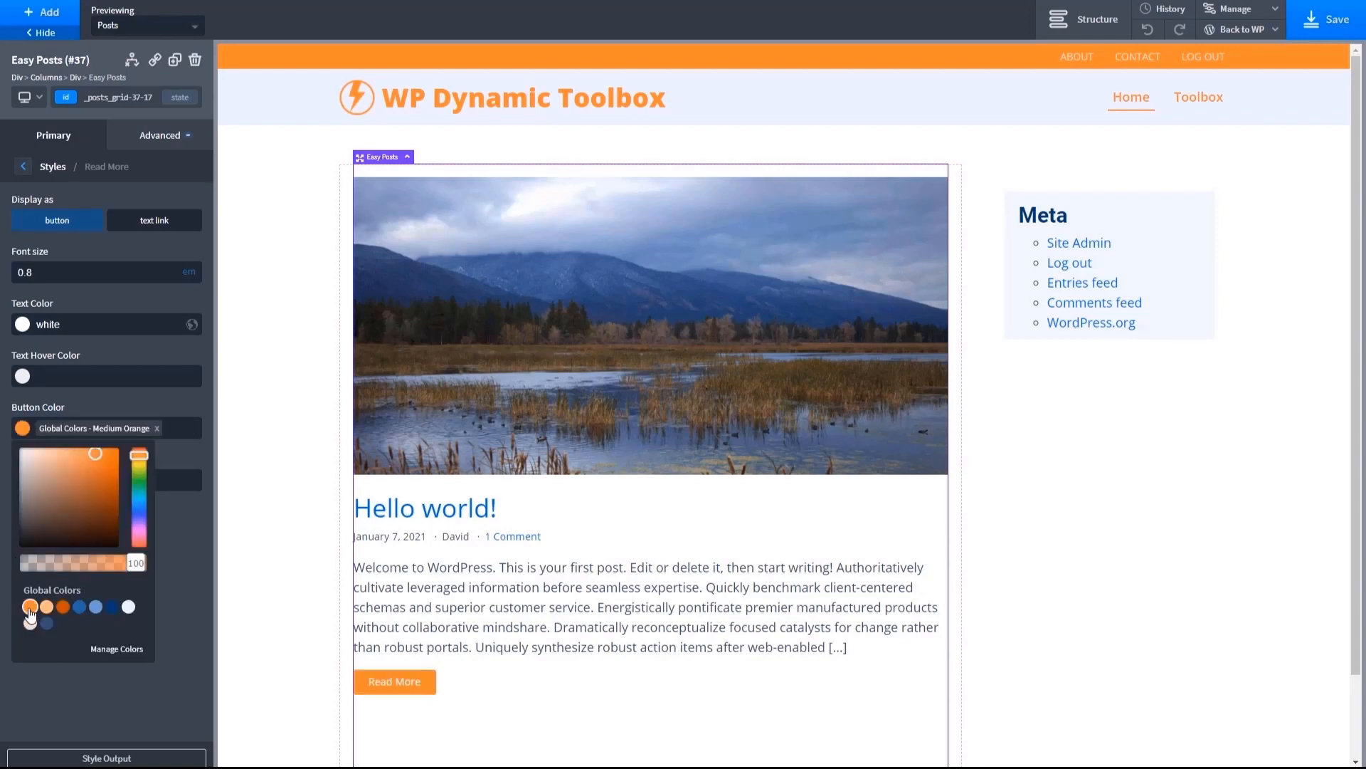
left_click(33, 324)
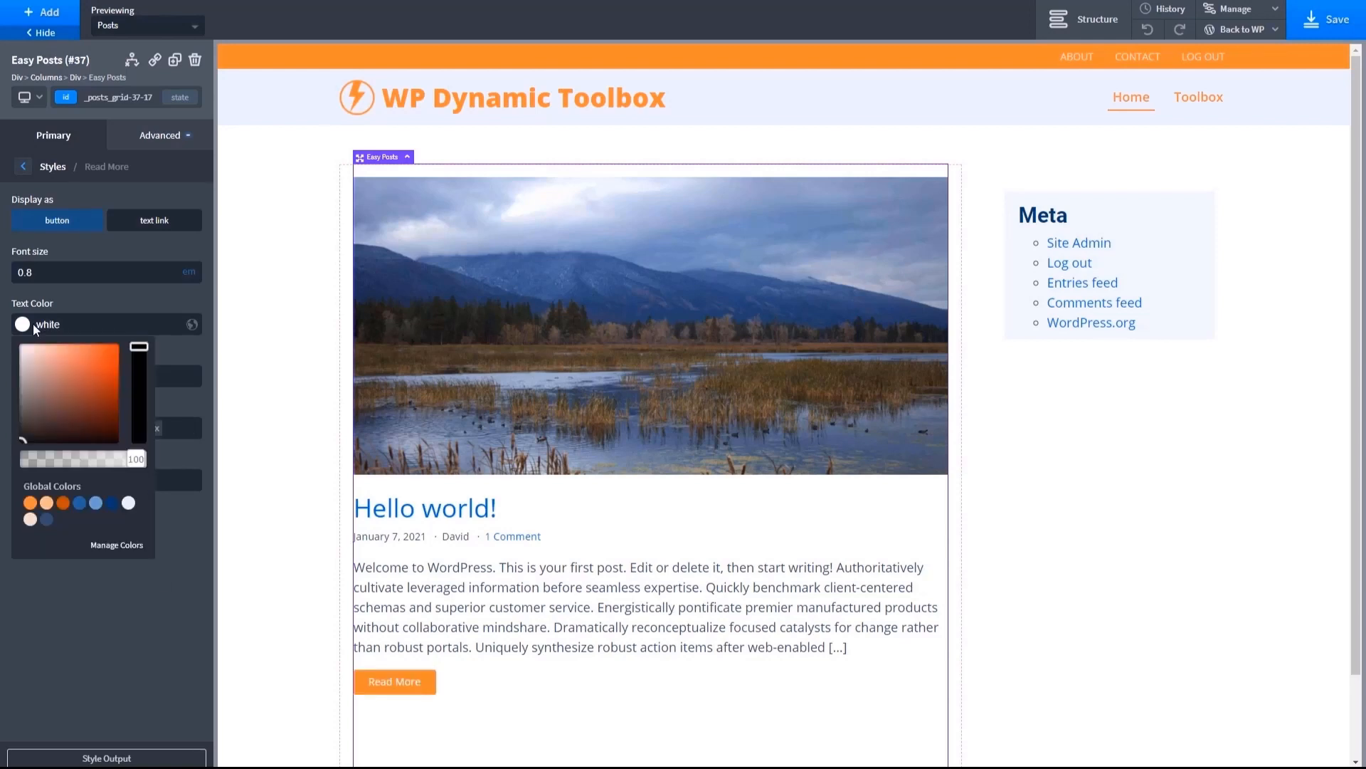
left_click(127, 505)
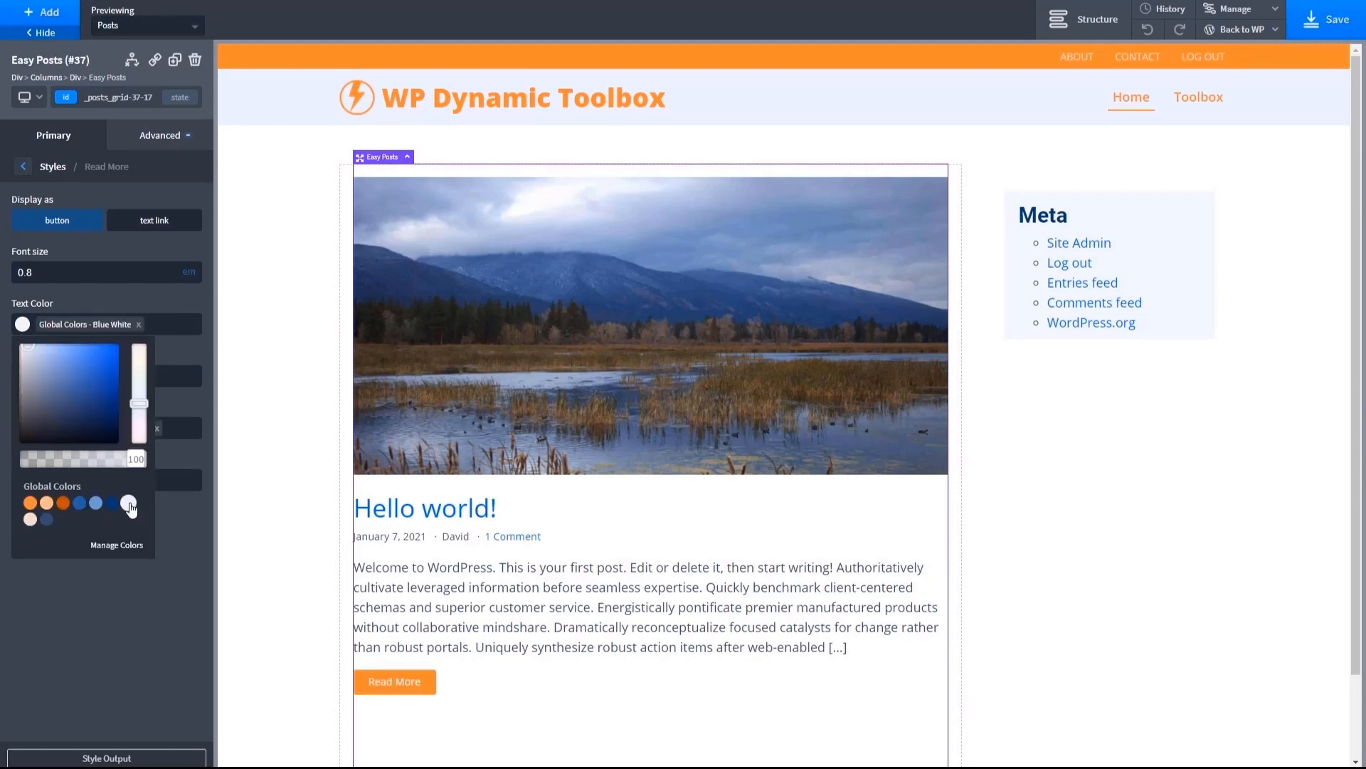
left_click(170, 558)
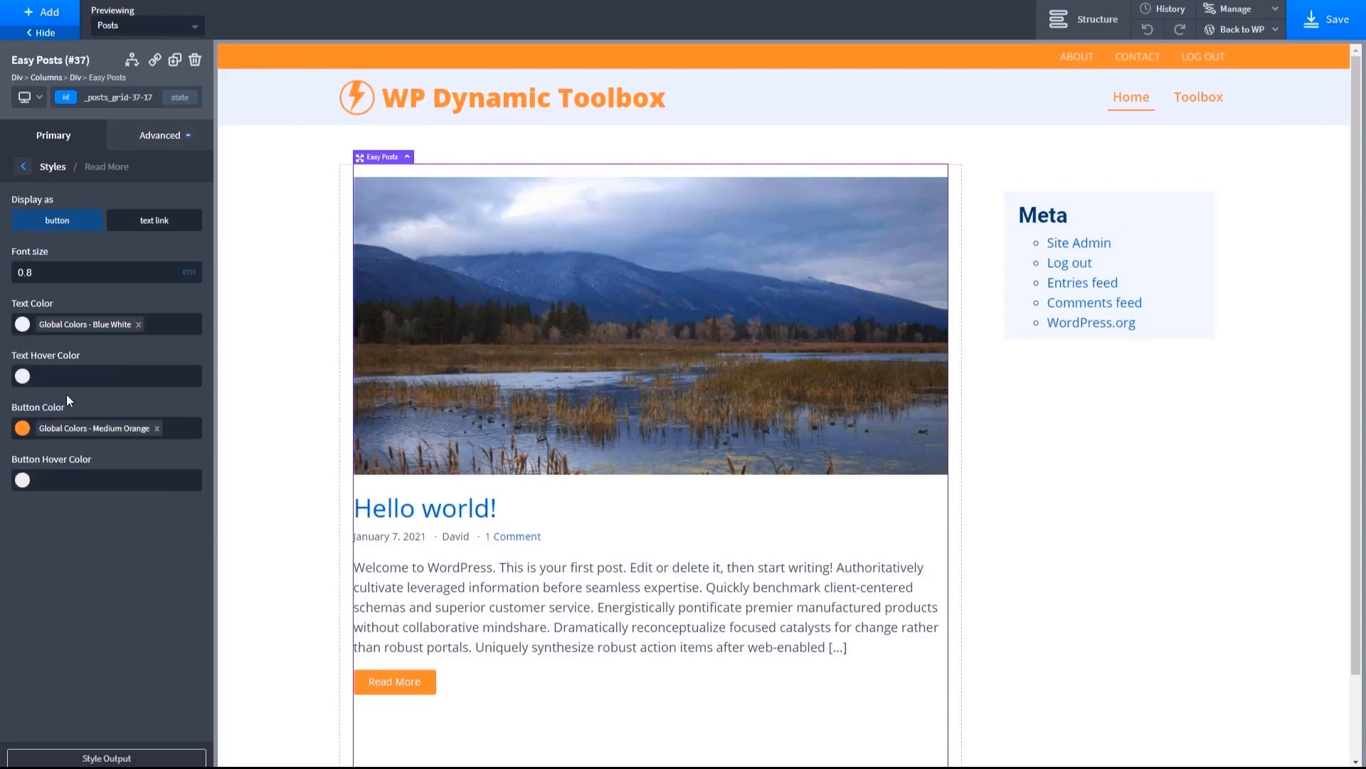
- Set the Read More text hover color to Medium Orange and the button hover color to Light Orange
left_click(22, 376)
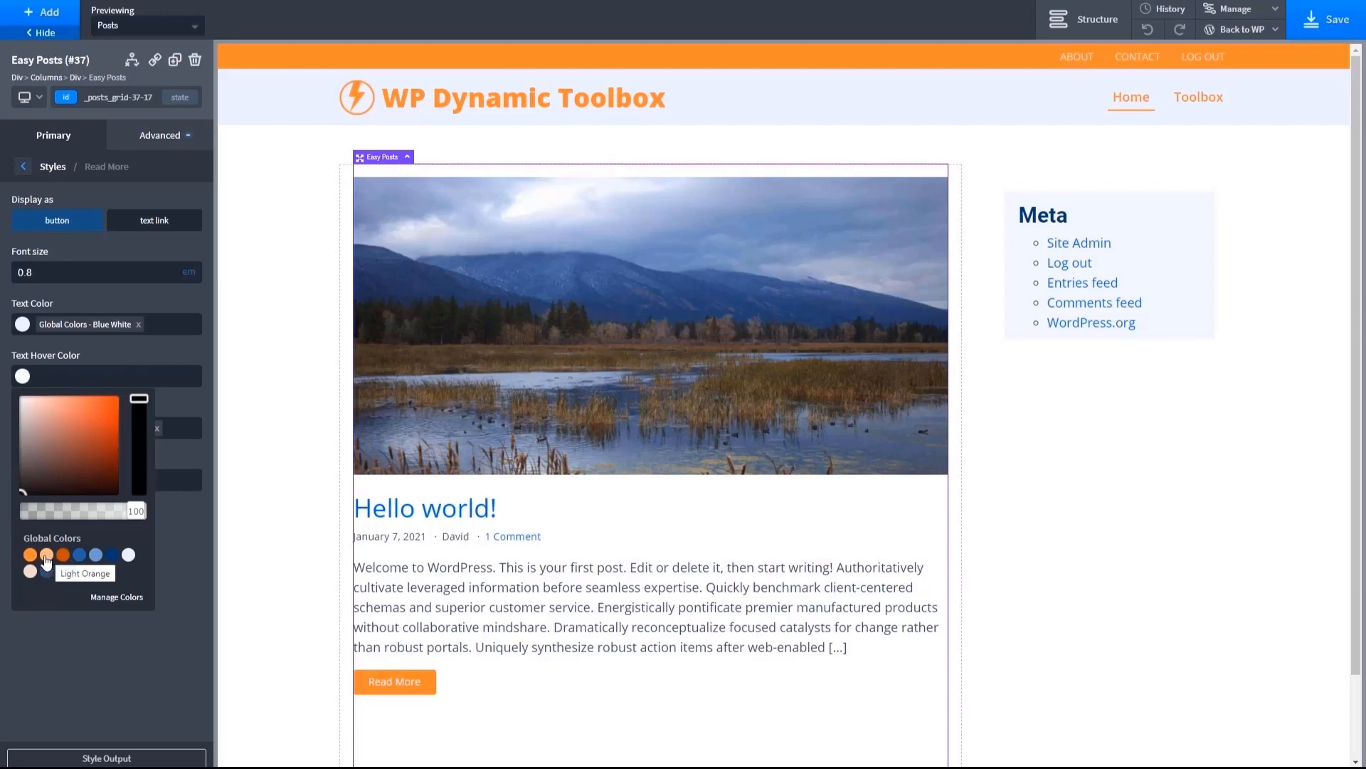
left_click(30, 555)
left_click(184, 576)
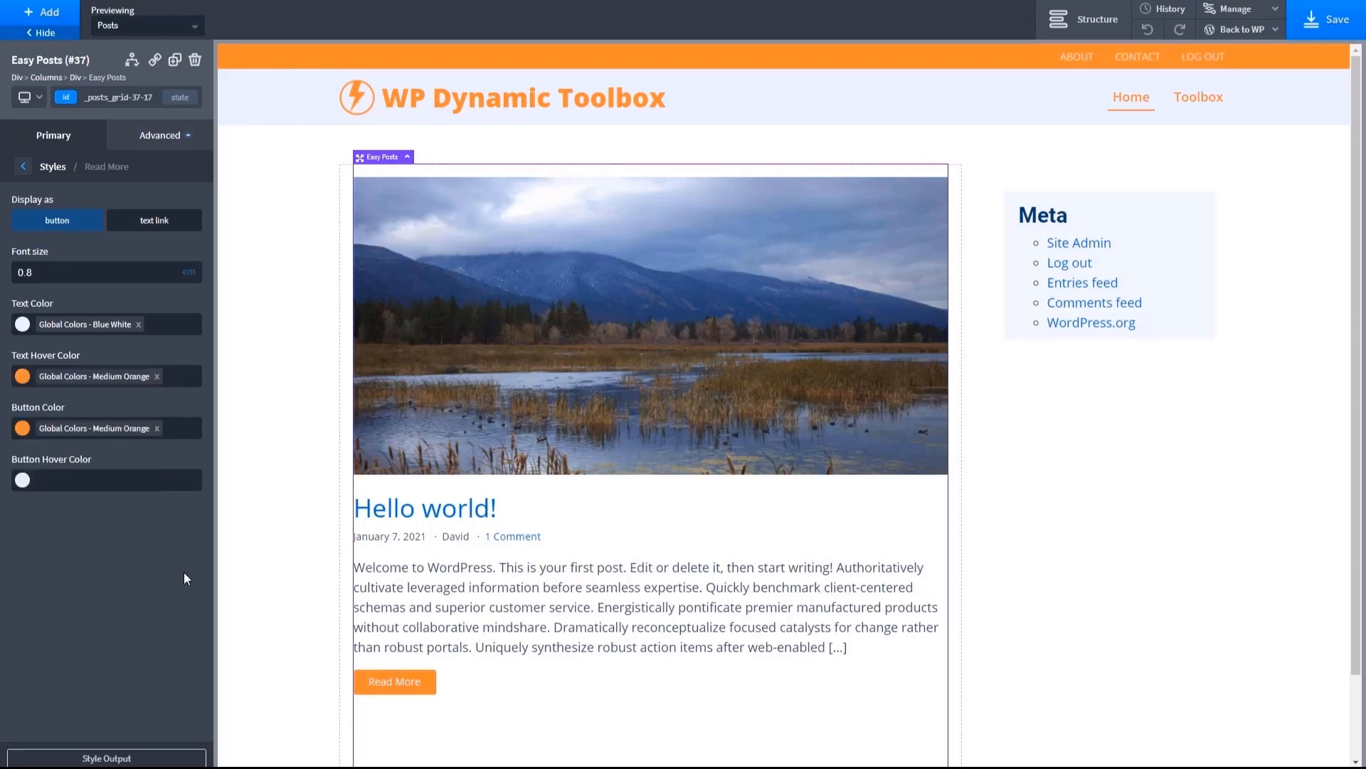
left_click(22, 481)
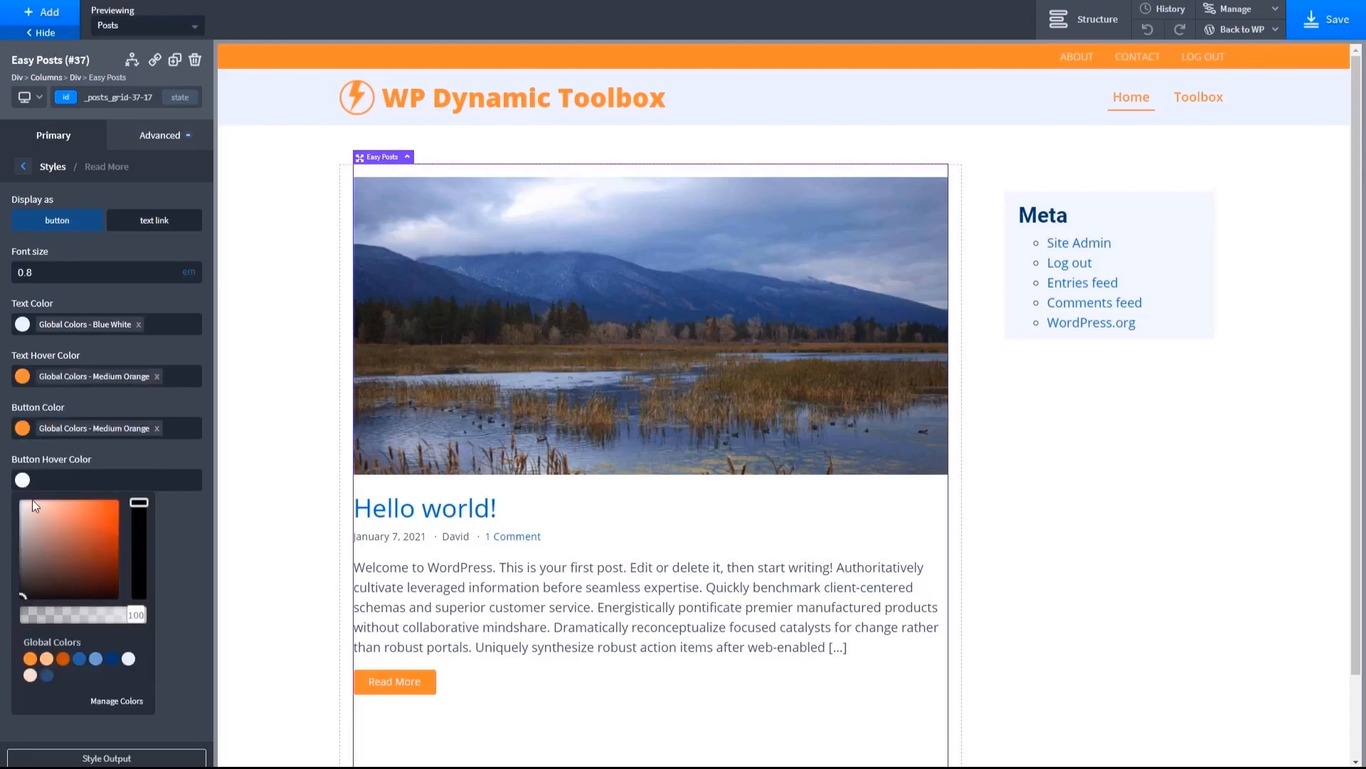
left_click(46, 658)
left_click(179, 669)
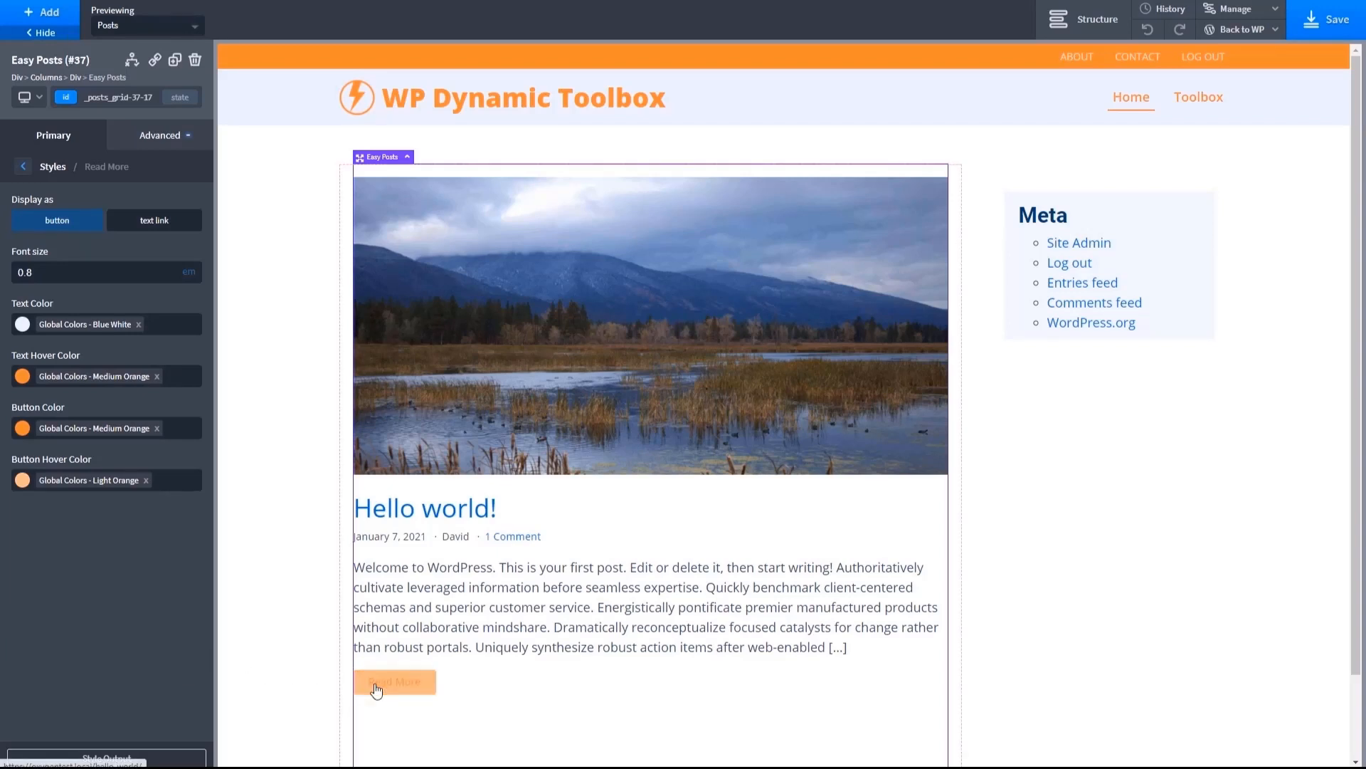
- Change the Read More text hover color to Blue White and the button hover color to Dark Orange
left_click(68, 384)
left_click(156, 376)
left_click(22, 376)
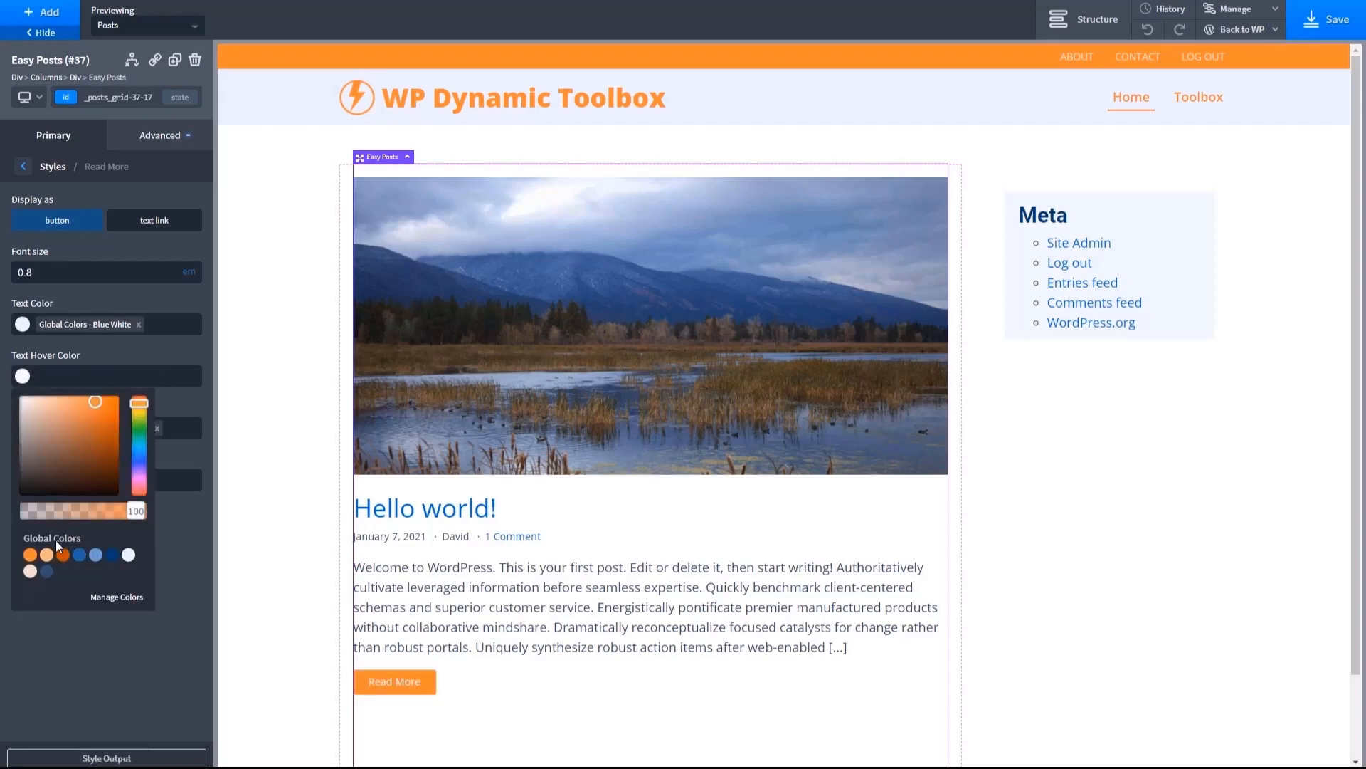
left_click(127, 556)
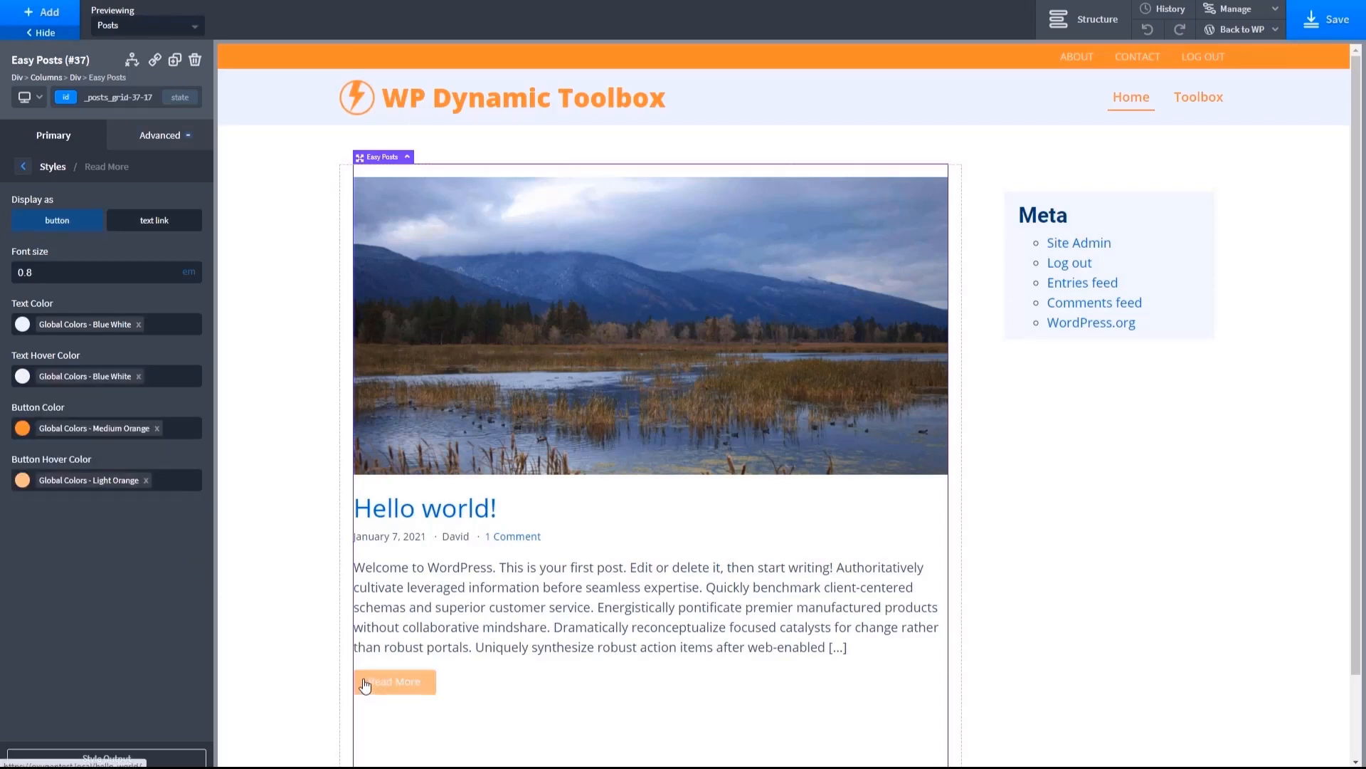
left_click(145, 480)
left_click(22, 481)
left_click(60, 655)
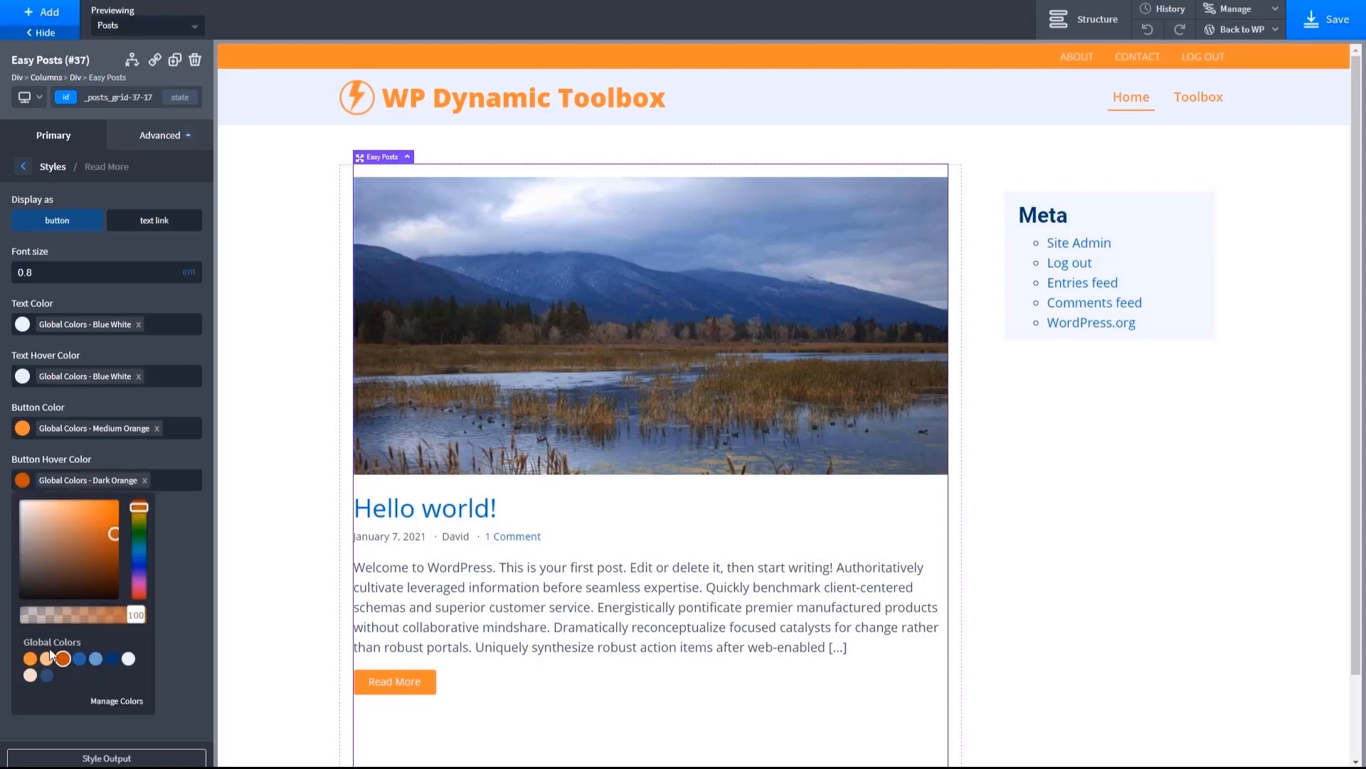
- View the post archive on the site's frontend and examine the Hello world! post's single page down to its comment area
left_click(186, 575)
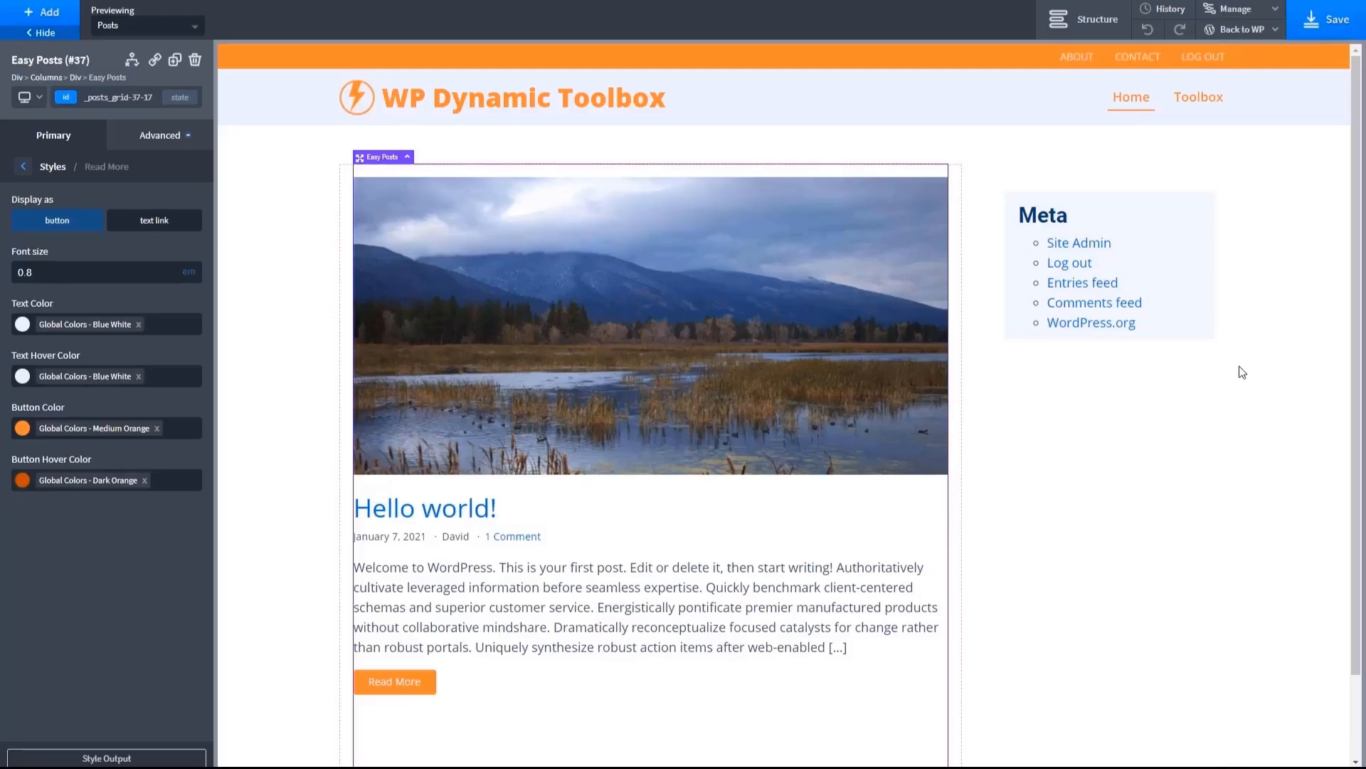
mouse_move(1250, 34)
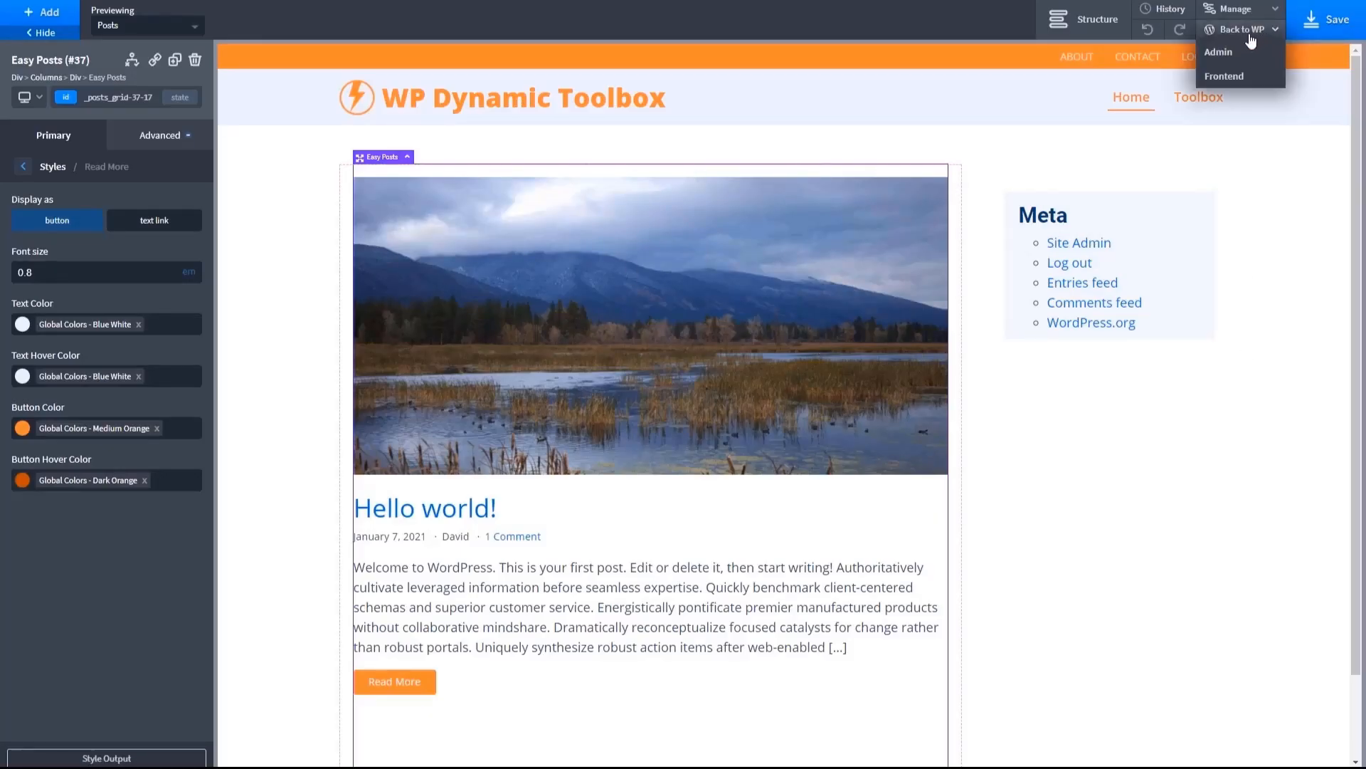
left_click(1219, 77)
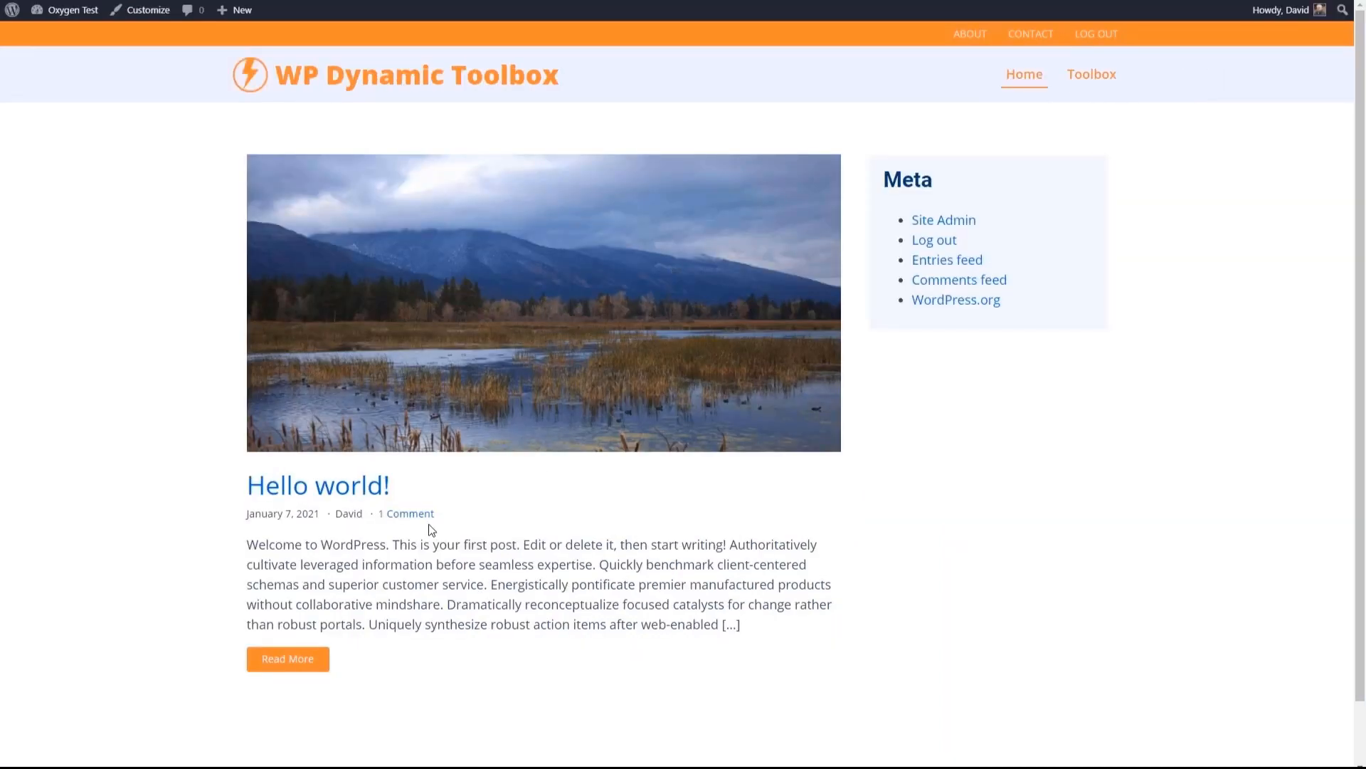
left_click(580, 282)
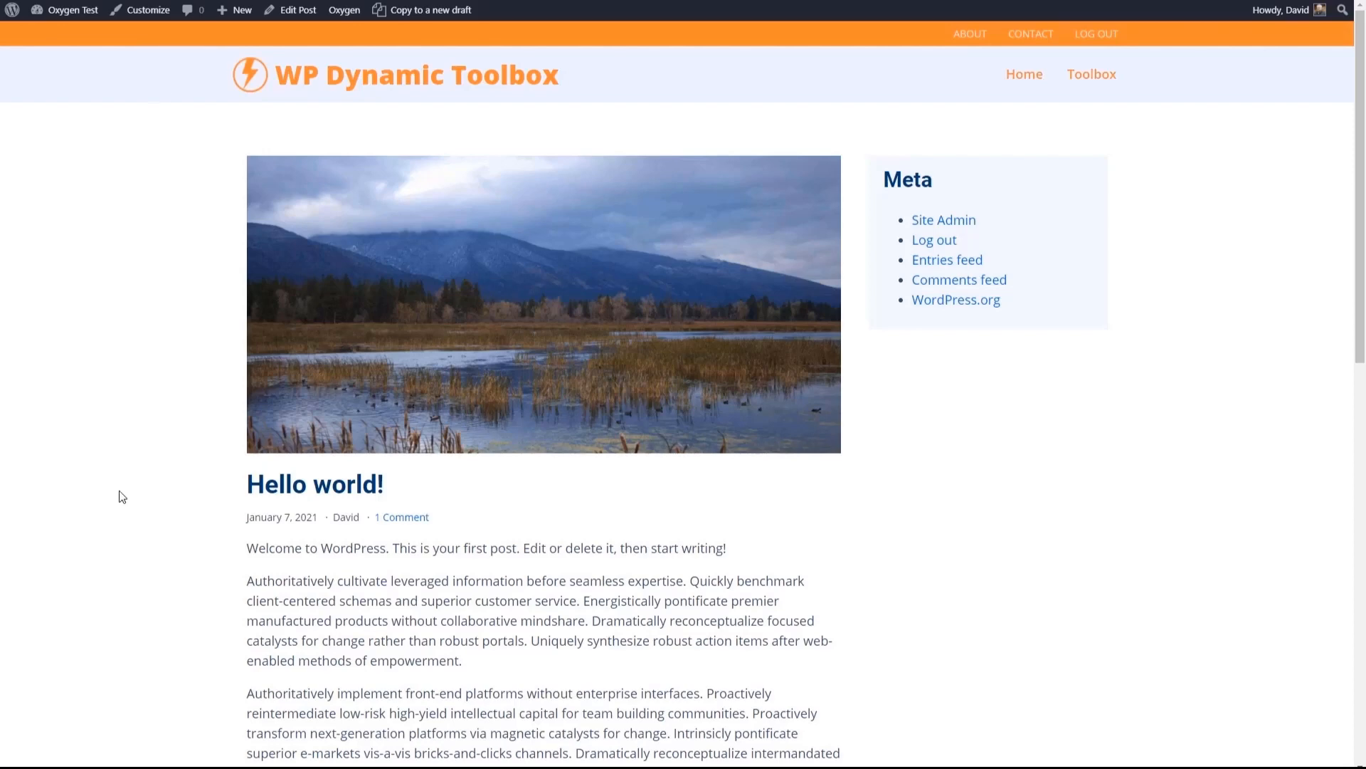
scroll(225, 459, "down", 5)
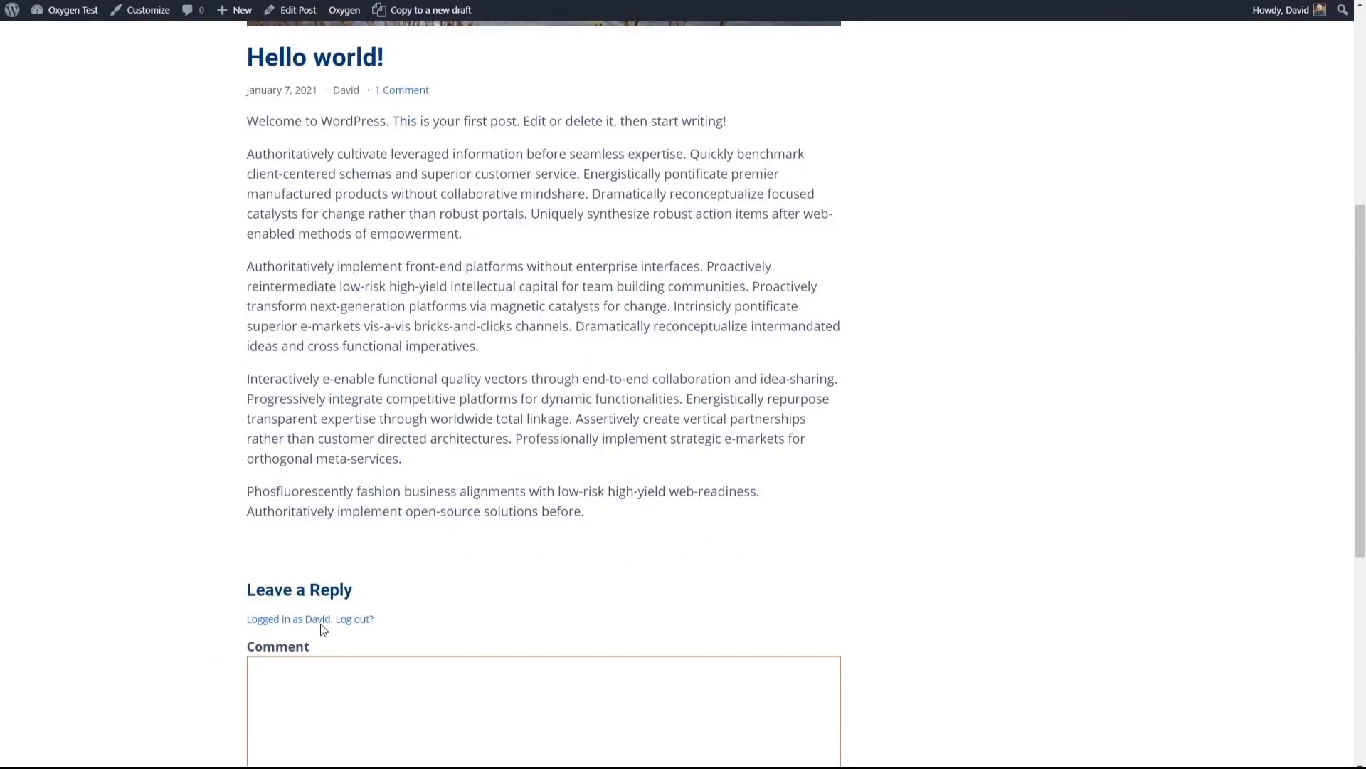
scroll(250, 537, "up", 5)
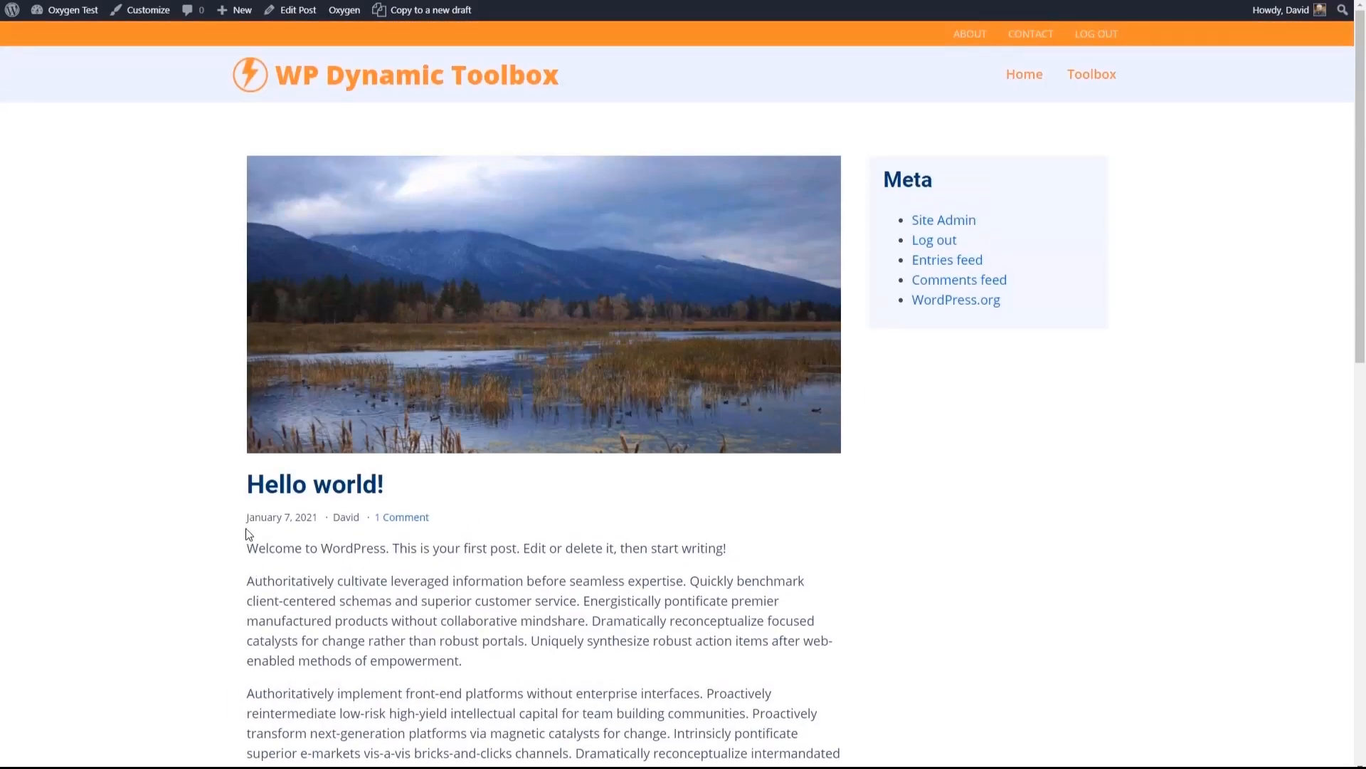
- Copy the Post Single Template to a new draft from the Oxygen templates list and title it Page Single Template
left_click(59, 37)
mouse_move(39, 367)
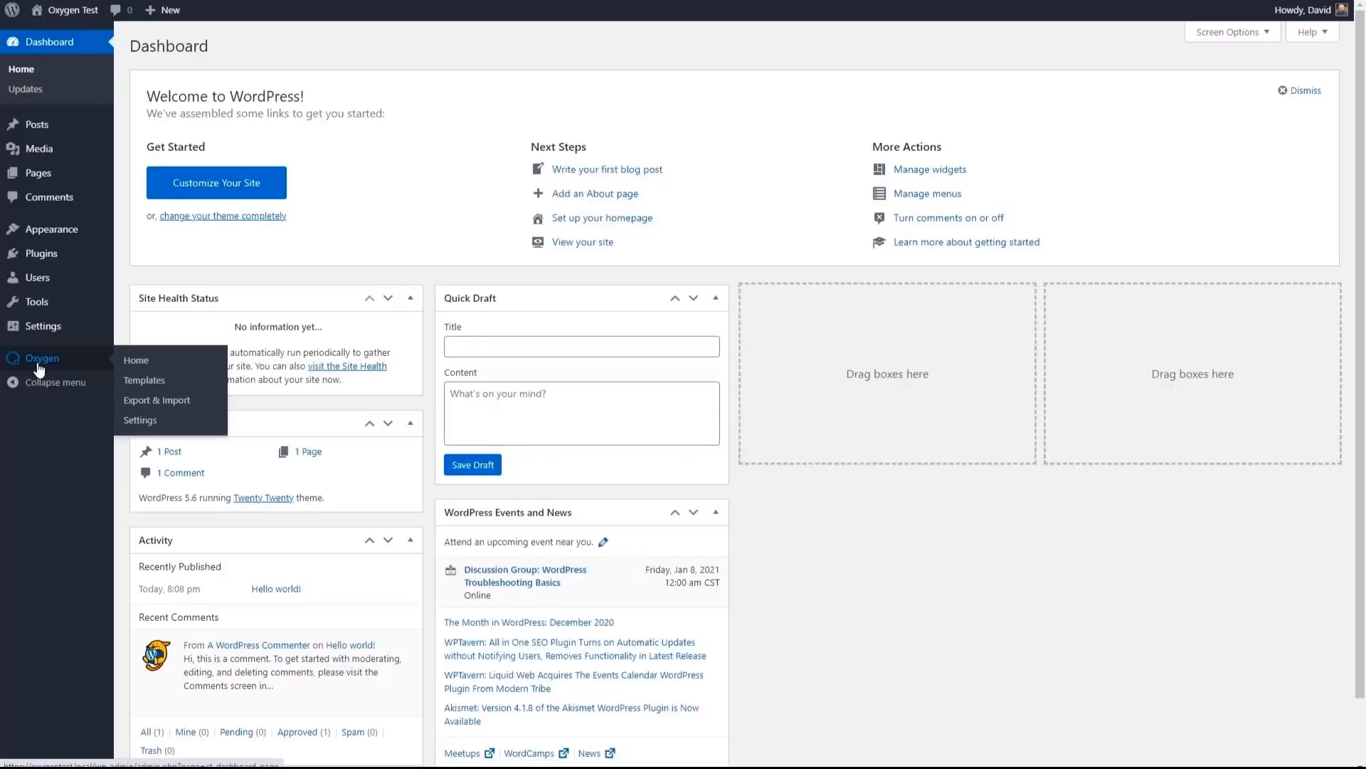
left_click(140, 380)
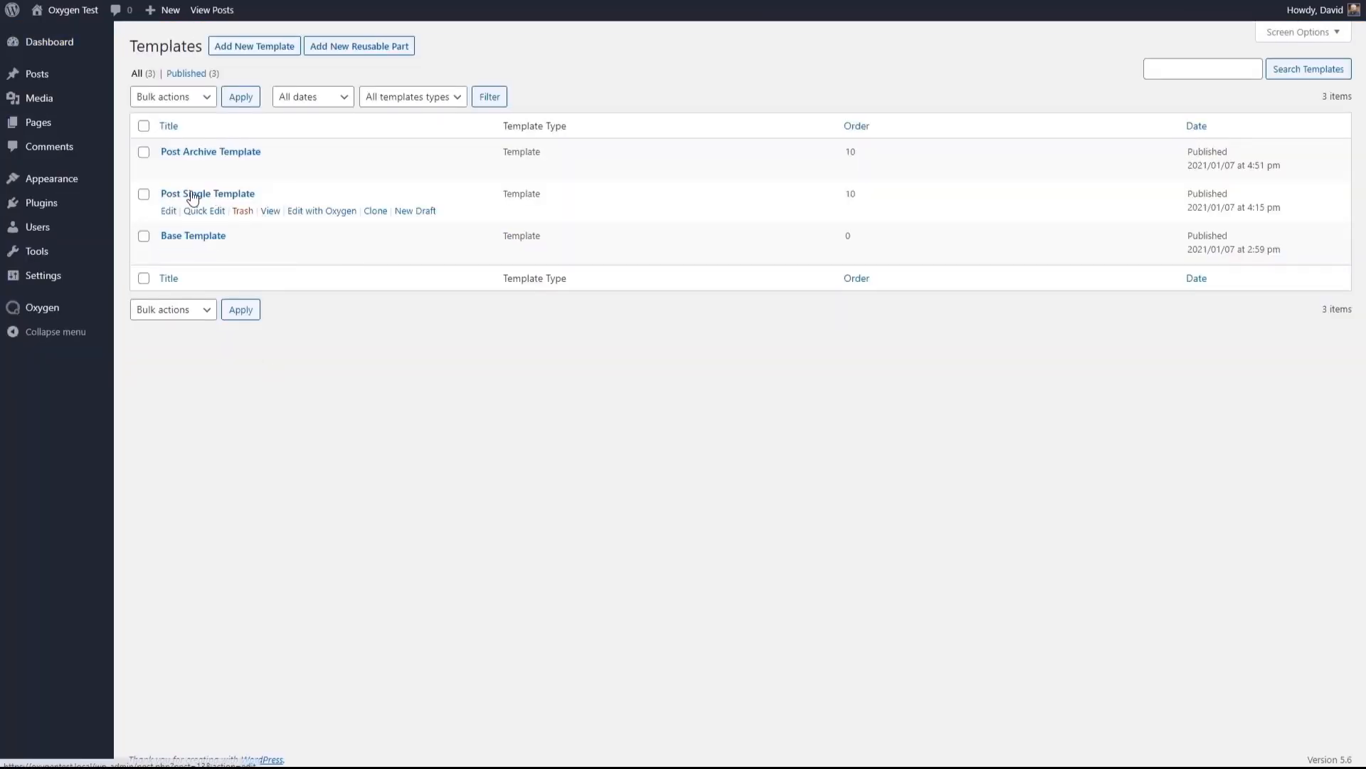
left_click(407, 213)
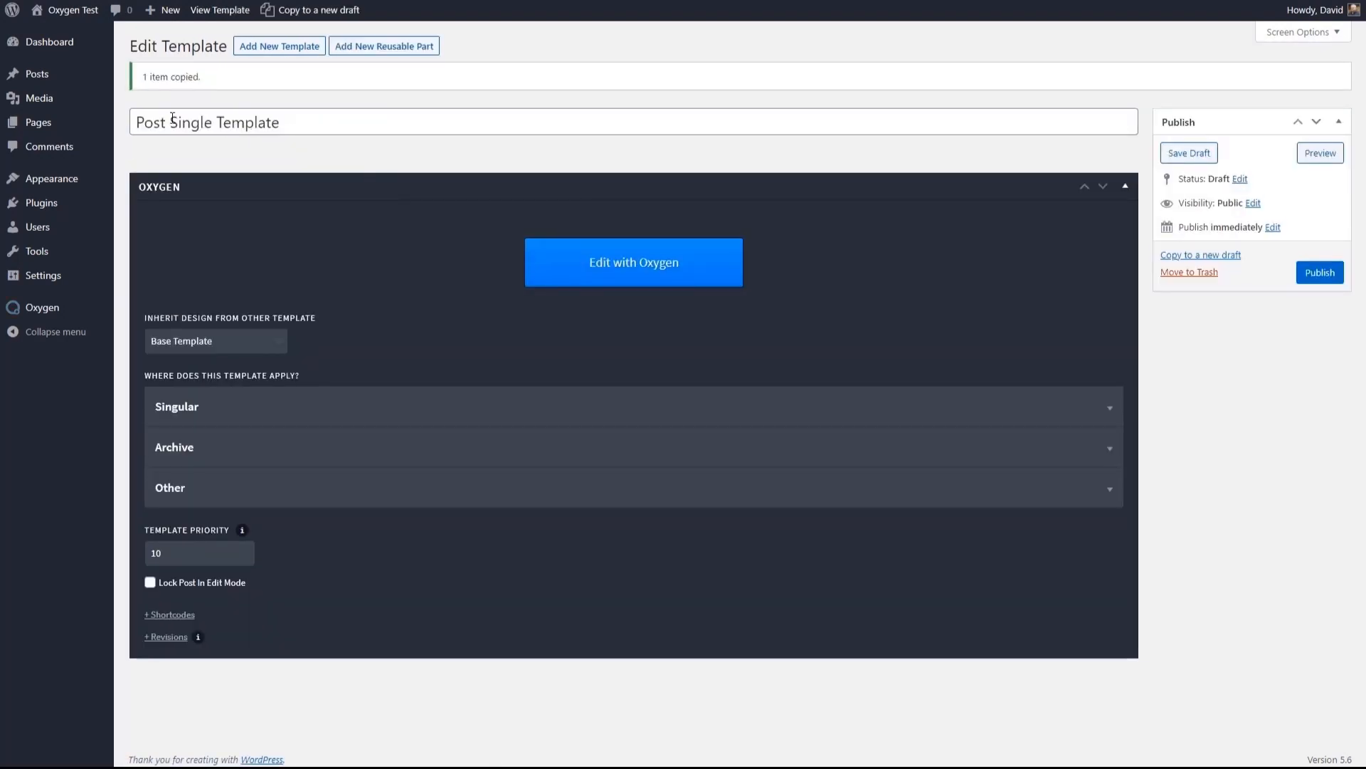
double_click(169, 123)
type("Page")
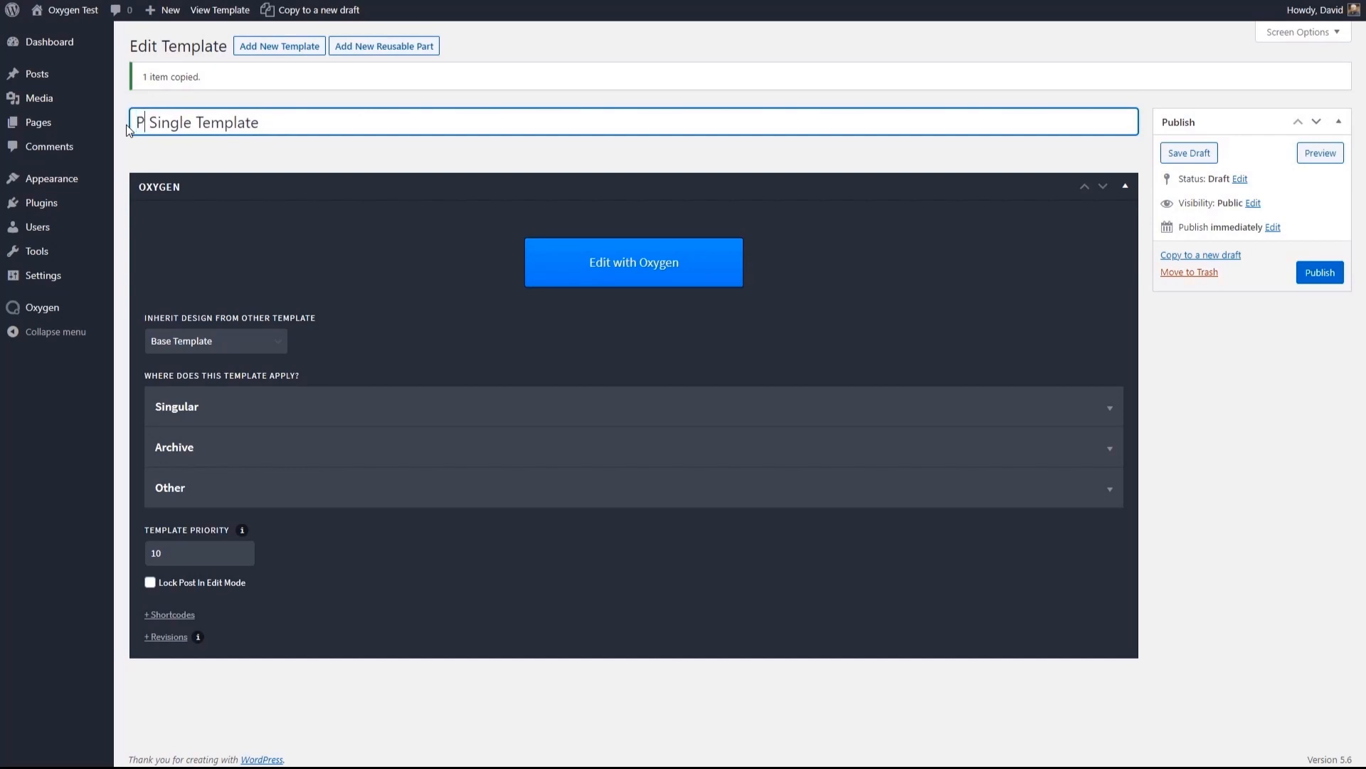
- Apply the new template to singular Pages instead of Posts and publish it
left_click(189, 424)
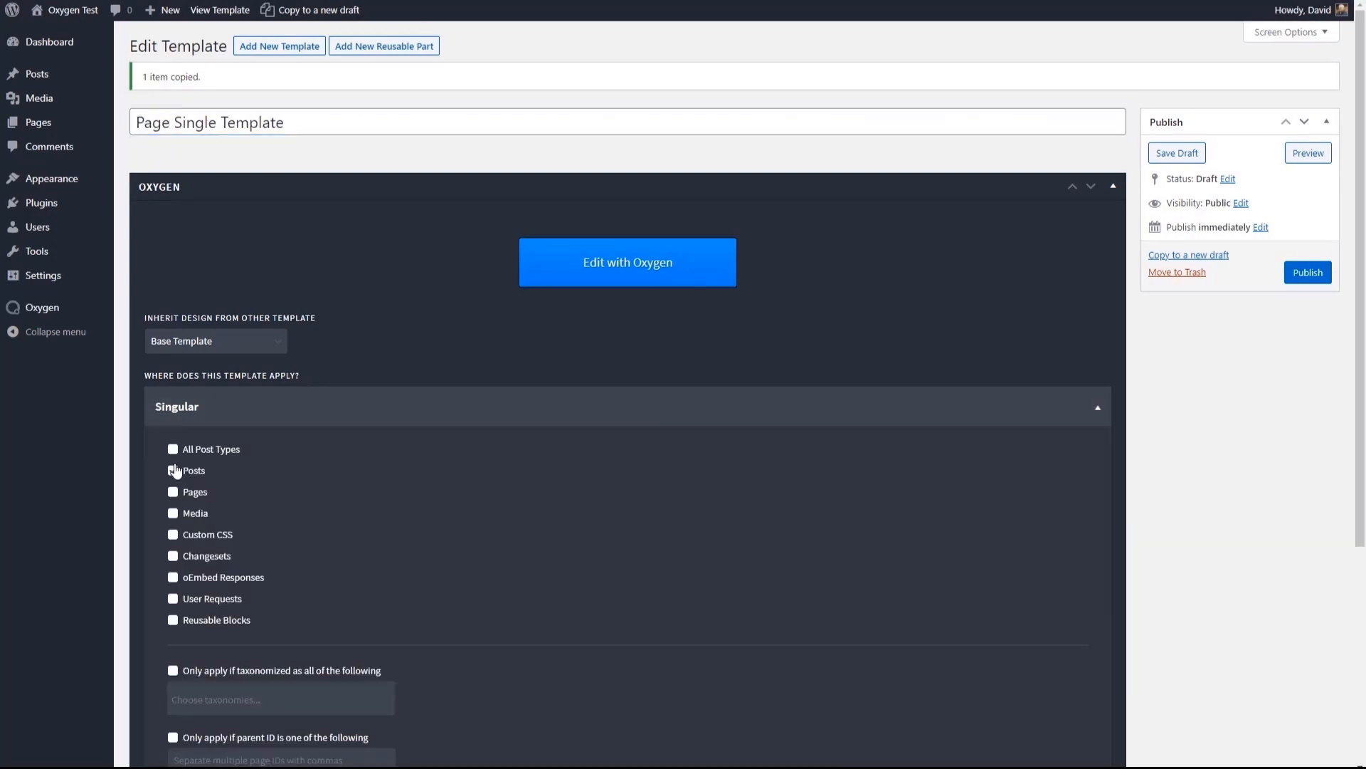
left_click(173, 491)
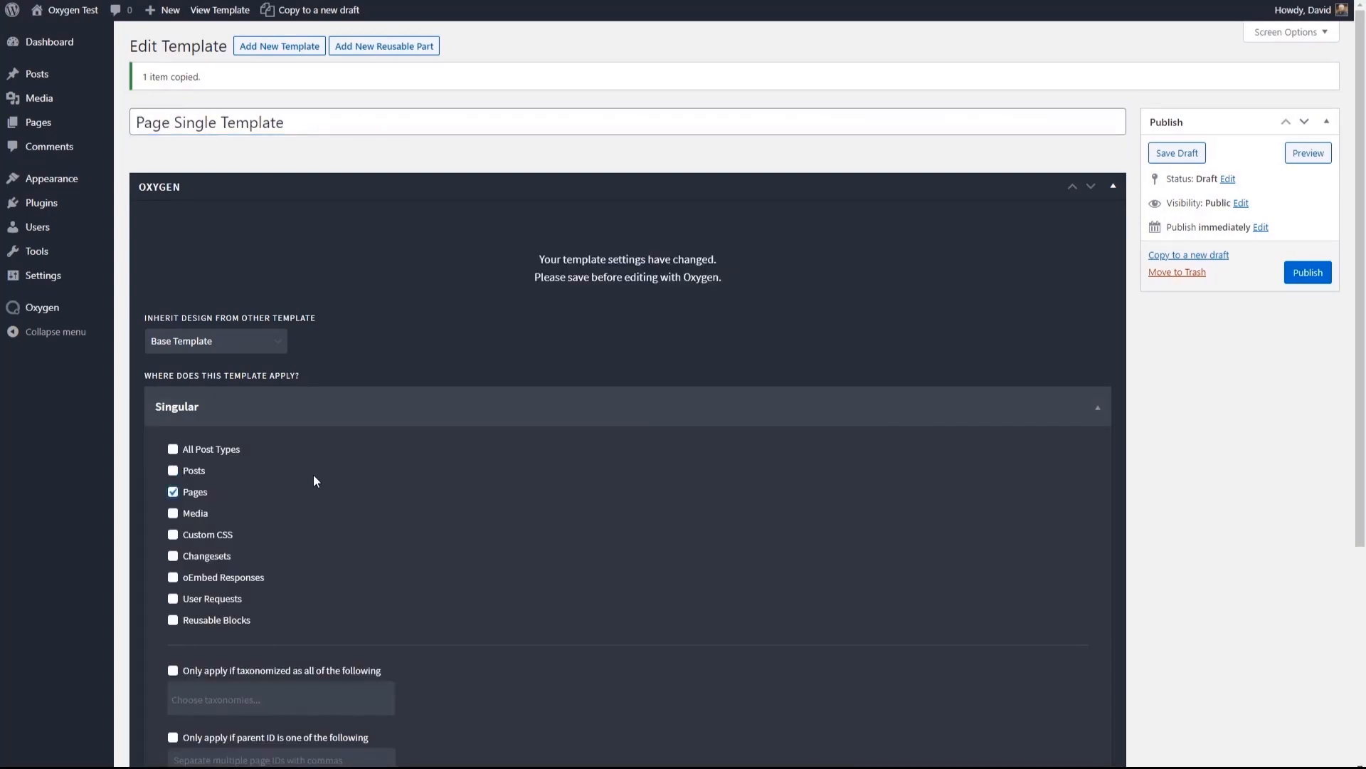
scroll(496, 433, "down", 4)
scroll(517, 413, "up", 4)
left_click(1308, 272)
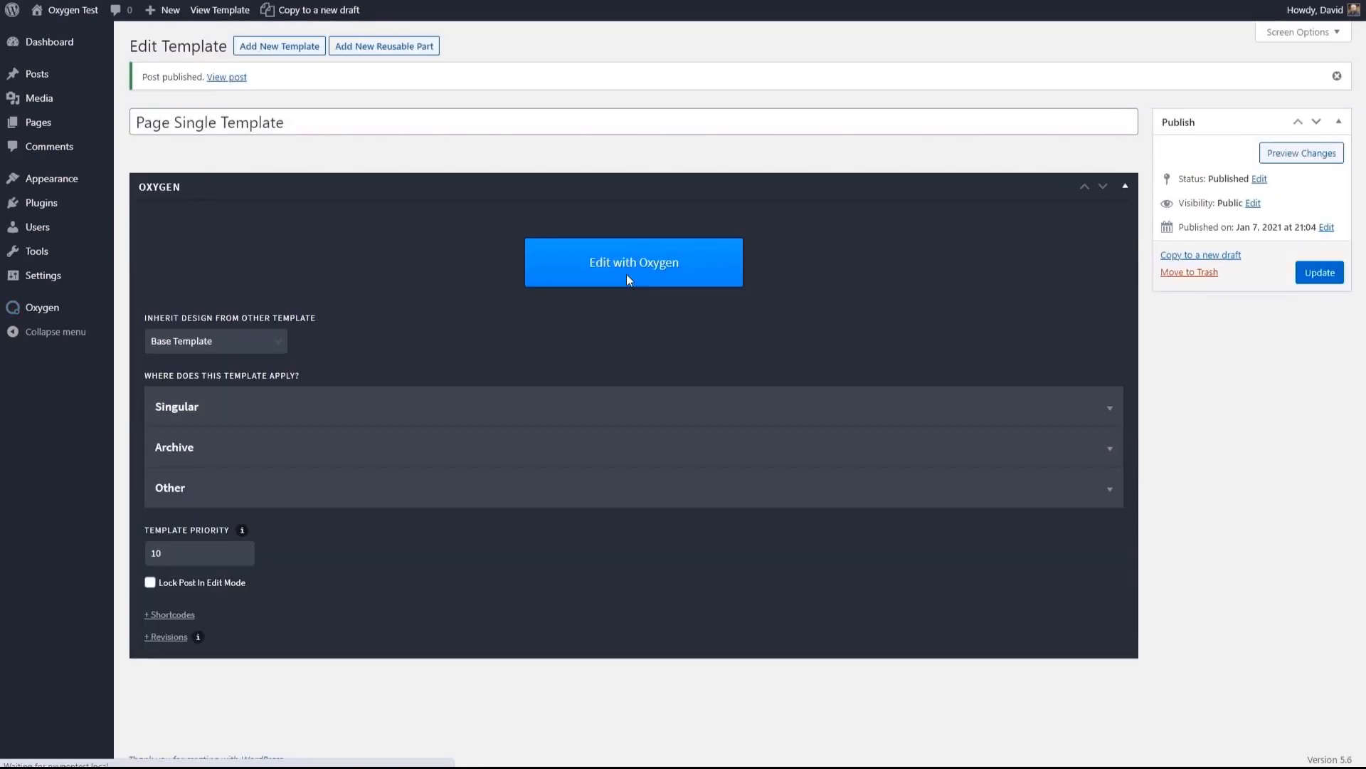
- Open the Page Single Template in the Oxygen builder and delete its Post Meta Div and Featured Image
left_click(627, 278)
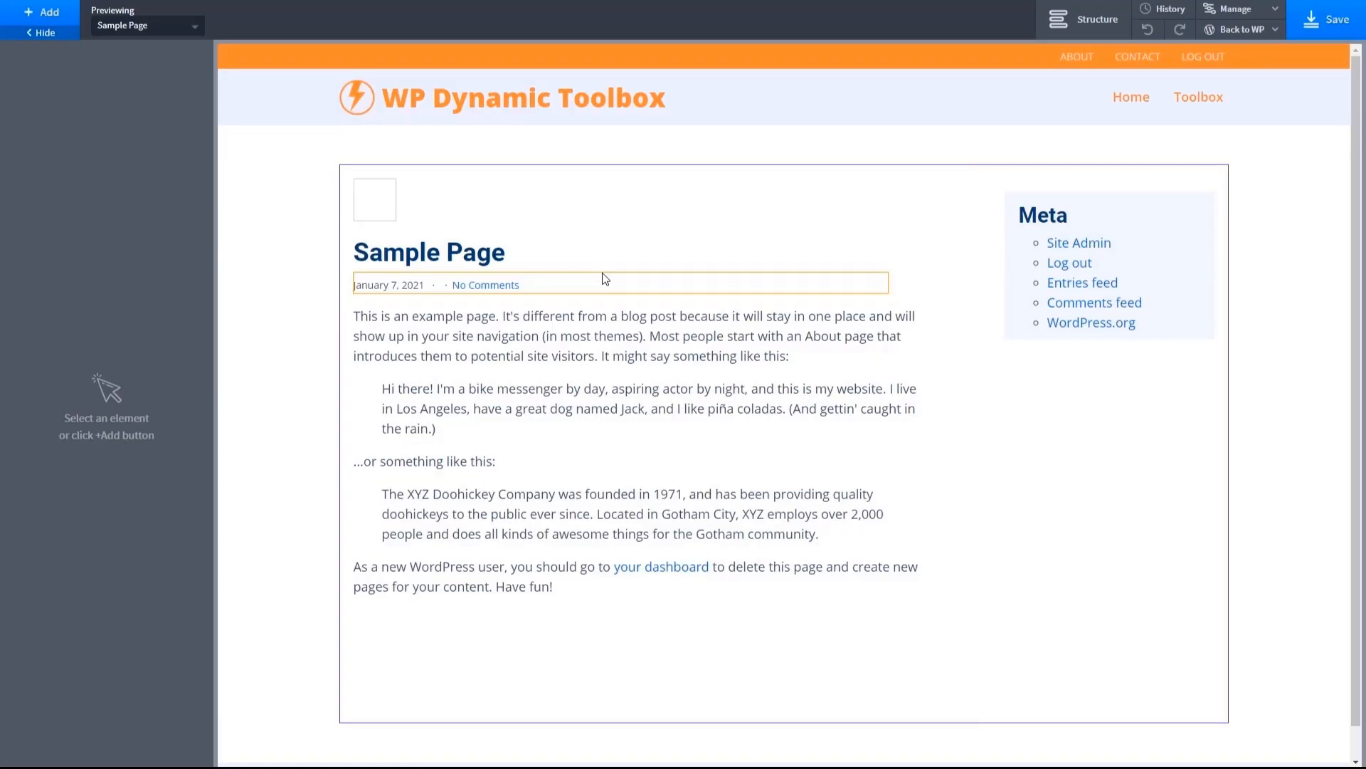
left_click(605, 277)
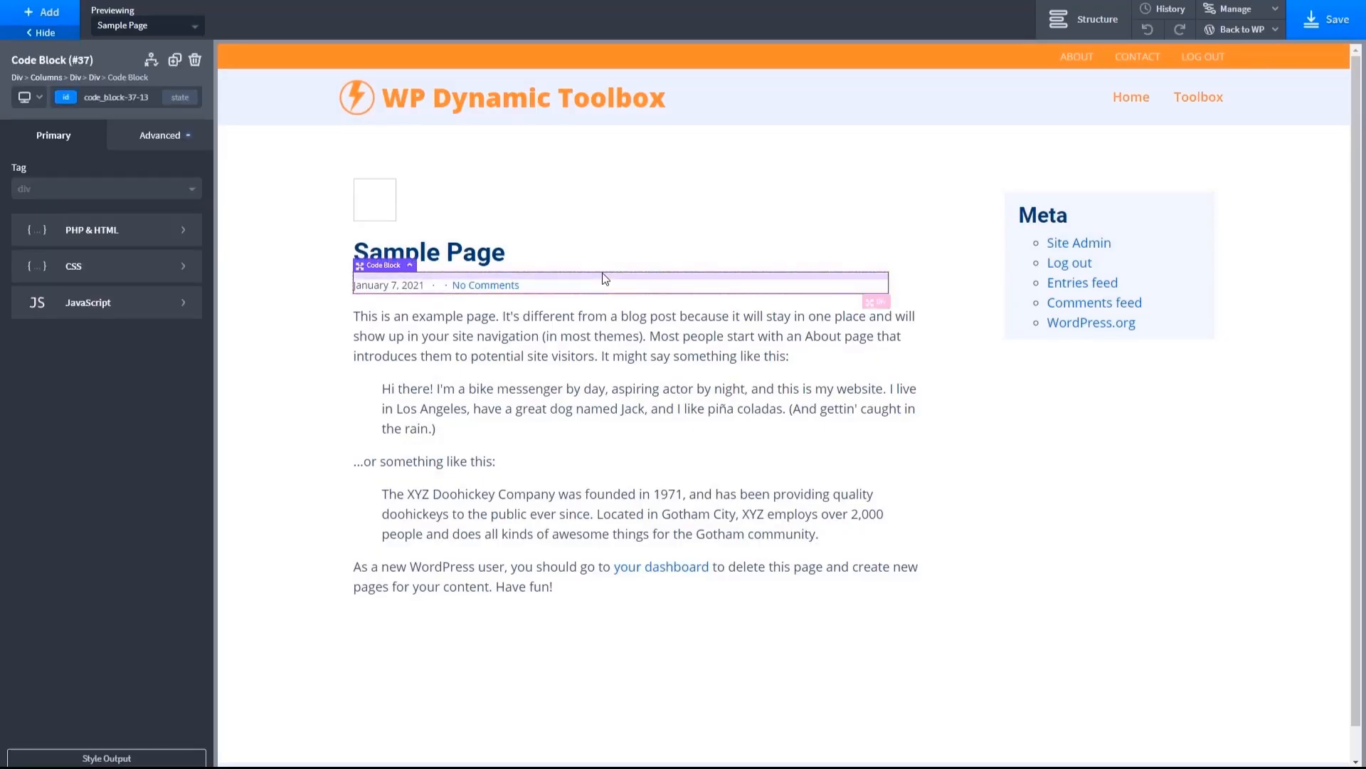
left_click(1083, 20)
left_click(1259, 246)
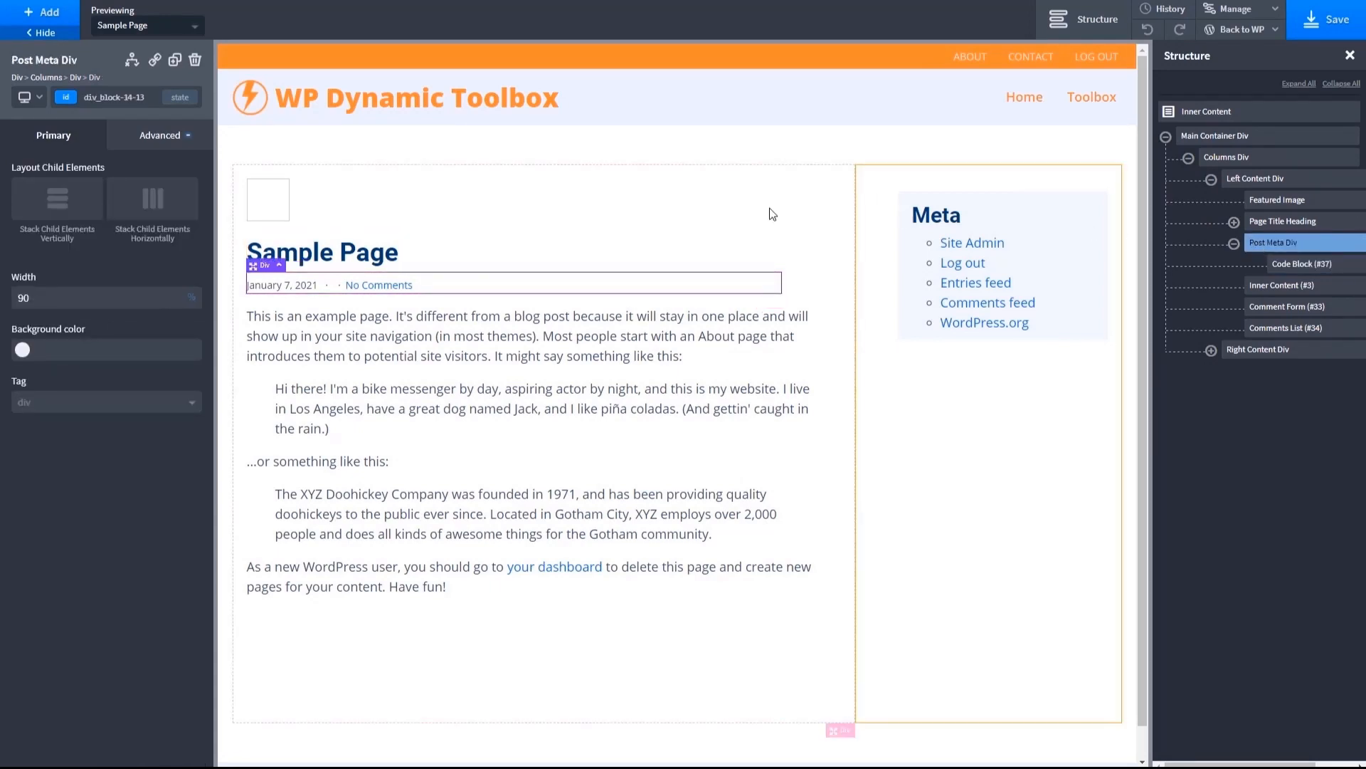
left_click(194, 63)
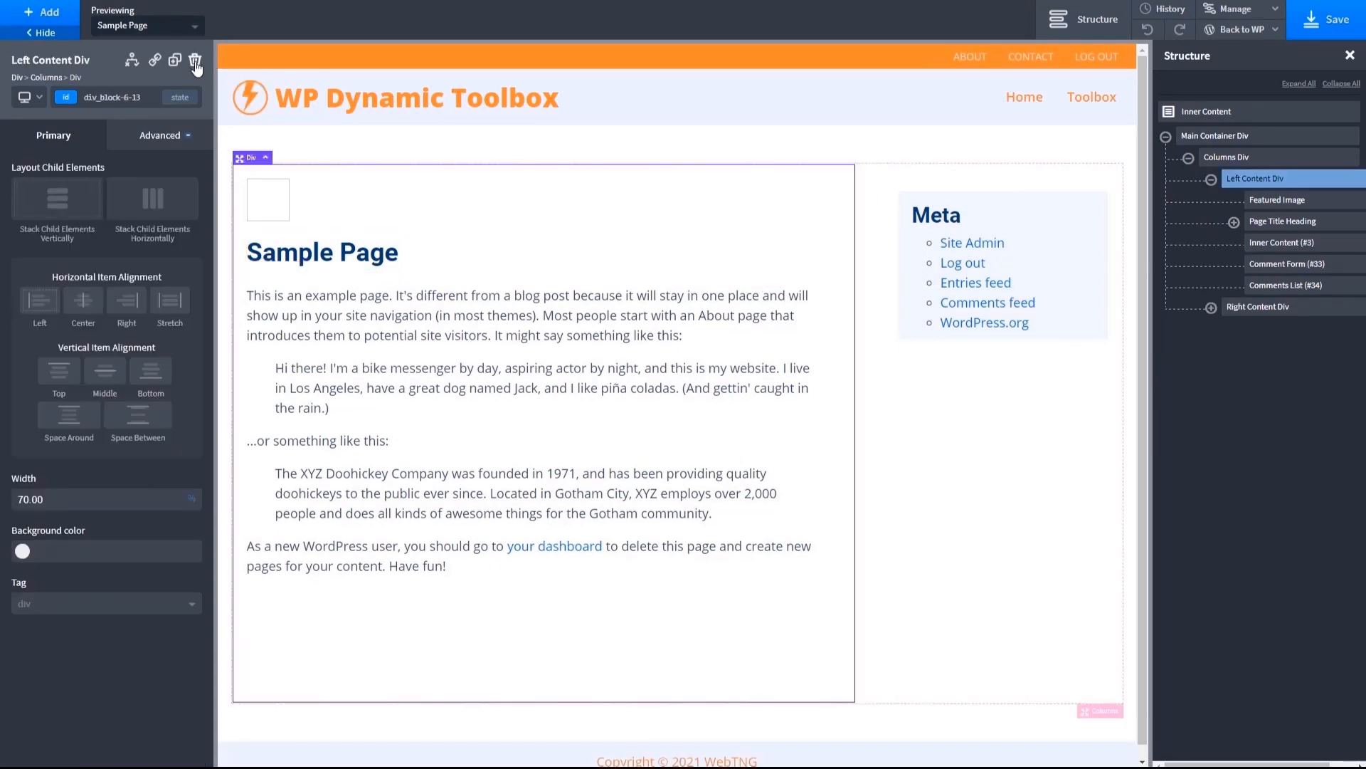
left_click(280, 199)
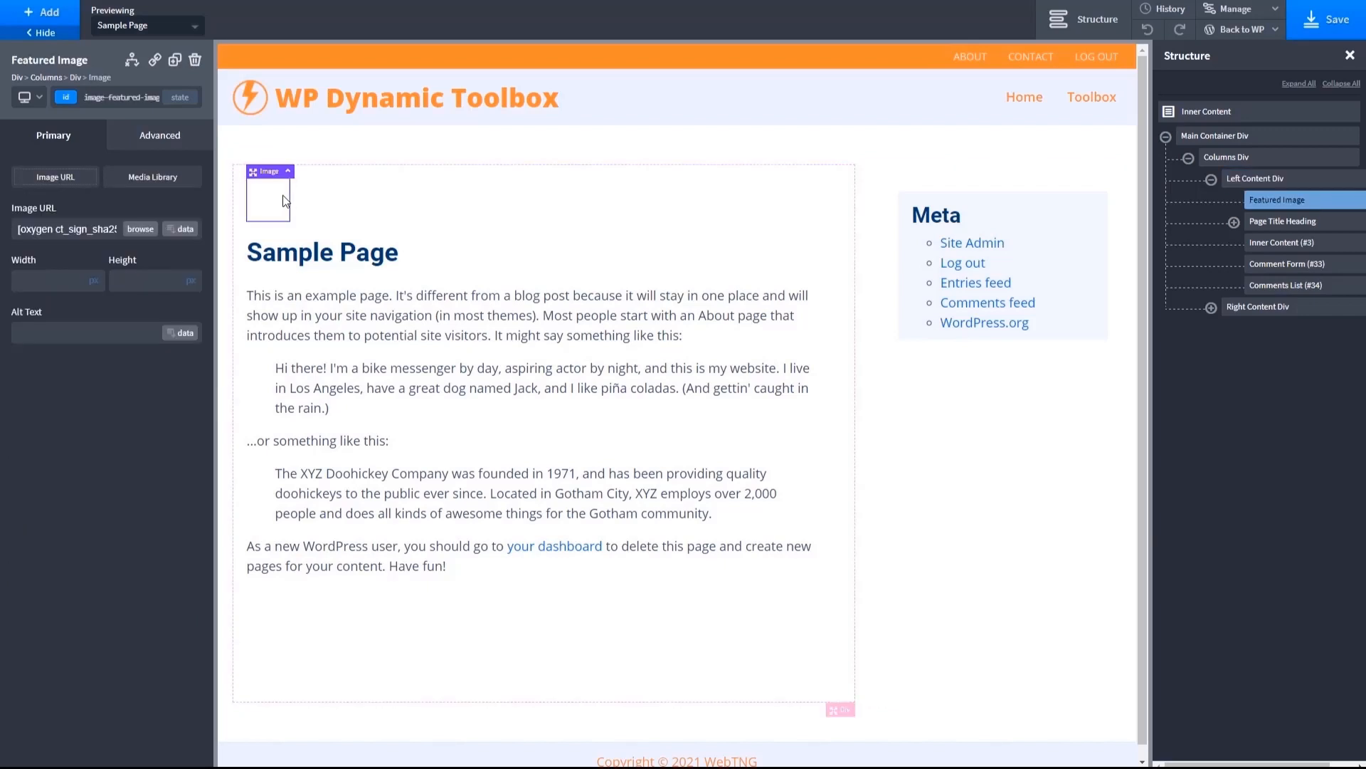
left_click(195, 62)
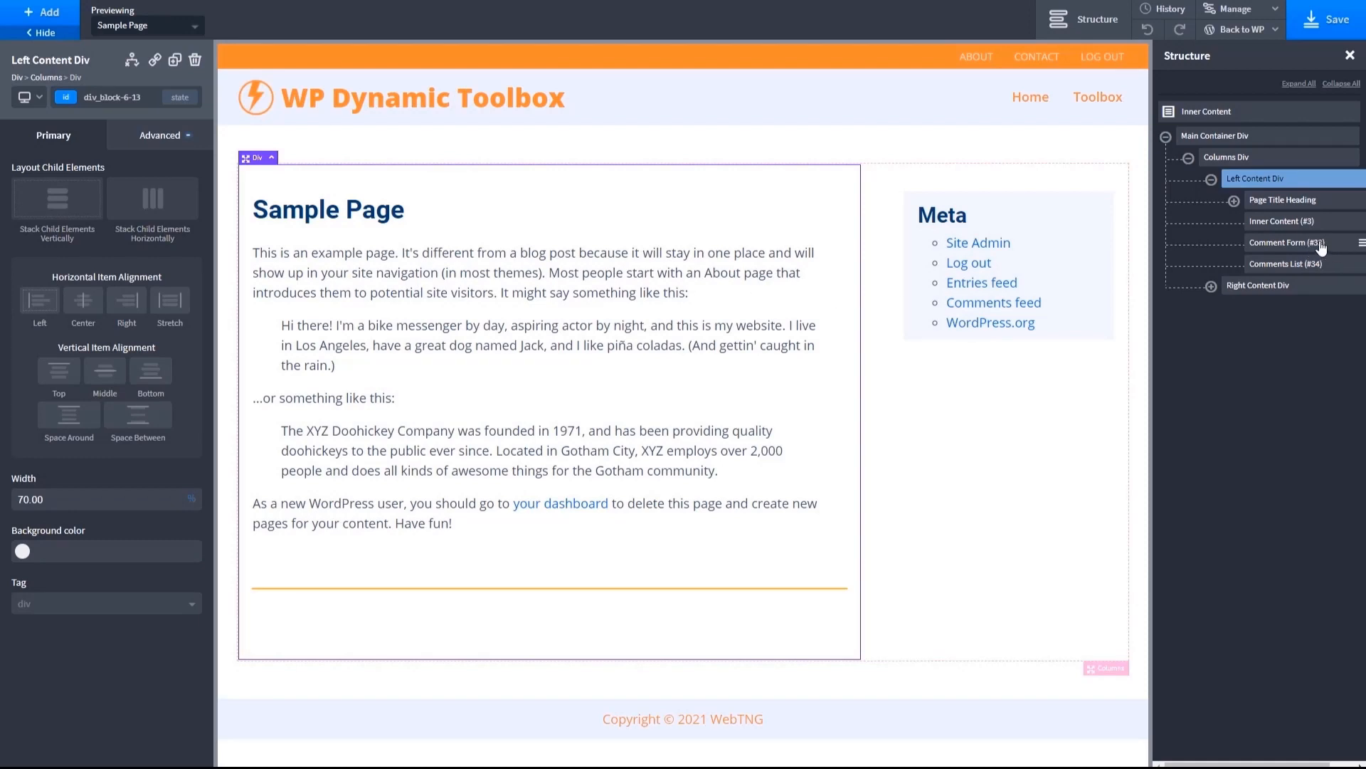
- Delete the Comment Form and the Comments List from the Left Content Div and save the template
left_click(1287, 243)
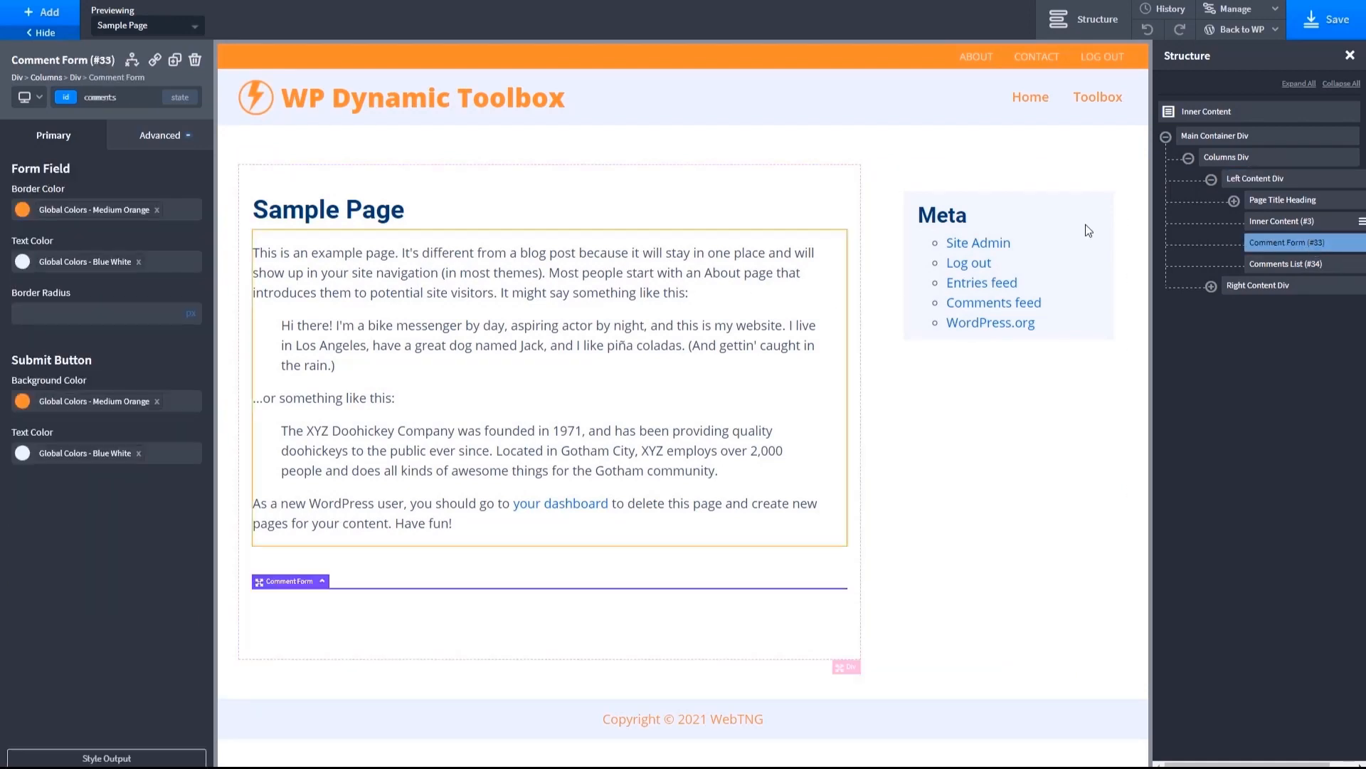
left_click(194, 61)
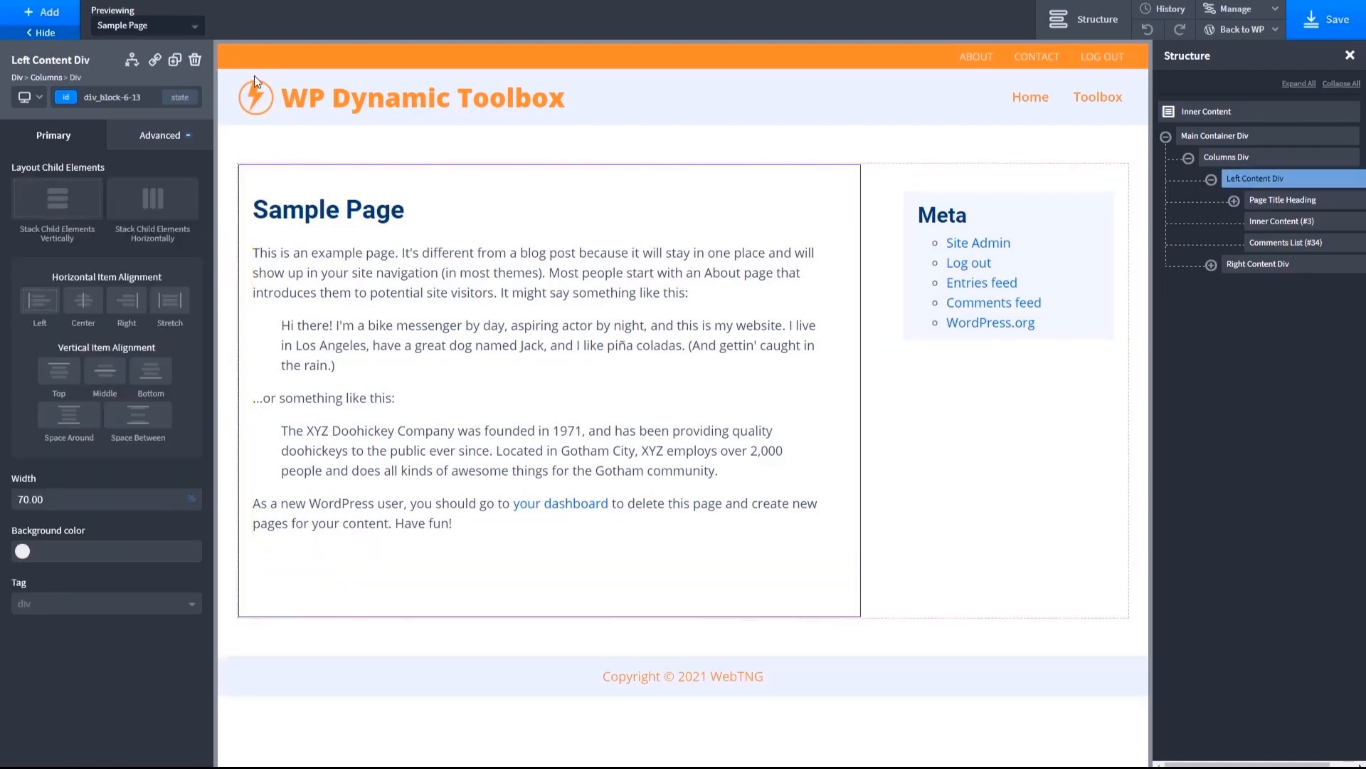
left_click(1266, 246)
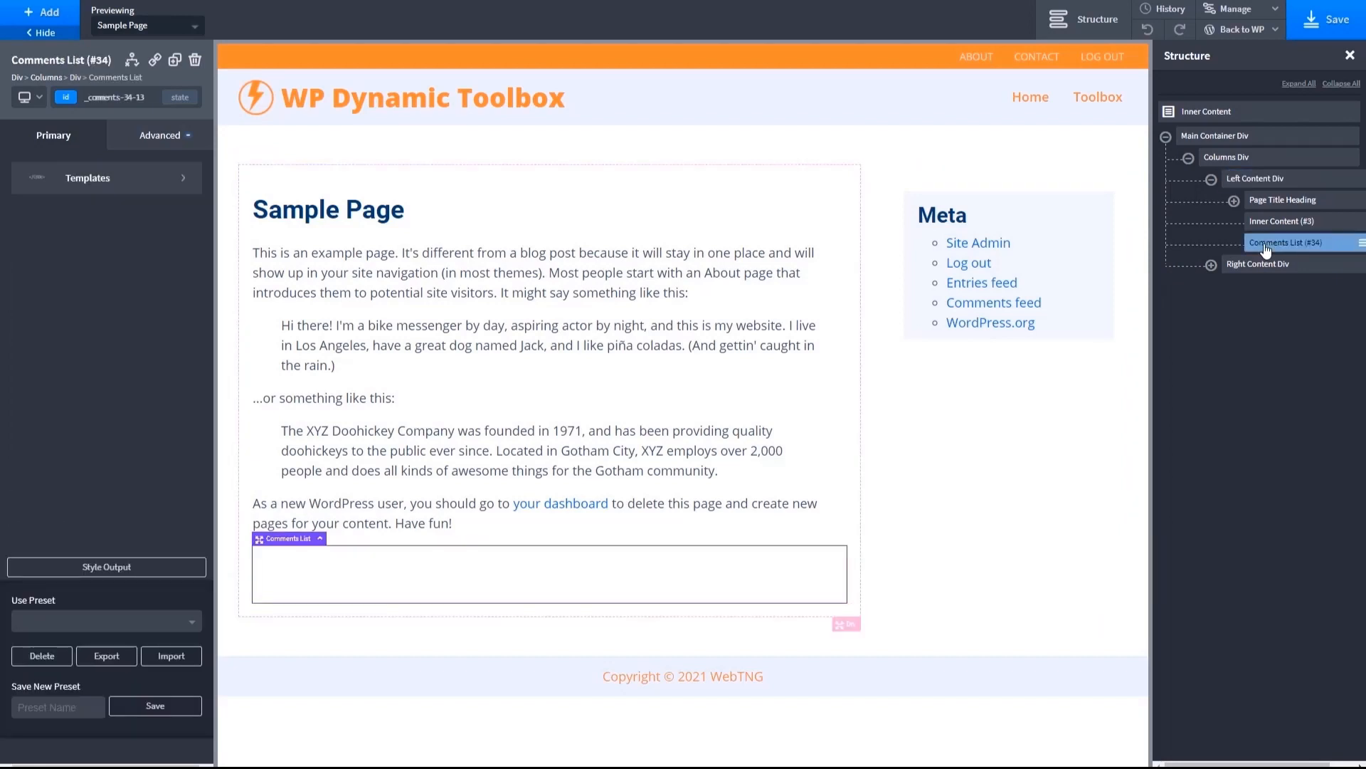
left_click(195, 61)
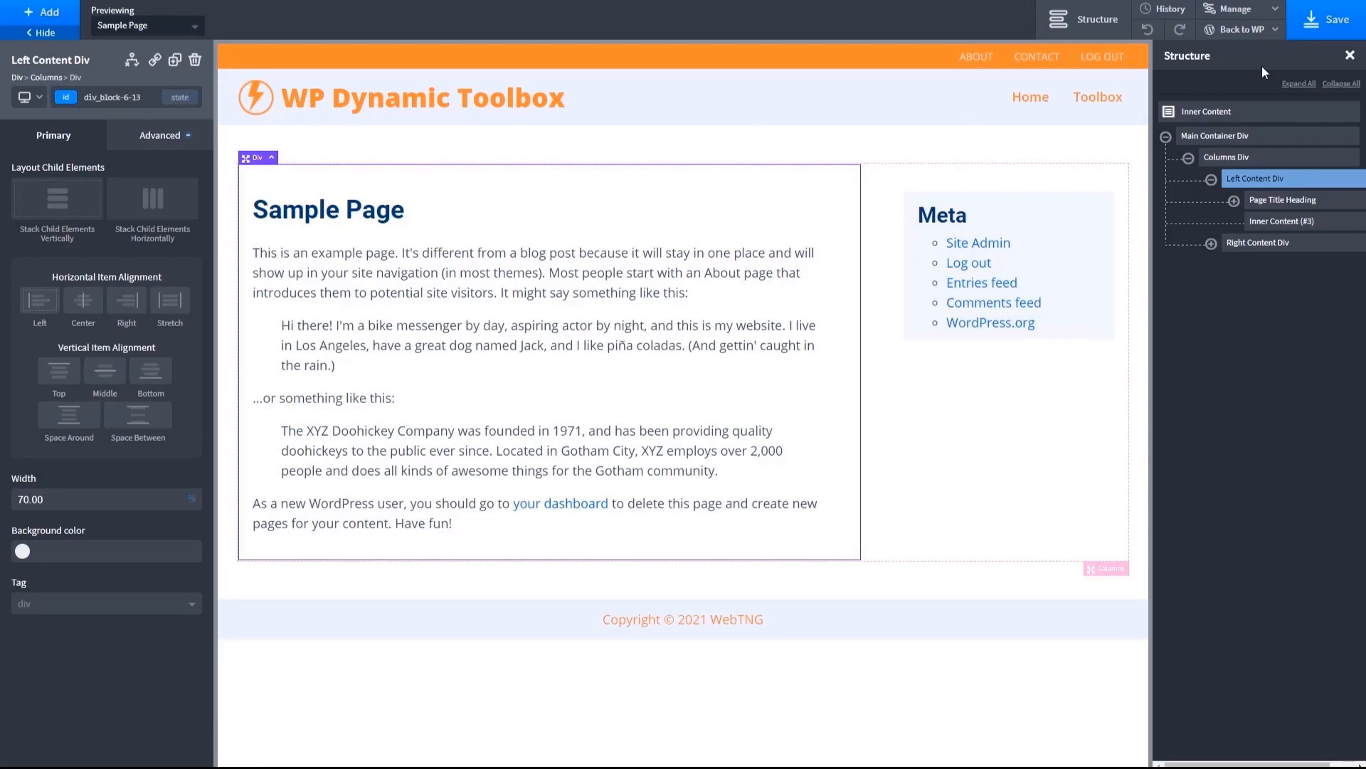
left_click(1330, 25)
left_click(1309, 21)
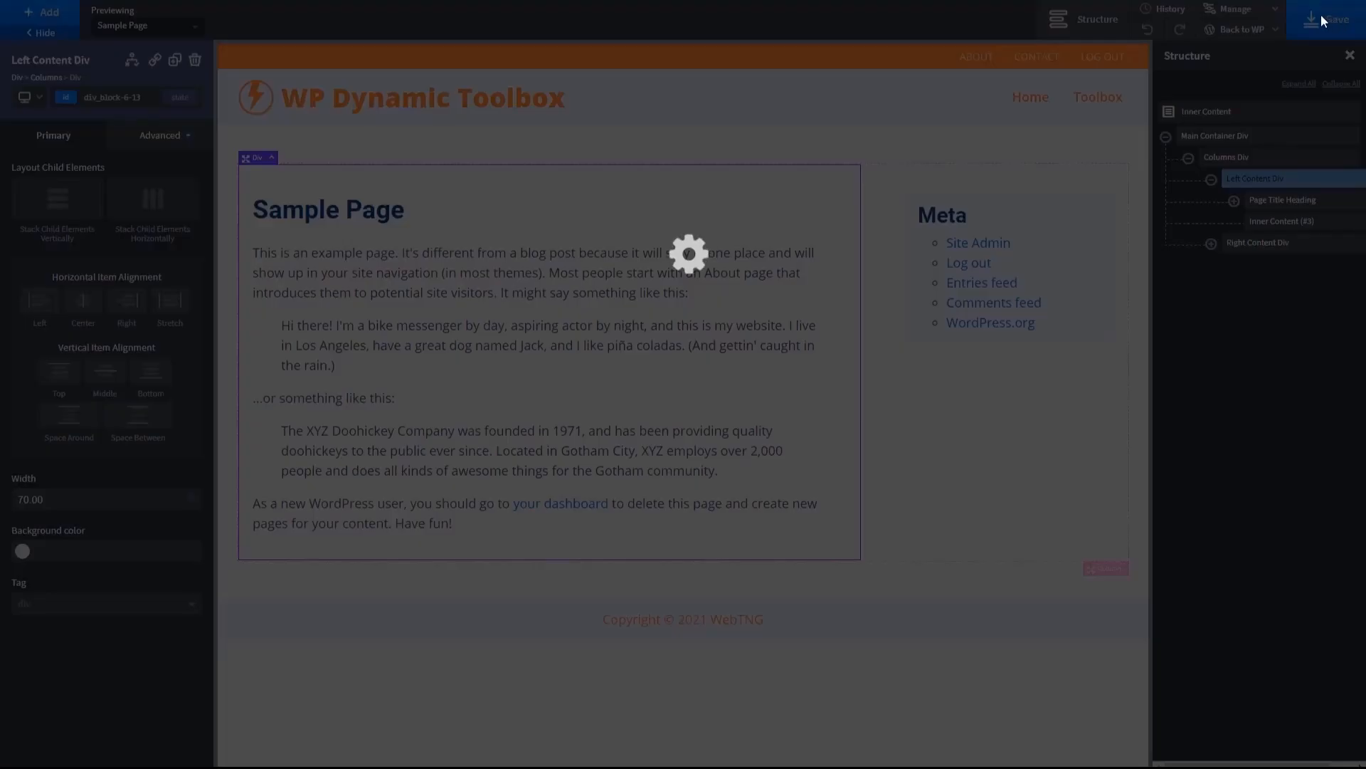
- Check the Sample Page on the frontend and reopen the Page Single Template in the Oxygen builder through the WordPress dashboard
mouse_move(1238, 30)
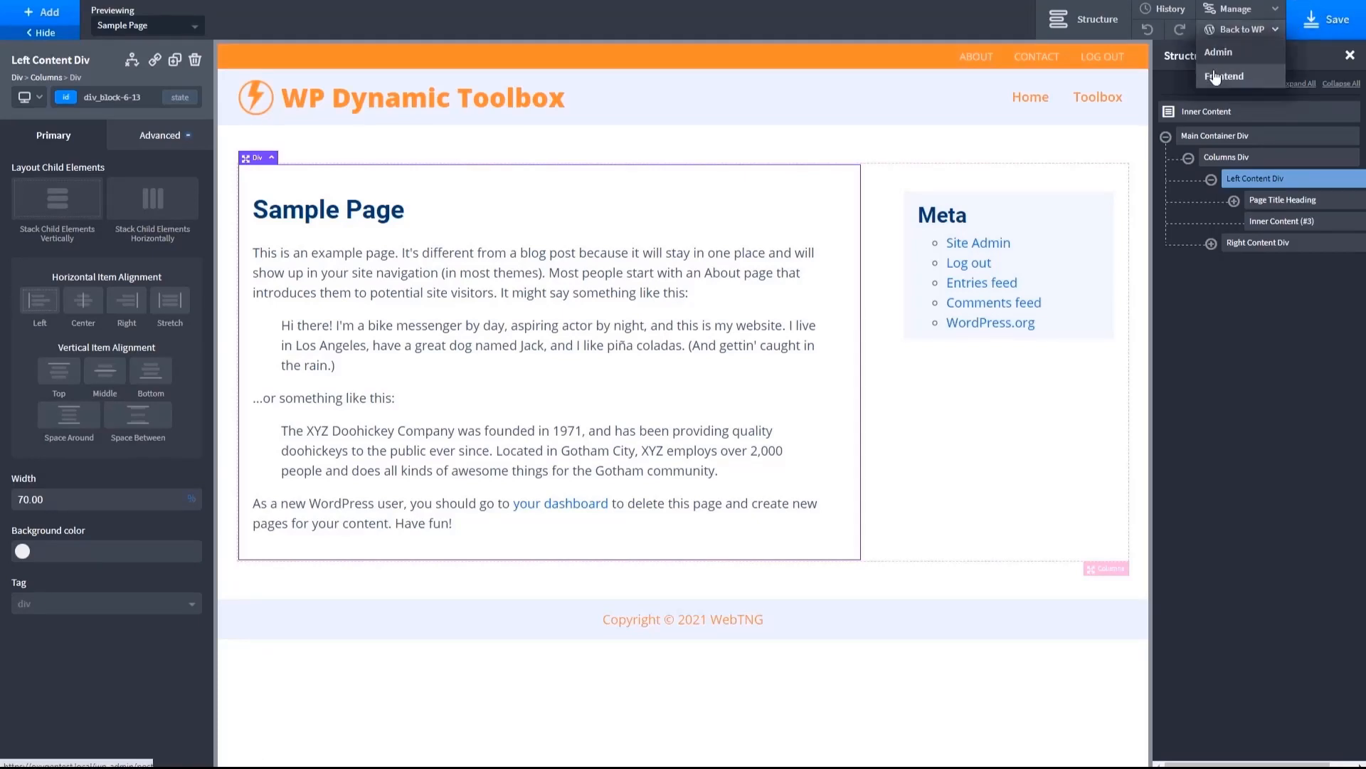
left_click(1217, 76)
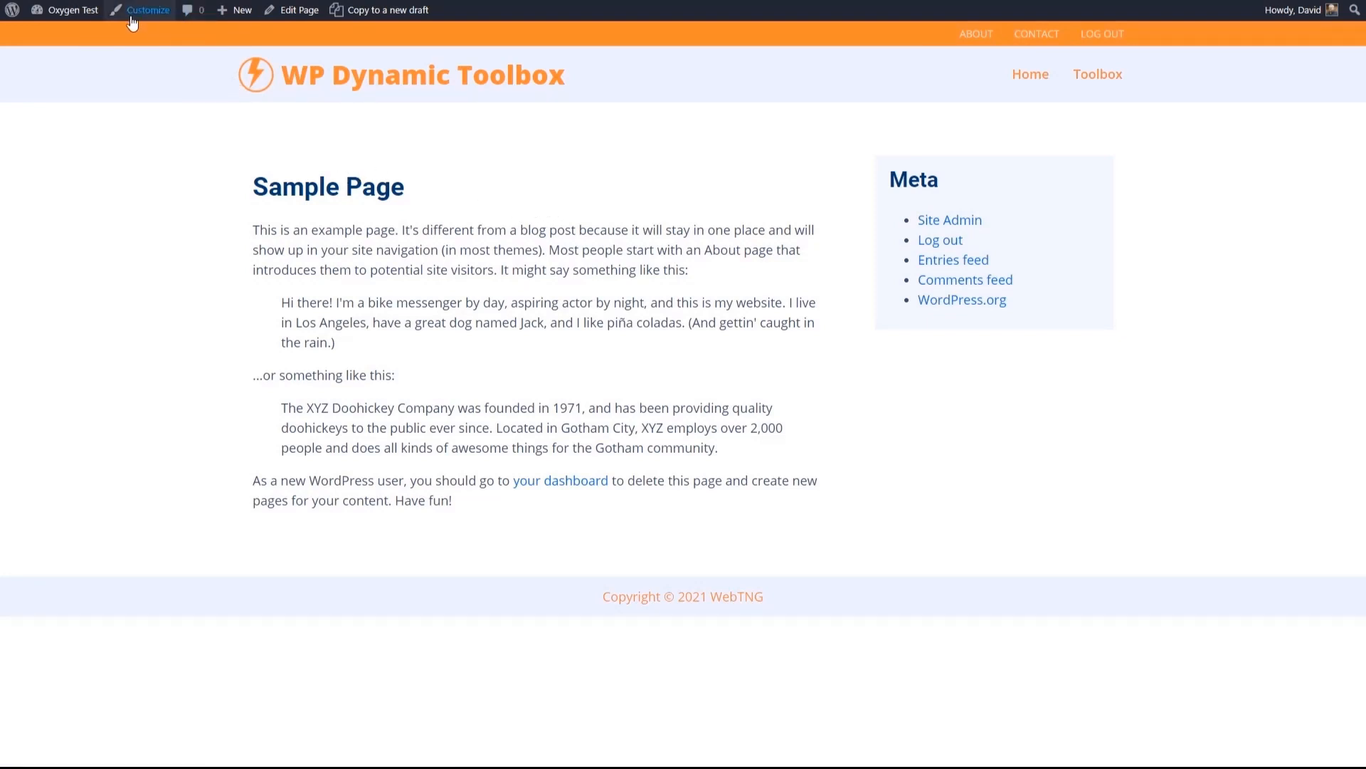
mouse_move(70, 12)
left_click(74, 43)
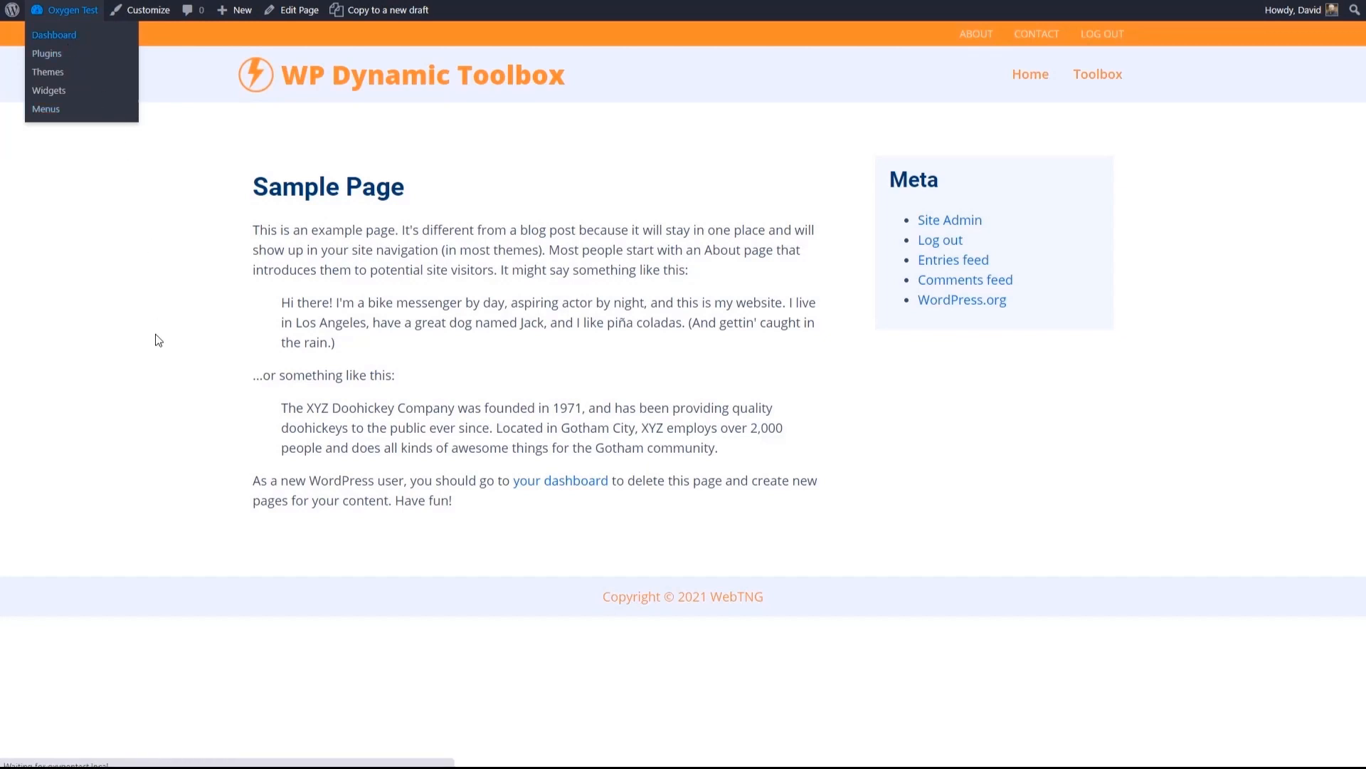
mouse_move(64, 363)
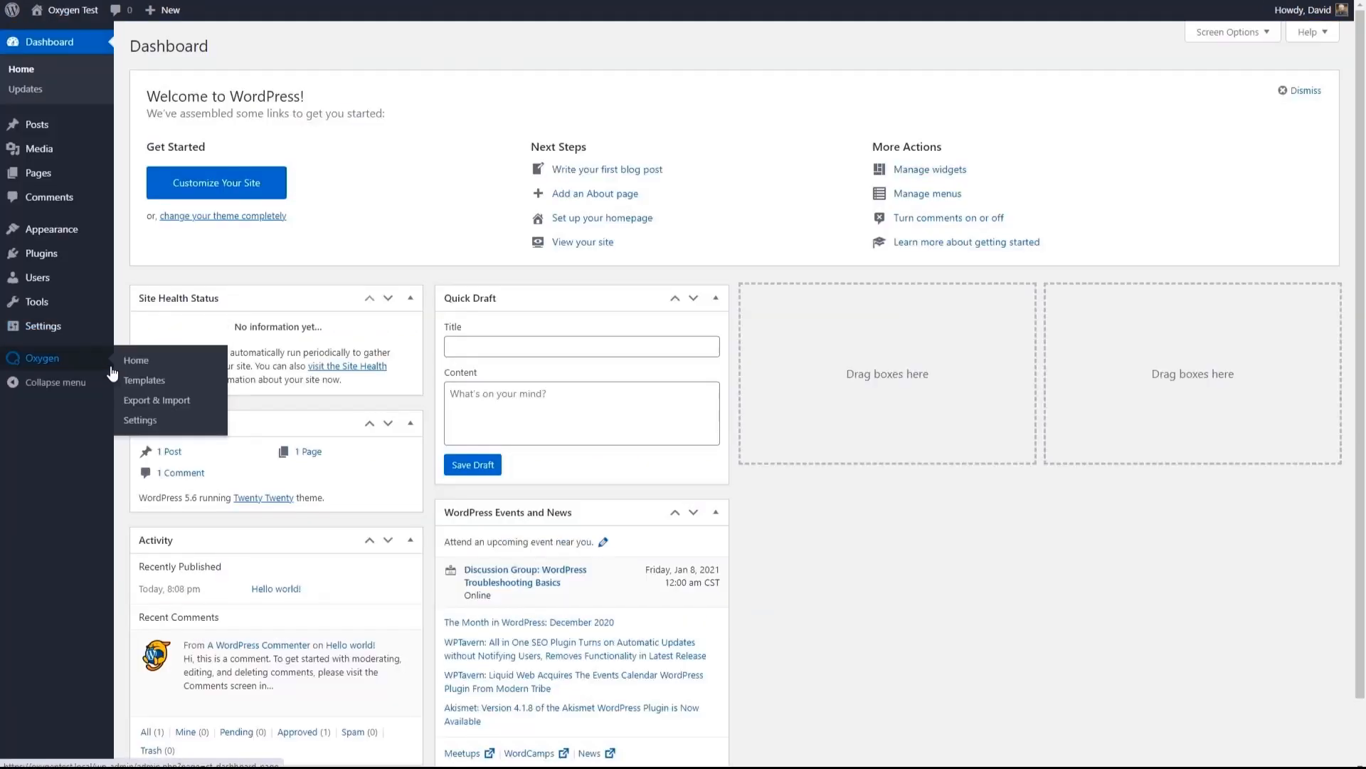
left_click(144, 380)
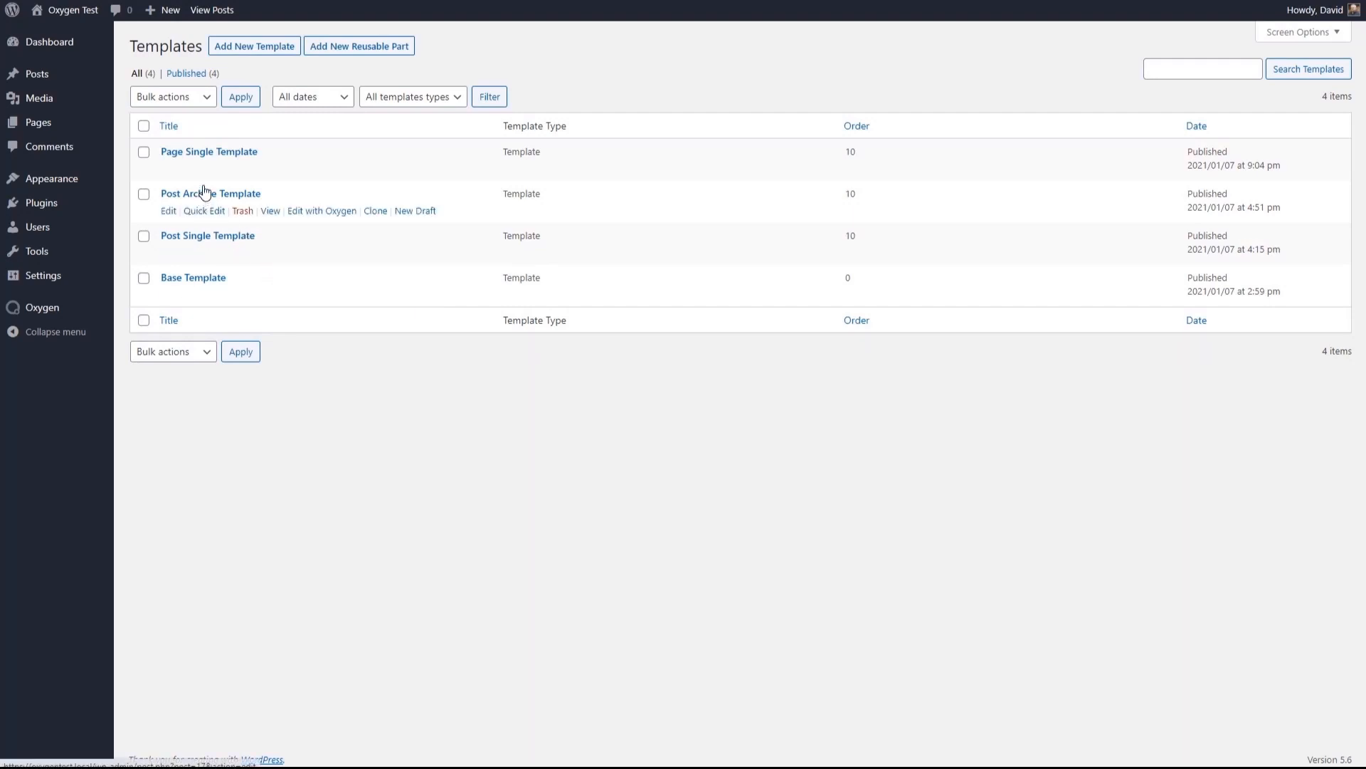
left_click(305, 169)
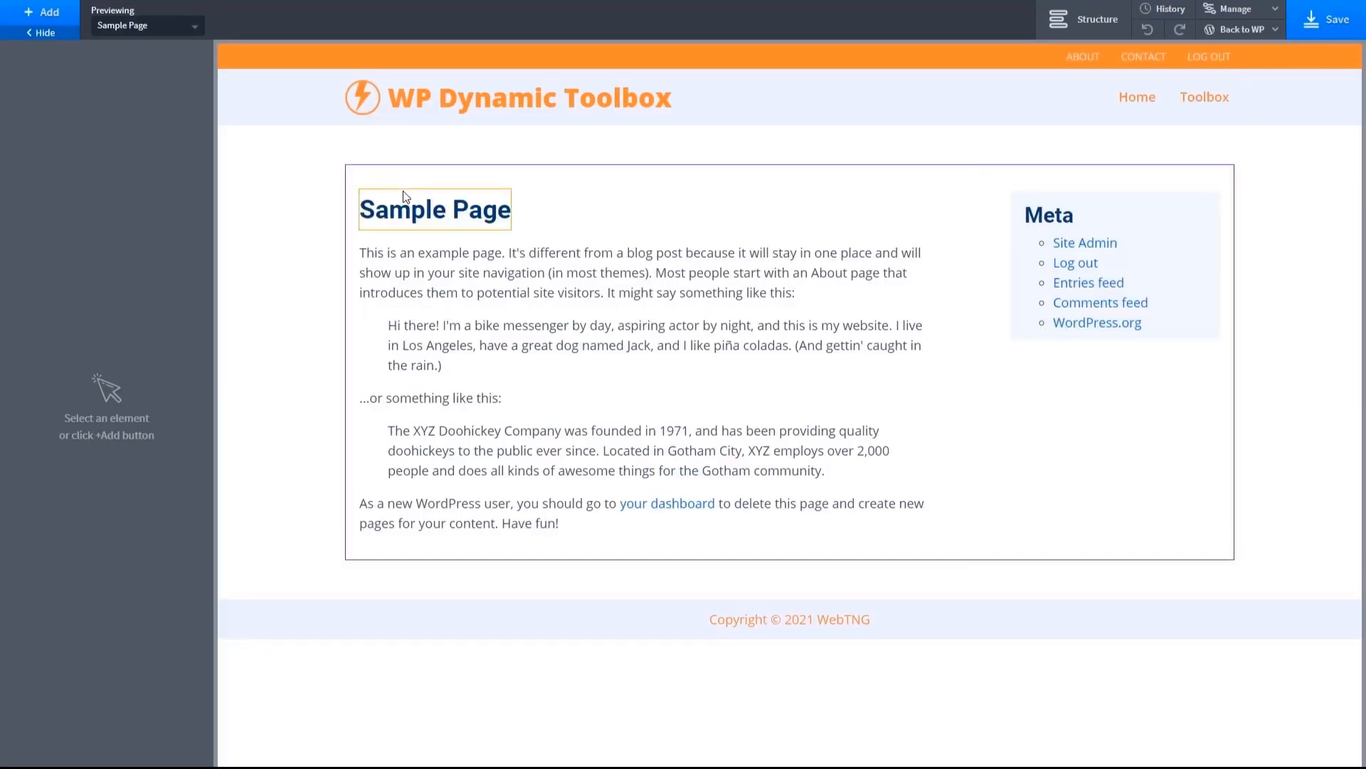
- Reduce the space above the Page Title Heading, save the template, and view the Sample Page on the frontend
left_click(518, 195)
left_click(467, 195)
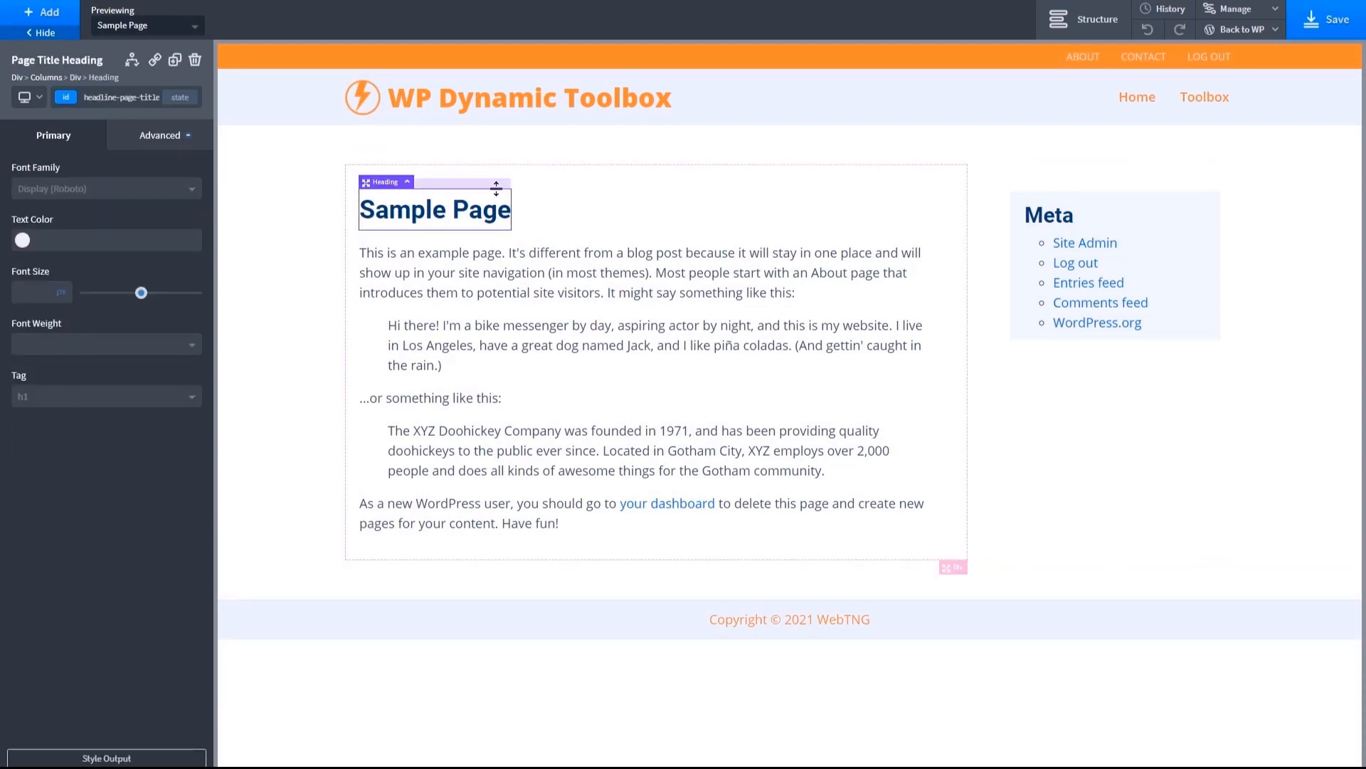
left_click_drag(496, 187, 779, 117)
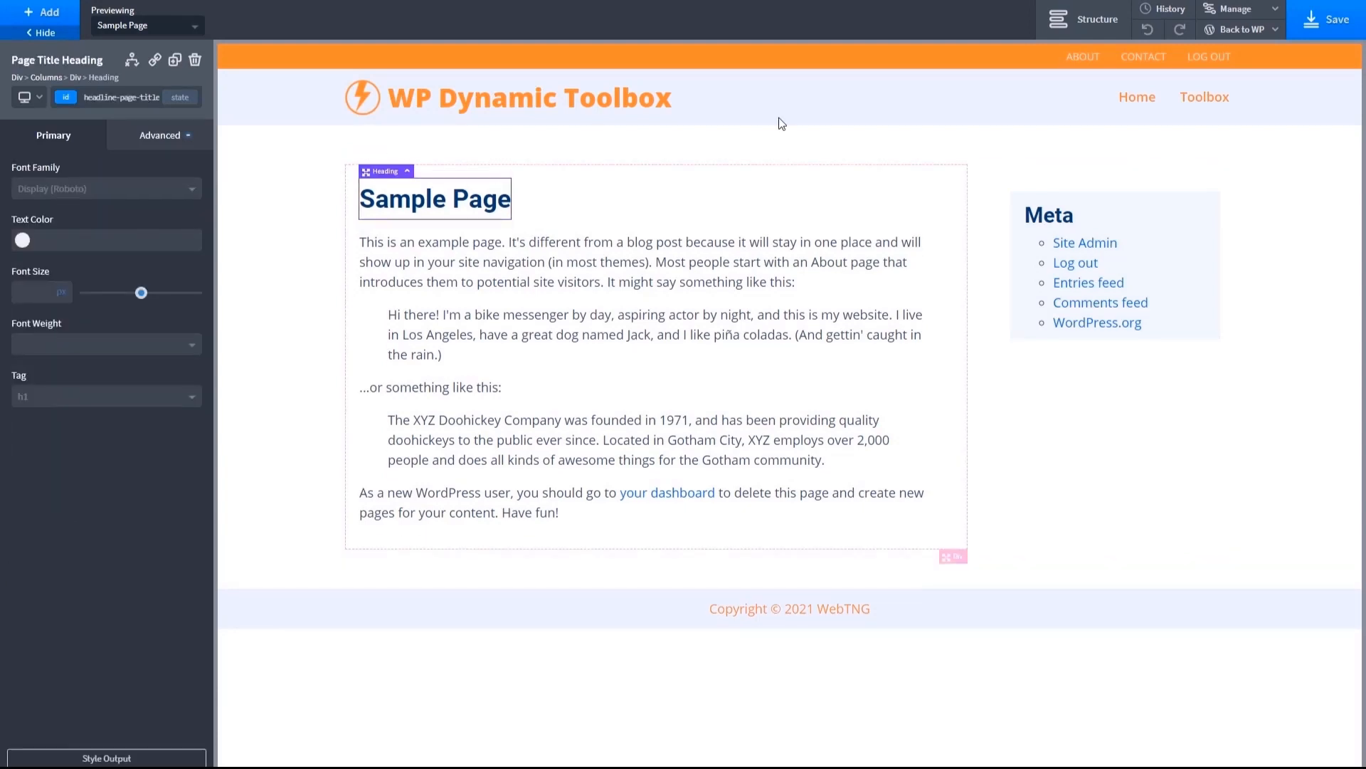
left_click(1331, 21)
mouse_move(1248, 32)
left_click(1225, 76)
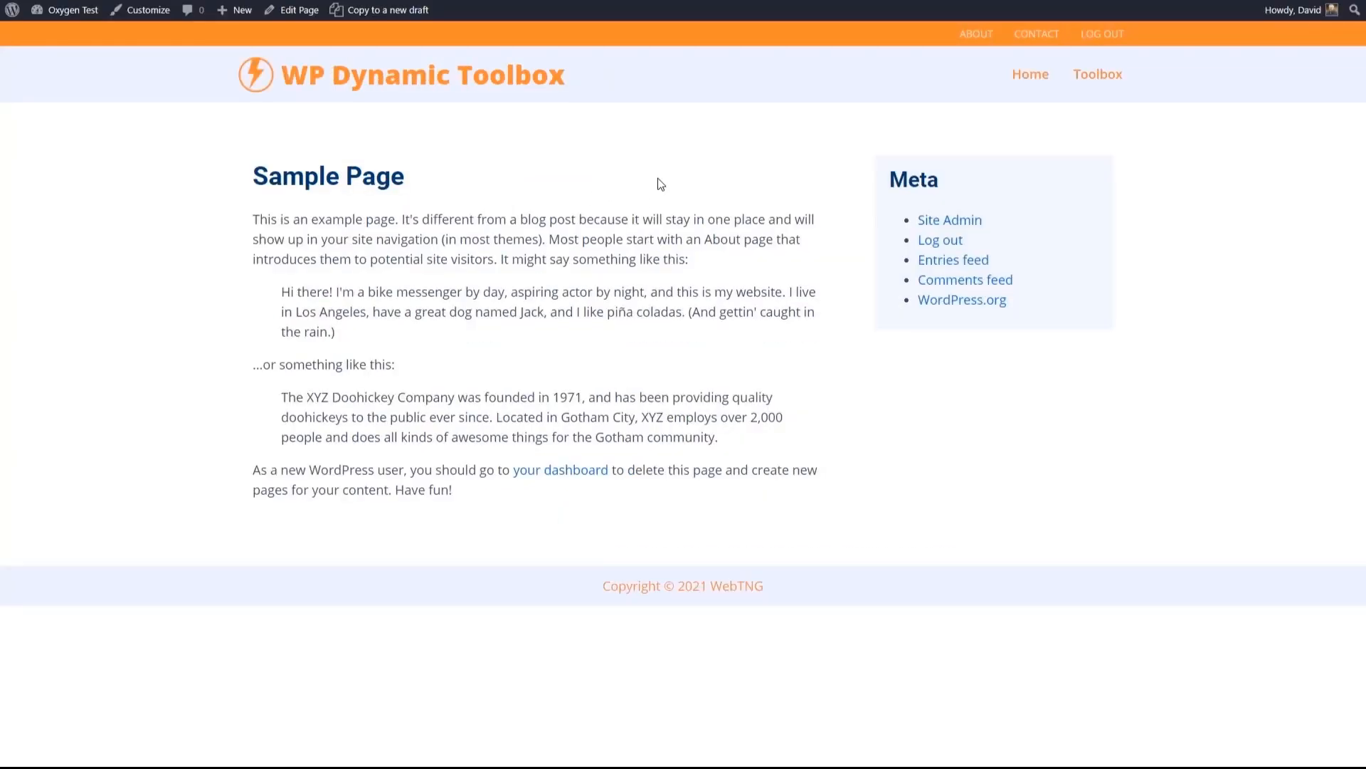
- Return to the WordPress dashboard and open the list of all pages
left_click(1037, 36)
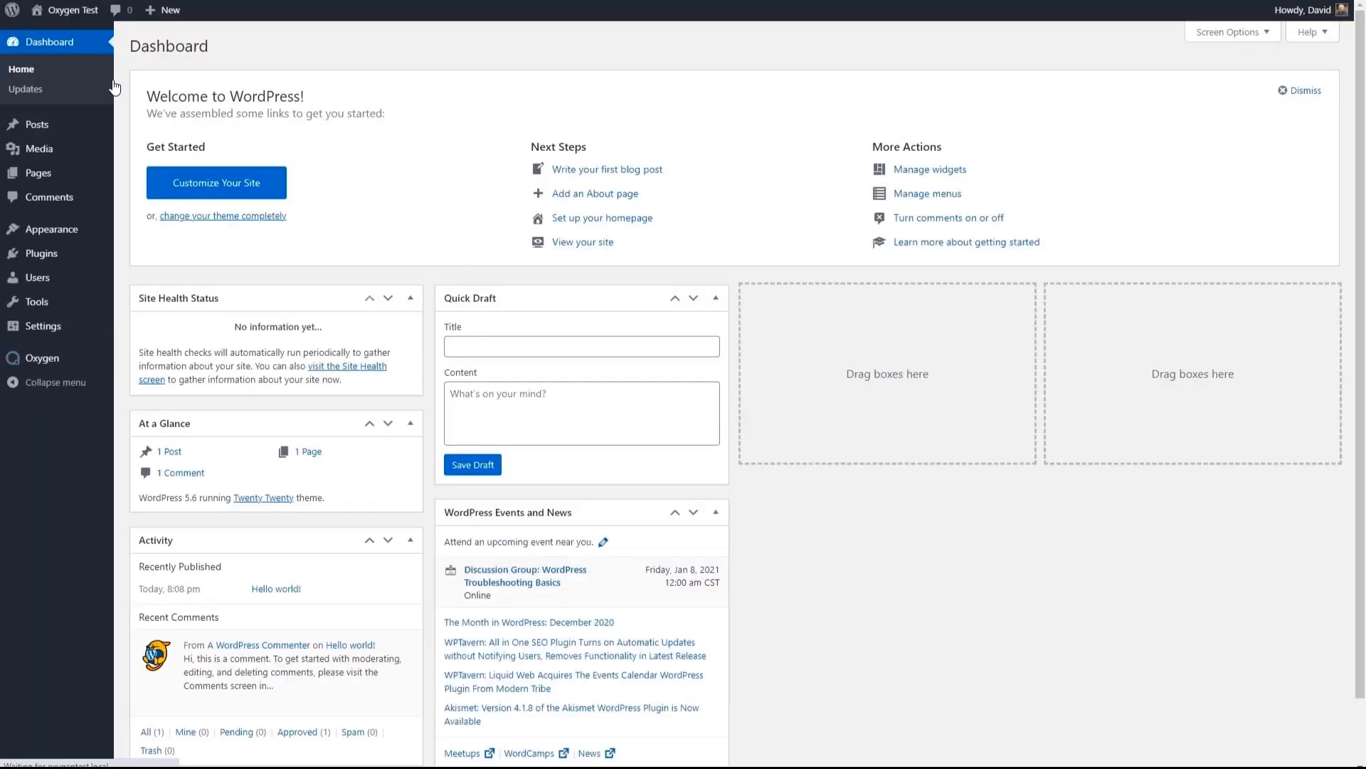
mouse_move(43, 177)
left_click(153, 180)
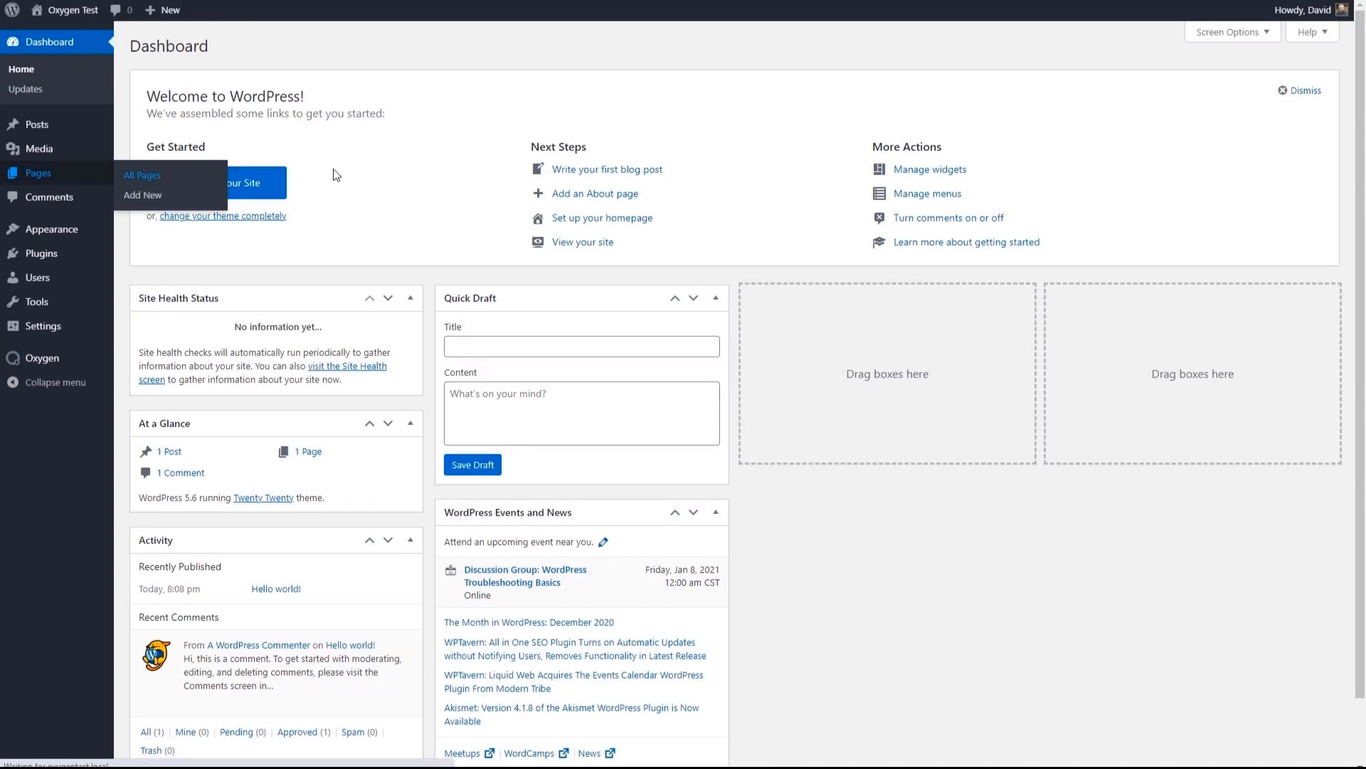
- Create and publish three pages titled Contact Us, About Us and Toolbox, each with one line of placeholder text
left_click(212, 45)
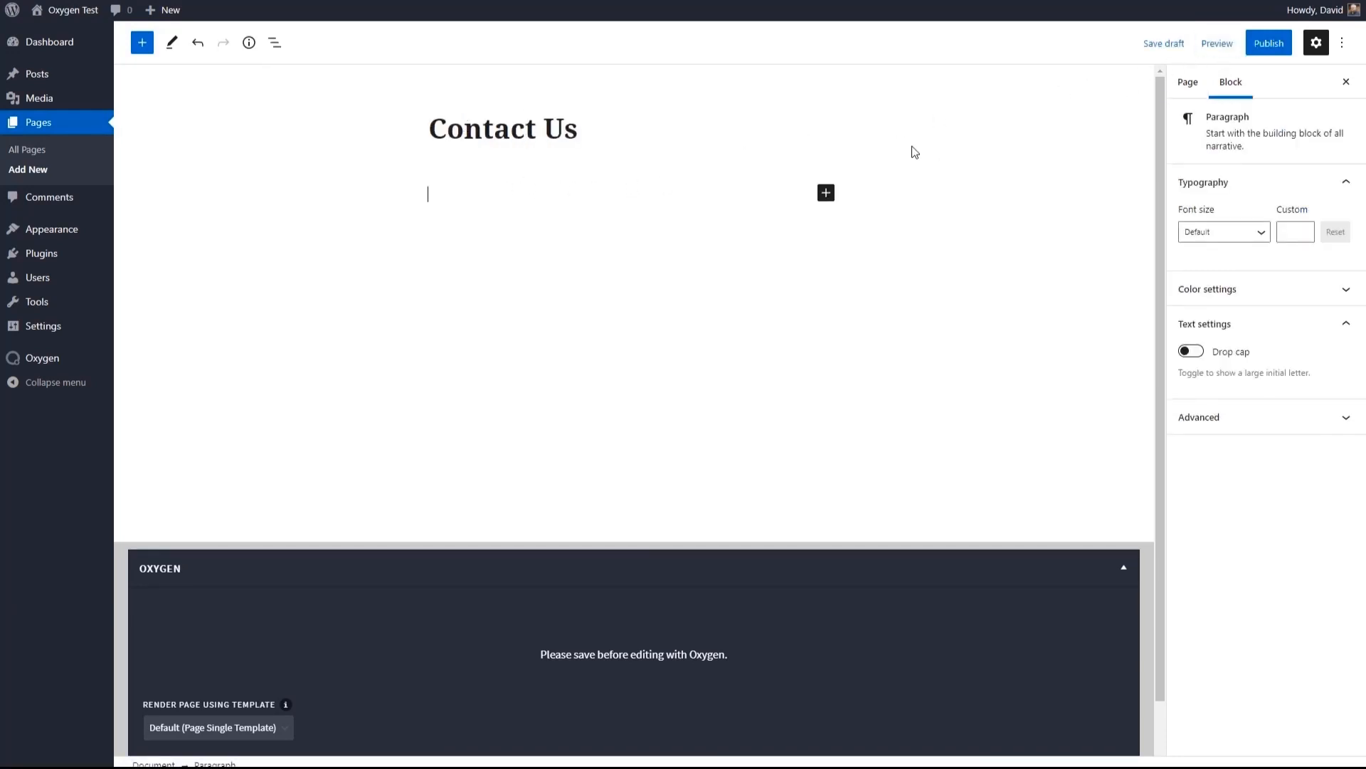
left_click(1210, 44)
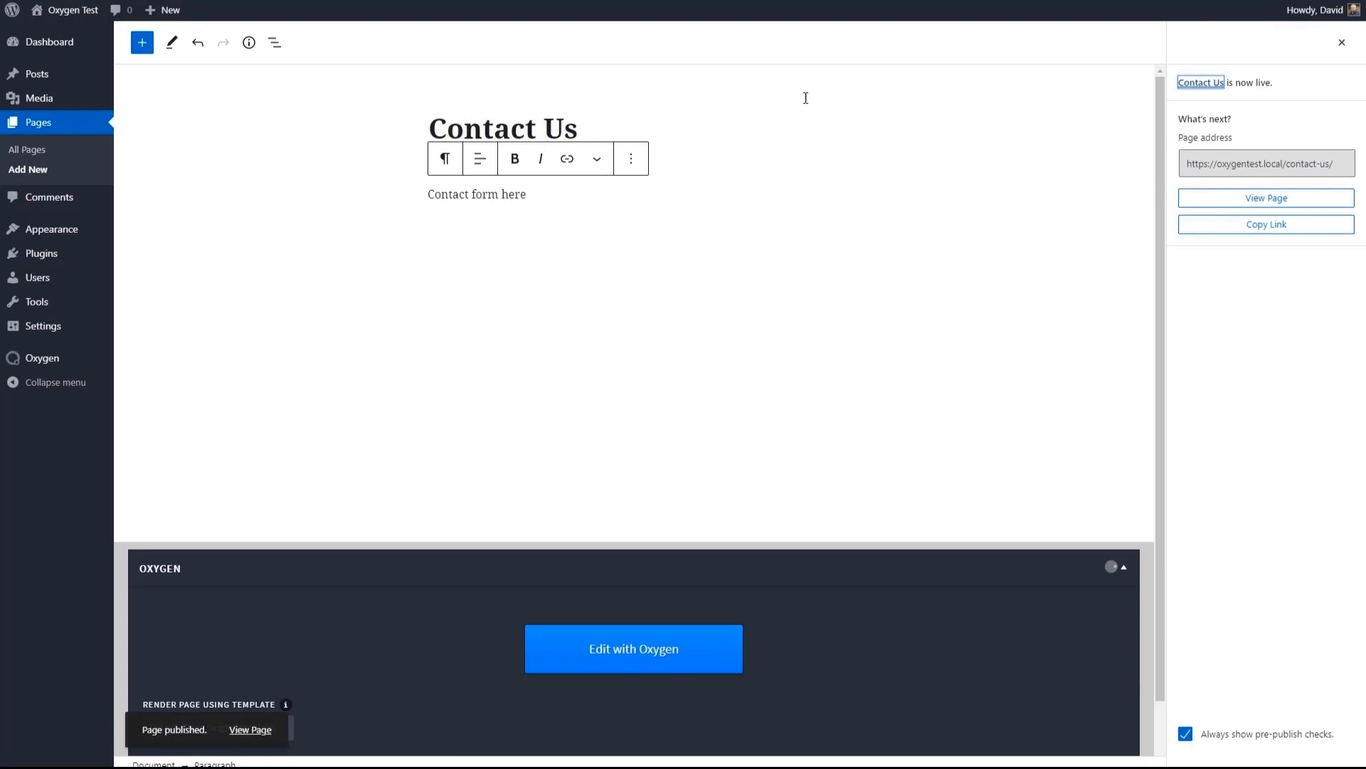
left_click(29, 169)
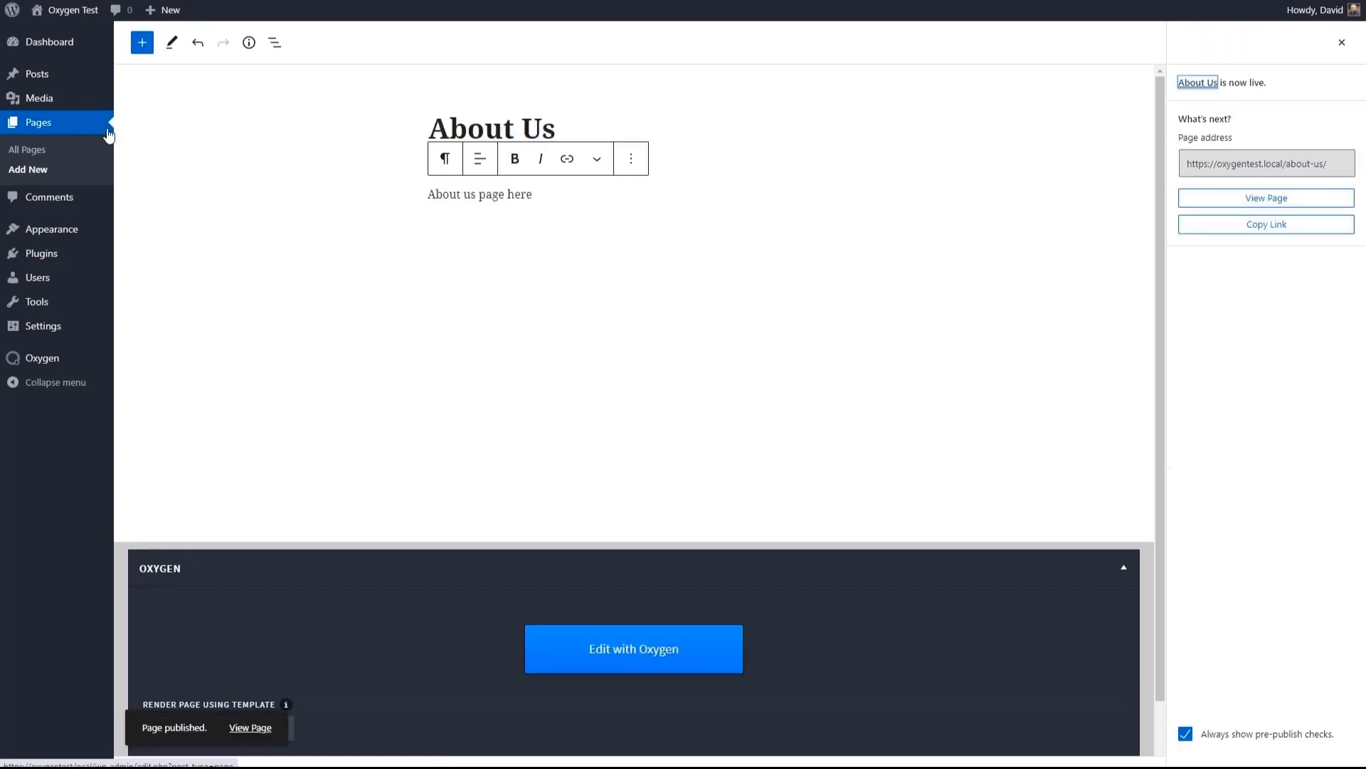
left_click(34, 169)
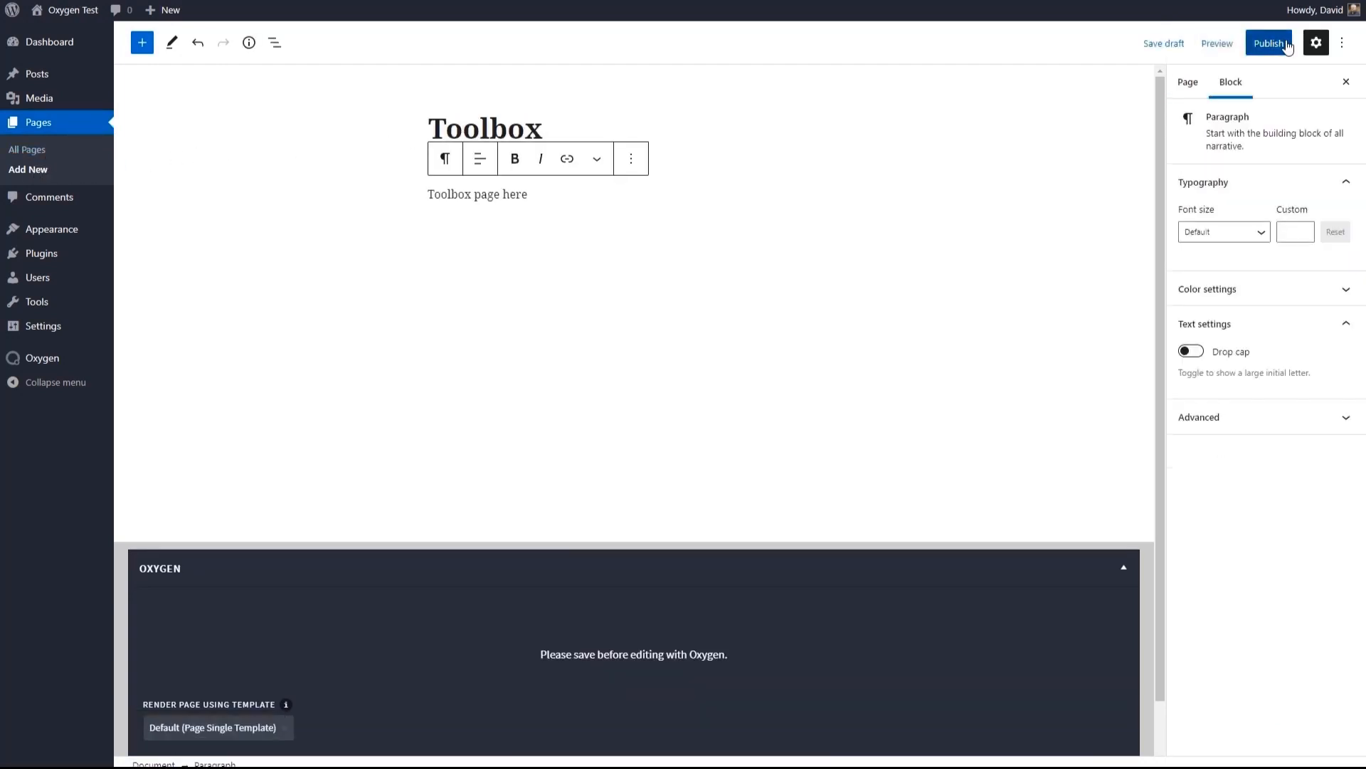
left_click(1288, 47)
- Check the About and Contact pages on the frontend and open the Page Single Template in the Oxygen builder from the WordPress dashboard
left_click(86, 20)
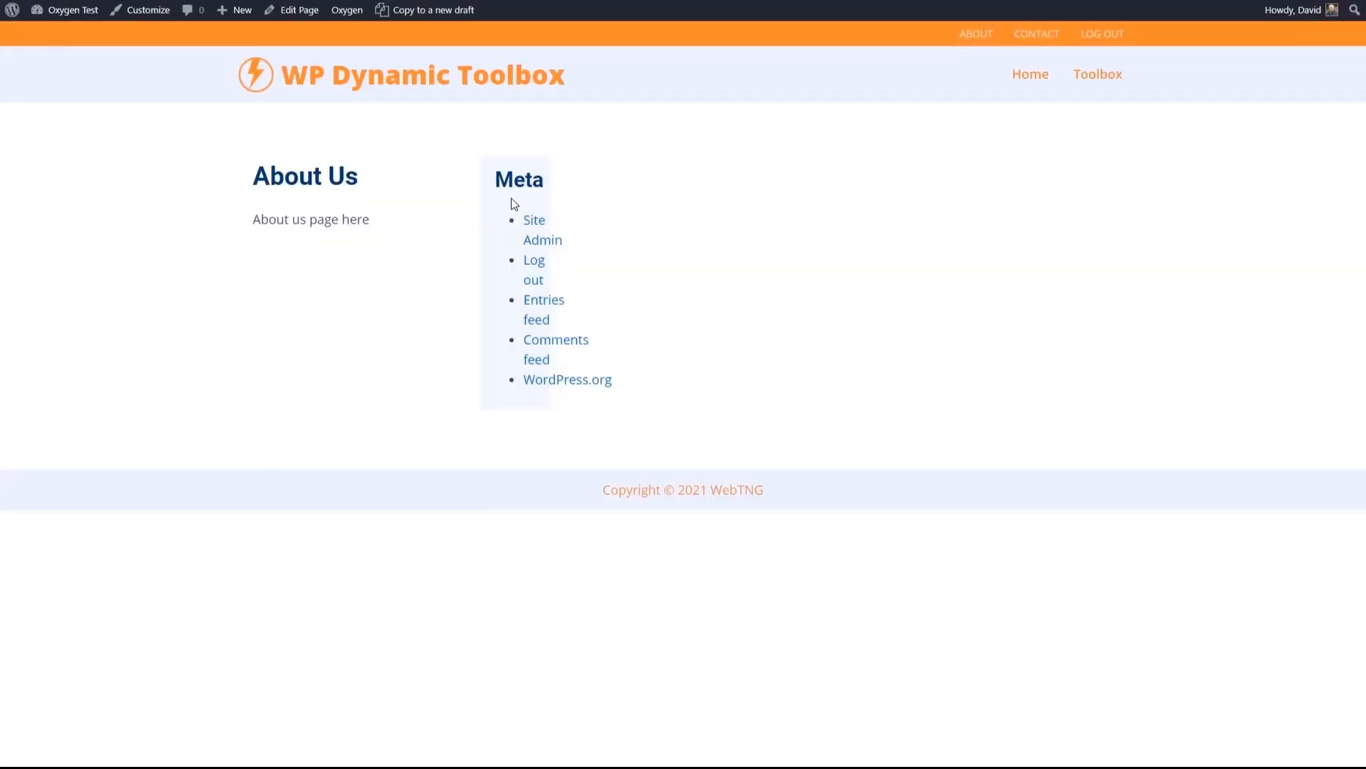
left_click(1032, 36)
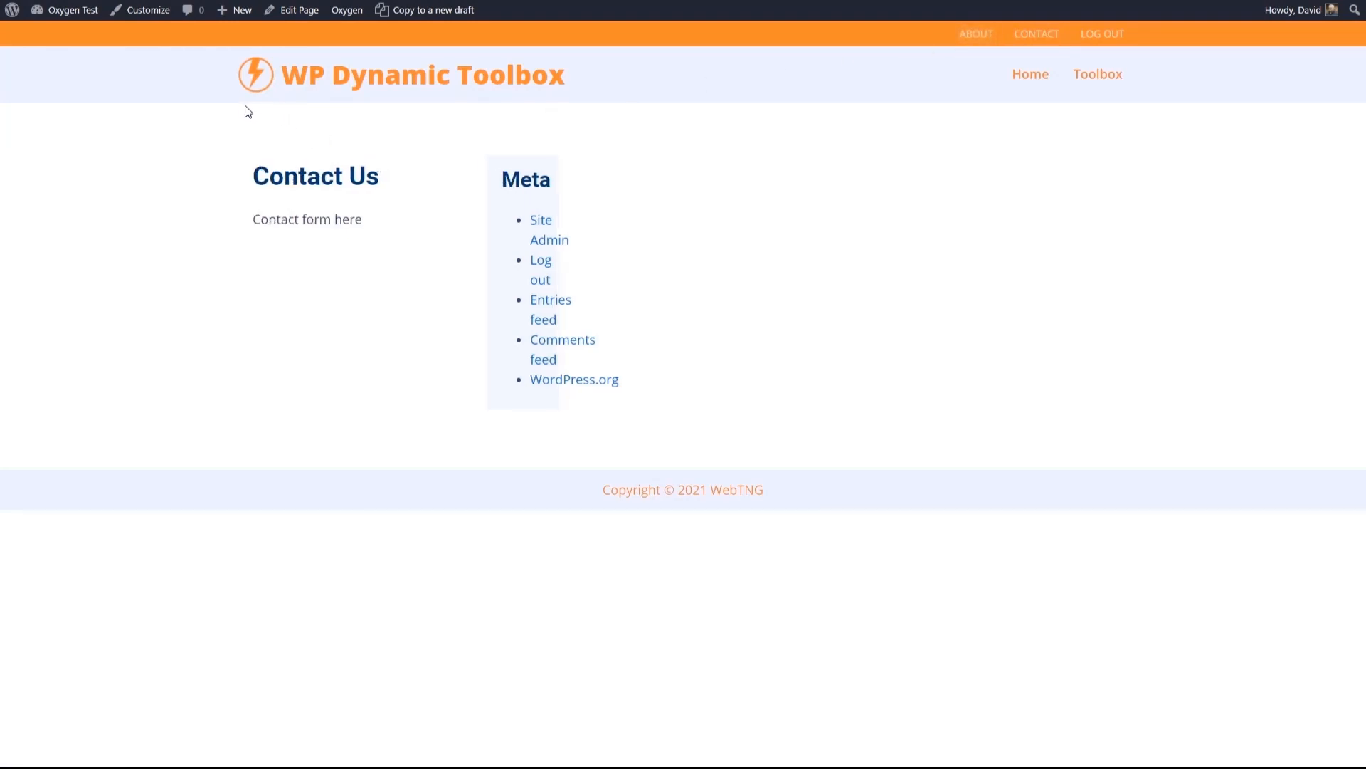
mouse_move(64, 10)
left_click(57, 35)
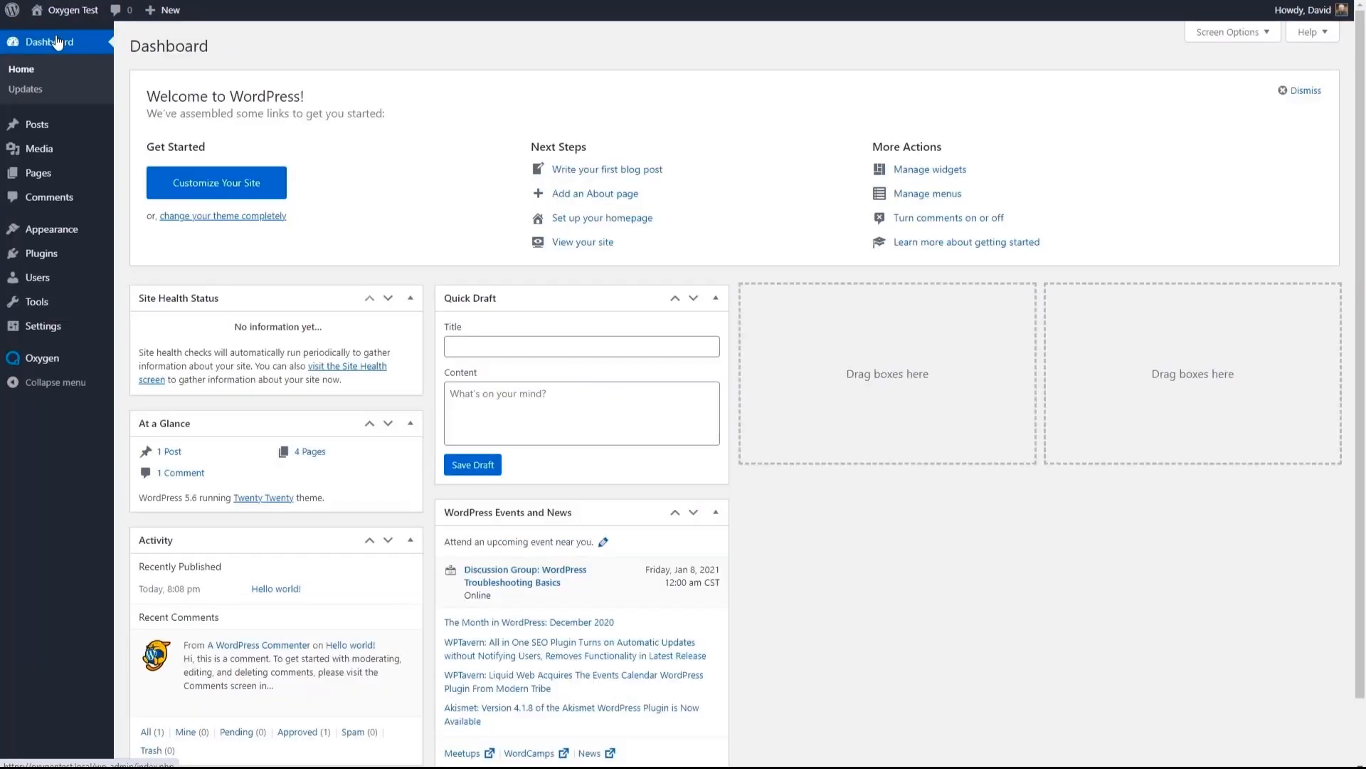
left_click(135, 374)
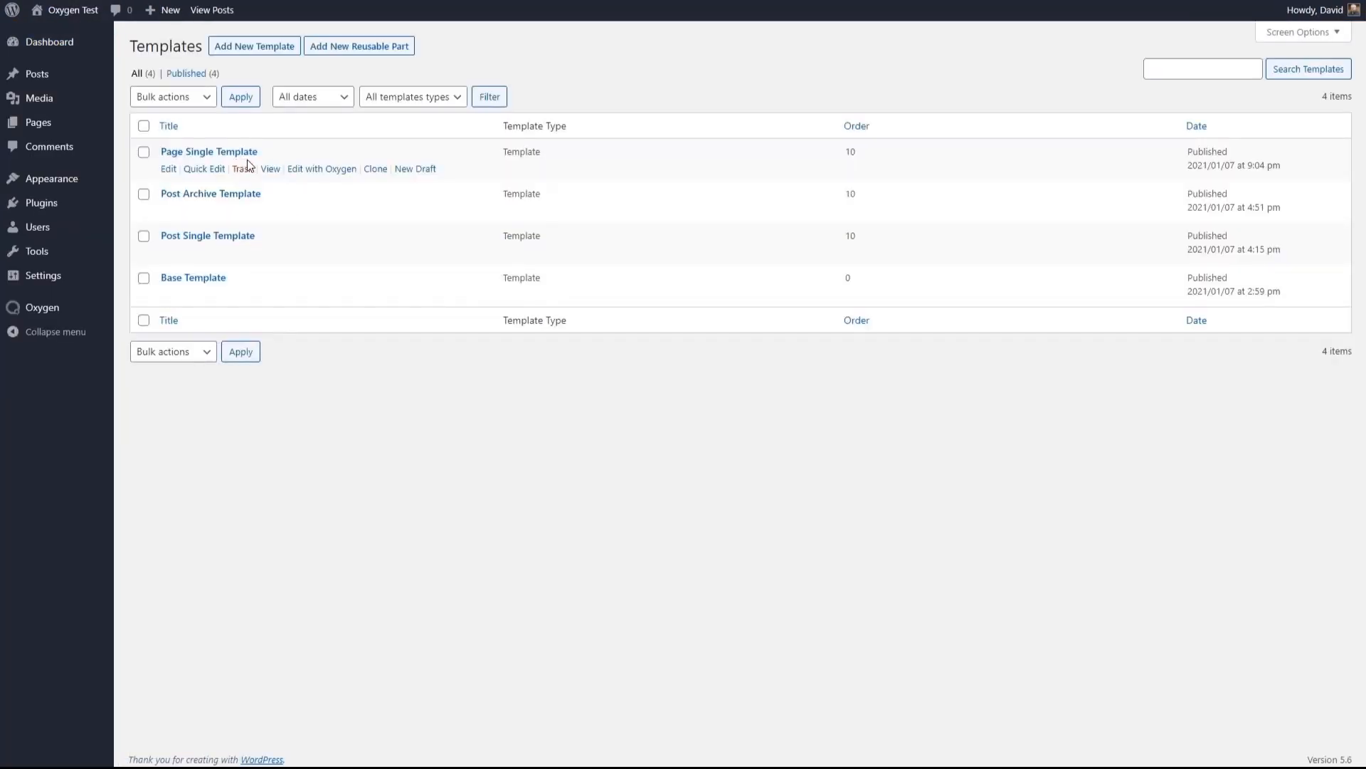
left_click(313, 169)
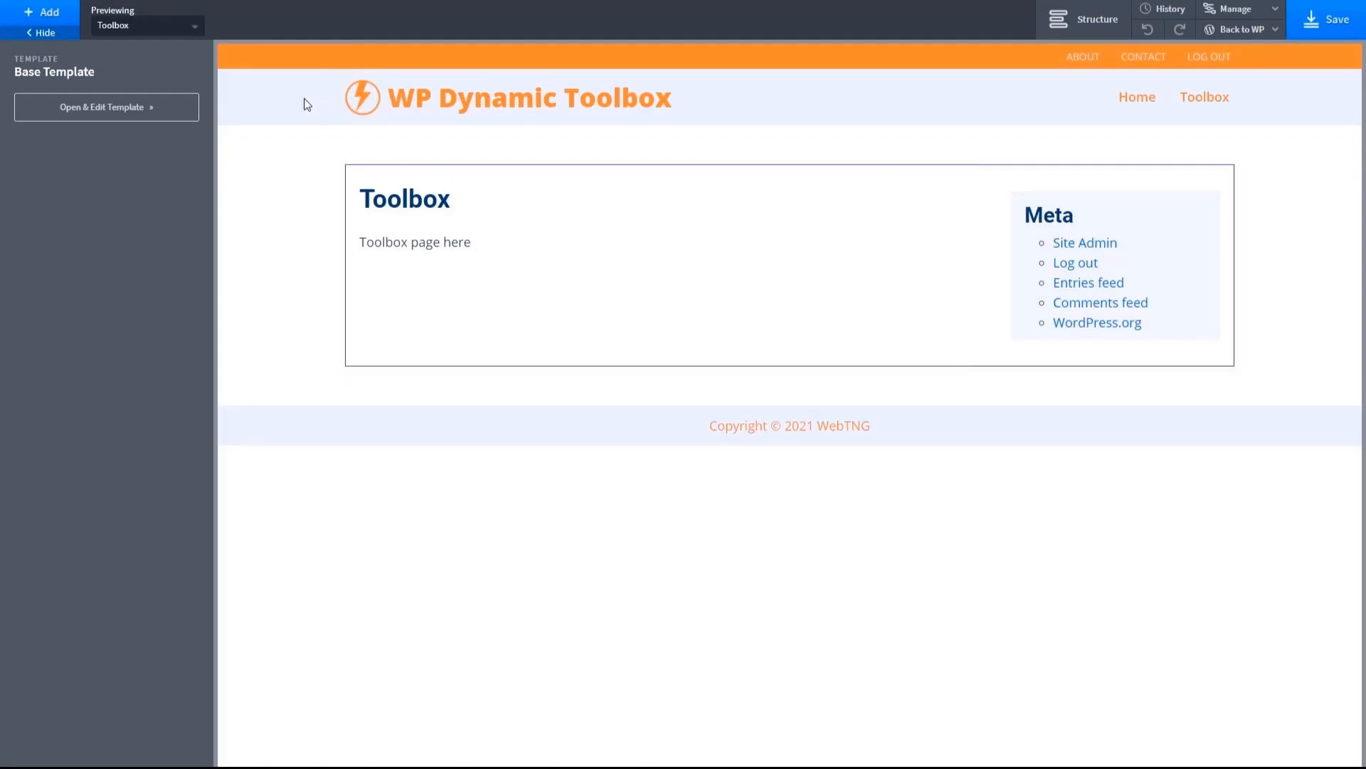
- Set the width of the Main Container Div to 100%
left_click(480, 236)
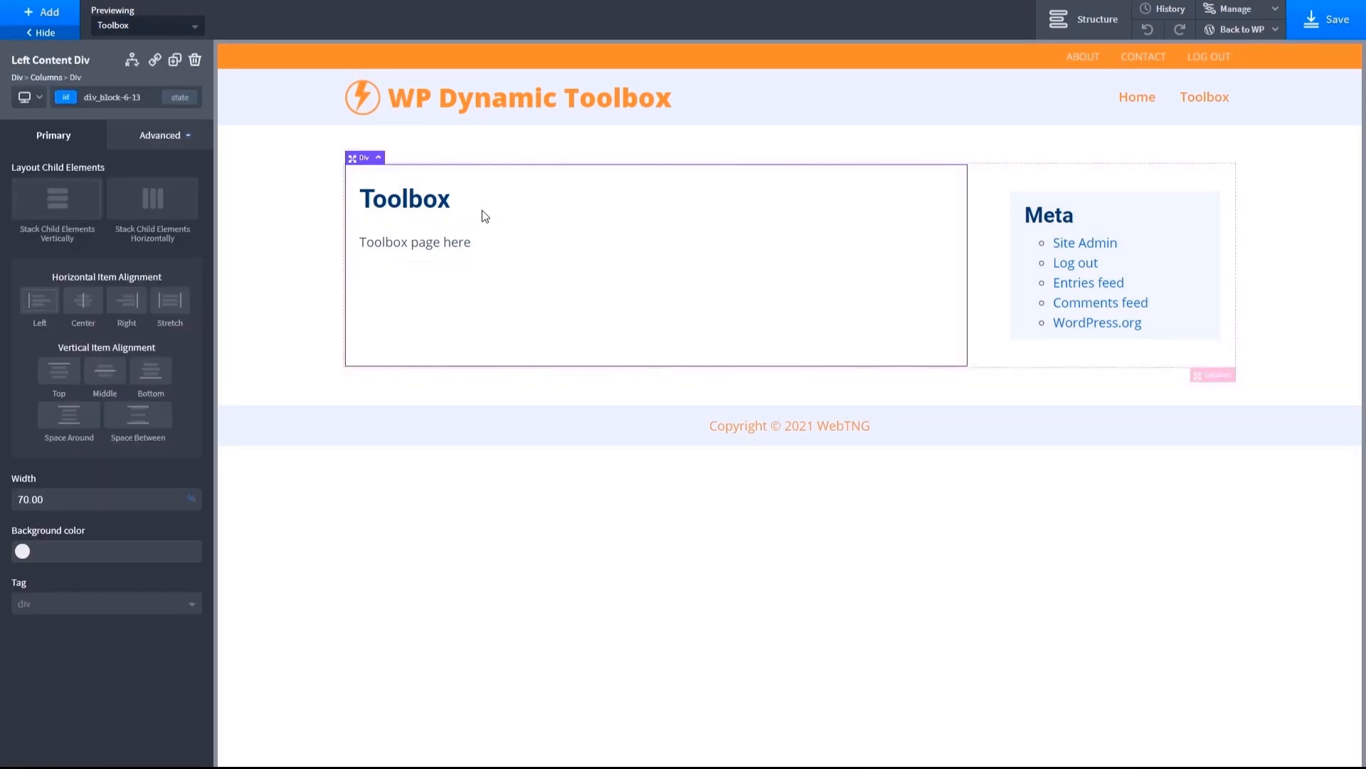
left_click(1068, 24)
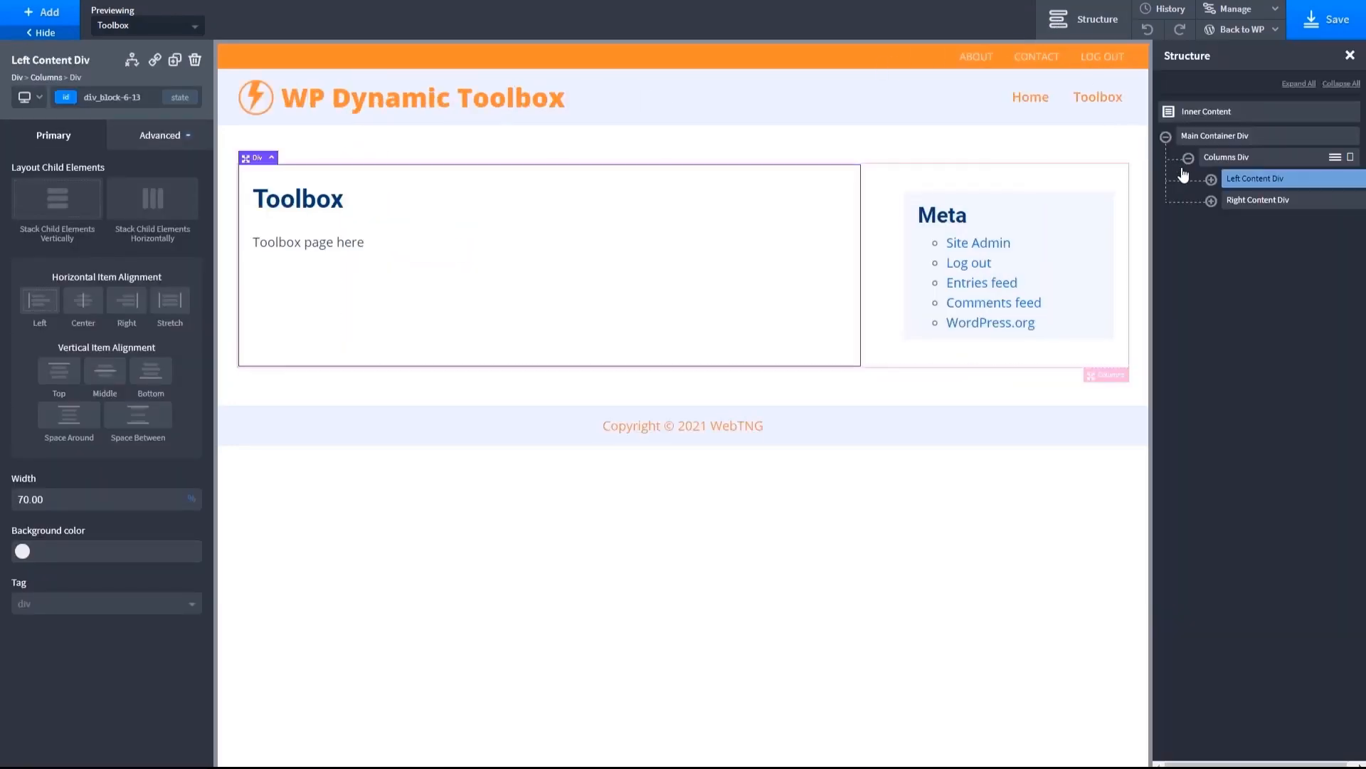
left_click(1205, 137)
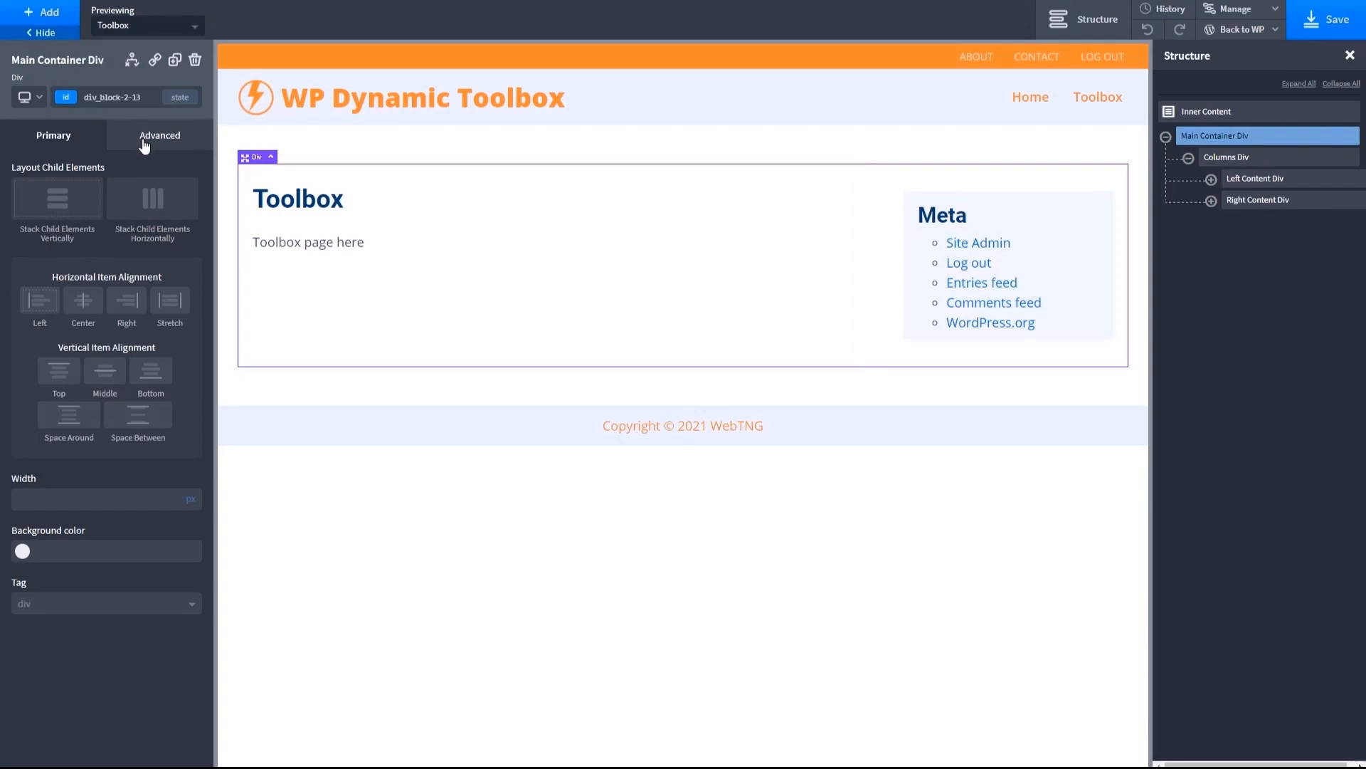
left_click(191, 504)
left_click(141, 505)
type("100")
- Review the width settings of the Columns Div, the Left Content Div and the Right Content Div
left_click(1244, 178)
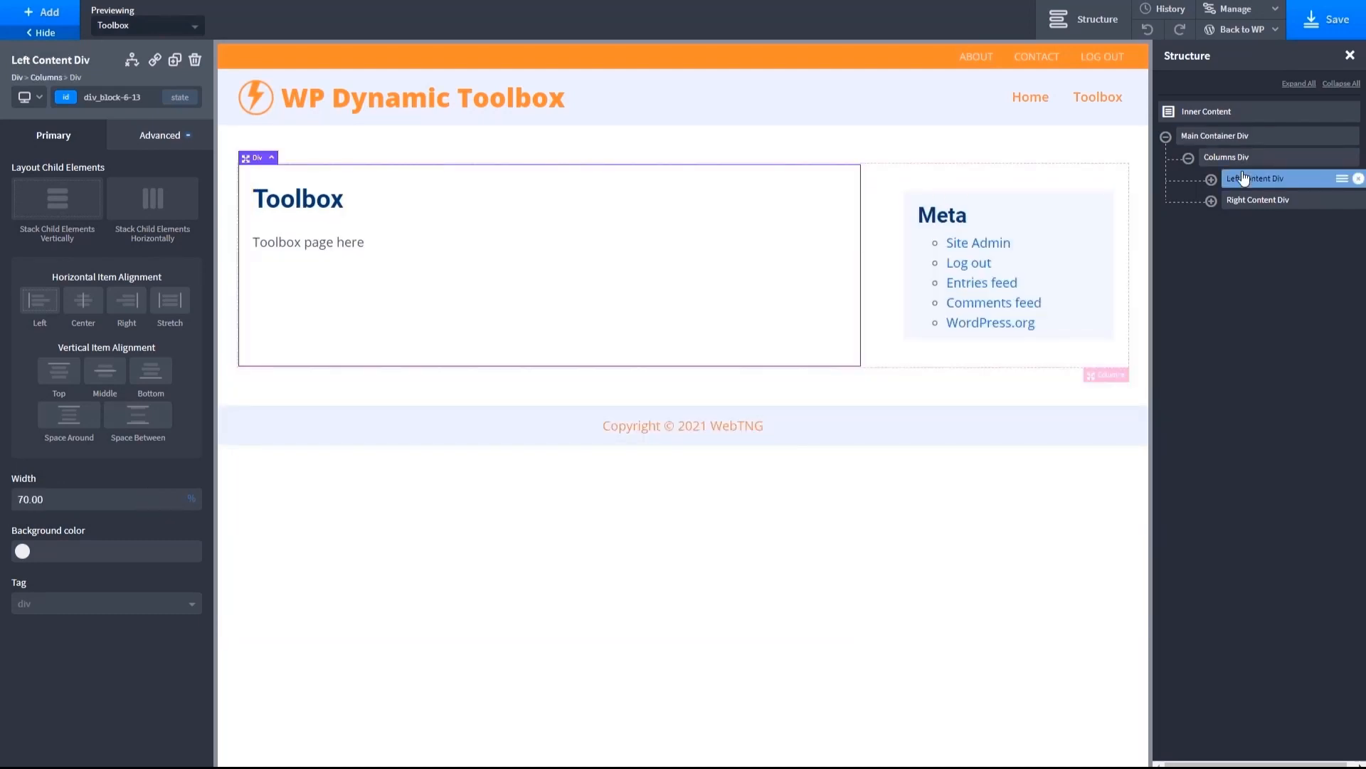
left_click(1240, 158)
left_click(1247, 184)
left_click(1241, 207)
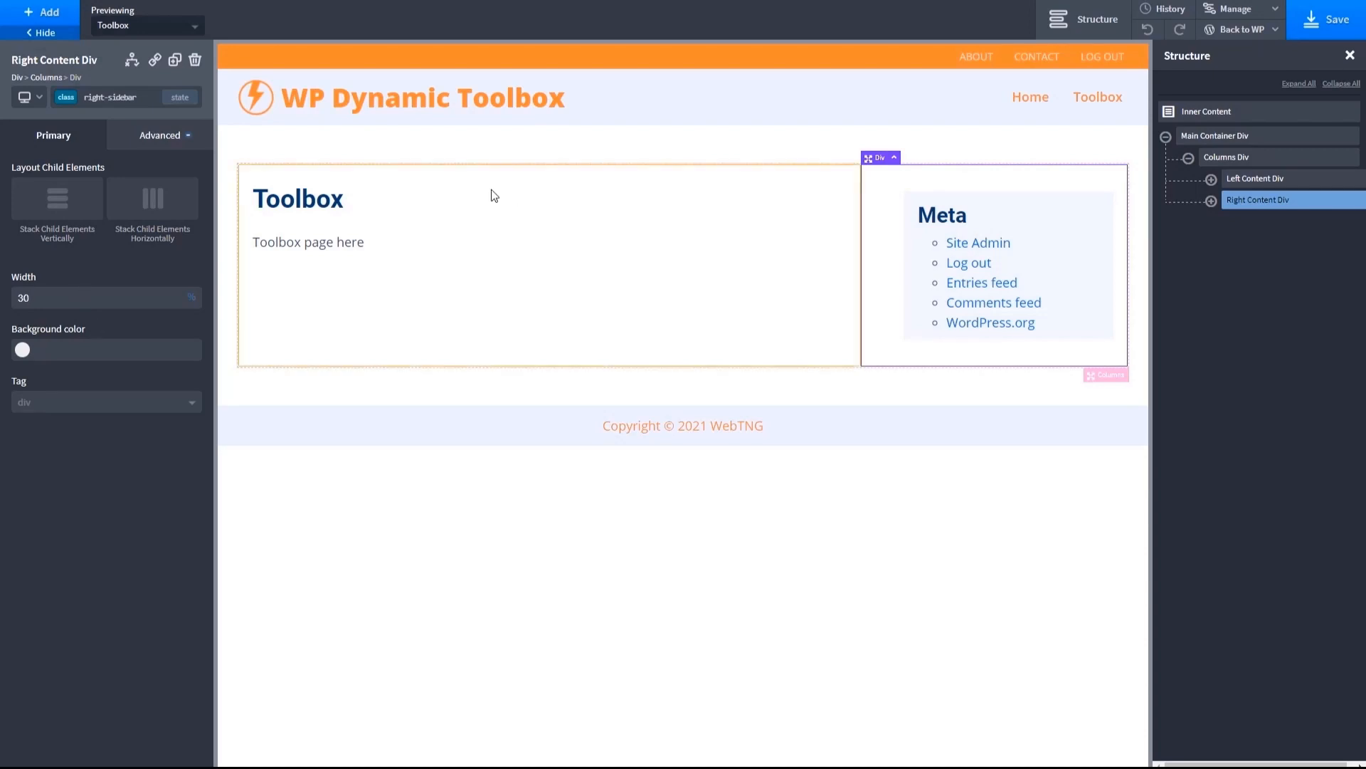
- Preview the Sample Page in the template at the page container and less than 992px breakpoints, and return to all devices
left_click(198, 30)
left_click(128, 137)
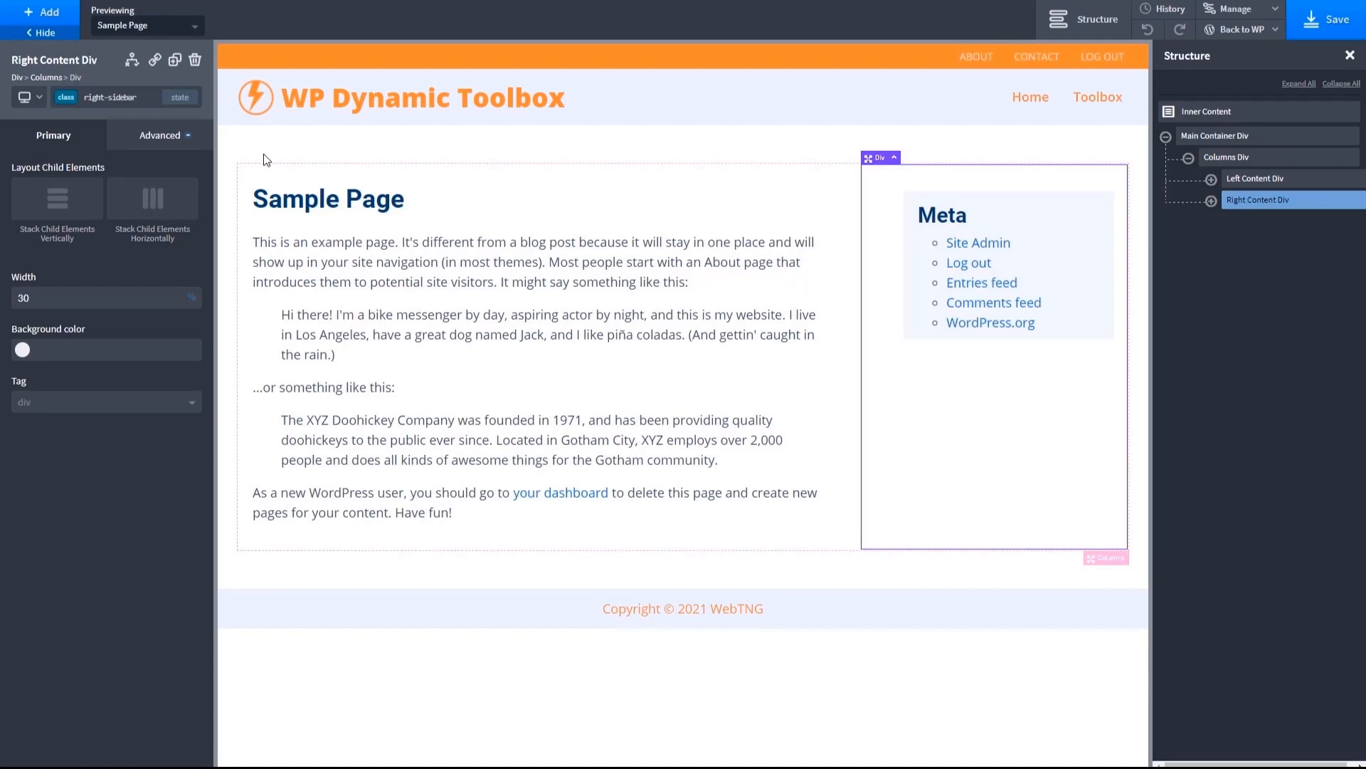
left_click(25, 99)
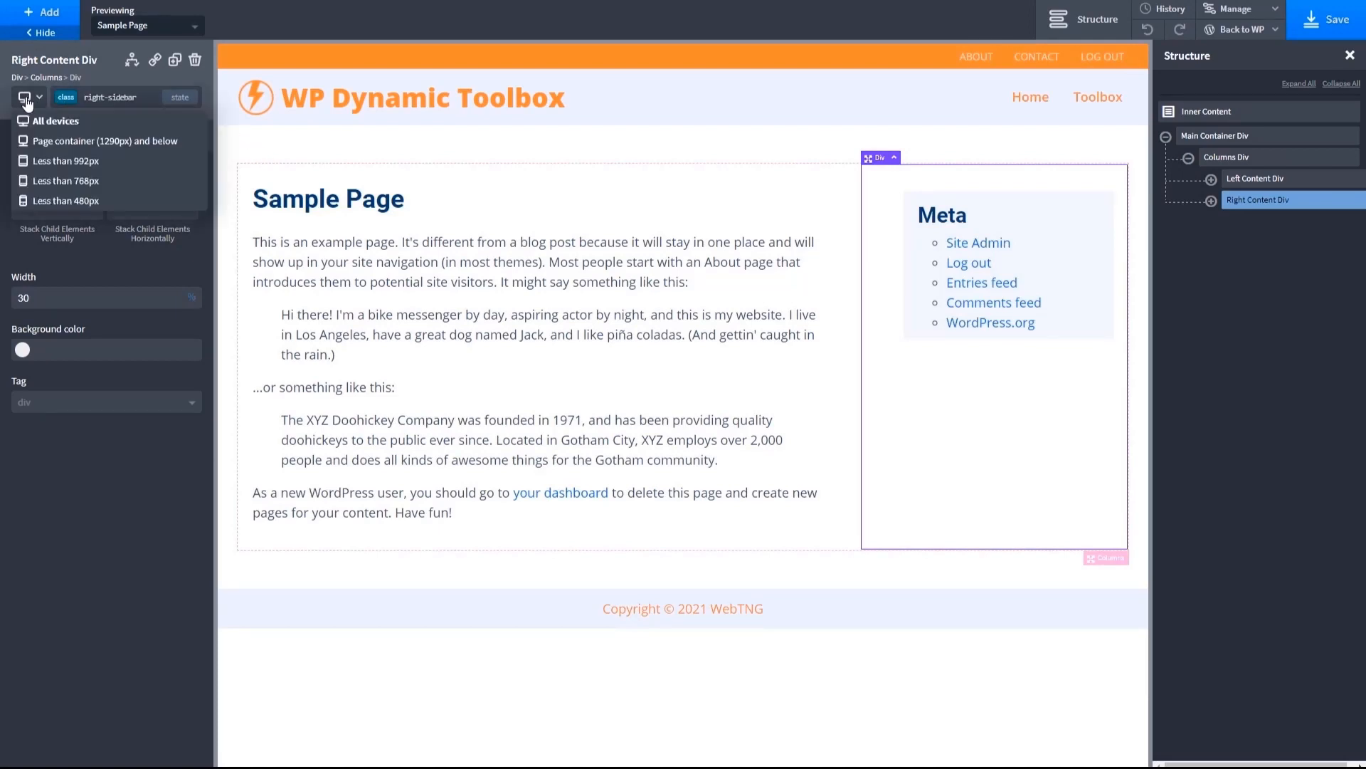
left_click(39, 141)
left_click(39, 98)
left_click(40, 161)
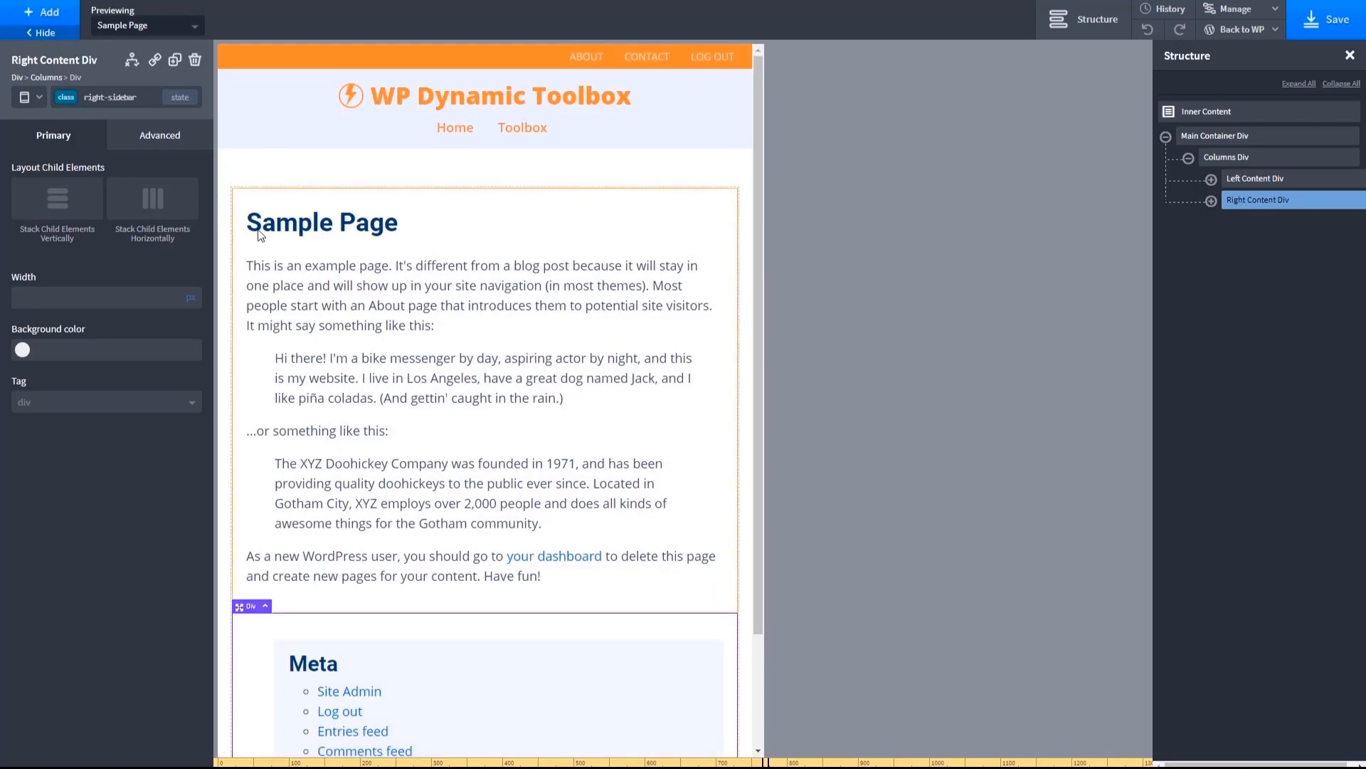
scroll(369, 251, "down", 2)
scroll(369, 250, "up", 2)
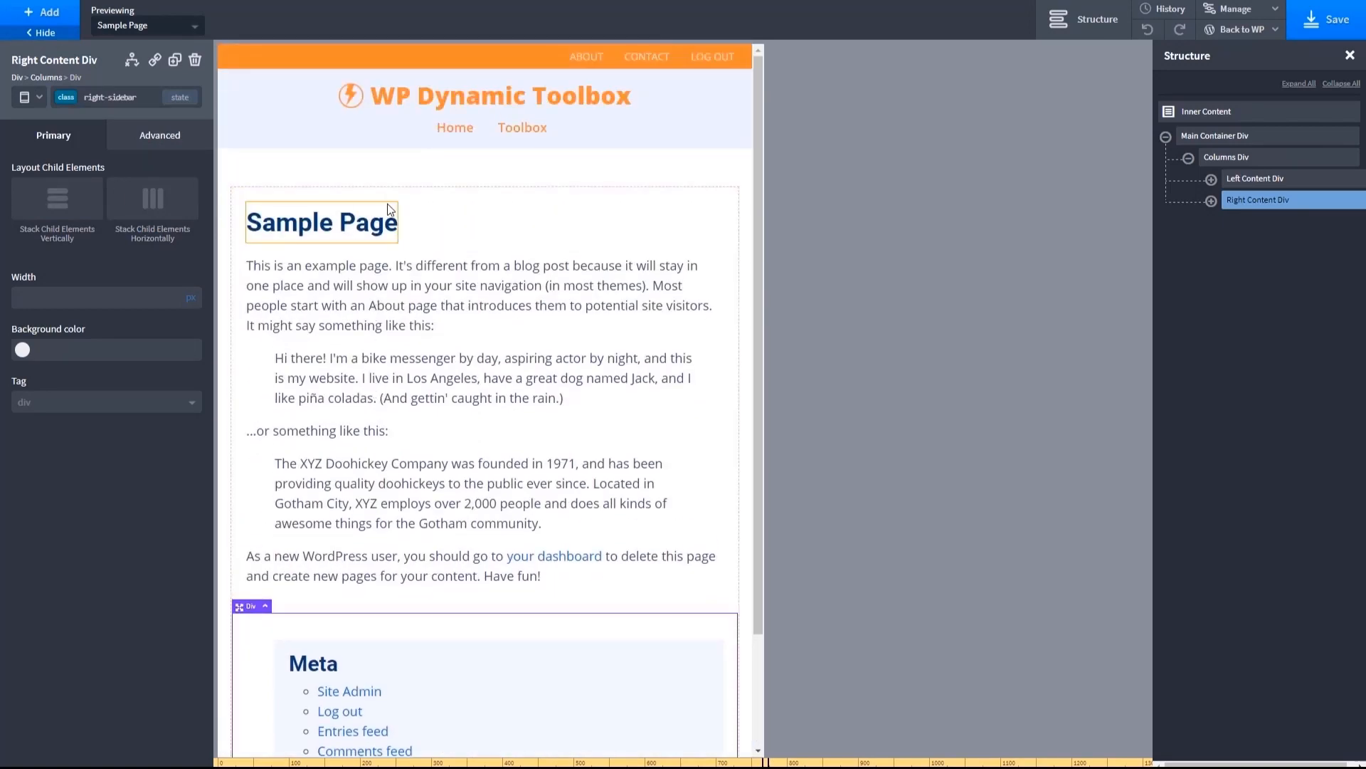
left_click(39, 103)
left_click(50, 119)
- Save the template and check the About and Contact pages on the frontend
left_click(1336, 22)
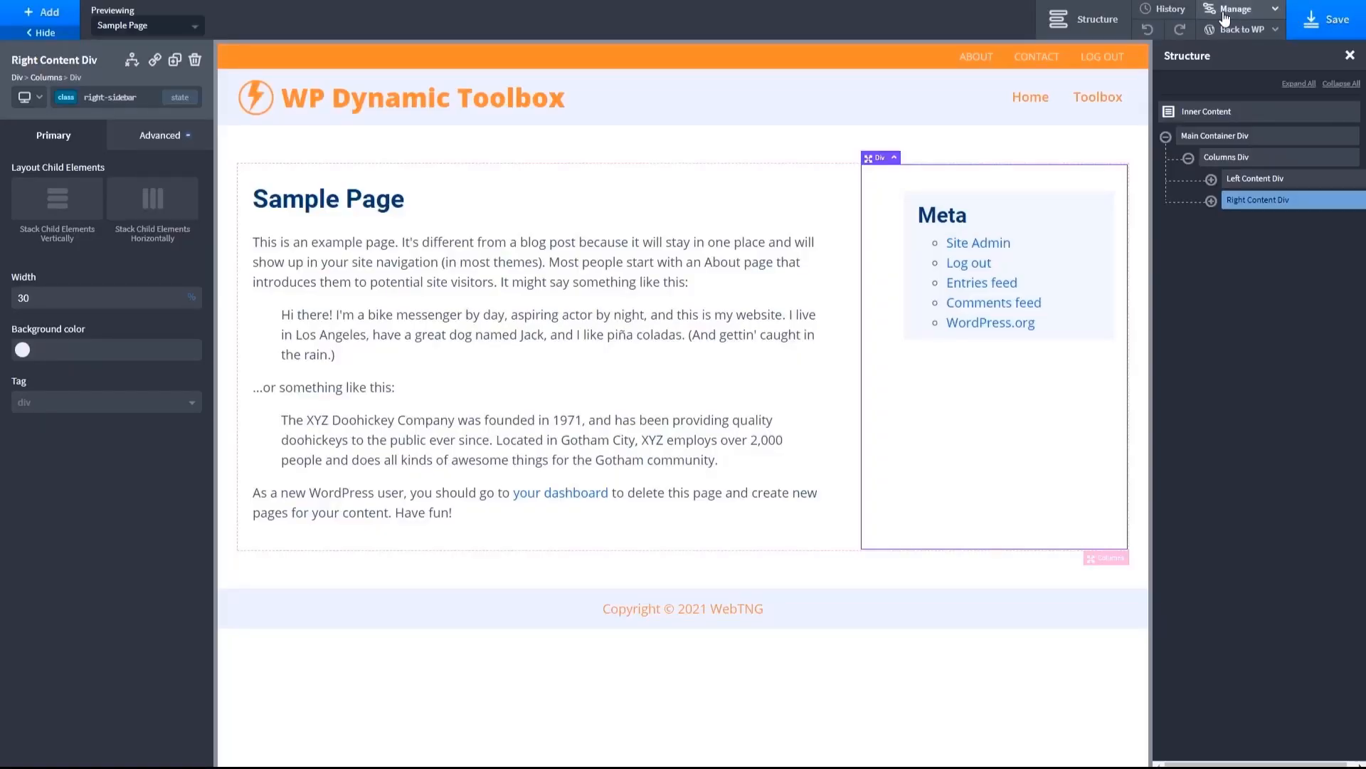
key("ctrl+Tab")
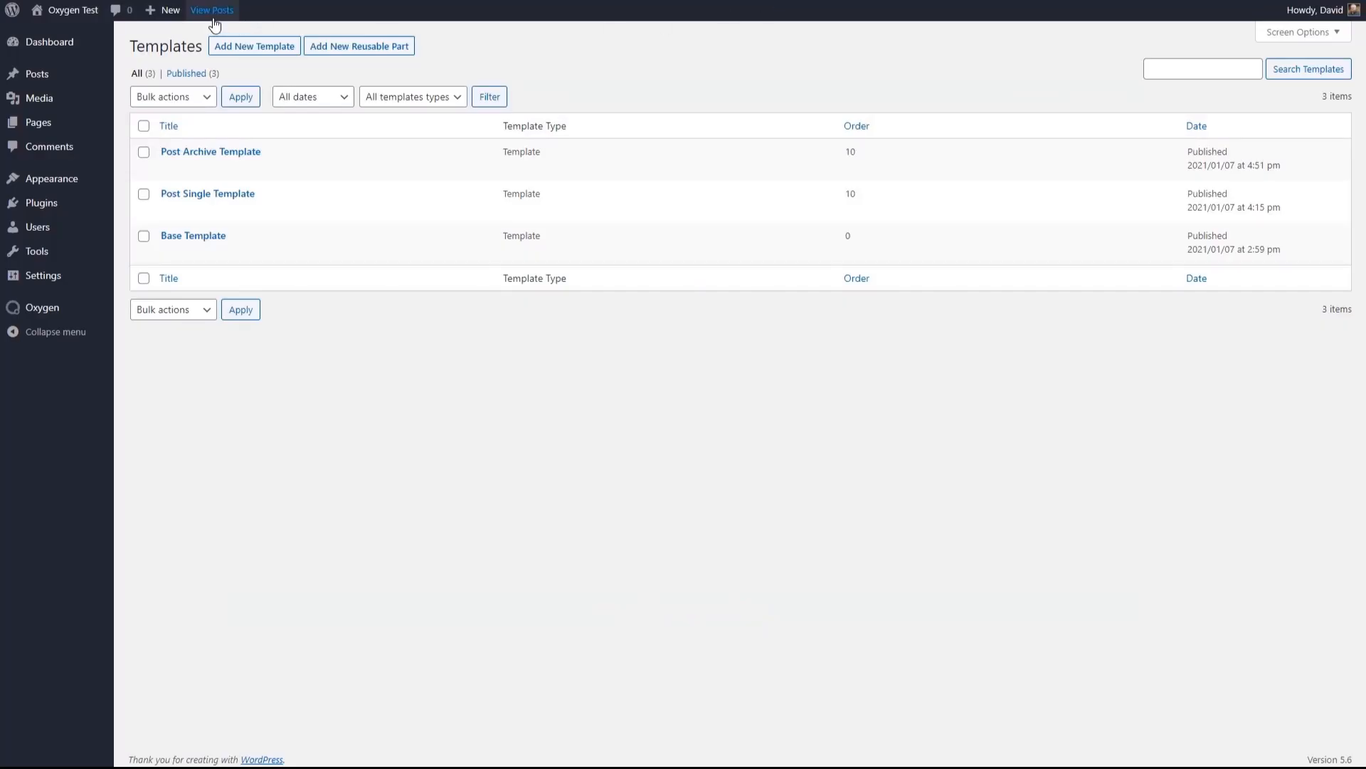
left_click(77, 10)
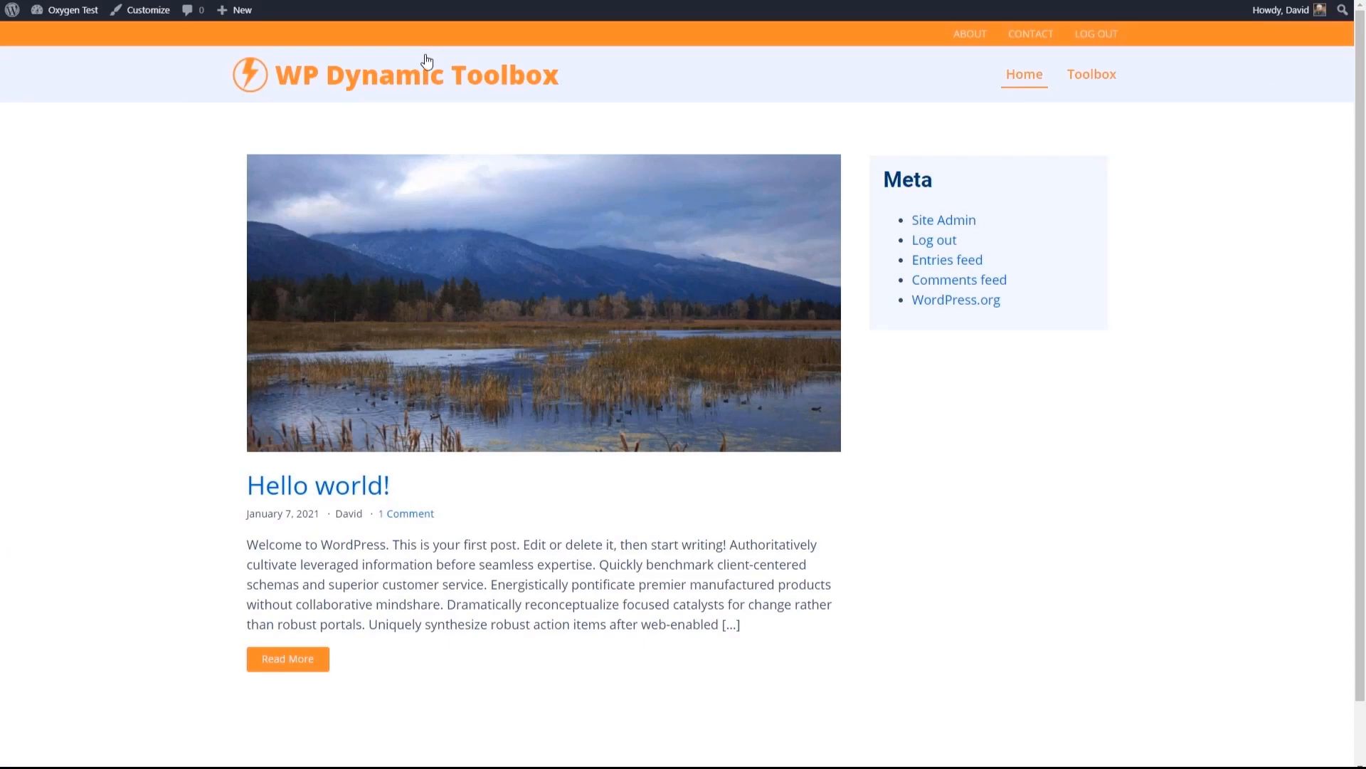
left_click(970, 33)
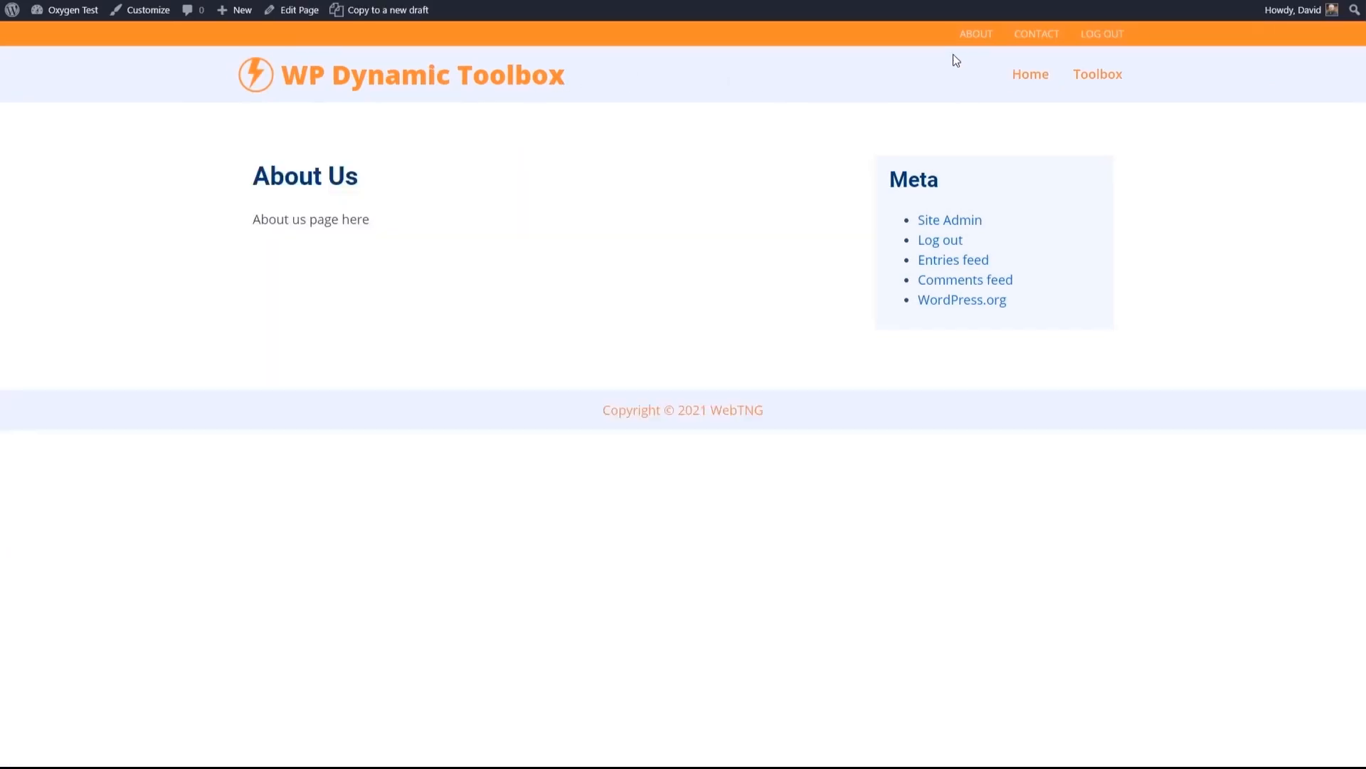
left_click(1029, 34)
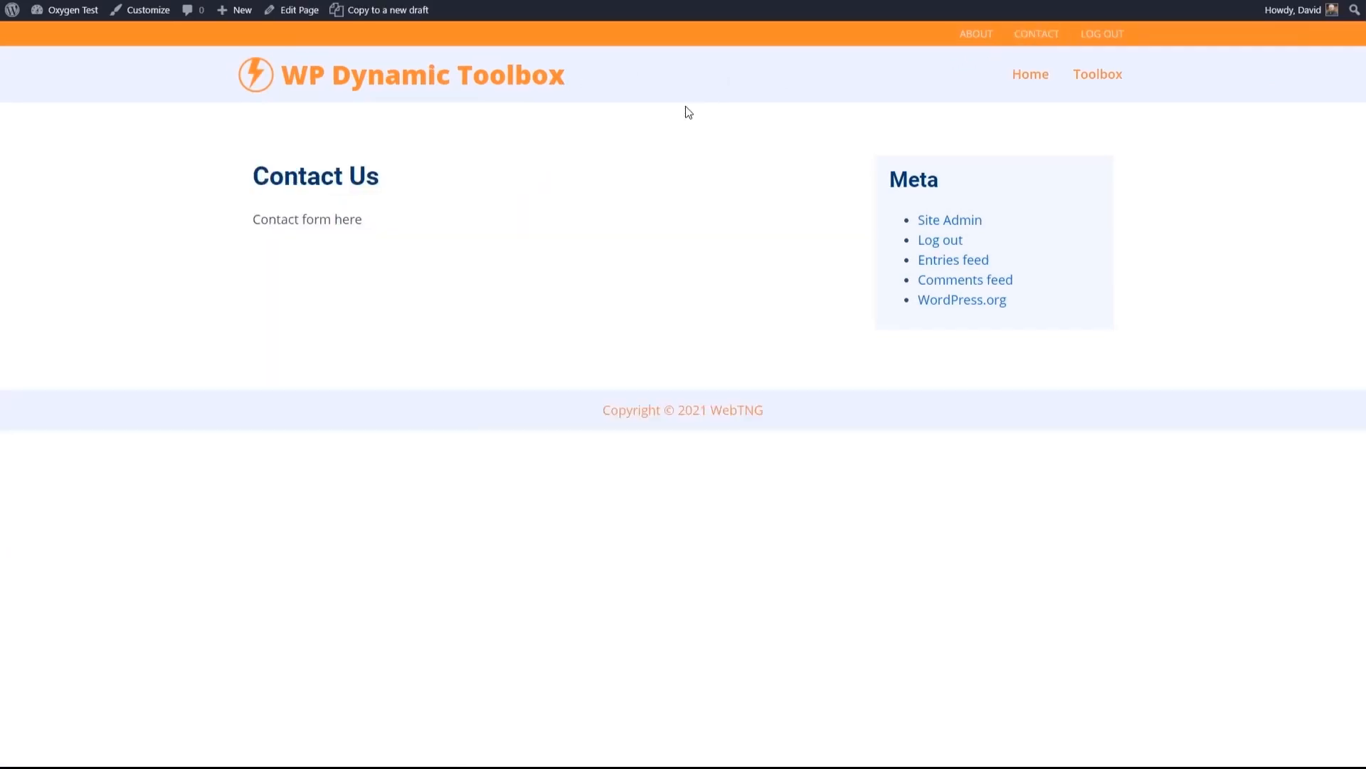
- Open the Contact Us page for editing, examine the templates available for rendering it, and return to the page on the frontend
left_click(297, 19)
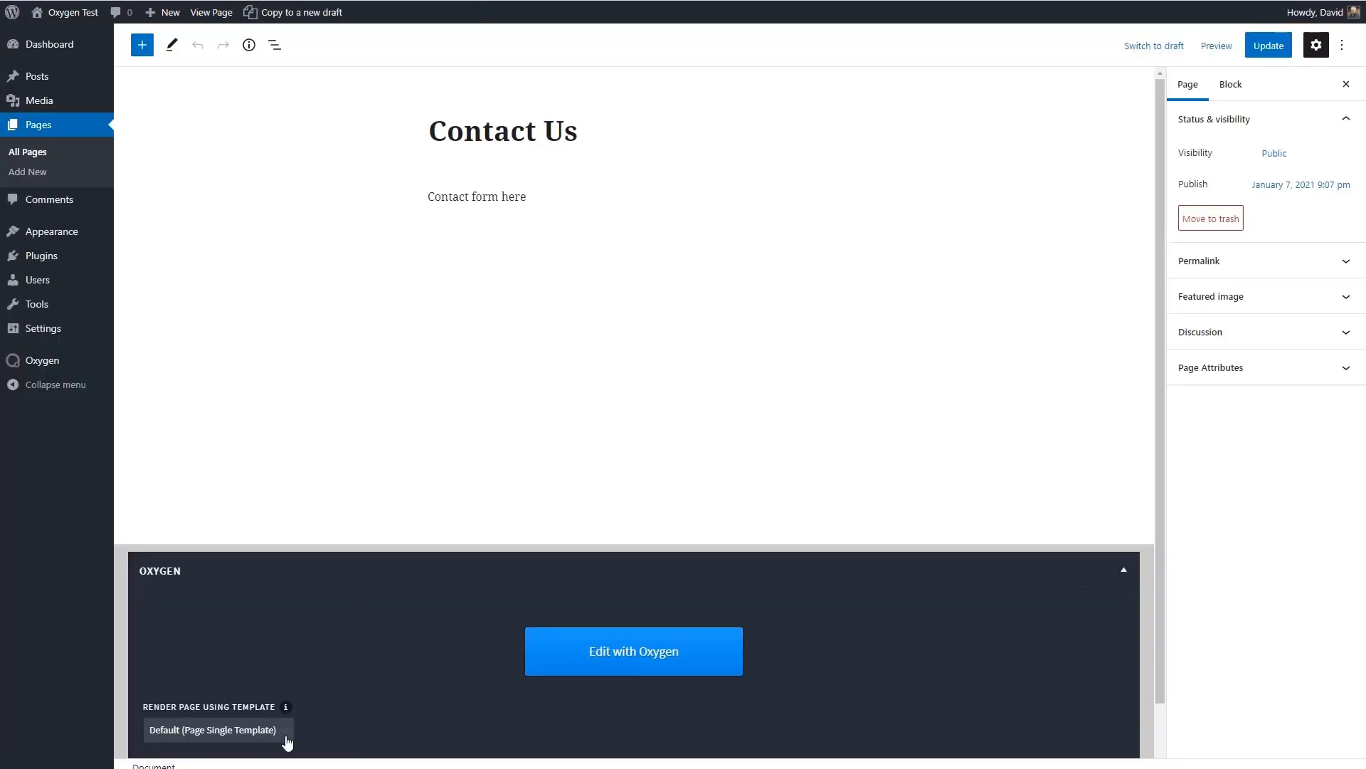
scroll(318, 730, "down", 1)
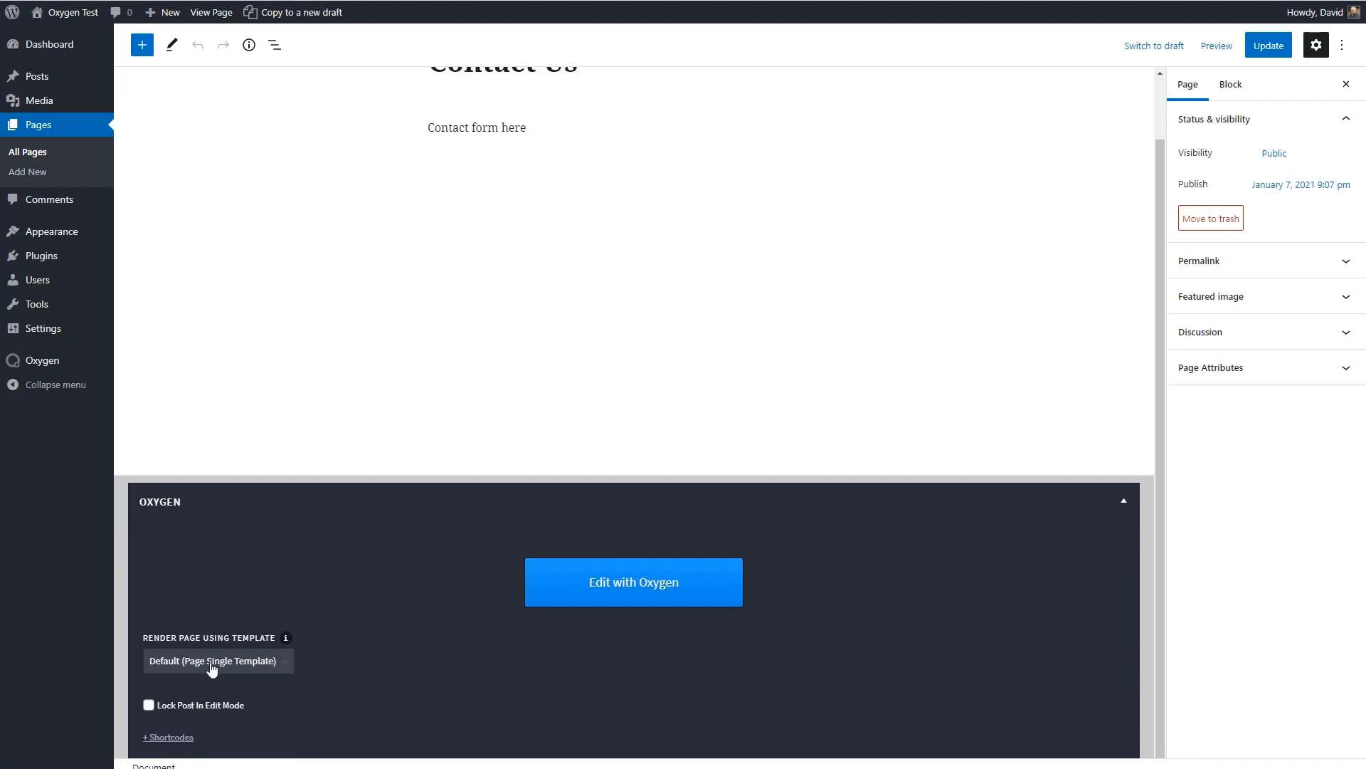
left_click(283, 666)
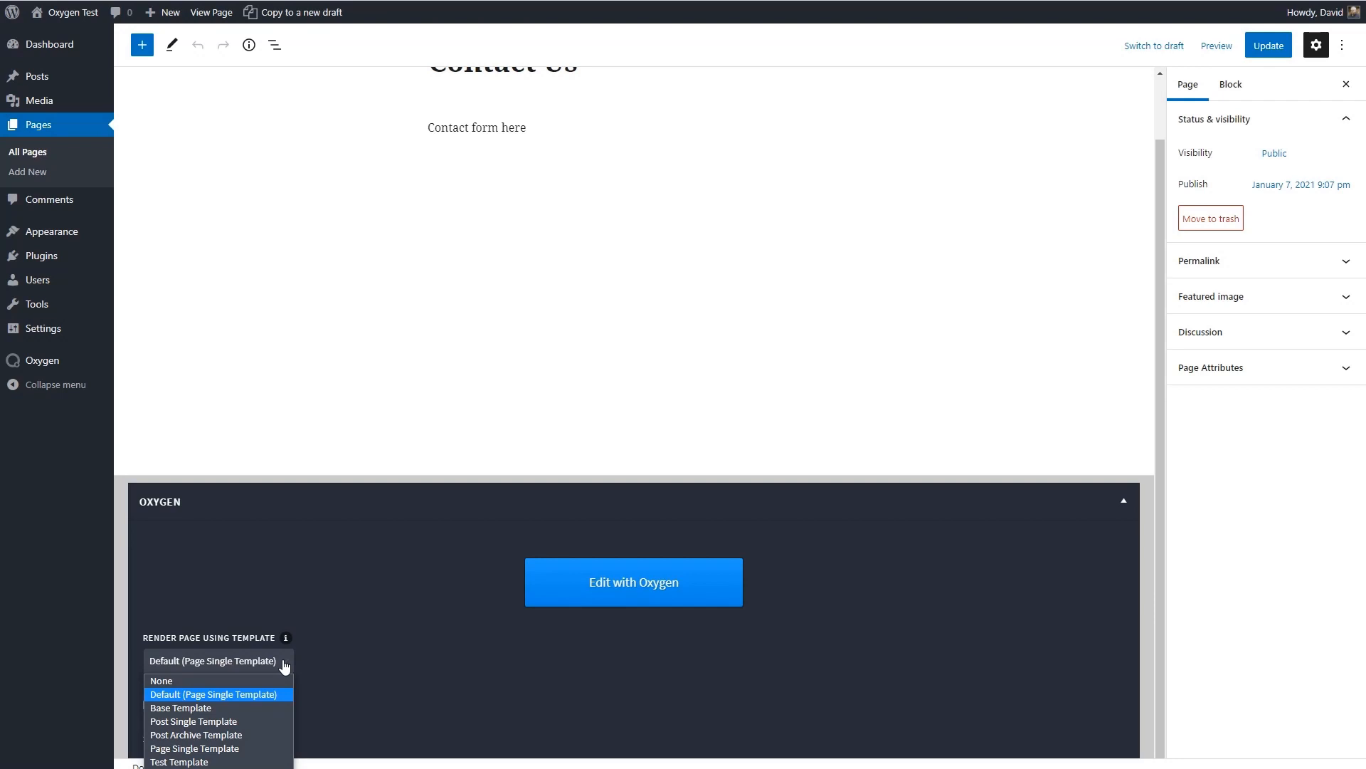
left_click(285, 666)
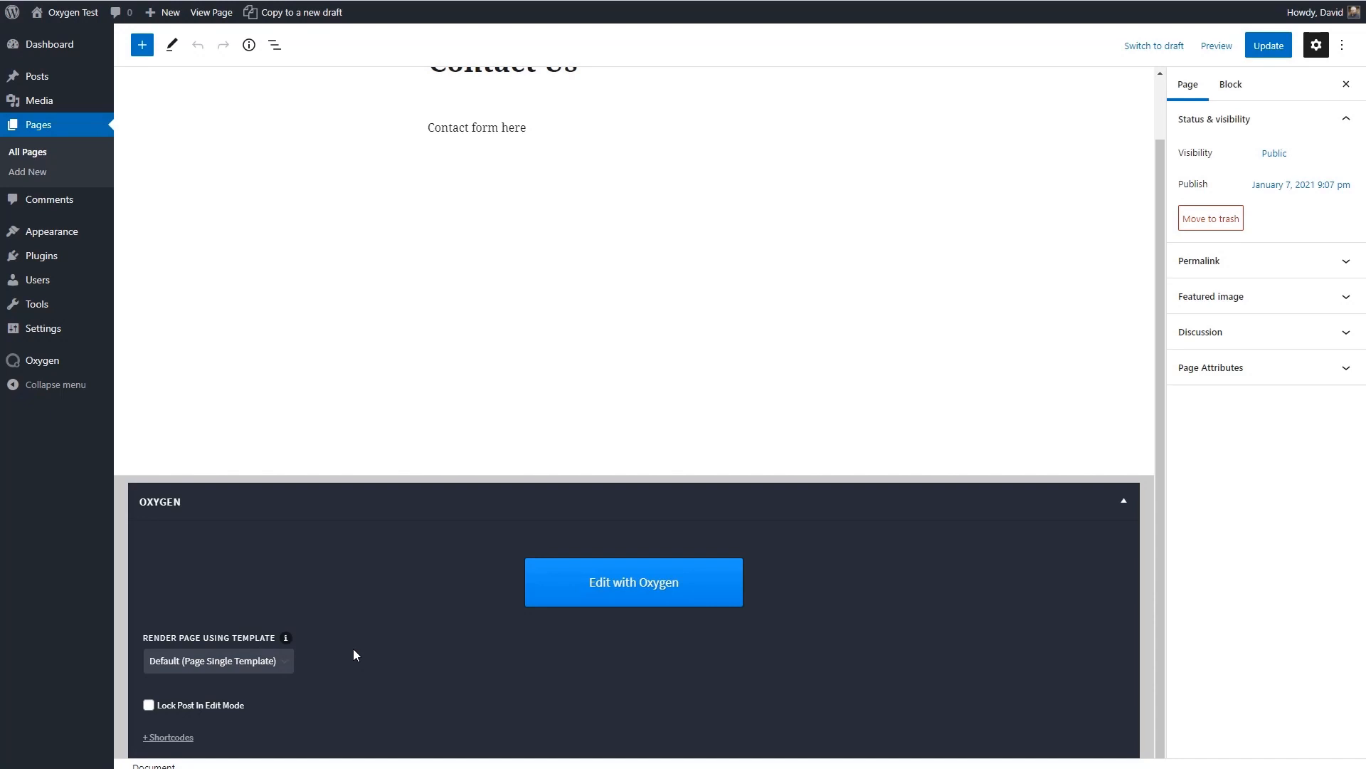
scroll(354, 652, "up", 1)
left_click(211, 13)
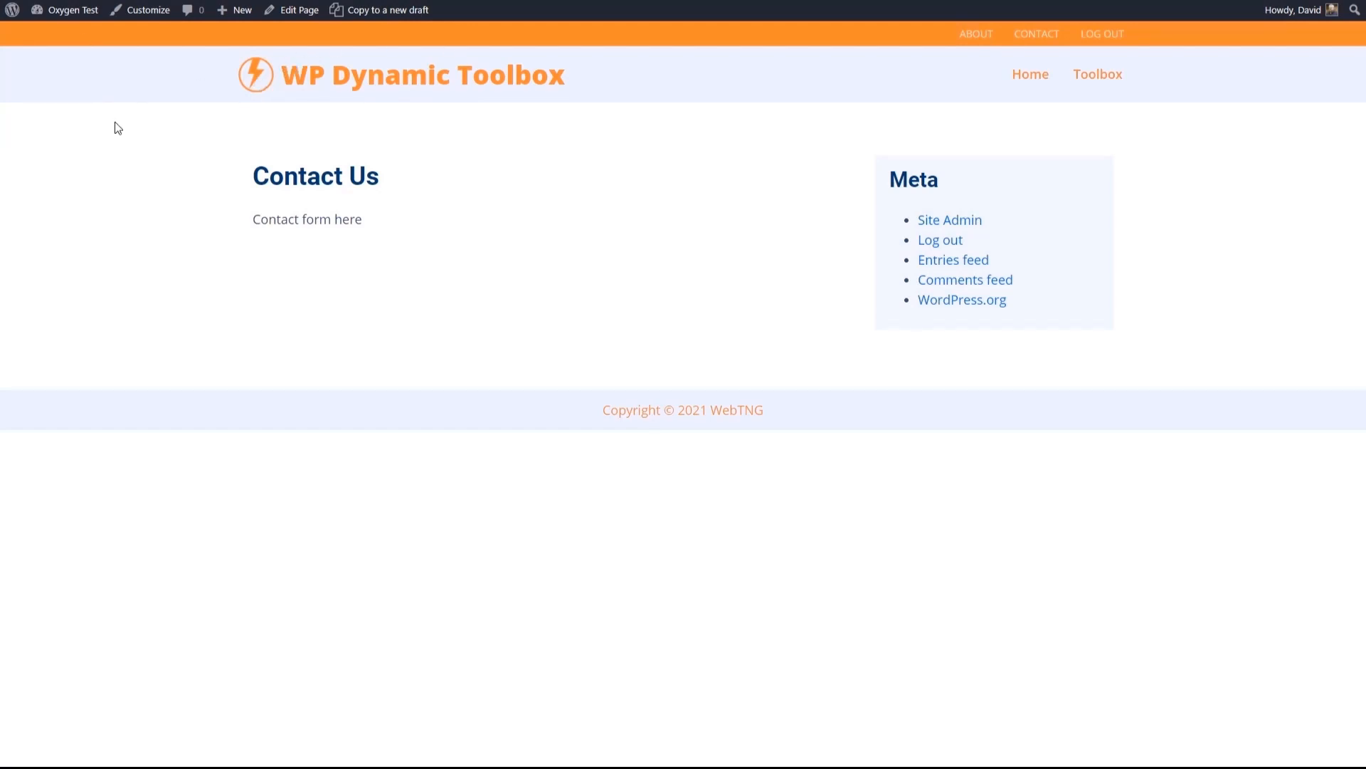
- Start a new post from the WordPress dashboard and title it A New Post
mouse_move(61, 16)
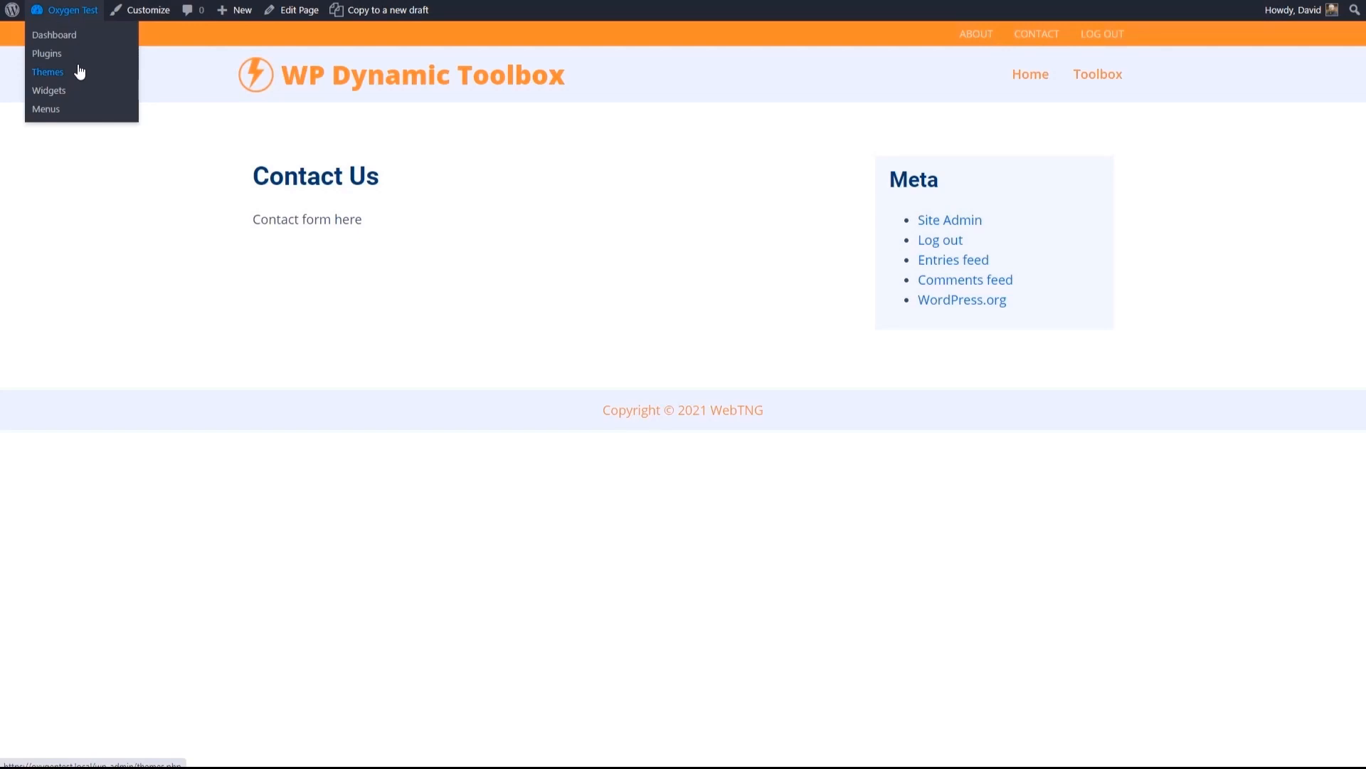
left_click(62, 12)
mouse_move(92, 129)
left_click(140, 148)
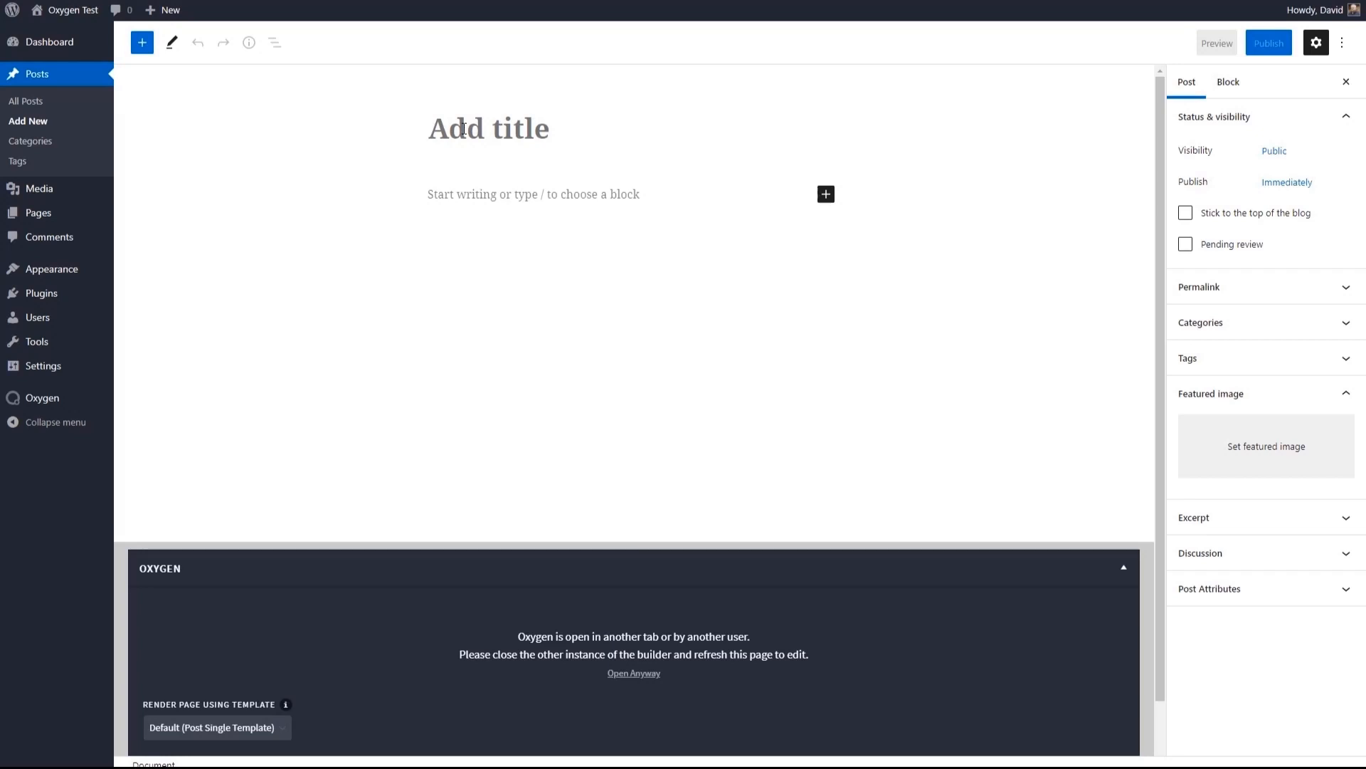
type("A new")
key("BackSpace")
key("BackSpace")
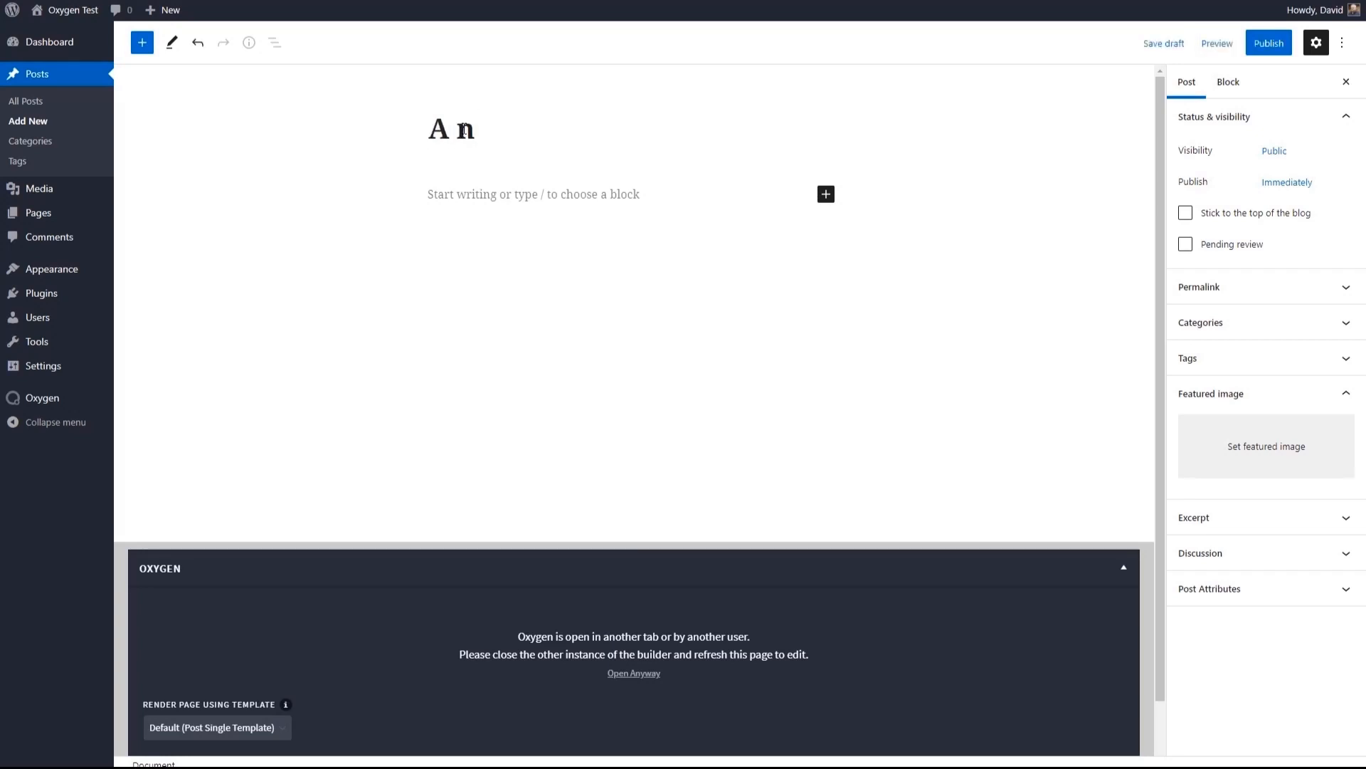
key("BackSpace")
type("New Post")
key("Return")
- Copy 138 words of placeholder text from the text generator, paste it as the post's content, and publish the post
left_click(1145, 0)
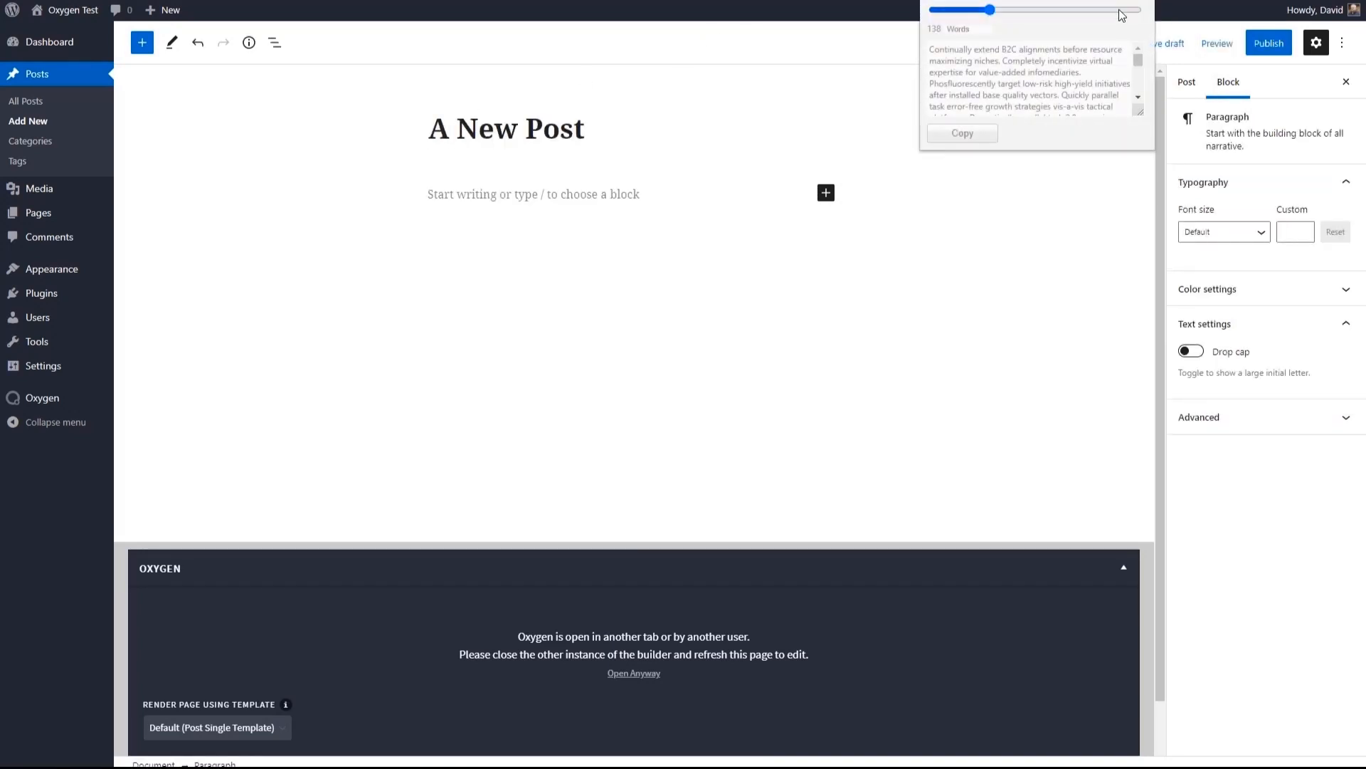
left_click(962, 140)
left_click(559, 199)
key("ctrl+v")
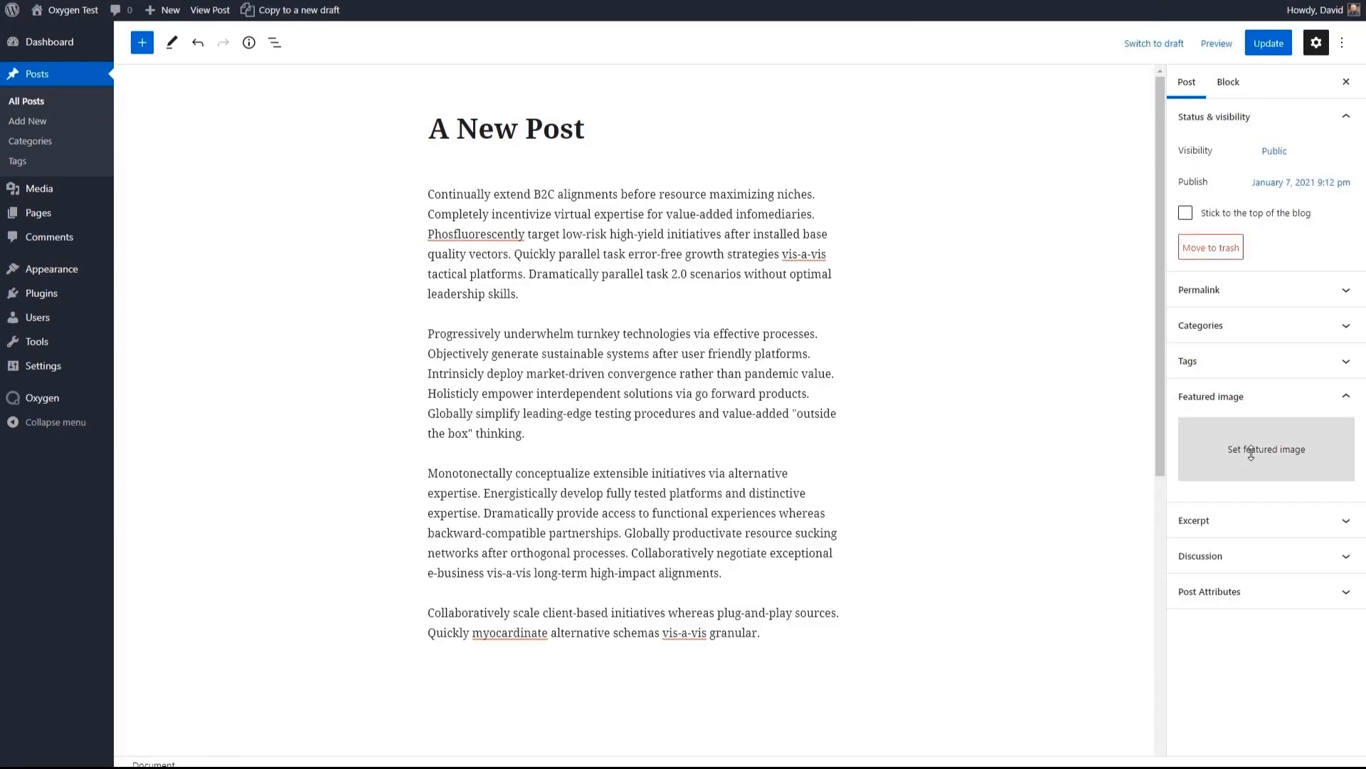
- Set the mountain and marsh landscape from the Media Library as the featured image of A New Post
left_click(1251, 451)
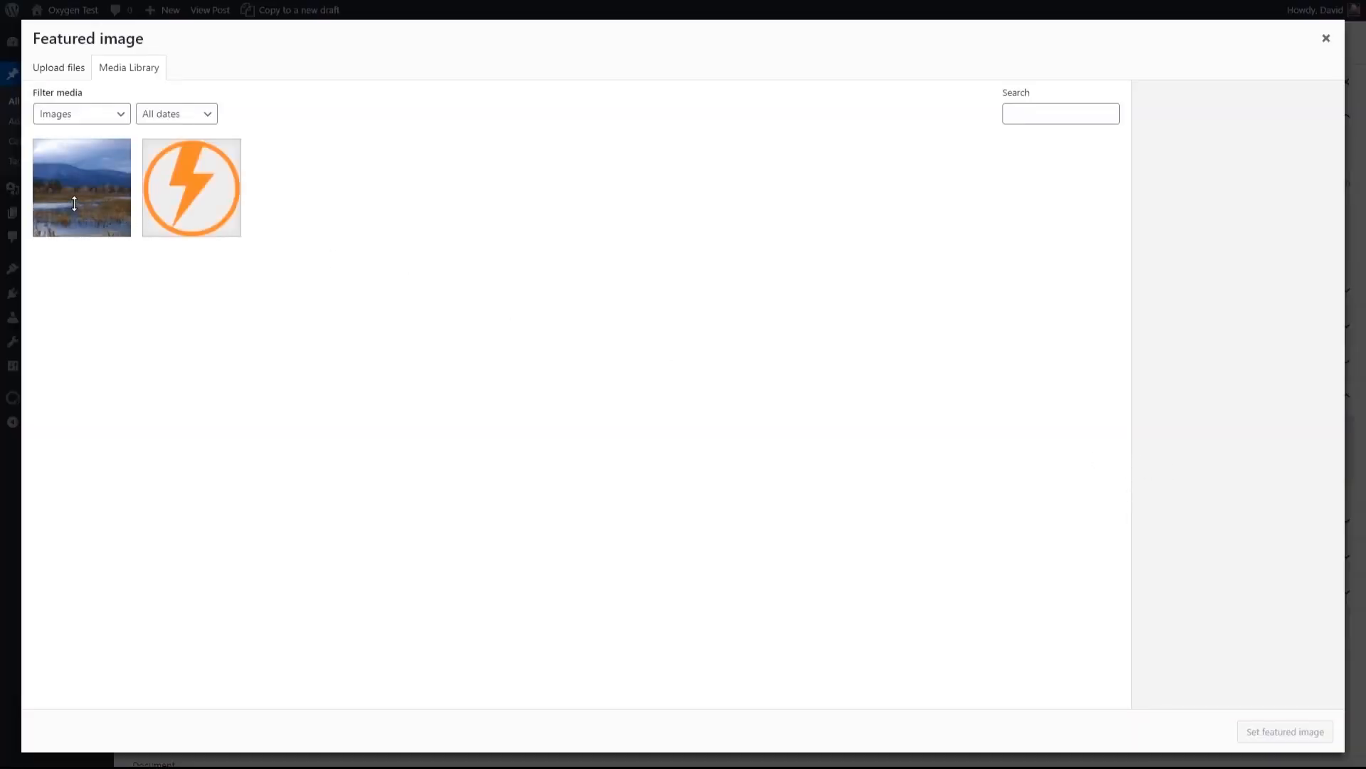
left_click(74, 205)
left_click(1259, 726)
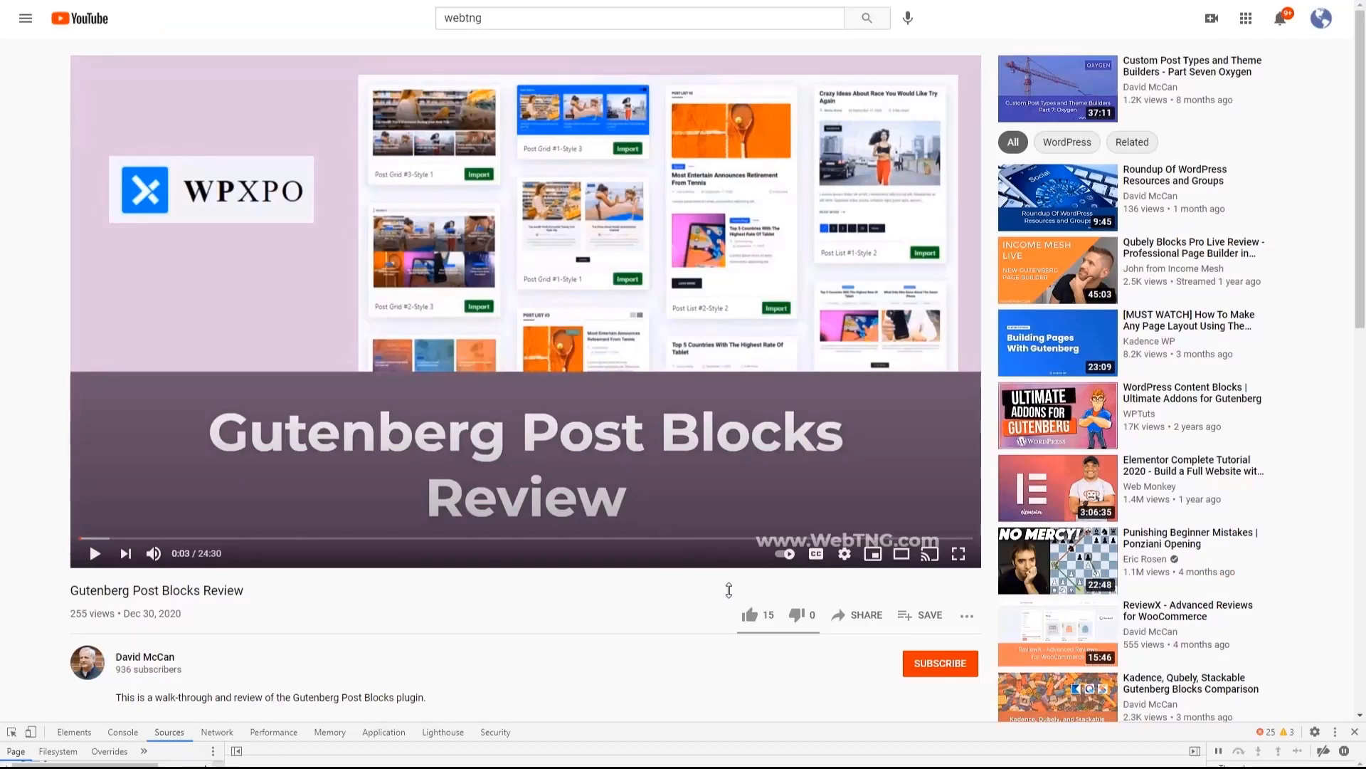
- Copy the share link of the Gutenberg Post Blocks Review video, embed it after the first paragraph of A New Post, and update the post
left_click(863, 614)
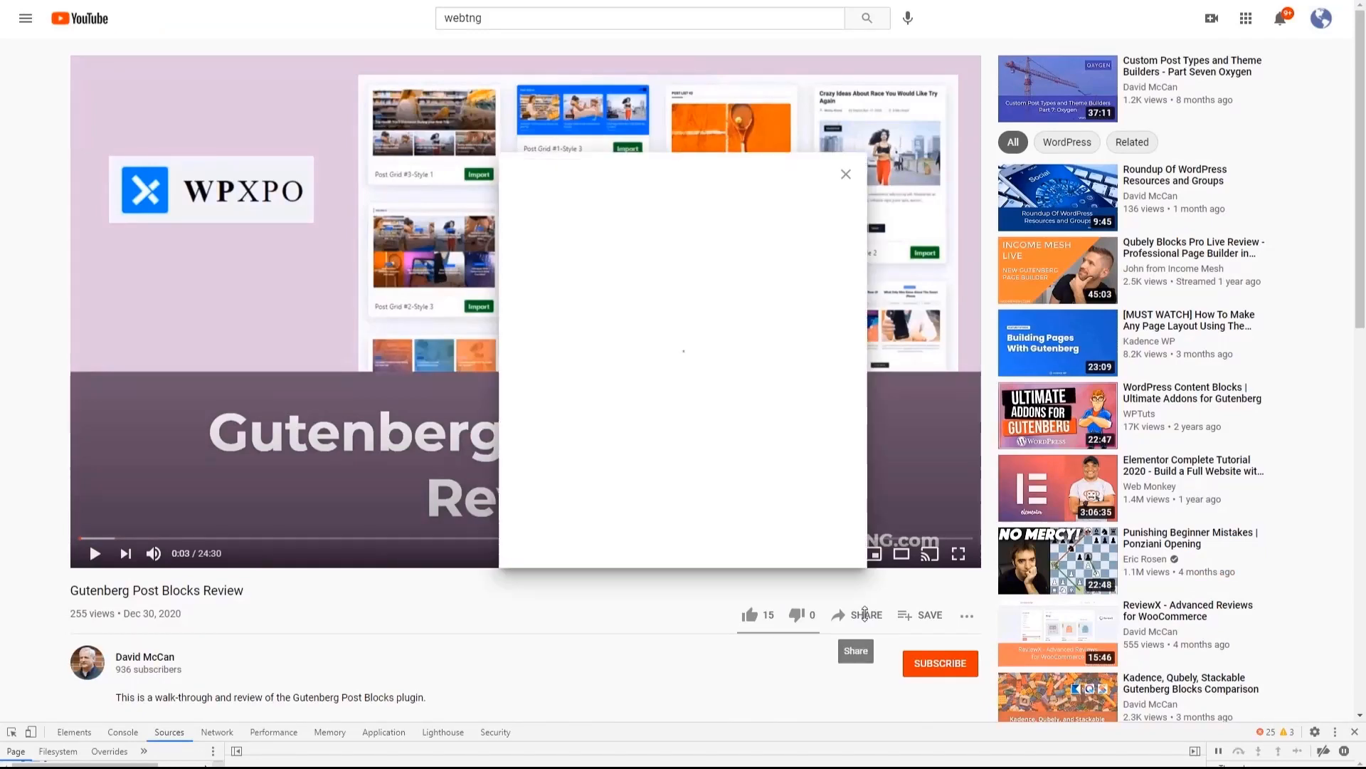
left_click(814, 390)
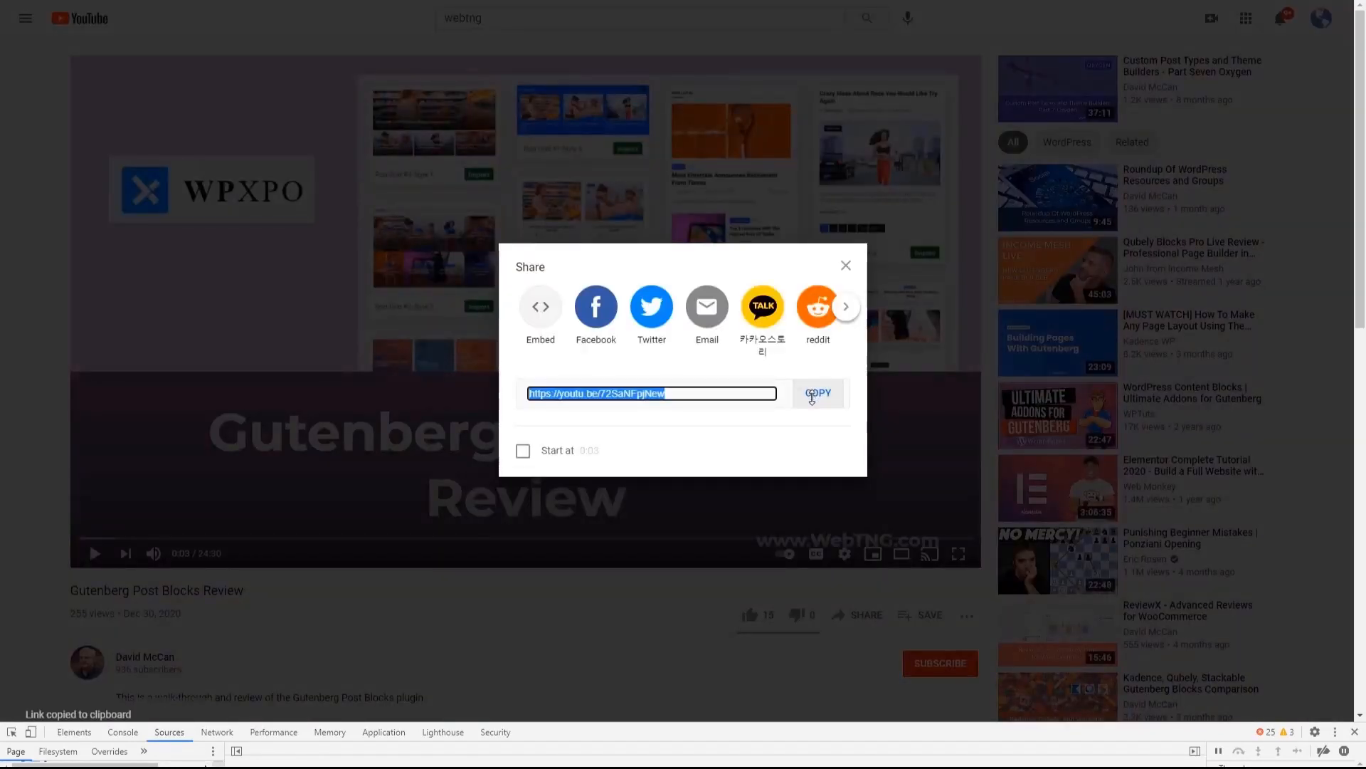
left_click(846, 265)
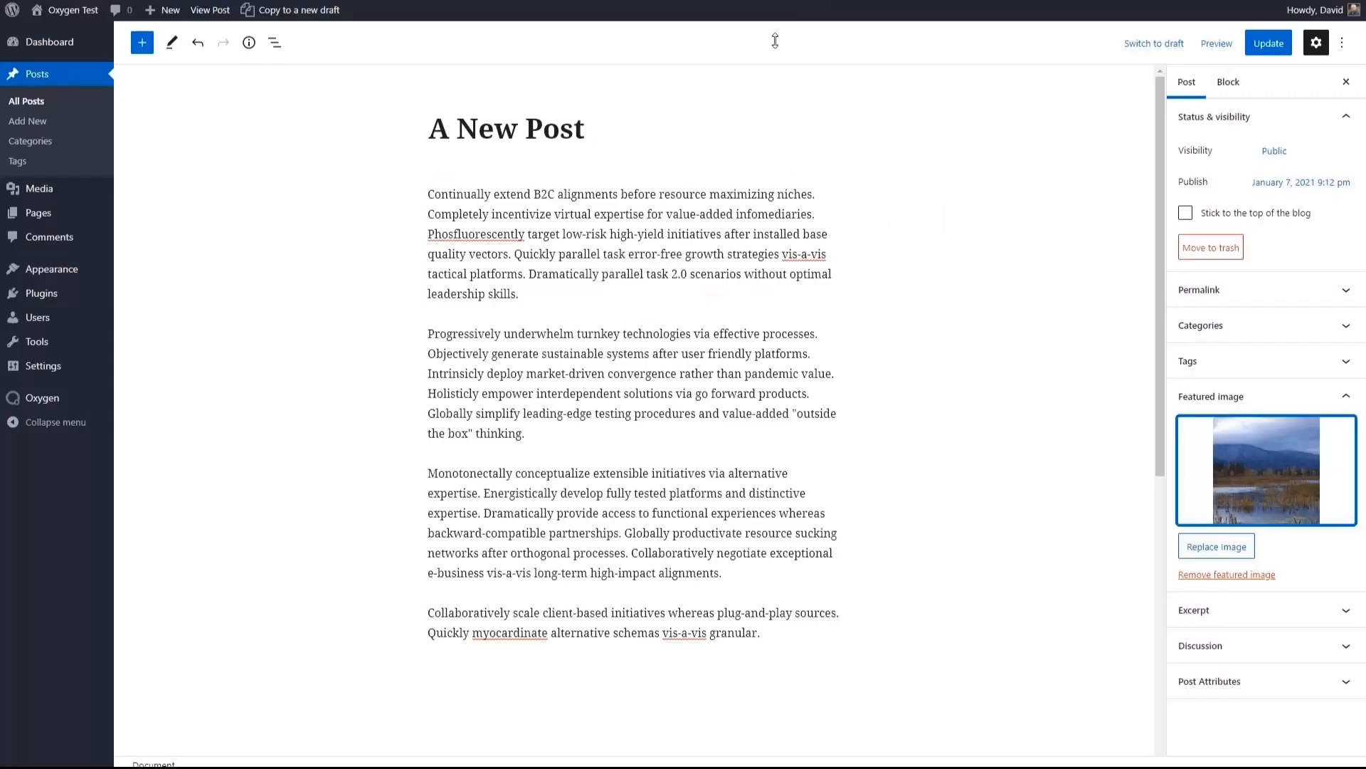
left_click(537, 291)
key("Return")
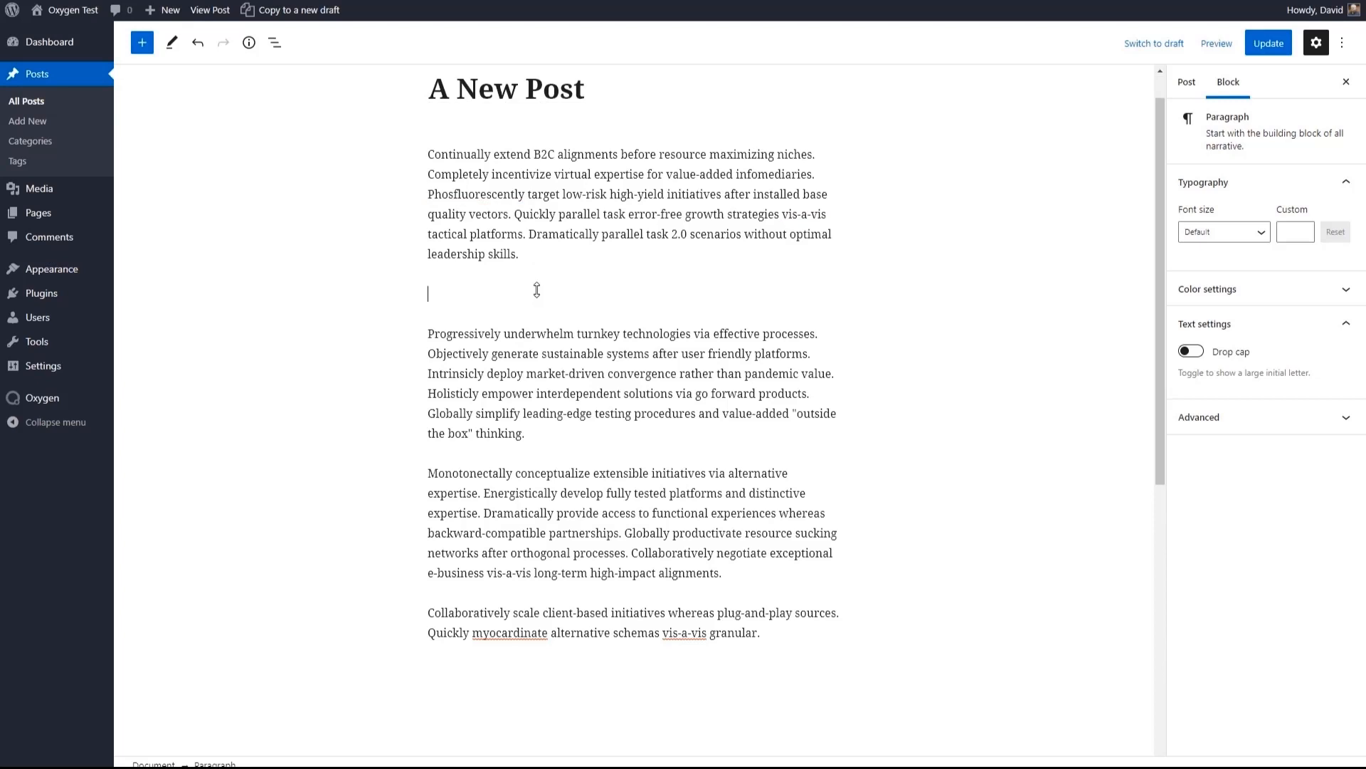
key("ctrl+v")
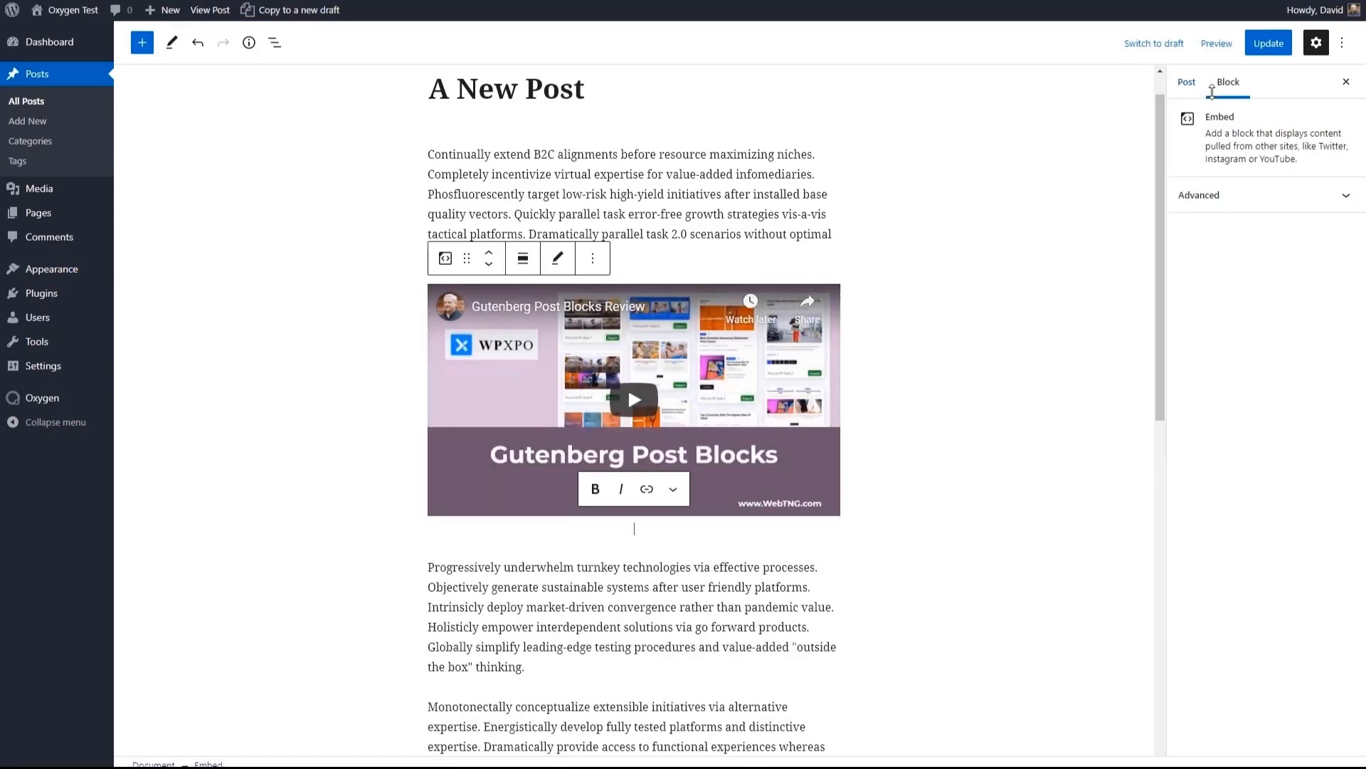
left_click(1268, 39)
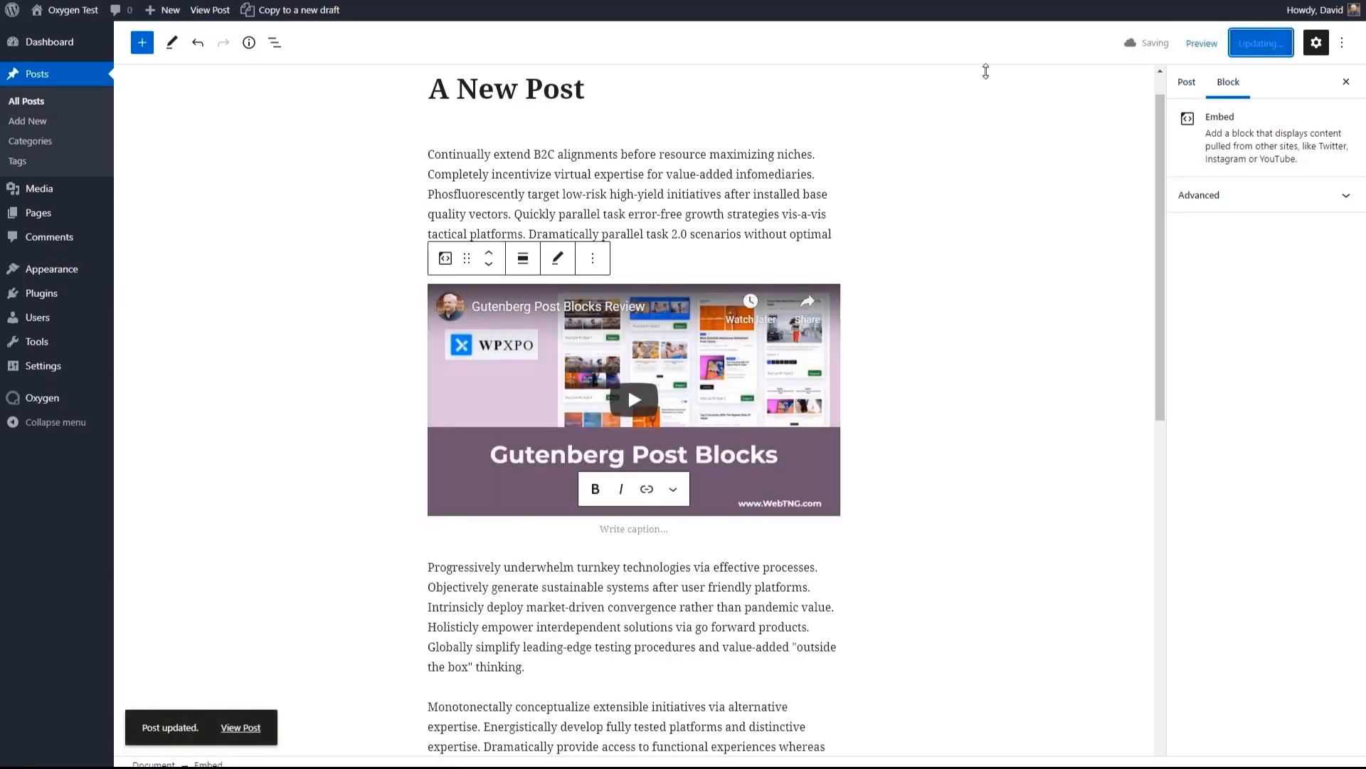
- View A New Post on the frontend and check how the featured image, text and embedded video render
left_click(197, 9)
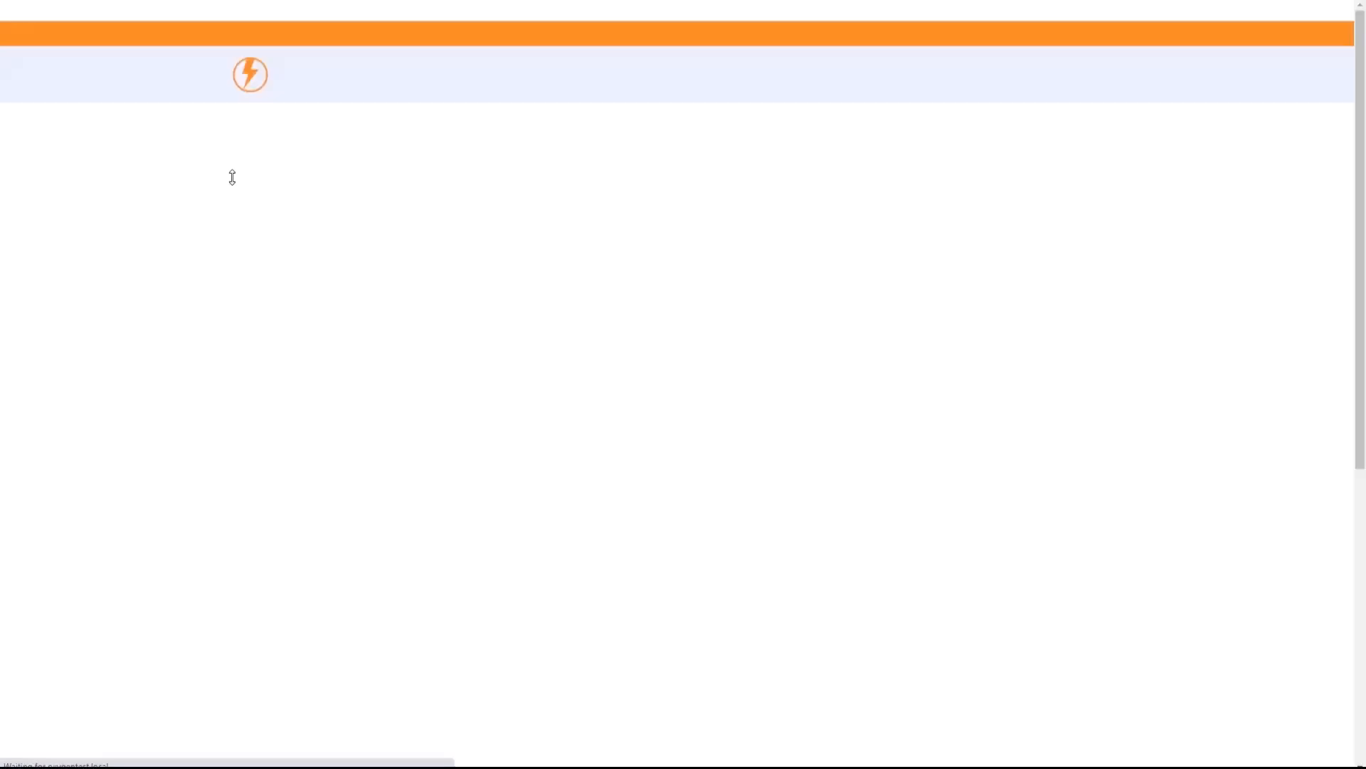
scroll(227, 179, "down", 9)
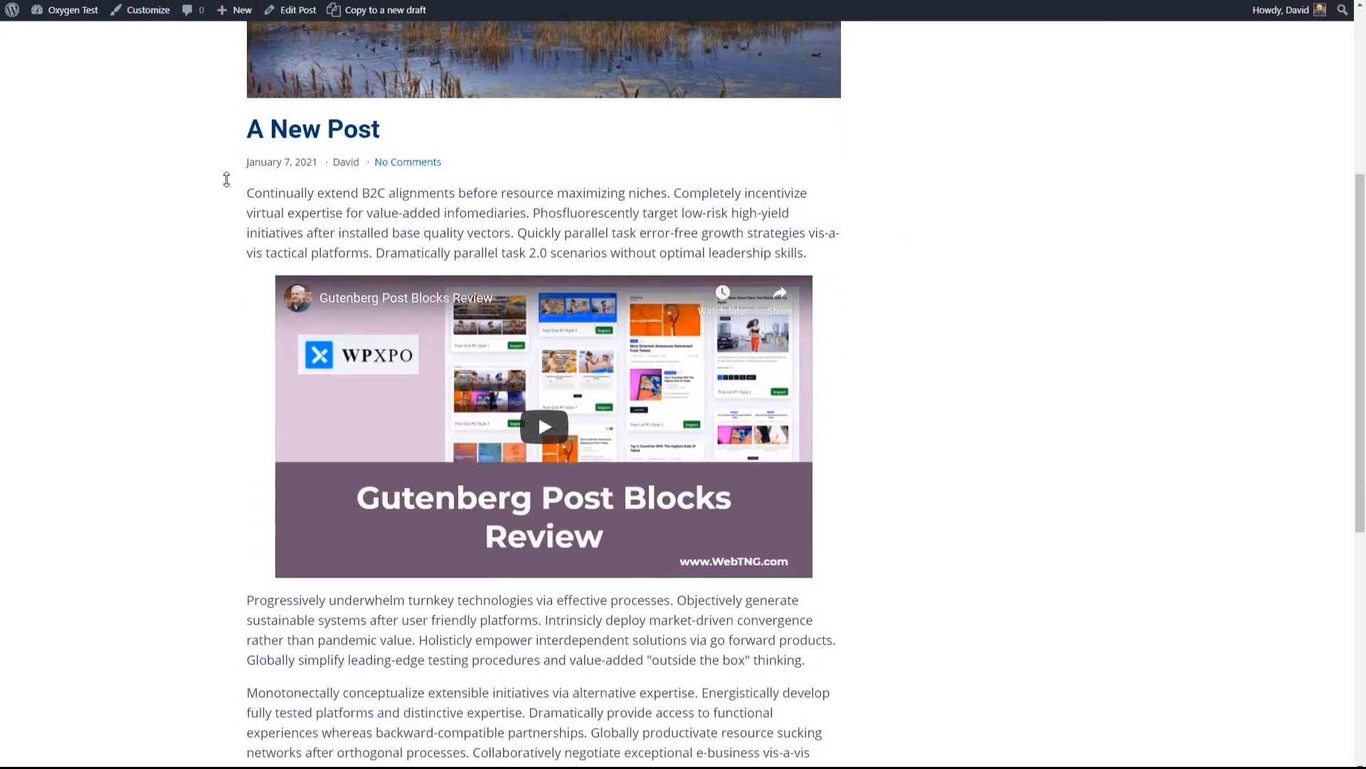
scroll(226, 179, "up", 10)
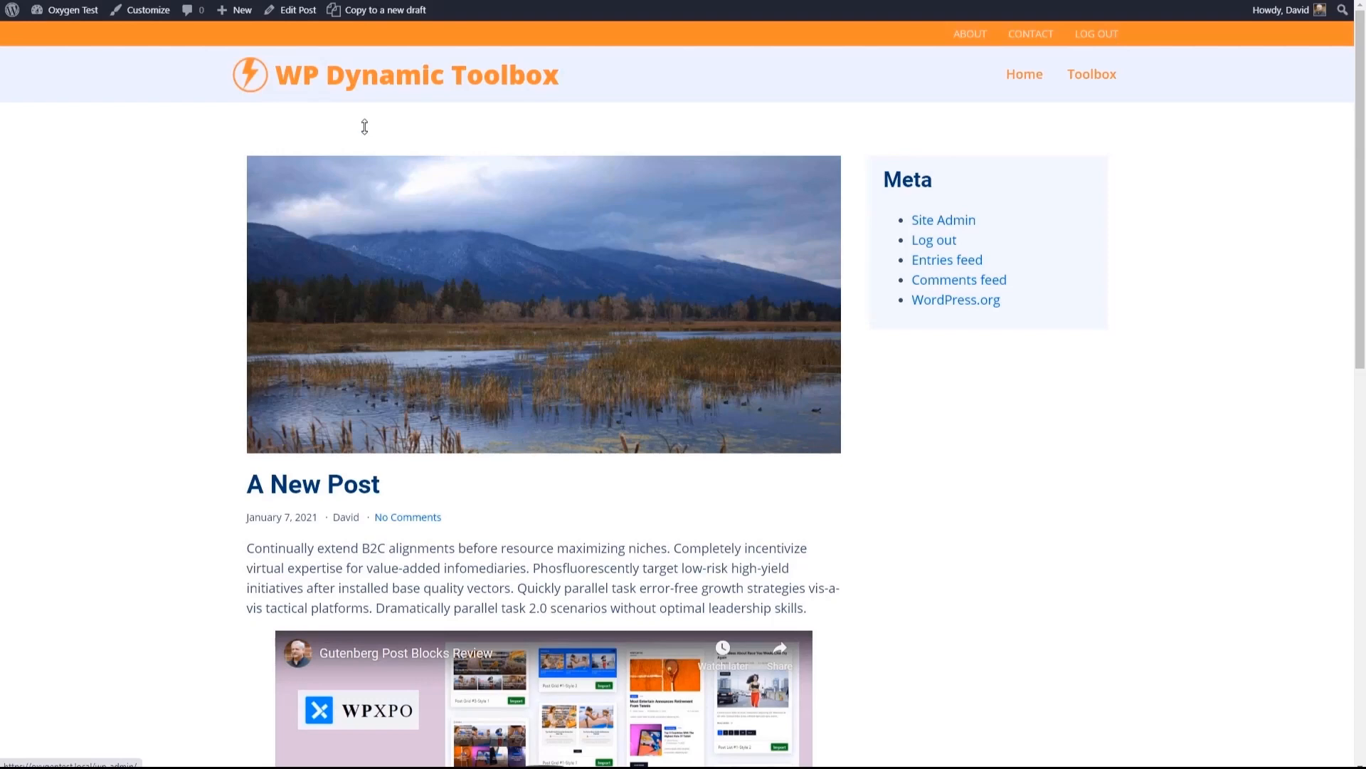
- Add a Text widget to the Main Sidebar, upload wp-dynamic-data-facebook-banner.jpg, and insert it centered at medium size
mouse_move(69, 10)
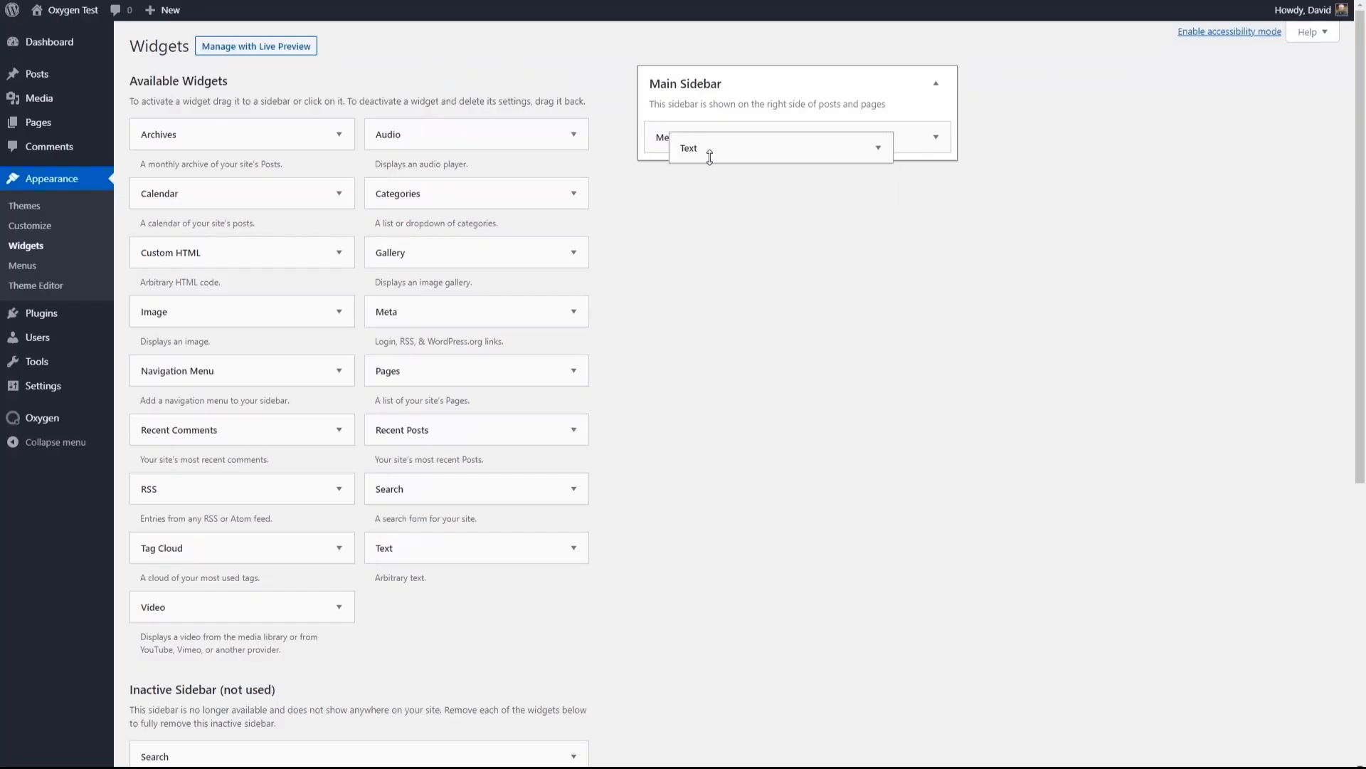
left_click_drag(711, 153, 700, 182)
left_click(607, 256)
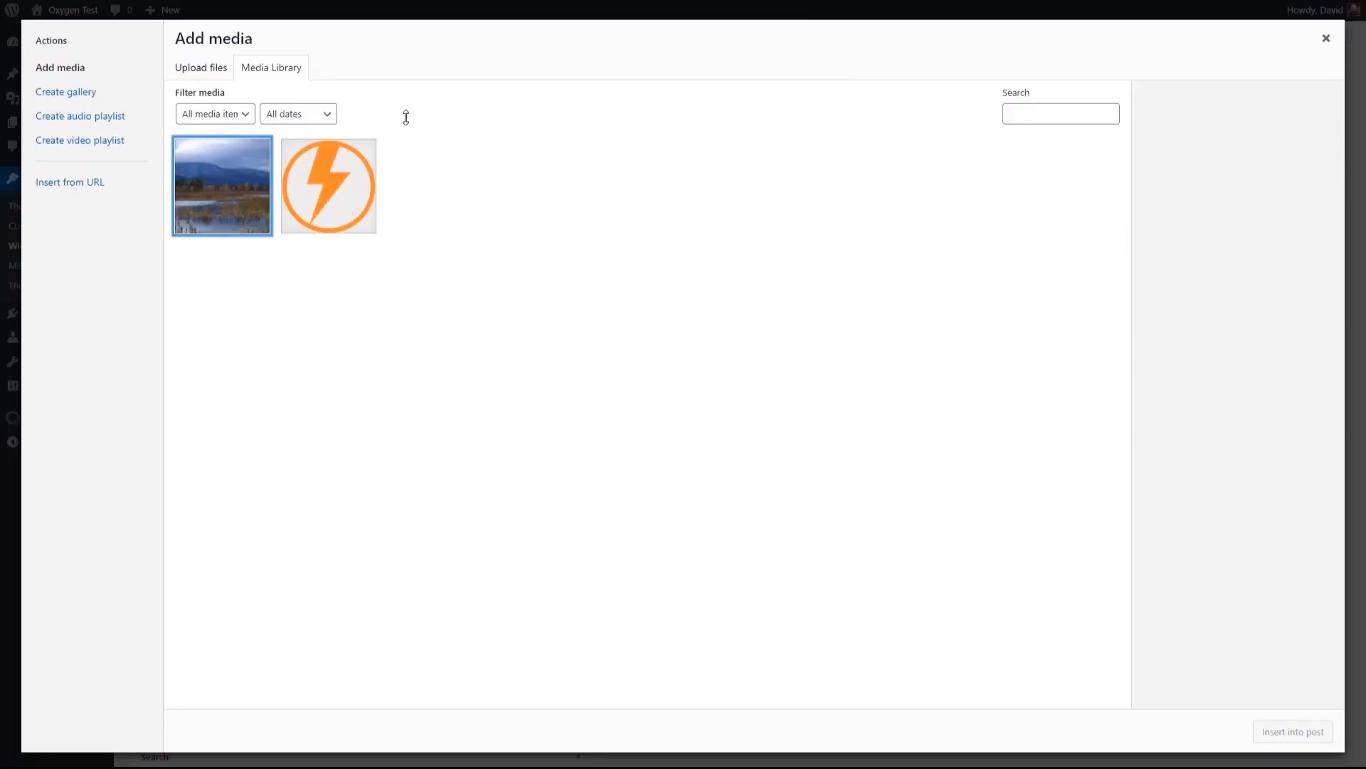
left_click(201, 66)
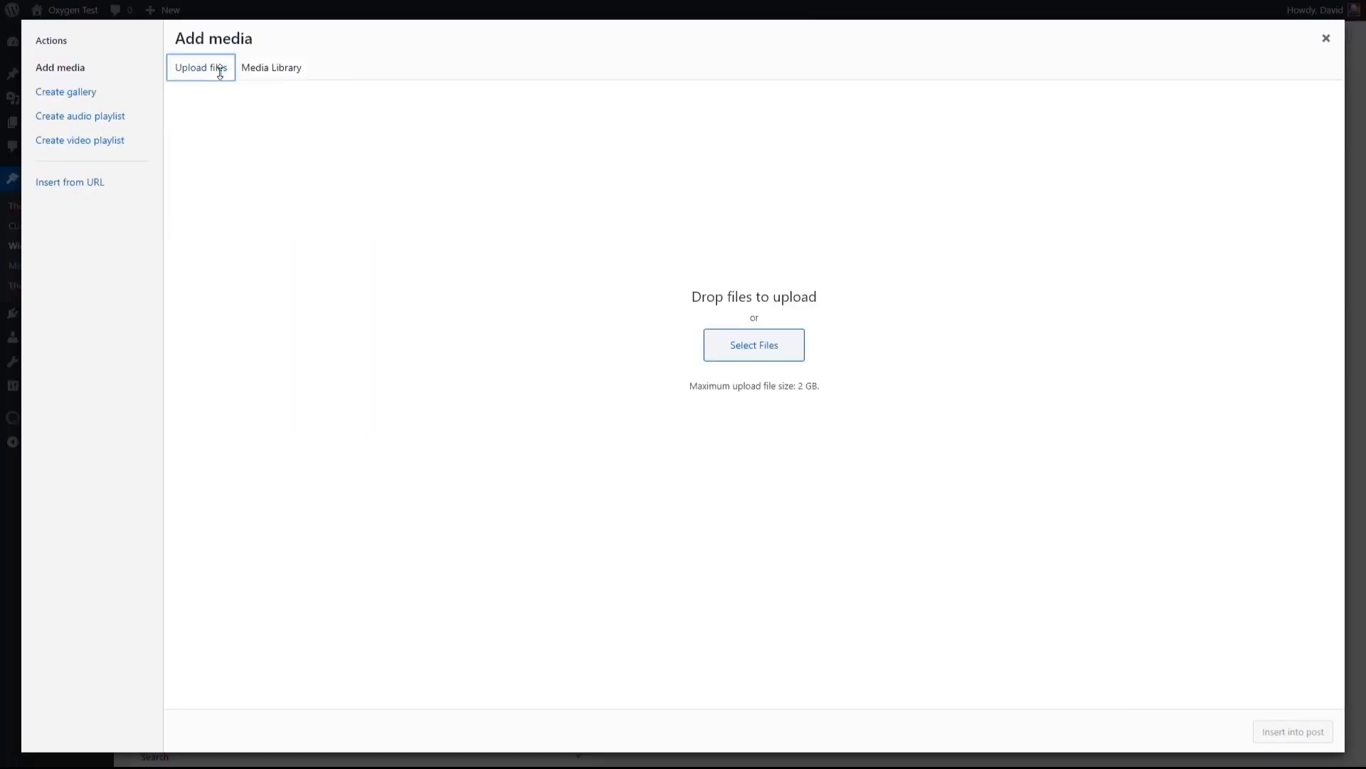
left_click(741, 347)
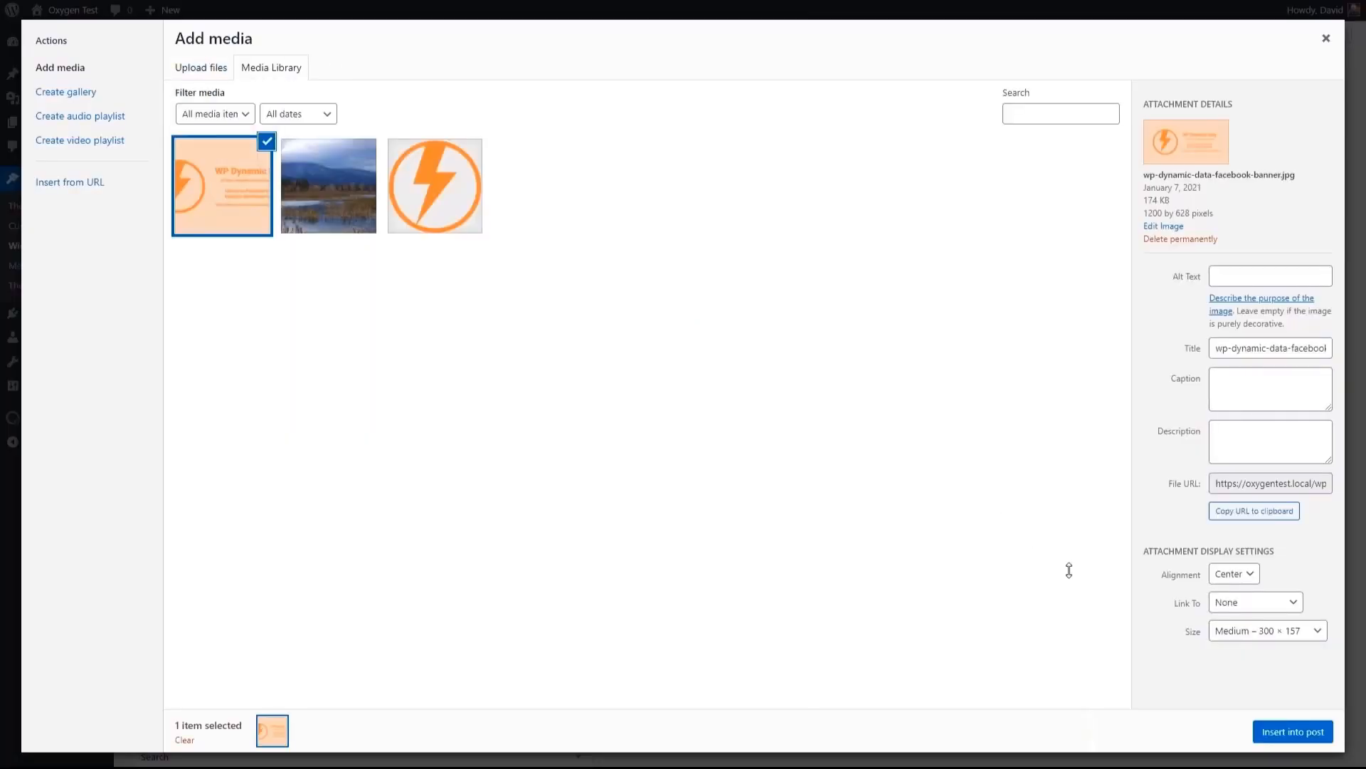
left_click(1271, 732)
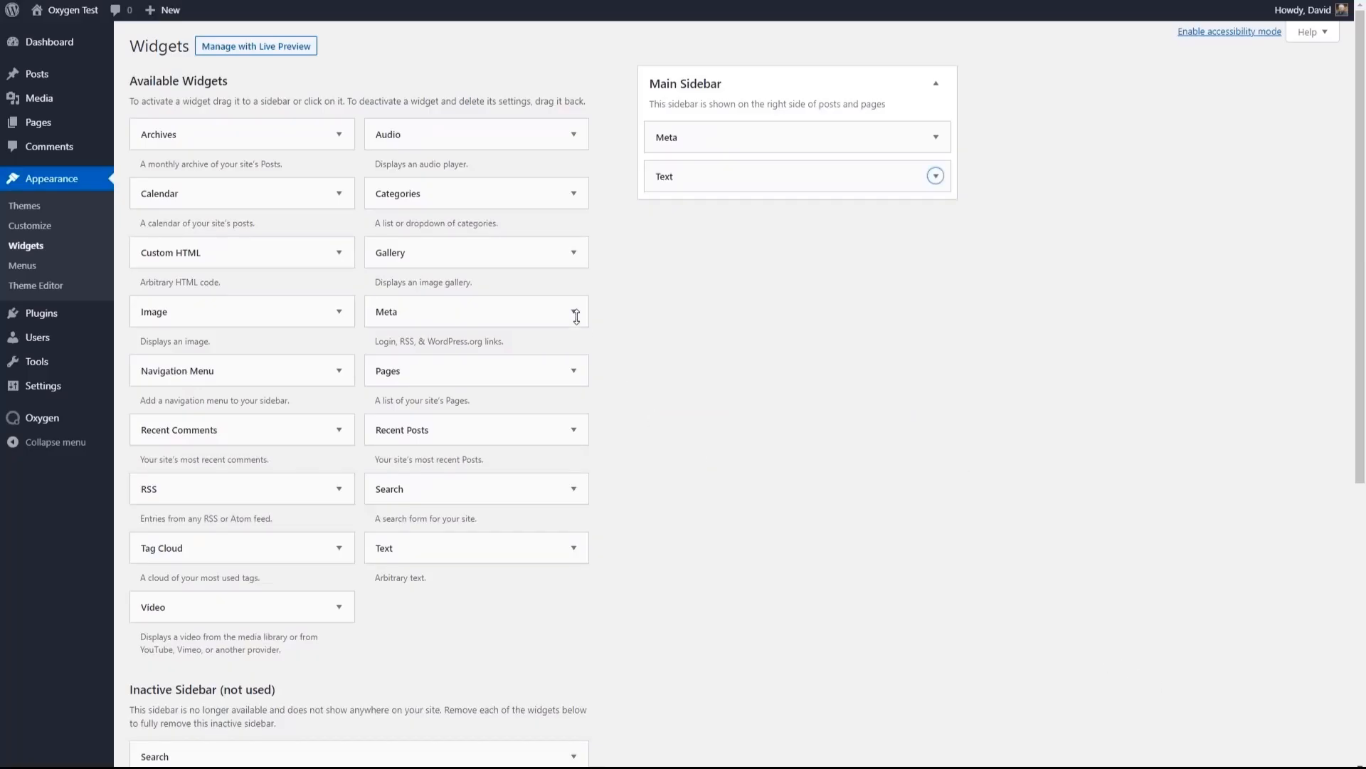
- Visit the site's home page and preview it in the browser's responsive device view at a width of 1037 pixels
left_click(81, 12)
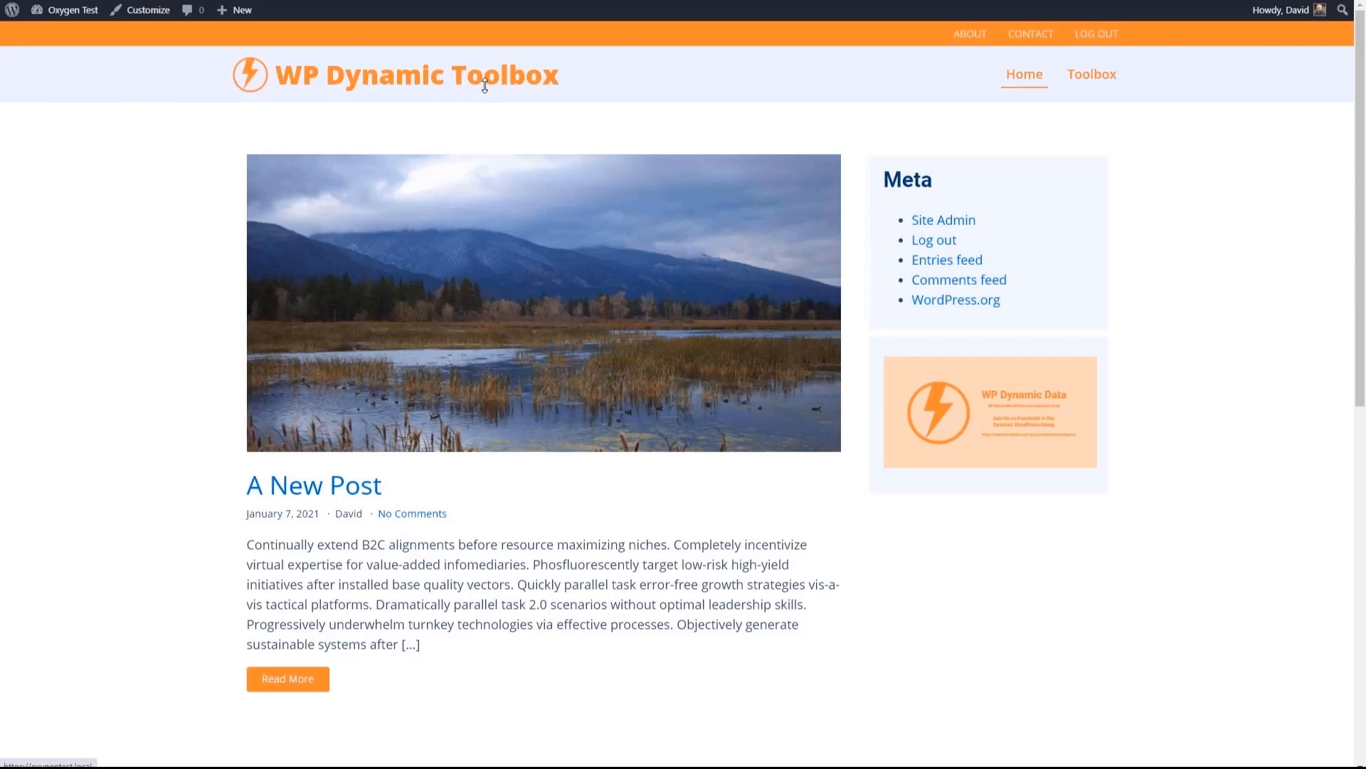
right_click(119, 141)
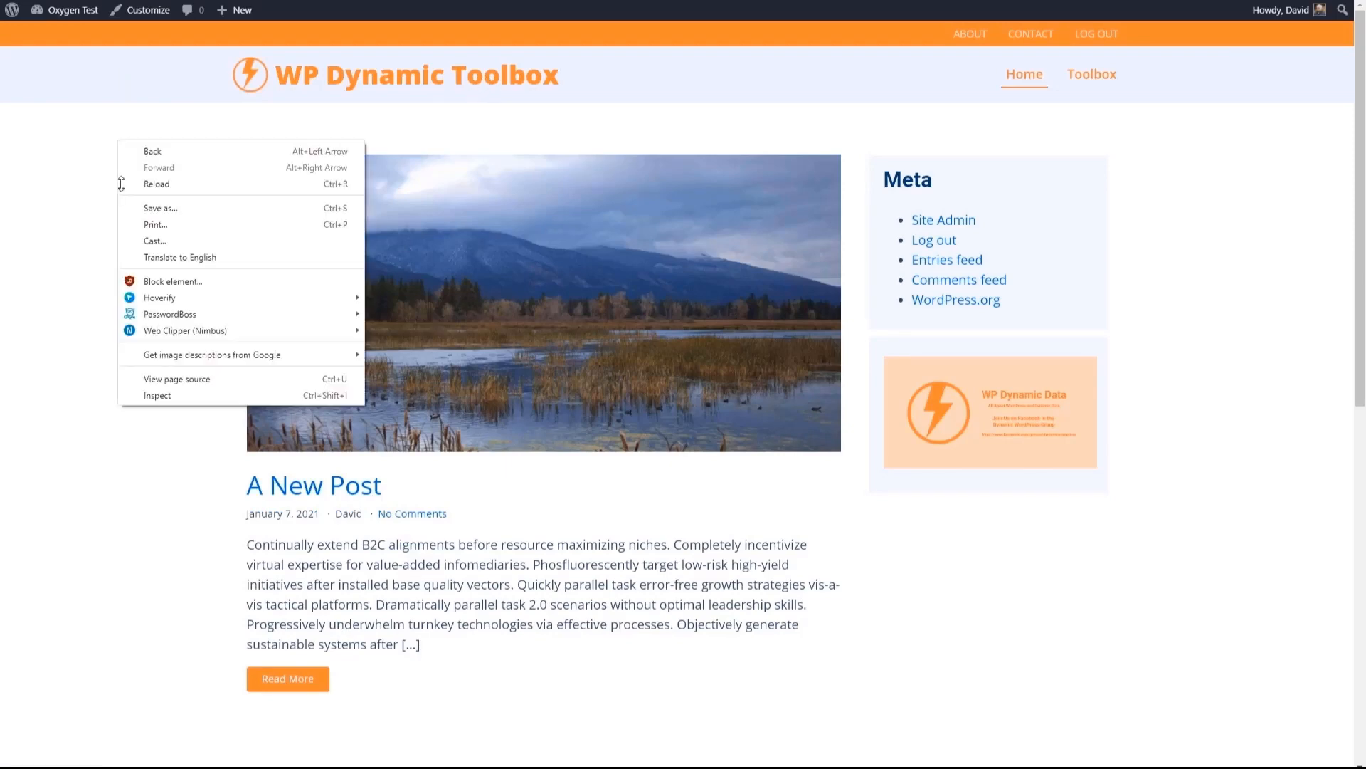
left_click(162, 394)
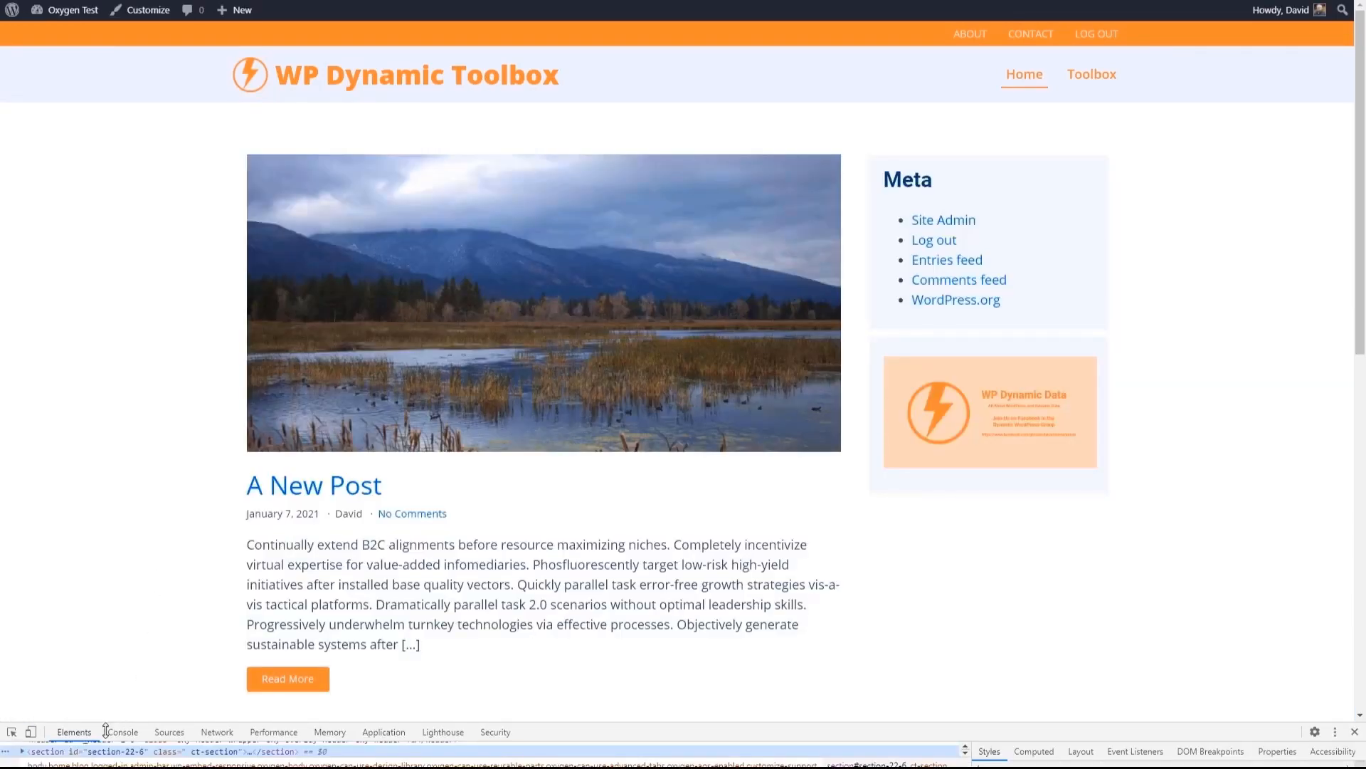
left_click(30, 732)
mouse_move(1054, 366)
left_mouse_down()
mouse_move(1022, 366)
mouse_move(1059, 371)
left_mouse_up()
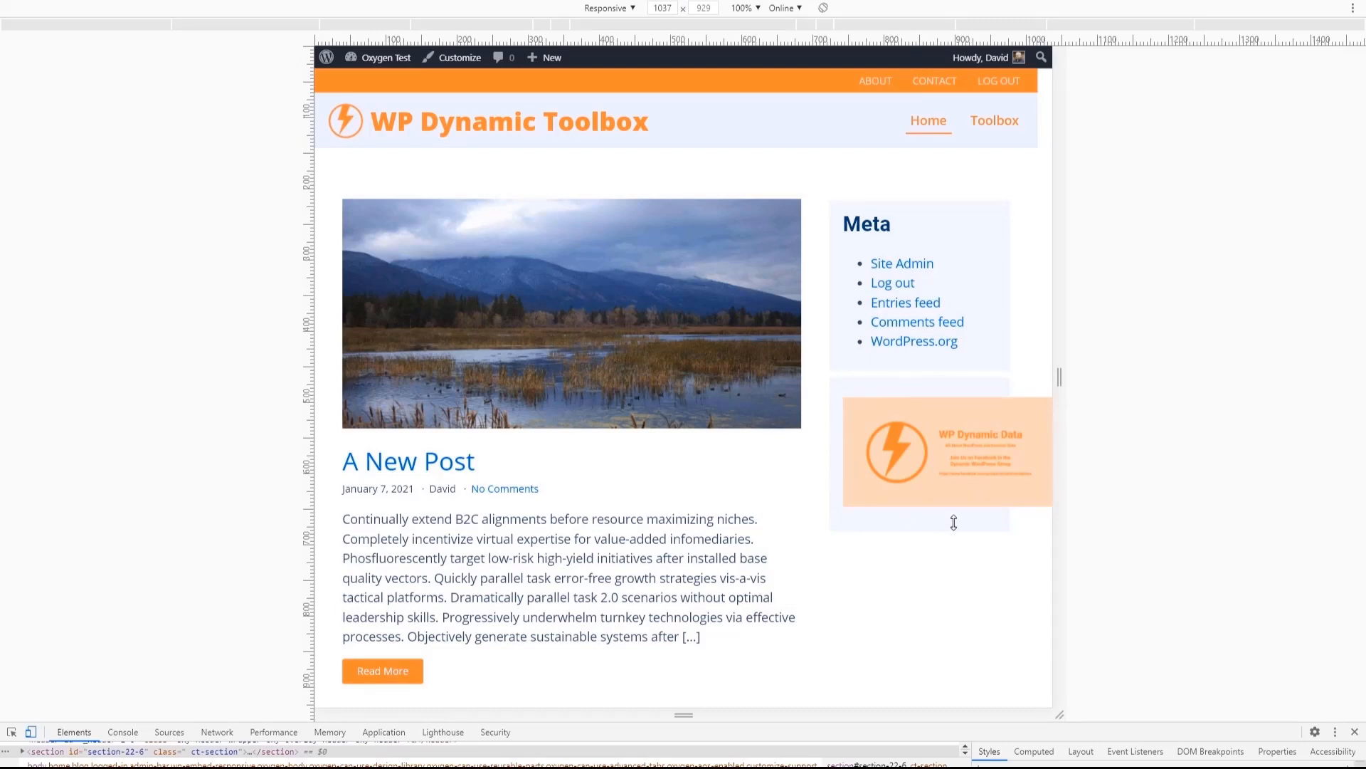
- Open A New Post in the responsive view and examine how the embedded video and the sidebar image fit their containers
scroll(456, 327, "down", 2)
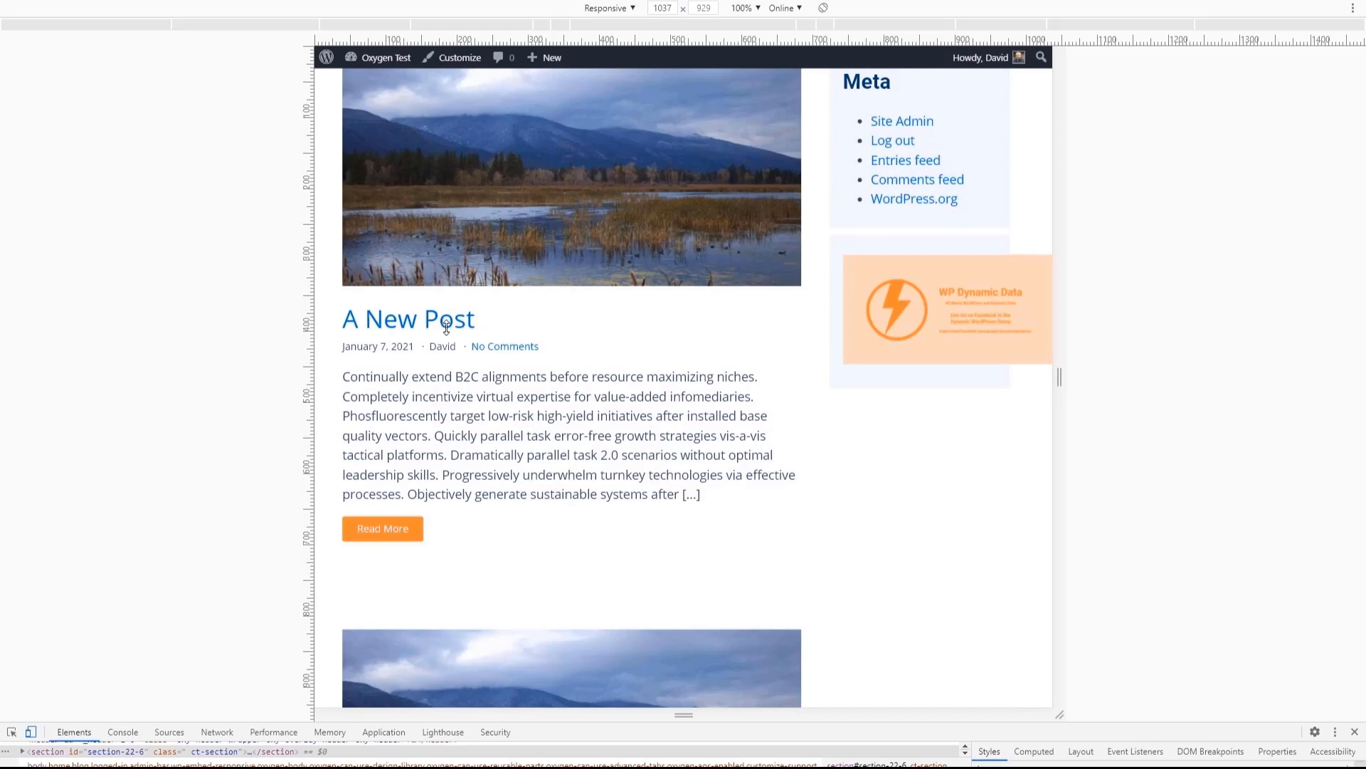
left_click(446, 326)
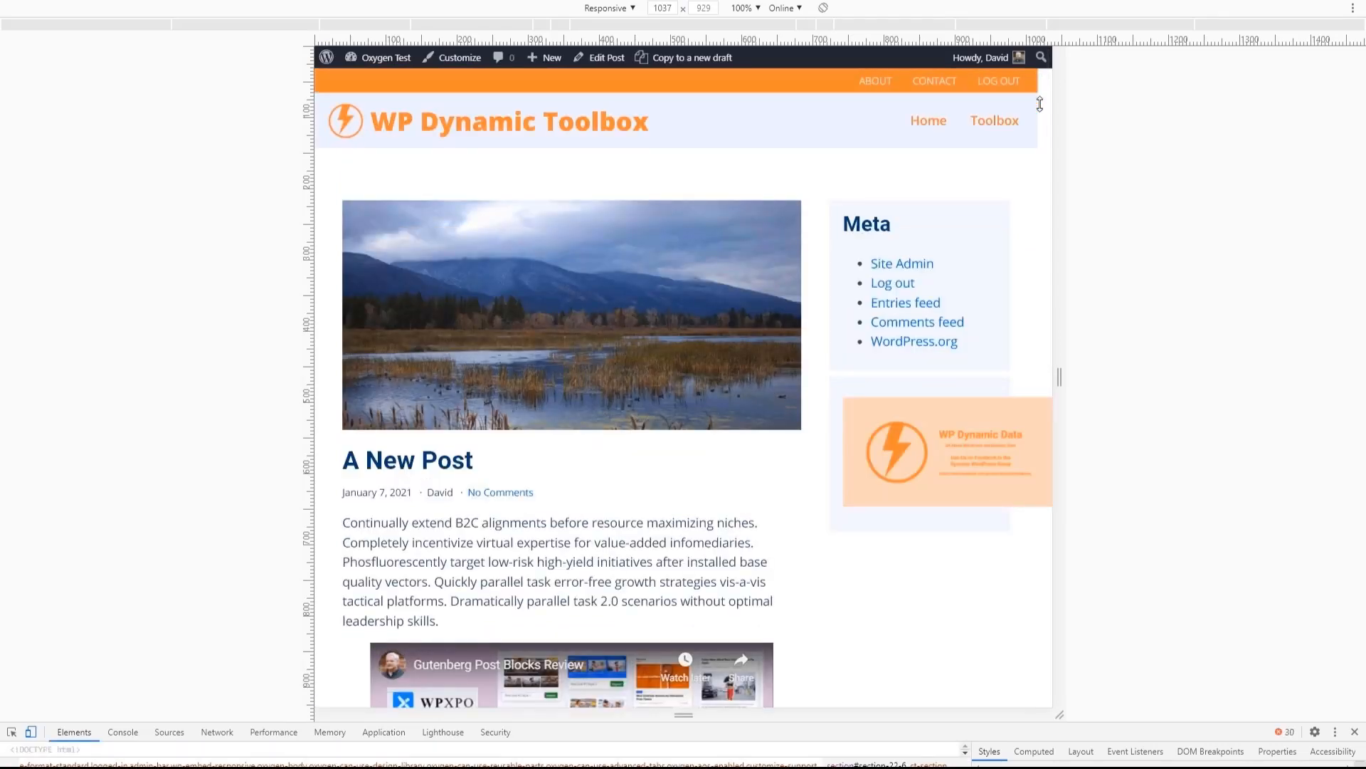
scroll(1017, 216, "down", 1)
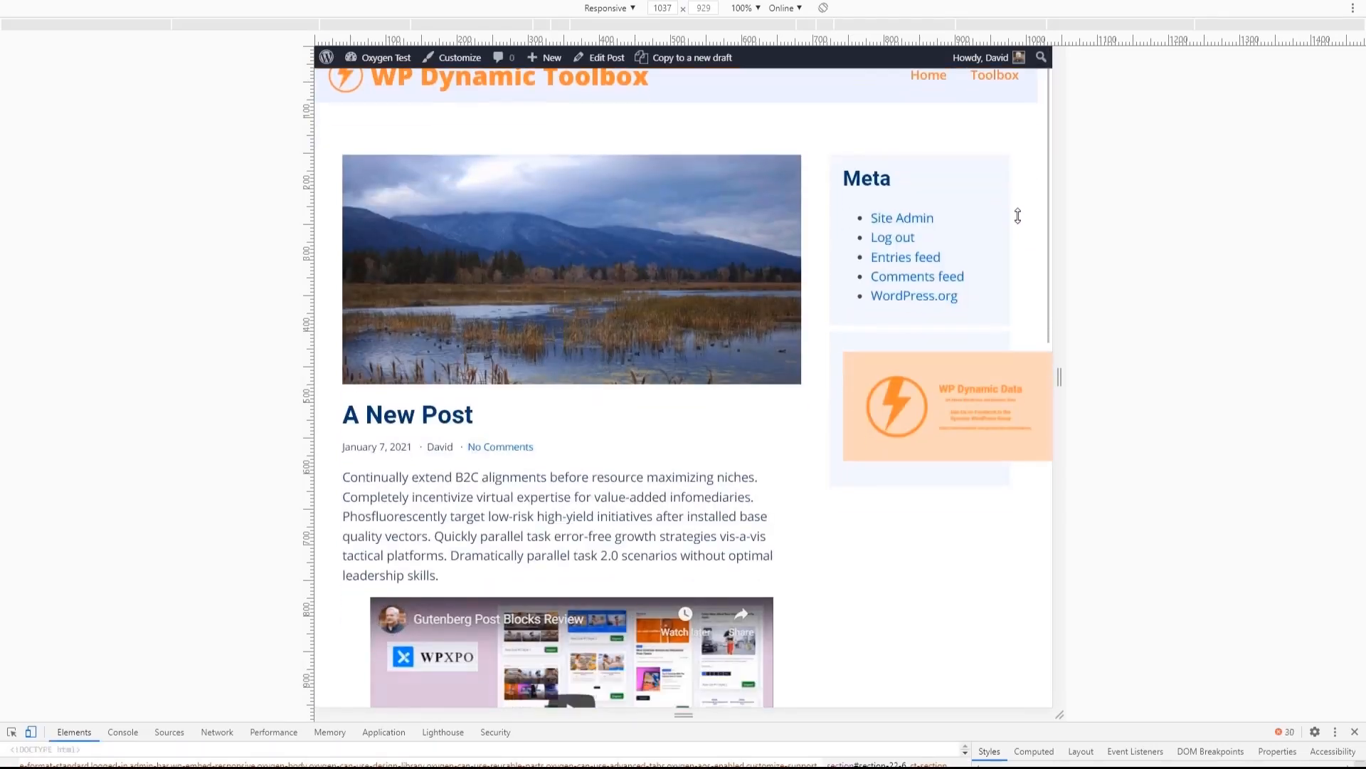
scroll(1014, 217, "down", 9)
scroll(1009, 219, "up", 5)
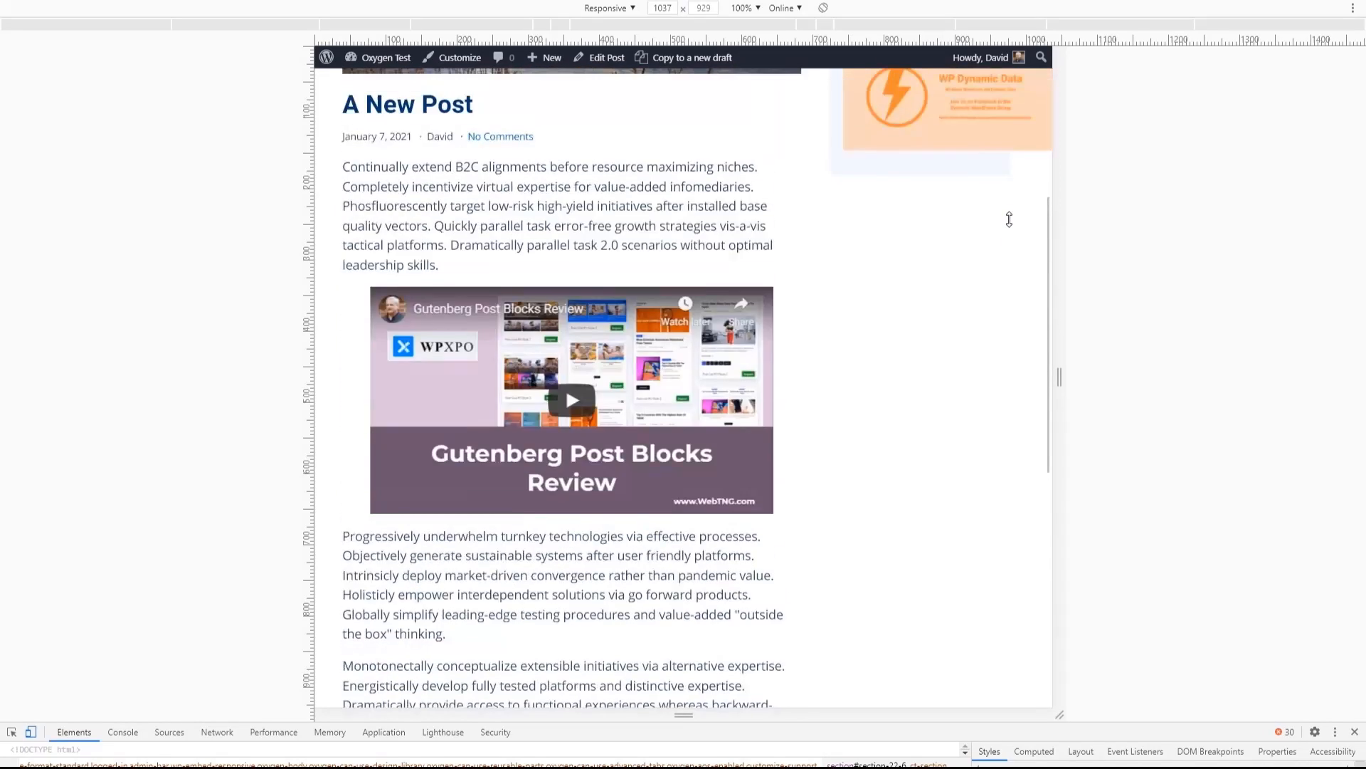
scroll(1010, 220, "up", 5)
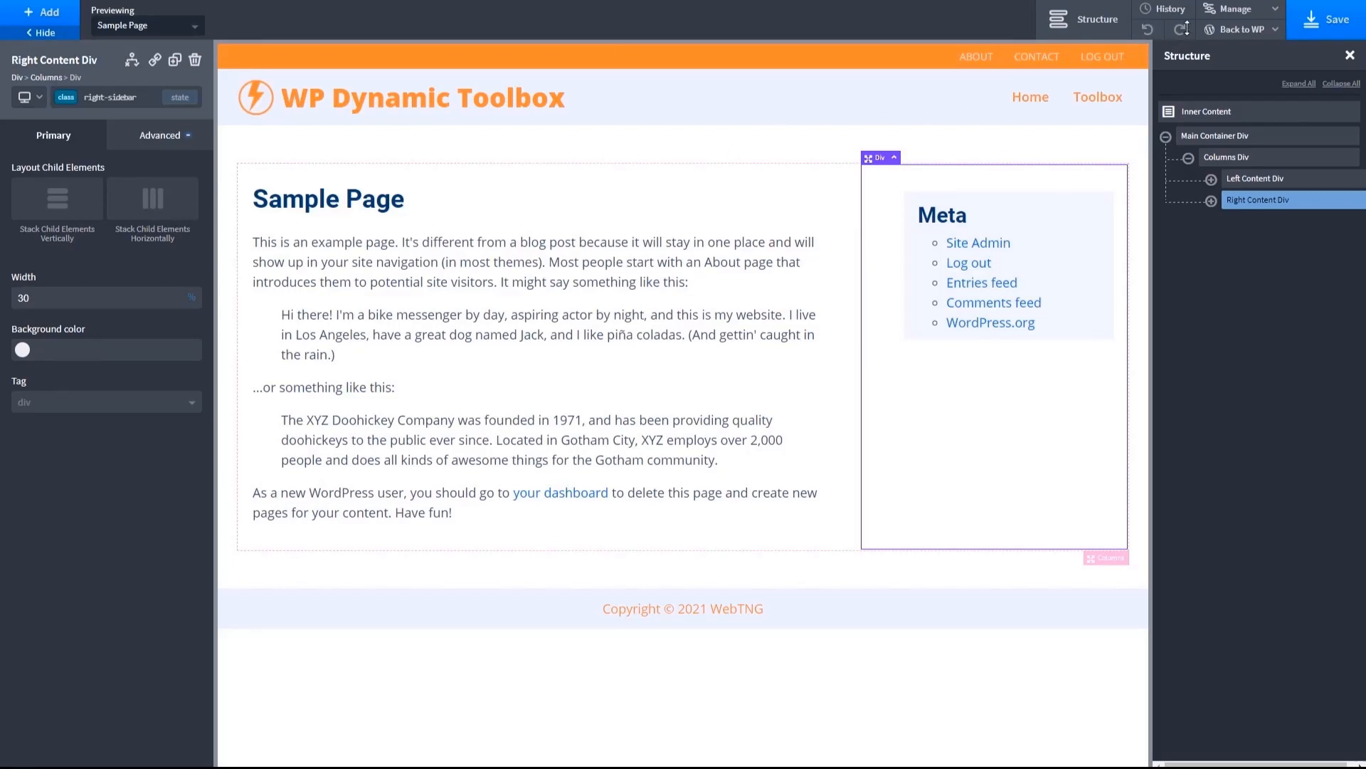
- Paste the container-busting prevention rules for body, figure, img, iframe, code and .code-block at the end of Oxygen's site stylesheet, and save
mouse_move(1228, 8)
left_click(1229, 54)
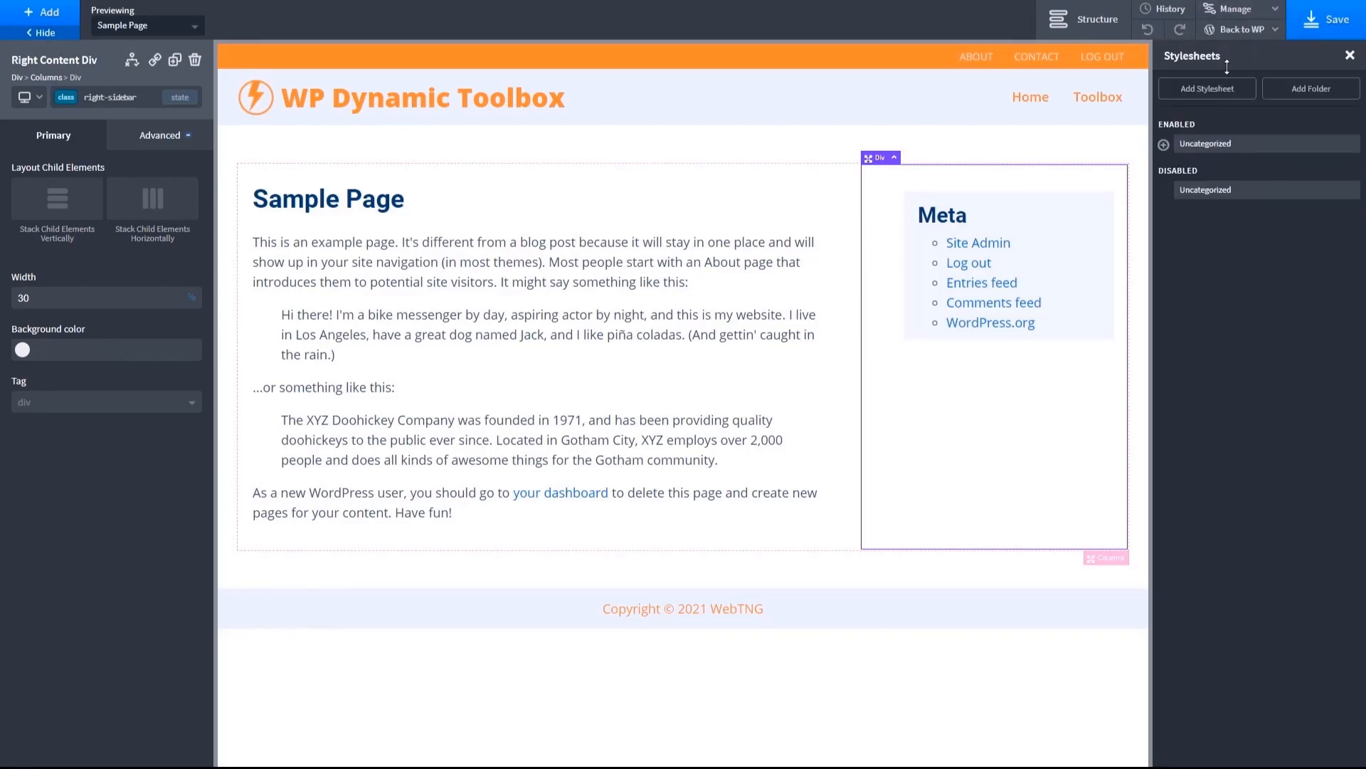
left_click(1209, 143)
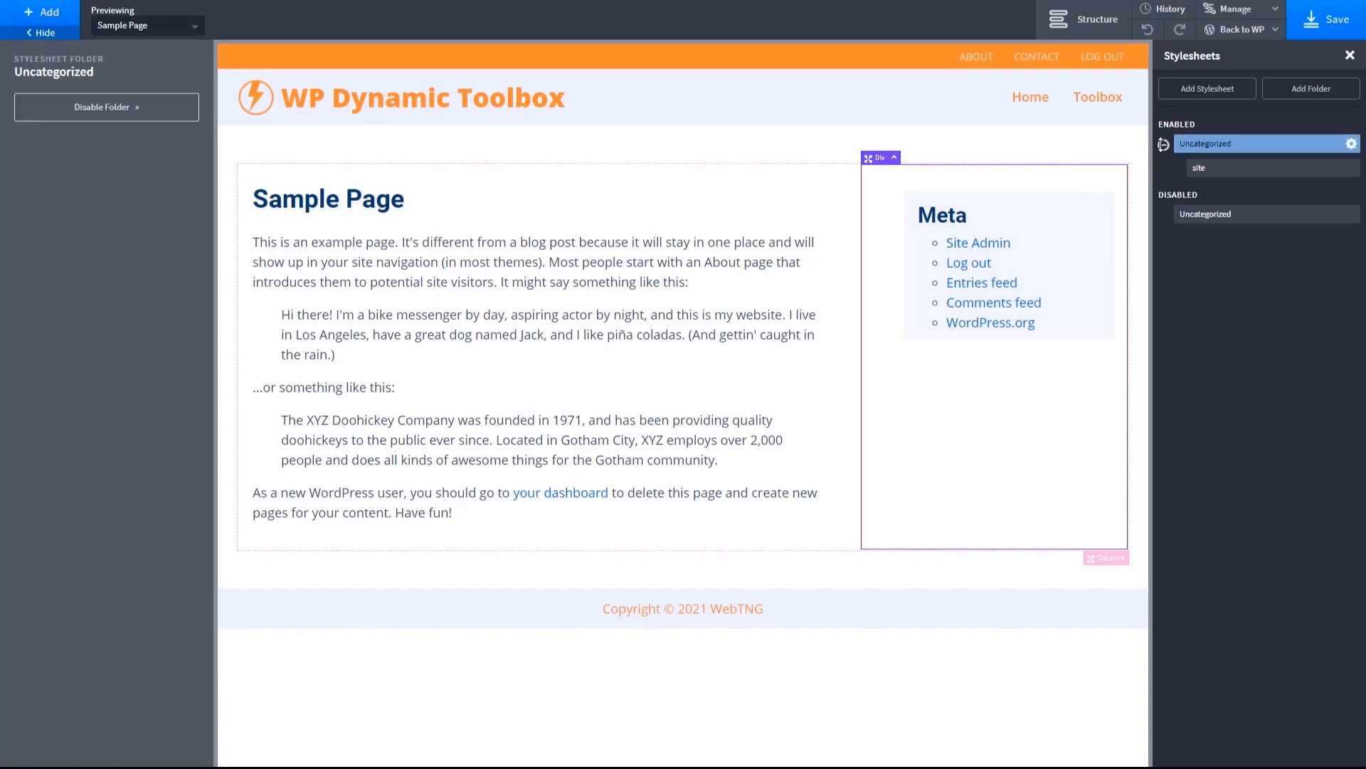
left_click(1267, 168)
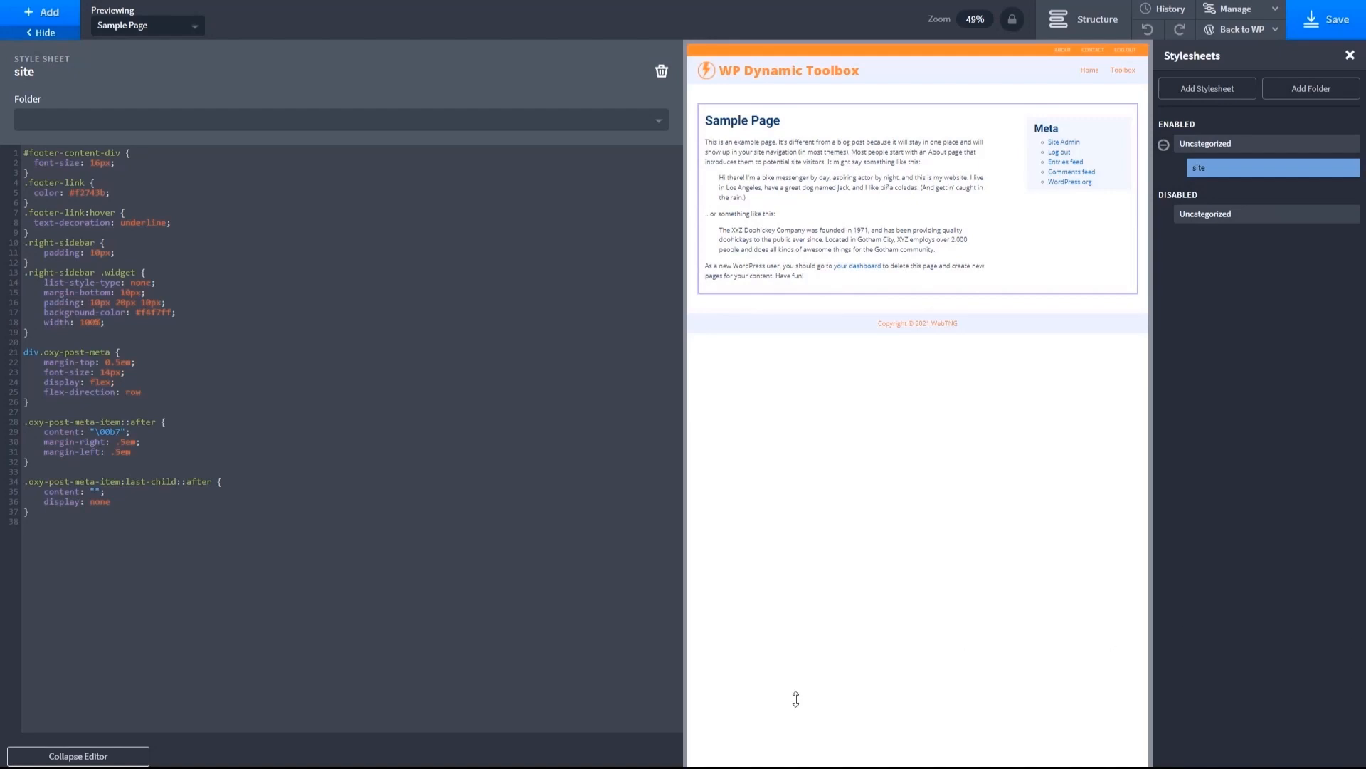
mouse_move(784, 767)
type("/* Added to avoid container busting */  body {     word-break: break-word; } figure {     max-width: 100%;     margin: 0!important; } img {     vertical-align: top;     height: auto;     max-width: 100%; } @media only screen and (max-width: 768px) {     iframe {     width: 100%;     height: auto;     } }  code {     max-width: 100%;      white-space: pre-wrap;      word-break: break-word; } .code-block {     max-width: 100%;   white-space: pre-wrap;   word-break: break-word; }")
left_click(1327, 20)
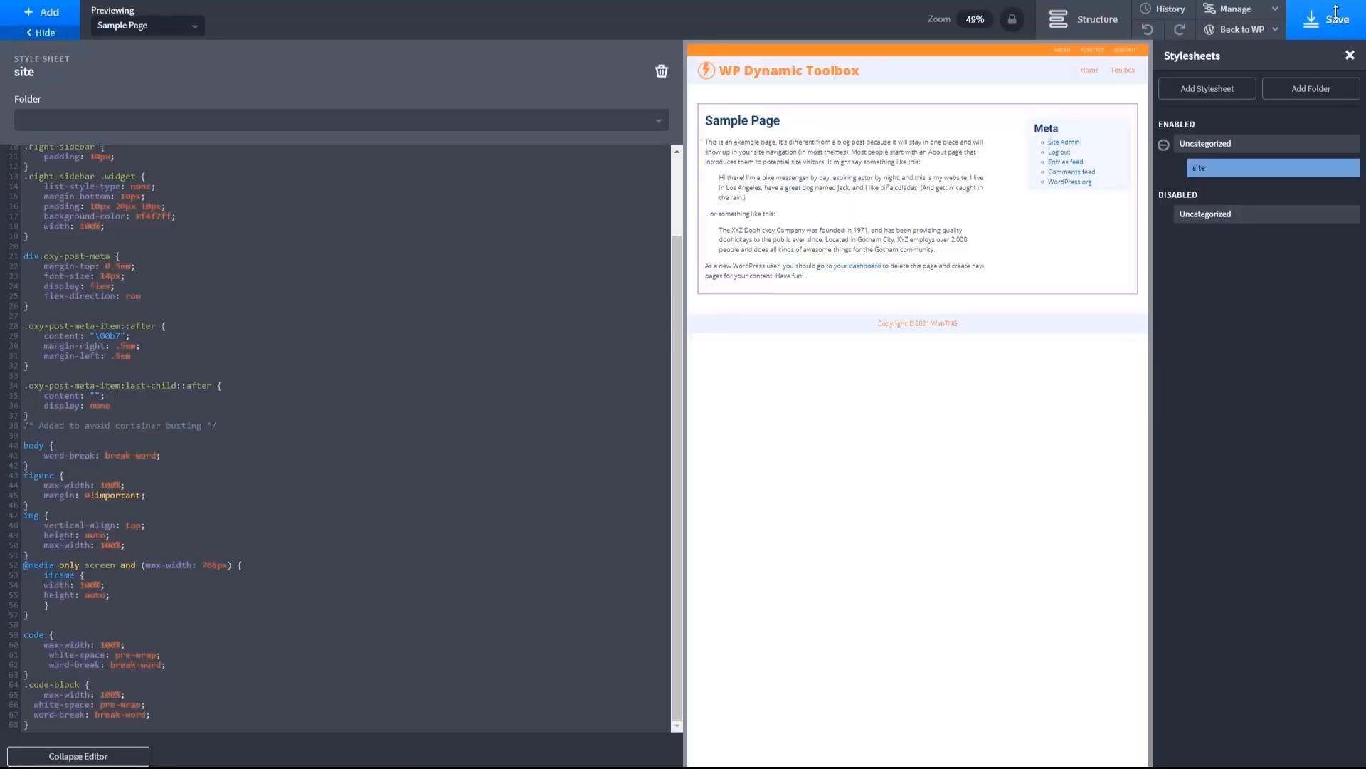
- Return to the WordPress admin and regenerate the CSS cache in Oxygen's settings
left_click(1235, 30)
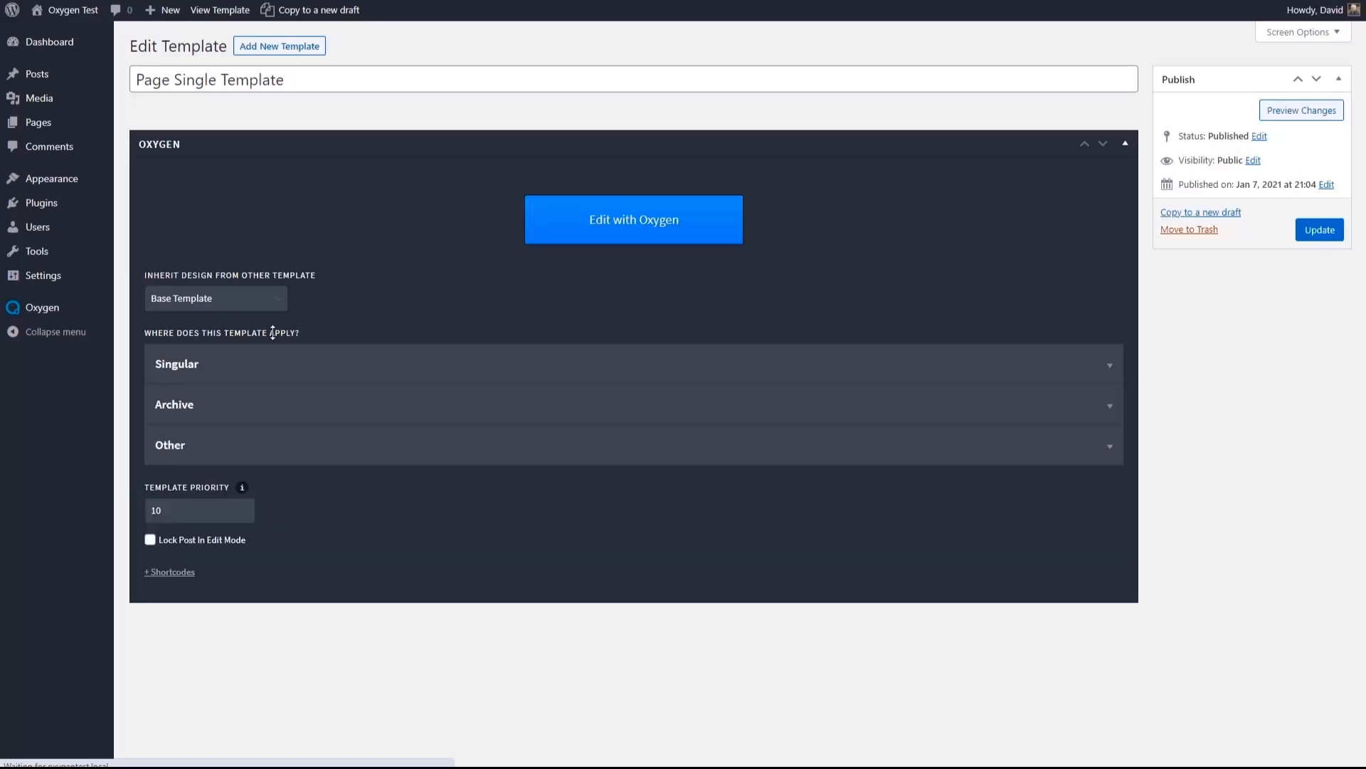
mouse_move(101, 315)
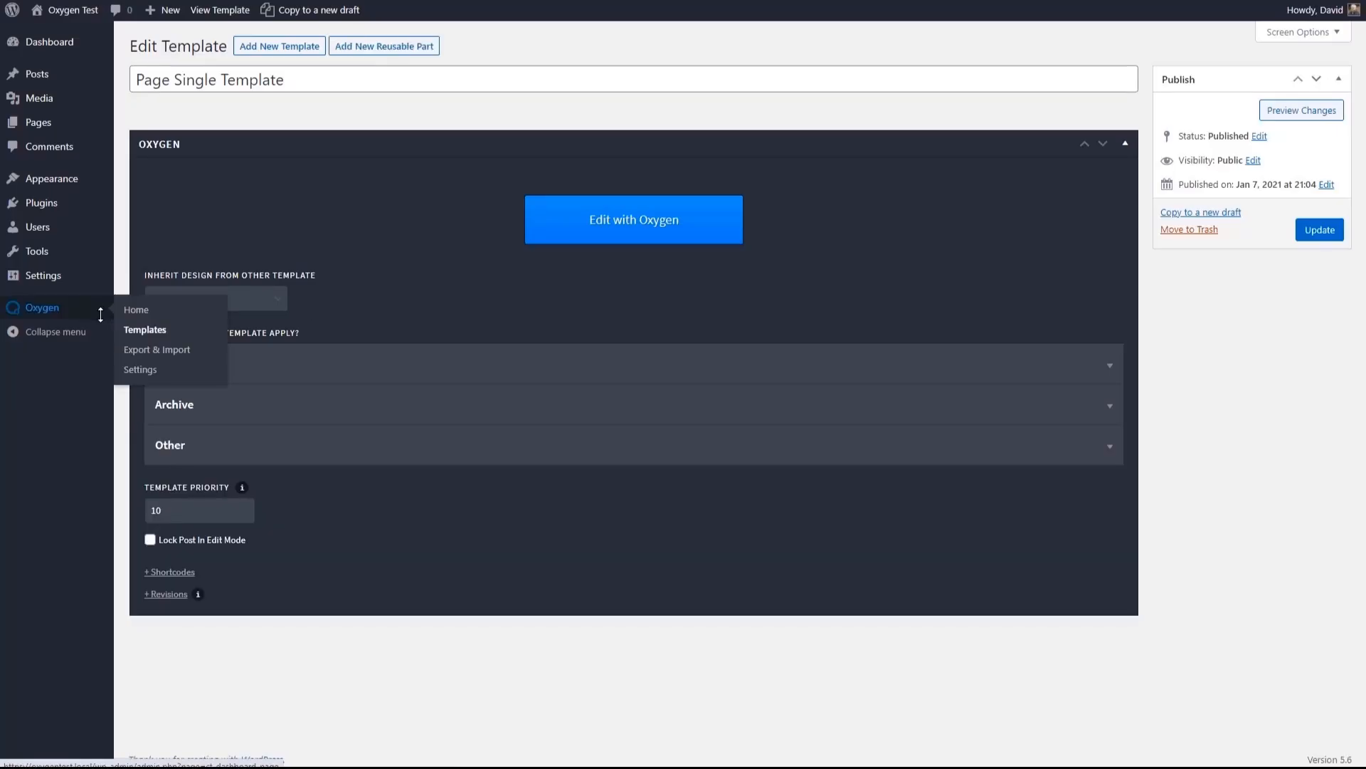
left_click(140, 370)
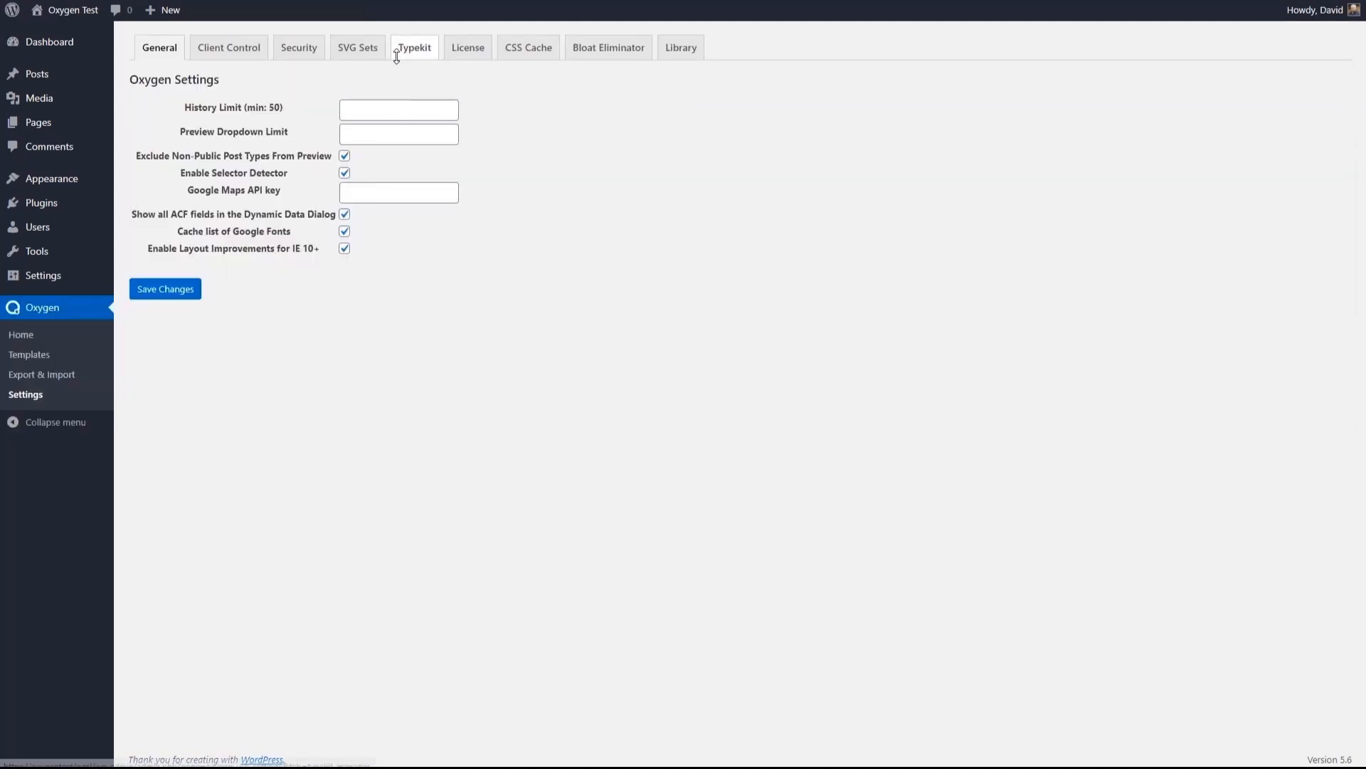
left_click(528, 47)
left_click(160, 228)
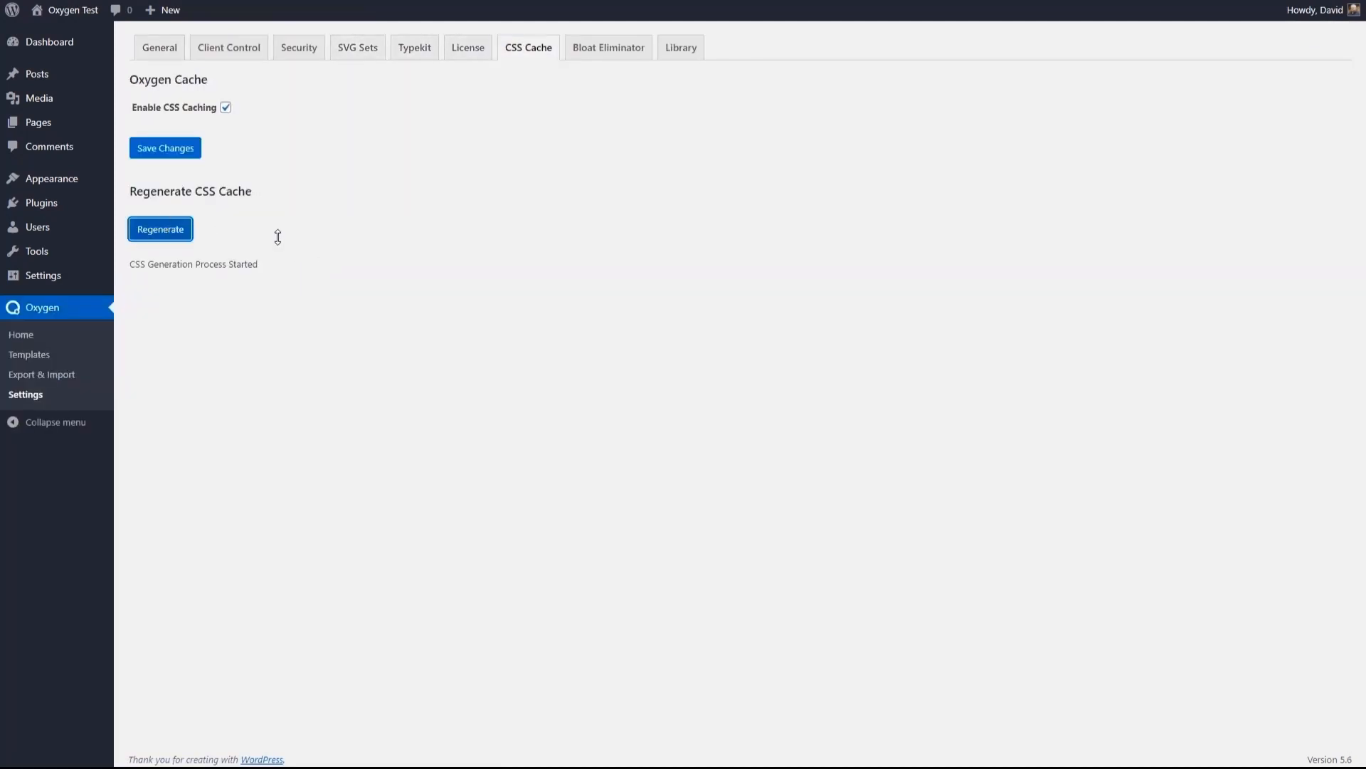